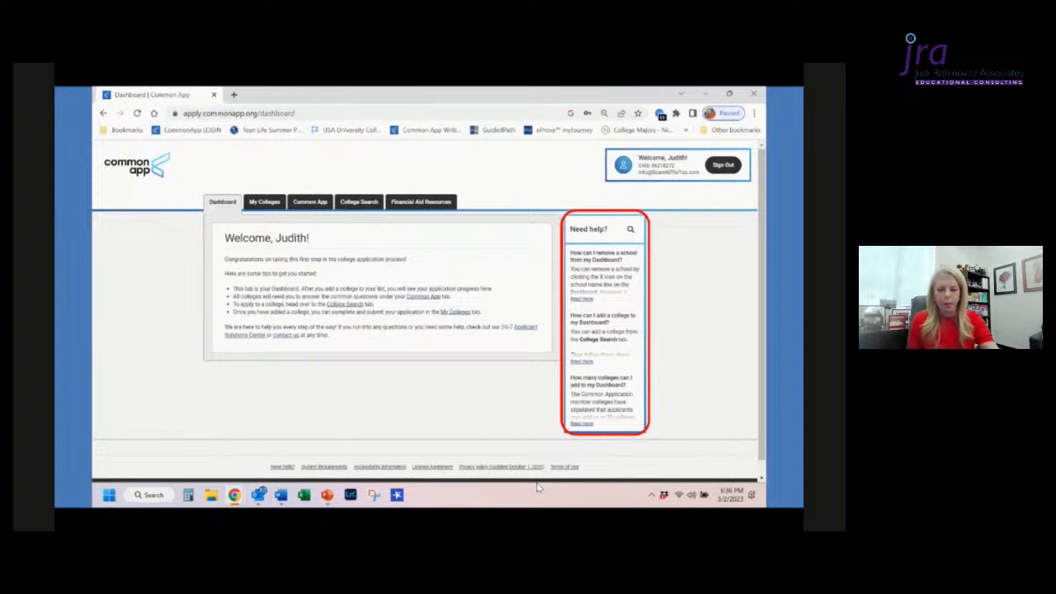
{"action": "left_click", "coordinate": [537, 488]}
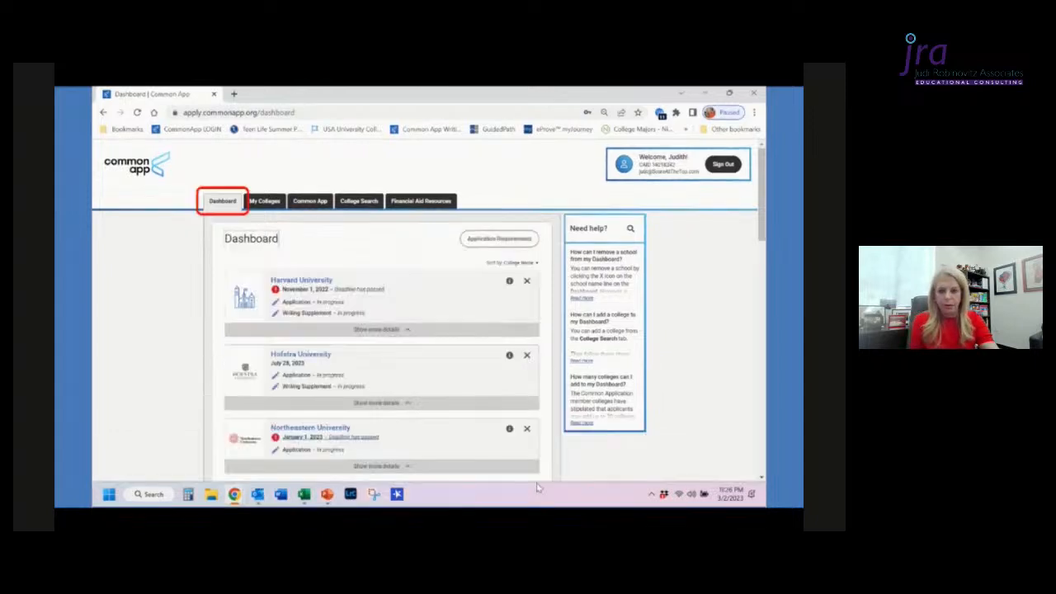
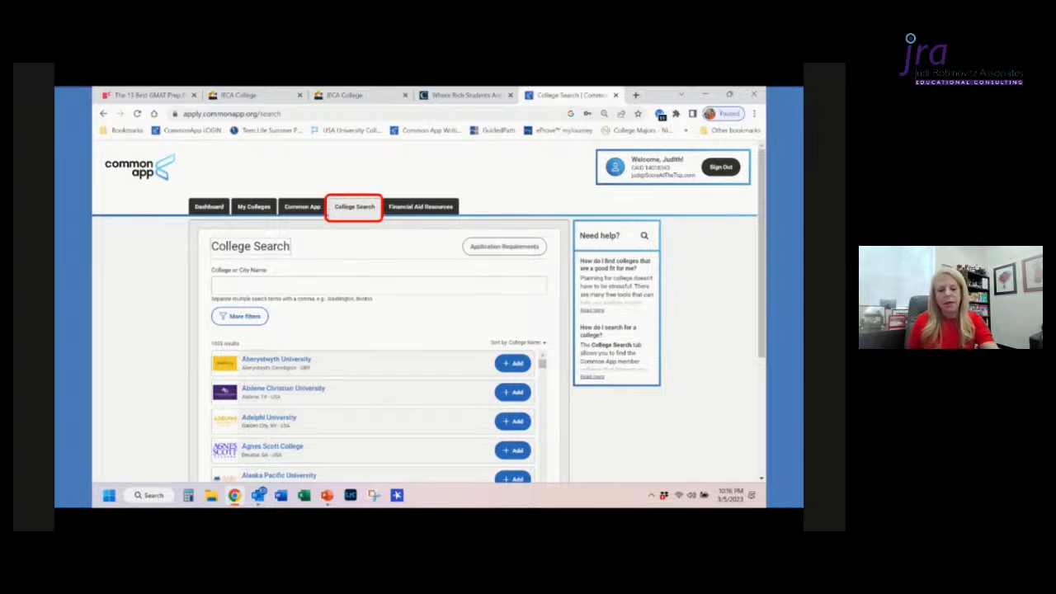
Step: Go to the Financial Aid Resources section to review its financial aid information
{"action": "key", "text": "Right"}
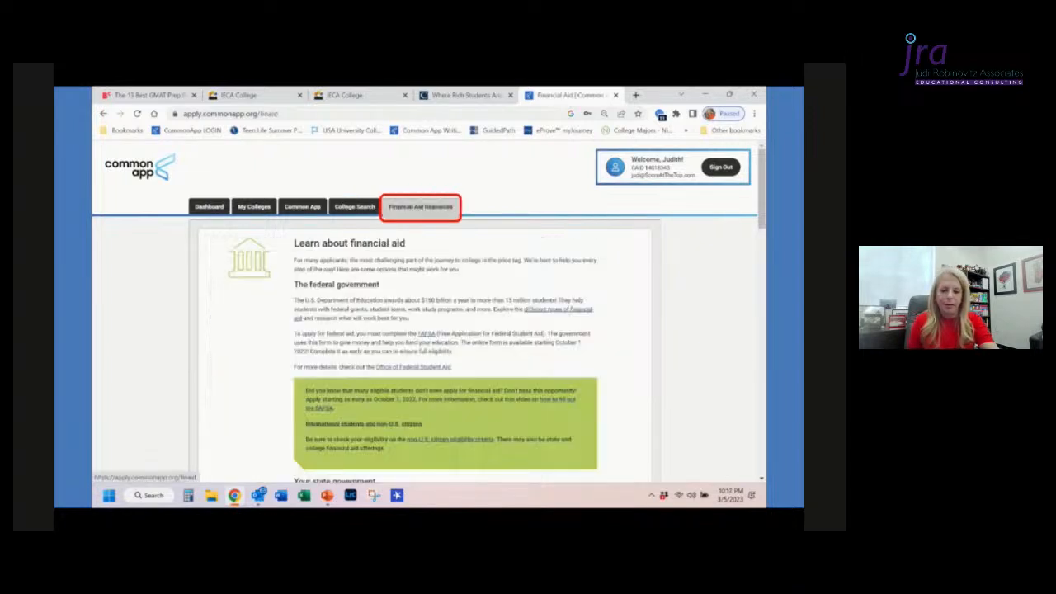
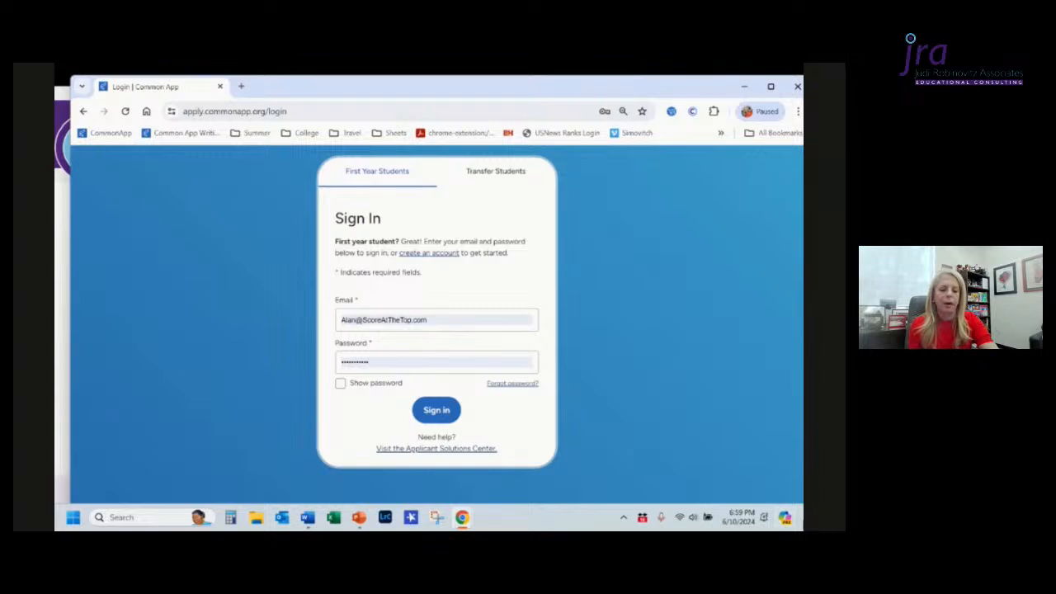
Step: Sign in to Common App and scroll through the colleges listed on the dashboard
{"action": "left_click", "coordinate": [429, 420]}
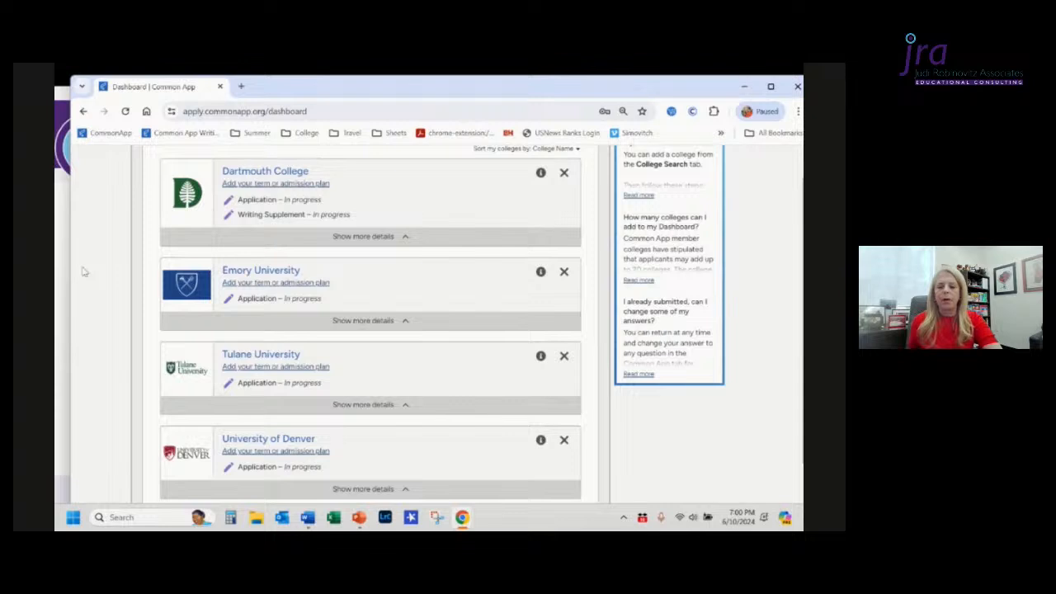
{"action": "scroll", "coordinate": [82, 271], "scroll_direction": "up", "scroll_amount": 2}
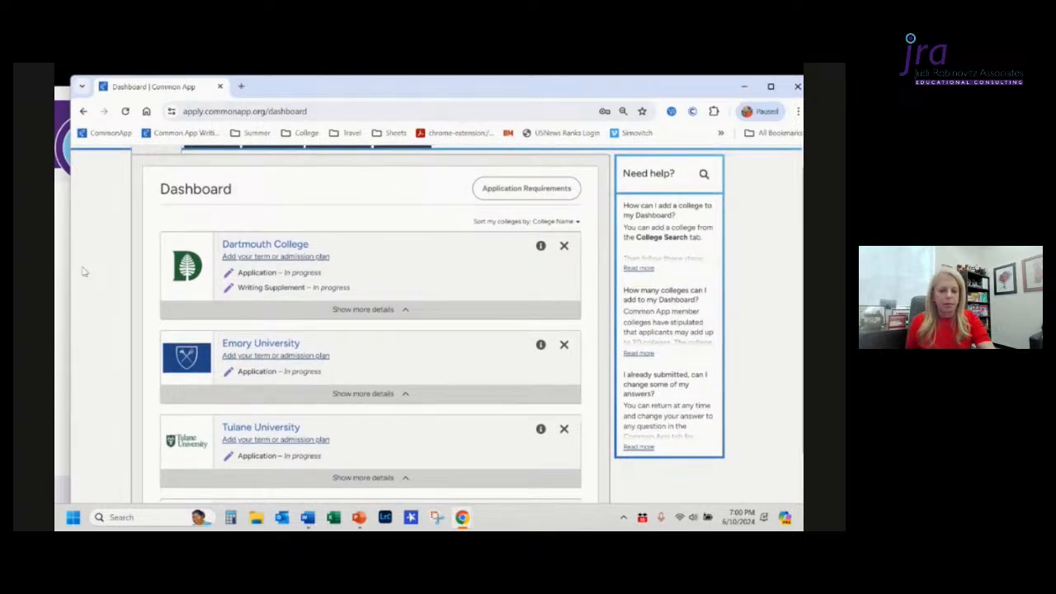
{"action": "scroll", "coordinate": [83, 271], "scroll_direction": "down", "scroll_amount": 6}
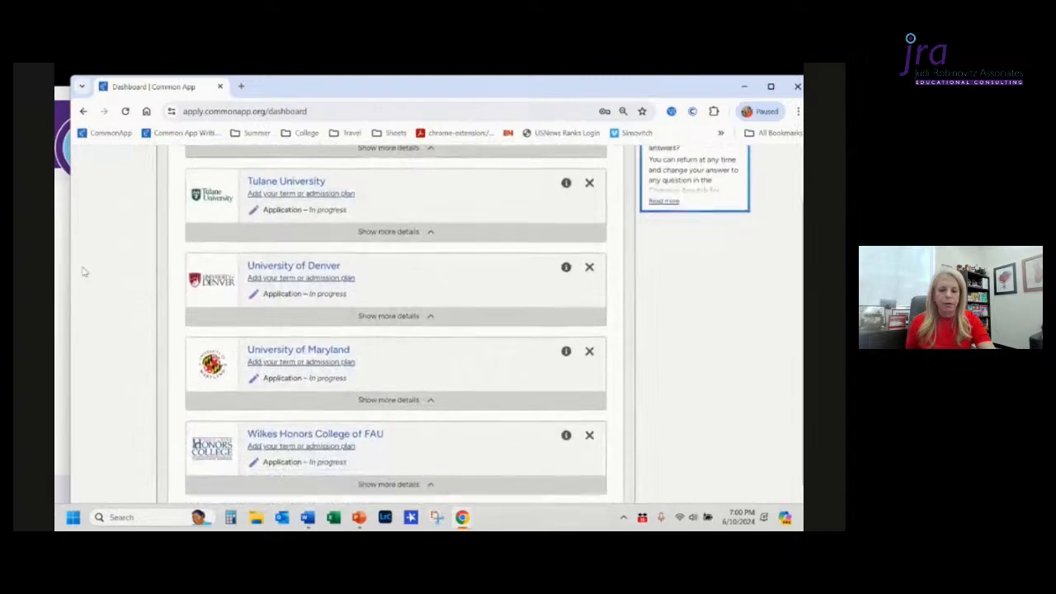
{"action": "scroll", "coordinate": [83, 272], "scroll_direction": "down", "scroll_amount": 2}
{"action": "scroll", "coordinate": [83, 272], "scroll_direction": "up", "scroll_amount": 4}
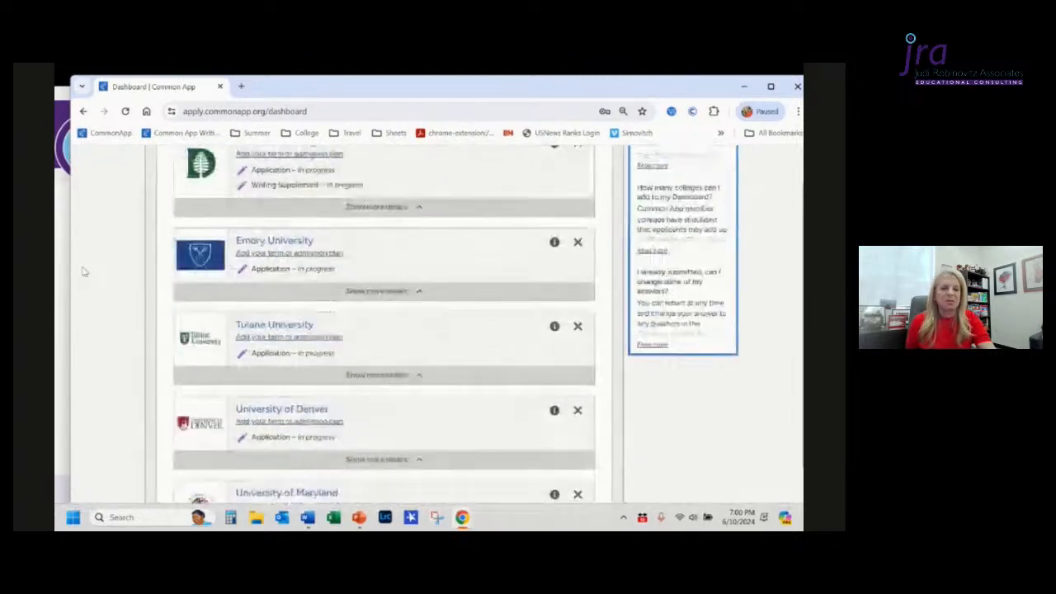
{"action": "scroll", "coordinate": [82, 272], "scroll_direction": "up", "scroll_amount": 2}
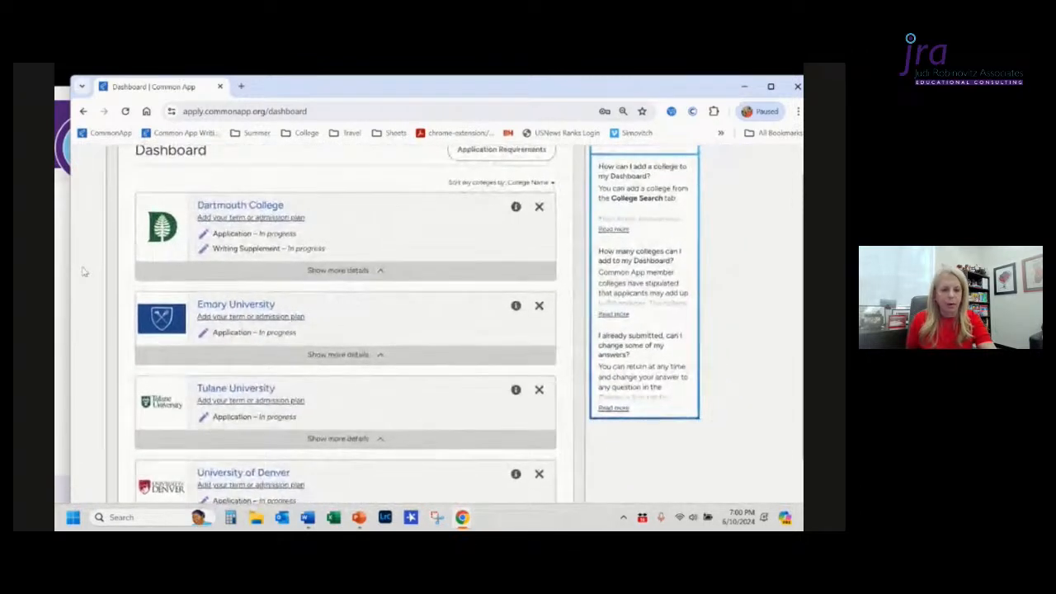
{"action": "scroll", "coordinate": [82, 272], "scroll_direction": "up", "scroll_amount": 1}
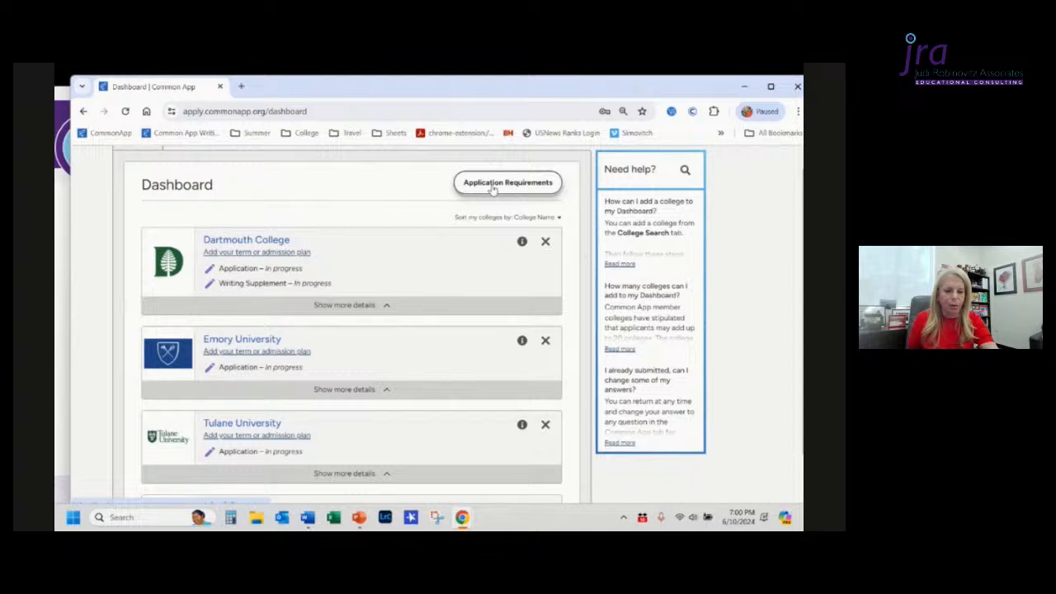
Step: Open the Application Requirements table and switch it to show all colleges
{"action": "left_click", "coordinate": [493, 188]}
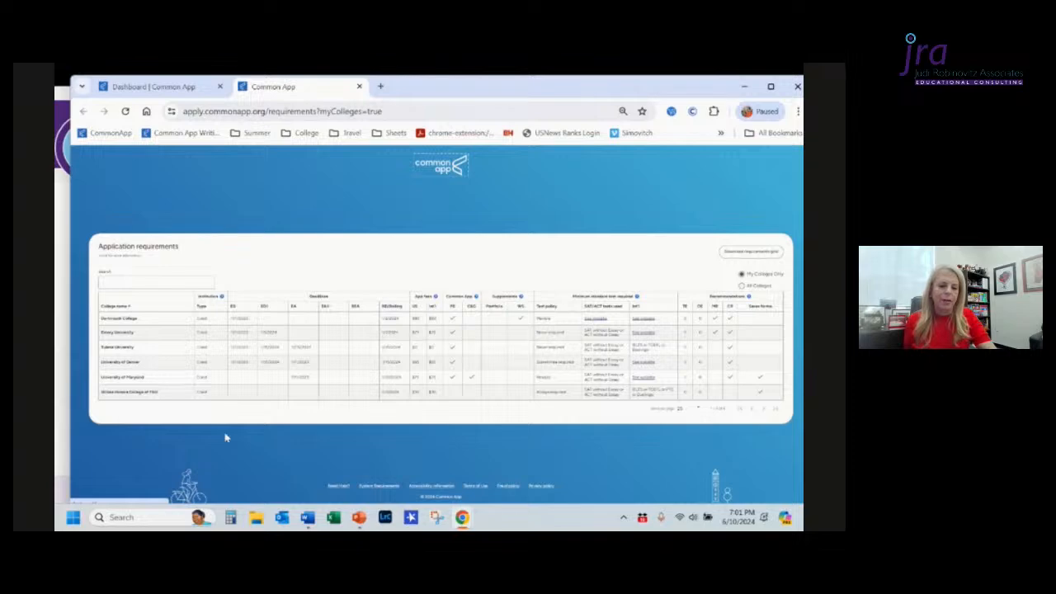
{"action": "left_click", "coordinate": [742, 286]}
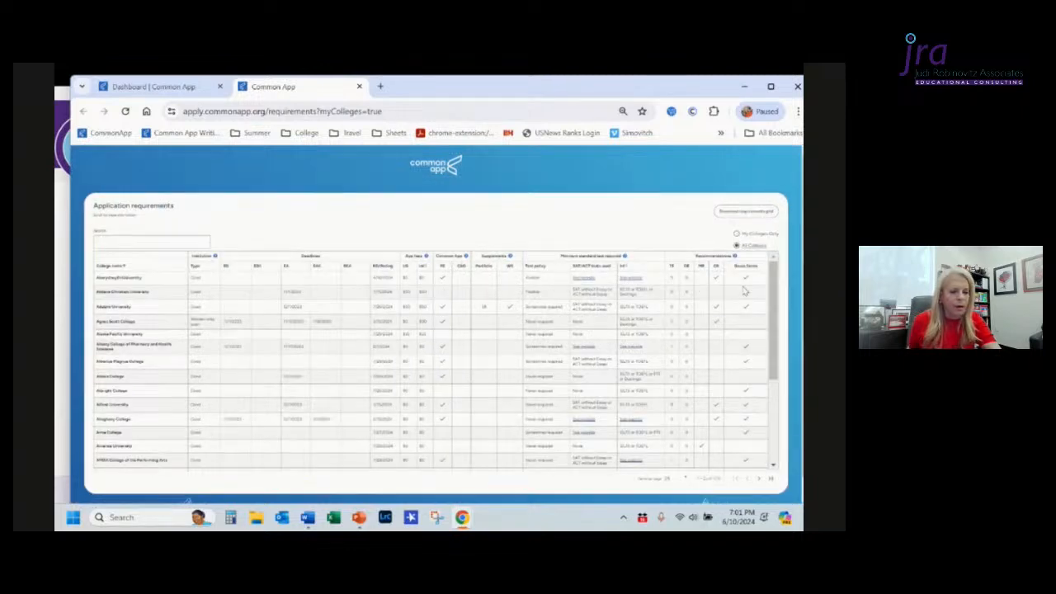
Step: Page through the all-colleges application requirements table, then close its tab
{"action": "scroll", "coordinate": [540, 297], "scroll_direction": "down", "scroll_amount": 5}
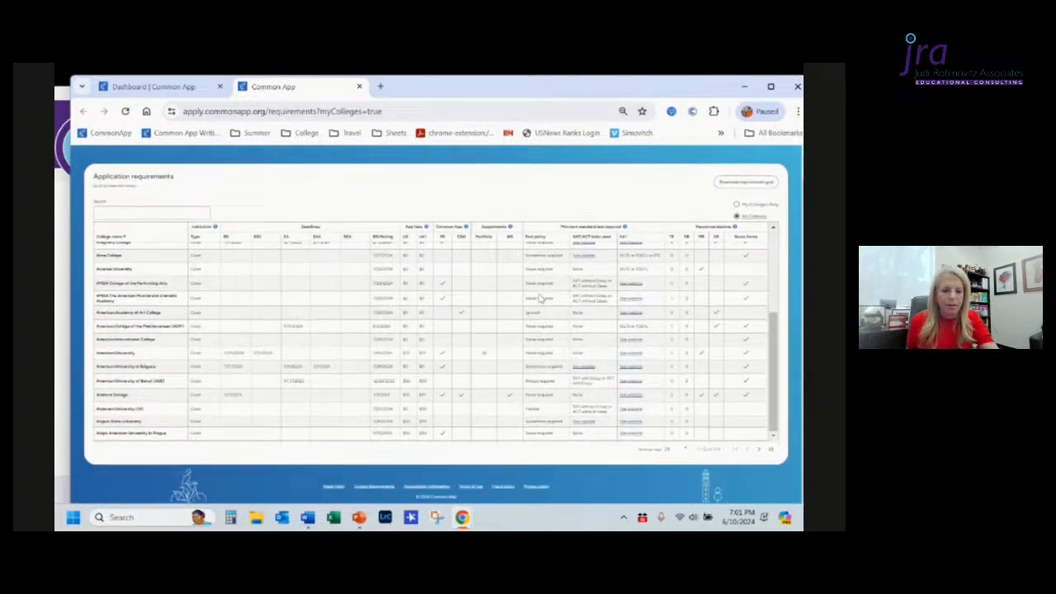
{"action": "scroll", "coordinate": [540, 297], "scroll_direction": "up", "scroll_amount": 5}
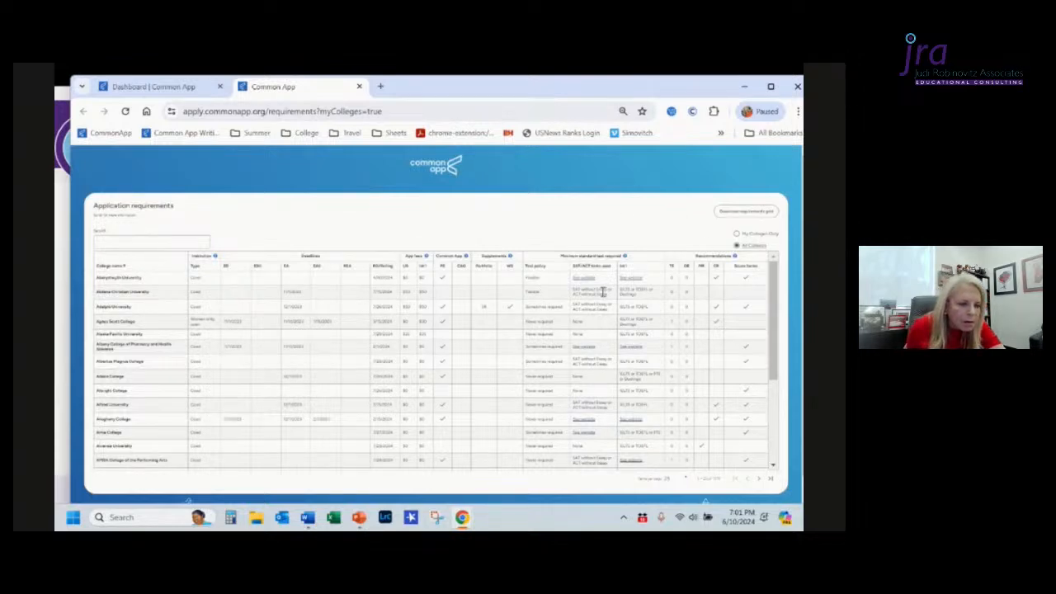
{"action": "scroll", "coordinate": [604, 291], "scroll_direction": "down", "scroll_amount": 3}
{"action": "scroll", "coordinate": [604, 293], "scroll_direction": "down", "scroll_amount": 3}
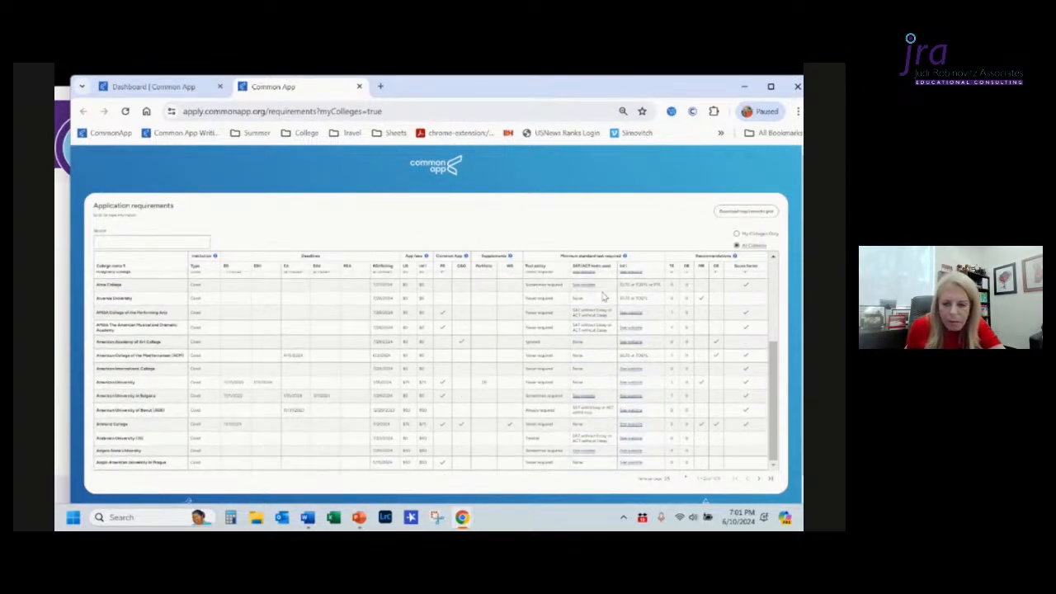
{"action": "scroll", "coordinate": [603, 298], "scroll_direction": "down", "scroll_amount": 5}
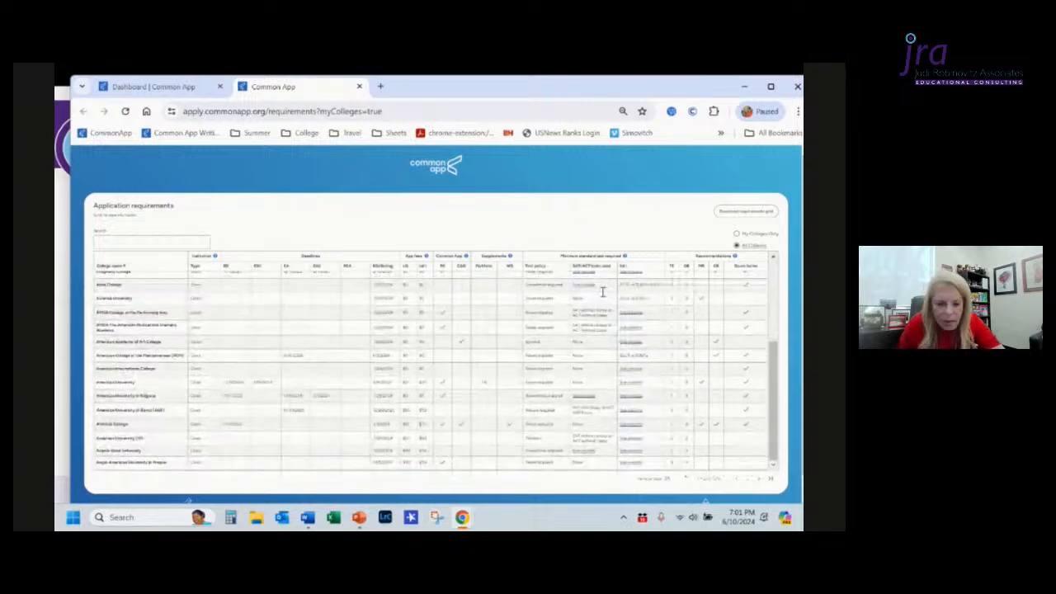
{"action": "scroll", "coordinate": [603, 297], "scroll_direction": "up", "scroll_amount": 10}
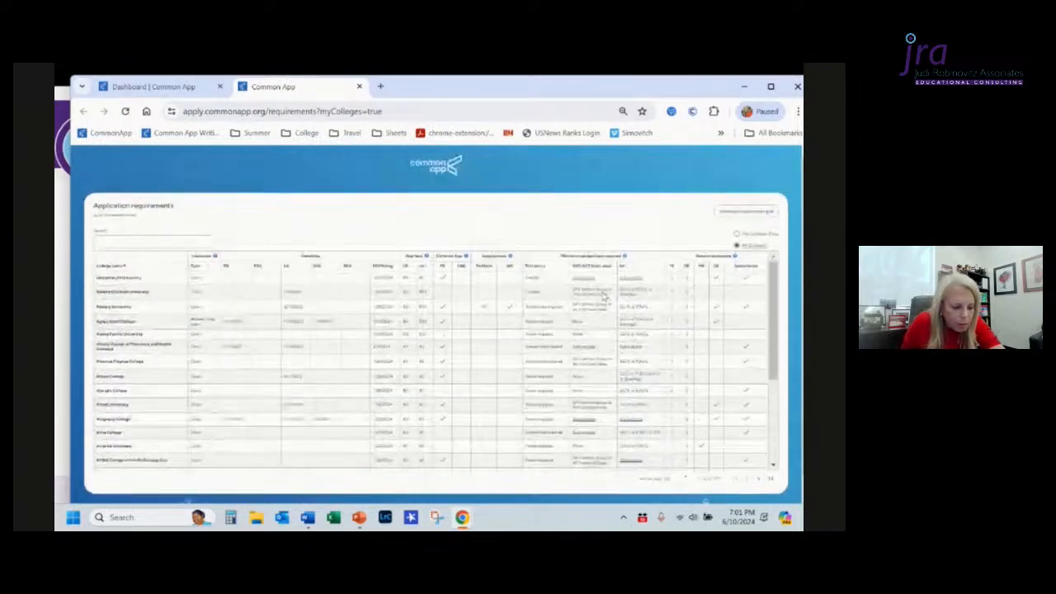
{"action": "left_click", "coordinate": [758, 481]}
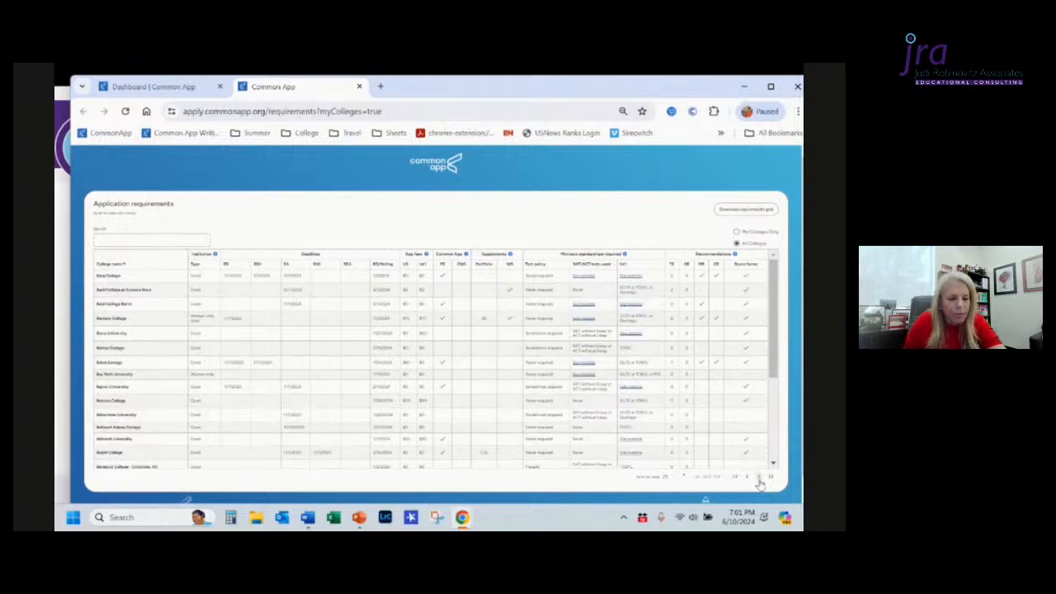
{"action": "left_click", "coordinate": [758, 480]}
{"action": "left_click", "coordinate": [758, 480]}
{"action": "left_click", "coordinate": [758, 481]}
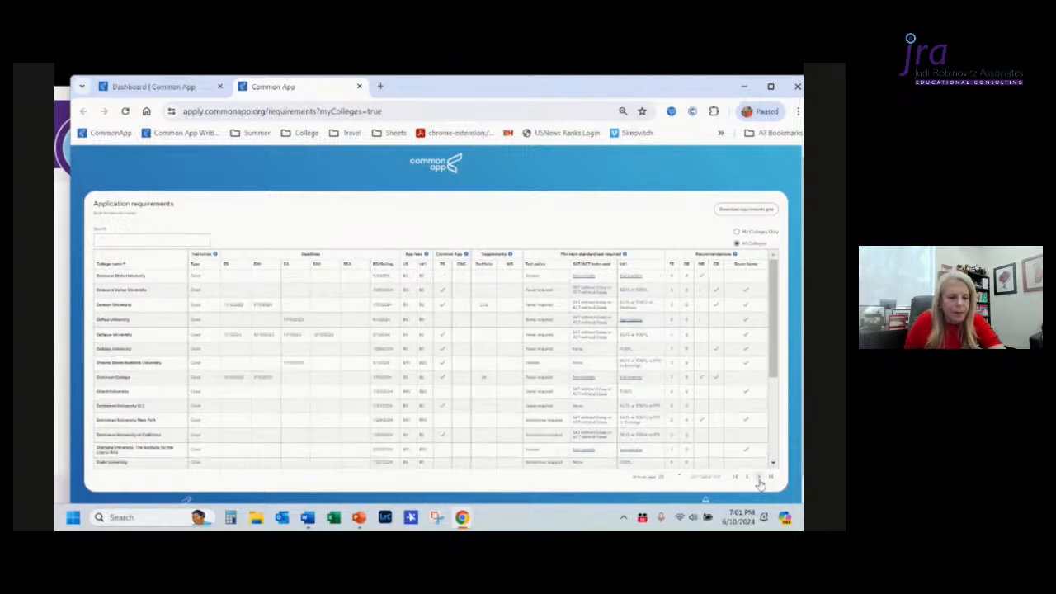
{"action": "left_click", "coordinate": [759, 480]}
{"action": "left_click", "coordinate": [759, 480]}
{"action": "left_click", "coordinate": [759, 480]}
{"action": "left_click", "coordinate": [758, 480]}
{"action": "left_click", "coordinate": [759, 481]}
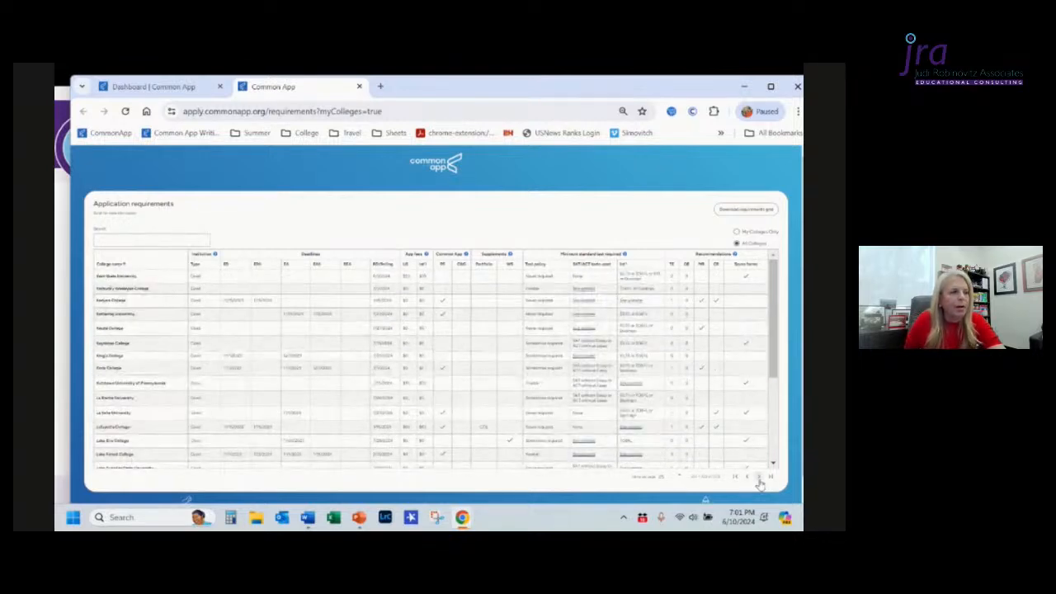
{"action": "left_click", "coordinate": [759, 481]}
{"action": "left_click", "coordinate": [759, 480]}
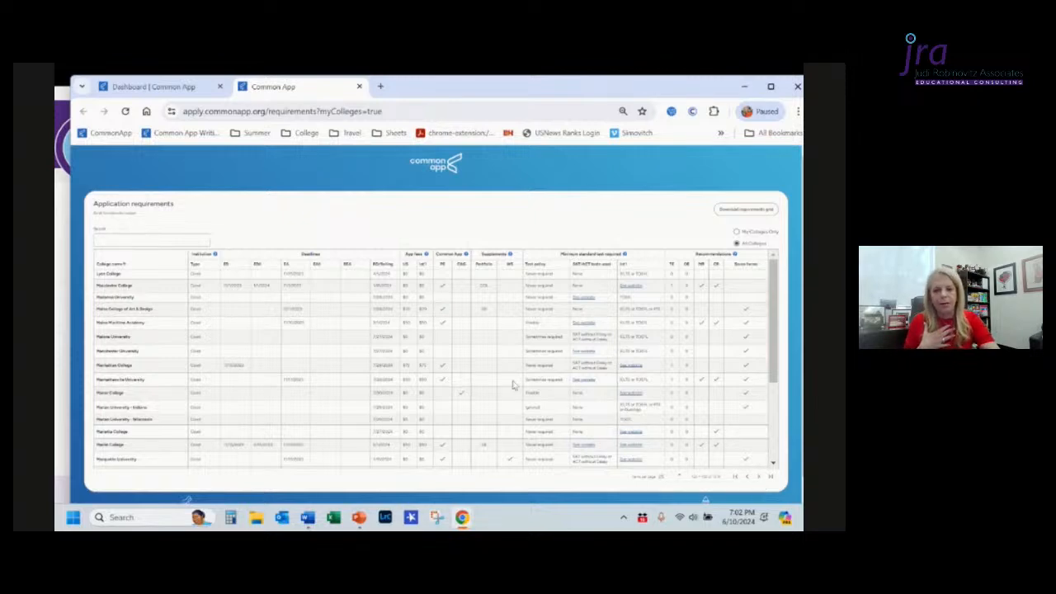
{"action": "left_click", "coordinate": [360, 87]}
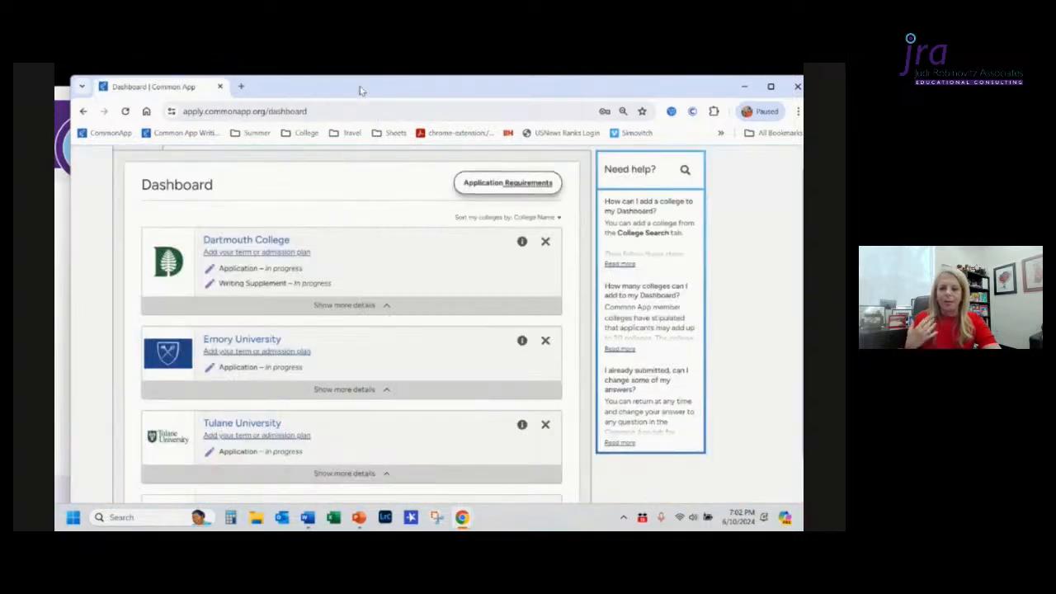
Step: Open University of Denver's term and admission plan and set the preferred start term to Fall 2024
{"action": "scroll", "coordinate": [436, 319], "scroll_direction": "down", "scroll_amount": 1}
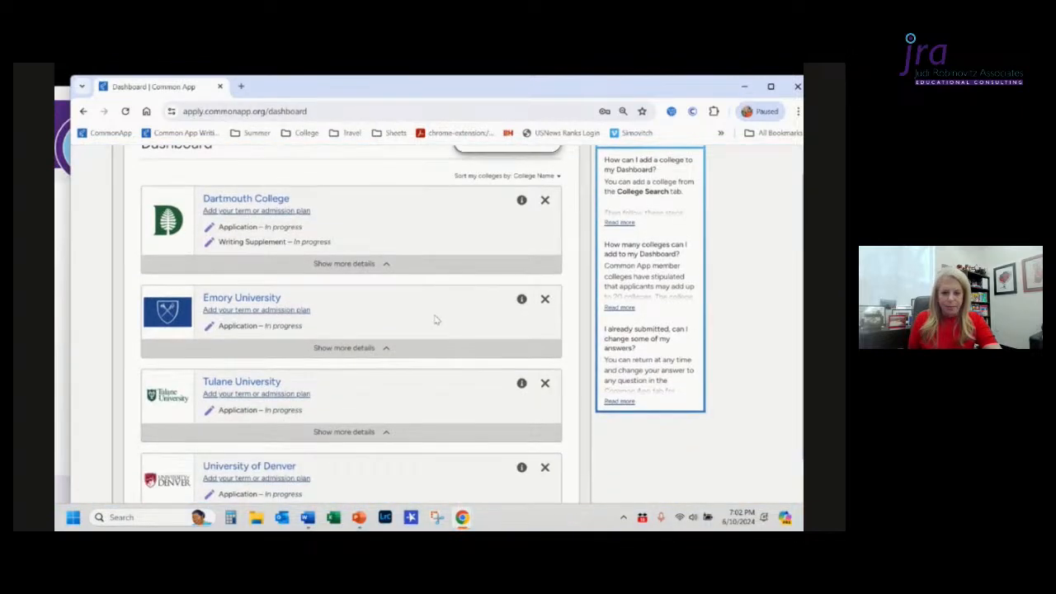
{"action": "scroll", "coordinate": [437, 320], "scroll_direction": "down", "scroll_amount": 3}
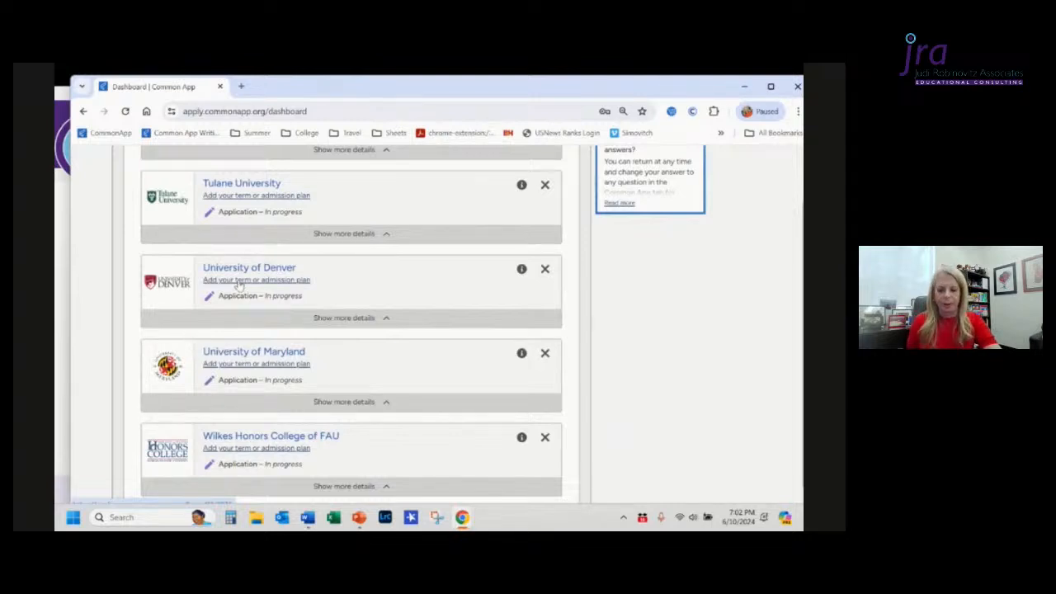
{"action": "left_click", "coordinate": [238, 281]}
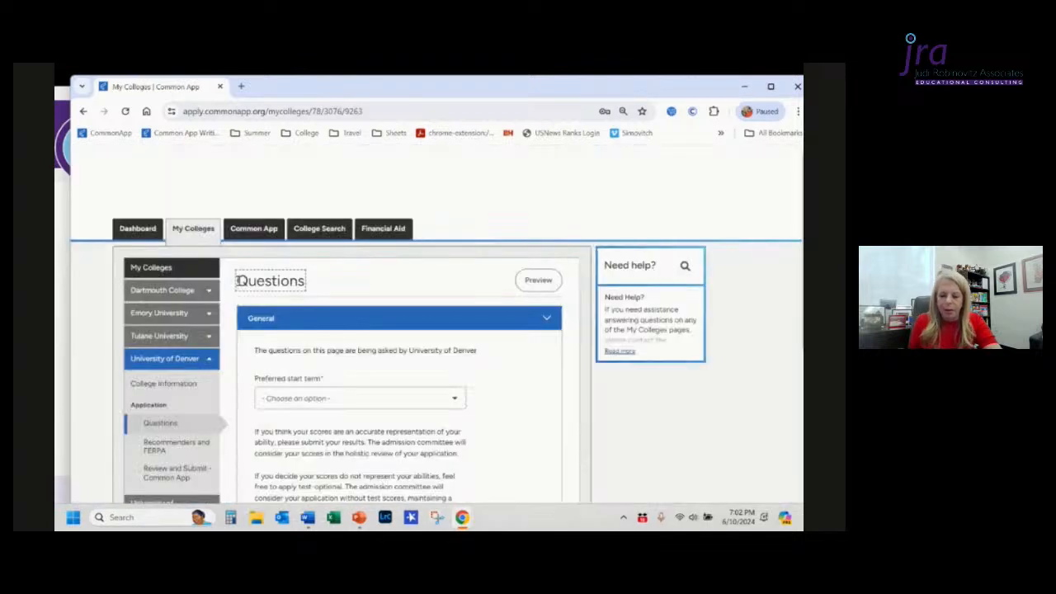
{"action": "left_click", "coordinate": [375, 403]}
{"action": "left_click", "coordinate": [302, 420]}
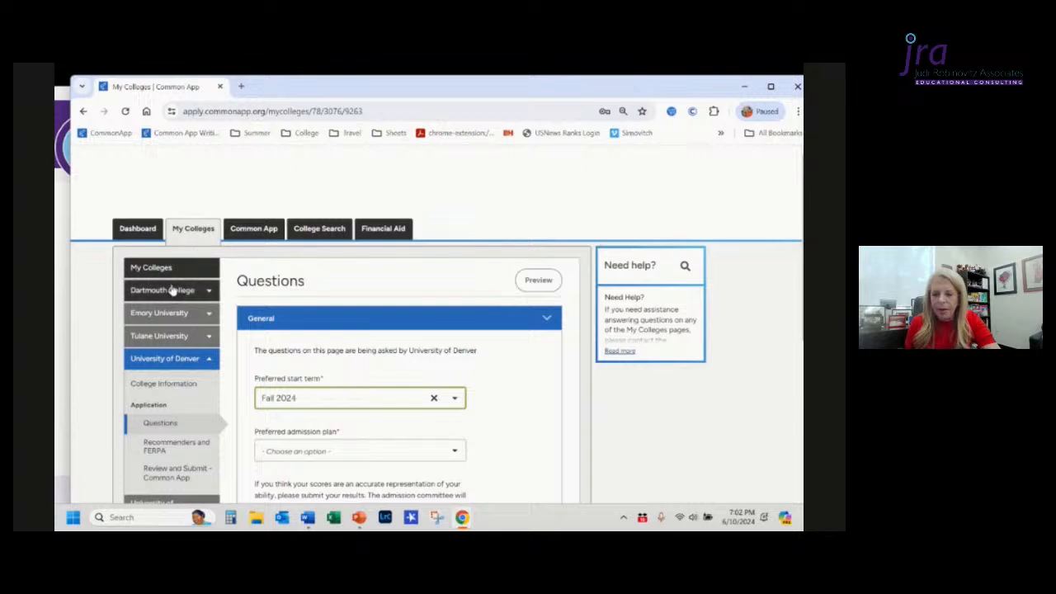
Step: Return to the dashboard and review Emory University's expanded application status details
{"action": "left_click", "coordinate": [138, 229]}
{"action": "scroll", "coordinate": [357, 339], "scroll_direction": "down", "scroll_amount": 3}
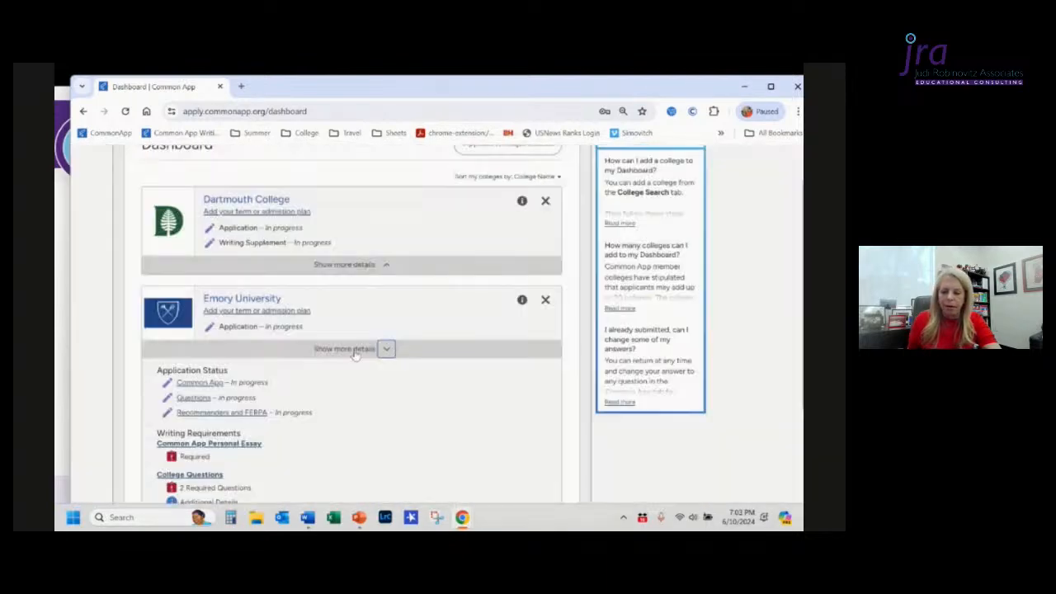
{"action": "scroll", "coordinate": [355, 354], "scroll_direction": "down", "scroll_amount": 4}
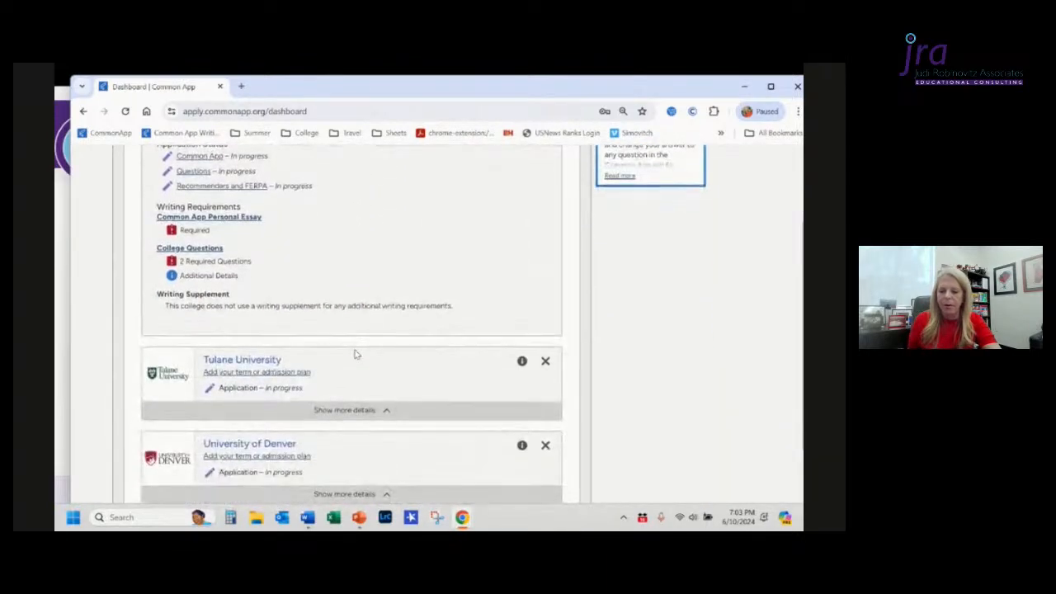
{"action": "scroll", "coordinate": [355, 354], "scroll_direction": "up", "scroll_amount": 6}
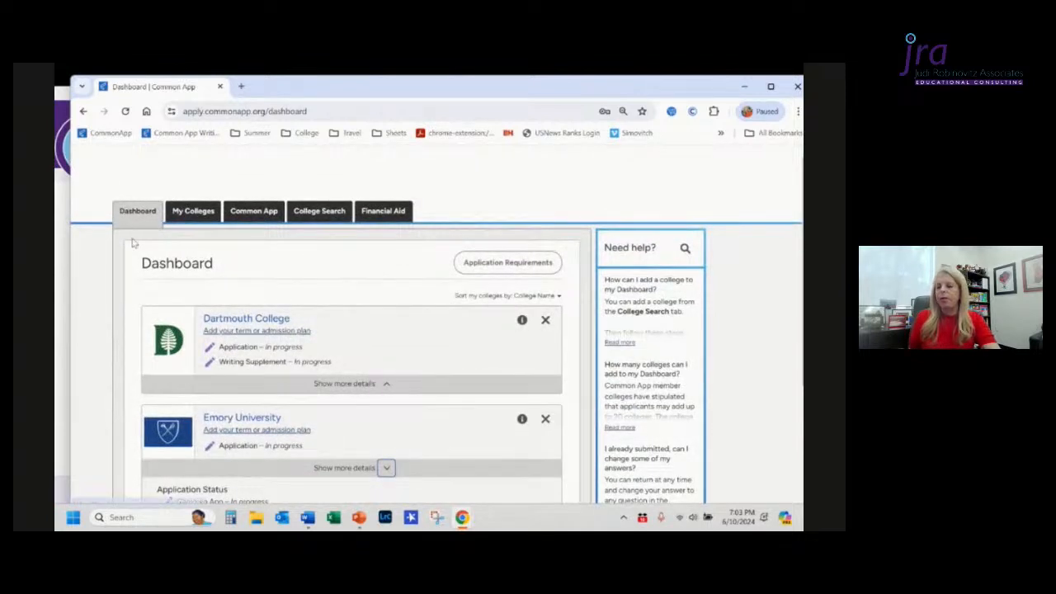
Step: Open Emory University's college information in My Colleges and review its deadlines and requirements
{"action": "left_click", "coordinate": [190, 214]}
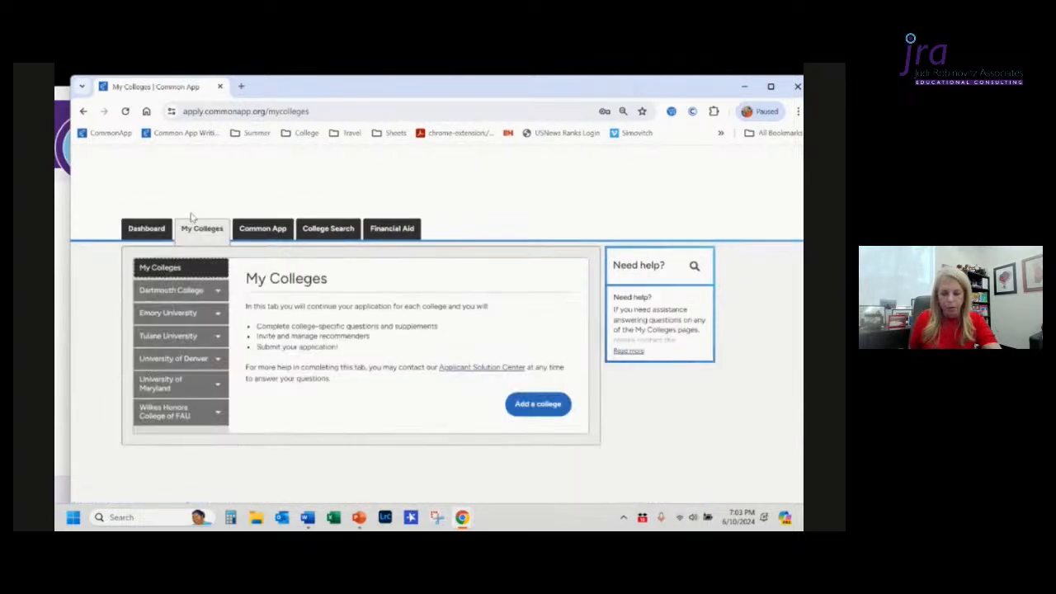
{"action": "left_click", "coordinate": [174, 318]}
{"action": "scroll", "coordinate": [391, 378], "scroll_direction": "down", "scroll_amount": 2}
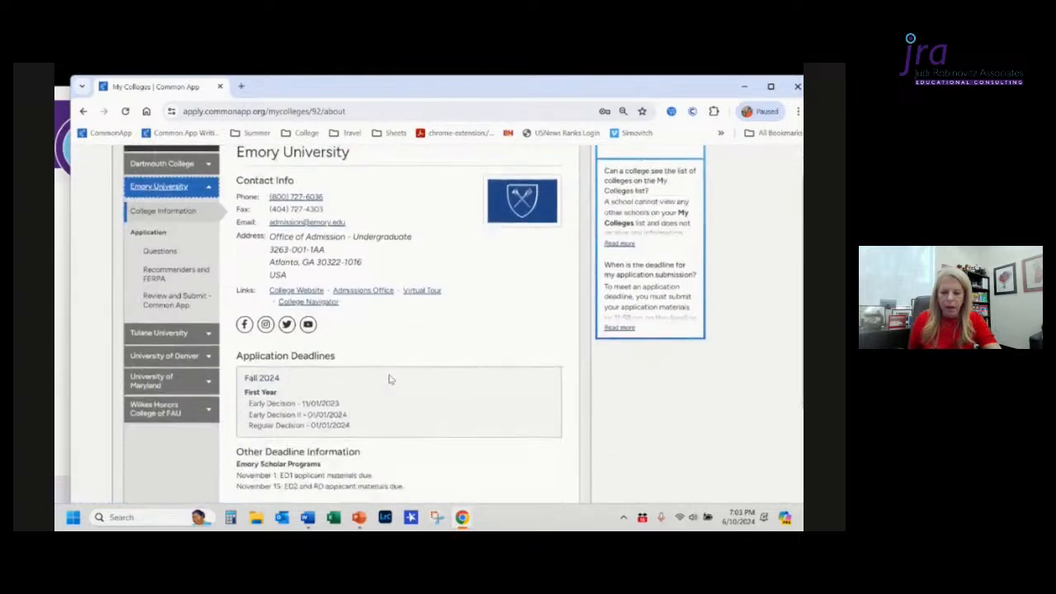
{"action": "scroll", "coordinate": [391, 379], "scroll_direction": "down", "scroll_amount": 4}
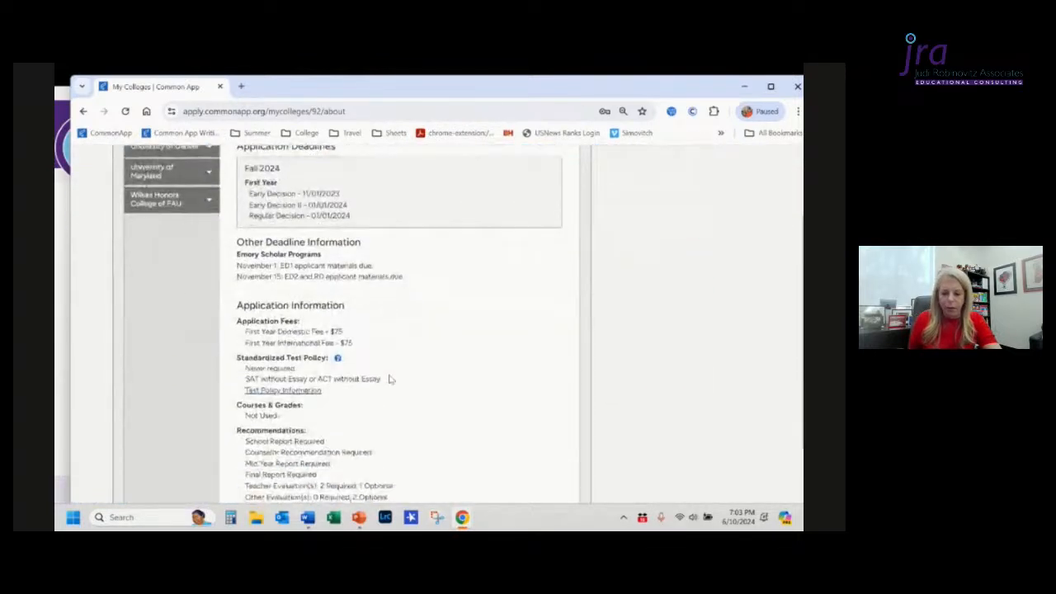
{"action": "scroll", "coordinate": [391, 379], "scroll_direction": "down", "scroll_amount": 5}
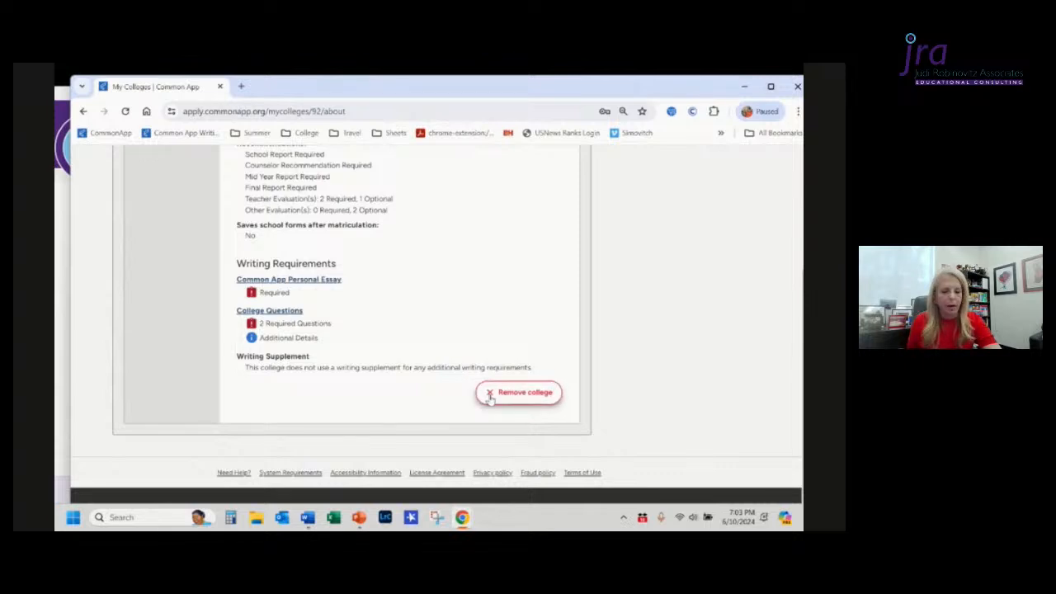
{"action": "scroll", "coordinate": [511, 213], "scroll_direction": "up", "scroll_amount": 3}
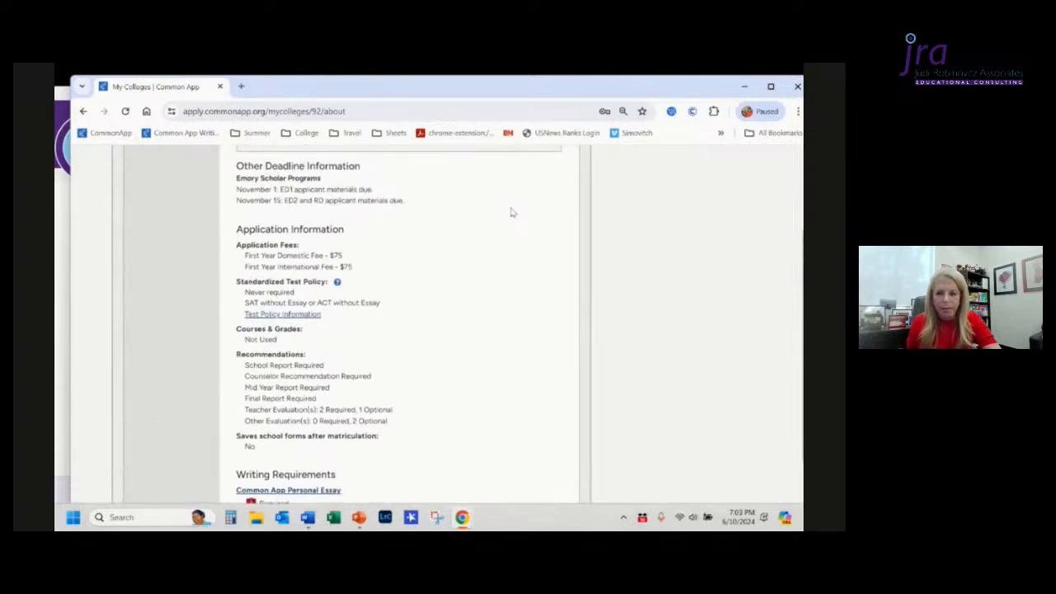
{"action": "scroll", "coordinate": [511, 213], "scroll_direction": "up", "scroll_amount": 1}
{"action": "scroll", "coordinate": [512, 213], "scroll_direction": "up", "scroll_amount": 4}
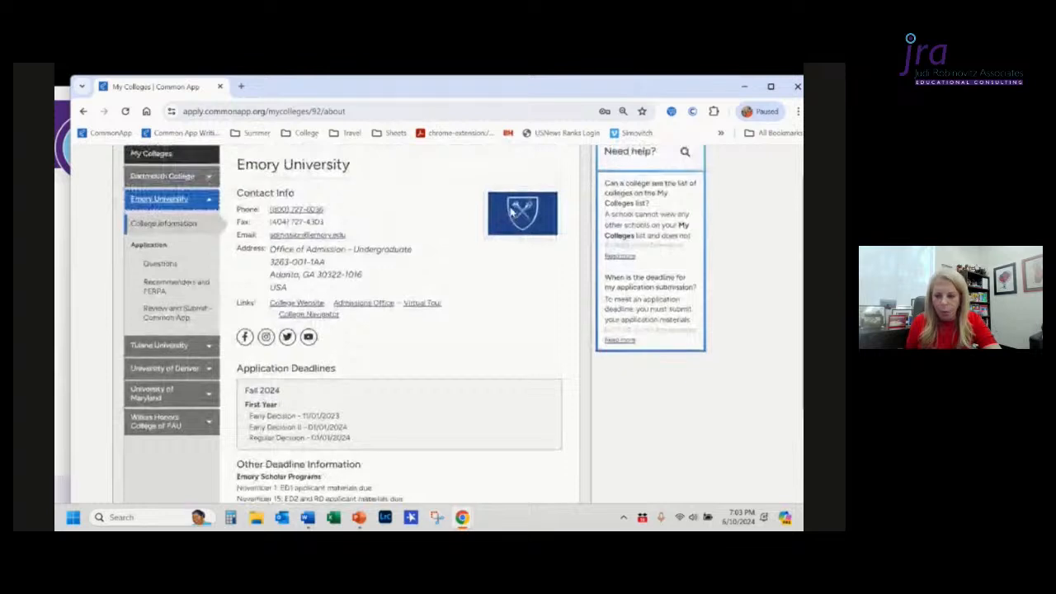
{"action": "scroll", "coordinate": [512, 213], "scroll_direction": "up", "scroll_amount": 1}
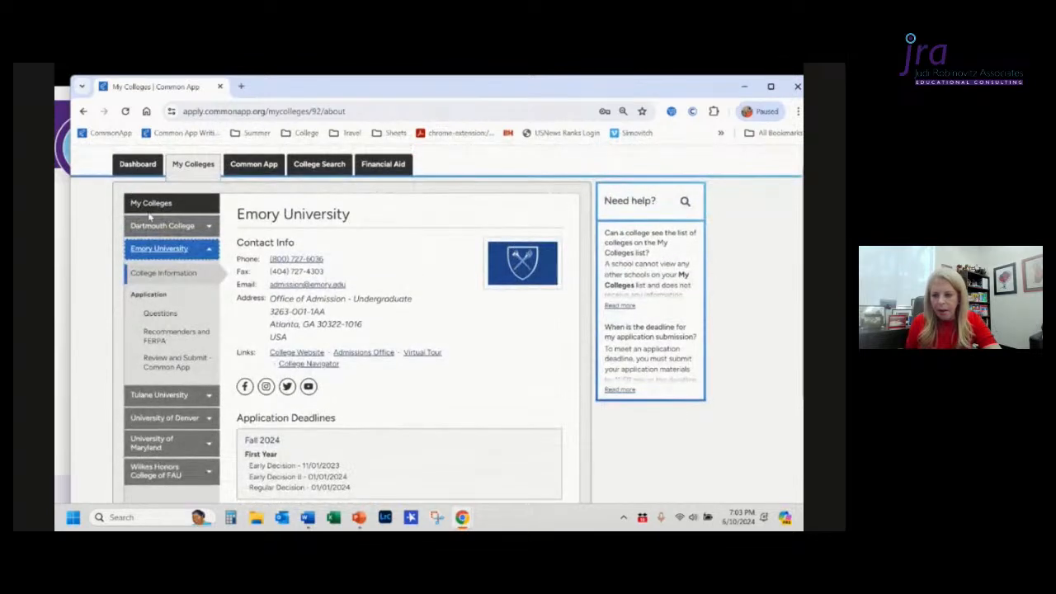
Step: Go back through the dashboard to My Colleges and open Tulane University's college information
{"action": "left_click", "coordinate": [140, 165]}
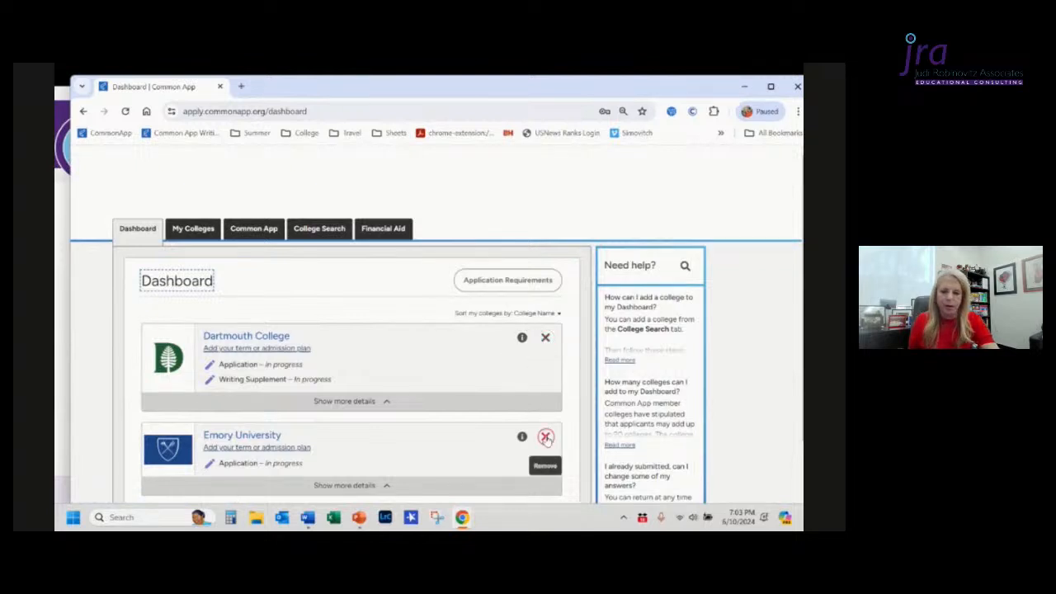
{"action": "left_click", "coordinate": [195, 231]}
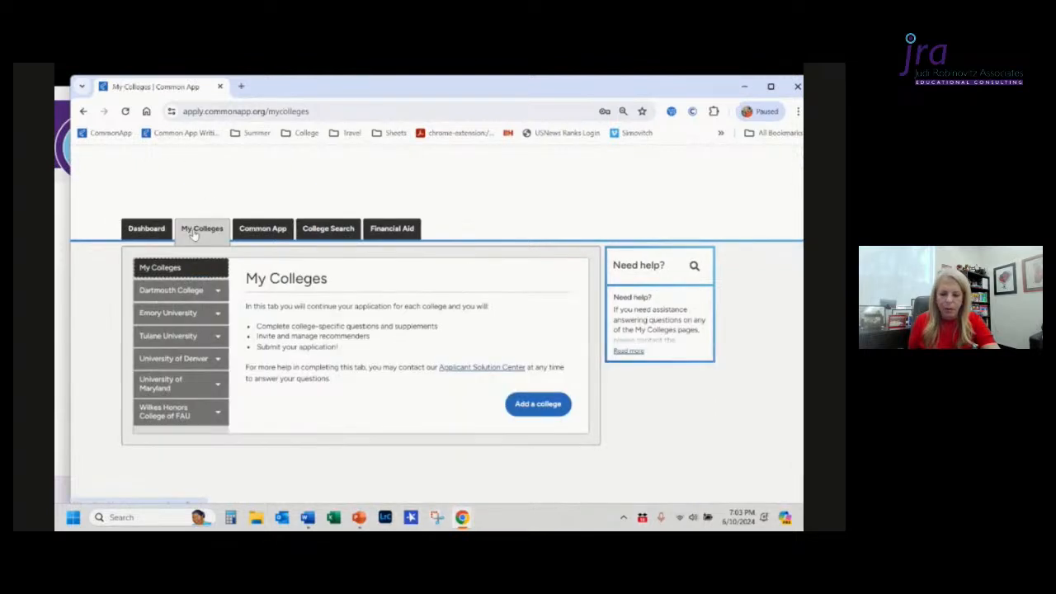
{"action": "left_click", "coordinate": [208, 336]}
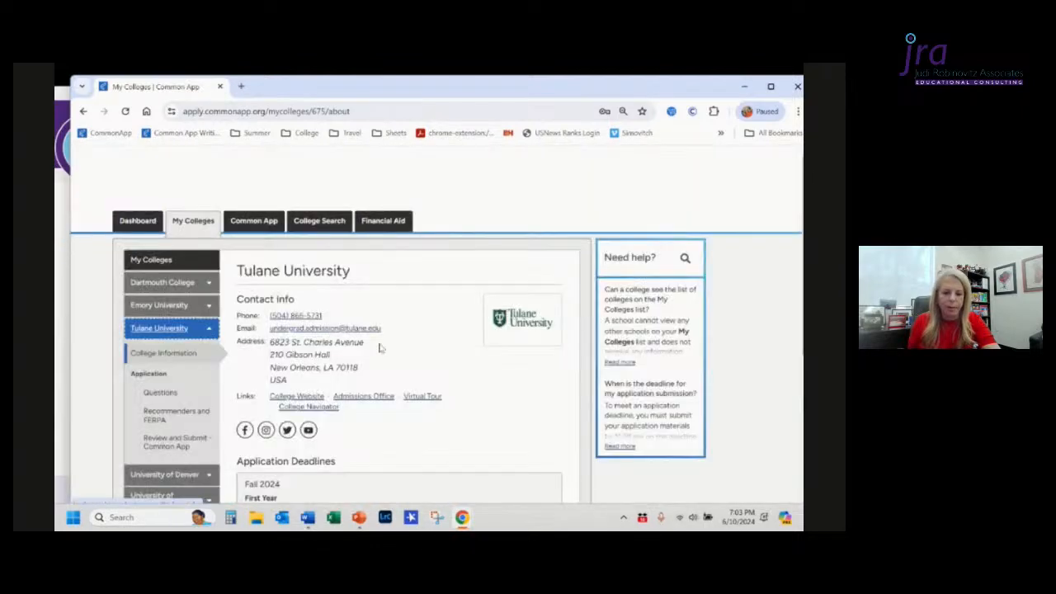
Step: Scroll through Tulane University's college information page to review its requirements and details
{"action": "scroll", "coordinate": [439, 361], "scroll_direction": "down", "scroll_amount": 3}
{"action": "scroll", "coordinate": [439, 361], "scroll_direction": "down", "scroll_amount": 15}
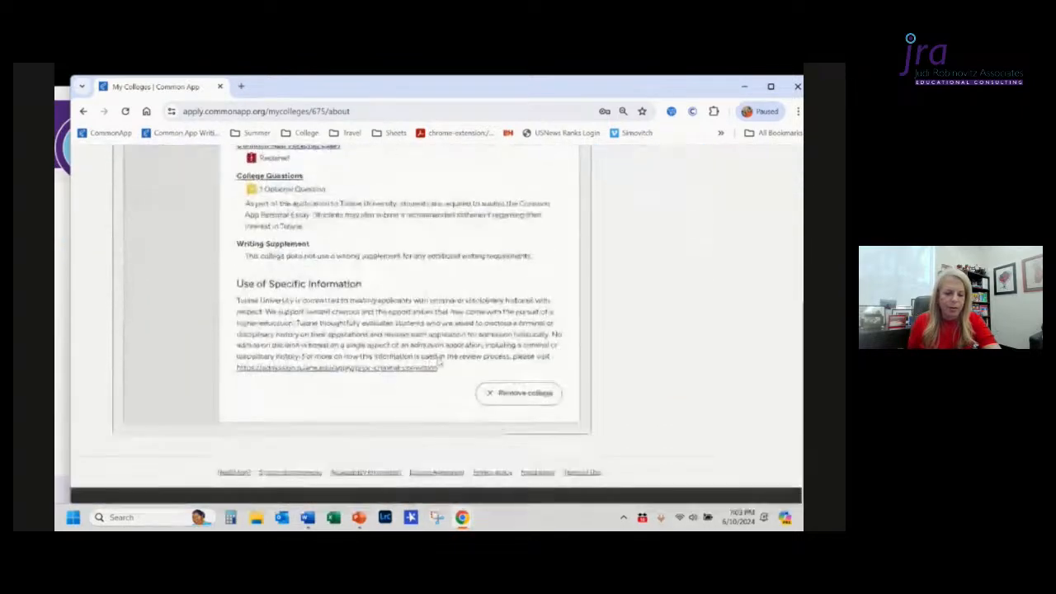
{"action": "scroll", "coordinate": [521, 396], "scroll_direction": "up", "scroll_amount": 3}
{"action": "scroll", "coordinate": [523, 403], "scroll_direction": "up", "scroll_amount": 10}
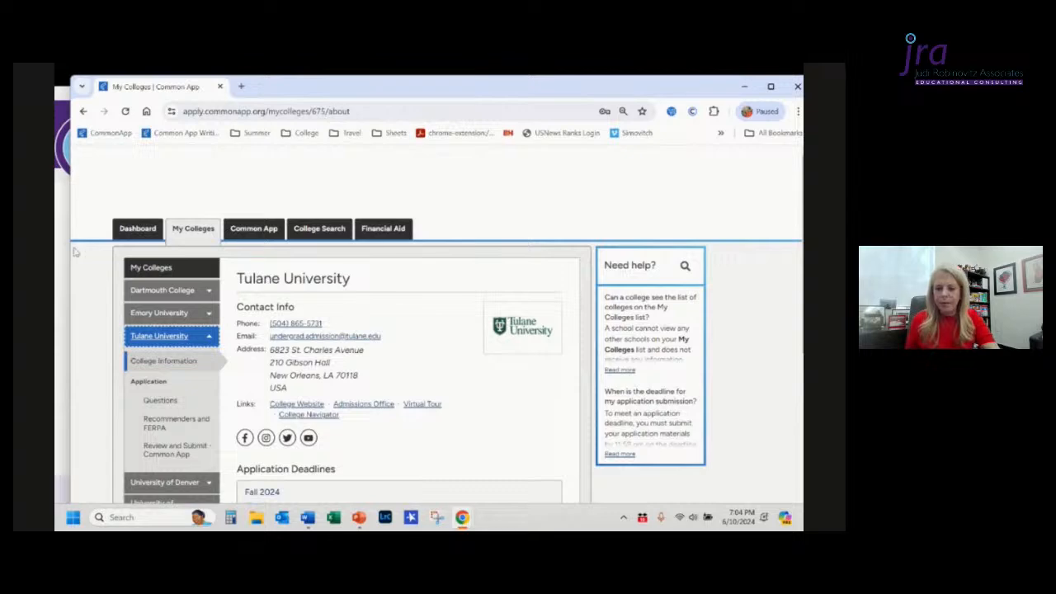
{"action": "key", "text": "alt+Tab"}
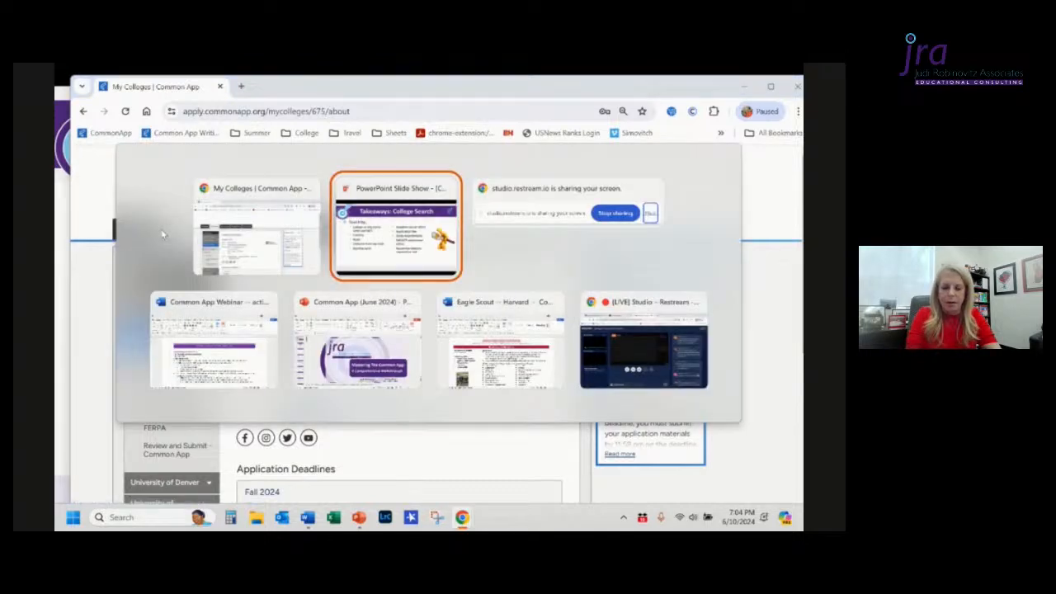
{"action": "key", "text": "Right"}
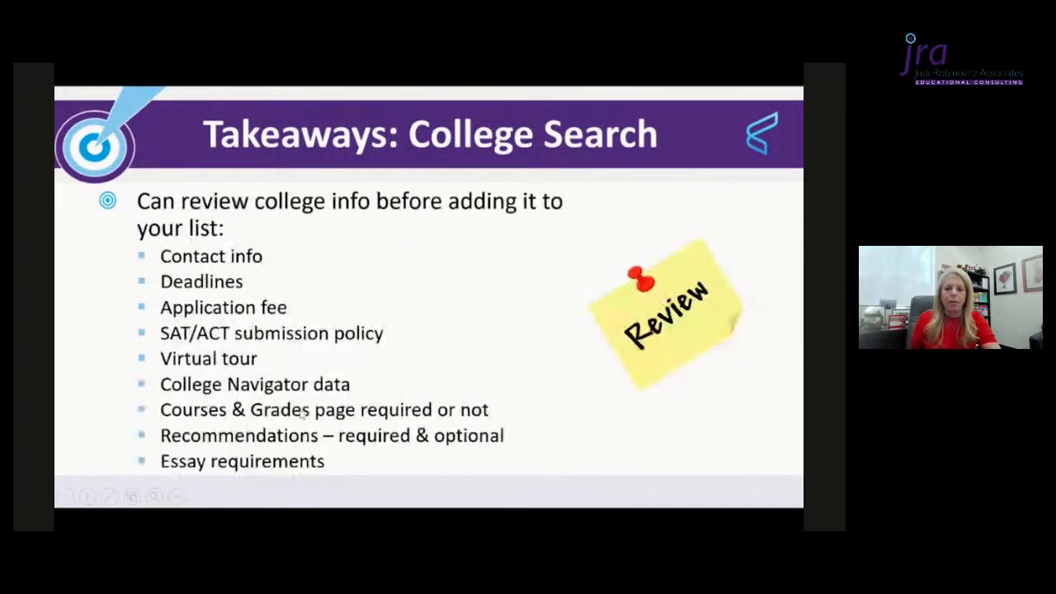
{"action": "key", "text": "Left"}
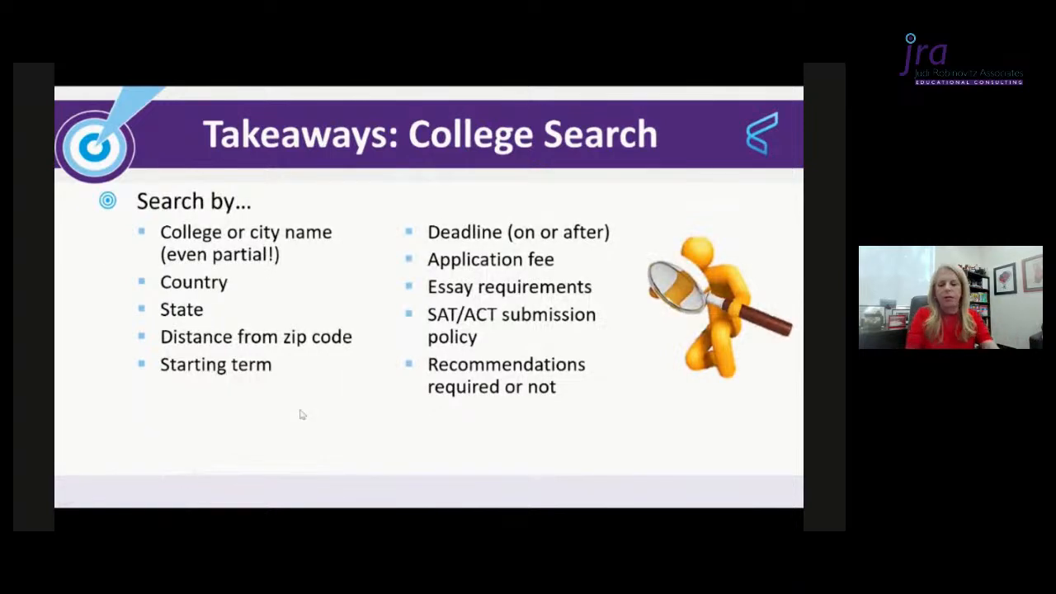
{"action": "key", "text": "alt+Tab"}
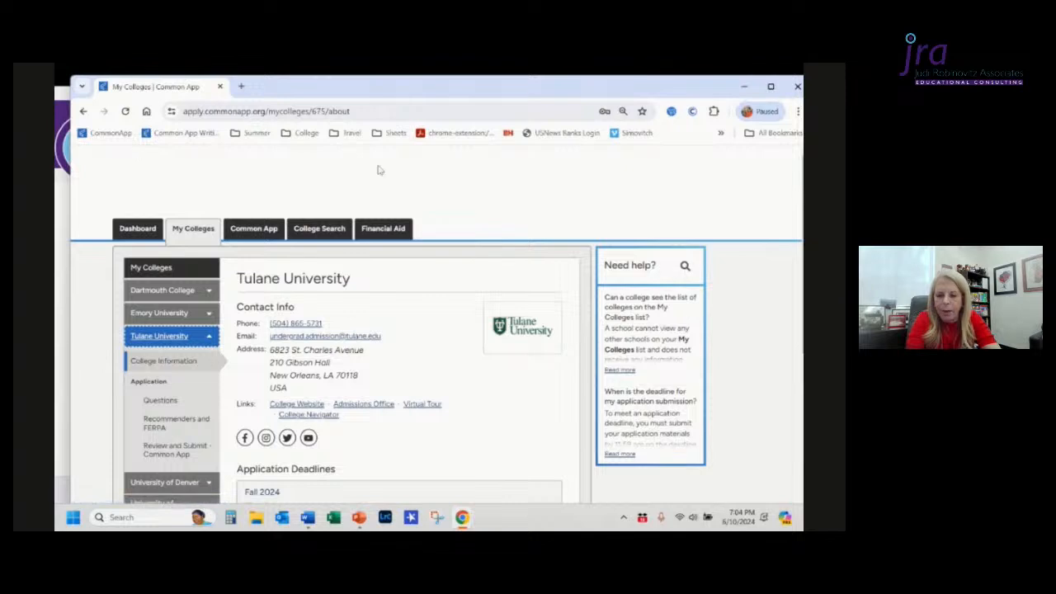
Step: Open College Search's additional filters and set the deadline-on-or-after date to June 10, 2024
{"action": "left_click", "coordinate": [324, 233]}
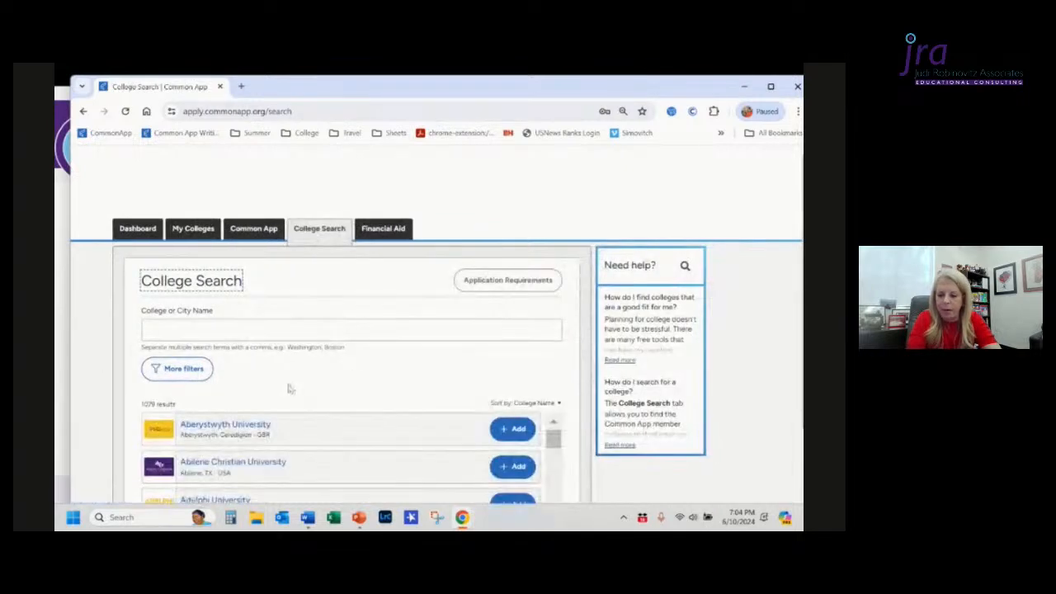
{"action": "left_click", "coordinate": [186, 373]}
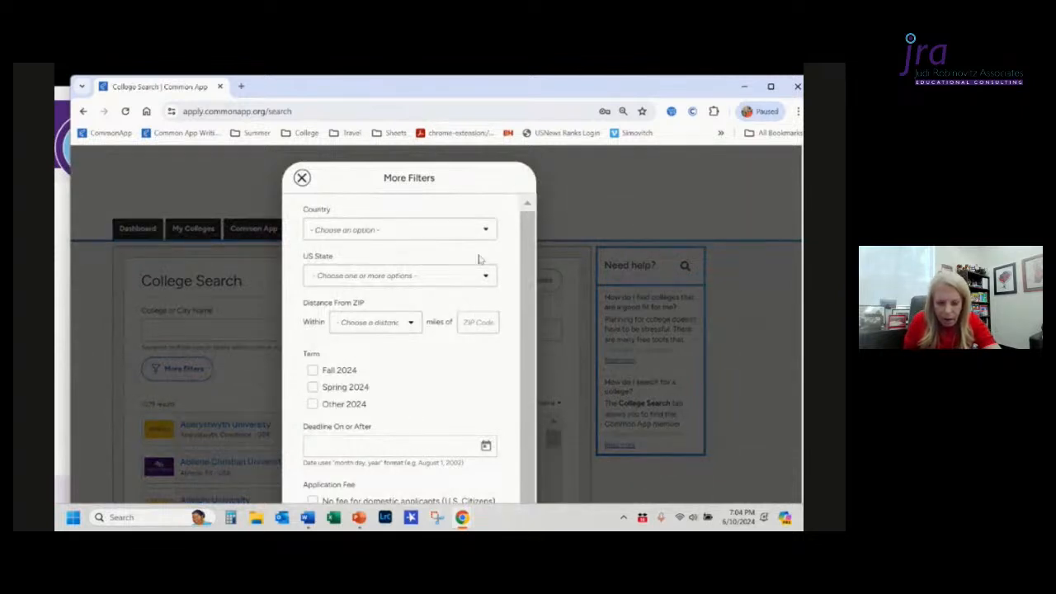
{"action": "scroll", "coordinate": [436, 289], "scroll_direction": "down", "scroll_amount": 2}
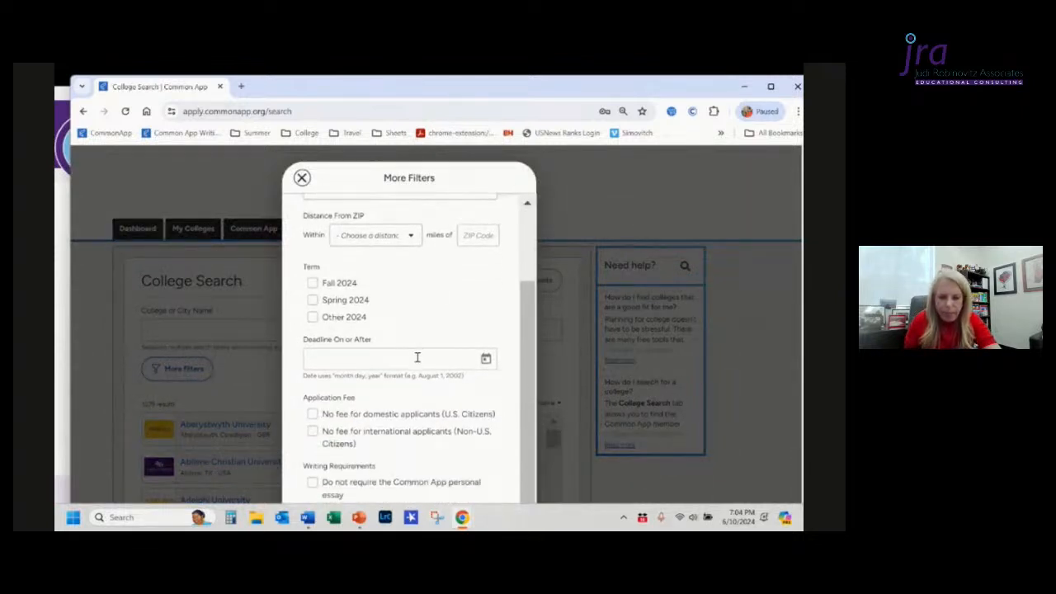
{"action": "left_click", "coordinate": [417, 358]}
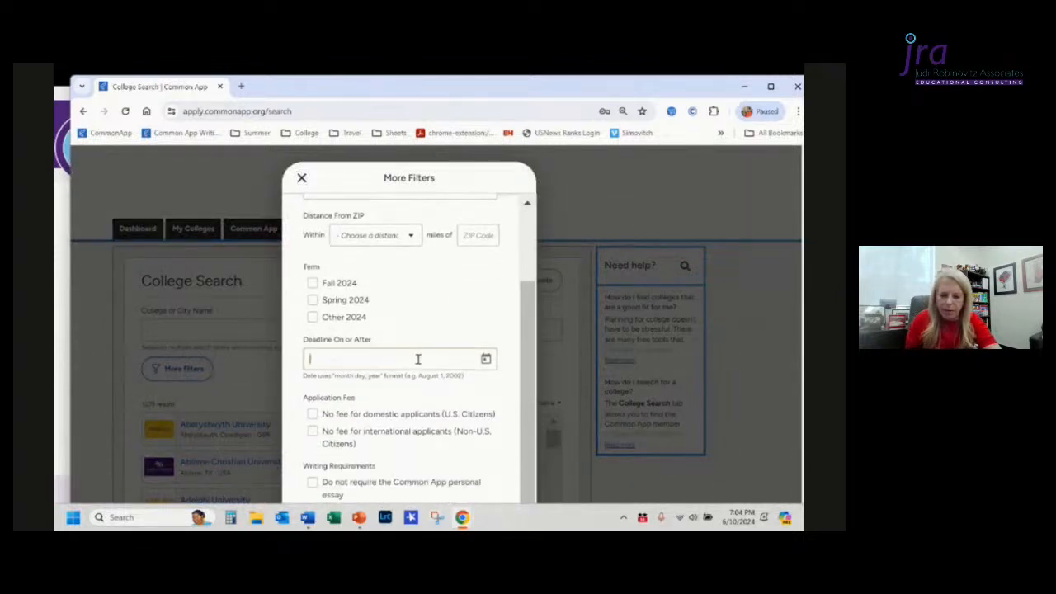
{"action": "left_click", "coordinate": [485, 359]}
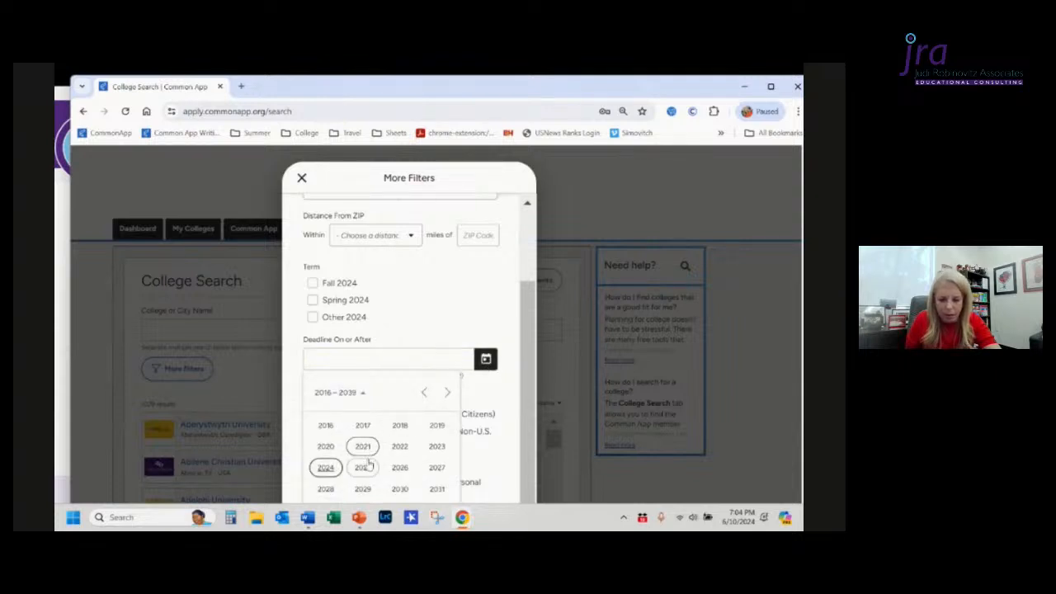
{"action": "left_click", "coordinate": [326, 468]}
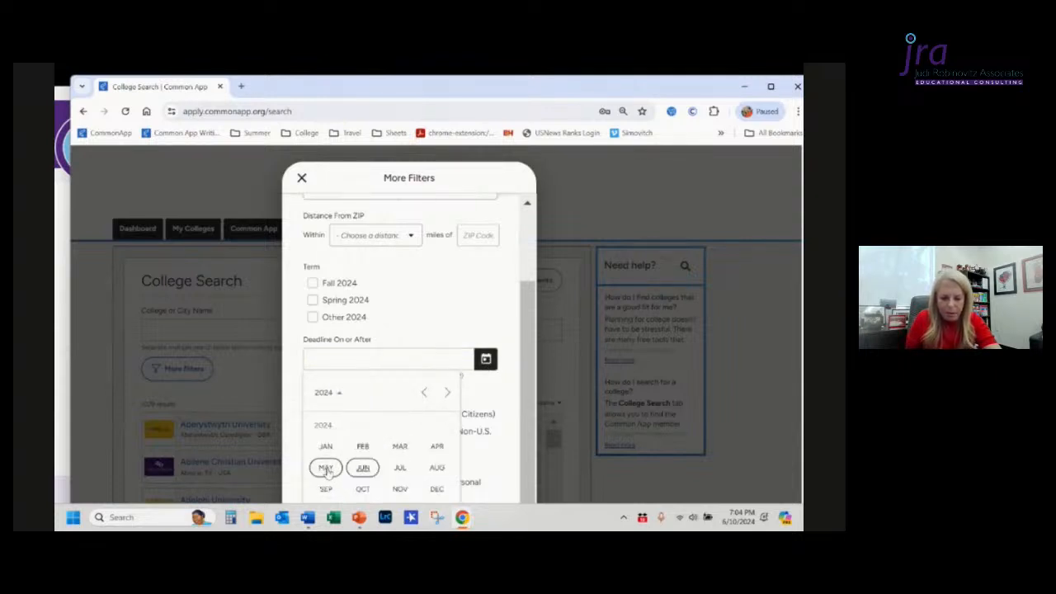
{"action": "scroll", "coordinate": [407, 425], "scroll_direction": "down", "scroll_amount": 1}
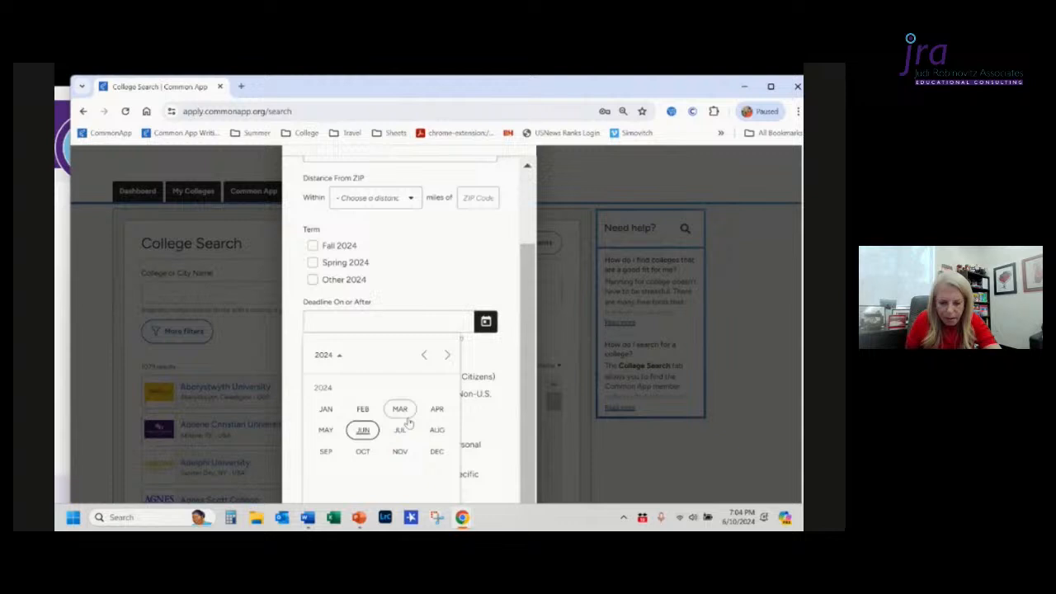
{"action": "left_click", "coordinate": [364, 431]}
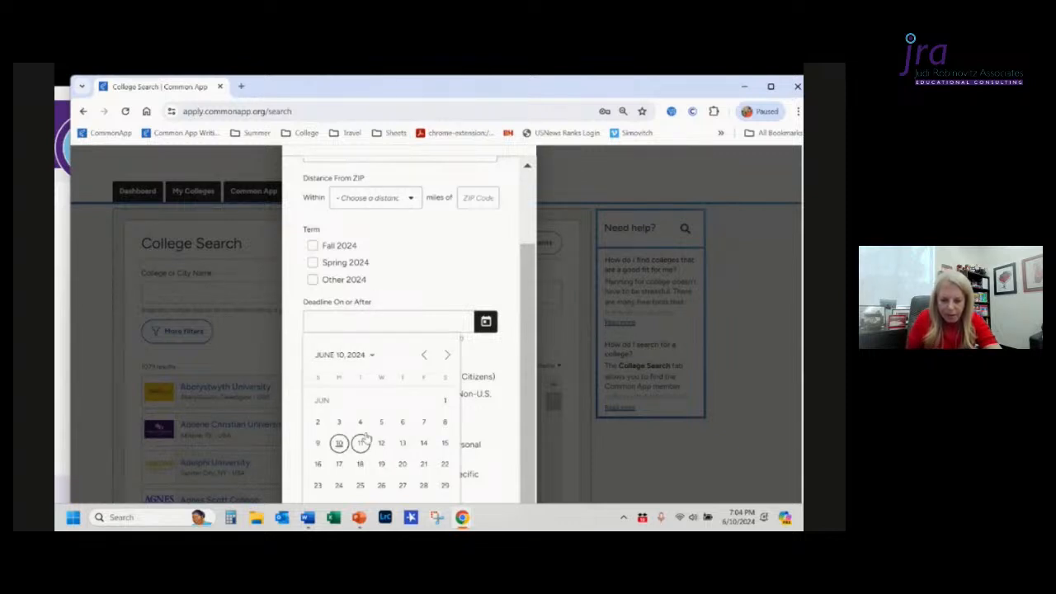
{"action": "left_click", "coordinate": [339, 443]}
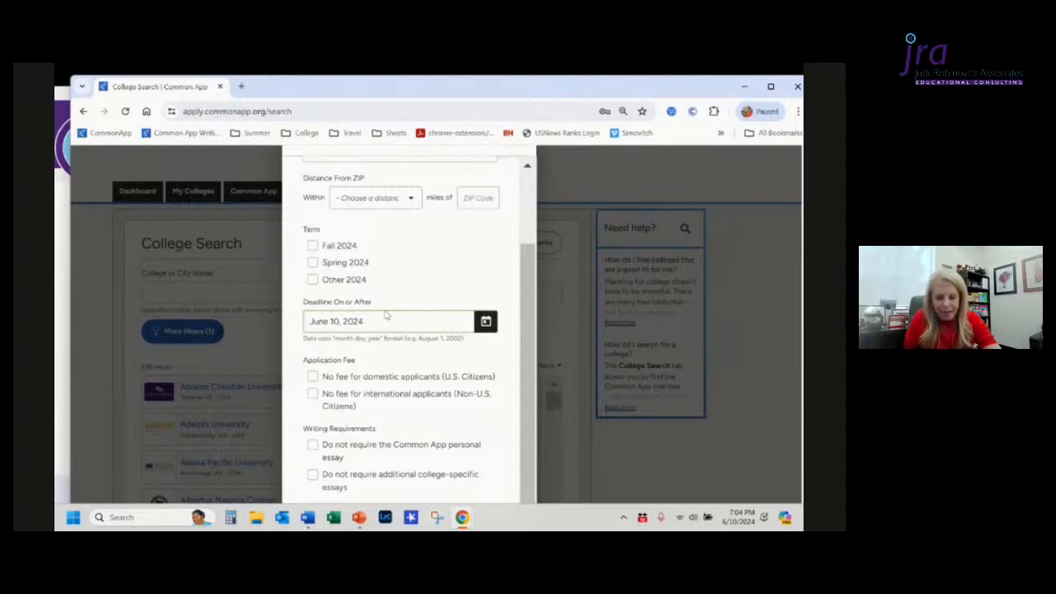
Step: Filter for colleges with no application fee for domestic applicants that do not require the Common App personal essay
{"action": "left_click", "coordinate": [313, 378]}
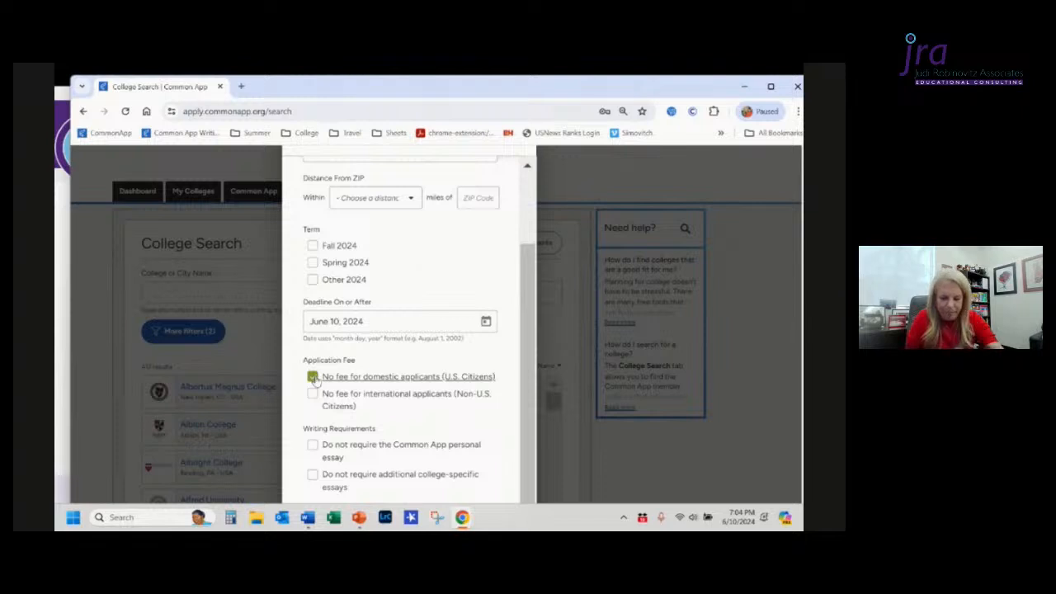
{"action": "left_click_drag", "start_coordinate": [314, 380], "coordinate": [313, 448]}
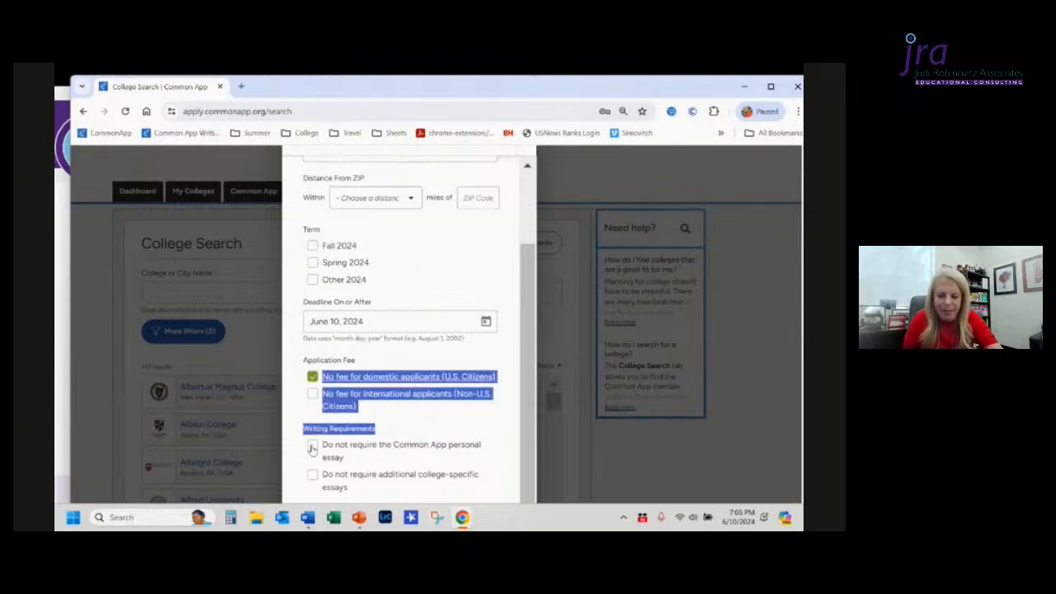
{"action": "left_click", "coordinate": [429, 422]}
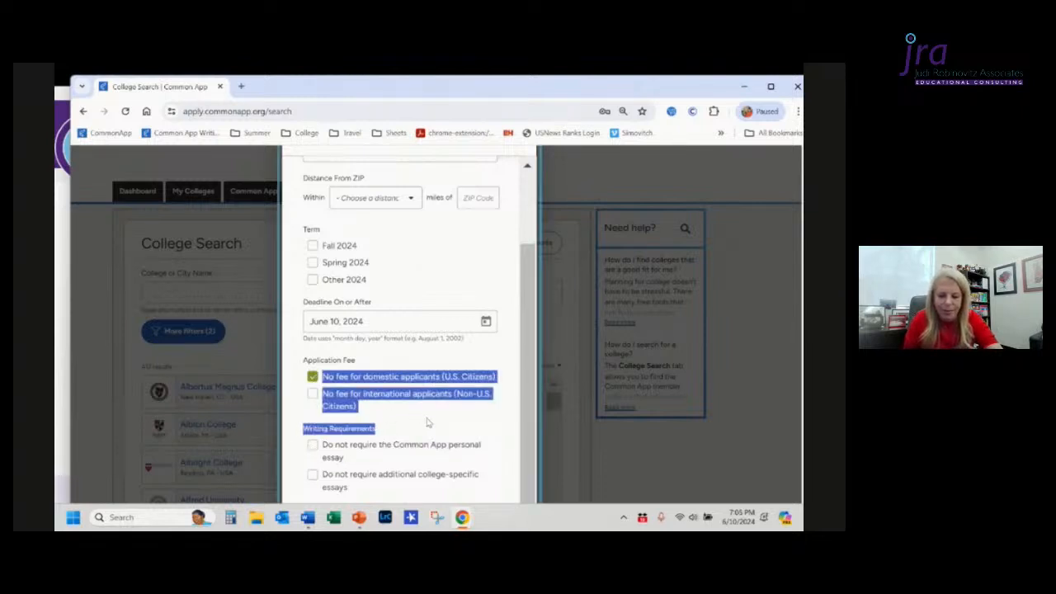
{"action": "left_click", "coordinate": [312, 448]}
Step: Add filters for test policy never required and letter of recommendation not required, then show the matching colleges
{"action": "scroll", "coordinate": [480, 394], "scroll_direction": "down", "scroll_amount": 1}
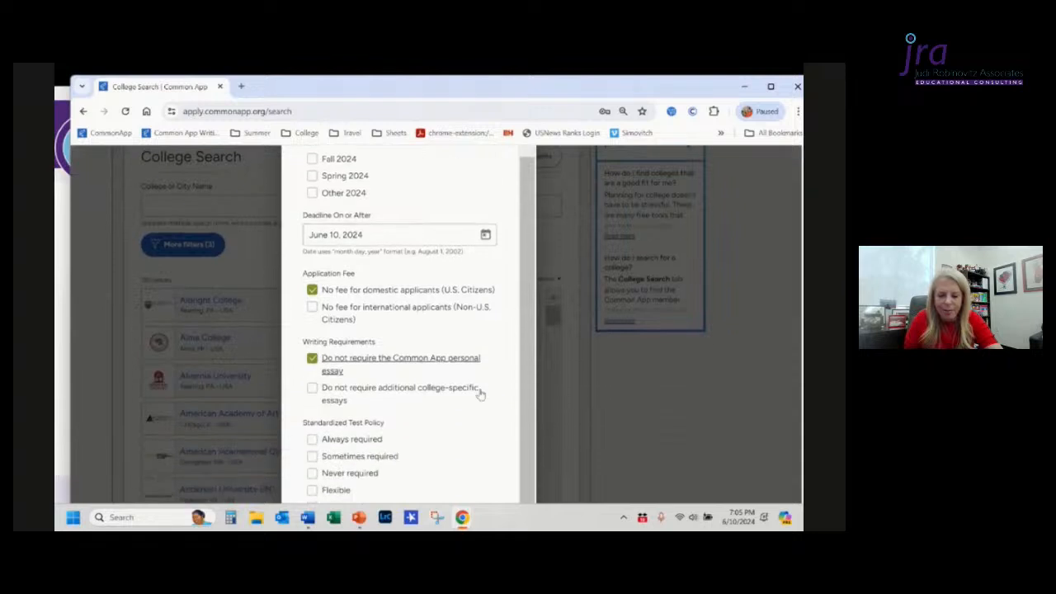
{"action": "scroll", "coordinate": [480, 395], "scroll_direction": "down", "scroll_amount": 1}
{"action": "scroll", "coordinate": [480, 394], "scroll_direction": "down", "scroll_amount": 1}
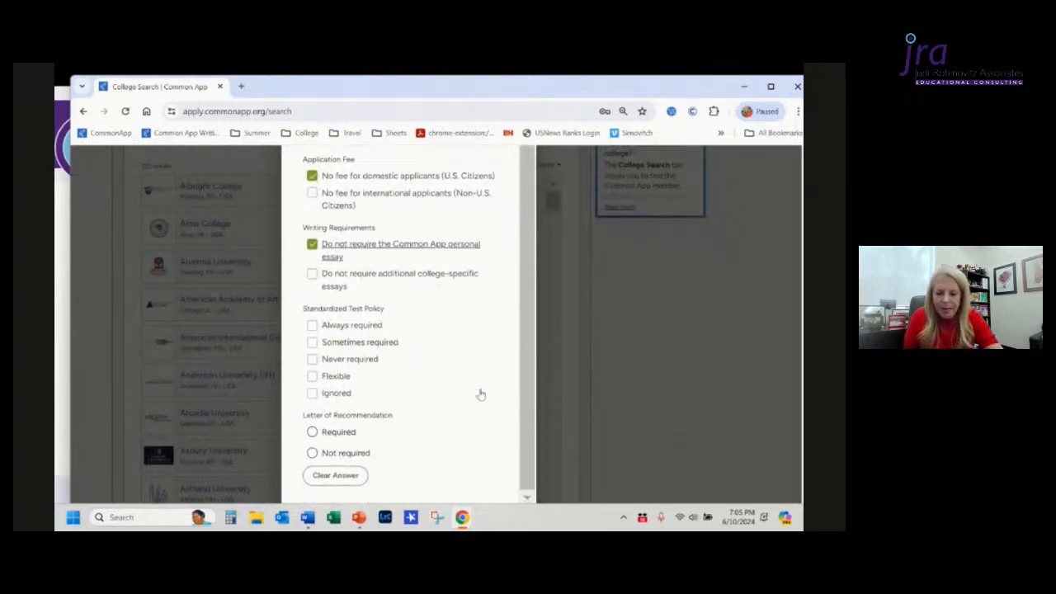
{"action": "left_click", "coordinate": [312, 360]}
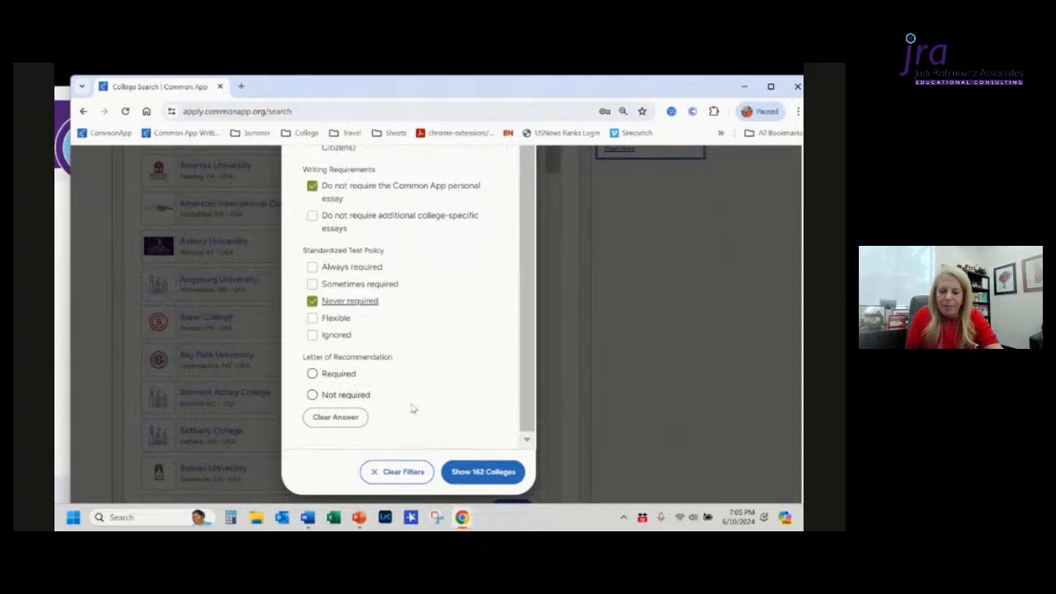
{"action": "left_click", "coordinate": [313, 395]}
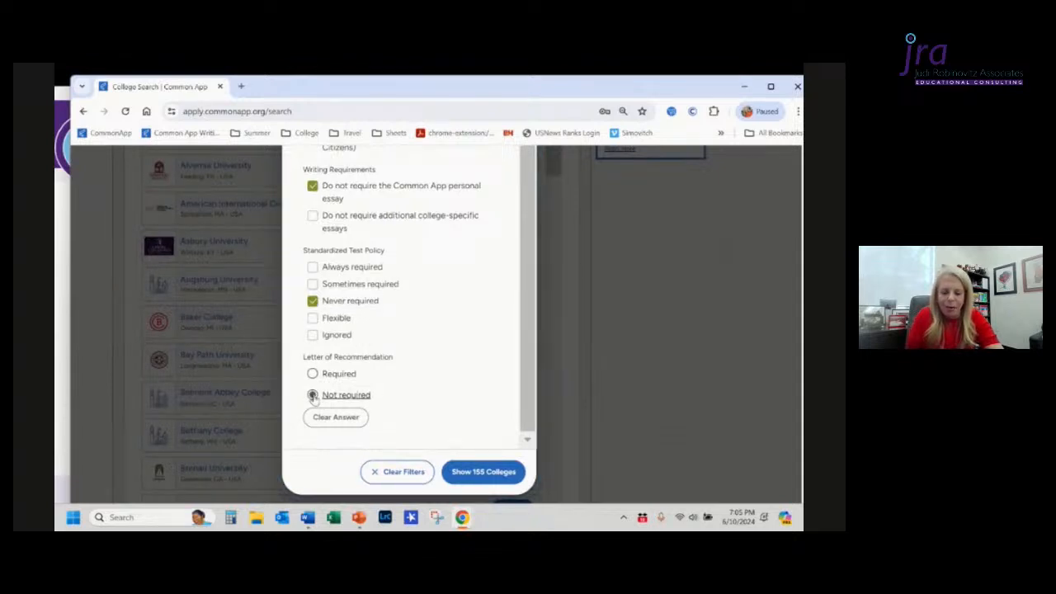
{"action": "left_click", "coordinate": [482, 472]}
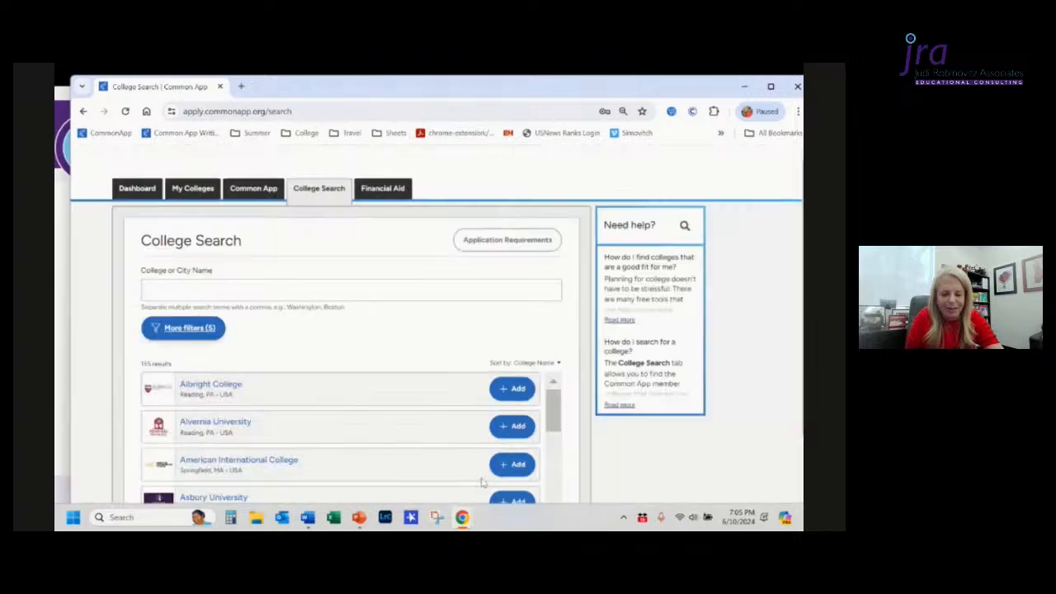
Step: Browse through the filtered College Search results list
{"action": "scroll", "coordinate": [483, 481], "scroll_direction": "down", "scroll_amount": 3}
{"action": "scroll", "coordinate": [483, 483], "scroll_direction": "down", "scroll_amount": 5}
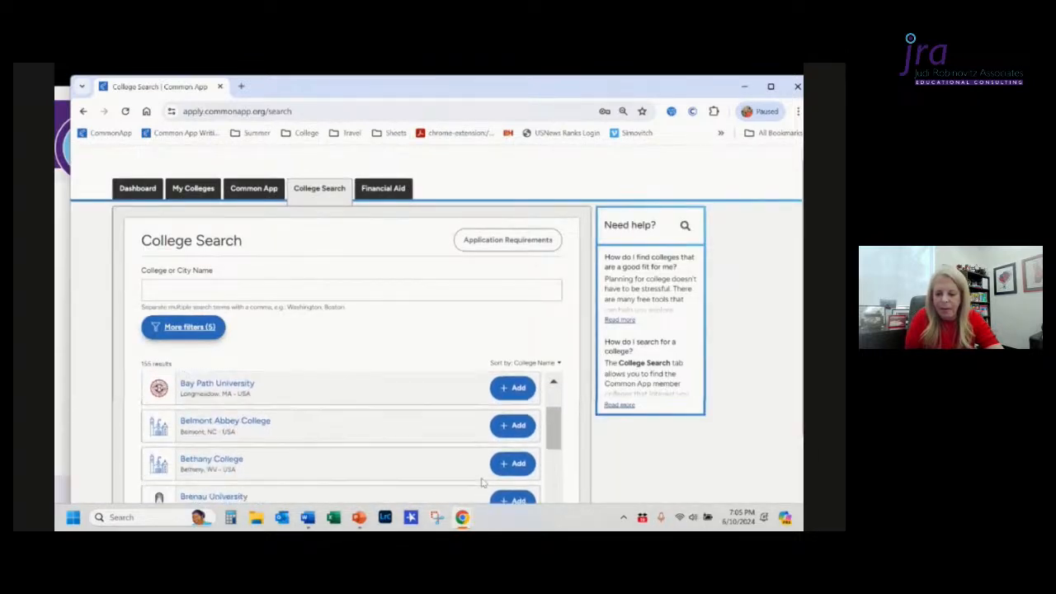
{"action": "scroll", "coordinate": [483, 483], "scroll_direction": "down", "scroll_amount": 1}
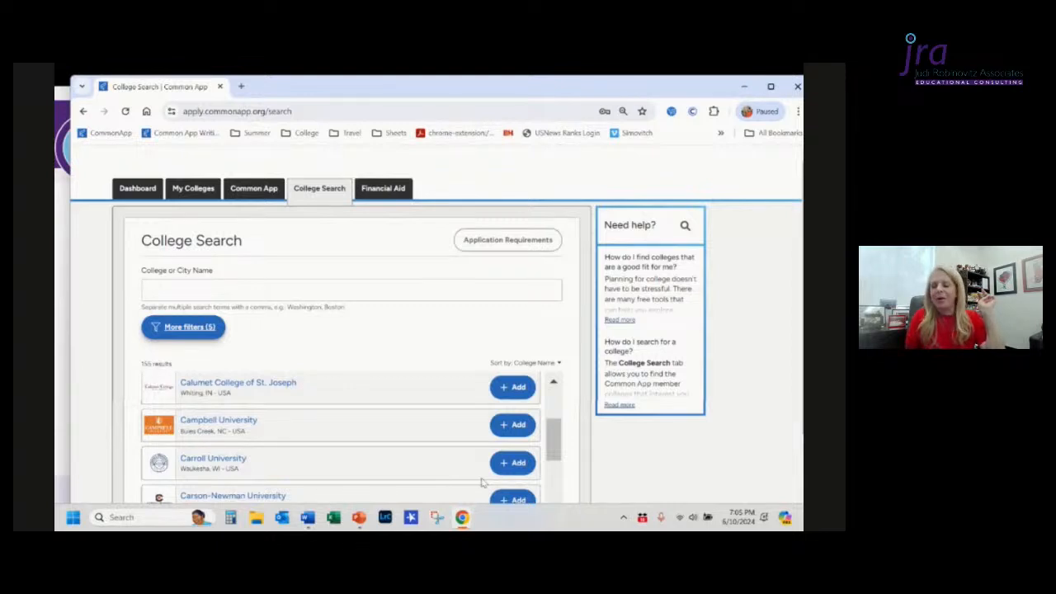
{"action": "scroll", "coordinate": [483, 483], "scroll_direction": "down", "scroll_amount": 1}
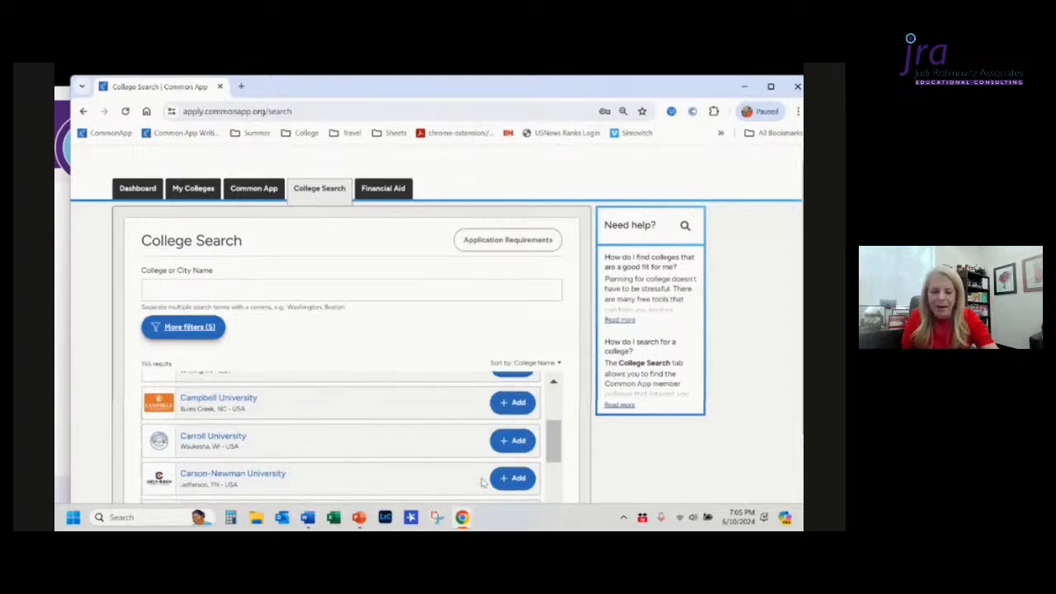
{"action": "scroll", "coordinate": [483, 483], "scroll_direction": "down", "scroll_amount": 5}
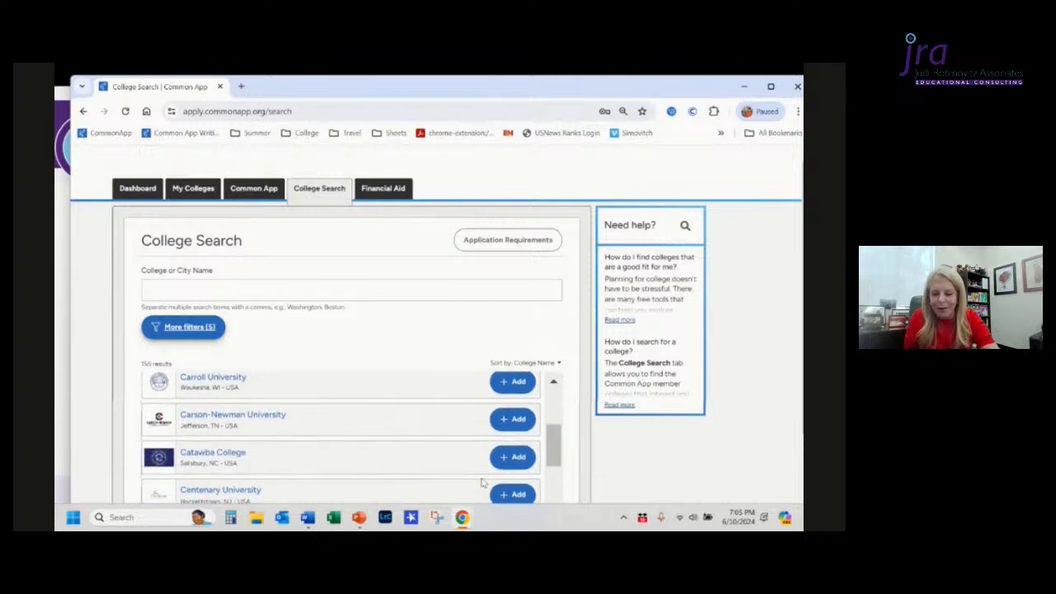
{"action": "scroll", "coordinate": [482, 483], "scroll_direction": "down", "scroll_amount": 5}
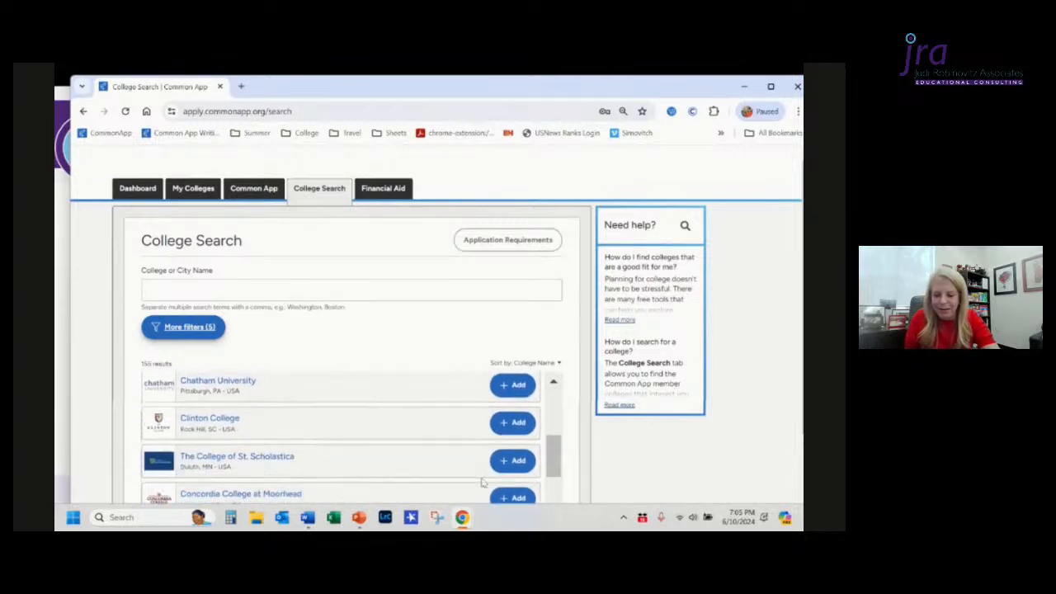
{"action": "scroll", "coordinate": [482, 483], "scroll_direction": "down", "scroll_amount": 3}
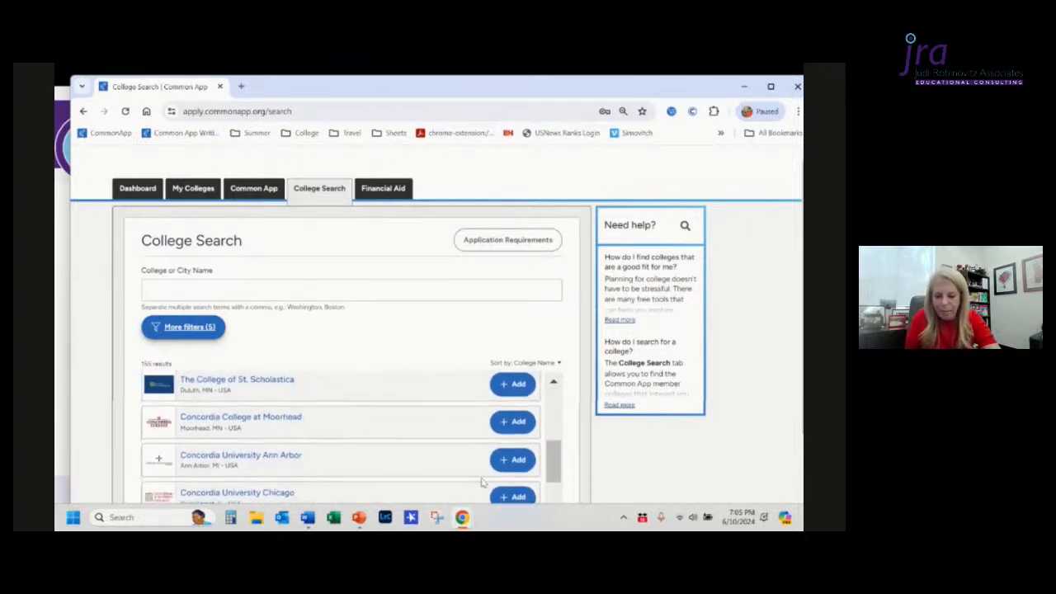
{"action": "scroll", "coordinate": [483, 483], "scroll_direction": "down", "scroll_amount": 6}
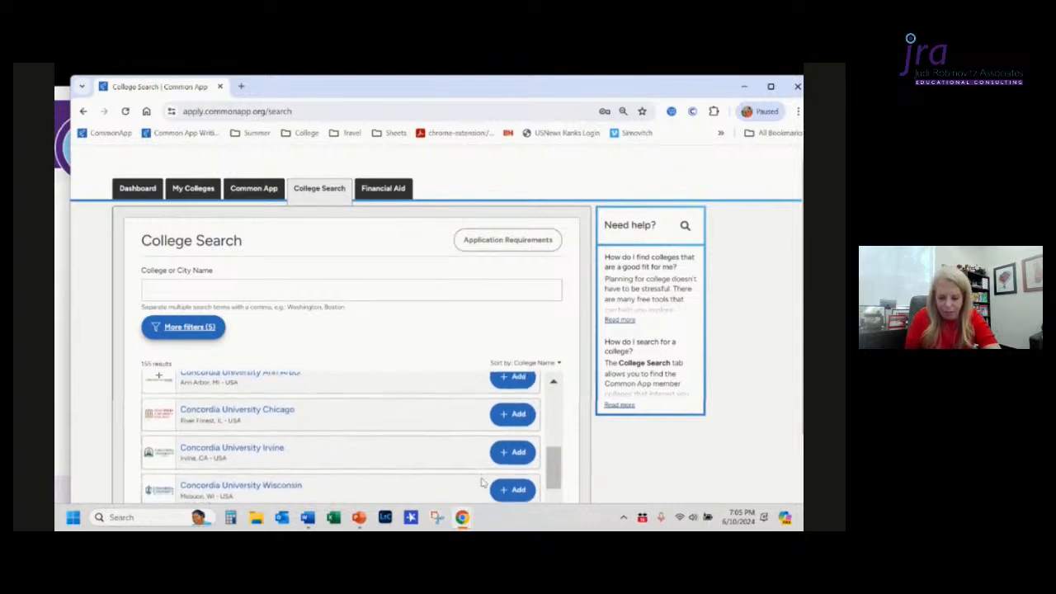
{"action": "scroll", "coordinate": [483, 483], "scroll_direction": "down", "scroll_amount": 3}
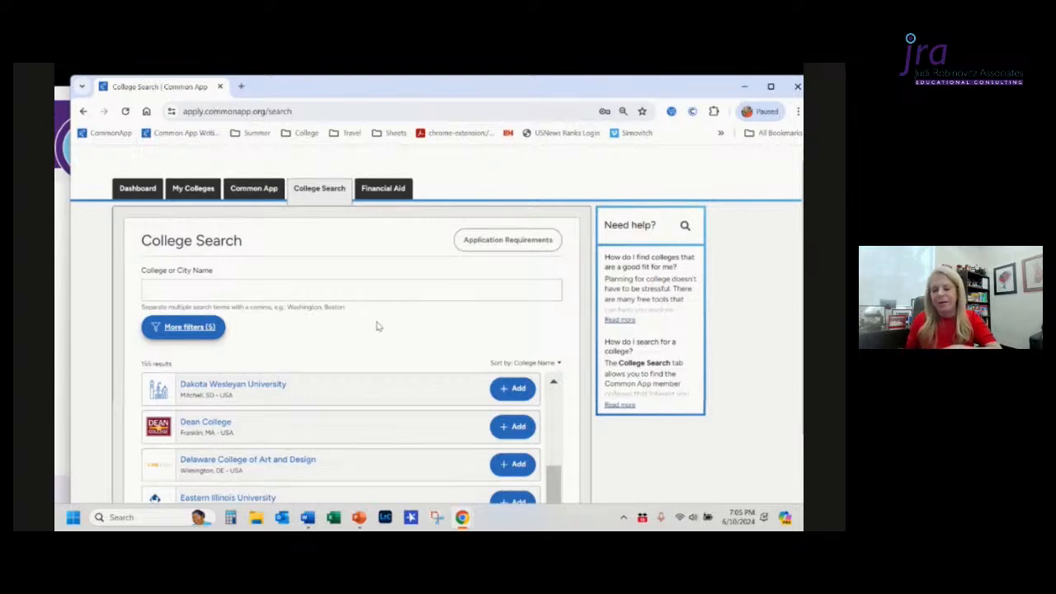
{"action": "key", "text": "alt+Tab"}
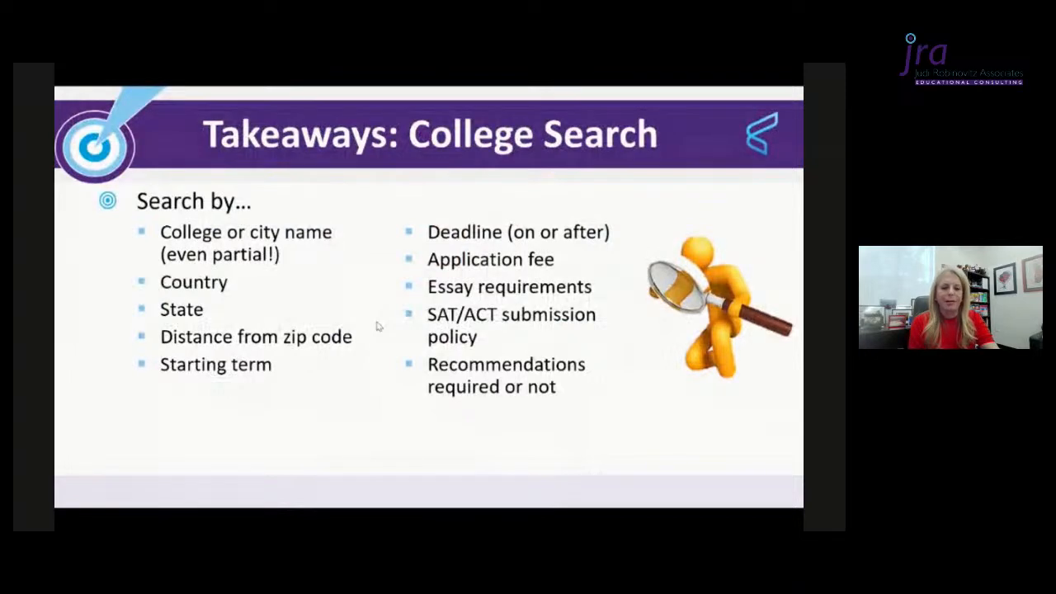
{"action": "key", "text": "Right"}
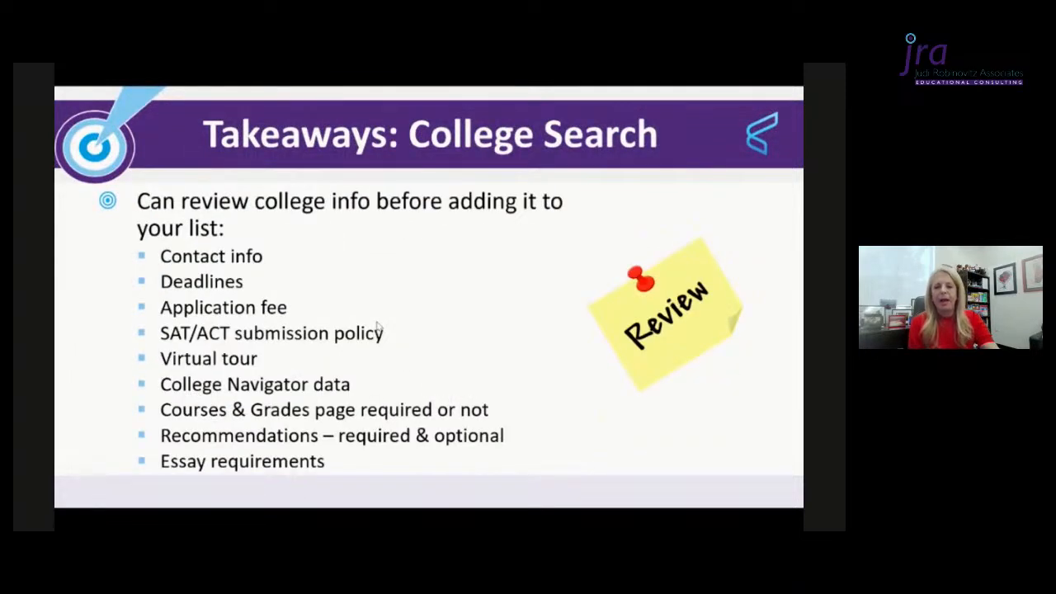
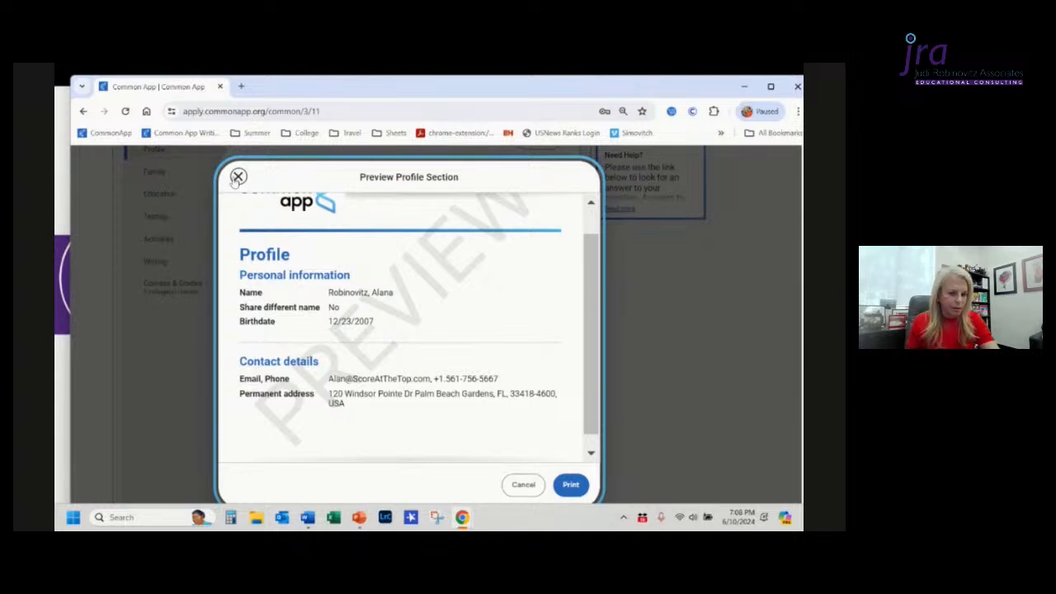
Step: Close the profile preview and enter the student's middle name in the Personal Information section
{"action": "left_click", "coordinate": [237, 176]}
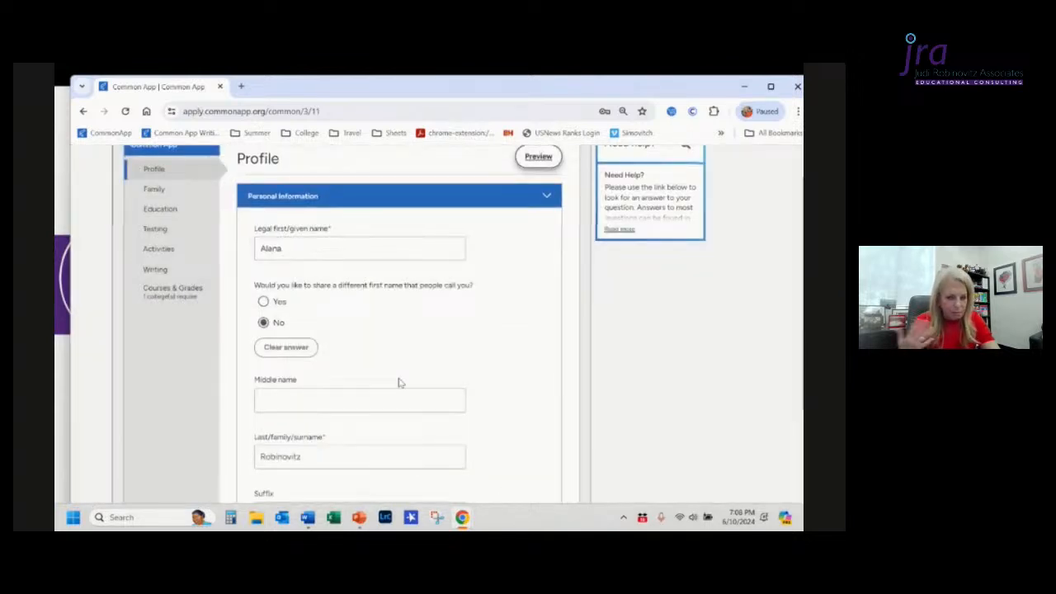
{"action": "scroll", "coordinate": [559, 374], "scroll_direction": "down", "scroll_amount": 1}
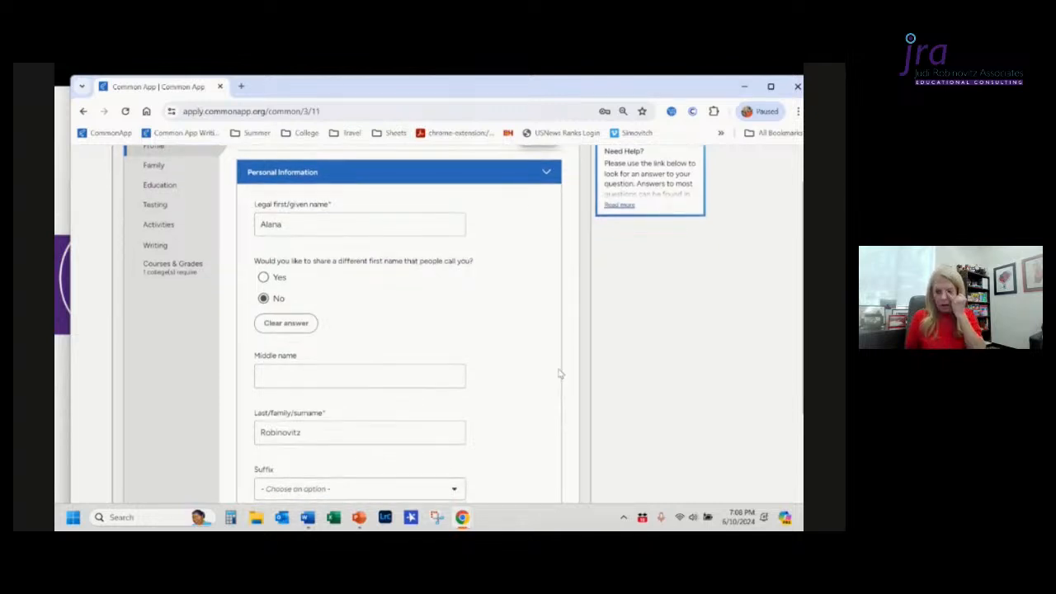
{"action": "left_click", "coordinate": [292, 379]}
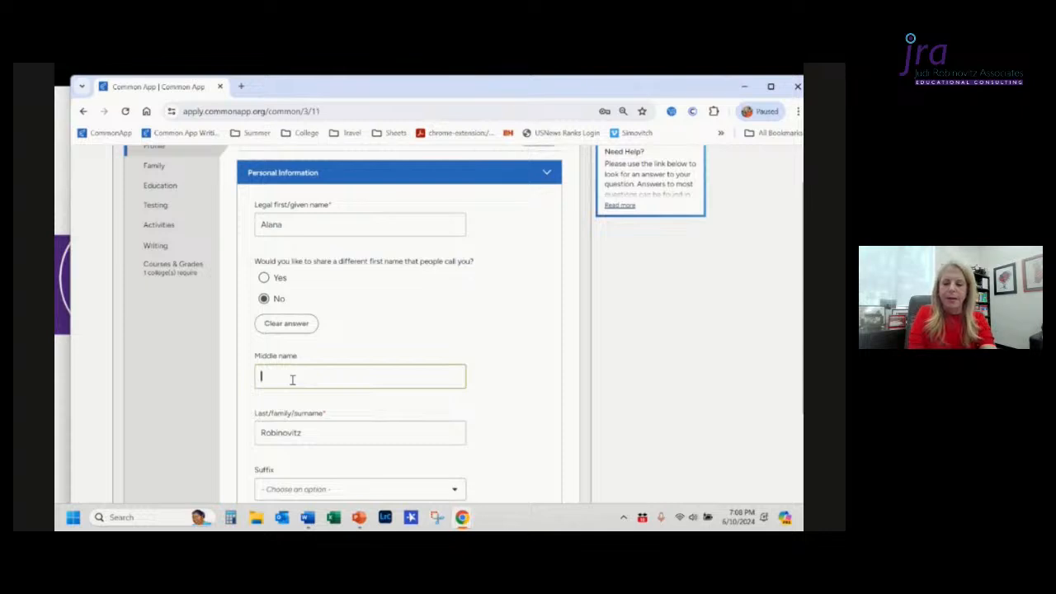
{"action": "type", "text": "Katherine"}
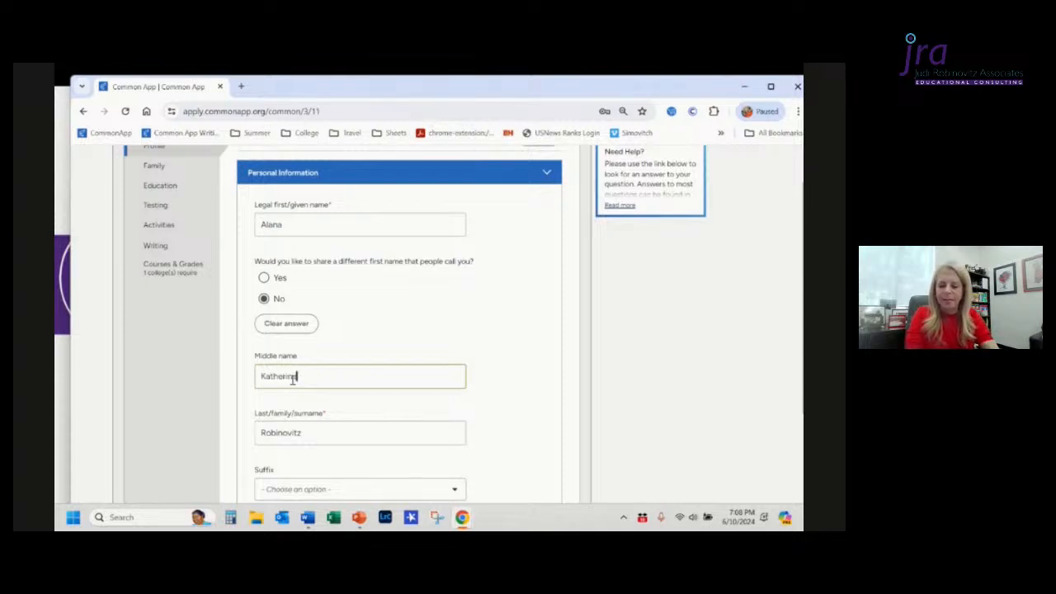
Step: Answer No to having materials under a former legal name and continue to the Address section
{"action": "scroll", "coordinate": [293, 382], "scroll_direction": "down", "scroll_amount": 1}
{"action": "scroll", "coordinate": [294, 384], "scroll_direction": "down", "scroll_amount": 1}
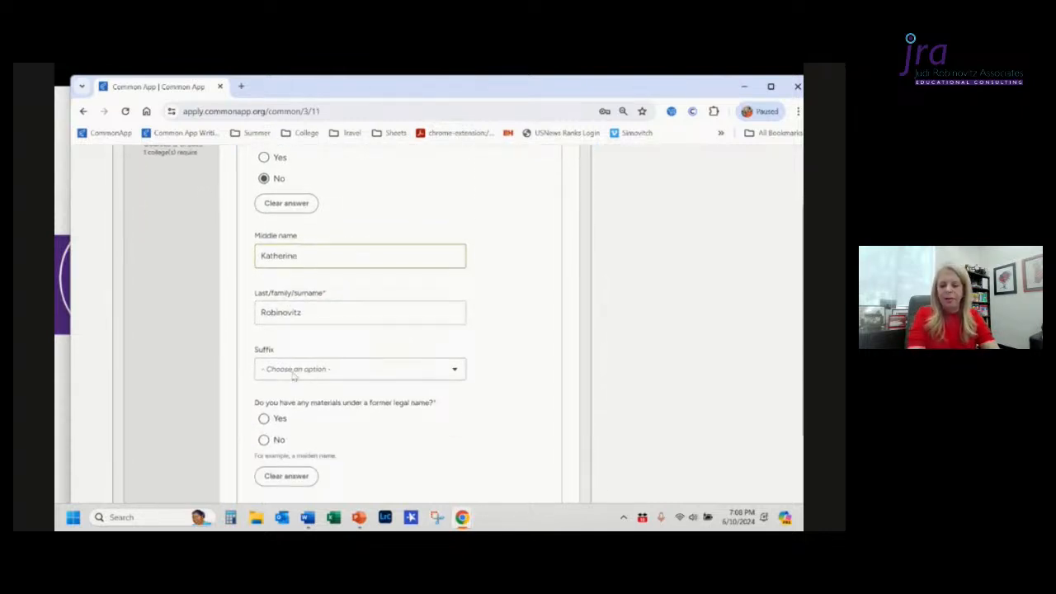
{"action": "scroll", "coordinate": [341, 381], "scroll_direction": "down", "scroll_amount": 1}
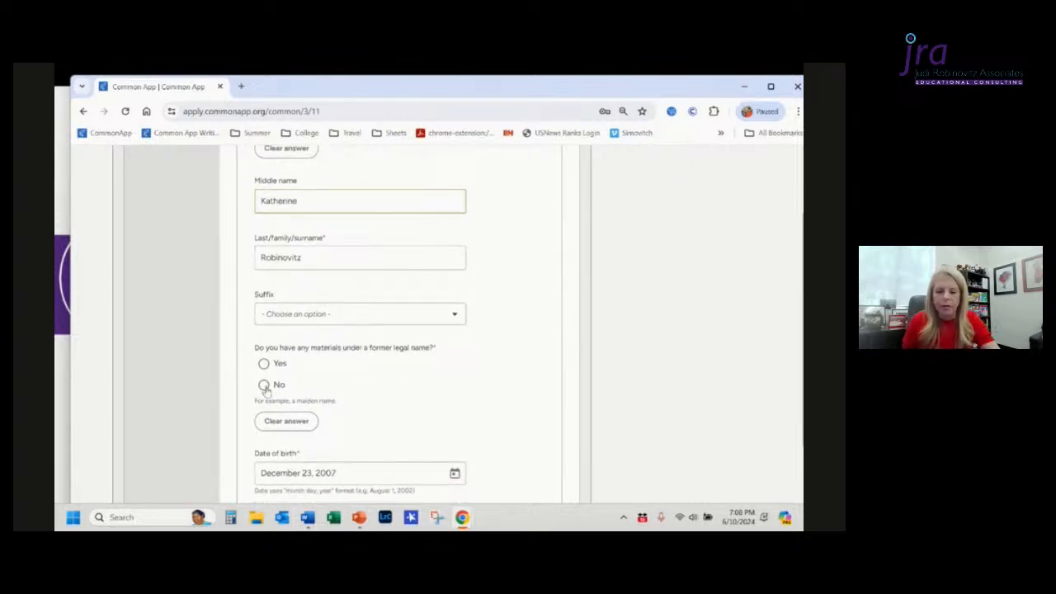
{"action": "left_click", "coordinate": [264, 386]}
{"action": "scroll", "coordinate": [416, 408], "scroll_direction": "down", "scroll_amount": 3}
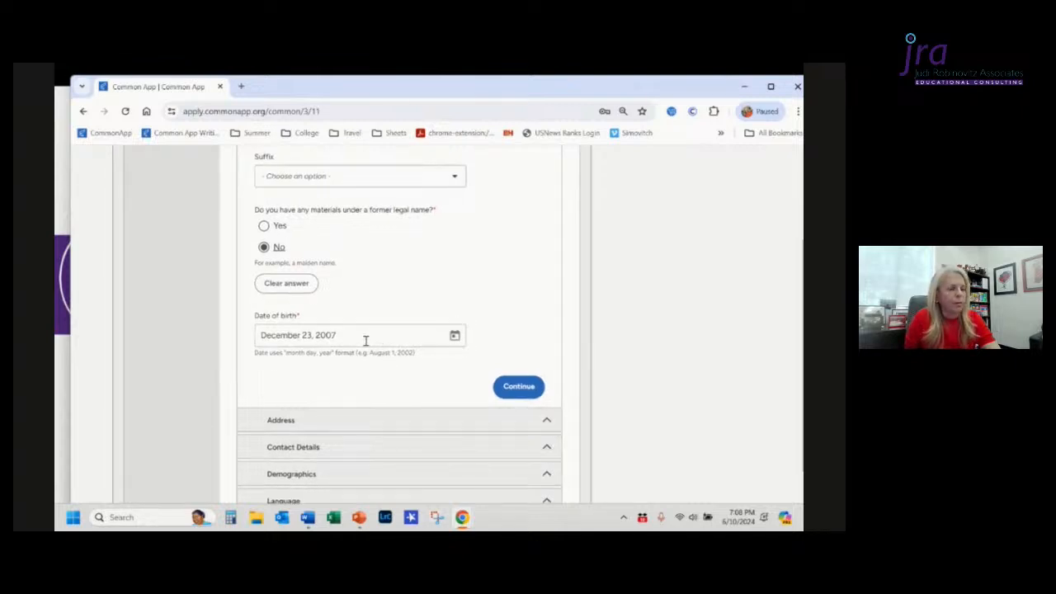
{"action": "scroll", "coordinate": [371, 373], "scroll_direction": "down", "scroll_amount": 2}
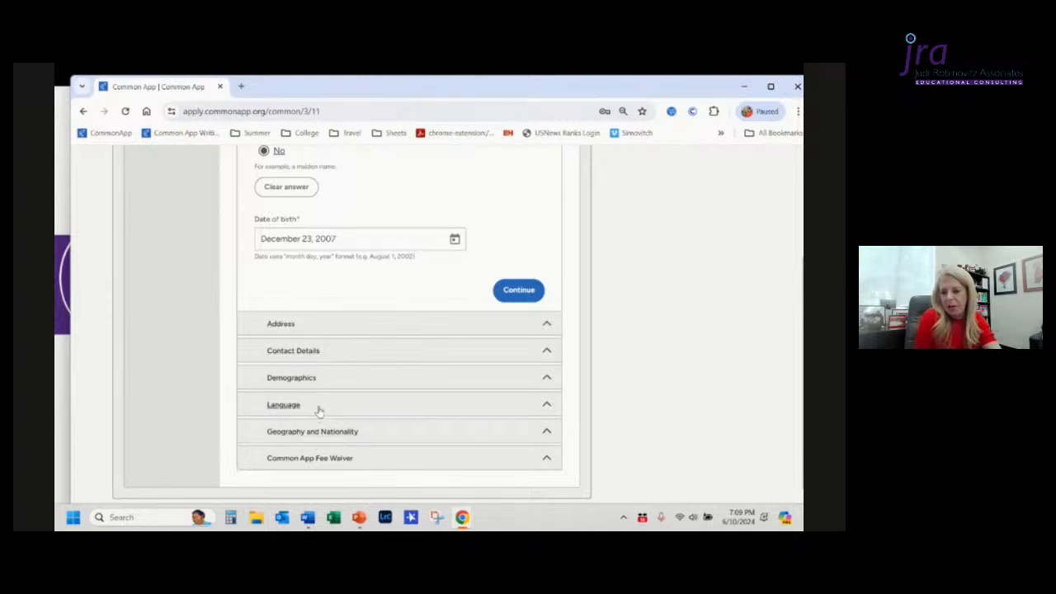
{"action": "left_click", "coordinate": [519, 290]}
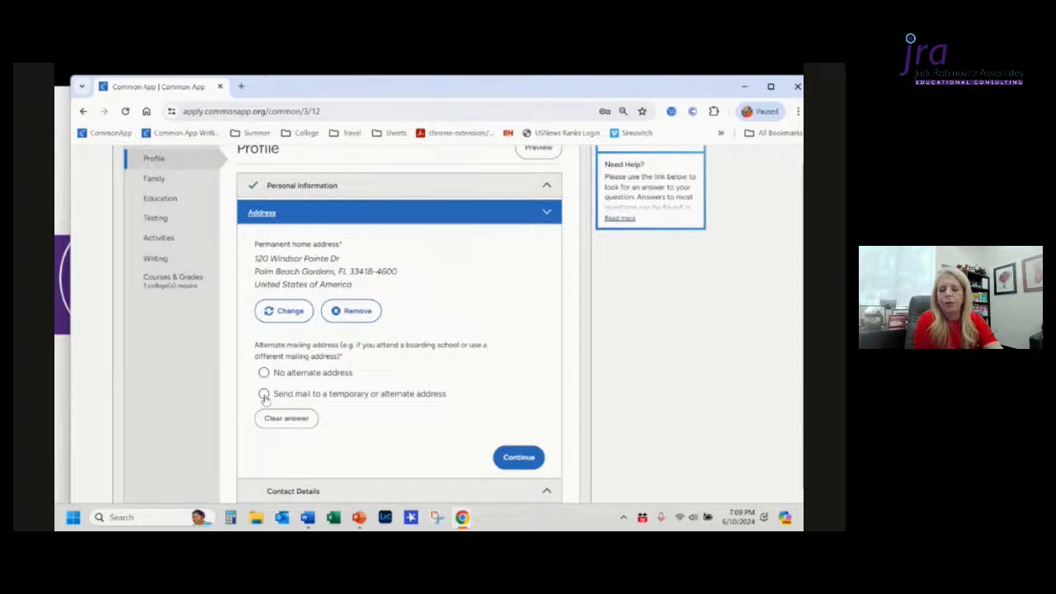
Step: Choose to send mail to a temporary or alternate address
{"action": "left_click", "coordinate": [264, 394]}
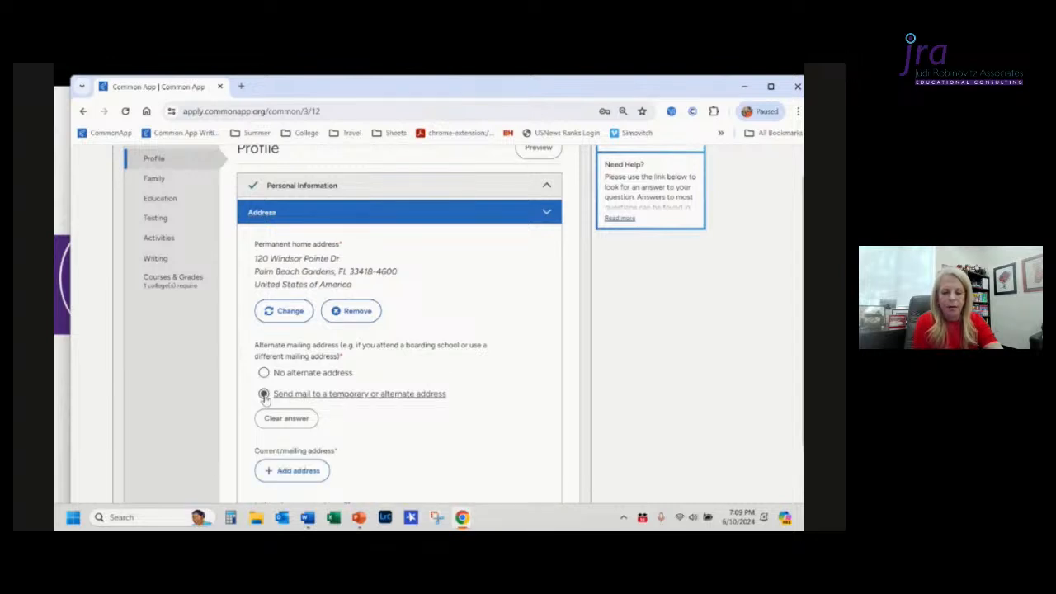
{"action": "scroll", "coordinate": [415, 453], "scroll_direction": "down", "scroll_amount": 1}
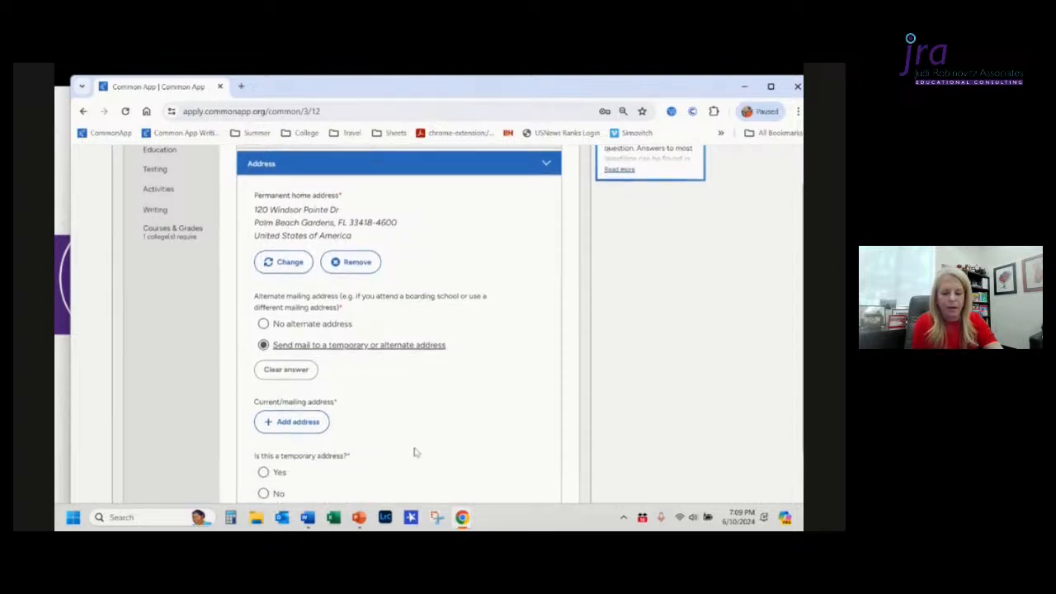
{"action": "scroll", "coordinate": [415, 453], "scroll_direction": "down", "scroll_amount": 1}
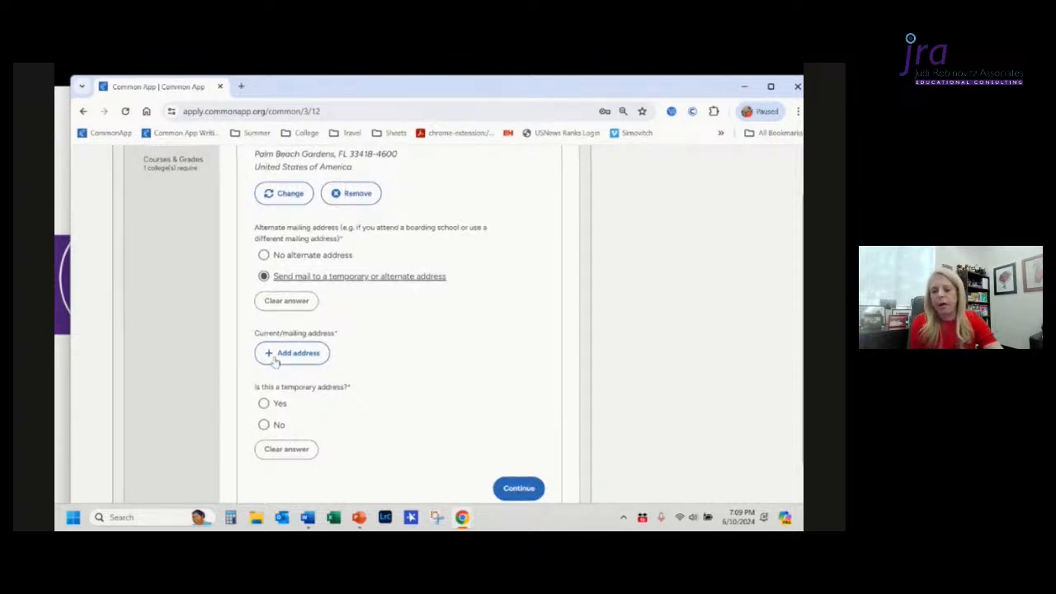
Step: Select no alternate mailing address and open the Contact Details section
{"action": "left_click", "coordinate": [264, 256]}
{"action": "scroll", "coordinate": [333, 299], "scroll_direction": "down", "scroll_amount": 2}
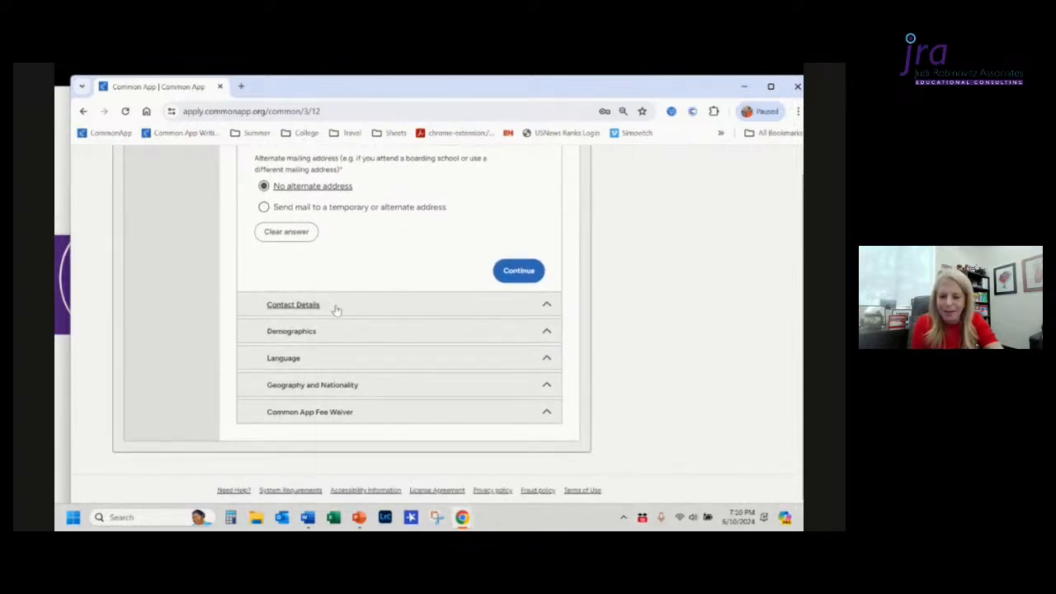
{"action": "left_click", "coordinate": [342, 313]}
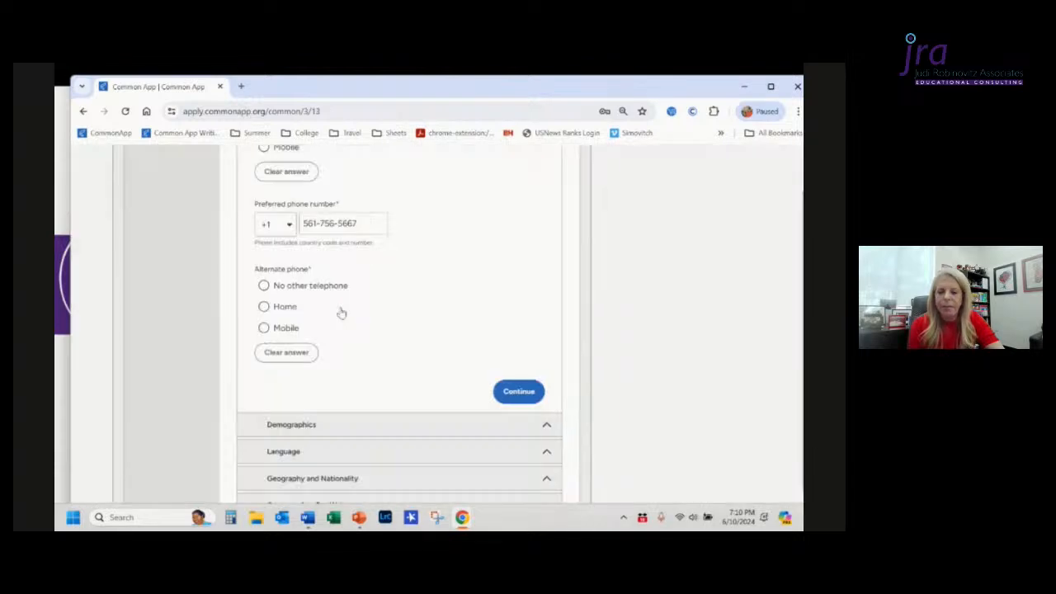
Step: Set the preferred phone to Mobile and the alternate phone to No other telephone
{"action": "scroll", "coordinate": [341, 312], "scroll_direction": "up", "scroll_amount": 3}
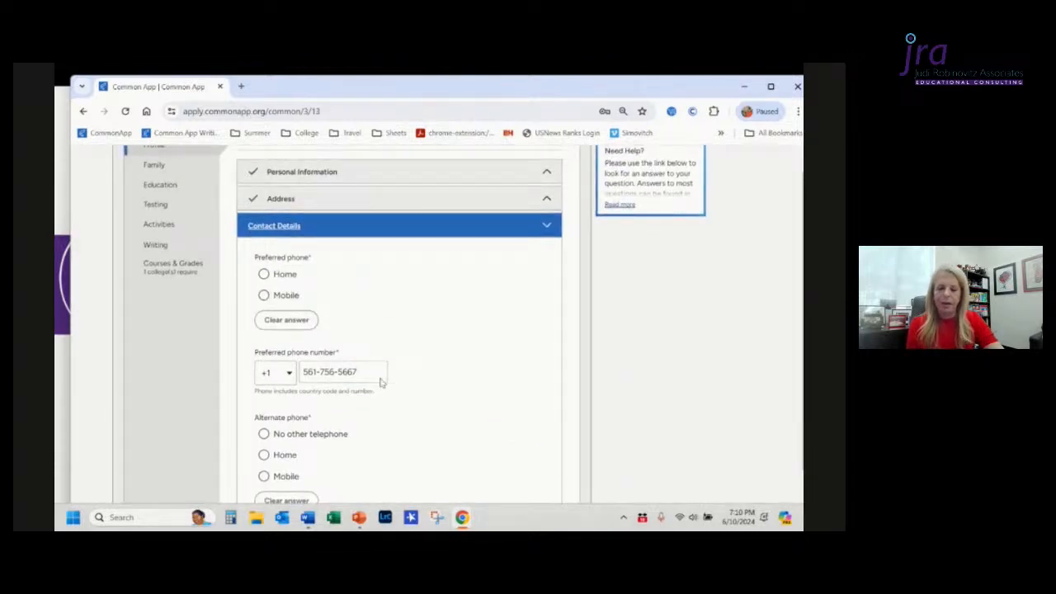
{"action": "left_click", "coordinate": [264, 296]}
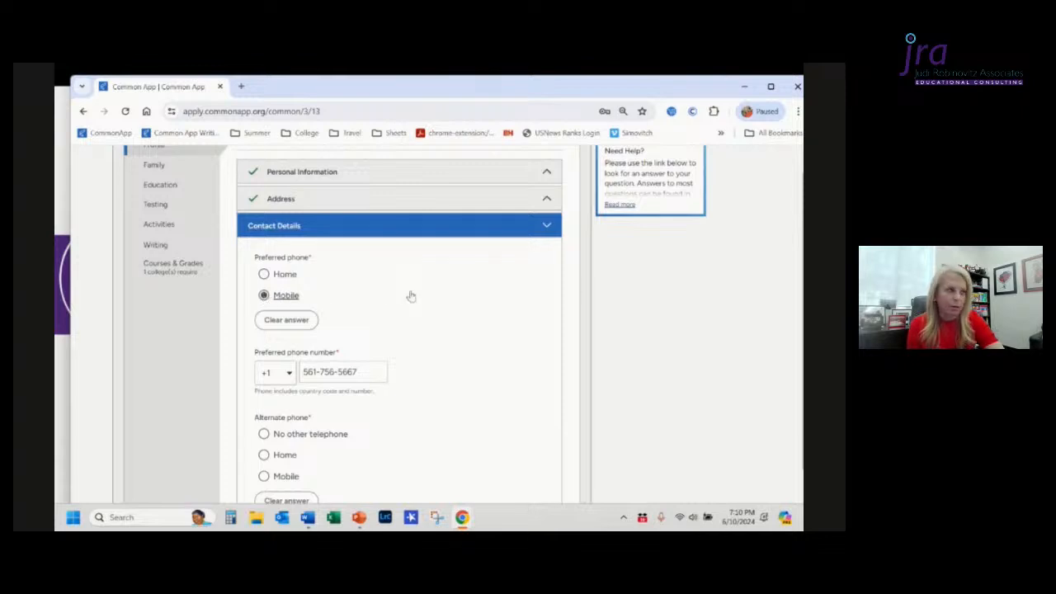
{"action": "scroll", "coordinate": [411, 296], "scroll_direction": "down", "scroll_amount": 4}
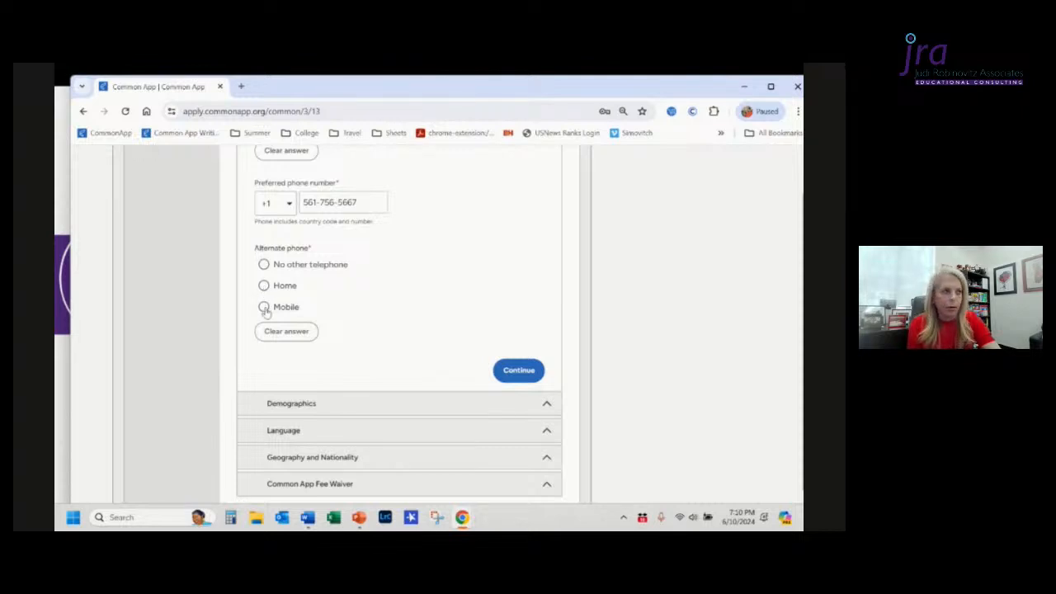
{"action": "left_click", "coordinate": [264, 265]}
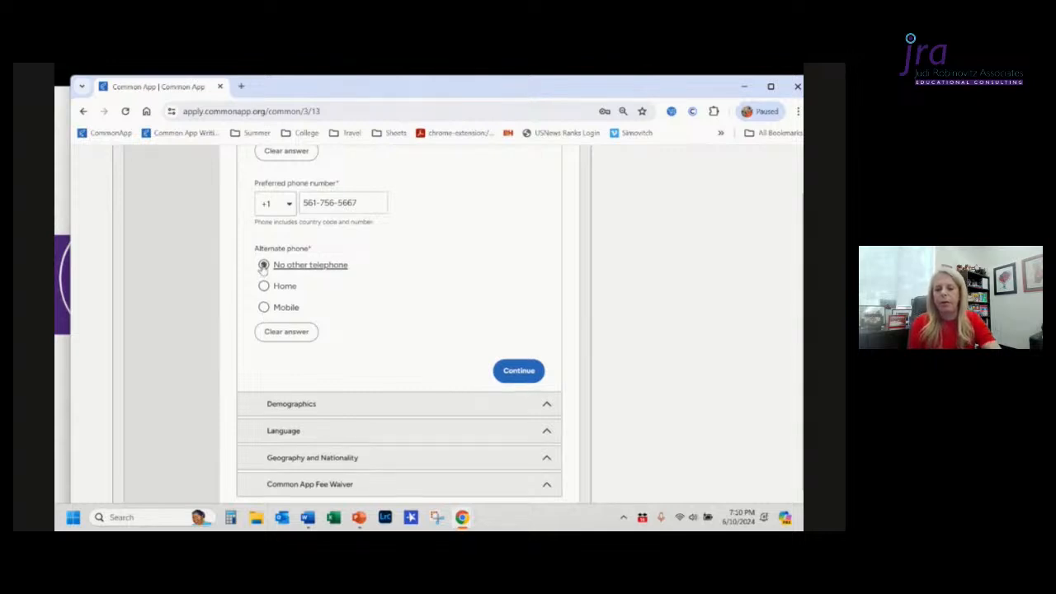
{"action": "scroll", "coordinate": [263, 269], "scroll_direction": "down", "scroll_amount": 2}
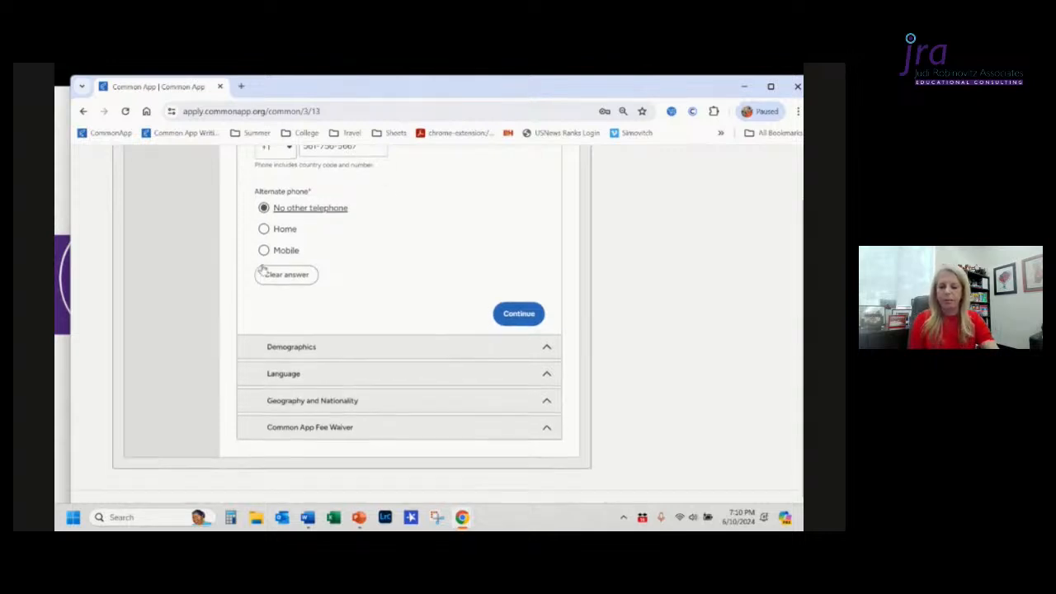
Step: Open the Demographics section and select Female for both gender and legal sex
{"action": "left_click", "coordinate": [344, 334]}
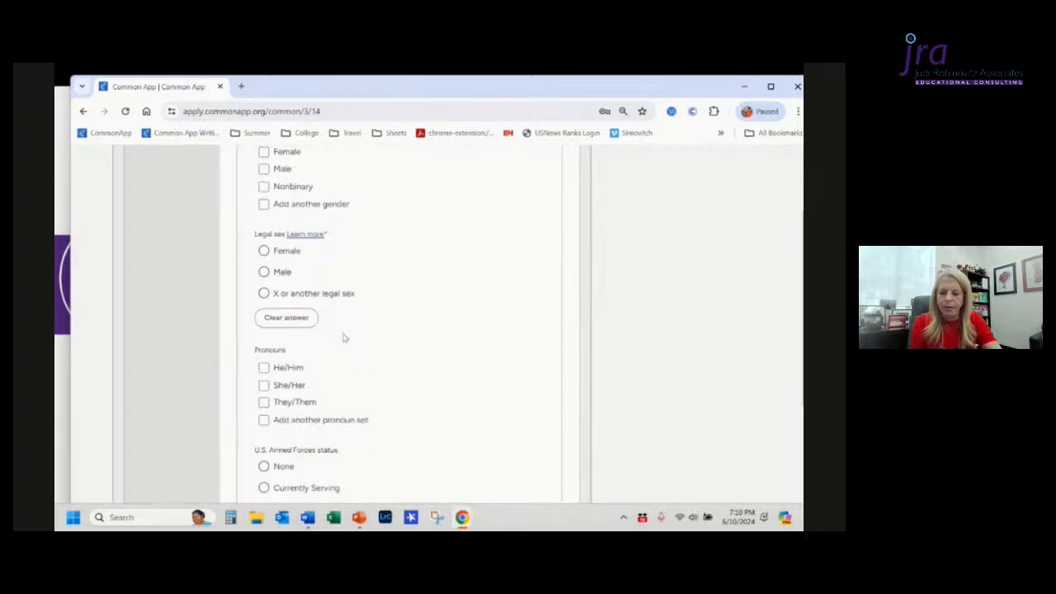
{"action": "scroll", "coordinate": [345, 337], "scroll_direction": "down", "scroll_amount": 1}
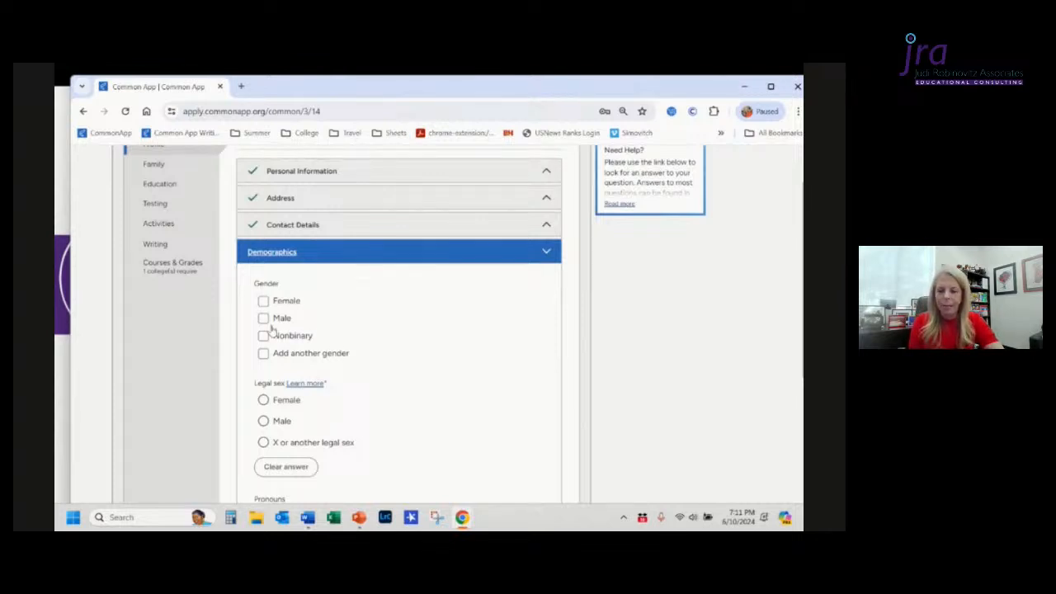
{"action": "left_click", "coordinate": [263, 302]}
{"action": "scroll", "coordinate": [388, 347], "scroll_direction": "down", "scroll_amount": 3}
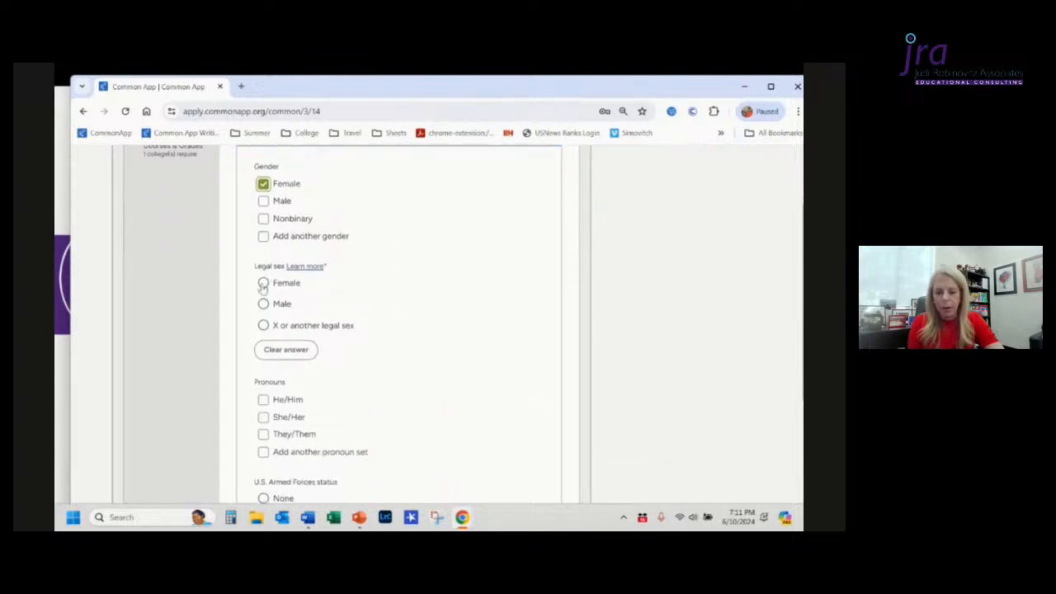
{"action": "left_click", "coordinate": [263, 284]}
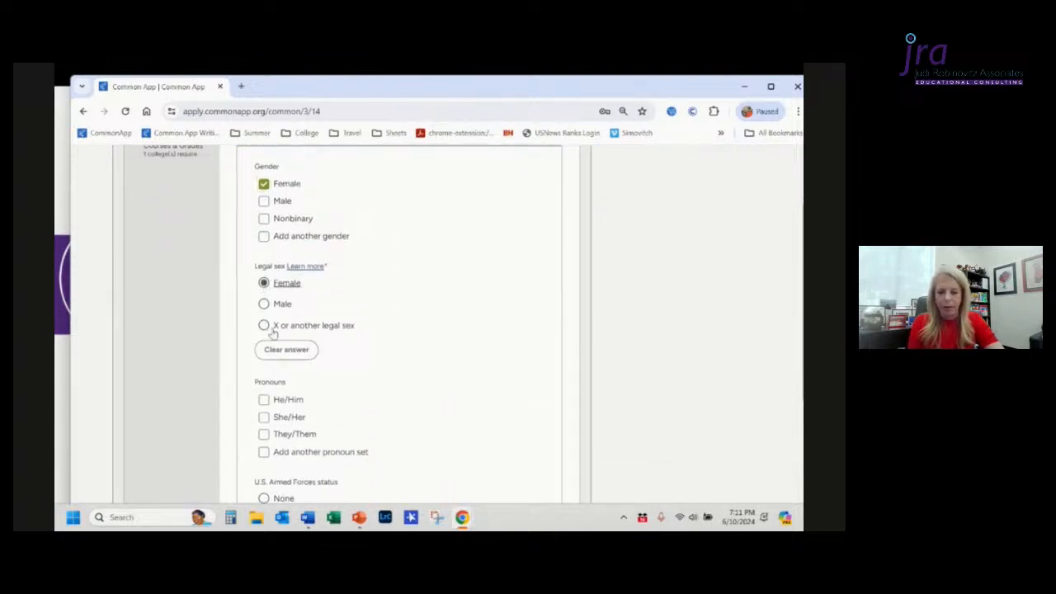
{"action": "scroll", "coordinate": [355, 333], "scroll_direction": "down", "scroll_amount": 2}
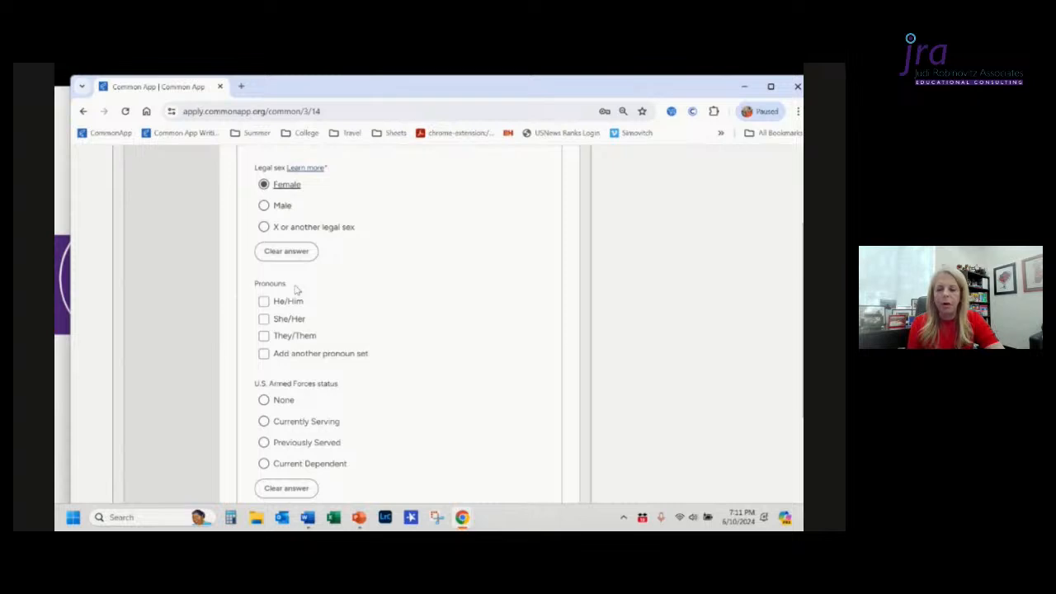
Step: Select She/Her pronouns and None for U.S. Armed Forces status
{"action": "scroll", "coordinate": [295, 290], "scroll_direction": "up", "scroll_amount": 1}
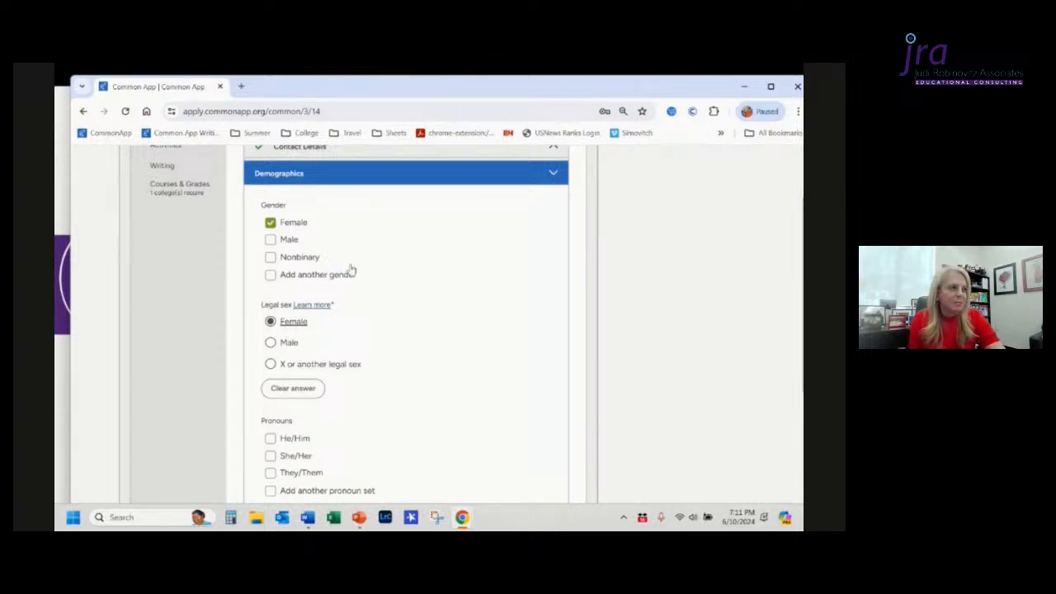
{"action": "scroll", "coordinate": [350, 270], "scroll_direction": "down", "scroll_amount": 2}
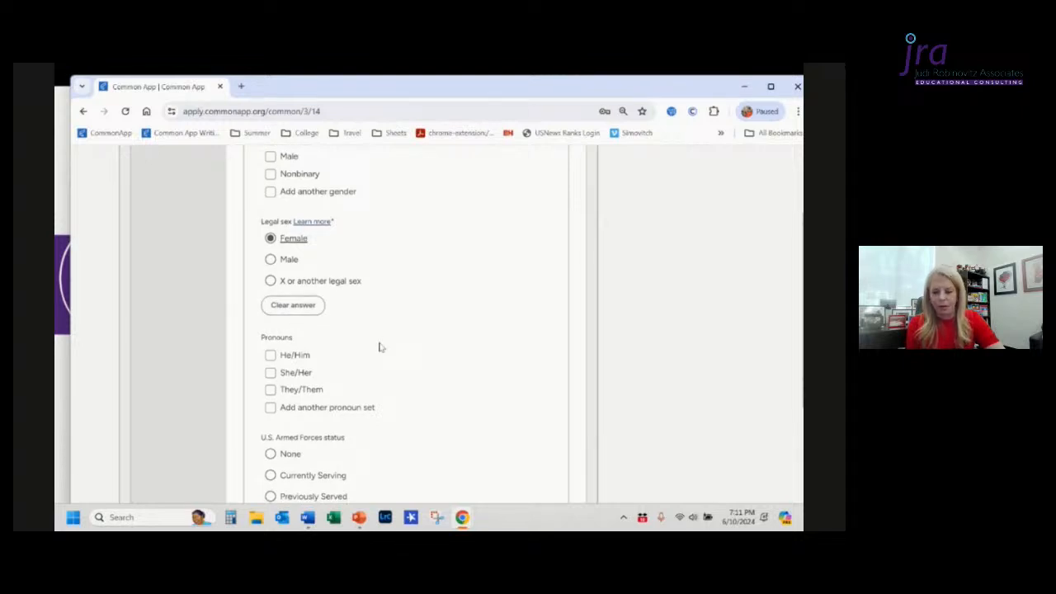
{"action": "scroll", "coordinate": [378, 347], "scroll_direction": "down", "scroll_amount": 1}
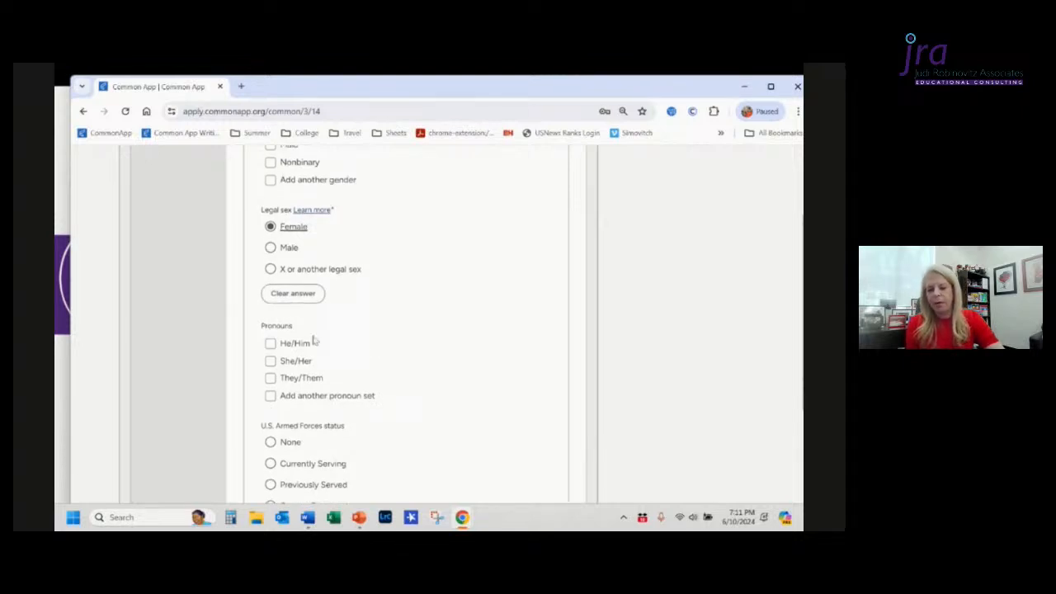
{"action": "left_click", "coordinate": [270, 363]}
{"action": "scroll", "coordinate": [404, 379], "scroll_direction": "down", "scroll_amount": 3}
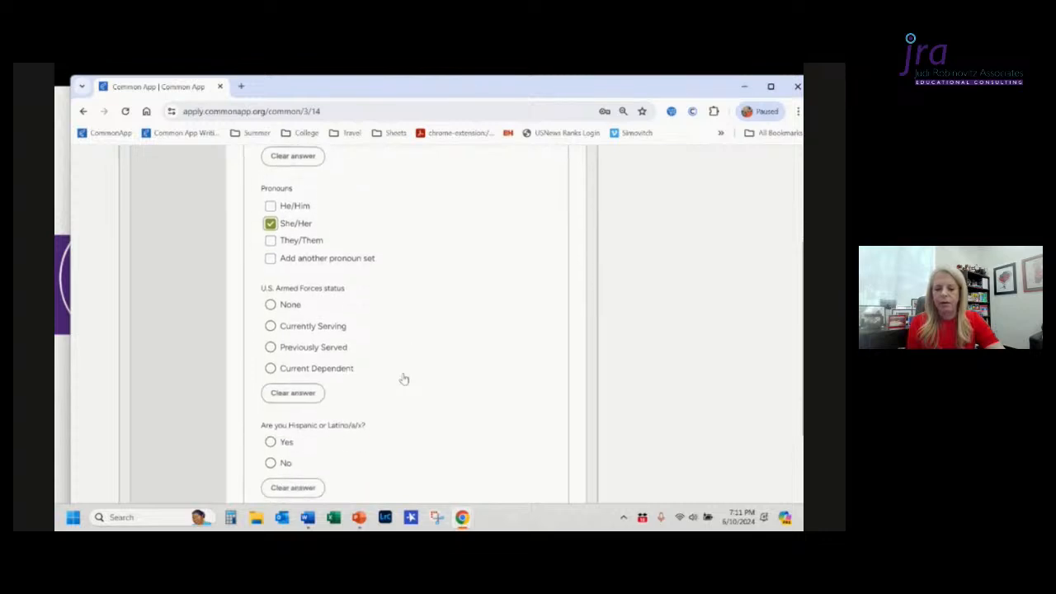
{"action": "left_click", "coordinate": [270, 306]}
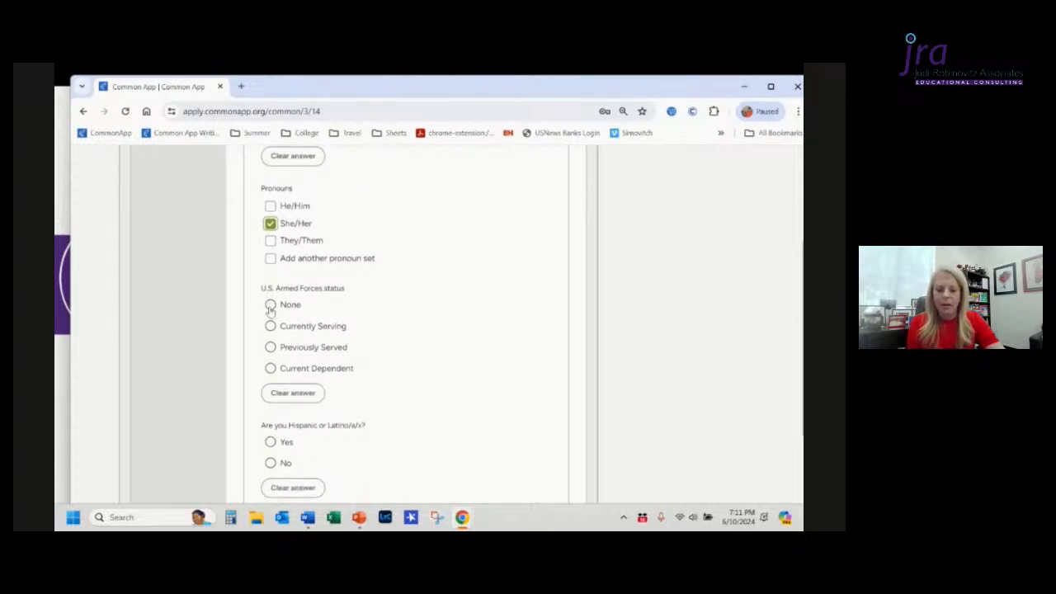
Step: Answer Yes to the Hispanic or Latino question, then clear that answer
{"action": "scroll", "coordinate": [409, 362], "scroll_direction": "down", "scroll_amount": 3}
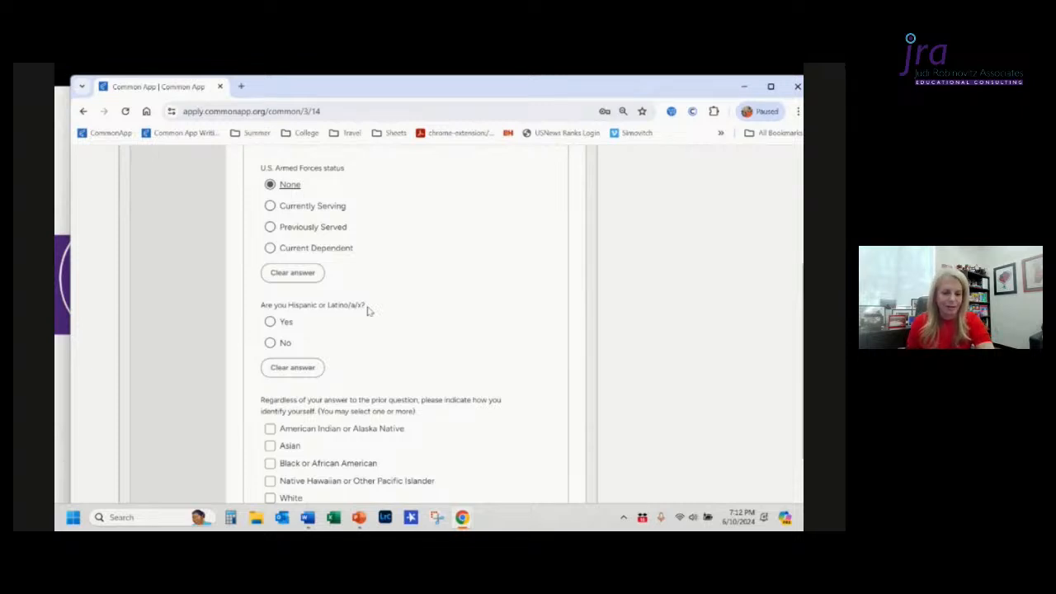
{"action": "left_click", "coordinate": [271, 323]}
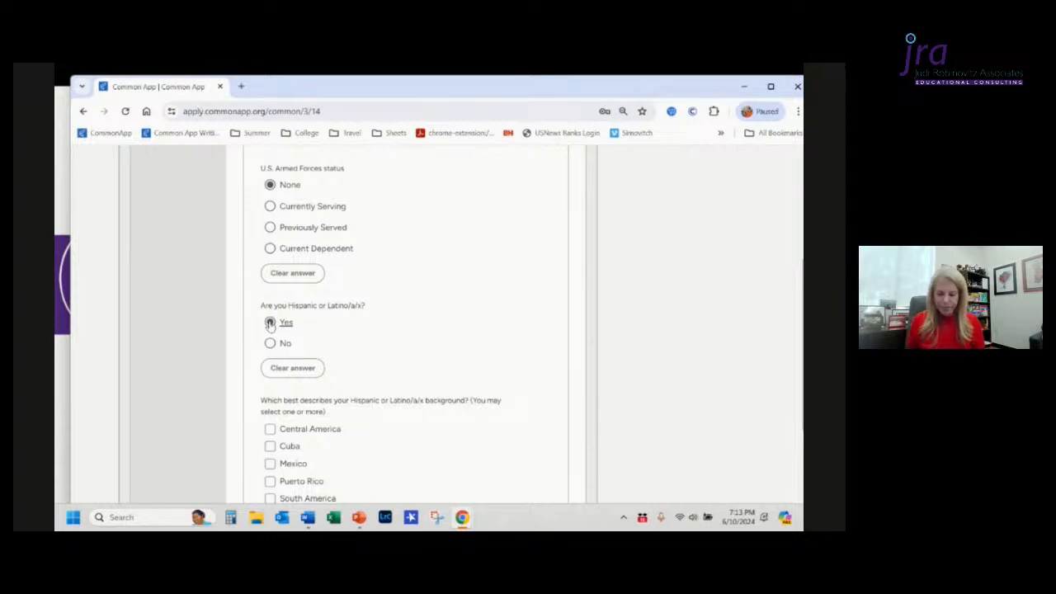
{"action": "scroll", "coordinate": [272, 322], "scroll_direction": "down", "scroll_amount": 1}
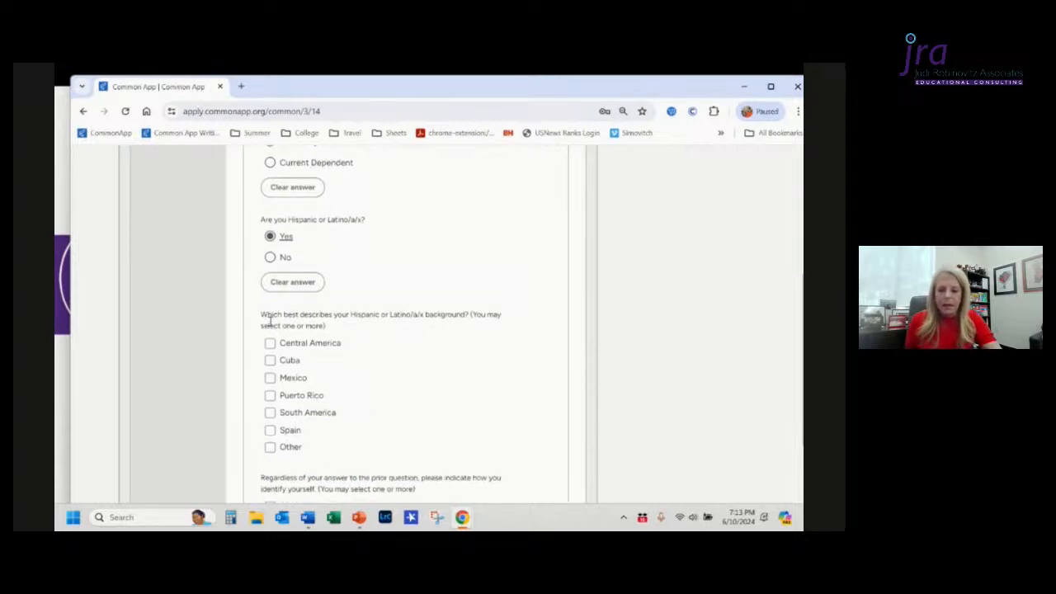
{"action": "left_click", "coordinate": [291, 281]}
{"action": "scroll", "coordinate": [381, 249], "scroll_direction": "up", "scroll_amount": 1}
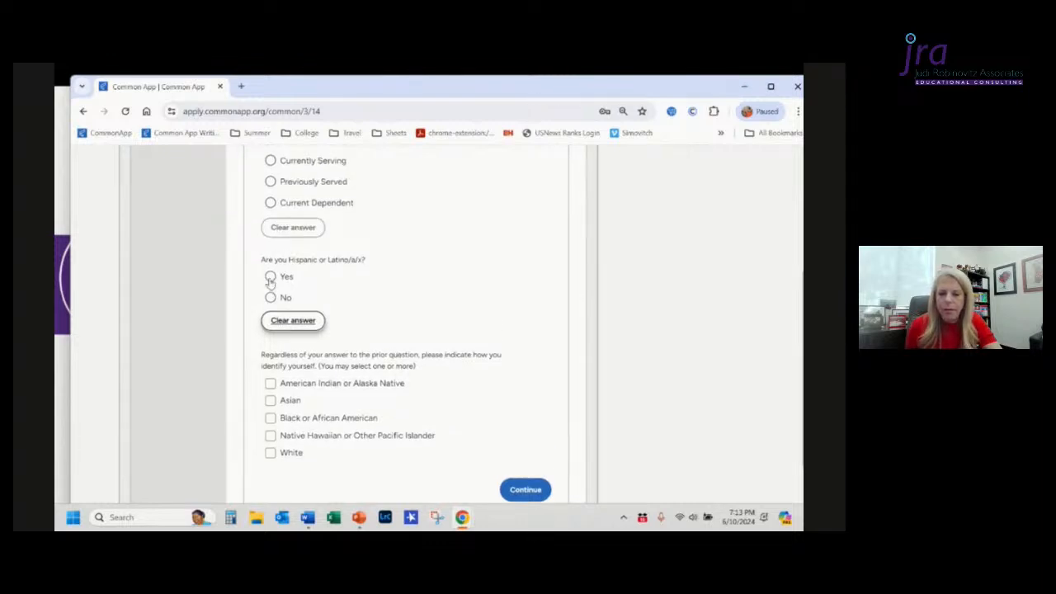
Step: Answer No to the Hispanic or Latino question
{"action": "scroll", "coordinate": [271, 281], "scroll_direction": "up", "scroll_amount": 2}
{"action": "scroll", "coordinate": [270, 284], "scroll_direction": "down", "scroll_amount": 1}
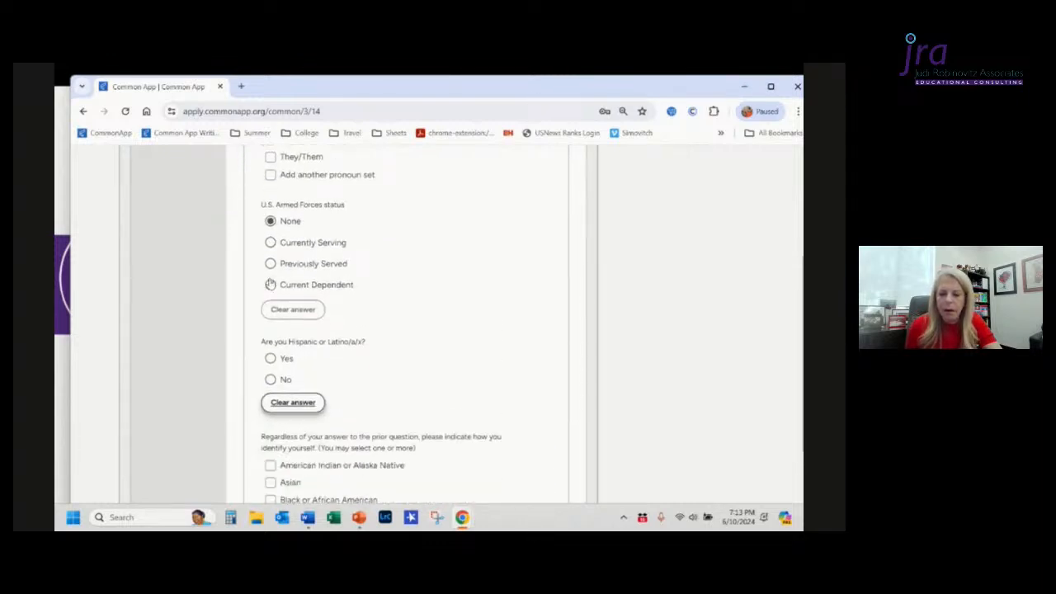
{"action": "left_click", "coordinate": [270, 380]}
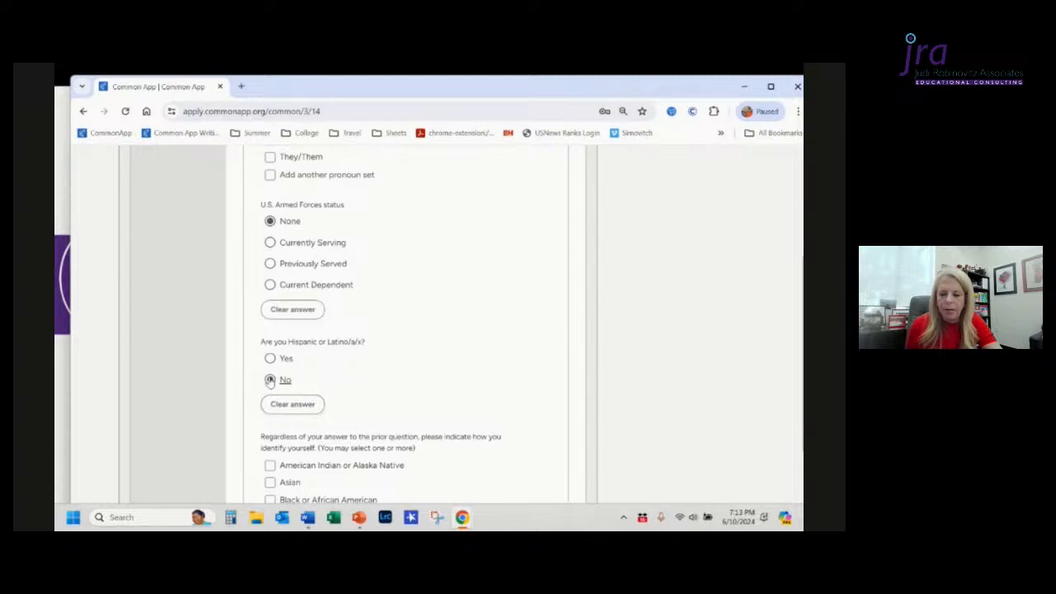
Step: Answer Yes to the Hispanic or Latino question and select Cuba as the Hispanic or Latino background
{"action": "left_click", "coordinate": [269, 358]}
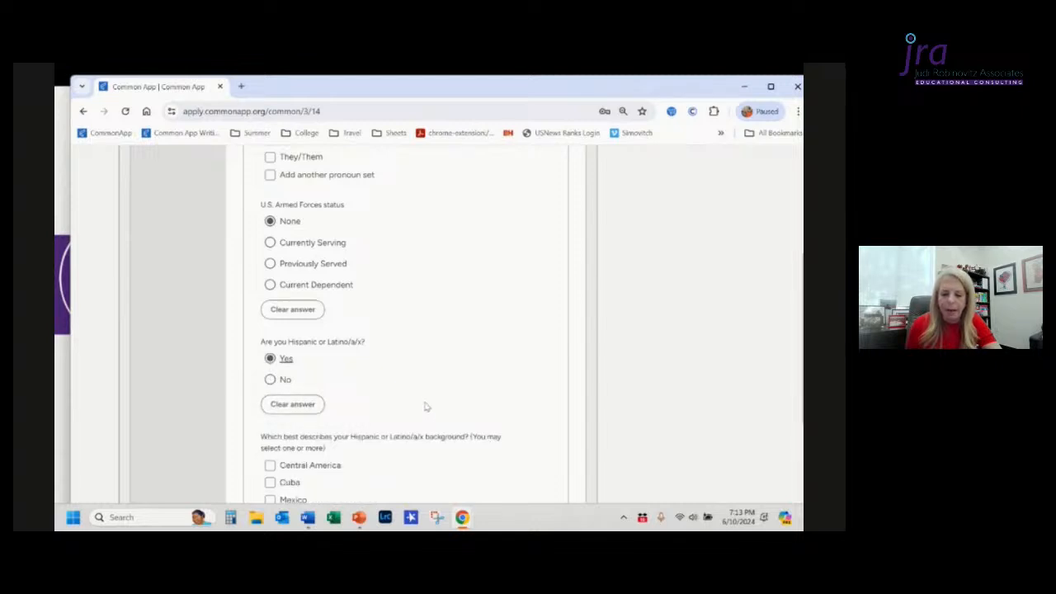
{"action": "scroll", "coordinate": [425, 403], "scroll_direction": "down", "scroll_amount": 3}
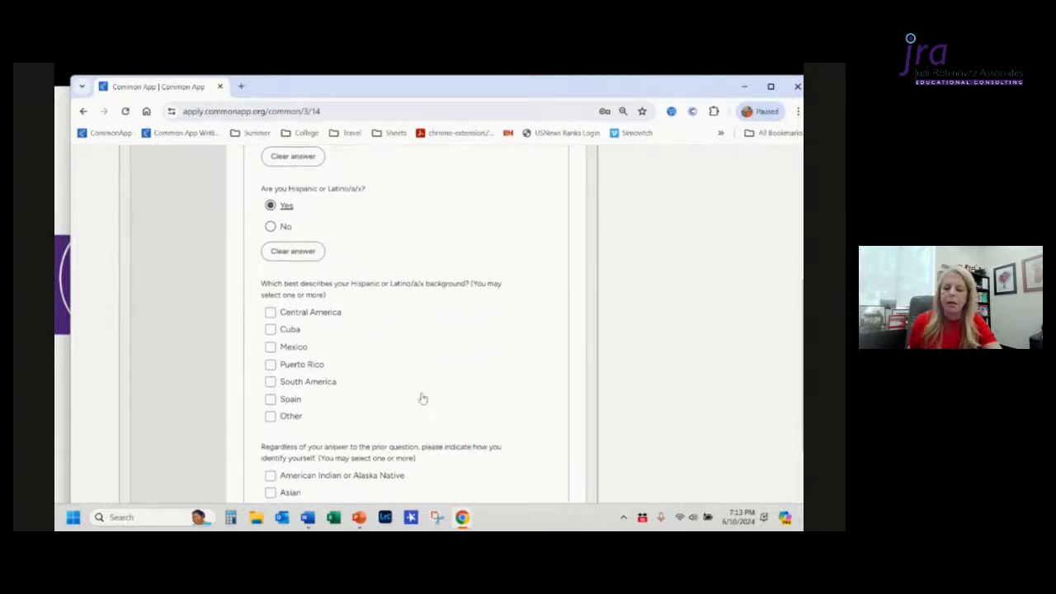
{"action": "scroll", "coordinate": [423, 399], "scroll_direction": "up", "scroll_amount": 1}
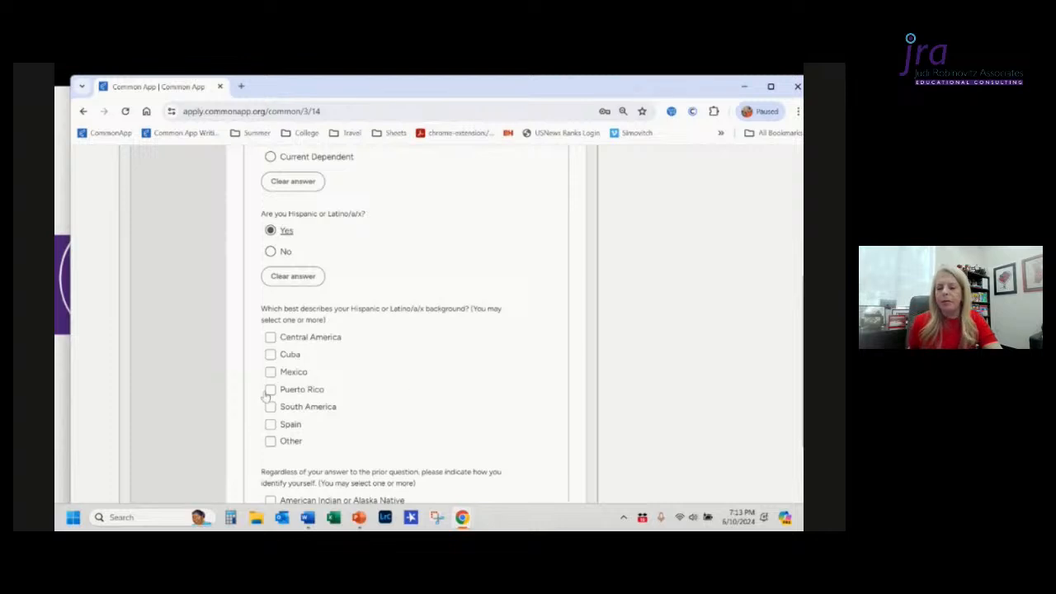
{"action": "left_click", "coordinate": [270, 356]}
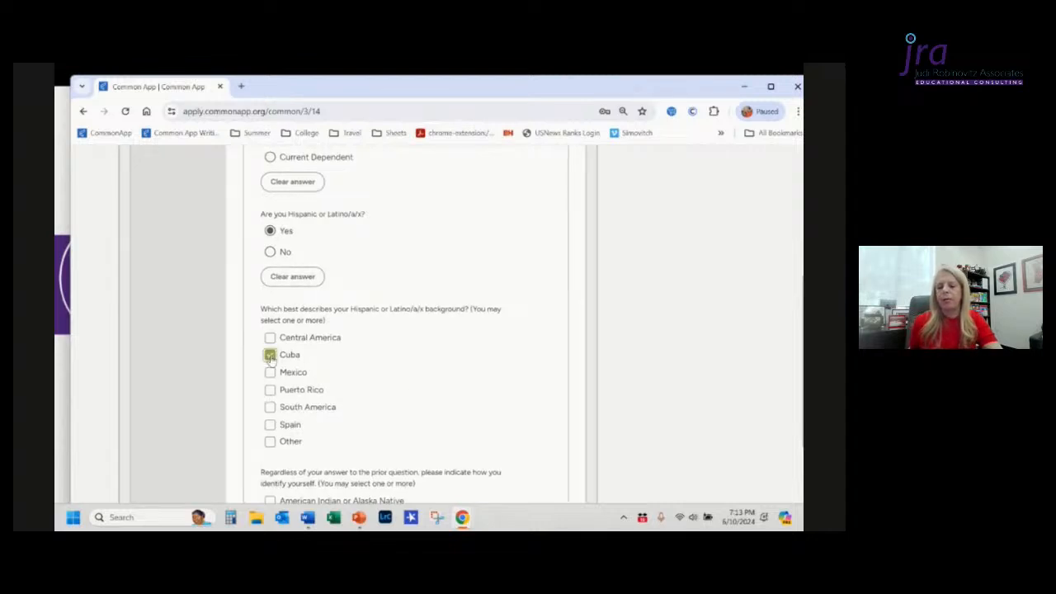
Step: Identify as White and select Europe and Middle East as the White background
{"action": "scroll", "coordinate": [271, 361], "scroll_direction": "down", "scroll_amount": 1}
{"action": "scroll", "coordinate": [270, 361], "scroll_direction": "down", "scroll_amount": 3}
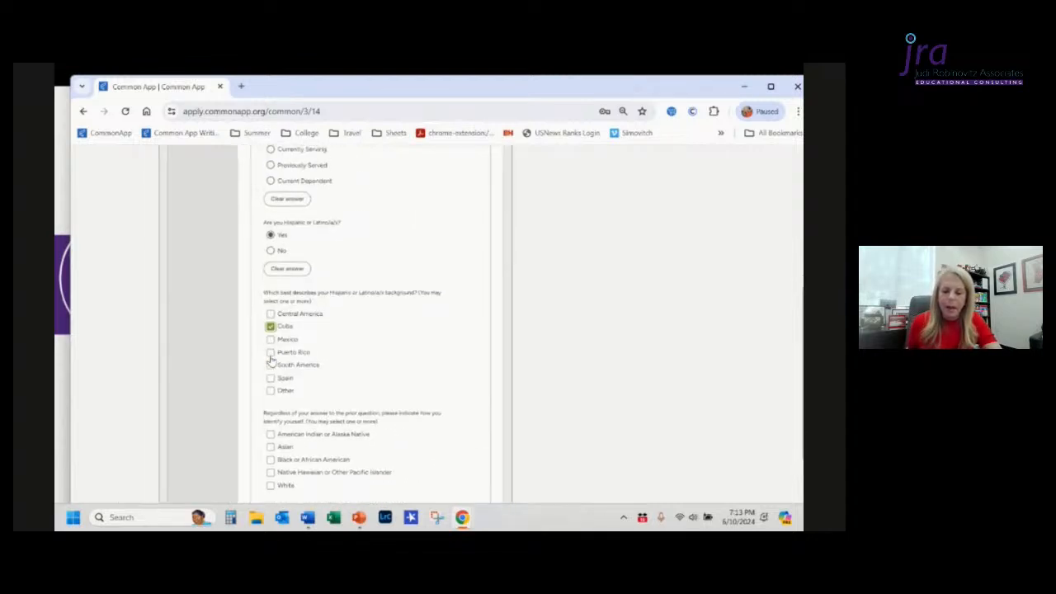
{"action": "scroll", "coordinate": [346, 363], "scroll_direction": "up", "scroll_amount": 5}
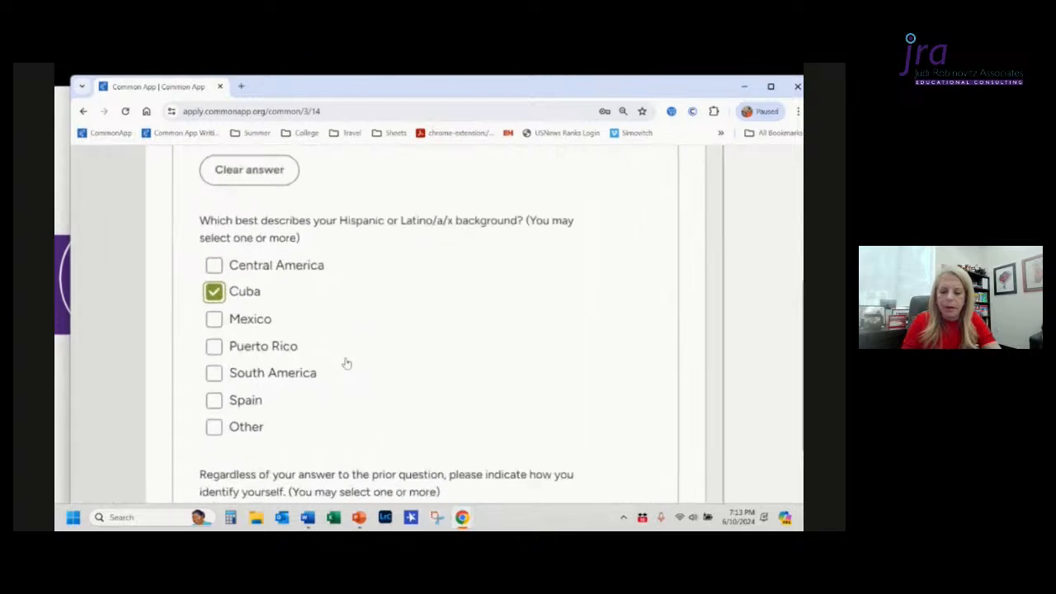
{"action": "scroll", "coordinate": [346, 363], "scroll_direction": "down", "scroll_amount": 2}
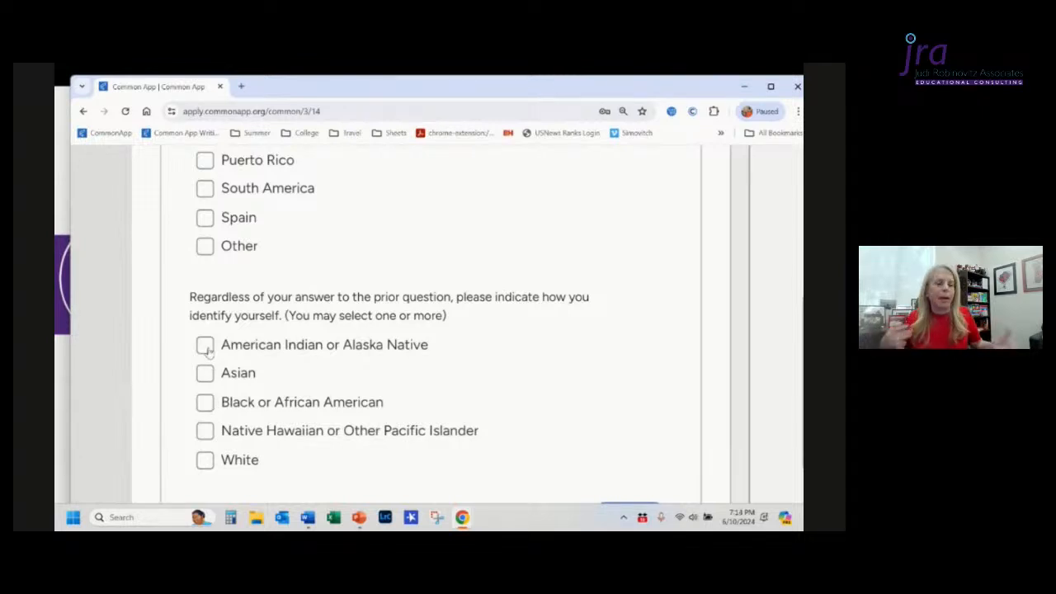
{"action": "left_click", "coordinate": [206, 463]}
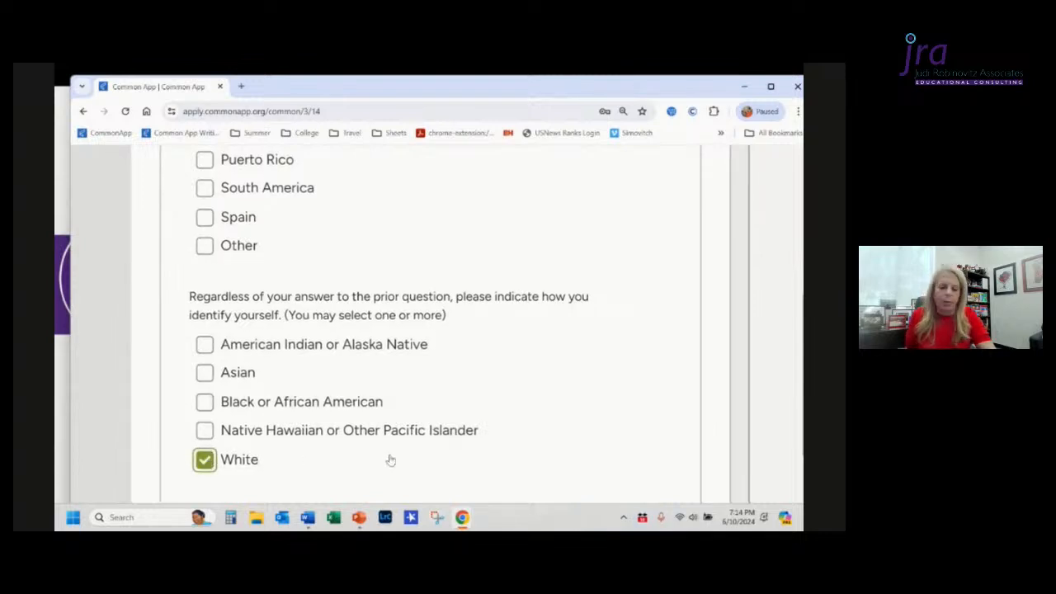
{"action": "scroll", "coordinate": [392, 460], "scroll_direction": "down", "scroll_amount": 3}
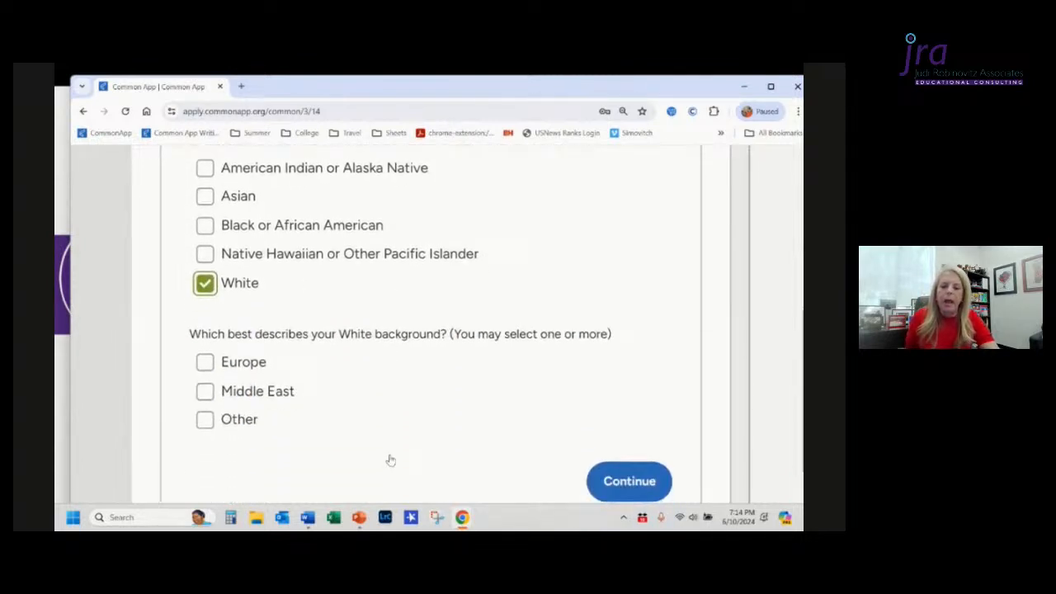
{"action": "left_click", "coordinate": [206, 364]}
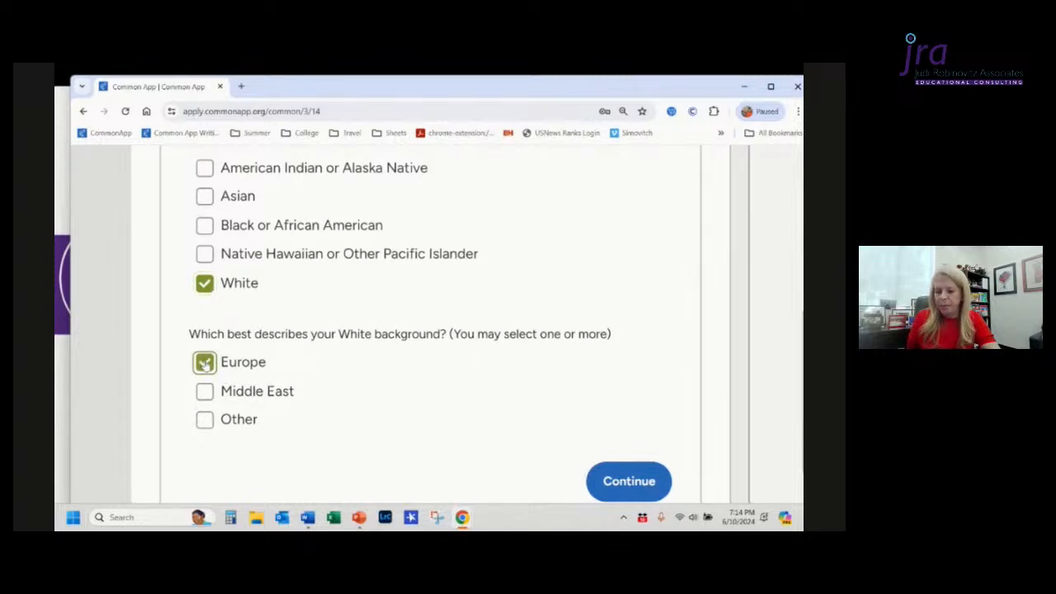
{"action": "left_click", "coordinate": [205, 392]}
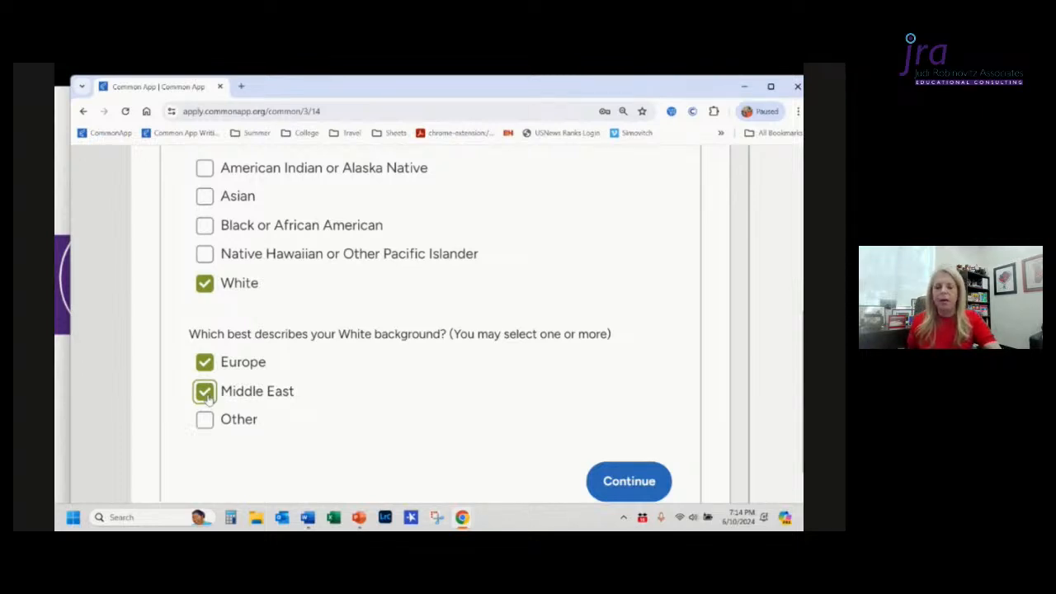
Step: Open the Language section and indicate proficiency in 2 languages
{"action": "scroll", "coordinate": [208, 396], "scroll_direction": "down", "scroll_amount": 1}
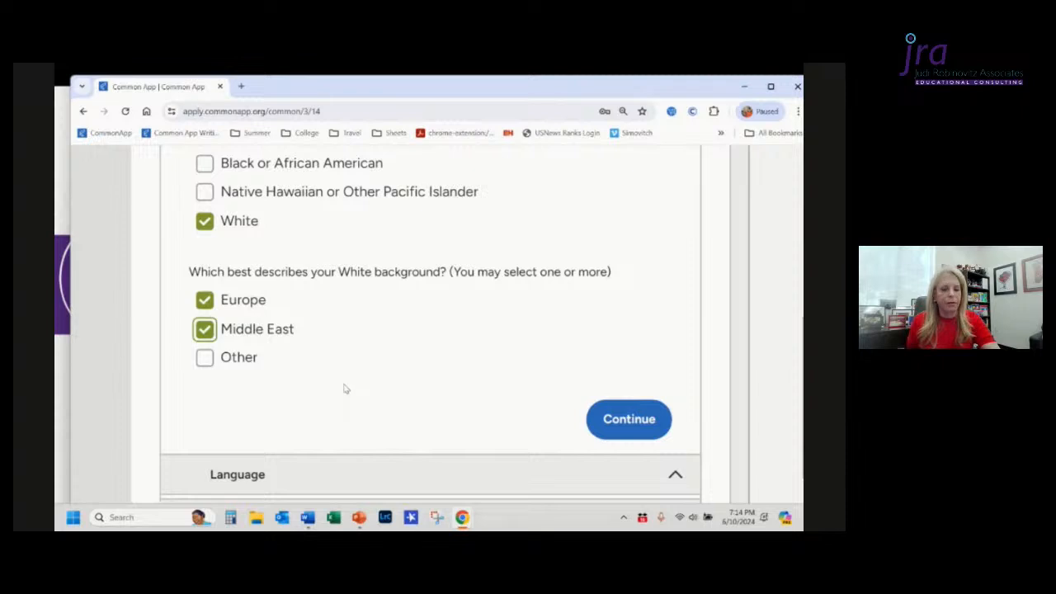
{"action": "scroll", "coordinate": [345, 389], "scroll_direction": "down", "scroll_amount": 2}
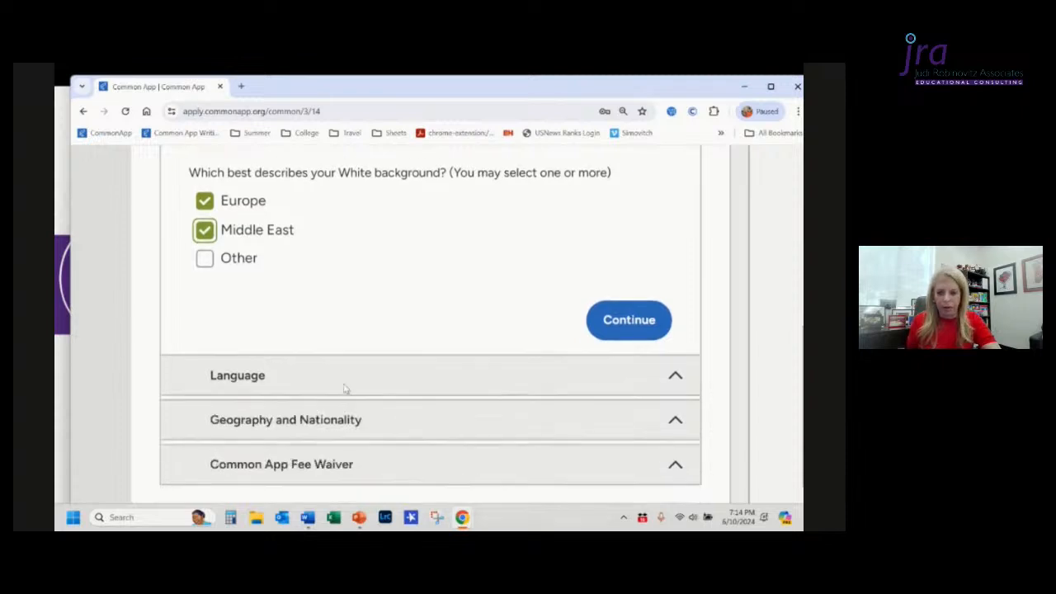
{"action": "left_click", "coordinate": [416, 379]}
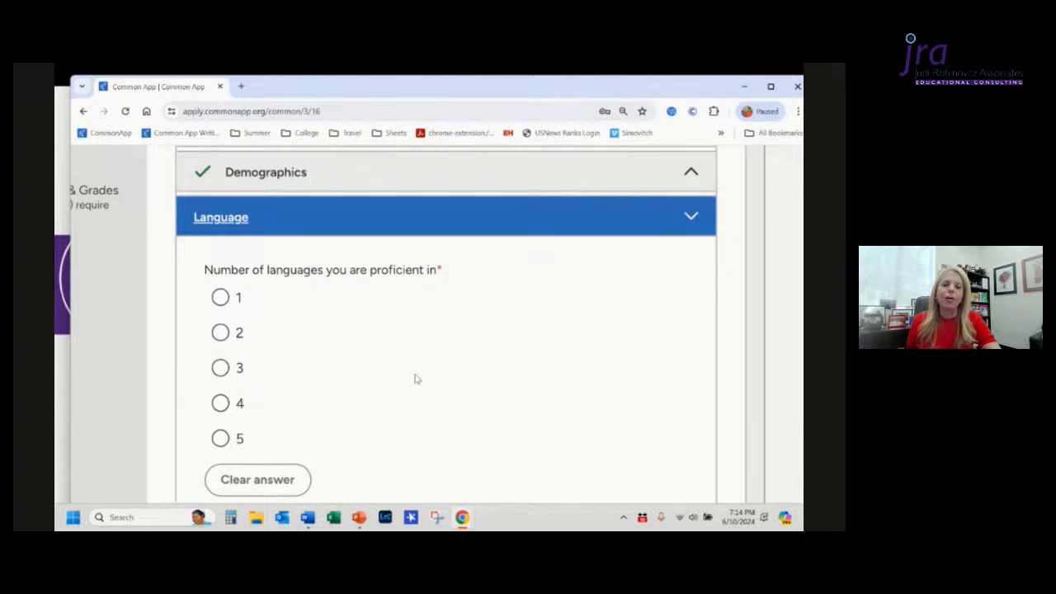
{"action": "key", "text": "ctrl+0"}
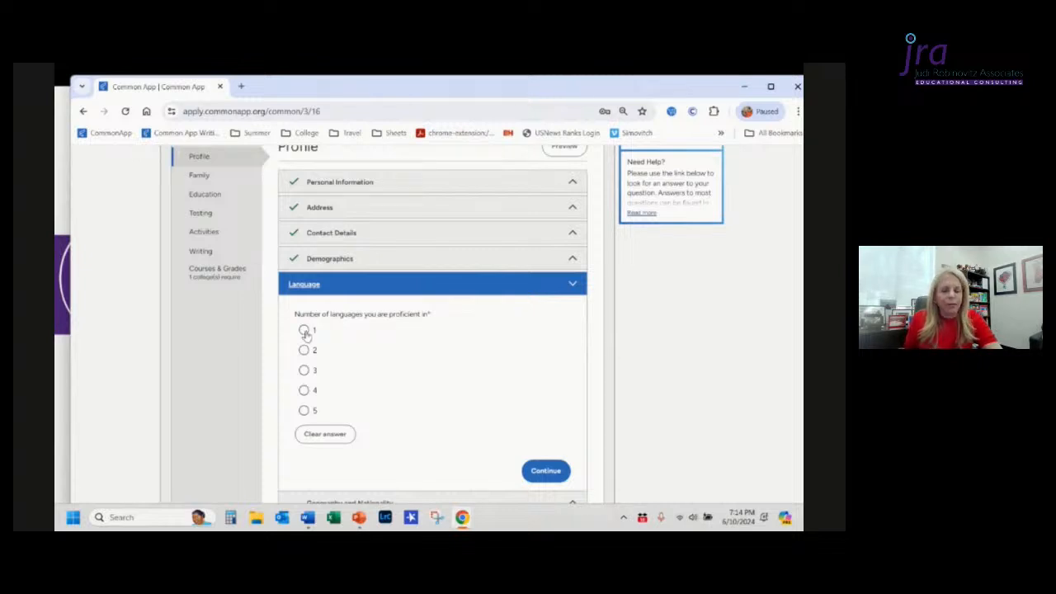
{"action": "left_click", "coordinate": [303, 350]}
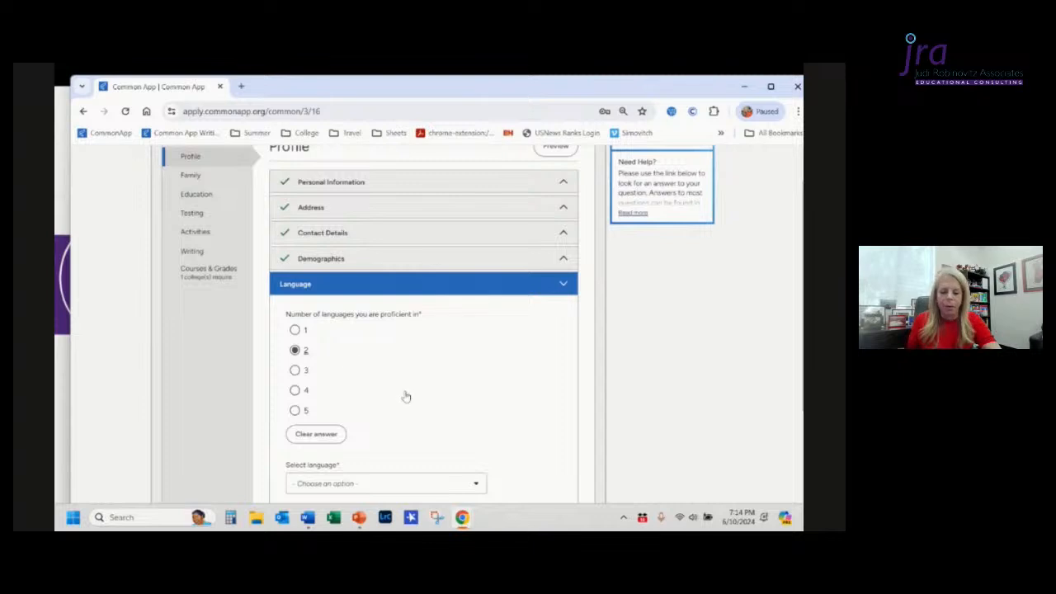
Step: Select English as the first language and check First Language, Speak, Read, Write and Spoken at Home
{"action": "scroll", "coordinate": [405, 396], "scroll_direction": "down", "scroll_amount": 3}
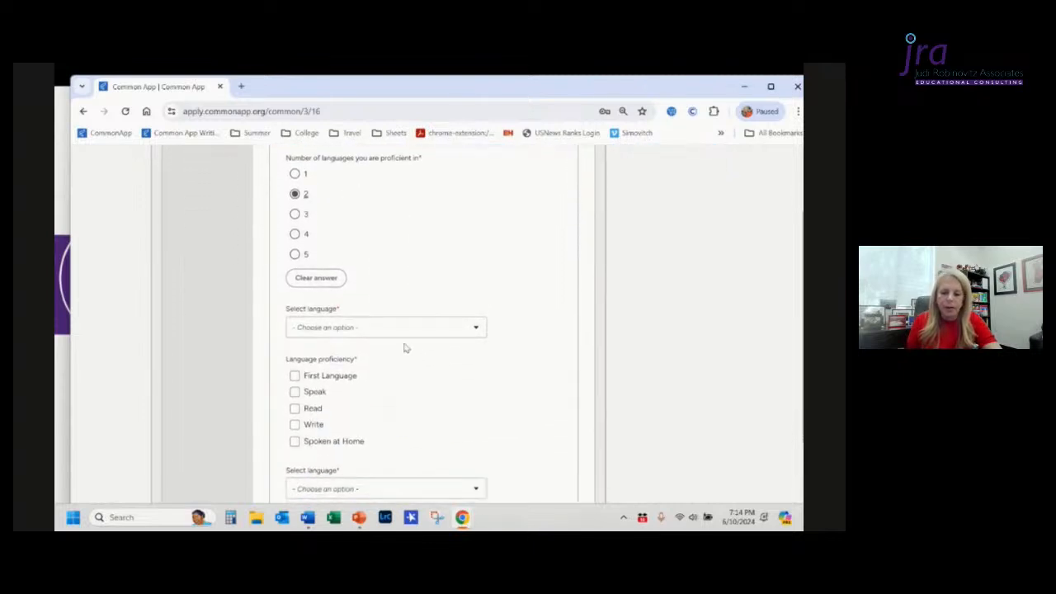
{"action": "left_click", "coordinate": [398, 334]}
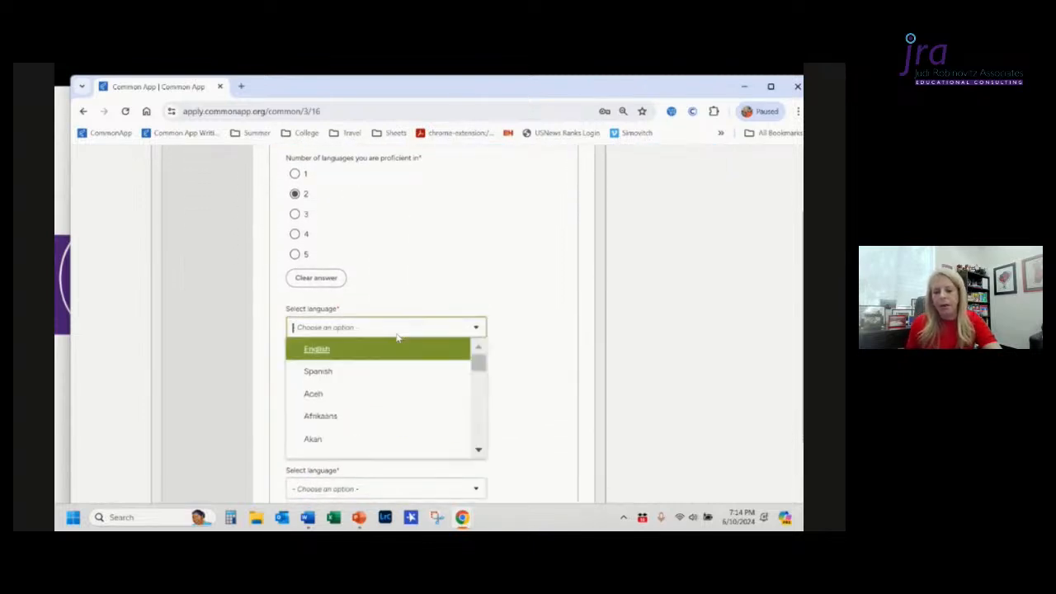
{"action": "left_click", "coordinate": [317, 350]}
{"action": "scroll", "coordinate": [431, 361], "scroll_direction": "down", "scroll_amount": 1}
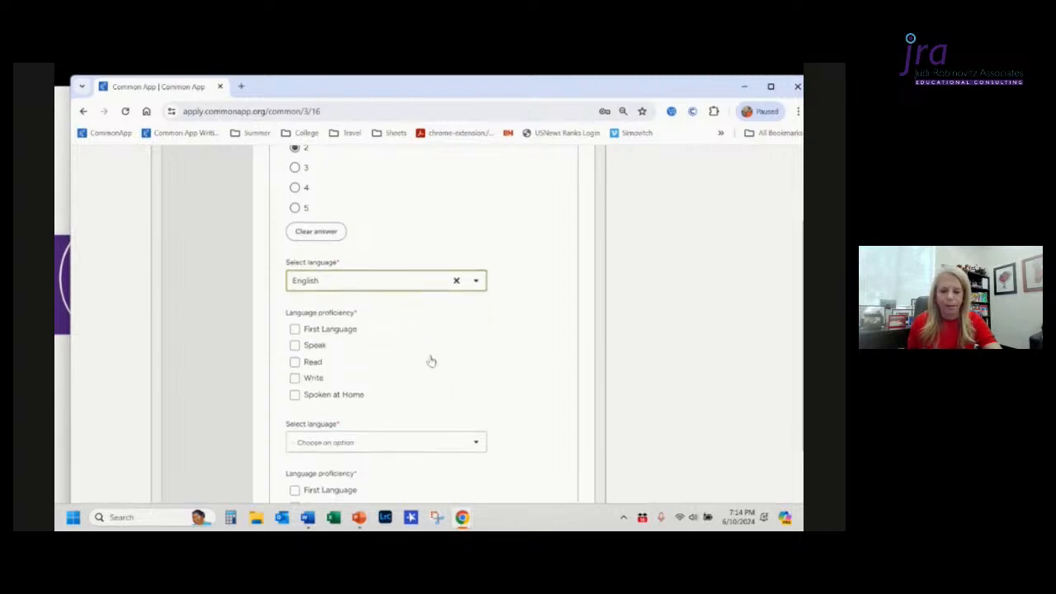
{"action": "left_click", "coordinate": [295, 329]}
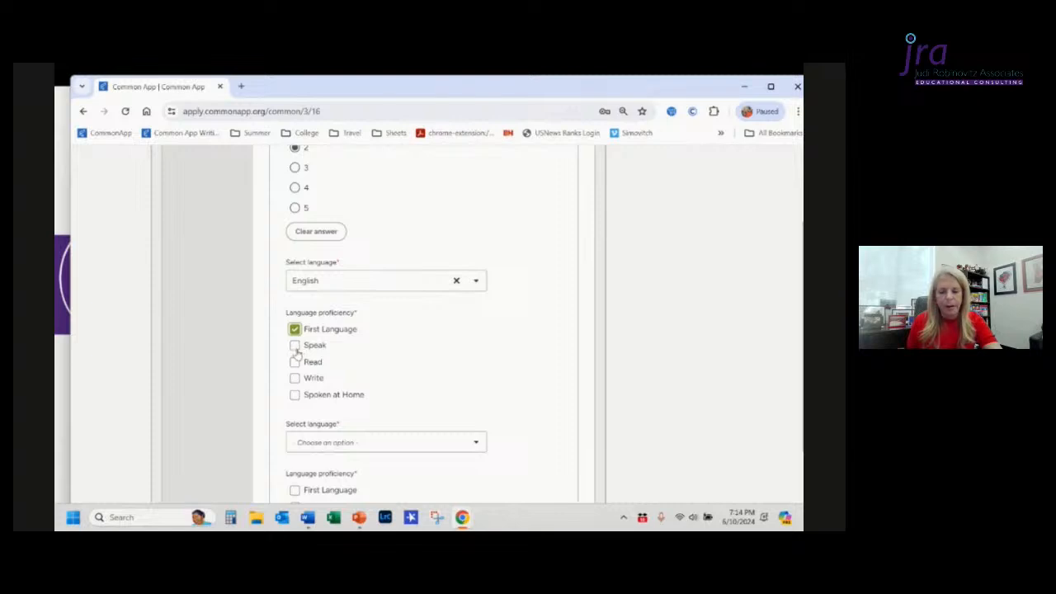
{"action": "left_click", "coordinate": [294, 345]}
{"action": "left_click", "coordinate": [294, 363]}
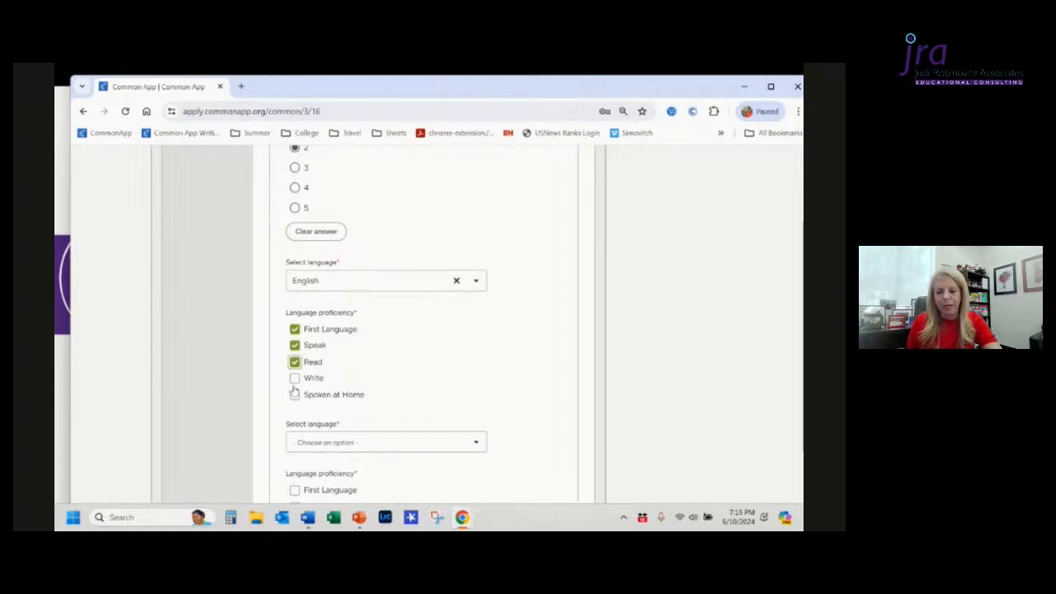
{"action": "left_click", "coordinate": [295, 378]}
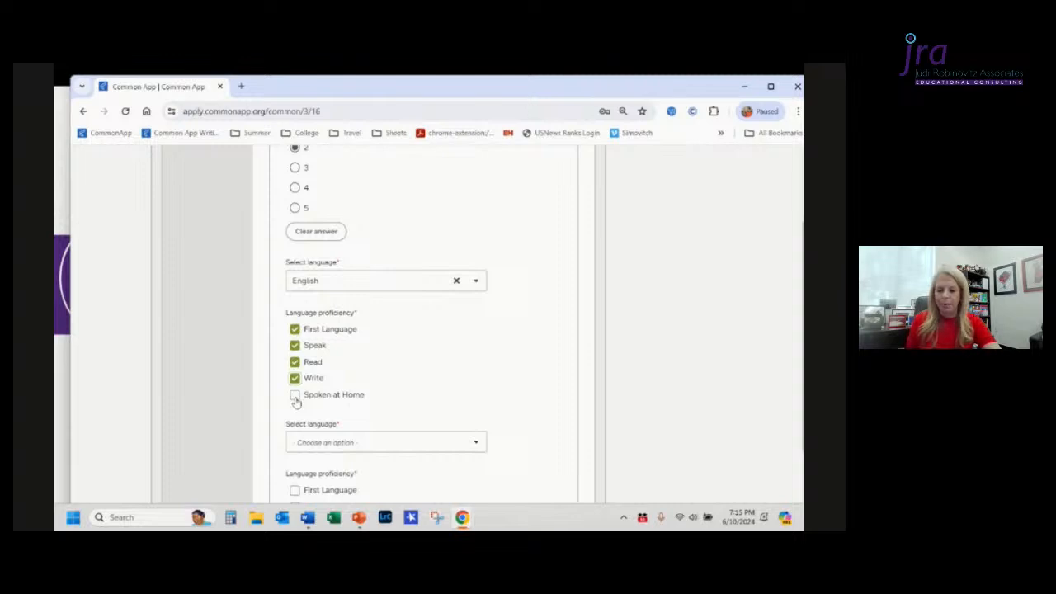
{"action": "left_click", "coordinate": [295, 396]}
Step: Select Spanish as the second language with Read and Write proficiency only
{"action": "scroll", "coordinate": [422, 397], "scroll_direction": "down", "scroll_amount": 1}
{"action": "left_click", "coordinate": [417, 373]}
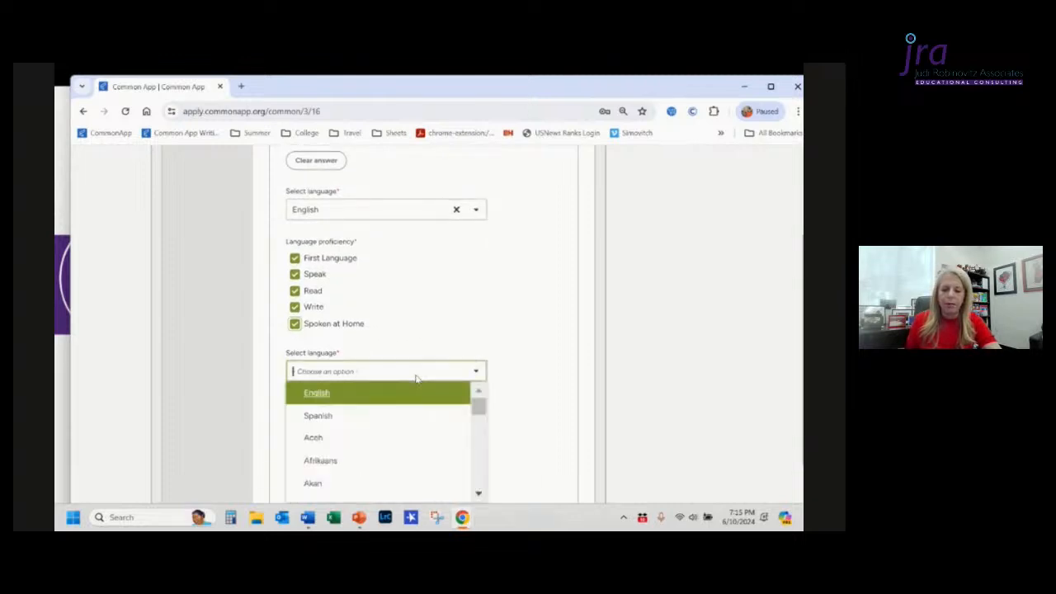
{"action": "left_click", "coordinate": [399, 417]}
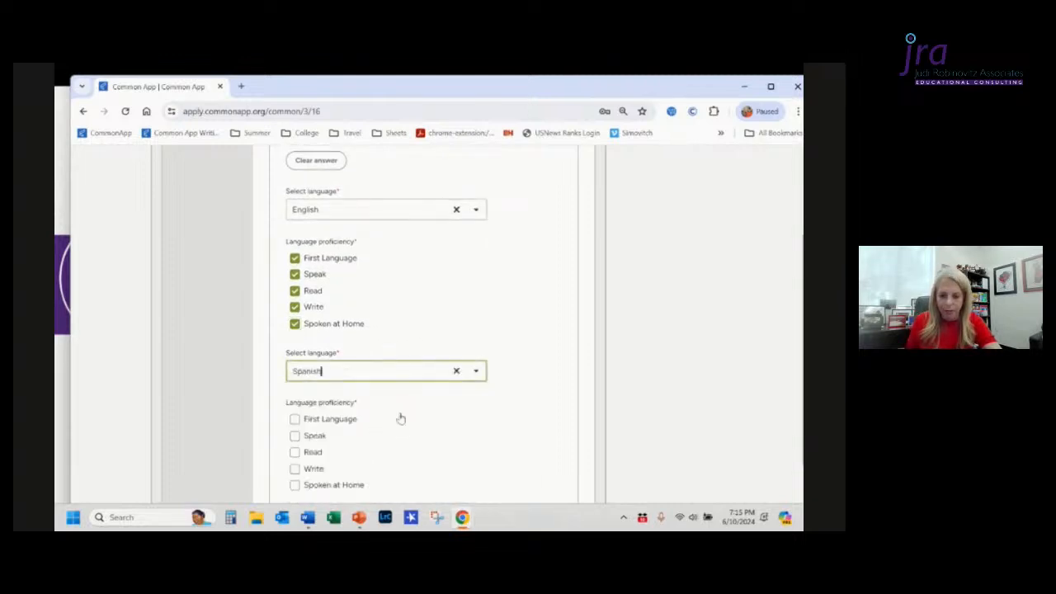
{"action": "scroll", "coordinate": [505, 416], "scroll_direction": "down", "scroll_amount": 1}
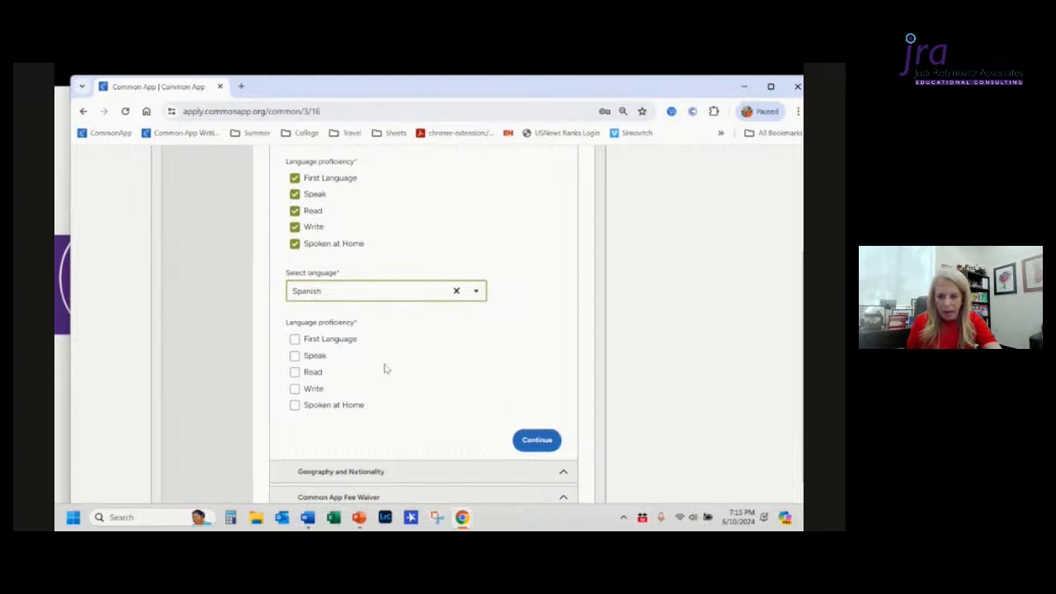
{"action": "left_click", "coordinate": [295, 357]}
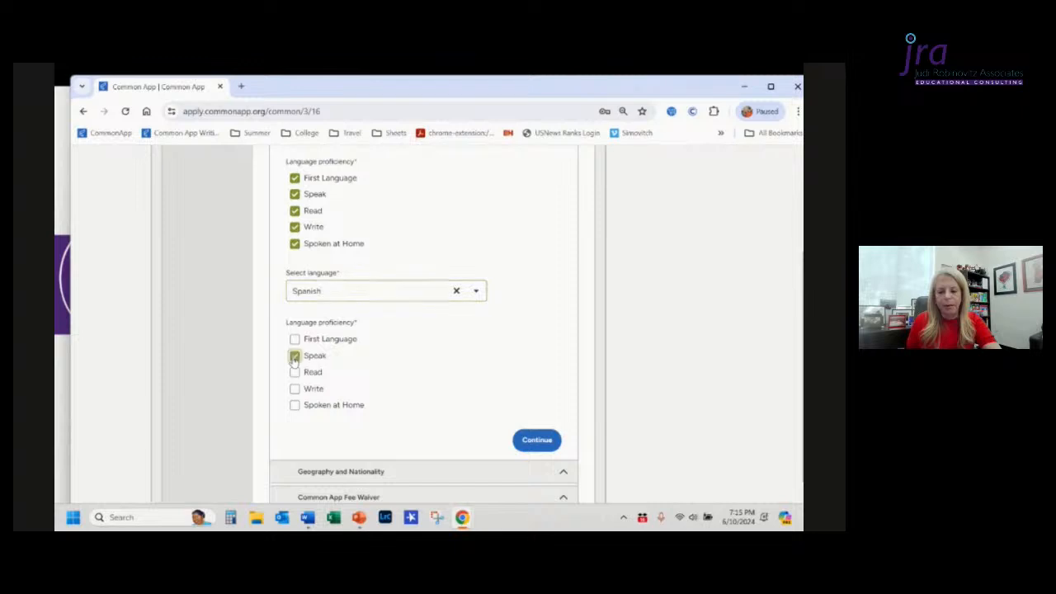
{"action": "left_click", "coordinate": [295, 372]}
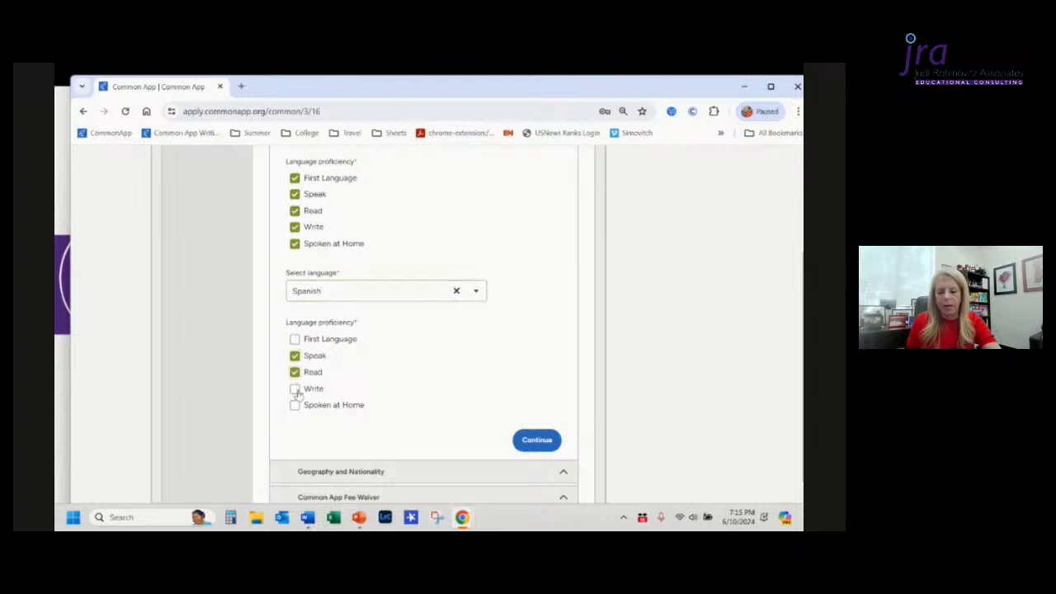
{"action": "left_click", "coordinate": [295, 389]}
{"action": "left_click", "coordinate": [295, 406]}
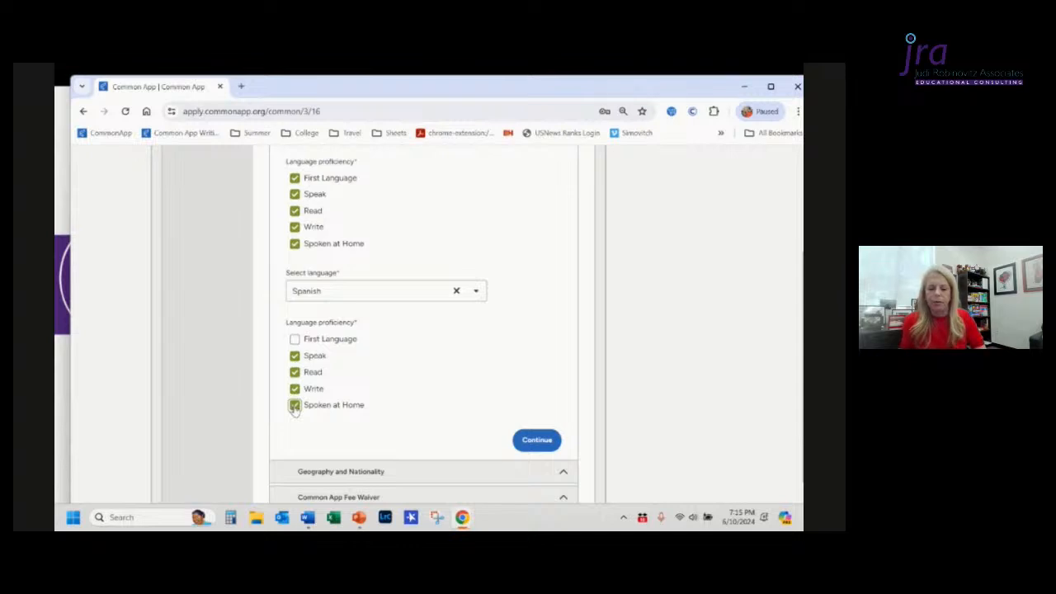
{"action": "left_click", "coordinate": [295, 357]}
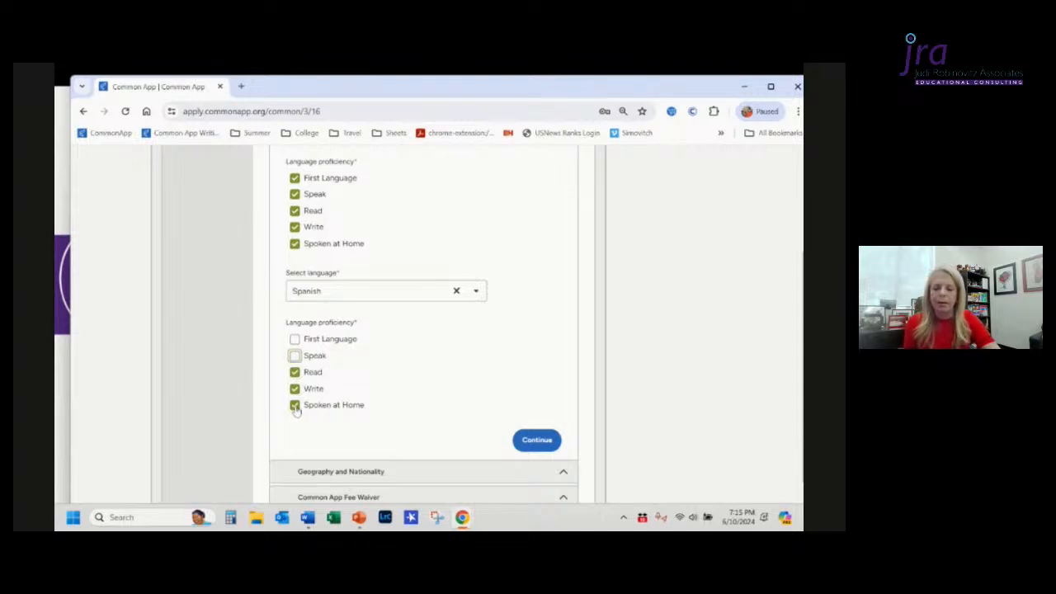
{"action": "left_click", "coordinate": [295, 406]}
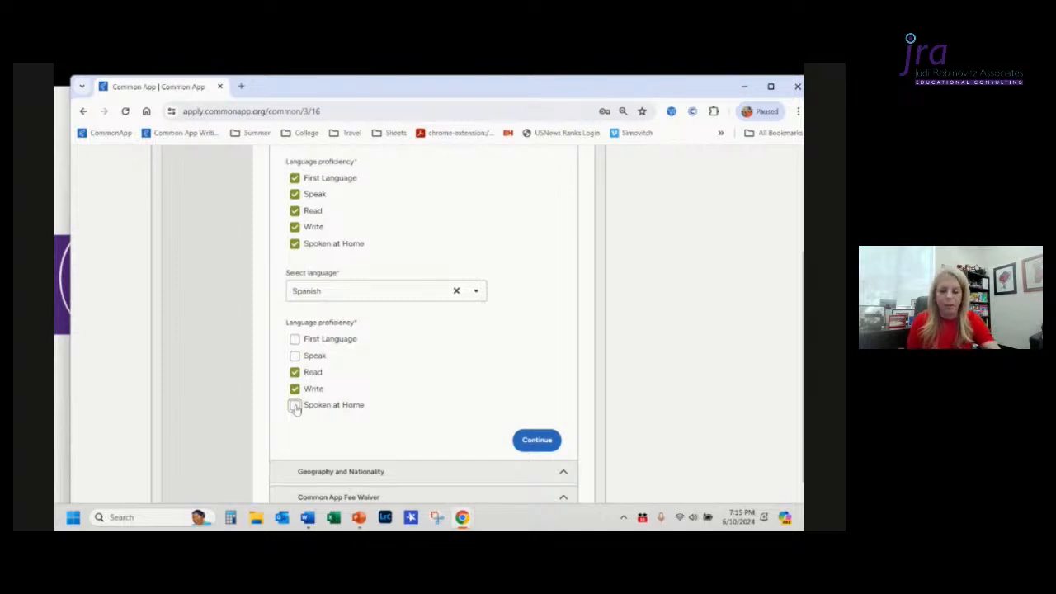
Step: Continue to Geography and Nationality and set the birth country to United States of America using the autofill suggestion
{"action": "scroll", "coordinate": [295, 411], "scroll_direction": "down", "scroll_amount": 2}
{"action": "left_click", "coordinate": [402, 380]}
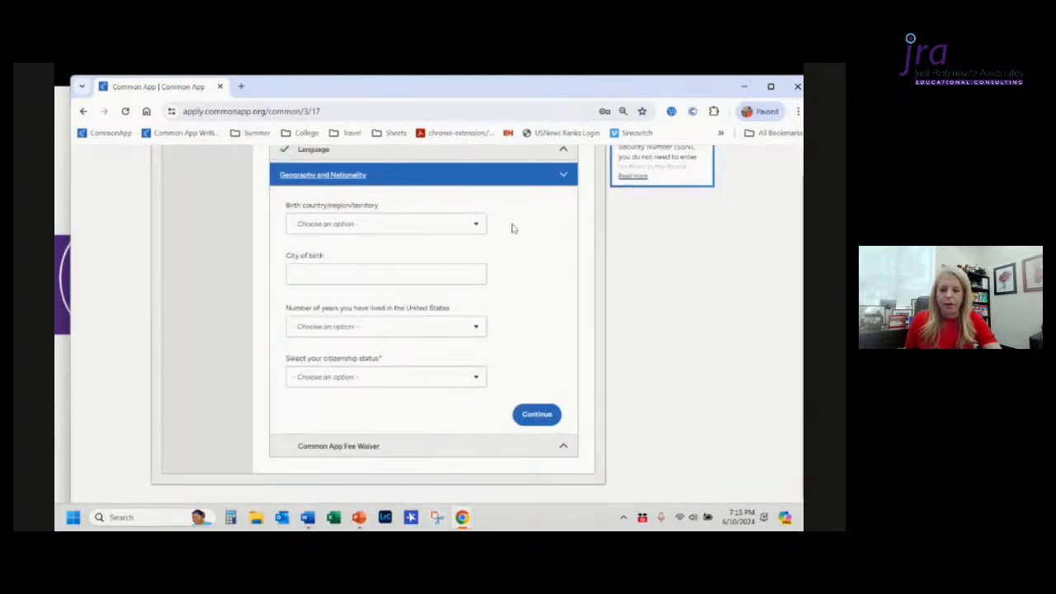
{"action": "left_click", "coordinate": [439, 231]}
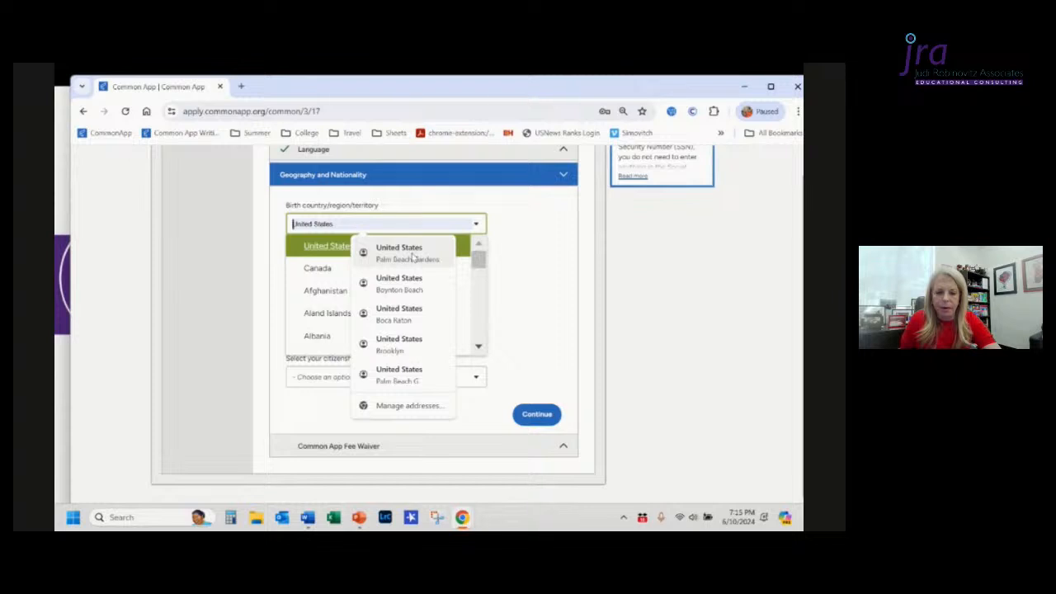
{"action": "left_click", "coordinate": [413, 256]}
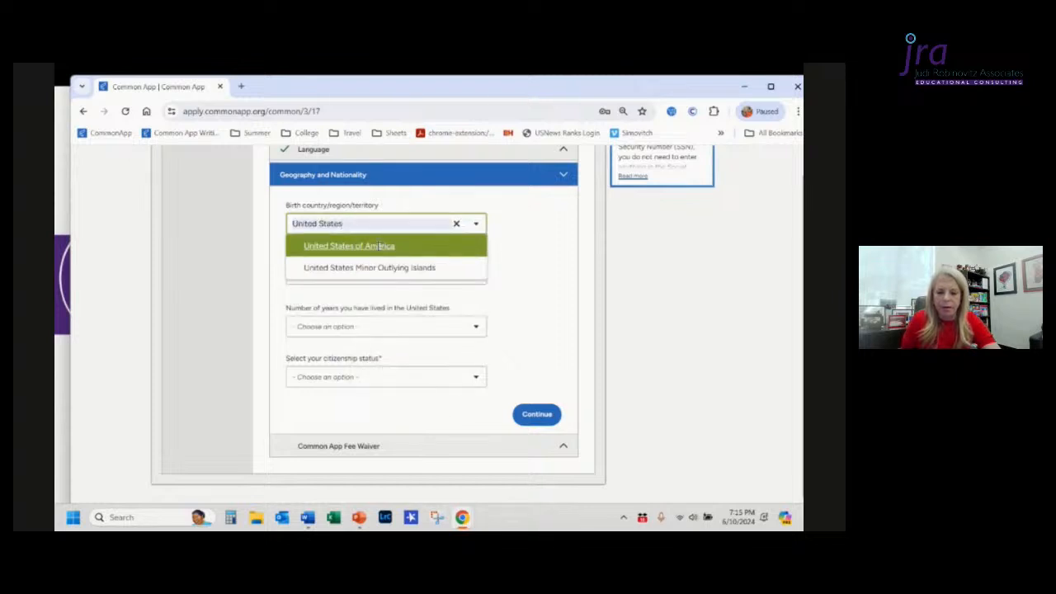
{"action": "left_click", "coordinate": [379, 246]}
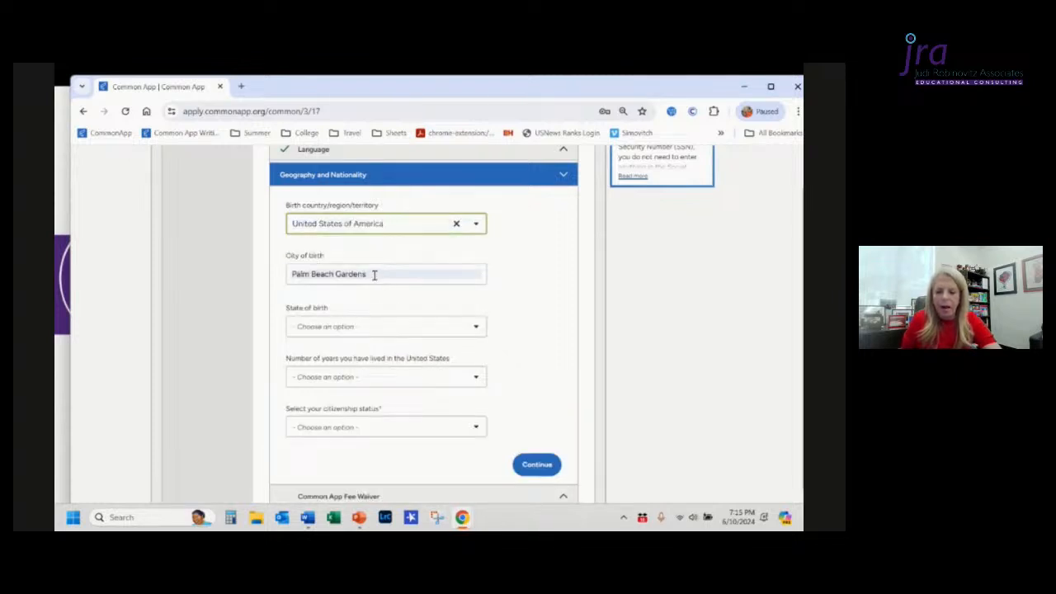
Step: Set the state of birth to Florida
{"action": "left_click", "coordinate": [374, 331]}
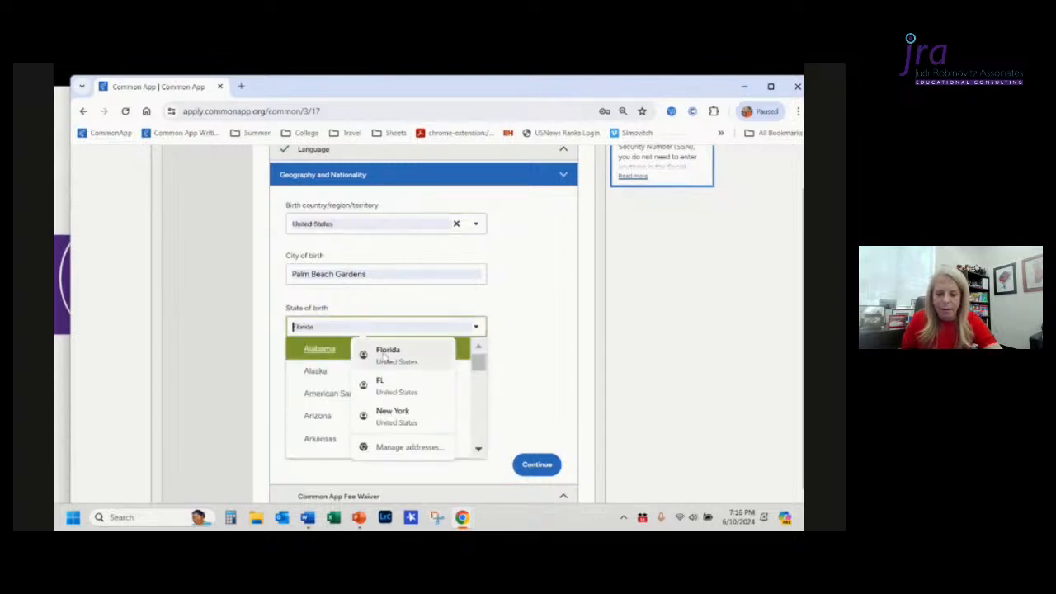
{"action": "left_click", "coordinate": [385, 360]}
{"action": "scroll", "coordinate": [363, 388], "scroll_direction": "down", "scroll_amount": 5}
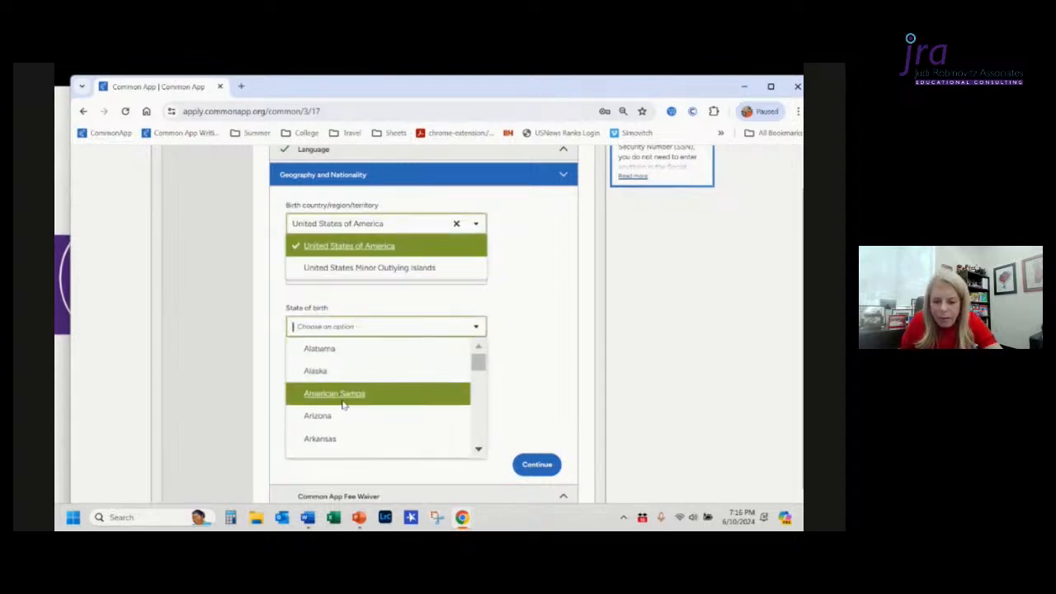
{"action": "scroll", "coordinate": [344, 405], "scroll_direction": "up", "scroll_amount": 2}
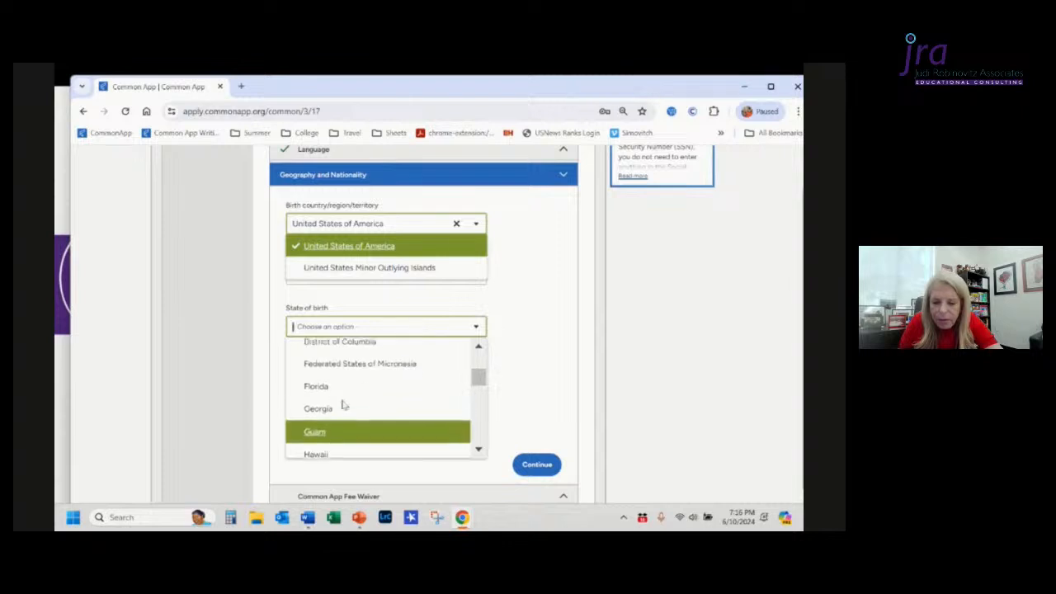
{"action": "left_click", "coordinate": [344, 403]}
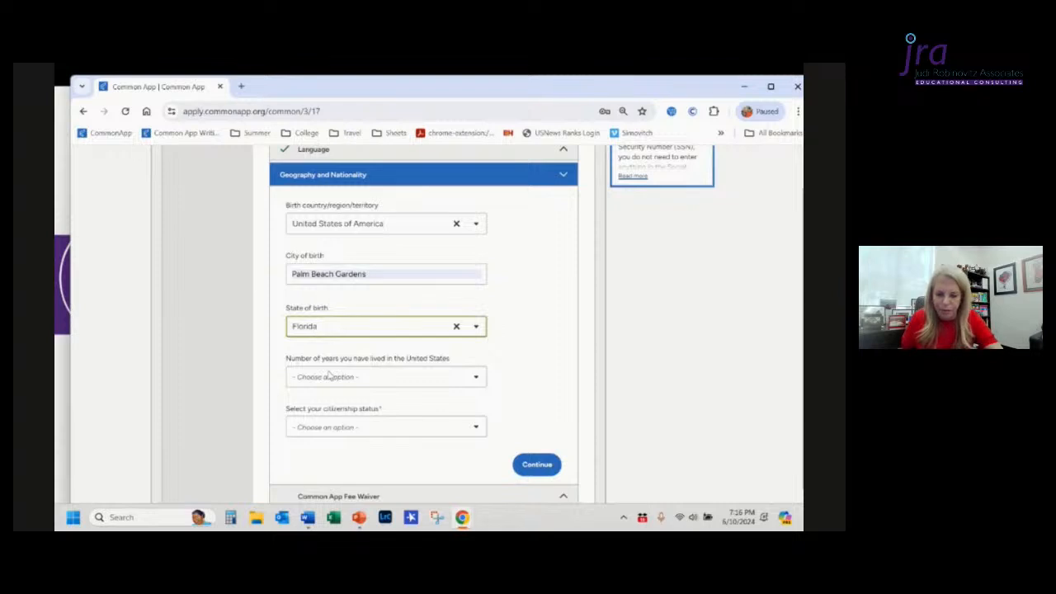
Step: Set the number of years lived in the United States to 16
{"action": "left_click", "coordinate": [329, 377]}
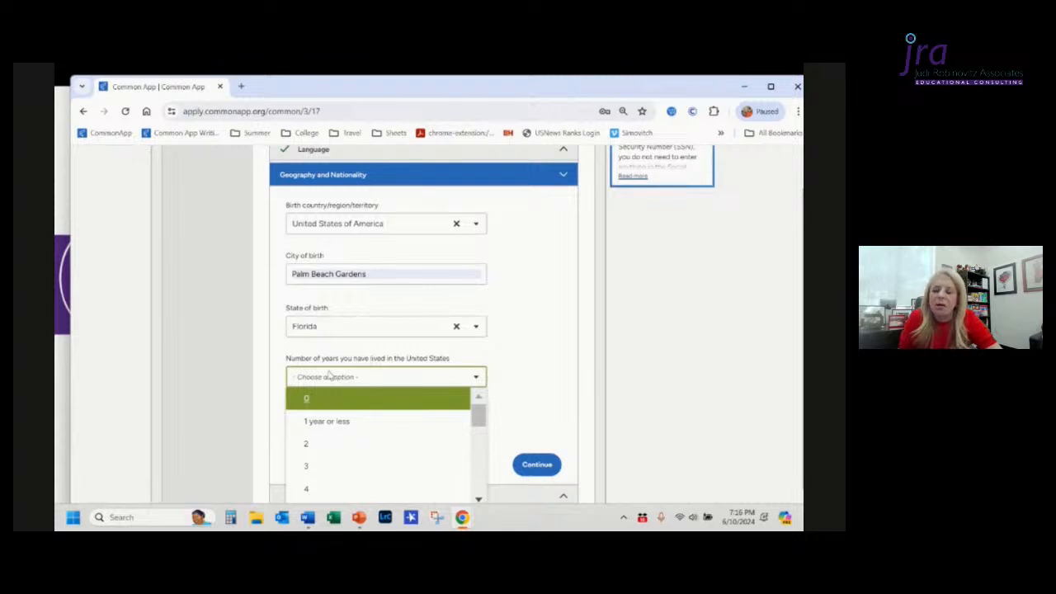
{"action": "scroll", "coordinate": [373, 441], "scroll_direction": "down", "scroll_amount": 3}
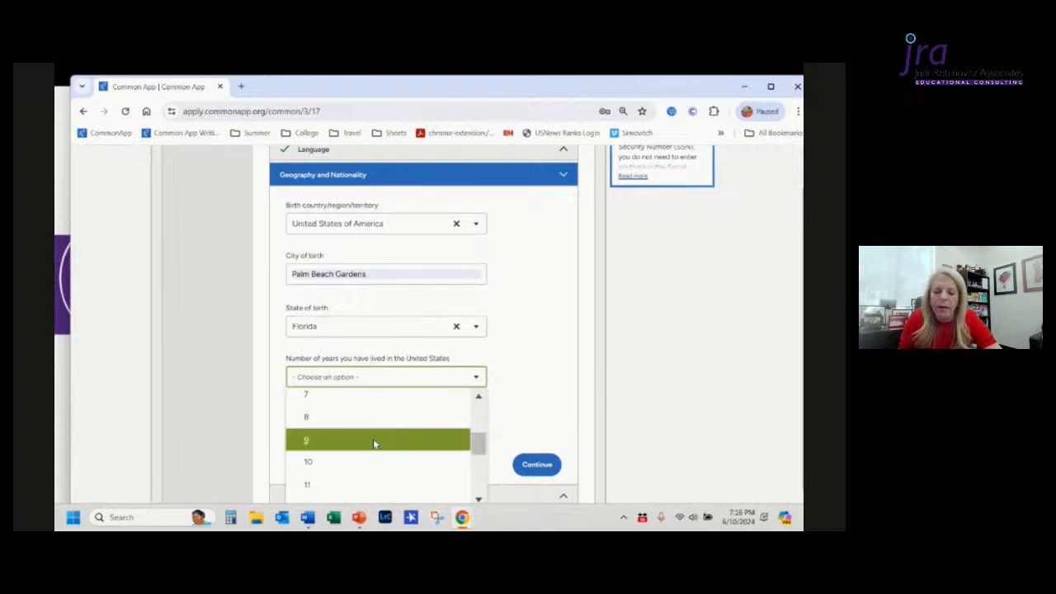
{"action": "scroll", "coordinate": [373, 444], "scroll_direction": "down", "scroll_amount": 3}
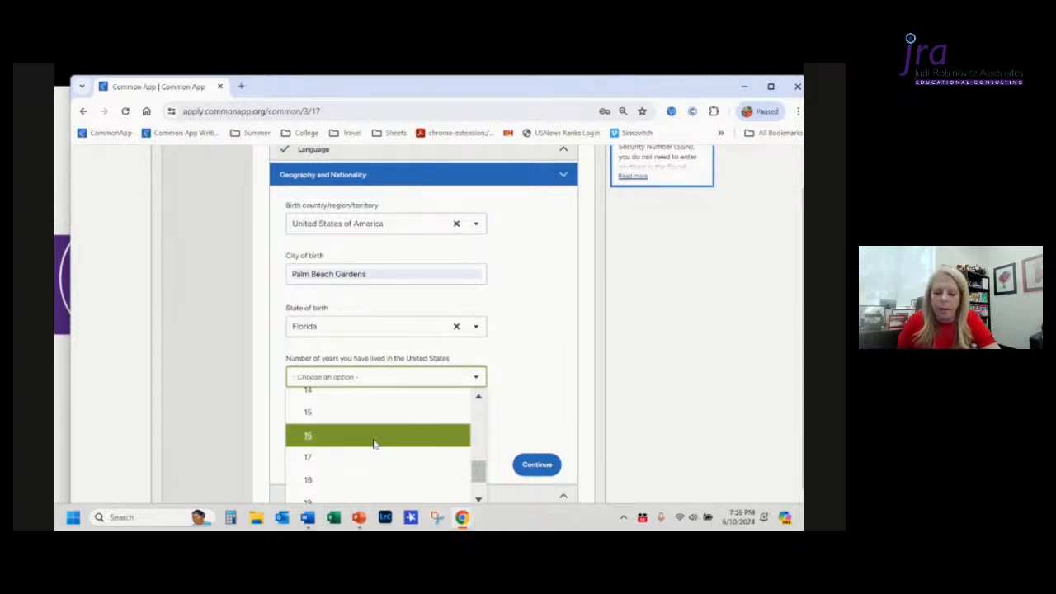
{"action": "left_click", "coordinate": [374, 437]}
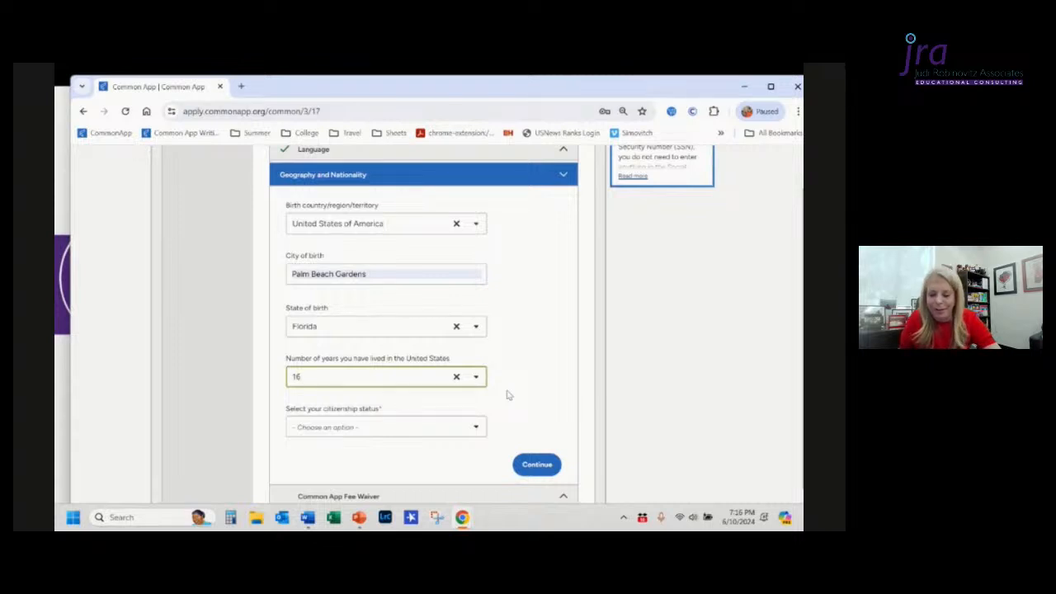
Step: Set the citizenship status to Citizen of non-U.S. country
{"action": "left_click", "coordinate": [413, 435]}
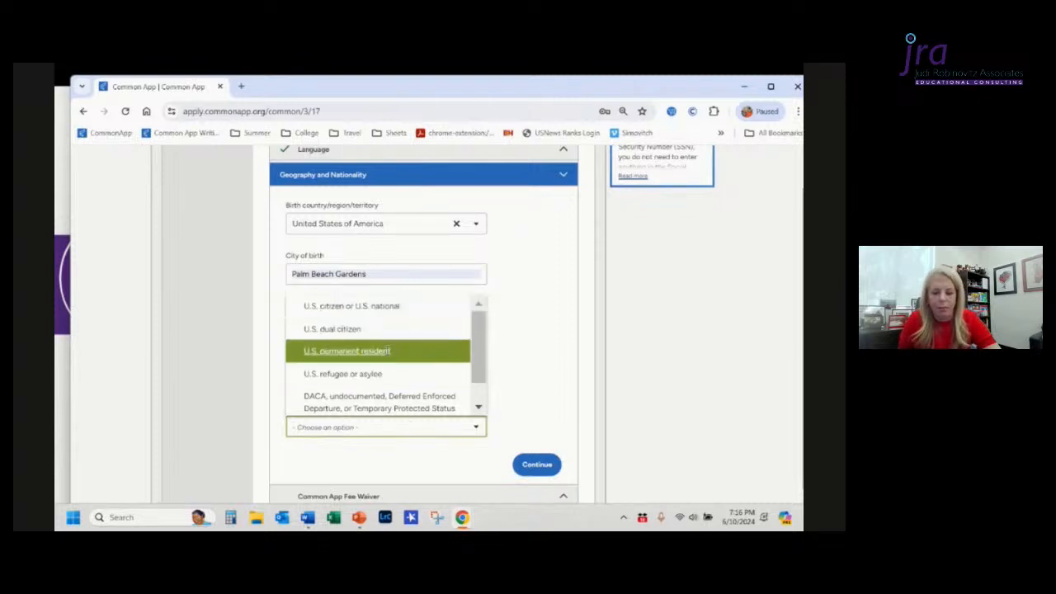
{"action": "scroll", "coordinate": [381, 371], "scroll_direction": "down", "scroll_amount": 1}
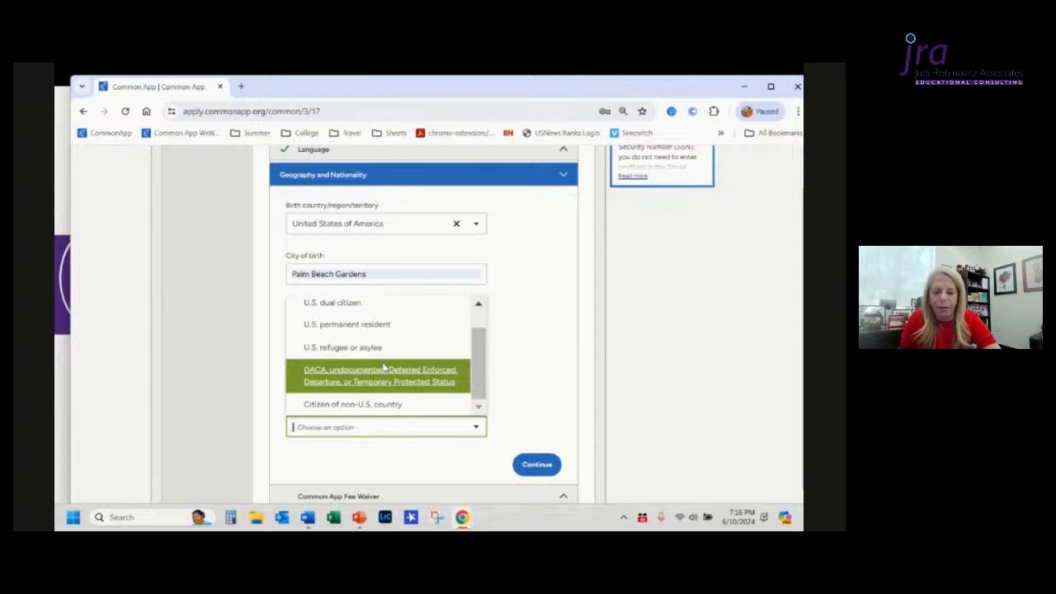
{"action": "left_click", "coordinate": [383, 368]}
{"action": "left_click", "coordinate": [384, 427]}
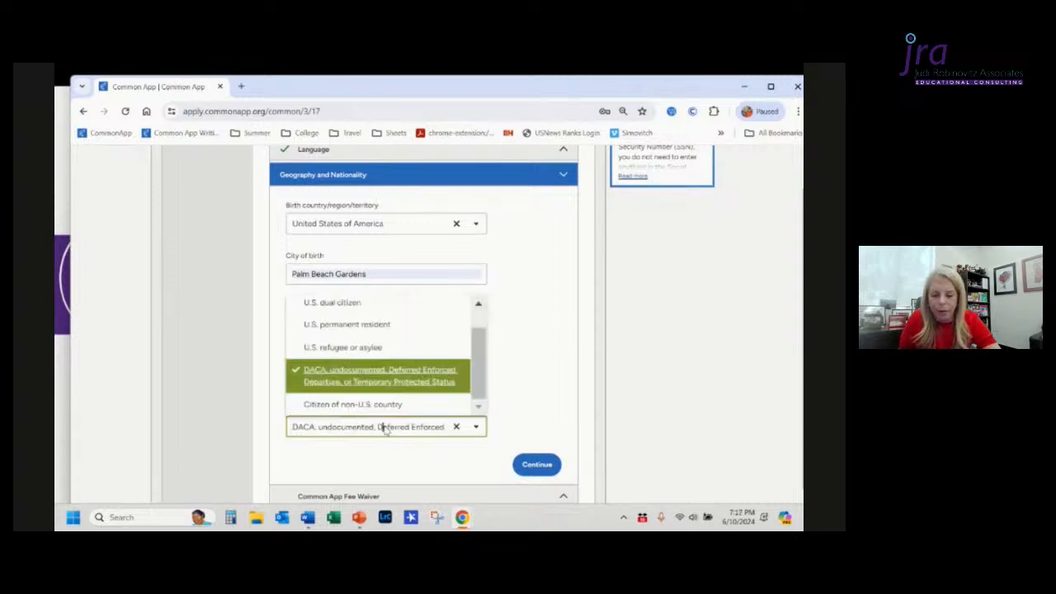
{"action": "left_click", "coordinate": [384, 404]}
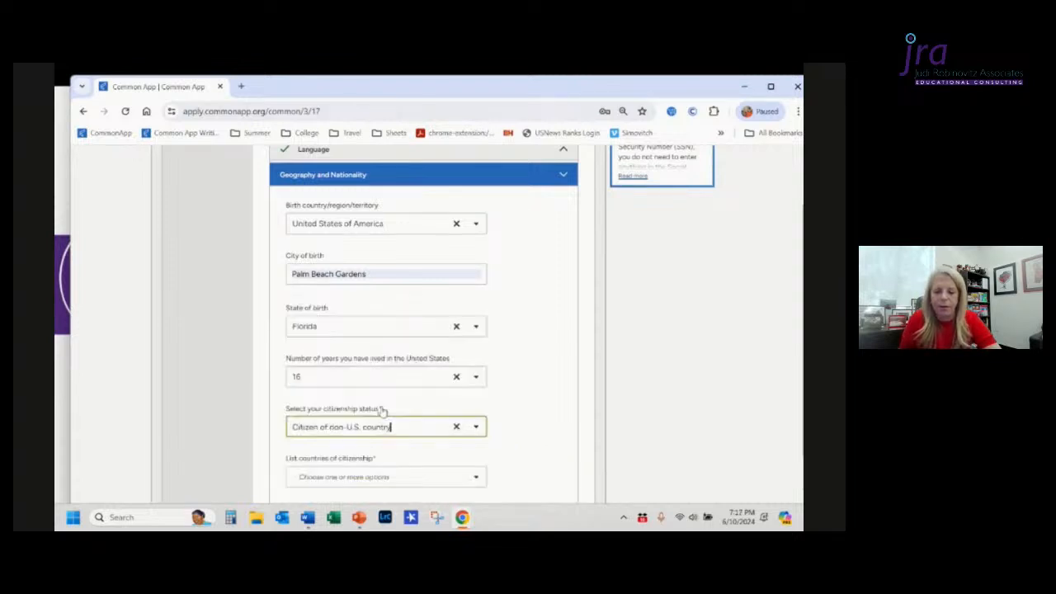
Step: Change the citizenship status to U.S. dual citizen
{"action": "scroll", "coordinate": [383, 410], "scroll_direction": "down", "scroll_amount": 2}
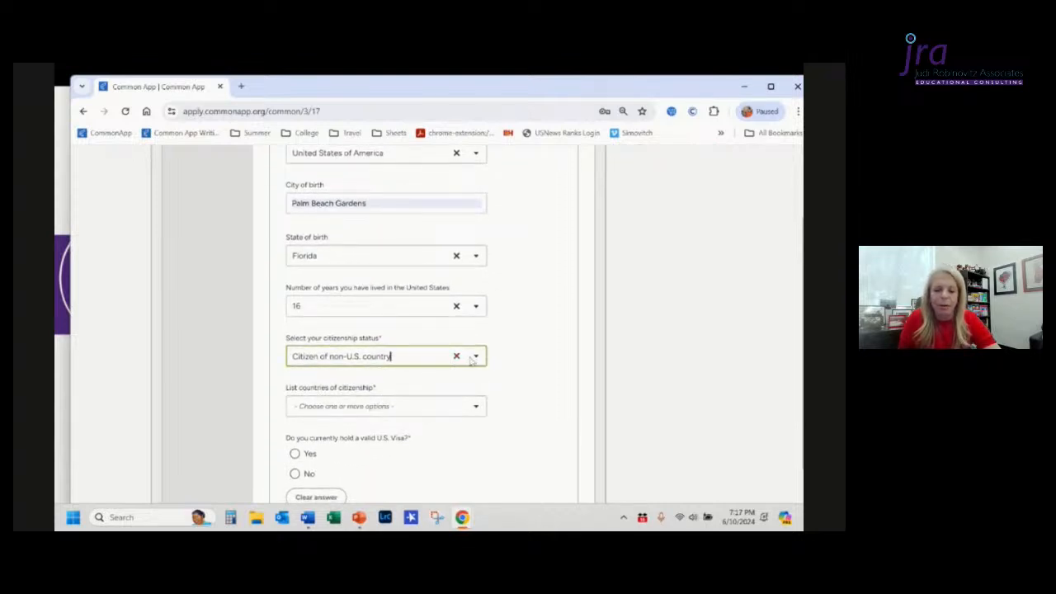
{"action": "left_click", "coordinate": [427, 358]}
{"action": "left_click", "coordinate": [385, 375]}
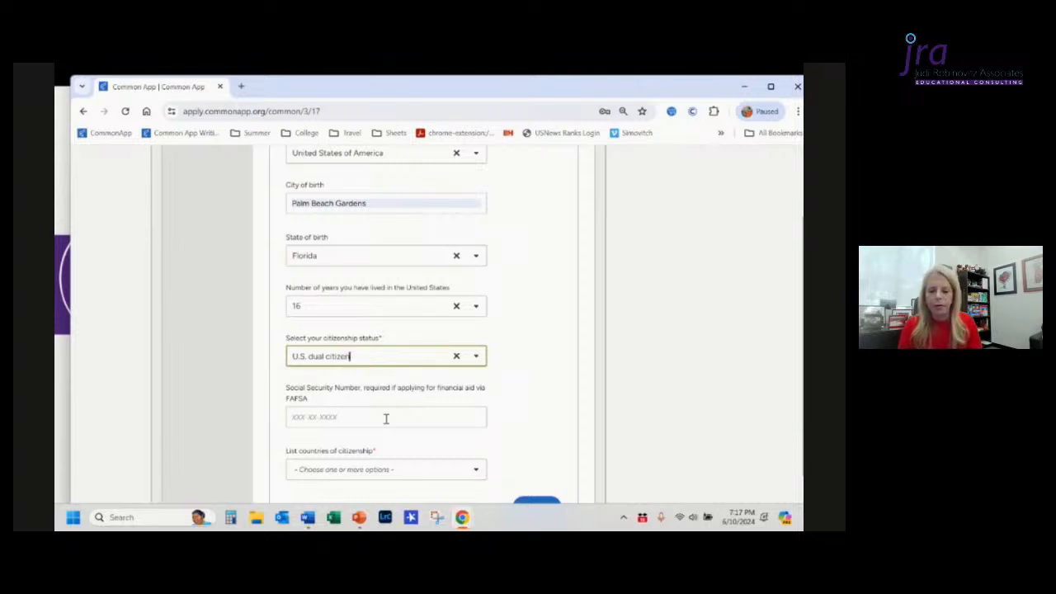
Step: Try entering a sample Social Security Number in the FAFSA field, then clear the field again
{"action": "left_click", "coordinate": [385, 419]}
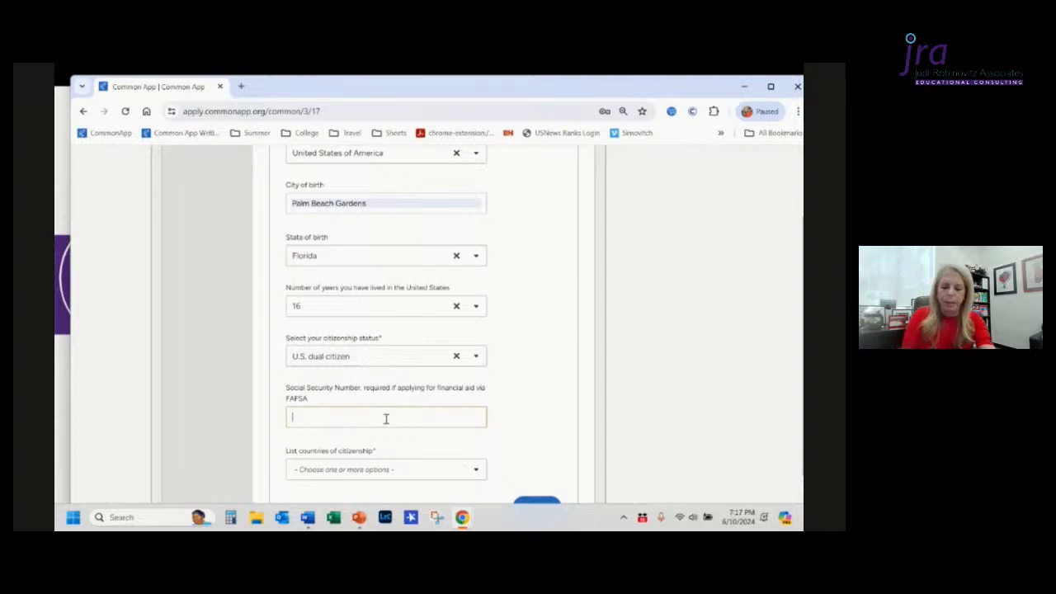
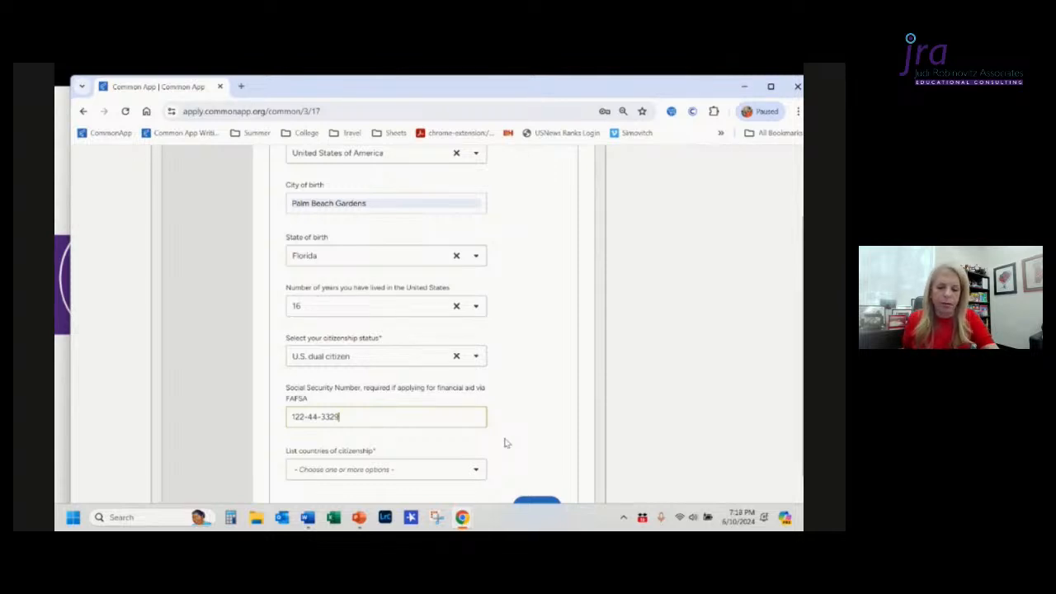
{"action": "left_click", "coordinate": [512, 450]}
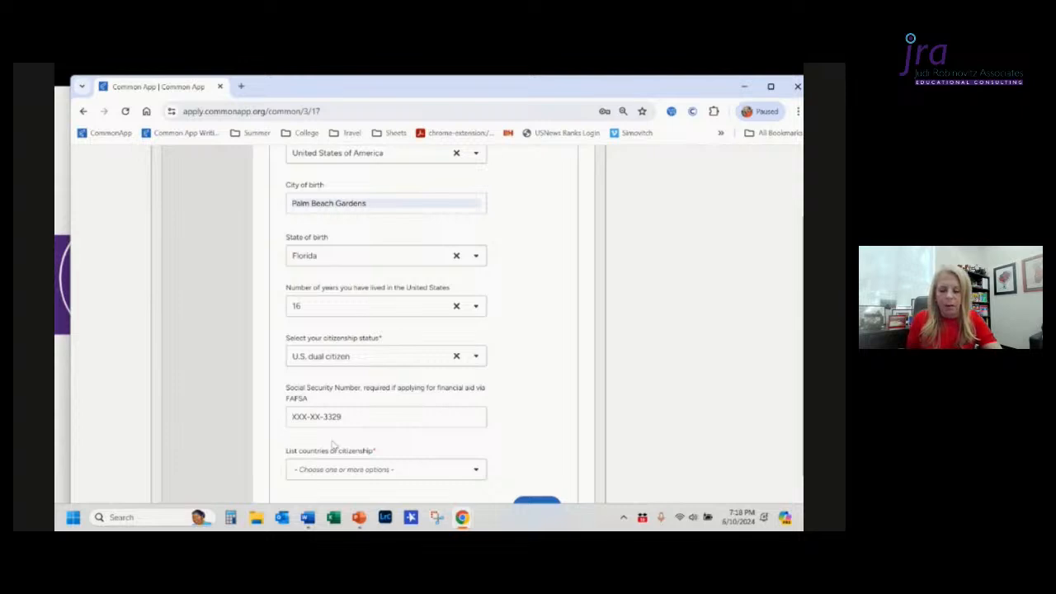
{"action": "left_click", "coordinate": [360, 417]}
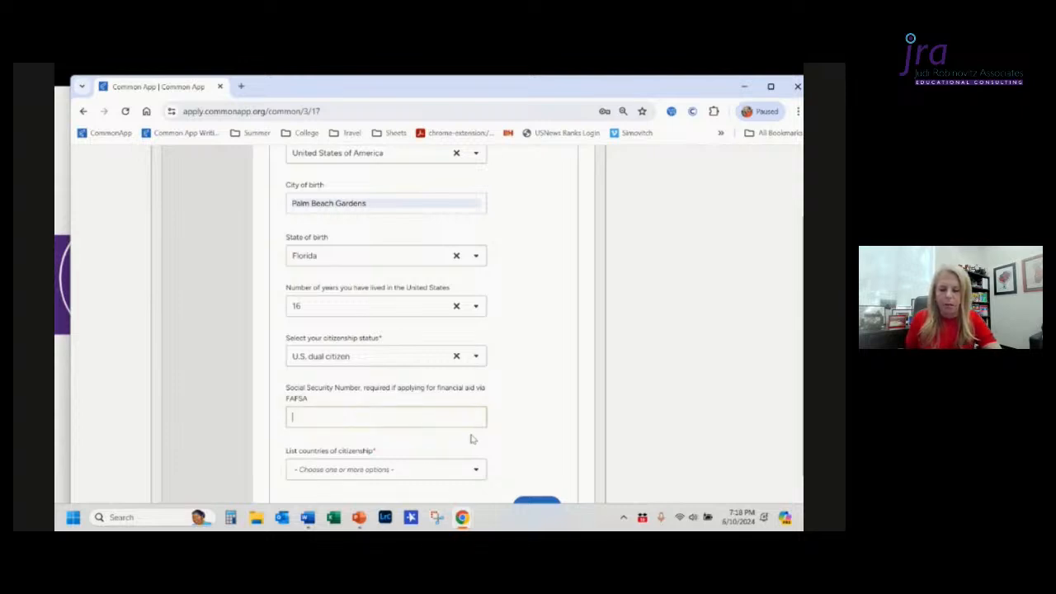
{"action": "left_click", "coordinate": [501, 444]}
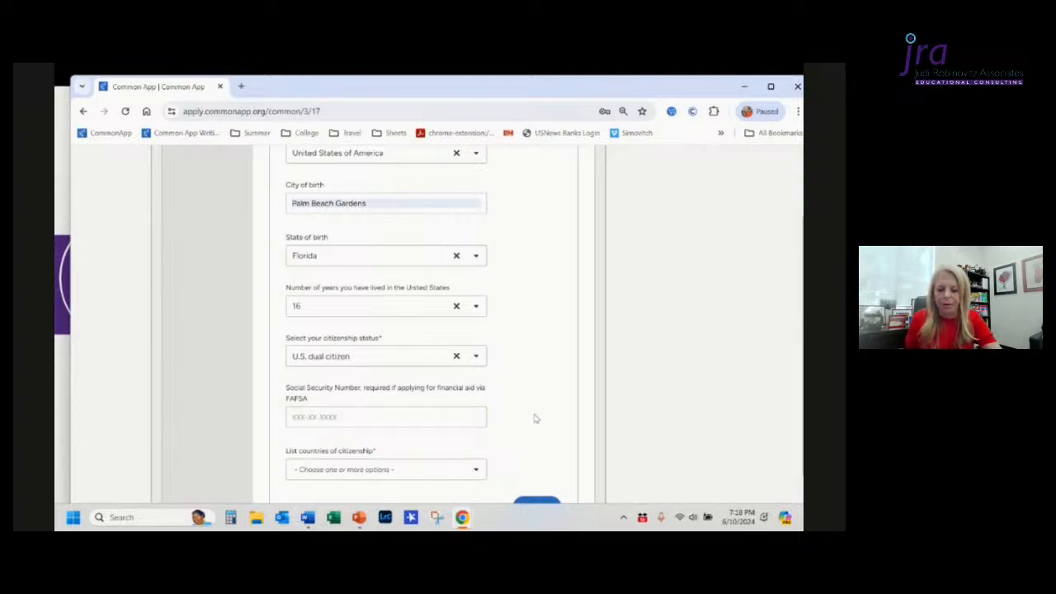
Step: Add Cuba to the list of countries of citizenship
{"action": "scroll", "coordinate": [535, 417], "scroll_direction": "down", "scroll_amount": 3}
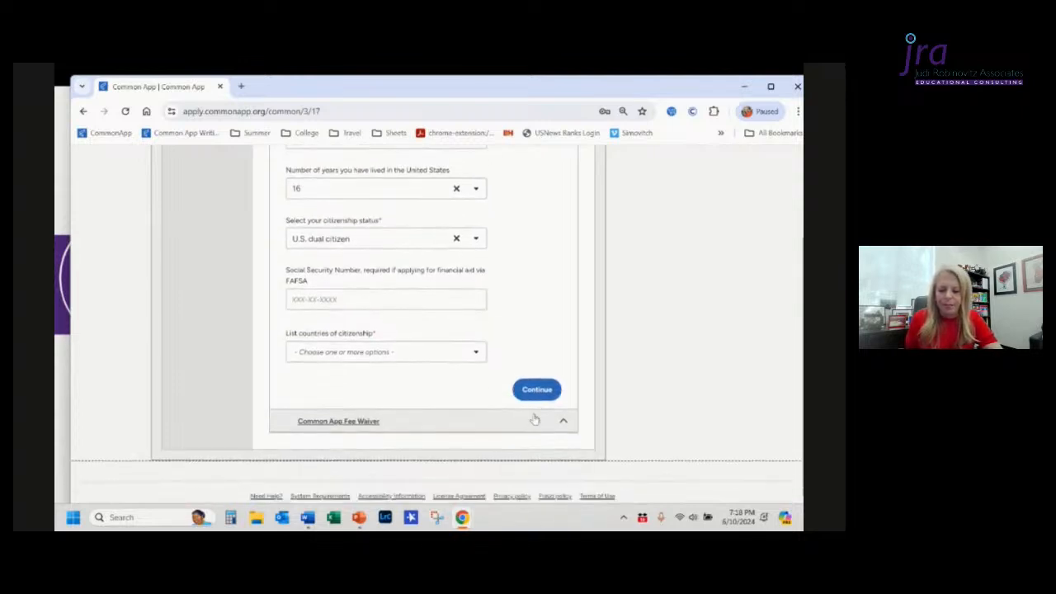
{"action": "left_click", "coordinate": [406, 355]}
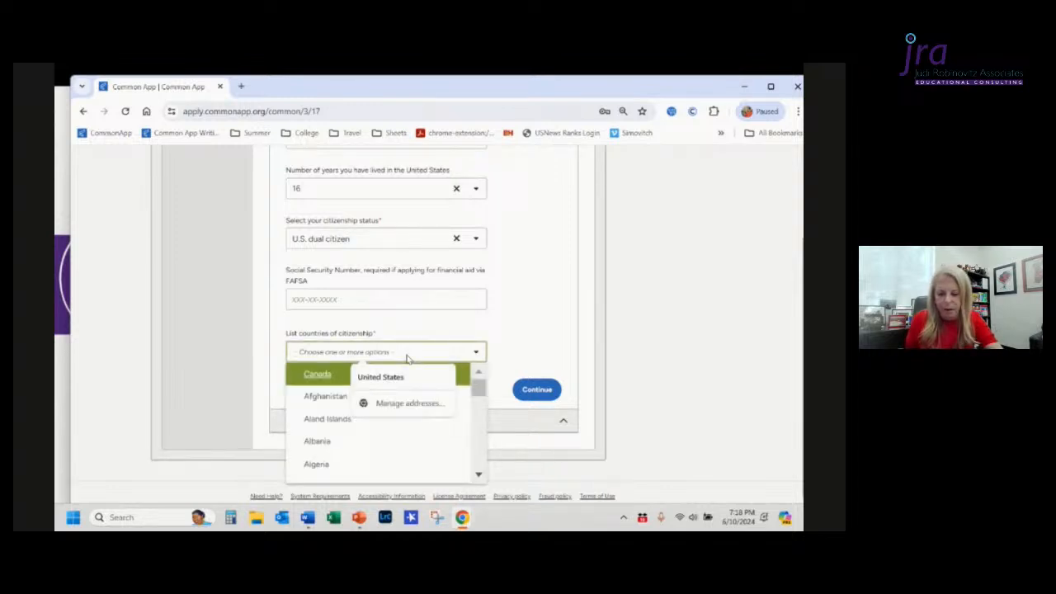
{"action": "scroll", "coordinate": [384, 474], "scroll_direction": "down", "scroll_amount": 2}
{"action": "scroll", "coordinate": [385, 474], "scroll_direction": "down", "scroll_amount": 10}
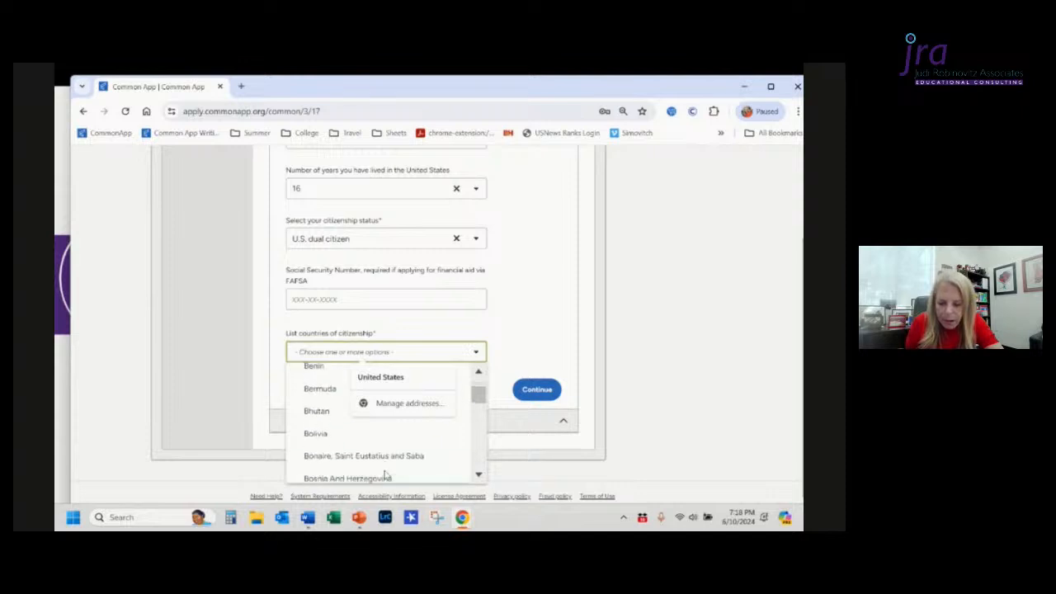
{"action": "scroll", "coordinate": [385, 474], "scroll_direction": "down", "scroll_amount": 1}
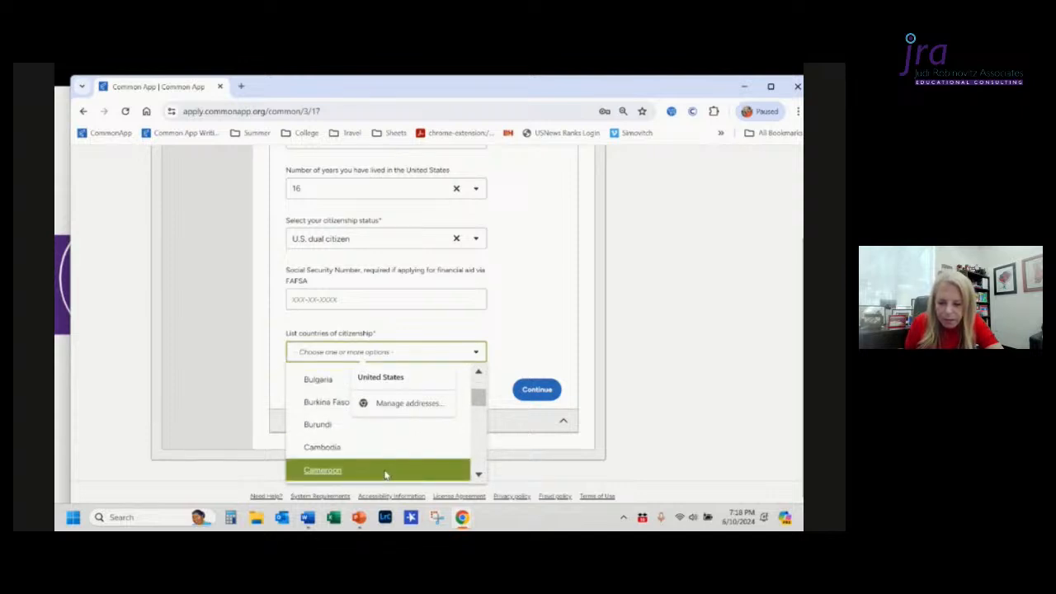
{"action": "scroll", "coordinate": [384, 474], "scroll_direction": "down", "scroll_amount": 1}
{"action": "scroll", "coordinate": [385, 475], "scroll_direction": "down", "scroll_amount": 5}
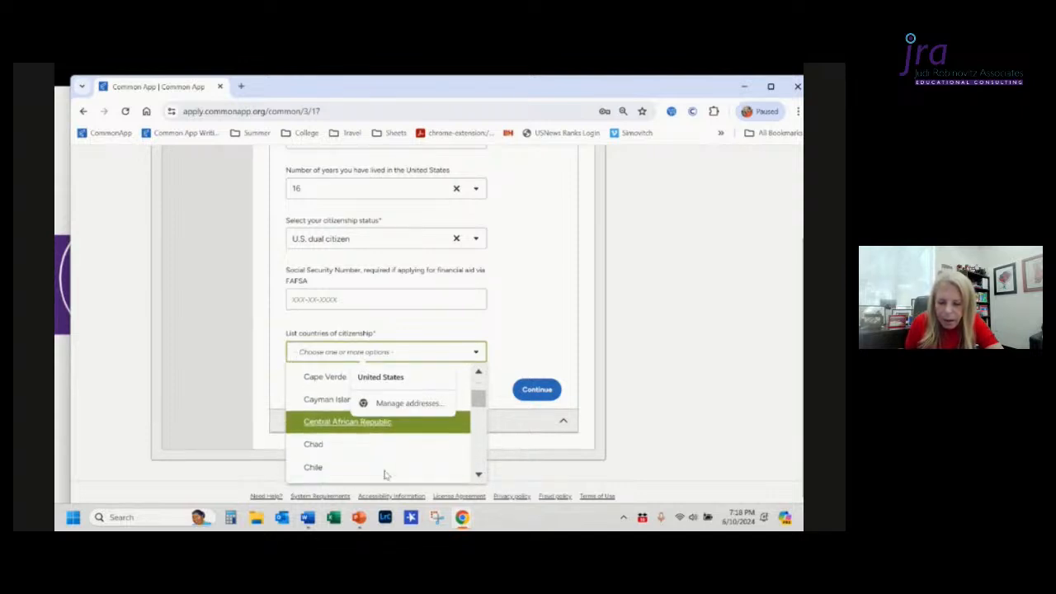
{"action": "scroll", "coordinate": [384, 475], "scroll_direction": "down", "scroll_amount": 3}
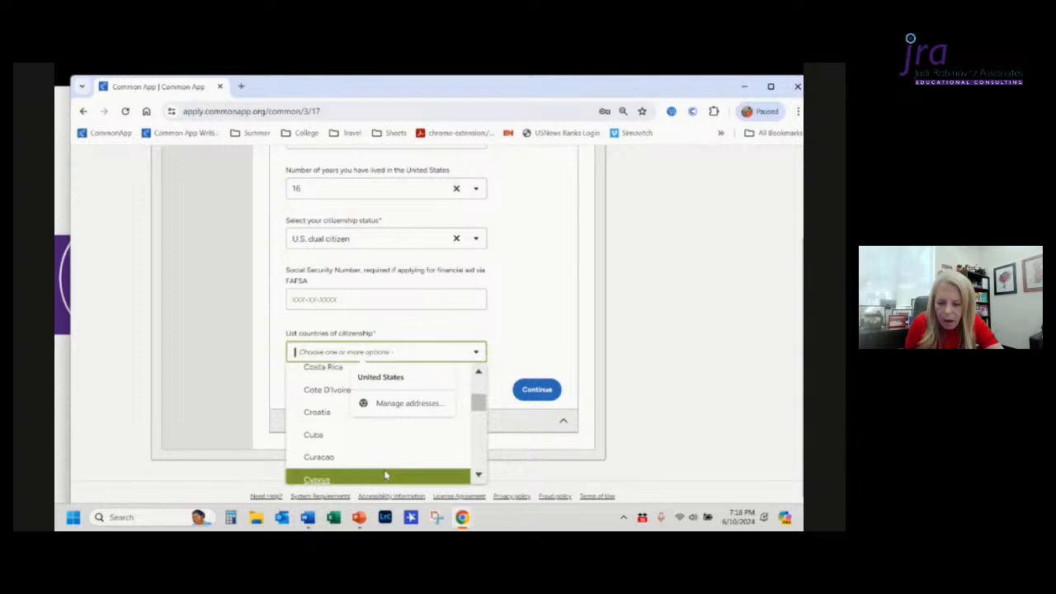
{"action": "left_click", "coordinate": [338, 436]}
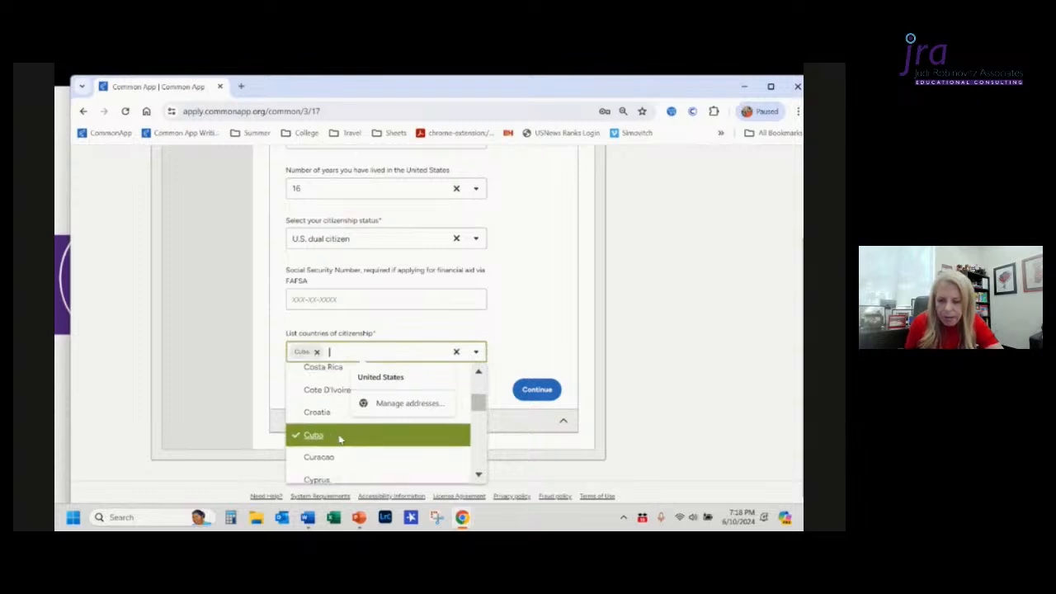
{"action": "left_click", "coordinate": [539, 342]}
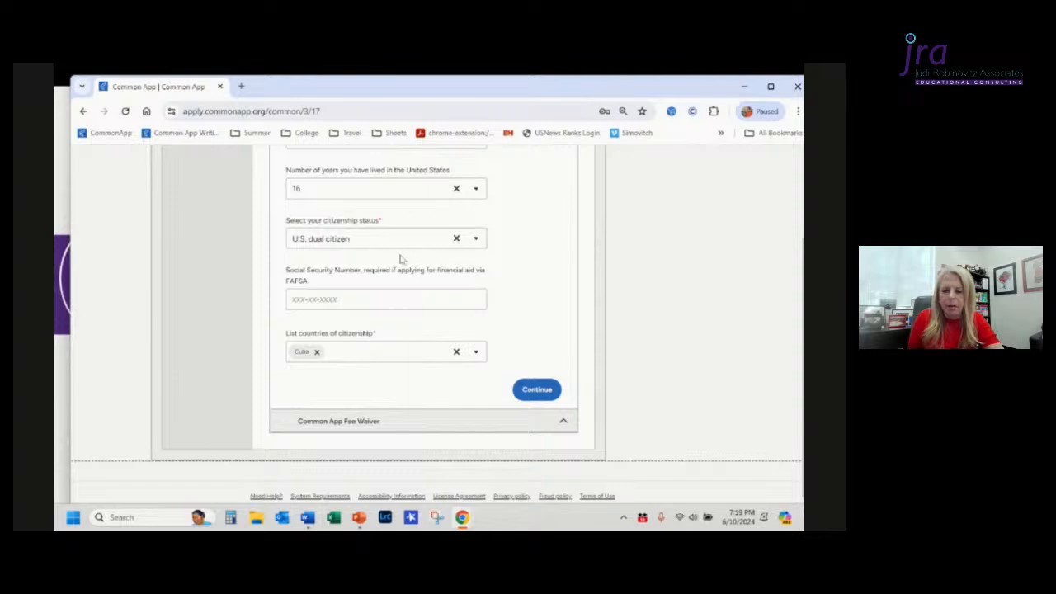
Step: Search for 'unit' and add United Kingdom as a second country of citizenship
{"action": "left_click", "coordinate": [378, 359]}
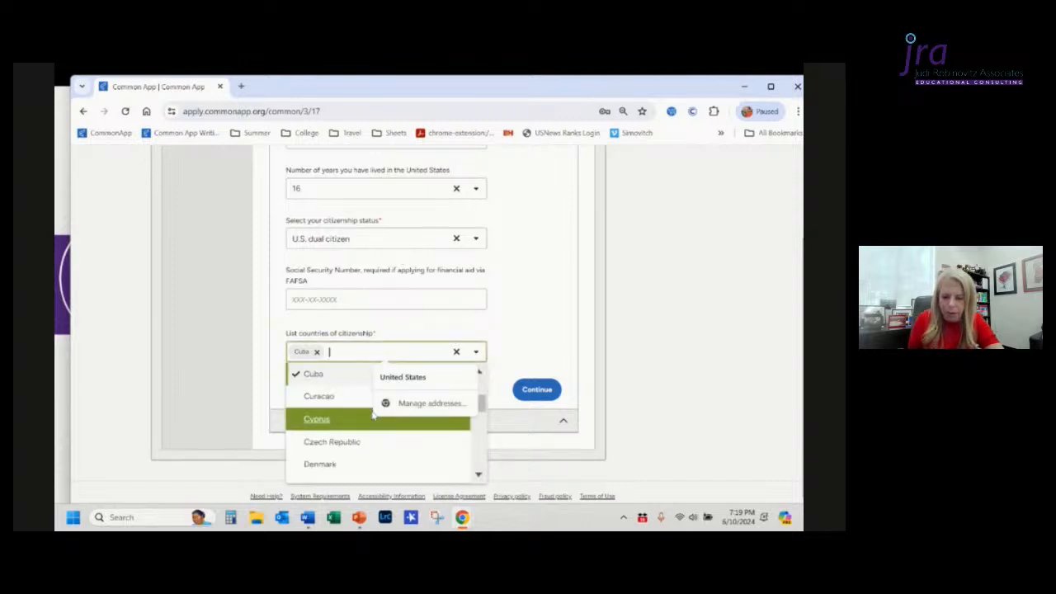
{"action": "type", "text": "U"}
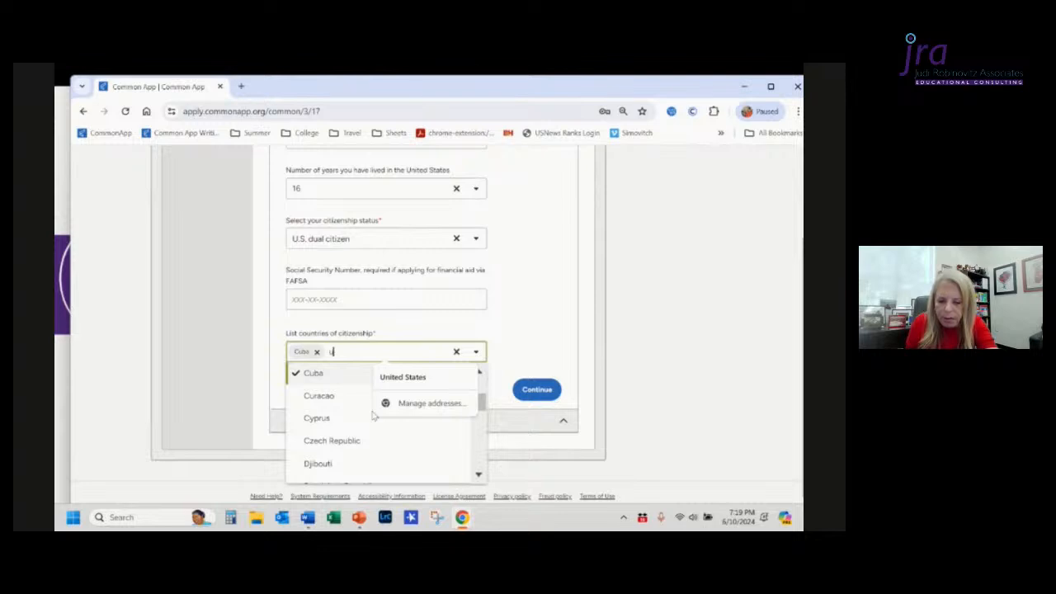
{"action": "type", "text": "n"}
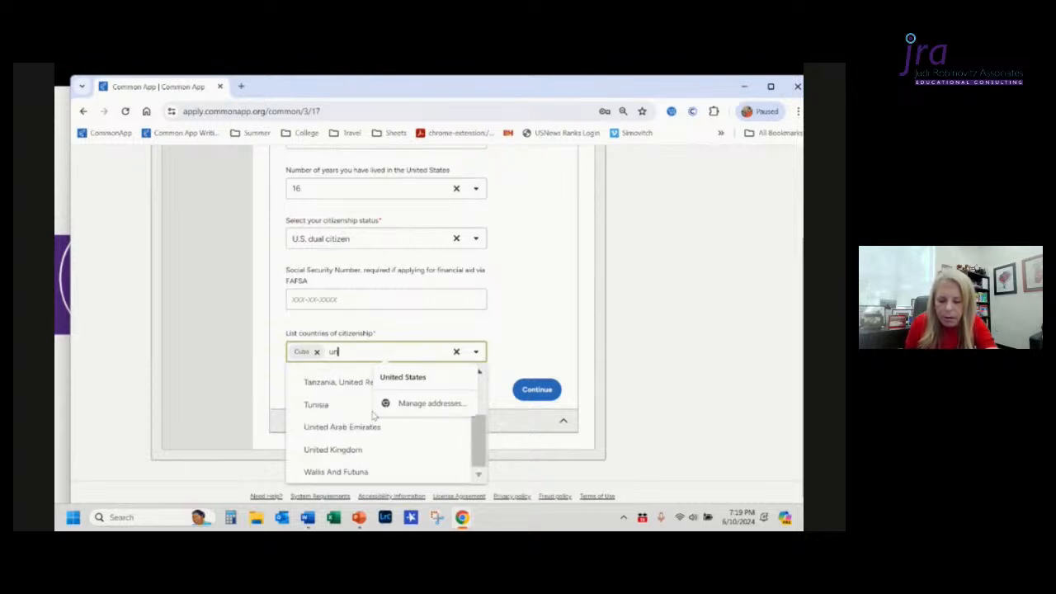
{"action": "type", "text": "it"}
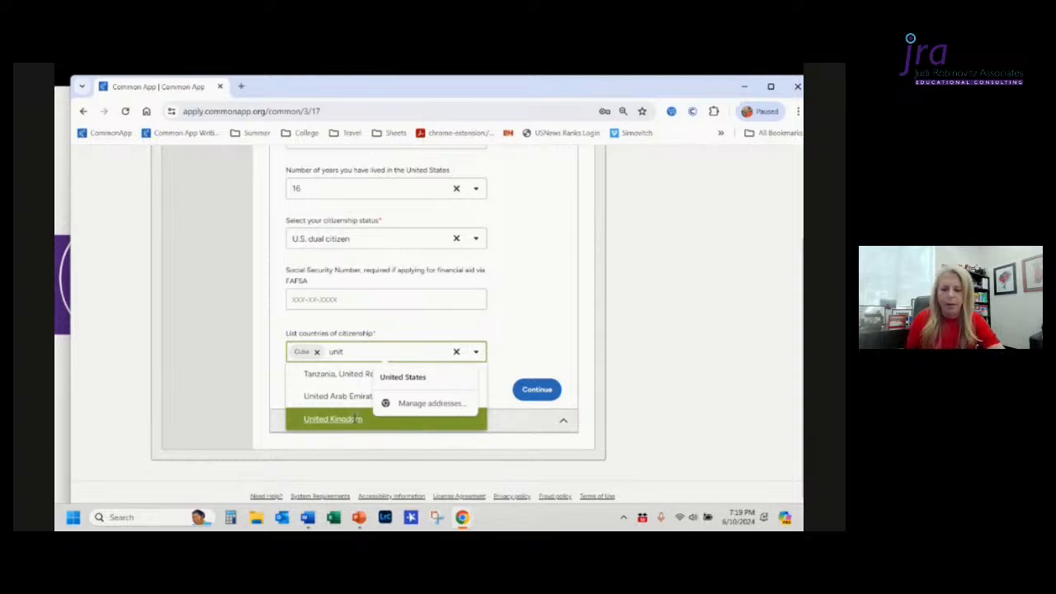
{"action": "left_click", "coordinate": [355, 419]}
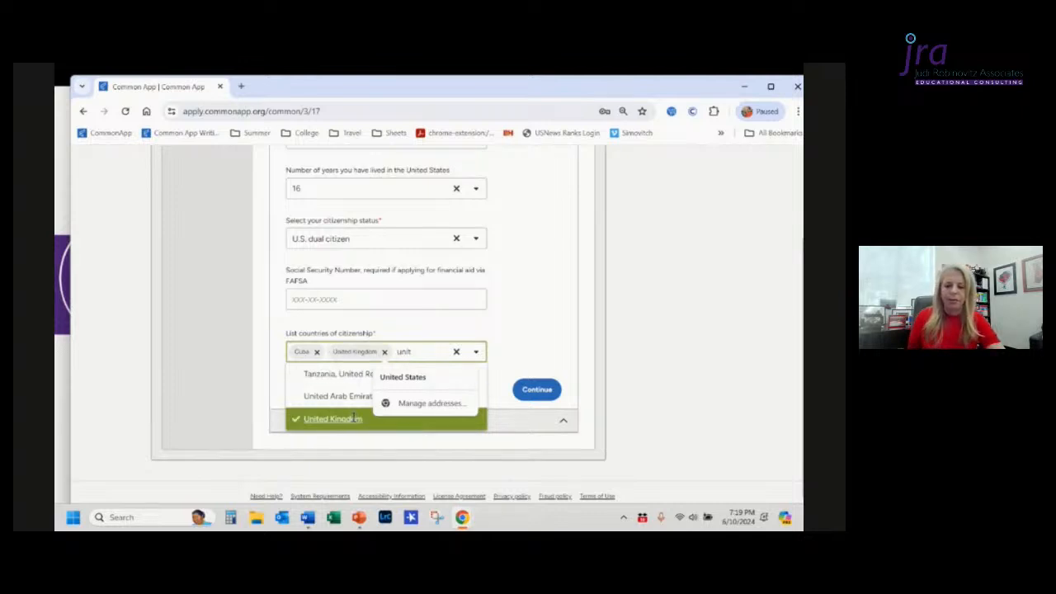
{"action": "key", "text": "BackSpace"}
{"action": "key", "text": "BackSpace"}
{"action": "key", "text": "BackSpace"}
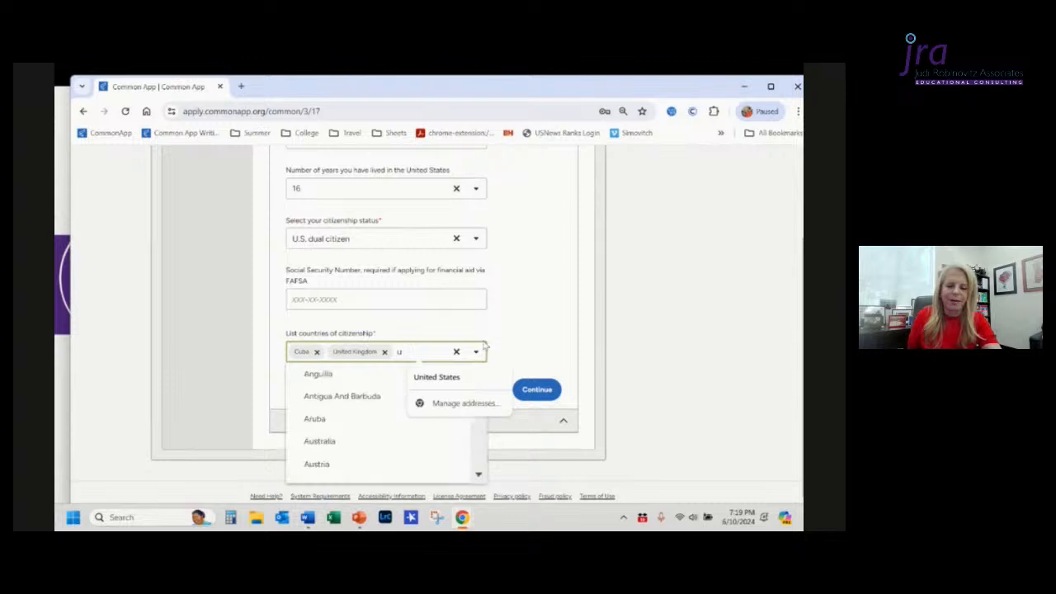
Step: Clear the country search and change the citizenship status to U.S. citizen or U.S. national
{"action": "key", "text": "BackSpace"}
{"action": "left_click", "coordinate": [542, 322]}
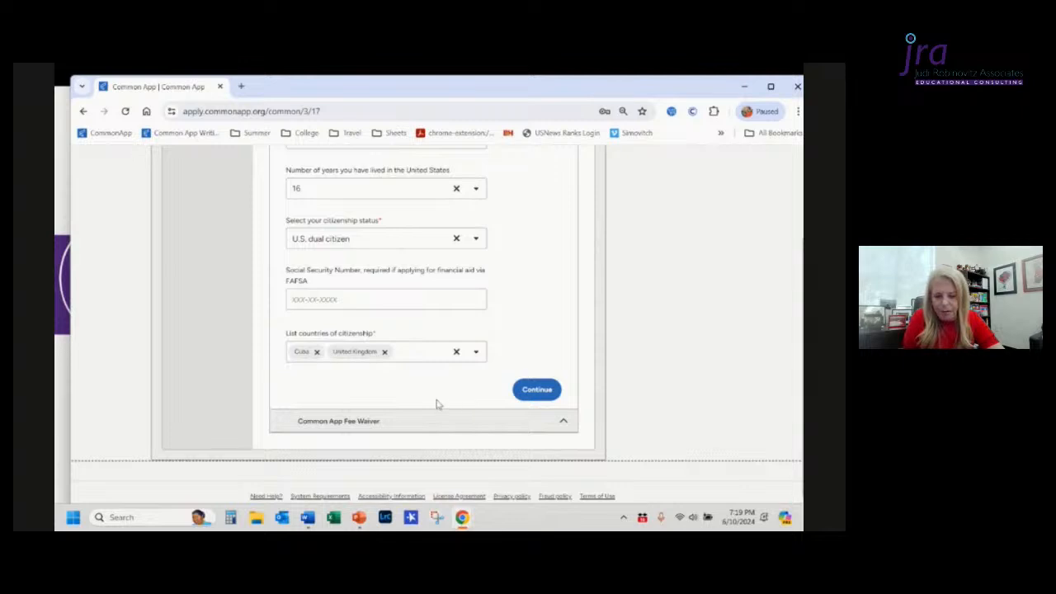
{"action": "left_click", "coordinate": [478, 238]}
{"action": "left_click", "coordinate": [423, 260]}
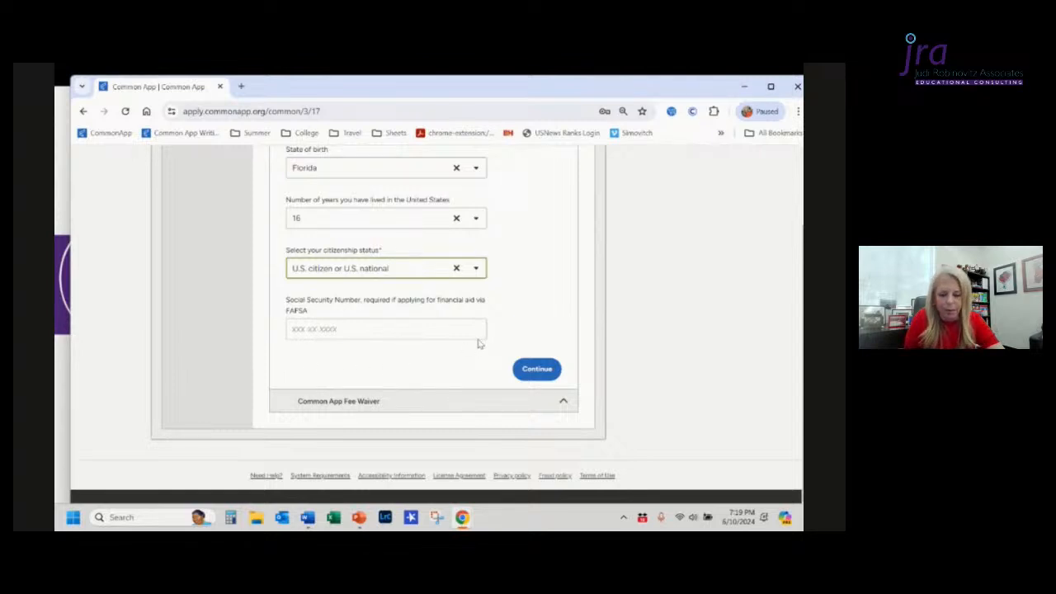
Step: Open the Common App Fee Waiver section and answer No to meeting the fee waiver eligibility criteria
{"action": "left_click", "coordinate": [408, 411]}
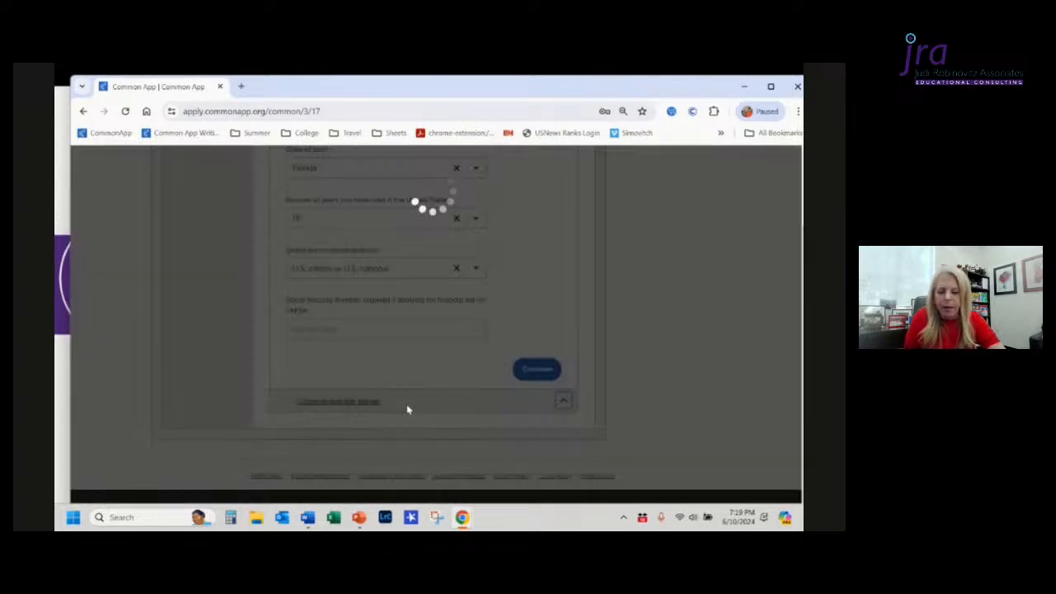
{"action": "scroll", "coordinate": [406, 410], "scroll_direction": "down", "scroll_amount": 3}
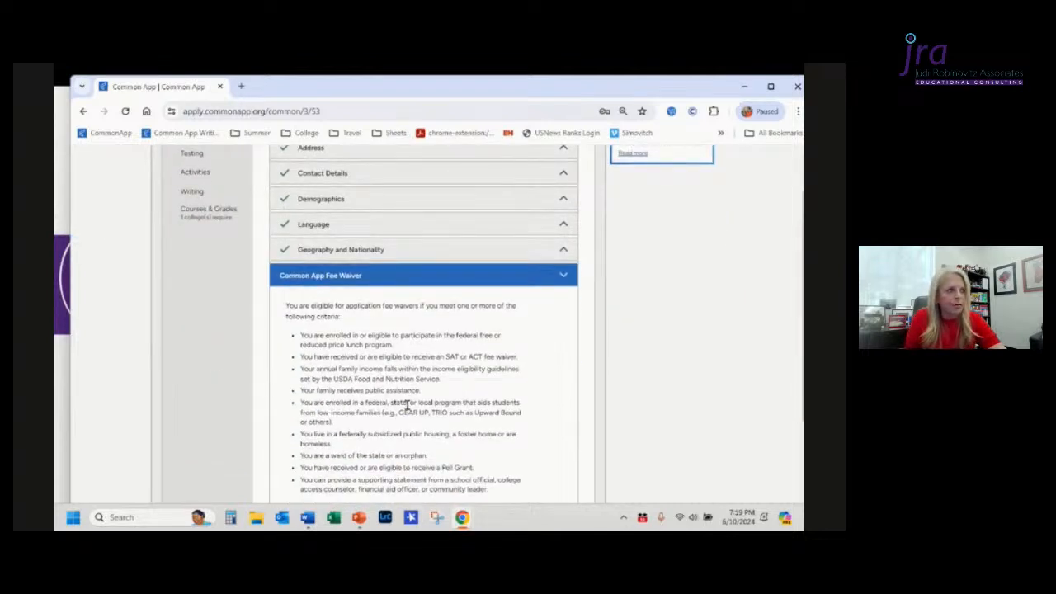
{"action": "scroll", "coordinate": [407, 405], "scroll_direction": "down", "scroll_amount": 1}
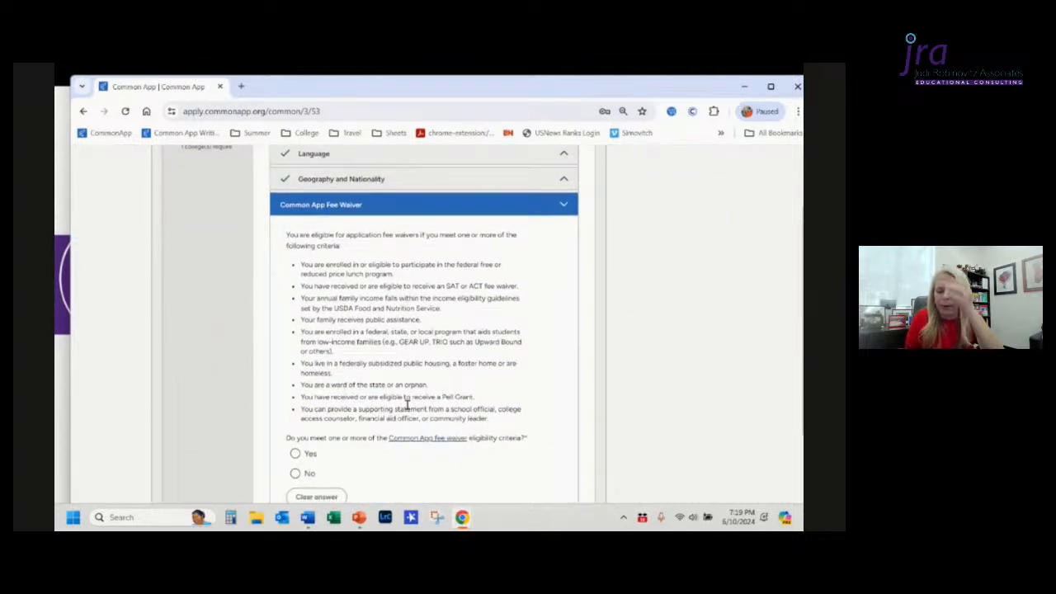
{"action": "scroll", "coordinate": [407, 404], "scroll_direction": "down", "scroll_amount": 1}
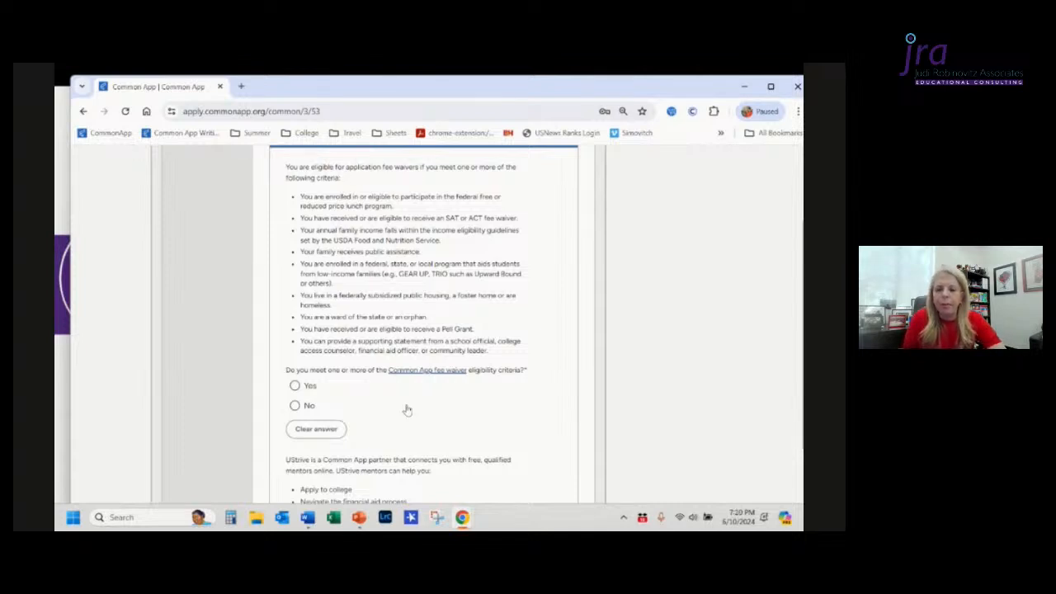
{"action": "scroll", "coordinate": [407, 410], "scroll_direction": "up", "scroll_amount": 1}
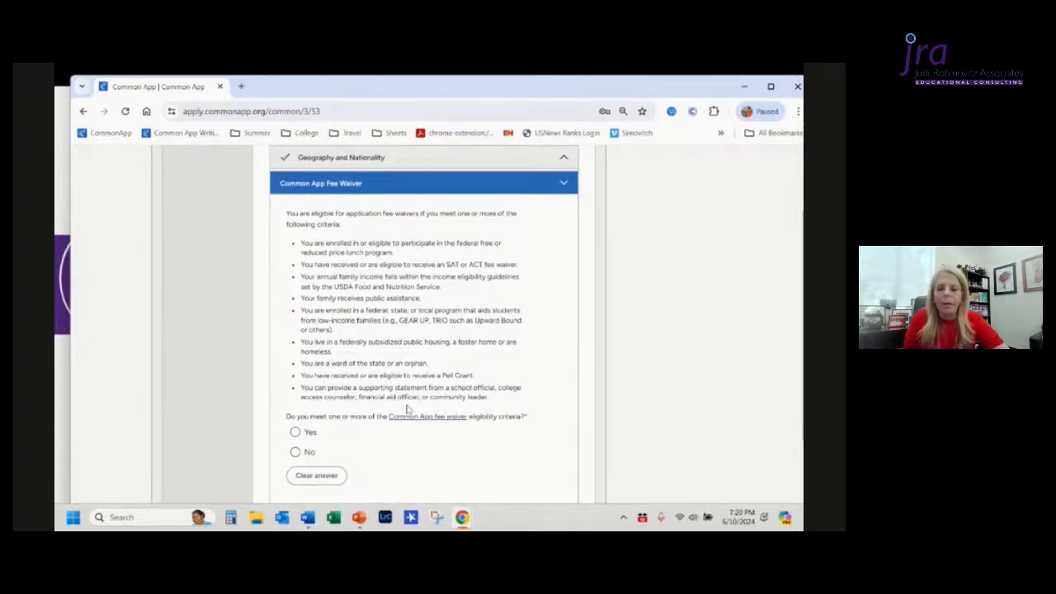
{"action": "scroll", "coordinate": [407, 411], "scroll_direction": "down", "scroll_amount": 1}
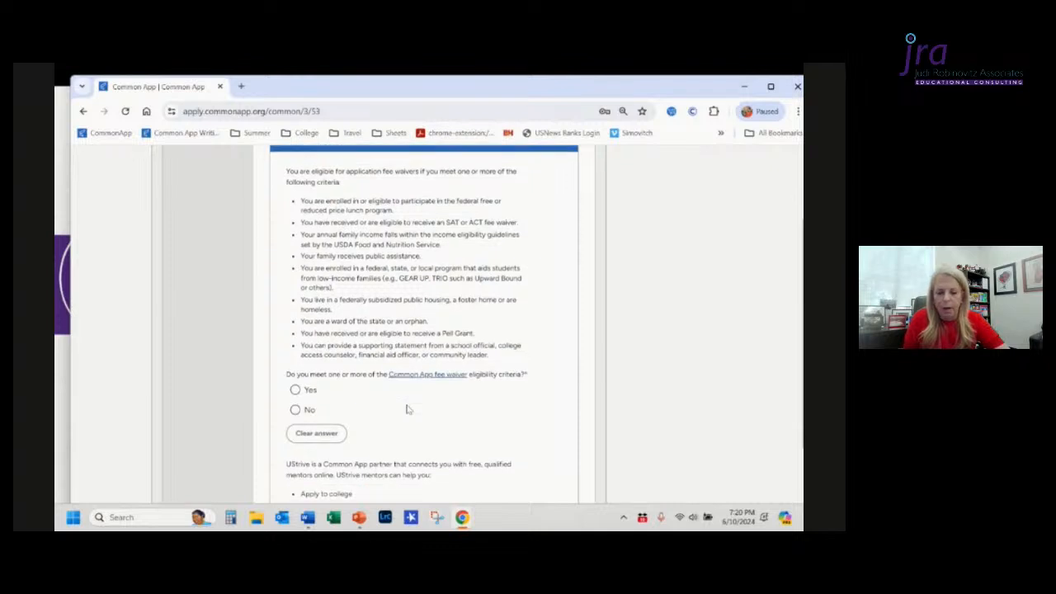
{"action": "scroll", "coordinate": [407, 410], "scroll_direction": "down", "scroll_amount": 1}
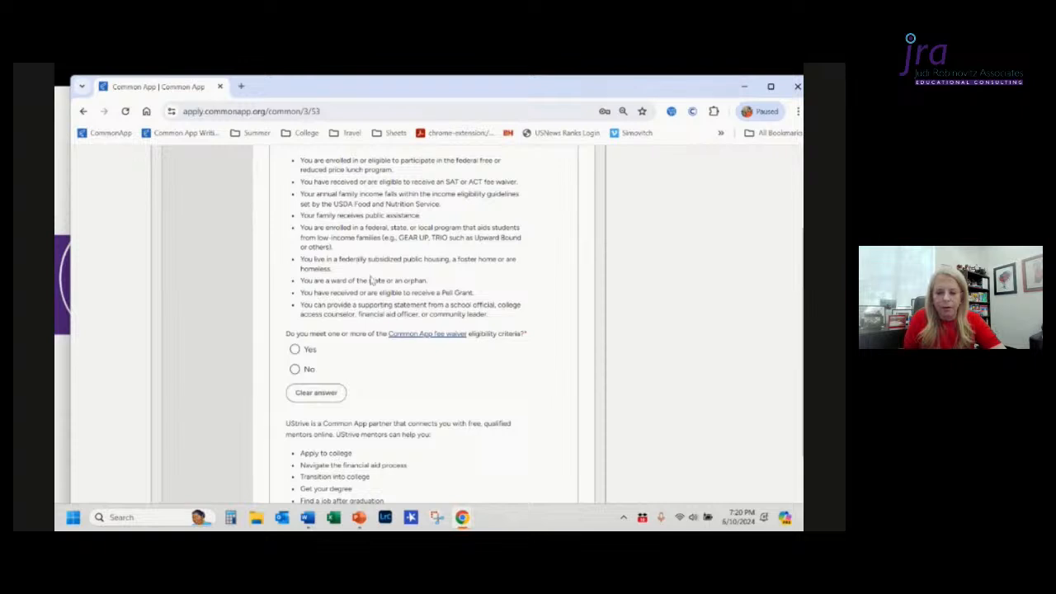
{"action": "scroll", "coordinate": [448, 283], "scroll_direction": "up", "scroll_amount": 1}
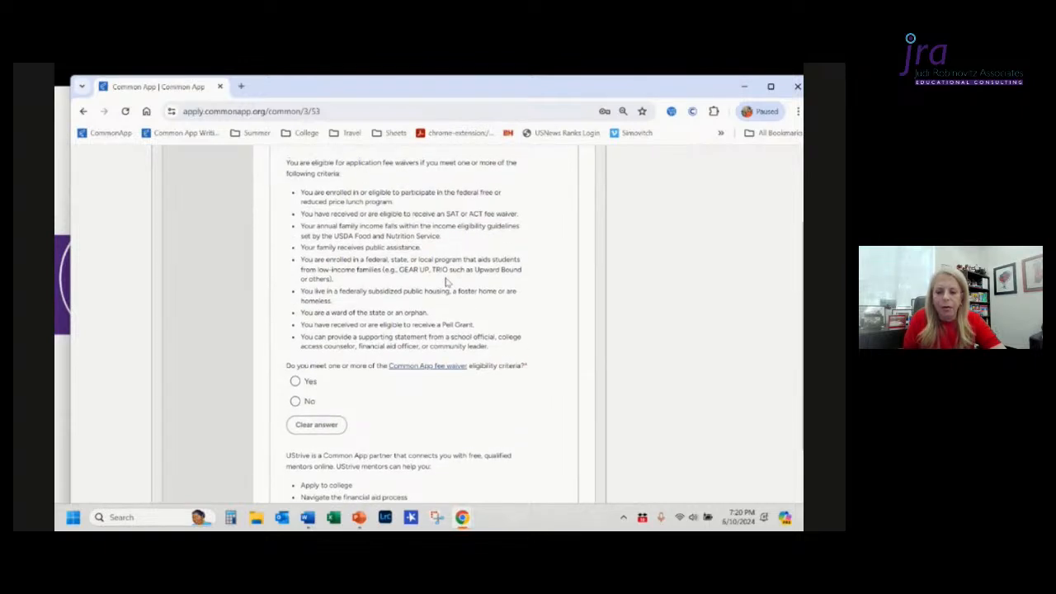
{"action": "scroll", "coordinate": [448, 283], "scroll_direction": "down", "scroll_amount": 2}
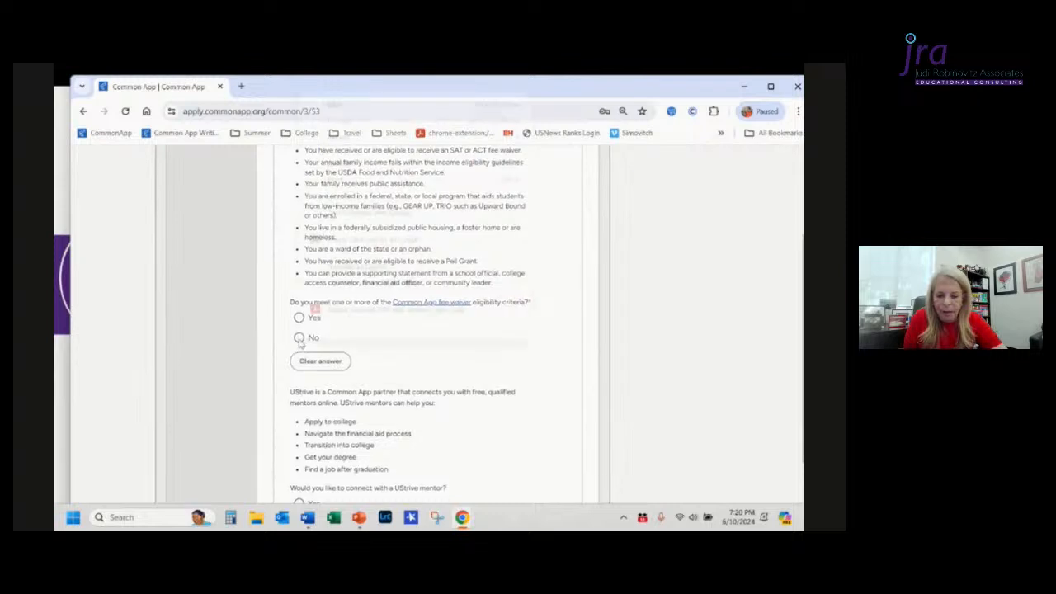
{"action": "right_click", "coordinate": [299, 340]}
{"action": "left_click", "coordinate": [298, 338]}
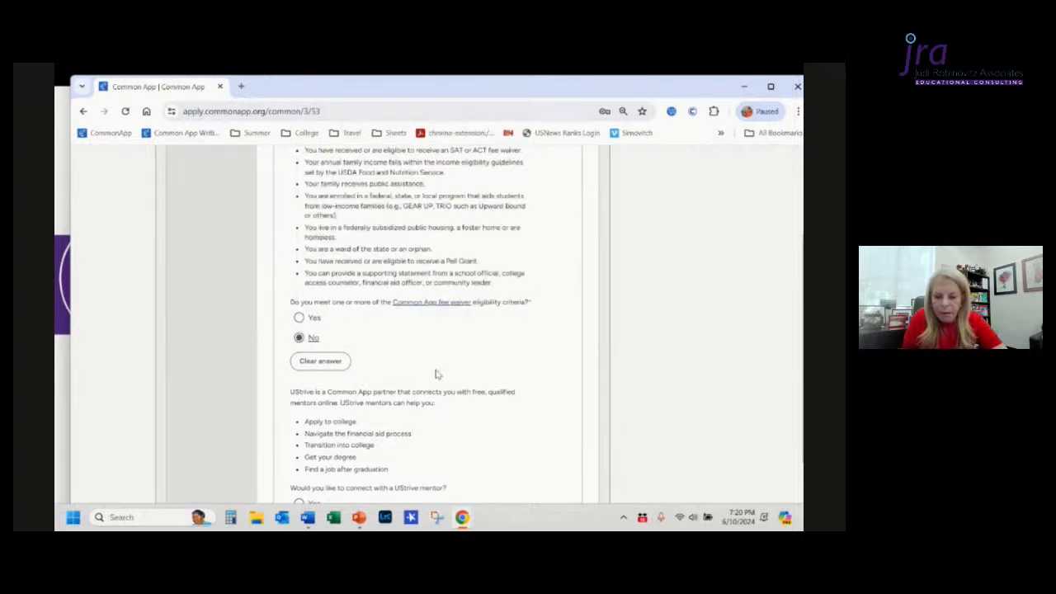
Step: Answer No to connecting with a UStrive mentor and continue to the next section
{"action": "scroll", "coordinate": [436, 373], "scroll_direction": "down", "scroll_amount": 2}
{"action": "scroll", "coordinate": [437, 373], "scroll_direction": "down", "scroll_amount": 1}
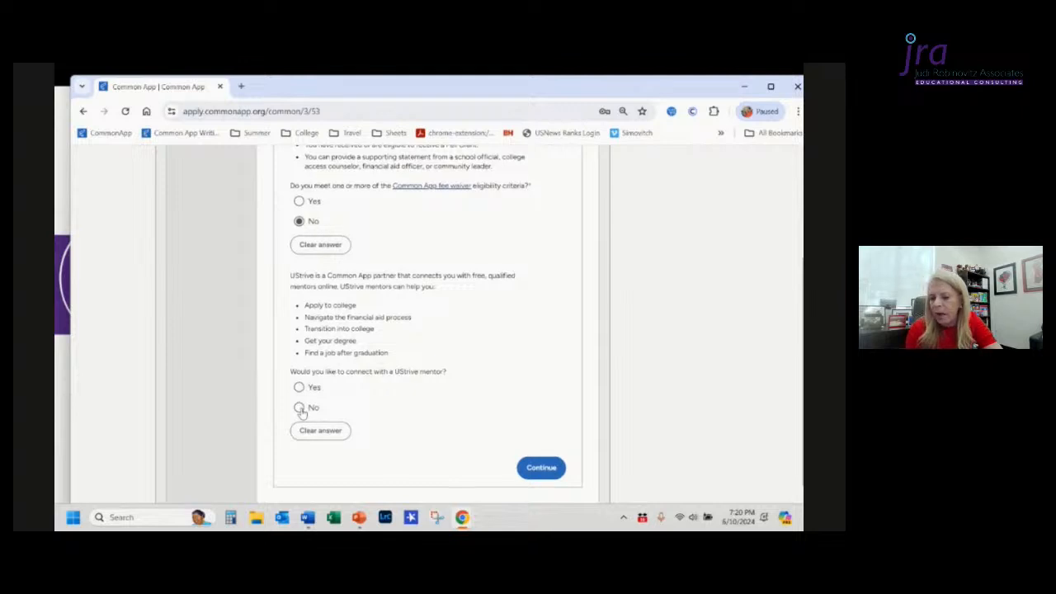
{"action": "left_click", "coordinate": [299, 409]}
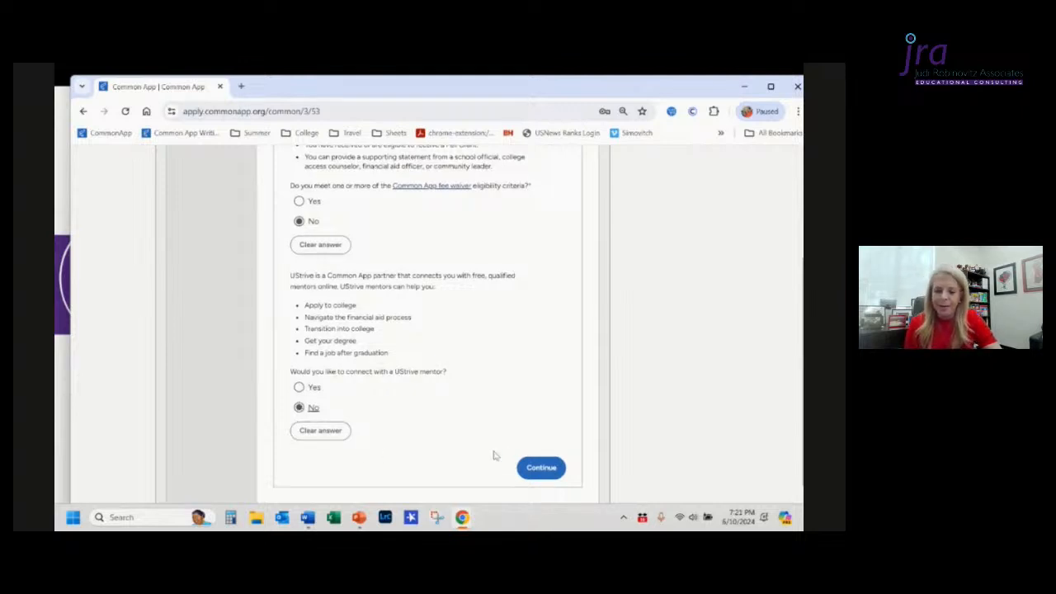
{"action": "left_click", "coordinate": [540, 467]}
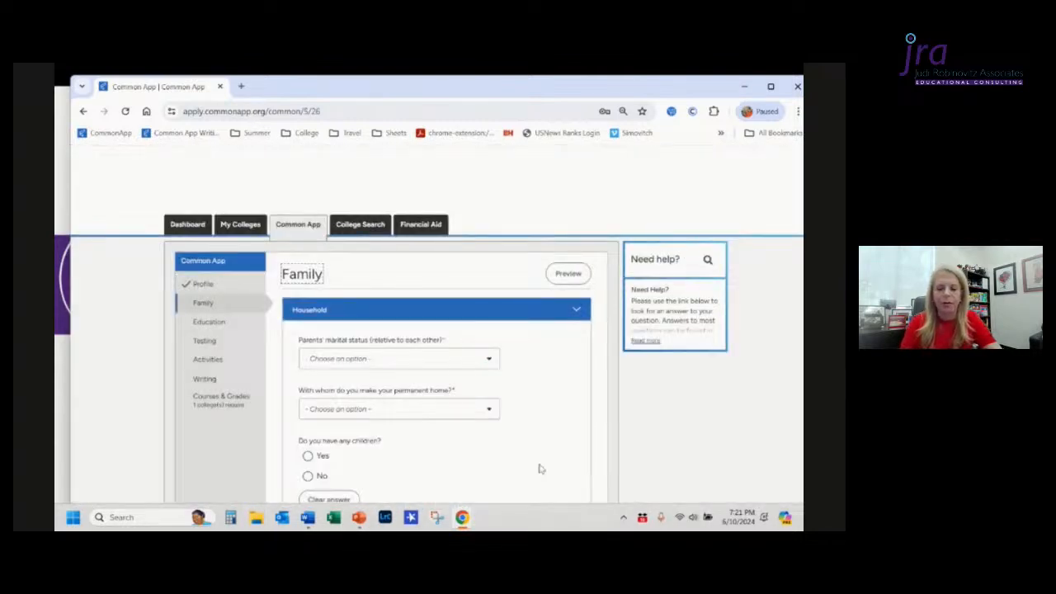
Step: Return to the Profile section, preview its summary of entered details, and close the preview
{"action": "left_click", "coordinate": [212, 285]}
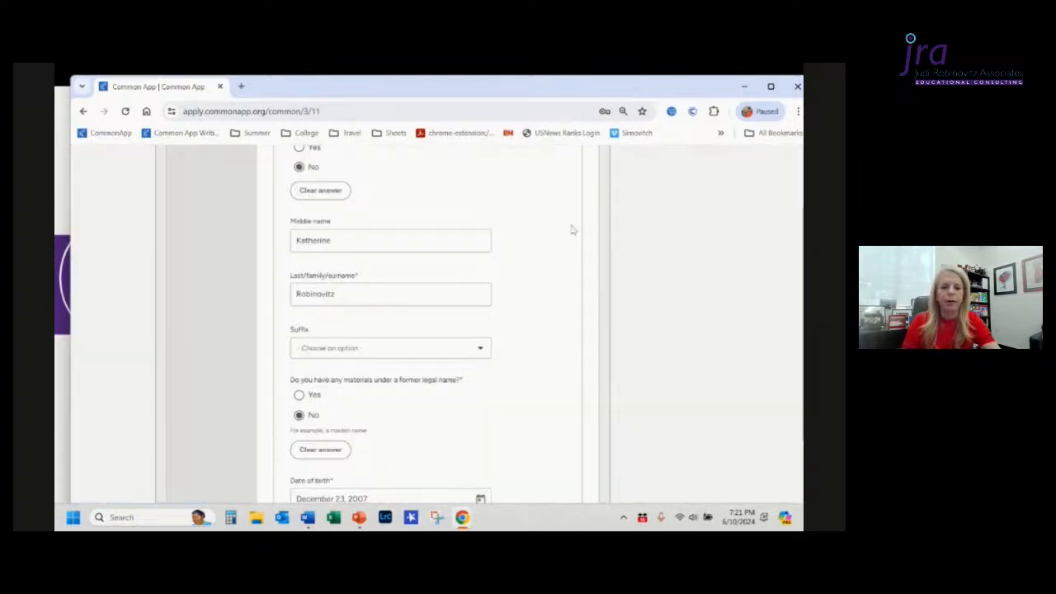
{"action": "left_click", "coordinate": [559, 188]}
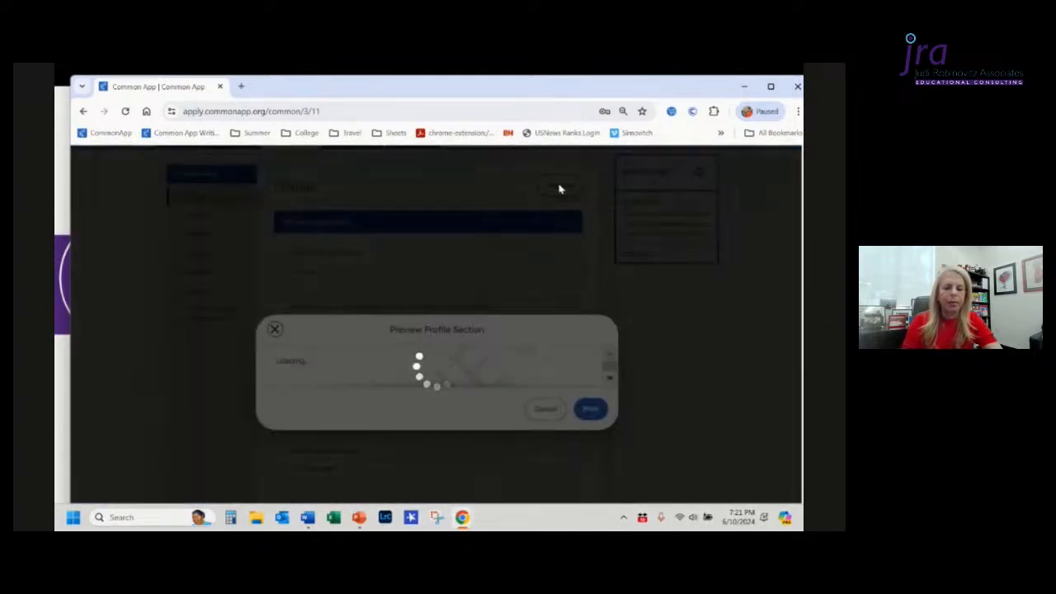
{"action": "scroll", "coordinate": [460, 425], "scroll_direction": "down", "scroll_amount": 4}
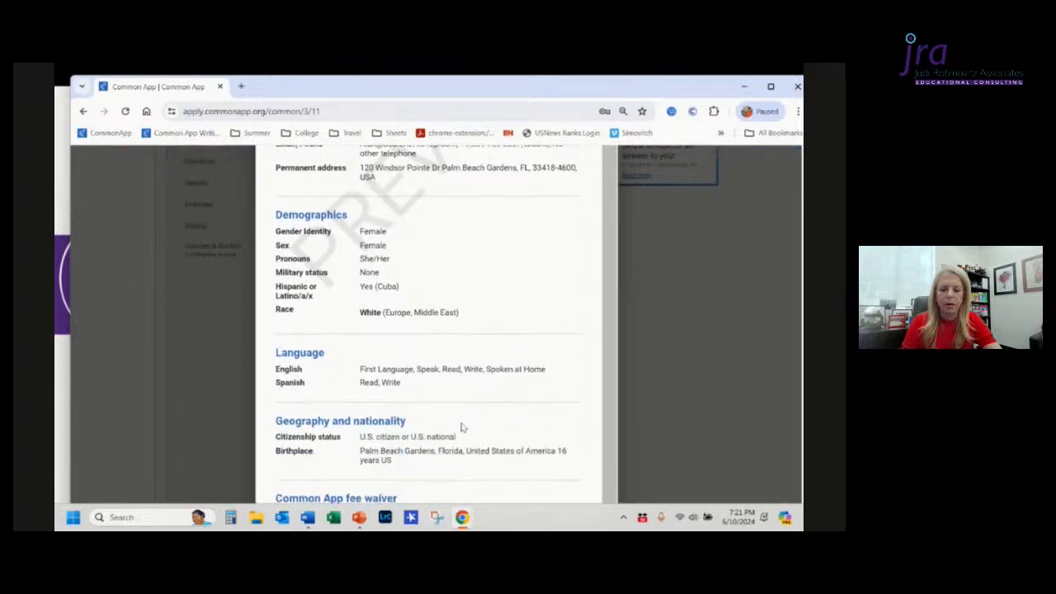
{"action": "scroll", "coordinate": [462, 427], "scroll_direction": "down", "scroll_amount": 3}
{"action": "scroll", "coordinate": [462, 427], "scroll_direction": "up", "scroll_amount": 7}
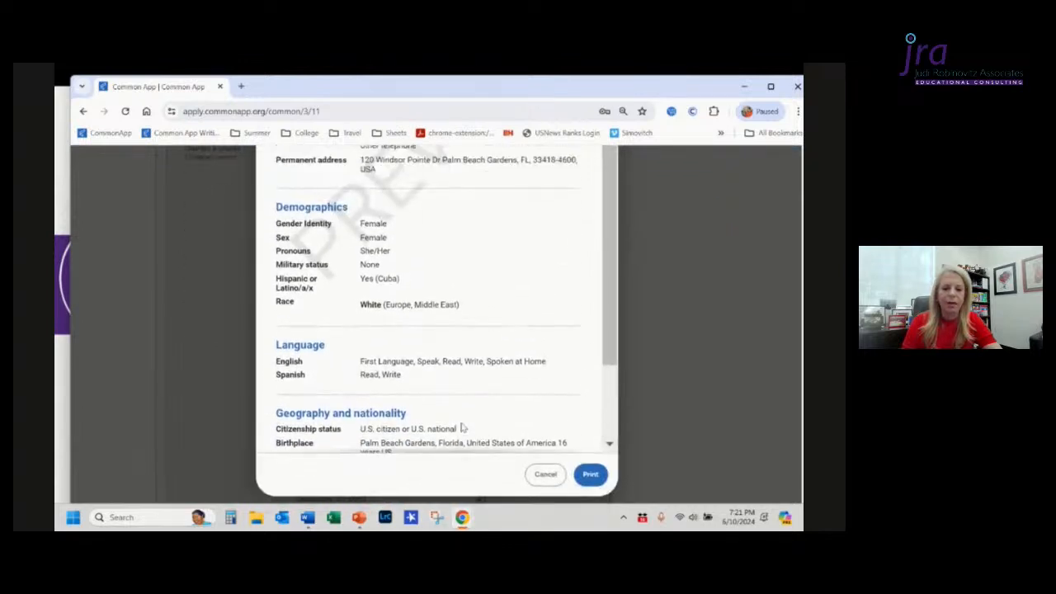
{"action": "scroll", "coordinate": [463, 428], "scroll_direction": "up", "scroll_amount": 2}
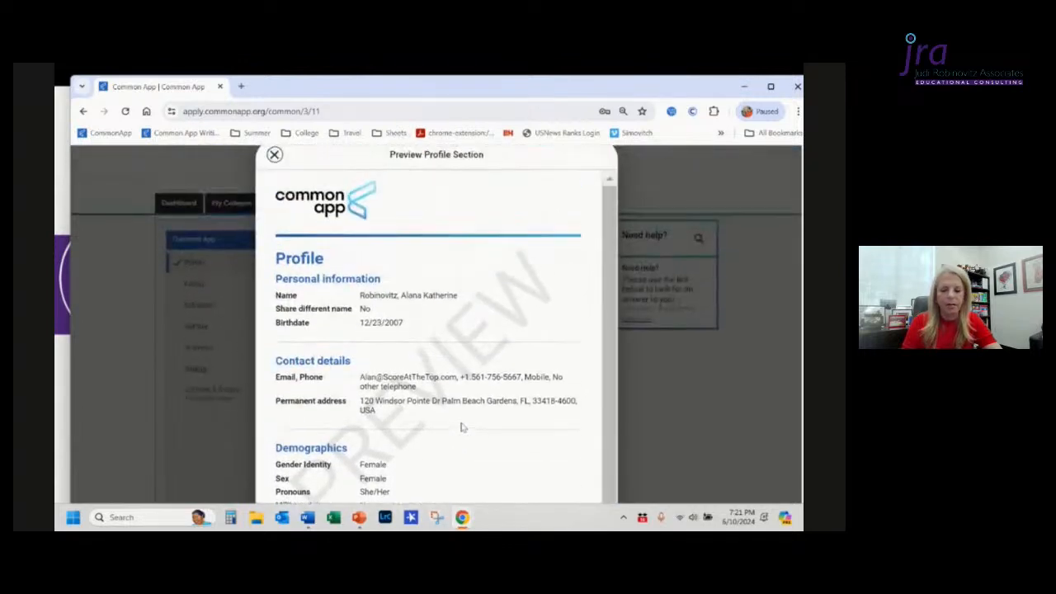
{"action": "scroll", "coordinate": [463, 428], "scroll_direction": "down", "scroll_amount": 2}
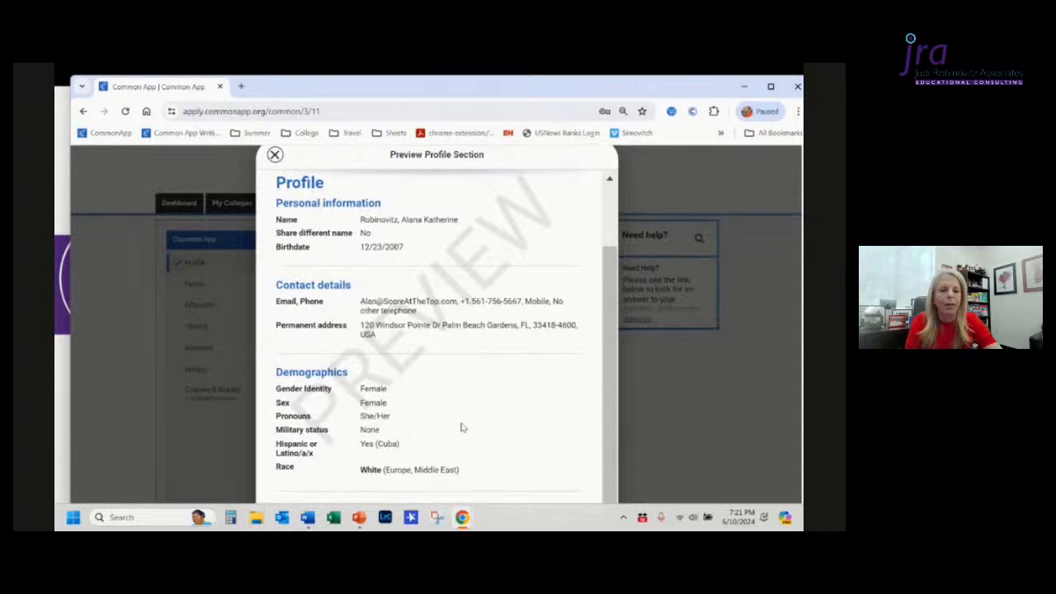
{"action": "scroll", "coordinate": [460, 427], "scroll_direction": "up", "scroll_amount": 1}
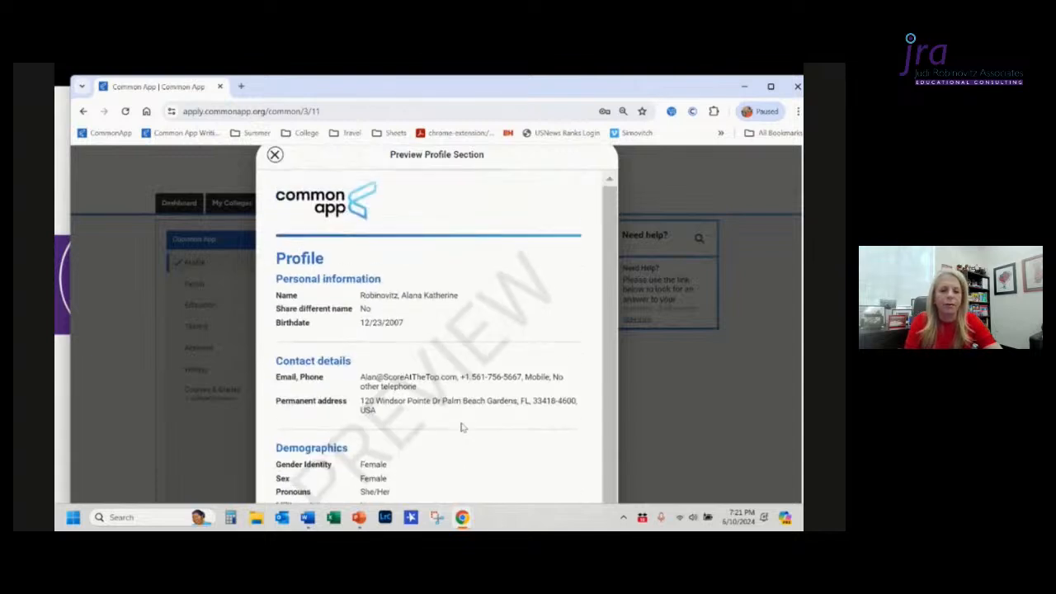
{"action": "left_click", "coordinate": [275, 155]}
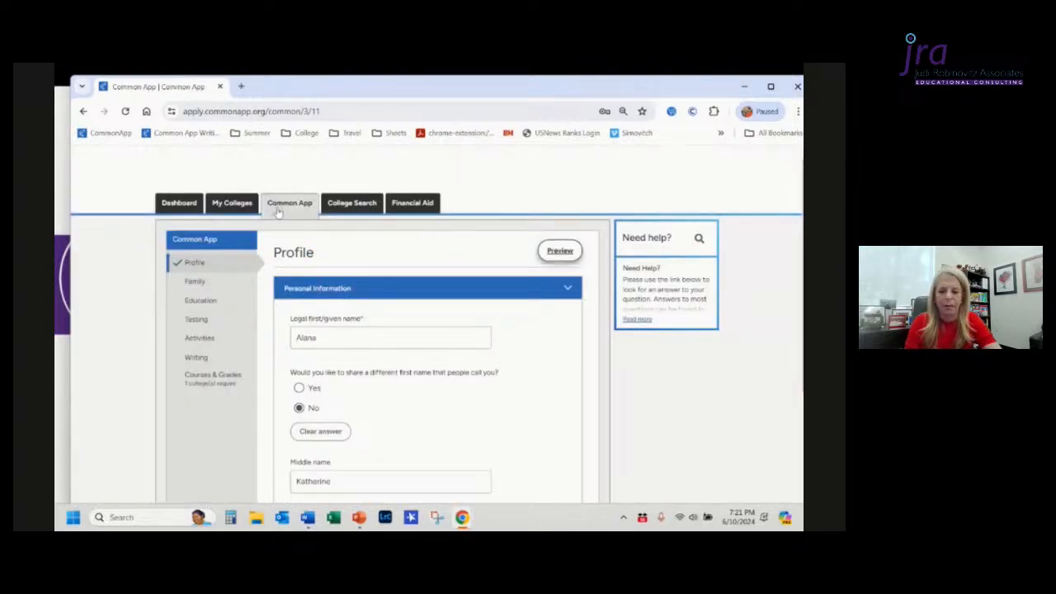
Step: Open the Family section, then switch to the PowerPoint slide show and advance to the Profile Page takeaways slide
{"action": "left_click", "coordinate": [193, 285]}
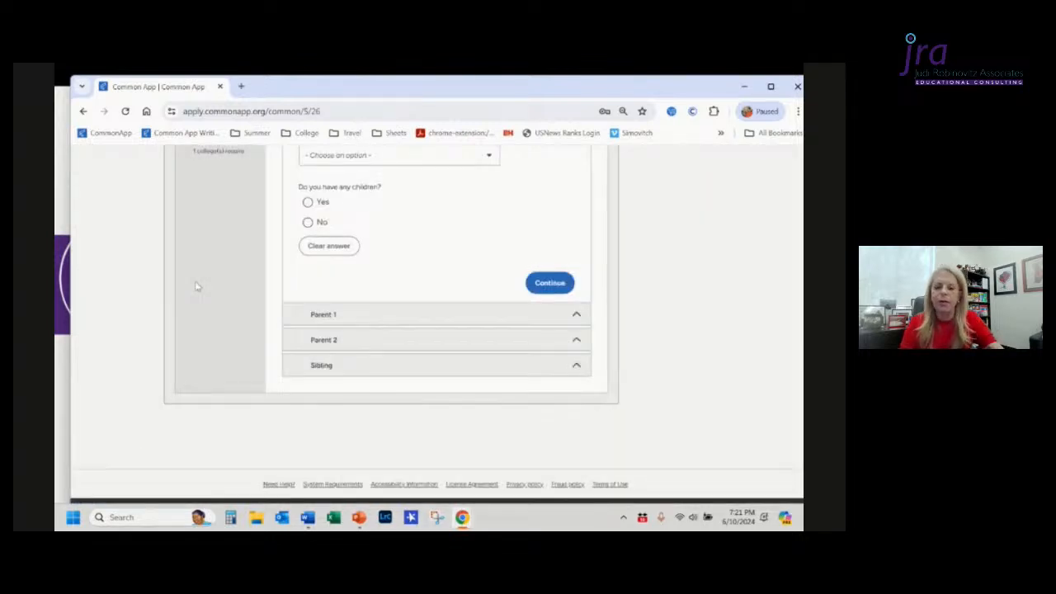
{"action": "scroll", "coordinate": [197, 286], "scroll_direction": "up", "scroll_amount": 3}
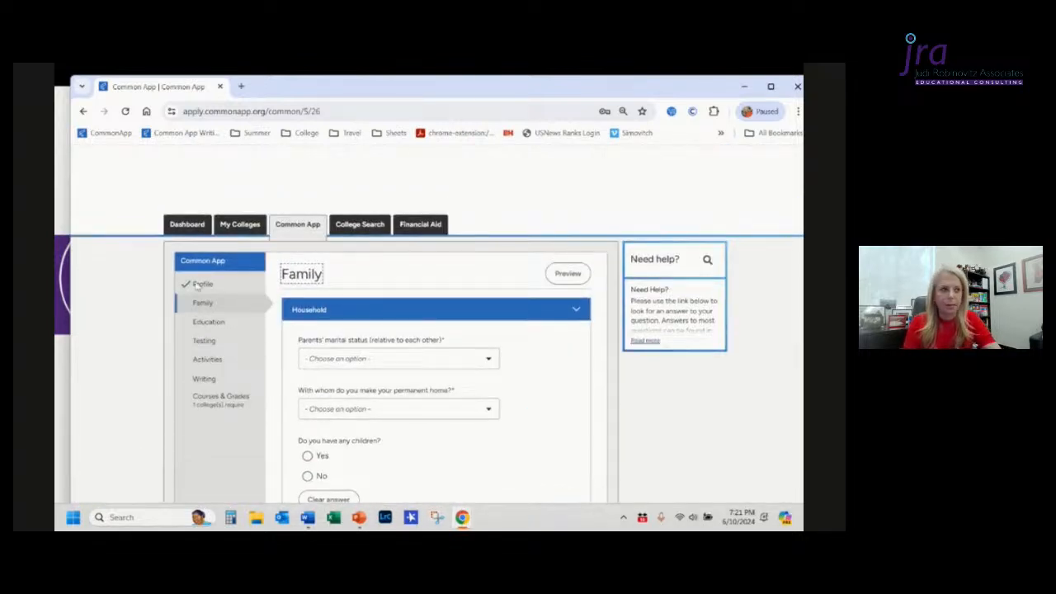
{"action": "key", "text": "alt+Tab"}
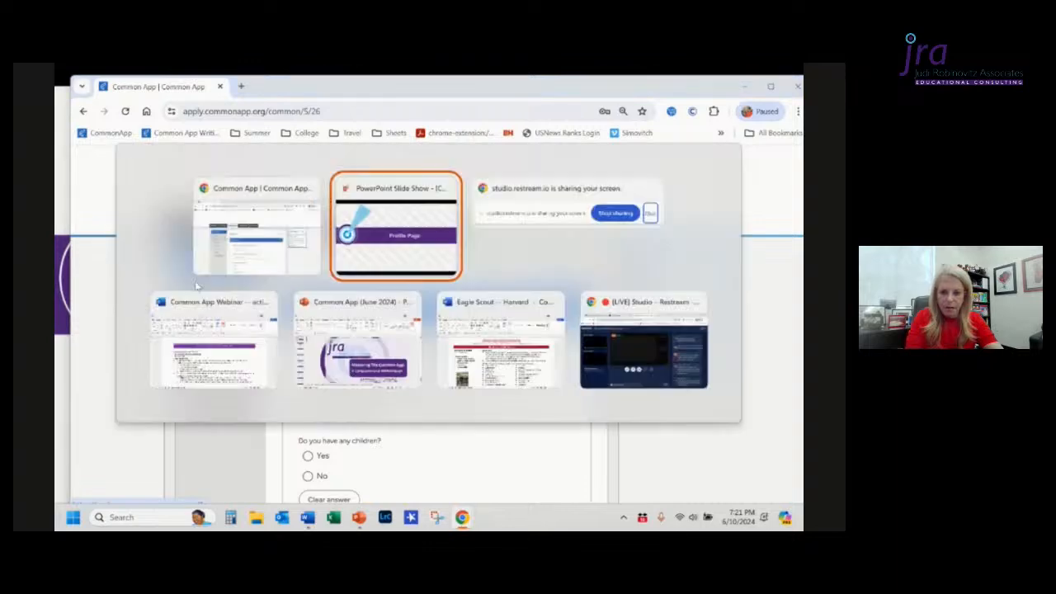
{"action": "key", "text": "Right"}
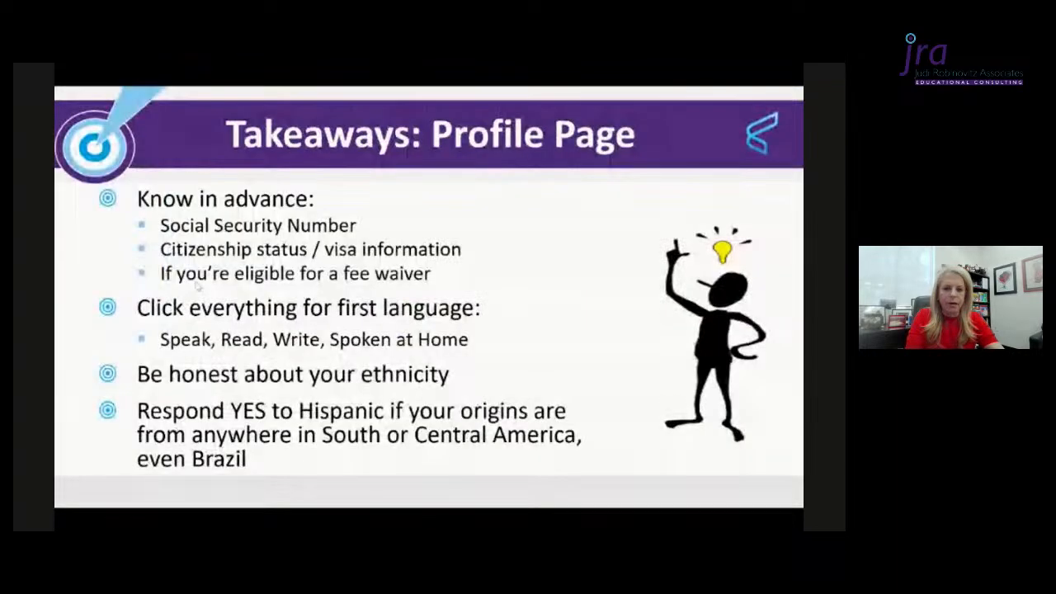
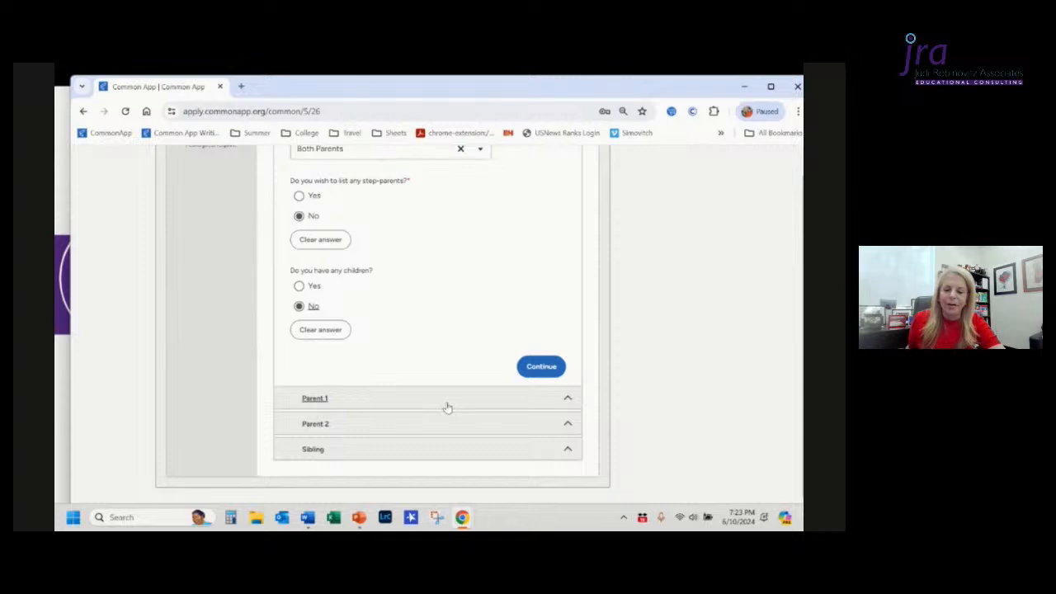
Step: Continue past the Household section and set Parent 1's type to Mother
{"action": "left_click", "coordinate": [542, 365]}
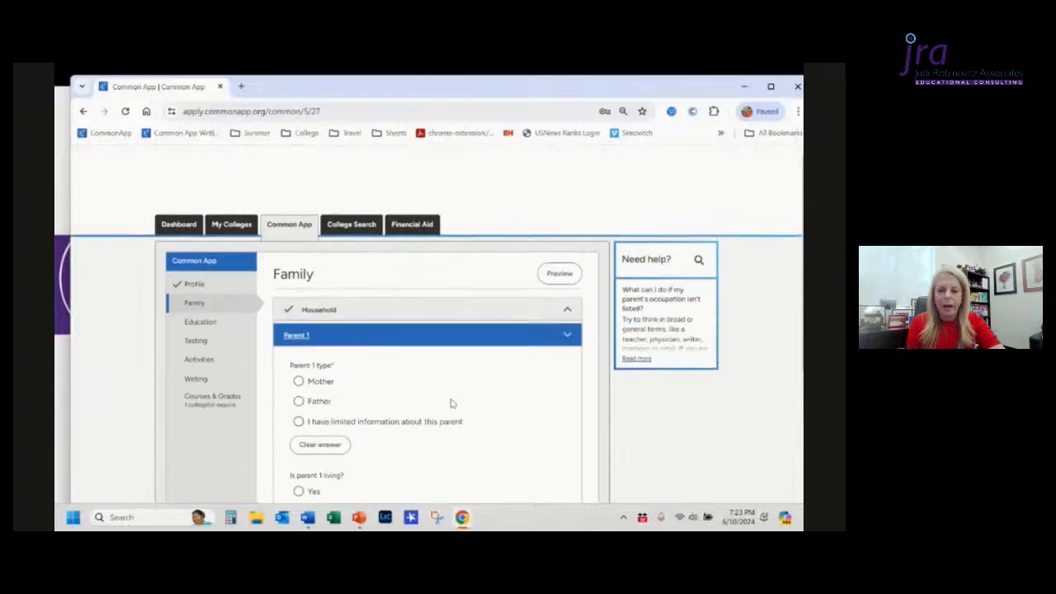
{"action": "left_click", "coordinate": [299, 381]}
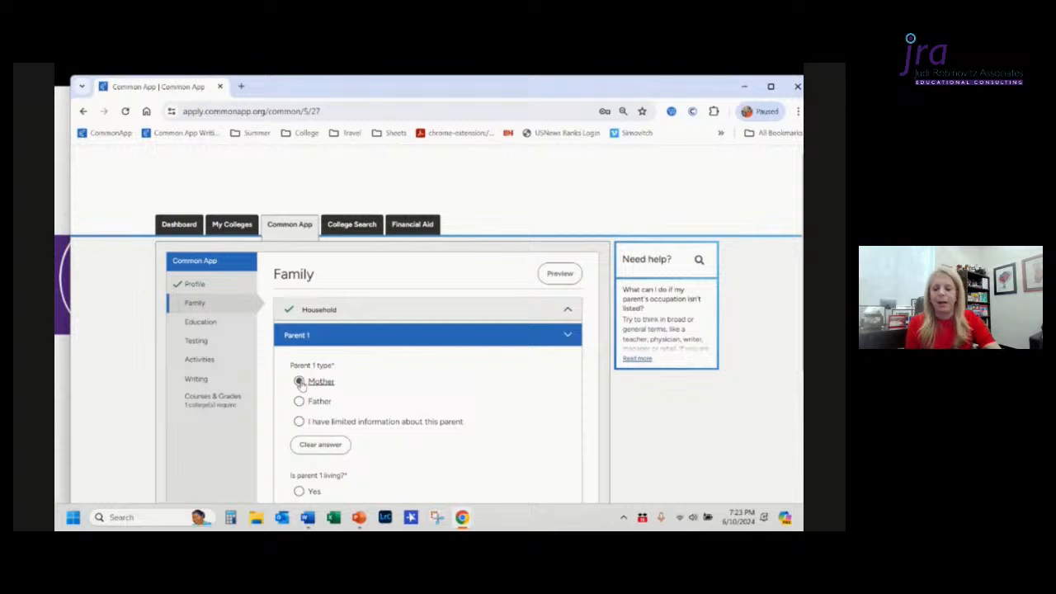
{"action": "scroll", "coordinate": [301, 382], "scroll_direction": "down", "scroll_amount": 2}
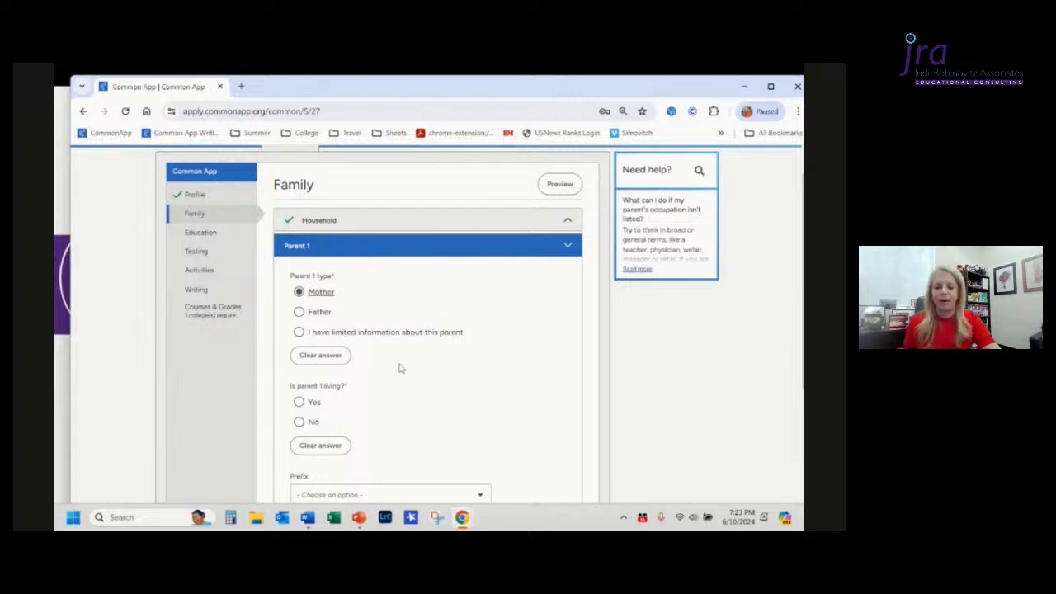
{"action": "scroll", "coordinate": [399, 367], "scroll_direction": "down", "scroll_amount": 1}
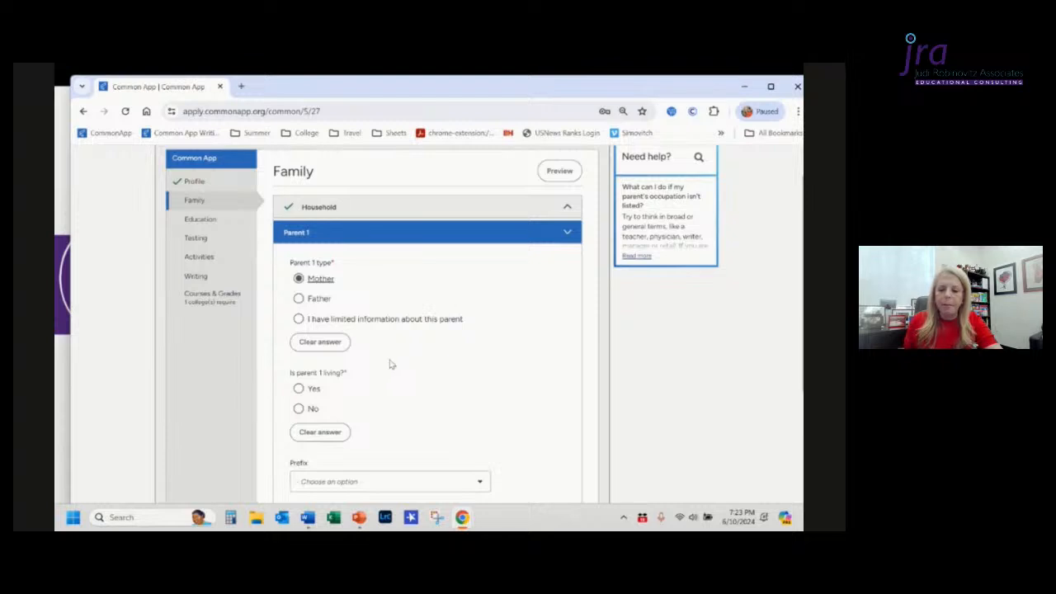
{"action": "scroll", "coordinate": [394, 366], "scroll_direction": "down", "scroll_amount": 2}
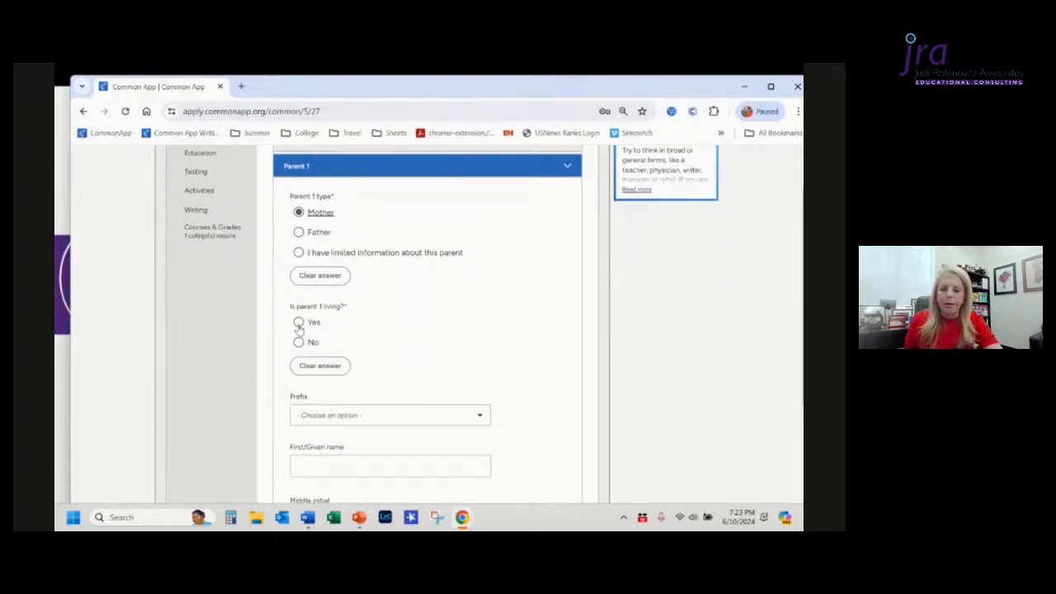
Step: Answer Yes to whether Parent 1 is living and choose Dr. as the prefix
{"action": "left_click", "coordinate": [299, 323]}
{"action": "scroll", "coordinate": [392, 396], "scroll_direction": "down", "scroll_amount": 2}
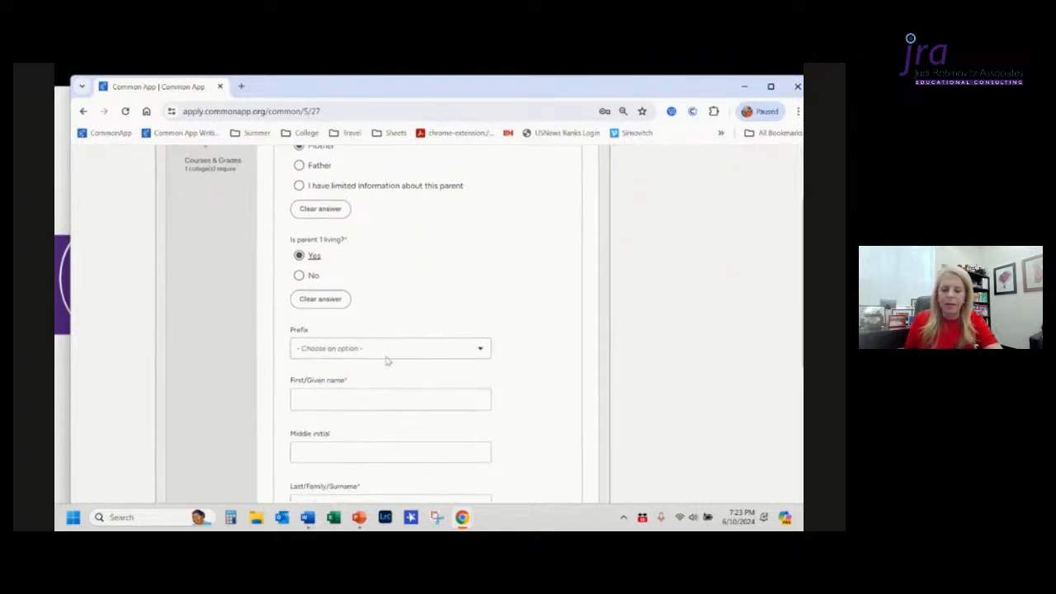
{"action": "left_click", "coordinate": [387, 351]}
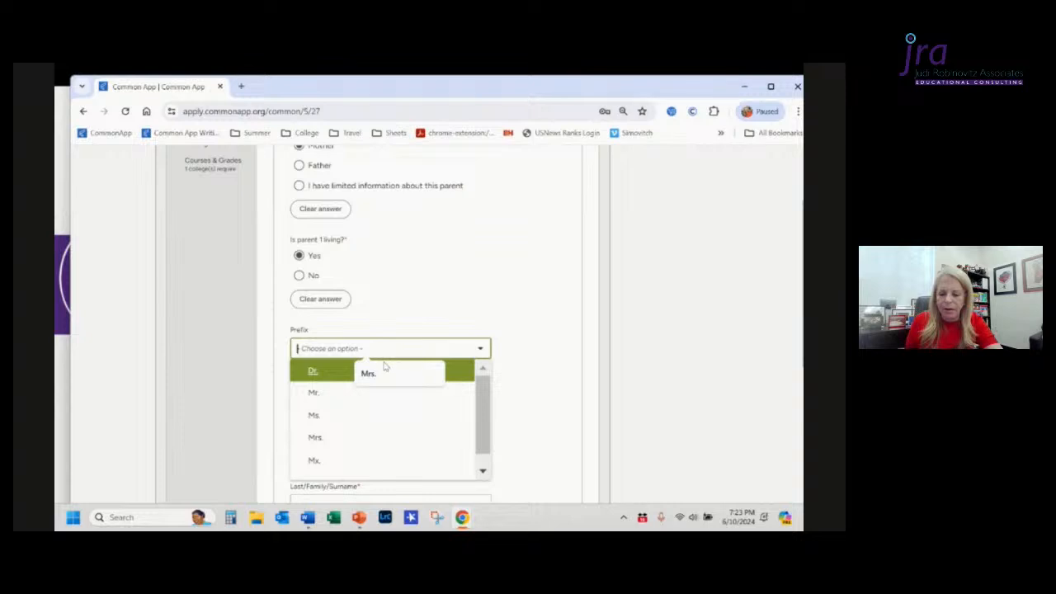
{"action": "left_click", "coordinate": [347, 372]}
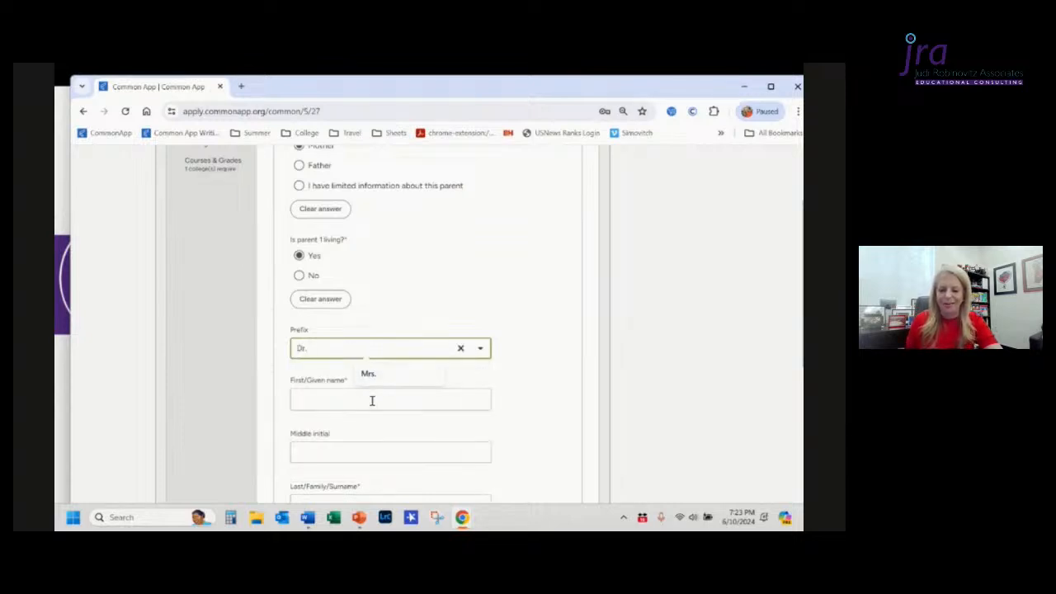
Step: Enter Parent 1's first/given name
{"action": "left_click", "coordinate": [371, 400]}
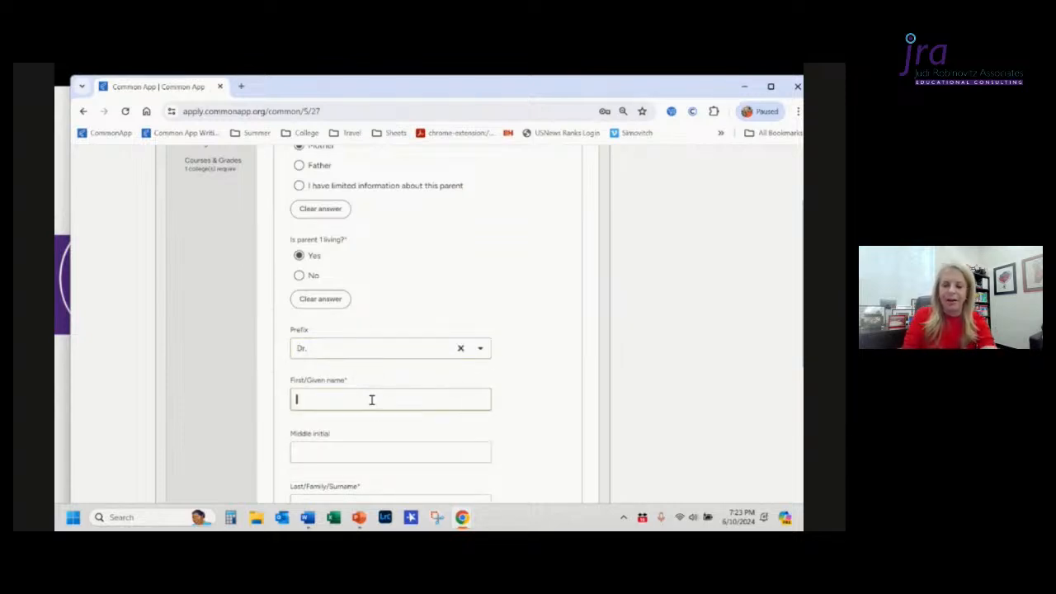
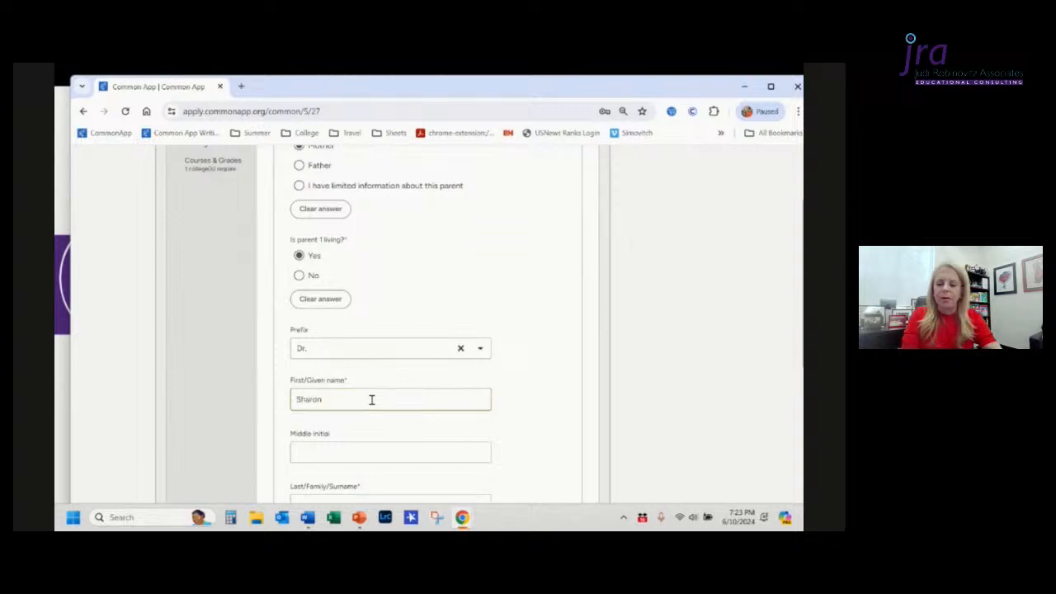
{"action": "scroll", "coordinate": [372, 399], "scroll_direction": "down", "scroll_amount": 1}
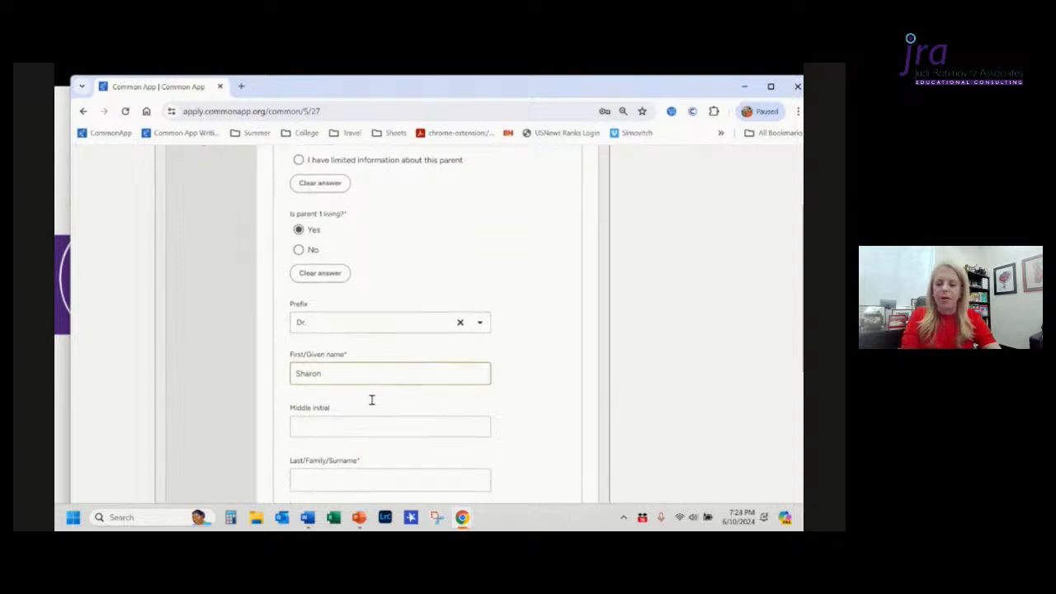
{"action": "scroll", "coordinate": [372, 405], "scroll_direction": "down", "scroll_amount": 1}
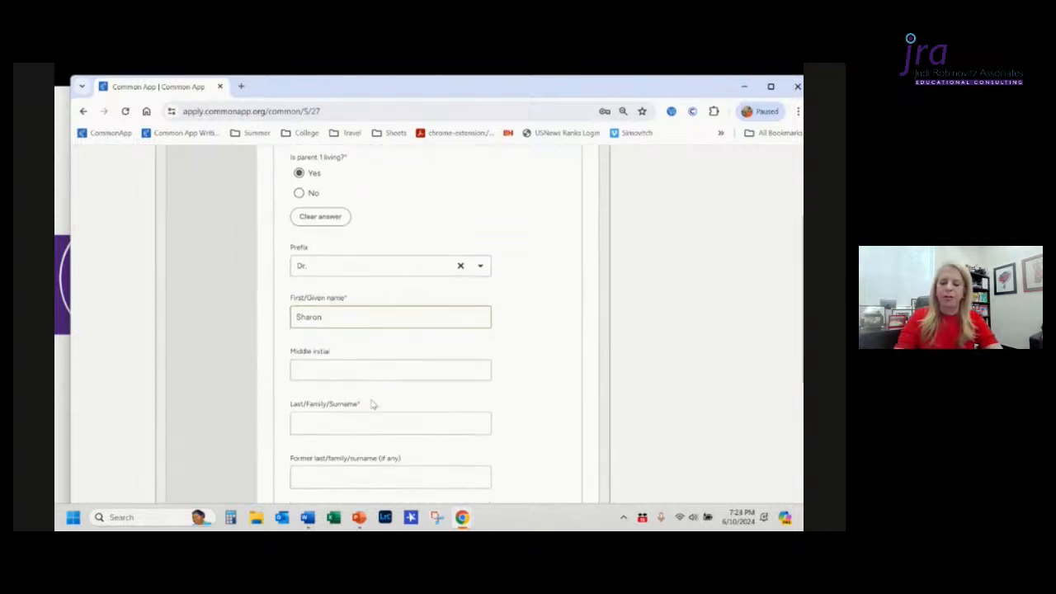
Step: Enter Parent 1's last/family surname
{"action": "left_click", "coordinate": [371, 399]}
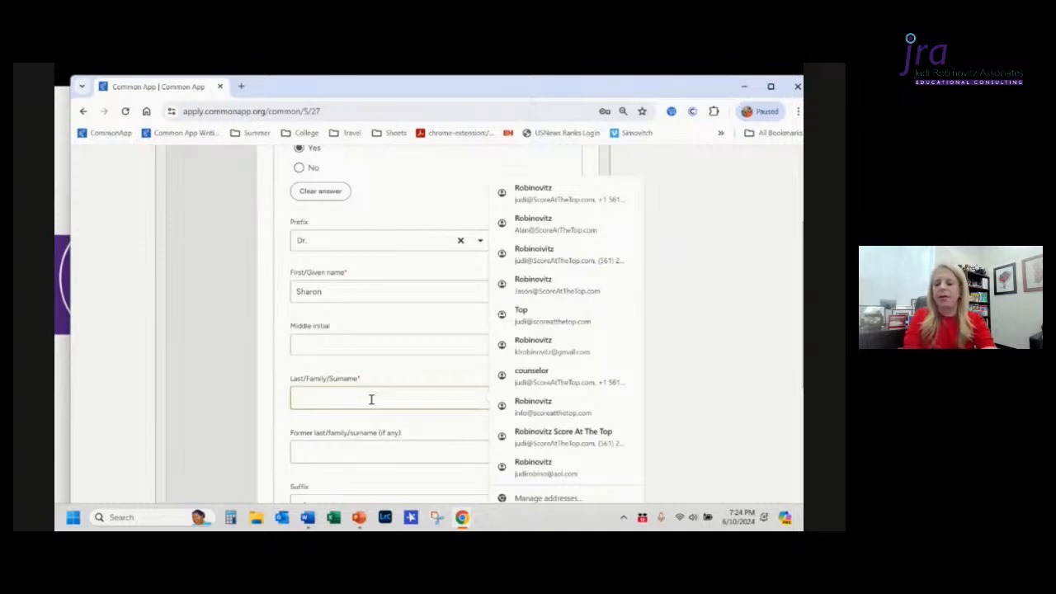
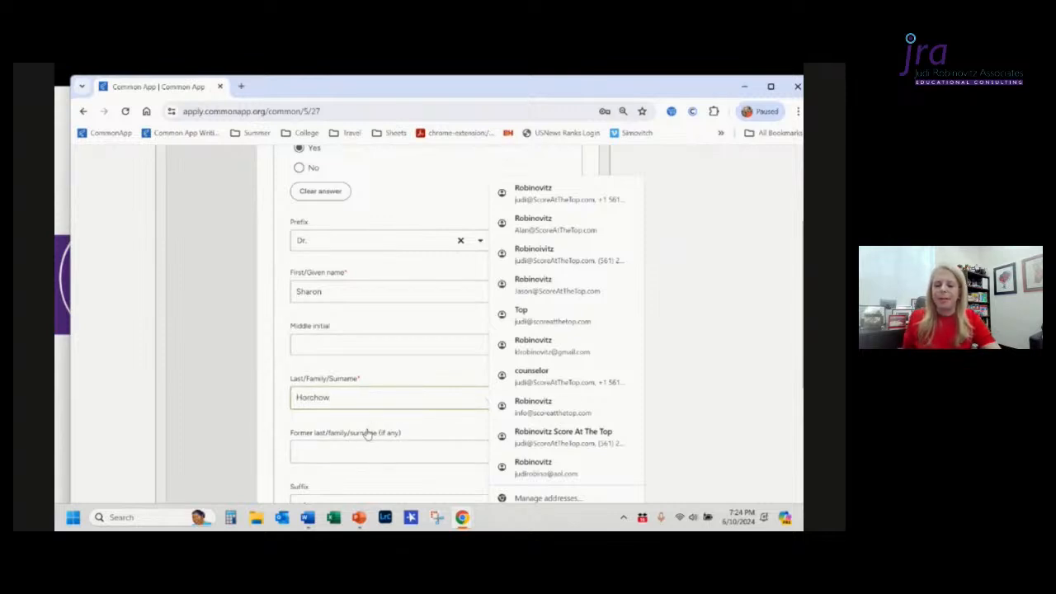
{"action": "left_click", "coordinate": [365, 422]}
{"action": "scroll", "coordinate": [366, 422], "scroll_direction": "down", "scroll_amount": 1}
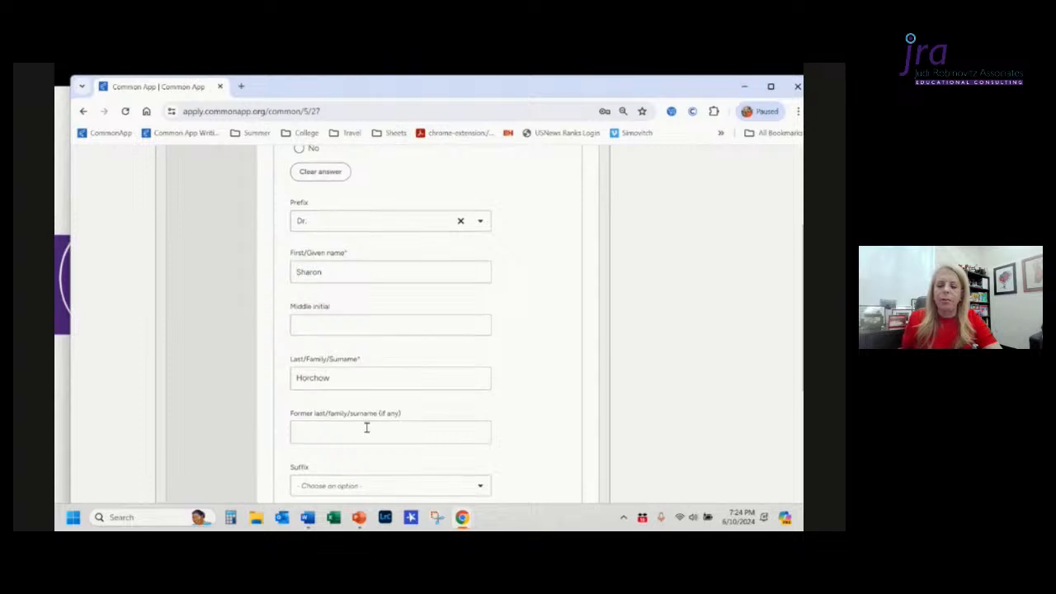
Step: Enter Parent 1's former last/family surname
{"action": "left_click", "coordinate": [366, 428]}
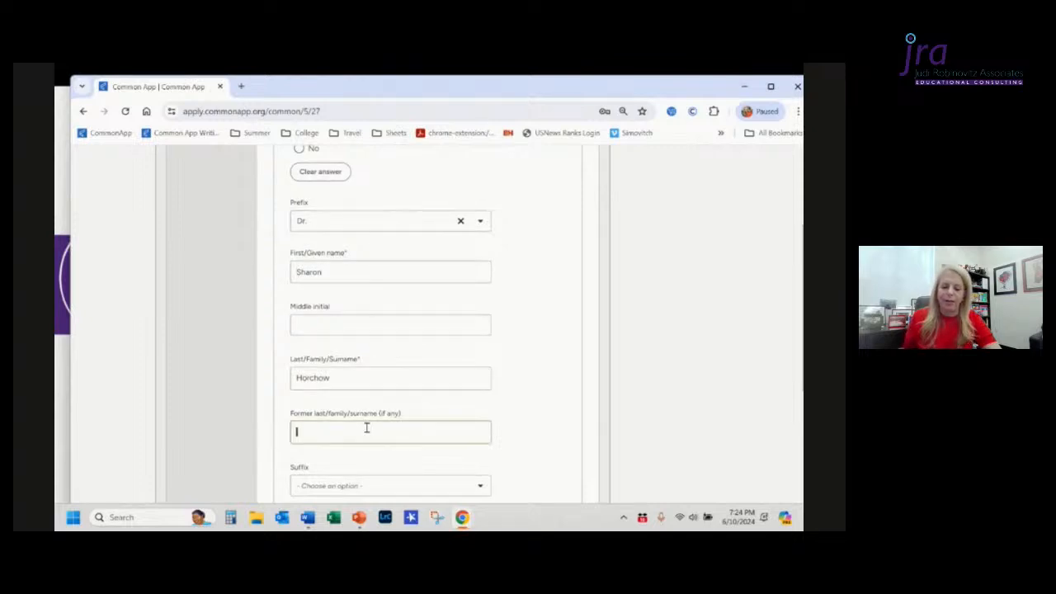
{"action": "right_click", "coordinate": [368, 431]}
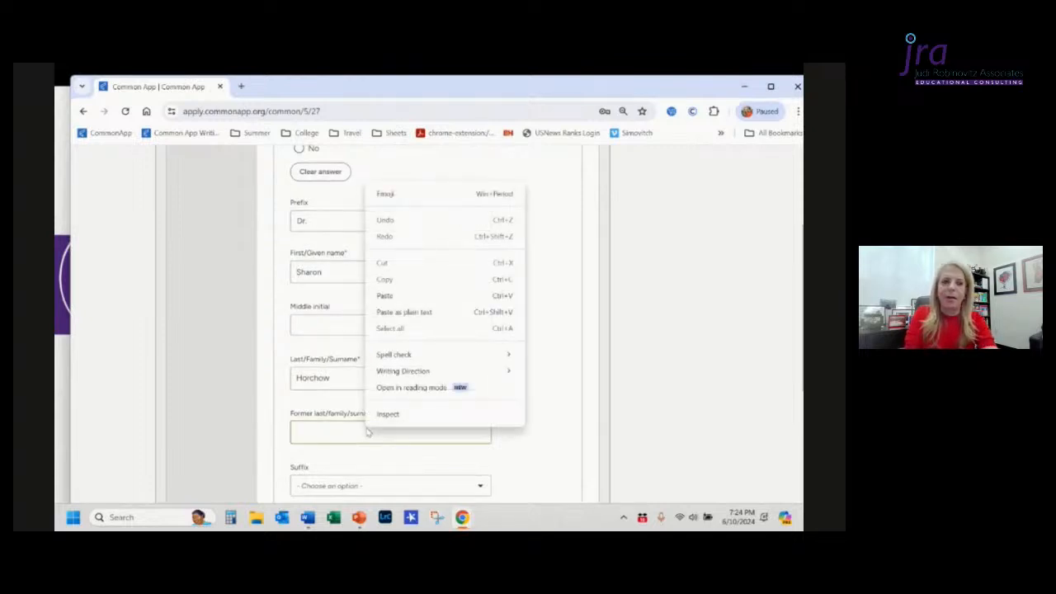
{"action": "key", "text": "s"}
{"action": "key", "text": "Escape"}
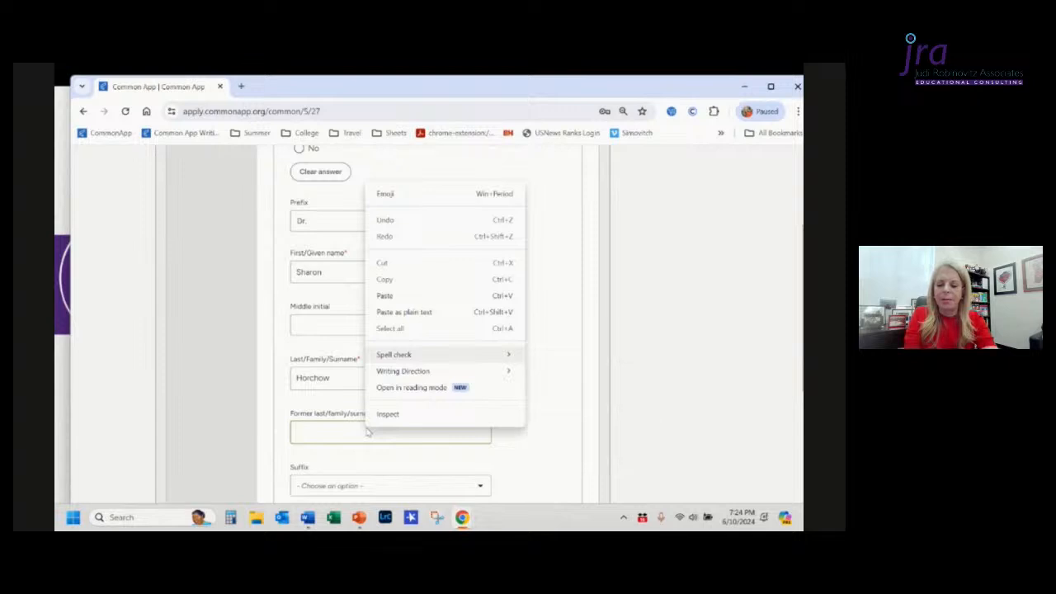
{"action": "key", "text": "Escape"}
{"action": "type", "text": "S"}
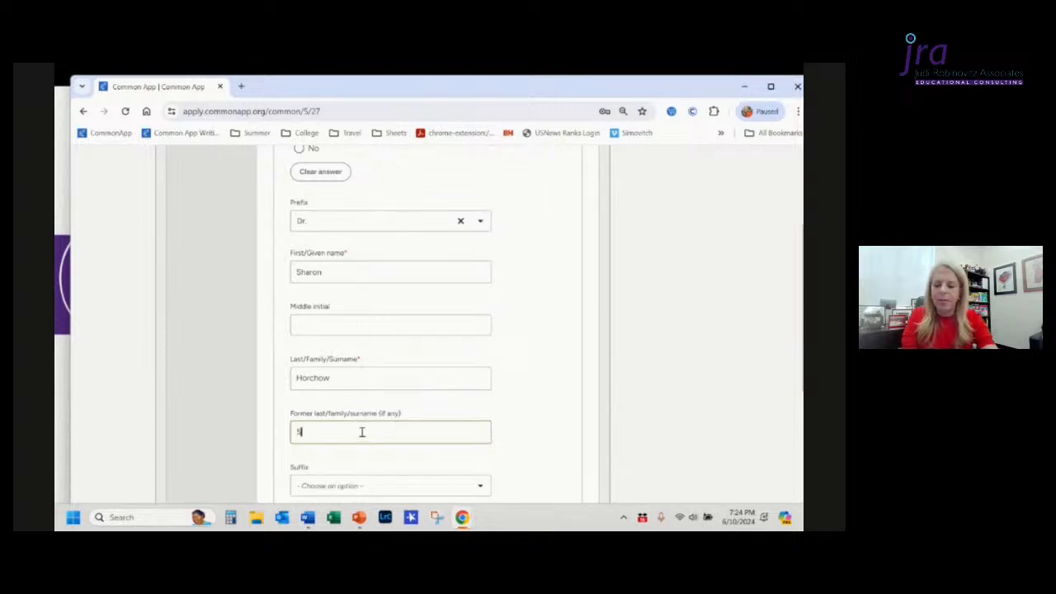
{"action": "type", "text": "mith"}
{"action": "scroll", "coordinate": [362, 432], "scroll_direction": "down", "scroll_amount": 2}
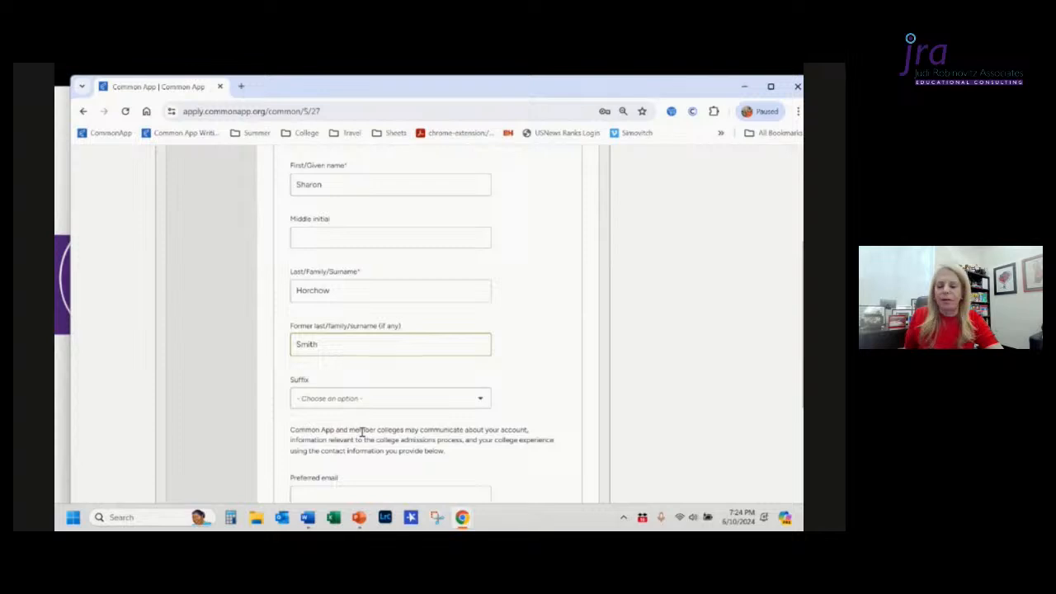
Step: Fill in Parent 1's preferred email address
{"action": "scroll", "coordinate": [361, 431], "scroll_direction": "down", "scroll_amount": 3}
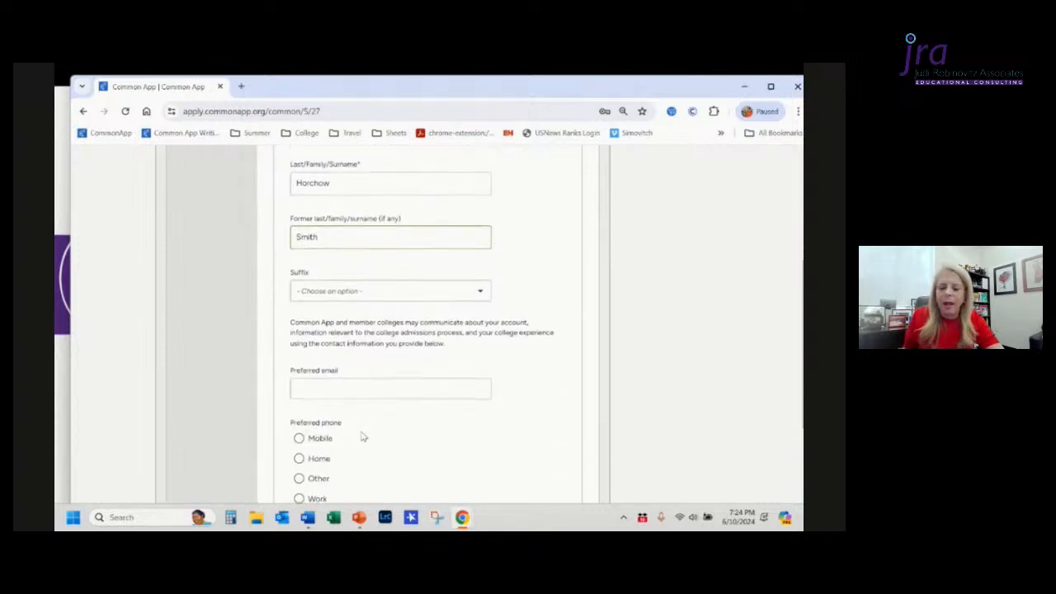
{"action": "left_click", "coordinate": [353, 387]}
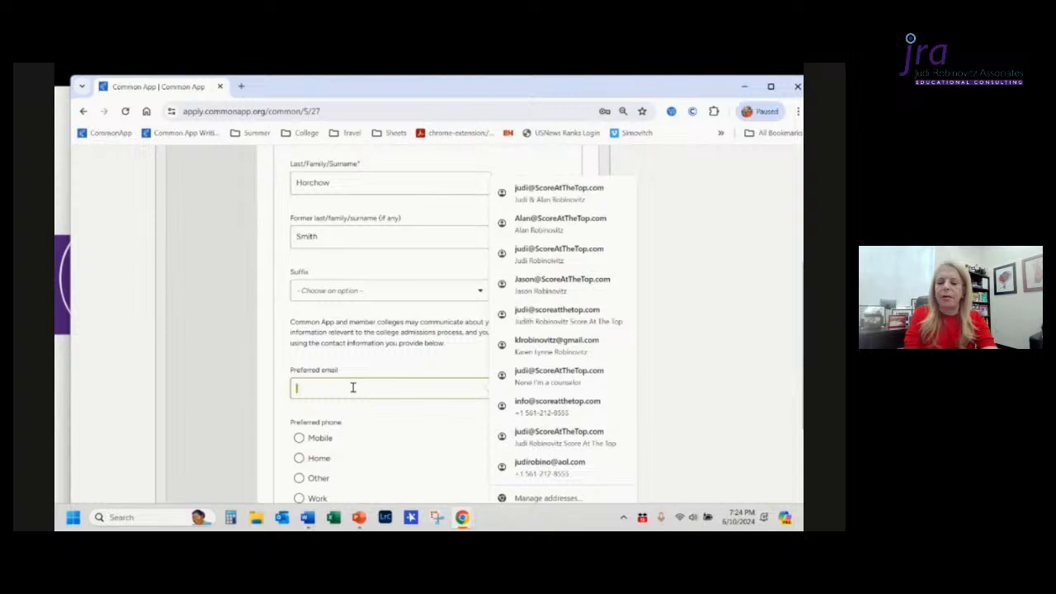
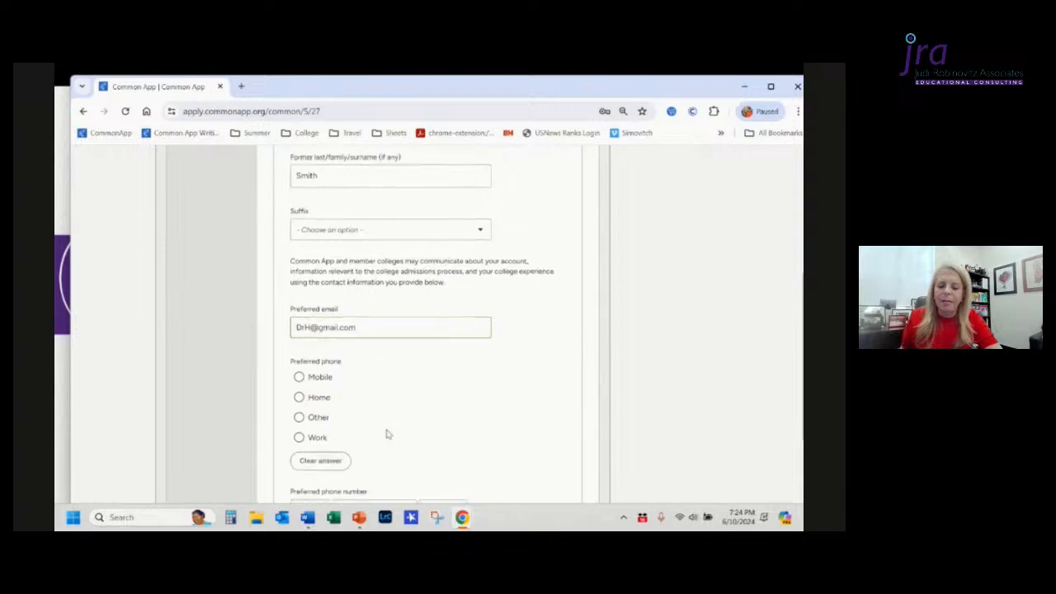
Step: Set the preferred phone to Mobile and the phone country code to +1 United States
{"action": "scroll", "coordinate": [386, 433], "scroll_direction": "down", "scroll_amount": 1}
{"action": "left_click", "coordinate": [300, 377]}
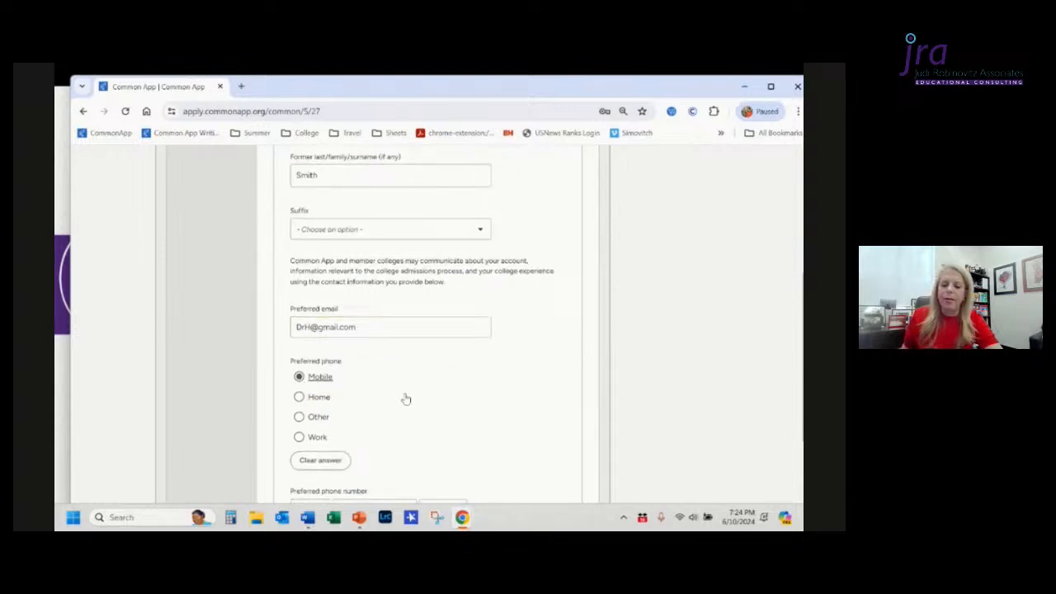
{"action": "scroll", "coordinate": [405, 399], "scroll_direction": "down", "scroll_amount": 2}
{"action": "left_click", "coordinate": [323, 415]}
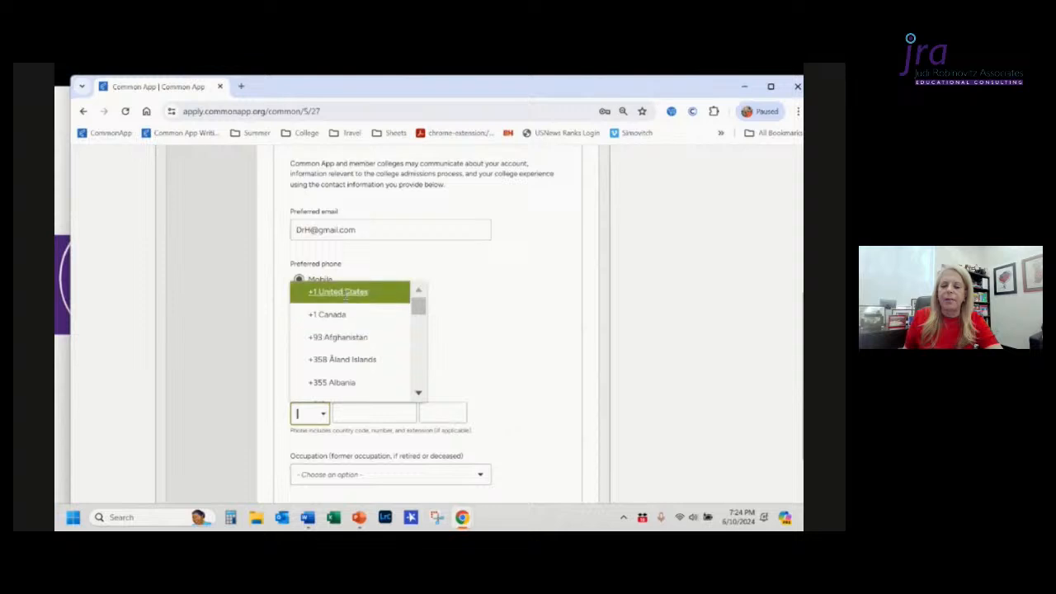
{"action": "left_click", "coordinate": [346, 302]}
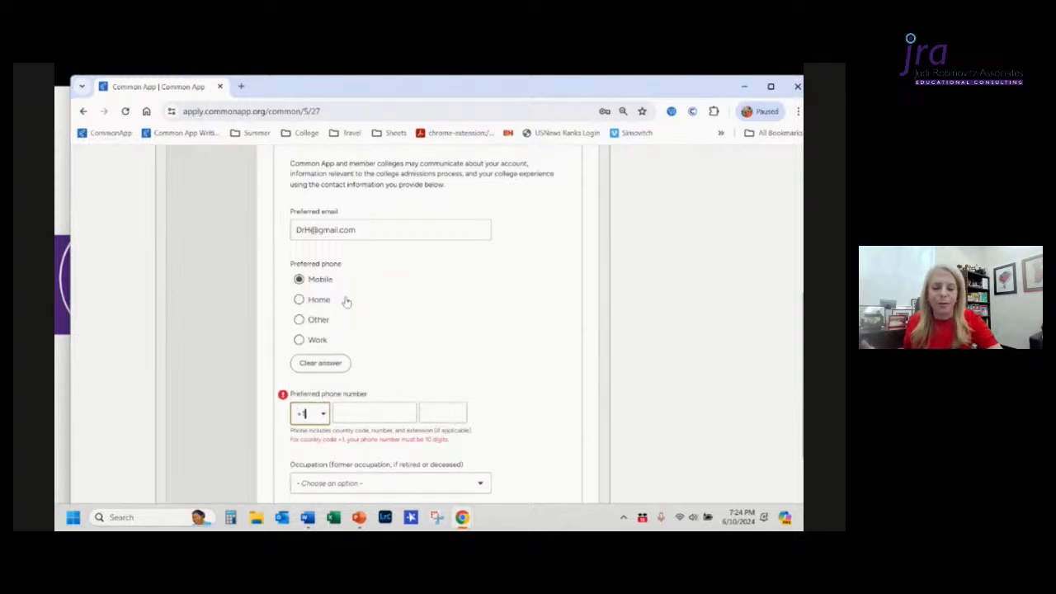
Step: Enter Parent 1's preferred phone number
{"action": "left_click", "coordinate": [364, 413]}
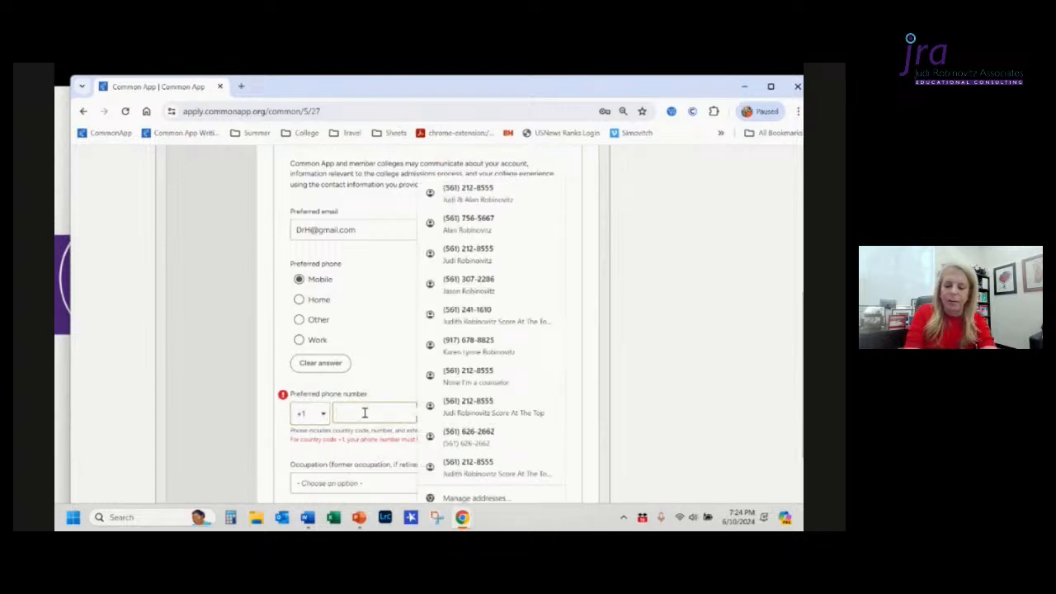
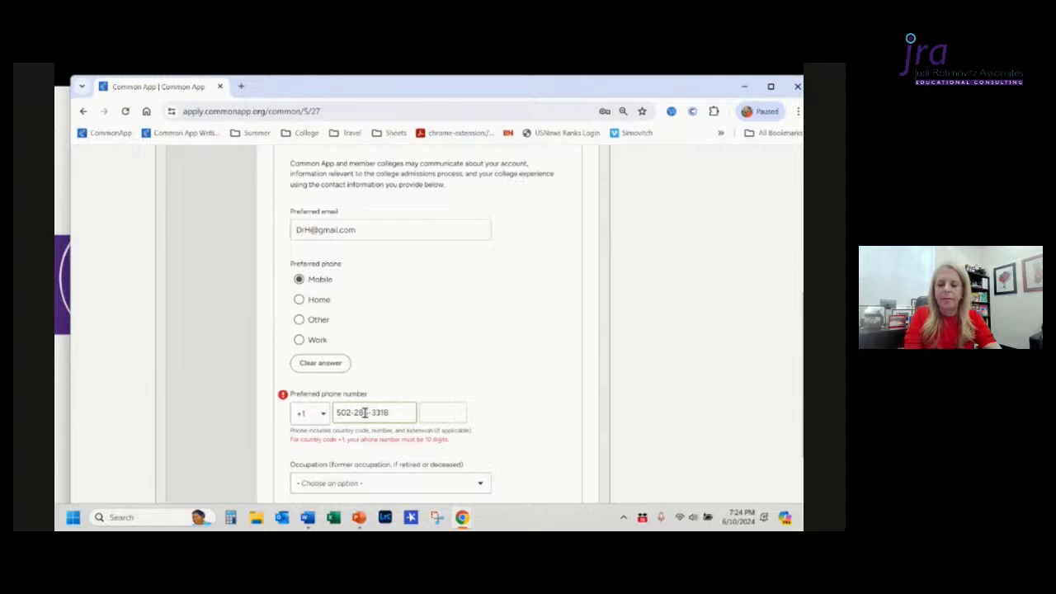
{"action": "left_click", "coordinate": [493, 445]}
{"action": "scroll", "coordinate": [493, 446], "scroll_direction": "down", "scroll_amount": 2}
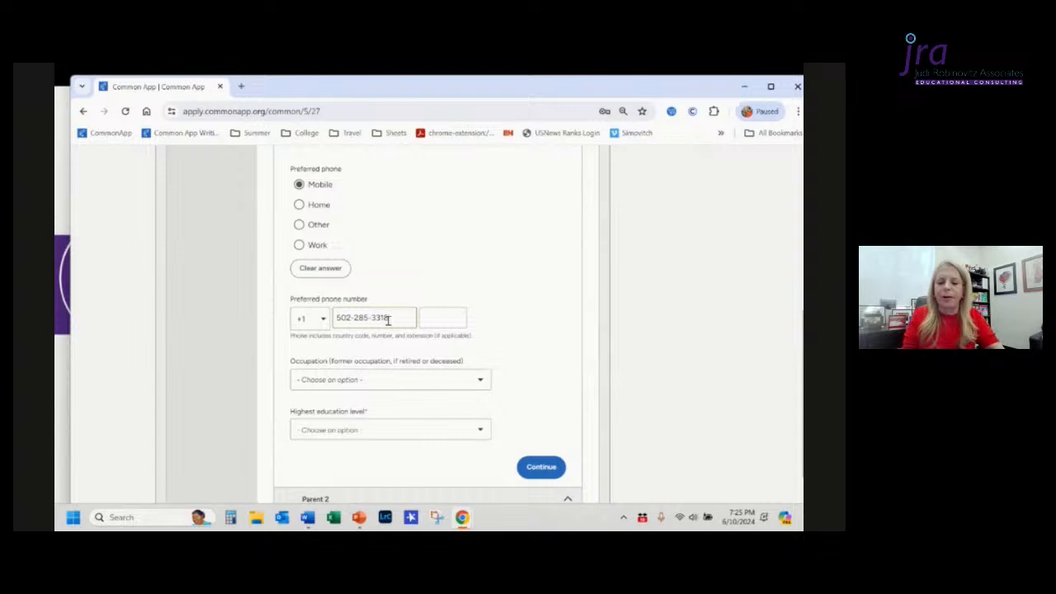
{"action": "key", "text": "Left"}
{"action": "key", "text": "Left"}
{"action": "key", "text": "Left"}
{"action": "key", "text": "Left"}
{"action": "key", "text": "BackSpace"}
{"action": "key", "text": "Left"}
{"action": "key", "text": "Left"}
{"action": "key", "text": "Left"}
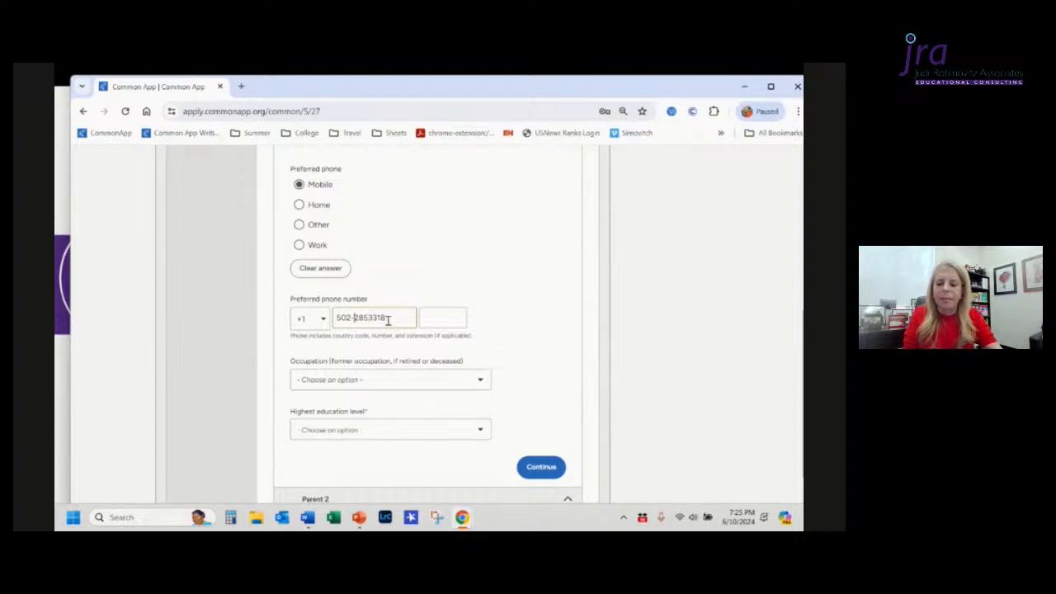
{"action": "key", "text": "BackSpace"}
{"action": "left_click", "coordinate": [503, 335]}
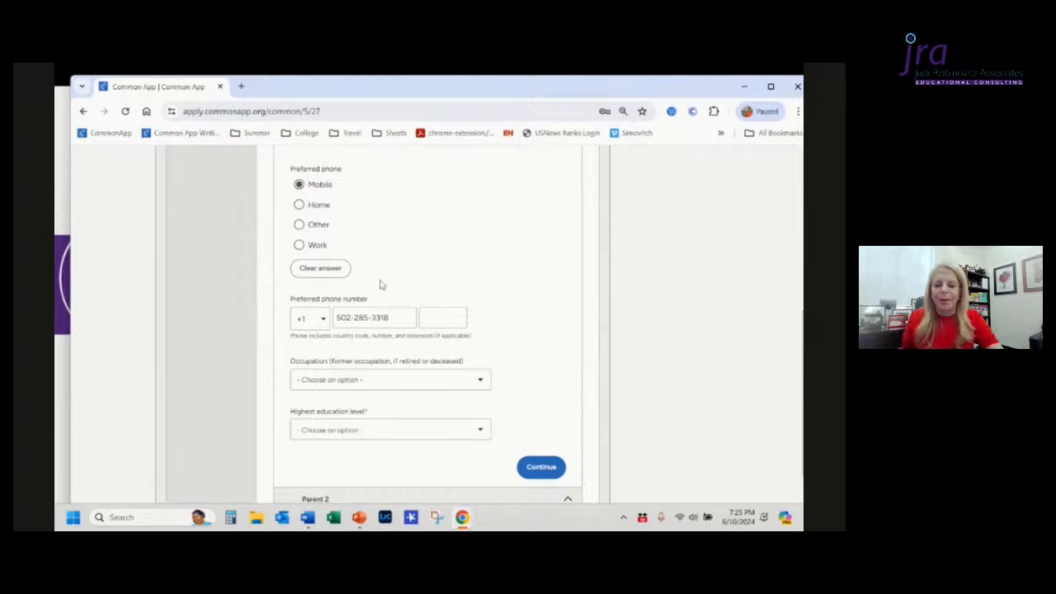
Step: Replace Parent 1's preferred phone number with a different phone number
{"action": "left_click_drag", "start_coordinate": [396, 318], "coordinate": [210, 325]}
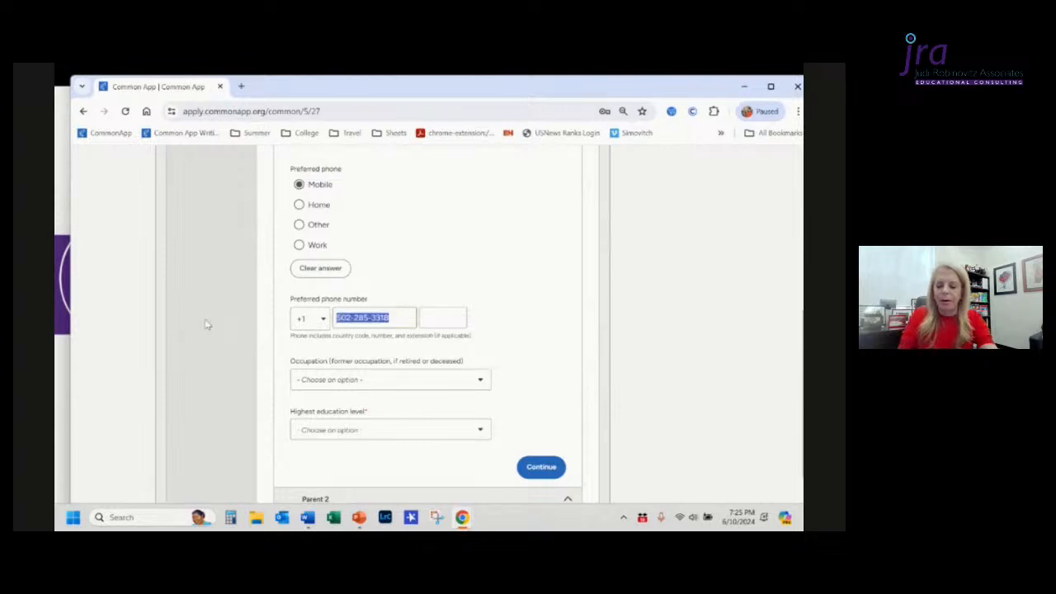
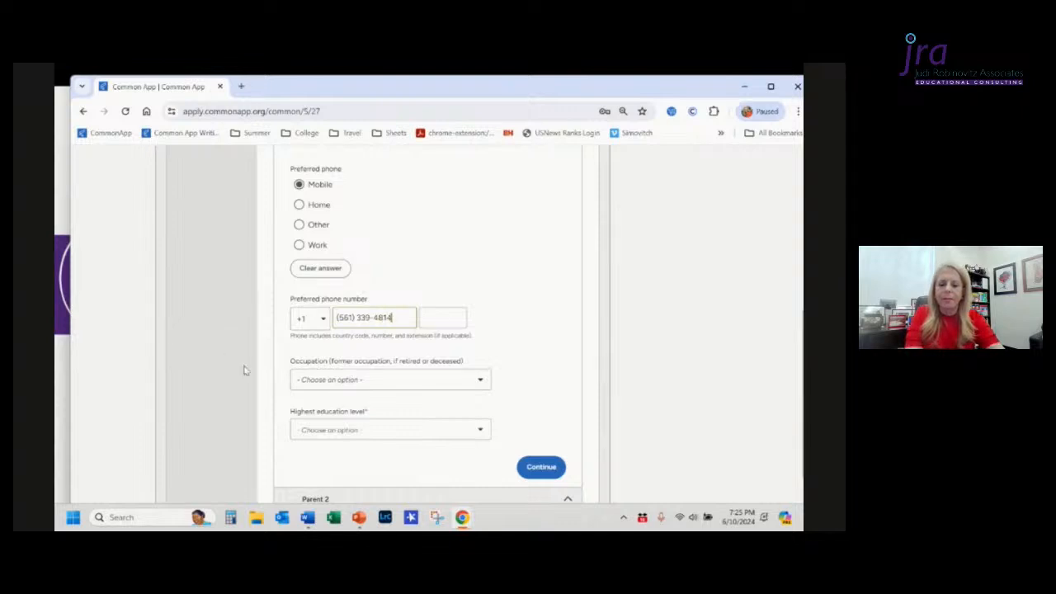
{"action": "left_click", "coordinate": [510, 318]}
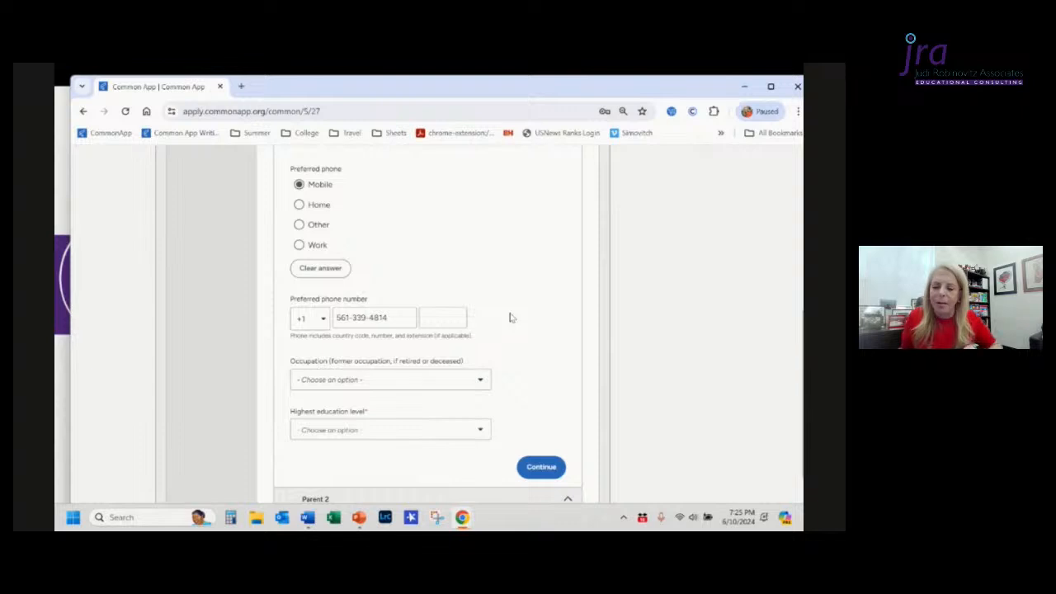
Step: Set Parent 1's occupation to Physician and employment status to Self-Employed
{"action": "scroll", "coordinate": [510, 318], "scroll_direction": "down", "scroll_amount": 1}
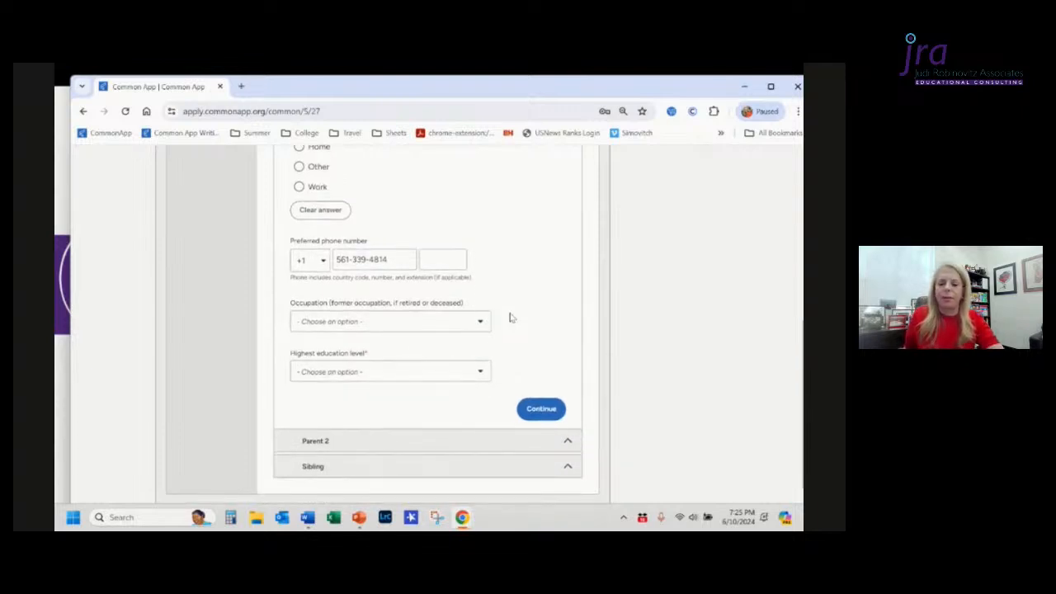
{"action": "left_click", "coordinate": [453, 323]}
{"action": "scroll", "coordinate": [418, 428], "scroll_direction": "down", "scroll_amount": 2}
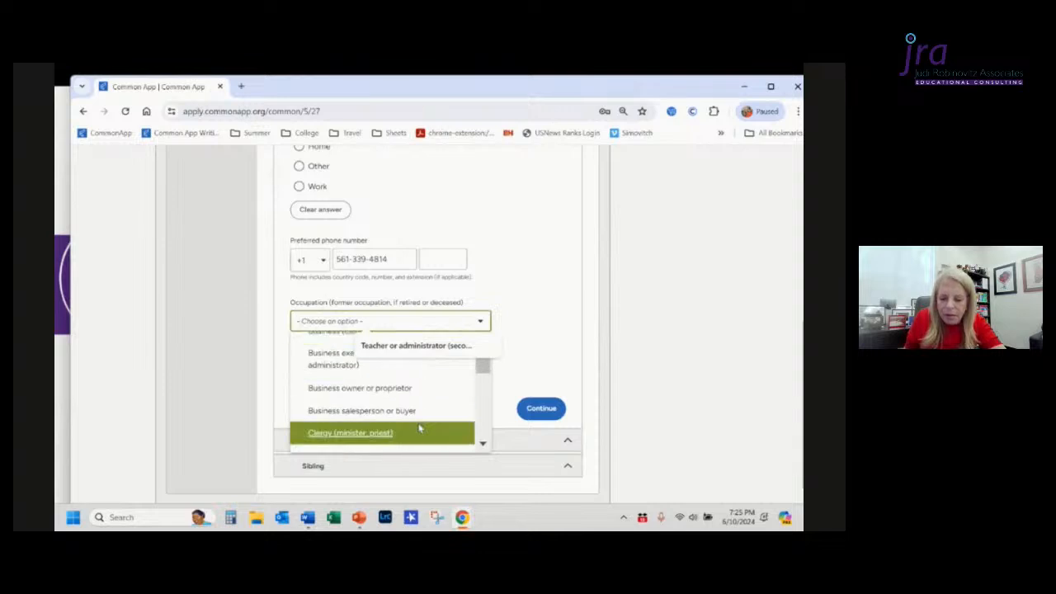
{"action": "scroll", "coordinate": [419, 428], "scroll_direction": "down", "scroll_amount": 4}
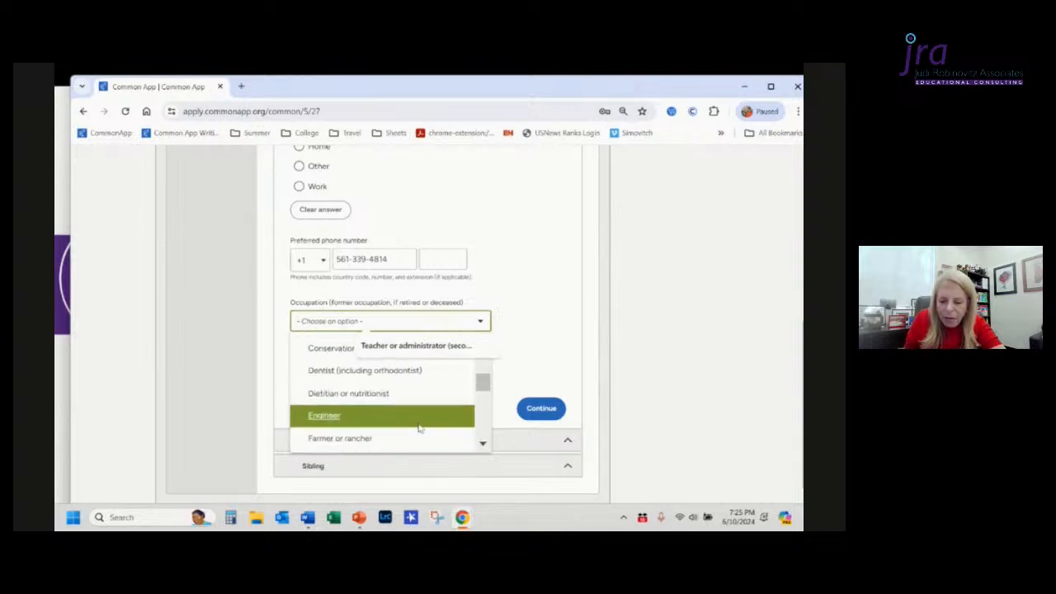
{"action": "scroll", "coordinate": [419, 428], "scroll_direction": "down", "scroll_amount": 6}
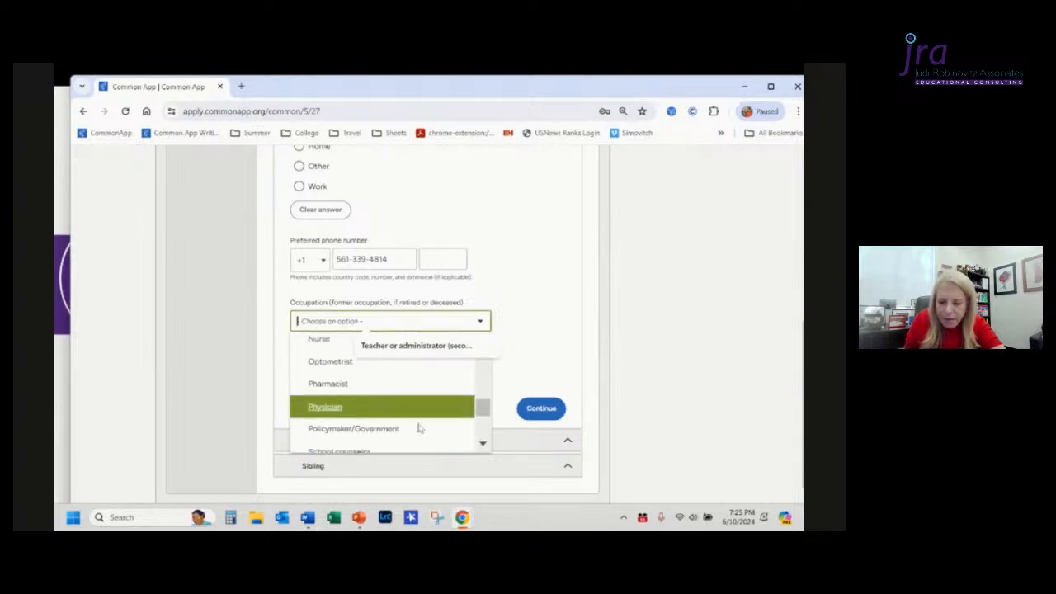
{"action": "left_click", "coordinate": [395, 407]}
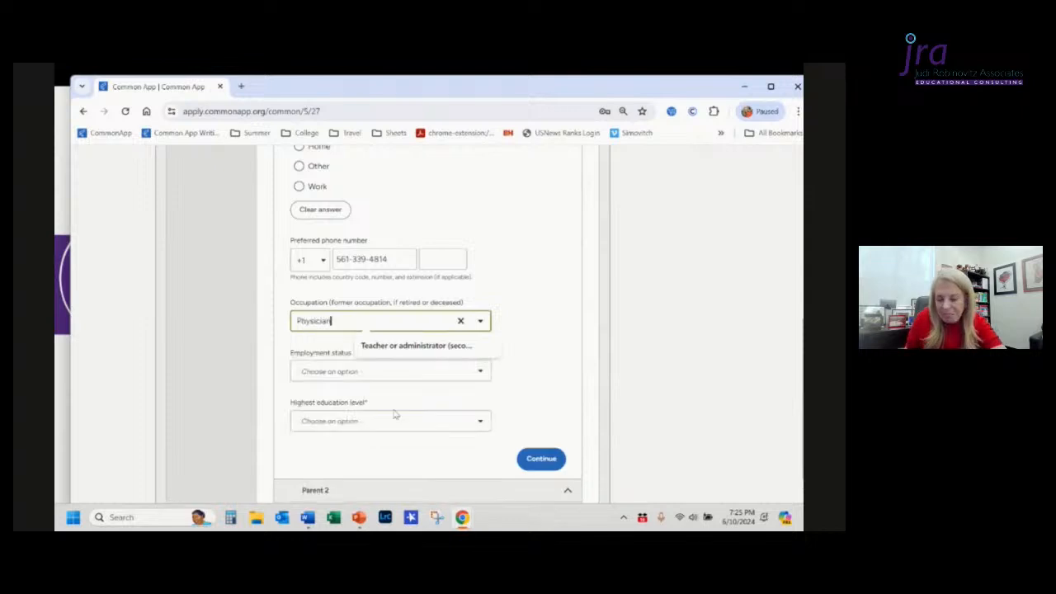
{"action": "left_click", "coordinate": [421, 373]}
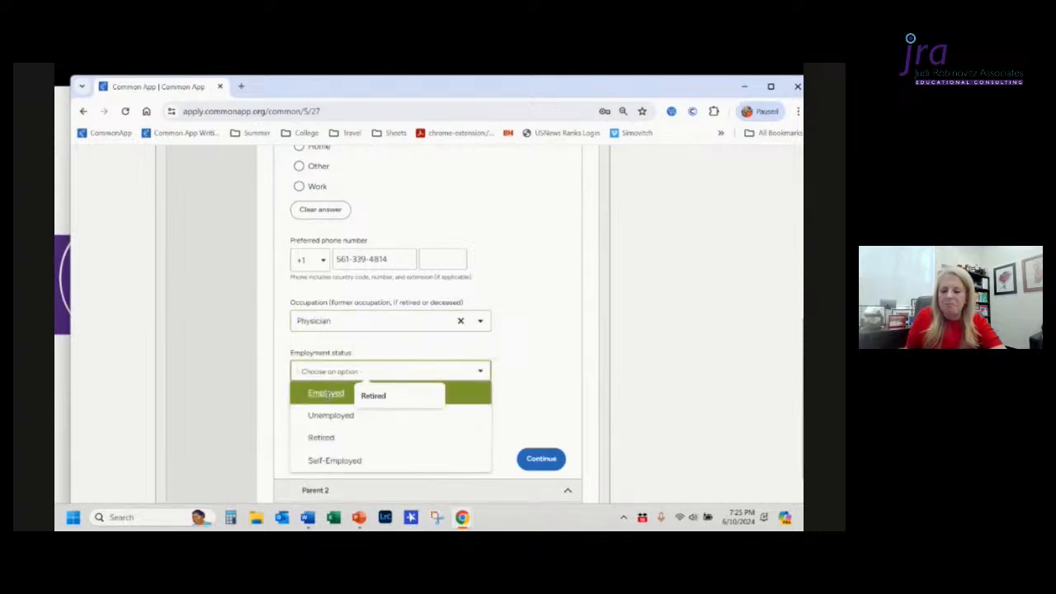
{"action": "left_click", "coordinate": [338, 460]}
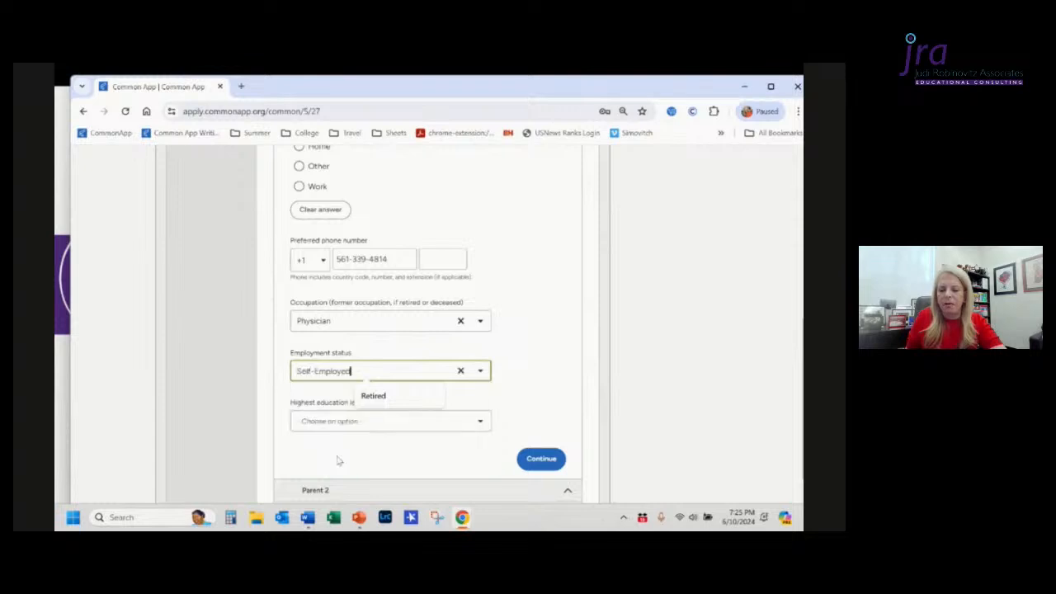
Step: Set the highest education level to Graduate school and total number of institutions attended to 1
{"action": "scroll", "coordinate": [523, 376], "scroll_direction": "down", "scroll_amount": 2}
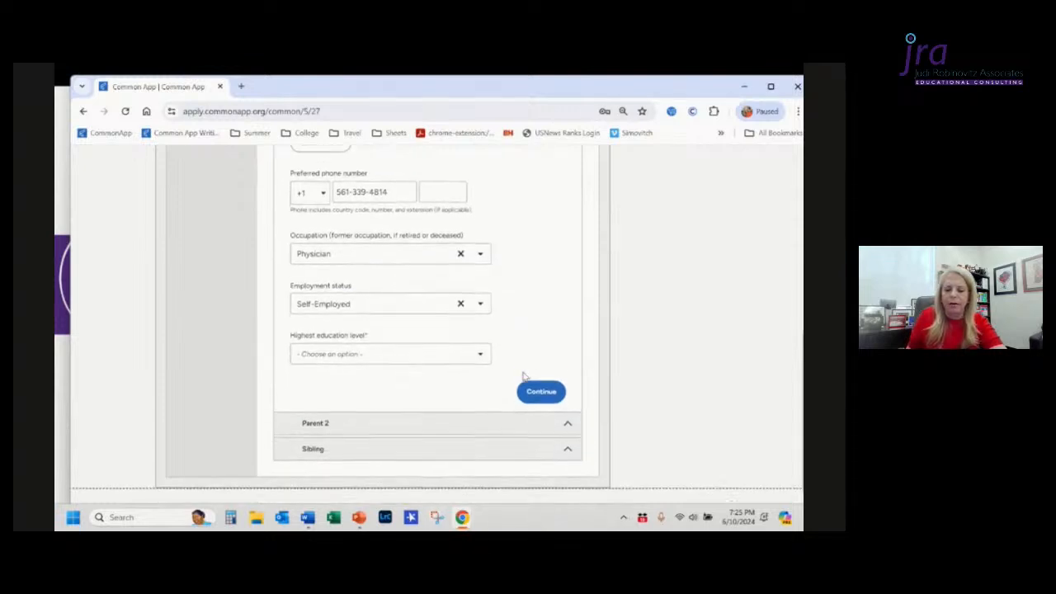
{"action": "left_click", "coordinate": [433, 338]}
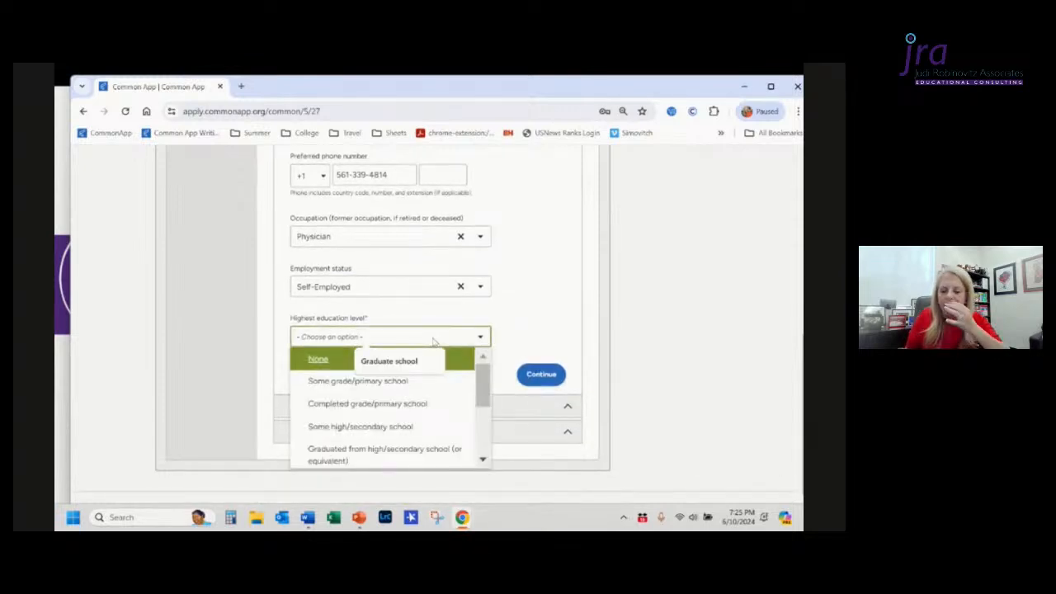
{"action": "scroll", "coordinate": [444, 381], "scroll_direction": "down", "scroll_amount": 5}
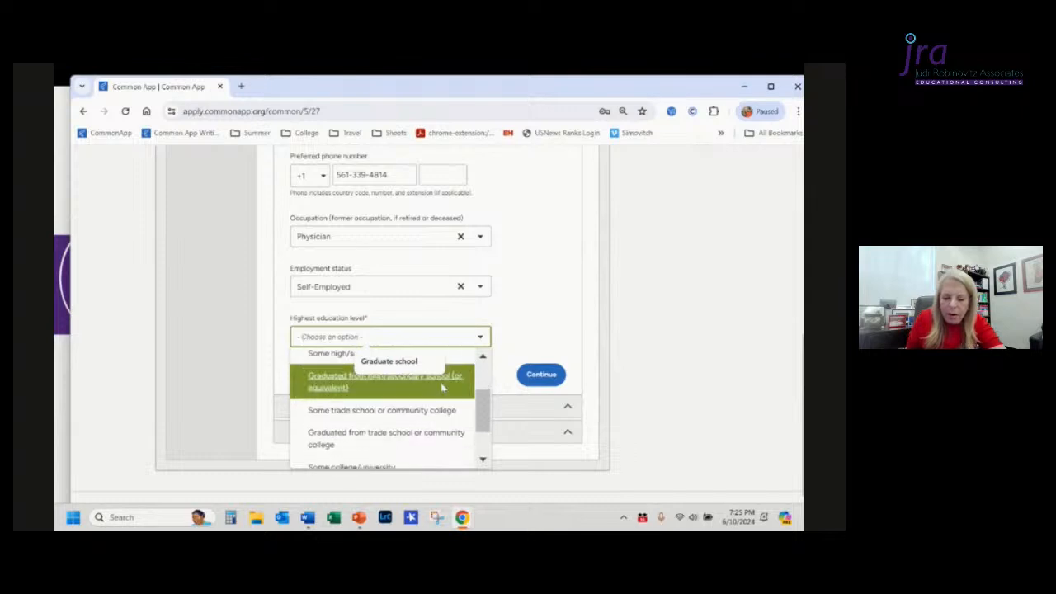
{"action": "scroll", "coordinate": [442, 387], "scroll_direction": "down", "scroll_amount": 1}
{"action": "scroll", "coordinate": [443, 388], "scroll_direction": "up", "scroll_amount": 1}
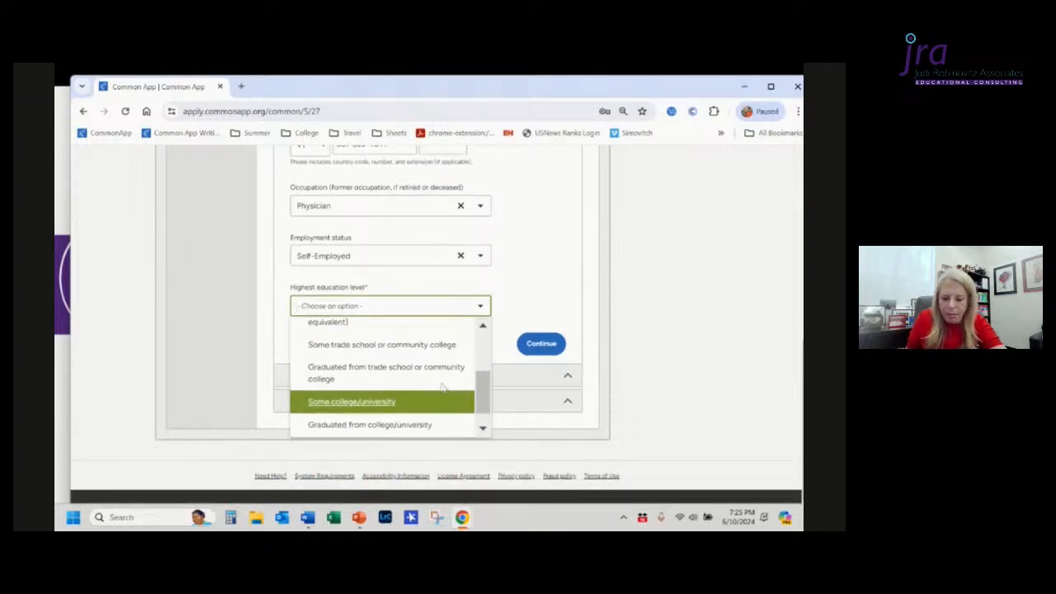
{"action": "scroll", "coordinate": [443, 388], "scroll_direction": "down", "scroll_amount": 1}
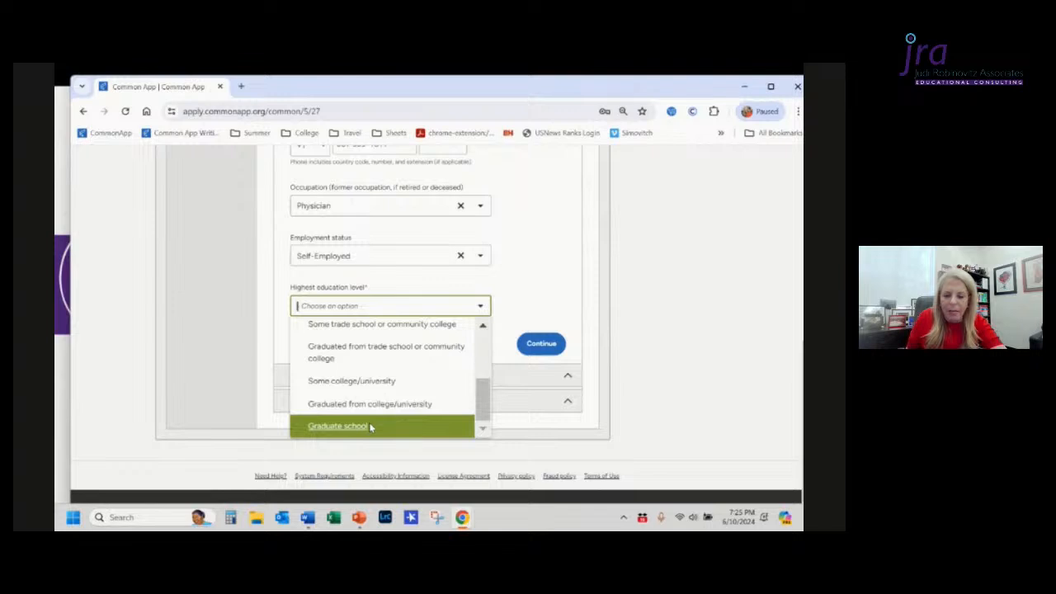
{"action": "left_click", "coordinate": [432, 426]}
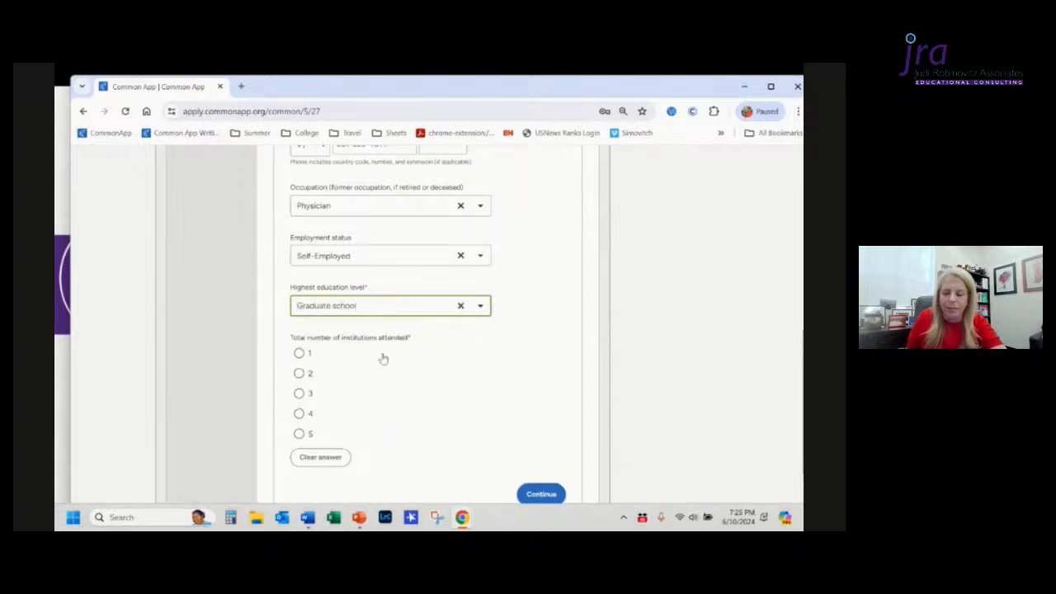
{"action": "left_click", "coordinate": [300, 354]}
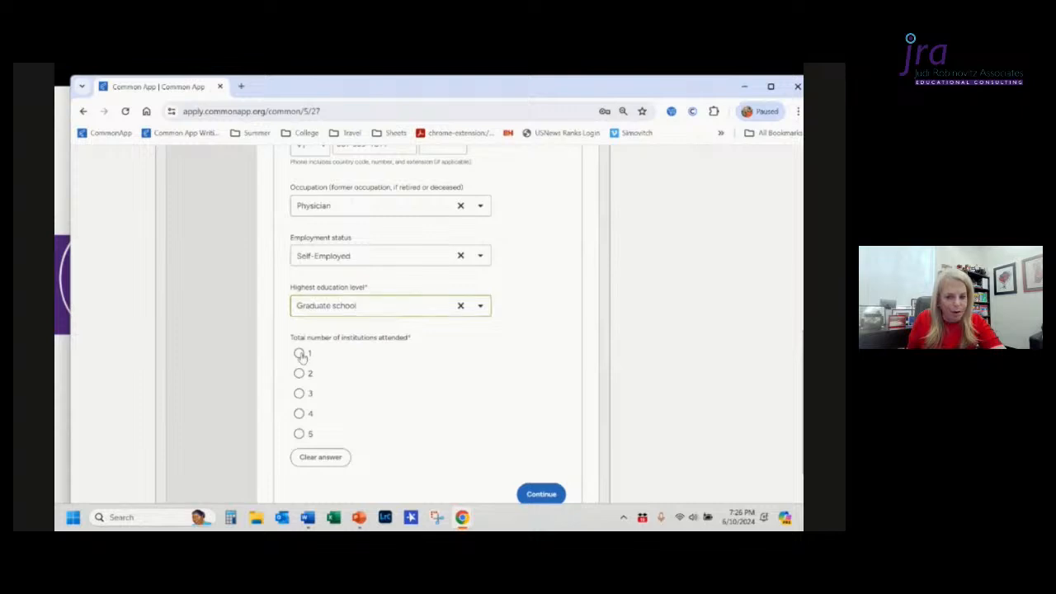
Step: Look up colleges by name for Cornell and select Cornell University as the parent's college
{"action": "scroll", "coordinate": [496, 386], "scroll_direction": "down", "scroll_amount": 3}
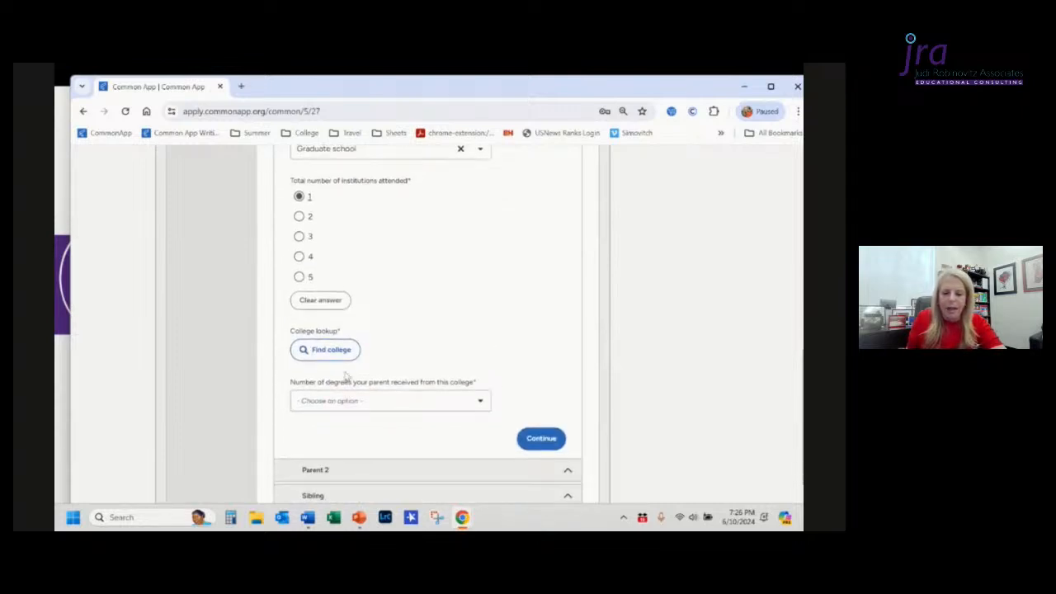
{"action": "left_click", "coordinate": [328, 350]}
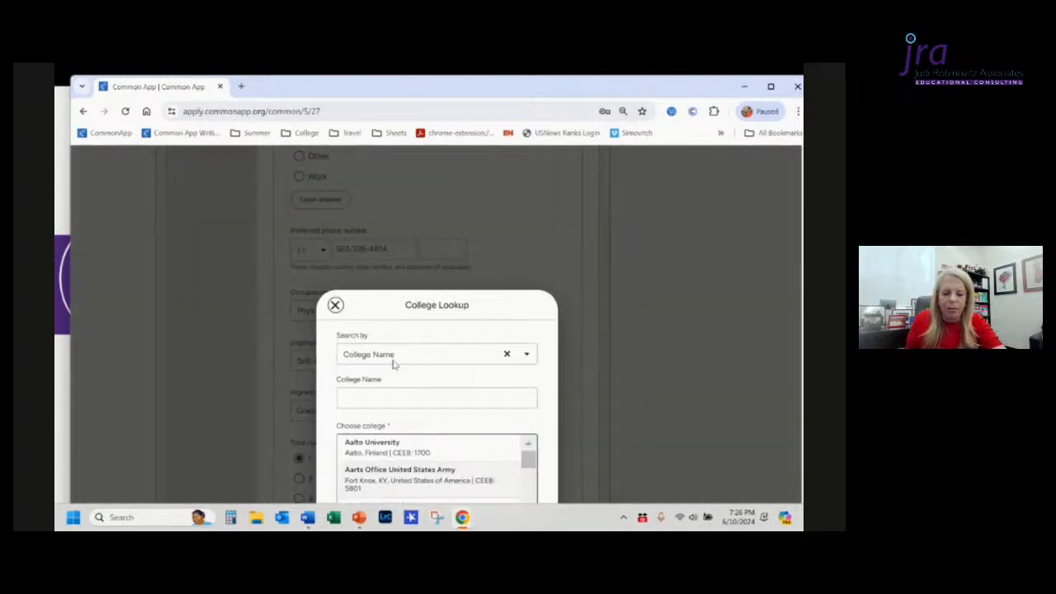
{"action": "left_click", "coordinate": [396, 400]}
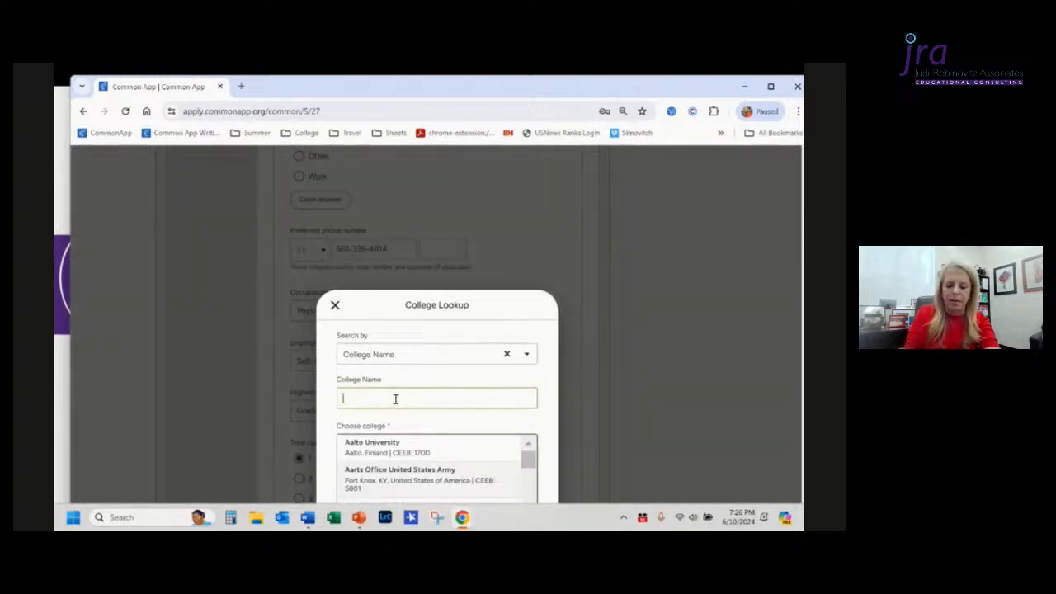
{"action": "type", "text": "Corn"}
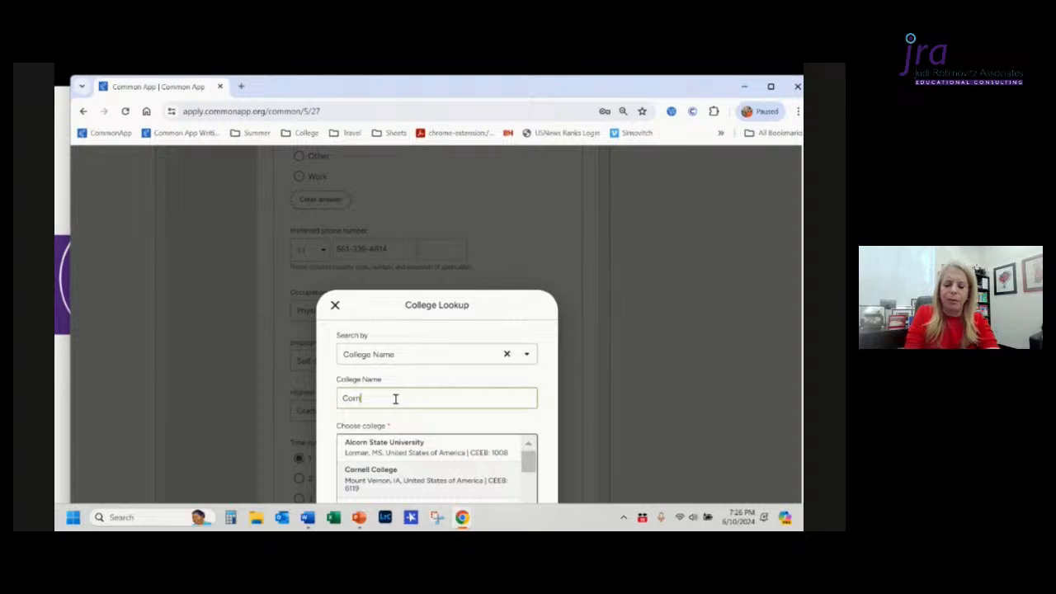
{"action": "type", "text": "ell"}
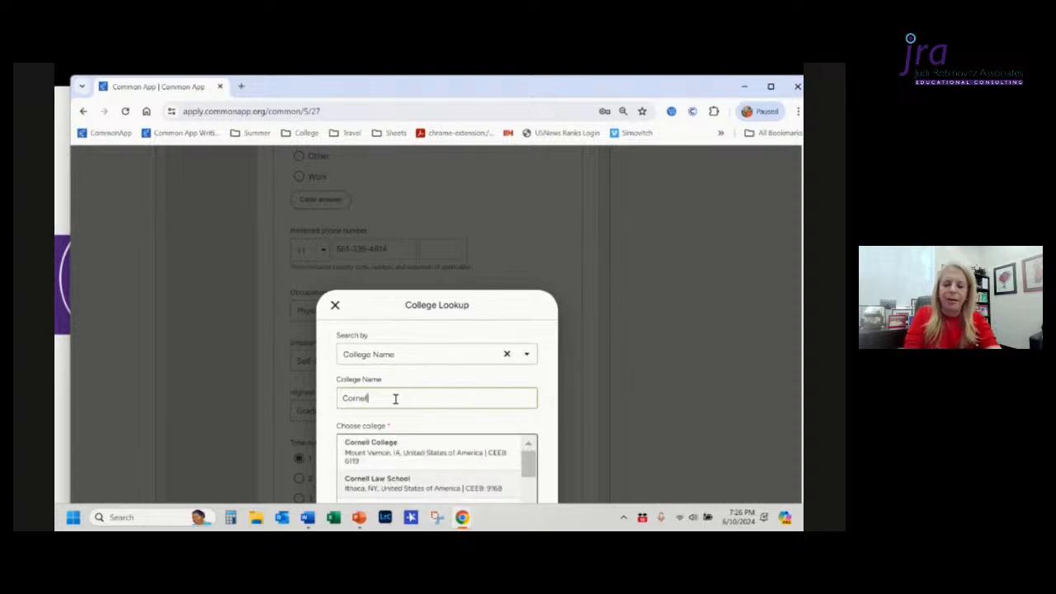
{"action": "scroll", "coordinate": [397, 399], "scroll_direction": "down", "scroll_amount": 1}
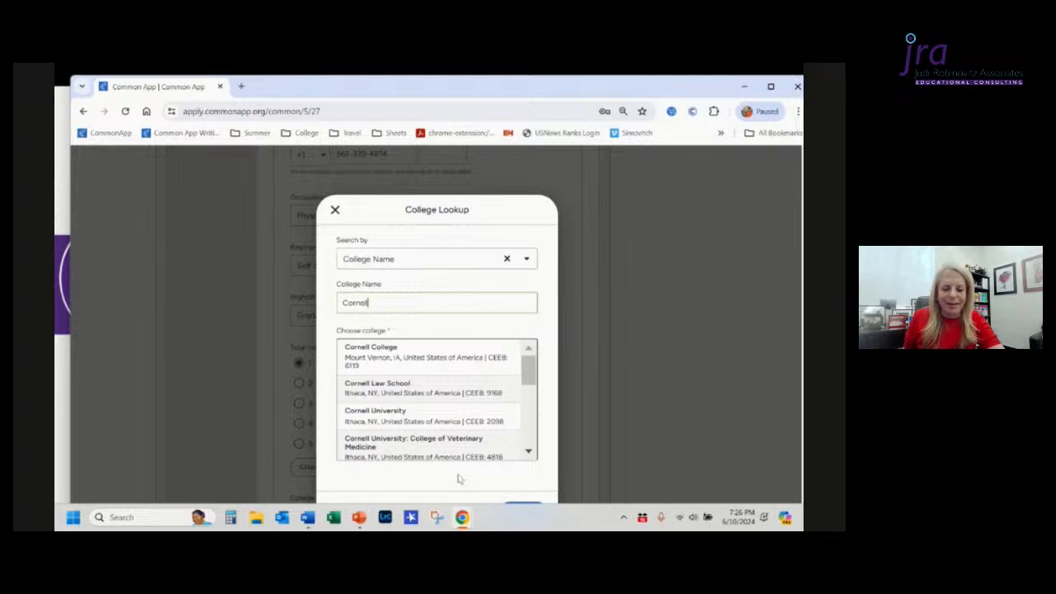
{"action": "left_click", "coordinate": [435, 422]}
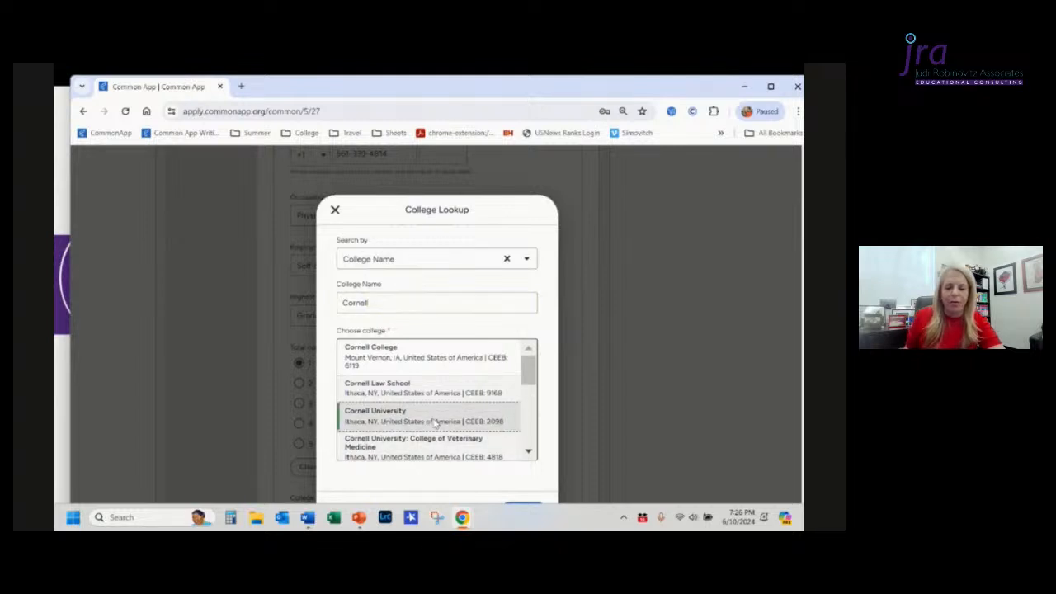
{"action": "scroll", "coordinate": [499, 466], "scroll_direction": "down", "scroll_amount": 1}
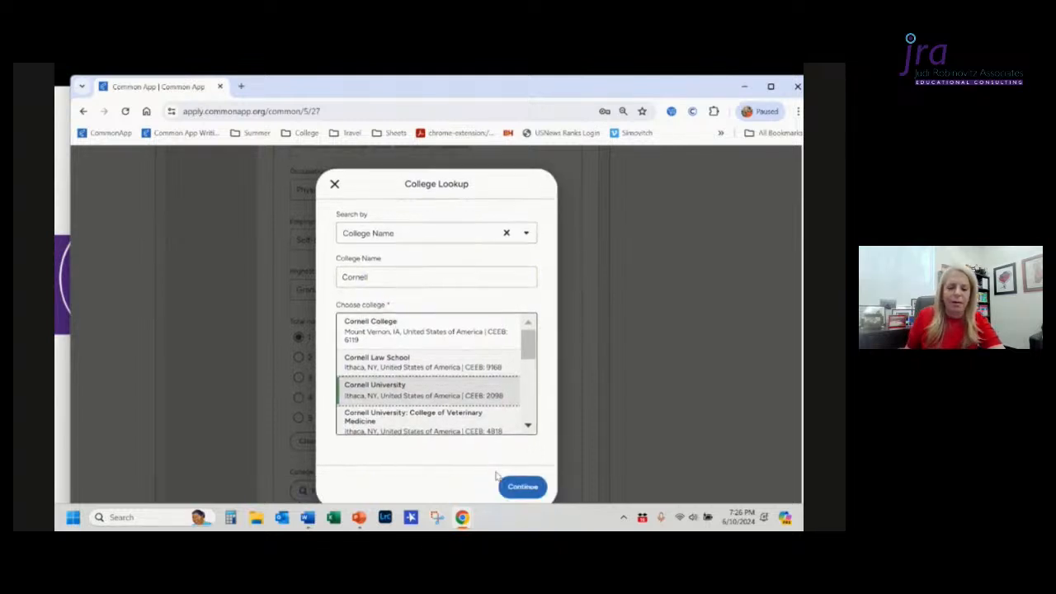
{"action": "left_click", "coordinate": [524, 463]}
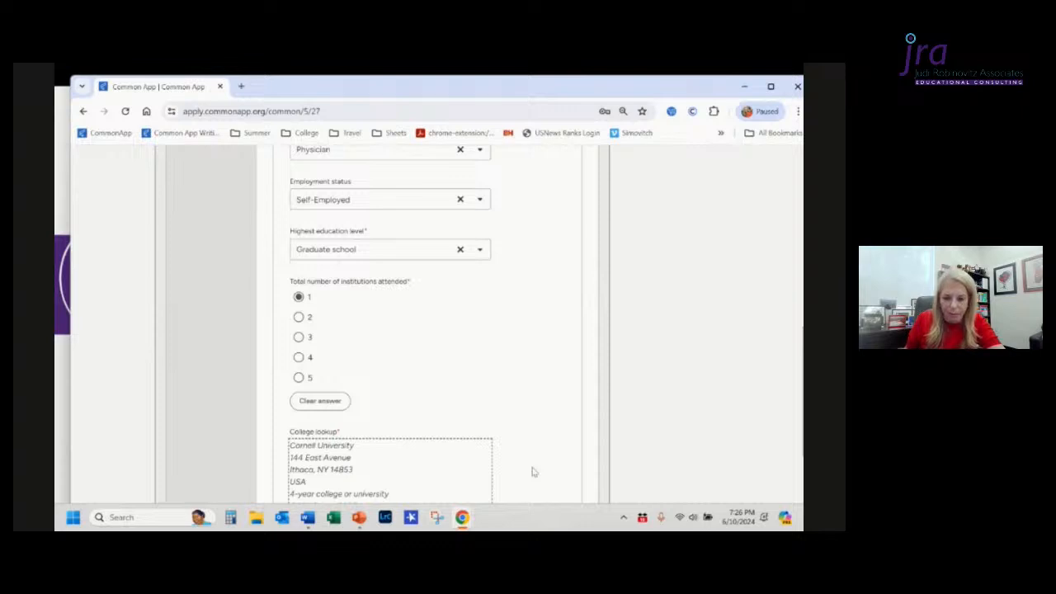
Step: Set the number of degrees the parent received from this college to 2
{"action": "scroll", "coordinate": [532, 472], "scroll_direction": "down", "scroll_amount": 2}
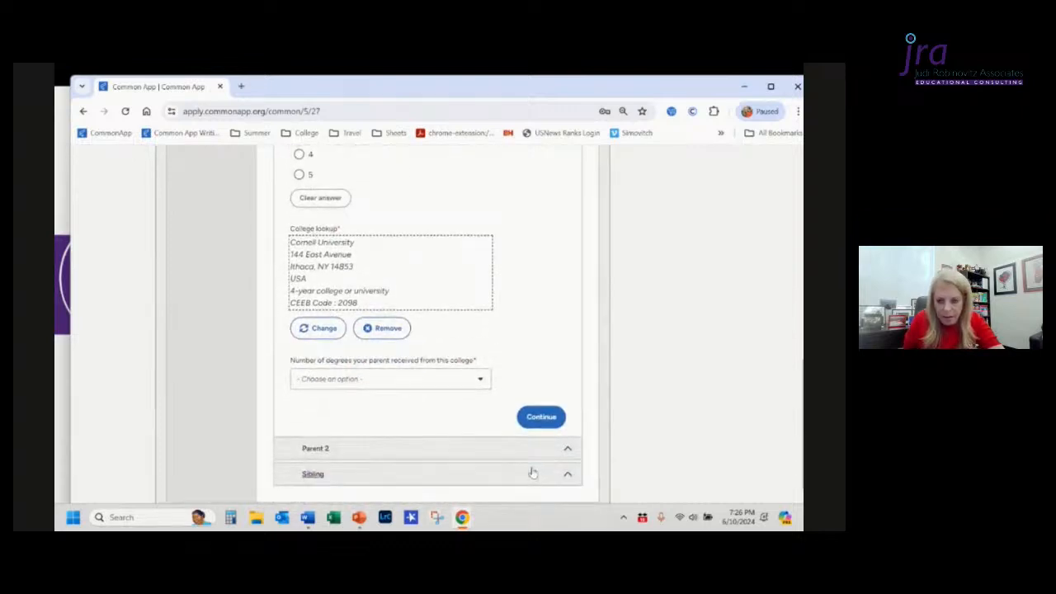
{"action": "left_click", "coordinate": [425, 385]}
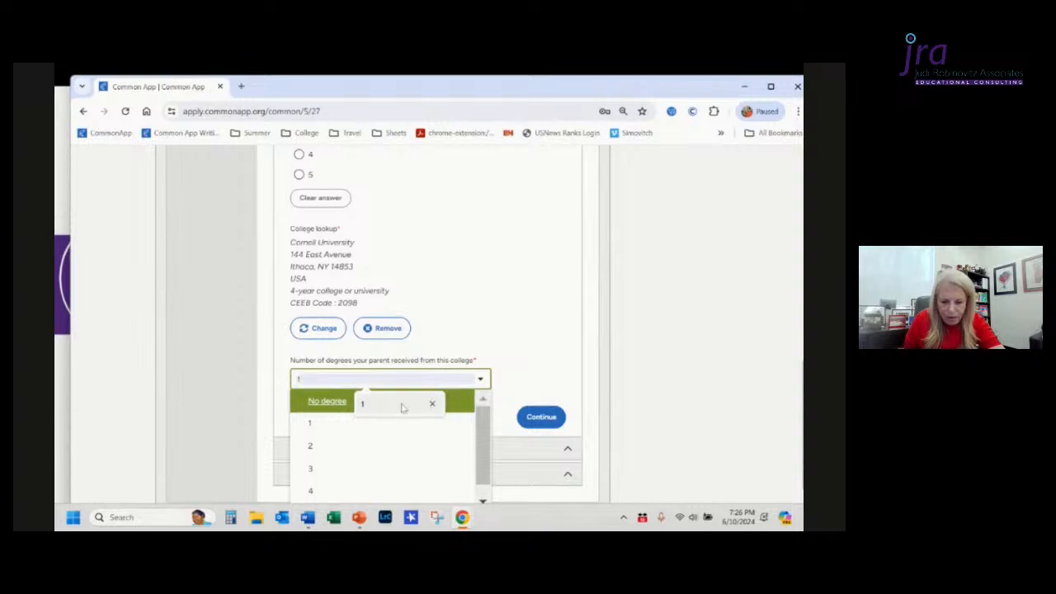
{"action": "left_click", "coordinate": [378, 445]}
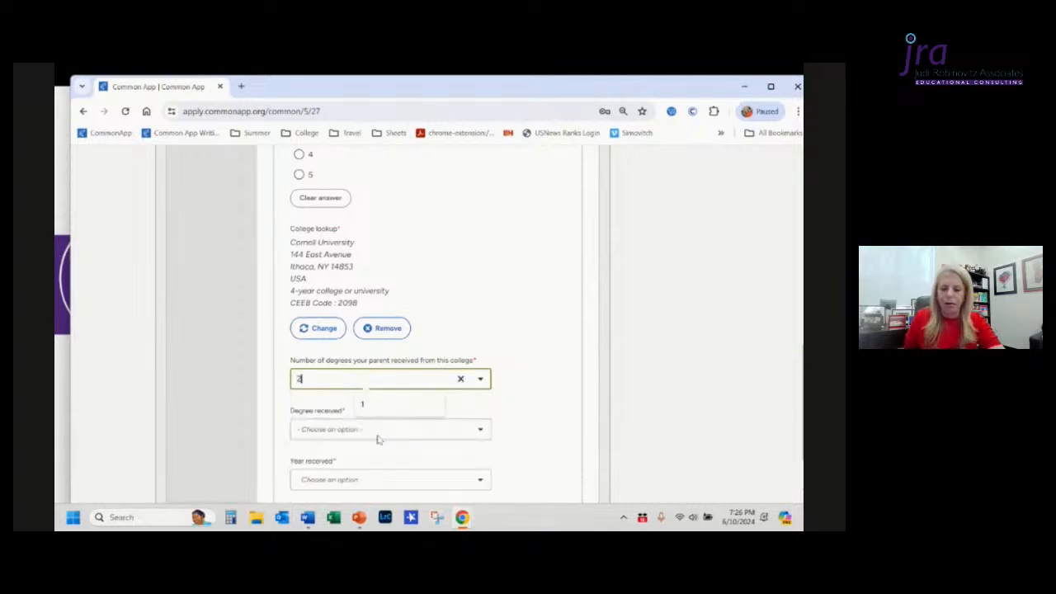
Step: Set Parent 1's first degree from this college to Bachelor's (BA, BS) received in 2012
{"action": "scroll", "coordinate": [518, 411], "scroll_direction": "down", "scroll_amount": 1}
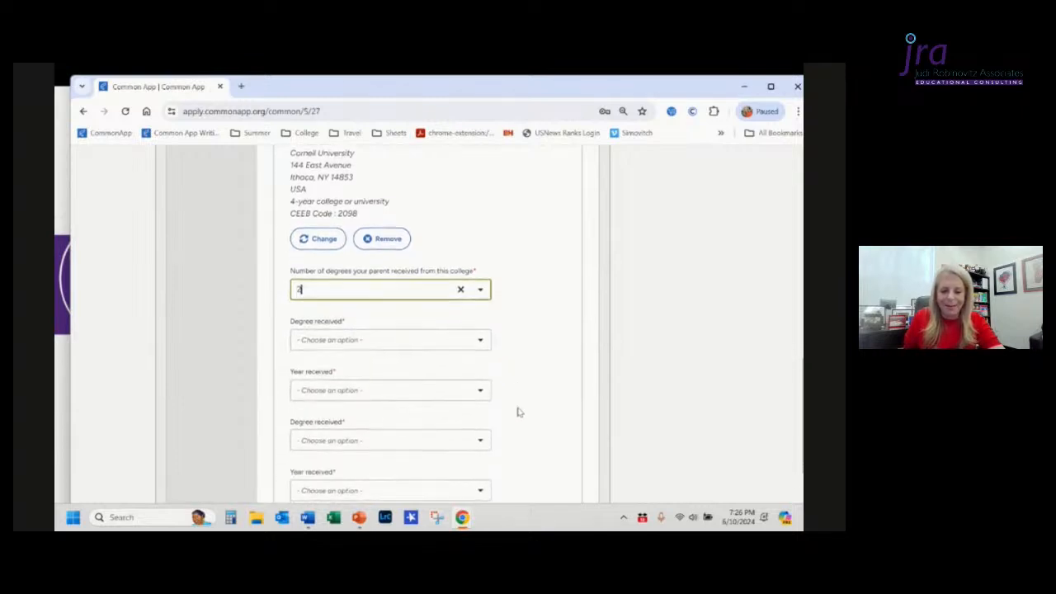
{"action": "left_click", "coordinate": [415, 348]}
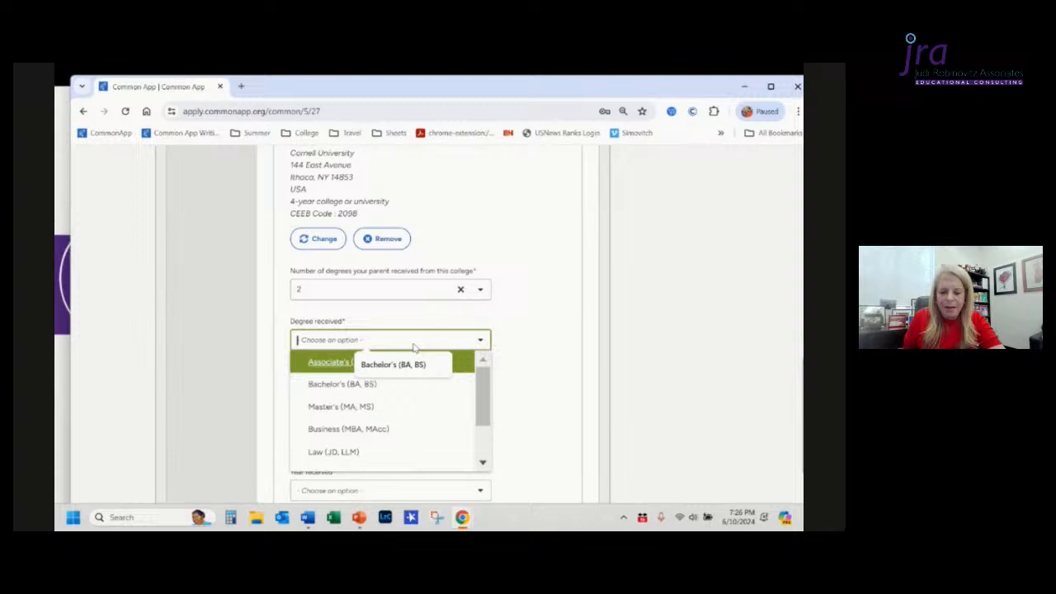
{"action": "left_click", "coordinate": [392, 390]}
{"action": "left_click", "coordinate": [444, 392]}
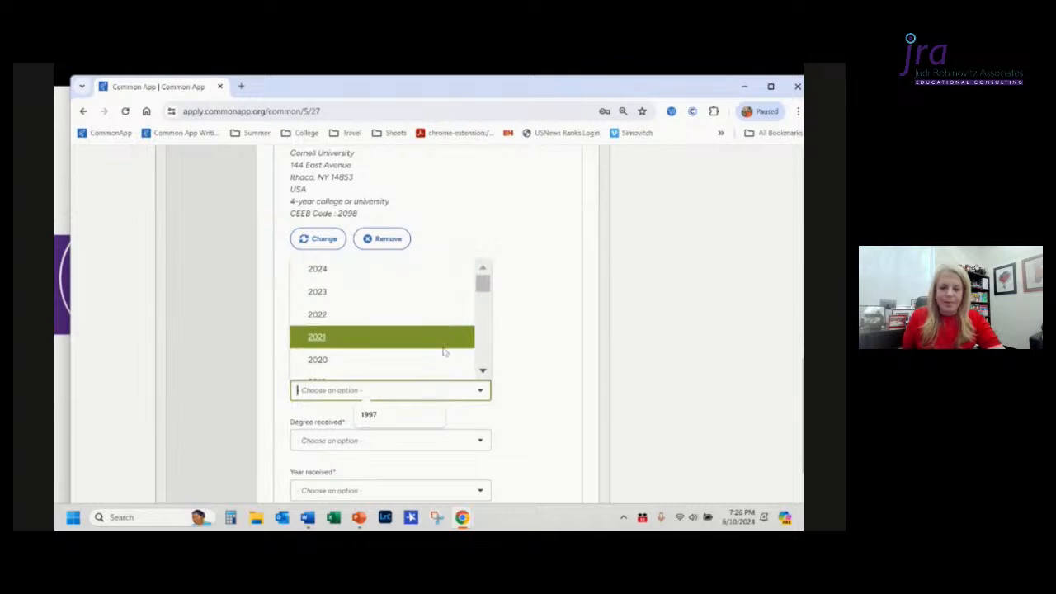
{"action": "scroll", "coordinate": [444, 354], "scroll_direction": "up", "scroll_amount": 5}
{"action": "scroll", "coordinate": [444, 354], "scroll_direction": "down", "scroll_amount": 3}
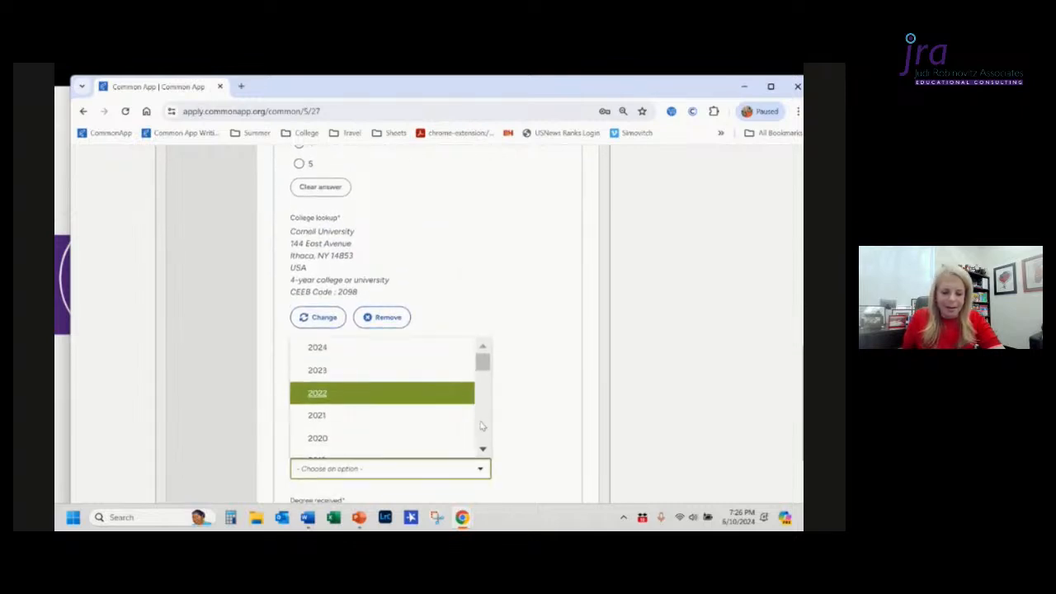
{"action": "scroll", "coordinate": [482, 427], "scroll_direction": "down", "scroll_amount": 3}
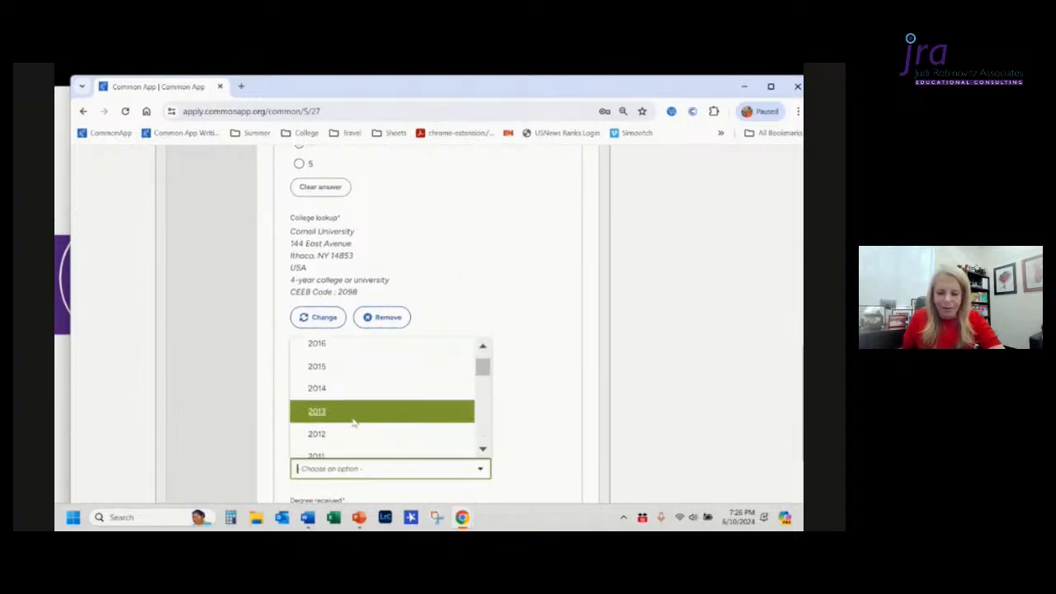
{"action": "left_click", "coordinate": [337, 440]}
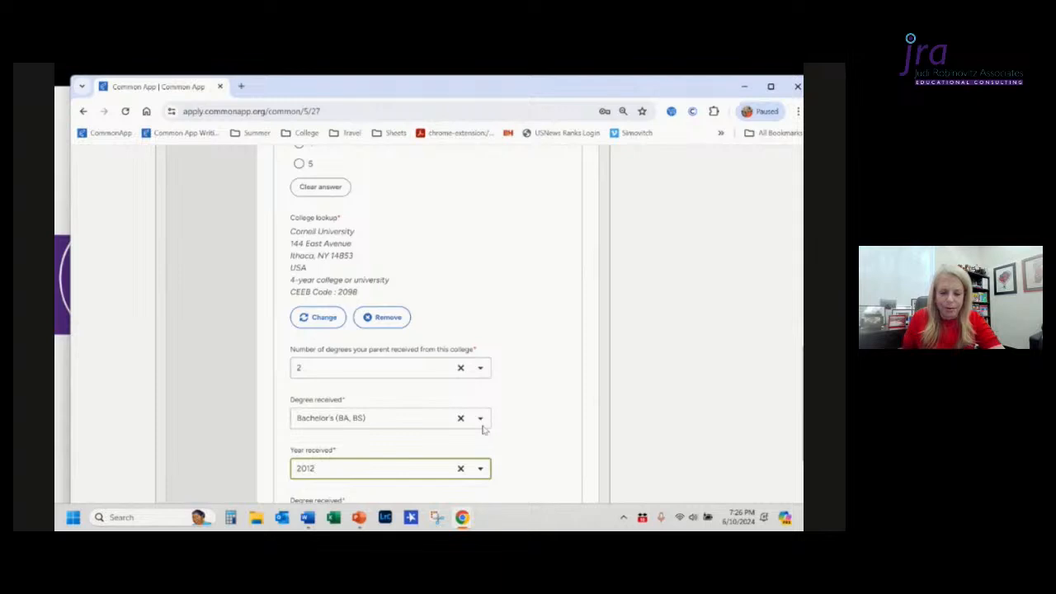
Step: Set the second degree to Medicine (MD, DO, DVM, DDS) received in 2016
{"action": "scroll", "coordinate": [484, 424], "scroll_direction": "down", "scroll_amount": 3}
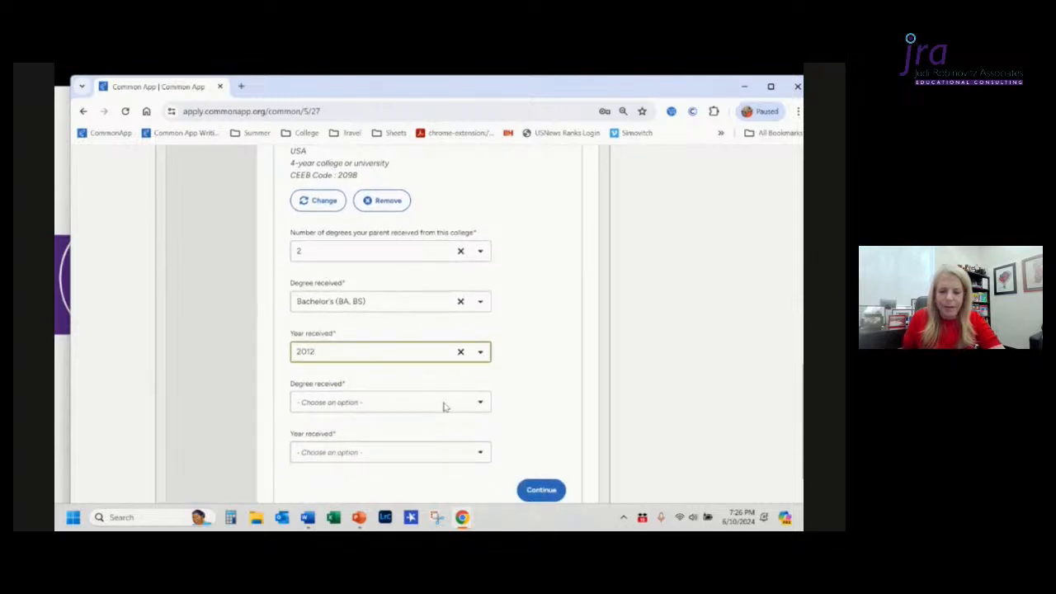
{"action": "left_click", "coordinate": [445, 404]}
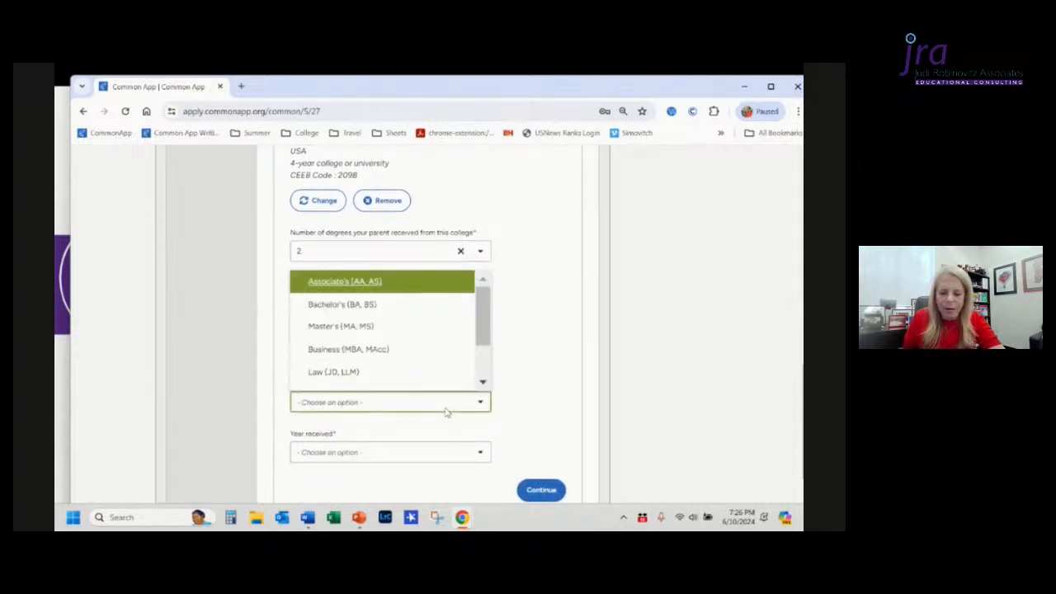
{"action": "left_click", "coordinate": [483, 383]}
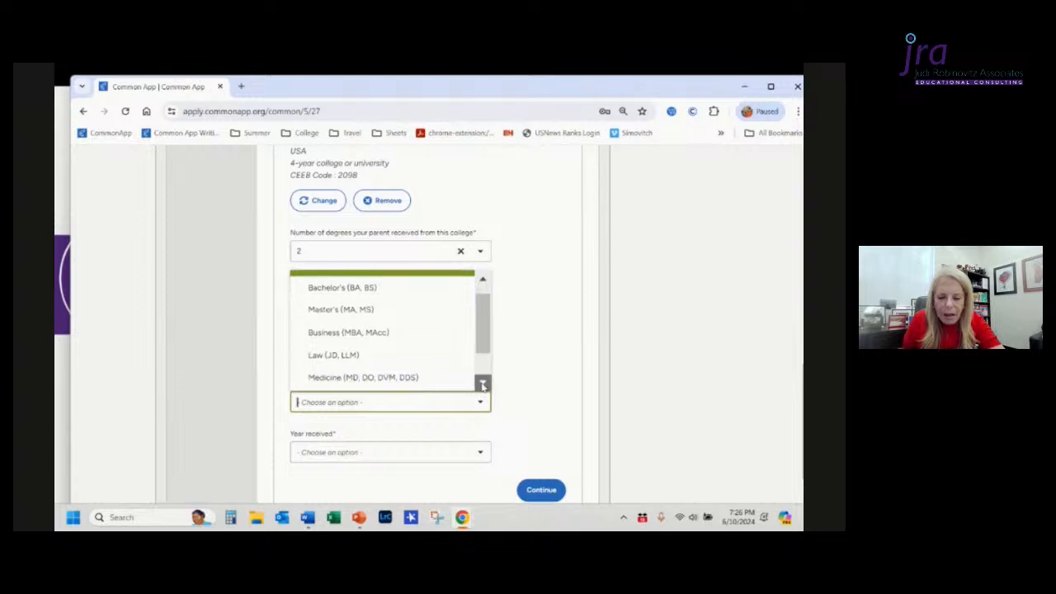
{"action": "left_click", "coordinate": [483, 383]}
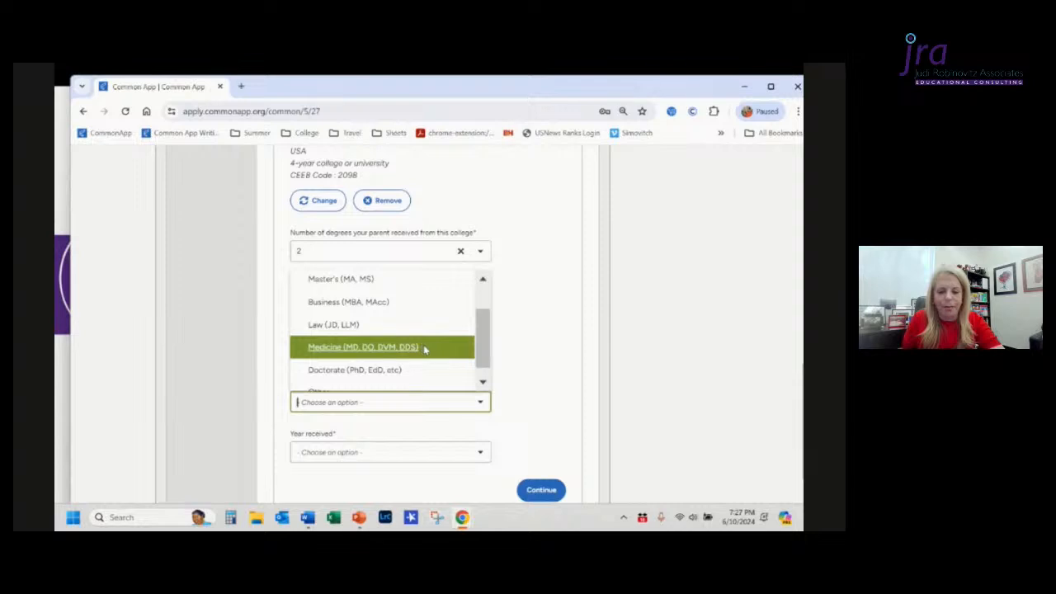
{"action": "left_click", "coordinate": [425, 350]}
{"action": "scroll", "coordinate": [419, 419], "scroll_direction": "down", "scroll_amount": 1}
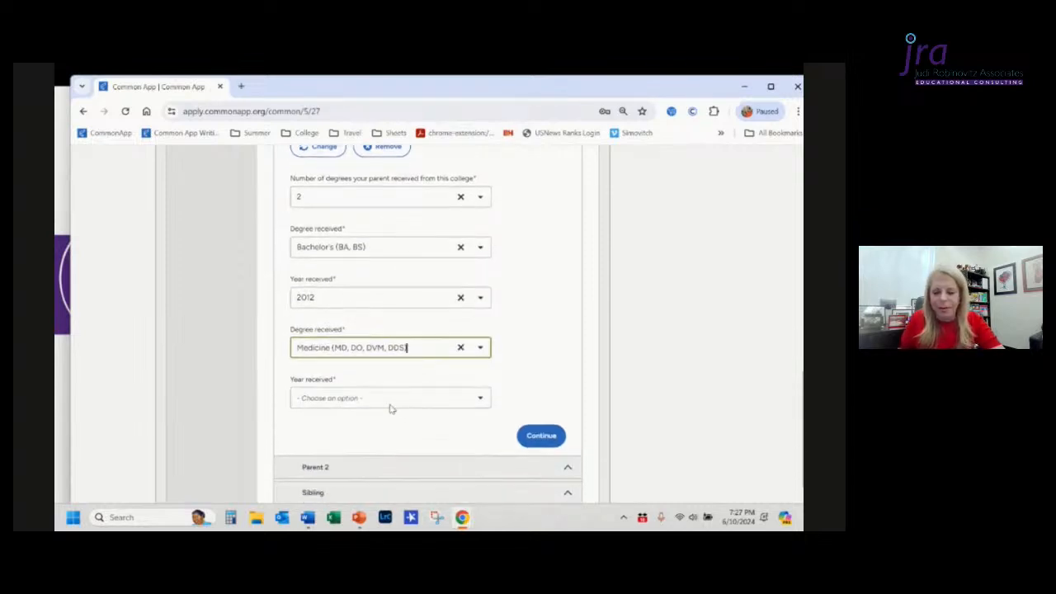
{"action": "left_click", "coordinate": [389, 401]}
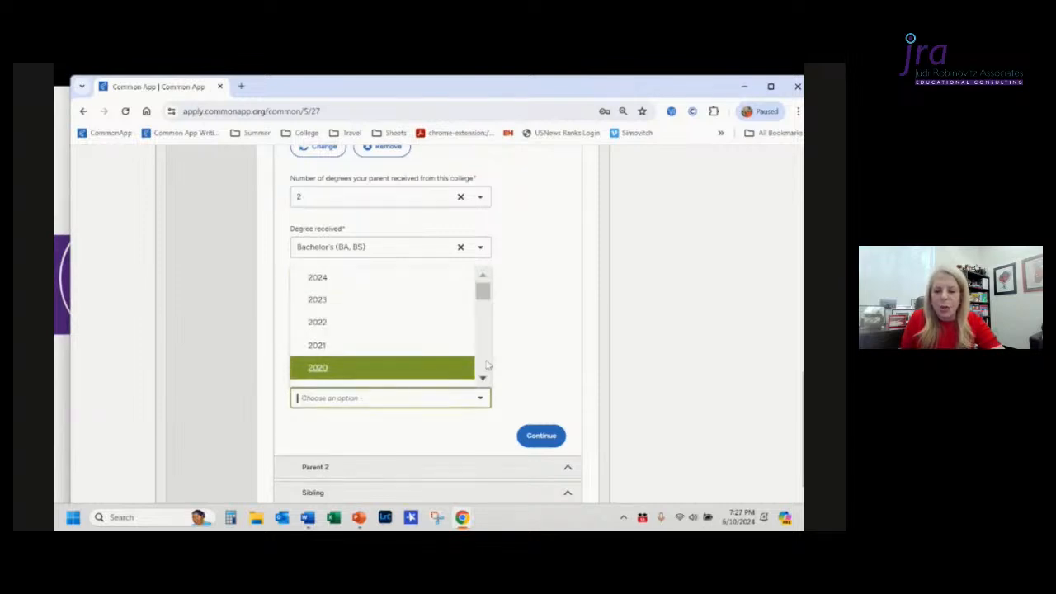
{"action": "scroll", "coordinate": [487, 365], "scroll_direction": "down", "scroll_amount": 3}
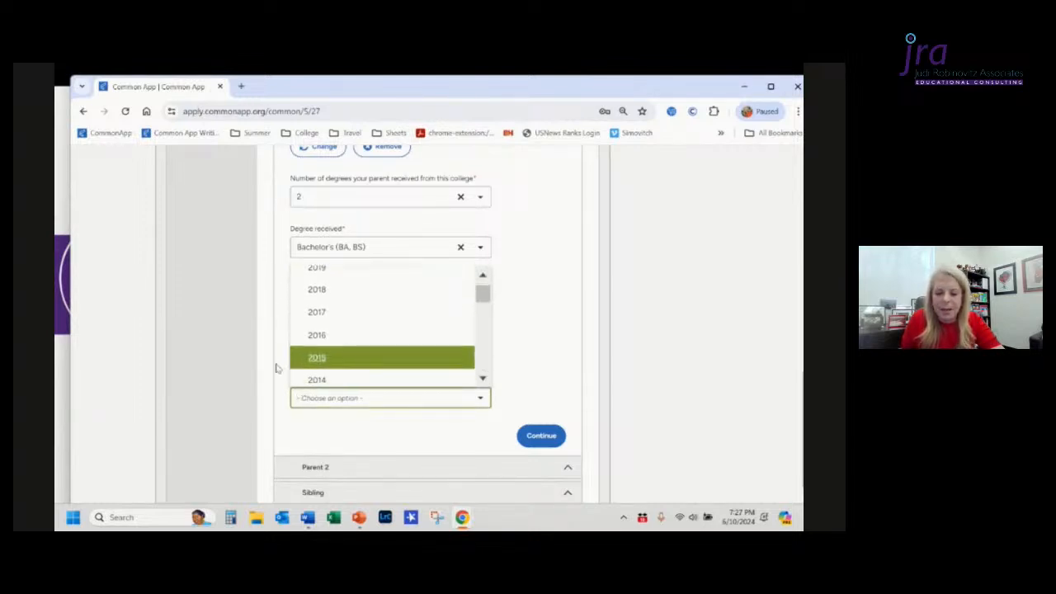
{"action": "left_click", "coordinate": [317, 335]}
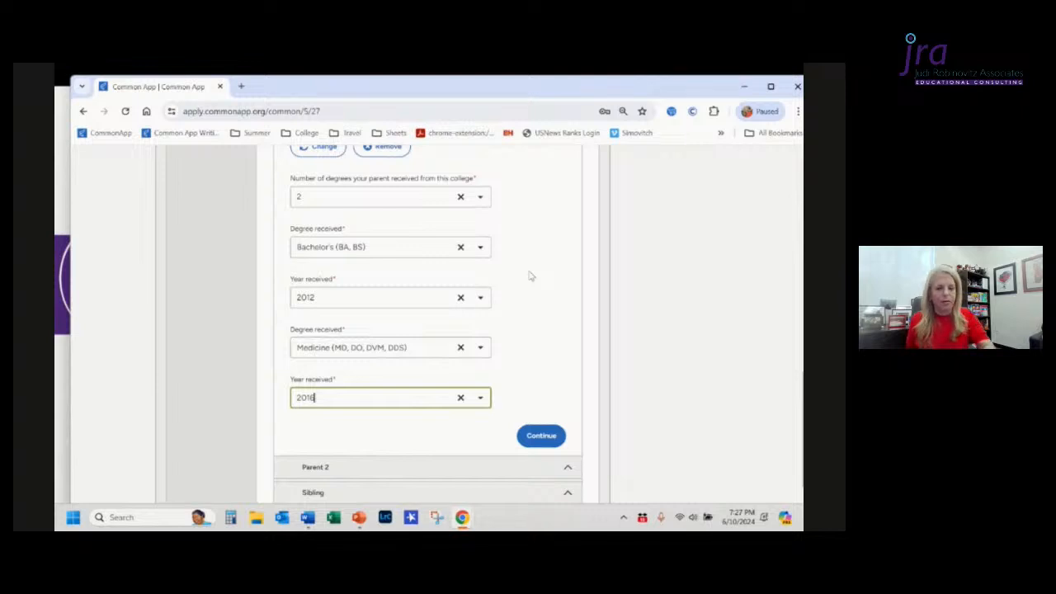
Step: Change Parent 1's highest education level to Graduated from high/secondary school (or equivalent)
{"action": "scroll", "coordinate": [530, 277], "scroll_direction": "up", "scroll_amount": 5}
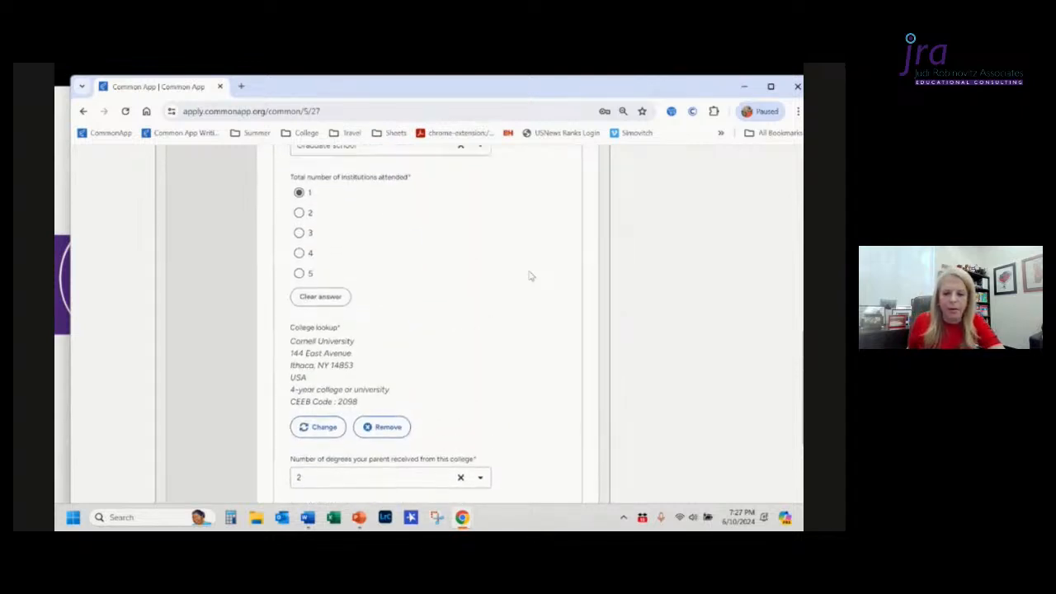
{"action": "scroll", "coordinate": [531, 277], "scroll_direction": "up", "scroll_amount": 1}
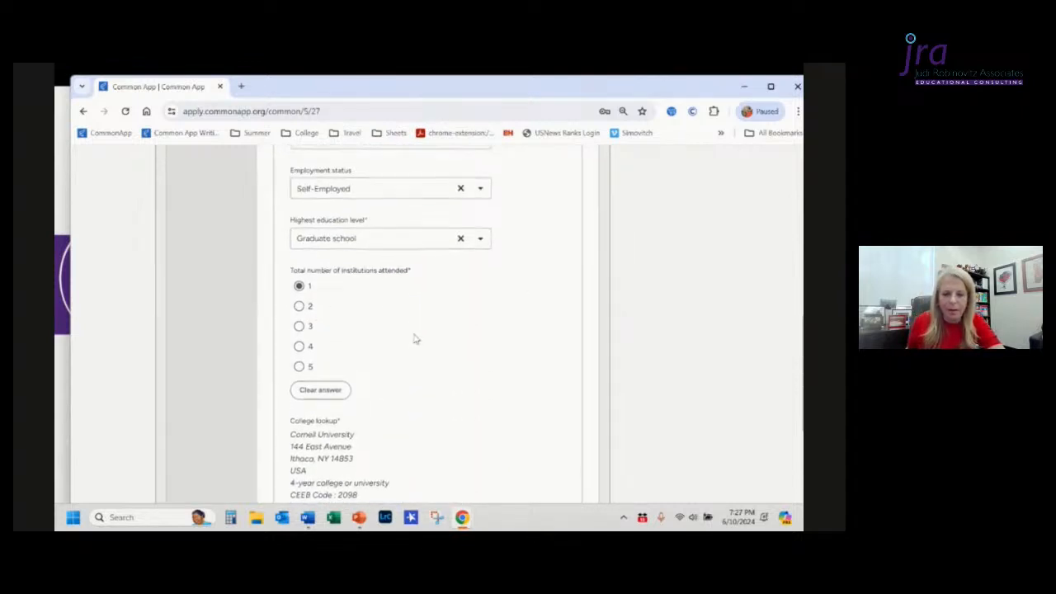
{"action": "scroll", "coordinate": [416, 338], "scroll_direction": "up", "scroll_amount": 1}
{"action": "left_click", "coordinate": [480, 298]}
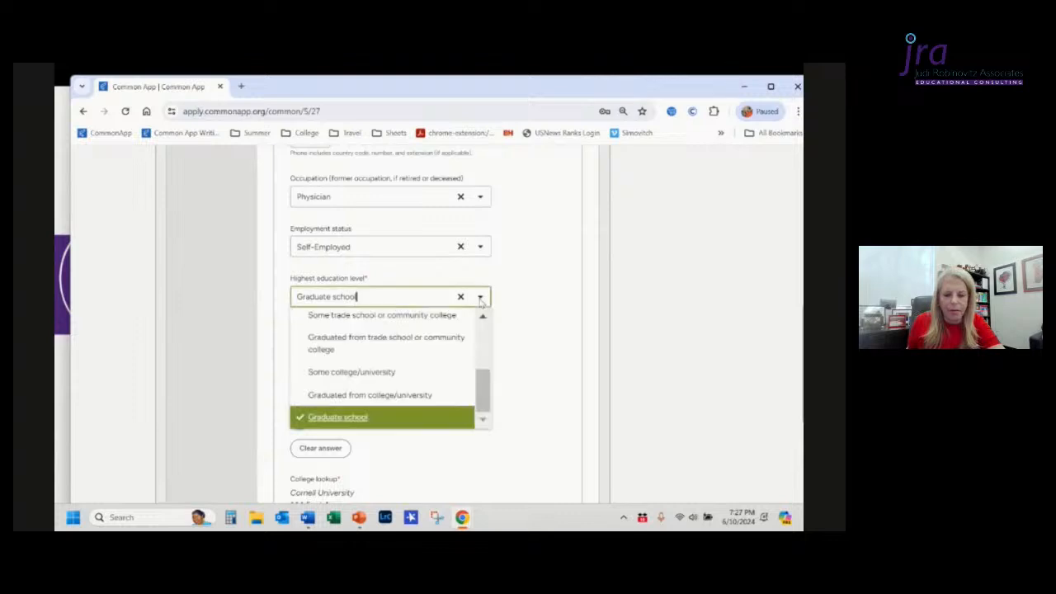
{"action": "scroll", "coordinate": [483, 347], "scroll_direction": "up", "scroll_amount": 2}
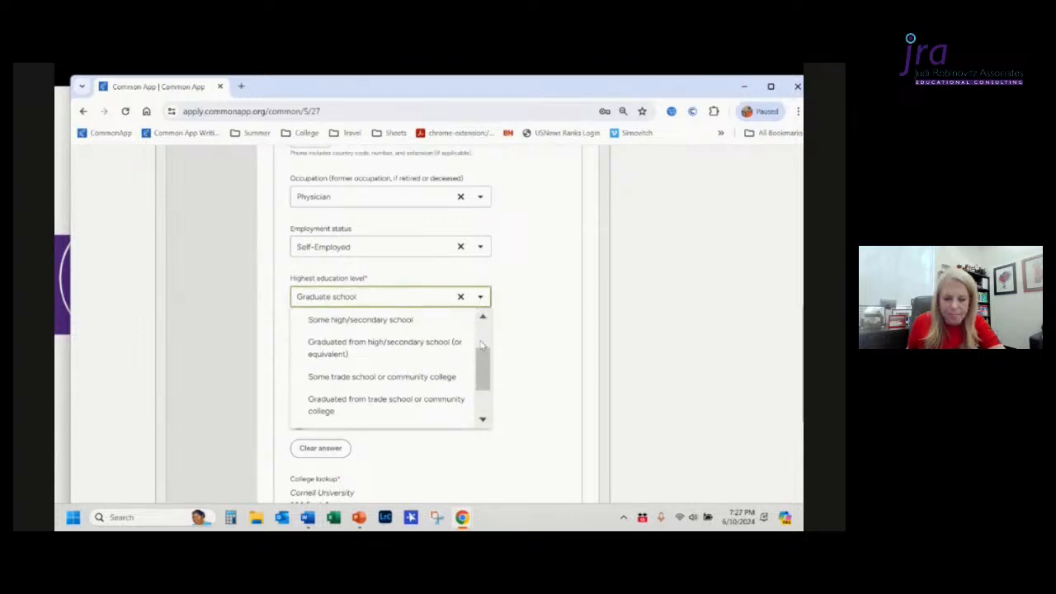
{"action": "left_click", "coordinate": [431, 350]}
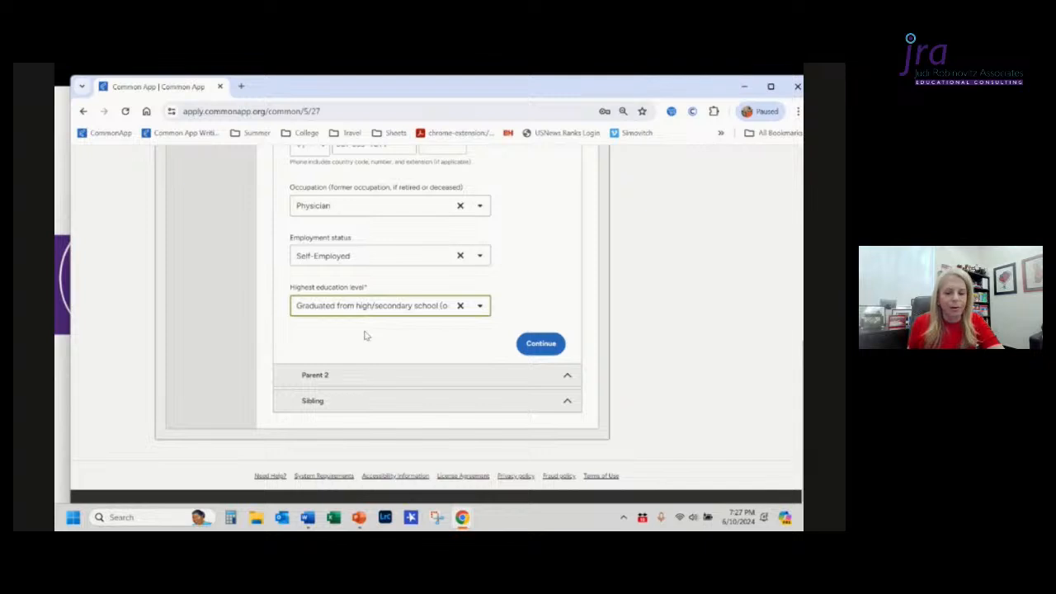
Step: Set Parent 1's highest education level to Graduated from college/university and review the education fields below
{"action": "left_click", "coordinate": [482, 309]}
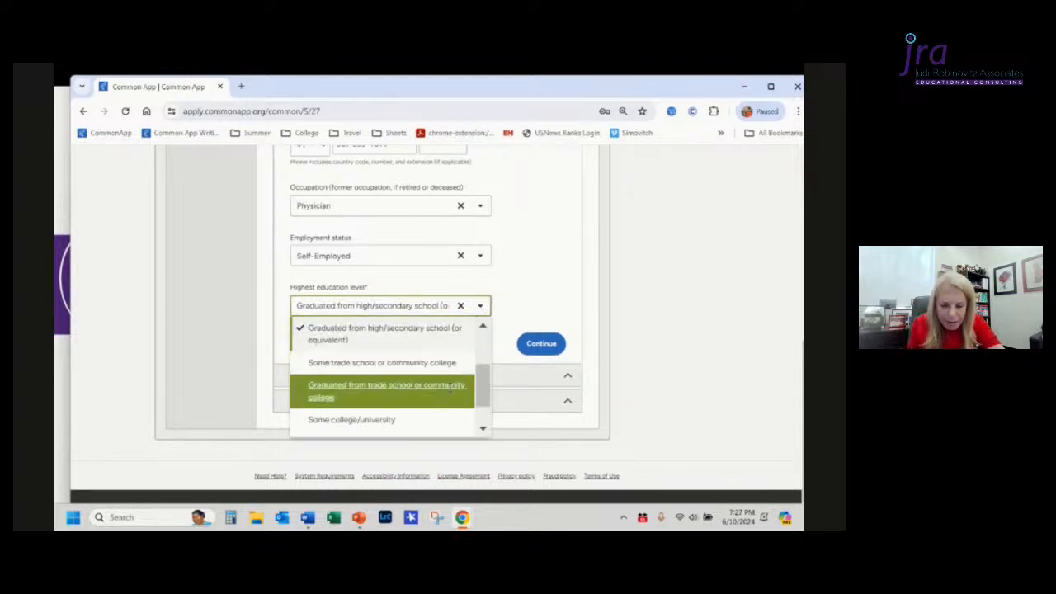
{"action": "scroll", "coordinate": [441, 398], "scroll_direction": "down", "scroll_amount": 2}
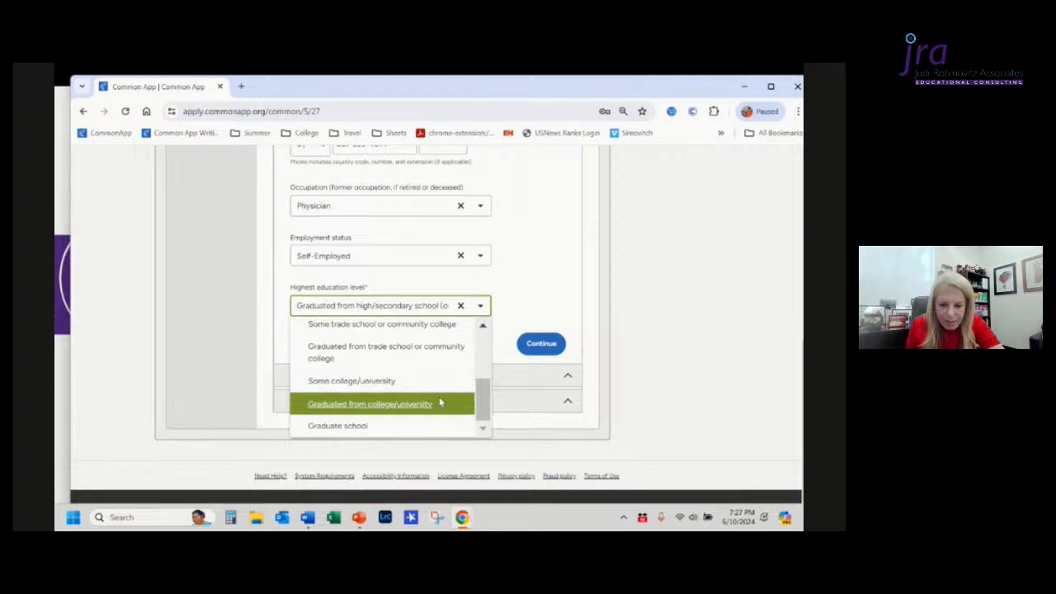
{"action": "left_click", "coordinate": [441, 404]}
{"action": "scroll", "coordinate": [440, 409], "scroll_direction": "down", "scroll_amount": 10}
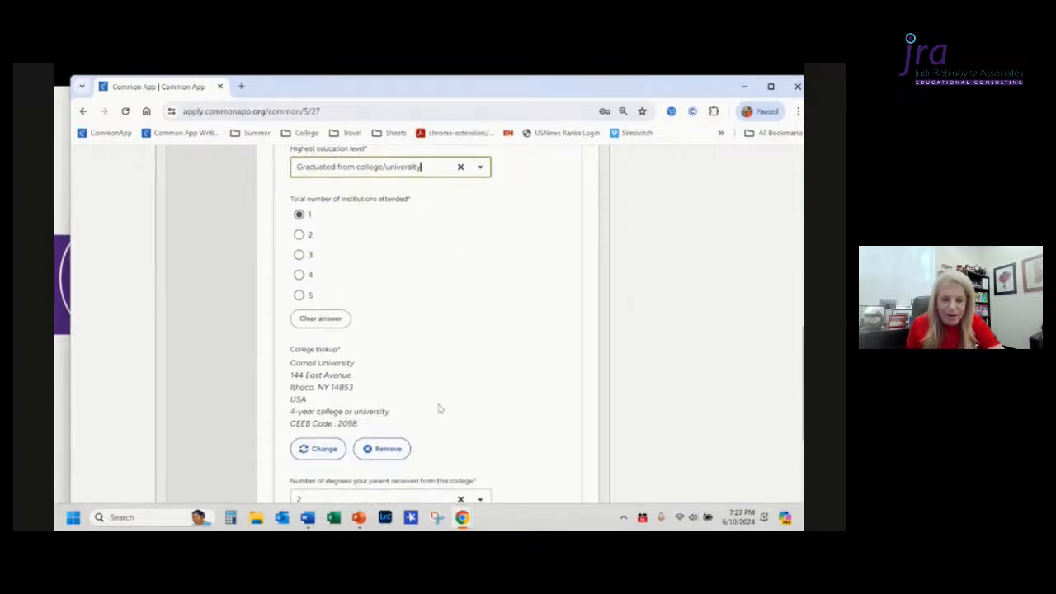
{"action": "scroll", "coordinate": [440, 408], "scroll_direction": "down", "scroll_amount": 3}
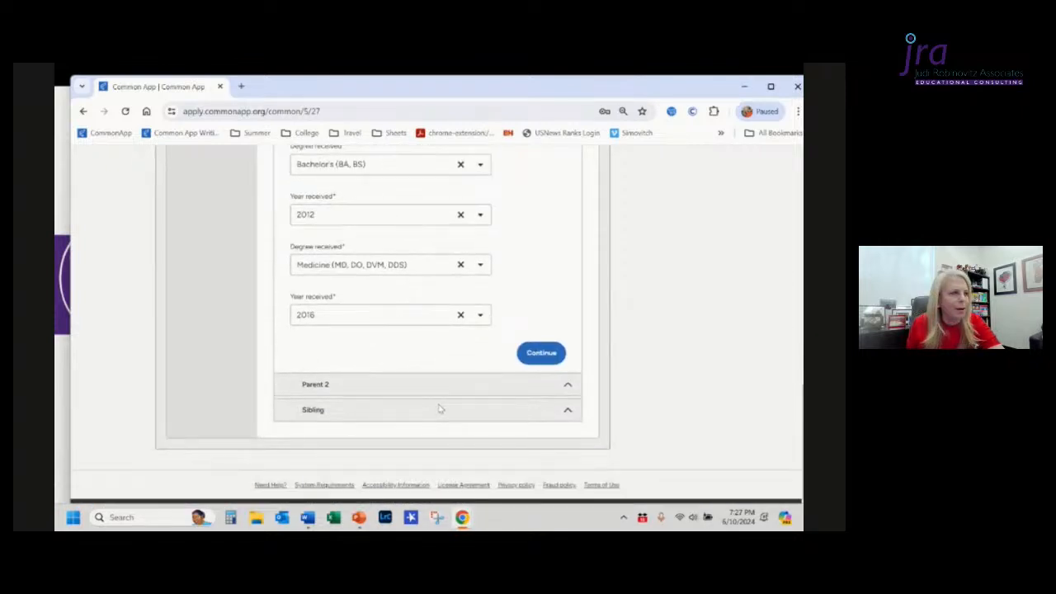
{"action": "scroll", "coordinate": [440, 409], "scroll_direction": "up", "scroll_amount": 1}
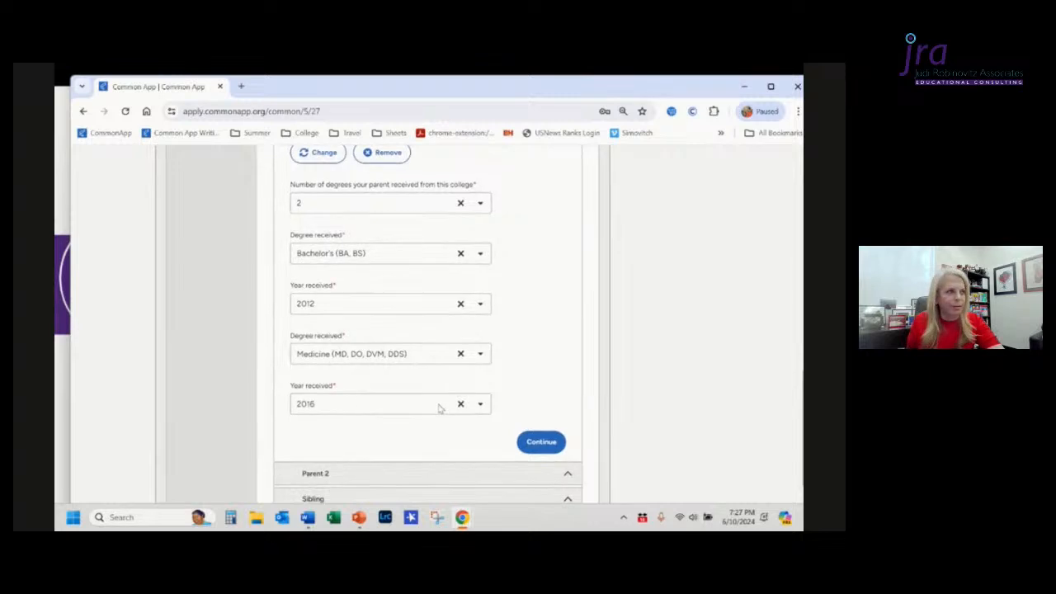
{"action": "scroll", "coordinate": [439, 409], "scroll_direction": "down", "scroll_amount": 1}
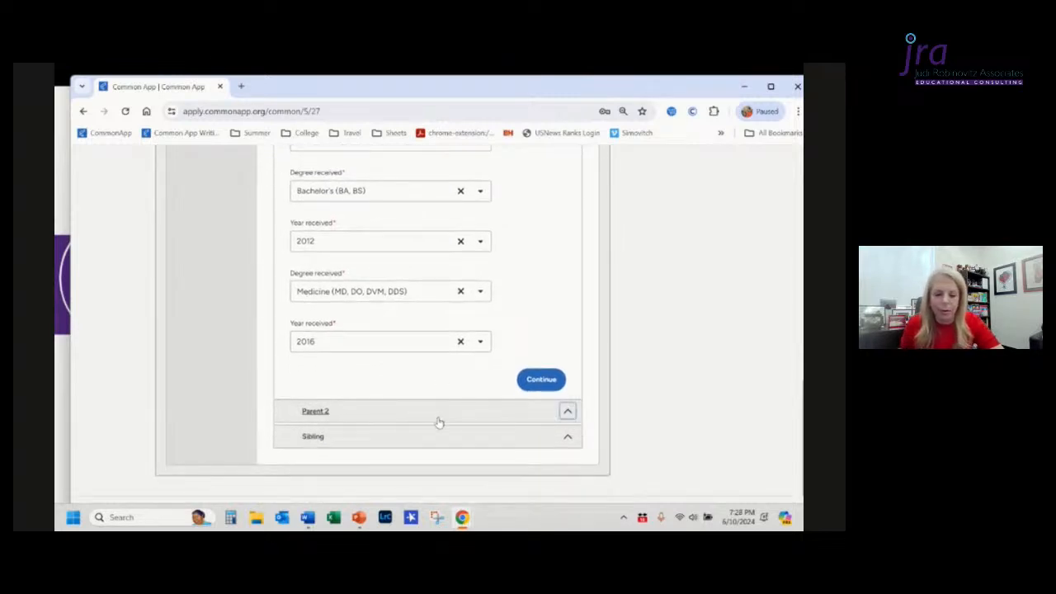
Step: Open the Parent 2 section and mark Parent 2 as Father and living
{"action": "left_click", "coordinate": [439, 422]}
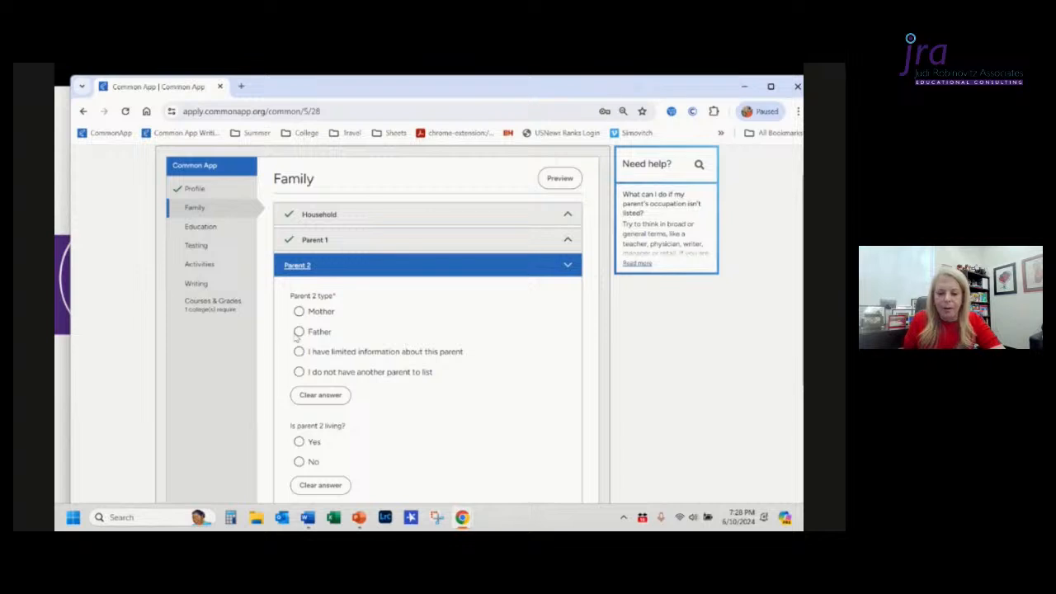
{"action": "left_click", "coordinate": [299, 332]}
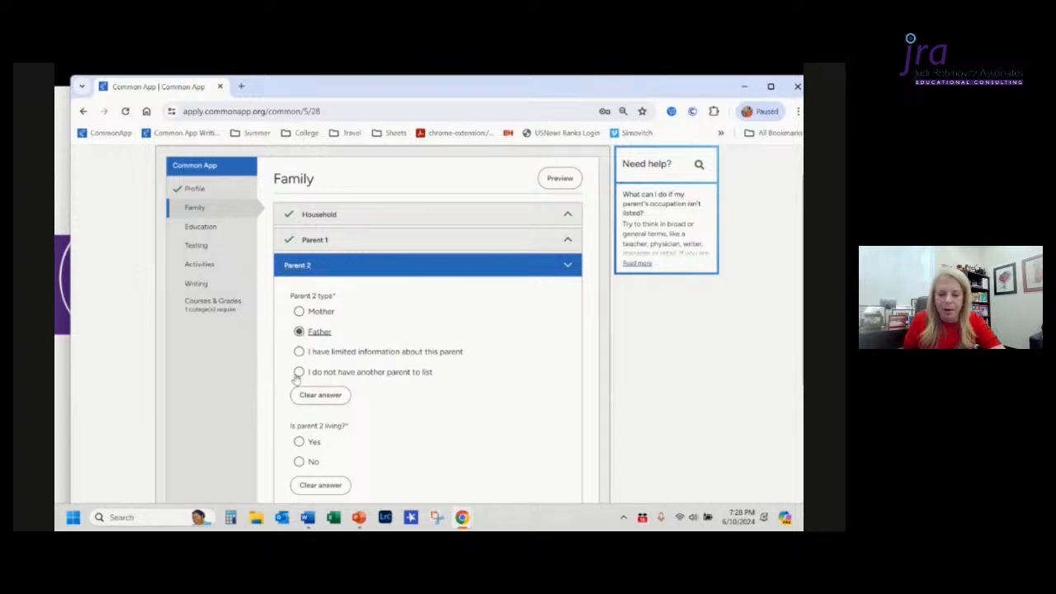
{"action": "scroll", "coordinate": [331, 403], "scroll_direction": "down", "scroll_amount": 1}
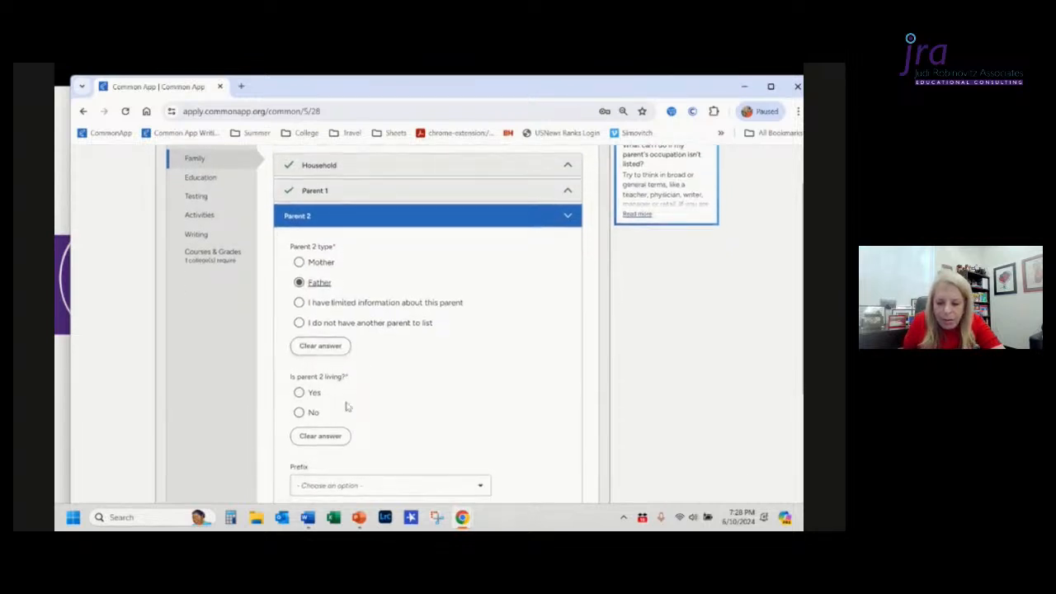
{"action": "left_click", "coordinate": [298, 393]}
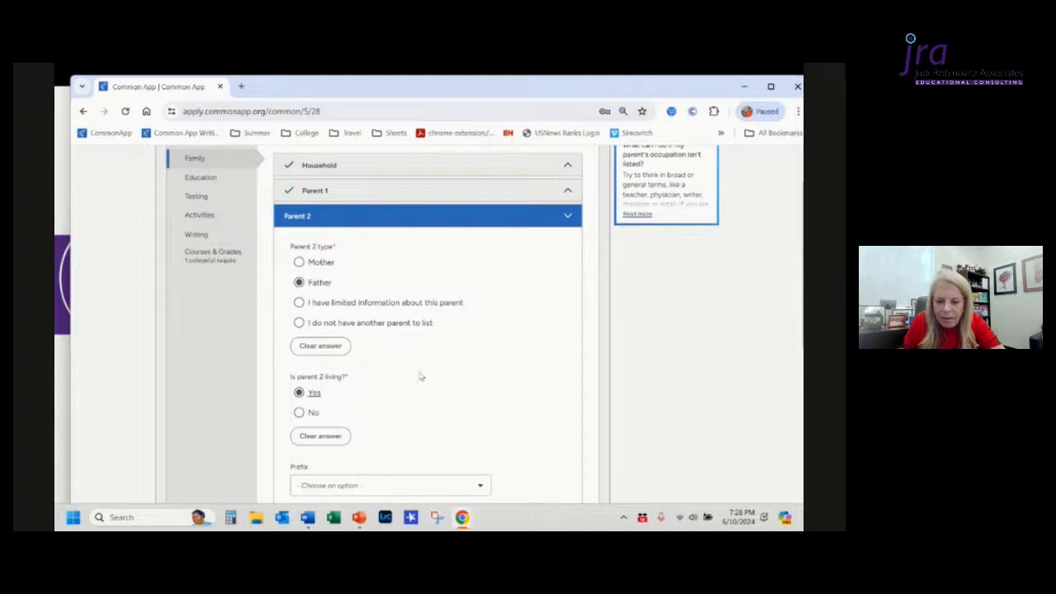
{"action": "left_click", "coordinate": [299, 303]}
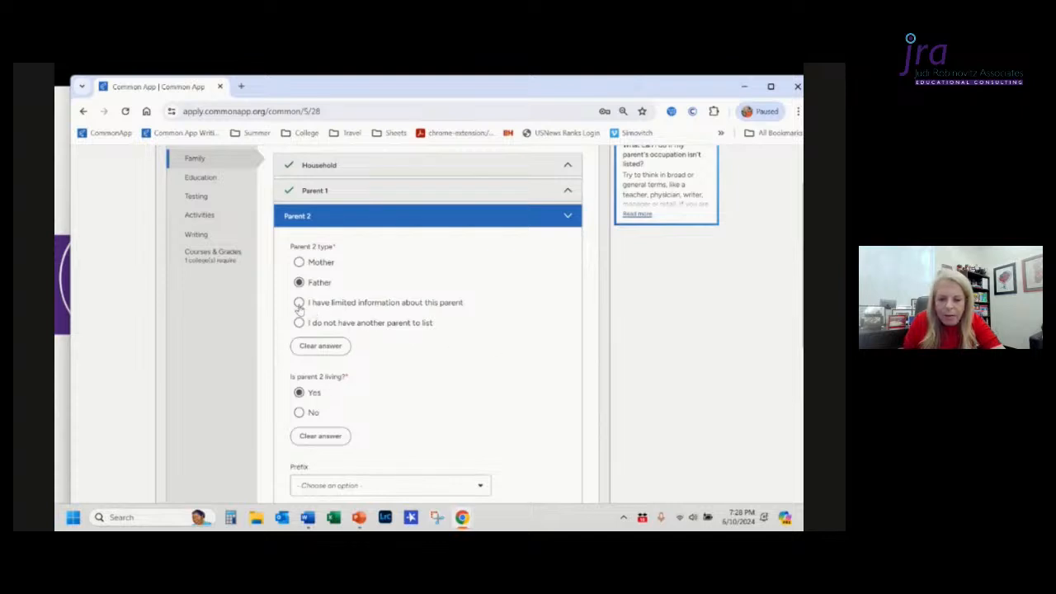
Step: Look over the remaining Parent 2 fields and open the Sibling section
{"action": "scroll", "coordinate": [483, 350], "scroll_direction": "down", "scroll_amount": 5}
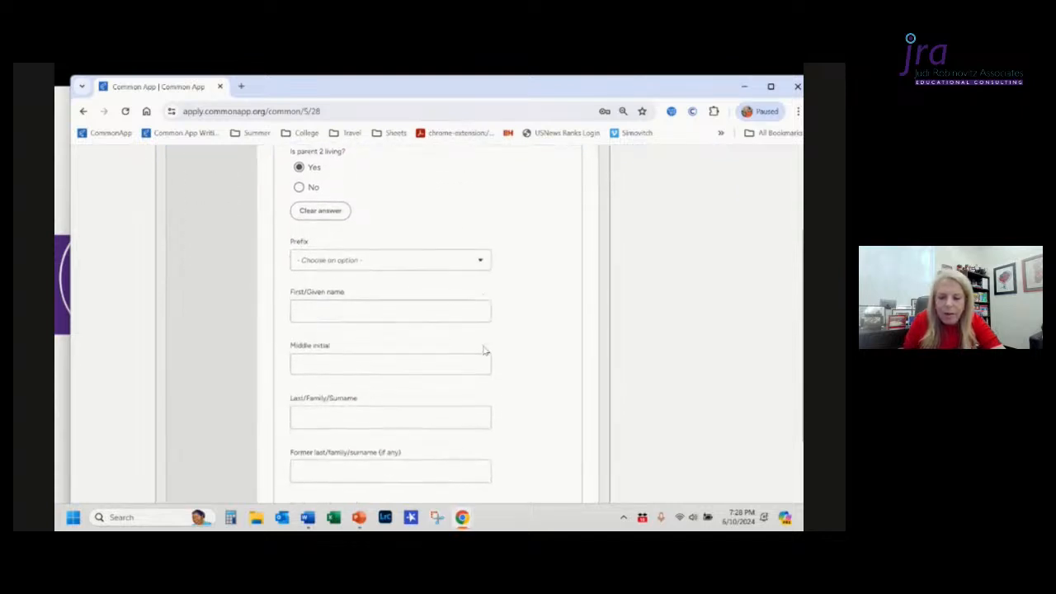
{"action": "scroll", "coordinate": [485, 351], "scroll_direction": "down", "scroll_amount": 3}
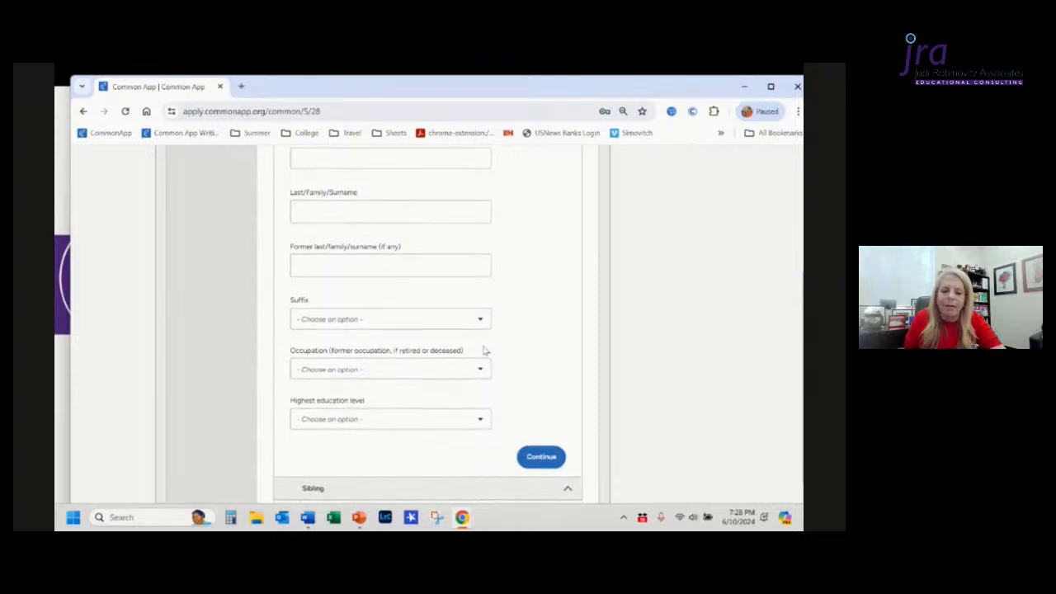
{"action": "scroll", "coordinate": [486, 351], "scroll_direction": "down", "scroll_amount": 1}
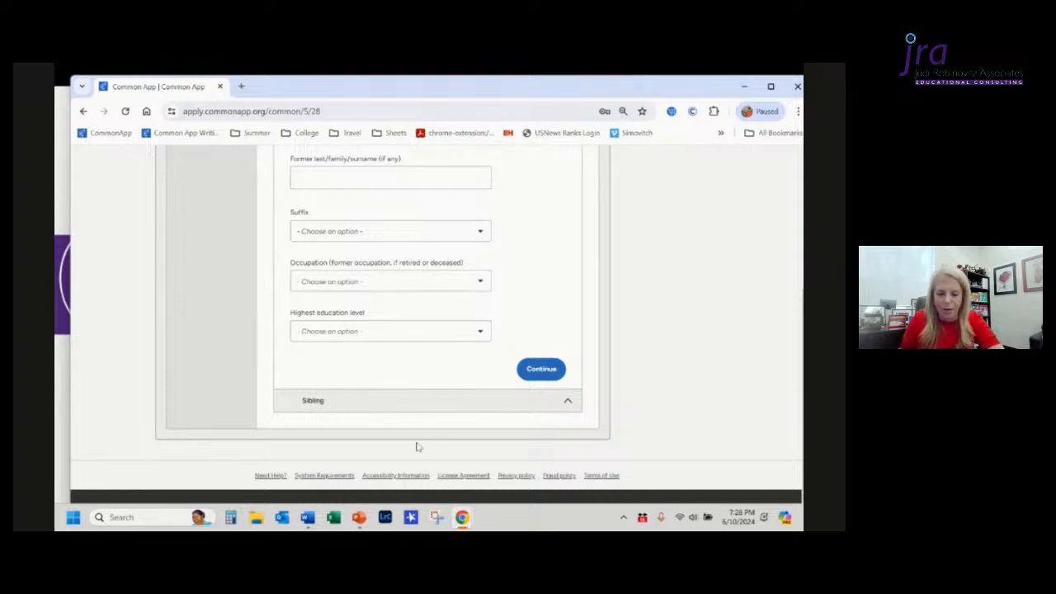
{"action": "right_click", "coordinate": [402, 405]}
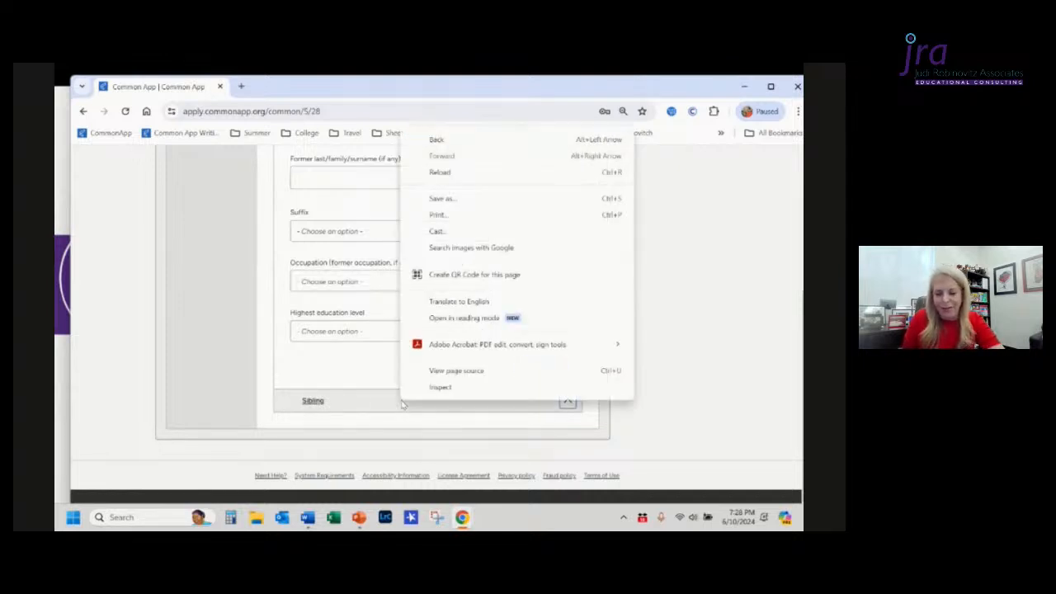
{"action": "left_click", "coordinate": [336, 404]}
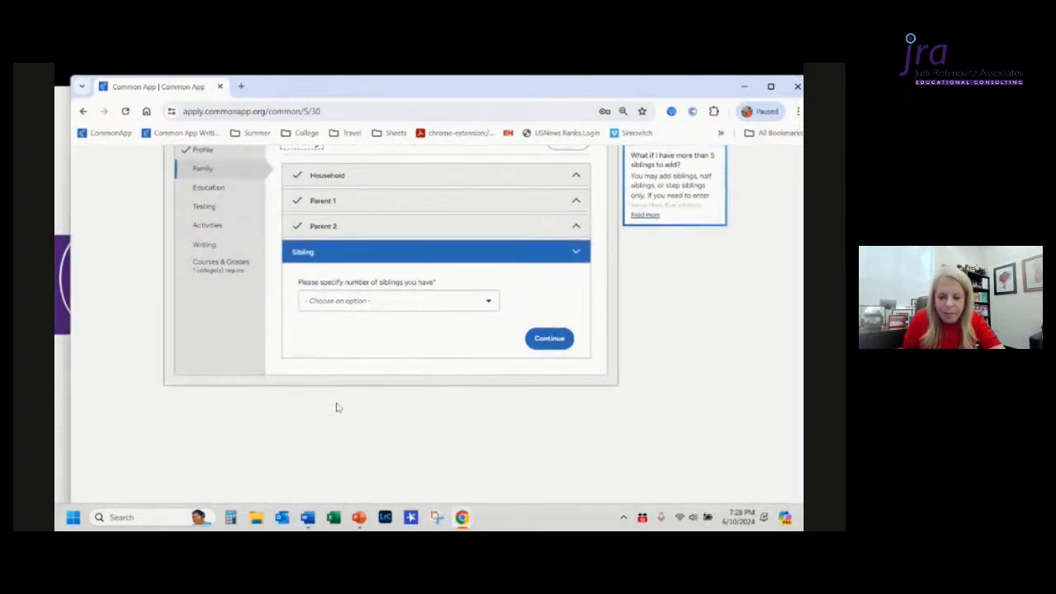
Step: Set the number of siblings to 1, enter Sibling 1's first name, last name and age 9, and continue
{"action": "left_click", "coordinate": [394, 305]}
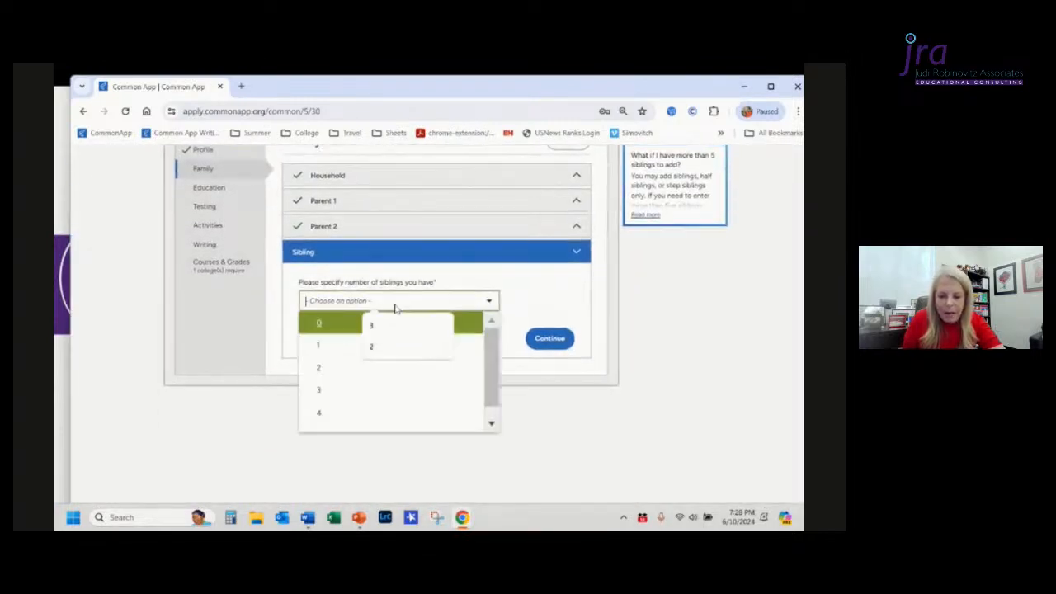
{"action": "left_click", "coordinate": [325, 348]}
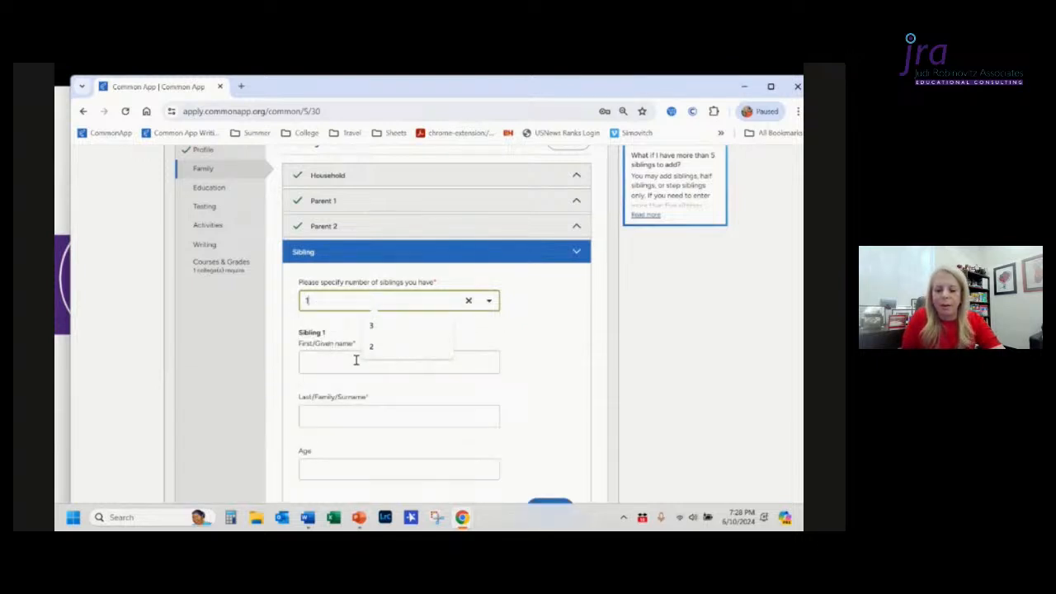
{"action": "left_click", "coordinate": [356, 360]}
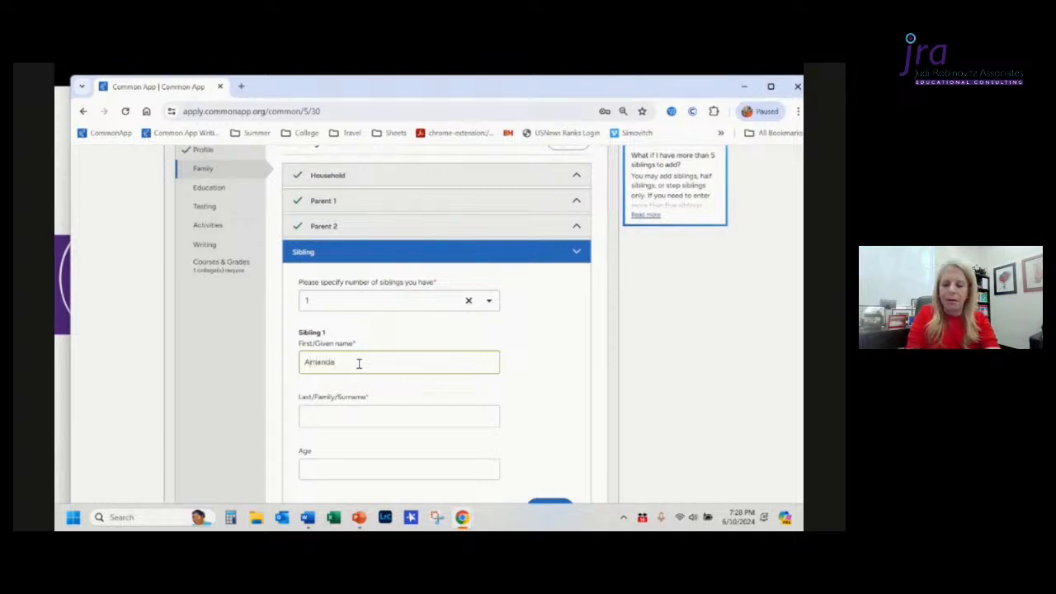
{"action": "key", "text": "Tab"}
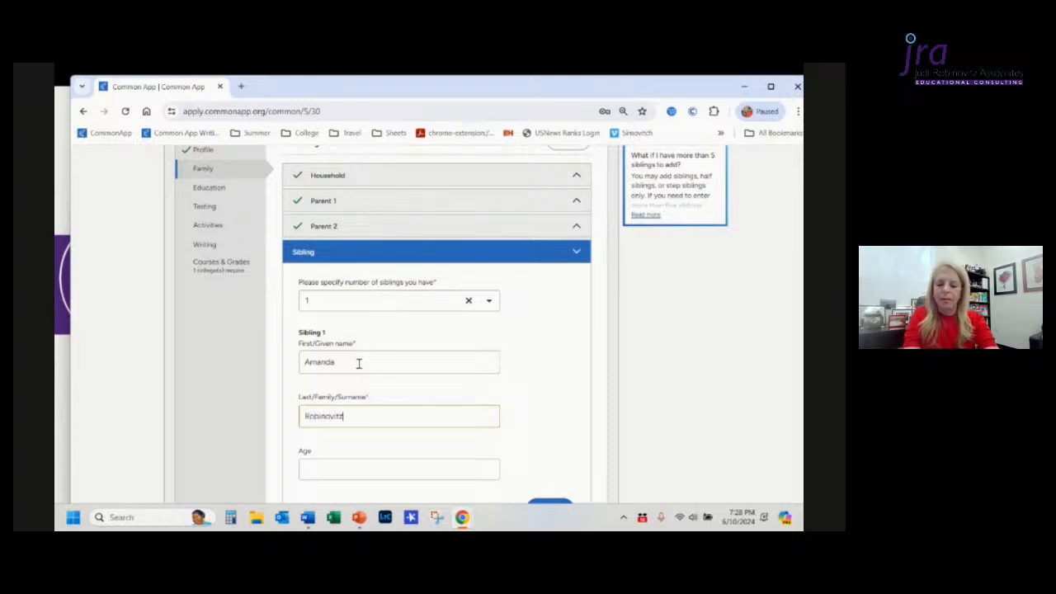
{"action": "scroll", "coordinate": [359, 363], "scroll_direction": "down", "scroll_amount": 1}
{"action": "left_click", "coordinate": [350, 418]}
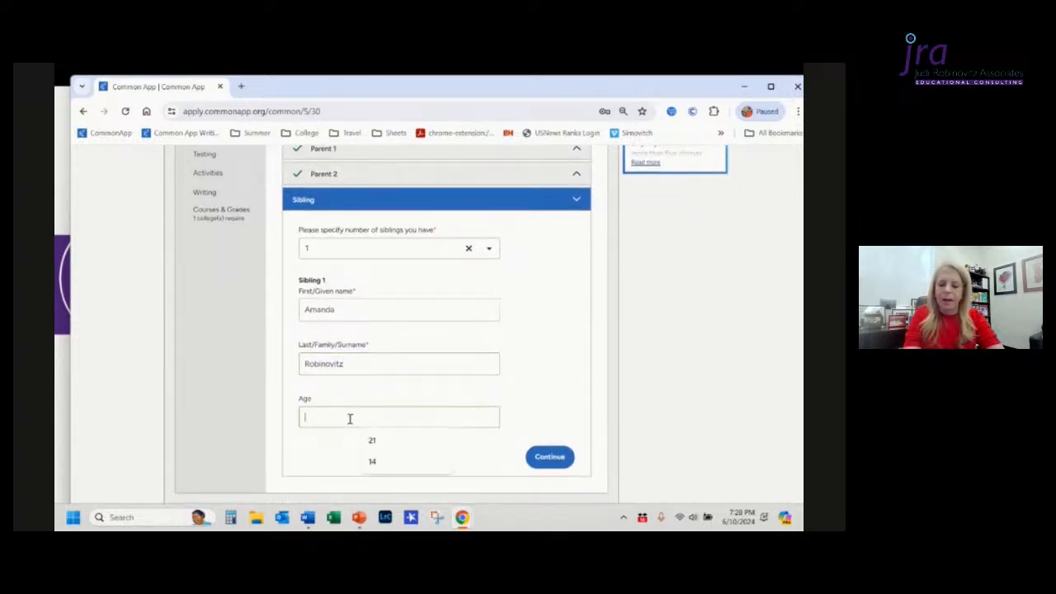
{"action": "type", "text": "9"}
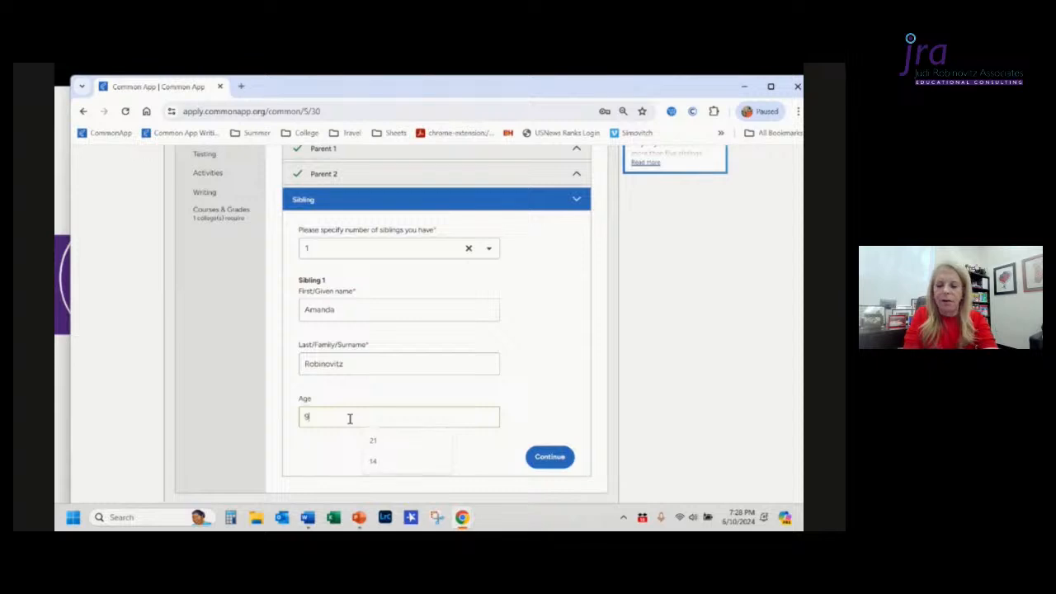
{"action": "left_click", "coordinate": [556, 458]}
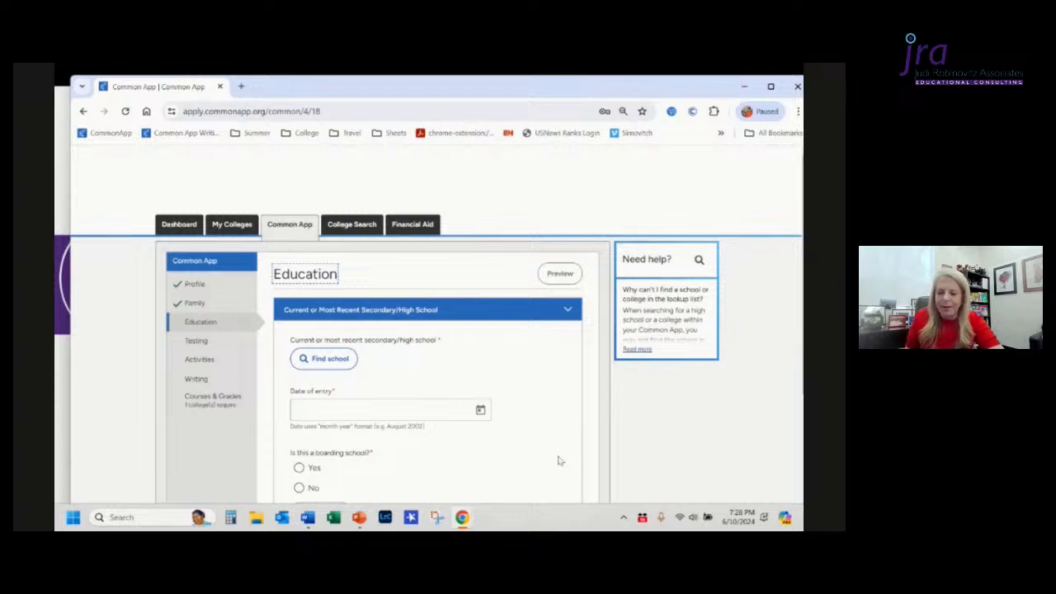
Step: Return to the Family section and look over the Household answers and the Parent 2 section
{"action": "left_click", "coordinate": [199, 304]}
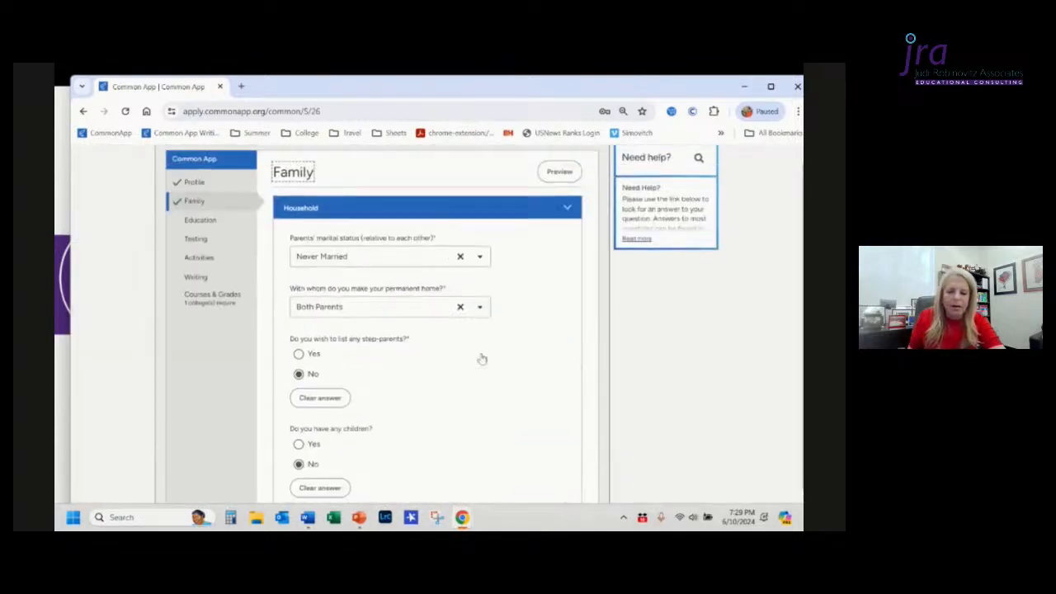
{"action": "scroll", "coordinate": [482, 359], "scroll_direction": "down", "scroll_amount": 5}
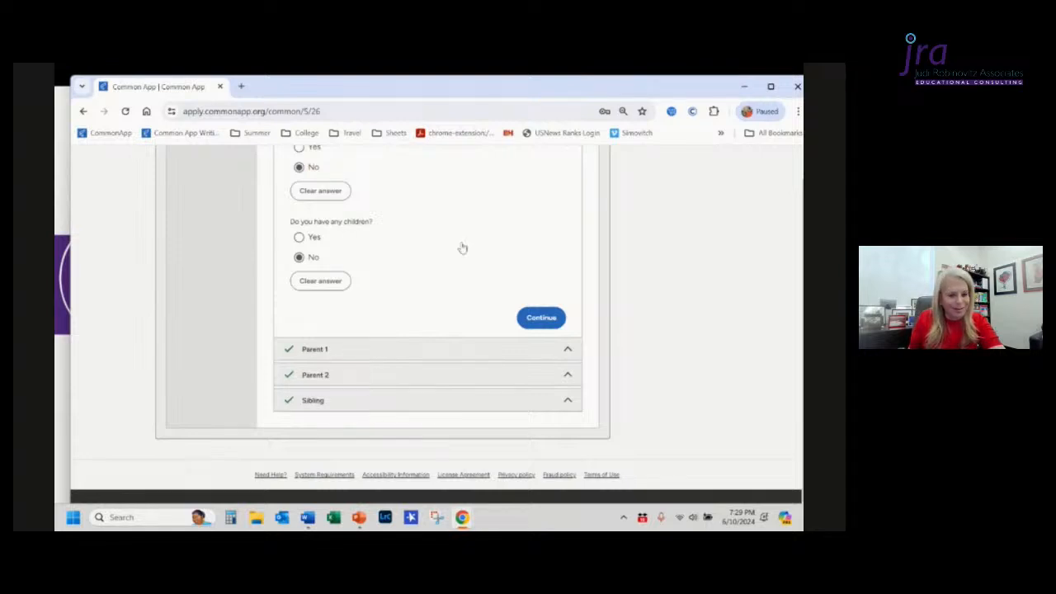
{"action": "scroll", "coordinate": [463, 248], "scroll_direction": "up", "scroll_amount": 10}
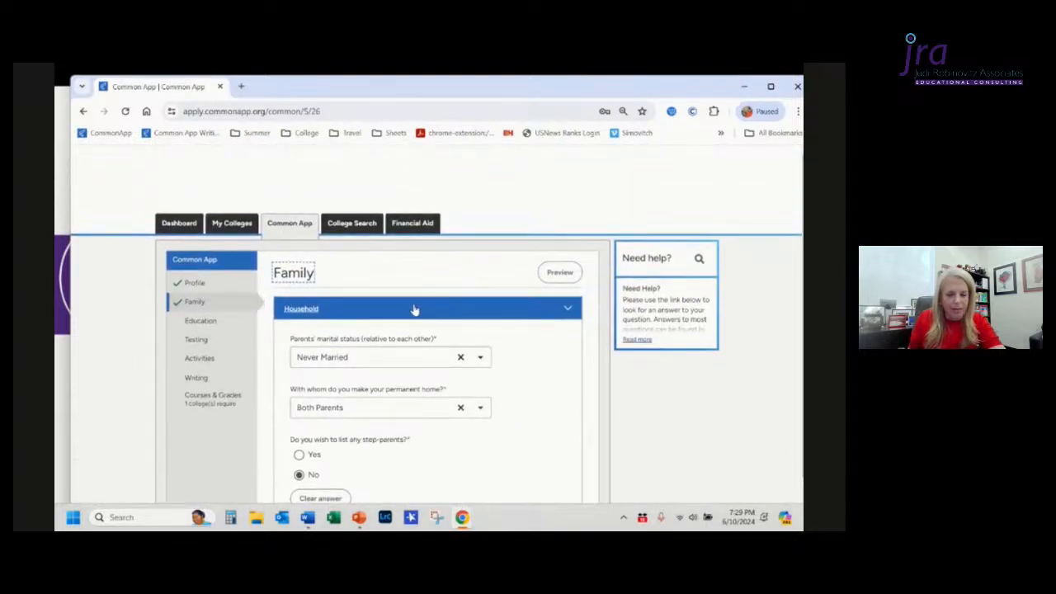
{"action": "scroll", "coordinate": [521, 371], "scroll_direction": "down", "scroll_amount": 1}
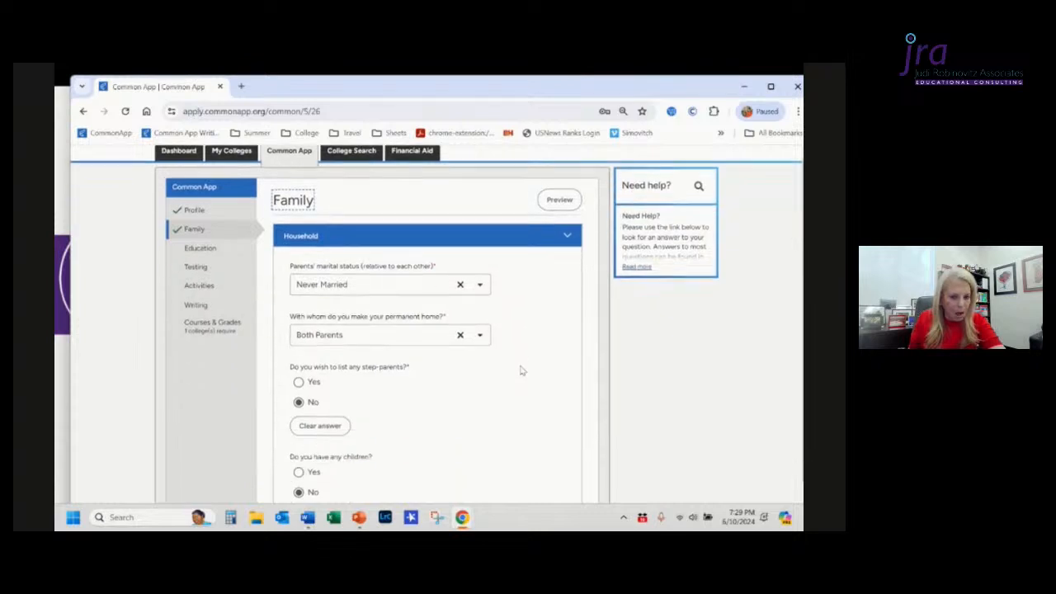
{"action": "scroll", "coordinate": [521, 371], "scroll_direction": "down", "scroll_amount": 3}
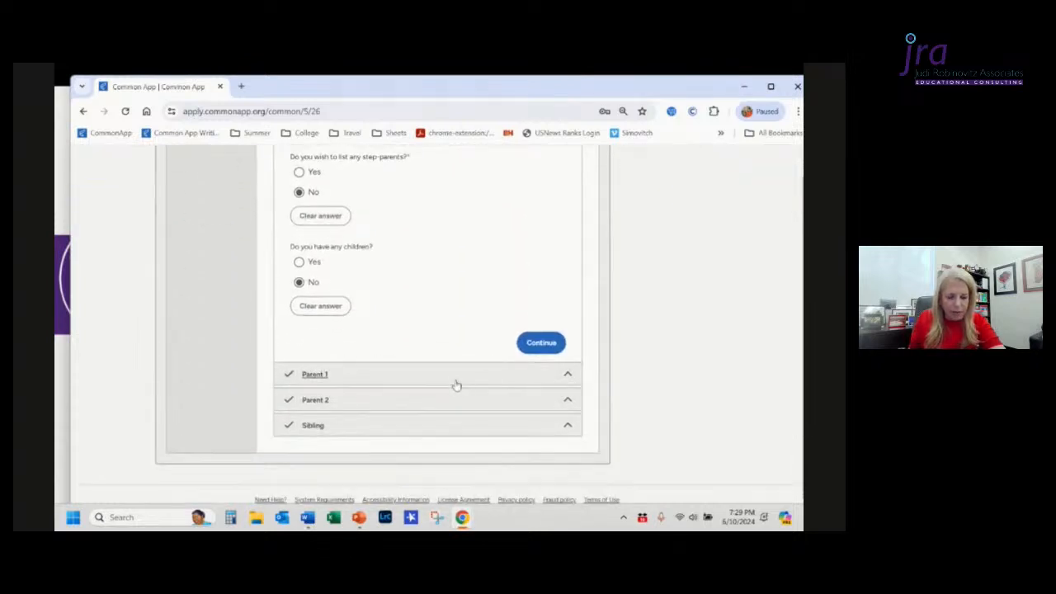
{"action": "left_click", "coordinate": [453, 403]}
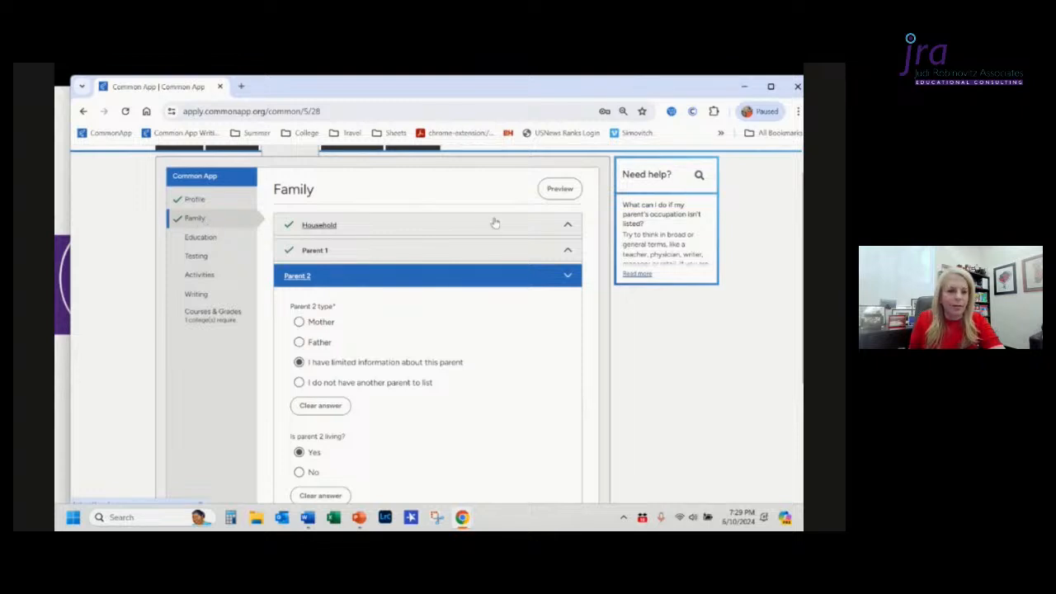
Step: Open the Family section preview, read through it, and close it
{"action": "left_click", "coordinate": [560, 188]}
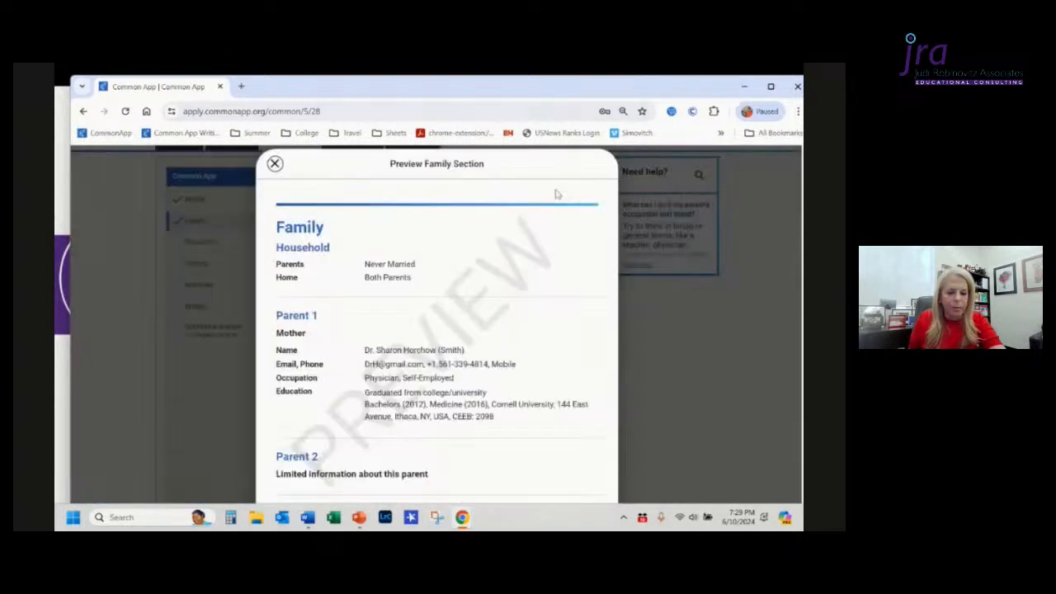
{"action": "scroll", "coordinate": [556, 194], "scroll_direction": "down", "scroll_amount": 3}
{"action": "scroll", "coordinate": [556, 194], "scroll_direction": "up", "scroll_amount": 3}
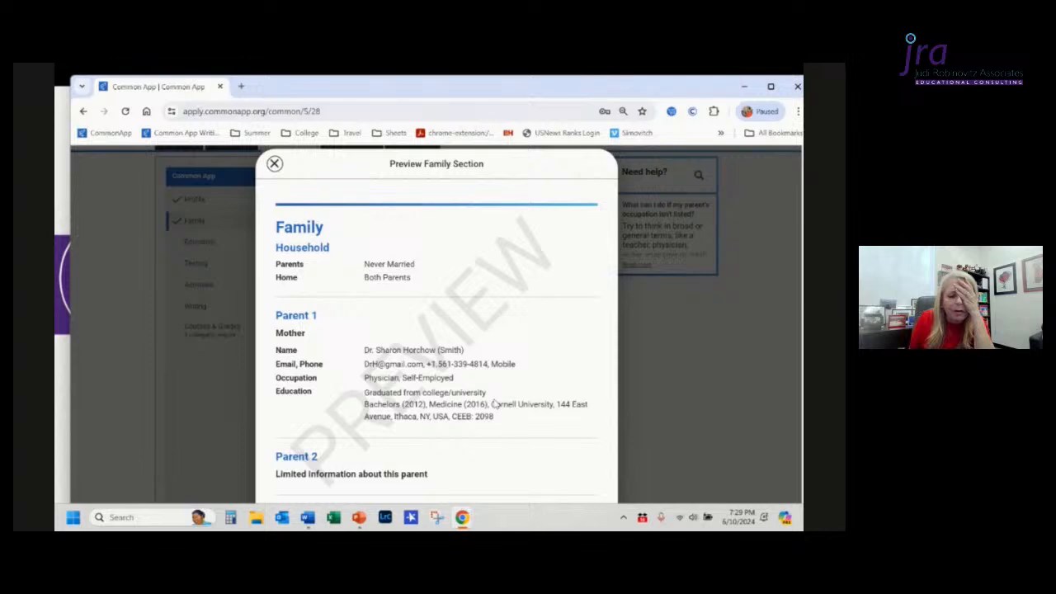
{"action": "left_click", "coordinate": [275, 164]}
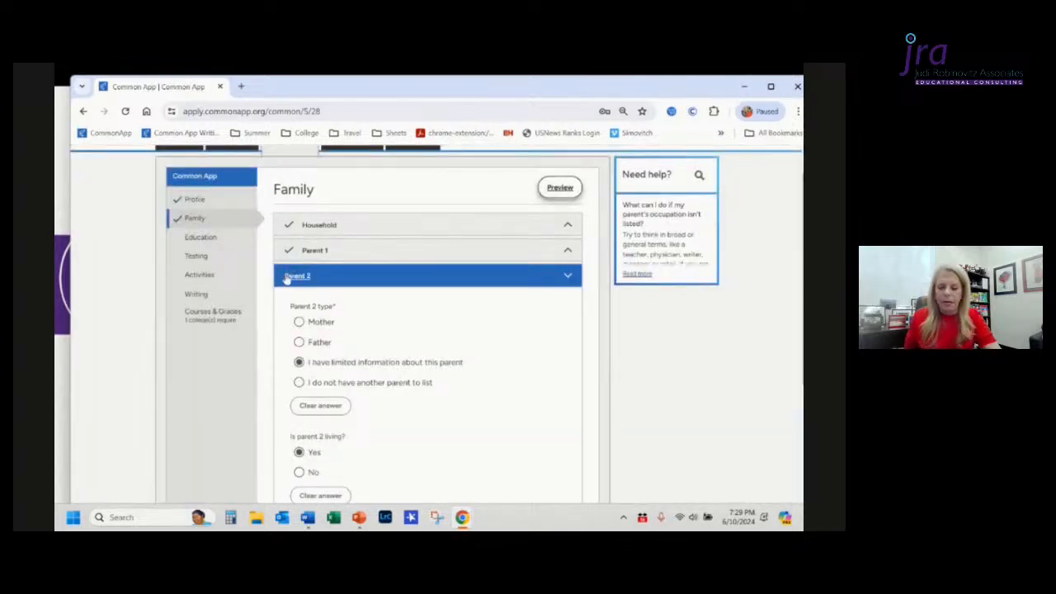
{"action": "key", "text": "alt+Tab"}
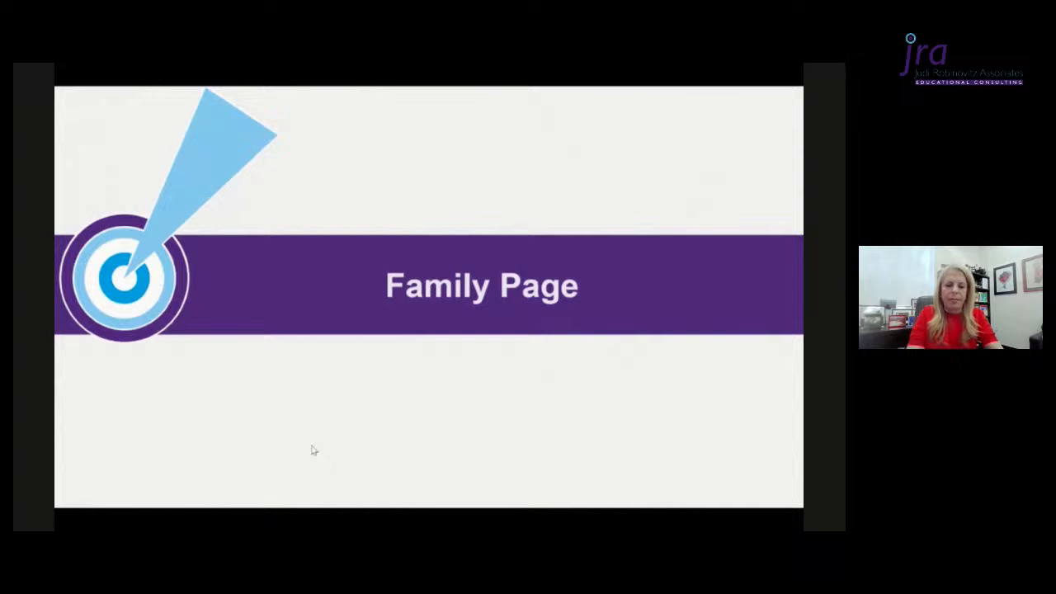
{"action": "left_click", "coordinate": [314, 450]}
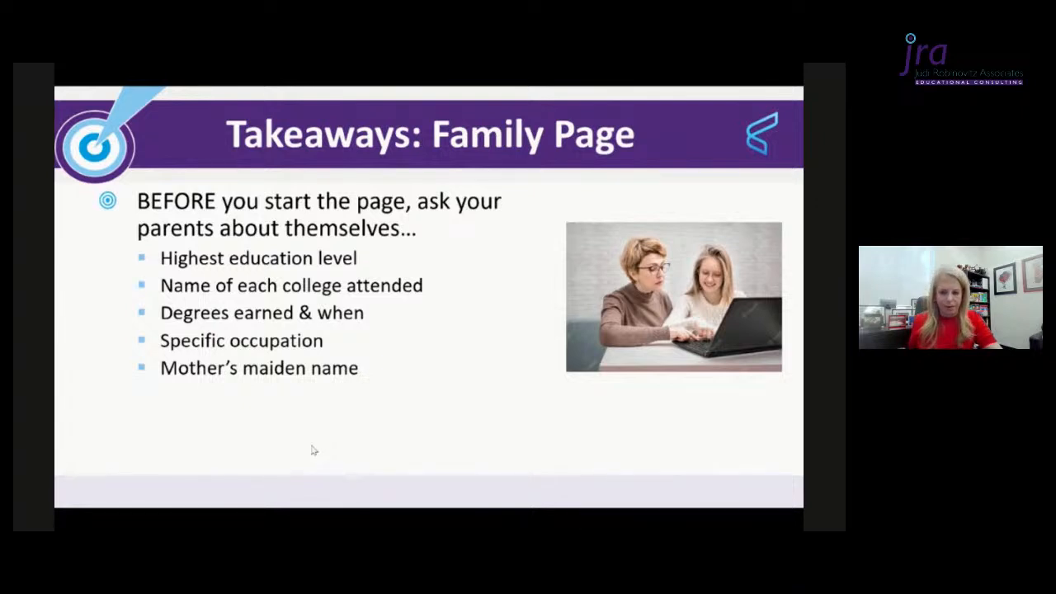
{"action": "key", "text": "Right"}
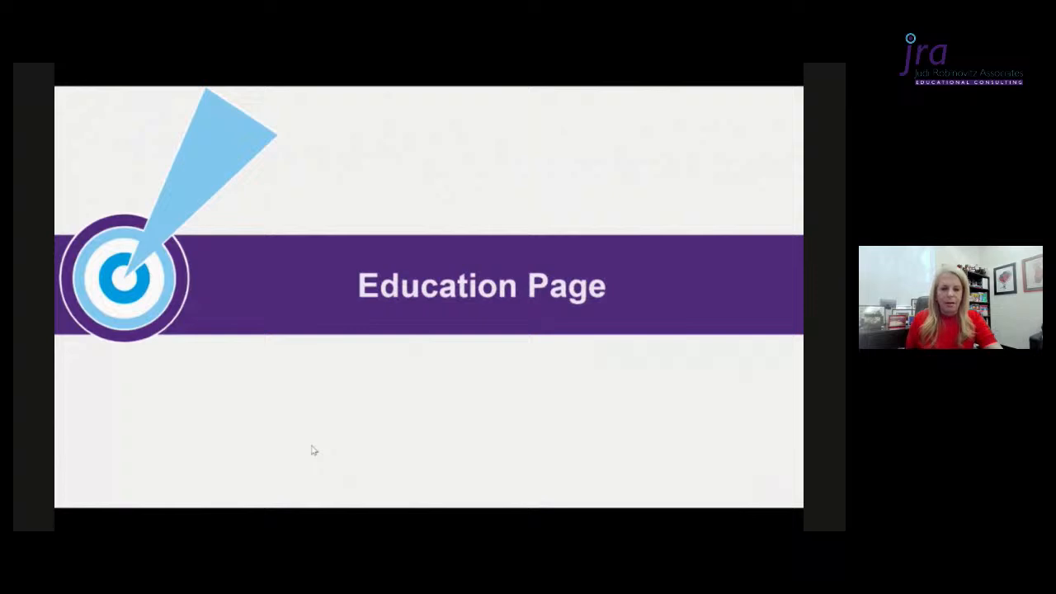
{"action": "key", "text": "alt+Tab"}
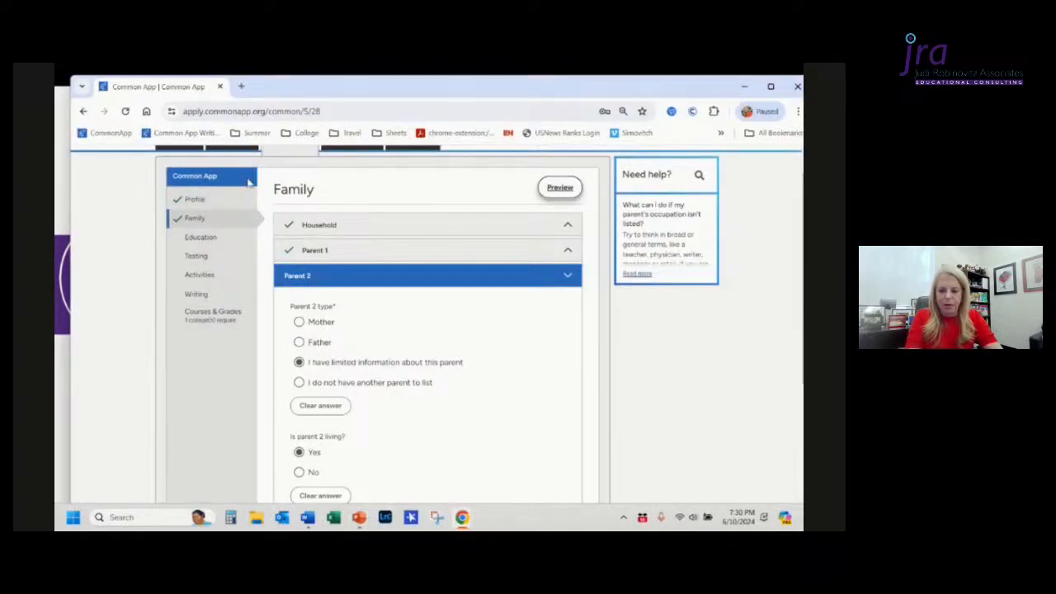
Step: Open the Education section and look over the secondary/high school questions
{"action": "left_click", "coordinate": [221, 238]}
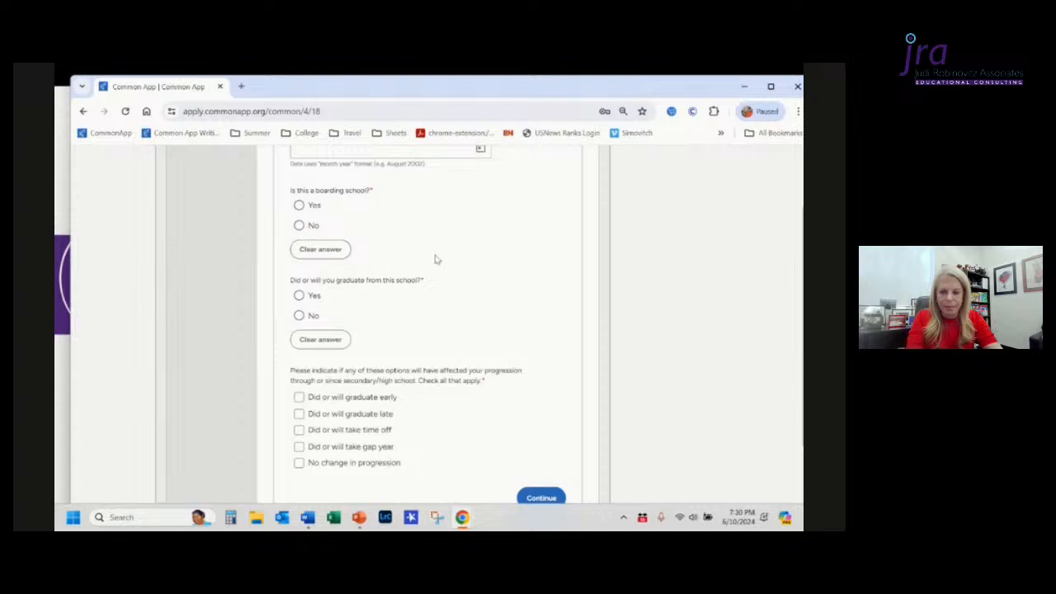
{"action": "scroll", "coordinate": [435, 258], "scroll_direction": "up", "scroll_amount": 4}
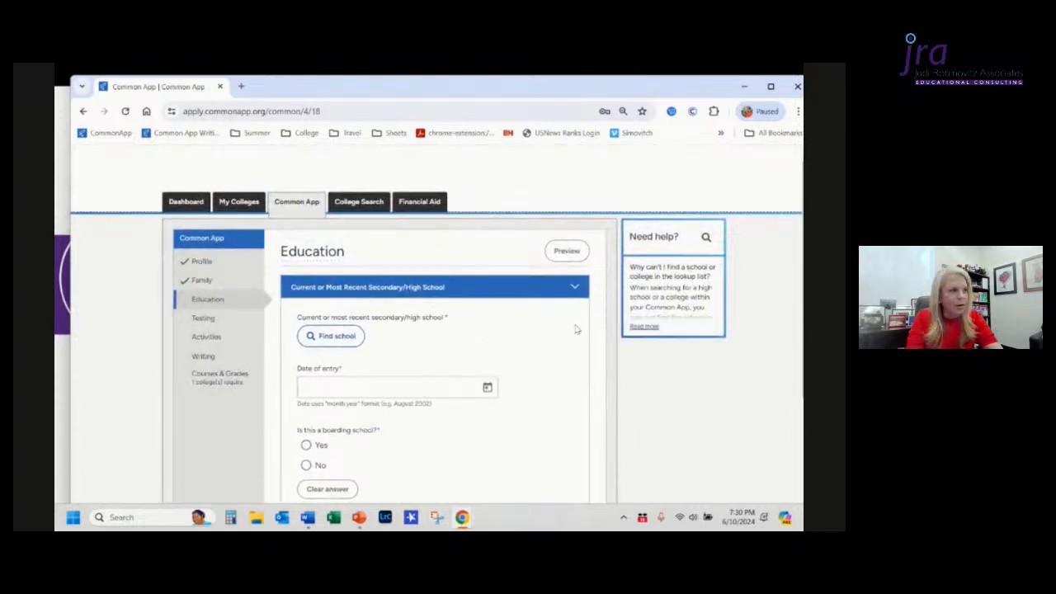
{"action": "scroll", "coordinate": [573, 327], "scroll_direction": "down", "scroll_amount": 3}
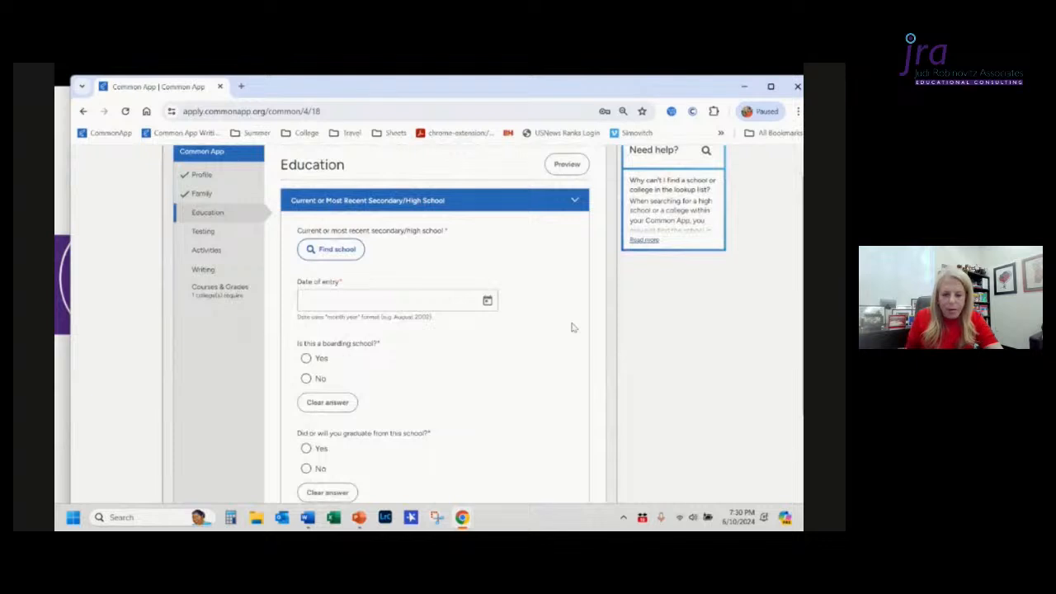
Step: Search the high school lookup by name for Spanish and select Spanish River Community High School
{"action": "left_click", "coordinate": [330, 249]}
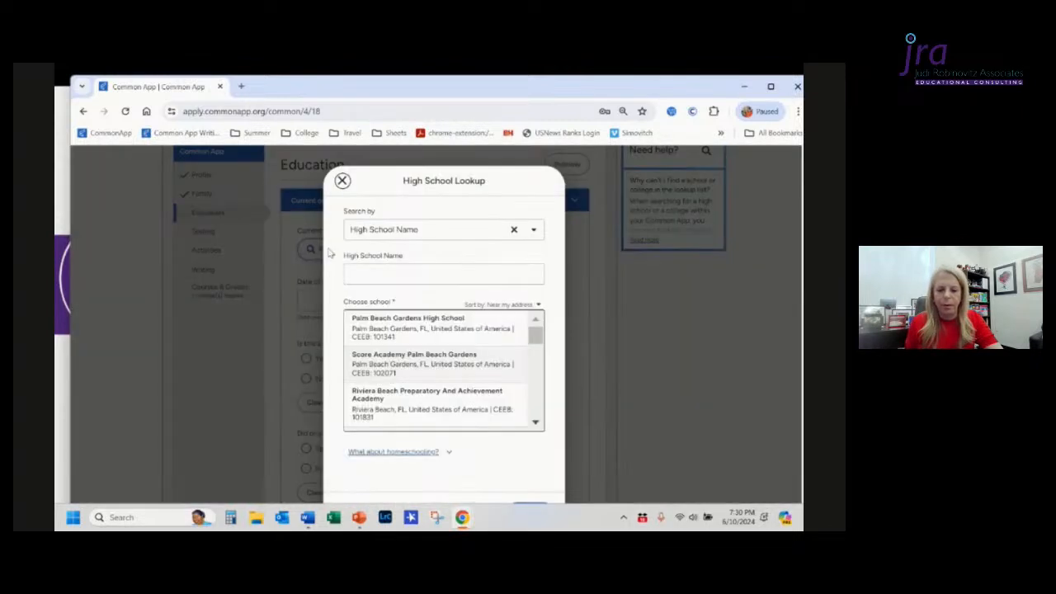
{"action": "left_click", "coordinate": [387, 277]}
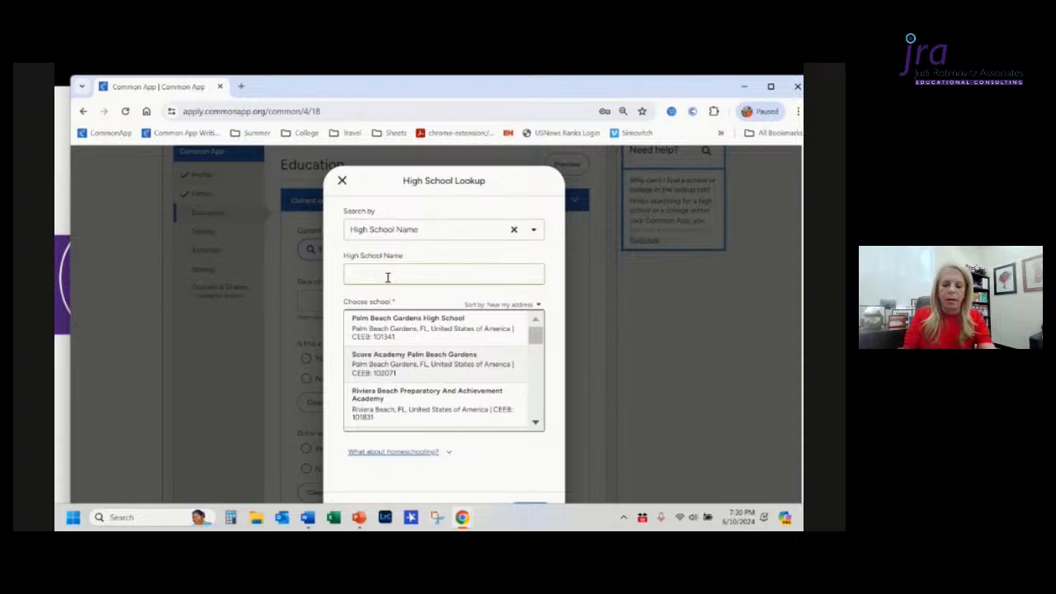
{"action": "type", "text": "Spanish"}
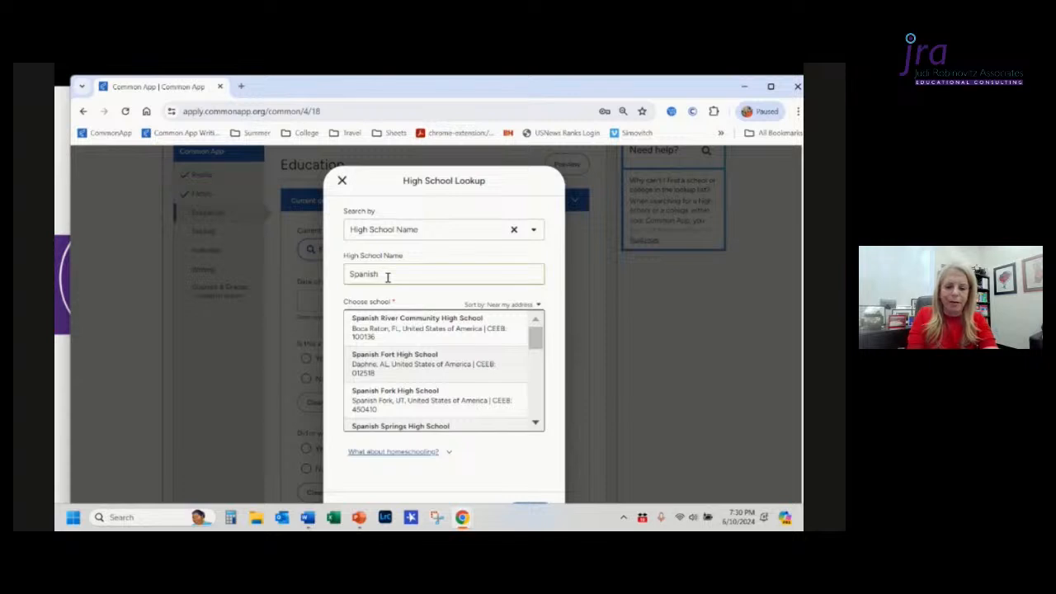
{"action": "left_click", "coordinate": [387, 334]}
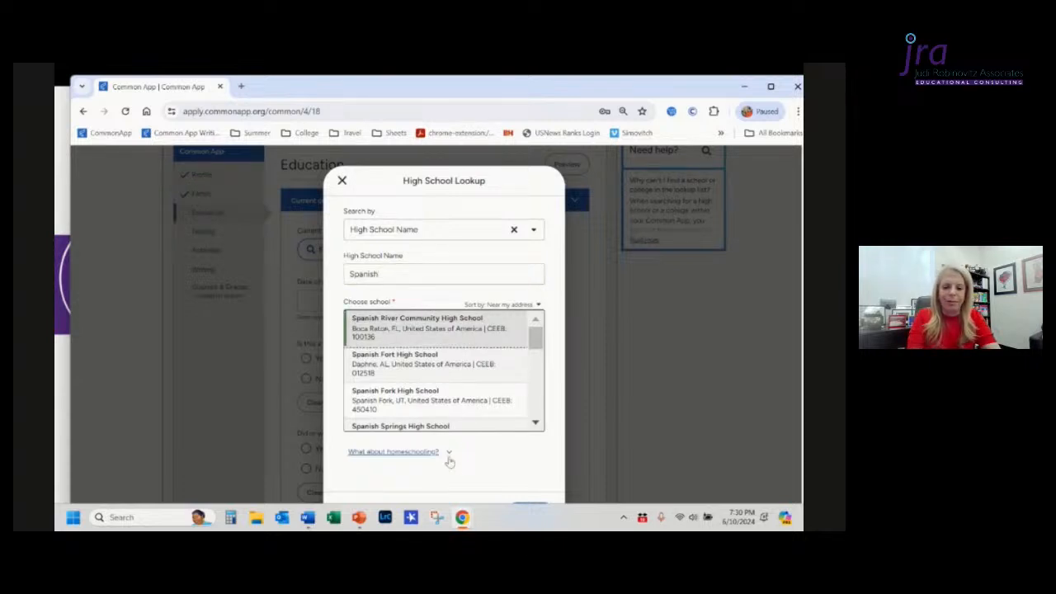
Step: Replace the school name search with xxxx, choose I don't see my high school in this list, and continue
{"action": "scroll", "coordinate": [454, 458], "scroll_direction": "down", "scroll_amount": 1}
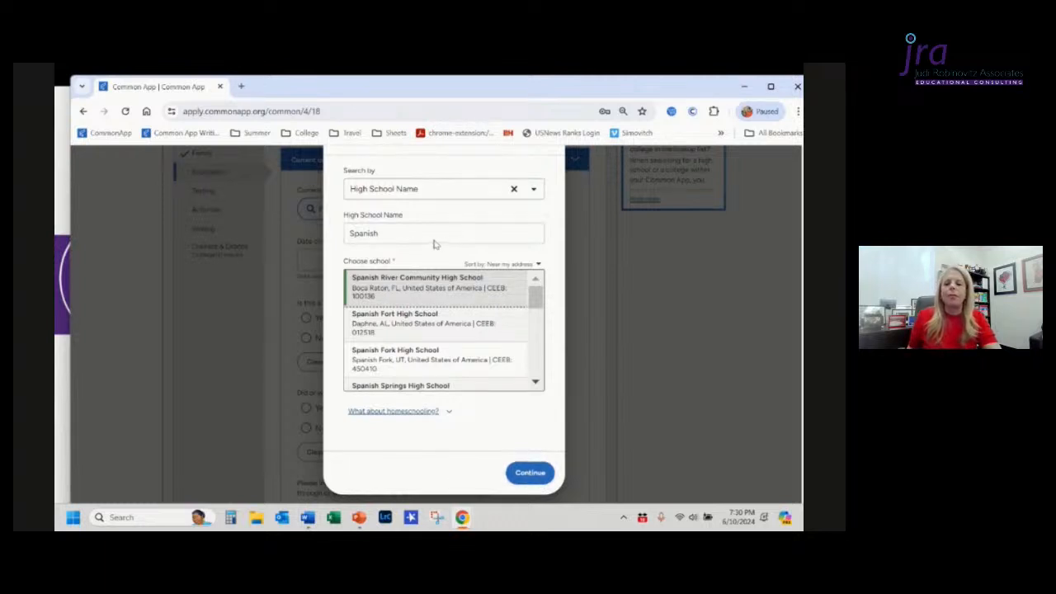
{"action": "left_click_drag", "start_coordinate": [426, 233], "coordinate": [299, 233]}
{"action": "type", "text": "xxxx"}
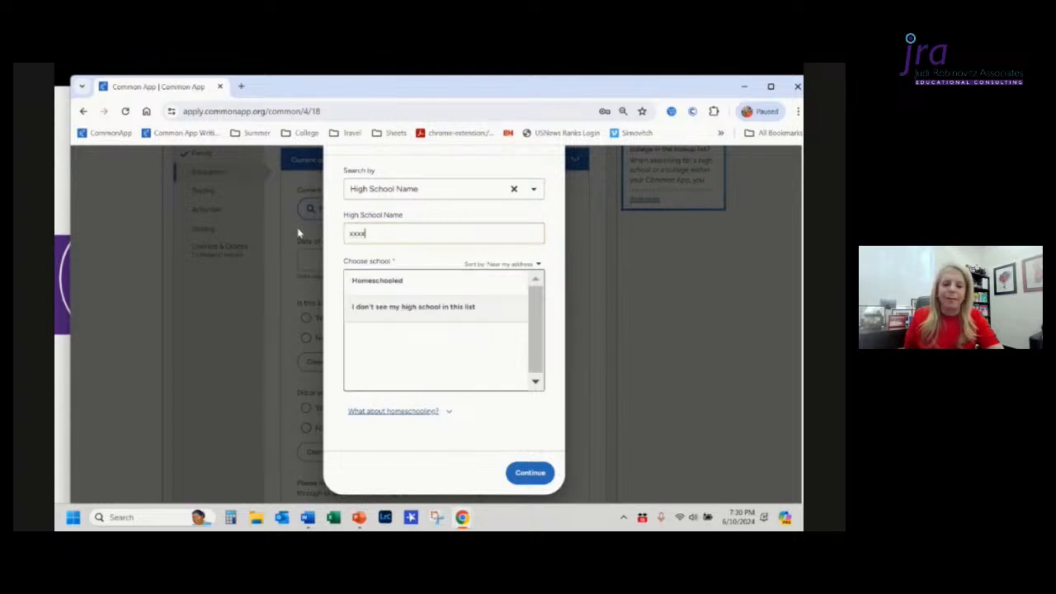
{"action": "left_click", "coordinate": [395, 308]}
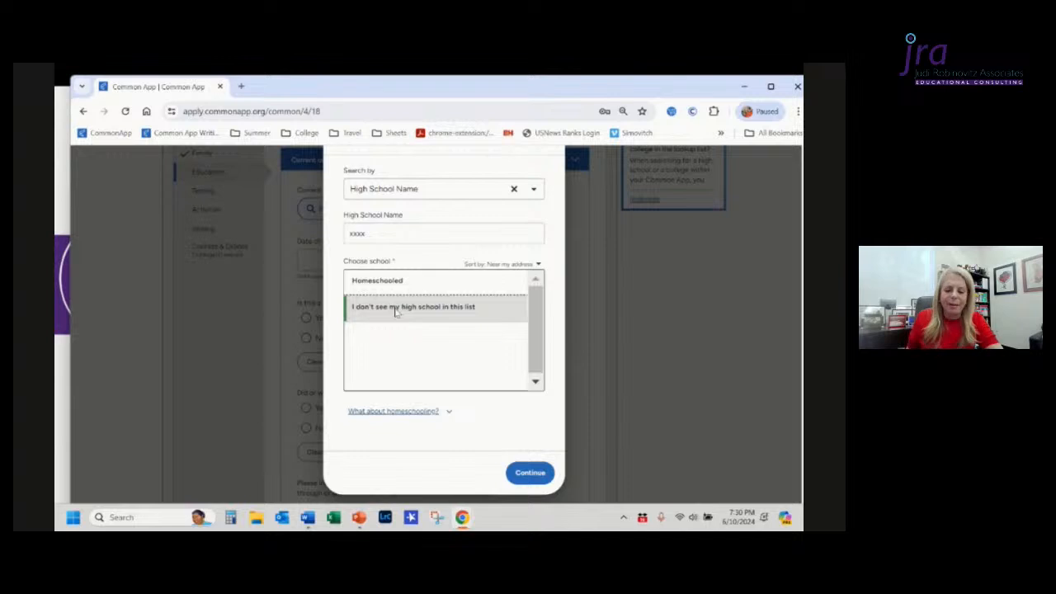
{"action": "left_click", "coordinate": [529, 473]}
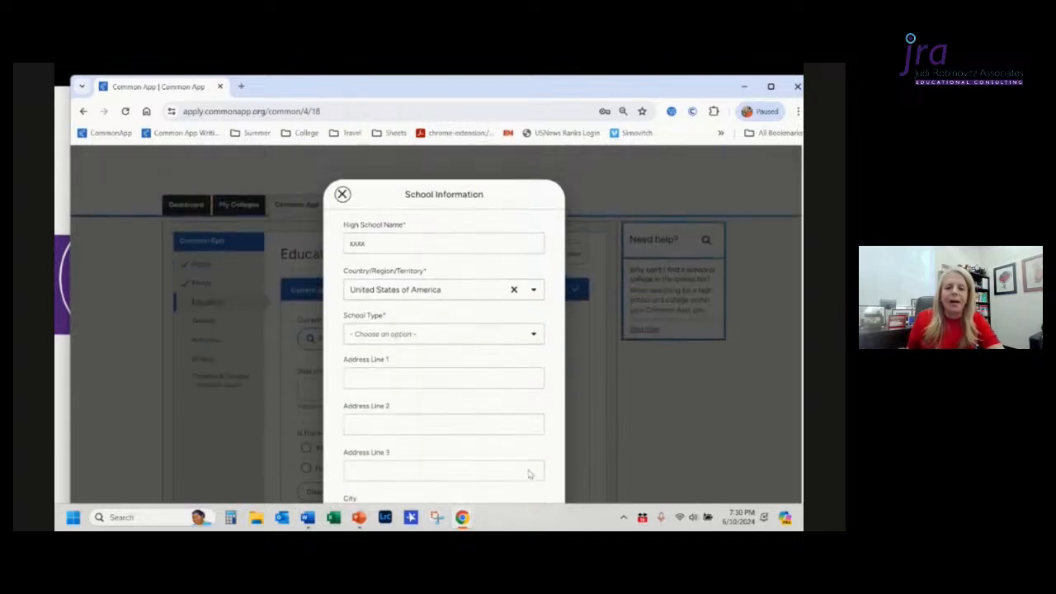
Step: Review the School Information form fields and close the dialog without saving
{"action": "left_click", "coordinate": [405, 246]}
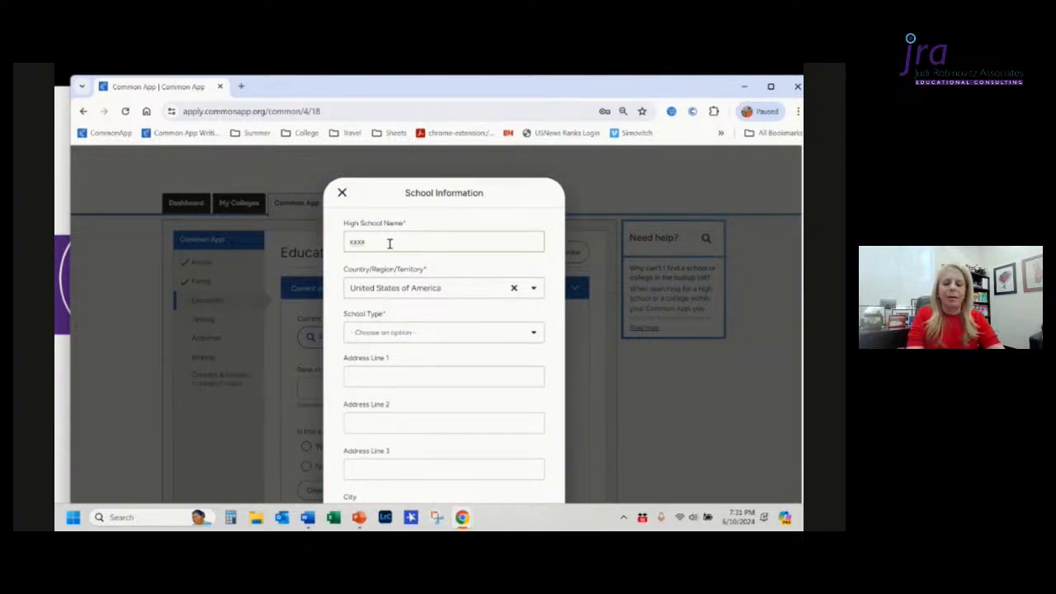
{"action": "scroll", "coordinate": [390, 242], "scroll_direction": "down", "scroll_amount": 3}
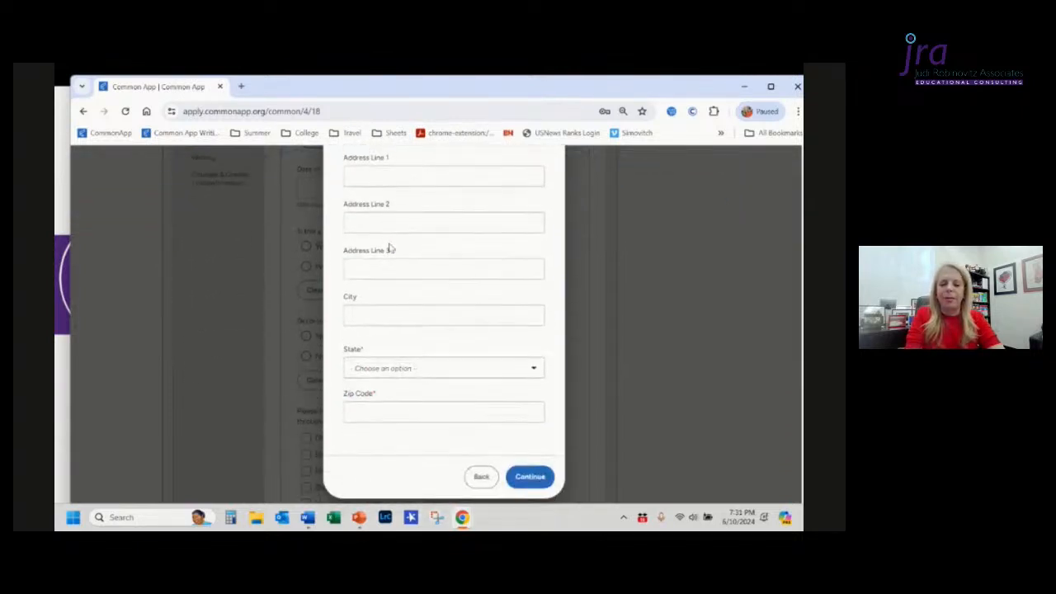
{"action": "scroll", "coordinate": [390, 246], "scroll_direction": "up", "scroll_amount": 3}
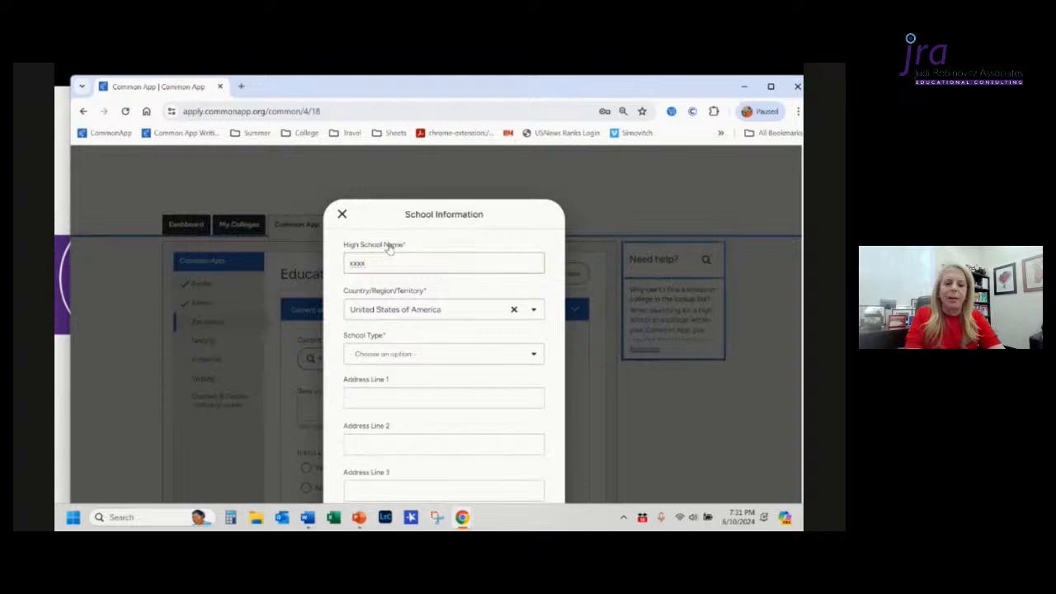
{"action": "left_click", "coordinate": [342, 215]}
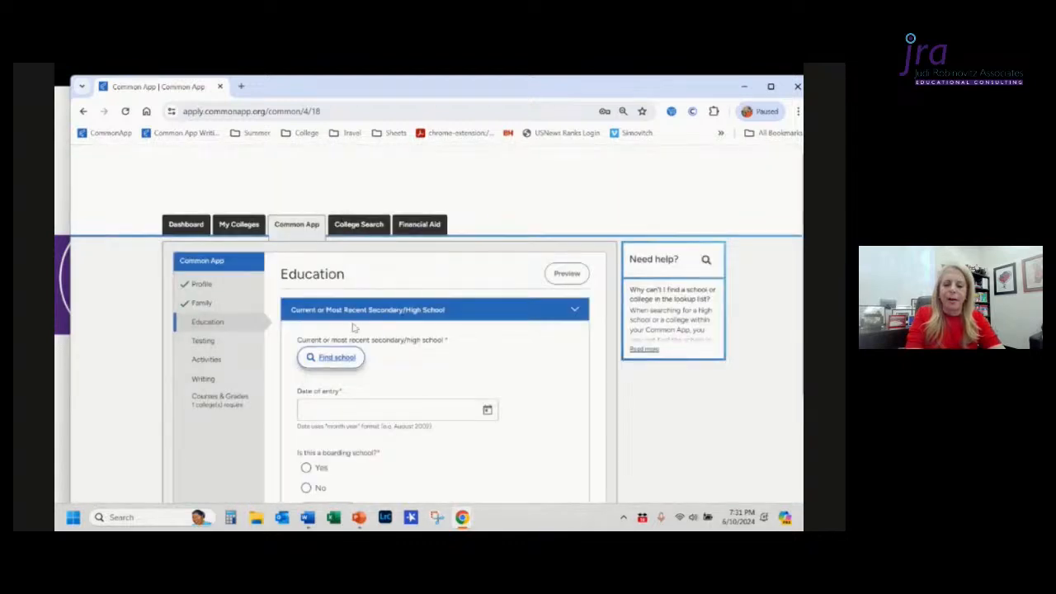
Step: Open the high school lookup, search by name for span, and select Spanish River Community High School
{"action": "left_click", "coordinate": [342, 363]}
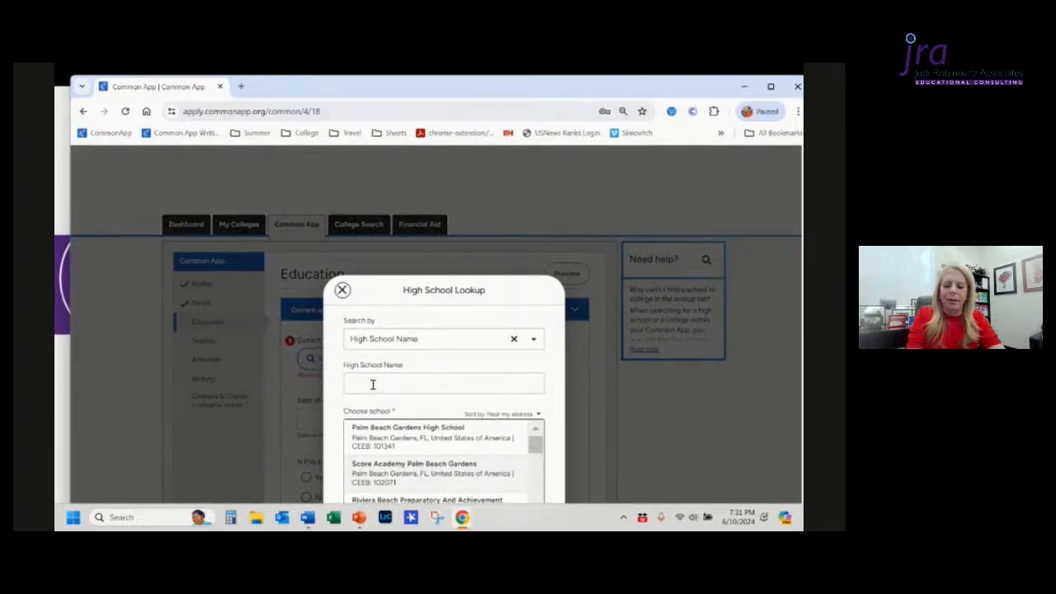
{"action": "left_click", "coordinate": [370, 382]}
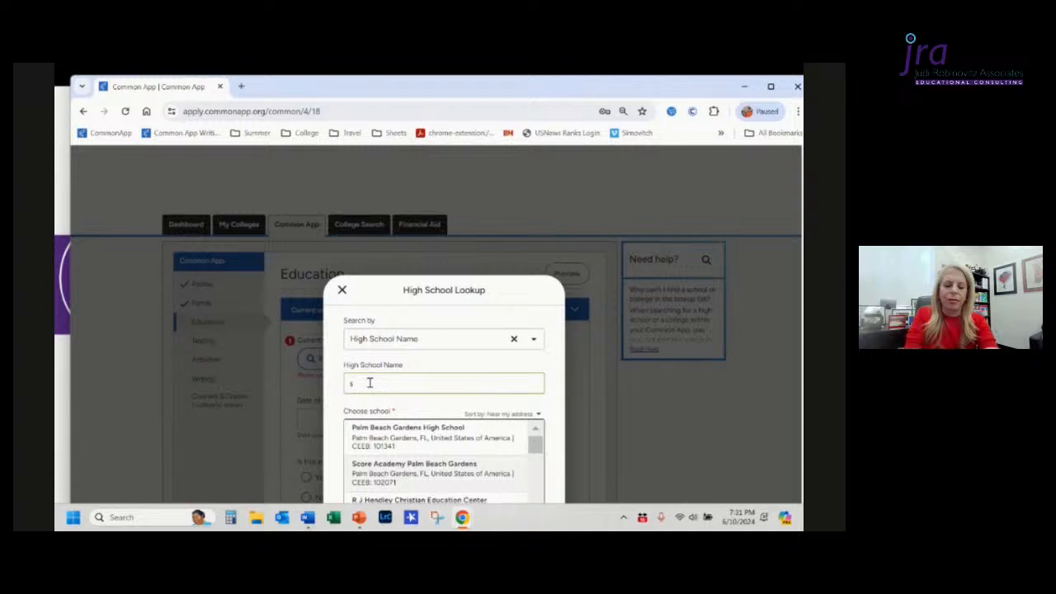
{"action": "type", "text": "spa"}
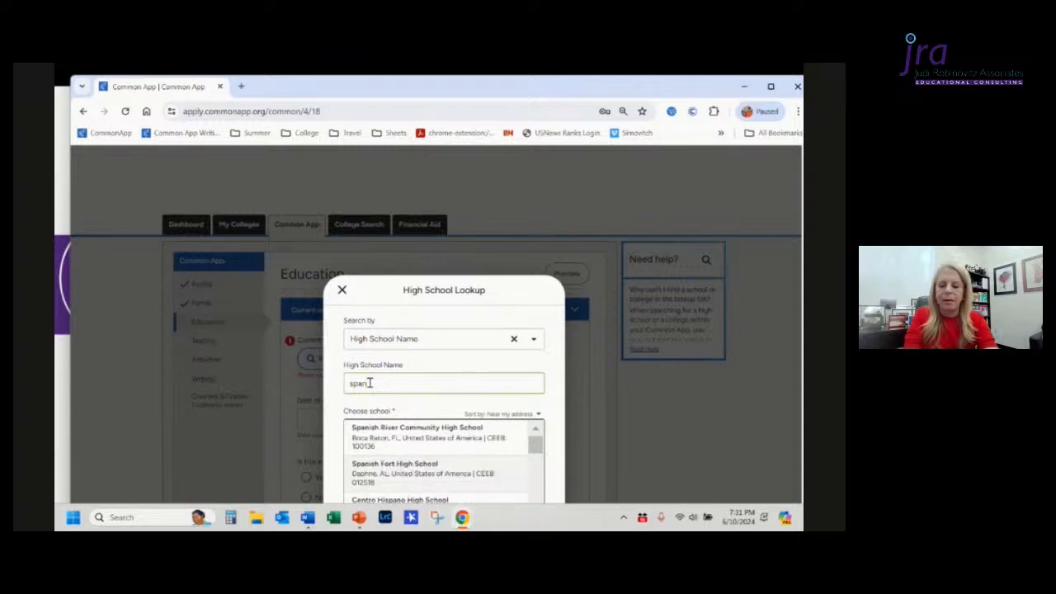
{"action": "type", "text": "n"}
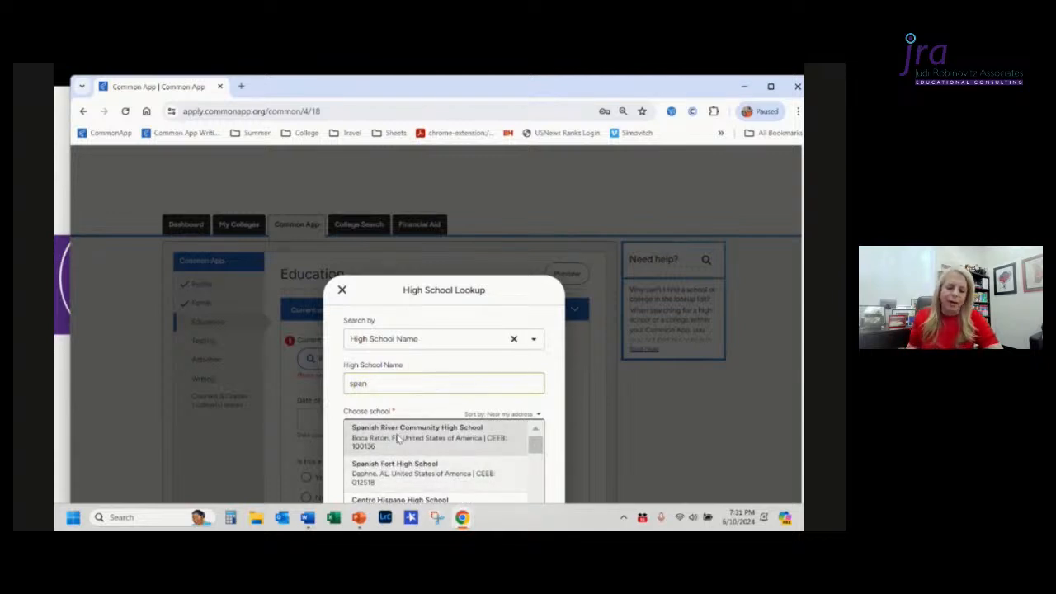
{"action": "scroll", "coordinate": [397, 440], "scroll_direction": "down", "scroll_amount": 4}
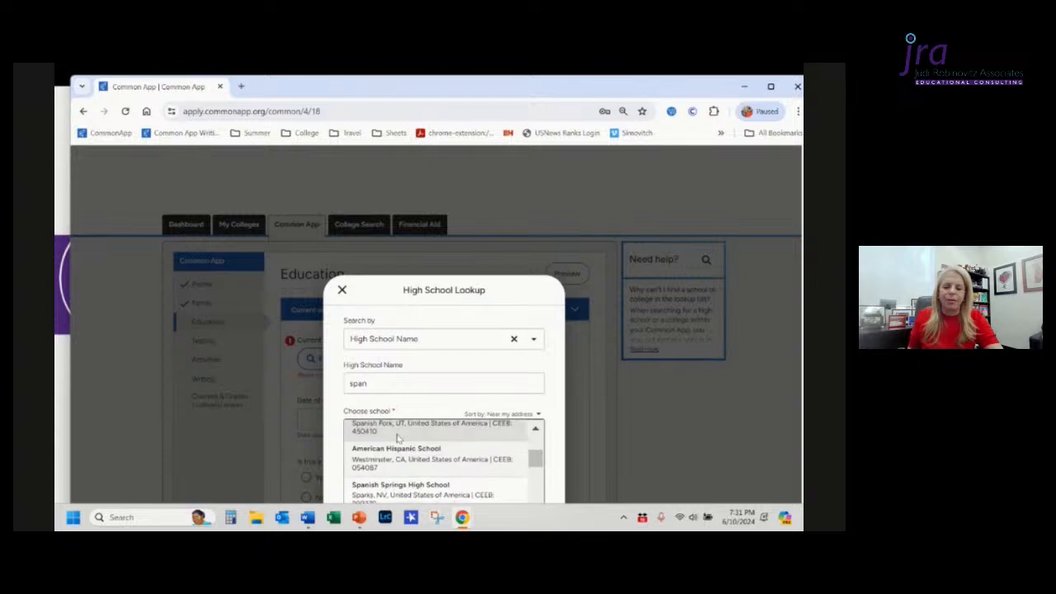
{"action": "scroll", "coordinate": [397, 440], "scroll_direction": "down", "scroll_amount": 5}
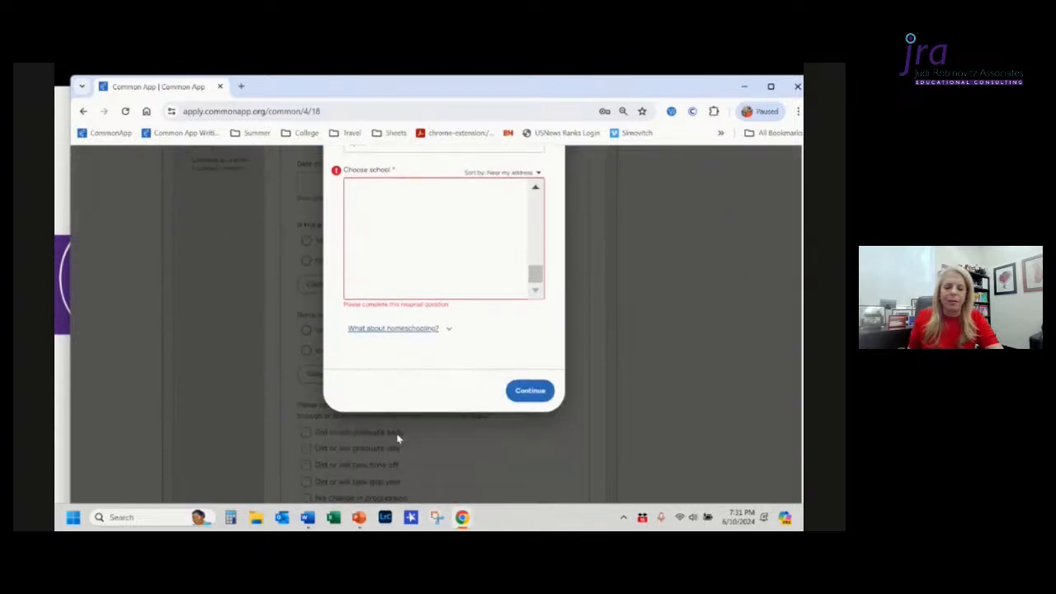
{"action": "left_click", "coordinate": [534, 396]}
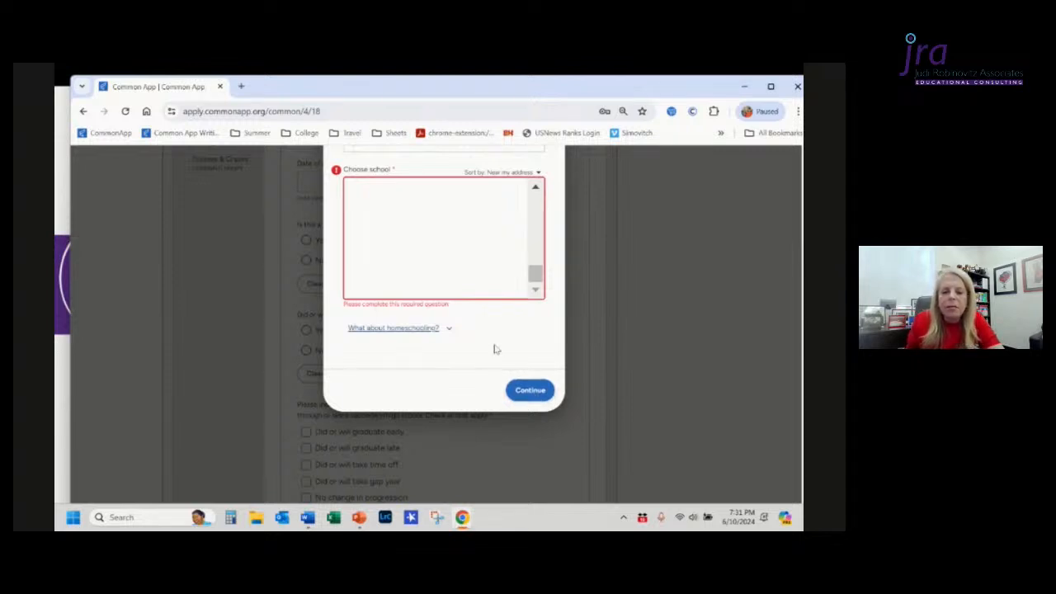
{"action": "left_click", "coordinate": [536, 200]}
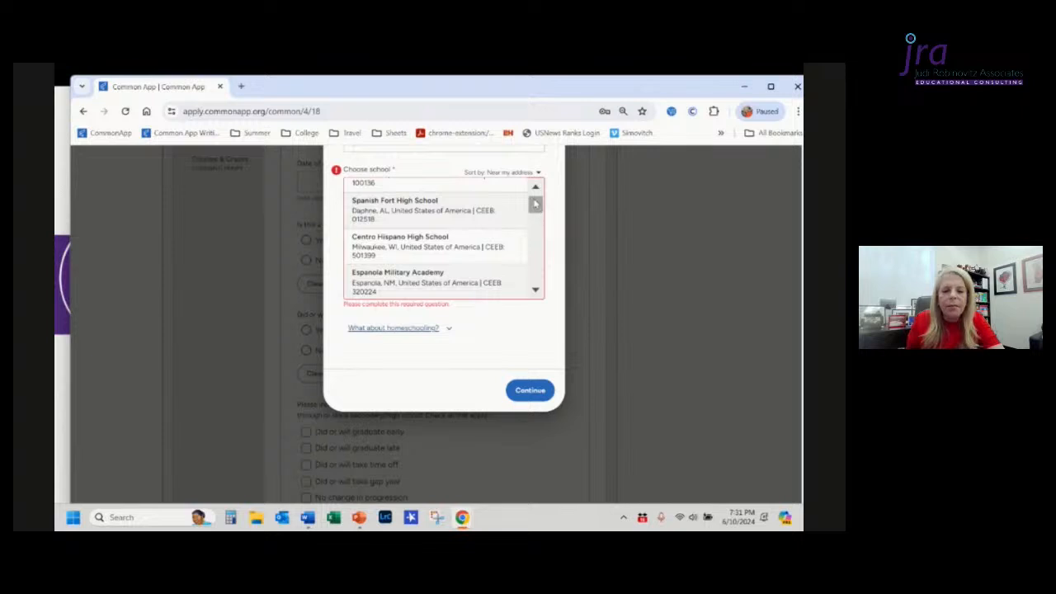
{"action": "left_click", "coordinate": [535, 189]}
{"action": "left_click", "coordinate": [451, 206]}
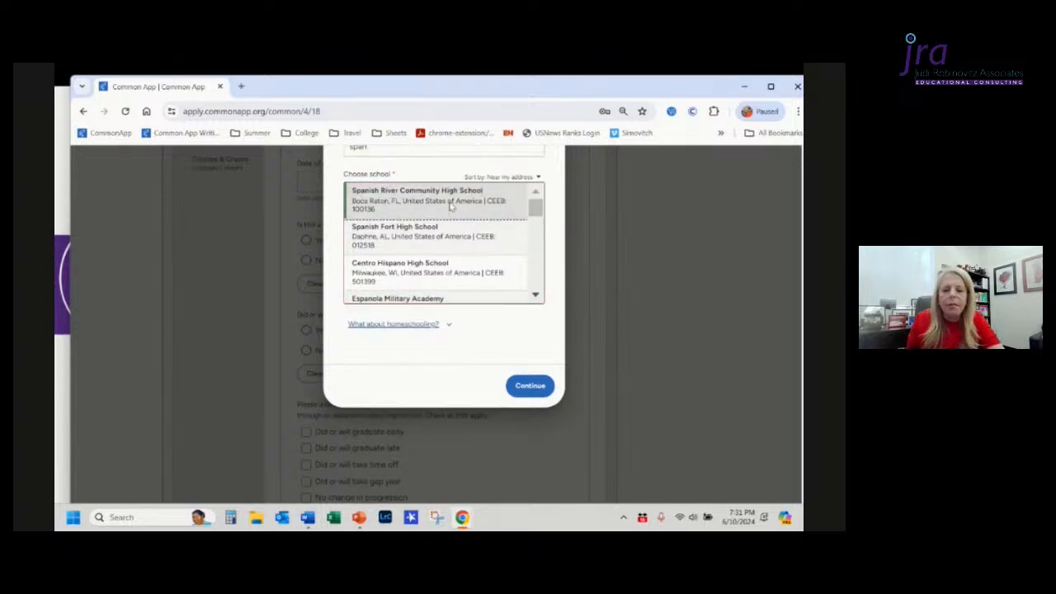
{"action": "left_click", "coordinate": [528, 388]}
Step: Reopen the lookup to change the high school and search the name American her
{"action": "scroll", "coordinate": [527, 391], "scroll_direction": "down", "scroll_amount": 3}
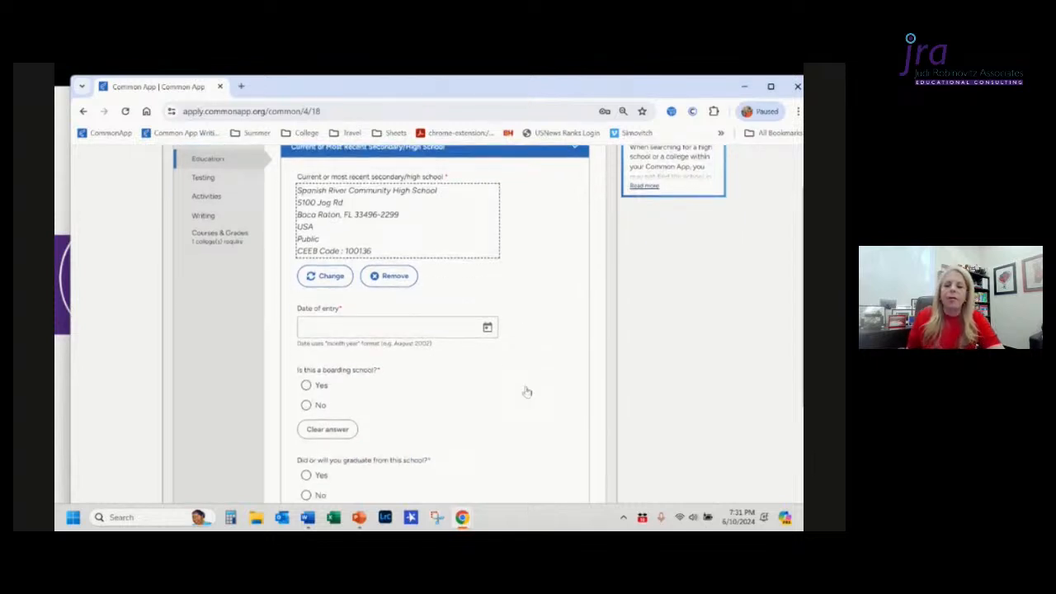
{"action": "left_click", "coordinate": [329, 278]}
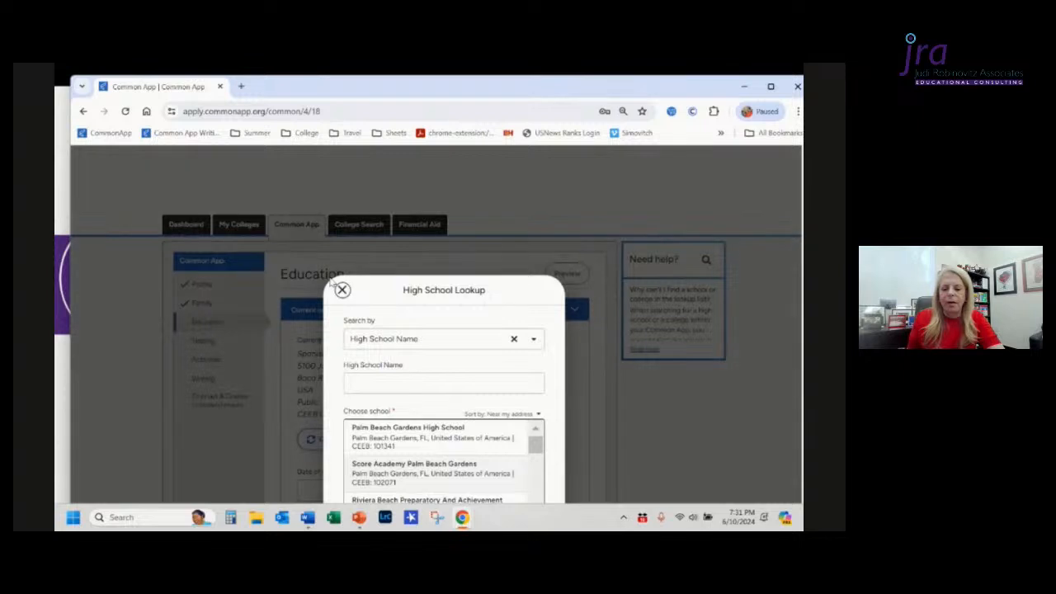
{"action": "left_click", "coordinate": [362, 384]}
{"action": "type", "text": "A"}
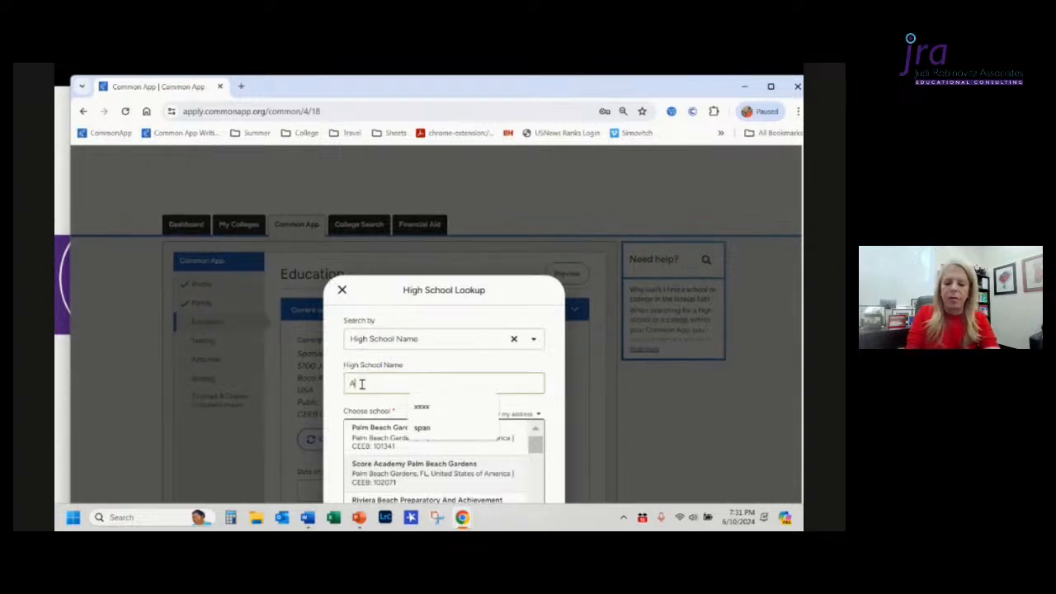
{"action": "type", "text": "merican H"}
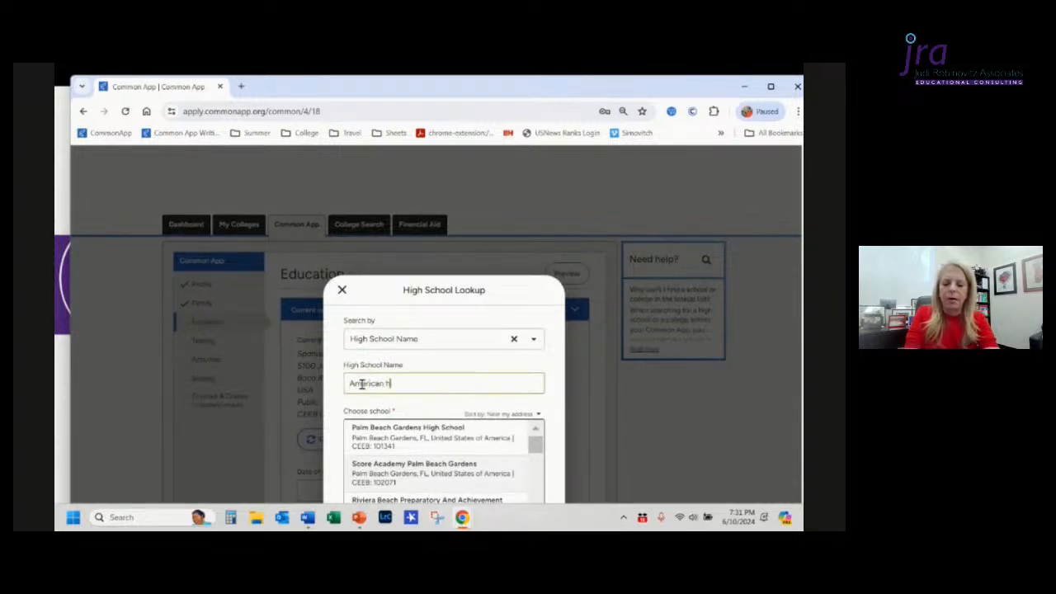
{"action": "type", "text": "er"}
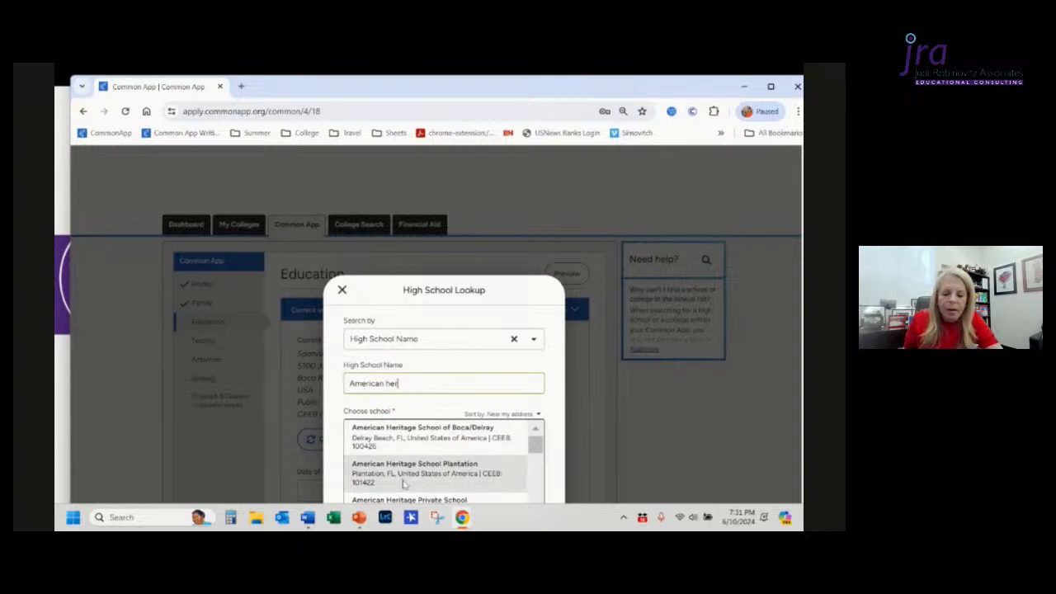
Step: Browse the results, select American Heritage School of Boca/Delray, and continue
{"action": "scroll", "coordinate": [419, 438], "scroll_direction": "down", "scroll_amount": 3}
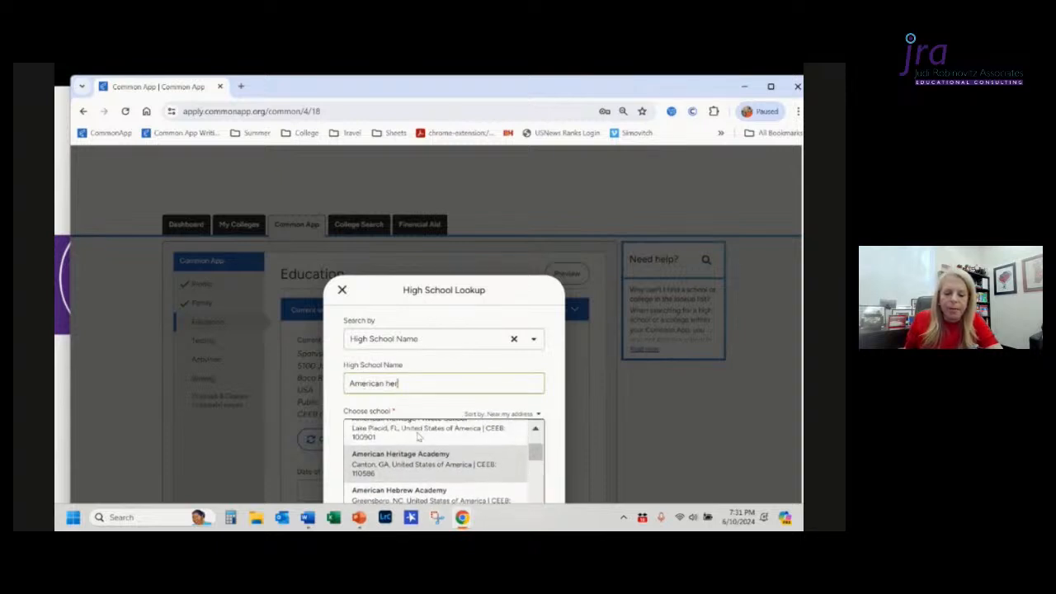
{"action": "scroll", "coordinate": [419, 437], "scroll_direction": "down", "scroll_amount": 3}
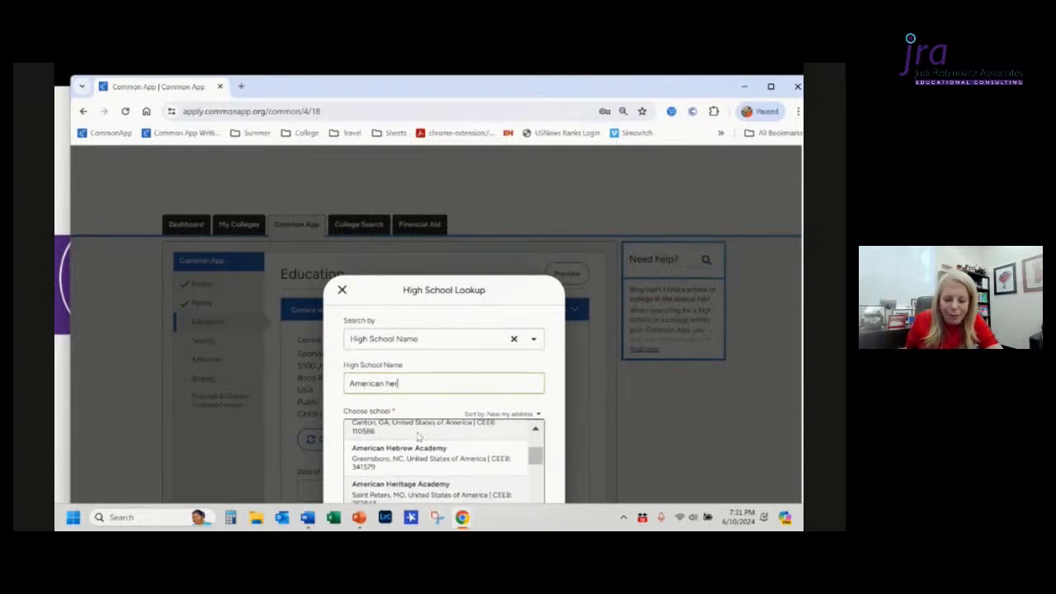
{"action": "scroll", "coordinate": [419, 437], "scroll_direction": "down", "scroll_amount": 5}
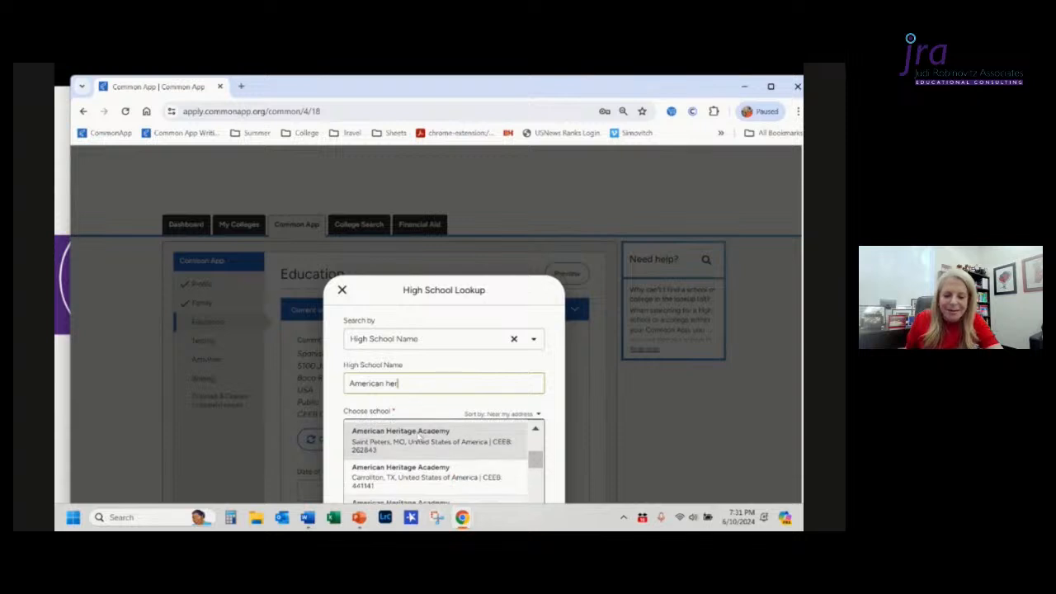
{"action": "scroll", "coordinate": [418, 438], "scroll_direction": "down", "scroll_amount": 5}
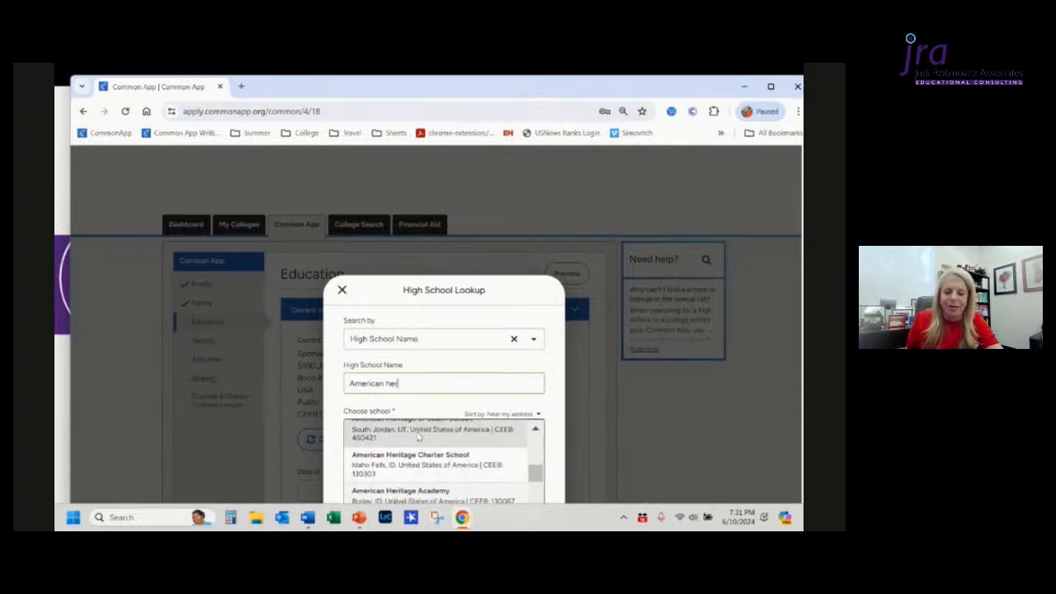
{"action": "scroll", "coordinate": [419, 437], "scroll_direction": "up", "scroll_amount": 5}
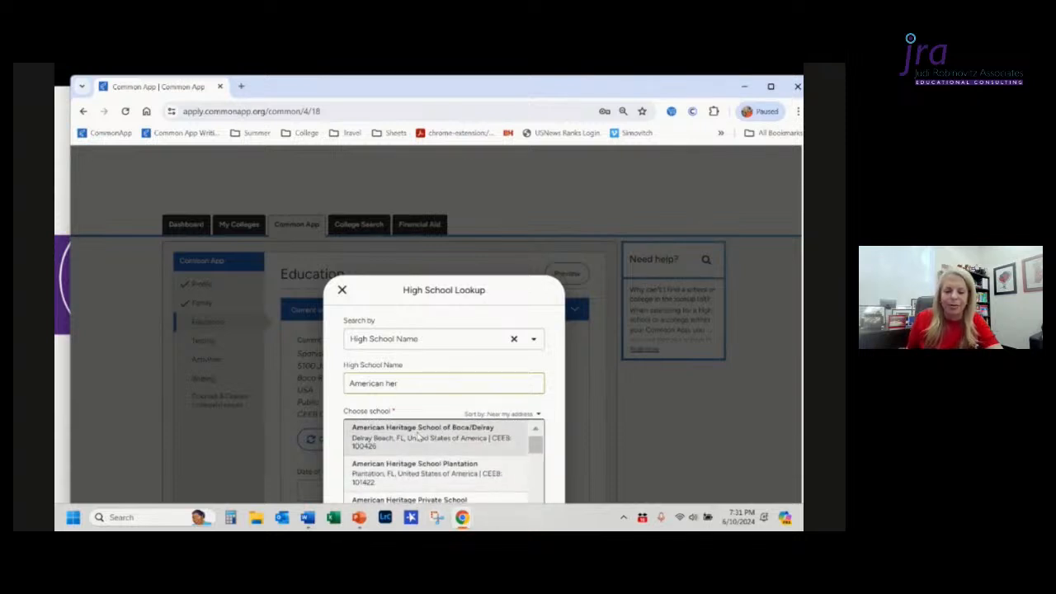
{"action": "left_click", "coordinate": [423, 447]}
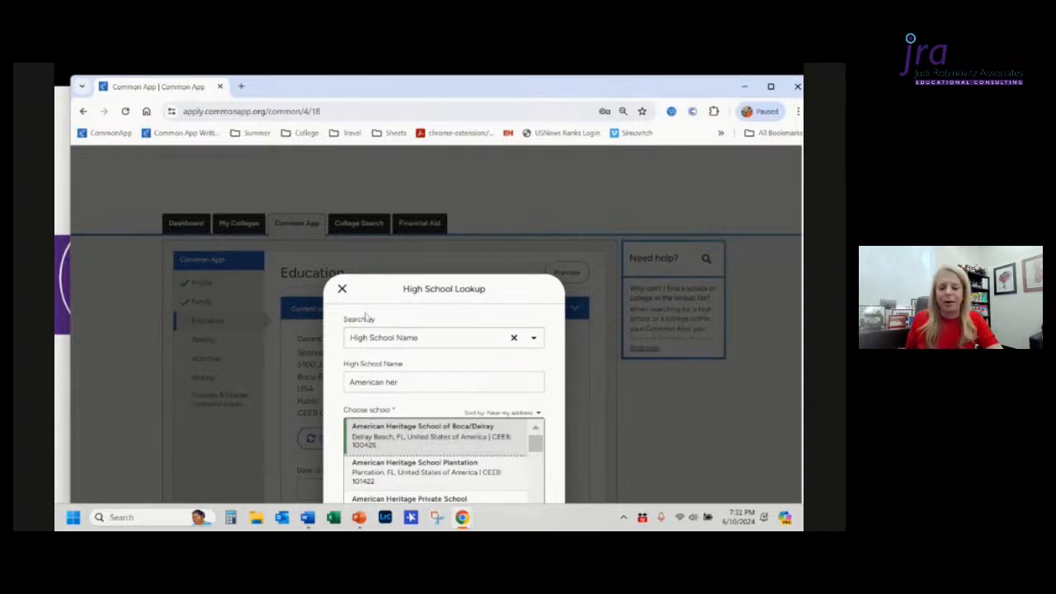
{"action": "scroll", "coordinate": [512, 341], "scroll_direction": "down", "scroll_amount": 3}
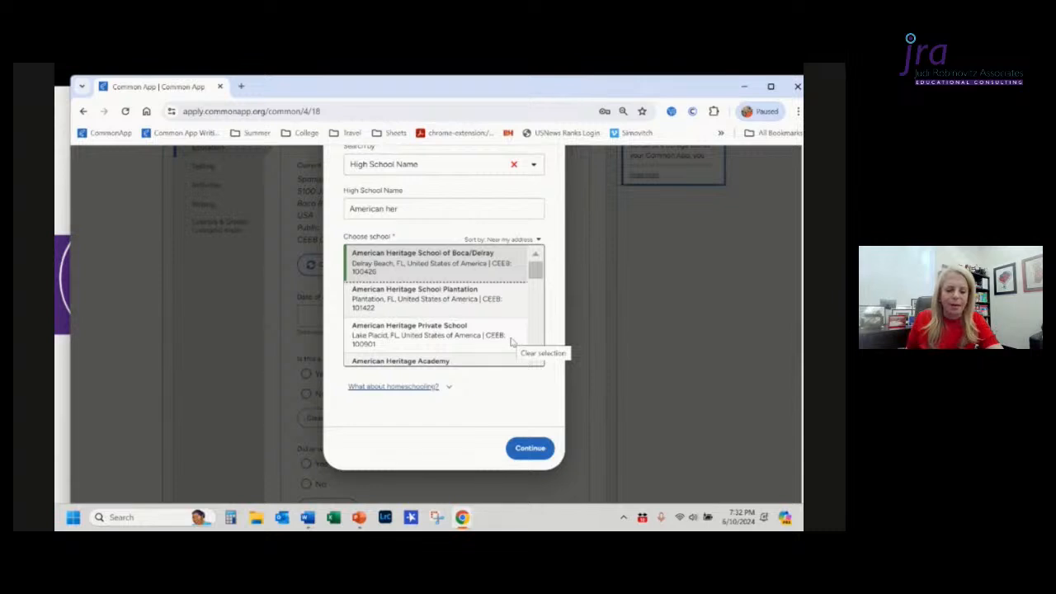
{"action": "scroll", "coordinate": [512, 341], "scroll_direction": "down", "scroll_amount": 2}
{"action": "left_click", "coordinate": [530, 448]}
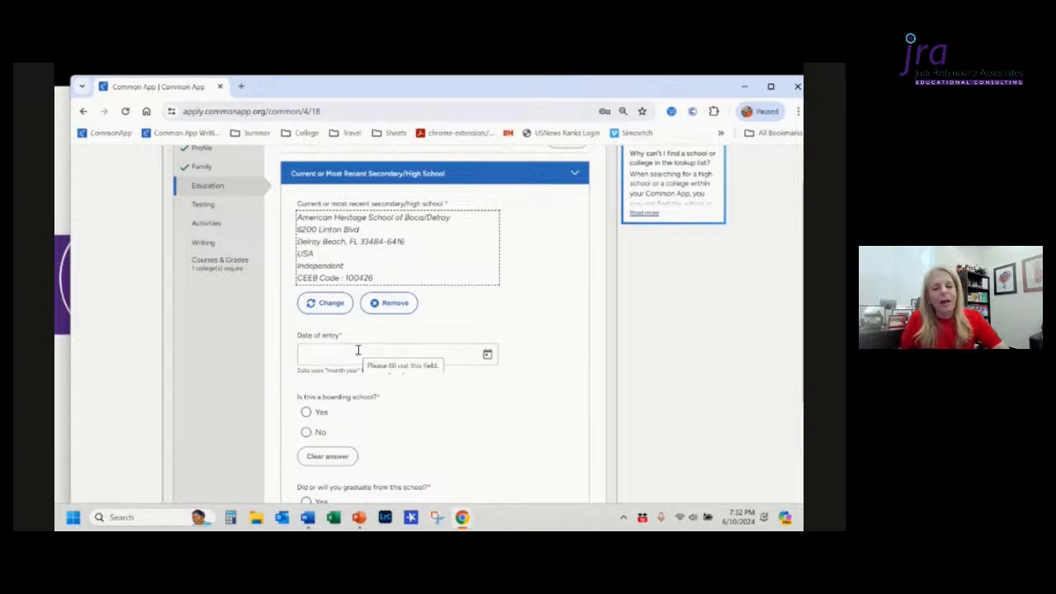
Step: Enter the date of entry as 8/15/2021 so it reads August 2021
{"action": "left_click", "coordinate": [457, 355]}
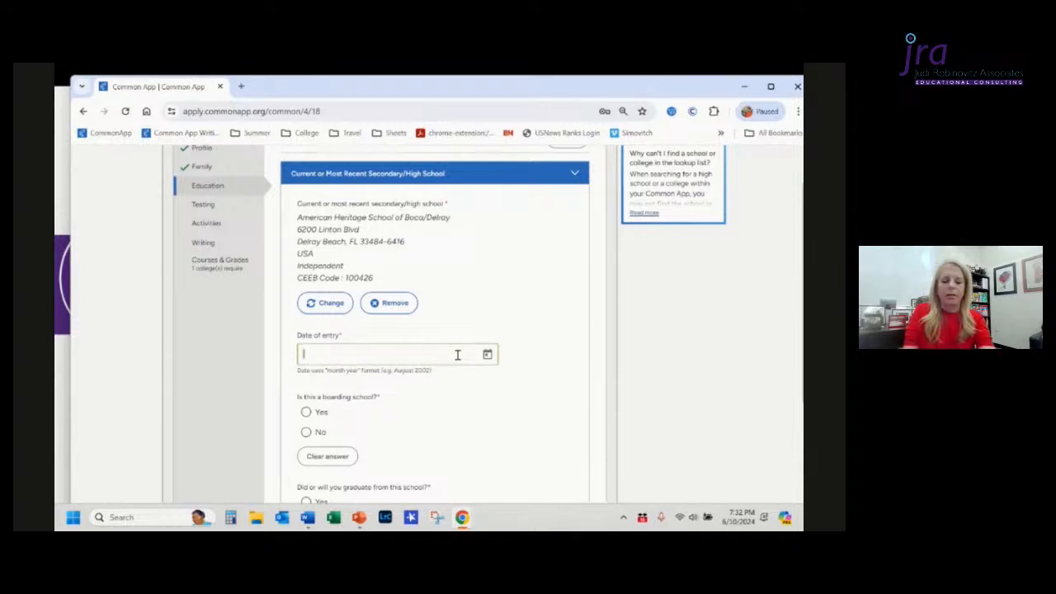
{"action": "type", "text": "8"}
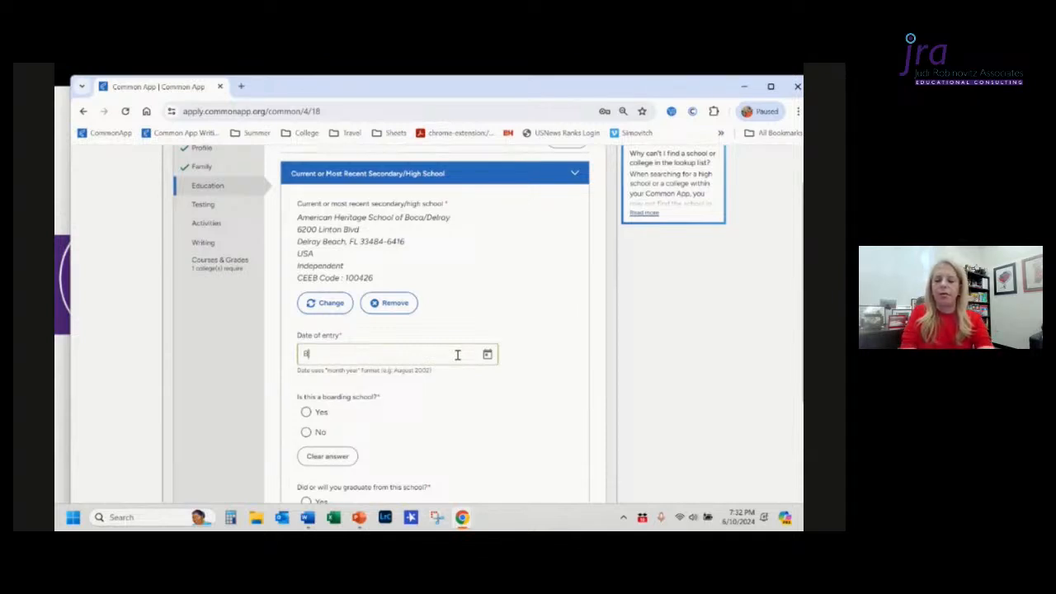
{"action": "type", "text": "/19"}
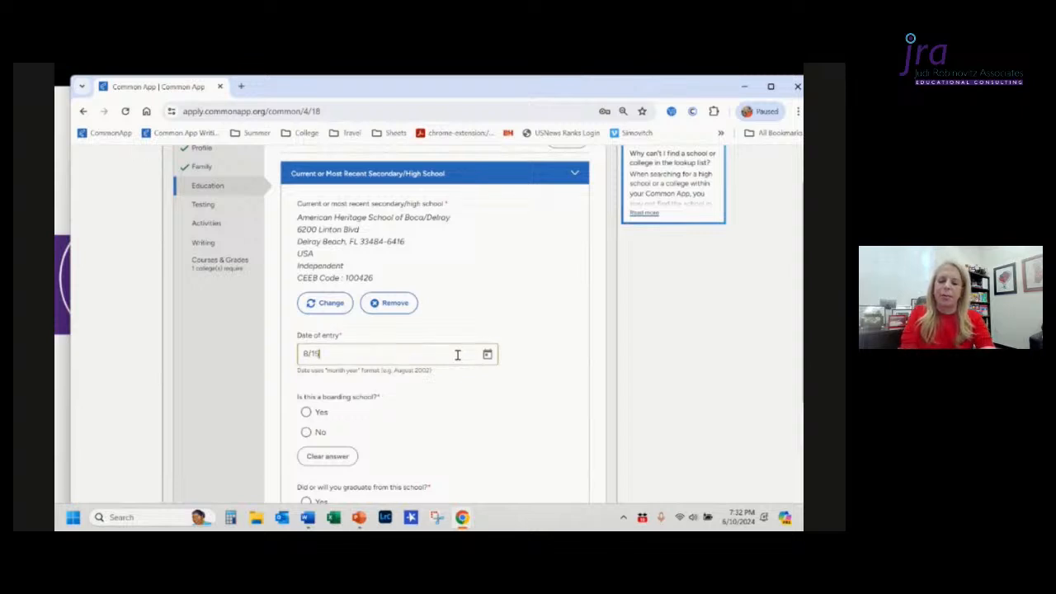
{"action": "type", "text": "4021"}
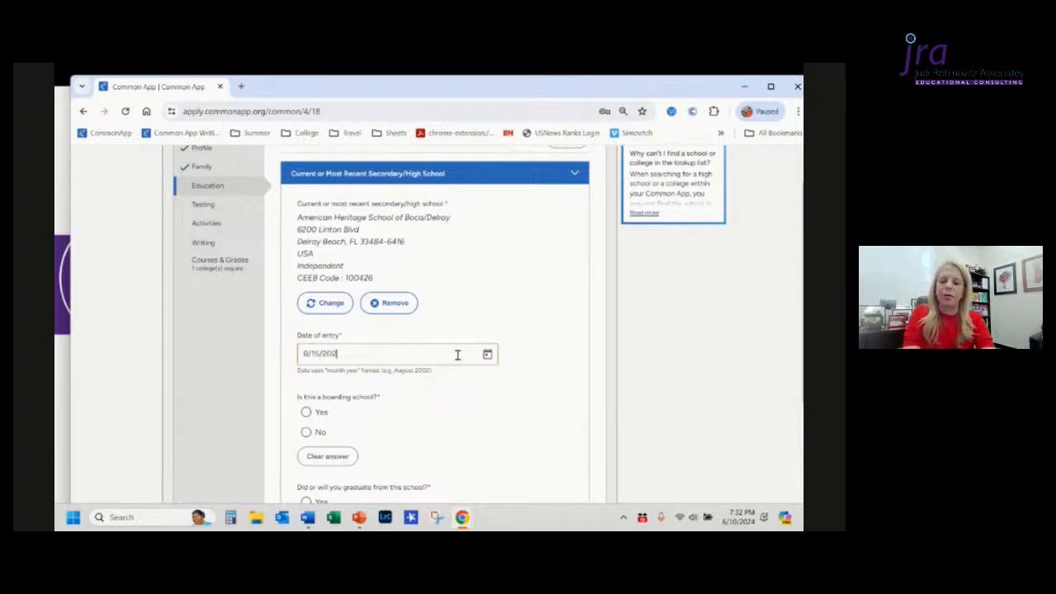
{"action": "left_click", "coordinate": [487, 405]}
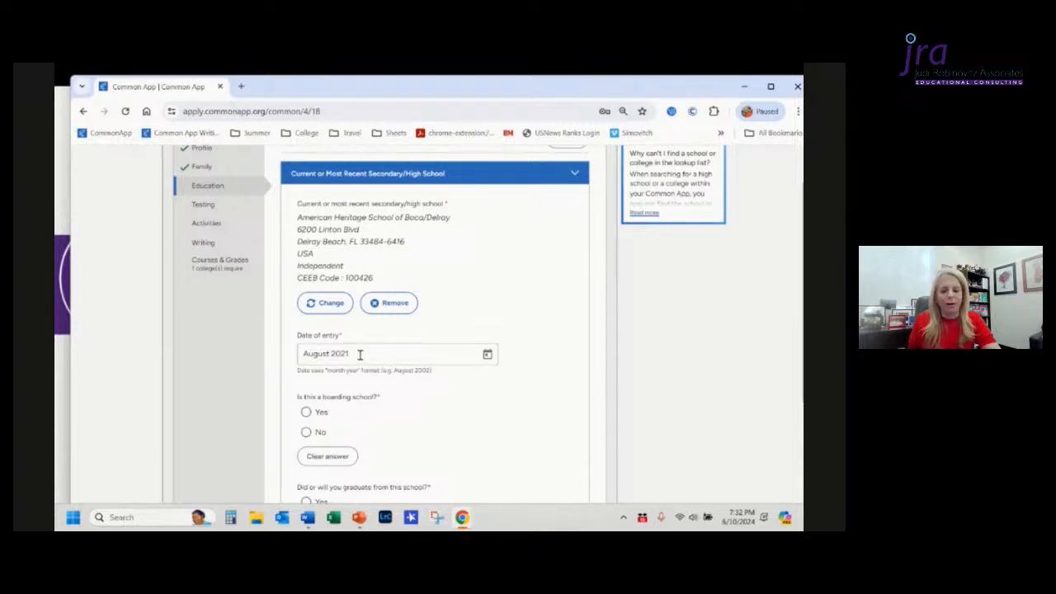
Step: Use the date picker to choose 2021 and August for the date of entry
{"action": "left_click", "coordinate": [488, 355]}
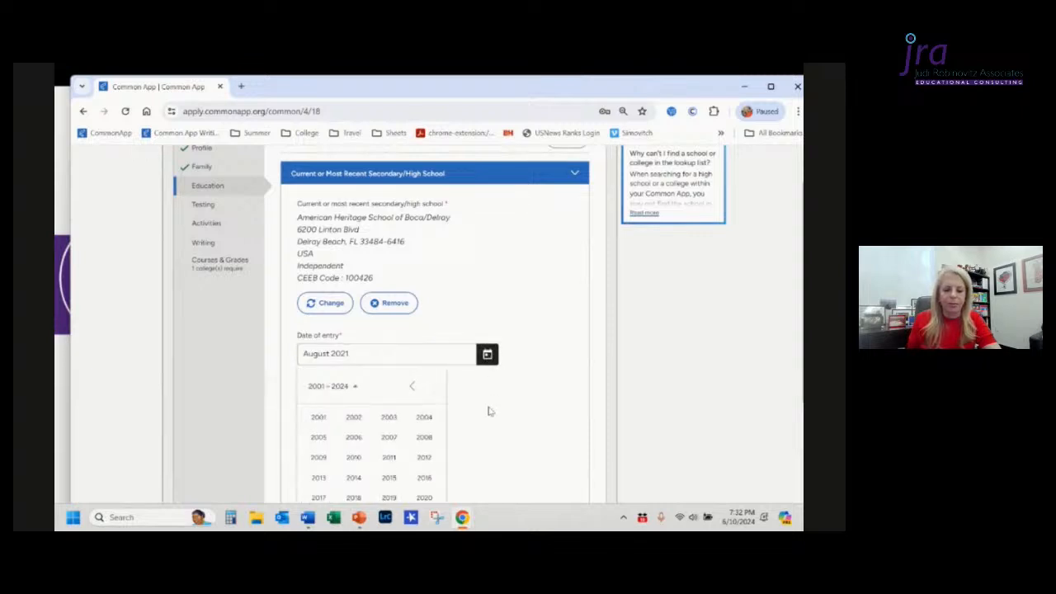
{"action": "scroll", "coordinate": [491, 411], "scroll_direction": "down", "scroll_amount": 1}
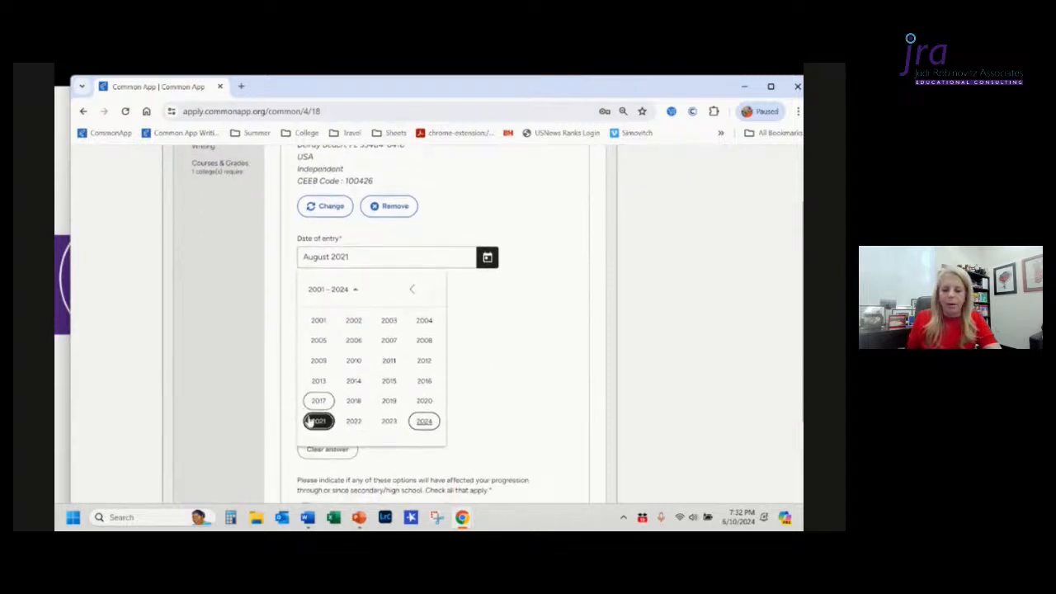
{"action": "left_click", "coordinate": [319, 422]}
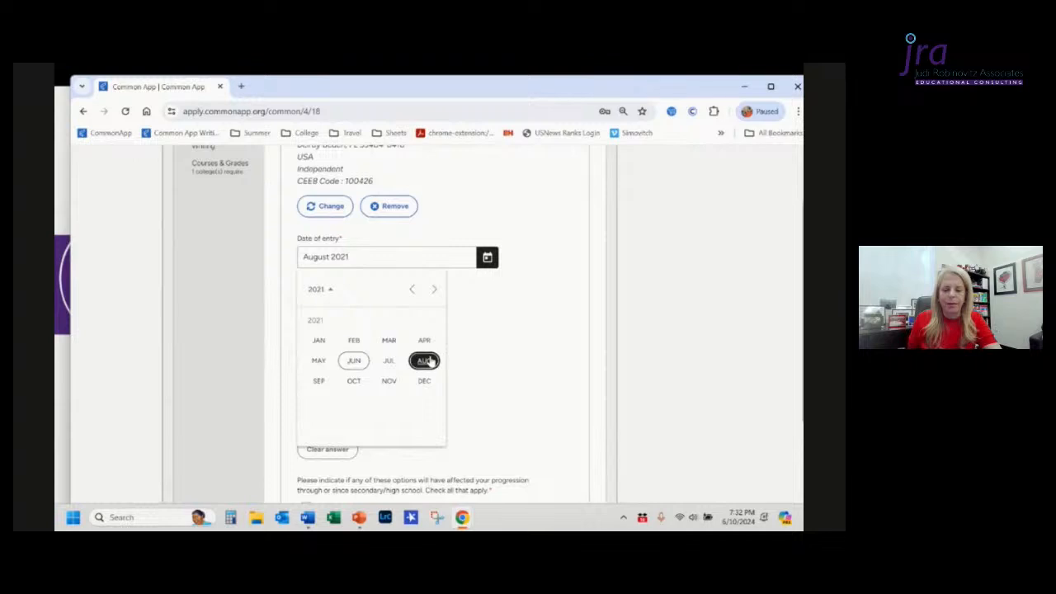
{"action": "left_click", "coordinate": [426, 361]}
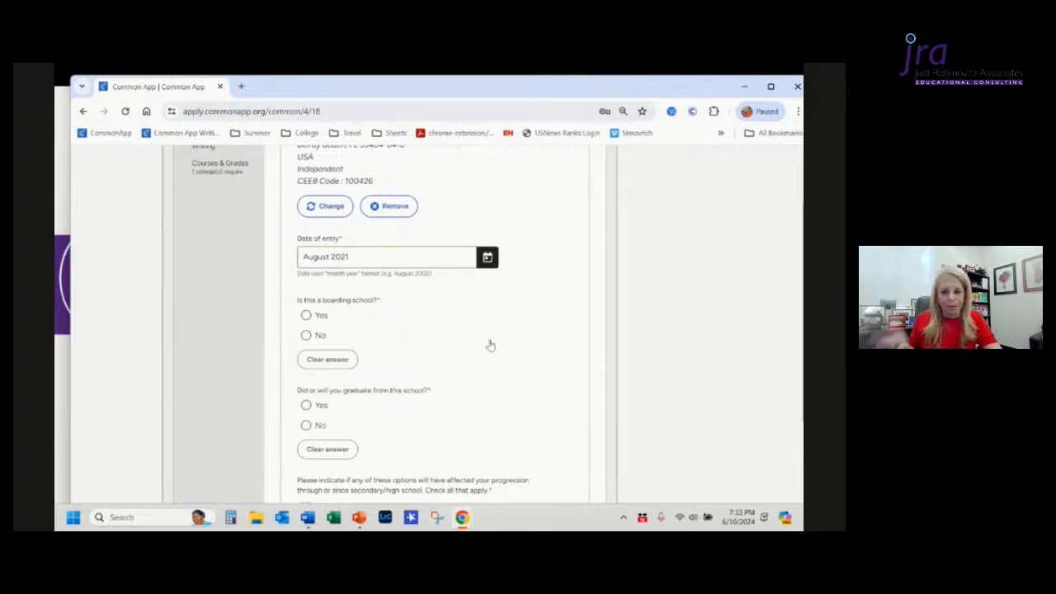
Step: Answer No to whether this is a boarding school
{"action": "scroll", "coordinate": [490, 345], "scroll_direction": "down", "scroll_amount": 1}
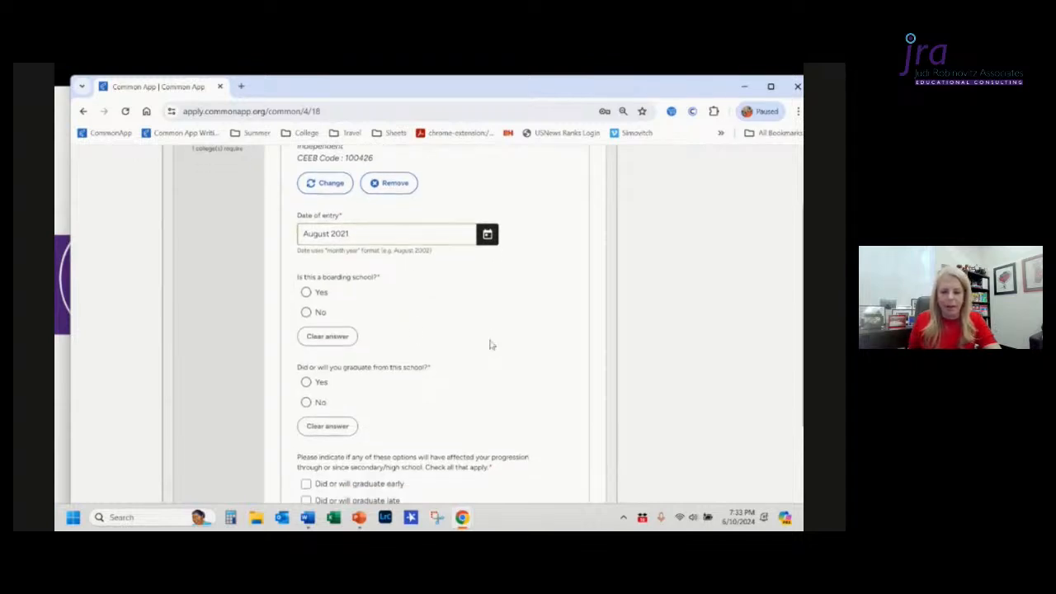
{"action": "left_click", "coordinate": [305, 316]}
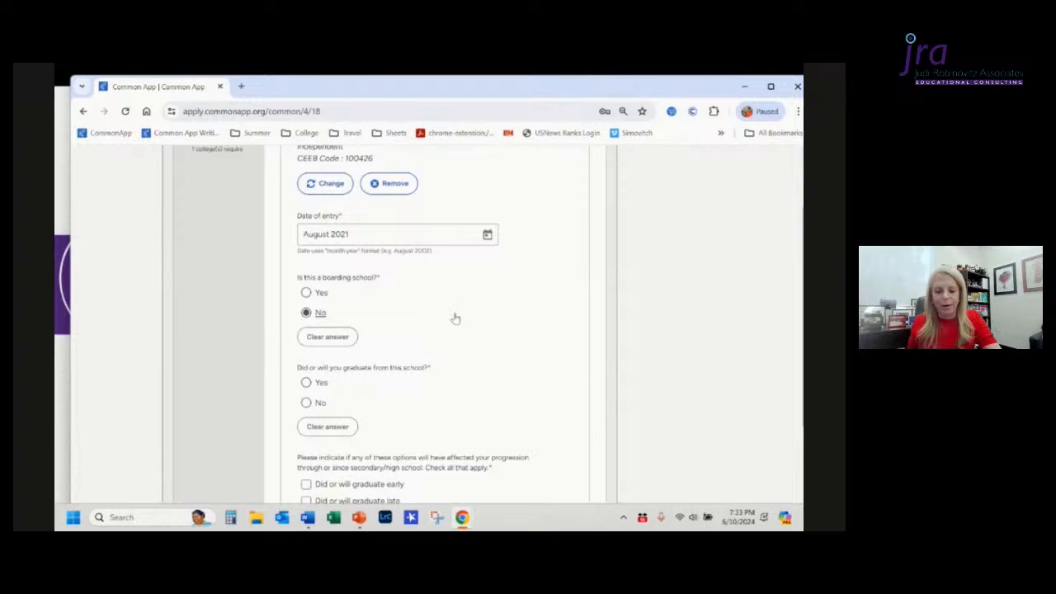
{"action": "scroll", "coordinate": [455, 319], "scroll_direction": "down", "scroll_amount": 1}
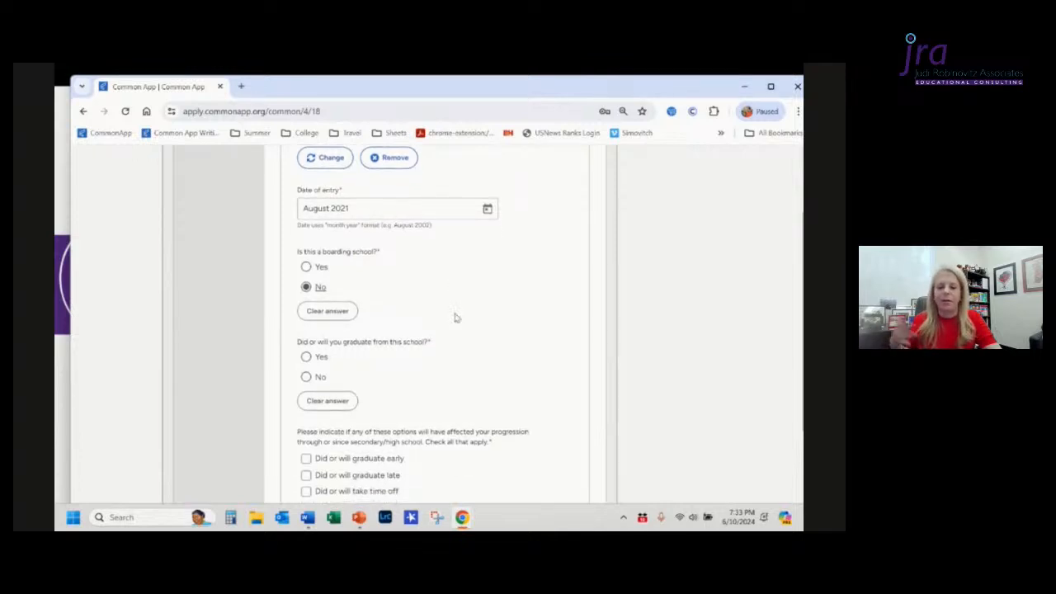
{"action": "scroll", "coordinate": [455, 318], "scroll_direction": "down", "scroll_amount": 1}
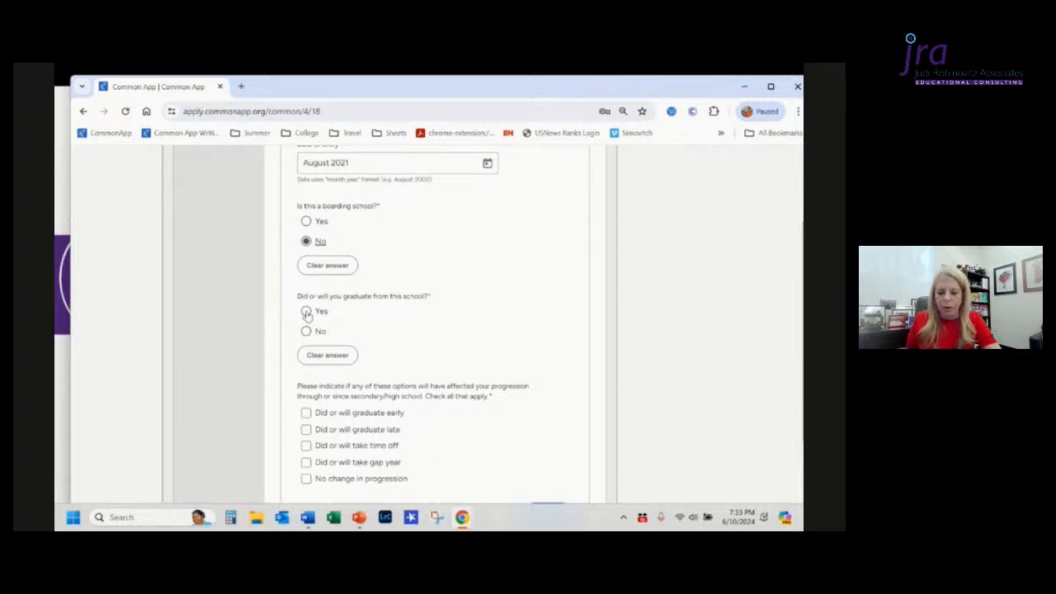
Step: Answer Yes to graduating from this school and set the graduation date to June 2025 with the date picker
{"action": "left_click", "coordinate": [306, 312]}
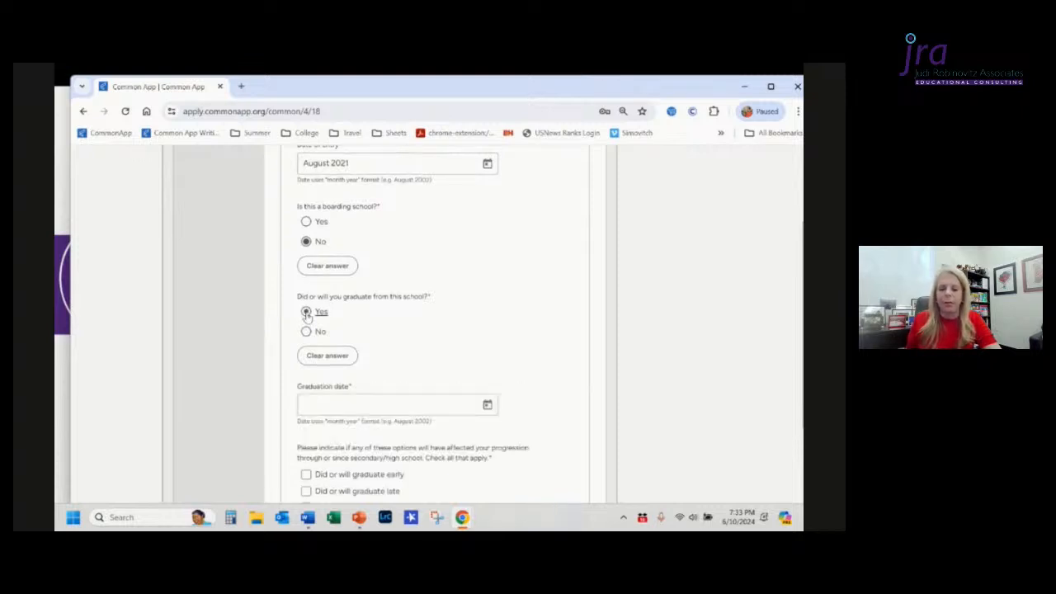
{"action": "scroll", "coordinate": [462, 345], "scroll_direction": "down", "scroll_amount": 1}
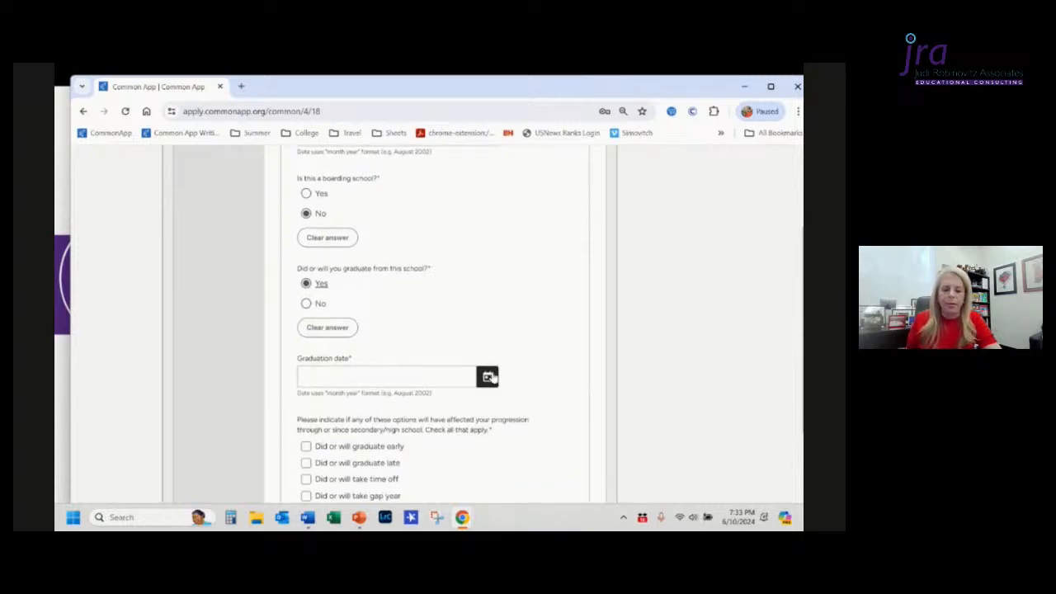
{"action": "left_click", "coordinate": [488, 377]}
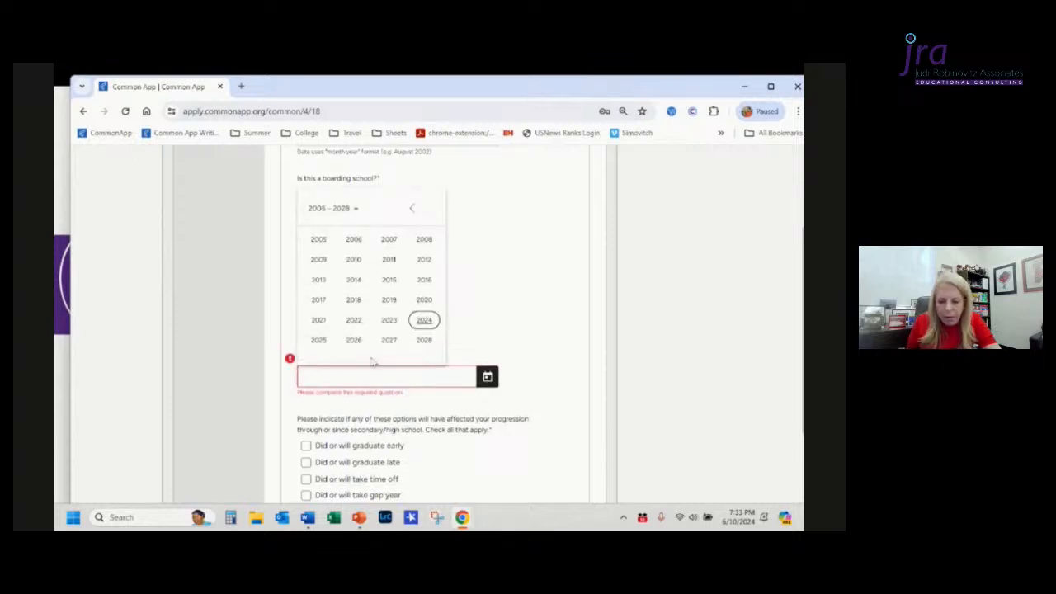
{"action": "left_click", "coordinate": [314, 345]}
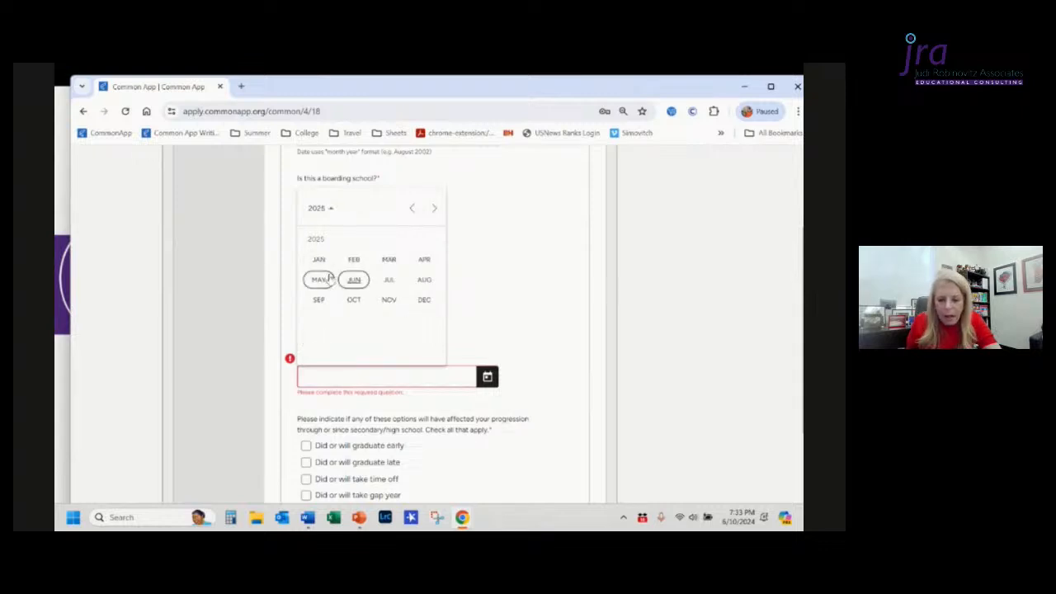
{"action": "left_click", "coordinate": [354, 282]}
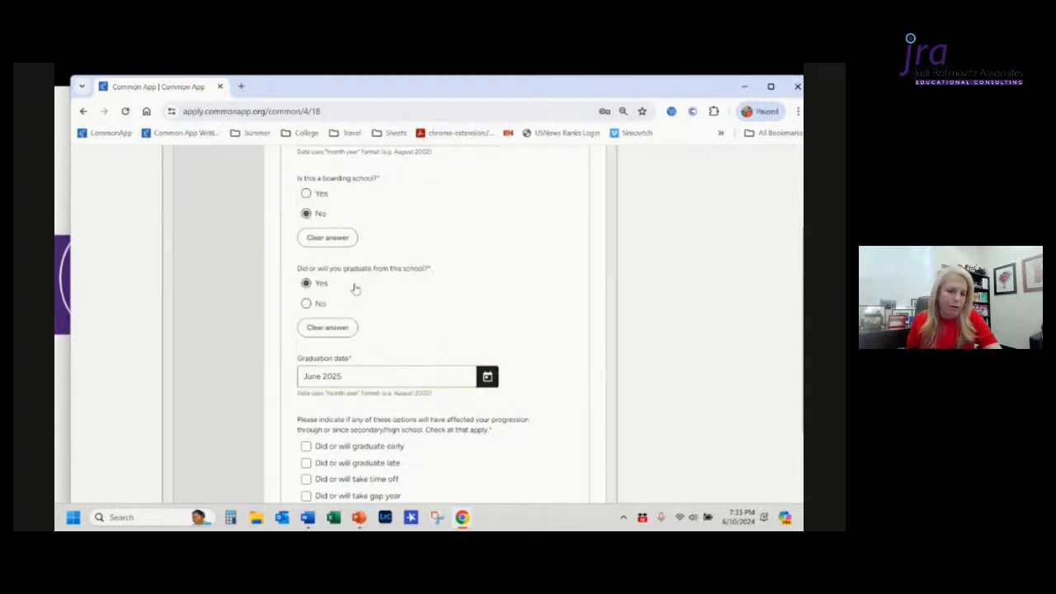
Step: Check No change in progression and continue to the next Education subsection
{"action": "scroll", "coordinate": [546, 286], "scroll_direction": "down", "scroll_amount": 1}
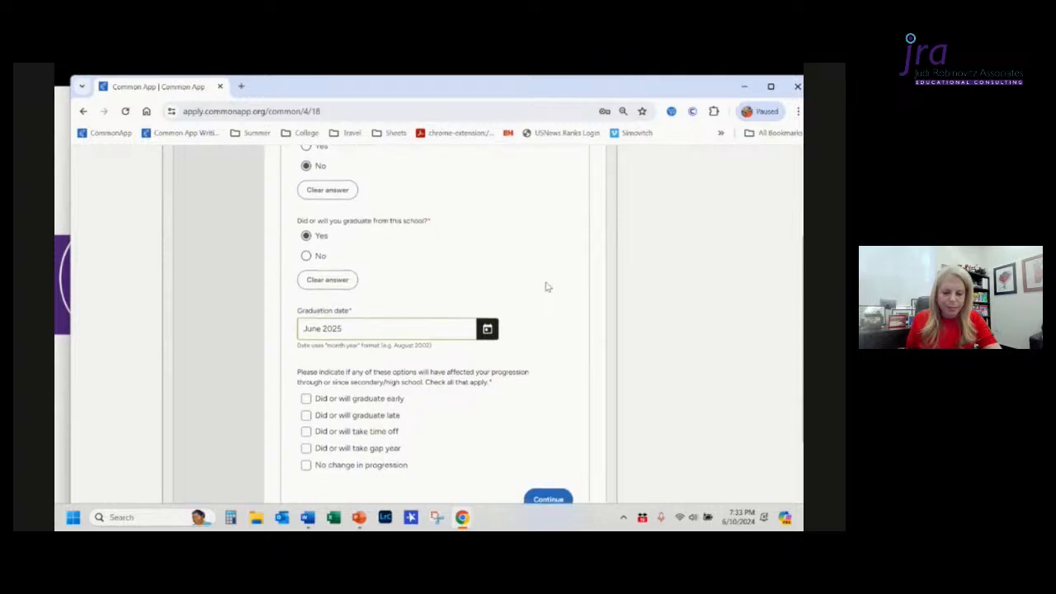
{"action": "scroll", "coordinate": [547, 287], "scroll_direction": "down", "scroll_amount": 3}
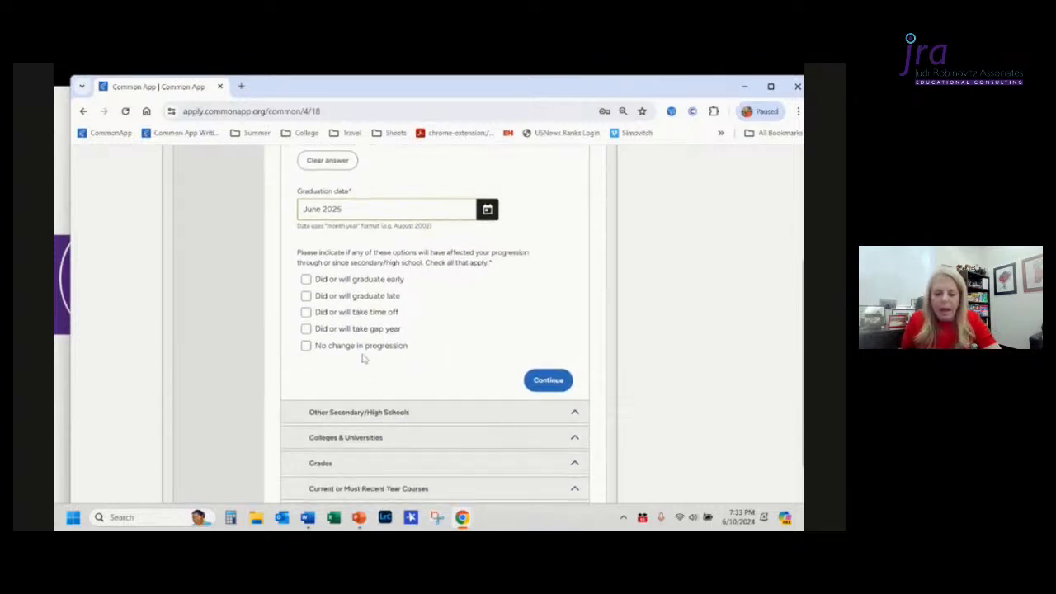
{"action": "left_click", "coordinate": [307, 346]}
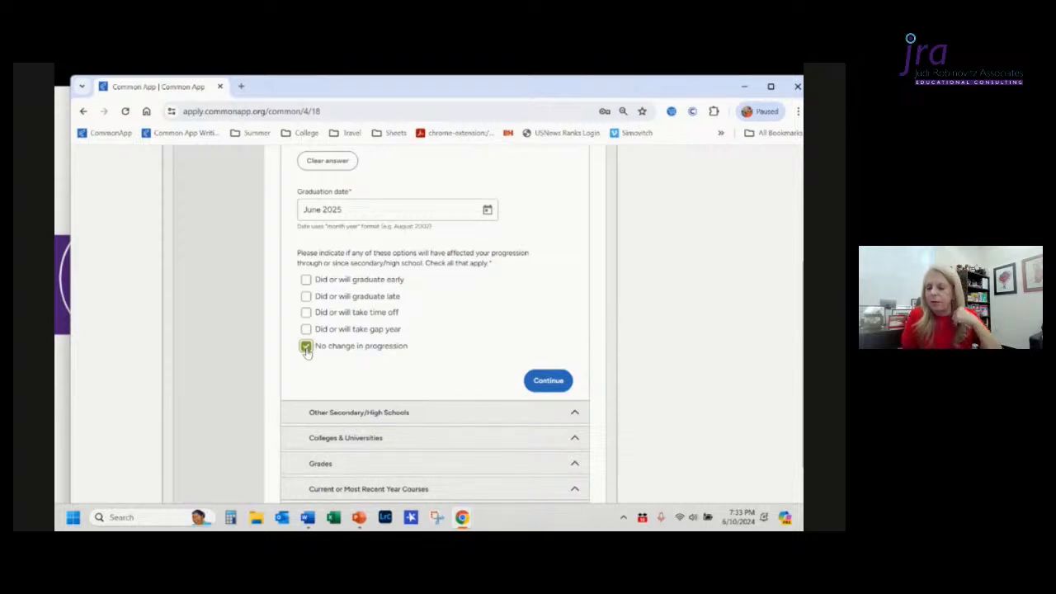
{"action": "left_click", "coordinate": [549, 381]}
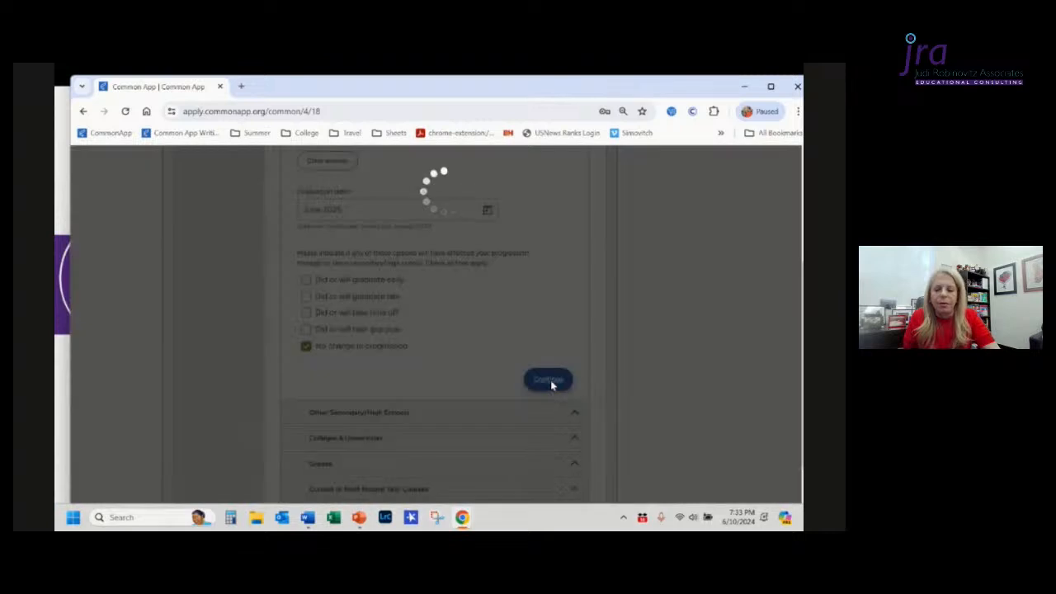
Step: Indicate that 1 other secondary/high school was attended
{"action": "scroll", "coordinate": [552, 386], "scroll_direction": "up", "scroll_amount": 3}
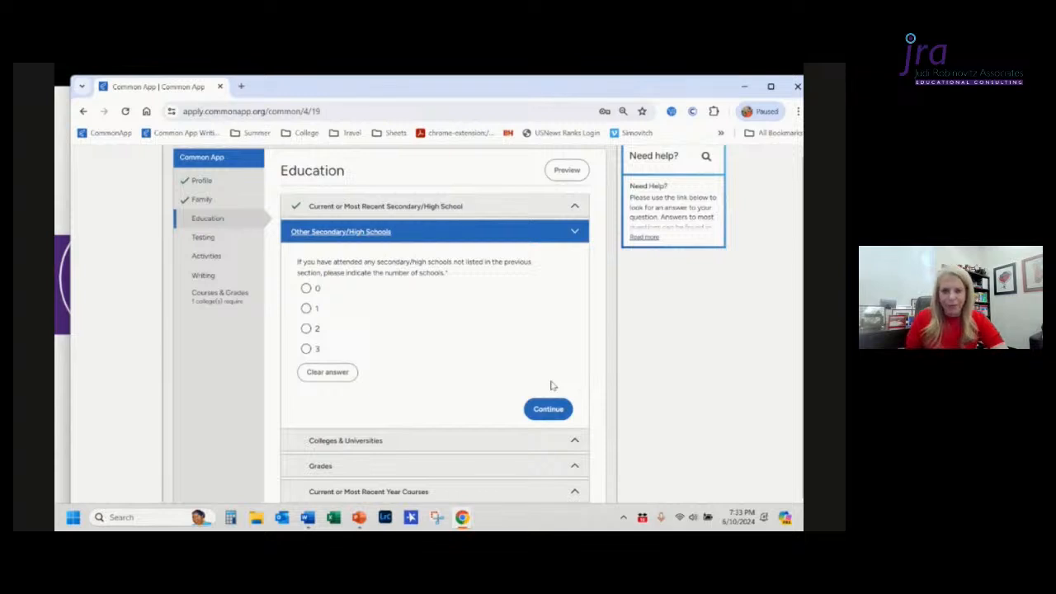
{"action": "left_click", "coordinate": [305, 309]}
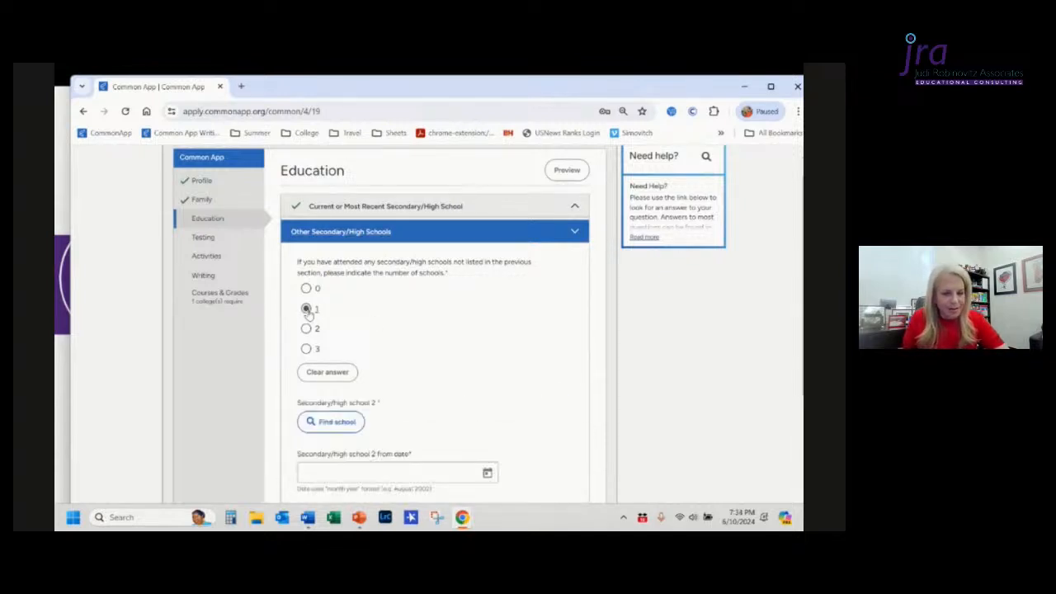
{"action": "scroll", "coordinate": [460, 346], "scroll_direction": "down", "scroll_amount": 3}
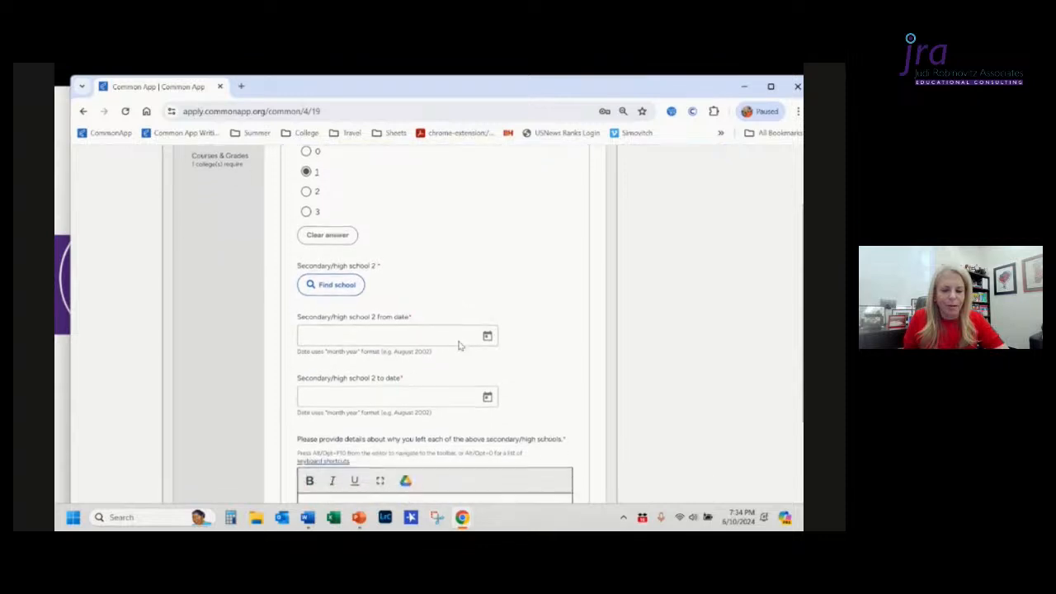
Step: Look up the second school by searching "florida vir", select Florida Virtual School, and continue
{"action": "left_click", "coordinate": [336, 283]}
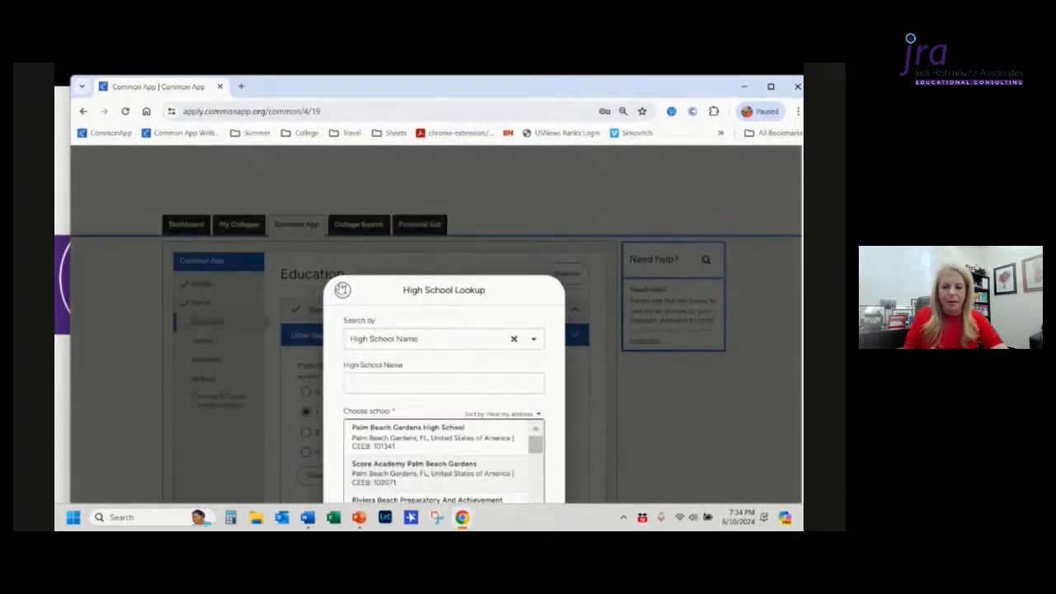
{"action": "left_click", "coordinate": [402, 384]}
{"action": "type", "text": "florid"}
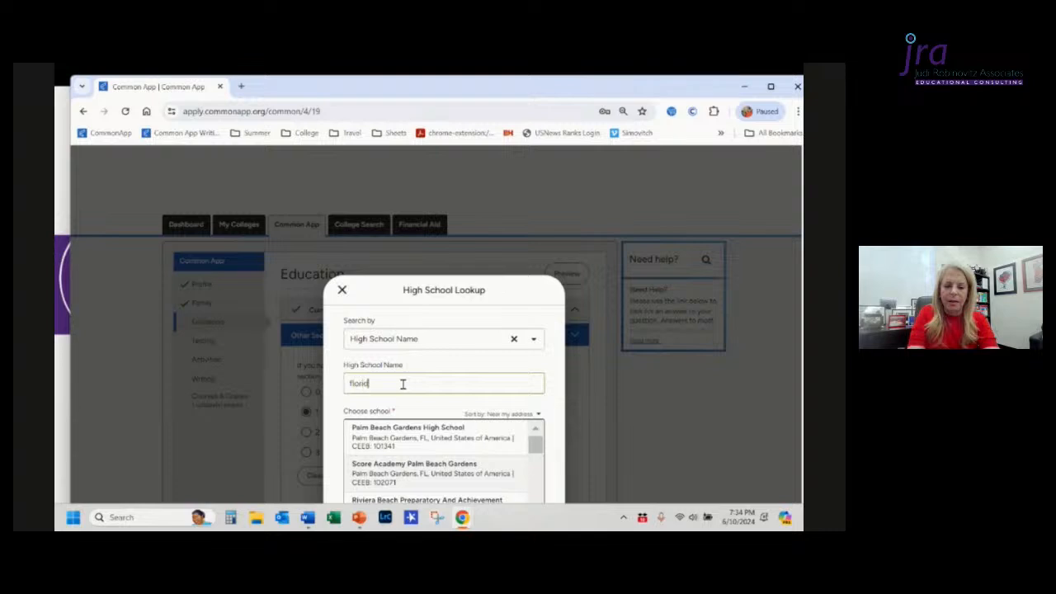
{"action": "type", "text": "a vilr"}
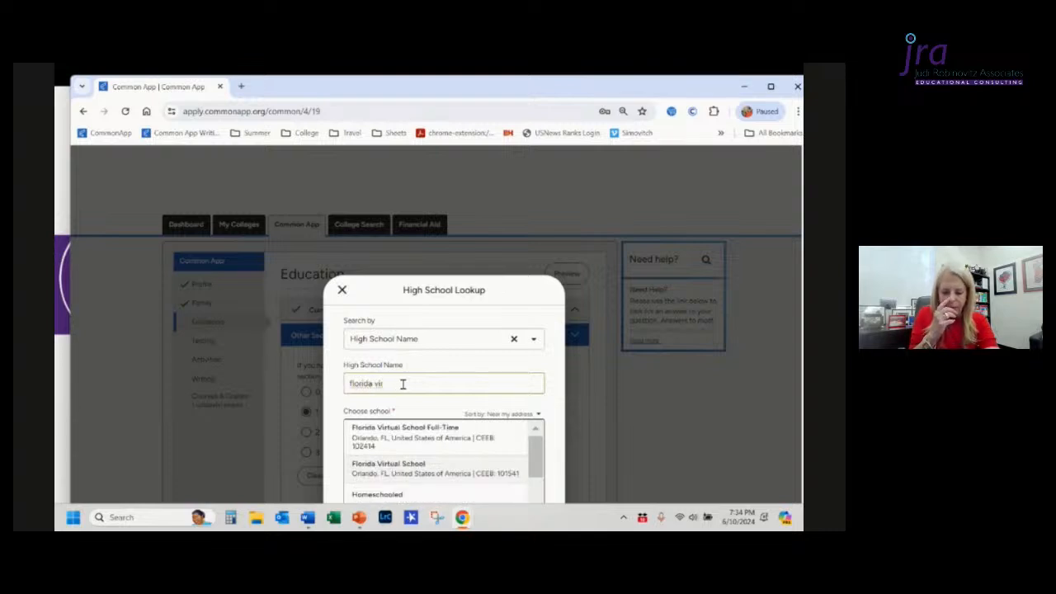
{"action": "scroll", "coordinate": [418, 445], "scroll_direction": "down", "scroll_amount": 2}
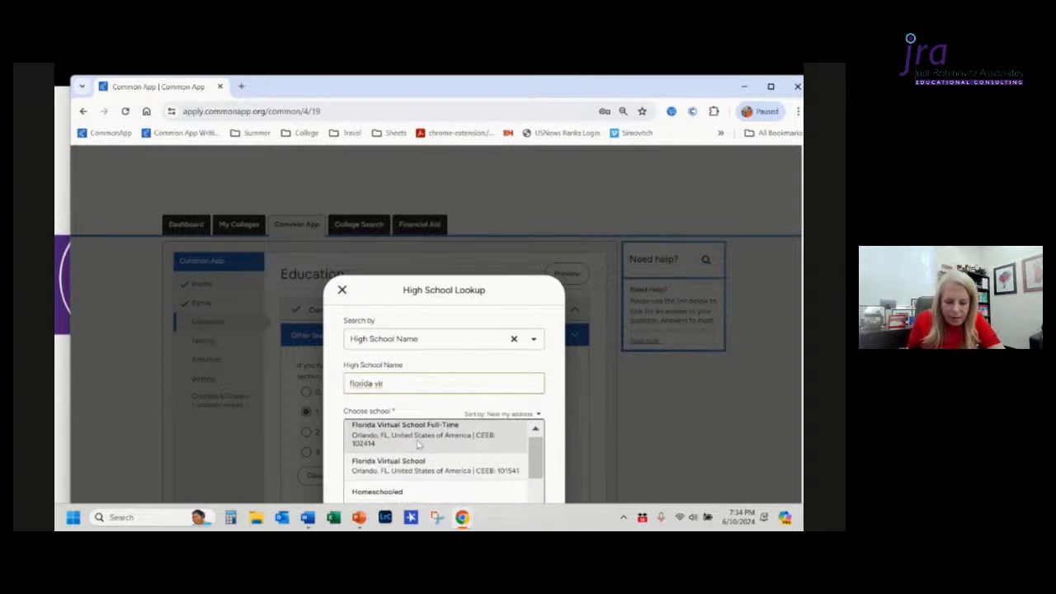
{"action": "scroll", "coordinate": [419, 445], "scroll_direction": "up", "scroll_amount": 1}
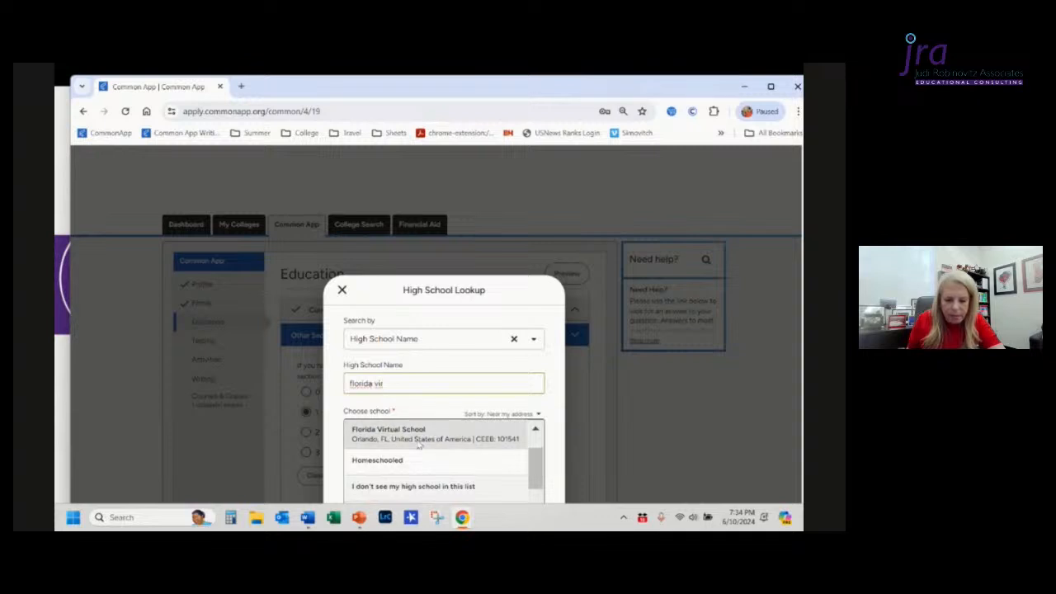
{"action": "left_click", "coordinate": [418, 445]}
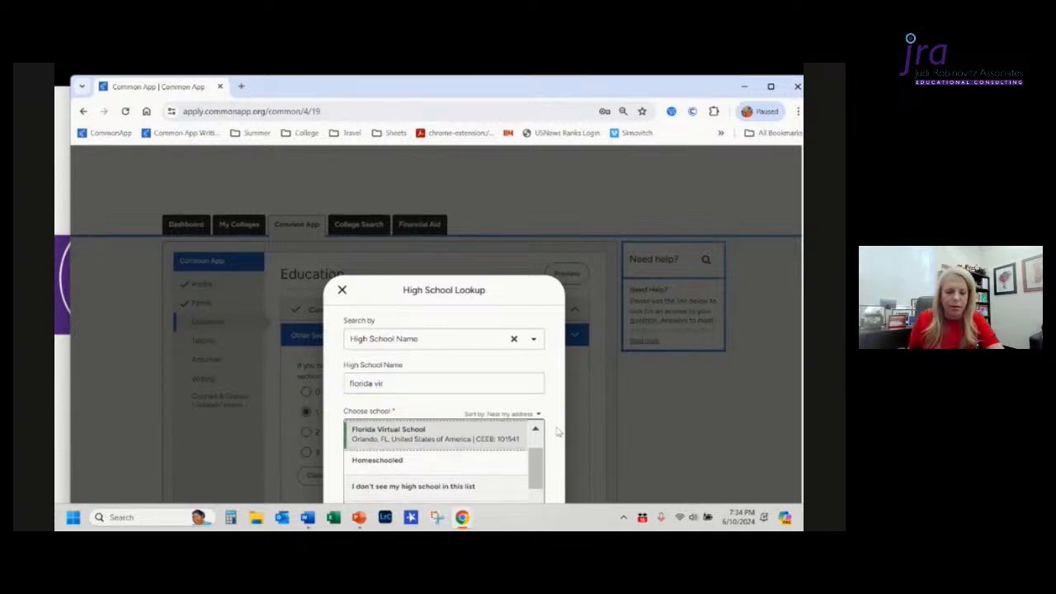
{"action": "scroll", "coordinate": [558, 429], "scroll_direction": "down", "scroll_amount": 2}
{"action": "scroll", "coordinate": [558, 429], "scroll_direction": "down", "scroll_amount": 2}
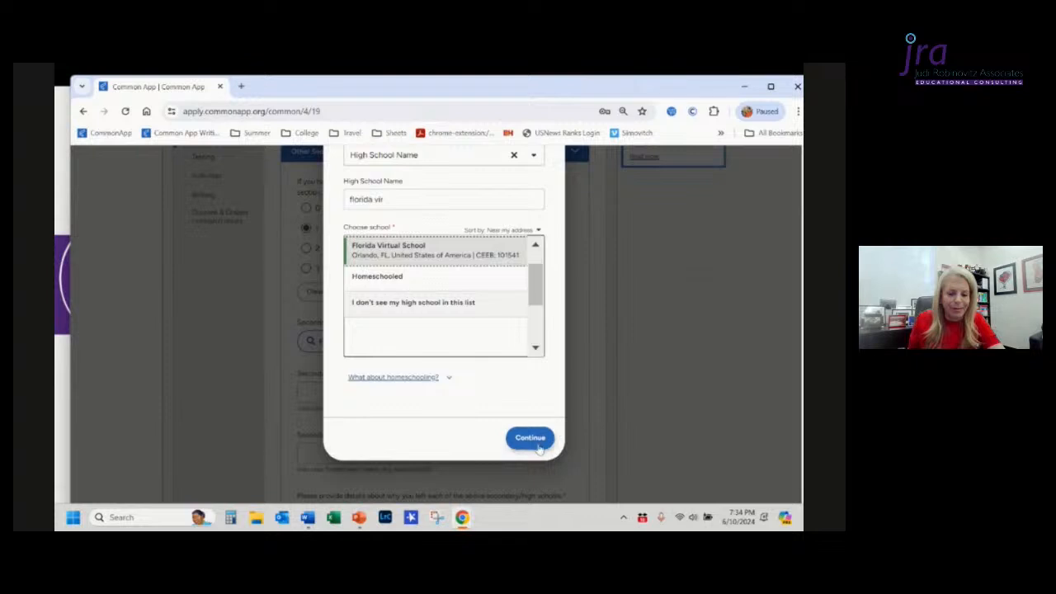
{"action": "left_click", "coordinate": [532, 439]}
Step: Enter the second school's from date as Aug, 2022 so it reads August 2022
{"action": "scroll", "coordinate": [534, 440], "scroll_direction": "down", "scroll_amount": 3}
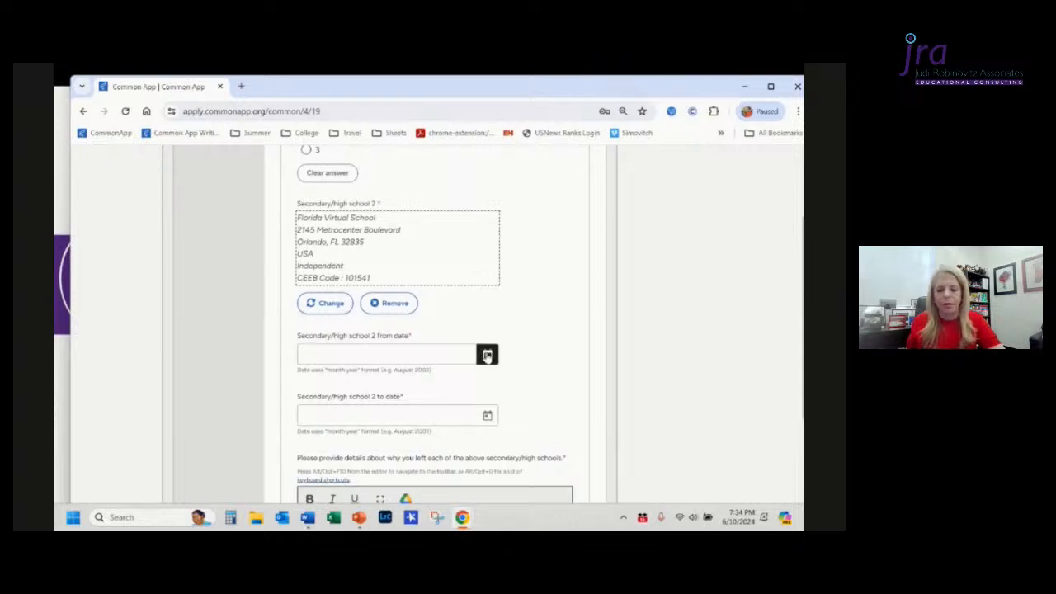
{"action": "left_click", "coordinate": [435, 353]}
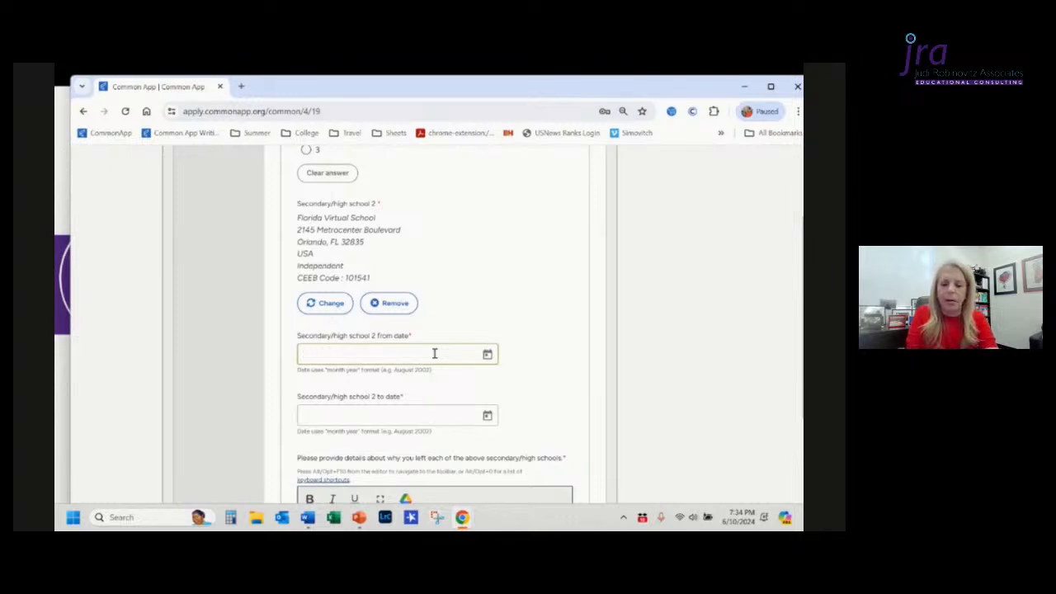
{"action": "type", "text": "Aug, 2022"}
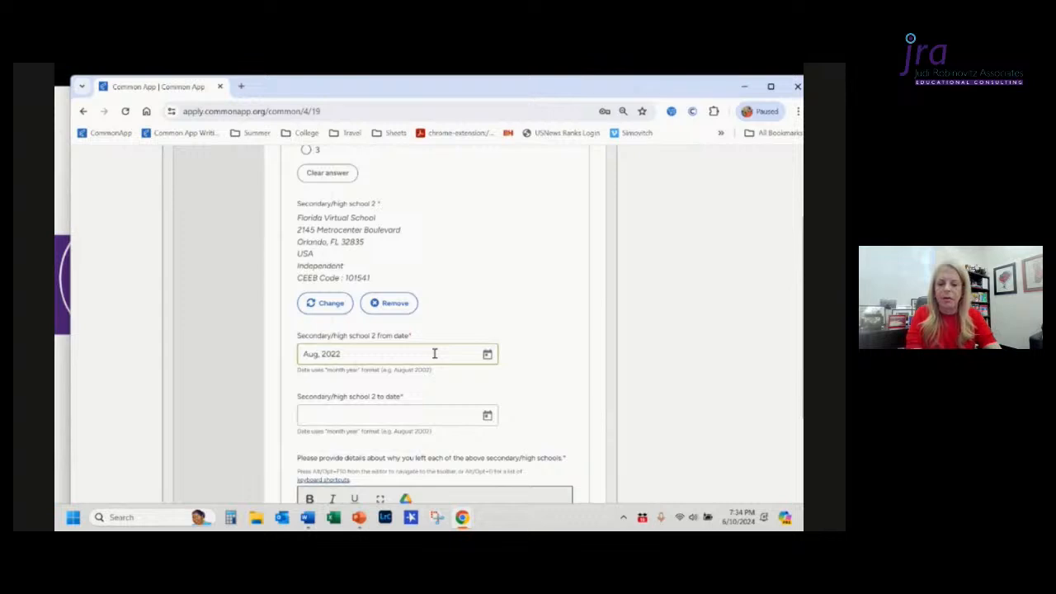
{"action": "left_click", "coordinate": [466, 388]}
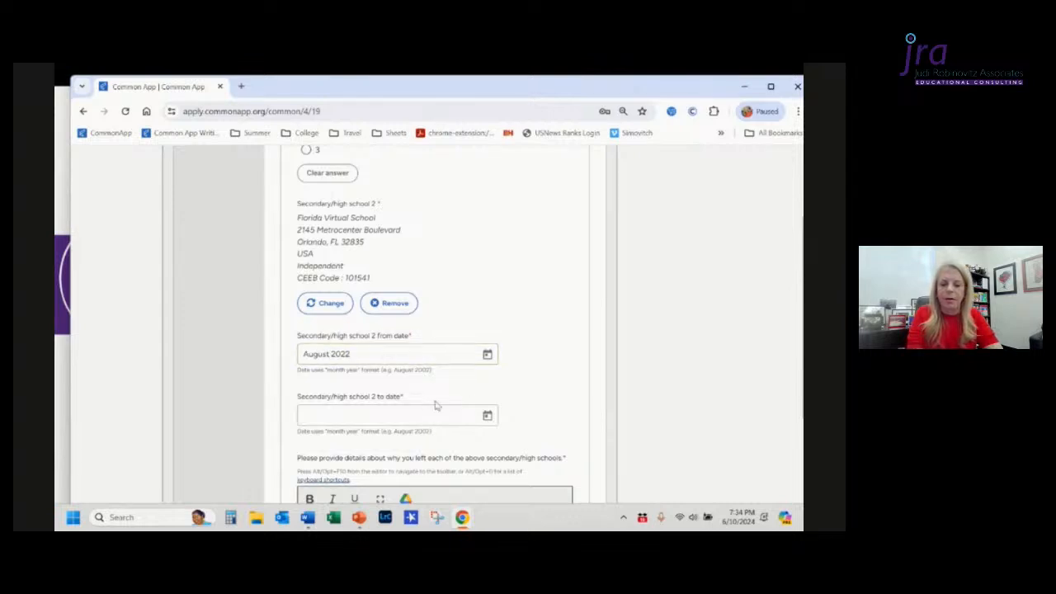
Step: Enter the second school's to date as May 2023
{"action": "left_click", "coordinate": [376, 415]}
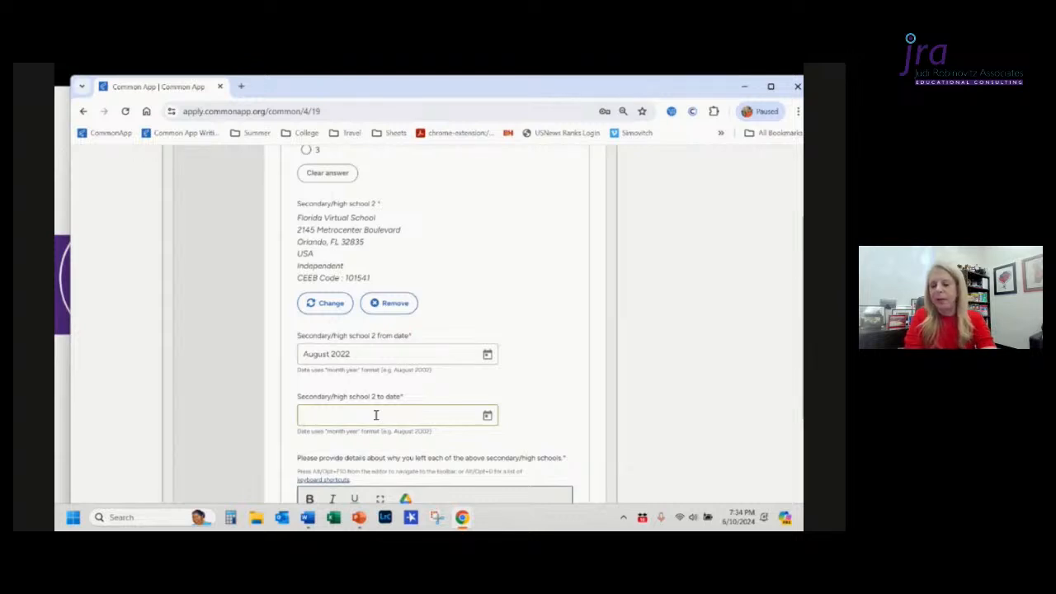
{"action": "type", "text": "May 202"}
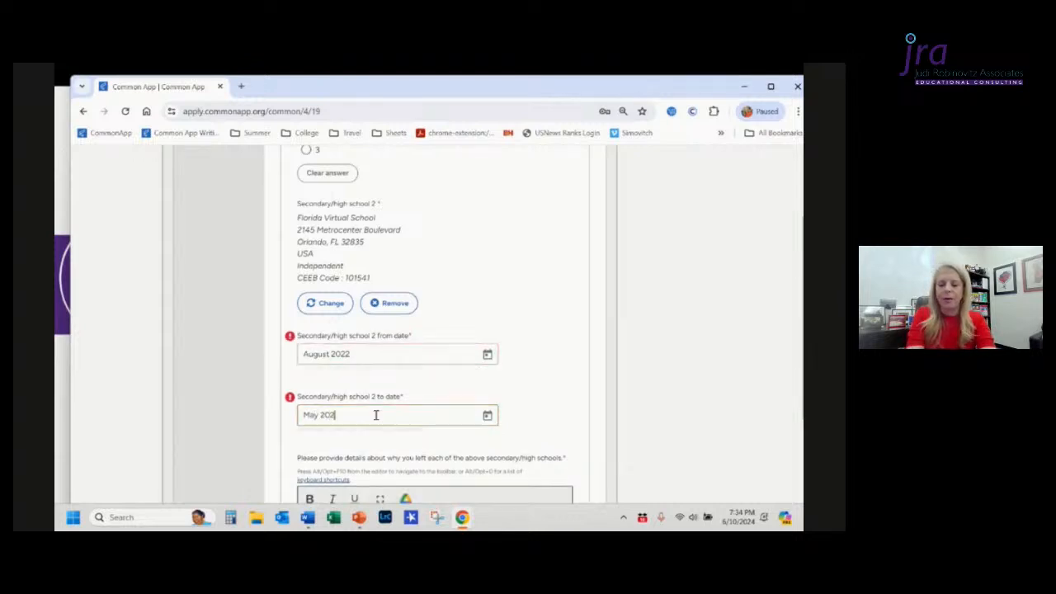
{"action": "type", "text": "3"}
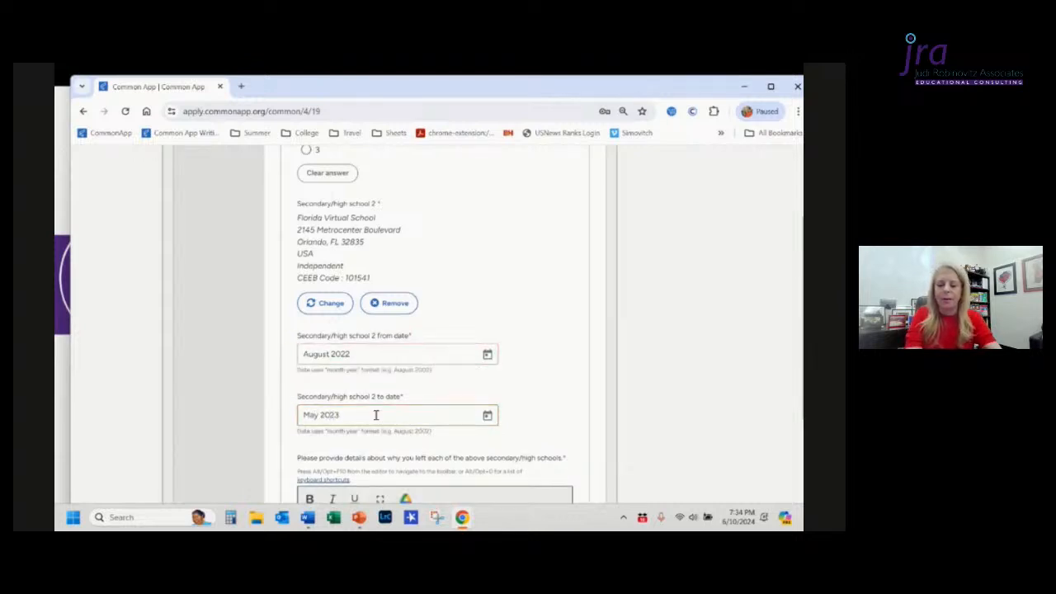
{"action": "left_click", "coordinate": [528, 418]}
{"action": "left_click_drag", "start_coordinate": [528, 417], "coordinate": [521, 431]}
{"action": "left_click", "coordinate": [521, 431]}
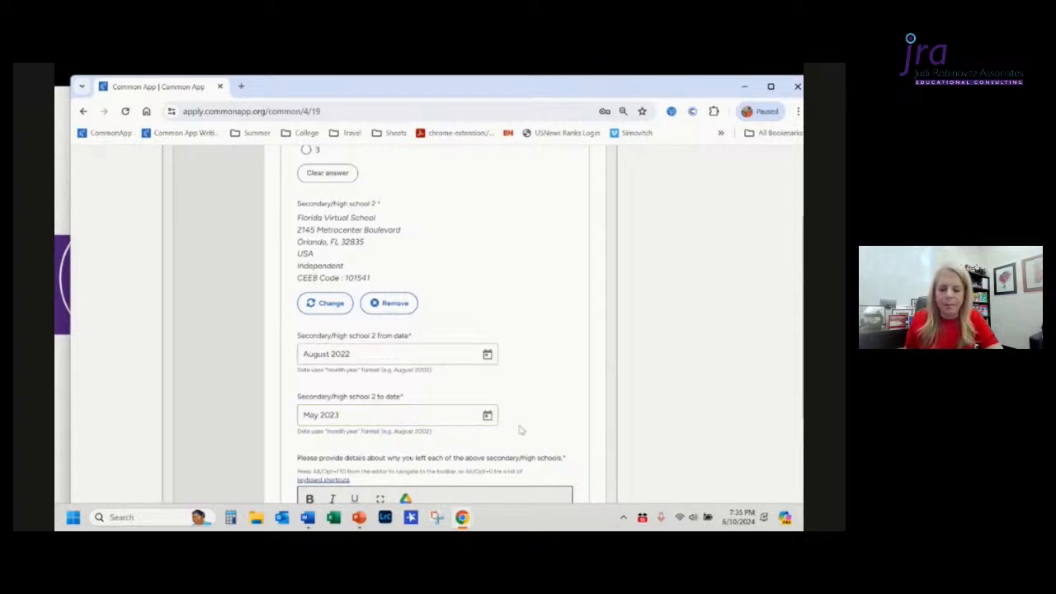
Step: Explain leaving the schools with "As a sophomore, I took AP Biology through Florida Virtual School to enrich my curriculum"
{"action": "scroll", "coordinate": [520, 431], "scroll_direction": "down", "scroll_amount": 2}
{"action": "scroll", "coordinate": [520, 425], "scroll_direction": "down", "scroll_amount": 1}
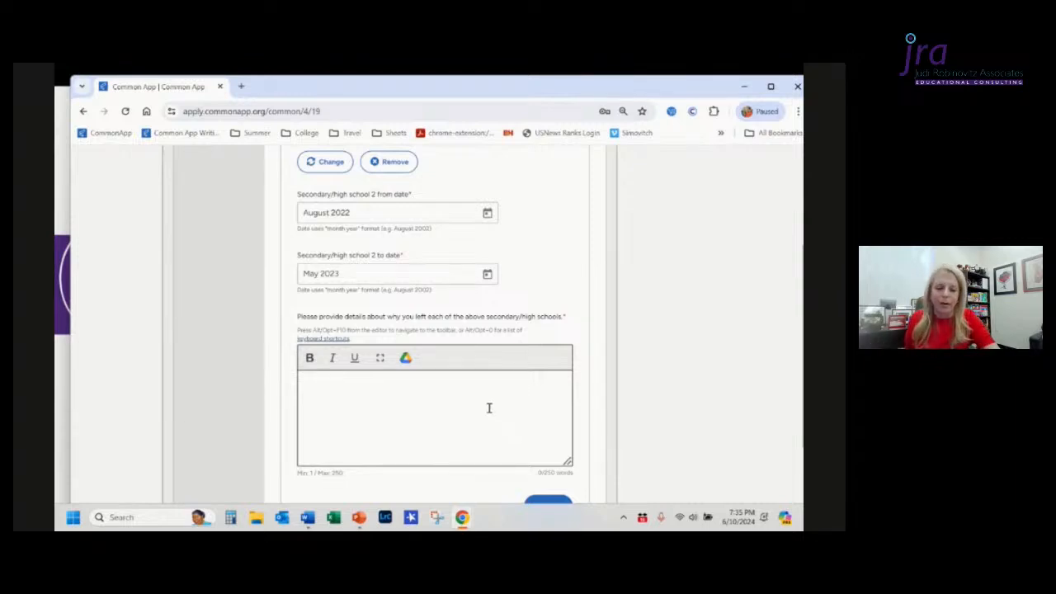
{"action": "left_click", "coordinate": [455, 393]}
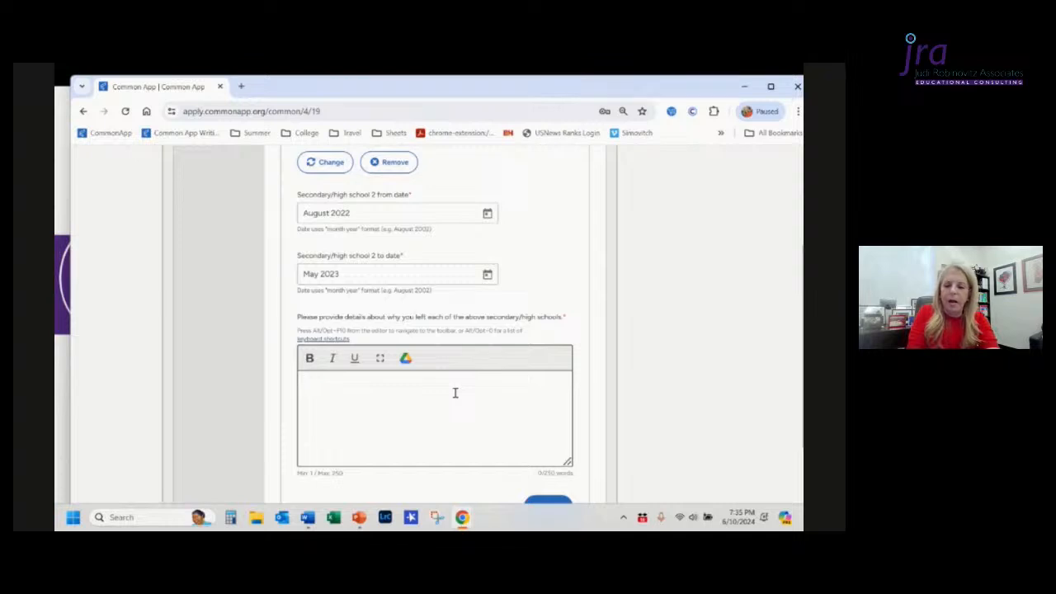
{"action": "type", "text": "As a s"}
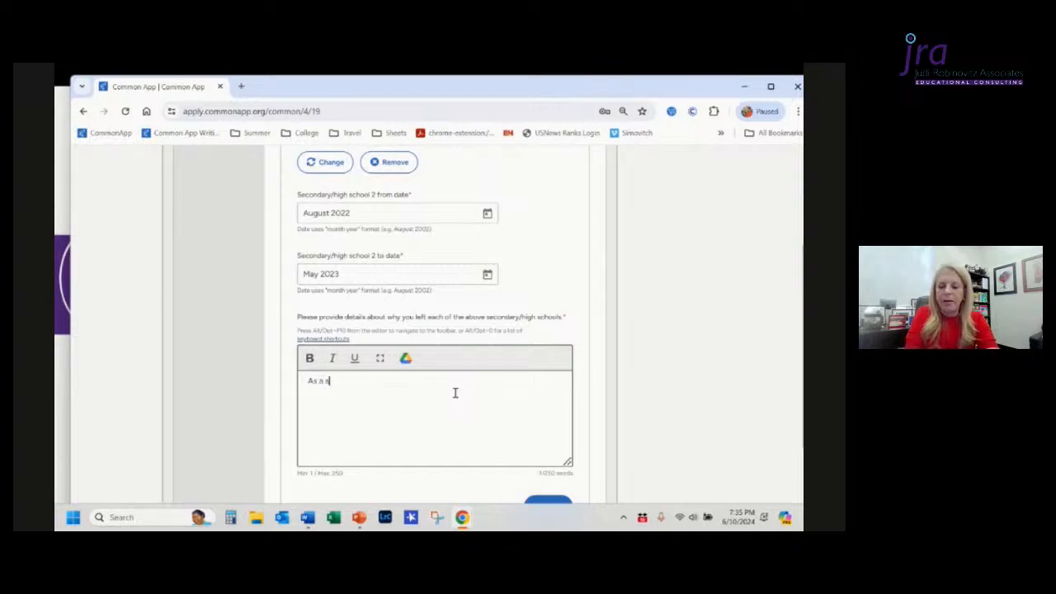
{"action": "type", "text": "ophomore"}
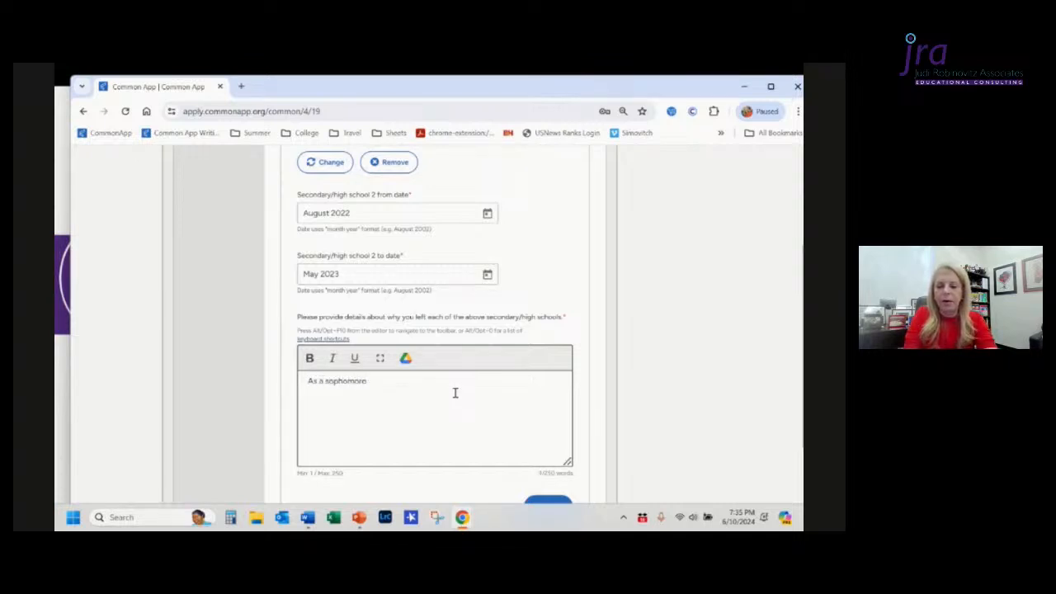
{"action": "type", "text": ", I had"}
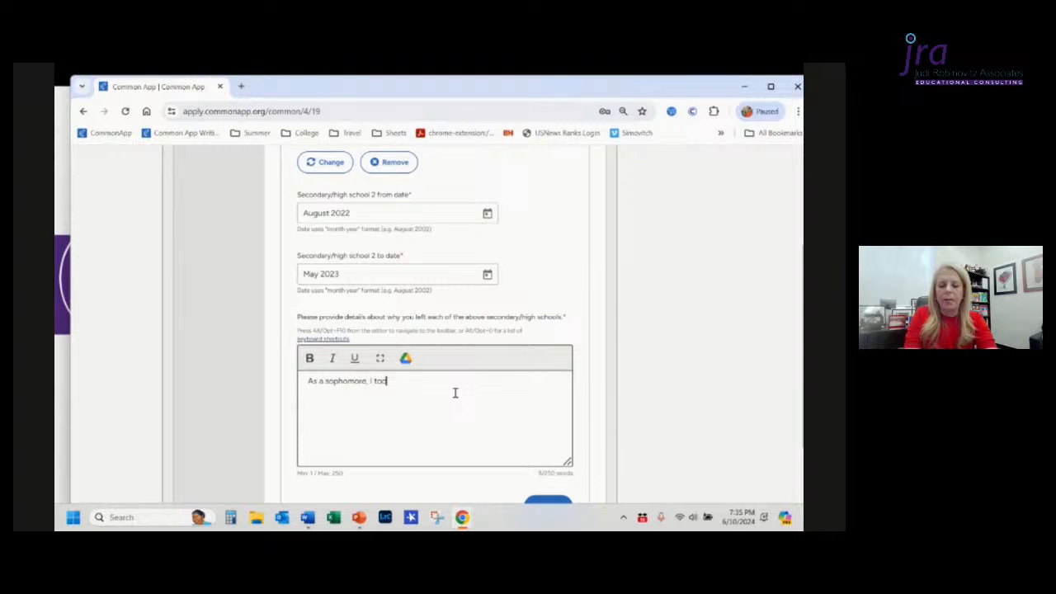
{"action": "key", "text": "BackSpace"}
{"action": "key", "text": "BackSpace"}
{"action": "key", "text": "BackSpace"}
{"action": "type", "text": "took A"}
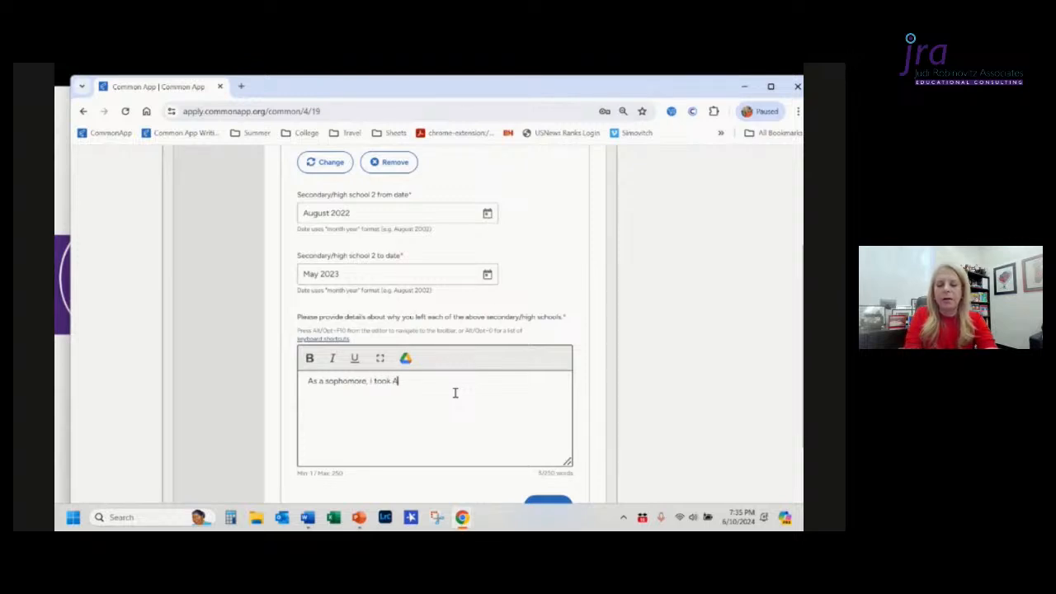
{"action": "type", "text": "P Bio"}
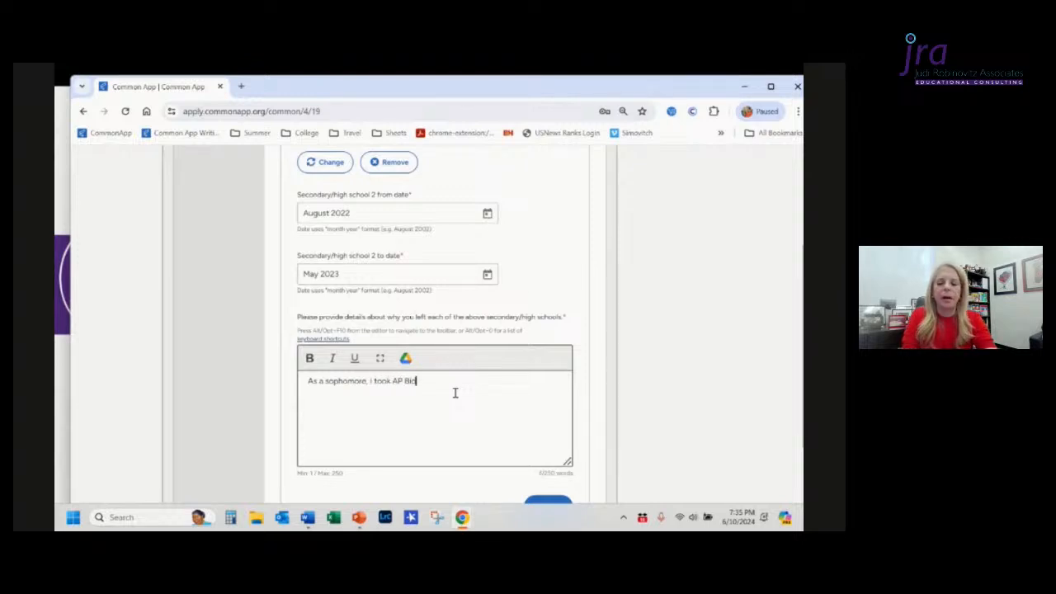
{"action": "type", "text": "logy through"}
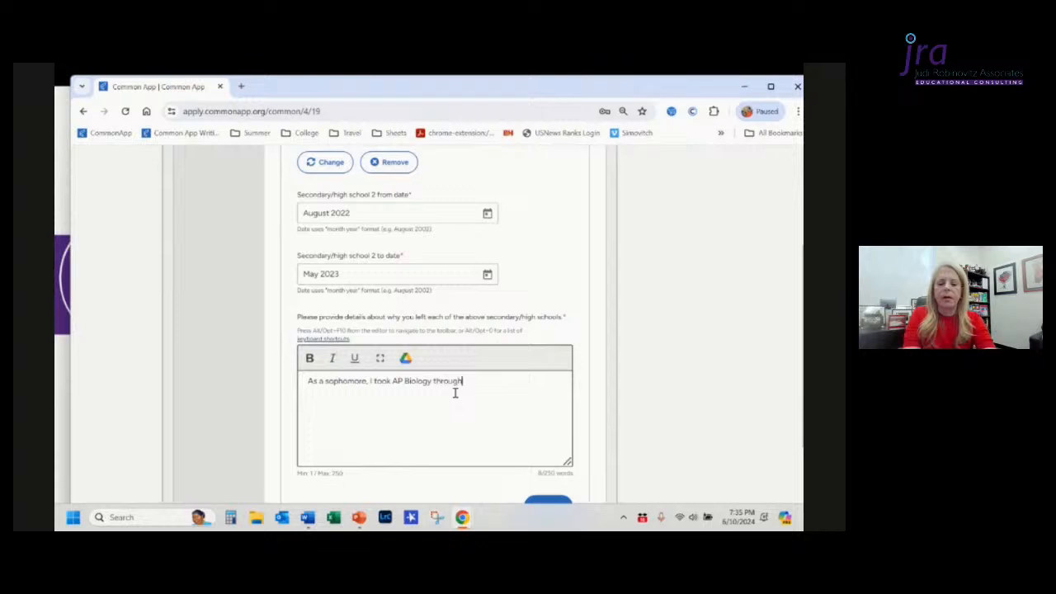
{"action": "type", "text": " Florida"}
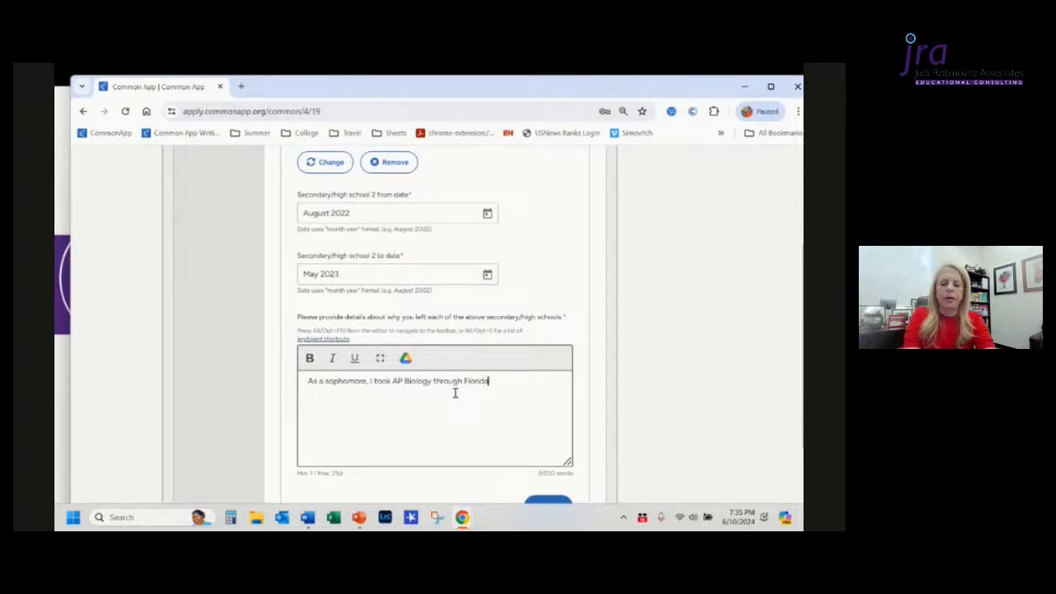
{"action": "type", "text": " Virtual School to d"}
{"action": "type", "text": "n"}
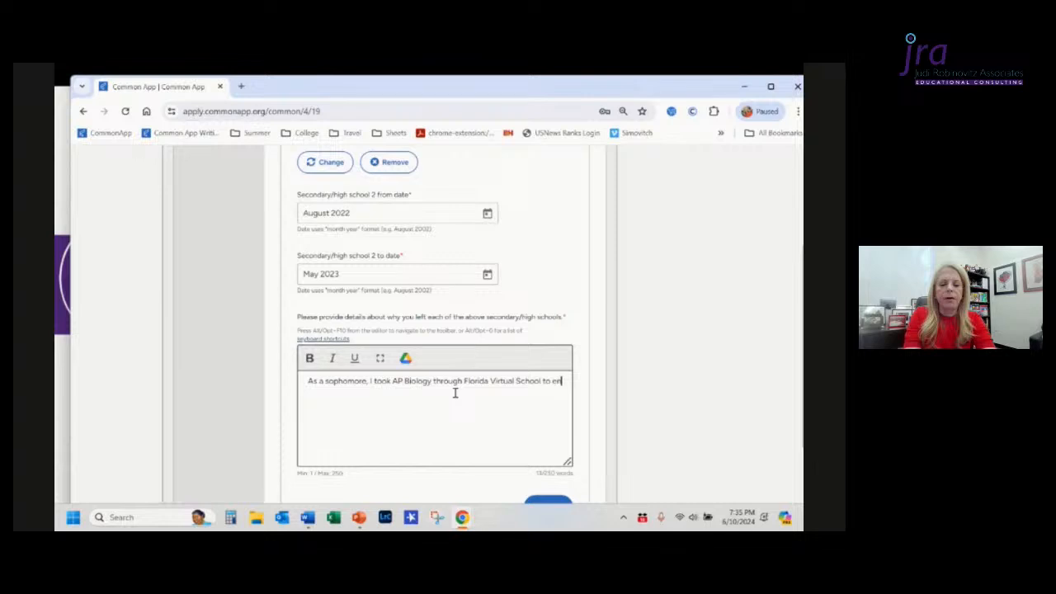
{"action": "type", "text": "ro"}
{"action": "key", "text": "BackSpace"}
{"action": "key", "text": "BackSpace"}
{"action": "type", "text": "rich my d"}
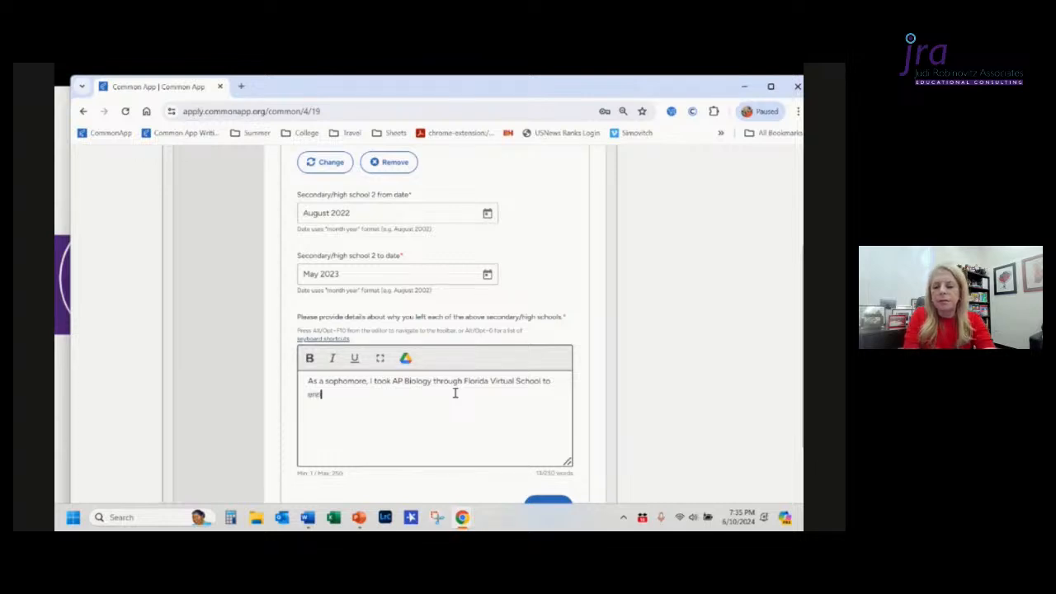
{"action": "type", "text": "urriculum"}
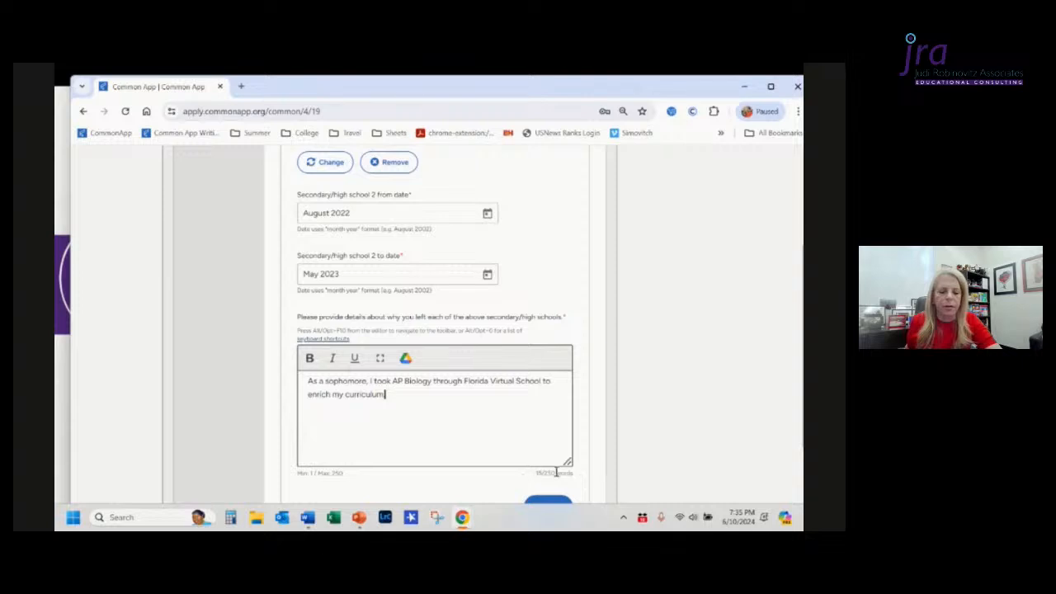
Step: Open the Colleges & Universities section and indicate coursework taken at 1 college
{"action": "scroll", "coordinate": [526, 479], "scroll_direction": "down", "scroll_amount": 1}
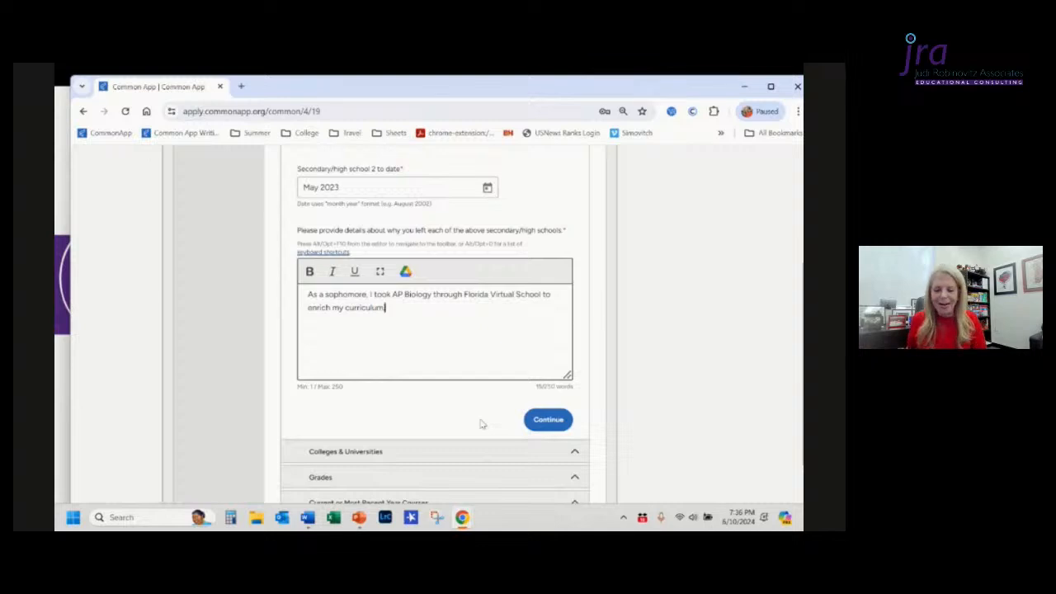
{"action": "scroll", "coordinate": [483, 424], "scroll_direction": "down", "scroll_amount": 3}
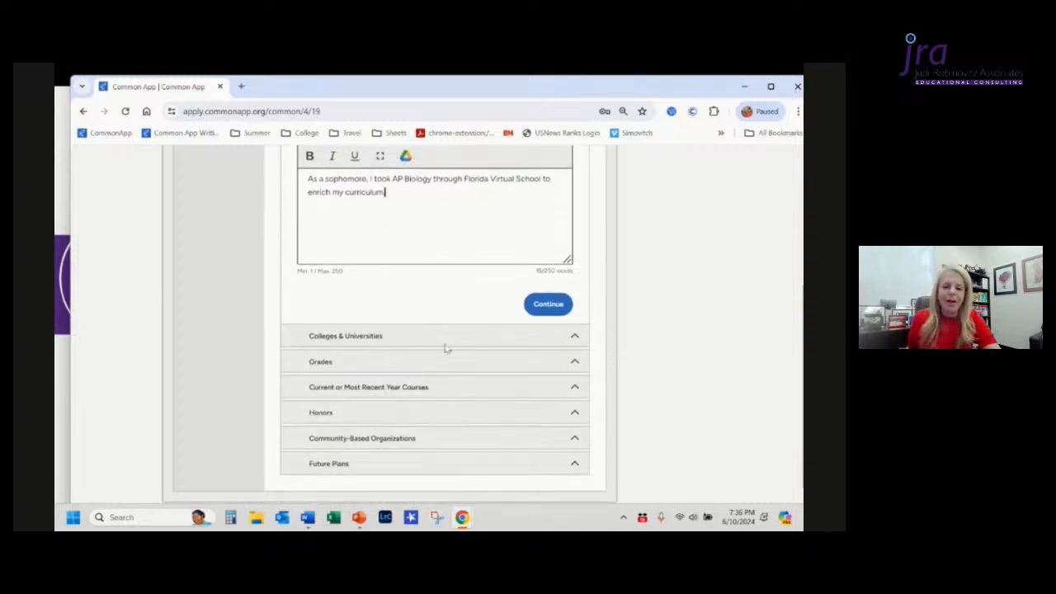
{"action": "left_click", "coordinate": [442, 338]}
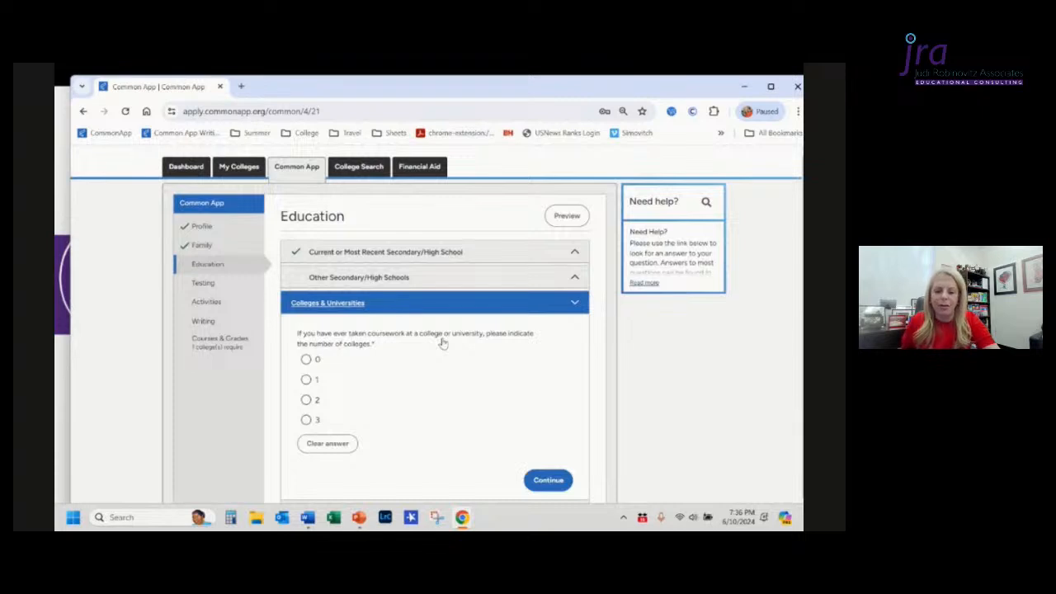
{"action": "scroll", "coordinate": [442, 342], "scroll_direction": "down", "scroll_amount": 1}
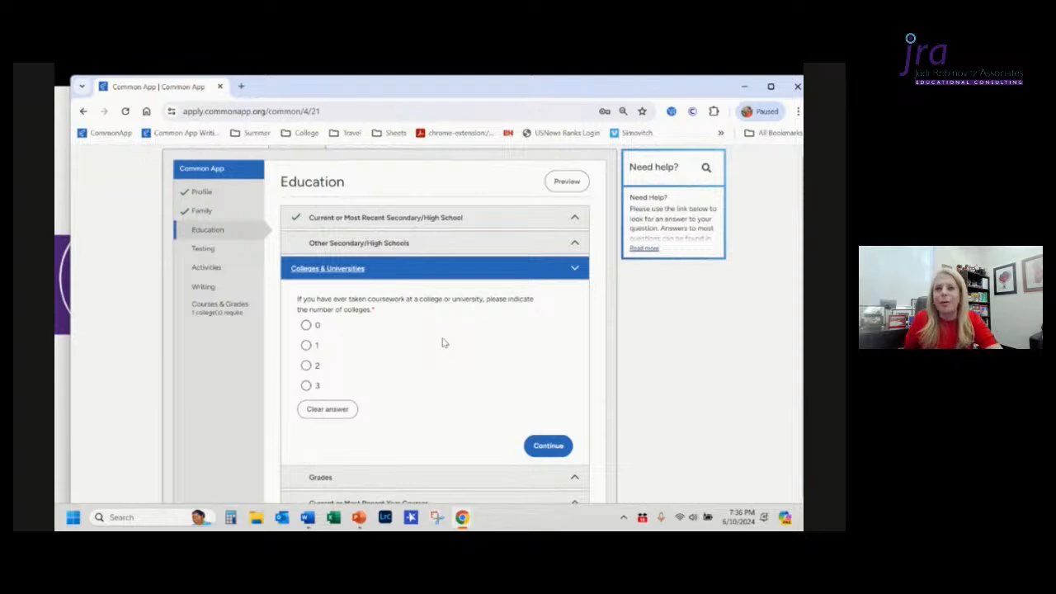
{"action": "left_click", "coordinate": [306, 346]}
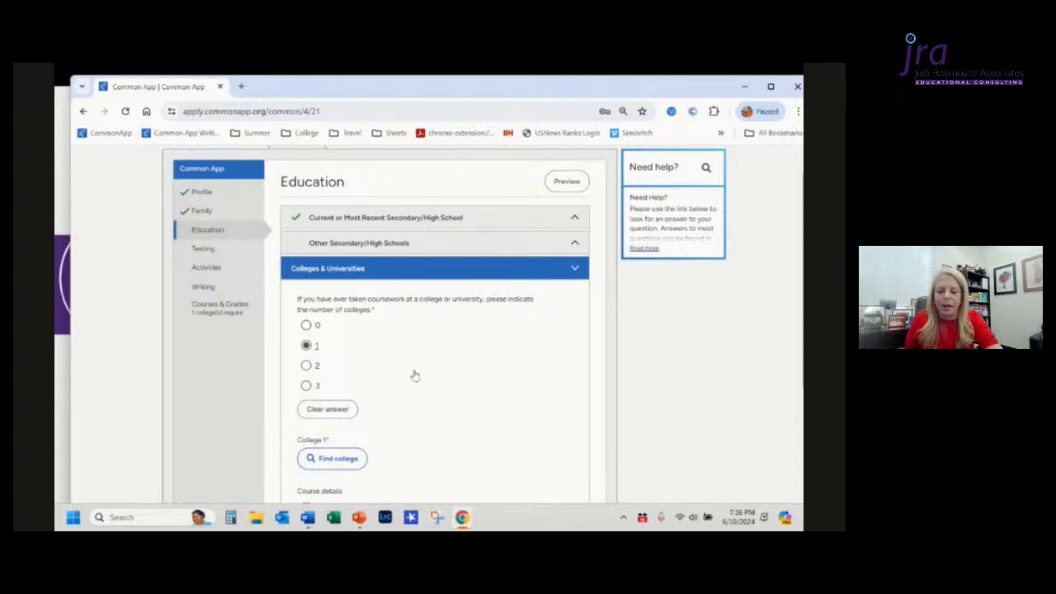
Step: Mark the college course as a Summer program and set the college 1 from date to July 2023
{"action": "scroll", "coordinate": [416, 376], "scroll_direction": "down", "scroll_amount": 2}
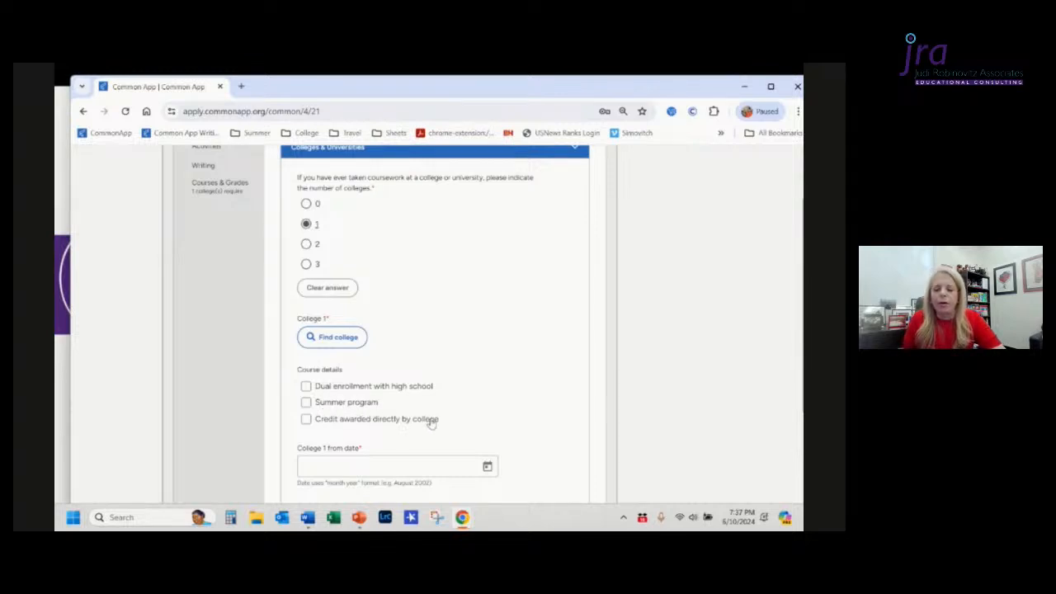
{"action": "left_click", "coordinate": [306, 403]}
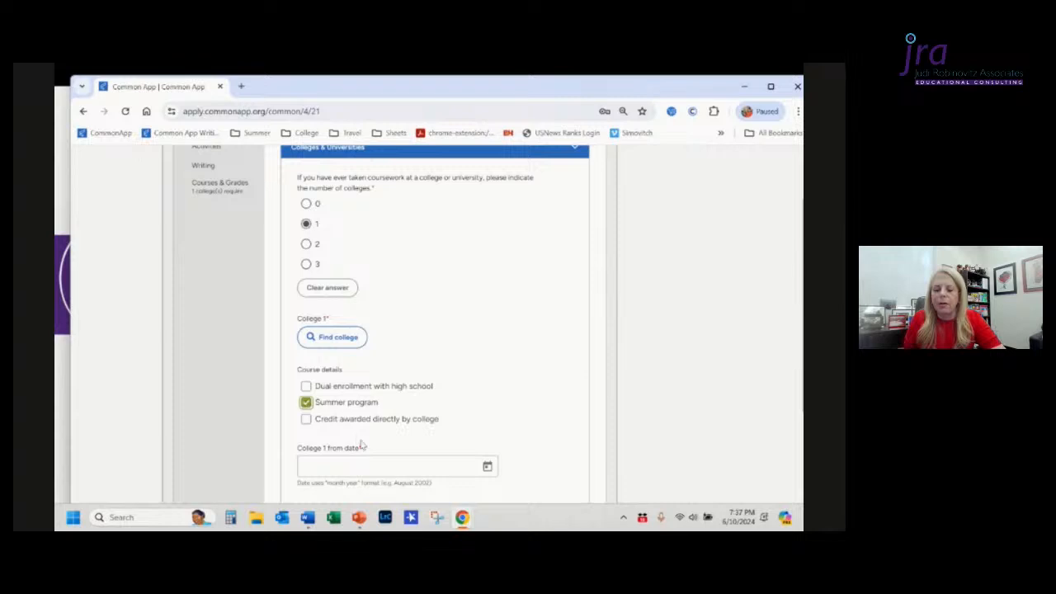
{"action": "scroll", "coordinate": [363, 467], "scroll_direction": "down", "scroll_amount": 1}
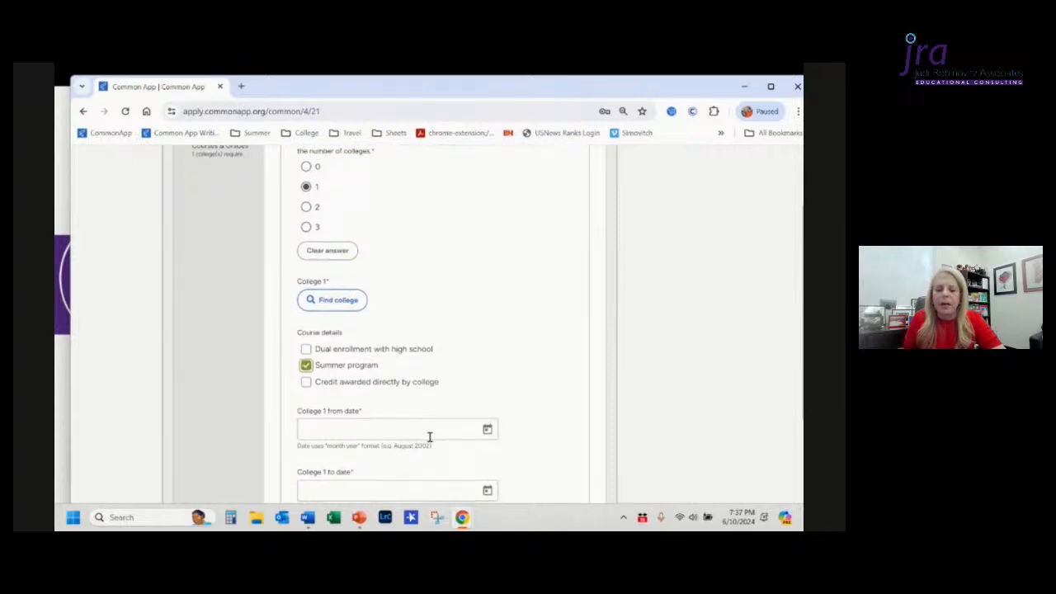
{"action": "left_click", "coordinate": [430, 437]}
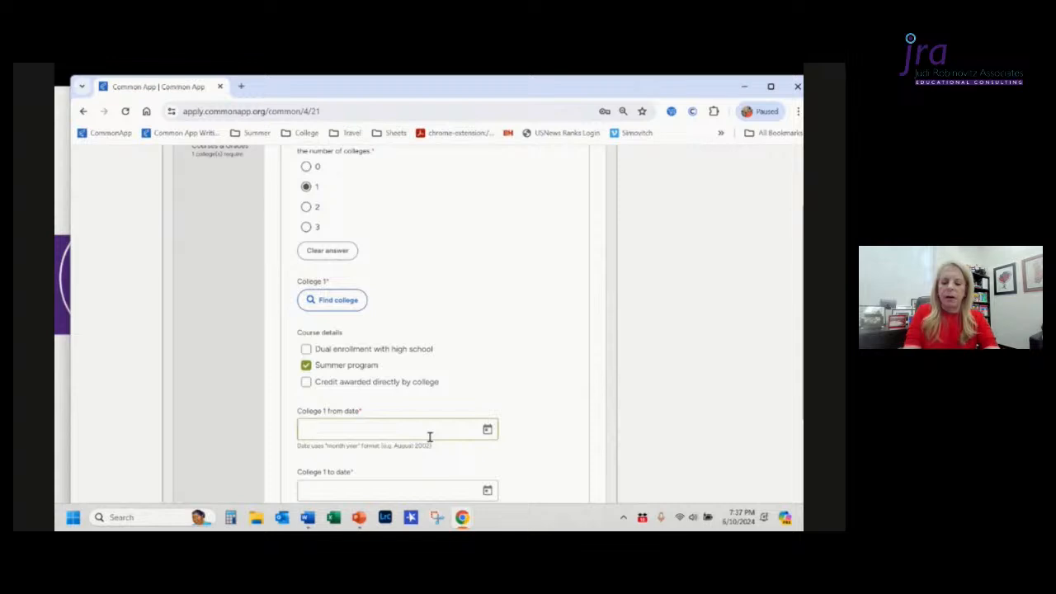
{"action": "type", "text": "July 22"}
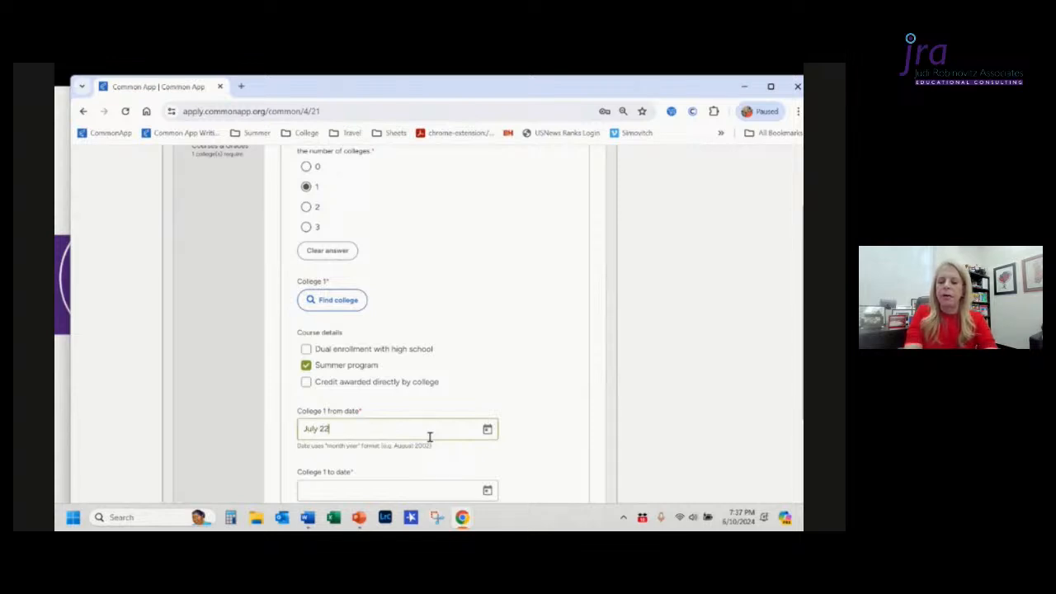
{"action": "key", "text": "BackSpace"}
{"action": "type", "text": "023"}
{"action": "key", "text": "Tab"}
{"action": "key", "text": "Tab"}
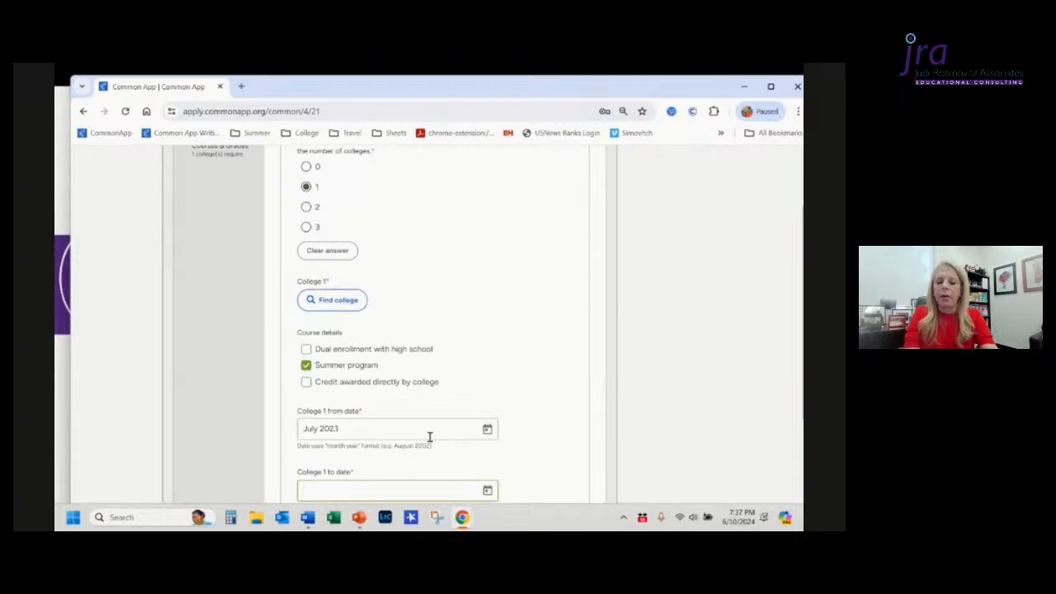
Step: Set the college 1 to date to Aug 2023 so it reads August 2023
{"action": "type", "text": "Aug 2023"}
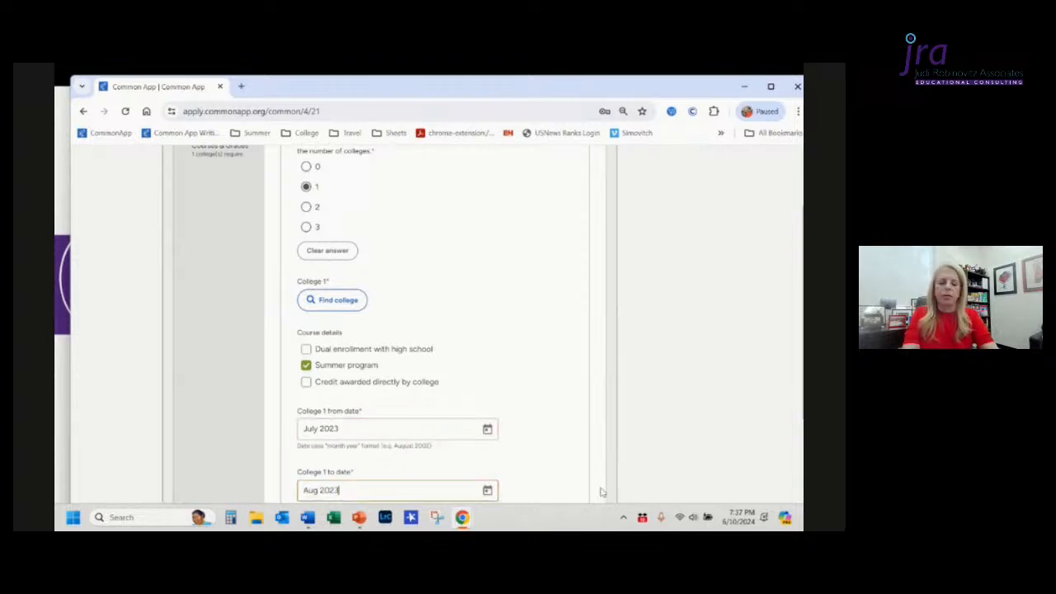
{"action": "left_click", "coordinate": [560, 467]}
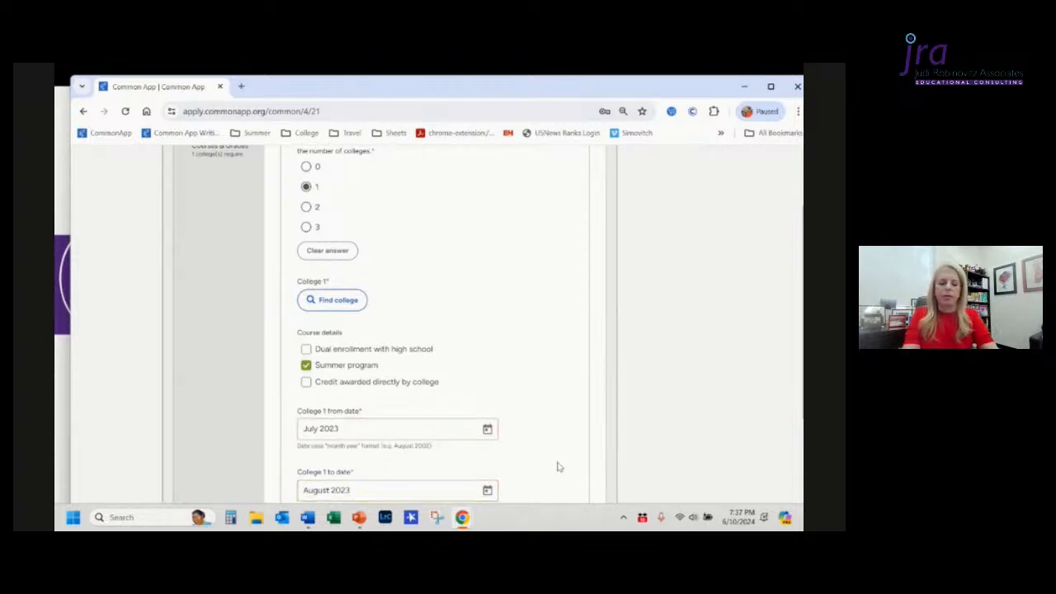
Step: Open the Grades section and enter an approximate graduating class size of 86
{"action": "scroll", "coordinate": [560, 467], "scroll_direction": "down", "scroll_amount": 2}
{"action": "scroll", "coordinate": [558, 467], "scroll_direction": "down", "scroll_amount": 1}
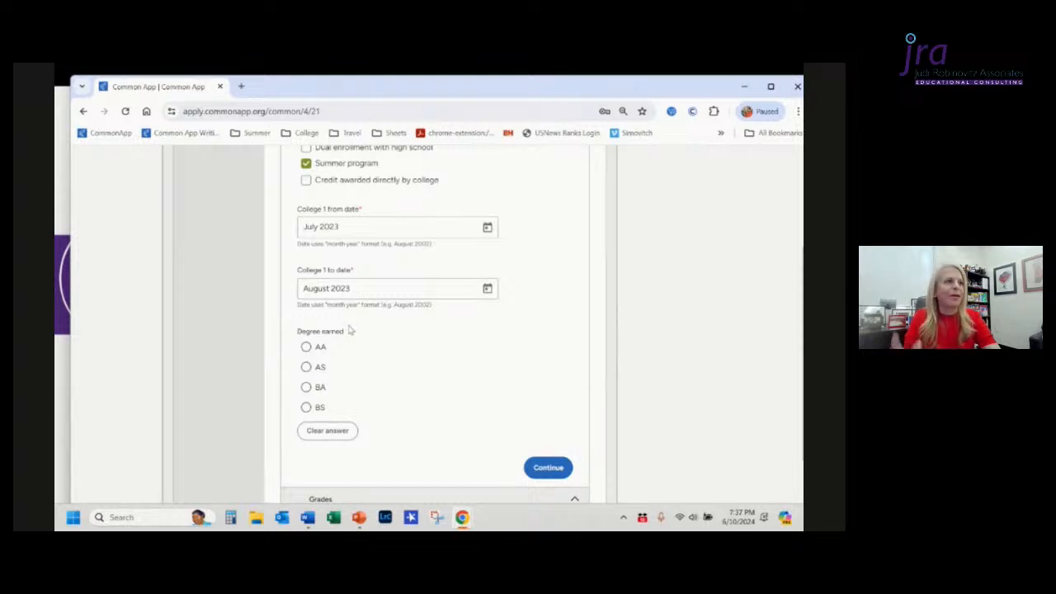
{"action": "scroll", "coordinate": [373, 391], "scroll_direction": "down", "scroll_amount": 2}
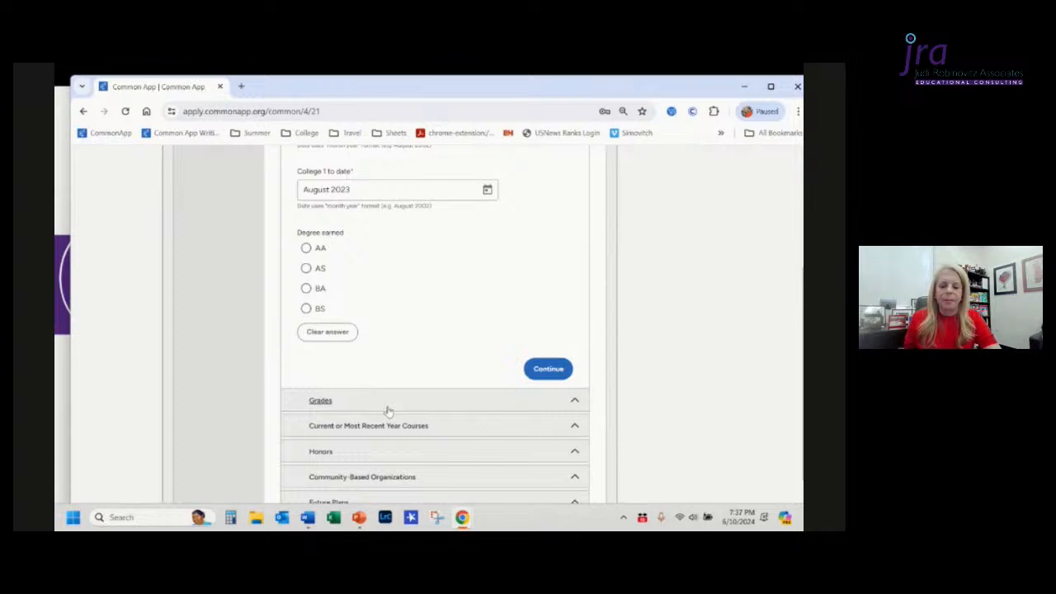
{"action": "left_click", "coordinate": [388, 410]}
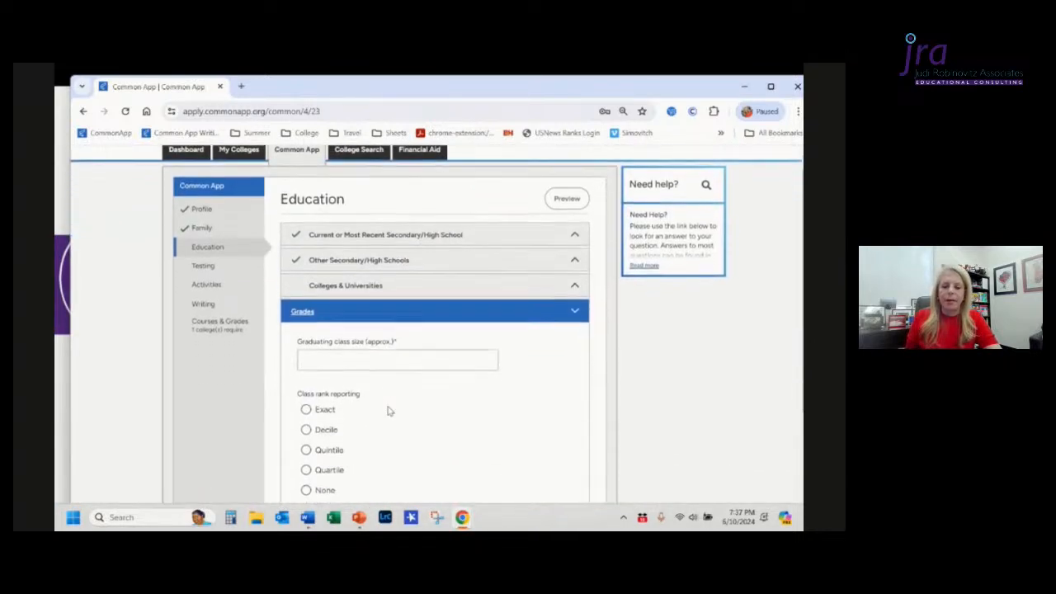
{"action": "left_click", "coordinate": [392, 359]}
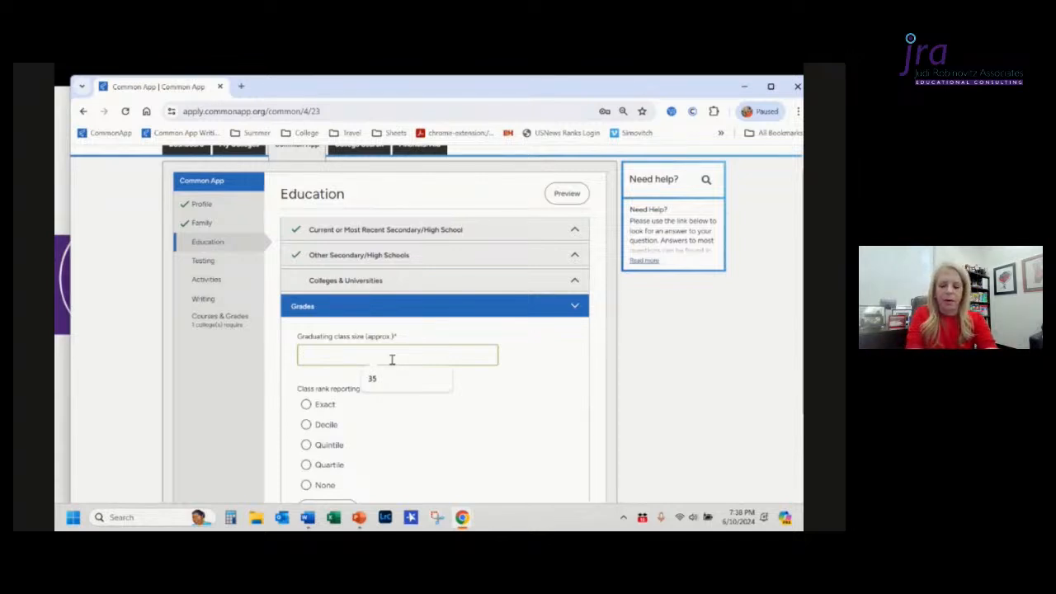
{"action": "type", "text": "86"}
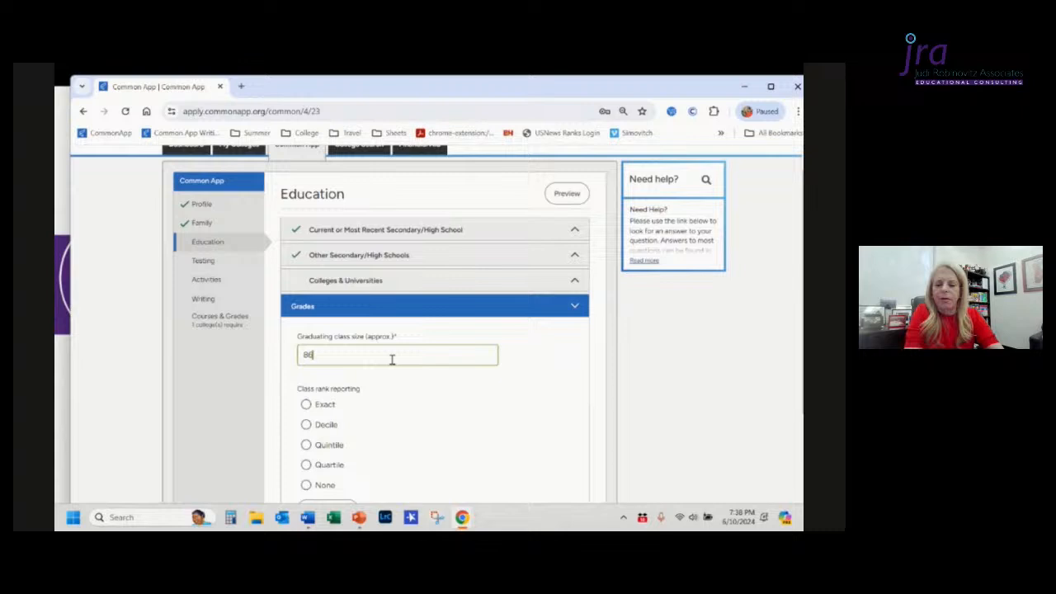
Step: Choose Exact for class rank reporting
{"action": "left_click", "coordinate": [437, 418]}
{"action": "scroll", "coordinate": [437, 417], "scroll_direction": "down", "scroll_amount": 1}
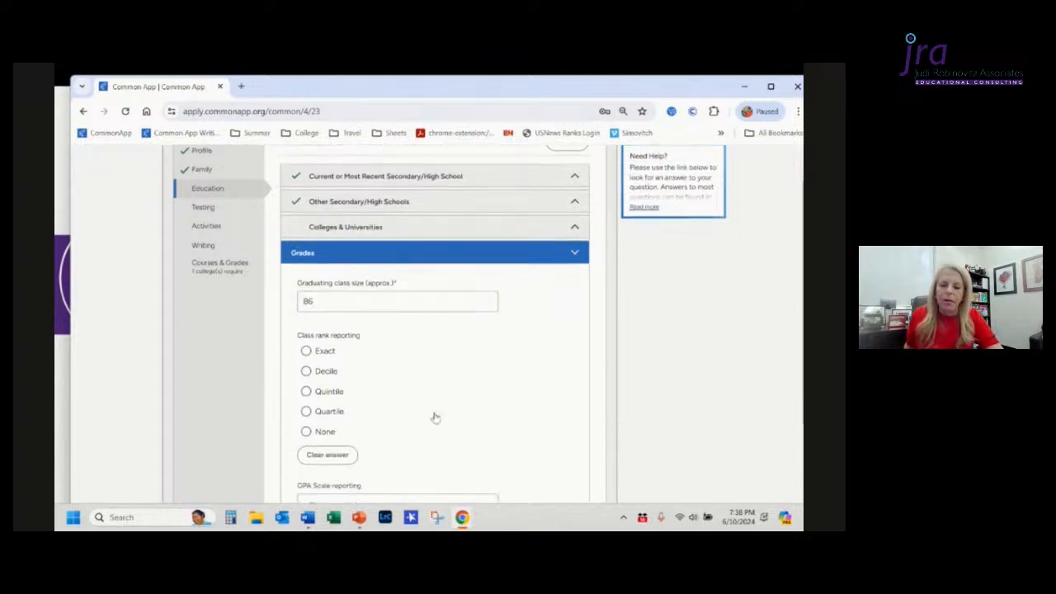
{"action": "left_click", "coordinate": [306, 433]}
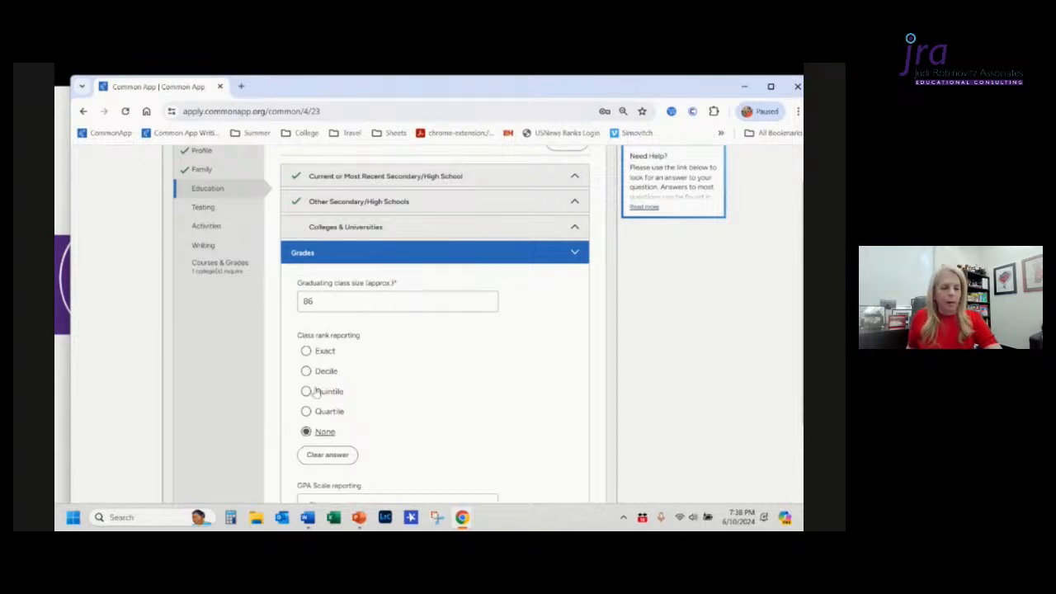
{"action": "left_click", "coordinate": [306, 352]}
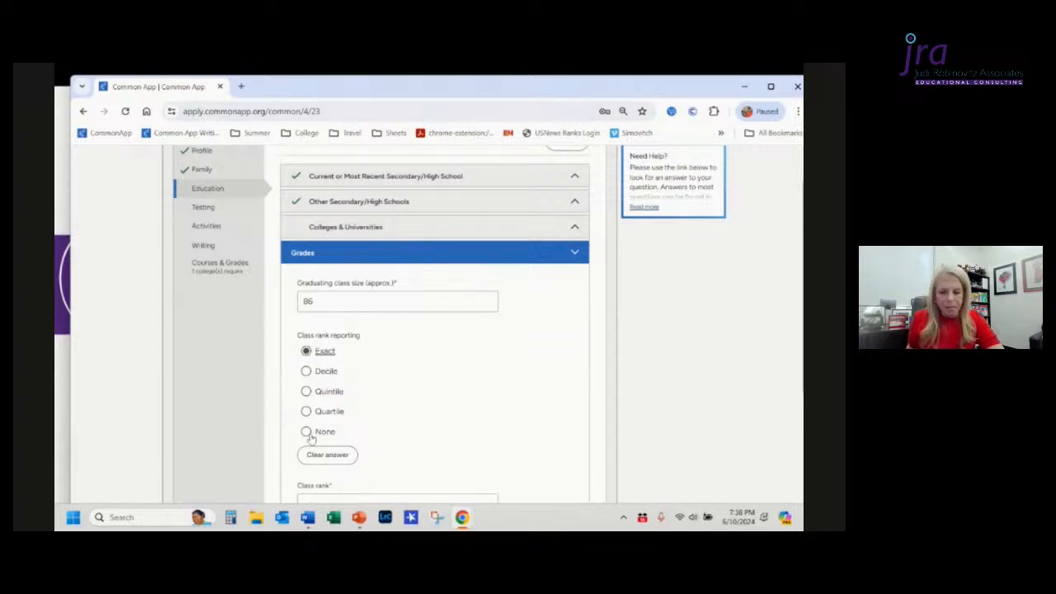
Step: Enter an exact class rank of 3 and mark the rank weighting as Weighted
{"action": "scroll", "coordinate": [407, 341], "scroll_direction": "down", "scroll_amount": 2}
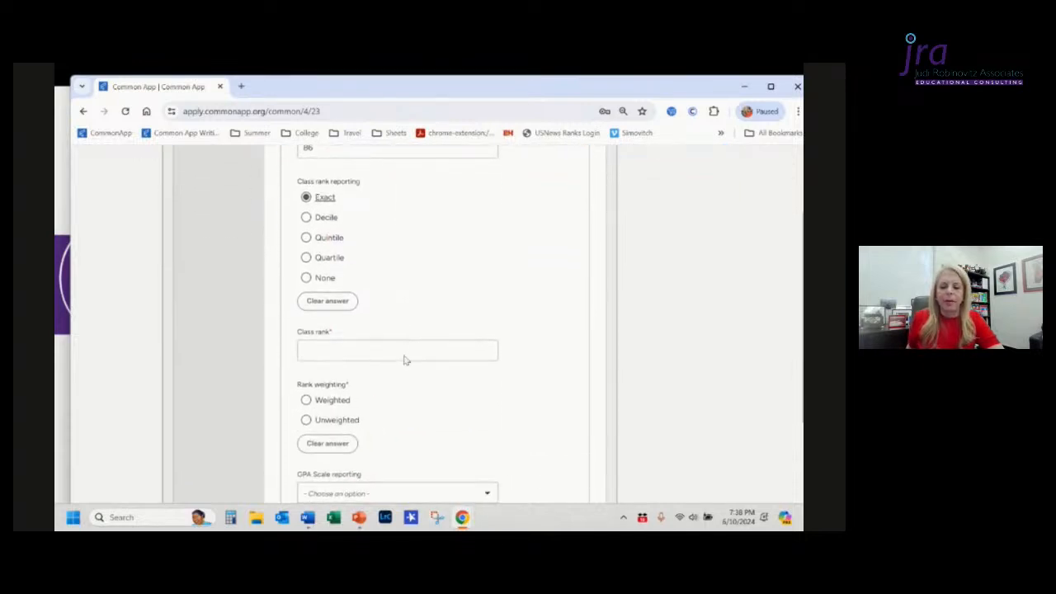
{"action": "left_click", "coordinate": [405, 359]}
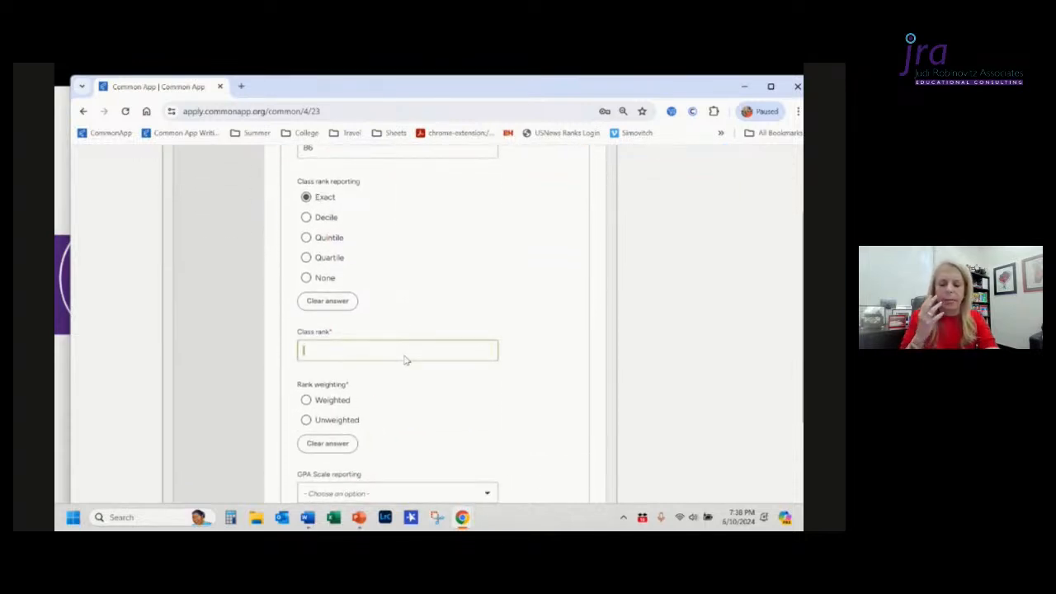
{"action": "type", "text": "3"}
{"action": "left_click", "coordinate": [414, 381]}
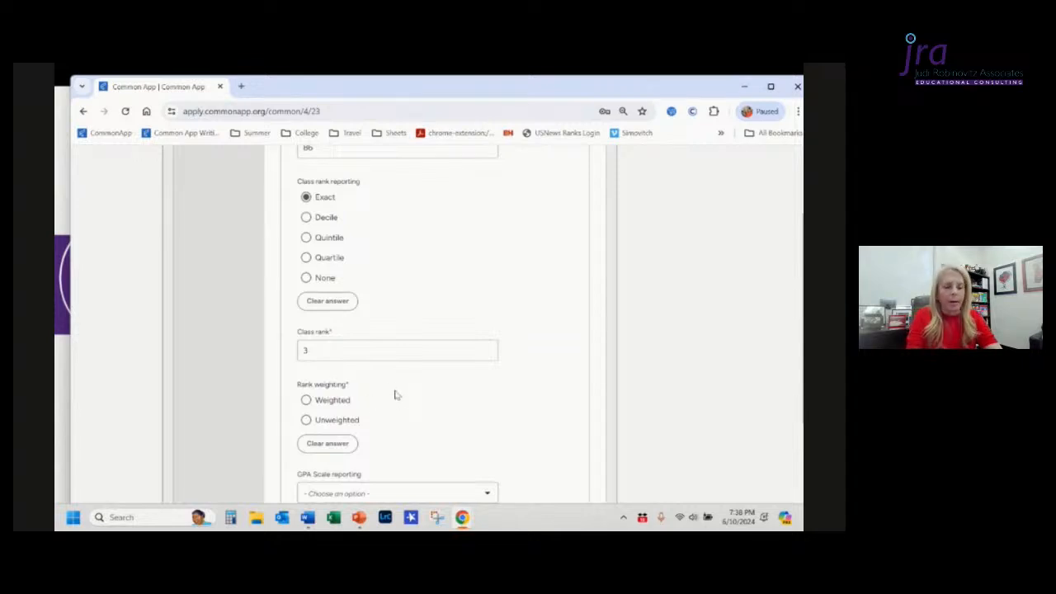
{"action": "left_click", "coordinate": [306, 401]}
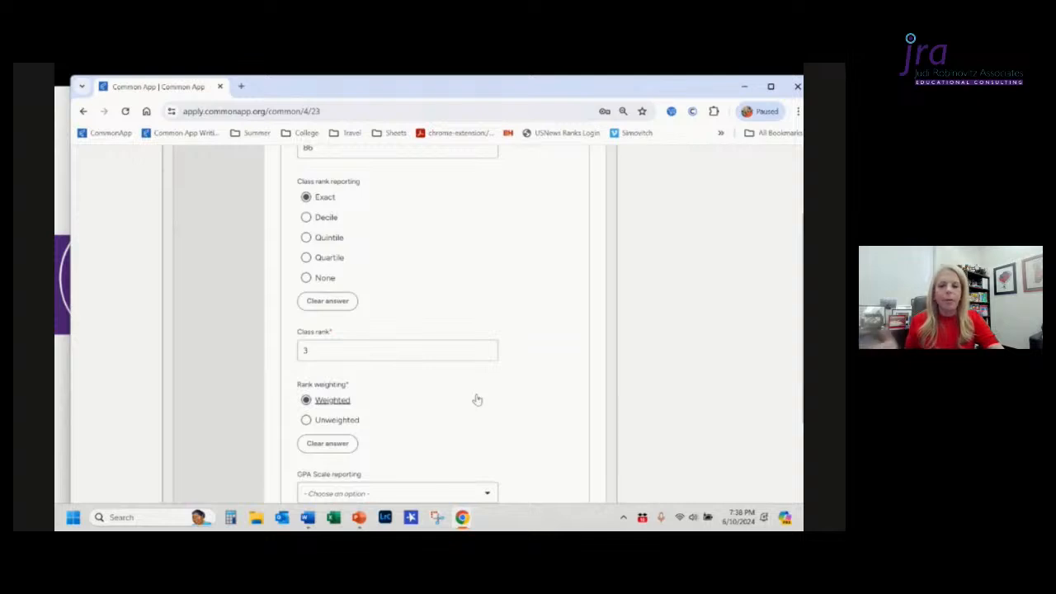
Step: Switch class rank reporting to None and set the GPA scale reporting to 4
{"action": "left_click", "coordinate": [306, 278]}
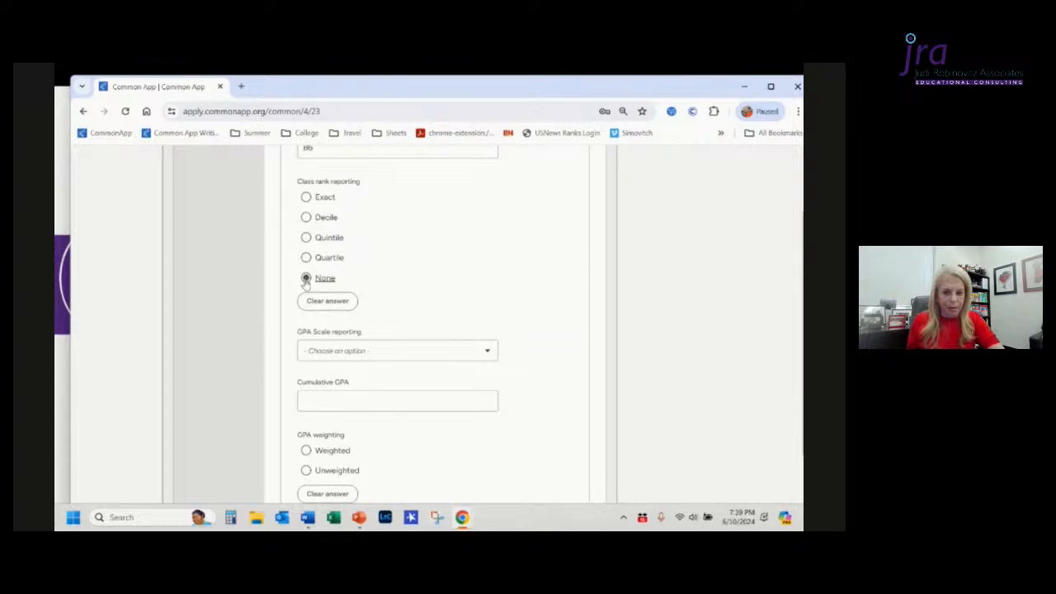
{"action": "left_click", "coordinate": [382, 355]}
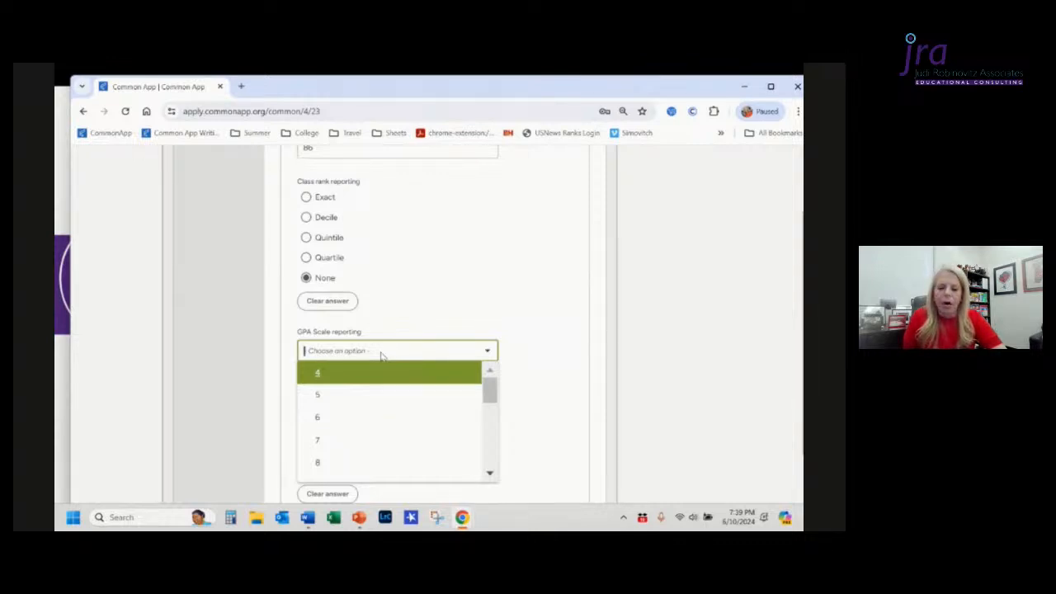
{"action": "left_click", "coordinate": [384, 376]}
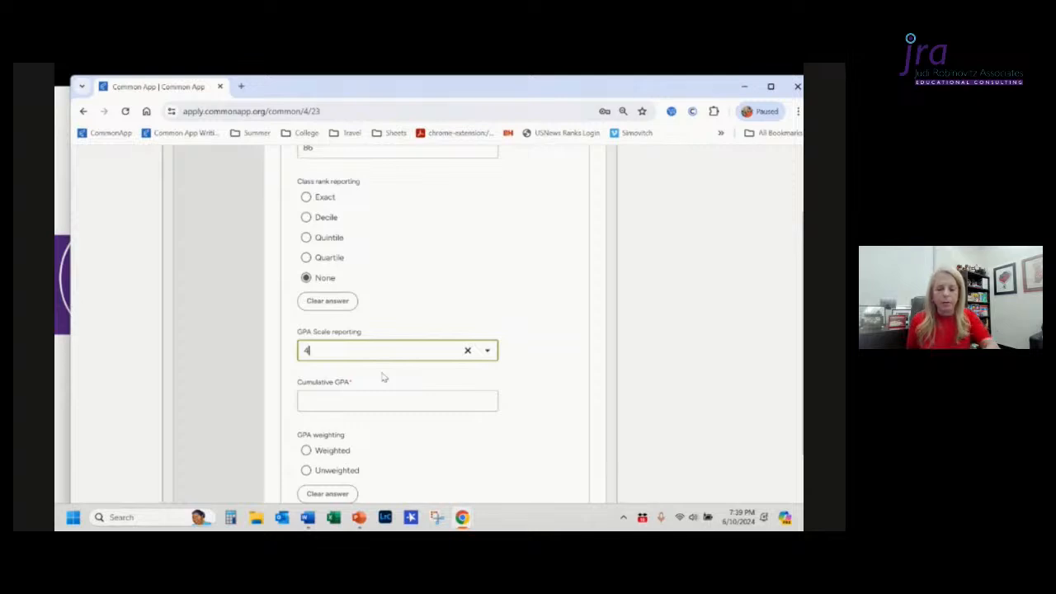
Step: Scroll through the available GPA scale reporting options in the dropdown, then close it
{"action": "left_click", "coordinate": [489, 353]}
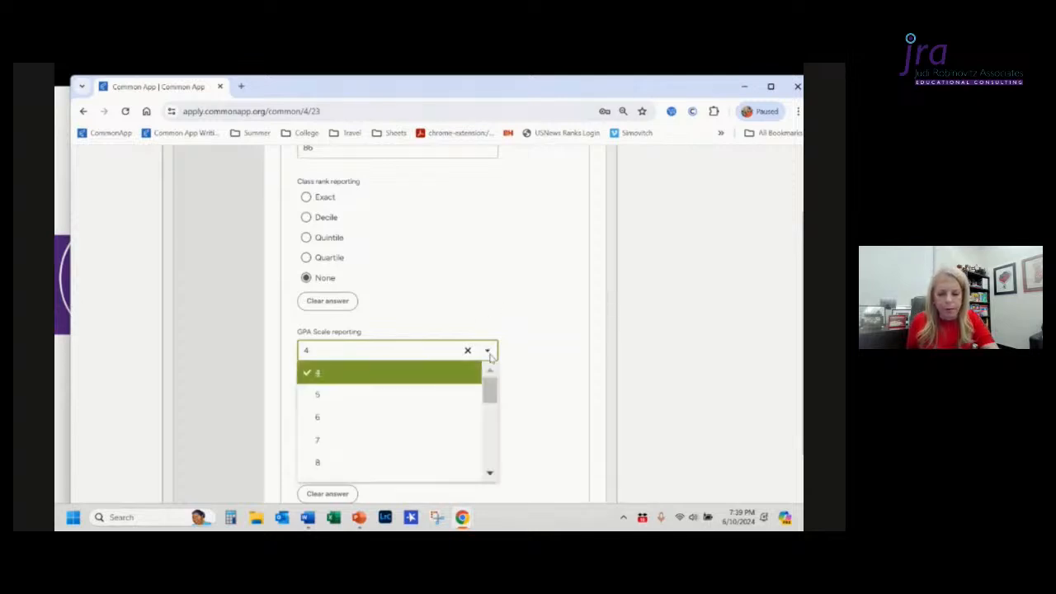
{"action": "scroll", "coordinate": [405, 406], "scroll_direction": "down", "scroll_amount": 6}
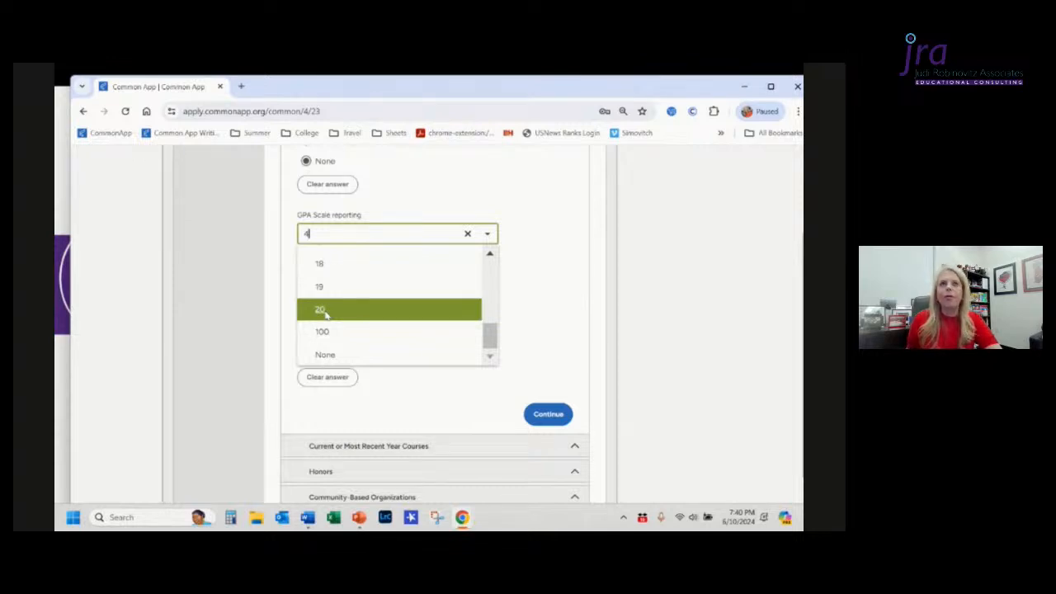
{"action": "scroll", "coordinate": [326, 315], "scroll_direction": "up", "scroll_amount": 1}
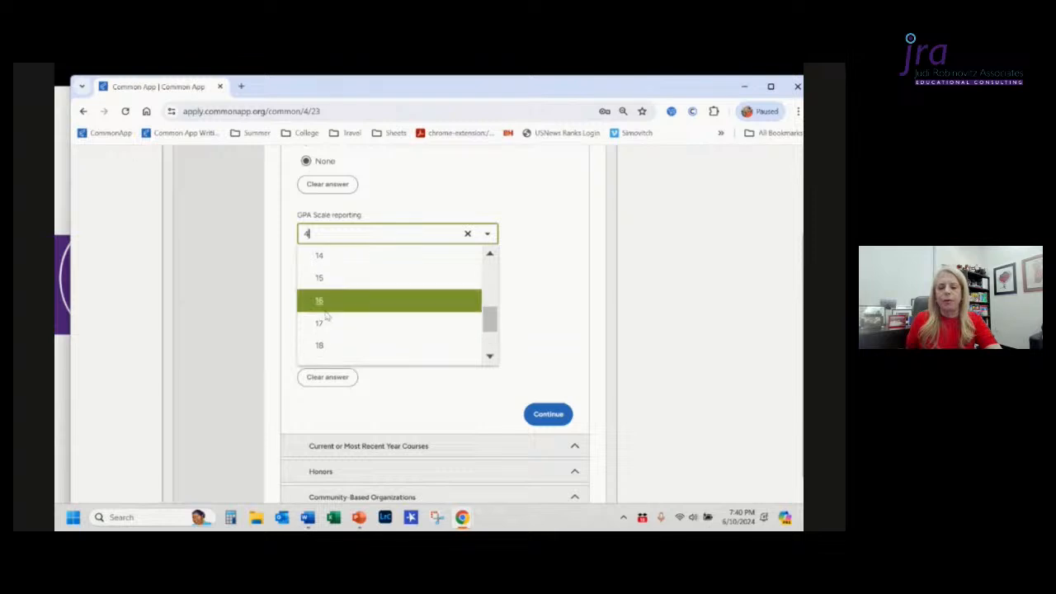
{"action": "scroll", "coordinate": [326, 315], "scroll_direction": "up", "scroll_amount": 3}
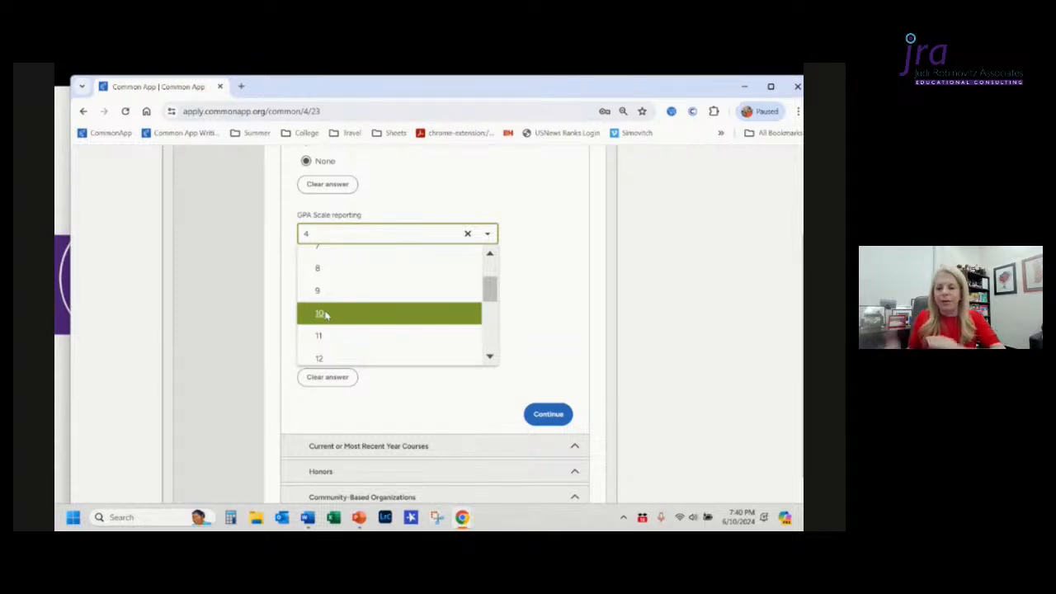
{"action": "scroll", "coordinate": [325, 312], "scroll_direction": "up", "scroll_amount": 1}
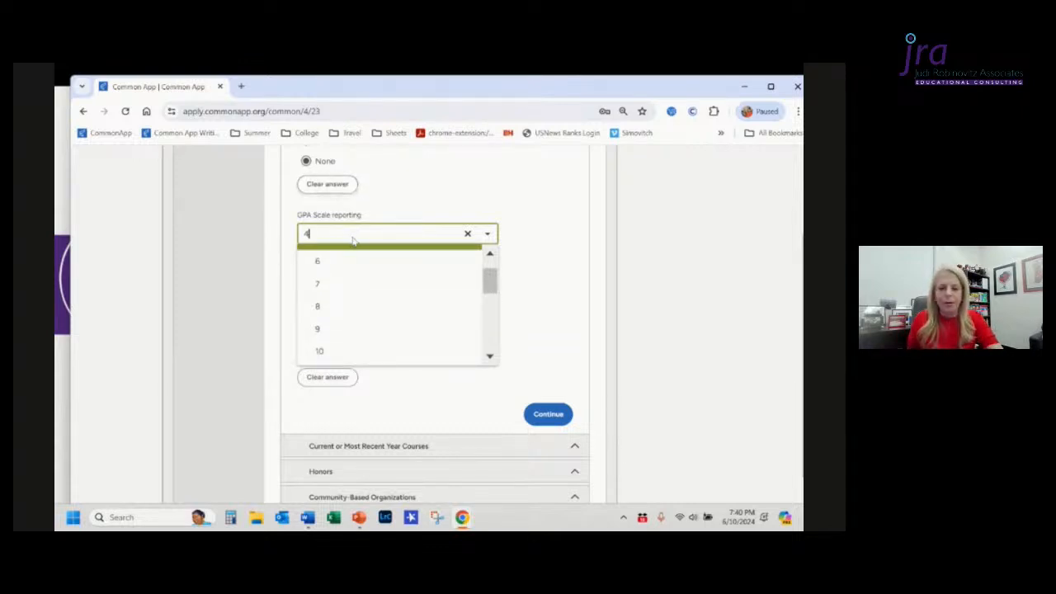
{"action": "left_click", "coordinate": [538, 276]}
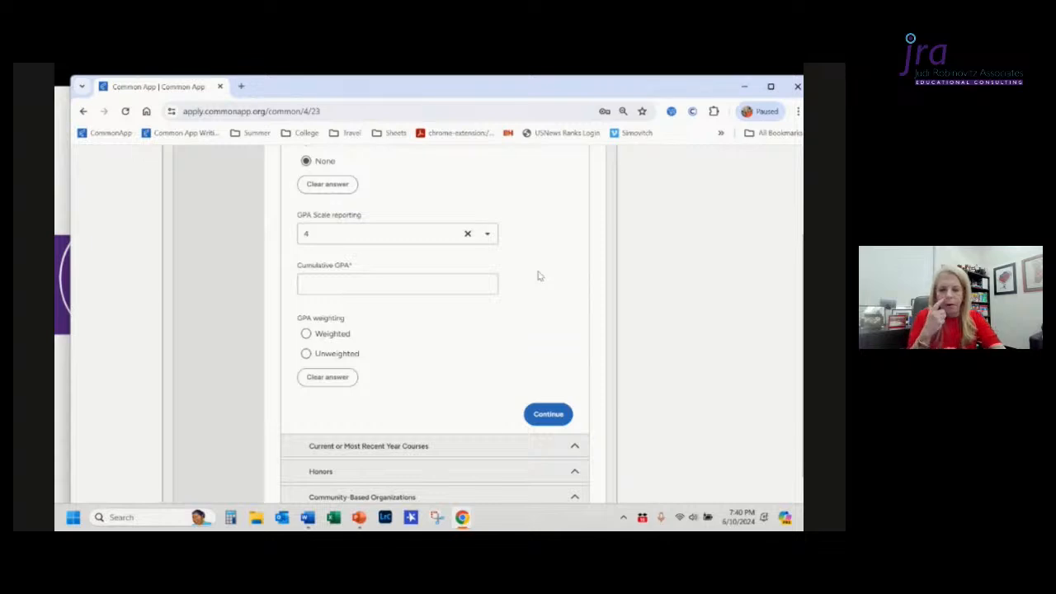
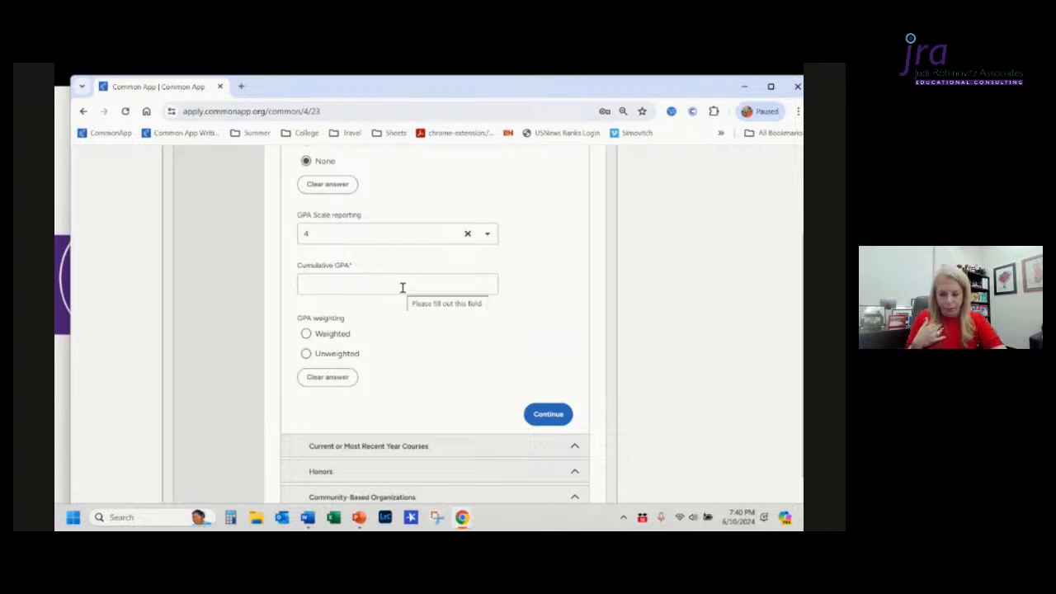
Step: Enter a cumulative GPA of 4.32 and mark the GPA weighting as Weighted
{"action": "right_click", "coordinate": [403, 287]}
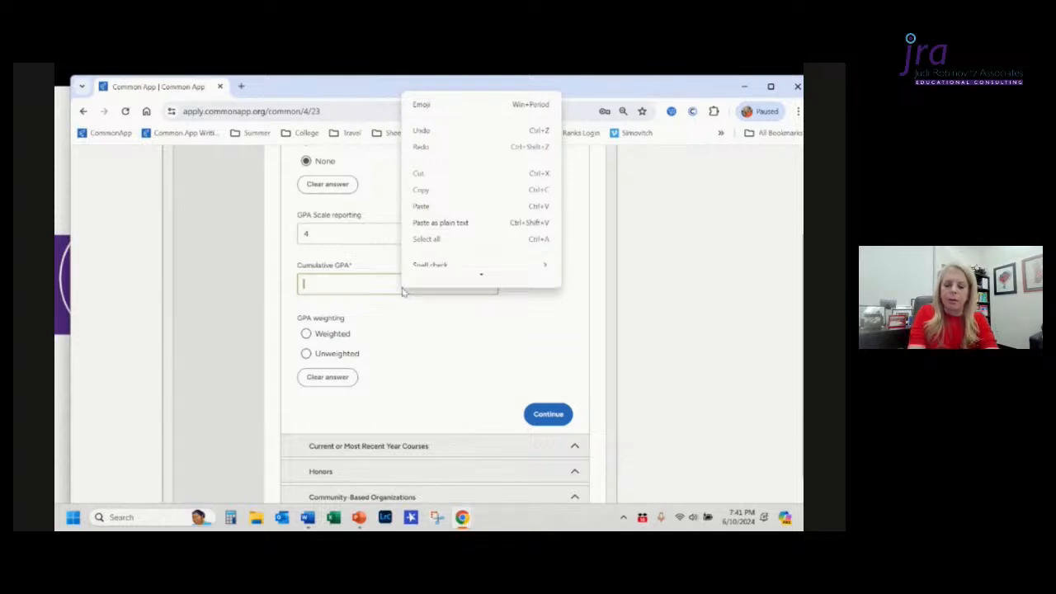
{"action": "left_click", "coordinate": [403, 287]}
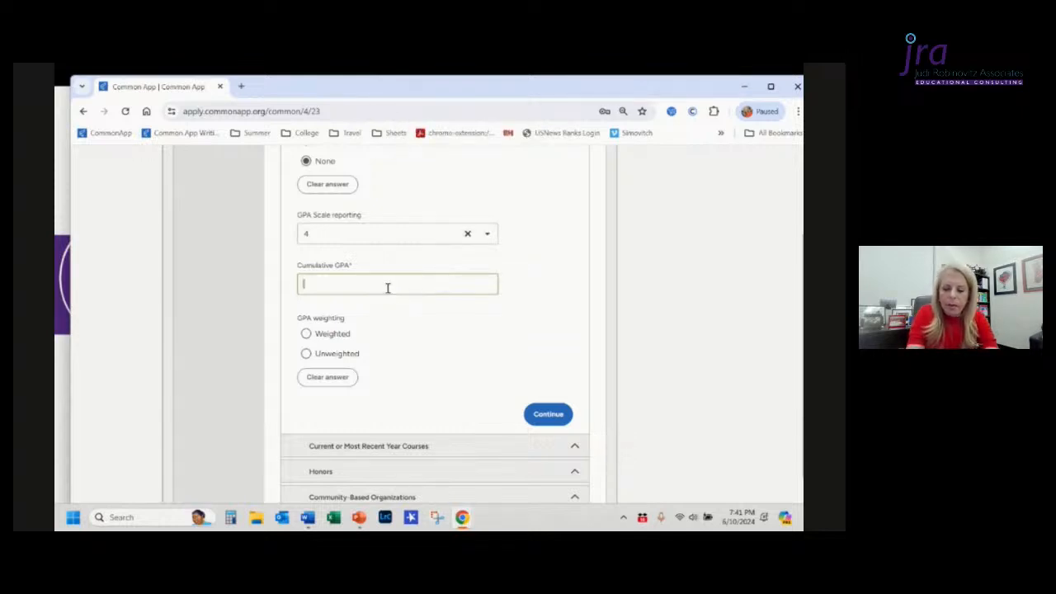
{"action": "type", "text": "4.32"}
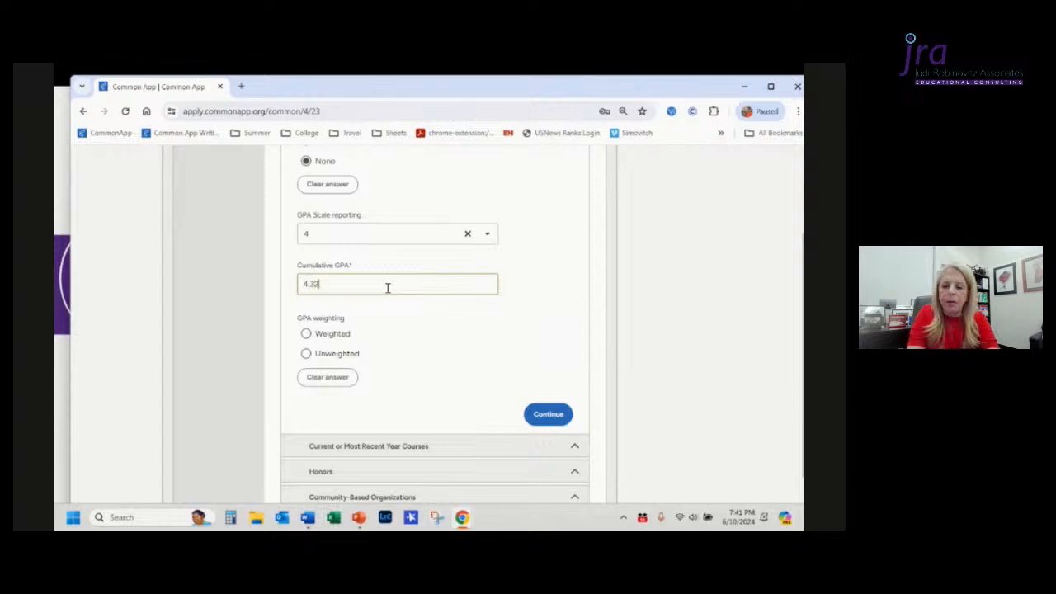
{"action": "left_click", "coordinate": [306, 334]}
Step: Open the Current or Most Recent Year Courses section
{"action": "scroll", "coordinate": [425, 361], "scroll_direction": "down", "scroll_amount": 2}
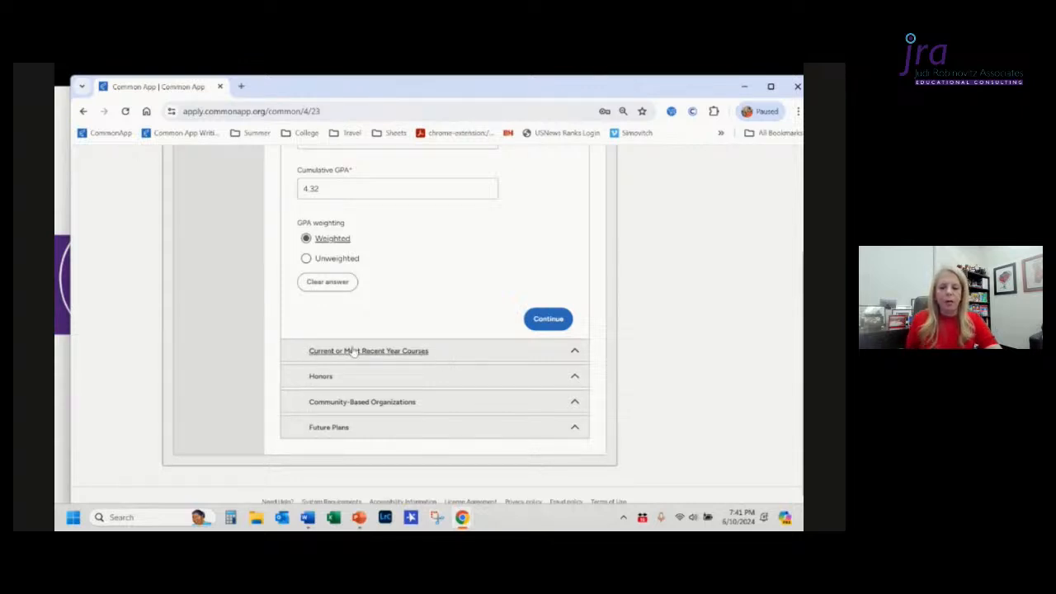
{"action": "left_click", "coordinate": [466, 355]}
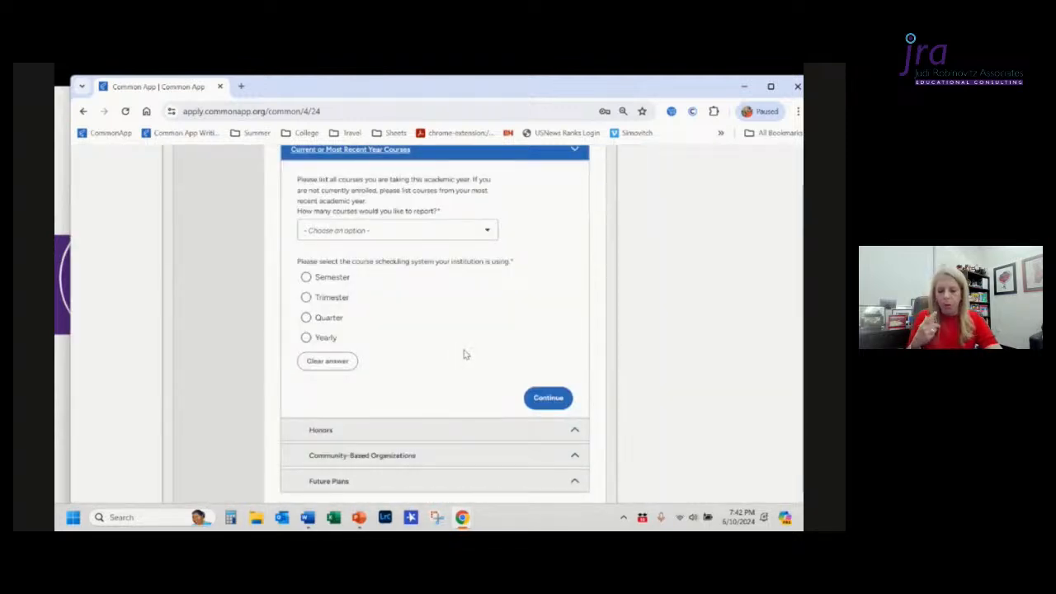
{"action": "scroll", "coordinate": [465, 355], "scroll_direction": "up", "scroll_amount": 1}
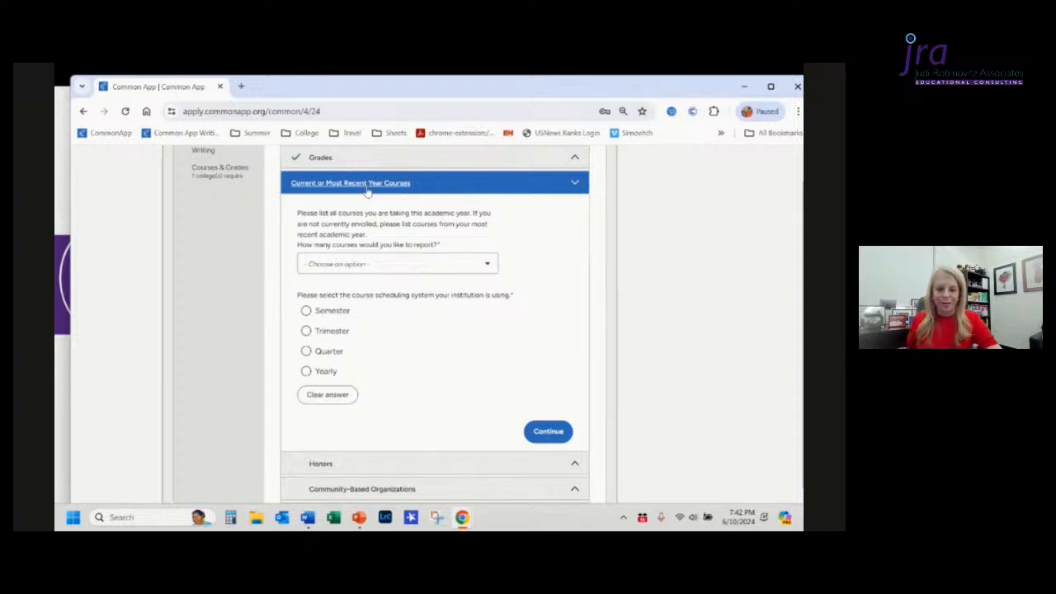
Step: Set the number of courses to report to 3 and select Semester as the course scheduling system
{"action": "left_click", "coordinate": [378, 265]}
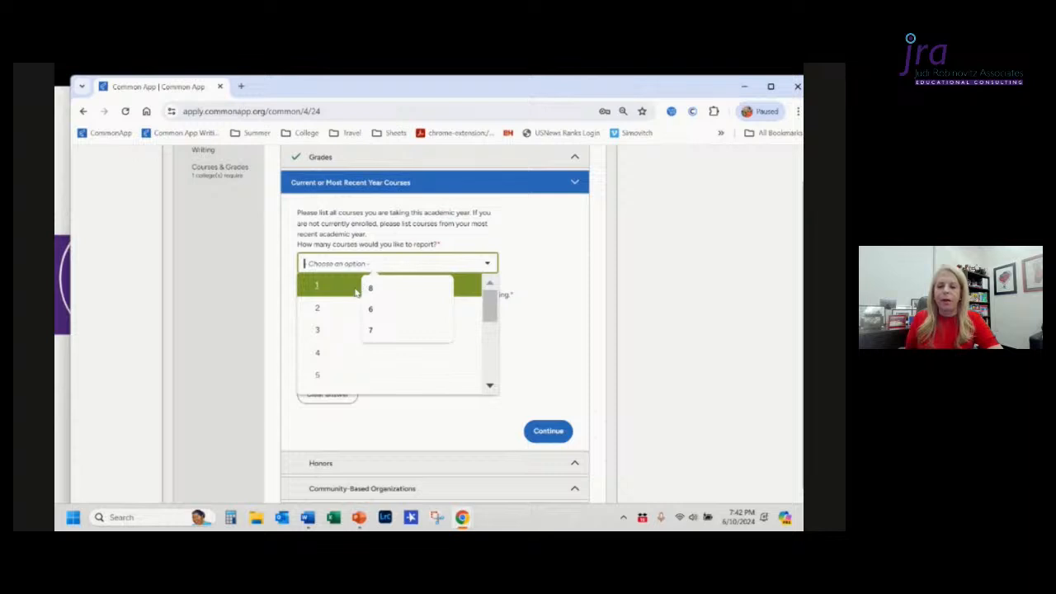
{"action": "left_click", "coordinate": [319, 331]}
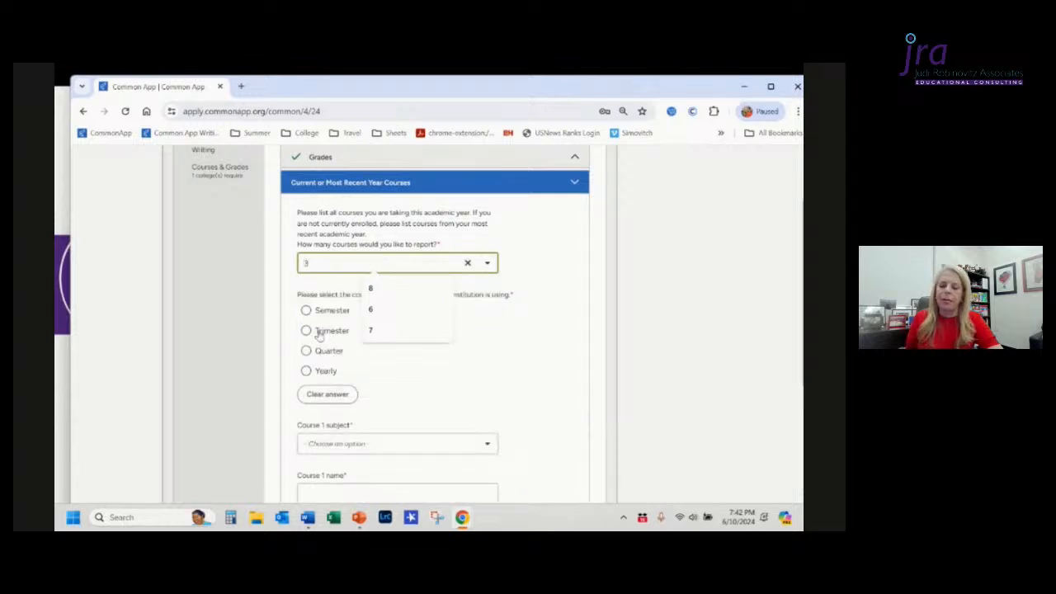
{"action": "left_click", "coordinate": [517, 346]}
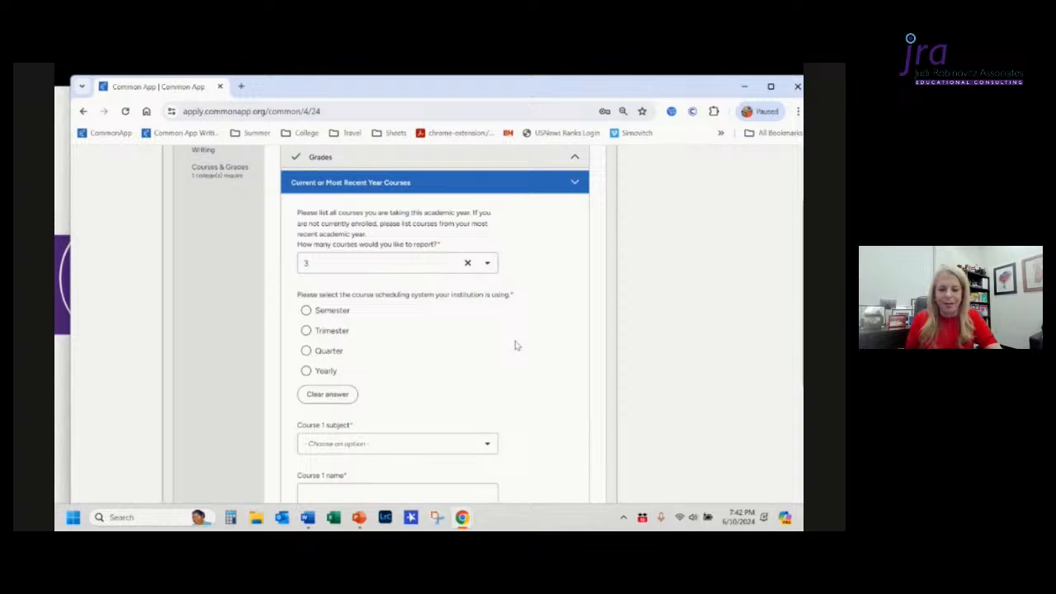
{"action": "left_click", "coordinate": [306, 311]}
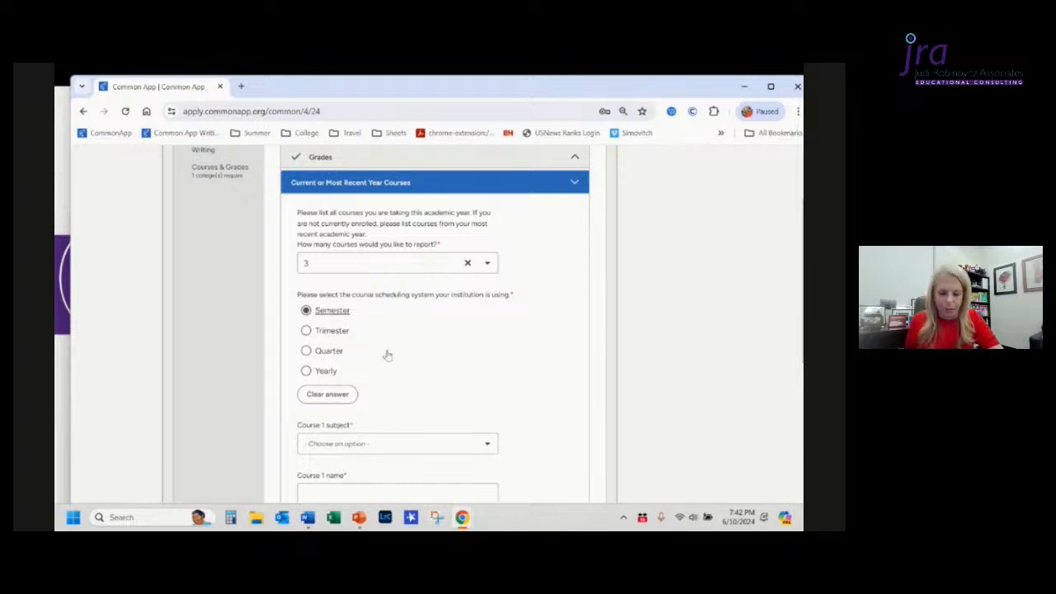
Step: Set the Course 1 subject to Calculus
{"action": "scroll", "coordinate": [408, 373], "scroll_direction": "down", "scroll_amount": 1}
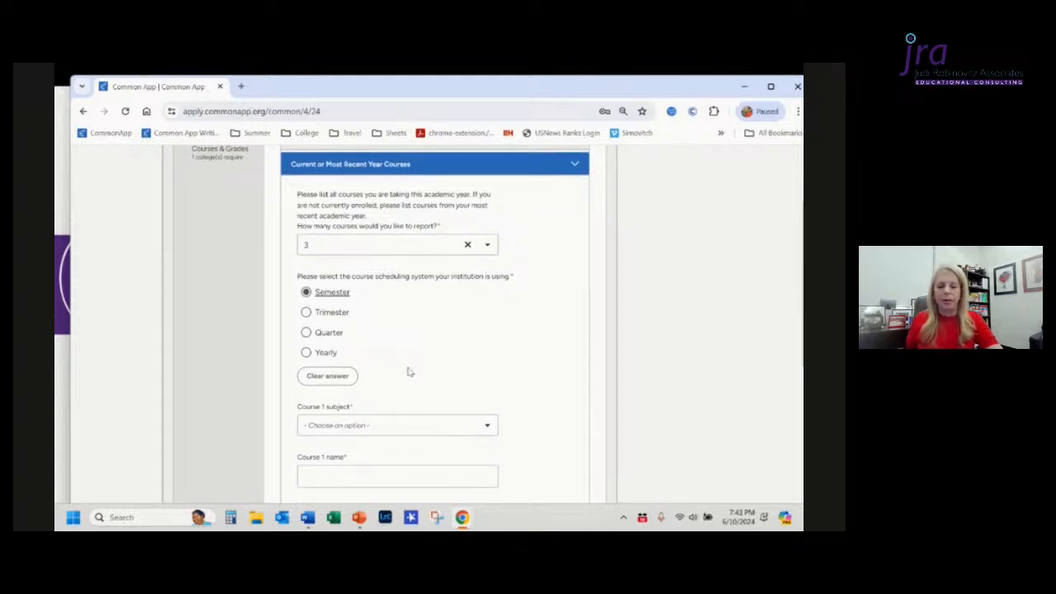
{"action": "scroll", "coordinate": [379, 359], "scroll_direction": "down", "scroll_amount": 2}
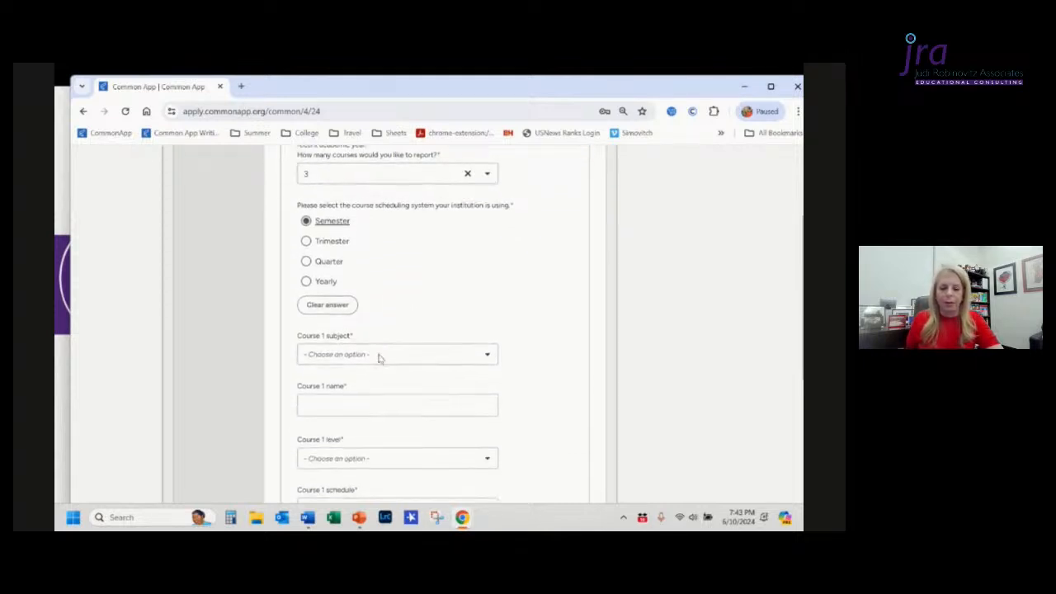
{"action": "left_click", "coordinate": [377, 350]}
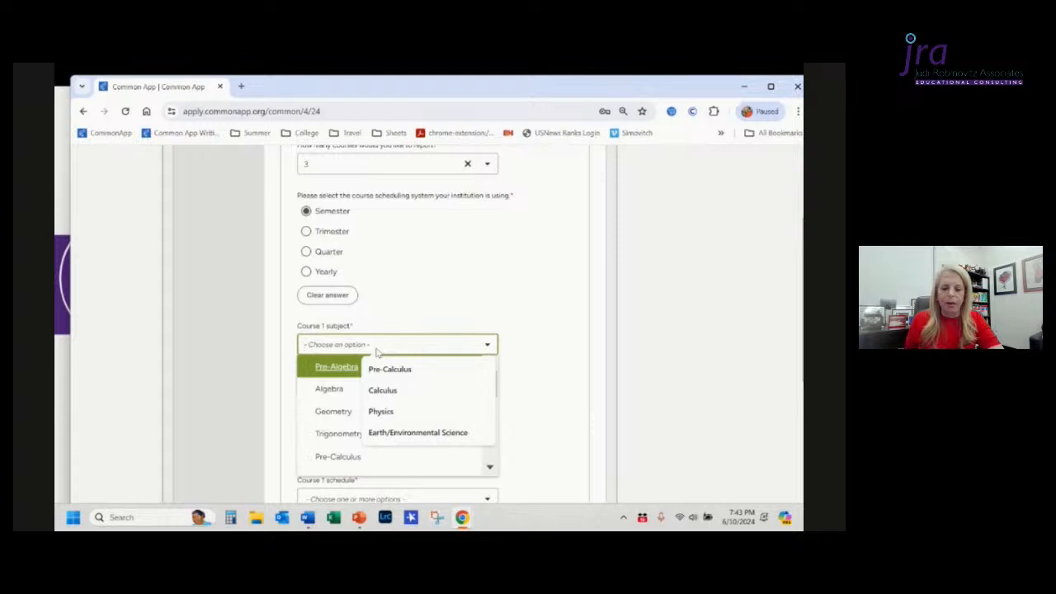
{"action": "left_click", "coordinate": [385, 391]}
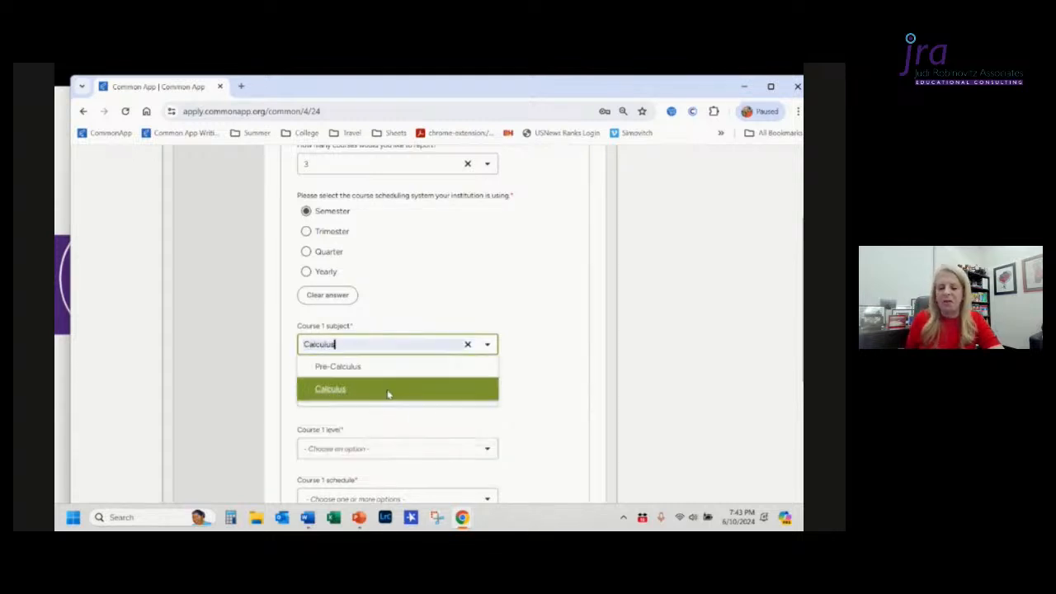
{"action": "left_click", "coordinate": [525, 386]}
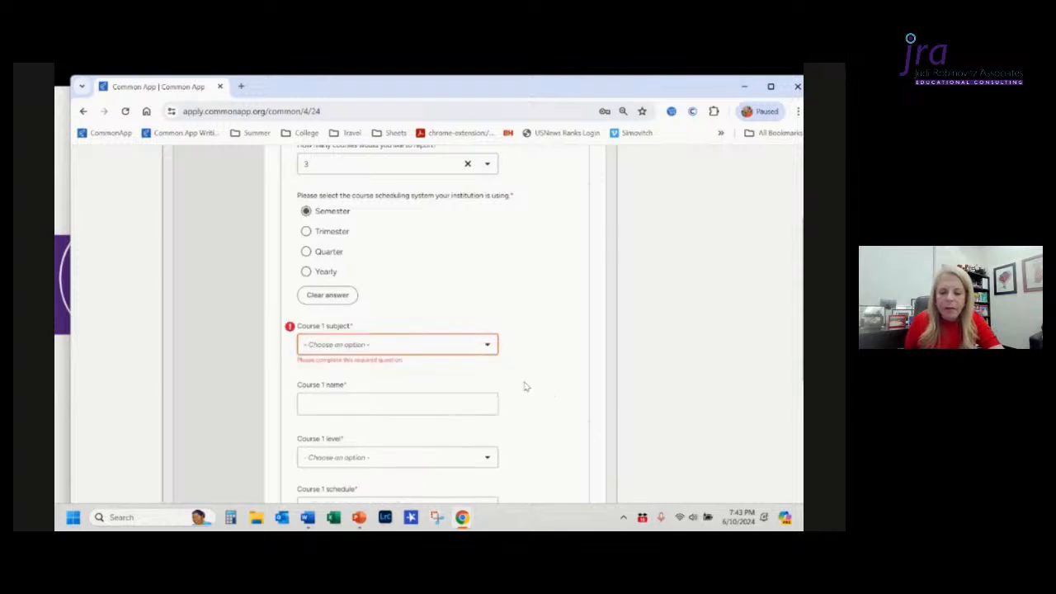
{"action": "left_click", "coordinate": [403, 345]}
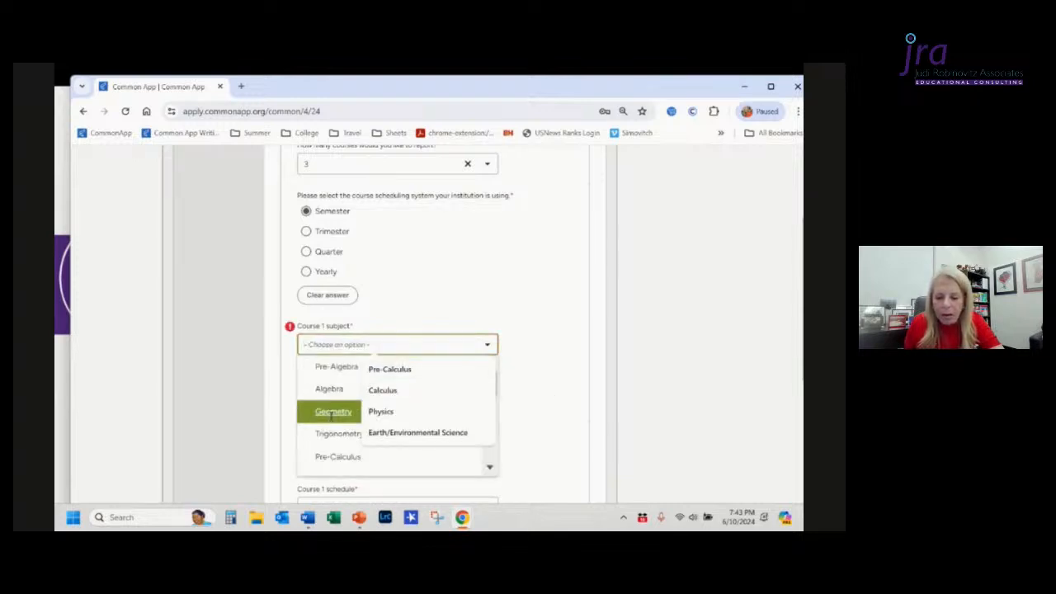
{"action": "scroll", "coordinate": [317, 413], "scroll_direction": "down", "scroll_amount": 2}
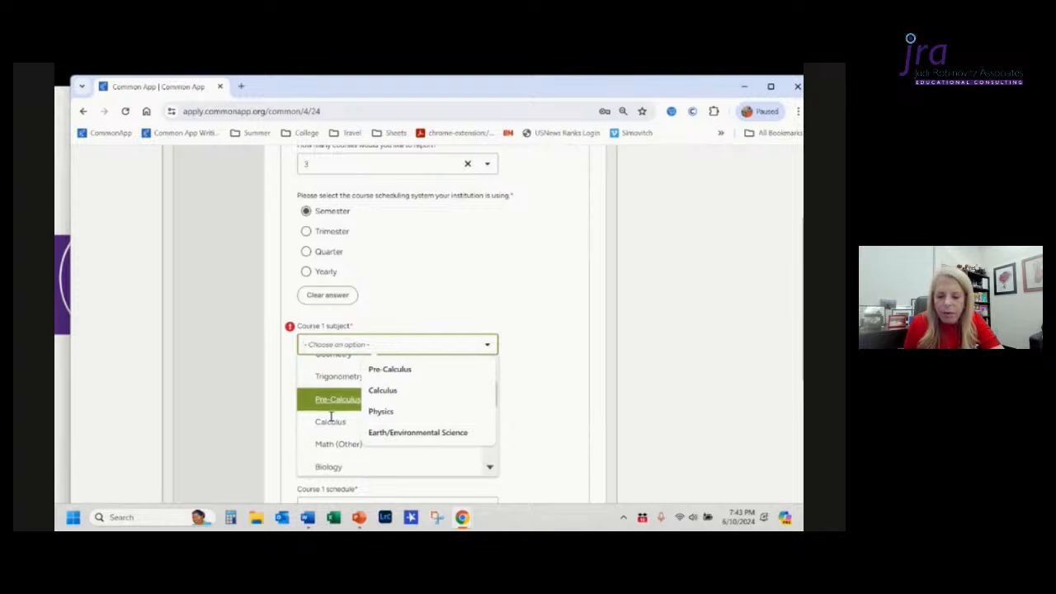
{"action": "left_click", "coordinate": [332, 424]}
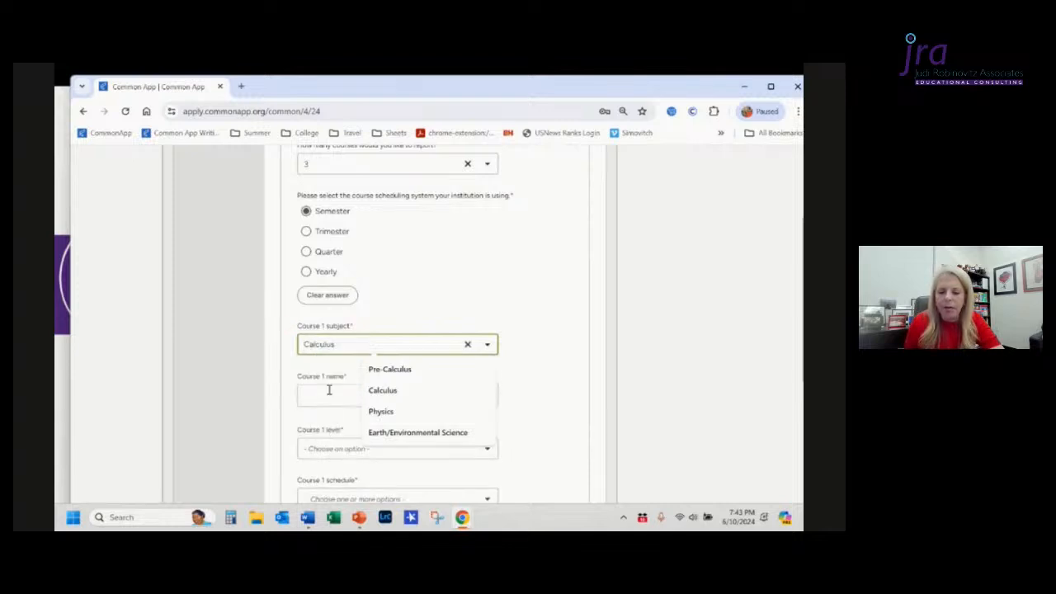
Step: Enter AP Calculus BC as the Course 1 name
{"action": "left_click", "coordinate": [335, 397]}
{"action": "type", "text": "A"}
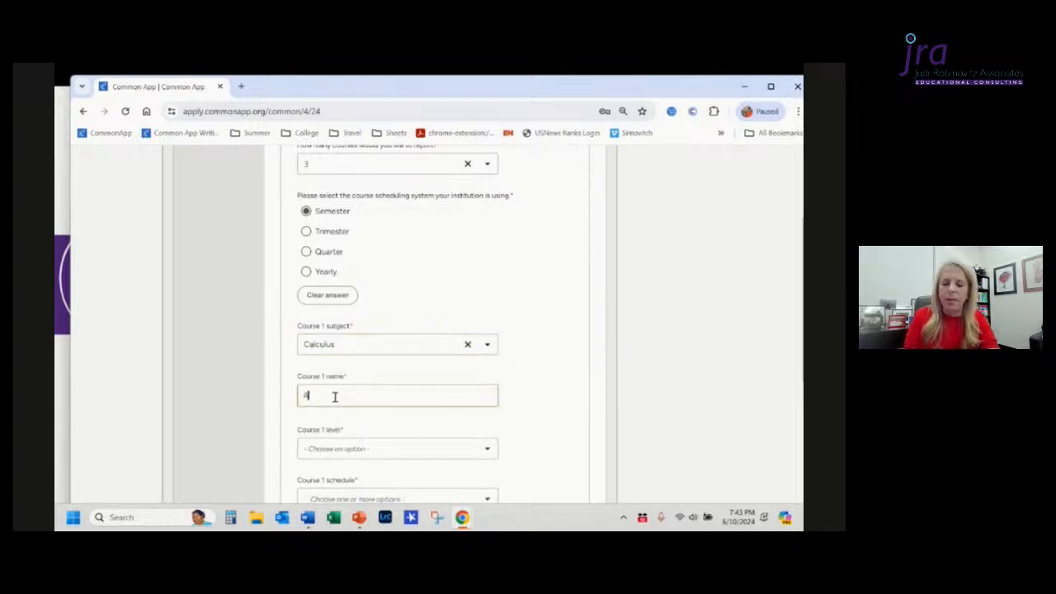
{"action": "type", "text": "P Calcu"}
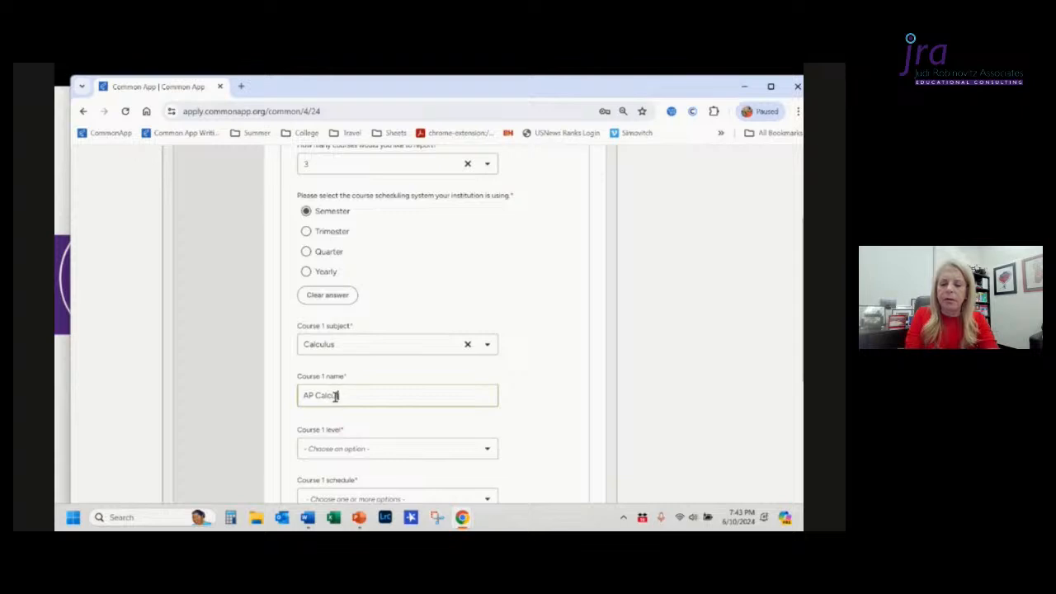
{"action": "type", "text": "lus BC"}
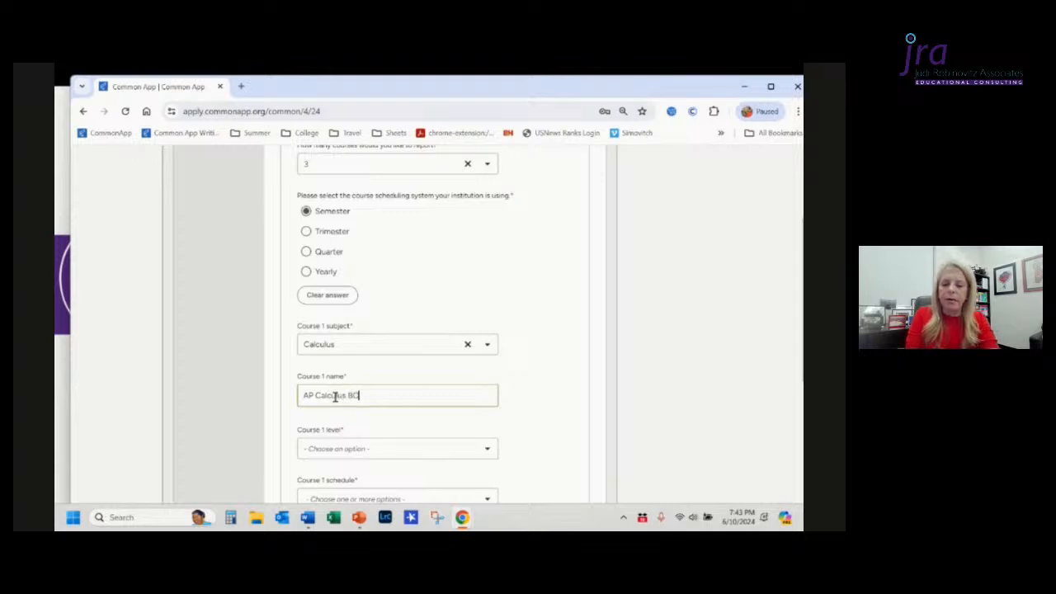
Step: Browse the Course 1 level options and set the level to Advanced Placement (AP)
{"action": "scroll", "coordinate": [335, 396], "scroll_direction": "down", "scroll_amount": 1}
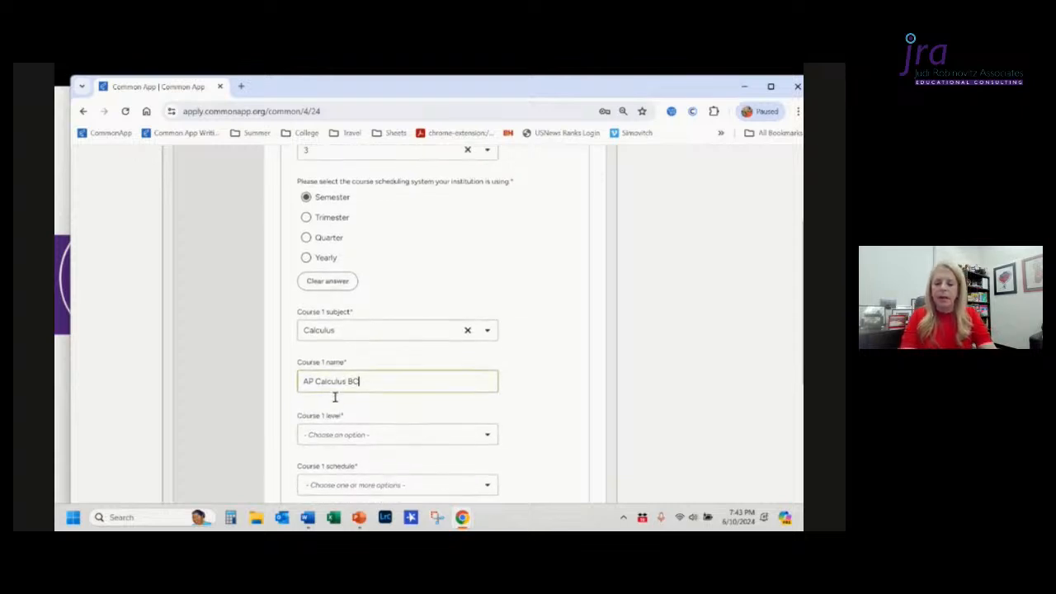
{"action": "left_click", "coordinate": [355, 437]}
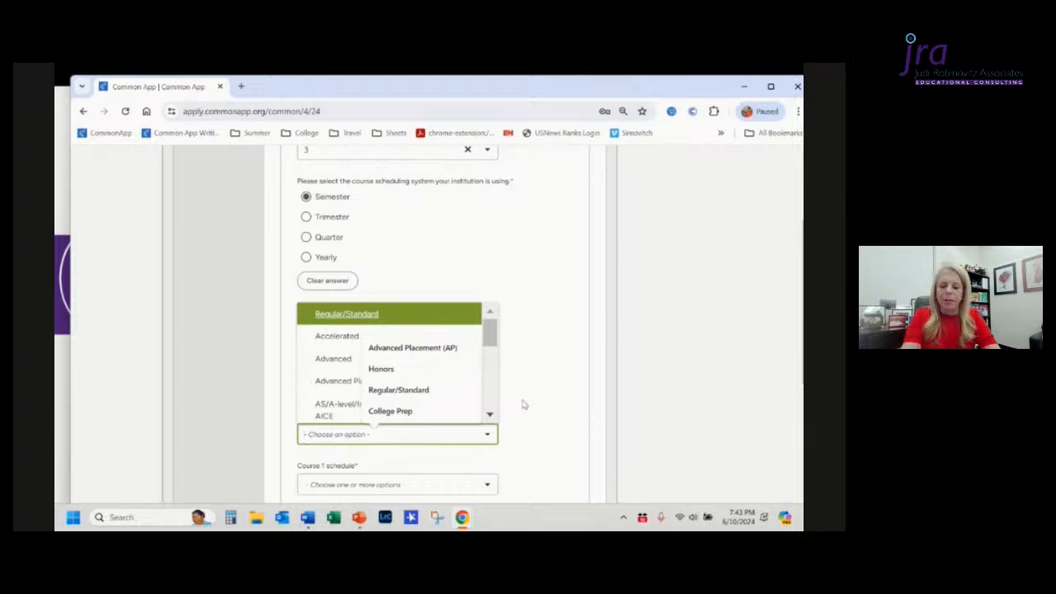
{"action": "left_click", "coordinate": [490, 414]}
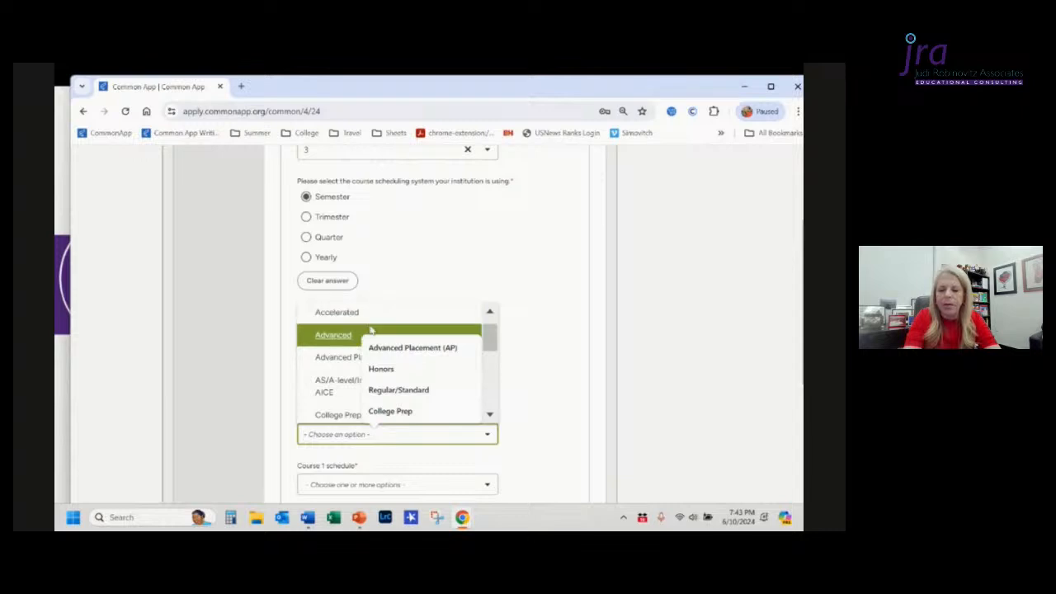
{"action": "left_click", "coordinate": [467, 368]}
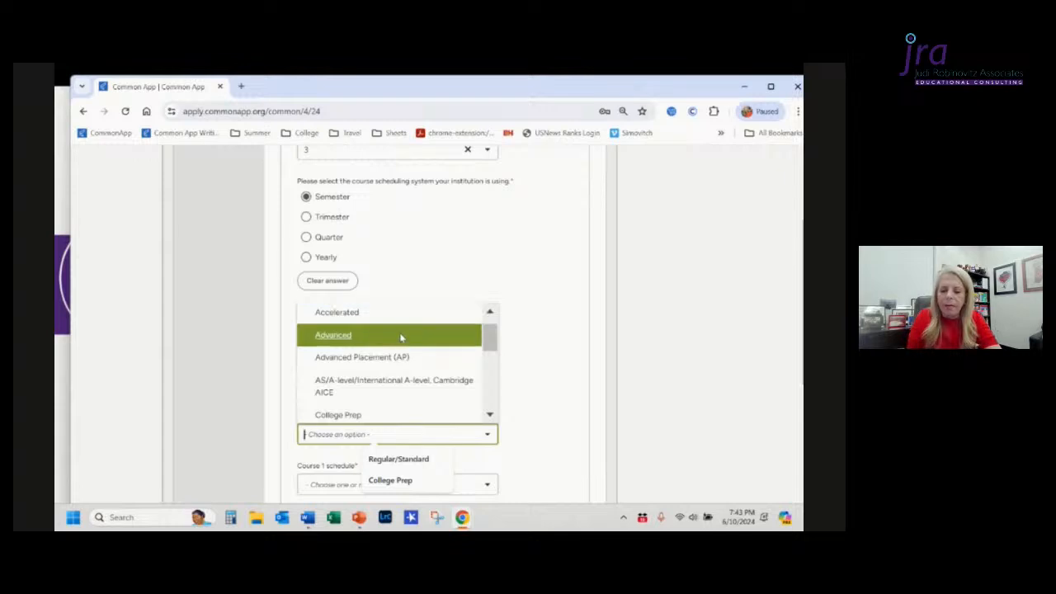
{"action": "scroll", "coordinate": [401, 337], "scroll_direction": "up", "scroll_amount": 2}
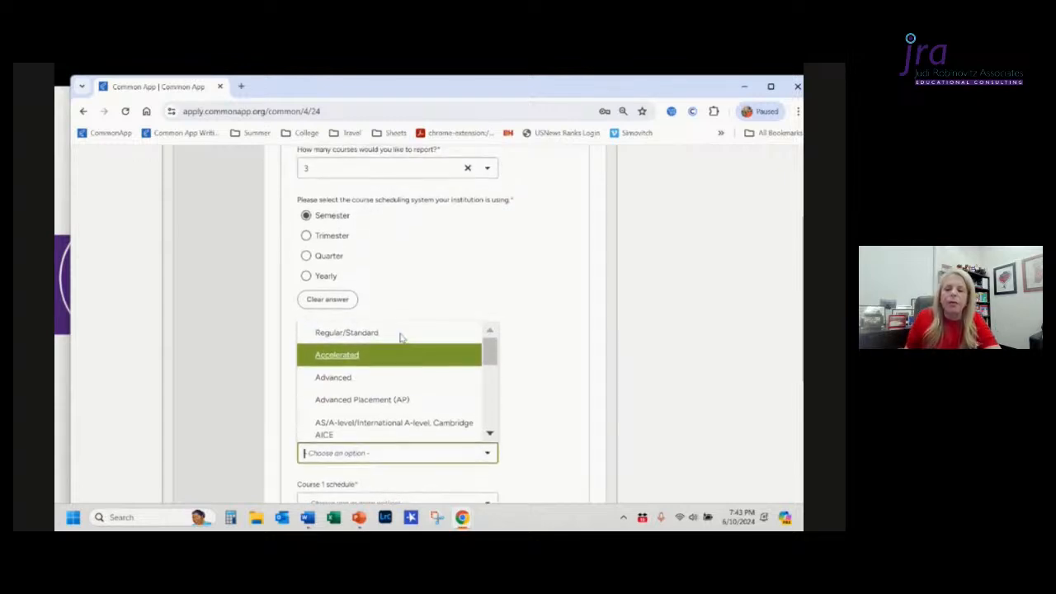
{"action": "scroll", "coordinate": [401, 337], "scroll_direction": "down", "scroll_amount": 3}
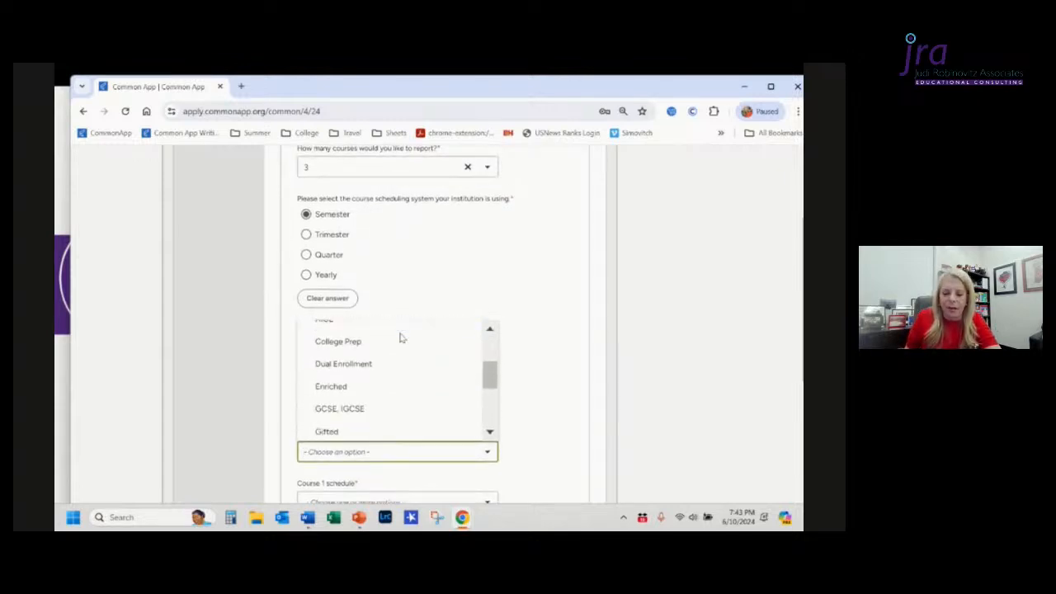
{"action": "scroll", "coordinate": [401, 337], "scroll_direction": "down", "scroll_amount": 3}
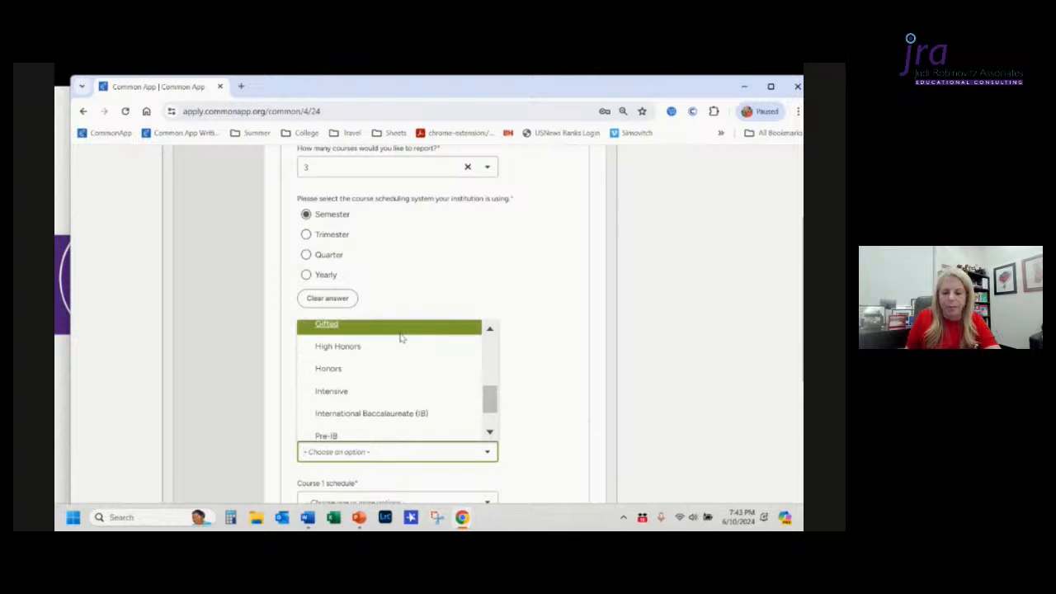
{"action": "scroll", "coordinate": [402, 337], "scroll_direction": "down", "scroll_amount": 1}
{"action": "scroll", "coordinate": [401, 336], "scroll_direction": "down", "scroll_amount": 1}
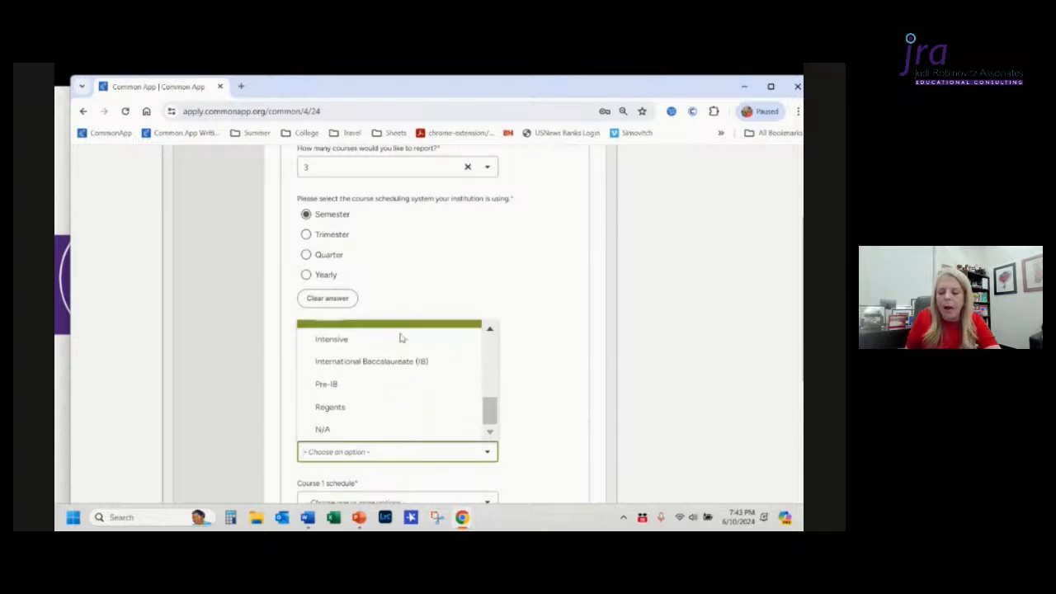
{"action": "scroll", "coordinate": [401, 337], "scroll_direction": "down", "scroll_amount": 1}
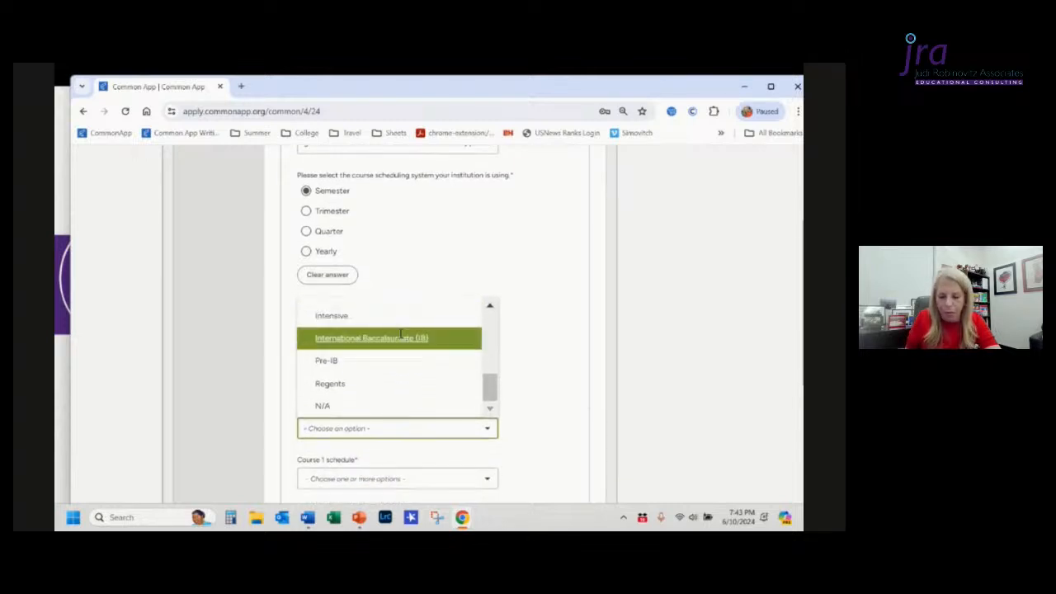
{"action": "scroll", "coordinate": [402, 337], "scroll_direction": "up", "scroll_amount": 5}
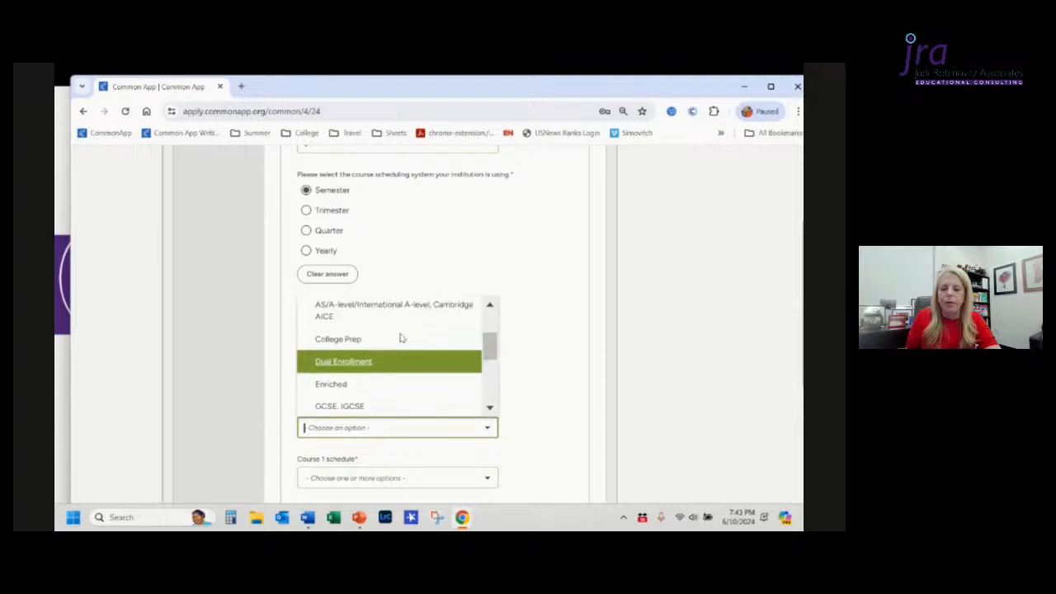
{"action": "scroll", "coordinate": [402, 337], "scroll_direction": "up", "scroll_amount": 2}
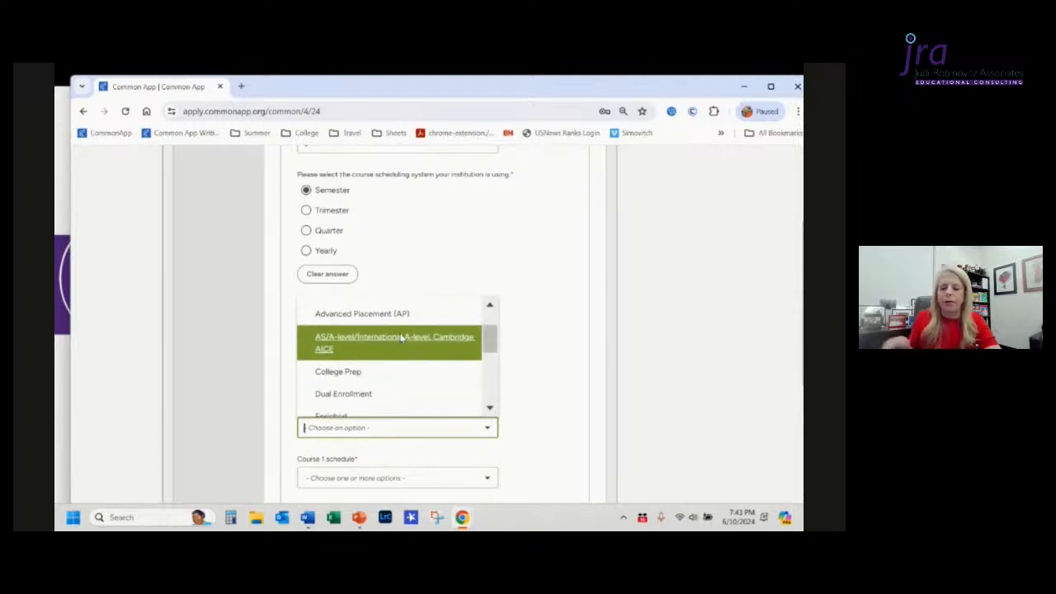
{"action": "scroll", "coordinate": [401, 338], "scroll_direction": "up", "scroll_amount": 1}
{"action": "scroll", "coordinate": [401, 338], "scroll_direction": "up", "scroll_amount": 1}
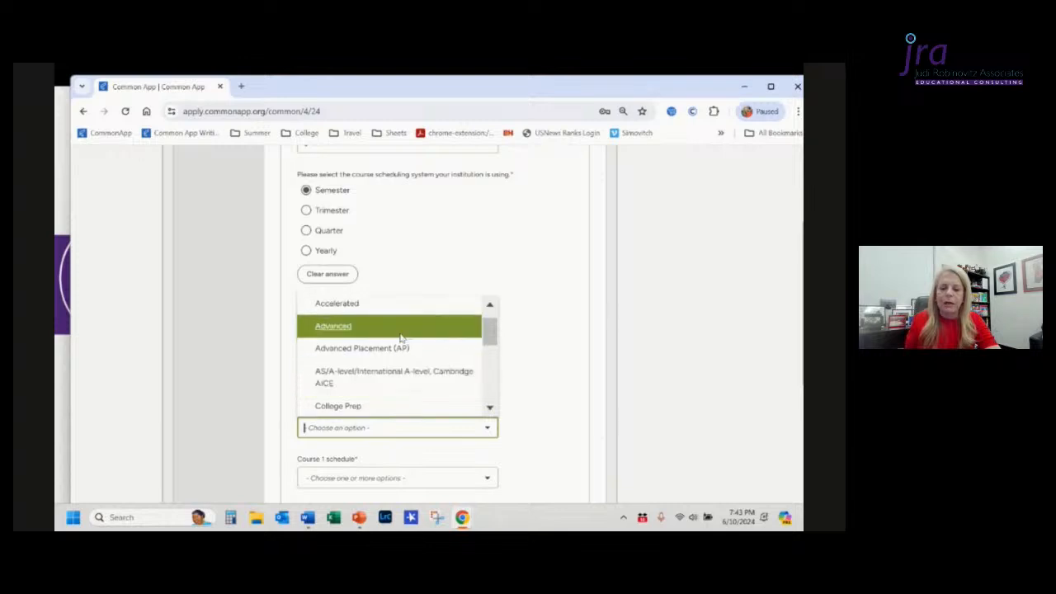
{"action": "scroll", "coordinate": [401, 338], "scroll_direction": "up", "scroll_amount": 1}
{"action": "scroll", "coordinate": [401, 337], "scroll_direction": "down", "scroll_amount": 3}
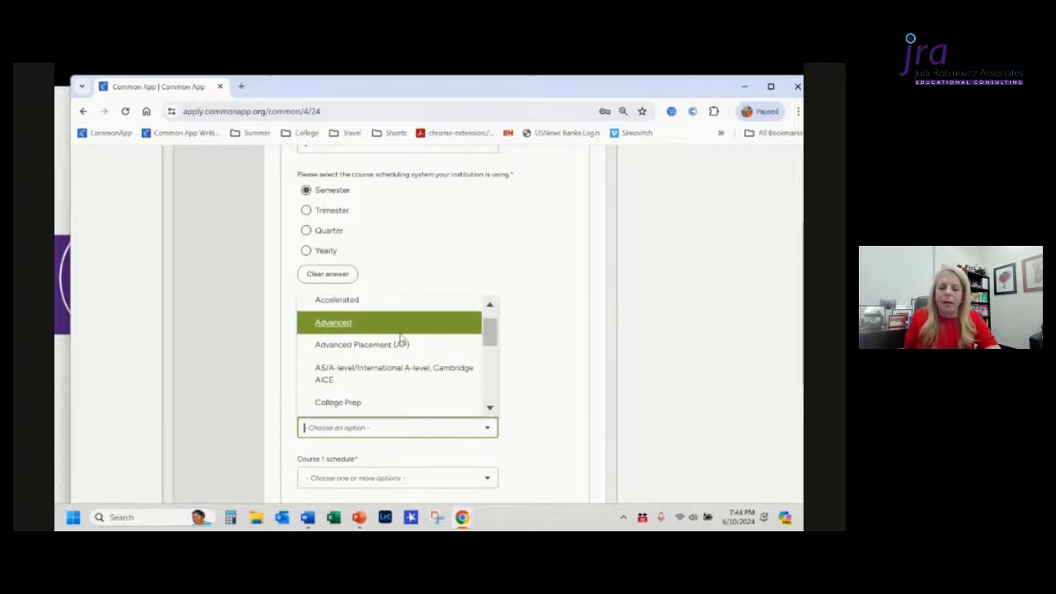
{"action": "scroll", "coordinate": [401, 337], "scroll_direction": "down", "scroll_amount": 2}
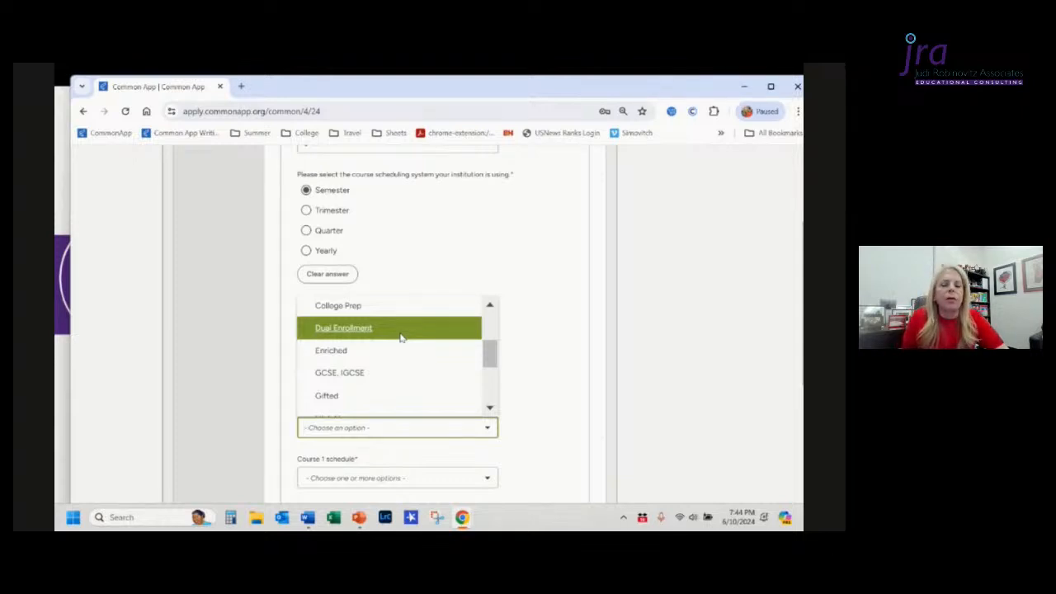
{"action": "scroll", "coordinate": [400, 336], "scroll_direction": "up", "scroll_amount": 3}
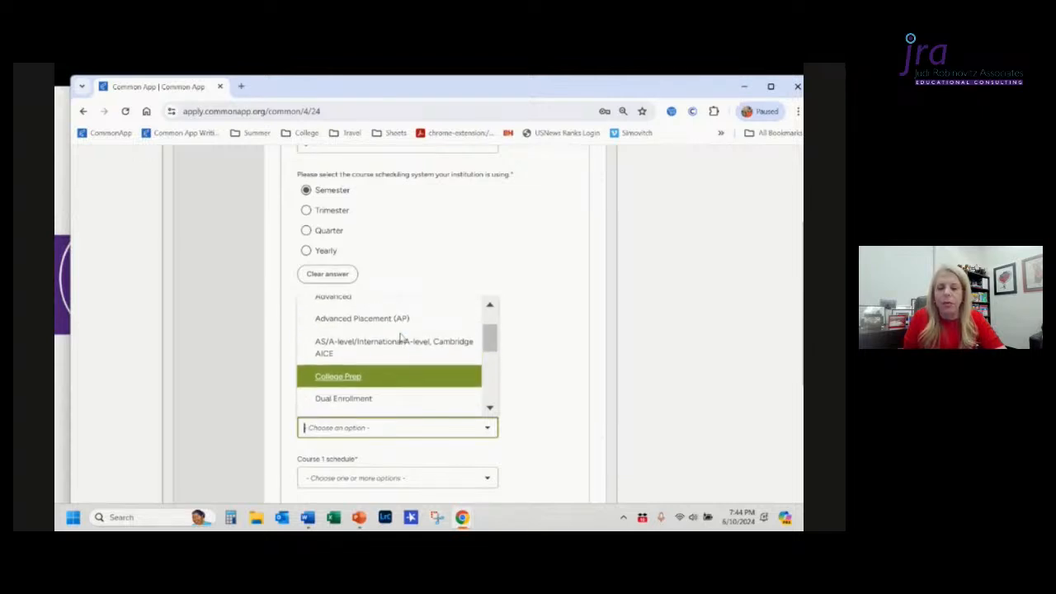
{"action": "scroll", "coordinate": [400, 337], "scroll_direction": "up", "scroll_amount": 3}
{"action": "scroll", "coordinate": [400, 337], "scroll_direction": "up", "scroll_amount": 2}
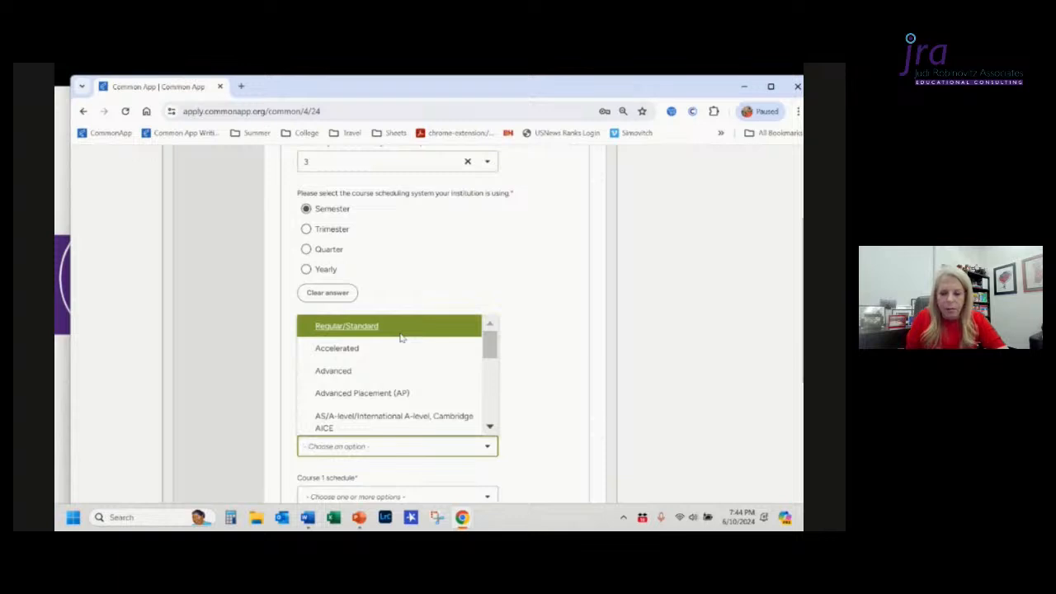
{"action": "scroll", "coordinate": [417, 384], "scroll_direction": "down", "scroll_amount": 3}
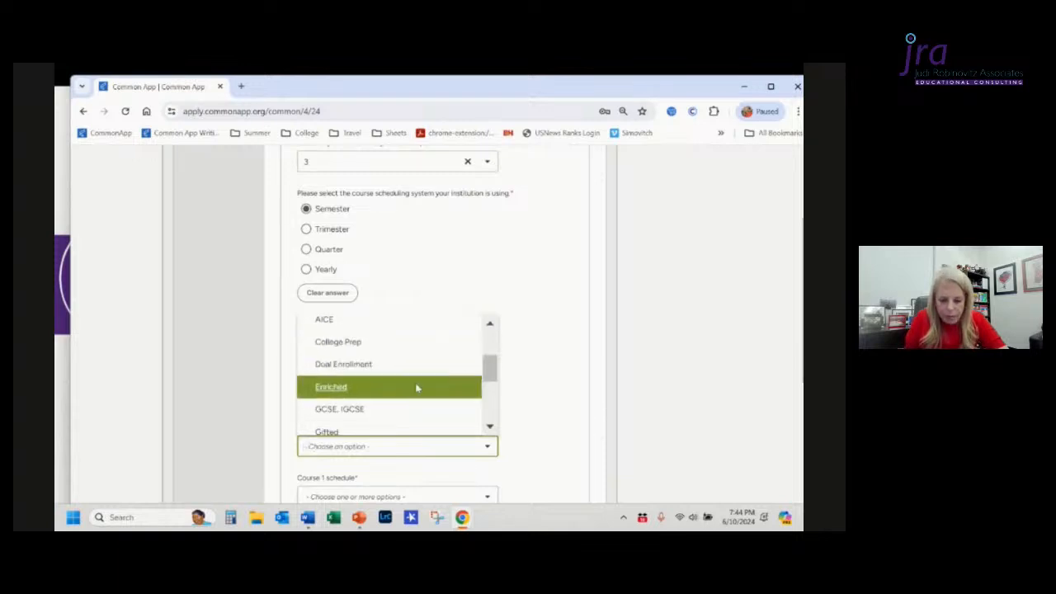
{"action": "scroll", "coordinate": [417, 388], "scroll_direction": "down", "scroll_amount": 2}
{"action": "scroll", "coordinate": [417, 387], "scroll_direction": "up", "scroll_amount": 4}
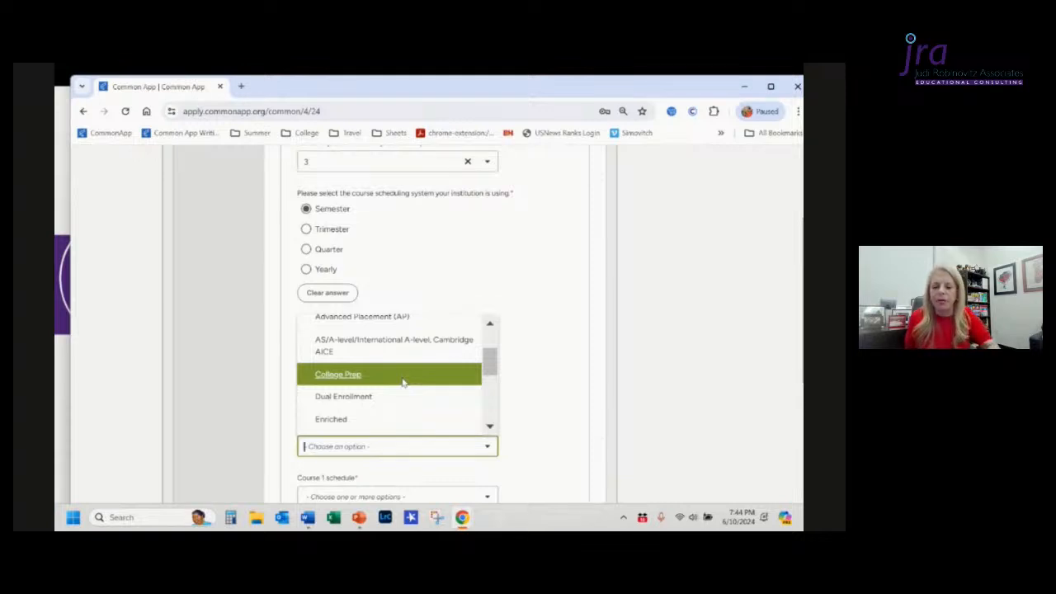
{"action": "scroll", "coordinate": [404, 382], "scroll_direction": "up", "scroll_amount": 2}
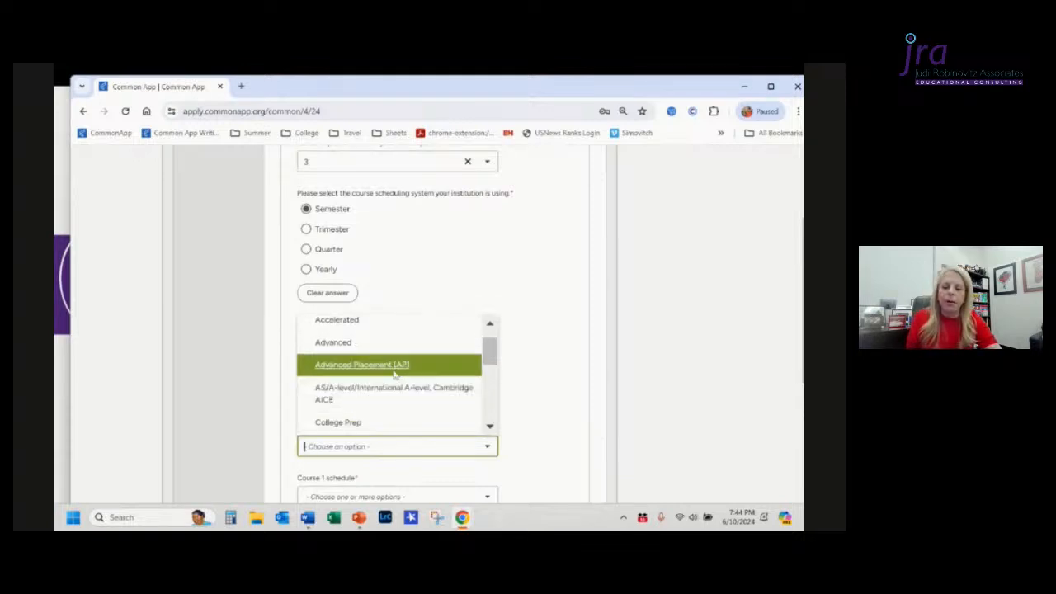
{"action": "left_click", "coordinate": [386, 365]}
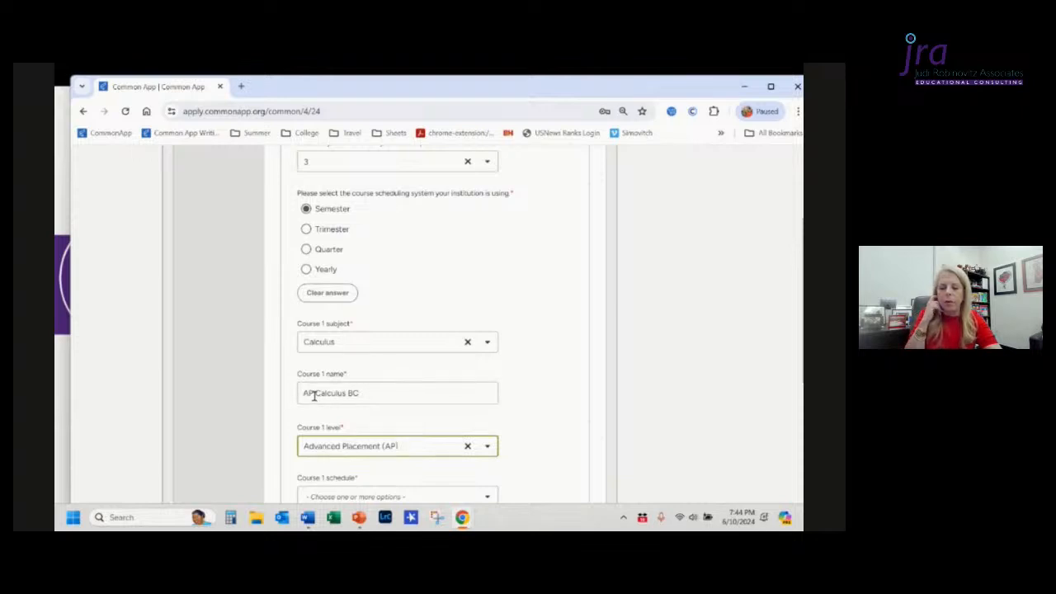
Step: Delete the AP prefix from the Course 1 name and retype it
{"action": "left_click_drag", "start_coordinate": [313, 396], "coordinate": [365, 408]}
{"action": "key", "text": "Left"}
{"action": "key", "text": "BackSpace"}
{"action": "key", "text": "BackSpace"}
{"action": "key", "text": "BackSpace"}
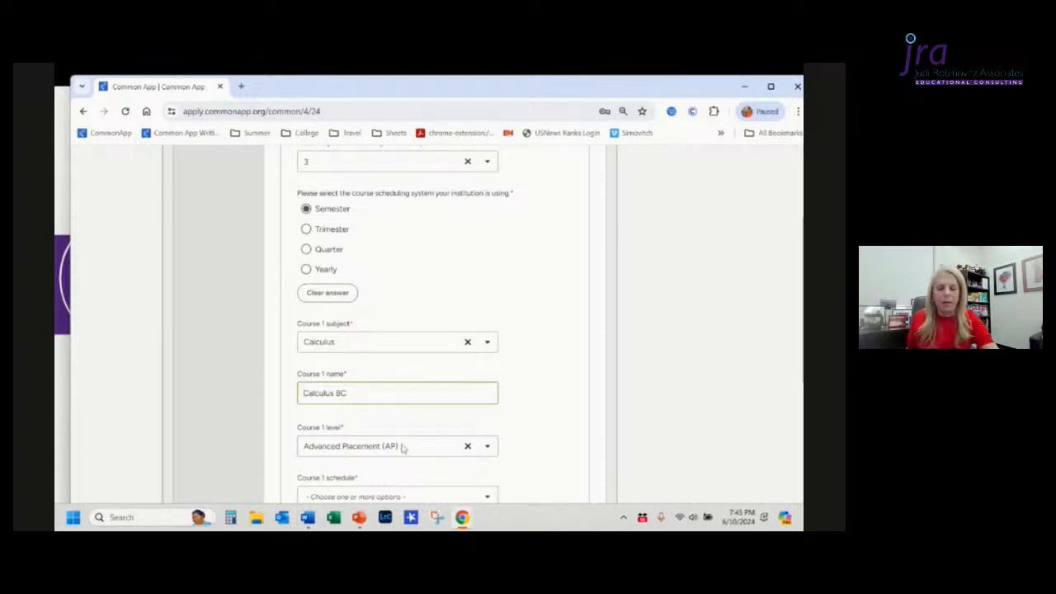
{"action": "type", "text": "AP"}
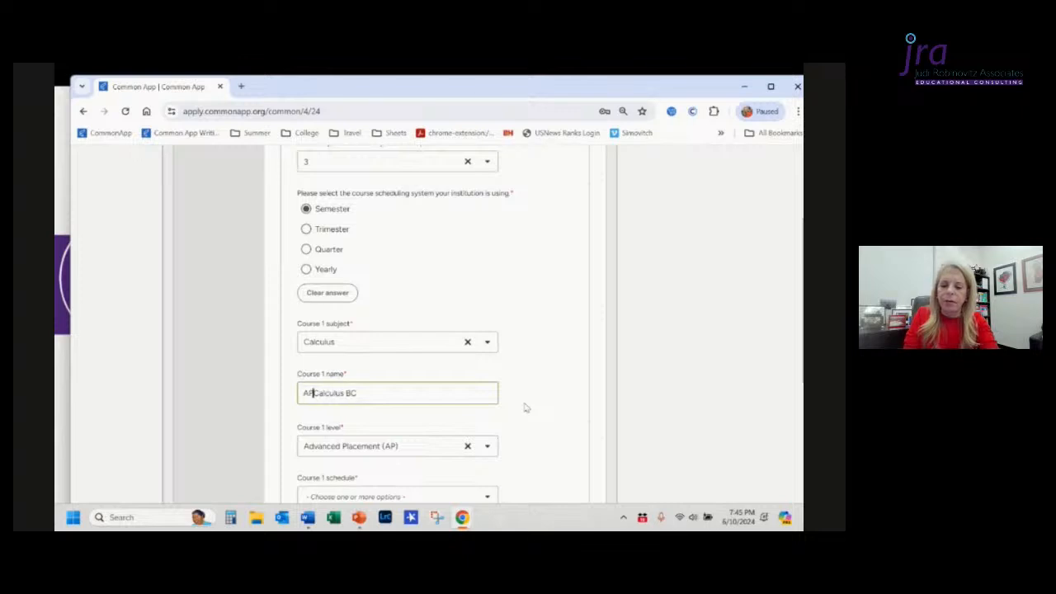
Step: Set the Course 1 schedule to Full Year
{"action": "scroll", "coordinate": [526, 408], "scroll_direction": "down", "scroll_amount": 3}
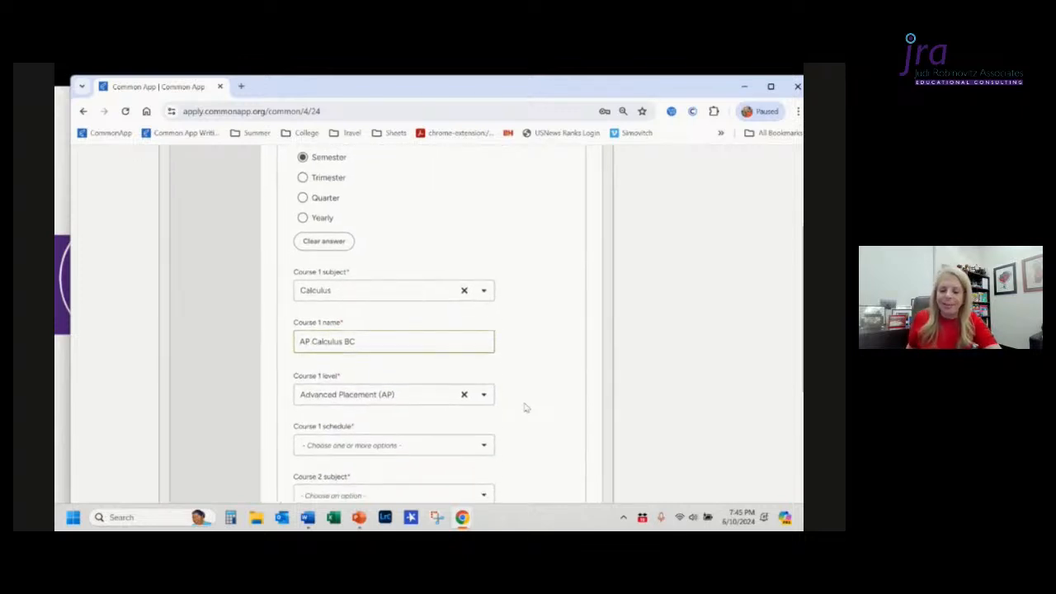
{"action": "left_click", "coordinate": [451, 397]}
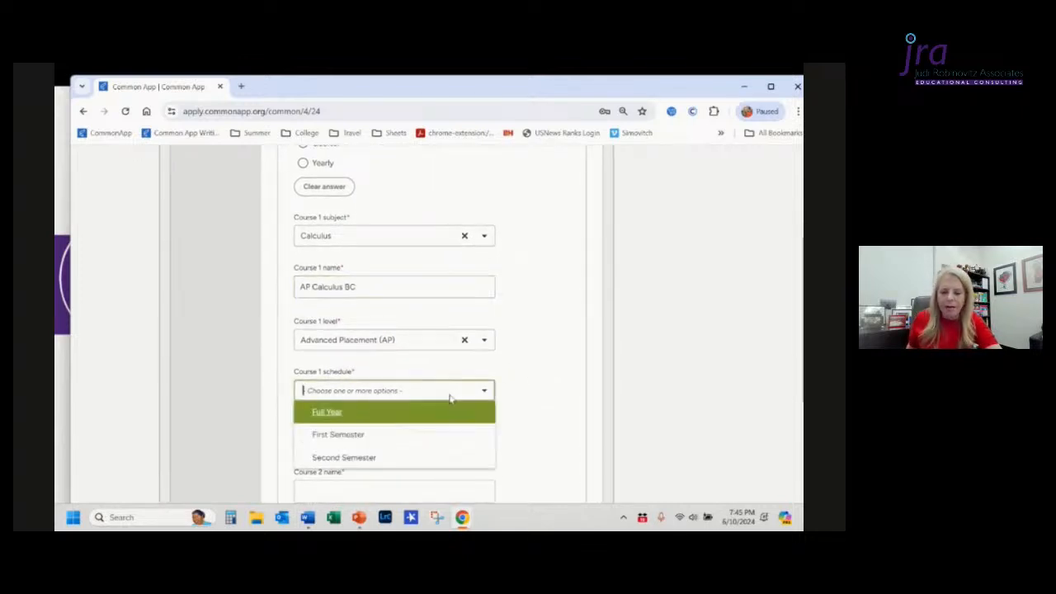
{"action": "left_click", "coordinate": [353, 417]}
{"action": "left_click", "coordinate": [548, 415]}
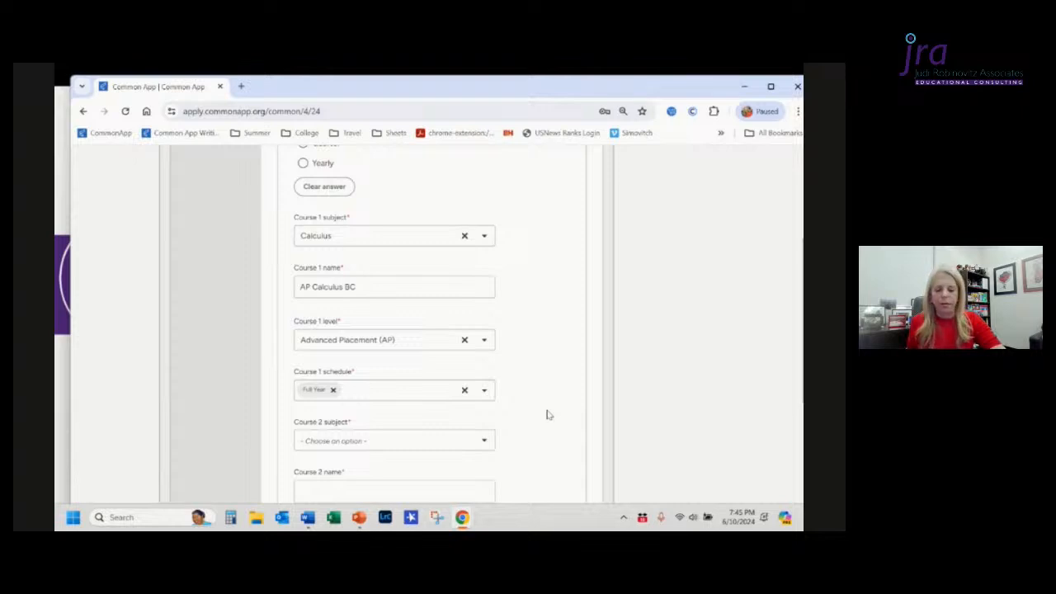
Step: Set the Course 2 subject to Physics
{"action": "scroll", "coordinate": [548, 415], "scroll_direction": "down", "scroll_amount": 2}
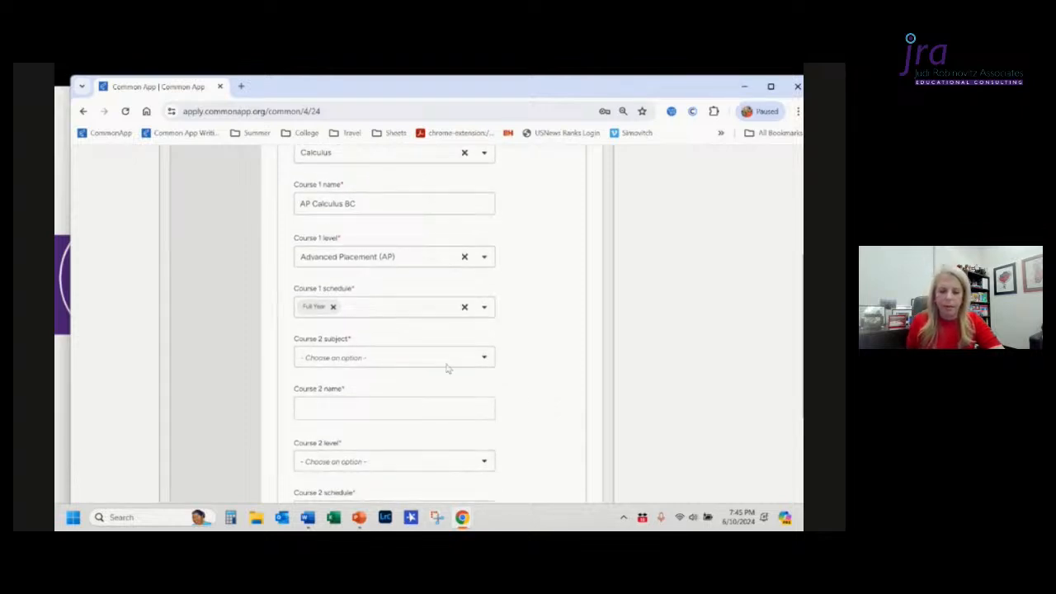
{"action": "left_click", "coordinate": [439, 367]}
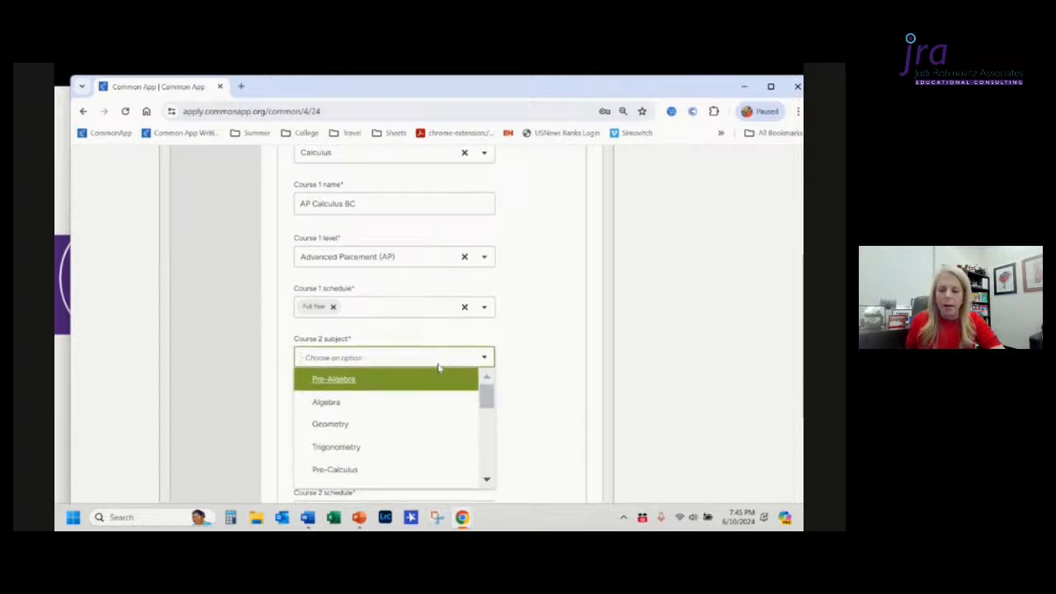
{"action": "scroll", "coordinate": [495, 458], "scroll_direction": "down", "scroll_amount": 1}
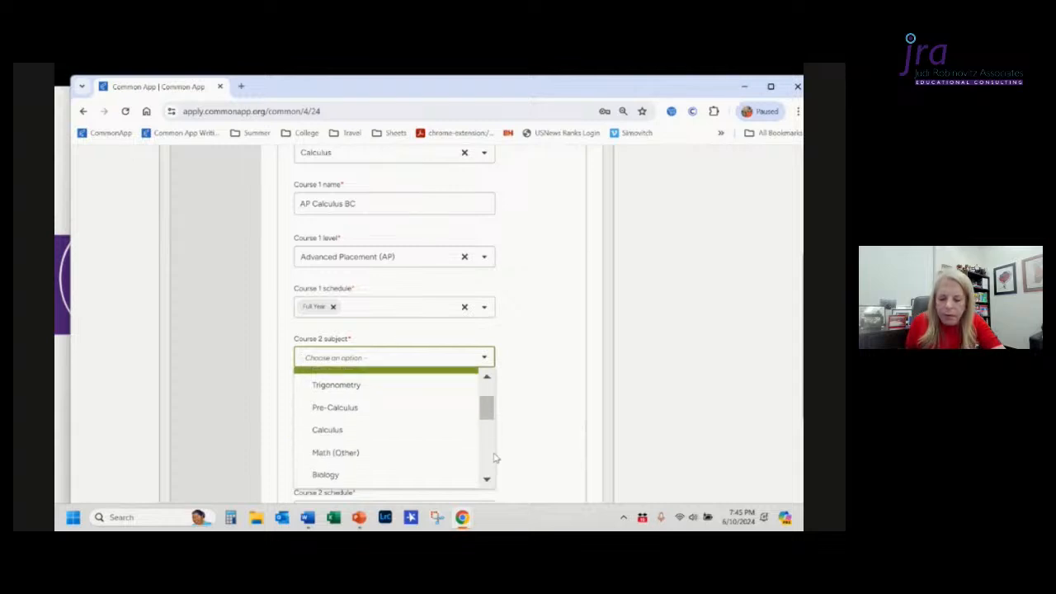
{"action": "right_click", "coordinate": [495, 457]}
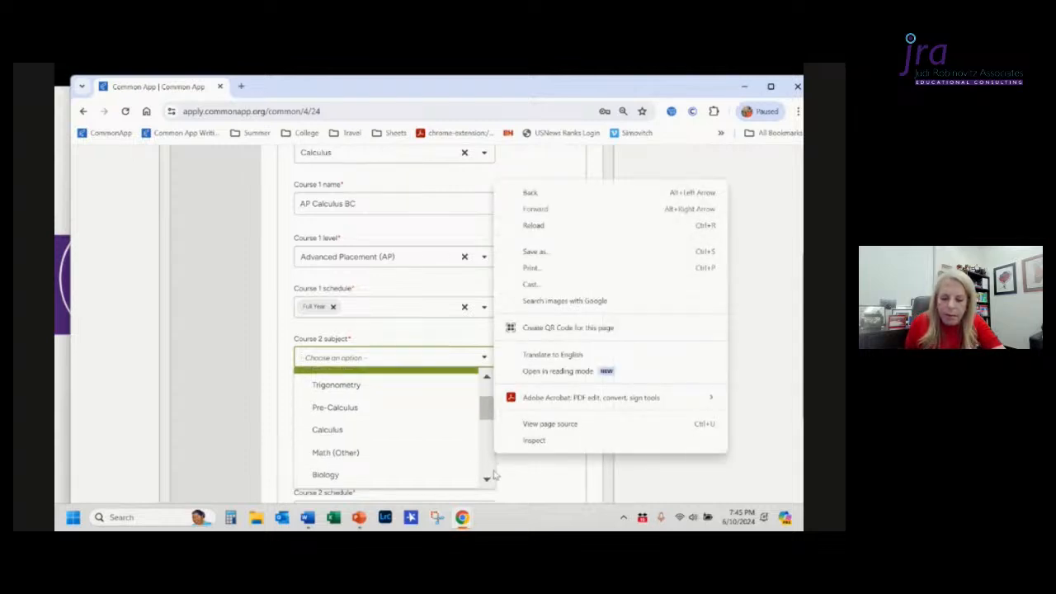
{"action": "left_click", "coordinate": [491, 476]}
{"action": "scroll", "coordinate": [490, 476], "scroll_direction": "down", "scroll_amount": 1}
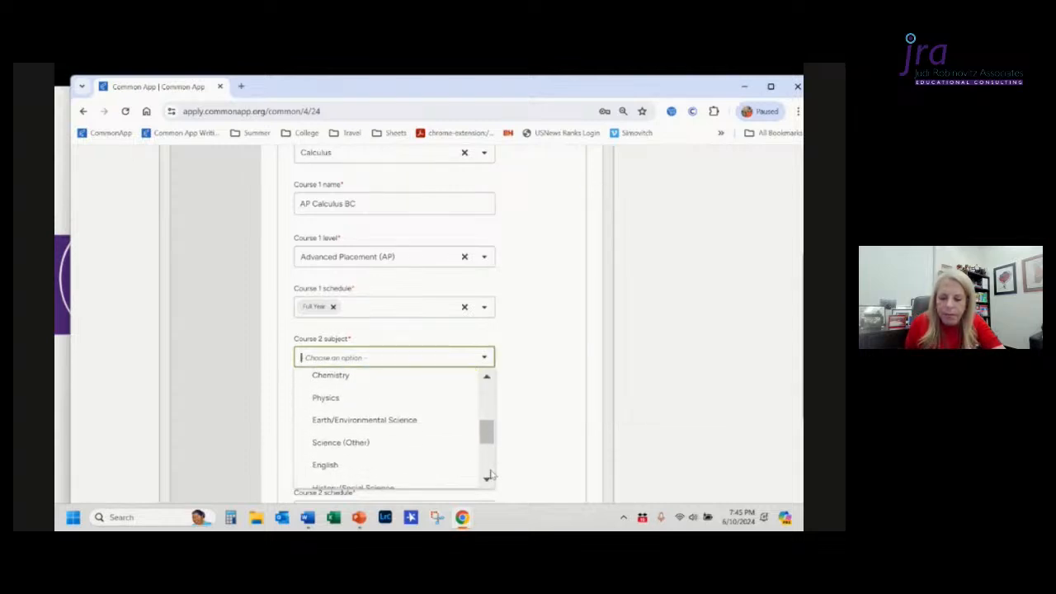
{"action": "left_click", "coordinate": [345, 398]}
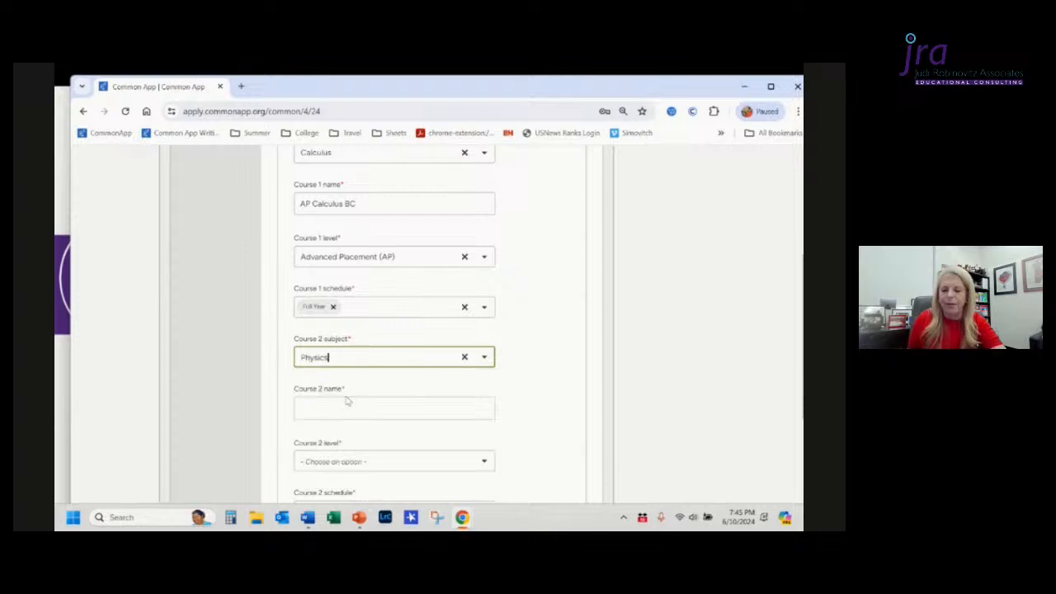
Step: Enter AP Physics C as the Course 2 name
{"action": "left_click", "coordinate": [355, 407]}
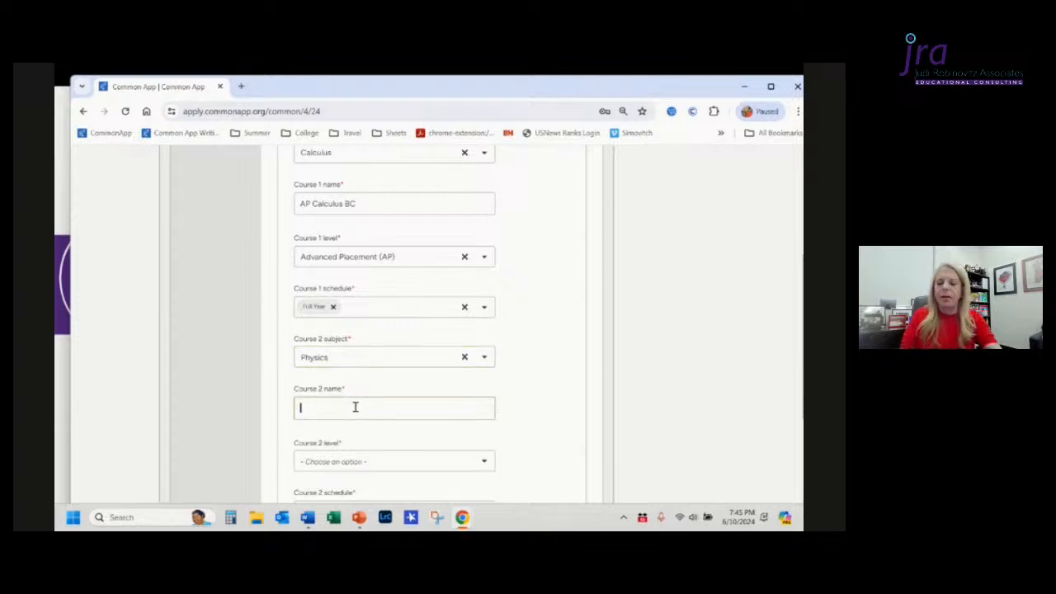
{"action": "type", "text": "AP Ph"}
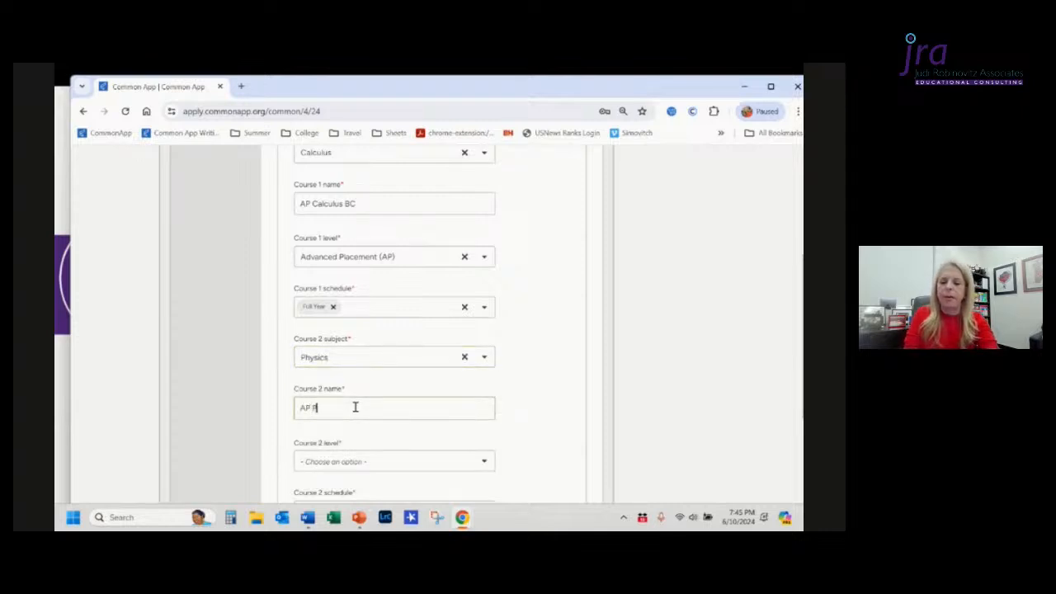
{"action": "type", "text": "ysics"}
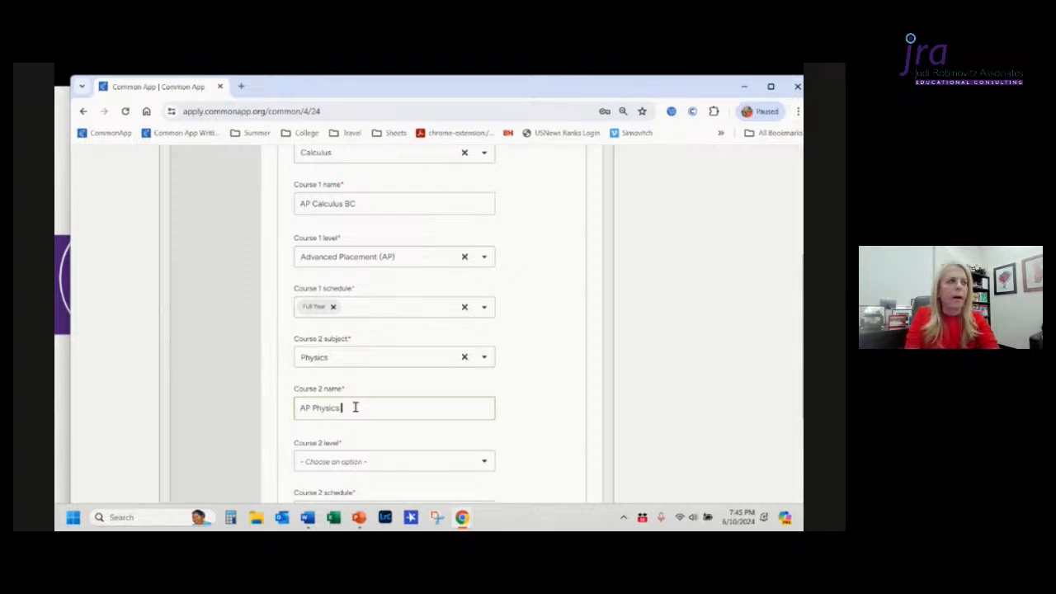
{"action": "type", "text": " C"}
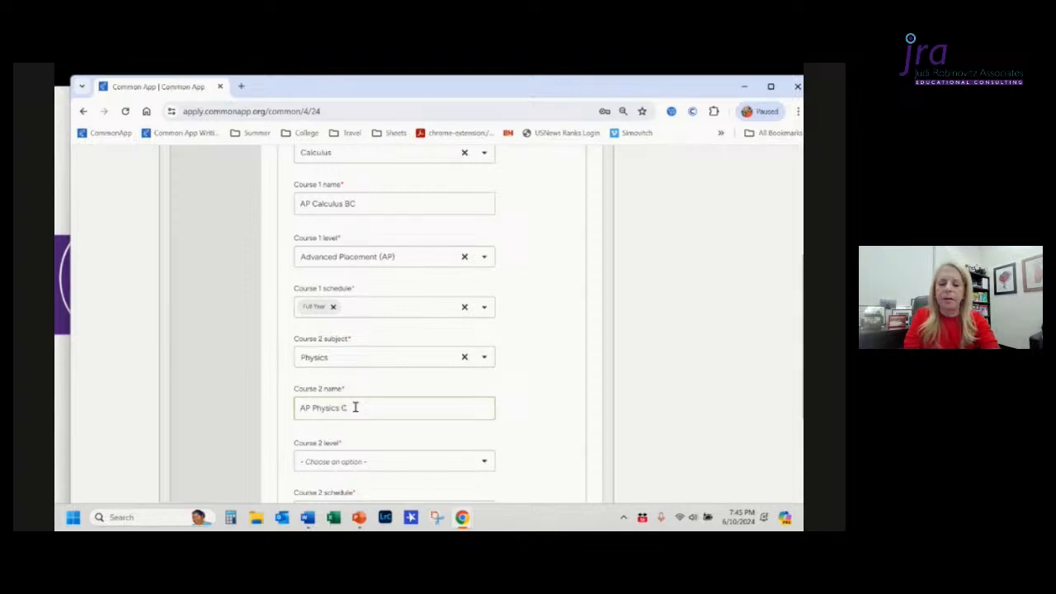
{"action": "type", "text": " Mechanic"}
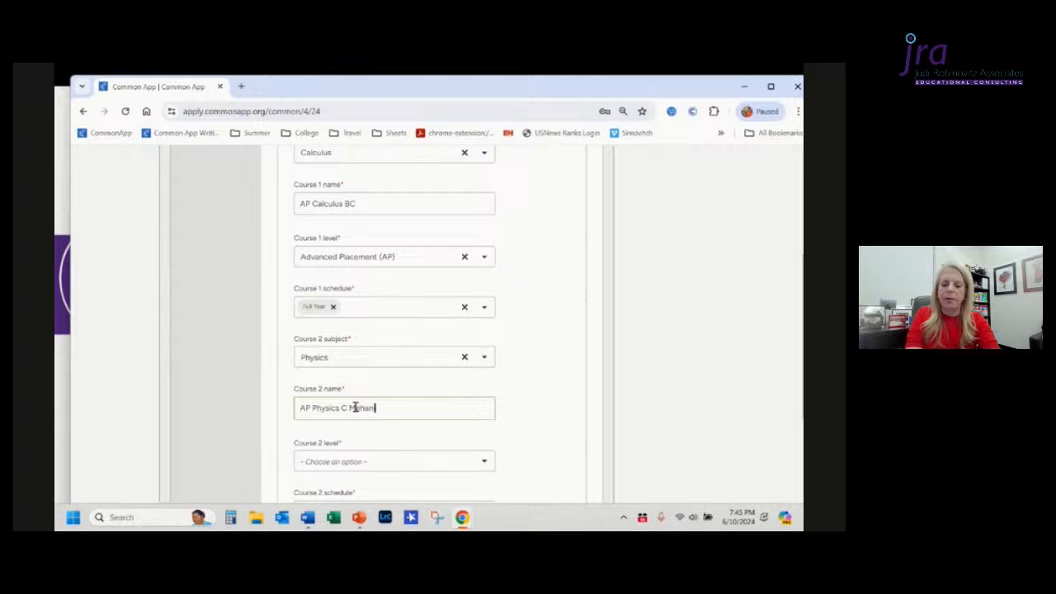
{"action": "type", "text": "s"}
Step: Complete the Course 2 name as AP Physics C Mehanics and set its level to Advanced Placement (AP)
{"action": "scroll", "coordinate": [355, 408], "scroll_direction": "down", "scroll_amount": 1}
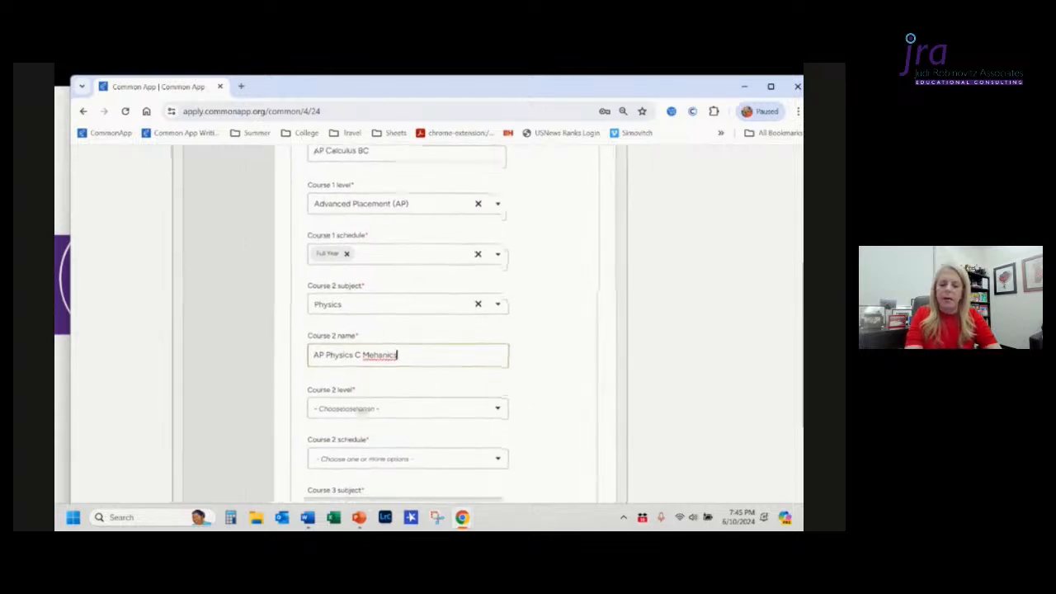
{"action": "left_click", "coordinate": [359, 410]}
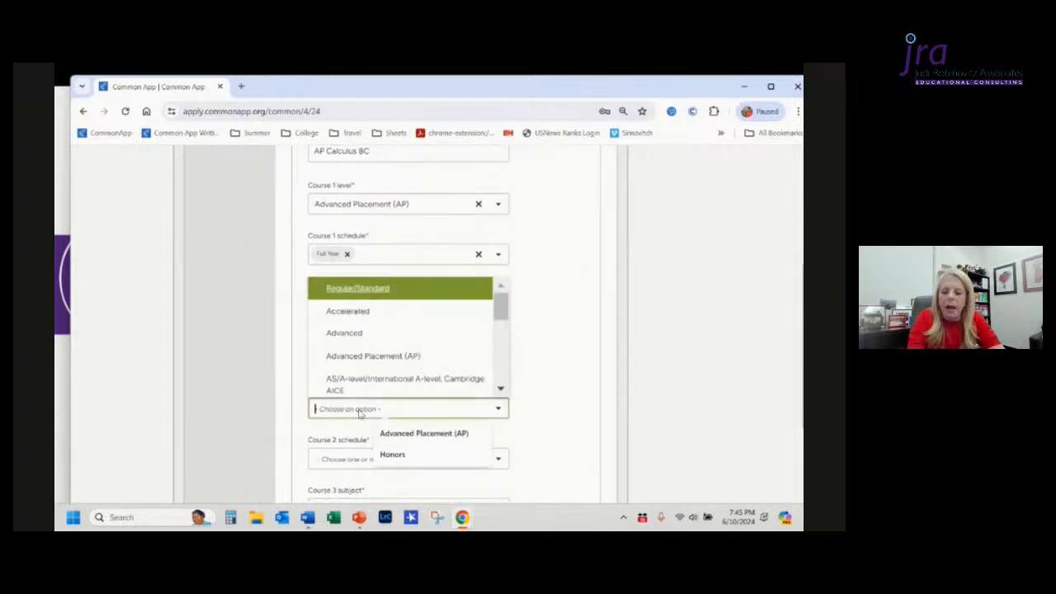
{"action": "left_click", "coordinate": [353, 364]}
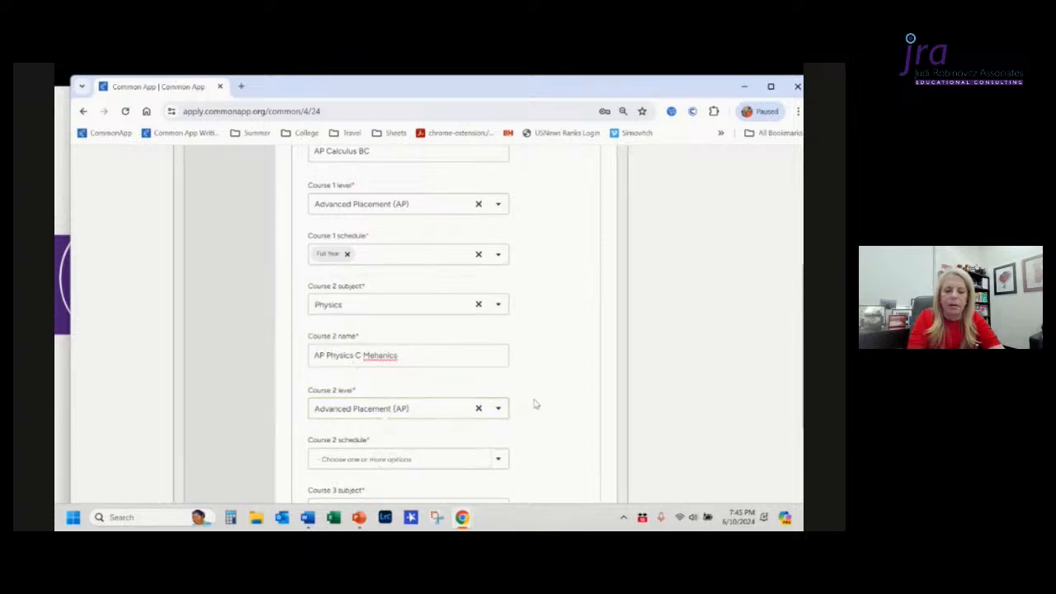
Step: Set the Course 2 schedule to Full Year
{"action": "scroll", "coordinate": [533, 403], "scroll_direction": "down", "scroll_amount": 2}
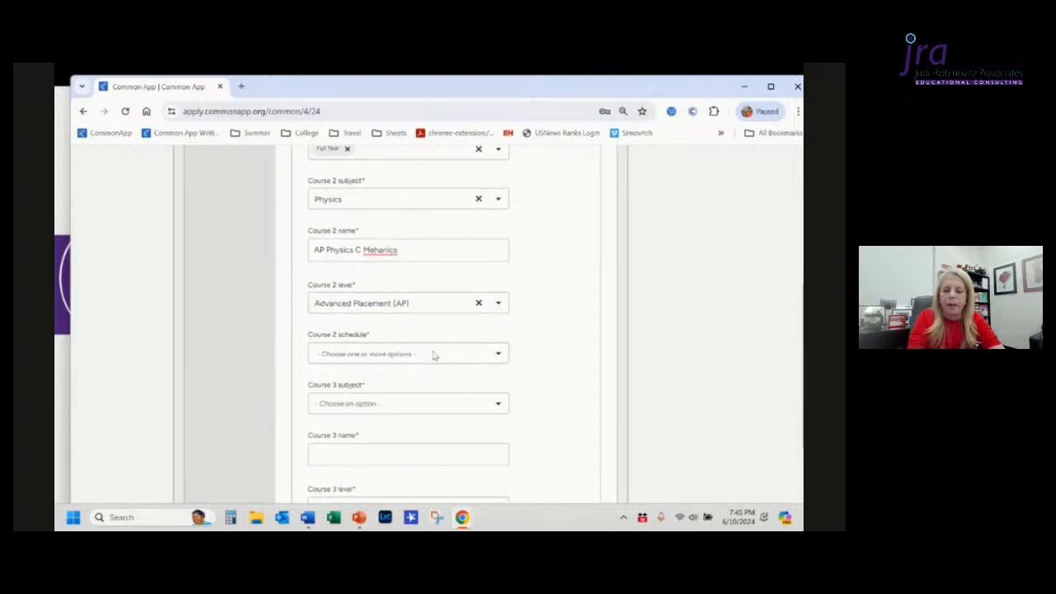
{"action": "left_click", "coordinate": [433, 355]}
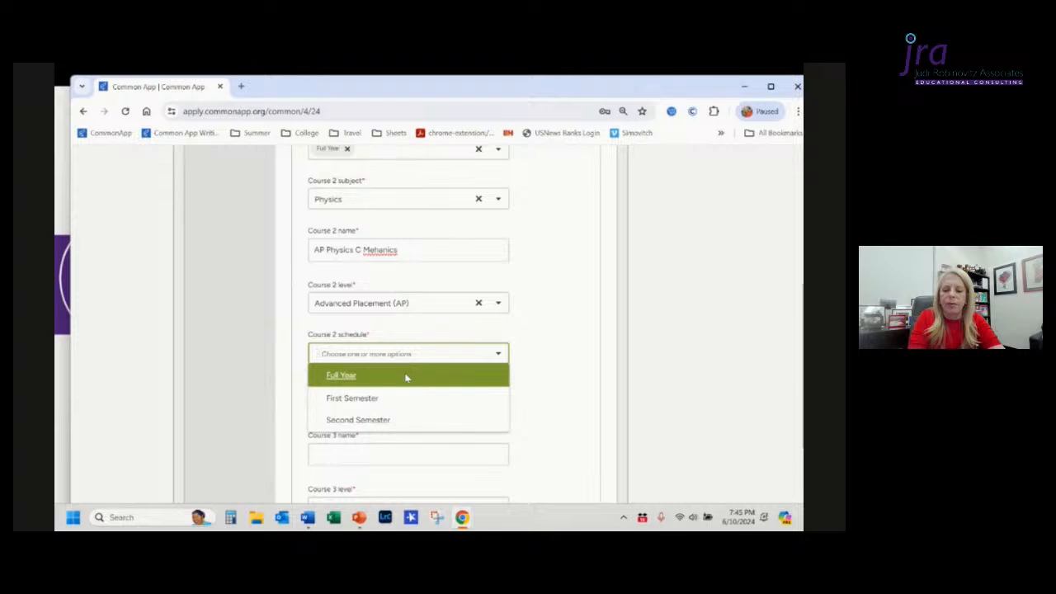
{"action": "left_click", "coordinate": [407, 378]}
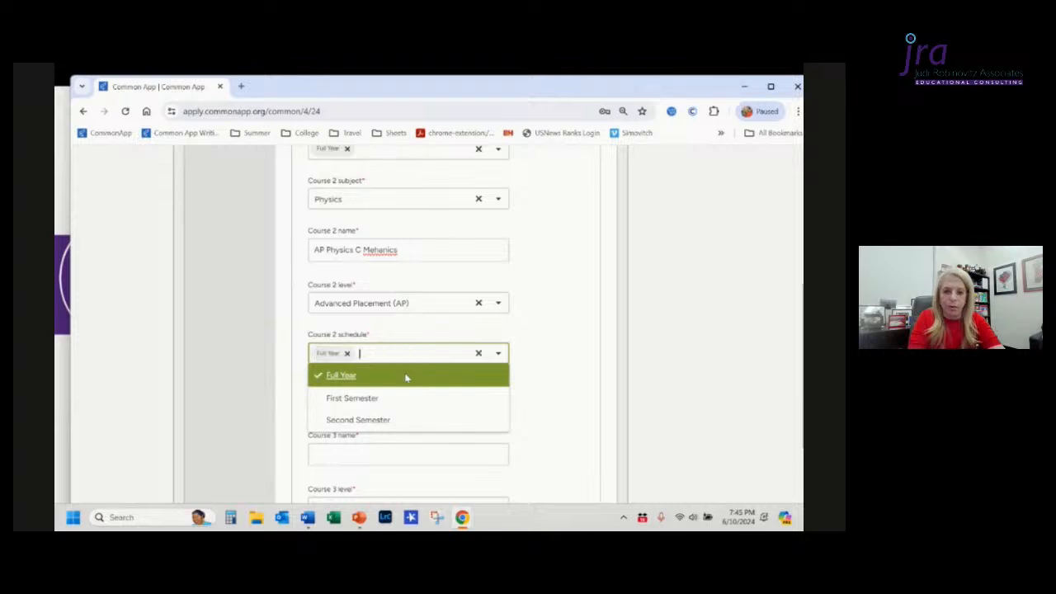
{"action": "left_click", "coordinate": [550, 379]}
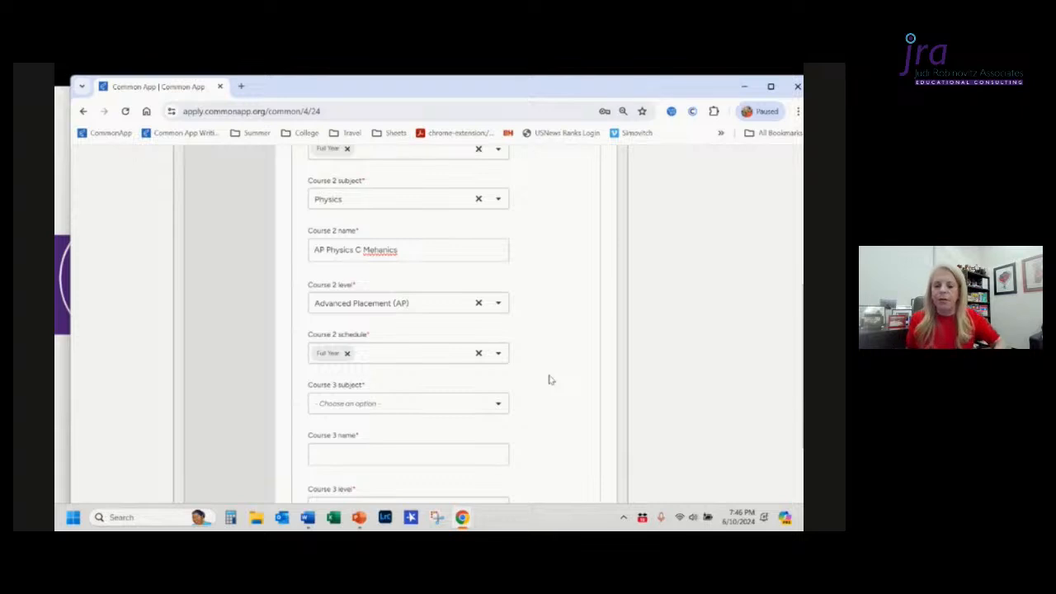
Step: Set the Course 3 subject to English
{"action": "scroll", "coordinate": [549, 379], "scroll_direction": "down", "scroll_amount": 1}
{"action": "left_click", "coordinate": [487, 353]}
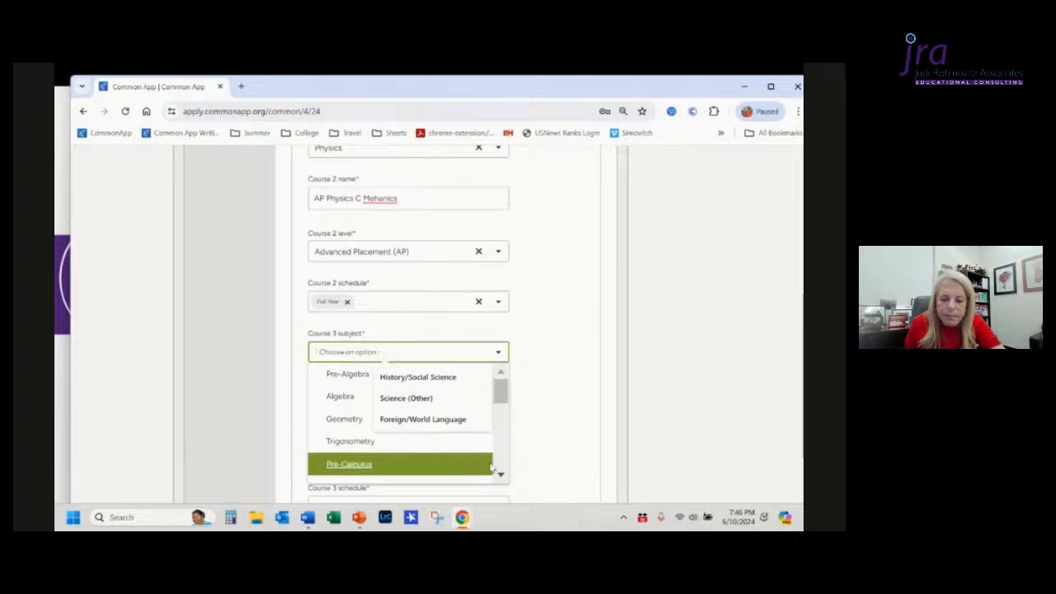
{"action": "scroll", "coordinate": [502, 468], "scroll_direction": "down", "scroll_amount": 2}
{"action": "scroll", "coordinate": [502, 467], "scroll_direction": "down", "scroll_amount": 3}
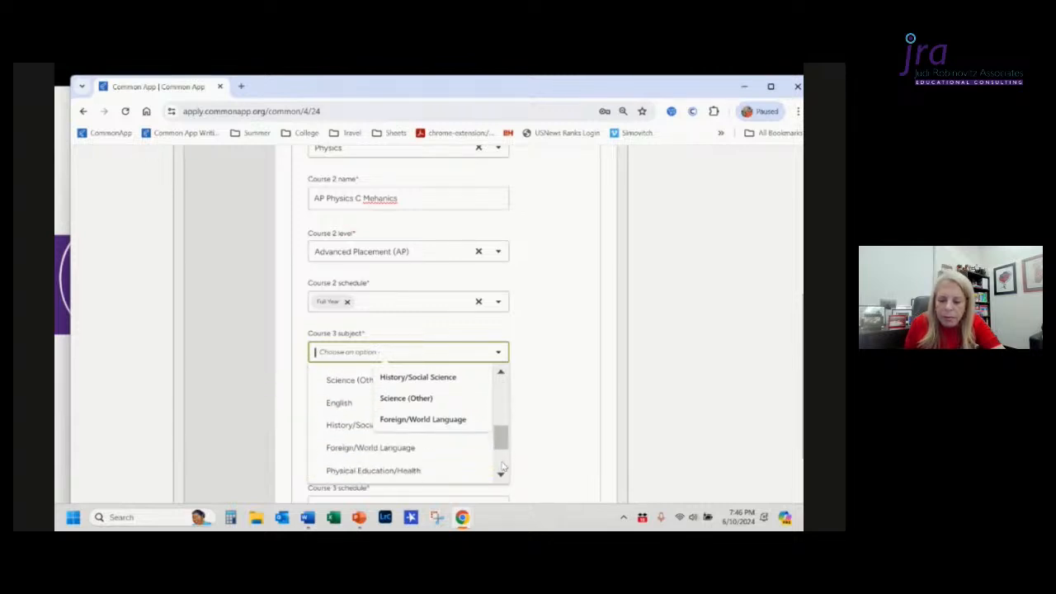
{"action": "left_click", "coordinate": [350, 399]}
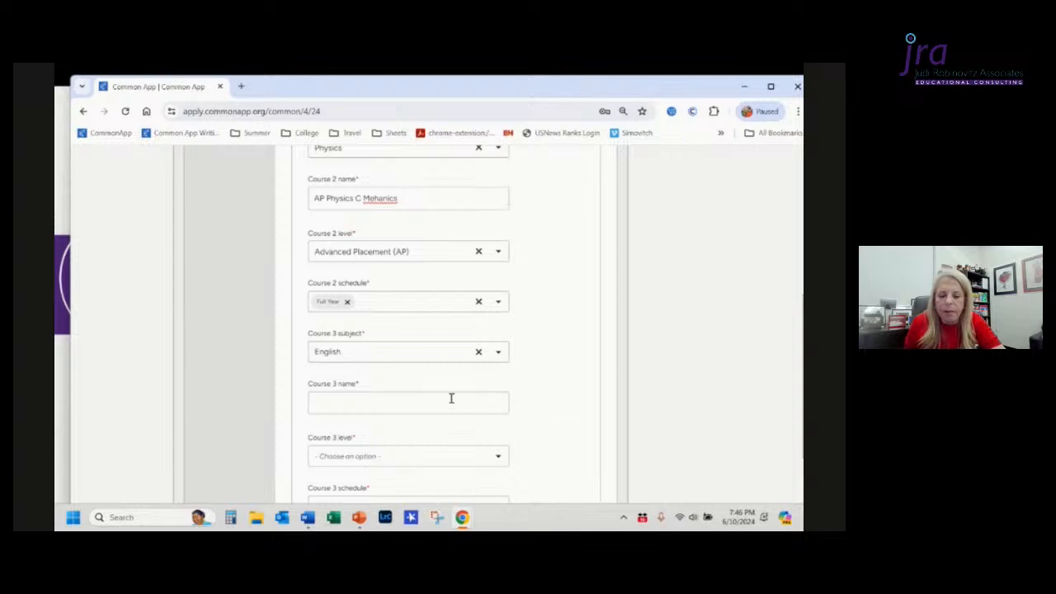
Step: Enter AICE Literature as the Course 3 name
{"action": "left_click", "coordinate": [453, 402]}
{"action": "type", "text": "A"}
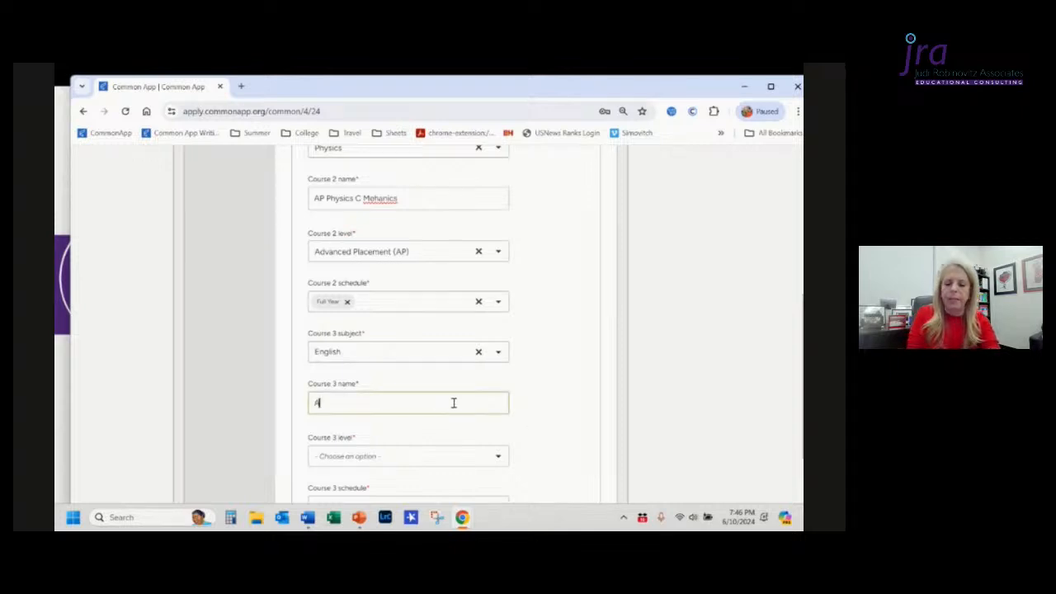
{"action": "type", "text": "ICE"}
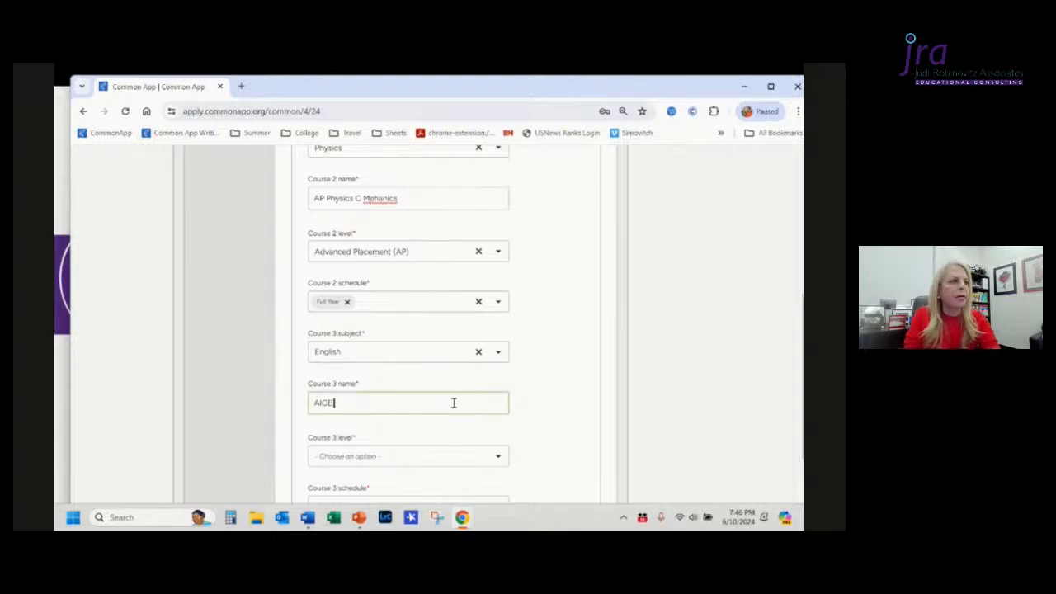
{"action": "type", "text": " Lite"}
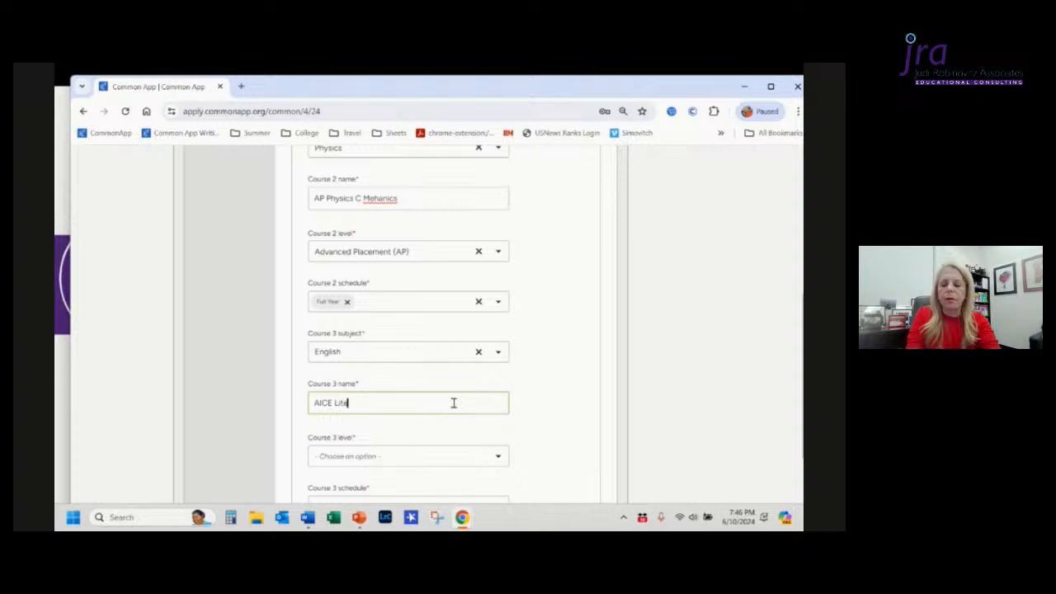
{"action": "type", "text": "rature"}
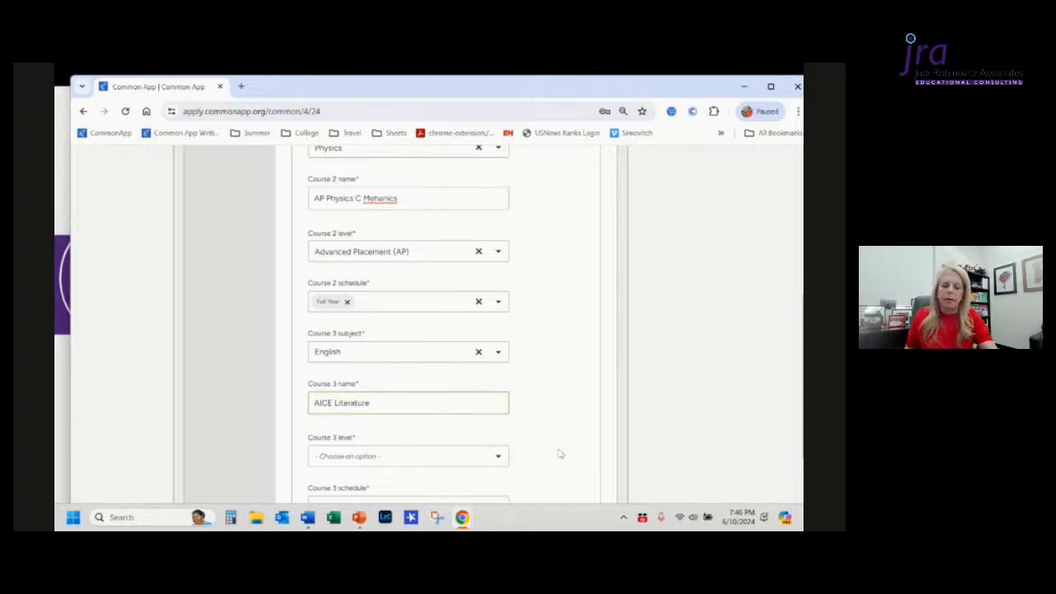
Step: Set the Course 3 level to AS/A-level/International A-level, Cambridge AICE
{"action": "left_click", "coordinate": [535, 439]}
{"action": "scroll", "coordinate": [532, 437], "scroll_direction": "down", "scroll_amount": 1}
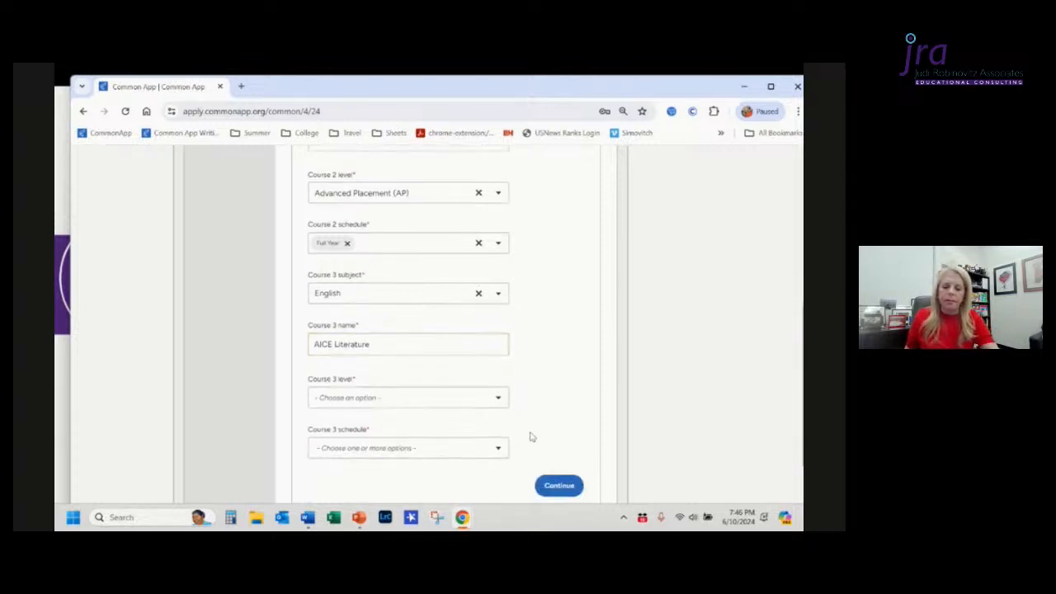
{"action": "left_click", "coordinate": [426, 381]}
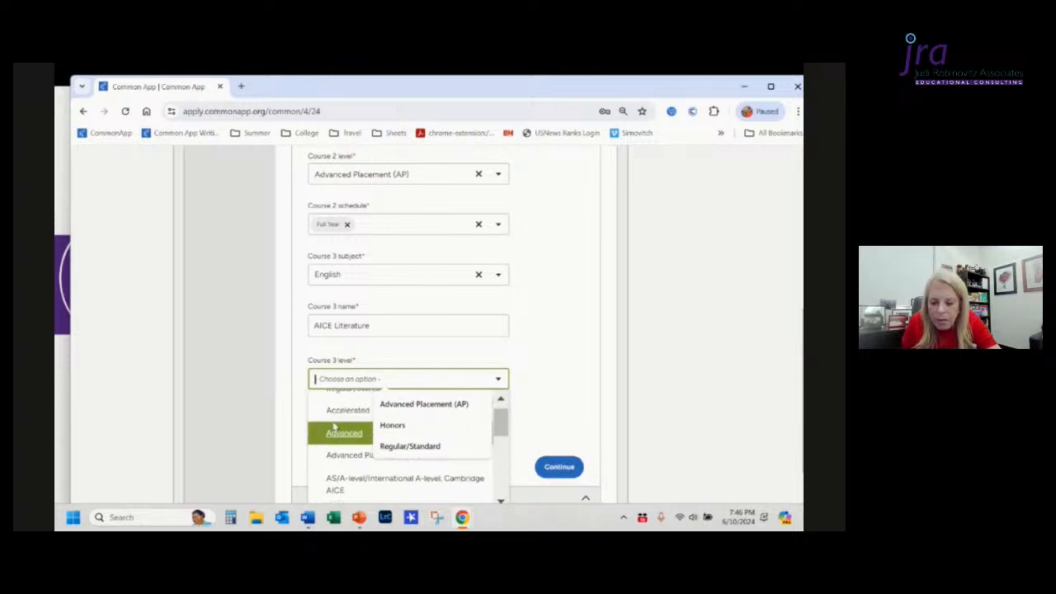
{"action": "left_click", "coordinate": [421, 477]}
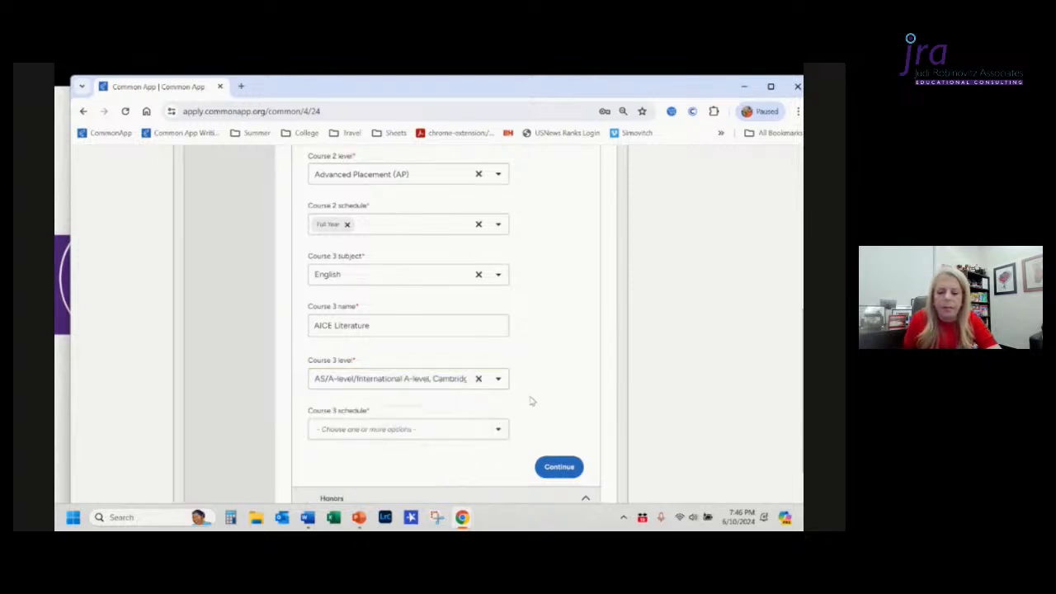
Step: Set the Course 3 schedule to Full Year
{"action": "scroll", "coordinate": [531, 402], "scroll_direction": "down", "scroll_amount": 2}
{"action": "left_click", "coordinate": [487, 348]}
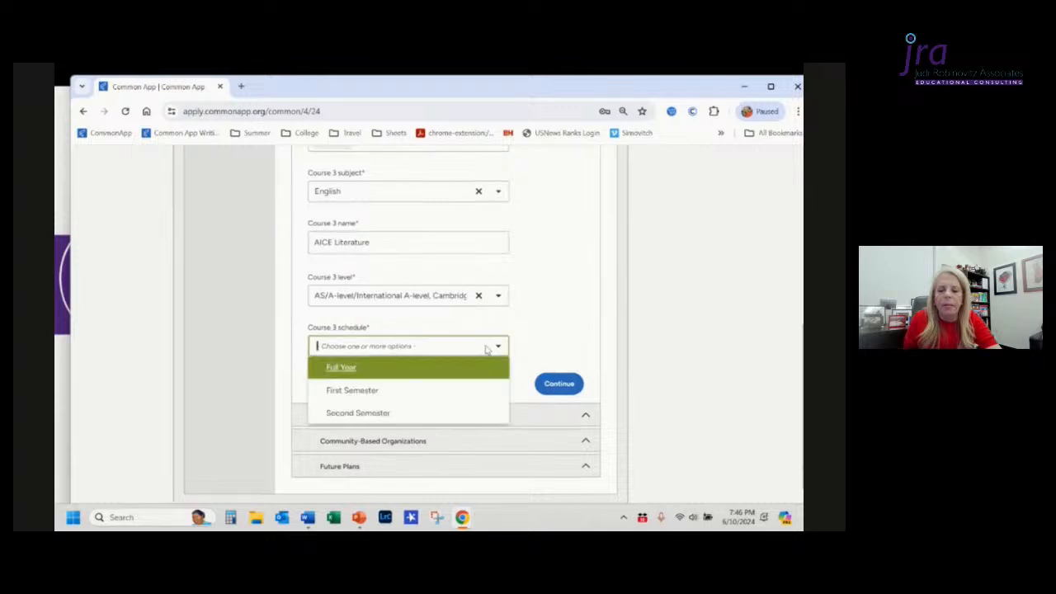
{"action": "left_click", "coordinate": [419, 373]}
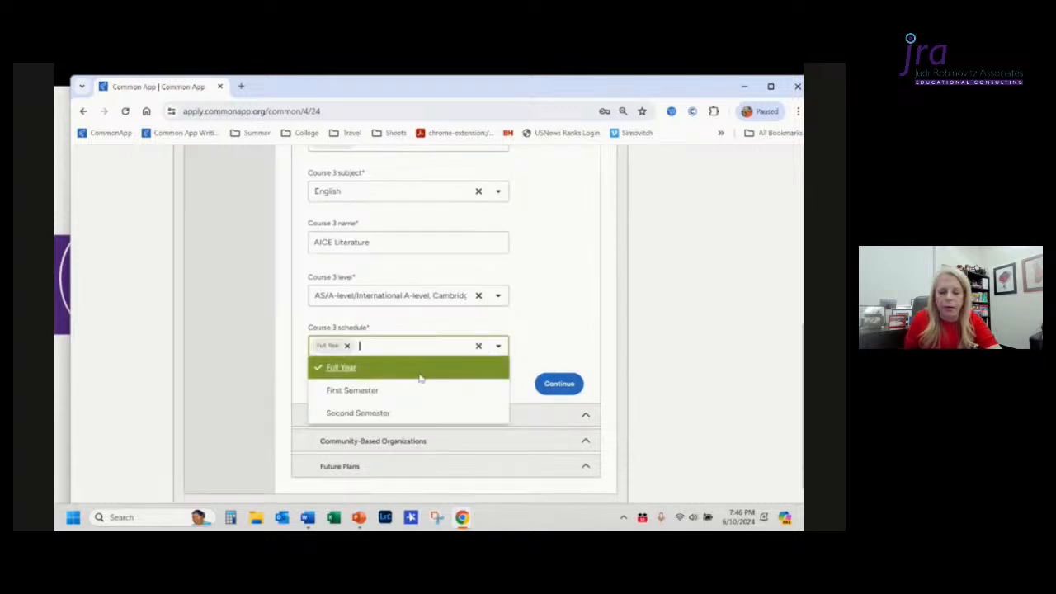
{"action": "left_click", "coordinate": [542, 348]}
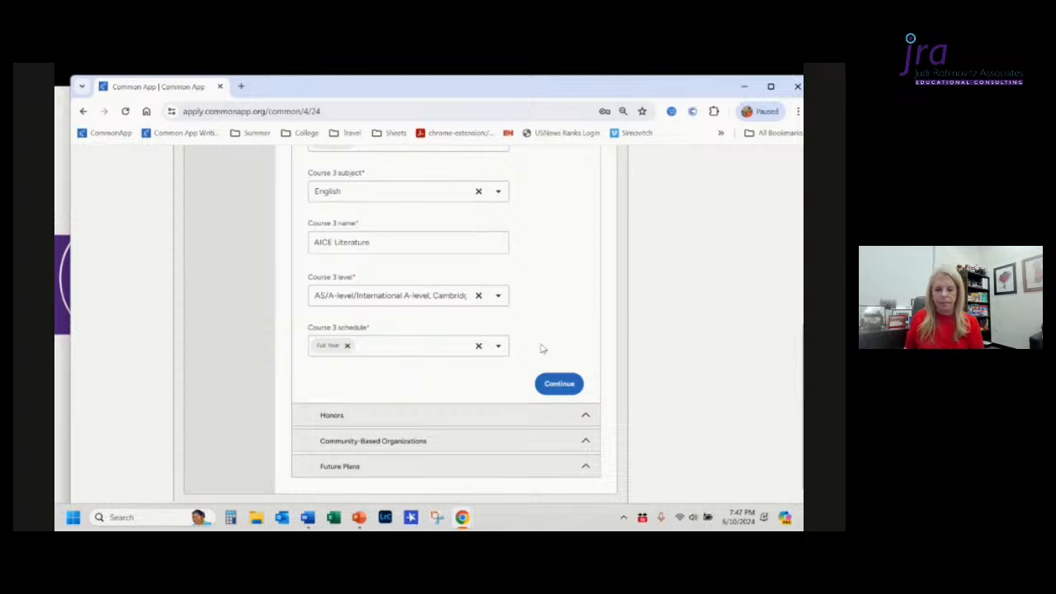
Step: Continue to the Honors section and answer Yes to reporting academic honors
{"action": "left_click", "coordinate": [555, 388]}
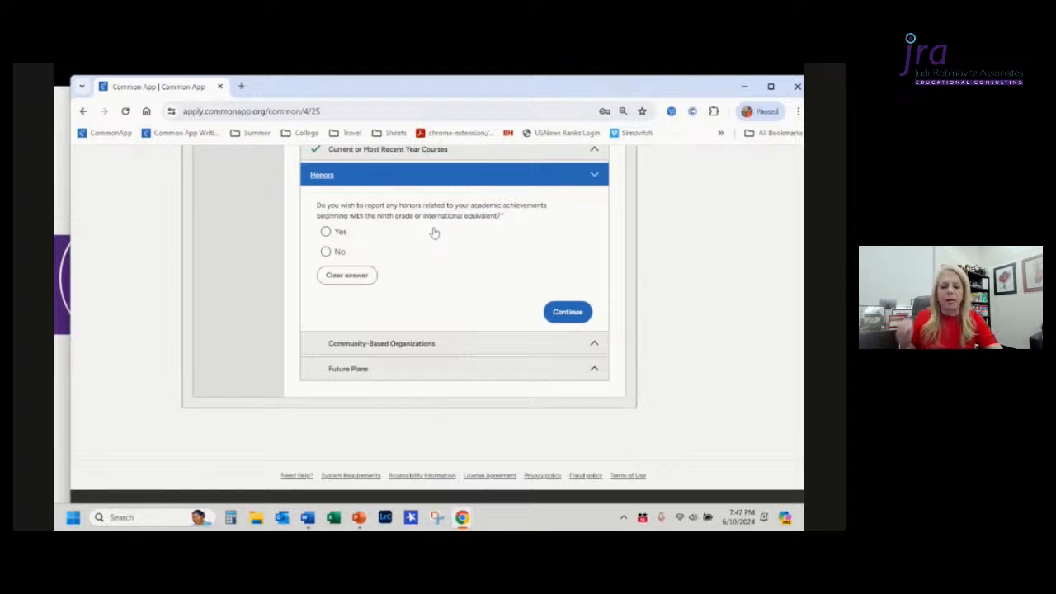
{"action": "left_click", "coordinate": [326, 233]}
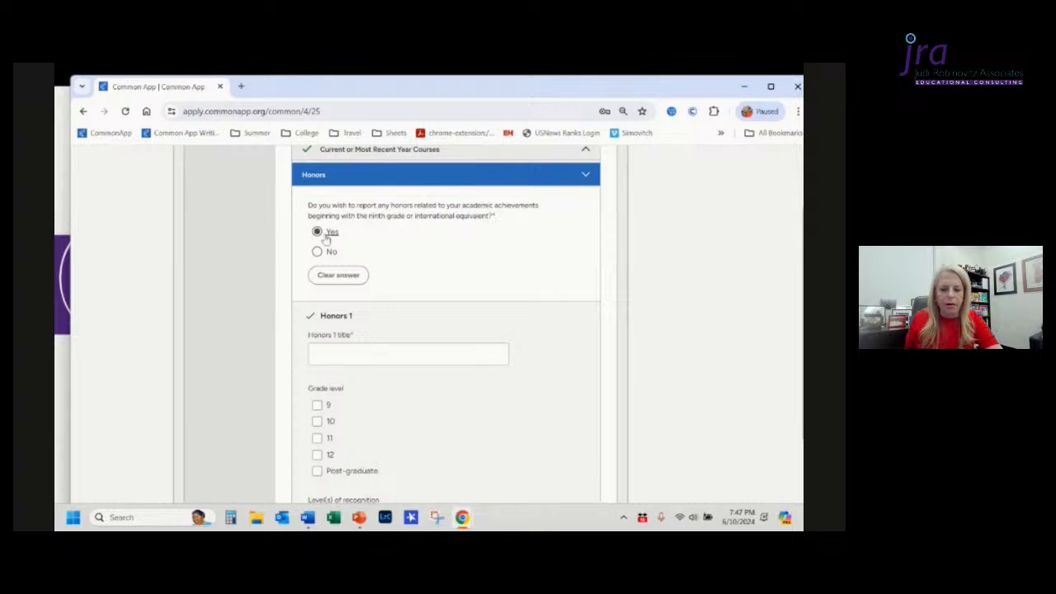
Step: Enter National Honor Society as the Honors 1 title
{"action": "left_click", "coordinate": [328, 354]}
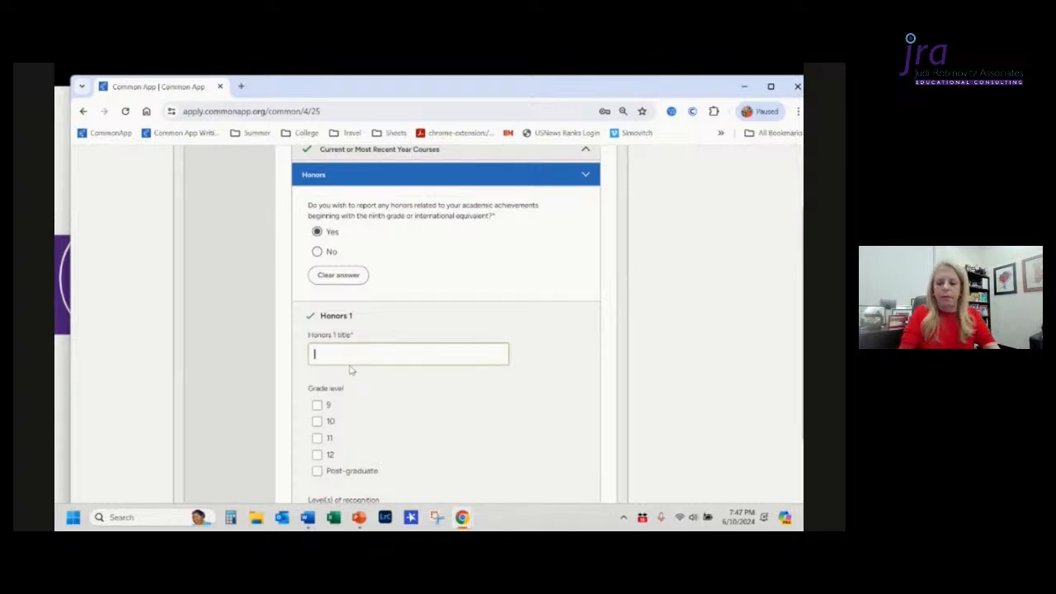
{"action": "type", "text": "Nat"}
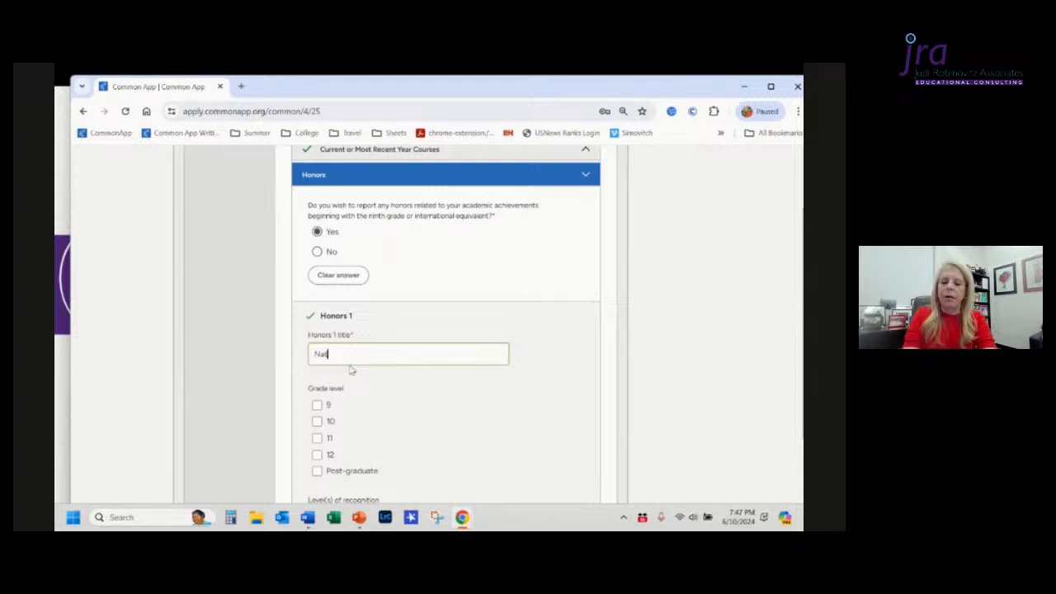
{"action": "type", "text": "ional Honor"}
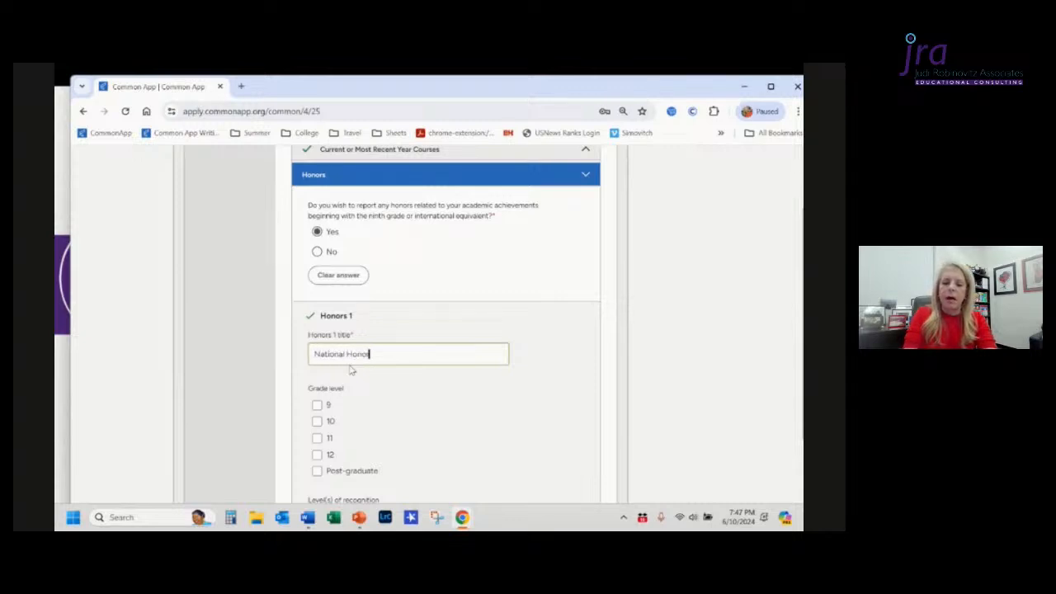
{"action": "type", "text": " Sco"}
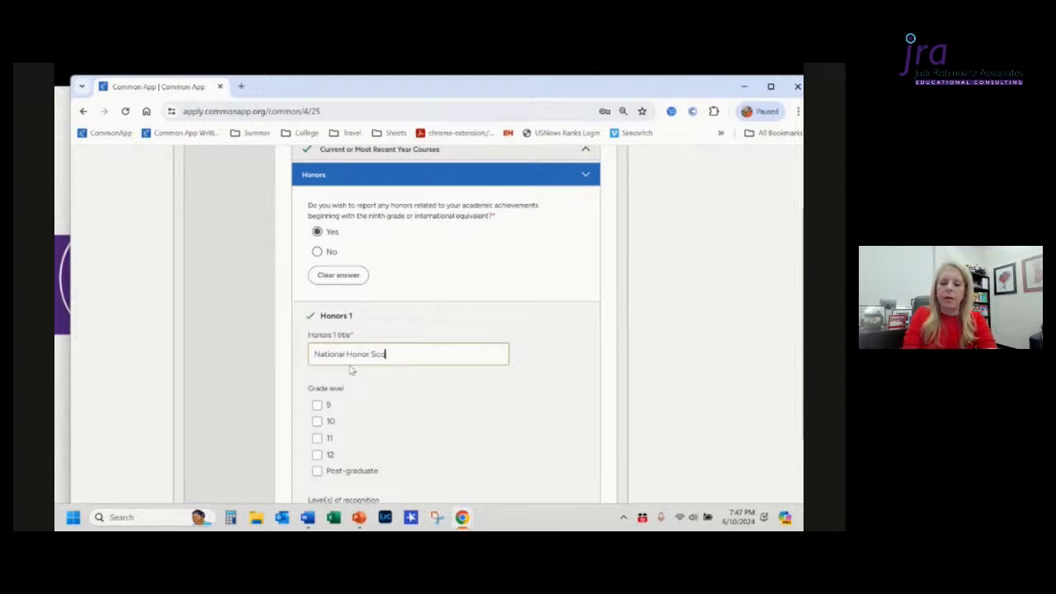
{"action": "key", "text": "BackSpace"}
{"action": "type", "text": "iety"}
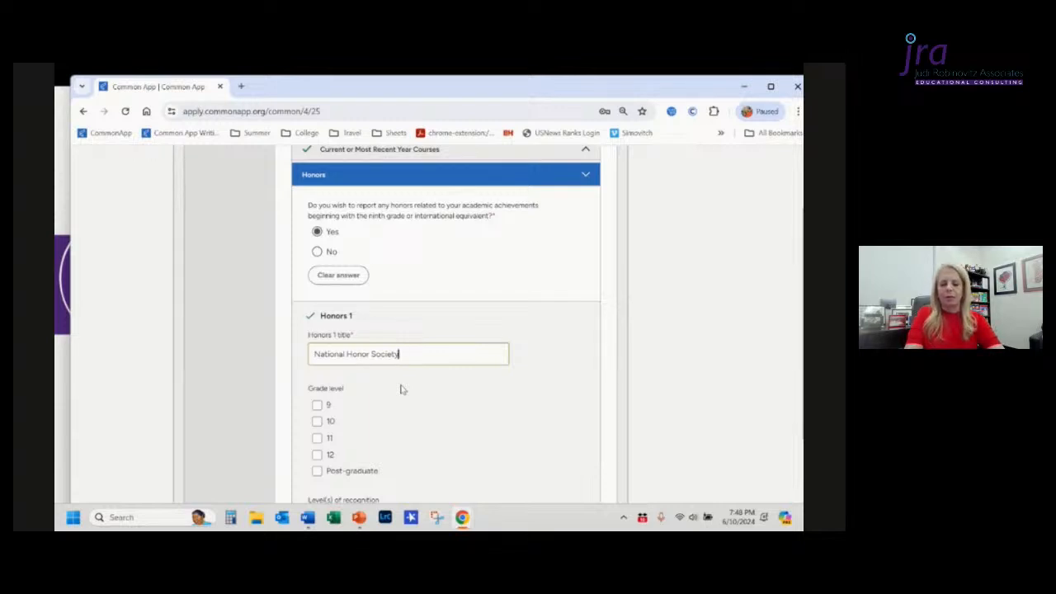
Step: Mark Honors 1 for grade levels 11 and 12 with School and National levels of recognition
{"action": "left_click", "coordinate": [319, 439]}
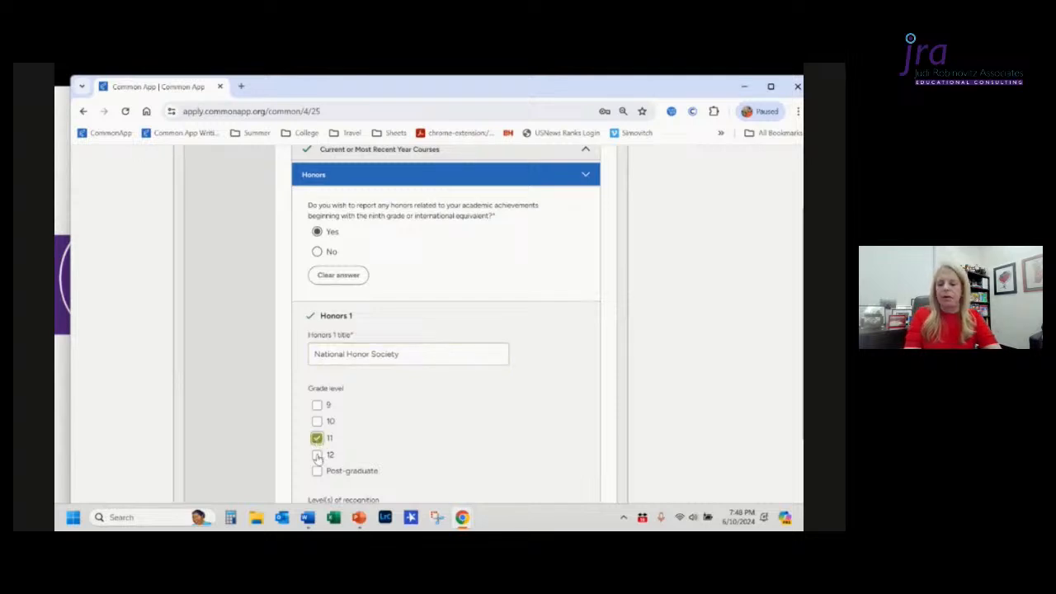
{"action": "left_click", "coordinate": [318, 455]}
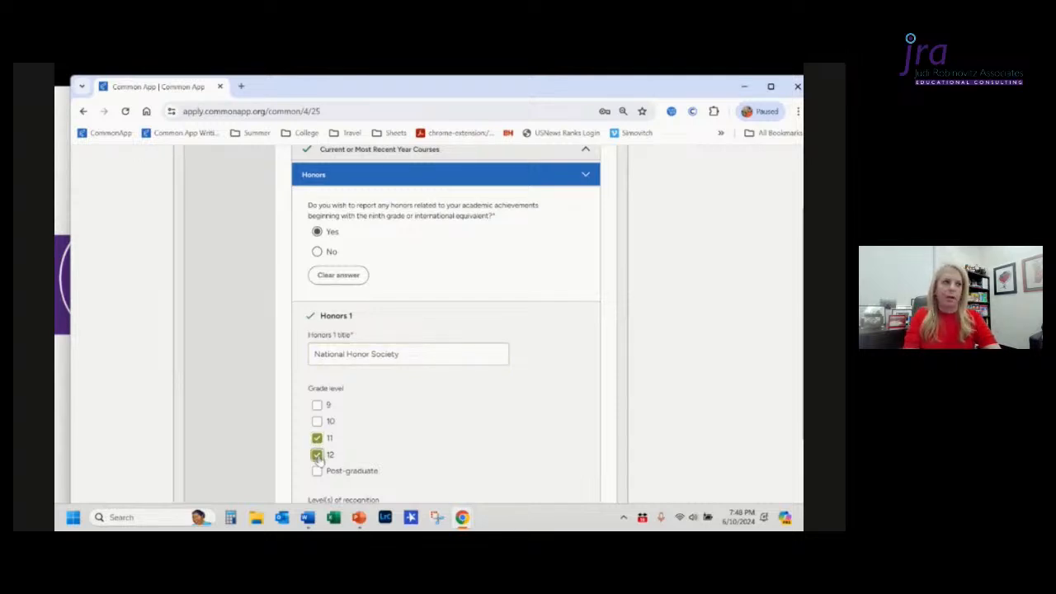
{"action": "scroll", "coordinate": [460, 445], "scroll_direction": "down", "scroll_amount": 1}
{"action": "scroll", "coordinate": [460, 445], "scroll_direction": "down", "scroll_amount": 3}
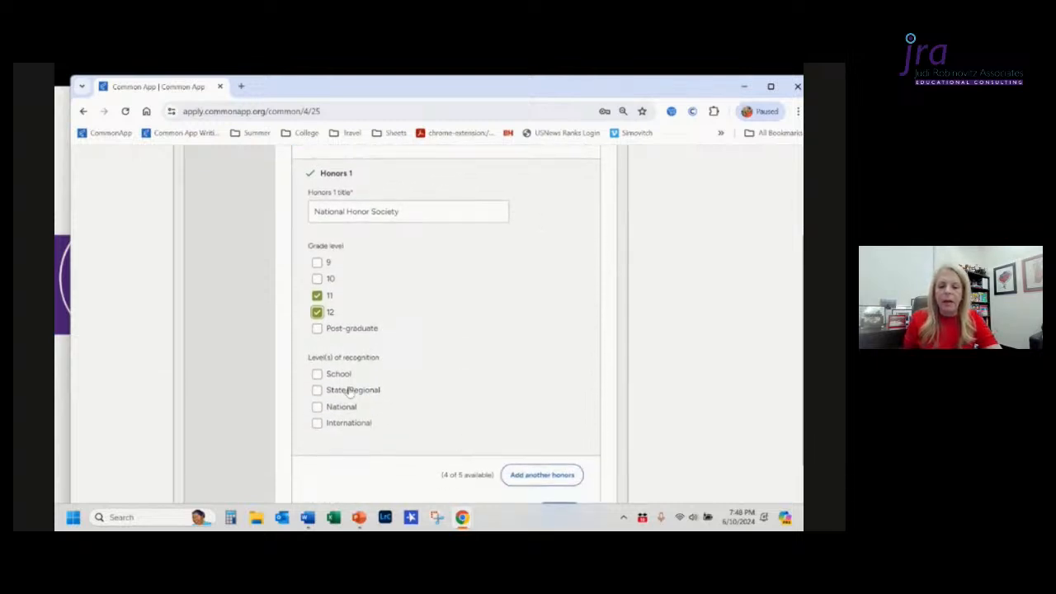
{"action": "left_click", "coordinate": [318, 377]}
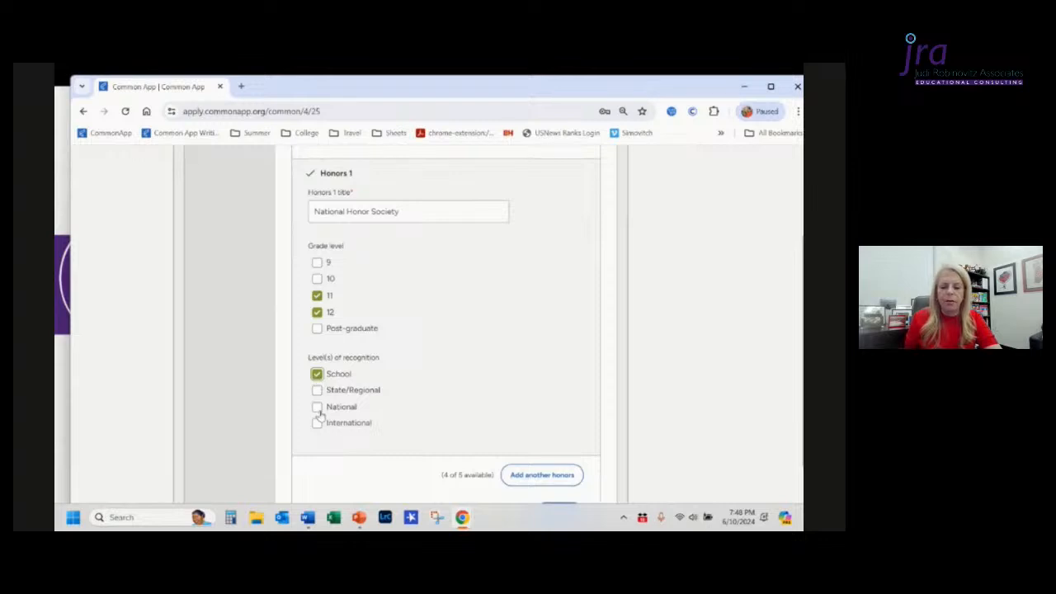
{"action": "left_click", "coordinate": [318, 409]}
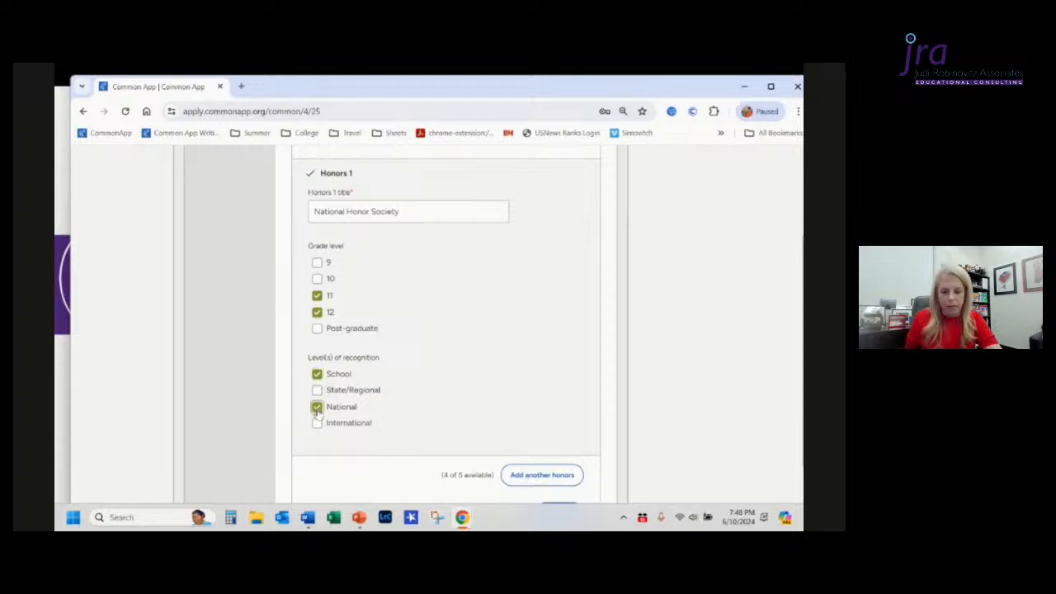
Step: Add a second honors entry
{"action": "scroll", "coordinate": [466, 401], "scroll_direction": "down", "scroll_amount": 1}
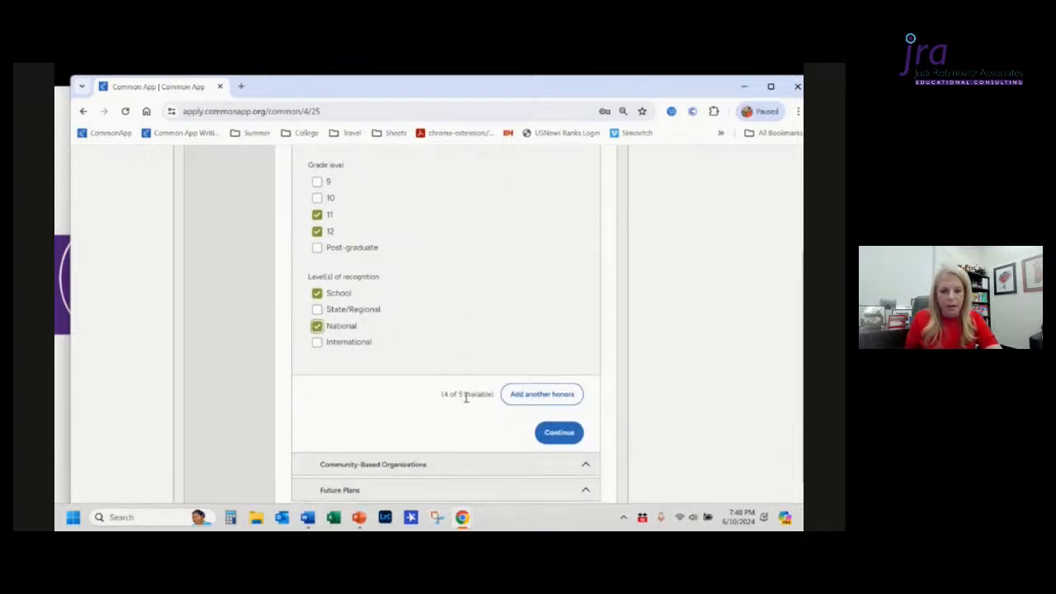
{"action": "left_click", "coordinate": [532, 396]}
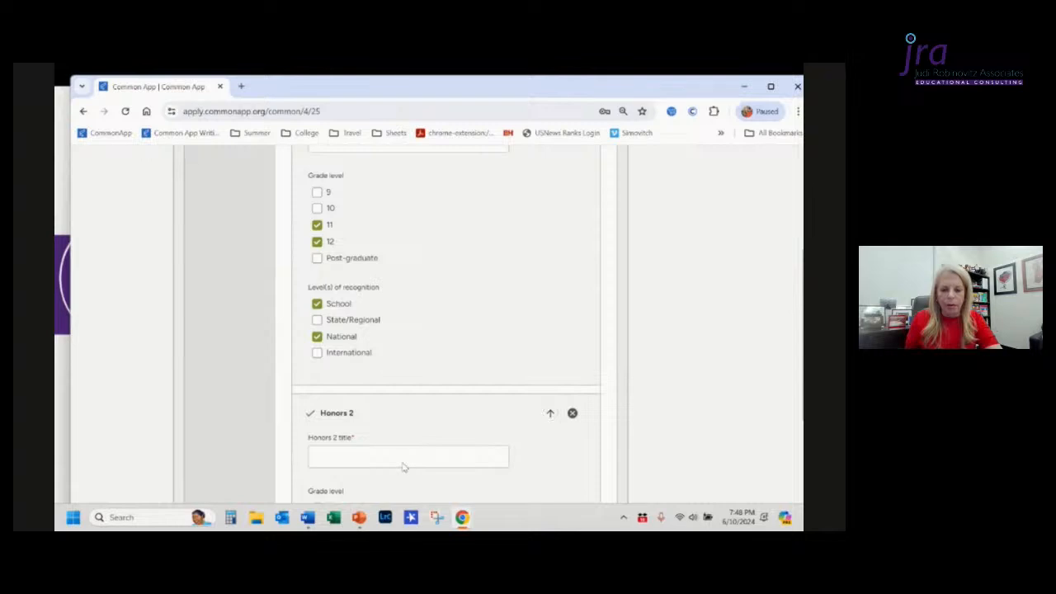
Step: Enter AP Scholar with Distinction as the Honors 2 title
{"action": "left_click", "coordinate": [399, 459]}
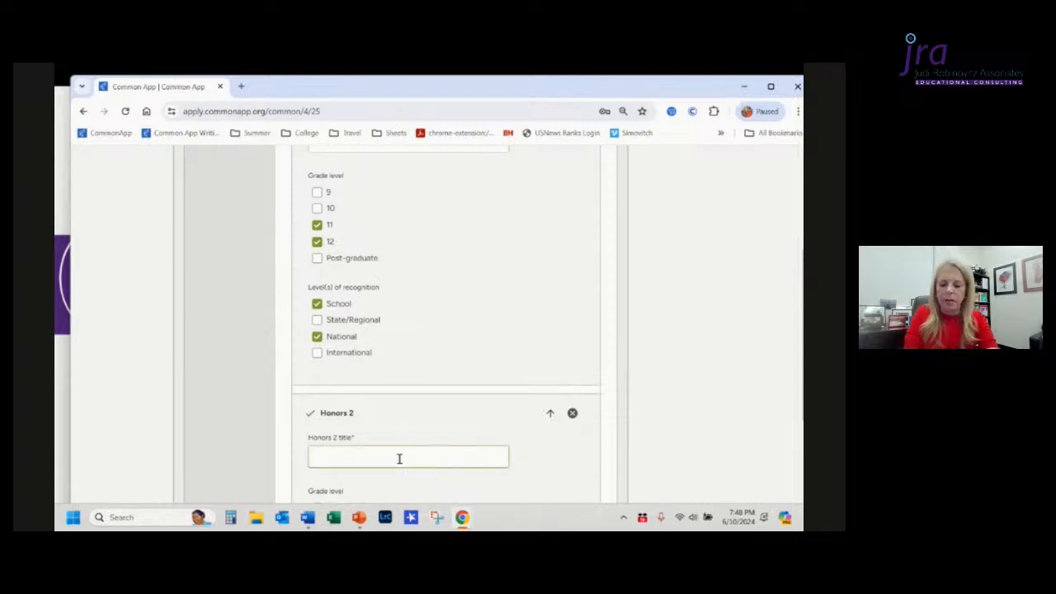
{"action": "type", "text": "AP"}
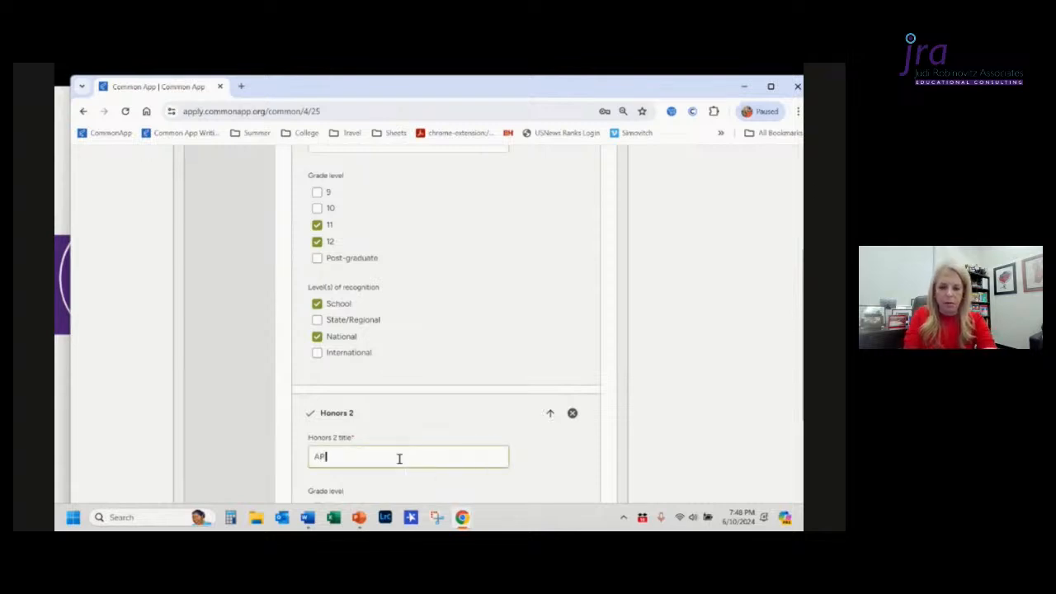
{"action": "type", "text": " Scholar"}
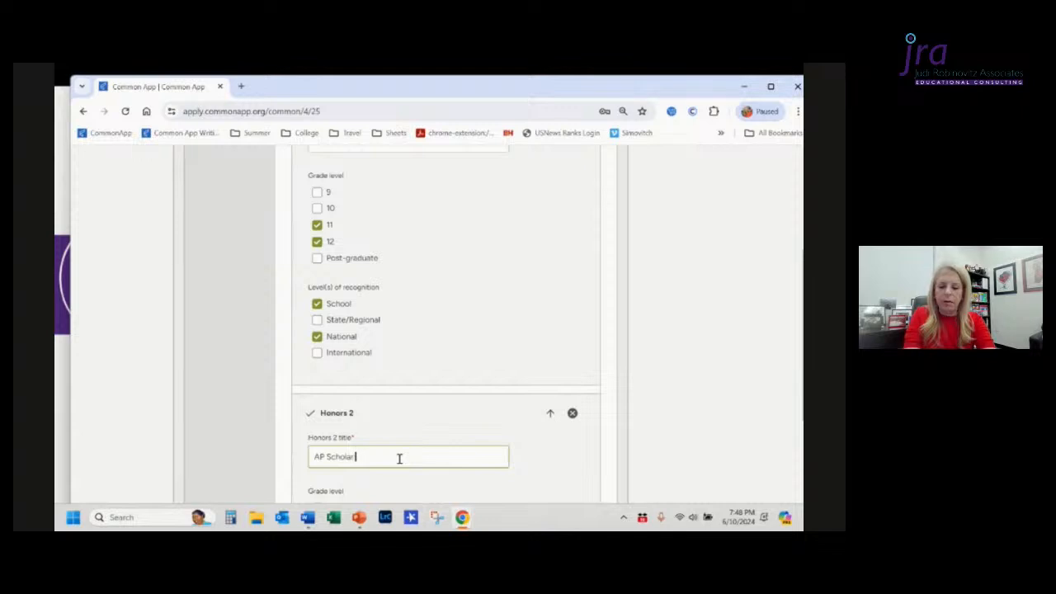
{"action": "type", "text": " with Dist"}
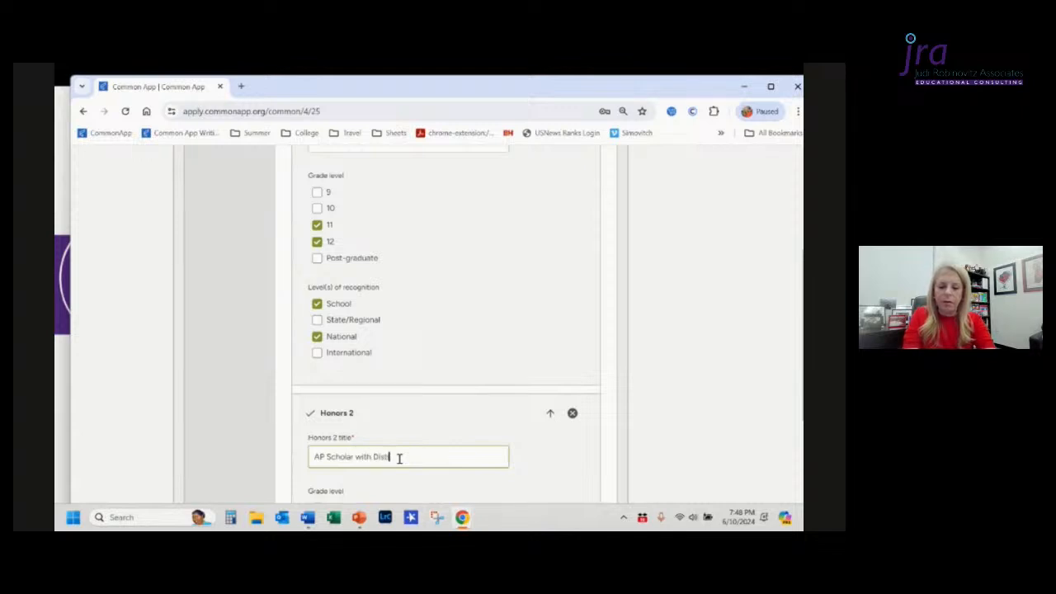
{"action": "type", "text": "inction"}
Step: Mark Honors 2 for grade level 11 with a National level of recognition
{"action": "scroll", "coordinate": [399, 463], "scroll_direction": "down", "scroll_amount": 2}
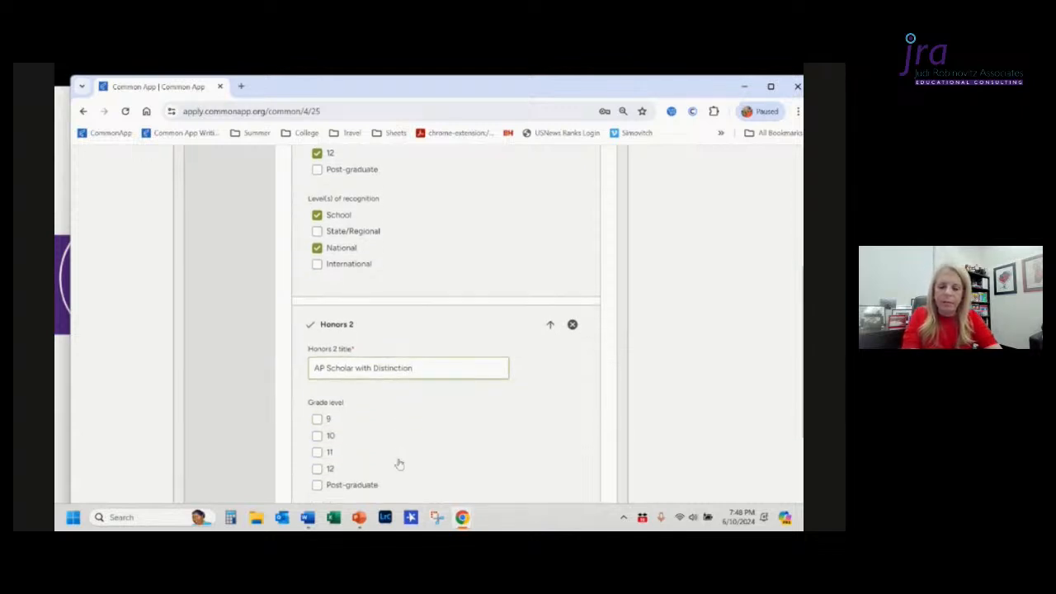
{"action": "scroll", "coordinate": [399, 464], "scroll_direction": "down", "scroll_amount": 1}
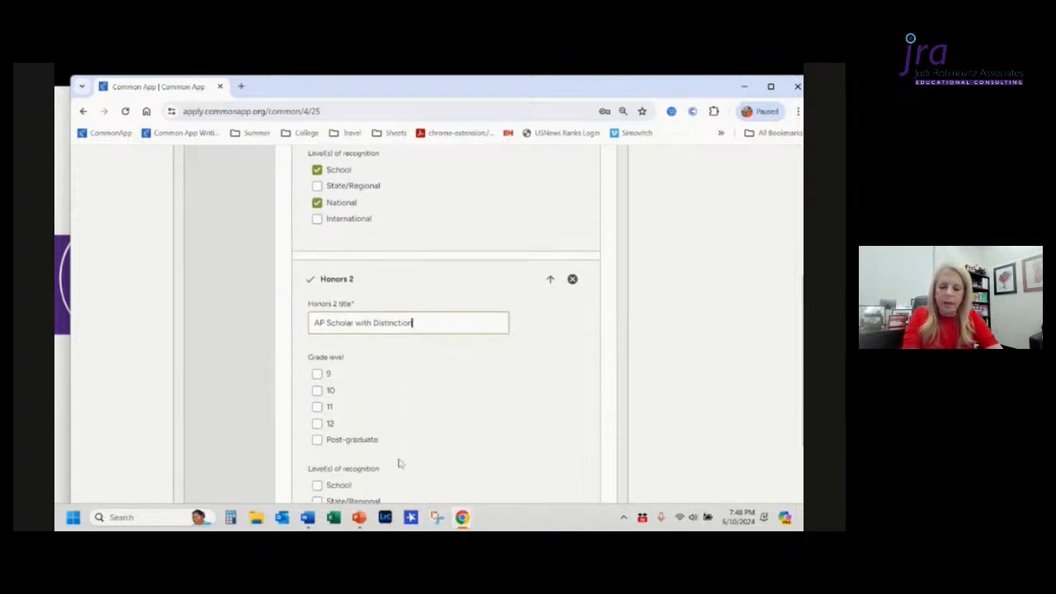
{"action": "left_click", "coordinate": [317, 411]}
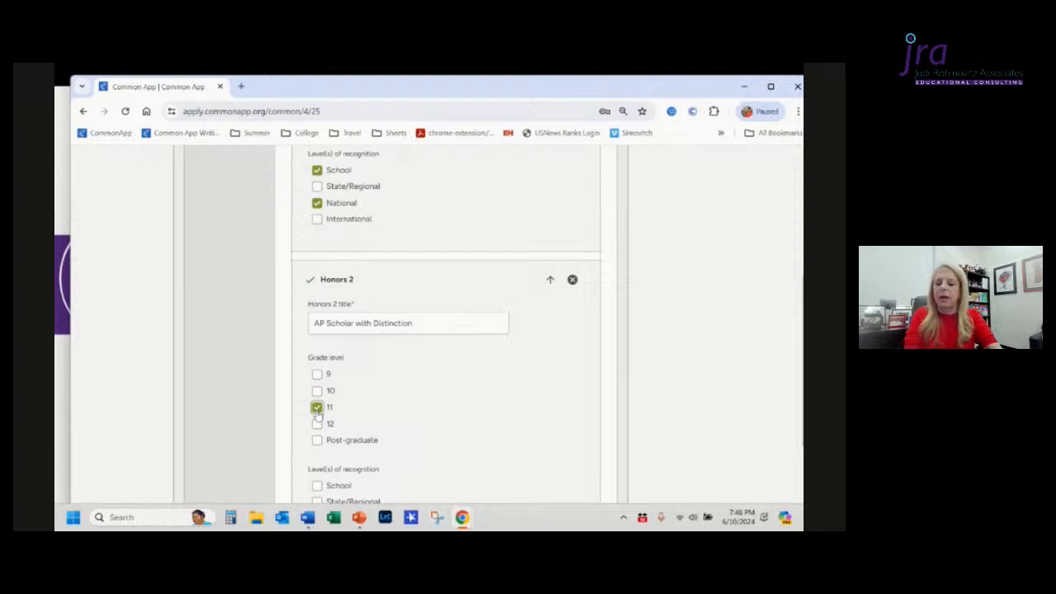
{"action": "scroll", "coordinate": [318, 413], "scroll_direction": "down", "scroll_amount": 2}
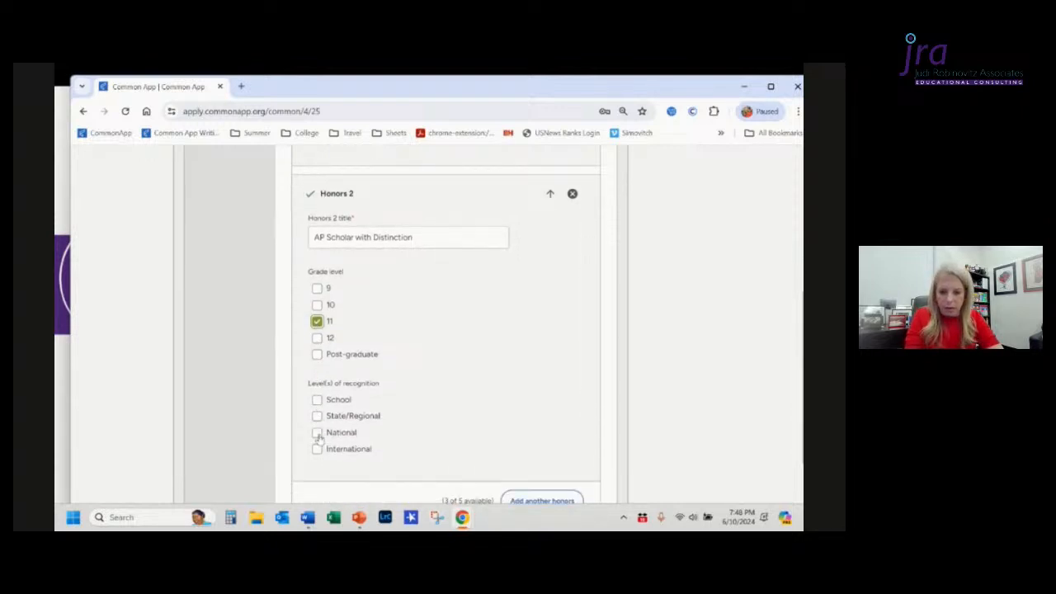
{"action": "left_click", "coordinate": [318, 434]}
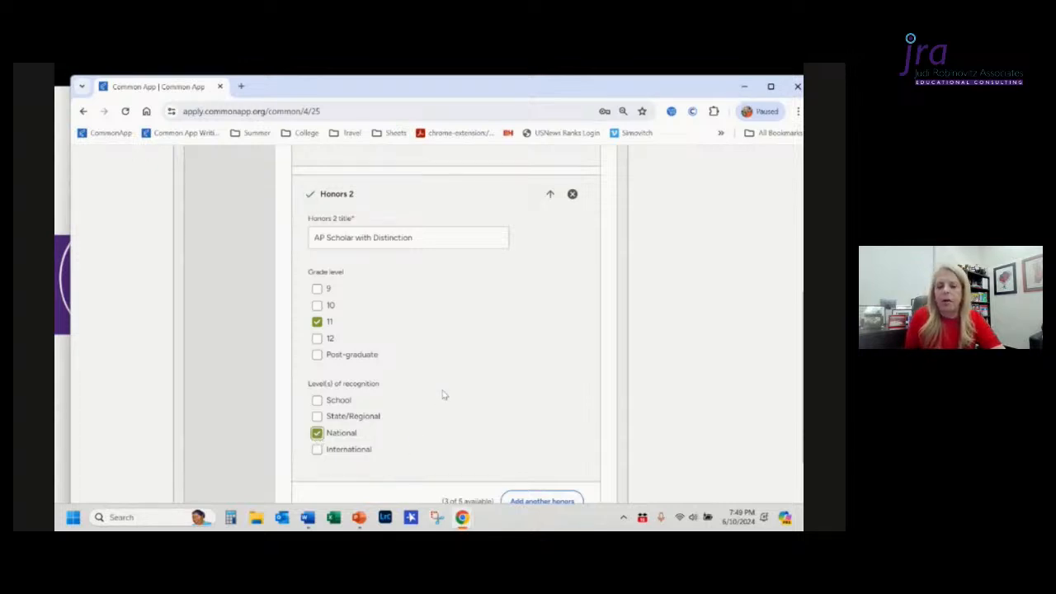
Step: Add a third honors entry
{"action": "scroll", "coordinate": [444, 396], "scroll_direction": "up", "scroll_amount": 2}
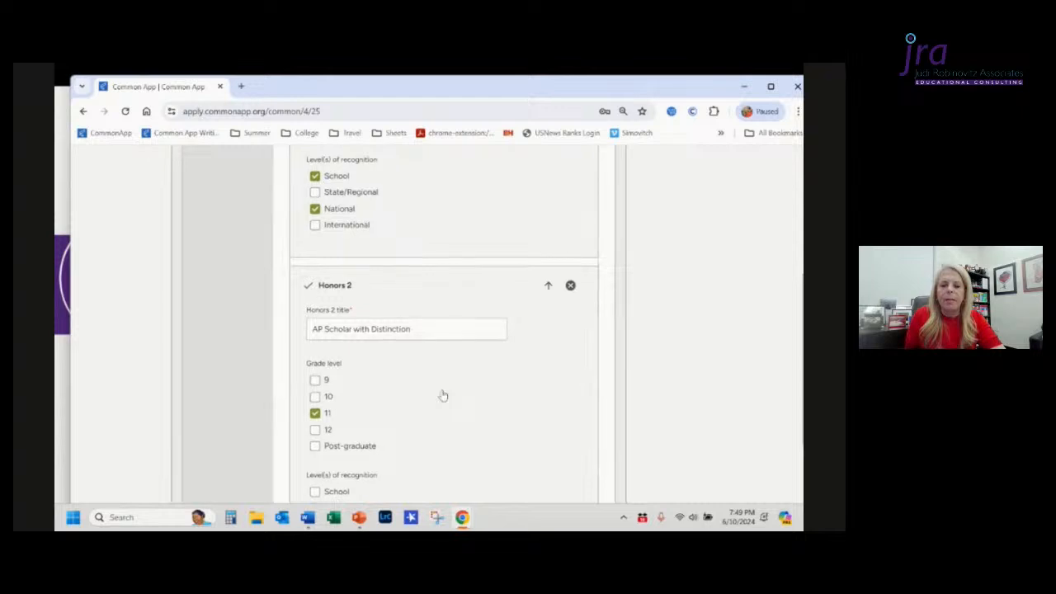
{"action": "scroll", "coordinate": [444, 395], "scroll_direction": "up", "scroll_amount": 3}
{"action": "scroll", "coordinate": [443, 395], "scroll_direction": "down", "scroll_amount": 6}
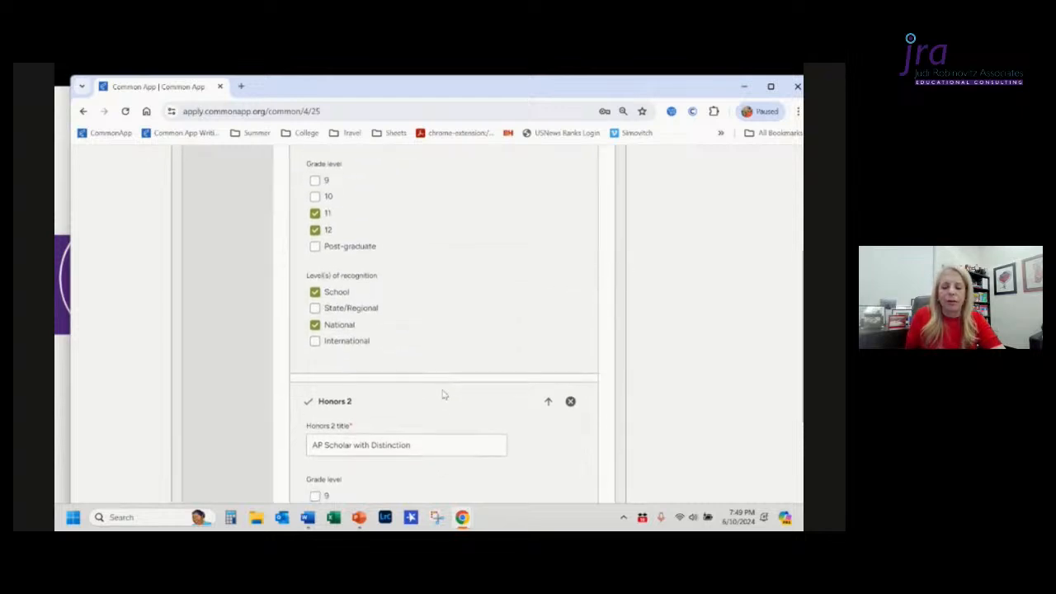
{"action": "scroll", "coordinate": [443, 395], "scroll_direction": "down", "scroll_amount": 1}
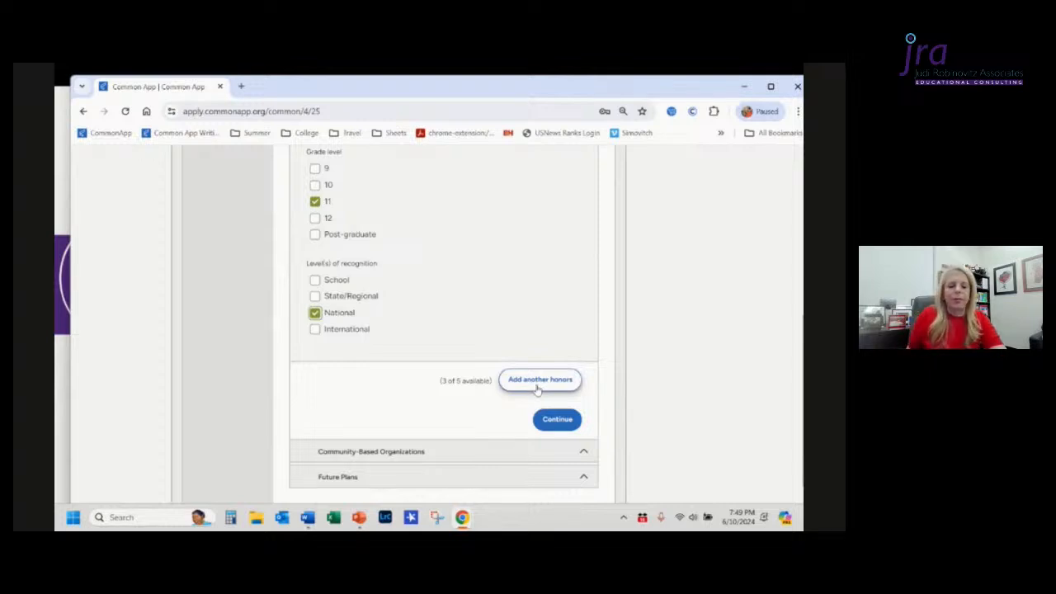
{"action": "left_click", "coordinate": [537, 387]}
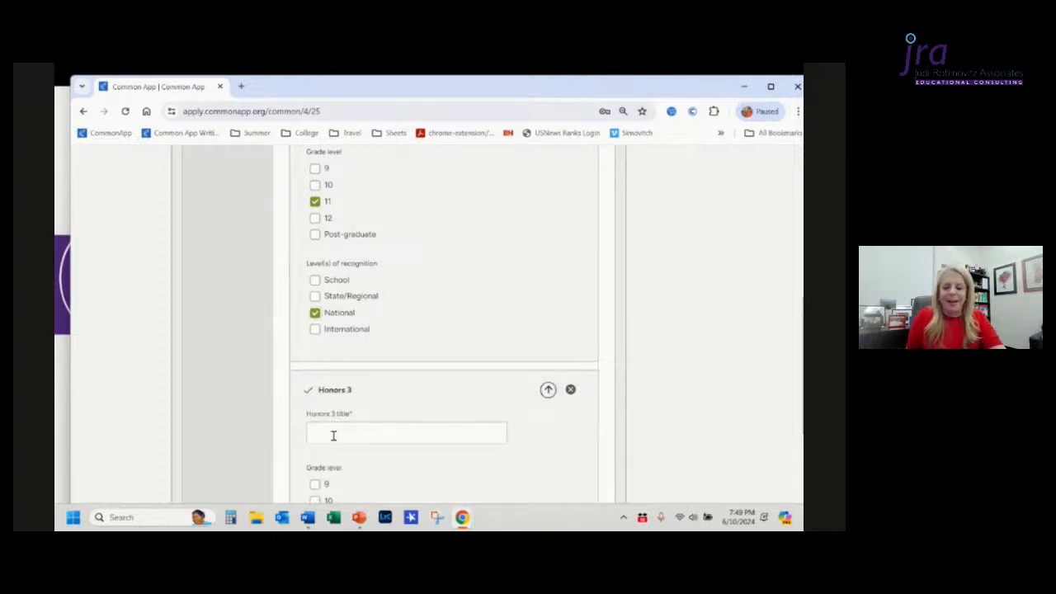
Step: Enter the Honors 3 title as National Honor Societies: Math (9-12), Spanish (10-12), Science (11-12), Theatre (9-12)
{"action": "left_click", "coordinate": [328, 435]}
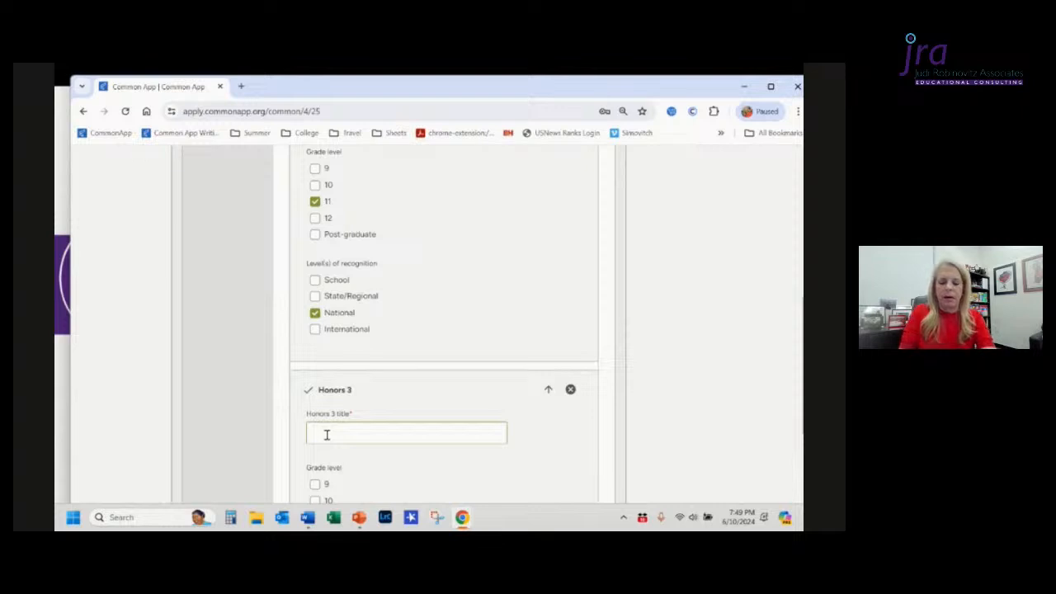
{"action": "type", "text": "Nat"}
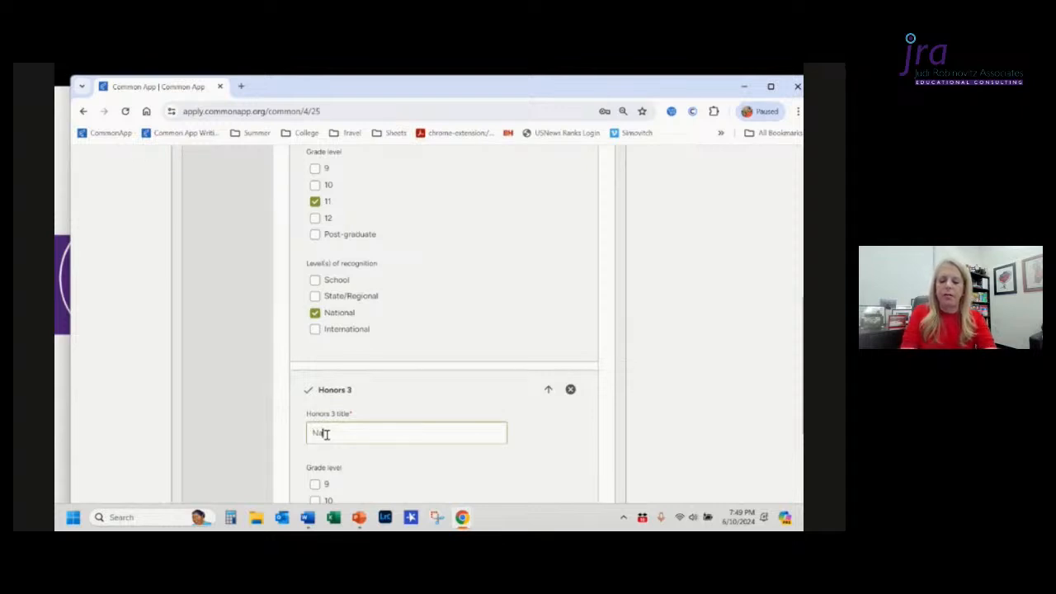
{"action": "type", "text": "ion"}
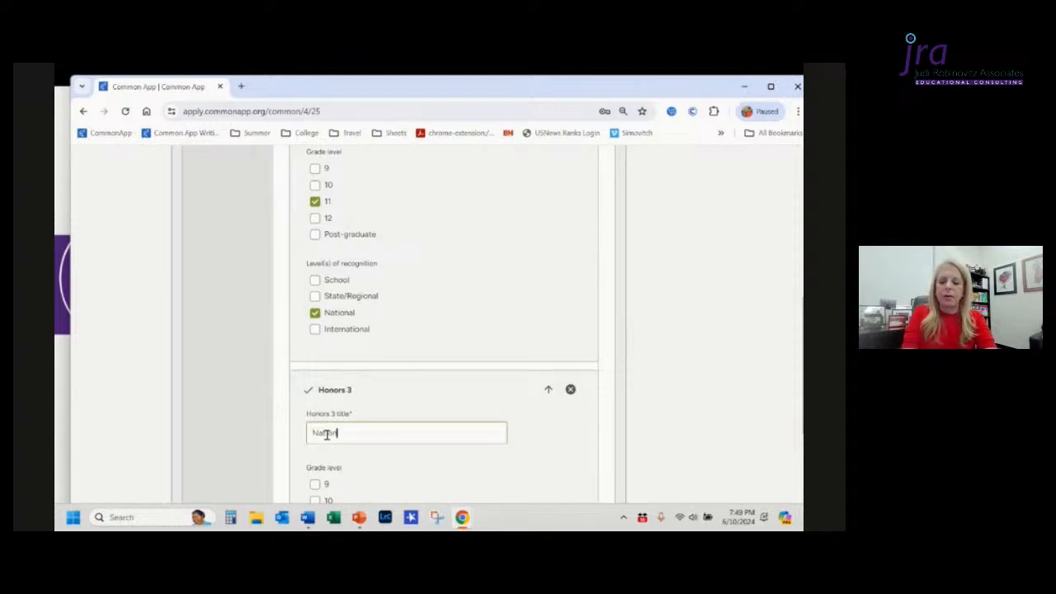
{"action": "type", "text": "al Honor Socie"}
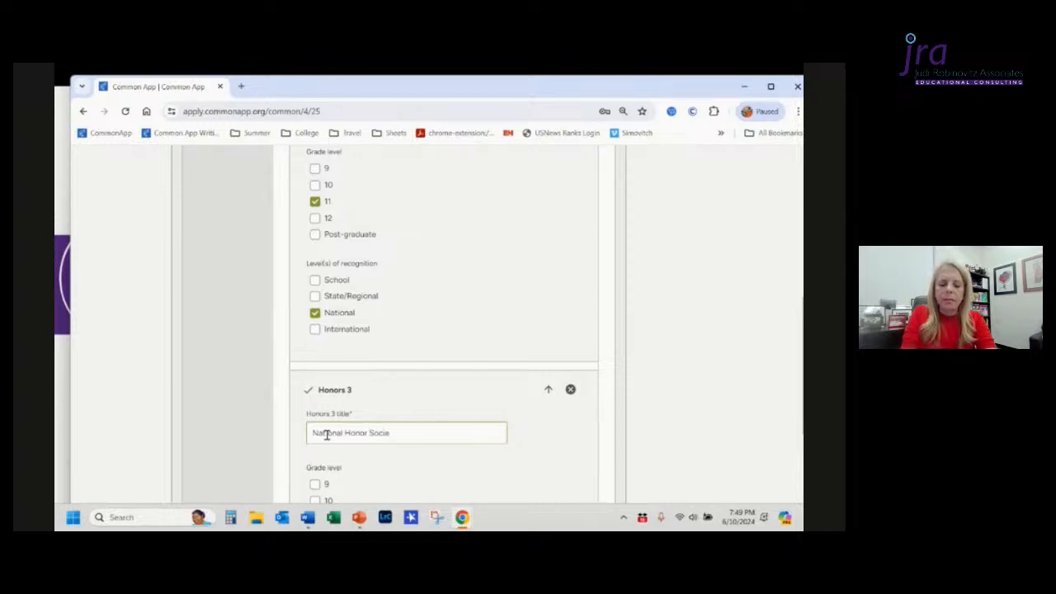
{"action": "type", "text": "ties: Ma"}
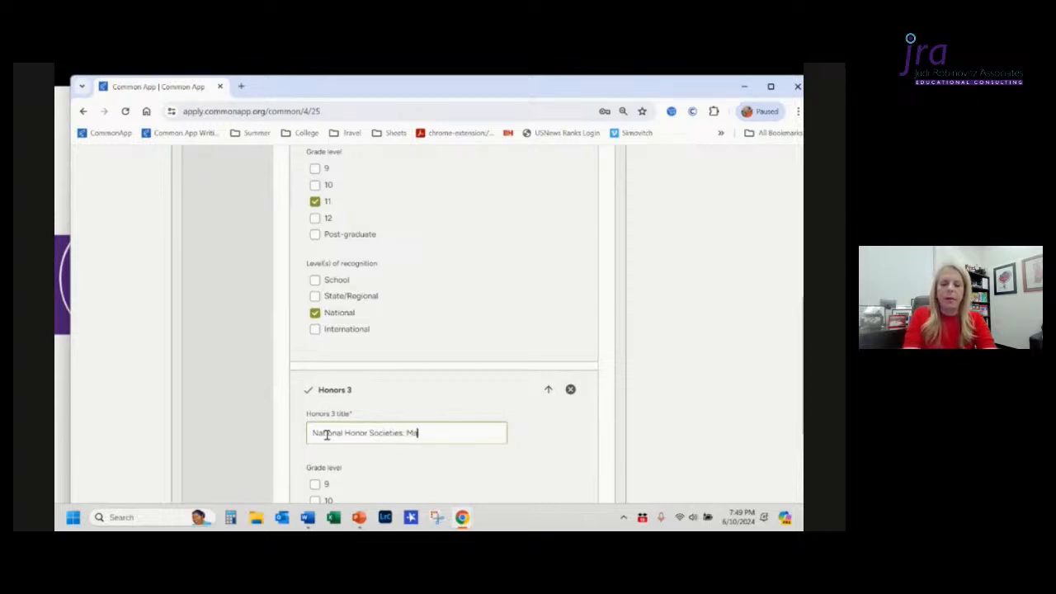
{"action": "type", "text": "th (8"}
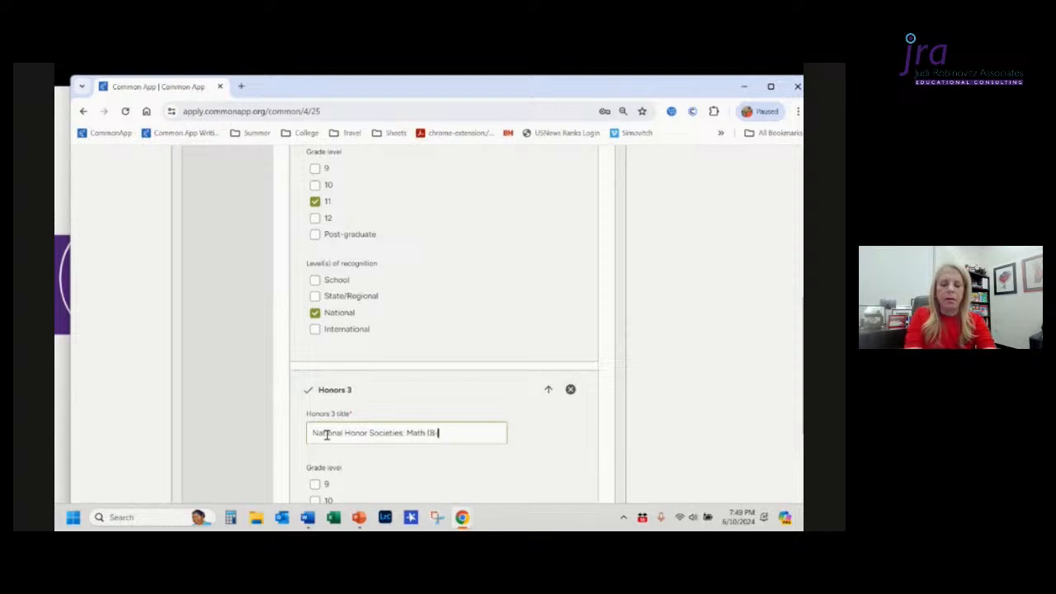
{"action": "key", "text": "BackSpace"}
{"action": "key", "text": "BackSpace"}
{"action": "type", "text": "("}
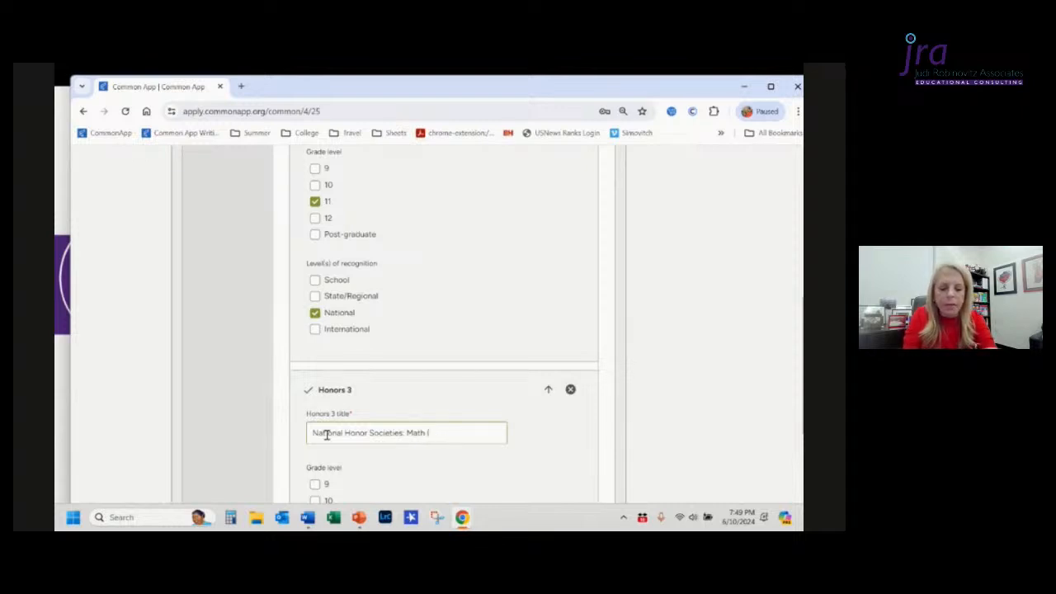
{"action": "type", "text": "9-12)"}
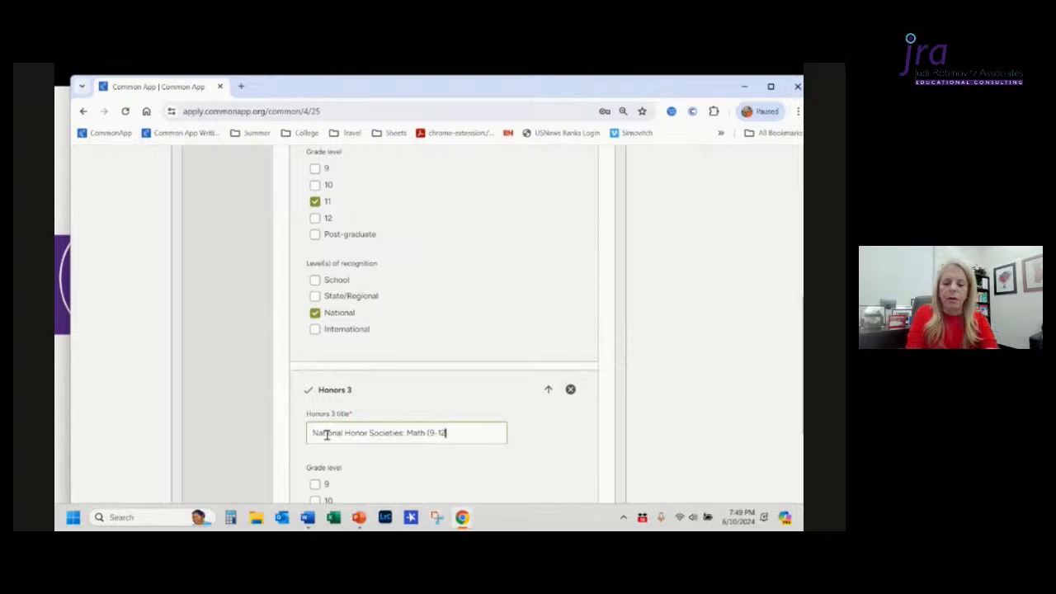
{"action": "type", "text": ", "}
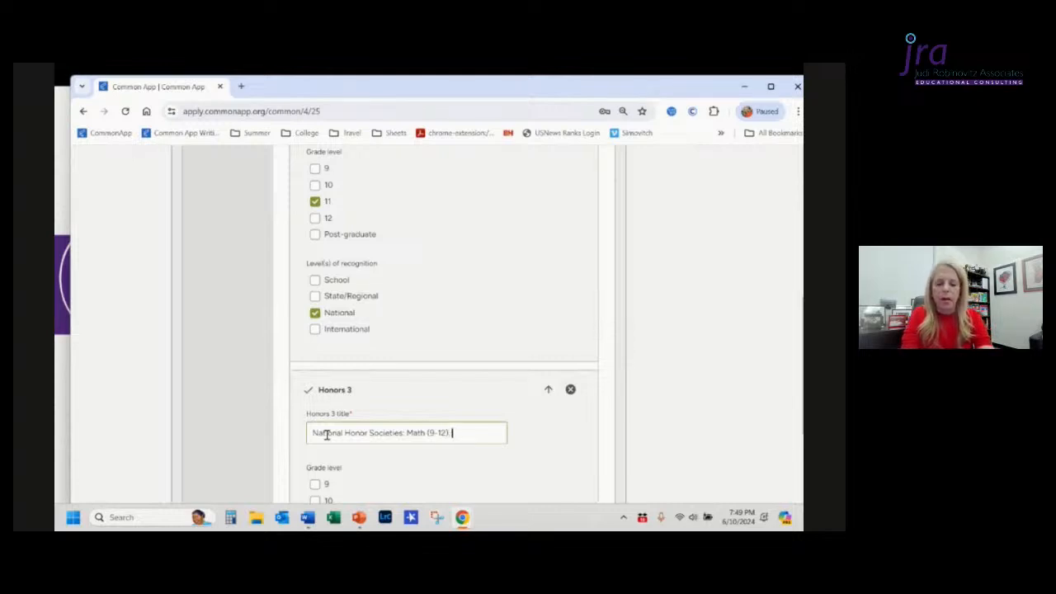
{"action": "type", "text": "Spanish"}
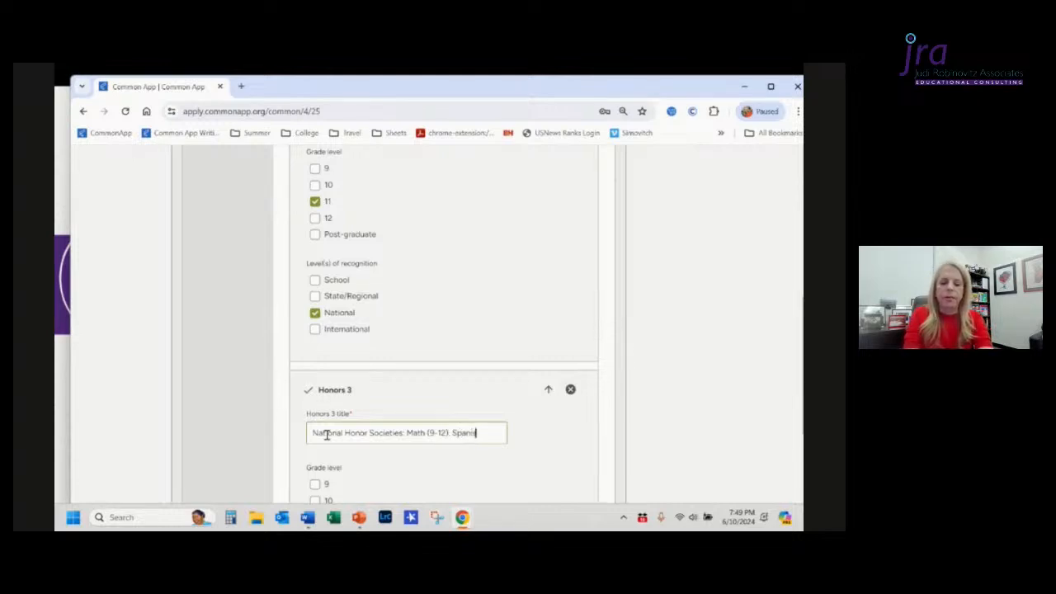
{"action": "type", "text": " (10-12"}
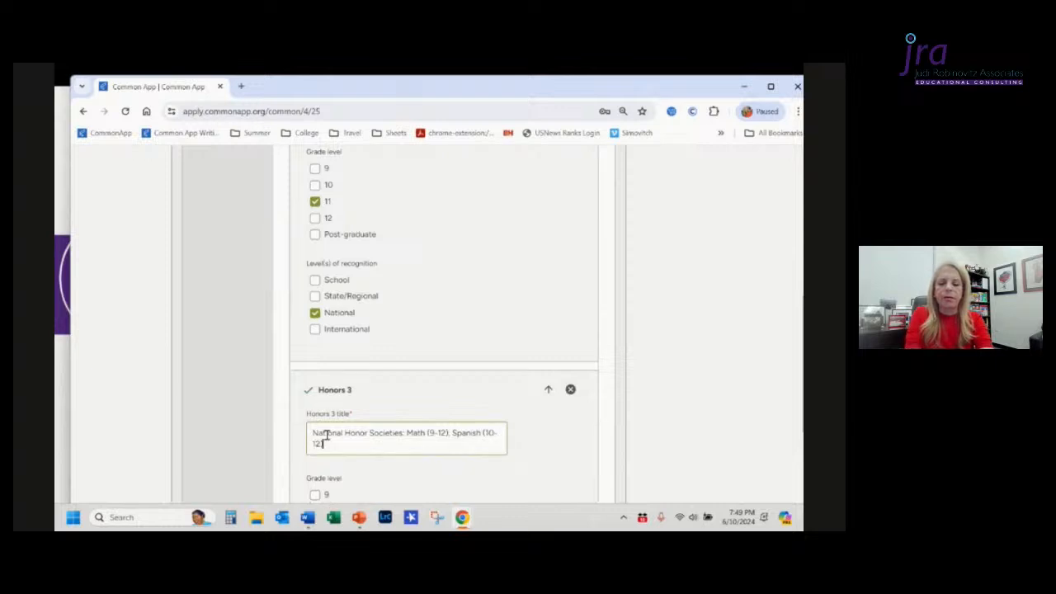
{"action": "type", "text": "), S"}
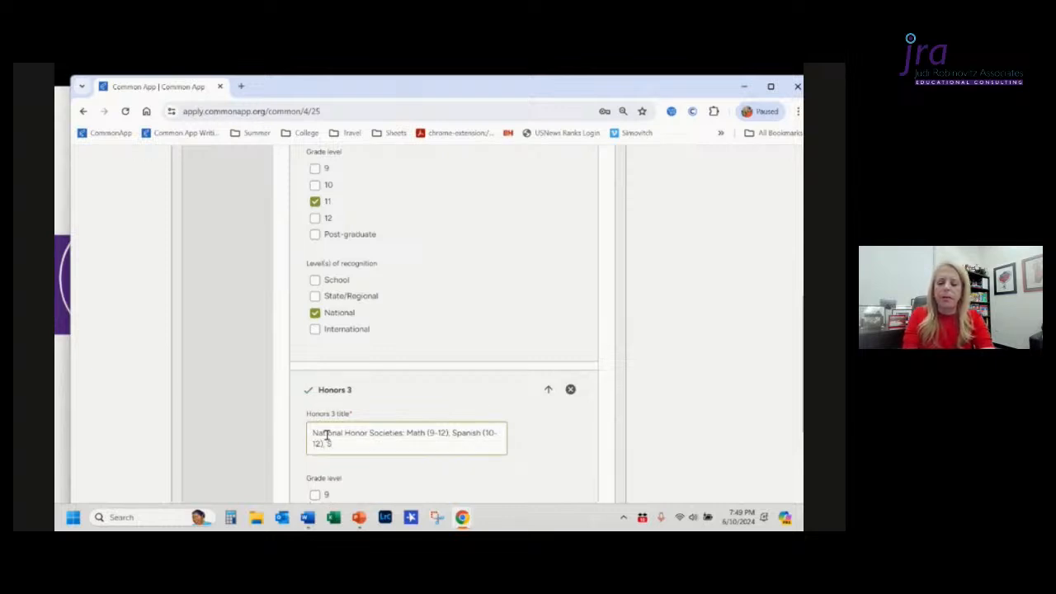
{"action": "type", "text": "cience ("}
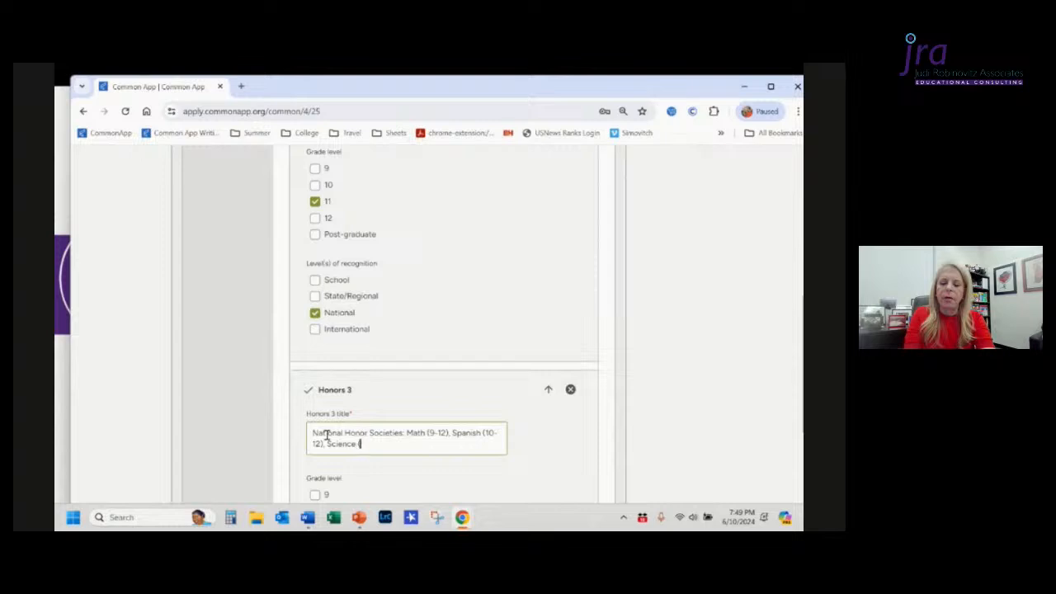
{"action": "type", "text": "11-1"}
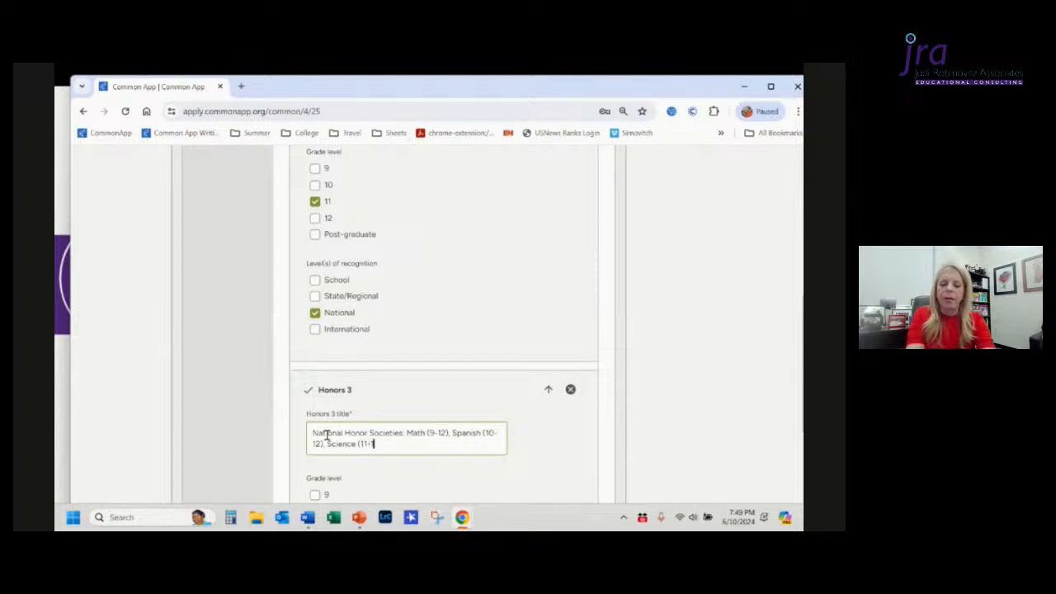
{"action": "type", "text": "2),"}
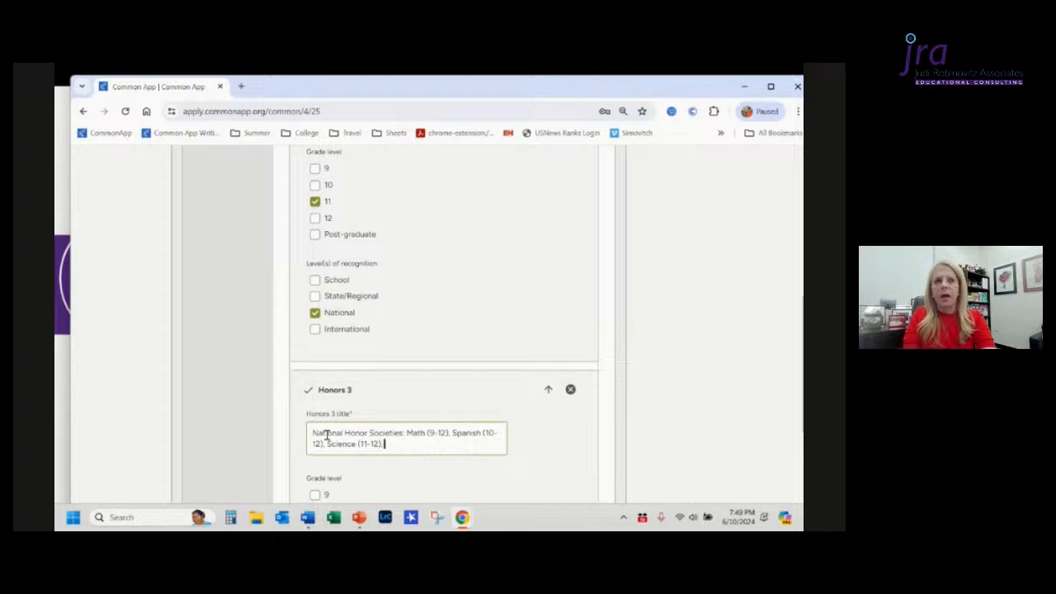
{"action": "type", "text": " Theat"}
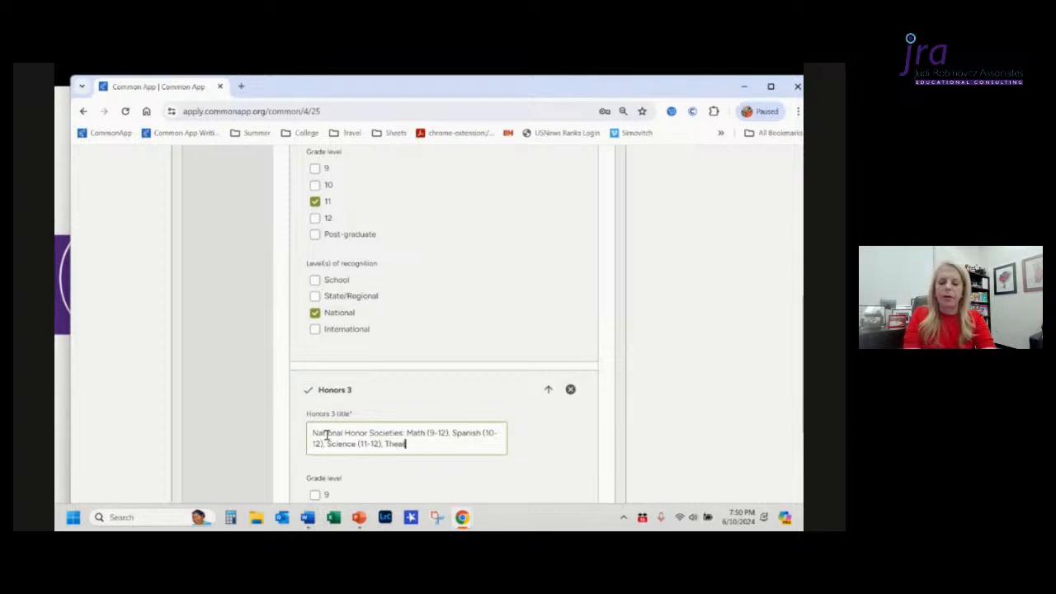
{"action": "type", "text": "re (9-"}
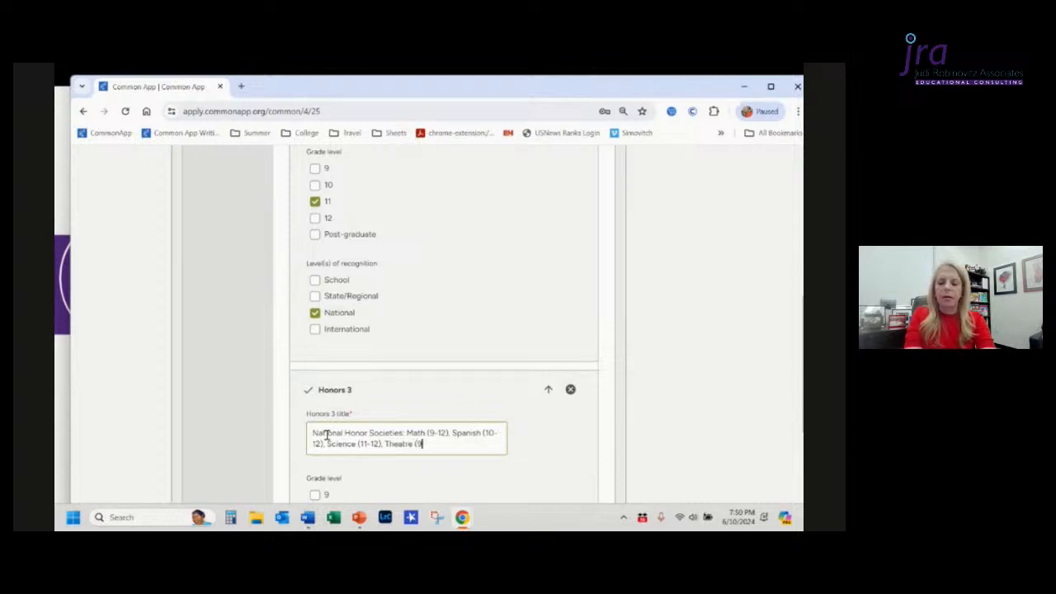
{"action": "type", "text": "12)"}
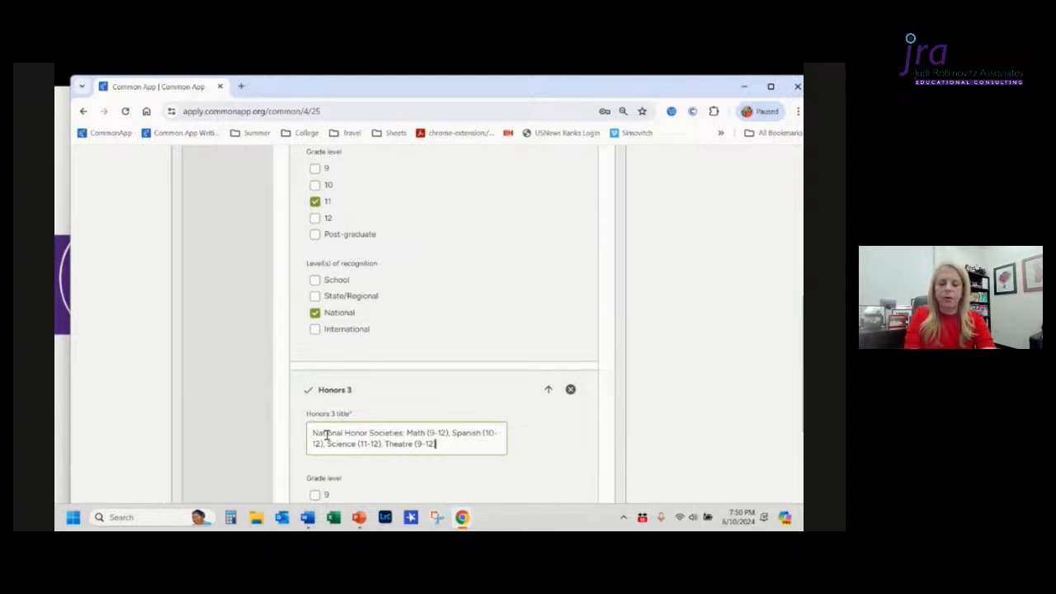
{"action": "type", "text": "......"}
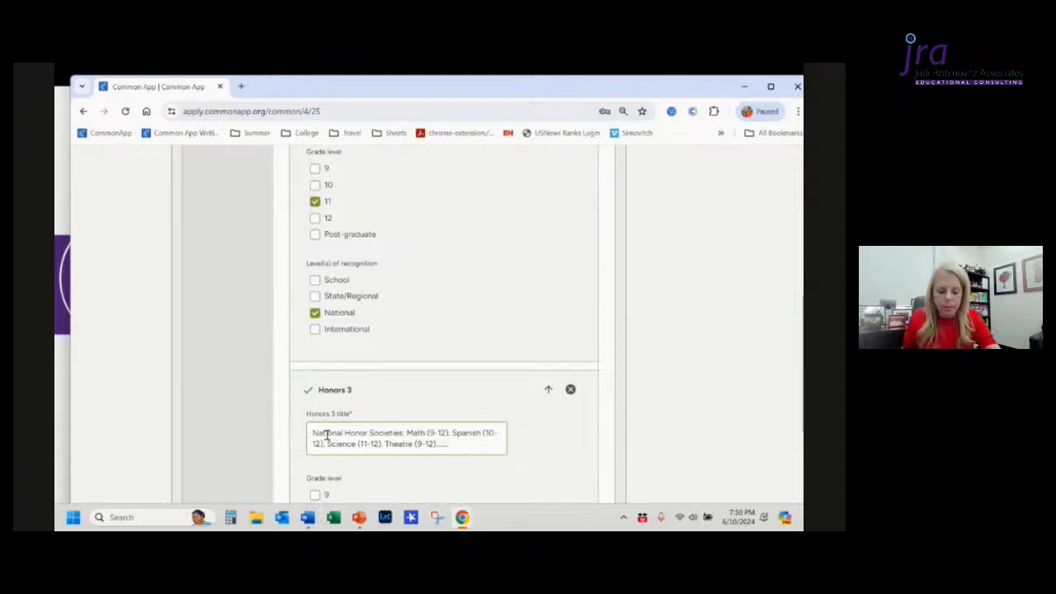
{"action": "type", "text": "....."}
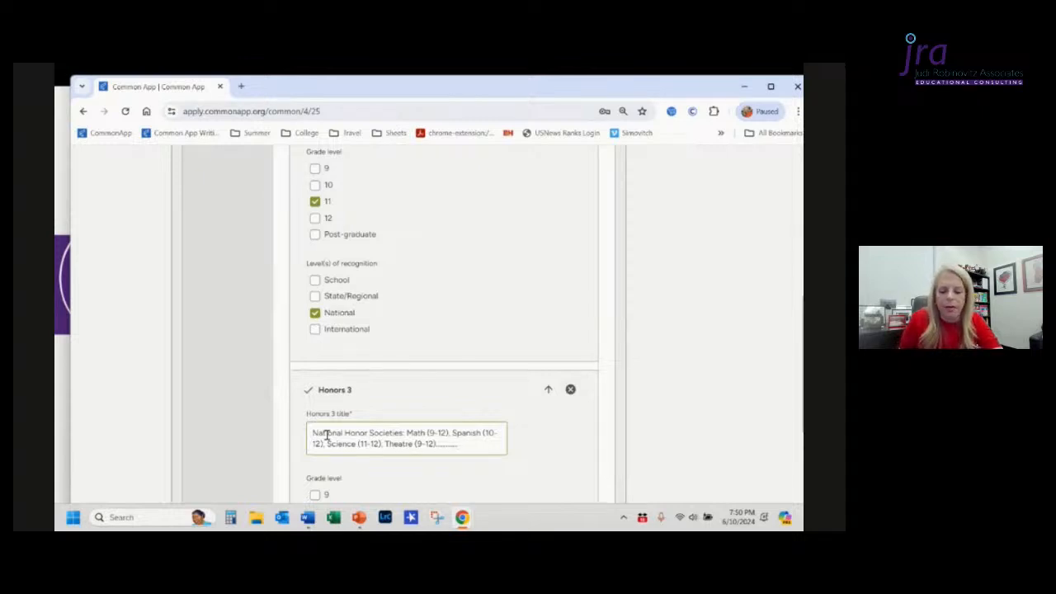
{"action": "key", "text": "BackSpace"}
{"action": "key", "text": "BackSpace"}
{"action": "key", "text": "BackSpace"}
{"action": "key", "text": "BackSpace"}
{"action": "key", "text": "BackSpace"}
{"action": "key", "text": "BackSpace"}
{"action": "key", "text": "BackSpace"}
{"action": "key", "text": "BackSpace"}
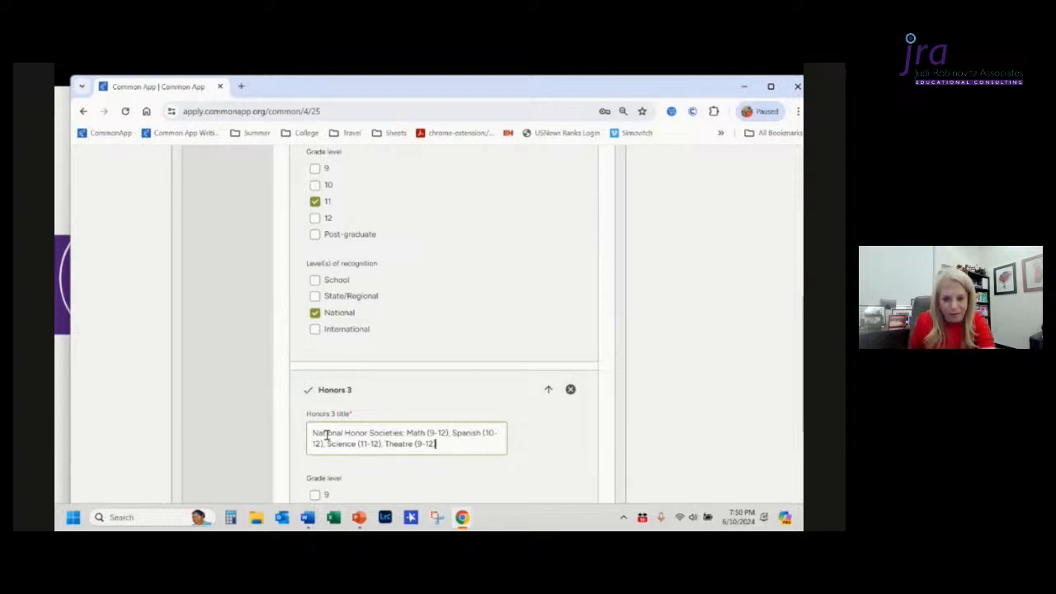
{"action": "scroll", "coordinate": [326, 436], "scroll_direction": "down", "scroll_amount": 1}
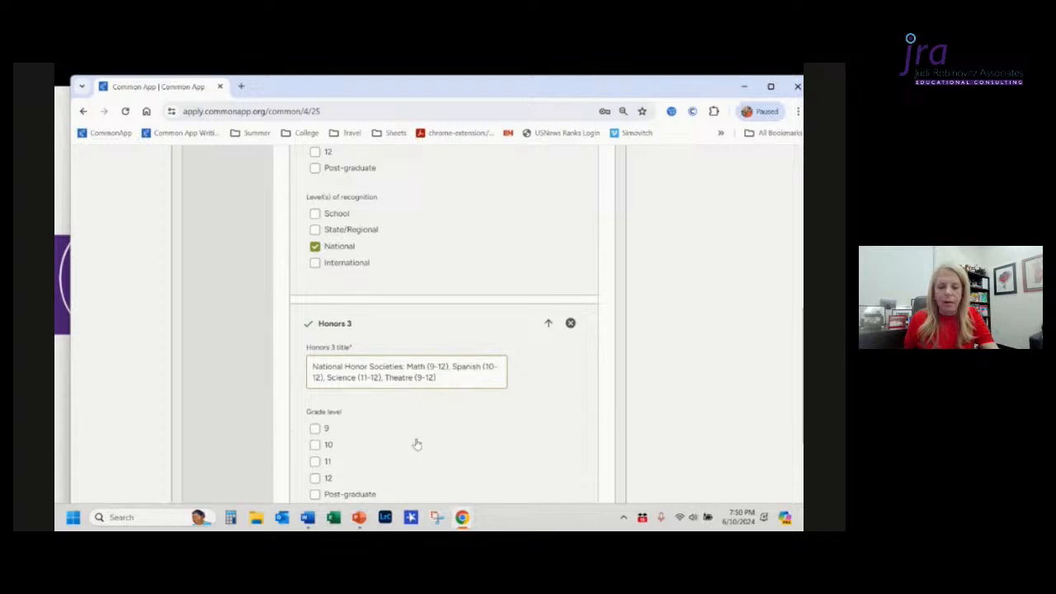
Step: Mark Honors 3 for grade levels 9, 10, 11 and 12 with School and National levels of recognition
{"action": "scroll", "coordinate": [417, 445], "scroll_direction": "down", "scroll_amount": 1}
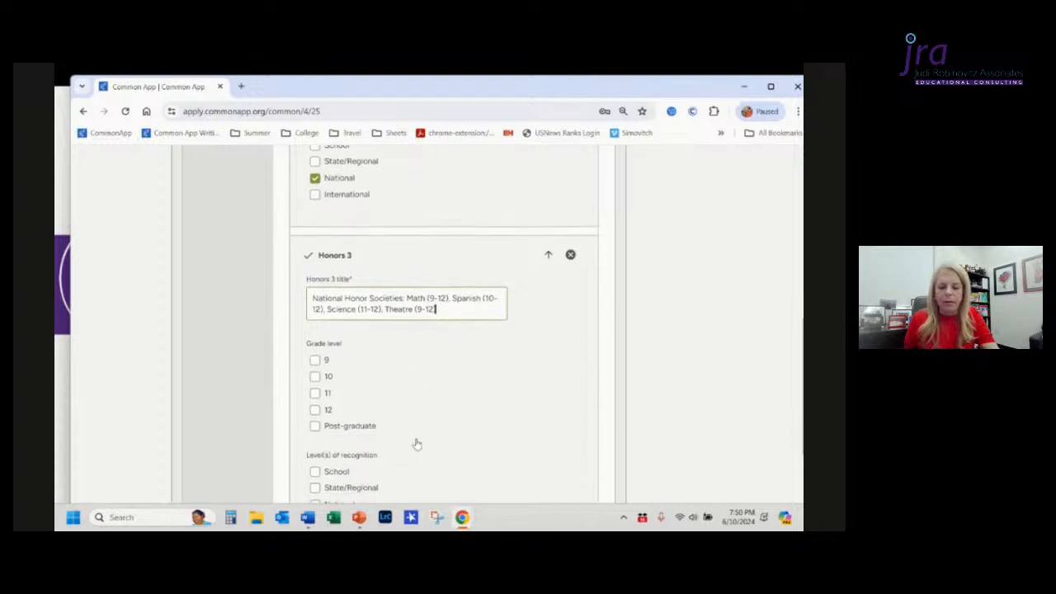
{"action": "left_click", "coordinate": [315, 361]}
{"action": "left_click", "coordinate": [314, 376]}
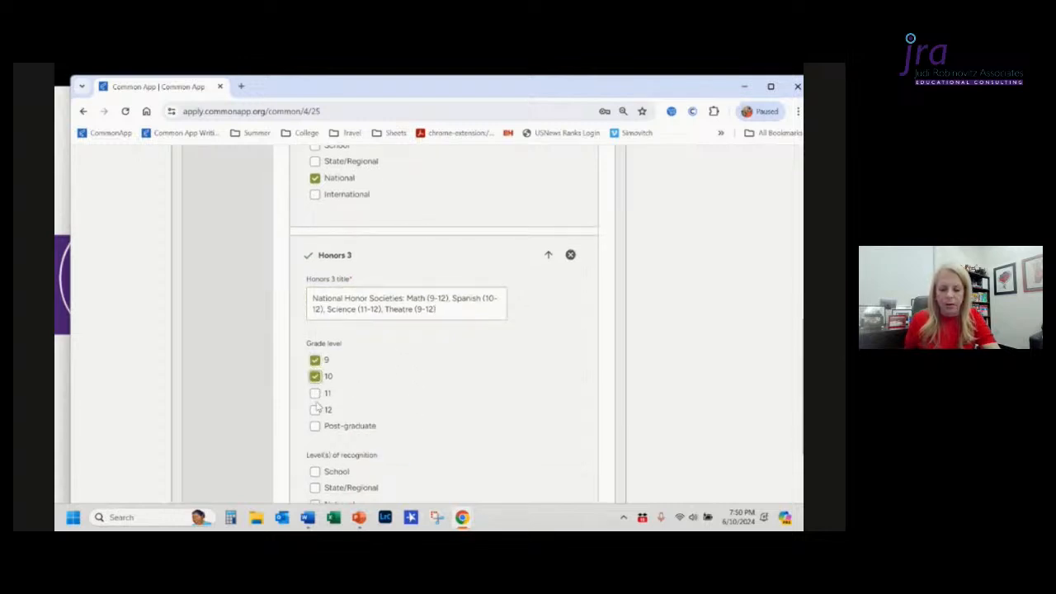
{"action": "left_click", "coordinate": [314, 409]}
{"action": "left_click", "coordinate": [314, 393]}
{"action": "scroll", "coordinate": [438, 422], "scroll_direction": "down", "scroll_amount": 1}
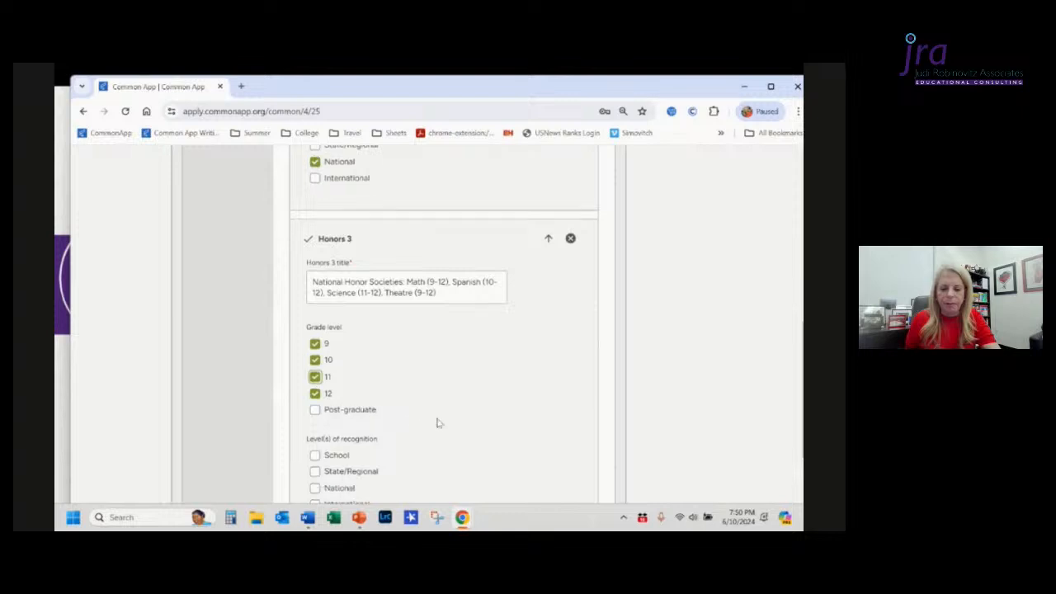
{"action": "scroll", "coordinate": [438, 422], "scroll_direction": "down", "scroll_amount": 2}
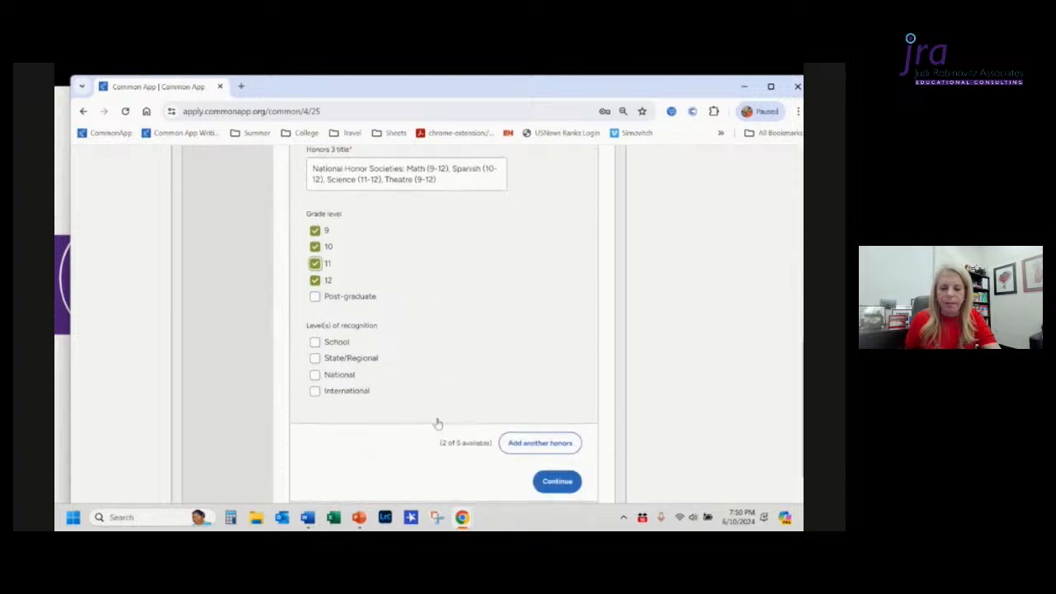
{"action": "left_click", "coordinate": [315, 341]}
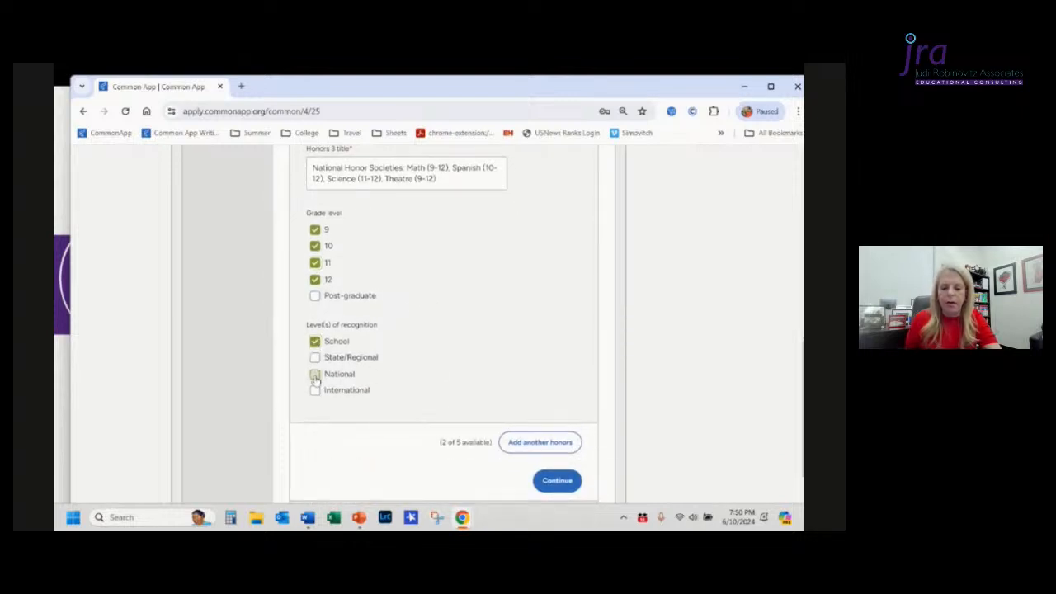
{"action": "left_click", "coordinate": [315, 376]}
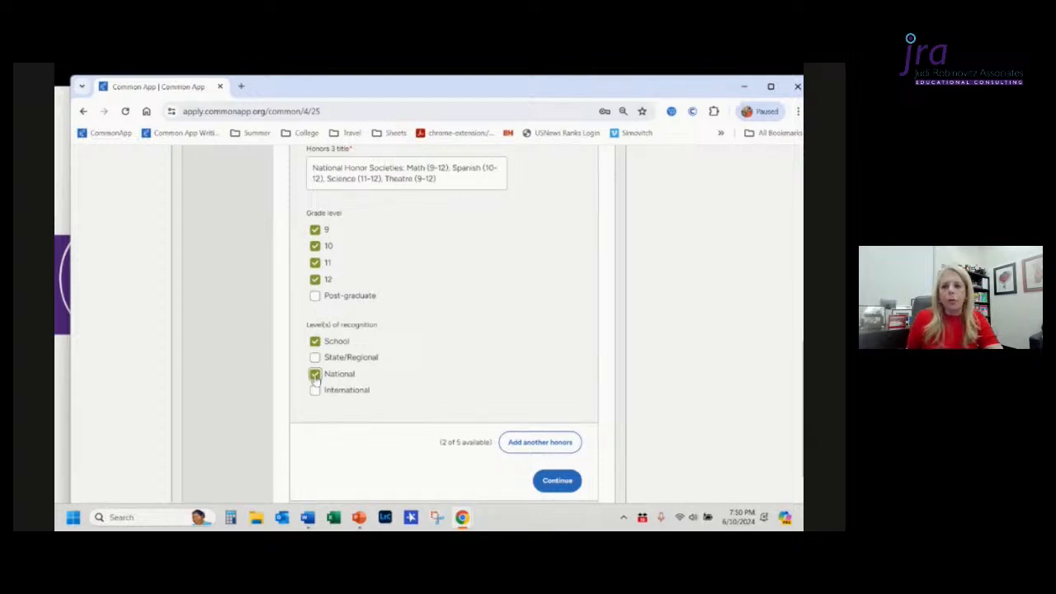
Step: Review the honors entries and open the Community-Based Organizations section
{"action": "scroll", "coordinate": [314, 378], "scroll_direction": "up", "scroll_amount": 10}
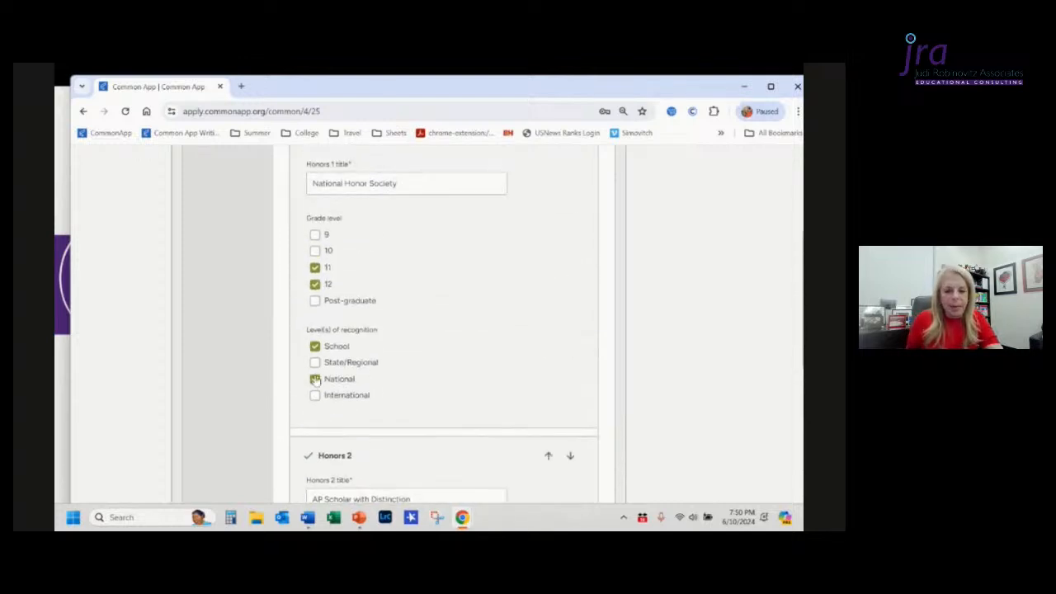
{"action": "scroll", "coordinate": [315, 378], "scroll_direction": "up", "scroll_amount": 3}
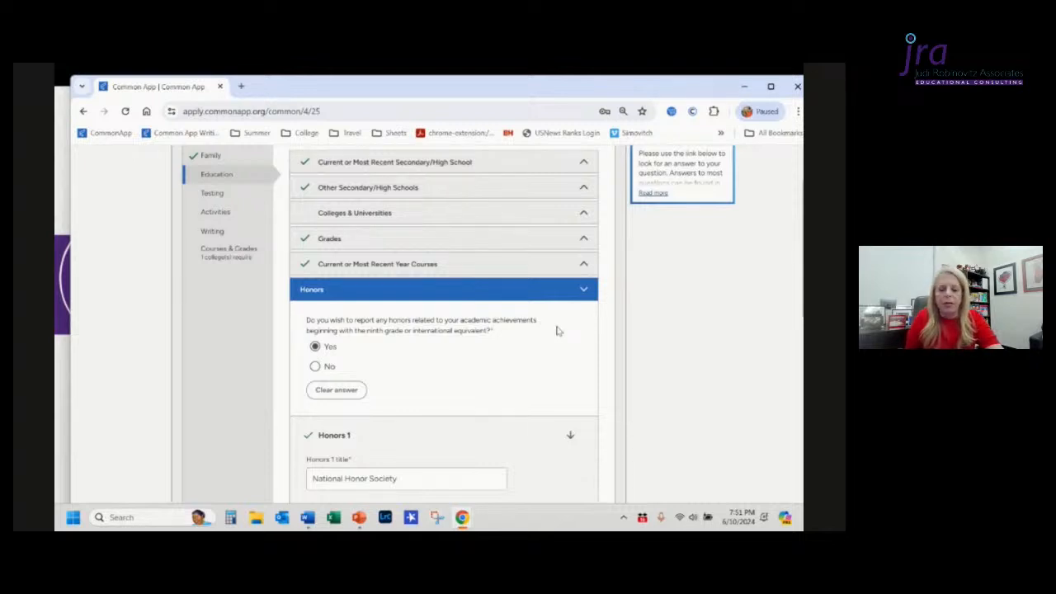
{"action": "scroll", "coordinate": [557, 331], "scroll_direction": "down", "scroll_amount": 3}
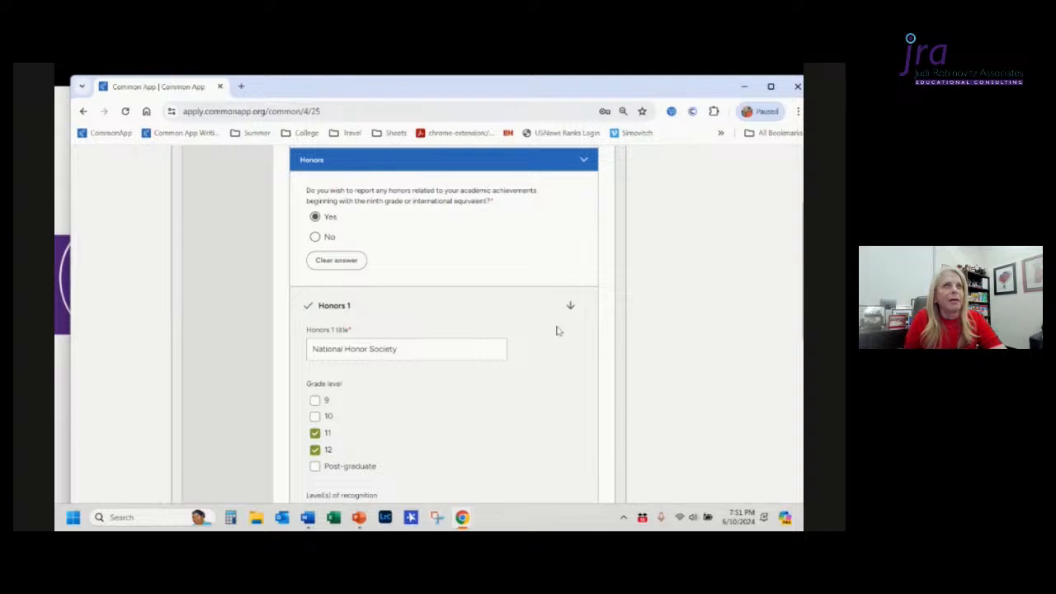
{"action": "scroll", "coordinate": [558, 331], "scroll_direction": "down", "scroll_amount": 8}
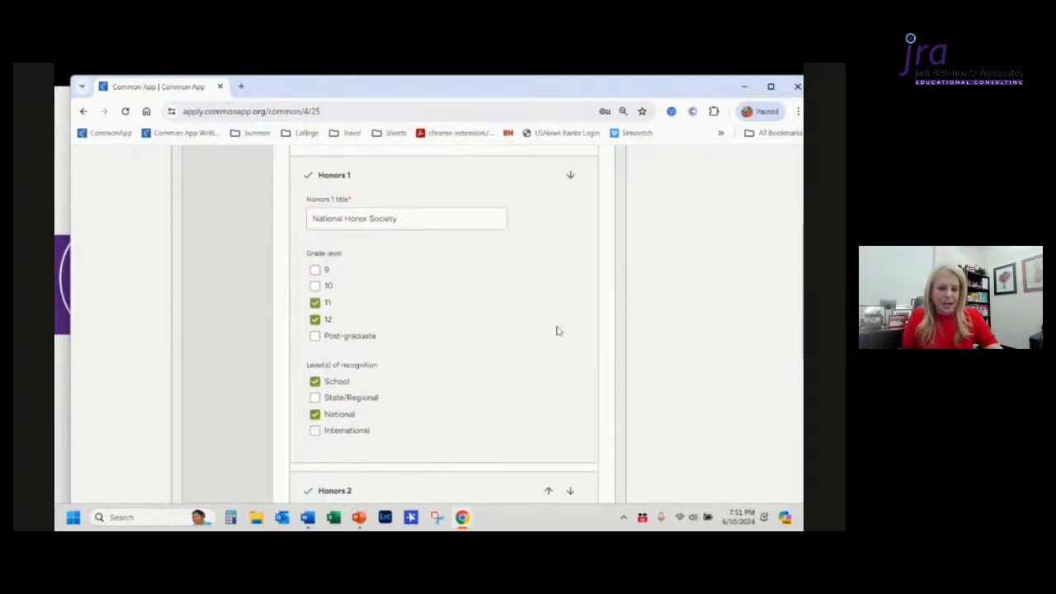
{"action": "scroll", "coordinate": [557, 331], "scroll_direction": "down", "scroll_amount": 3}
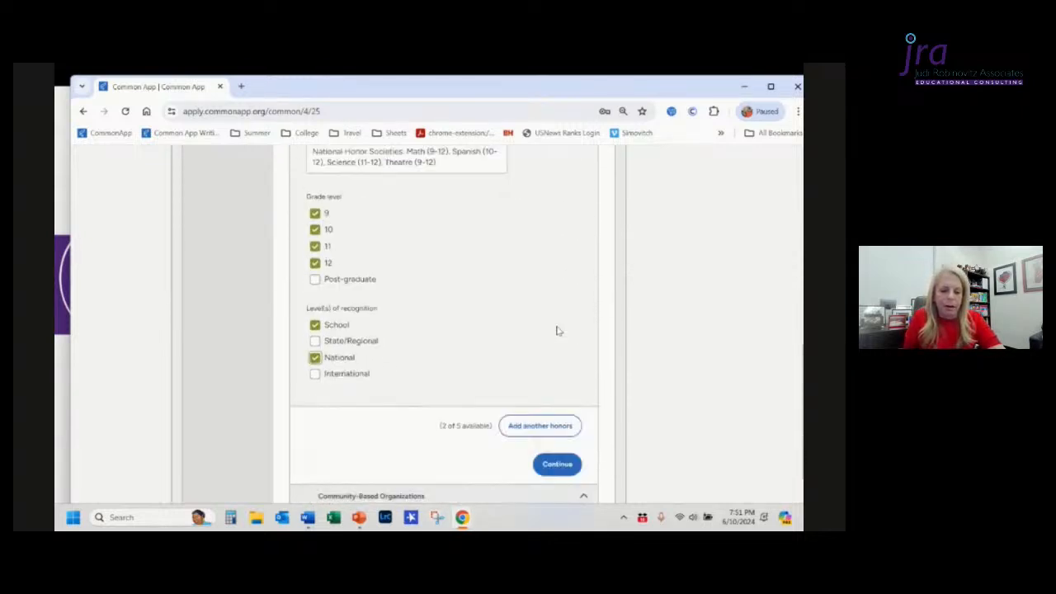
{"action": "scroll", "coordinate": [557, 331], "scroll_direction": "down", "scroll_amount": 3}
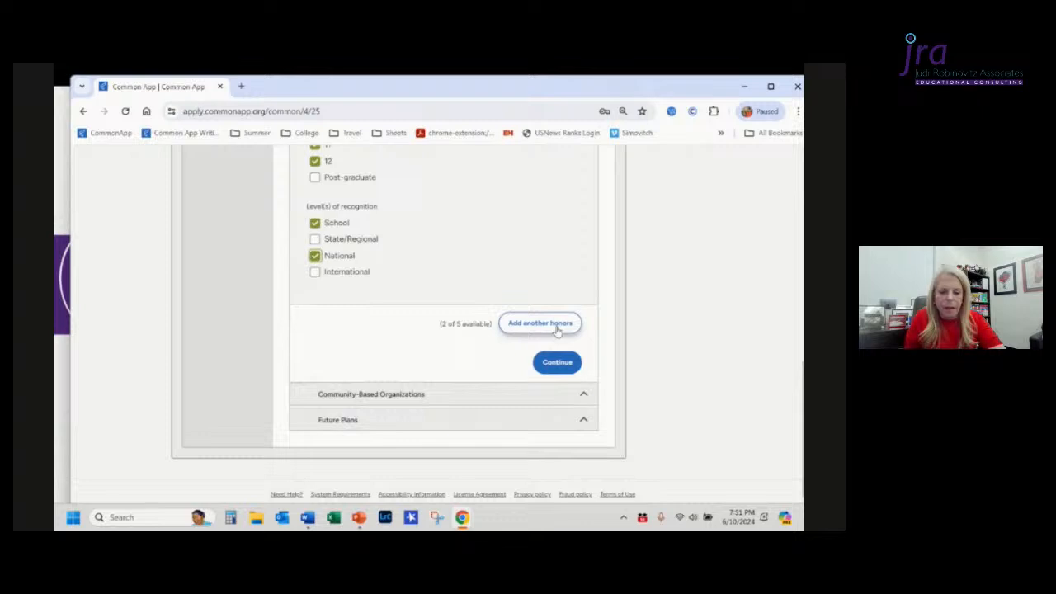
{"action": "left_click", "coordinate": [433, 394]}
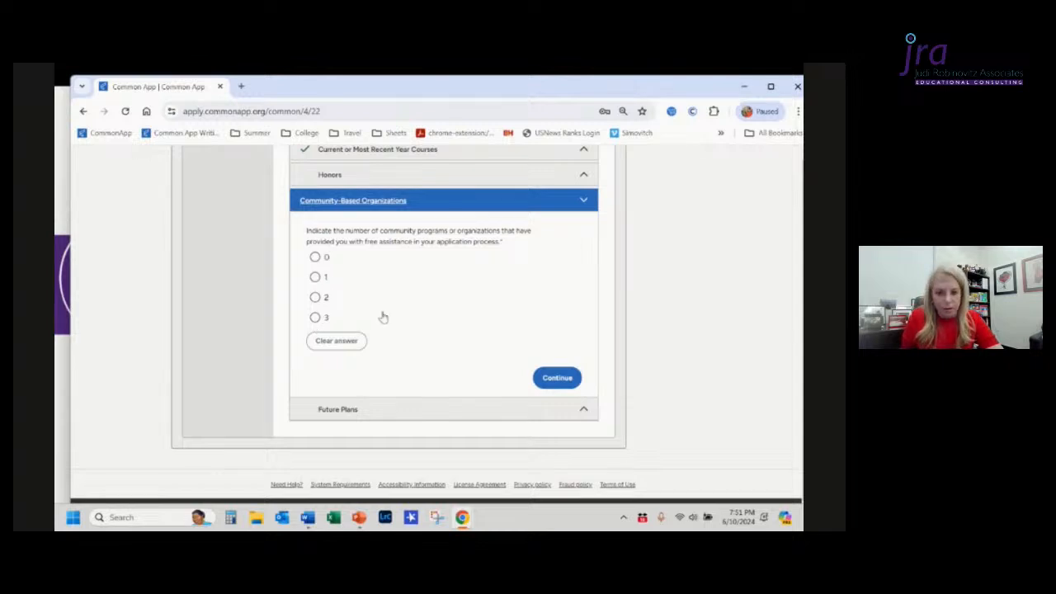
Step: Answer 1 for the number of community programs that provided free application assistance
{"action": "left_click", "coordinate": [316, 277]}
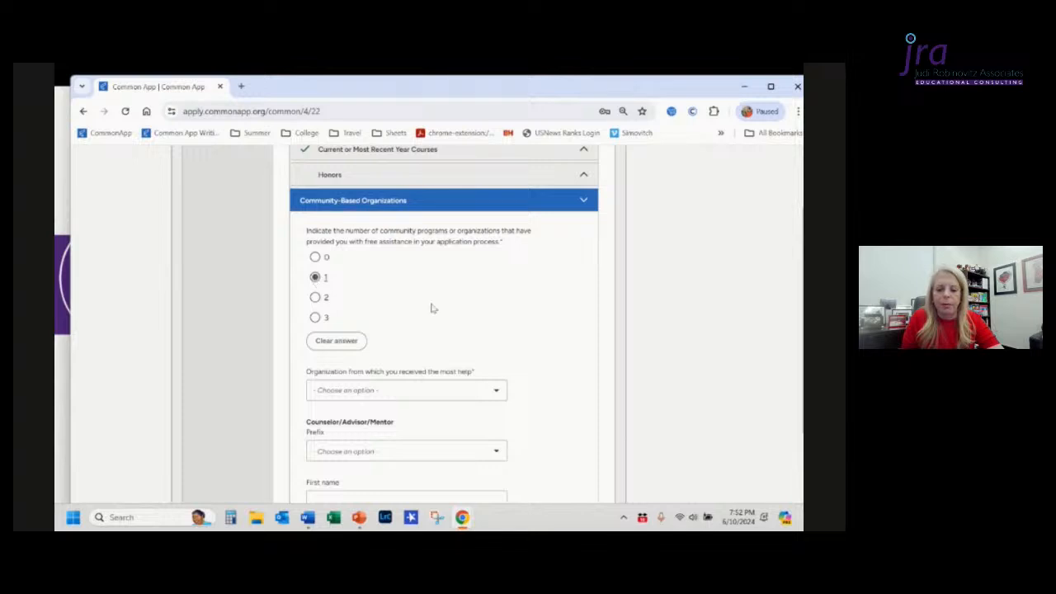
{"action": "scroll", "coordinate": [518, 322], "scroll_direction": "down", "scroll_amount": 1}
{"action": "scroll", "coordinate": [520, 320], "scroll_direction": "down", "scroll_amount": 1}
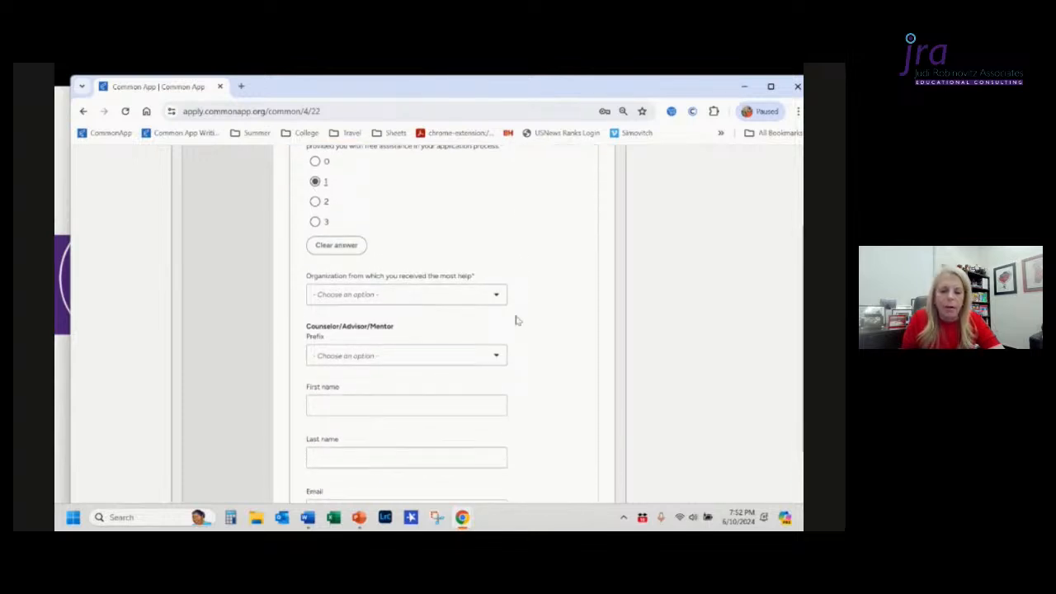
{"action": "left_click", "coordinate": [477, 298]}
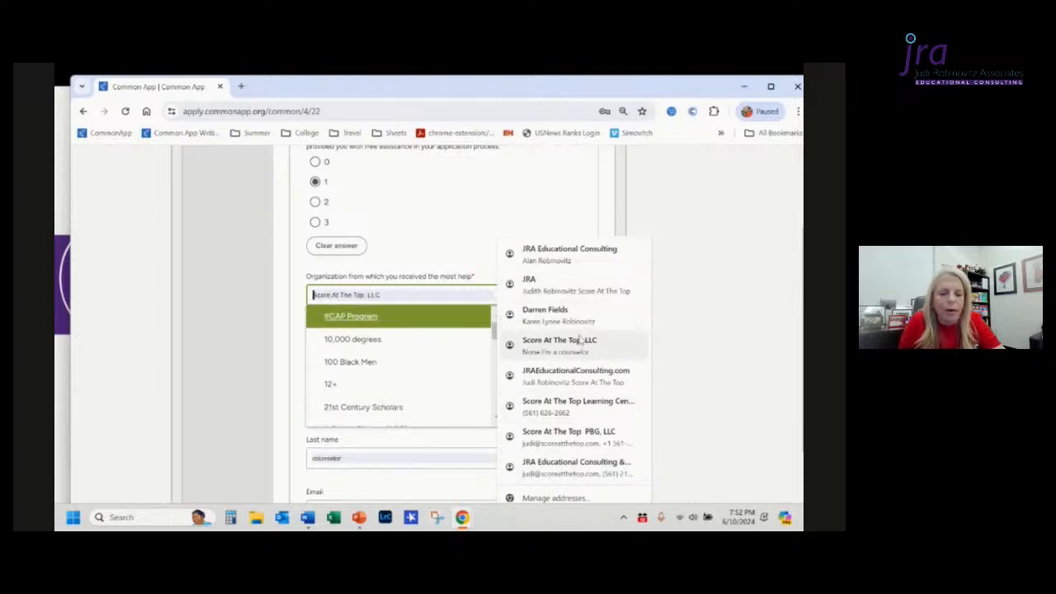
{"action": "left_click", "coordinate": [482, 225]}
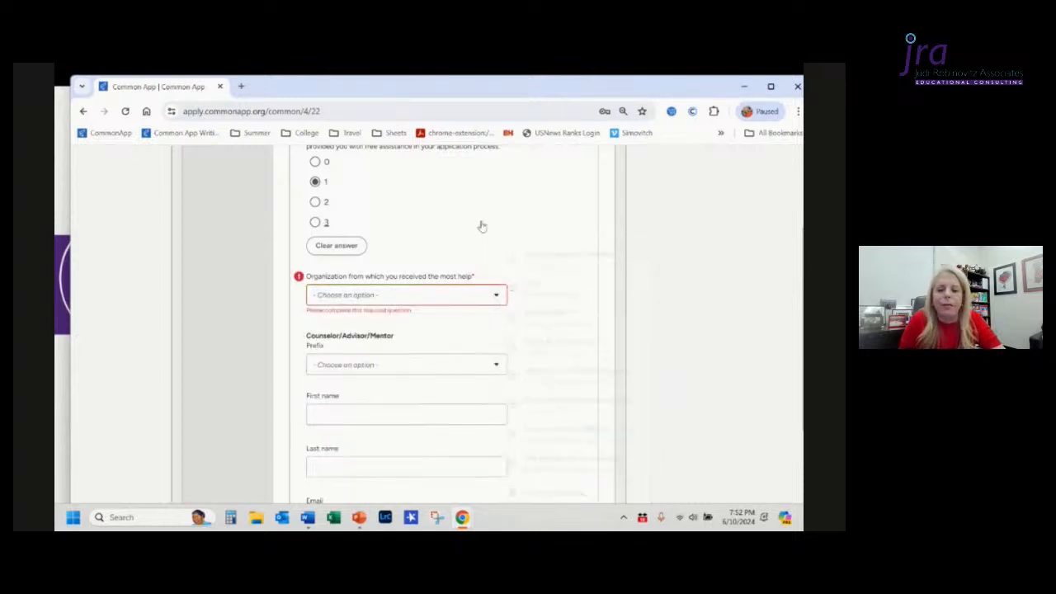
Step: Browse the list of organizations available for the most-help organization question
{"action": "left_click", "coordinate": [462, 295]}
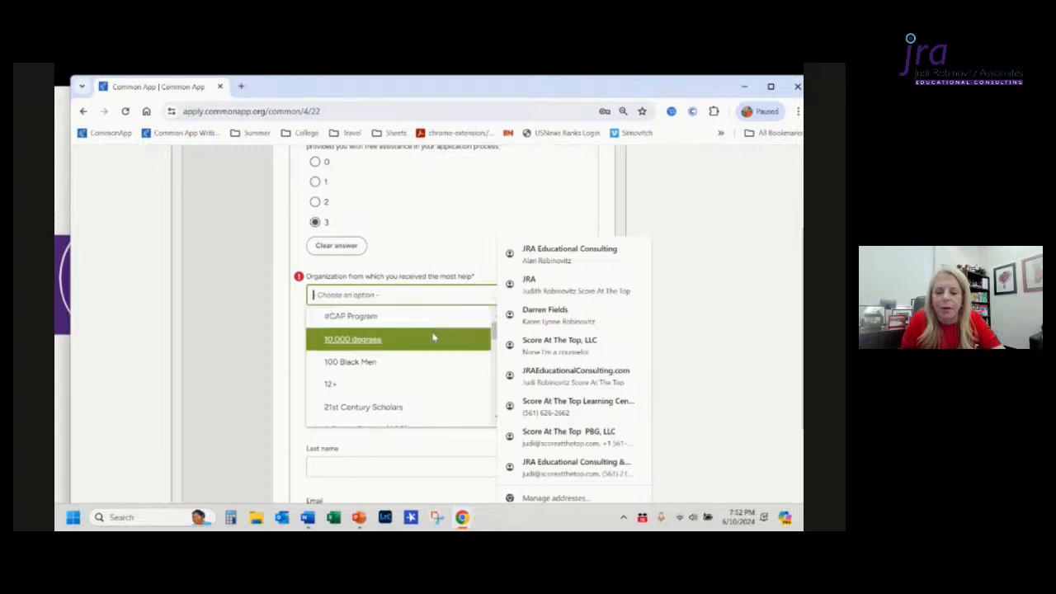
{"action": "scroll", "coordinate": [432, 339], "scroll_direction": "down", "scroll_amount": 2}
{"action": "scroll", "coordinate": [433, 337], "scroll_direction": "down", "scroll_amount": 4}
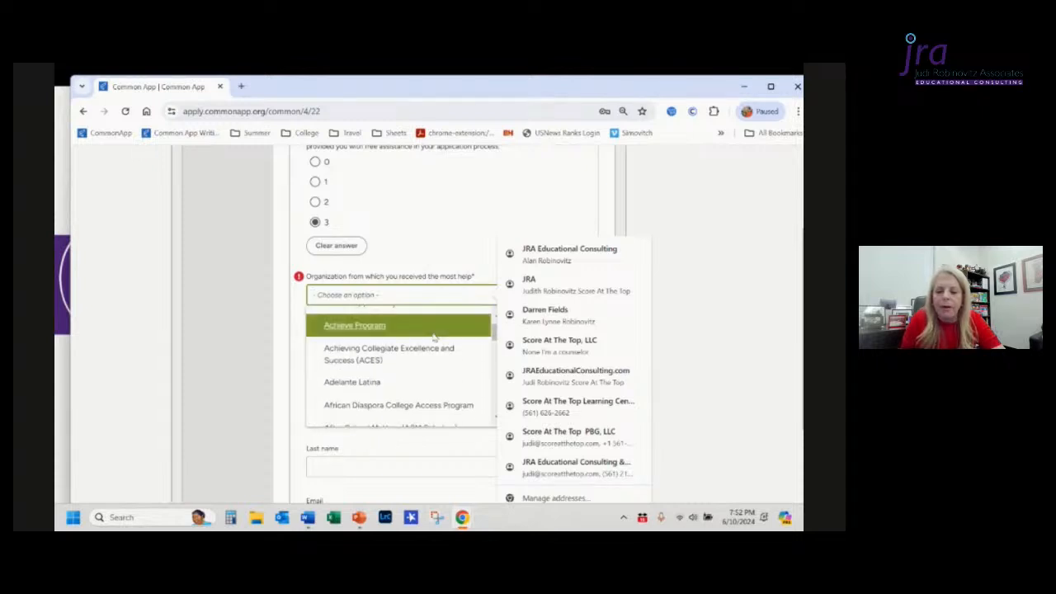
{"action": "scroll", "coordinate": [433, 337], "scroll_direction": "down", "scroll_amount": 4}
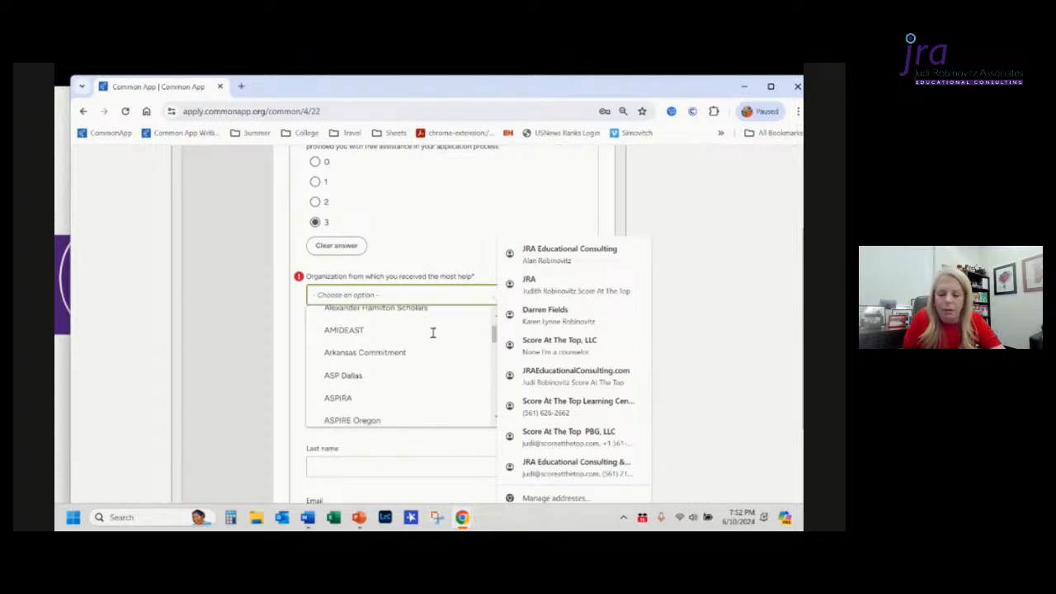
{"action": "scroll", "coordinate": [433, 338], "scroll_direction": "down", "scroll_amount": 5}
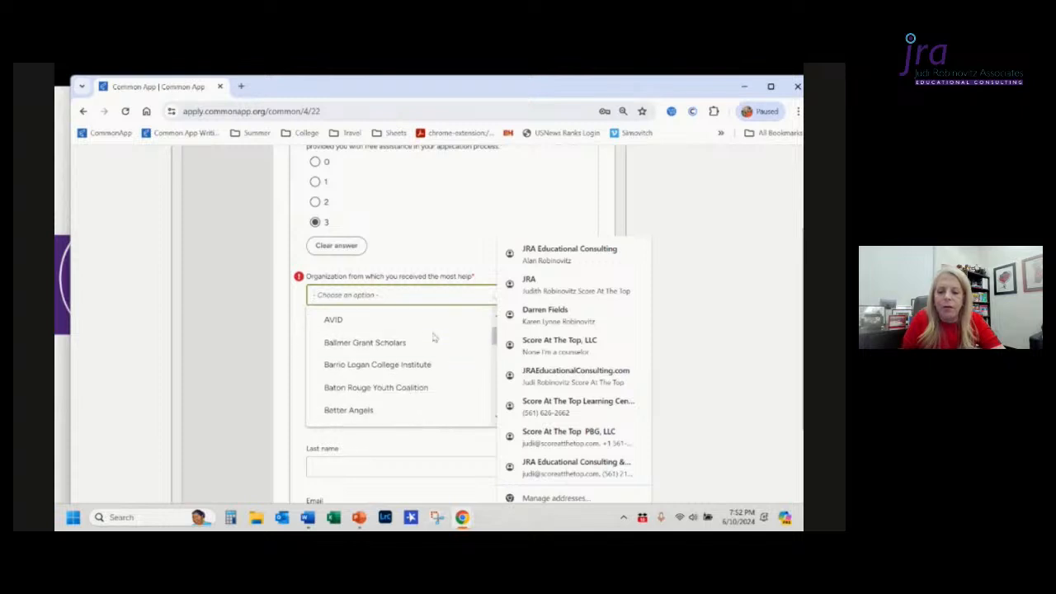
{"action": "scroll", "coordinate": [433, 338], "scroll_direction": "down", "scroll_amount": 4}
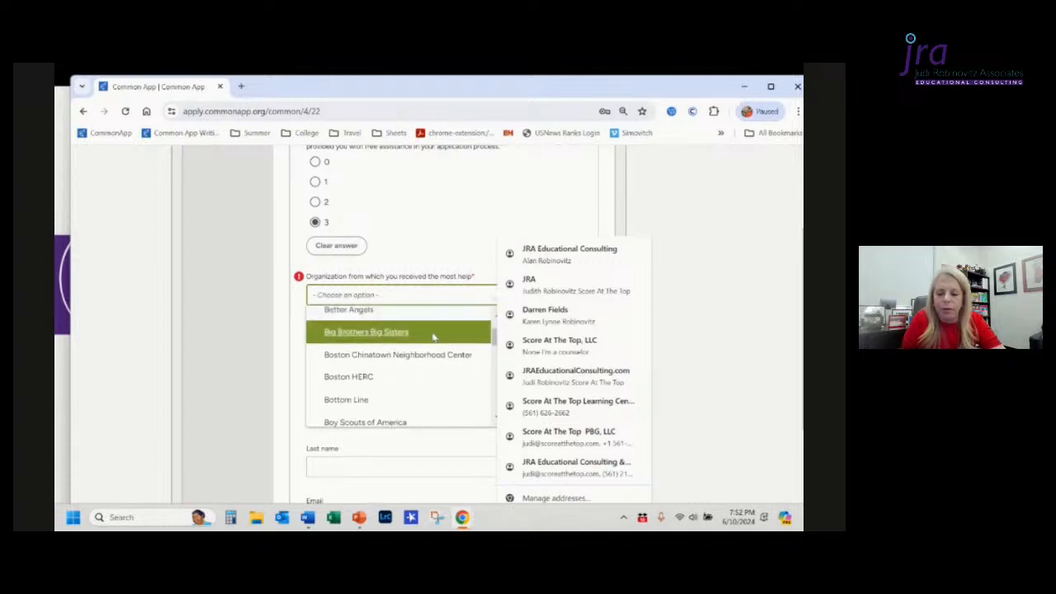
{"action": "scroll", "coordinate": [433, 338], "scroll_direction": "down", "scroll_amount": 5}
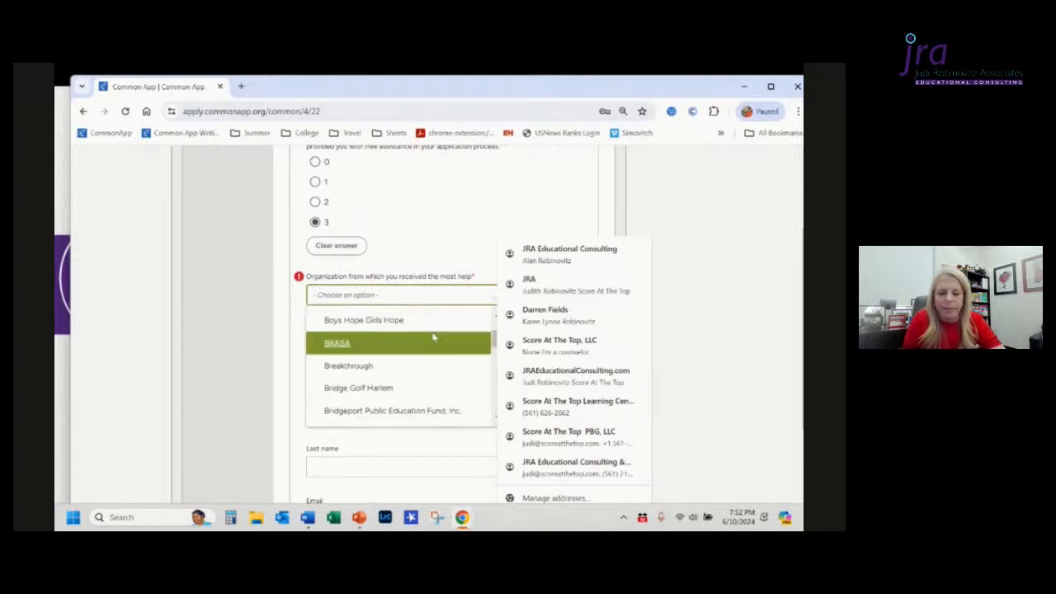
{"action": "left_click", "coordinate": [219, 374]}
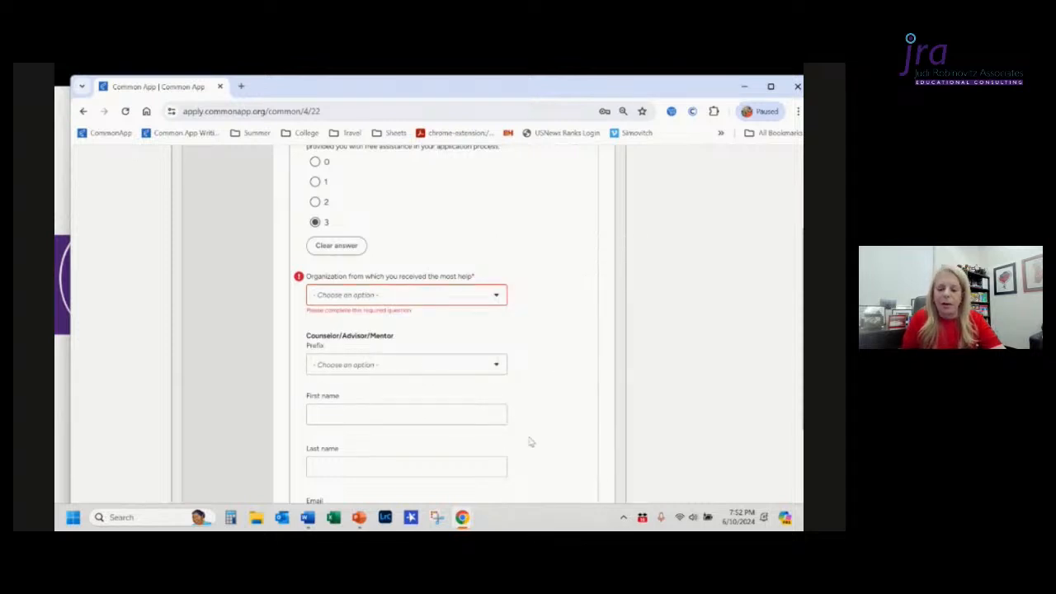
Step: Set the number of community programs that provided free assistance to 0
{"action": "scroll", "coordinate": [558, 396], "scroll_direction": "down", "scroll_amount": 5}
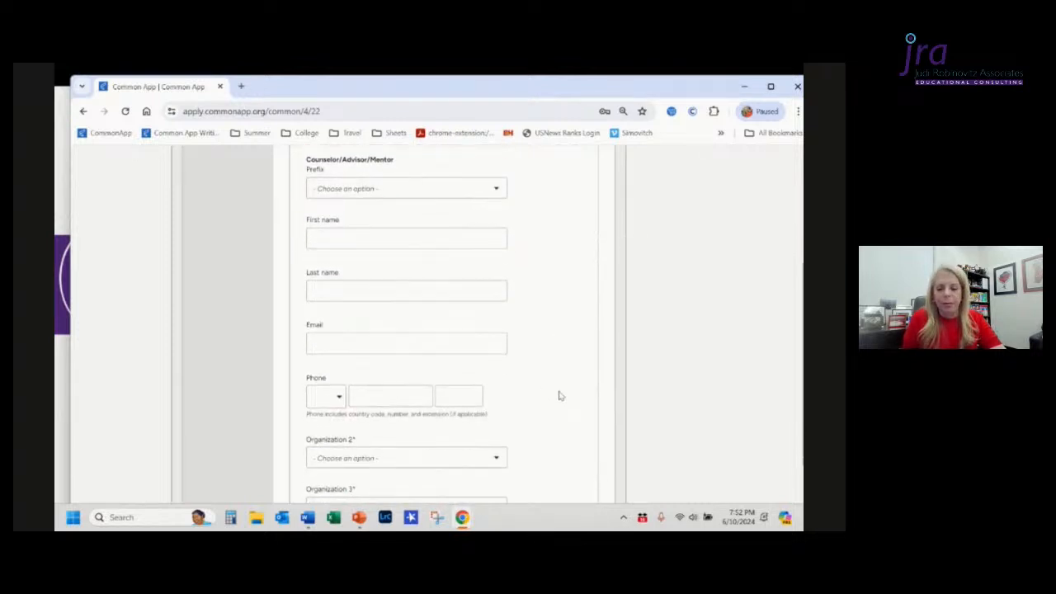
{"action": "scroll", "coordinate": [559, 396], "scroll_direction": "up", "scroll_amount": 4}
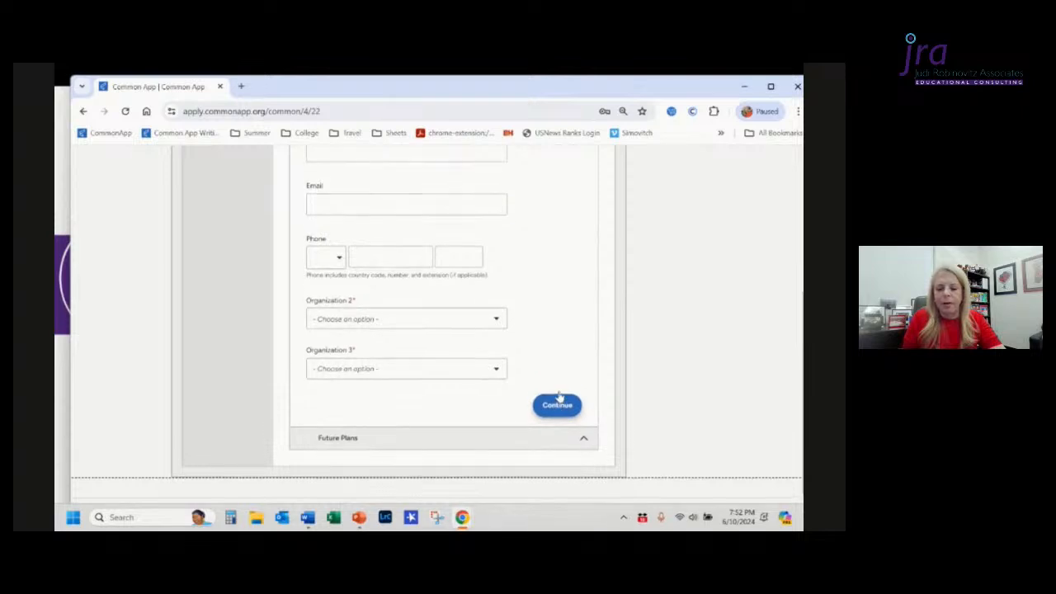
{"action": "scroll", "coordinate": [559, 396], "scroll_direction": "up", "scroll_amount": 1}
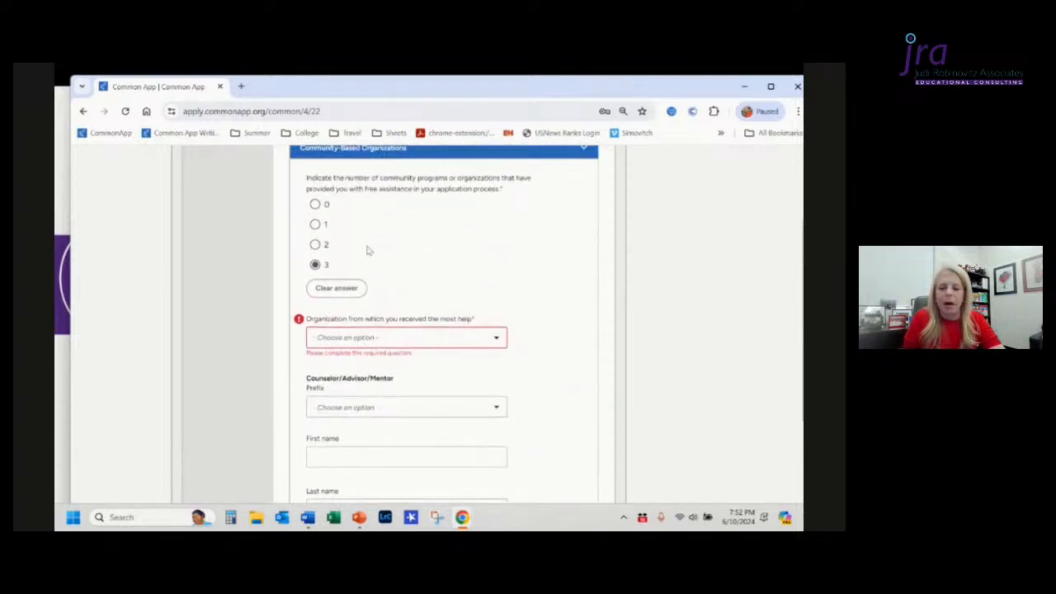
{"action": "left_click", "coordinate": [315, 206]}
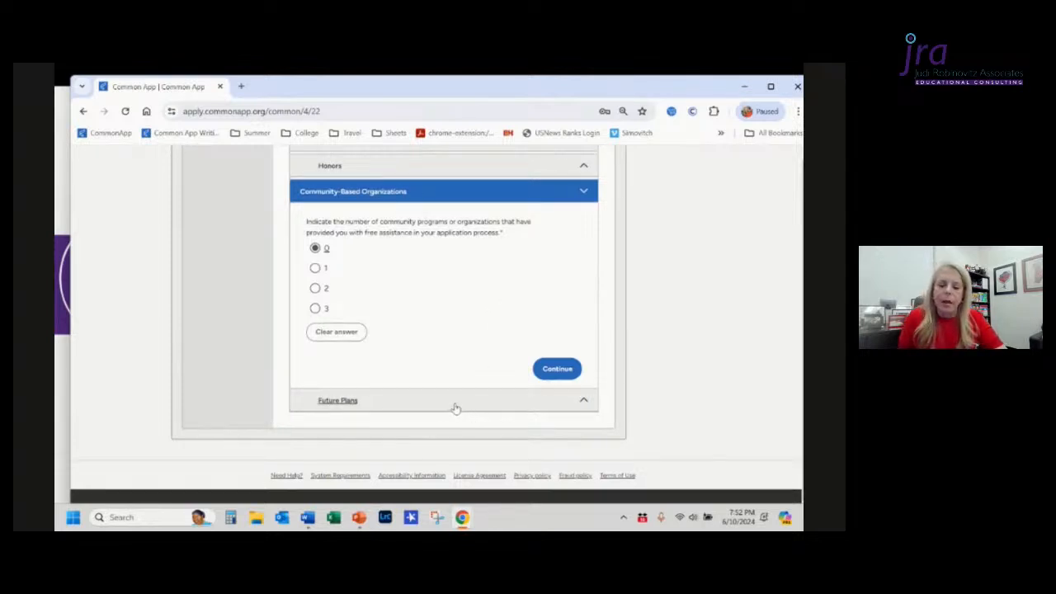
Step: Open the Future Plans section and view the highest degree options
{"action": "left_click", "coordinate": [393, 405]}
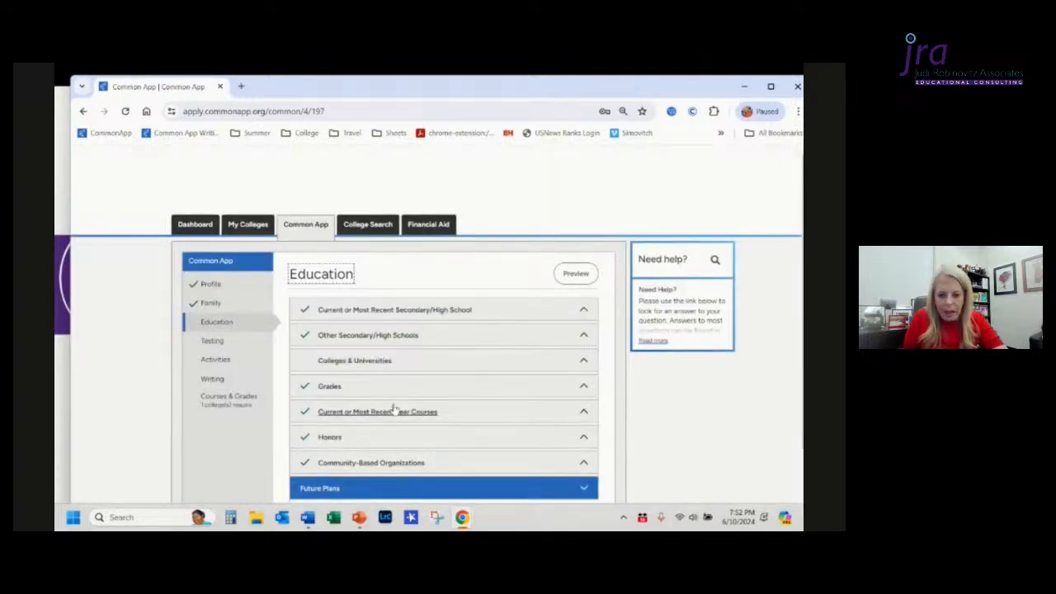
{"action": "scroll", "coordinate": [394, 407], "scroll_direction": "down", "scroll_amount": 3}
{"action": "scroll", "coordinate": [394, 408], "scroll_direction": "down", "scroll_amount": 2}
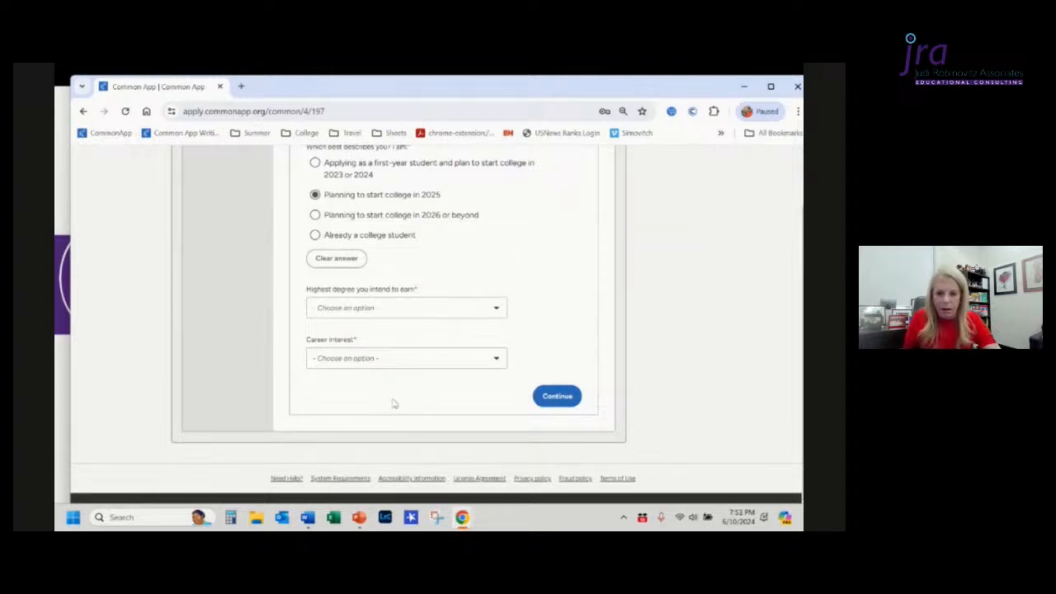
{"action": "left_click", "coordinate": [395, 310]}
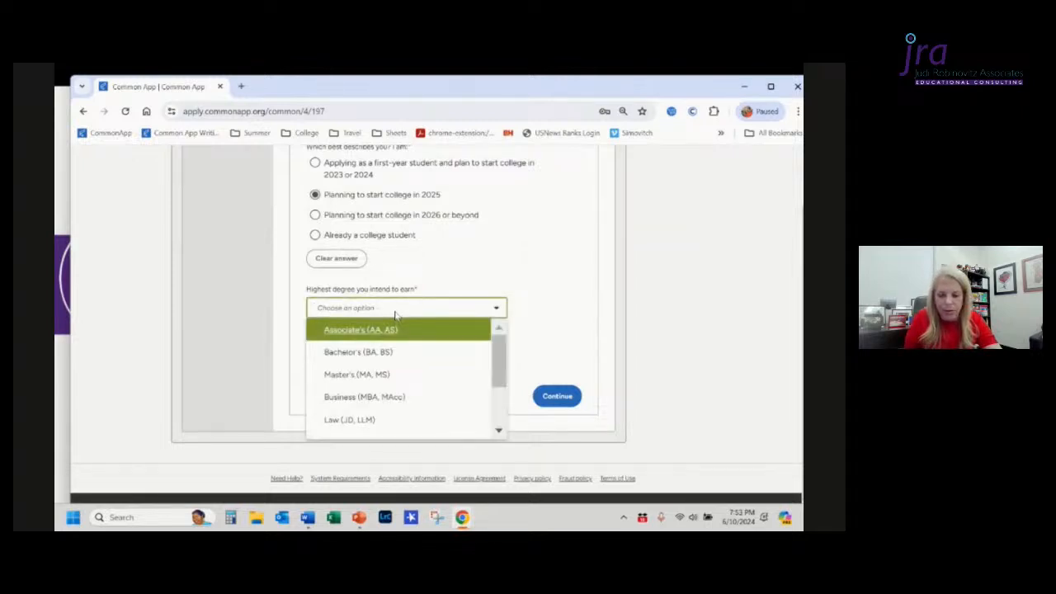
{"action": "left_click", "coordinate": [497, 257]}
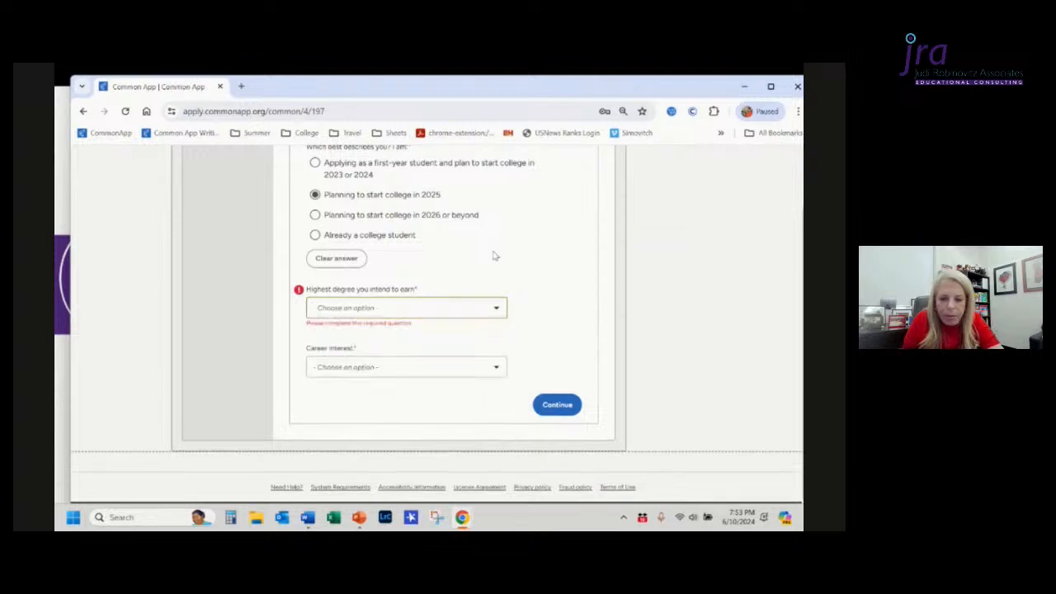
Step: Set the career interest to Business owner or proprietor
{"action": "left_click", "coordinate": [425, 369]}
{"action": "scroll", "coordinate": [429, 423], "scroll_direction": "down", "scroll_amount": 2}
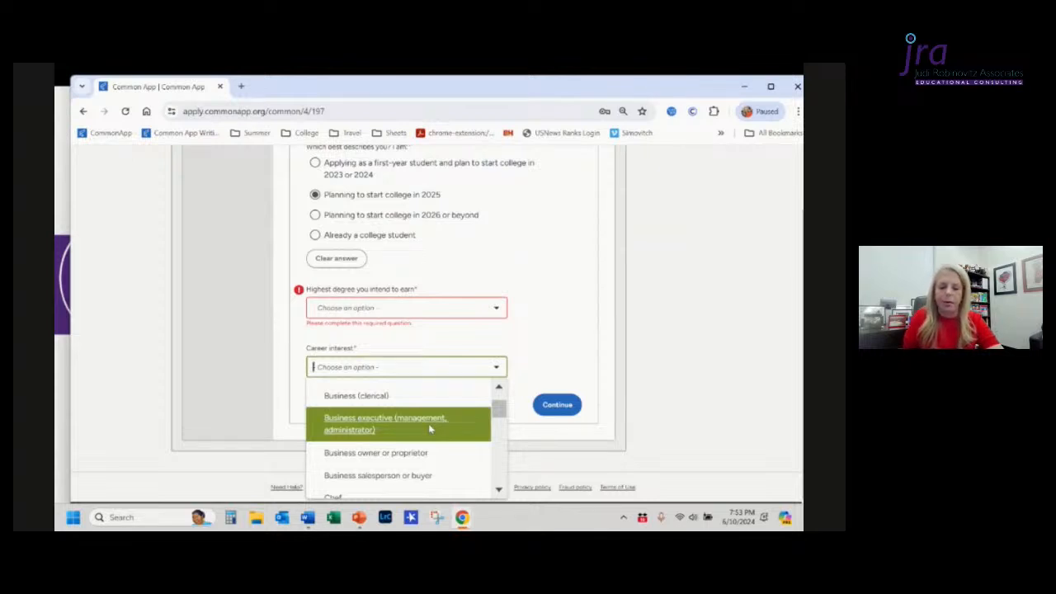
{"action": "right_click", "coordinate": [429, 450]}
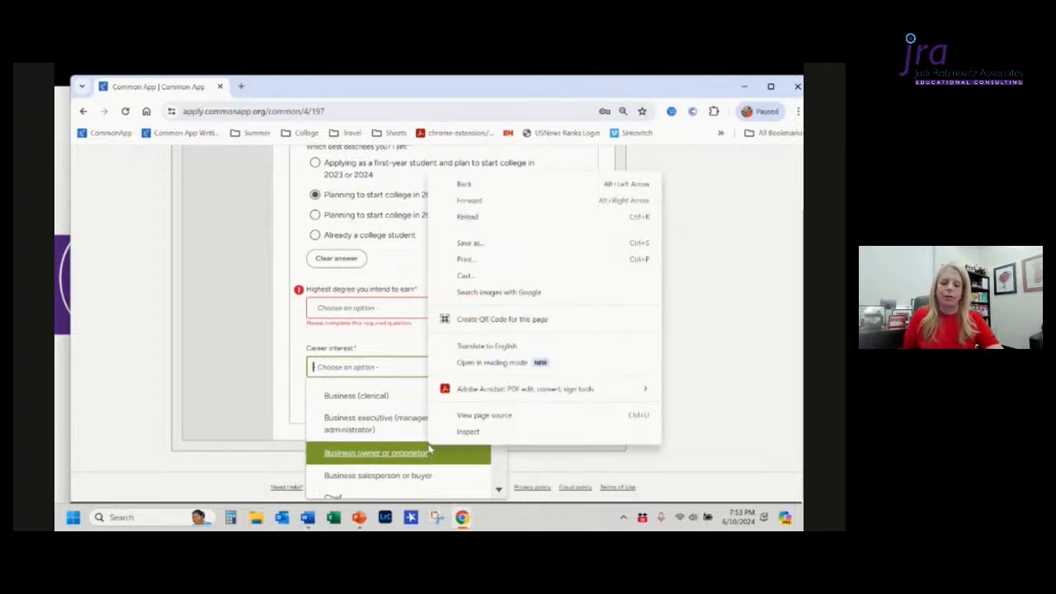
{"action": "left_click", "coordinate": [399, 452]}
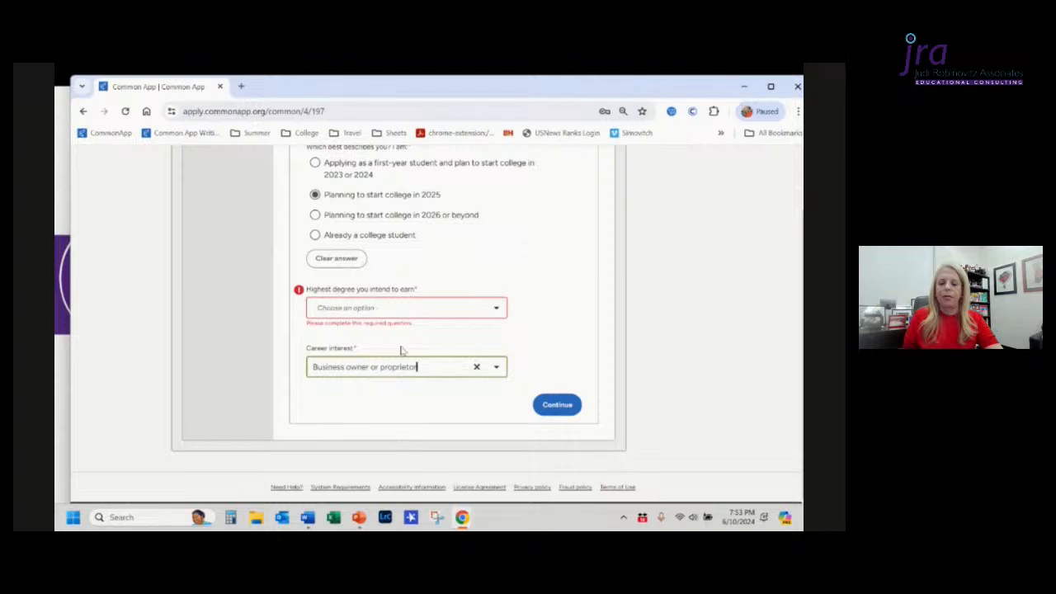
Step: Set the highest degree to Business (MBA, MAcc) and change the career interest to Engineer
{"action": "left_click", "coordinate": [394, 315]}
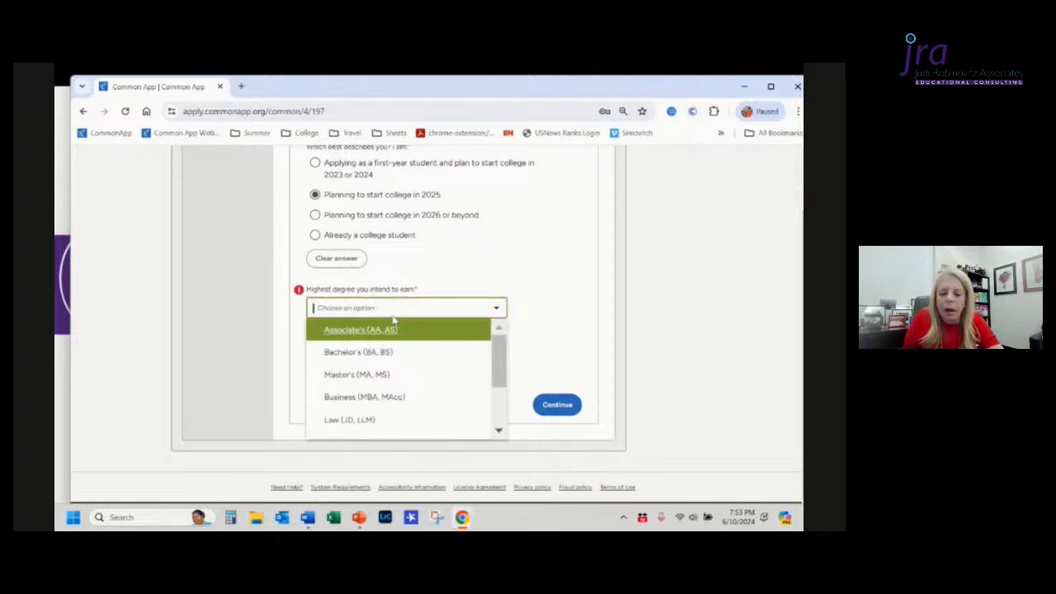
{"action": "left_click", "coordinate": [385, 397]}
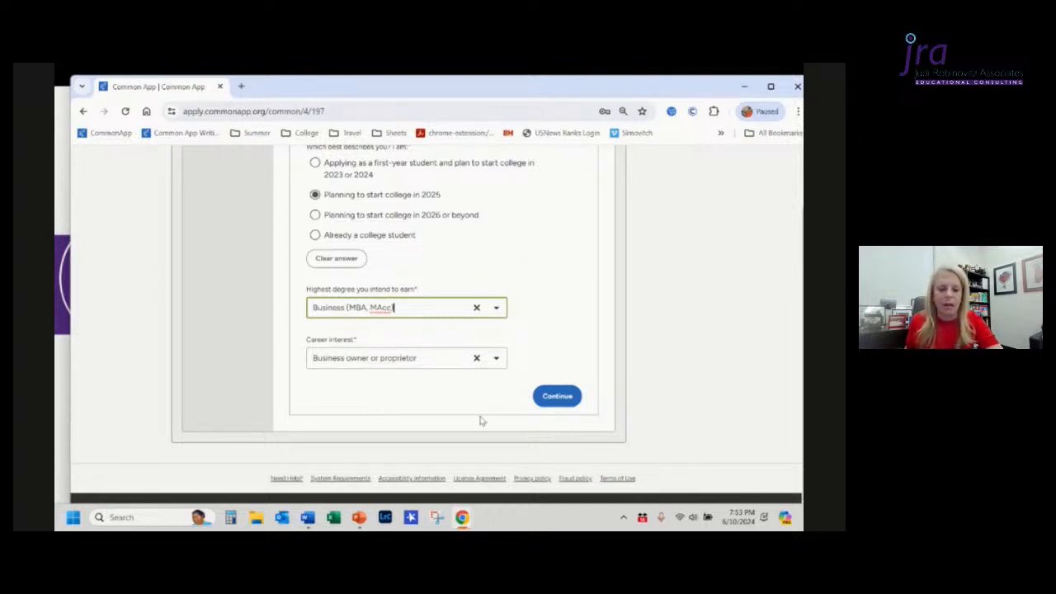
{"action": "left_click", "coordinate": [477, 359]}
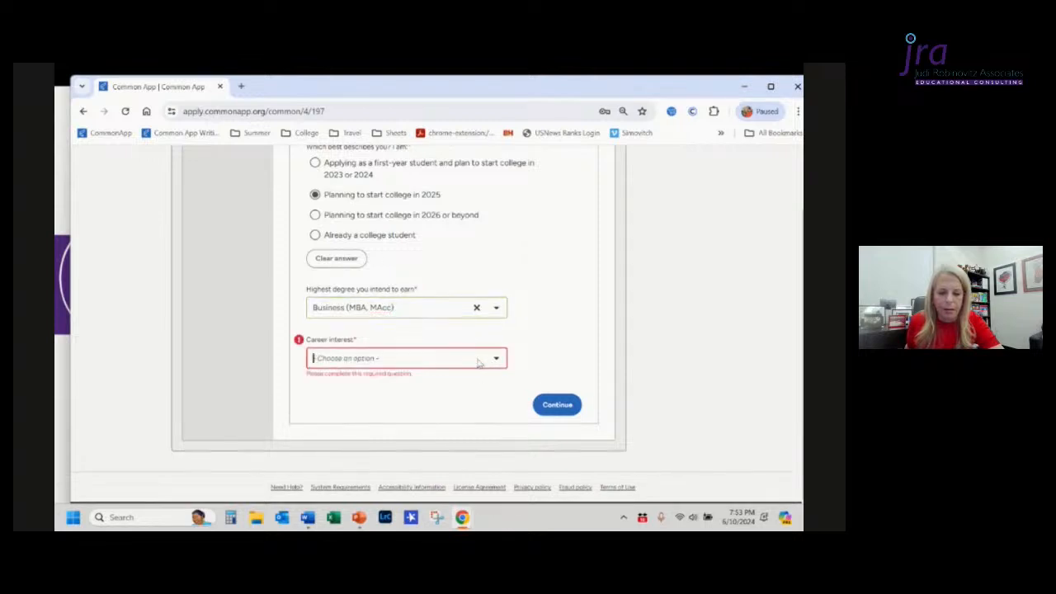
{"action": "left_click", "coordinate": [496, 358]}
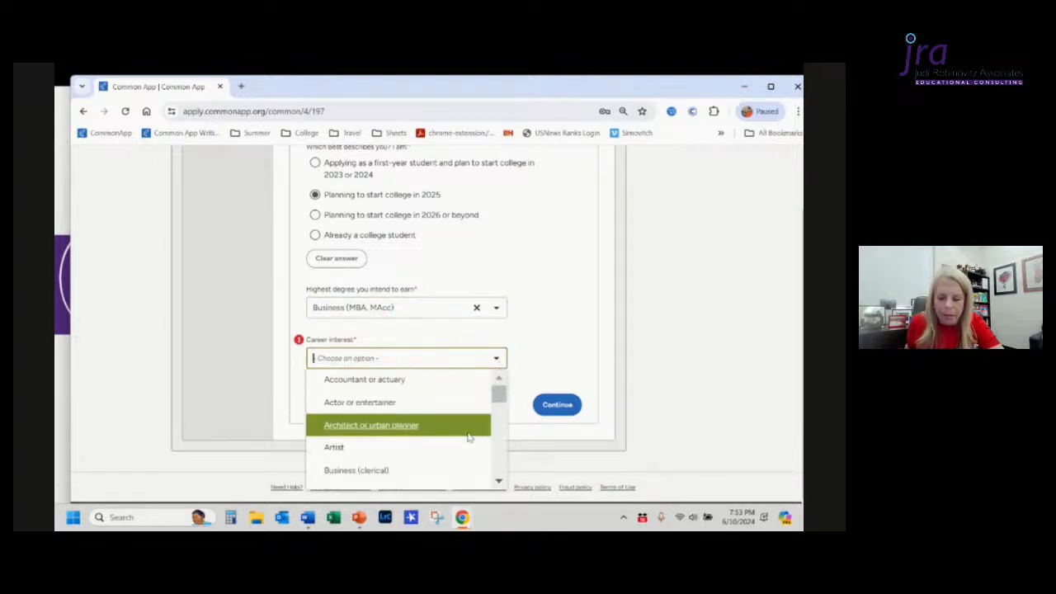
{"action": "scroll", "coordinate": [468, 429], "scroll_direction": "down", "scroll_amount": 3}
{"action": "scroll", "coordinate": [468, 437], "scroll_direction": "down", "scroll_amount": 4}
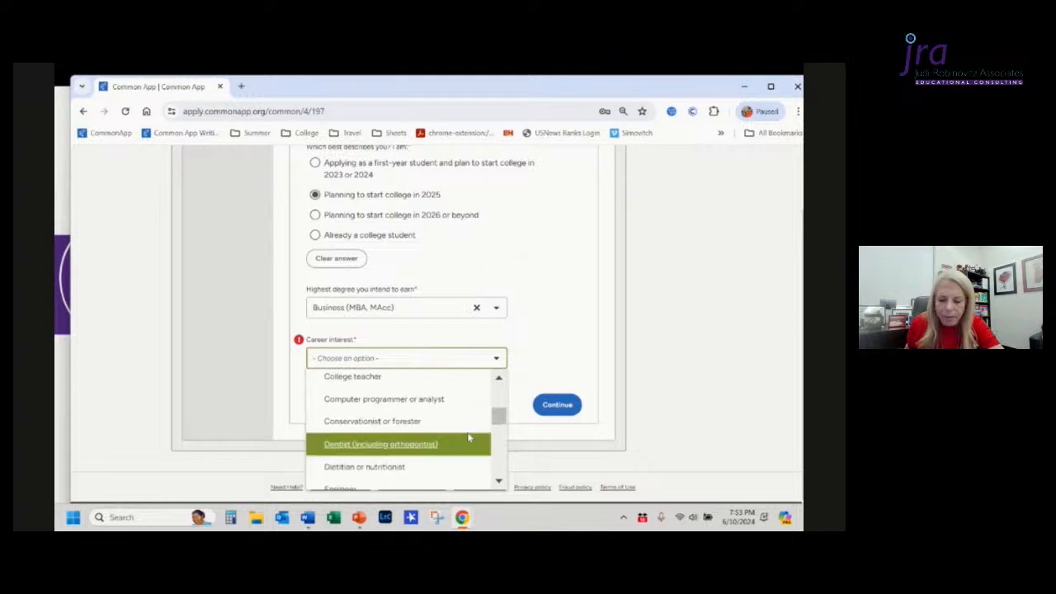
{"action": "scroll", "coordinate": [468, 437], "scroll_direction": "down", "scroll_amount": 1}
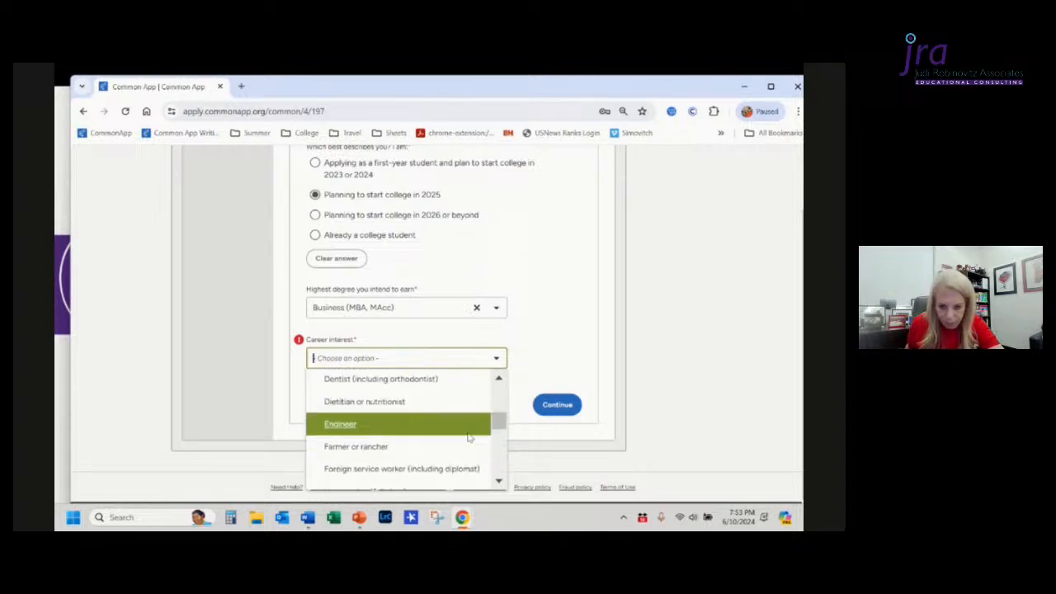
{"action": "left_click", "coordinate": [372, 428]}
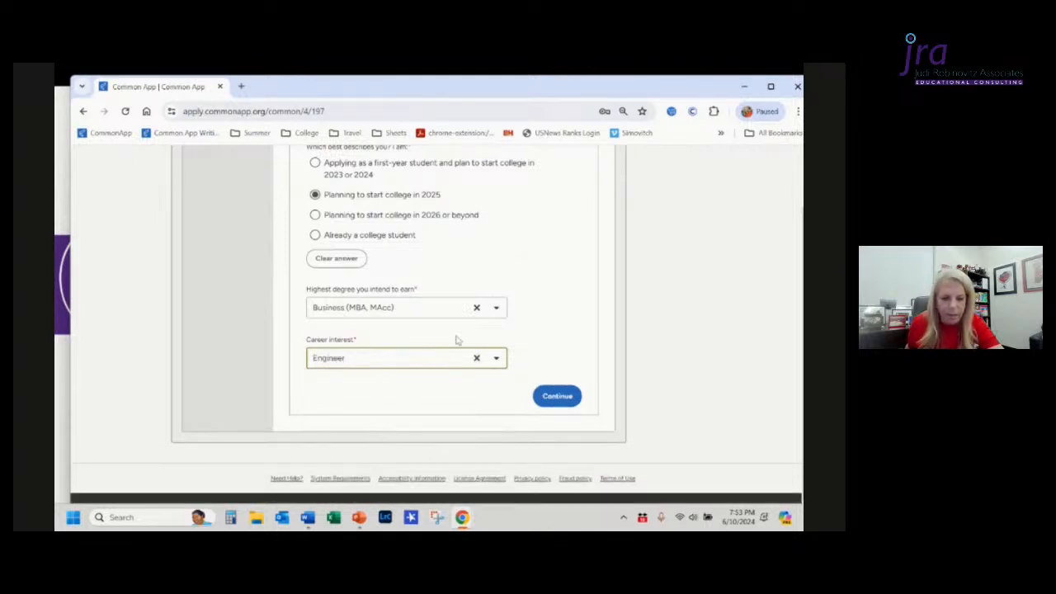
Step: Change the highest degree you intend to earn to Doctorate (PhD, EdD, etc)
{"action": "left_click", "coordinate": [496, 310]}
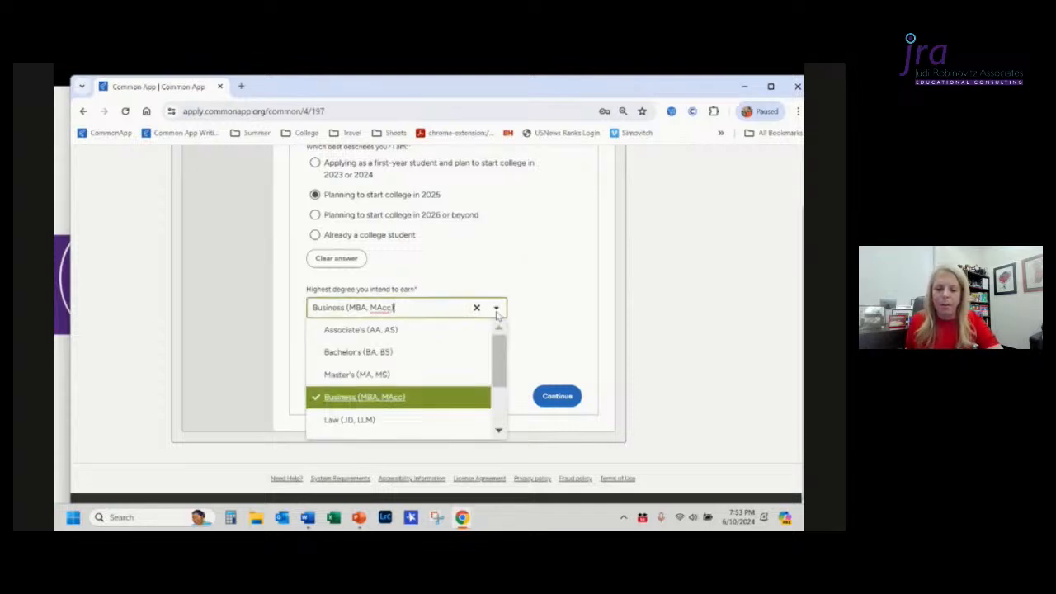
{"action": "scroll", "coordinate": [426, 366], "scroll_direction": "down", "scroll_amount": 1}
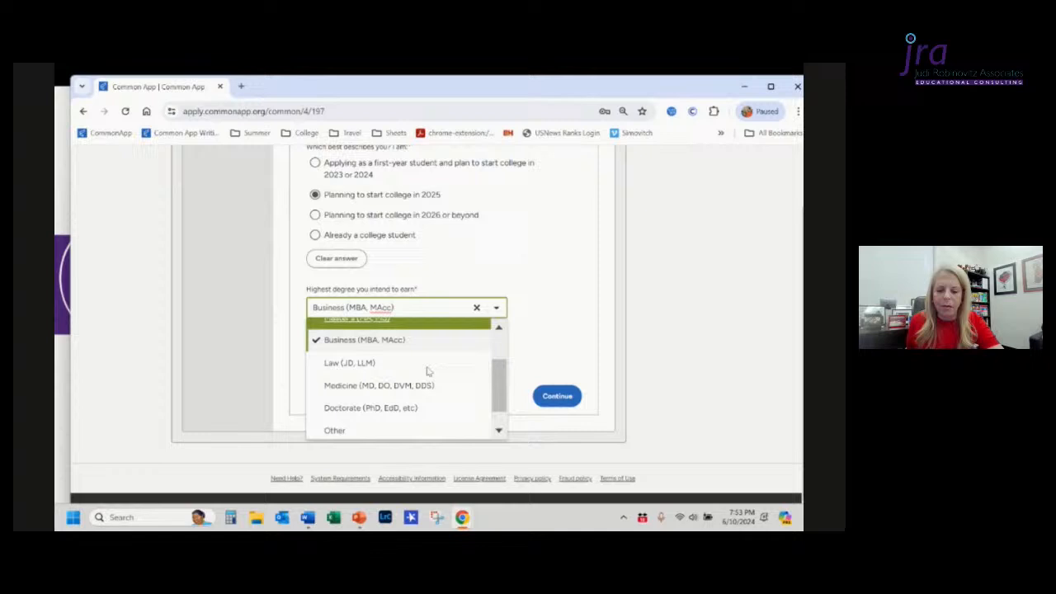
{"action": "left_click", "coordinate": [422, 410]}
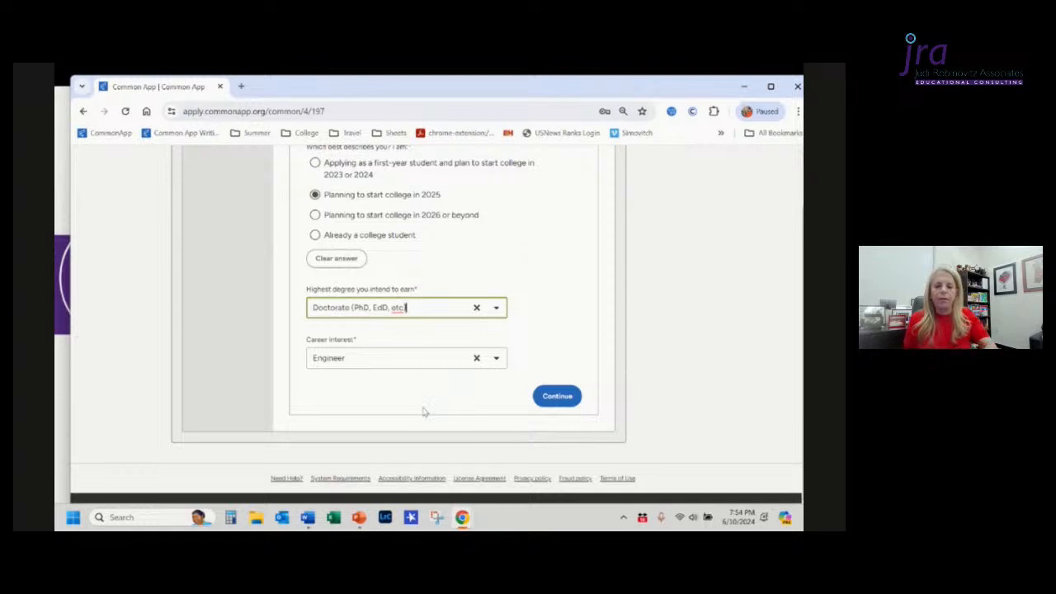
Step: Change the career interest to Other
{"action": "left_click", "coordinate": [496, 360]}
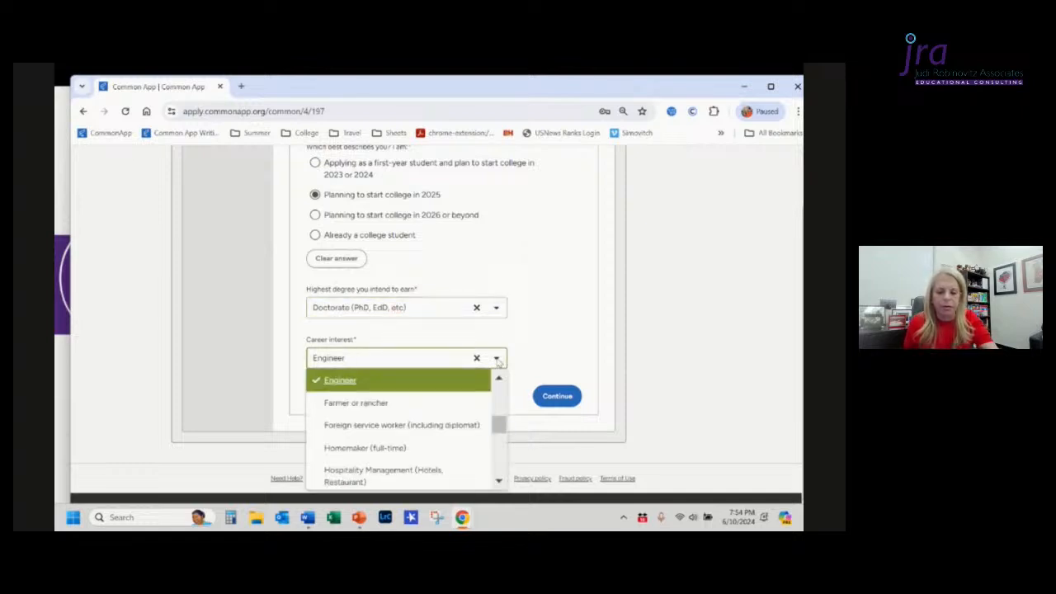
{"action": "scroll", "coordinate": [436, 408], "scroll_direction": "down", "scroll_amount": 5}
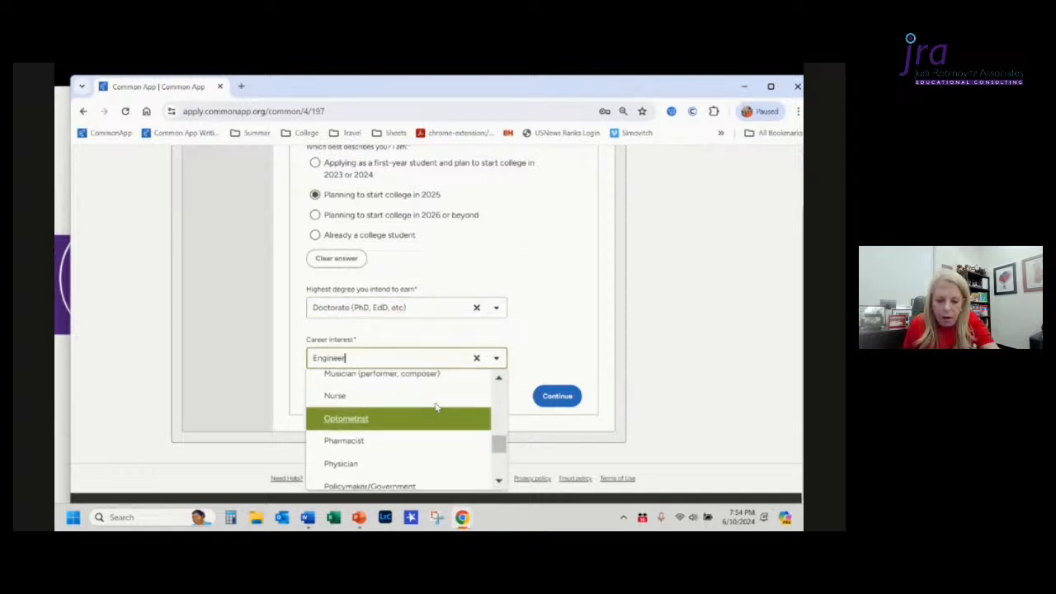
{"action": "scroll", "coordinate": [436, 408], "scroll_direction": "down", "scroll_amount": 6}
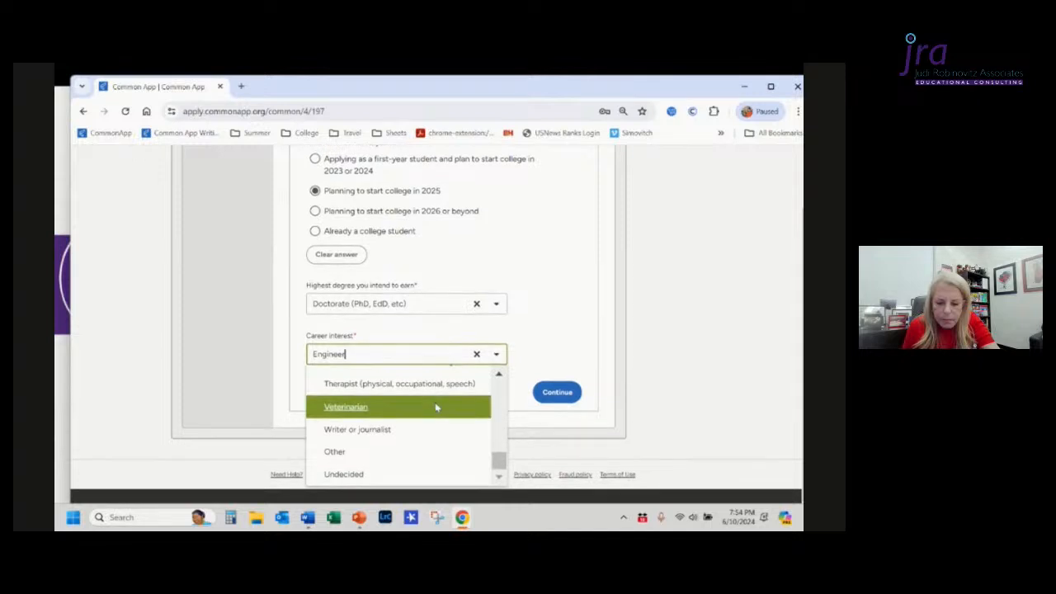
{"action": "left_click", "coordinate": [337, 454]}
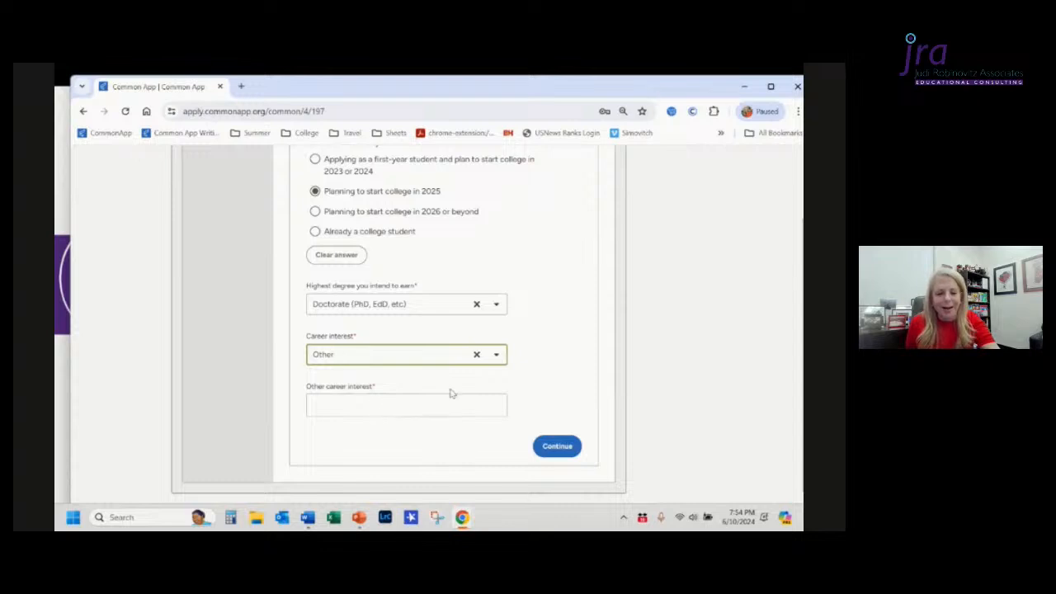
Step: Change the career interest to Undecided and continue past the Future Plans section
{"action": "left_click", "coordinate": [498, 355]}
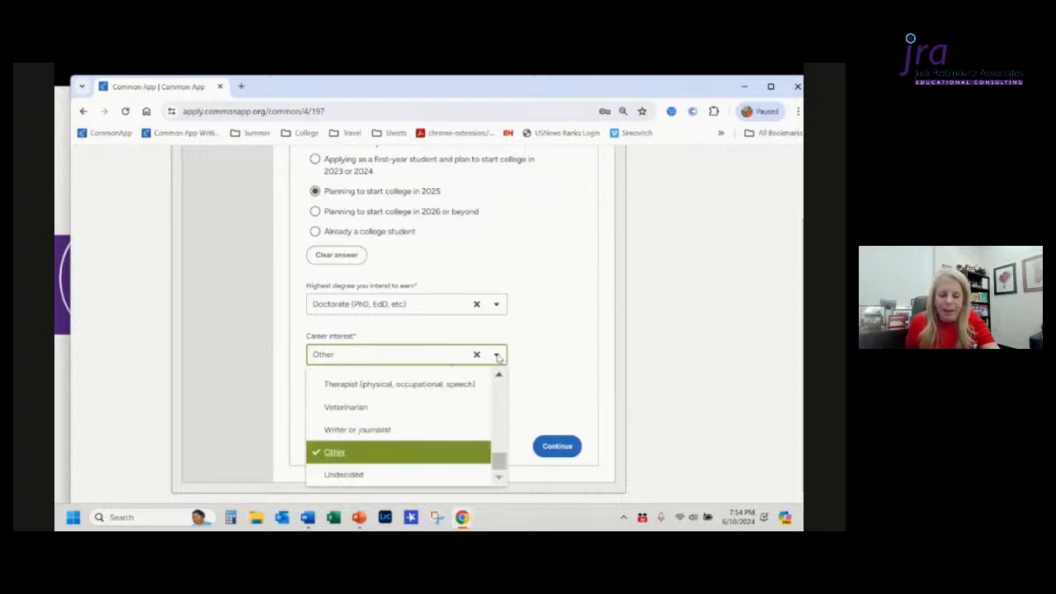
{"action": "left_click", "coordinate": [401, 481]}
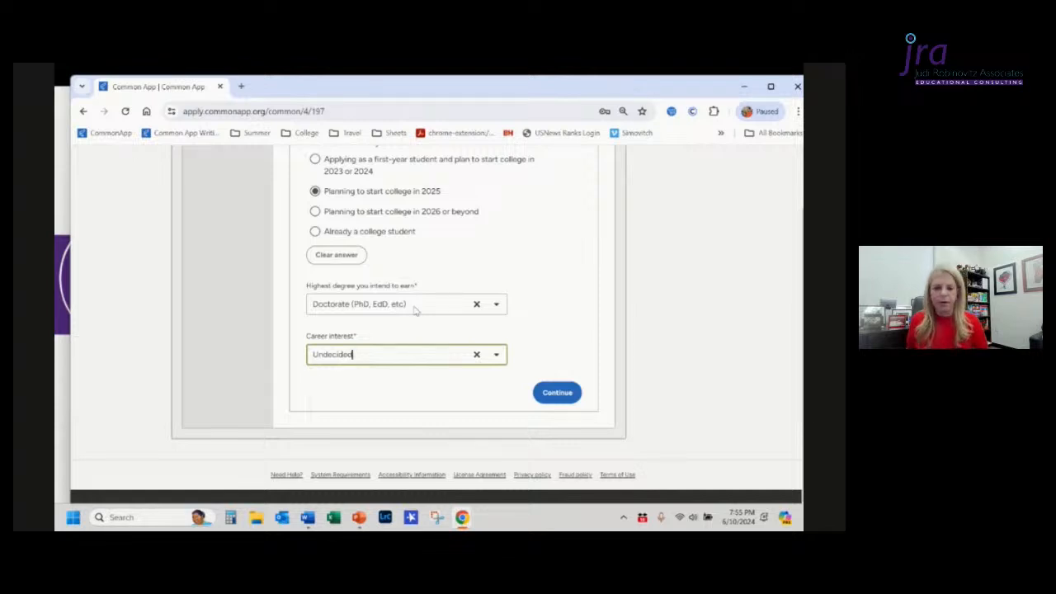
{"action": "left_click", "coordinate": [552, 393]}
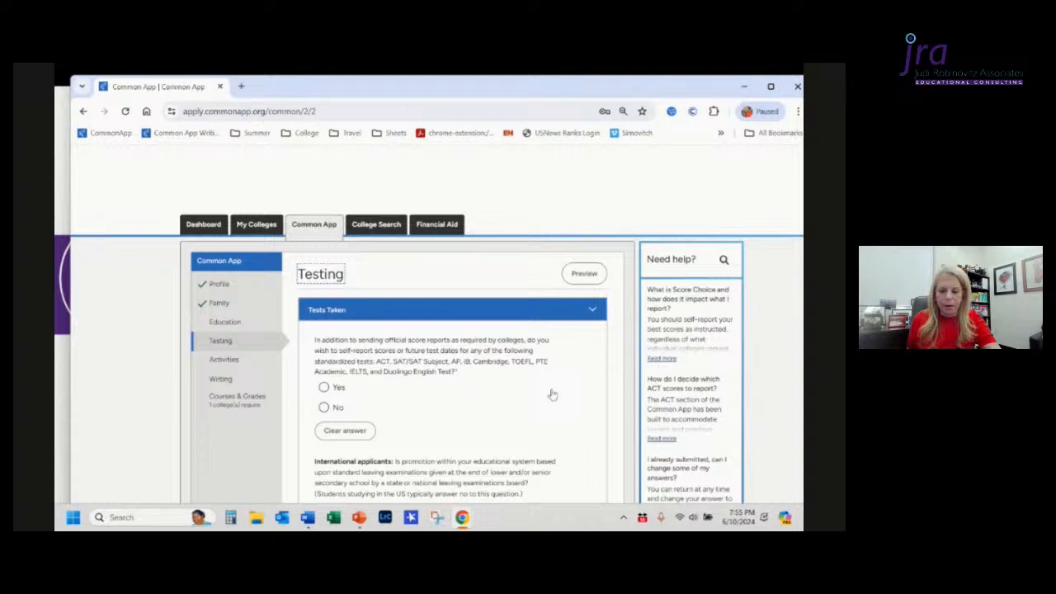
Step: Return to the Education section and open the Colleges & Universities part
{"action": "left_click", "coordinate": [226, 323]}
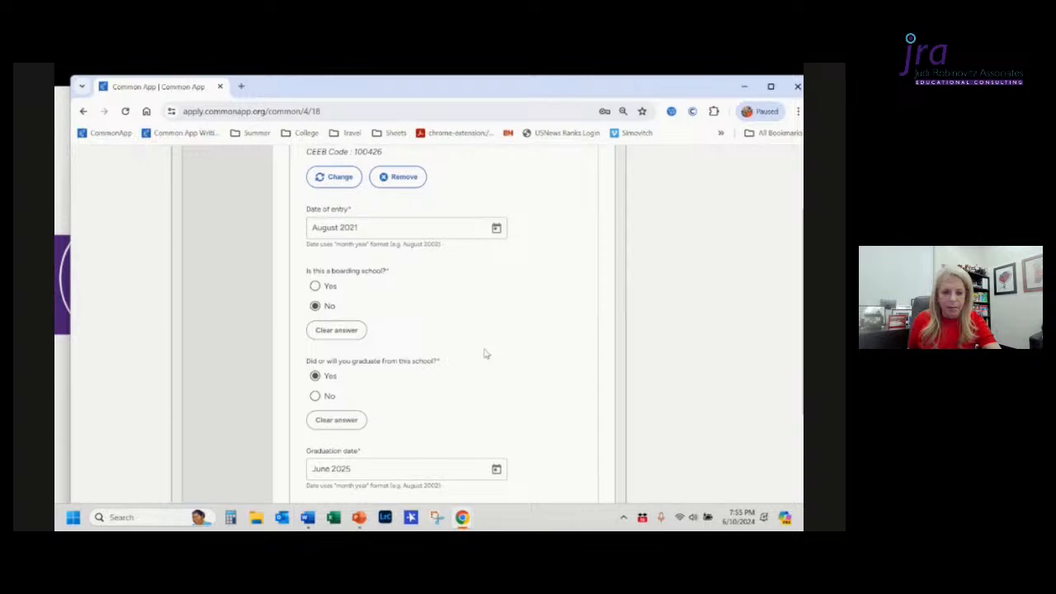
{"action": "scroll", "coordinate": [486, 354], "scroll_direction": "down", "scroll_amount": 10}
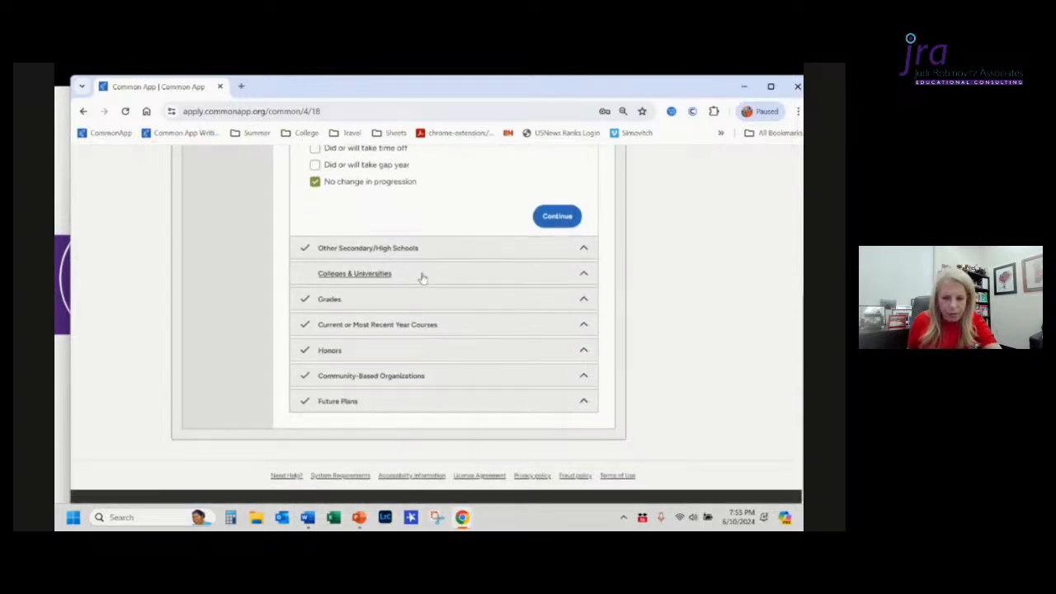
{"action": "left_click", "coordinate": [422, 279]}
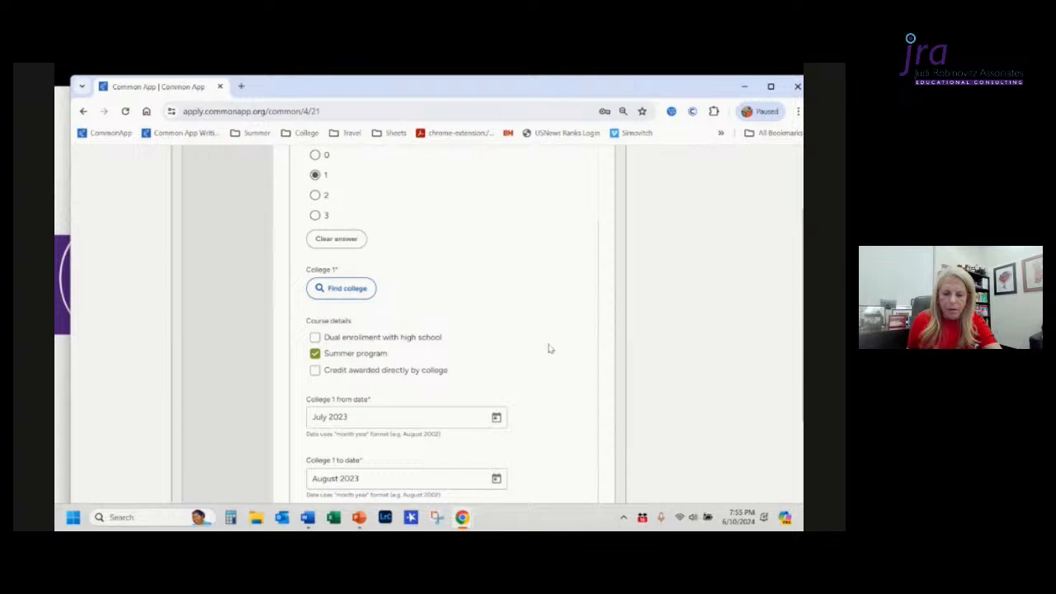
{"action": "scroll", "coordinate": [545, 363], "scroll_direction": "down", "scroll_amount": 5}
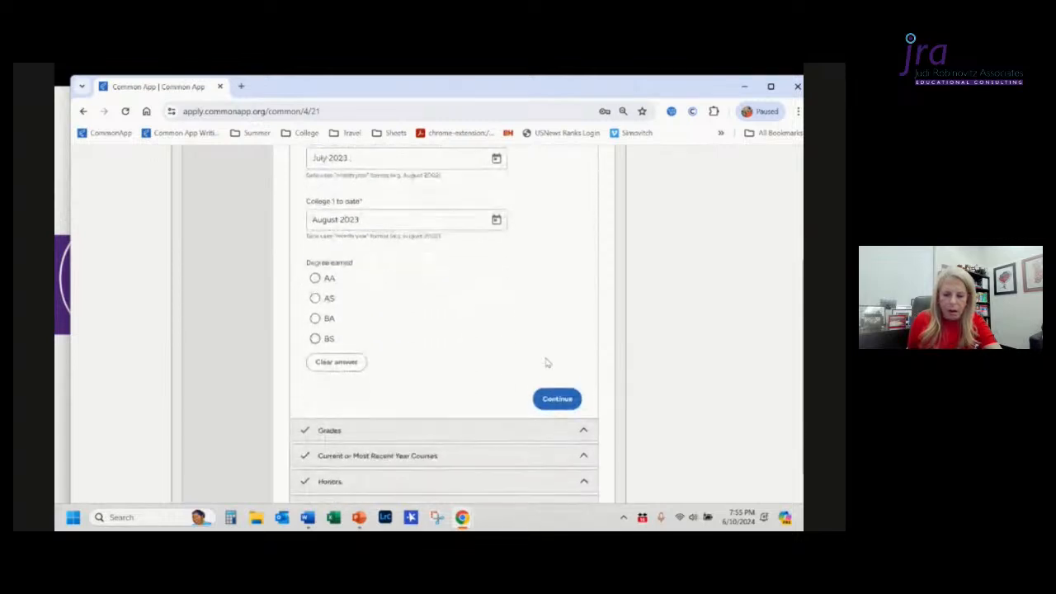
{"action": "scroll", "coordinate": [546, 364], "scroll_direction": "up", "scroll_amount": 3}
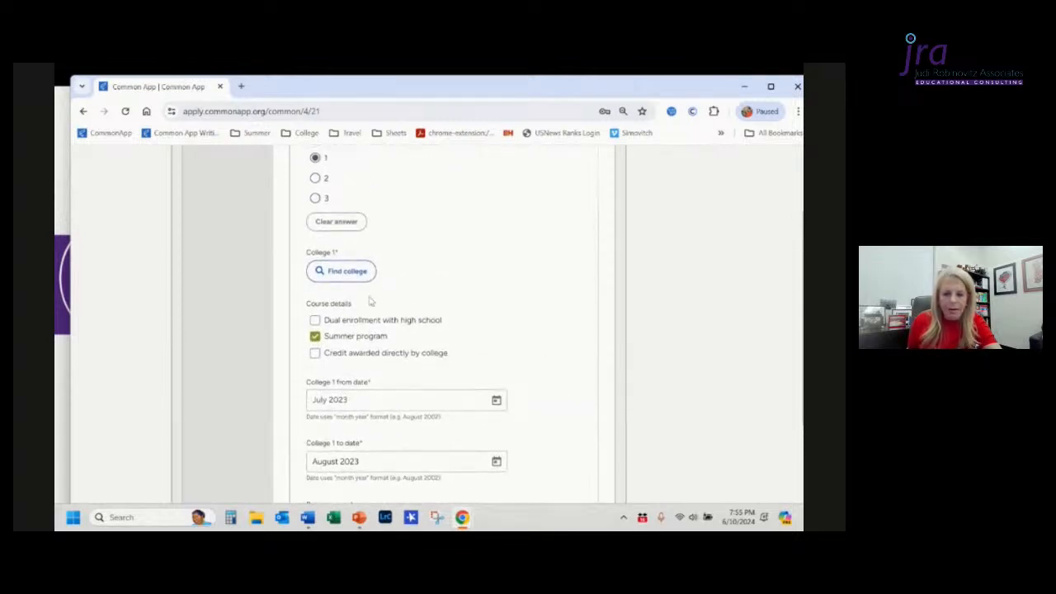
Step: Open the College 1 lookup and search by college name for "university of pennsy"
{"action": "left_click", "coordinate": [346, 279]}
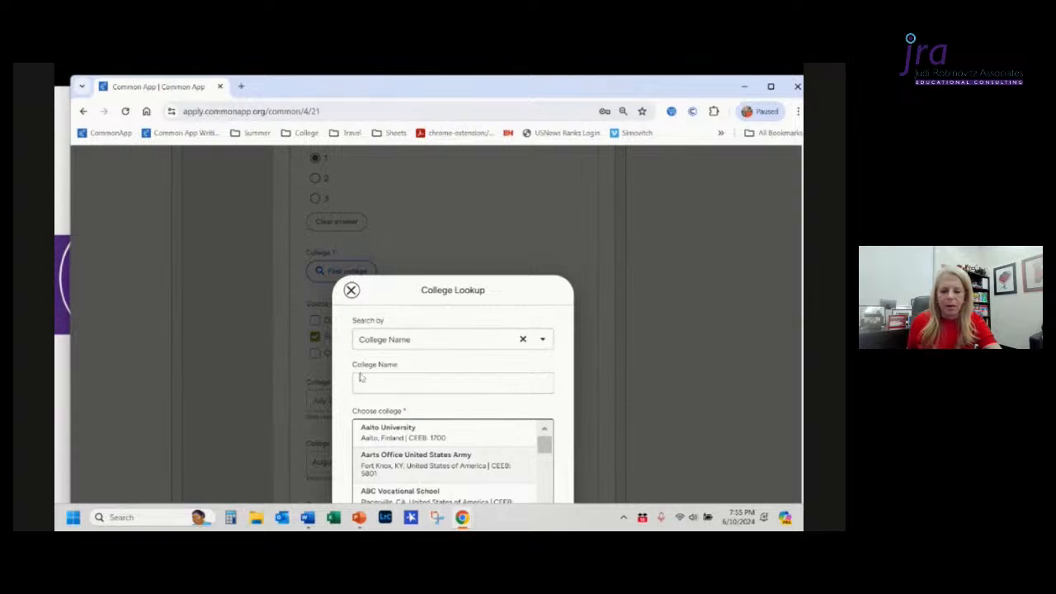
{"action": "left_click", "coordinate": [365, 382]}
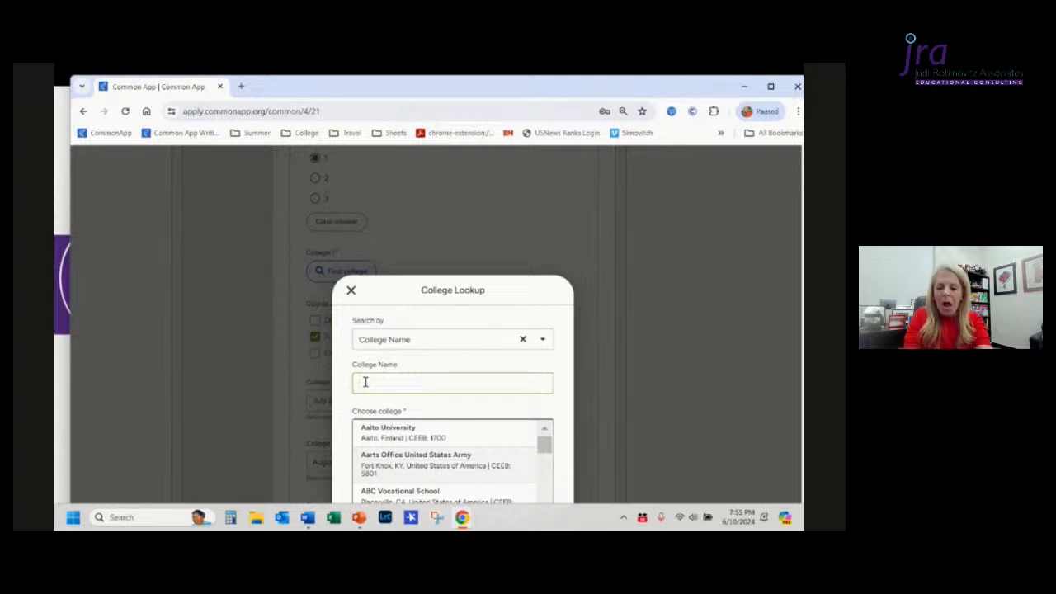
{"action": "type", "text": "univer"}
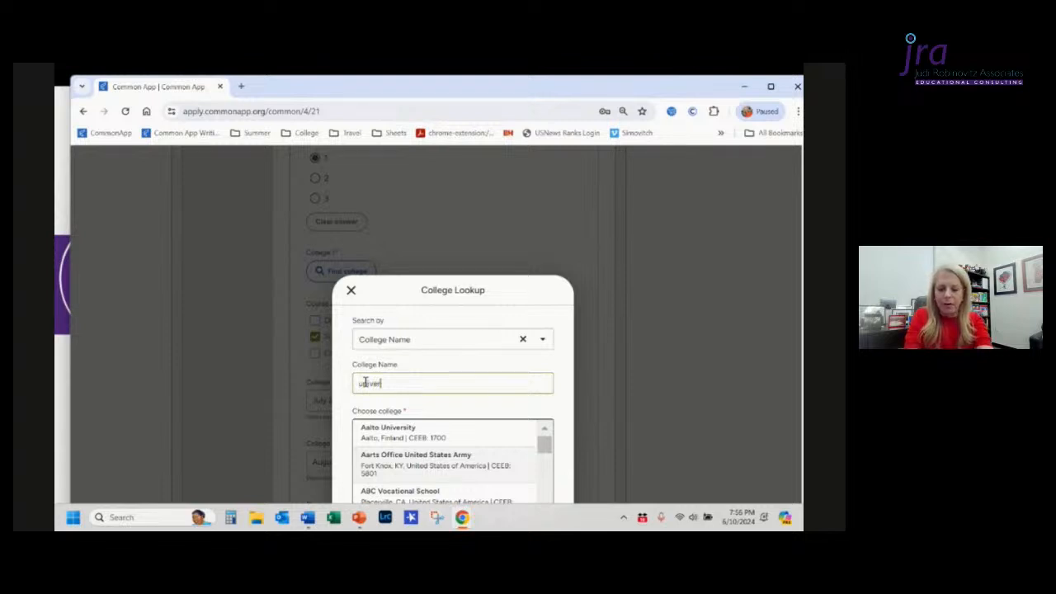
{"action": "type", "text": "sity of pe"}
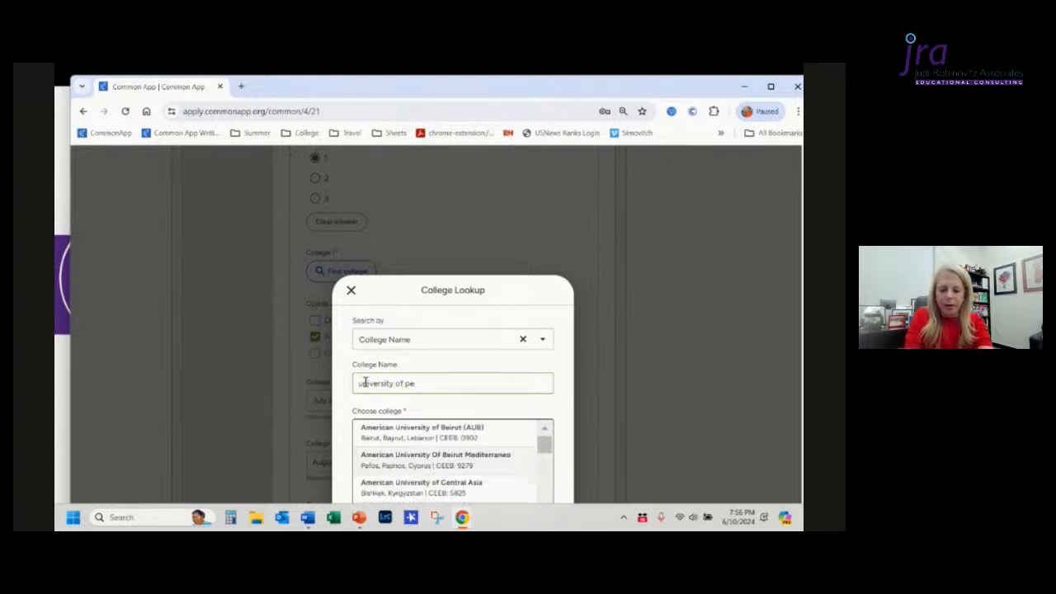
{"action": "type", "text": "n"}
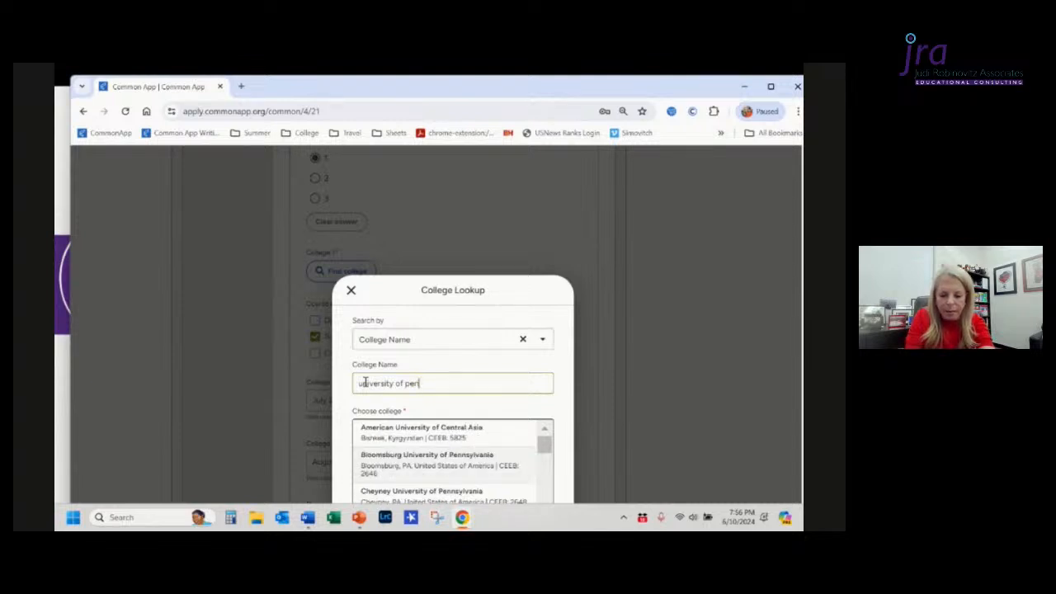
{"action": "type", "text": "nsy"}
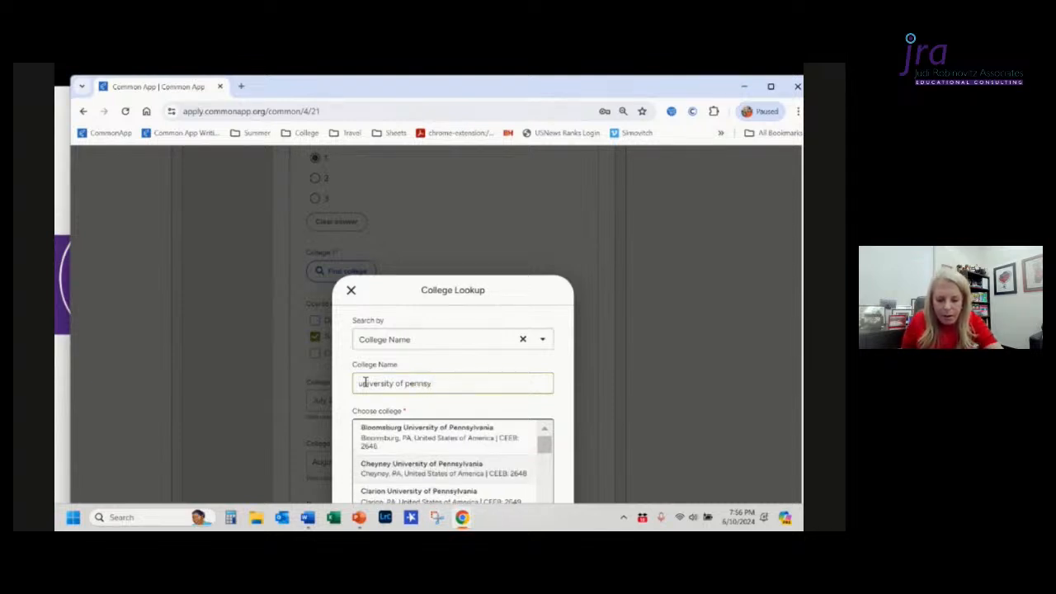
Step: Choose University of Pennsylvania from the matching colleges and confirm it as College 1
{"action": "scroll", "coordinate": [485, 452], "scroll_direction": "down", "scroll_amount": 1}
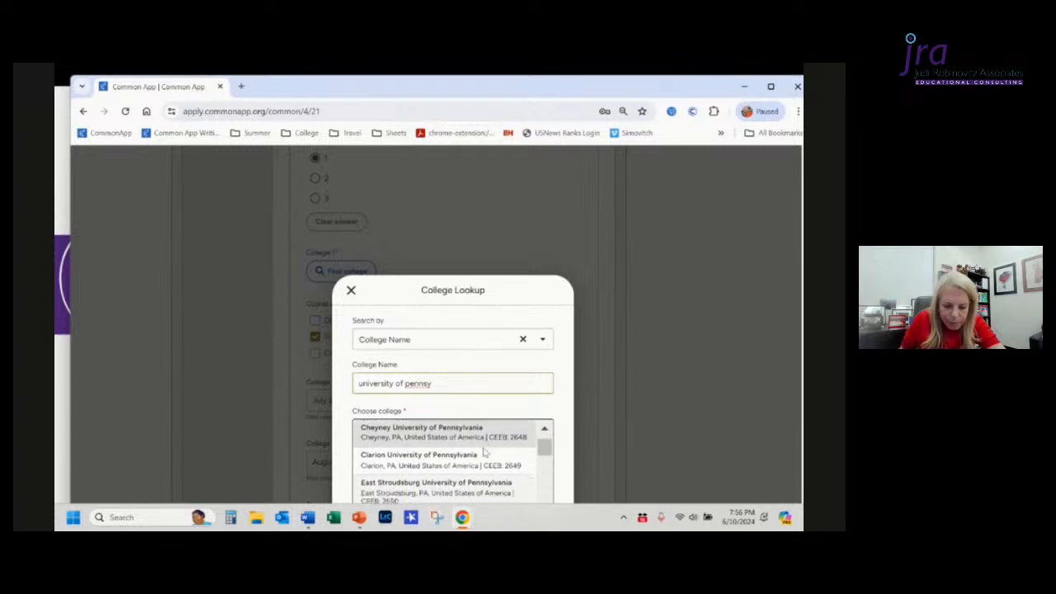
{"action": "scroll", "coordinate": [485, 452], "scroll_direction": "down", "scroll_amount": 5}
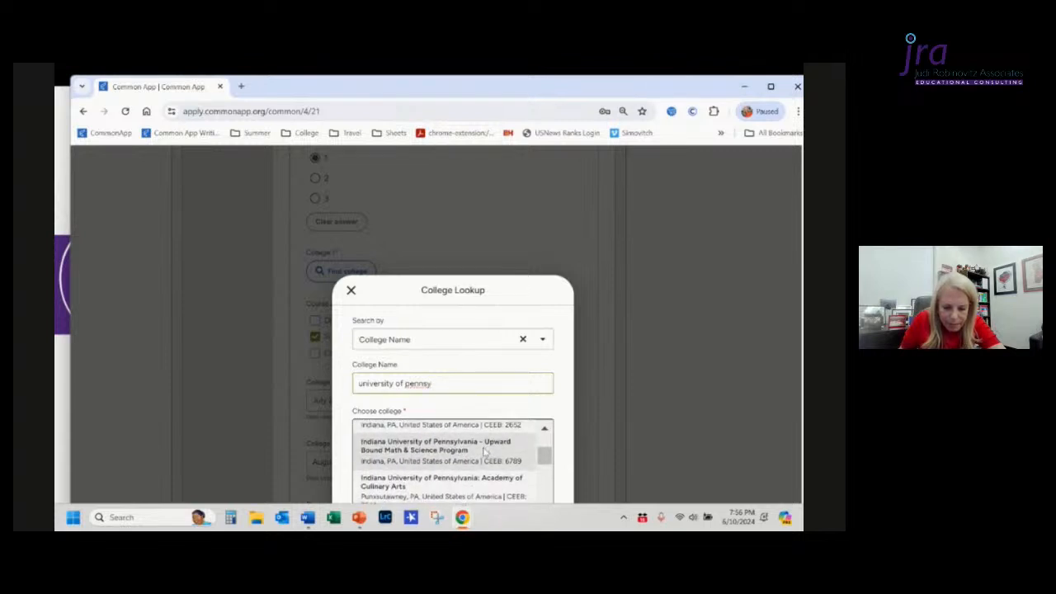
{"action": "scroll", "coordinate": [485, 452], "scroll_direction": "down", "scroll_amount": 5}
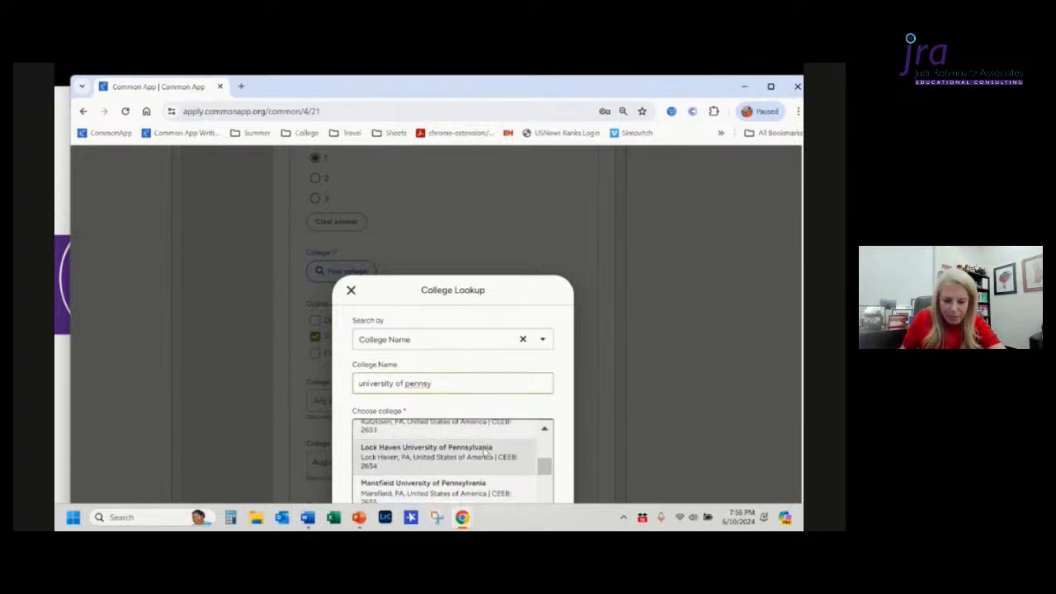
{"action": "scroll", "coordinate": [487, 453], "scroll_direction": "down", "scroll_amount": 8}
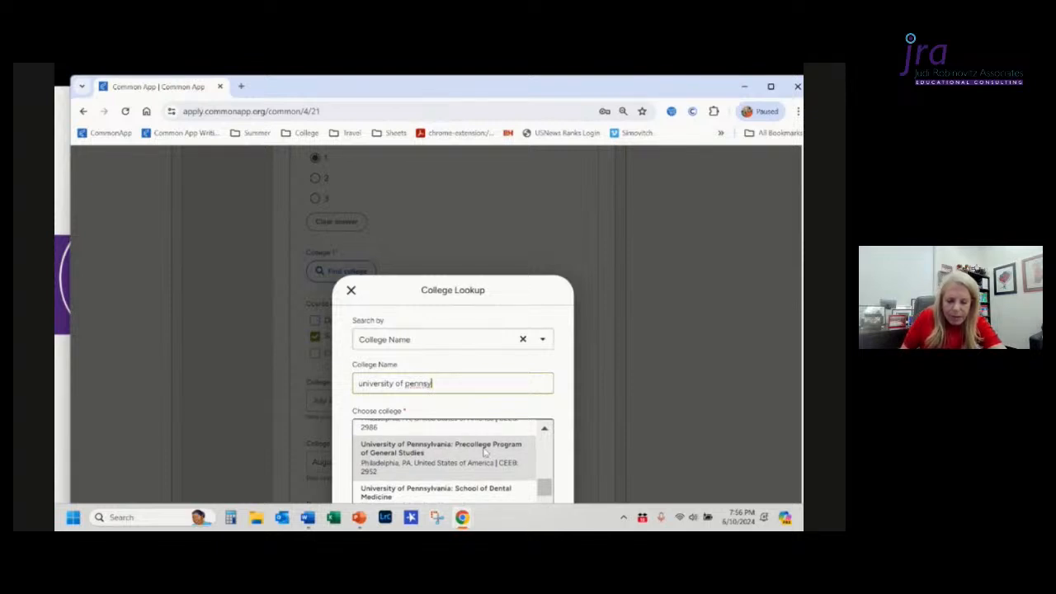
{"action": "scroll", "coordinate": [485, 452], "scroll_direction": "down", "scroll_amount": 1}
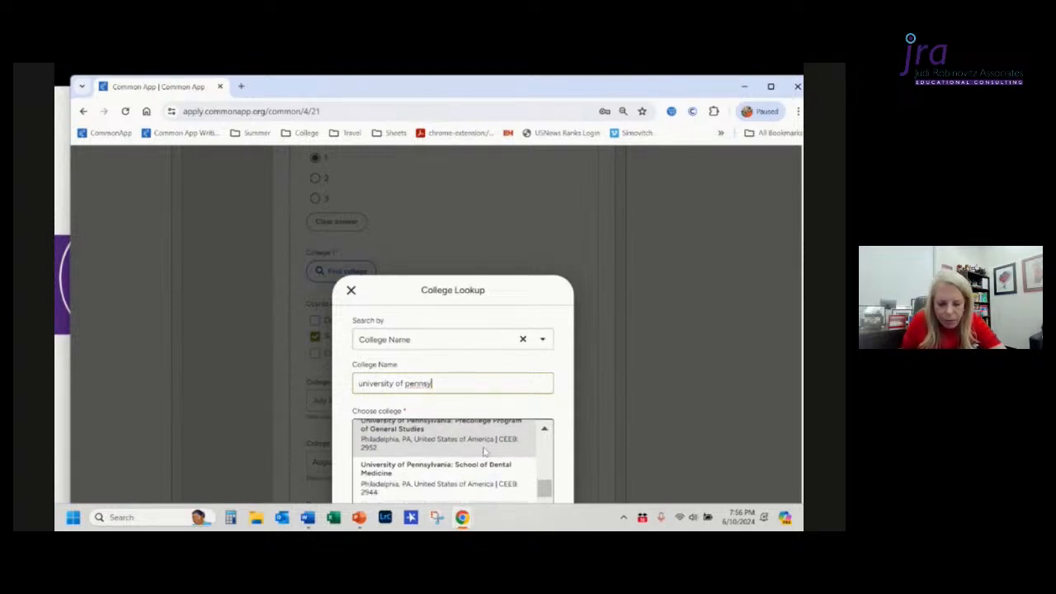
{"action": "scroll", "coordinate": [485, 452], "scroll_direction": "down", "scroll_amount": 1}
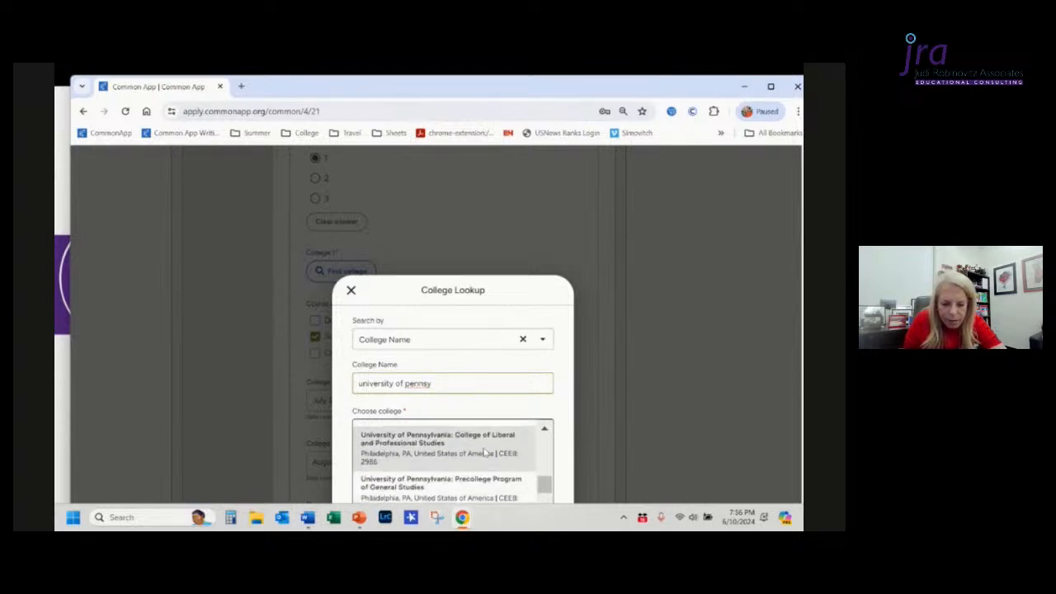
{"action": "scroll", "coordinate": [485, 452], "scroll_direction": "up", "scroll_amount": 1}
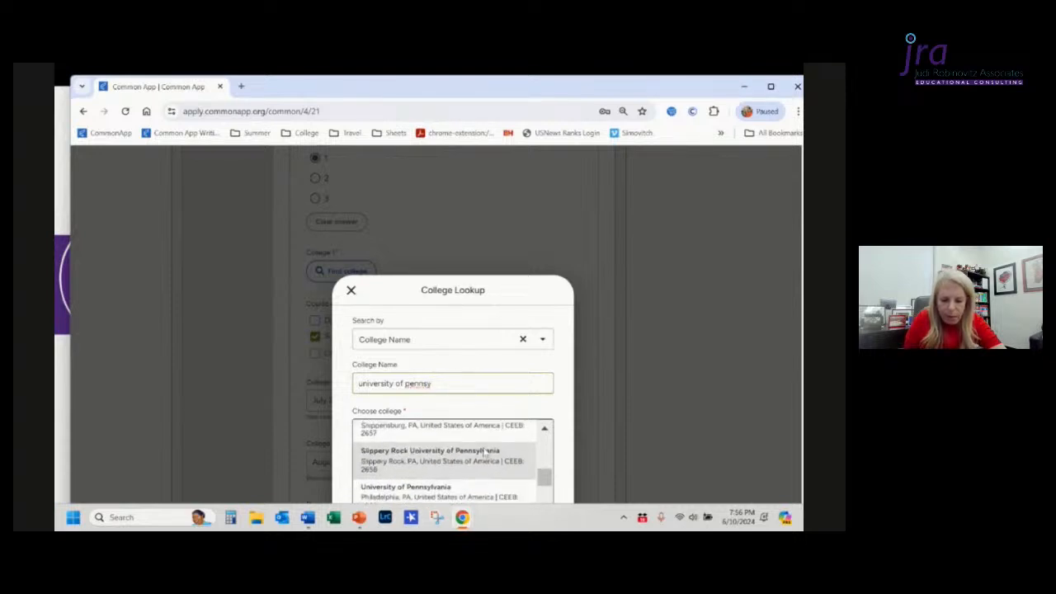
{"action": "left_click", "coordinate": [487, 453]}
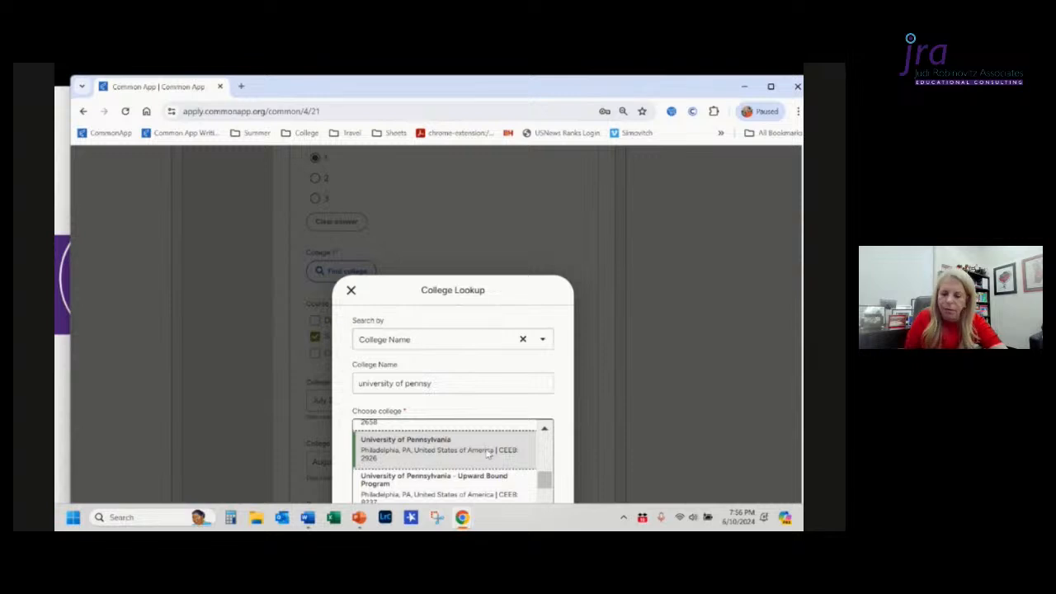
{"action": "scroll", "coordinate": [549, 491], "scroll_direction": "down", "scroll_amount": 2}
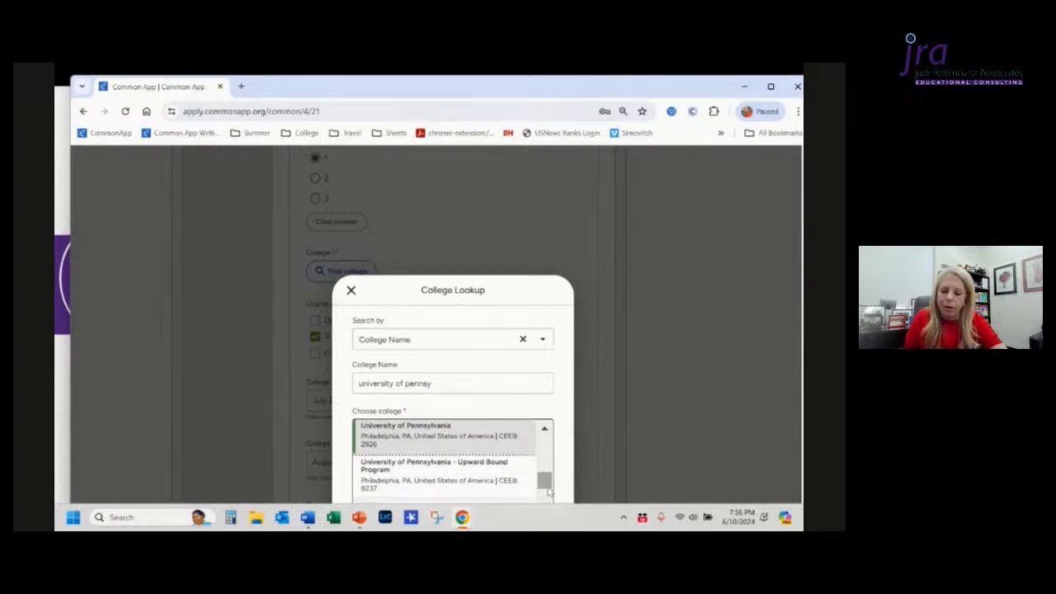
{"action": "scroll", "coordinate": [549, 491], "scroll_direction": "down", "scroll_amount": 3}
{"action": "scroll", "coordinate": [627, 458], "scroll_direction": "down", "scroll_amount": 5}
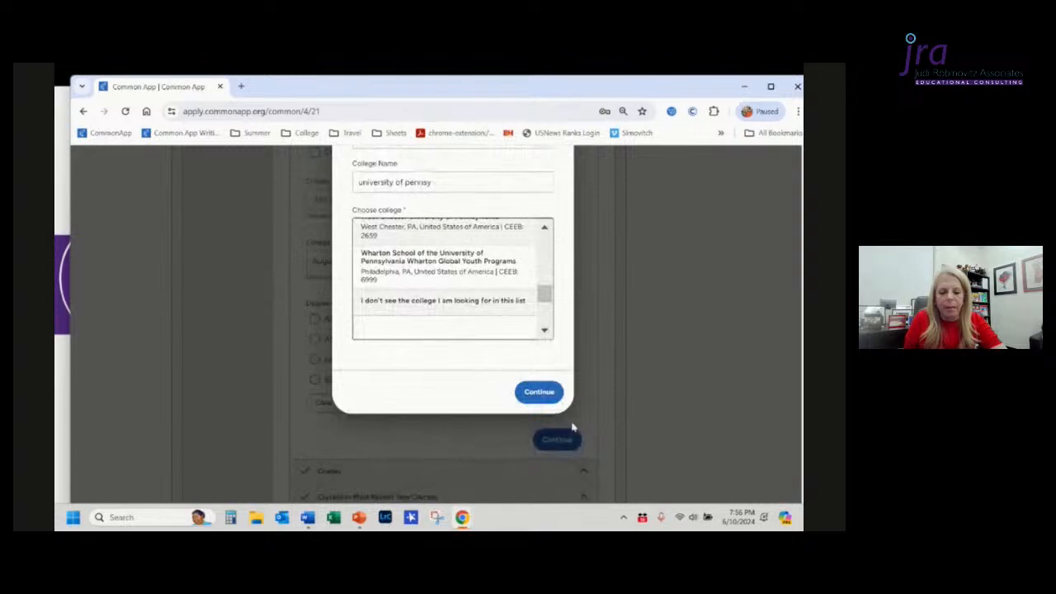
{"action": "left_click", "coordinate": [540, 393]}
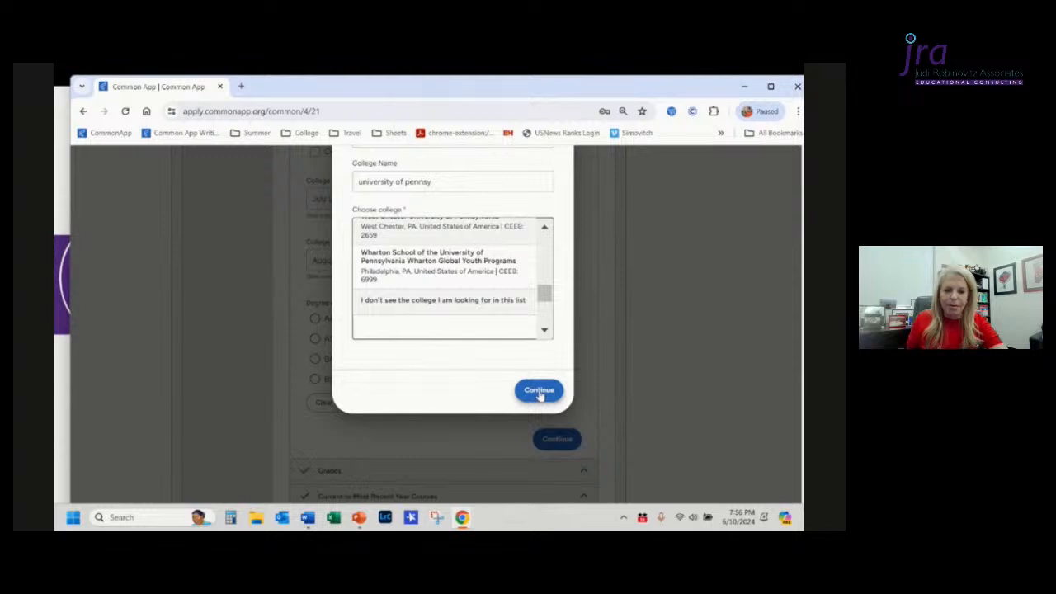
{"action": "right_click", "coordinate": [541, 395]}
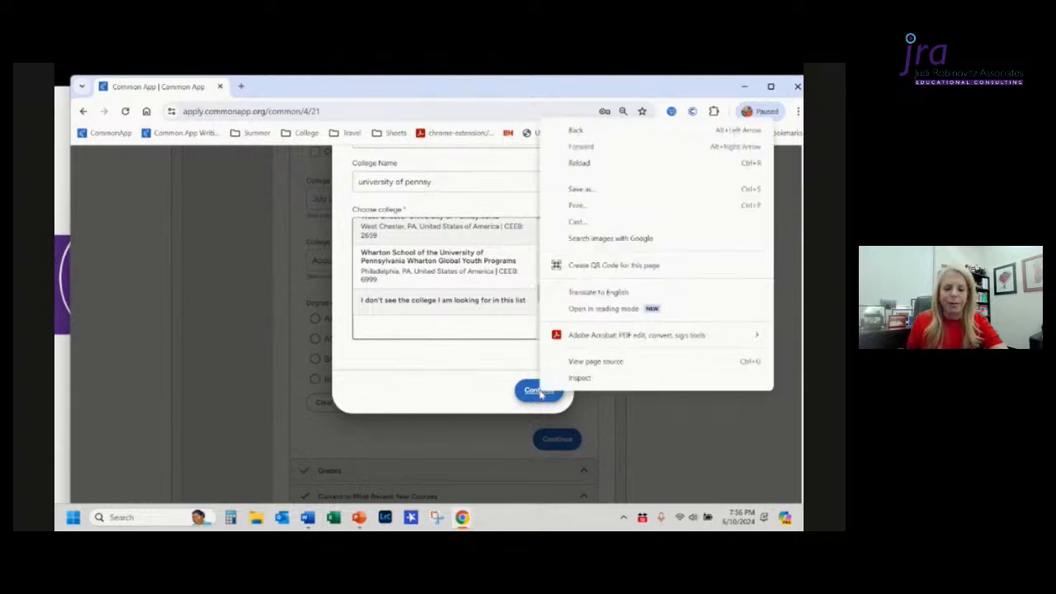
{"action": "right_click", "coordinate": [541, 395]}
{"action": "right_click", "coordinate": [534, 395]}
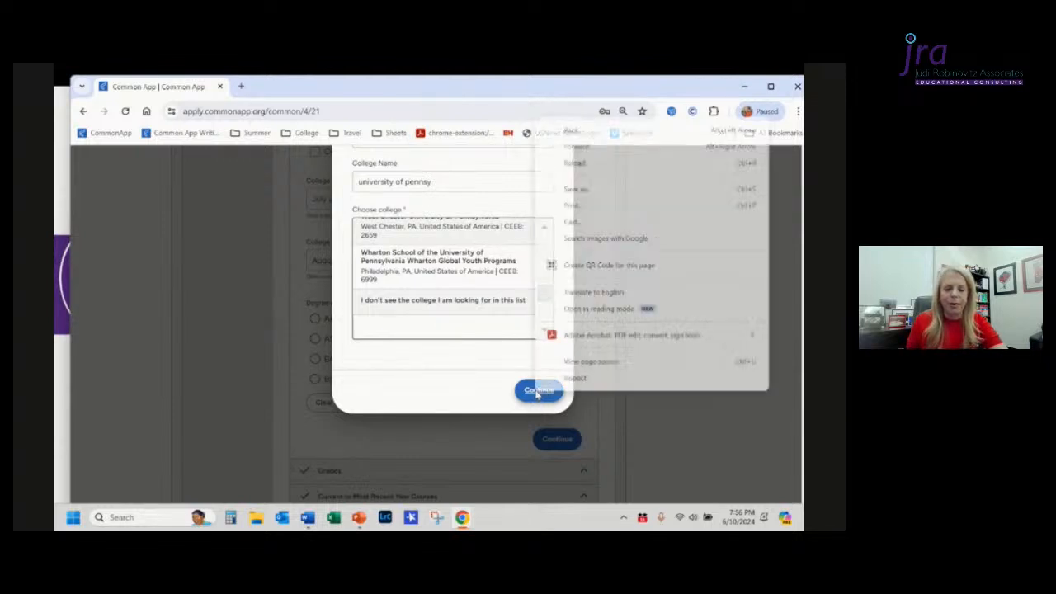
{"action": "left_click", "coordinate": [535, 394]}
{"action": "left_click", "coordinate": [534, 393]}
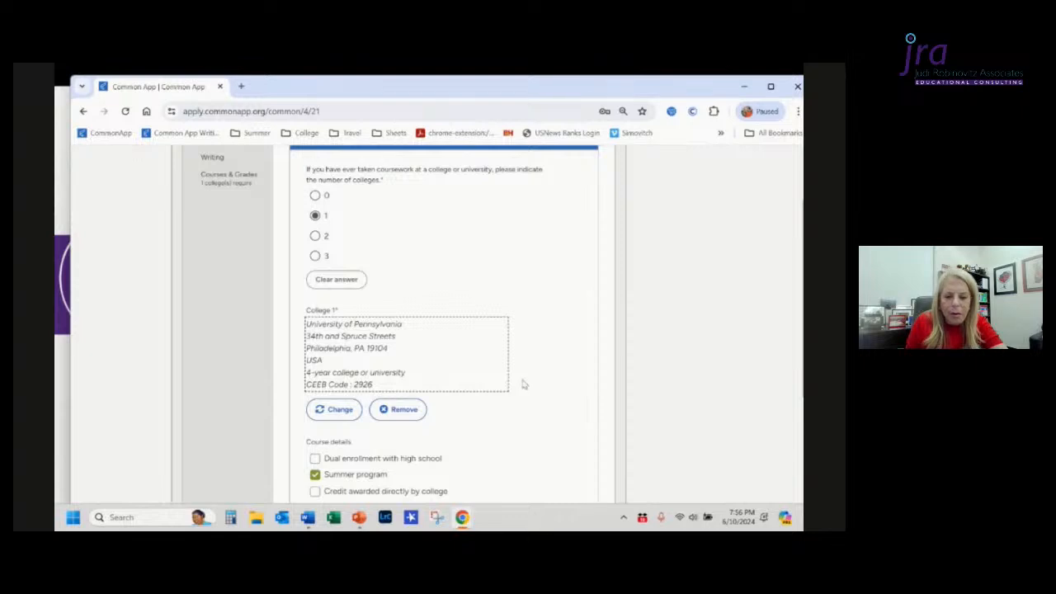
Step: Switch to the Activities section and then return to the Education section
{"action": "scroll", "coordinate": [561, 382], "scroll_direction": "down", "scroll_amount": 15}
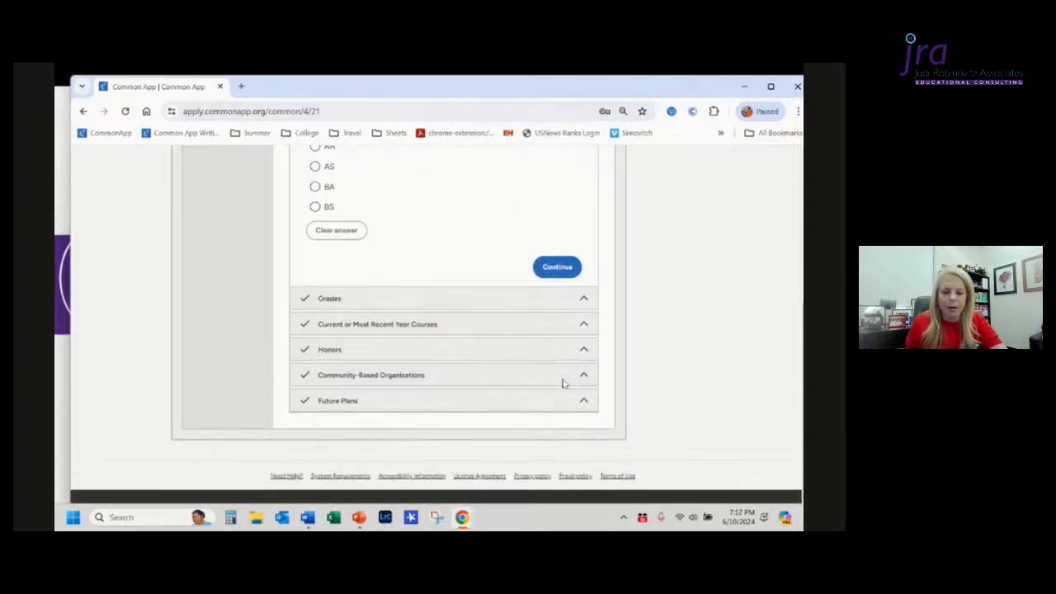
{"action": "scroll", "coordinate": [563, 383], "scroll_direction": "up", "scroll_amount": 6}
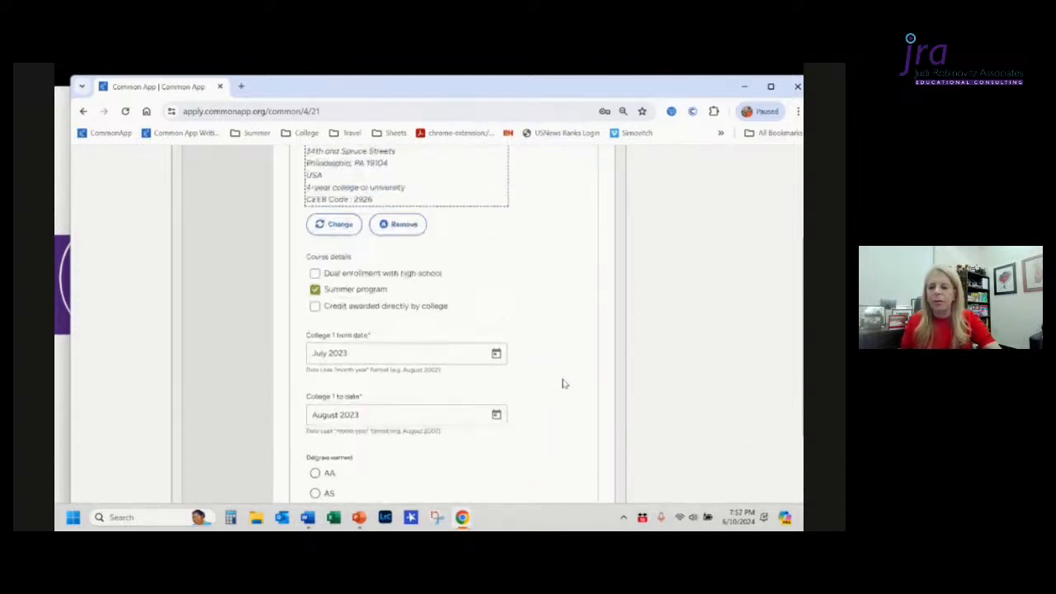
{"action": "scroll", "coordinate": [563, 383], "scroll_direction": "up", "scroll_amount": 5}
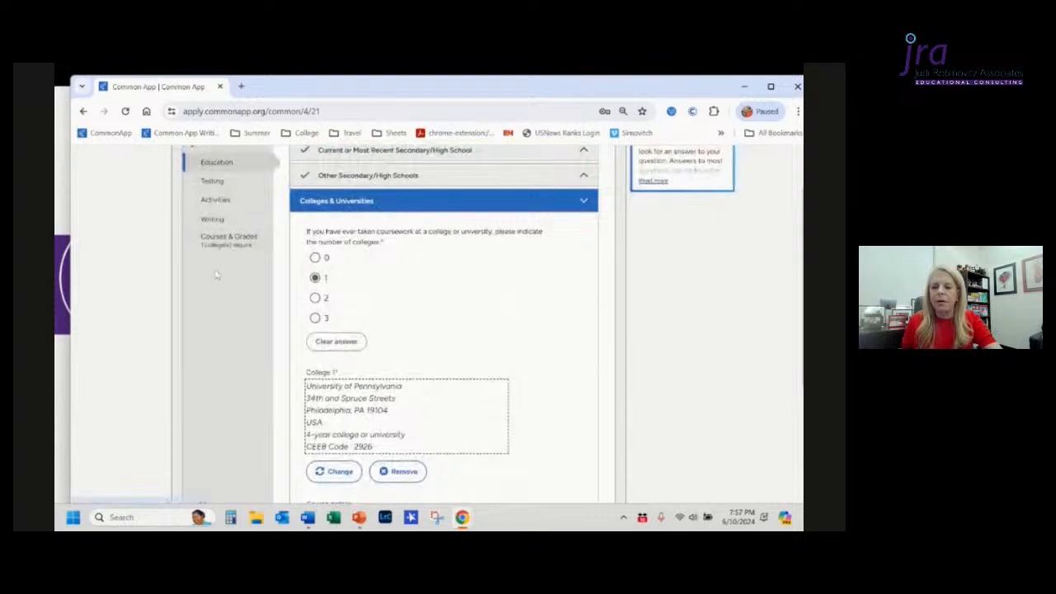
{"action": "left_click", "coordinate": [213, 201]}
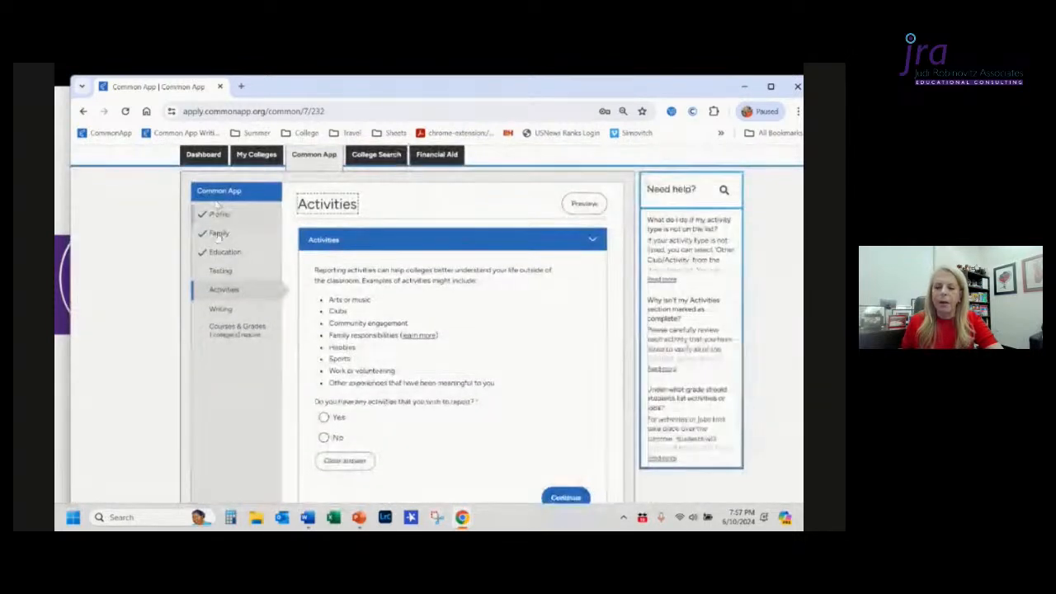
{"action": "left_click", "coordinate": [226, 252]}
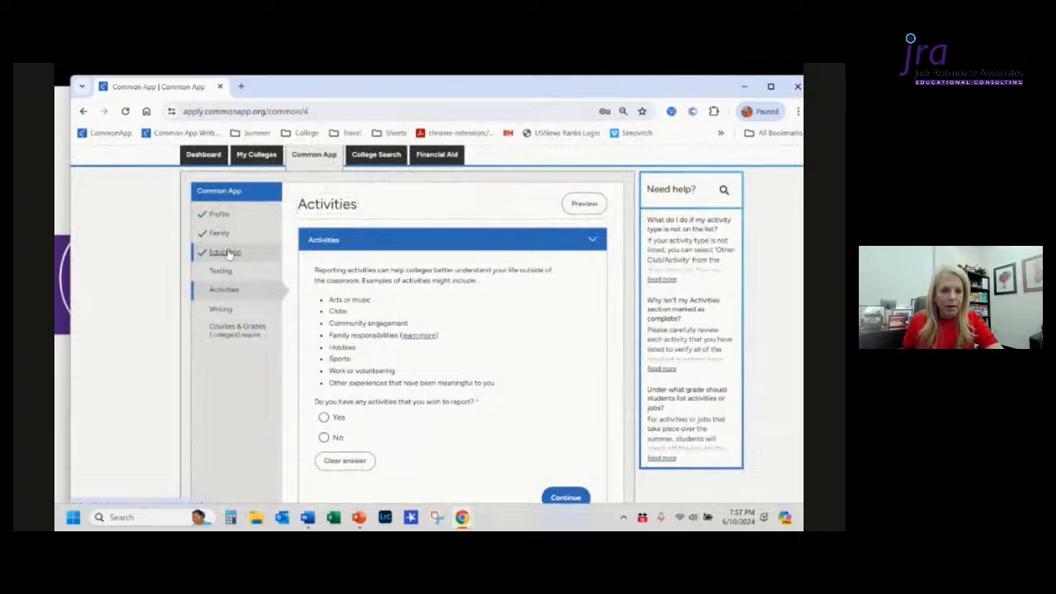
Step: Preview the Education section, review its contents, try printing it, and close the preview
{"action": "left_click", "coordinate": [586, 207]}
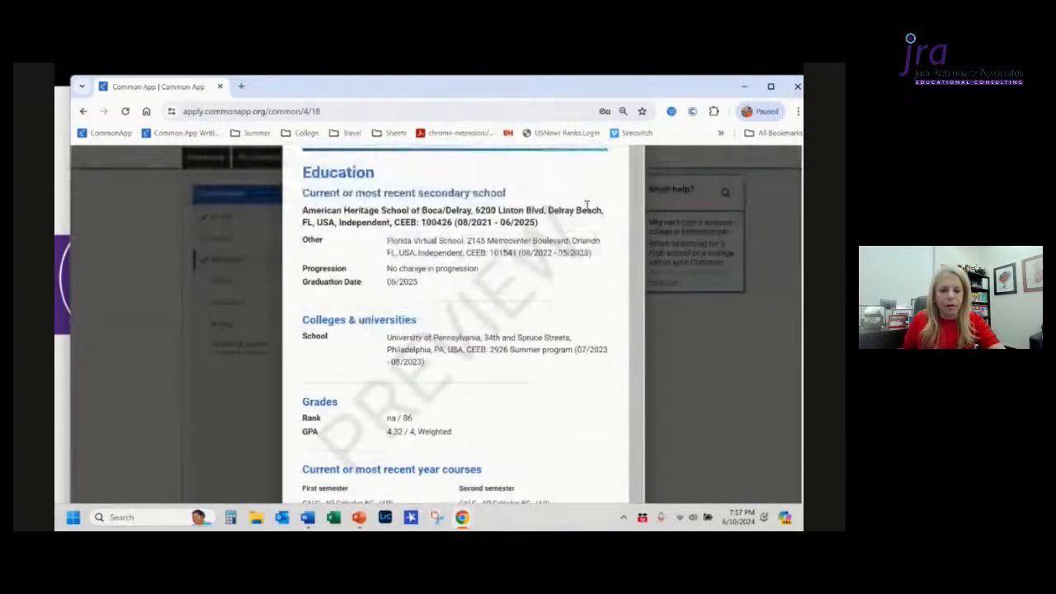
{"action": "scroll", "coordinate": [587, 206], "scroll_direction": "down", "scroll_amount": 5}
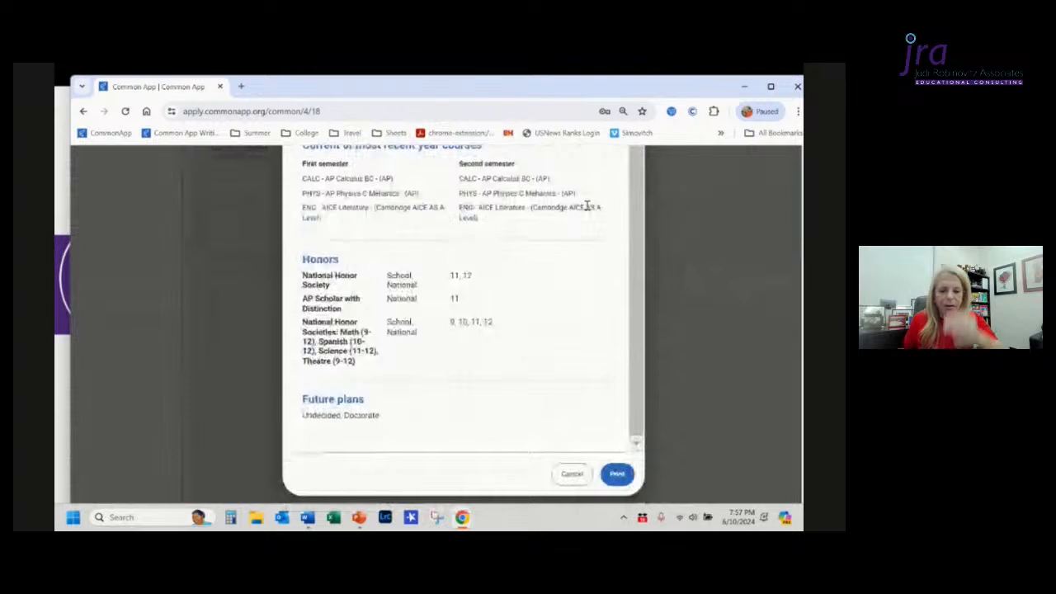
{"action": "scroll", "coordinate": [587, 206], "scroll_direction": "up", "scroll_amount": 2}
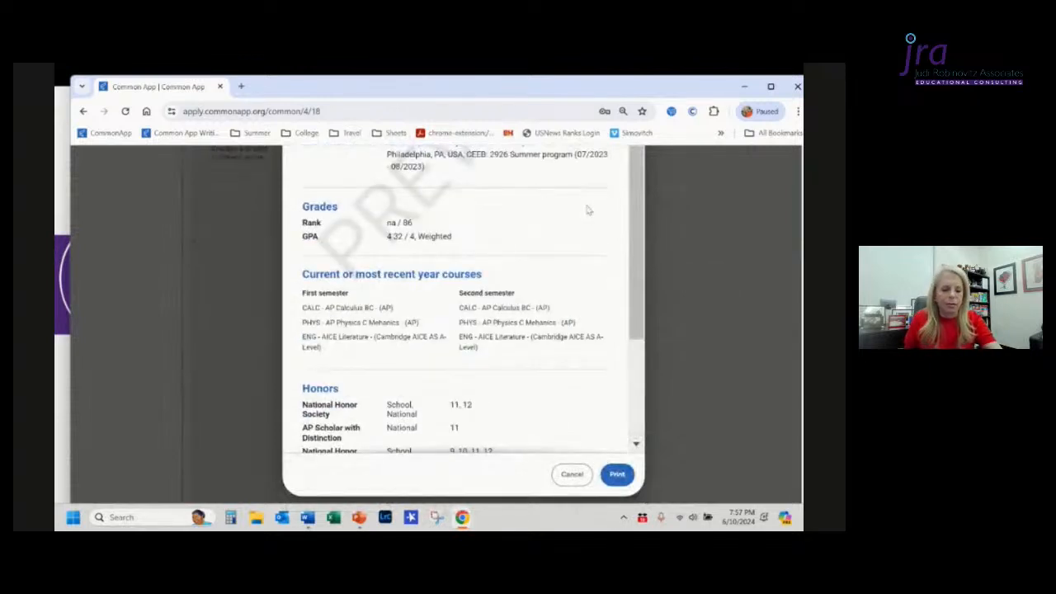
{"action": "left_click", "coordinate": [618, 475]}
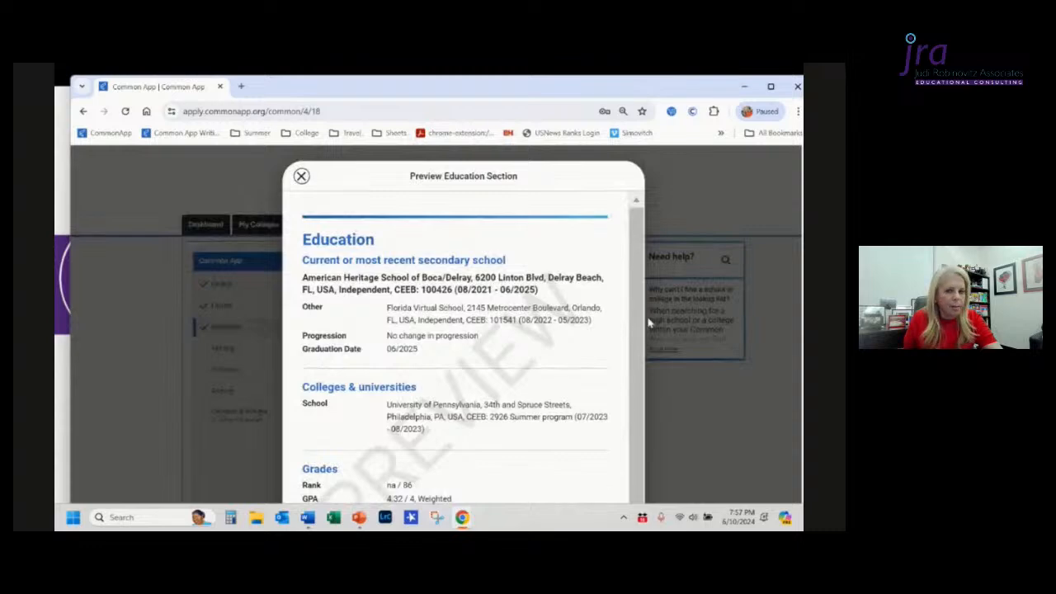
{"action": "left_click", "coordinate": [301, 176]}
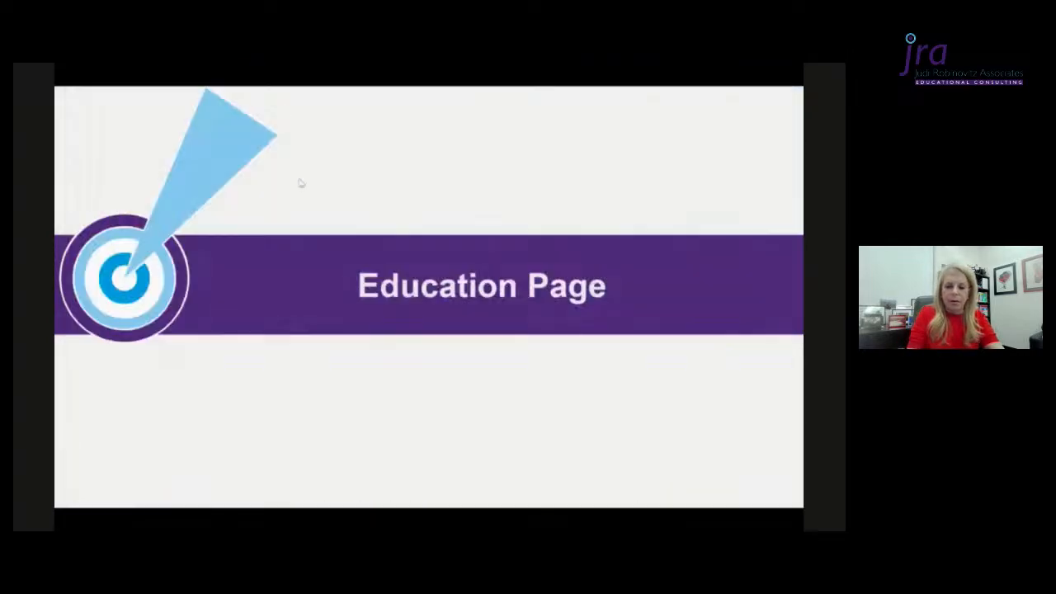
{"action": "key", "text": "Right"}
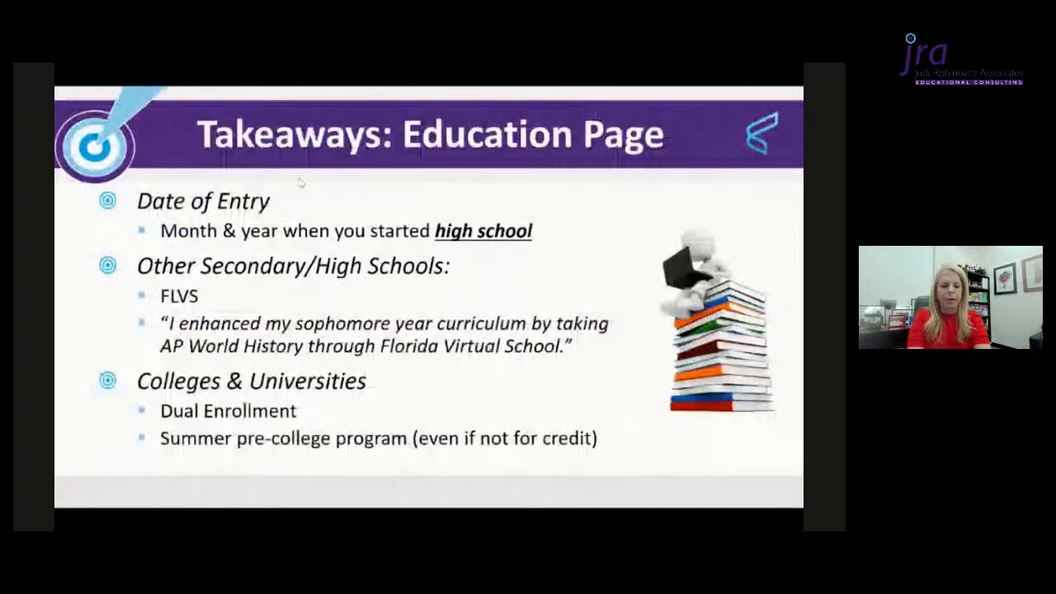
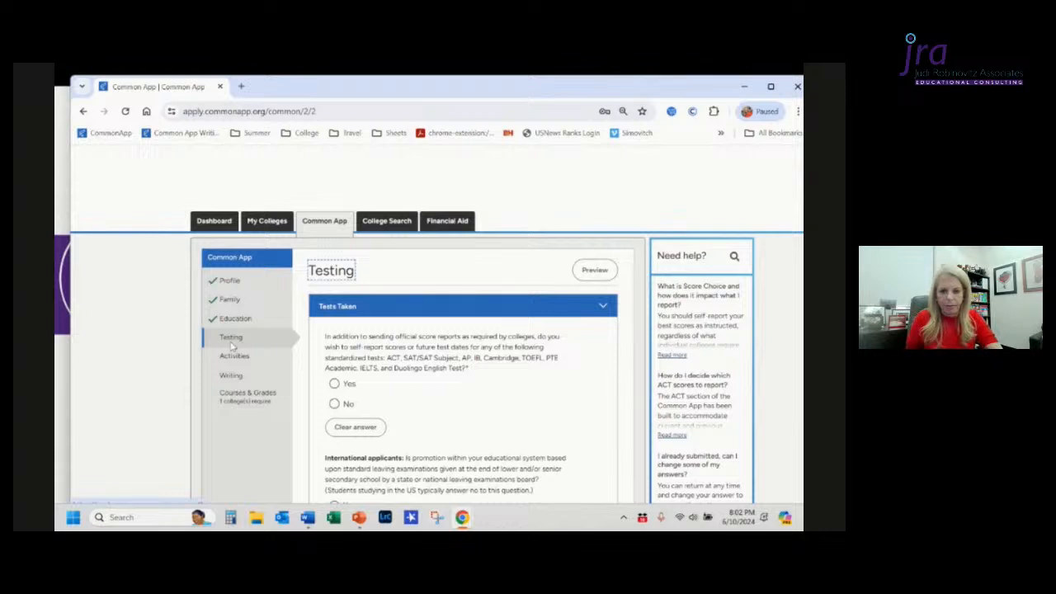
Step: In the Testing section, answer Yes to self-reporting test scores or future test dates
{"action": "scroll", "coordinate": [232, 347], "scroll_direction": "down", "scroll_amount": 1}
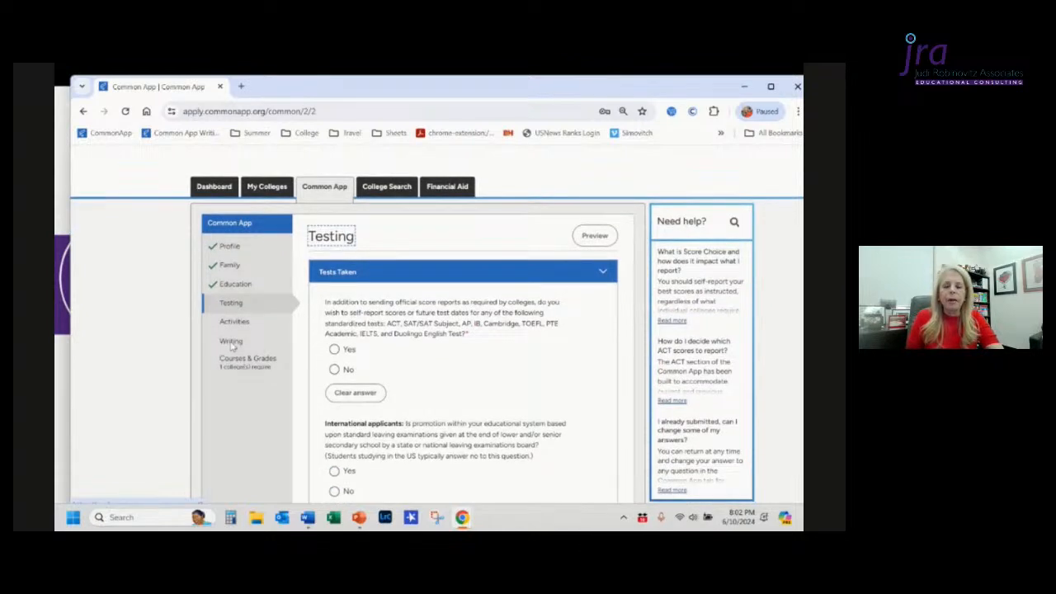
{"action": "left_click", "coordinate": [231, 346]}
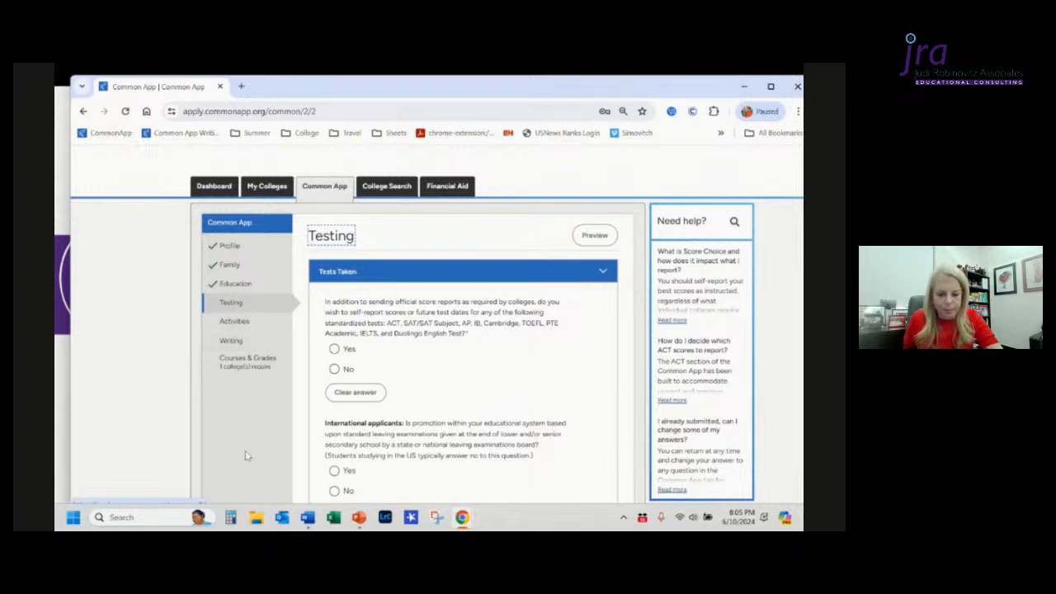
{"action": "scroll", "coordinate": [483, 356], "scroll_direction": "down", "scroll_amount": 1}
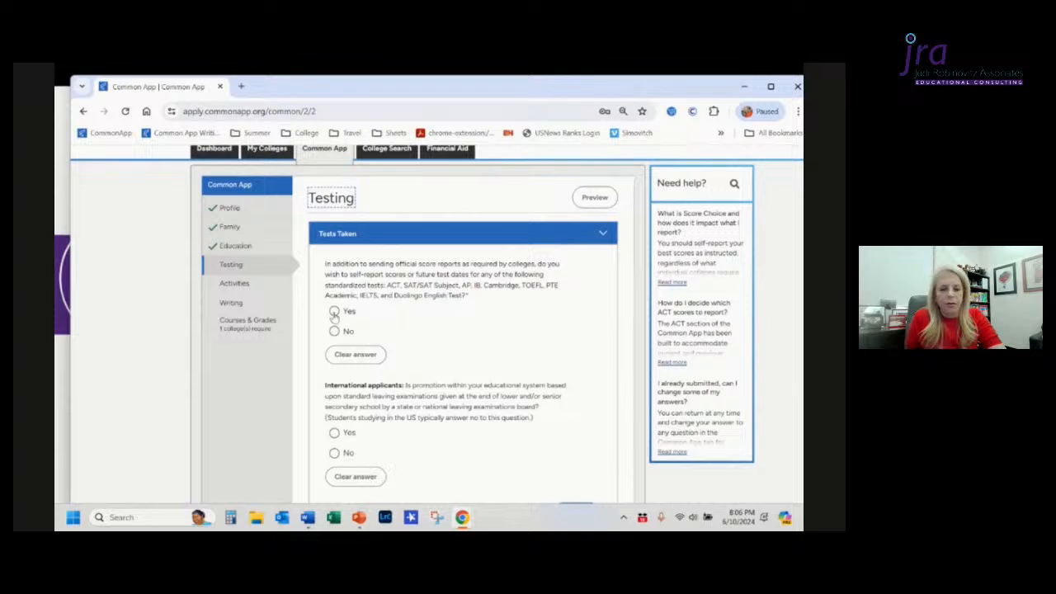
{"action": "left_click", "coordinate": [334, 314]}
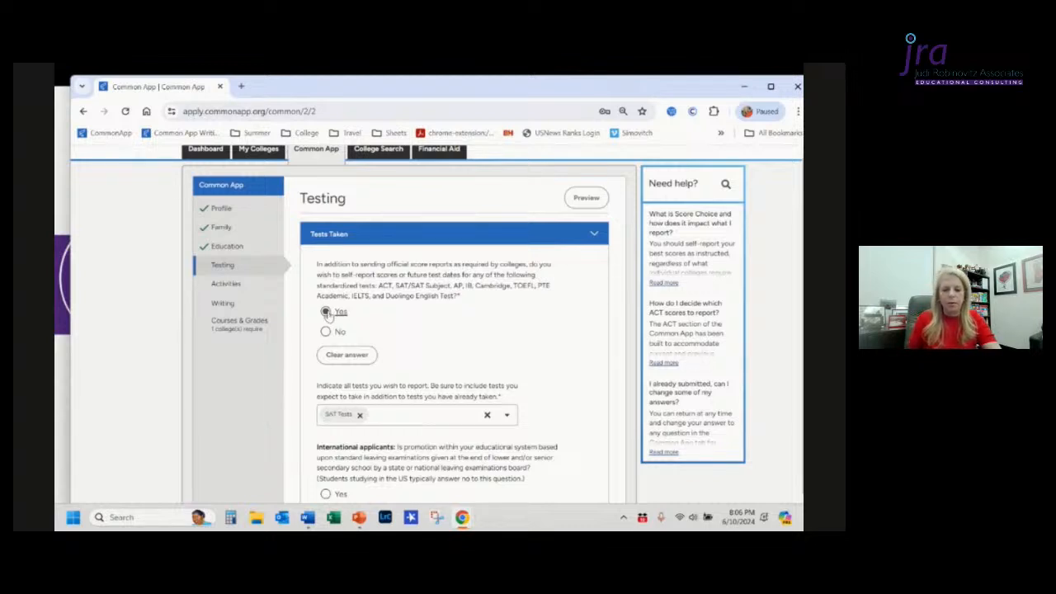
Step: Remove SAT Tests from the list of tests to report
{"action": "scroll", "coordinate": [442, 326], "scroll_direction": "down", "scroll_amount": 1}
{"action": "left_click", "coordinate": [360, 375]}
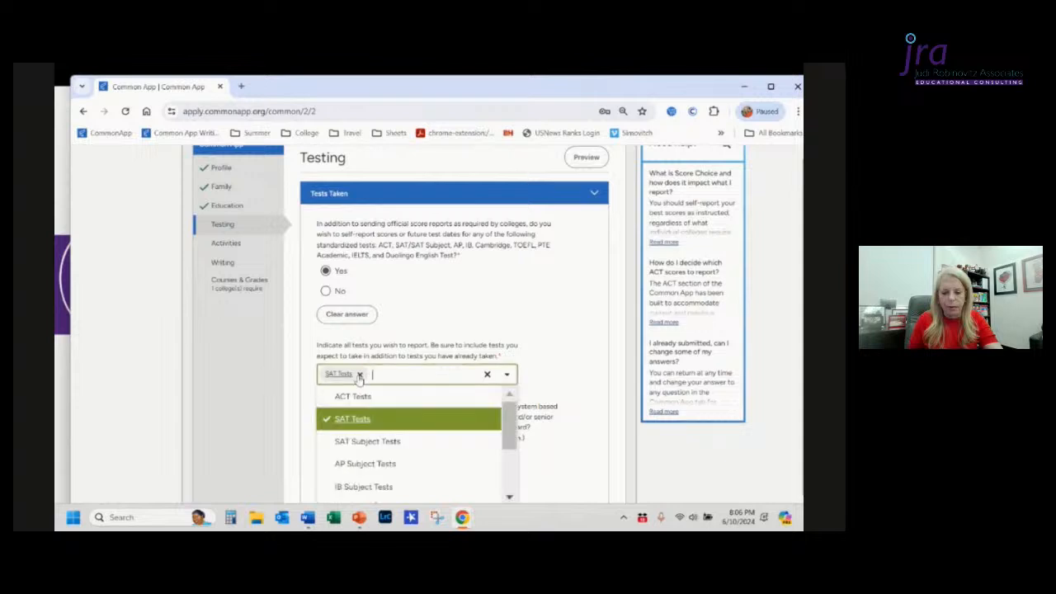
{"action": "left_click", "coordinate": [532, 318]}
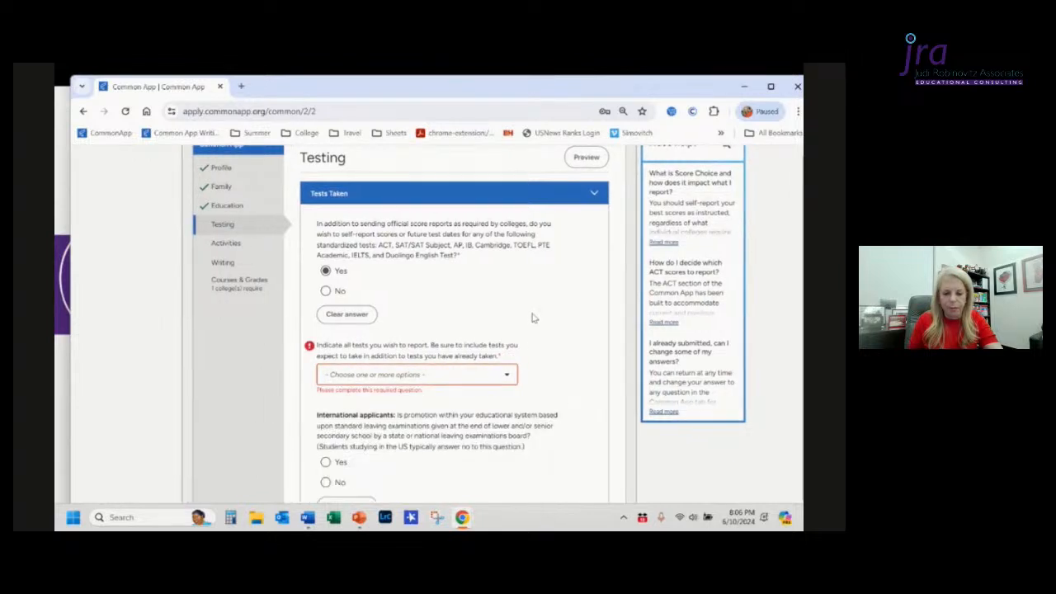
Step: Select SAT Tests and AP Subject Tests as the tests to report
{"action": "left_click", "coordinate": [491, 376]}
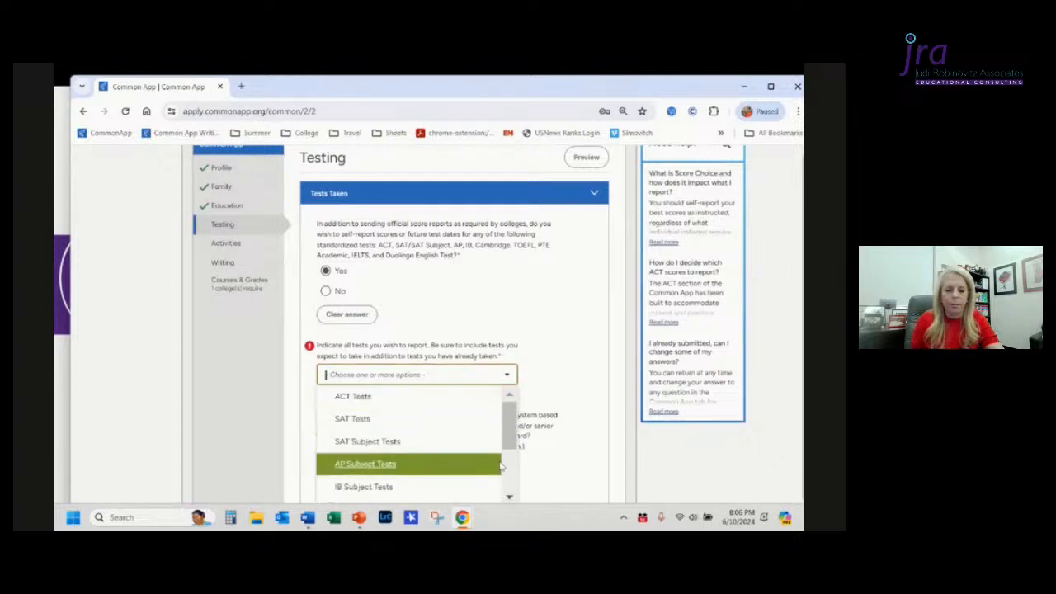
{"action": "left_click", "coordinate": [425, 426]}
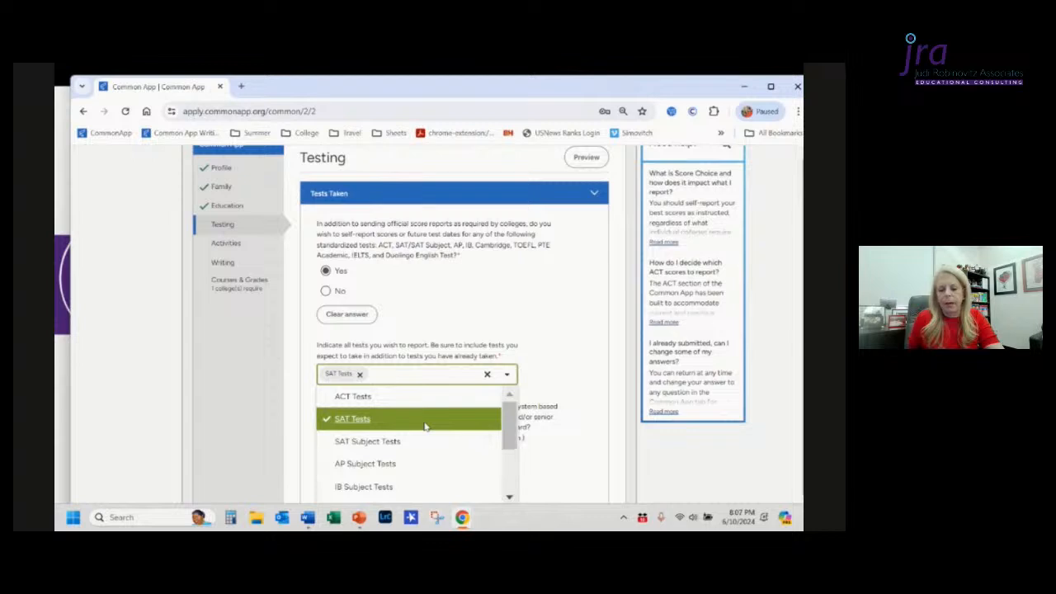
{"action": "left_click", "coordinate": [509, 497]}
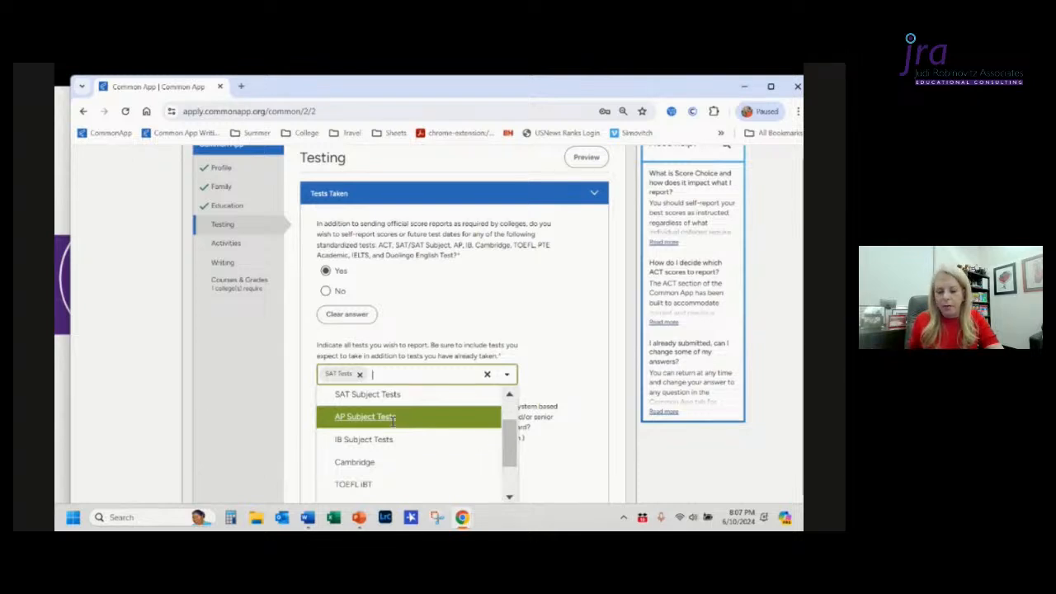
{"action": "left_click", "coordinate": [394, 420]}
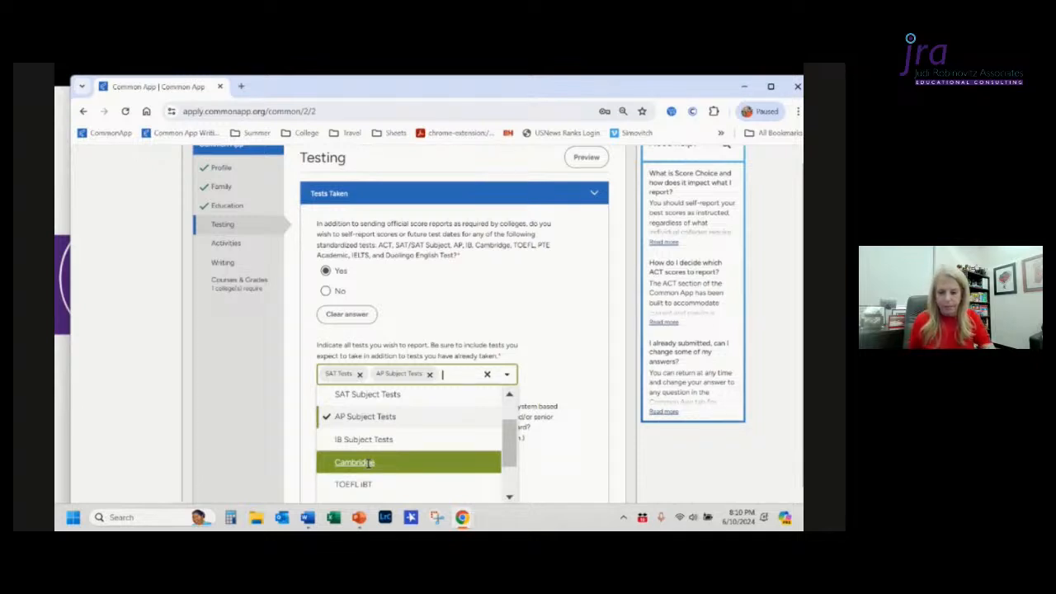
{"action": "mouse_move", "coordinate": [360, 517]}
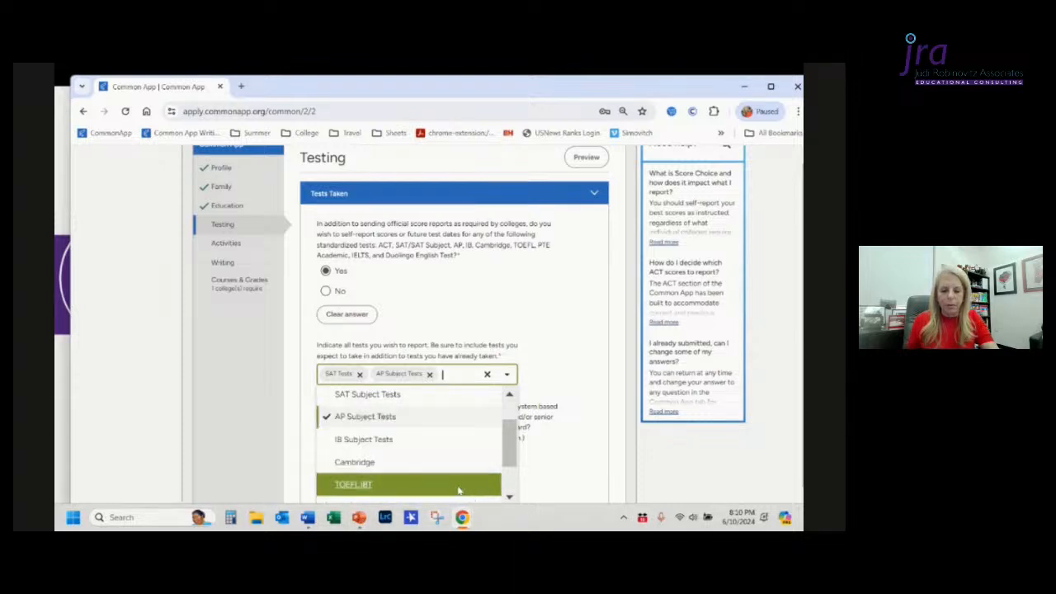
{"action": "left_click", "coordinate": [510, 498]}
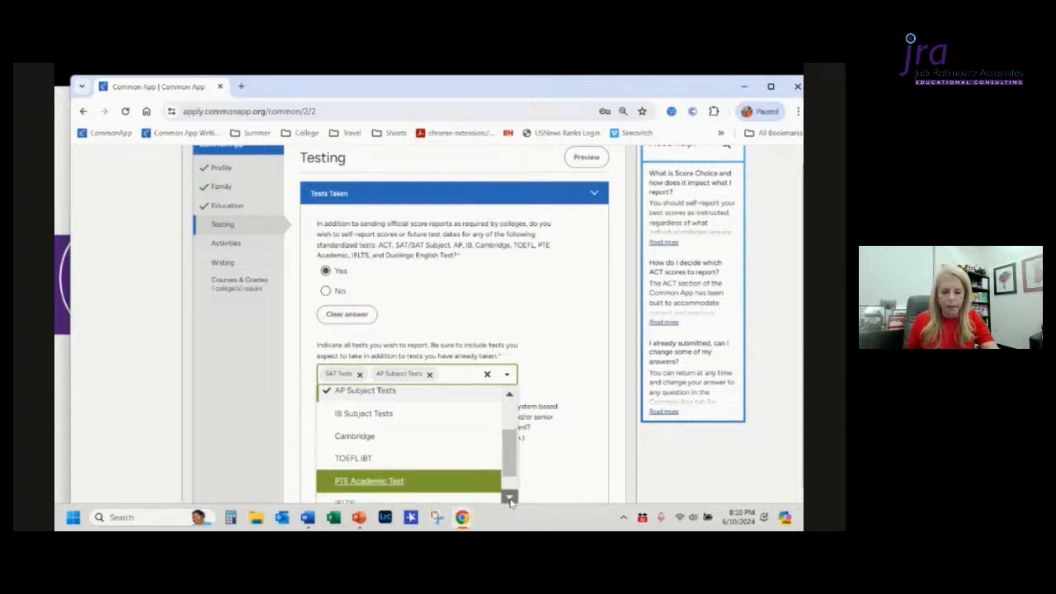
{"action": "left_click", "coordinate": [510, 499]}
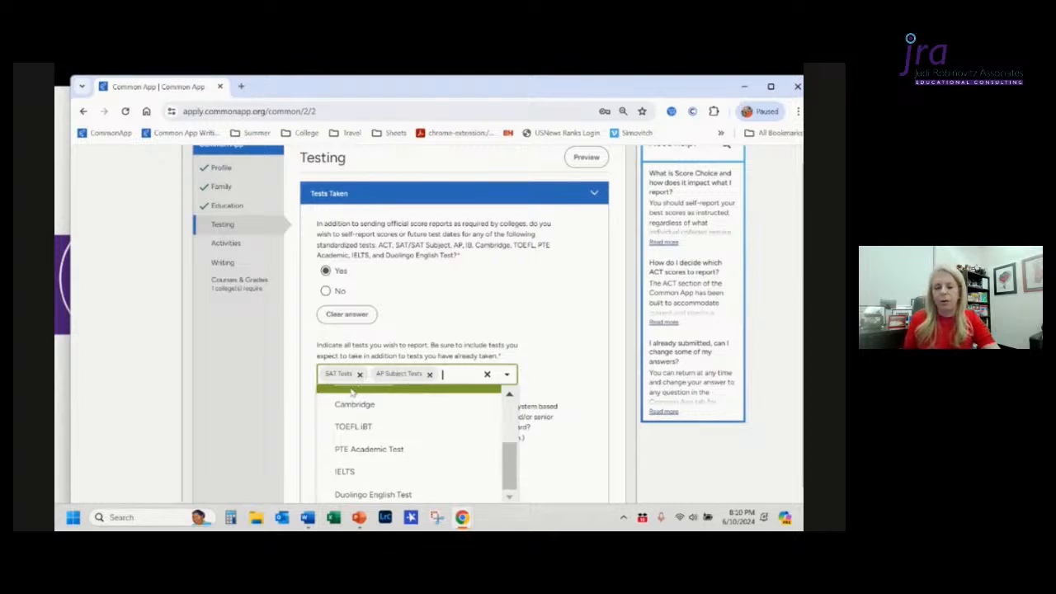
{"action": "left_click", "coordinate": [576, 451]}
Step: Answer No to the international applicants question, then clear that answer
{"action": "scroll", "coordinate": [576, 452], "scroll_direction": "down", "scroll_amount": 2}
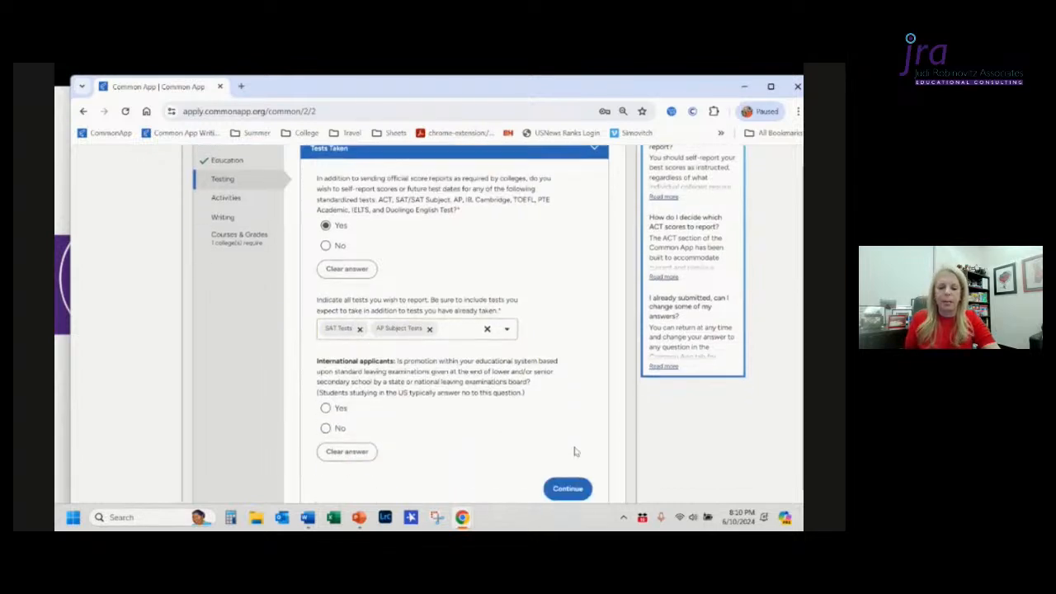
{"action": "scroll", "coordinate": [576, 451], "scroll_direction": "down", "scroll_amount": 1}
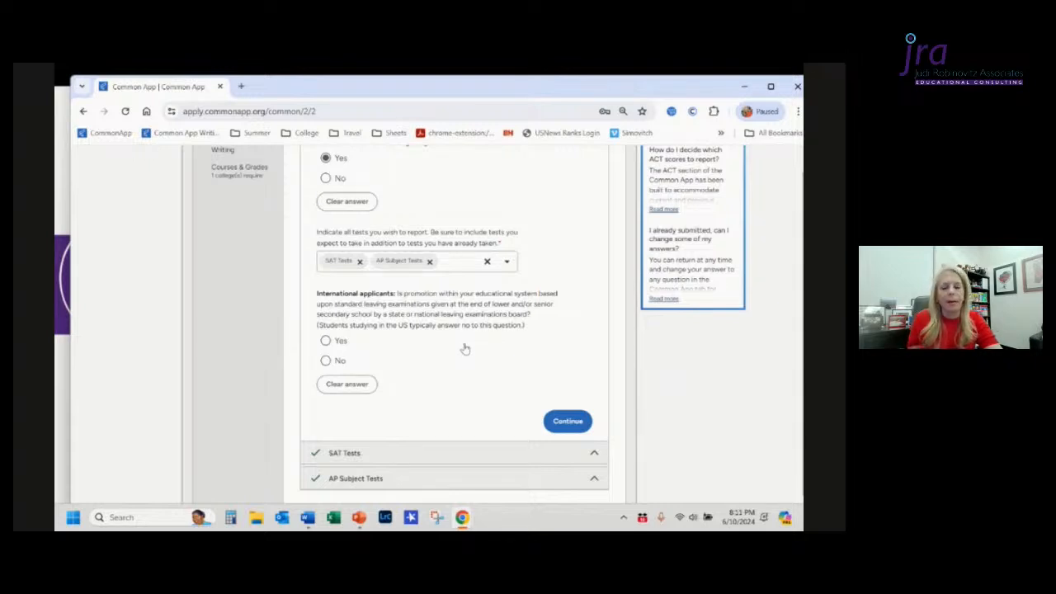
{"action": "left_click", "coordinate": [326, 363]}
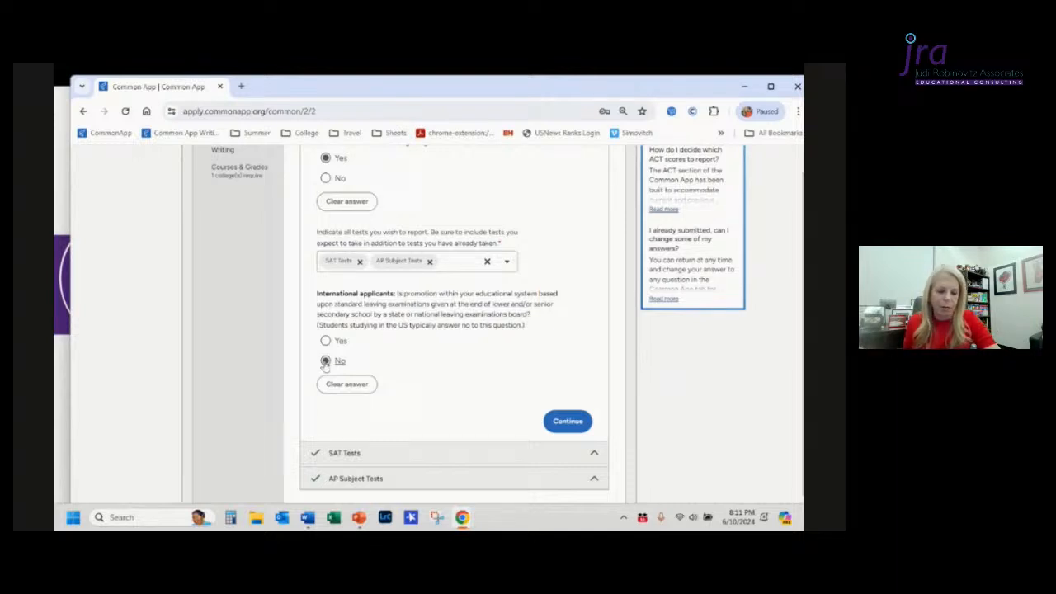
{"action": "left_click", "coordinate": [345, 384]}
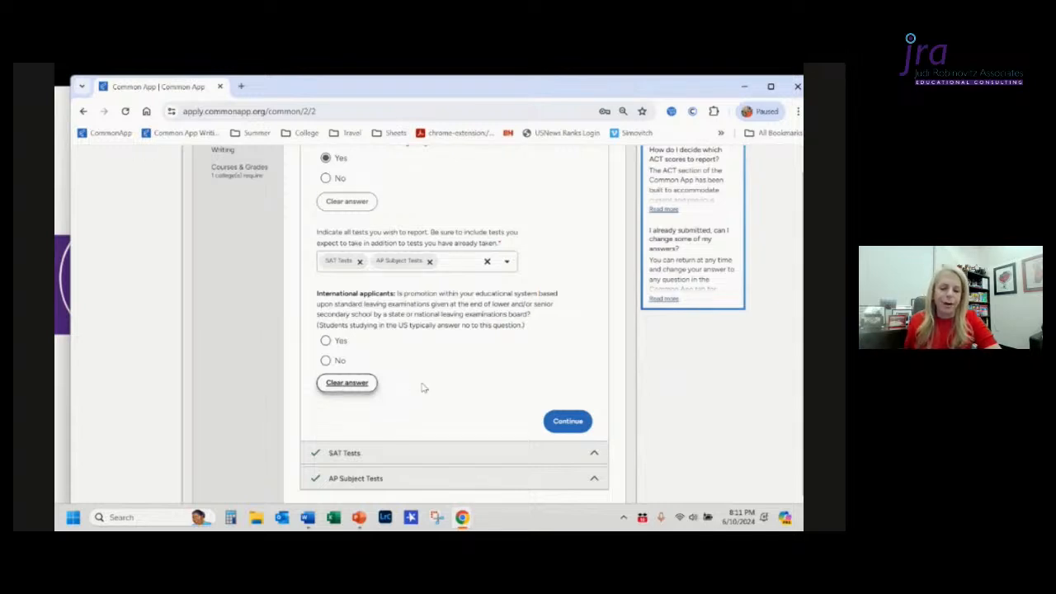
Step: Open the SAT Tests section and set the number of past SAT scores to report to 2
{"action": "scroll", "coordinate": [422, 386], "scroll_direction": "down", "scroll_amount": 2}
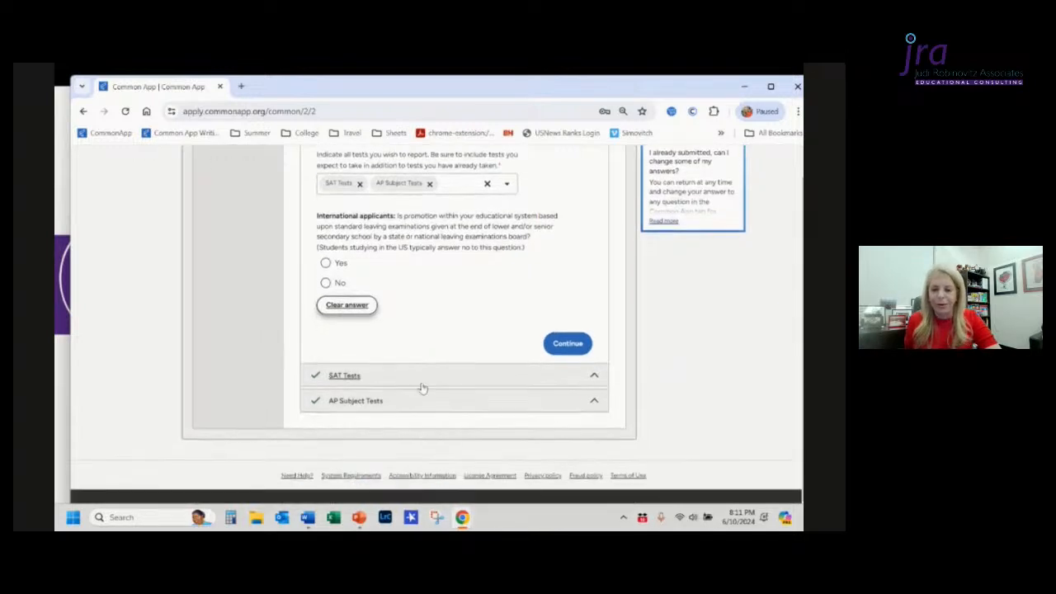
{"action": "left_click", "coordinate": [423, 379]}
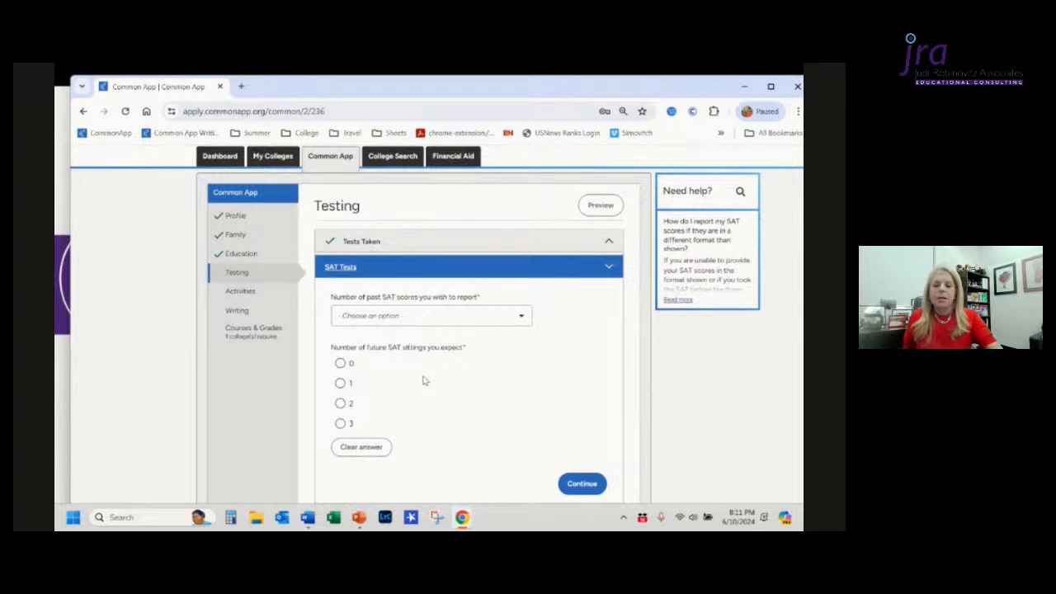
{"action": "left_click", "coordinate": [341, 404]}
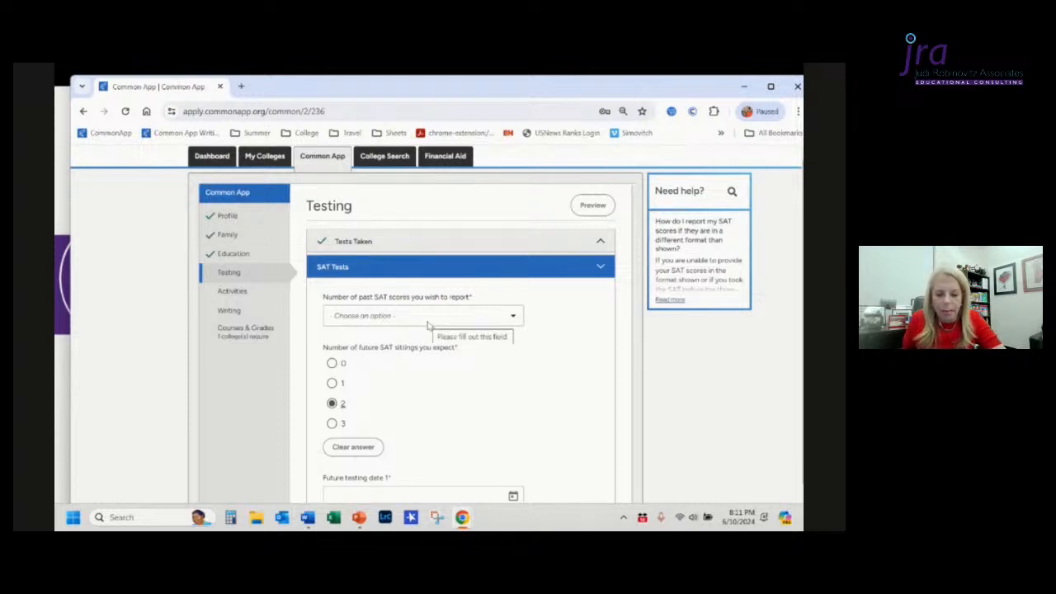
{"action": "left_click", "coordinate": [330, 365]}
{"action": "left_click", "coordinate": [382, 322]}
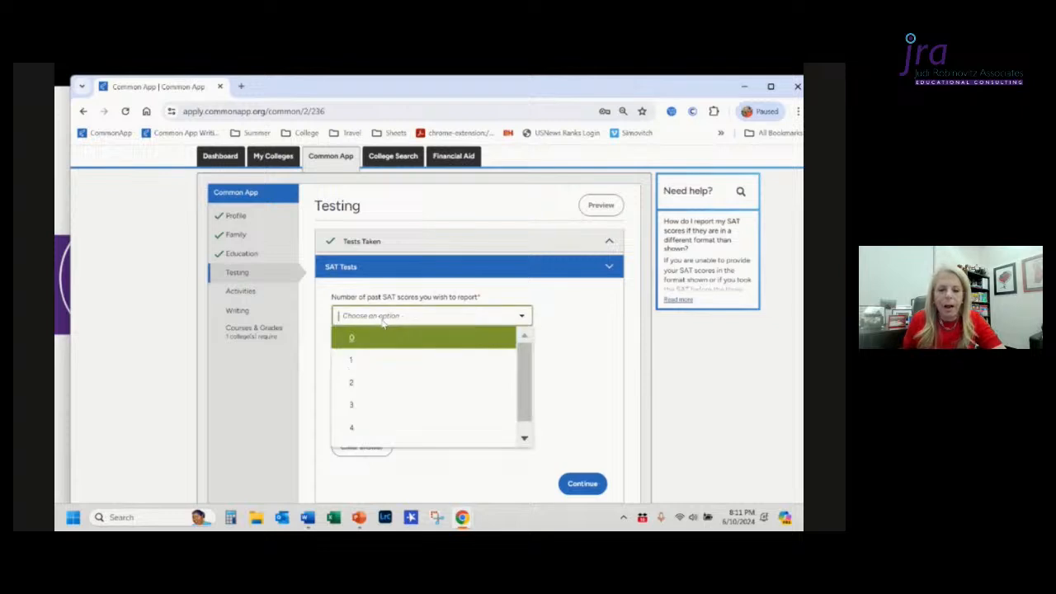
{"action": "left_click", "coordinate": [377, 382]}
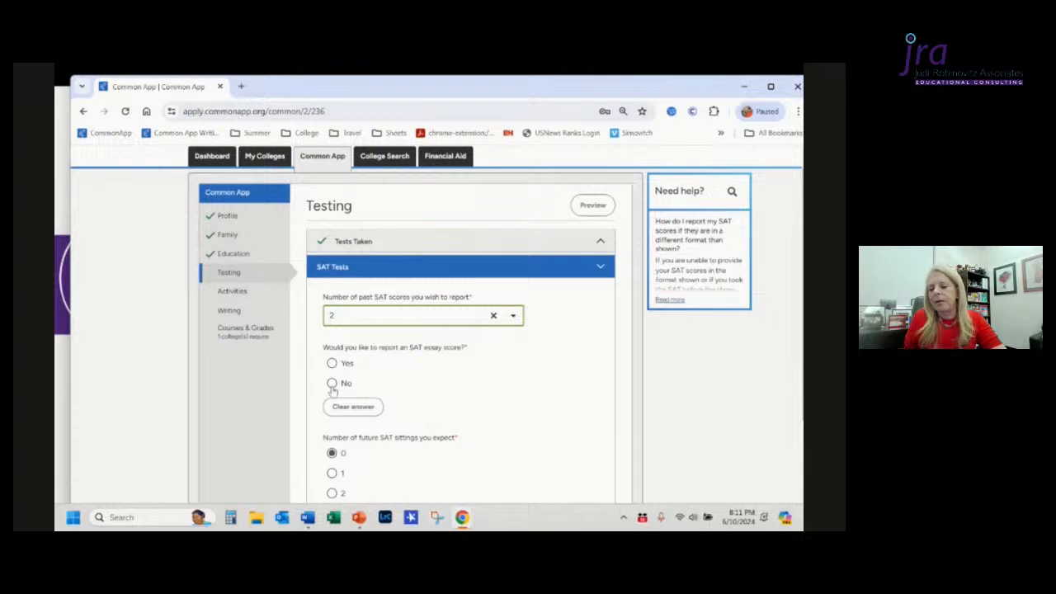
Step: Decline reporting an SAT essay score and set the expected future SAT sittings to 1
{"action": "left_click", "coordinate": [333, 388]}
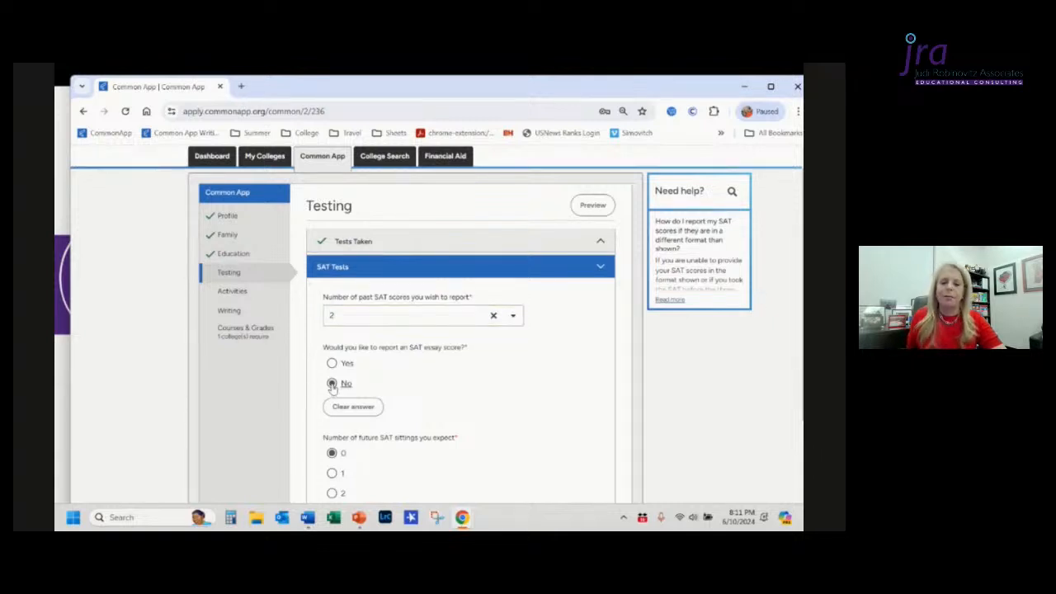
{"action": "scroll", "coordinate": [483, 430], "scroll_direction": "down", "scroll_amount": 2}
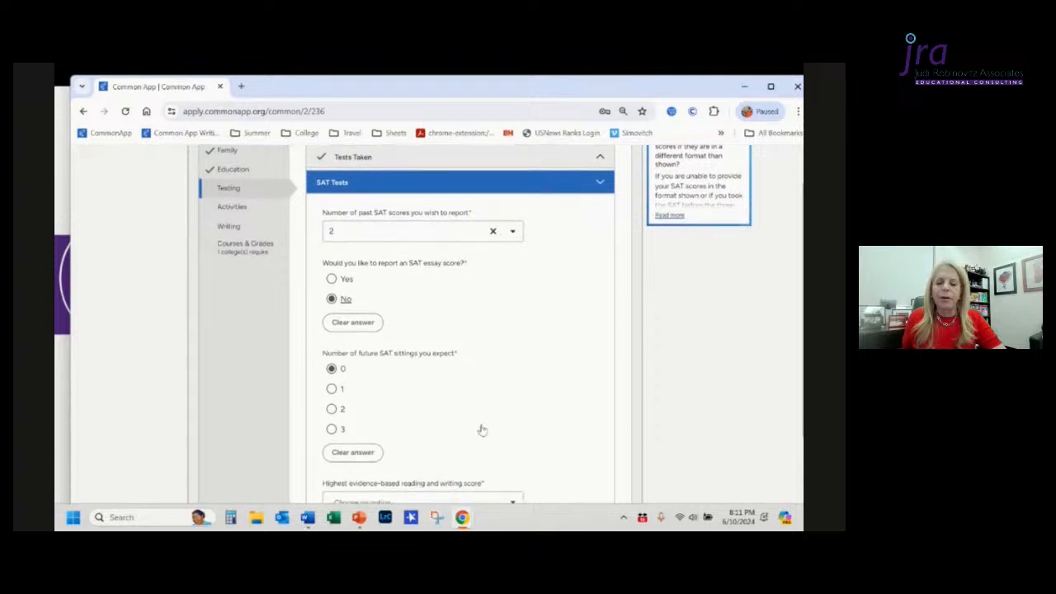
{"action": "scroll", "coordinate": [483, 430], "scroll_direction": "down", "scroll_amount": 1}
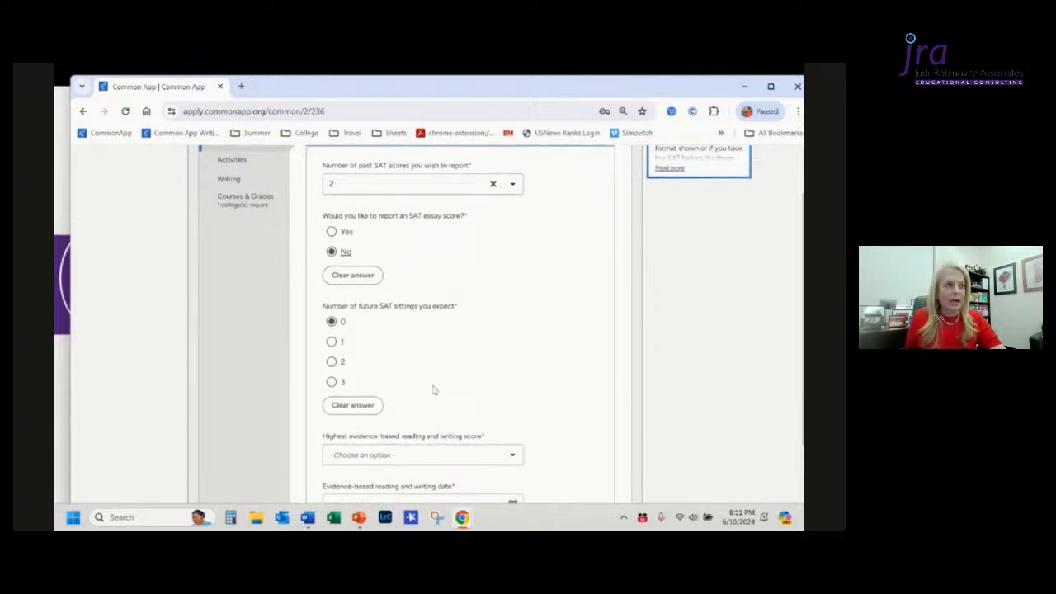
{"action": "left_click", "coordinate": [332, 344]}
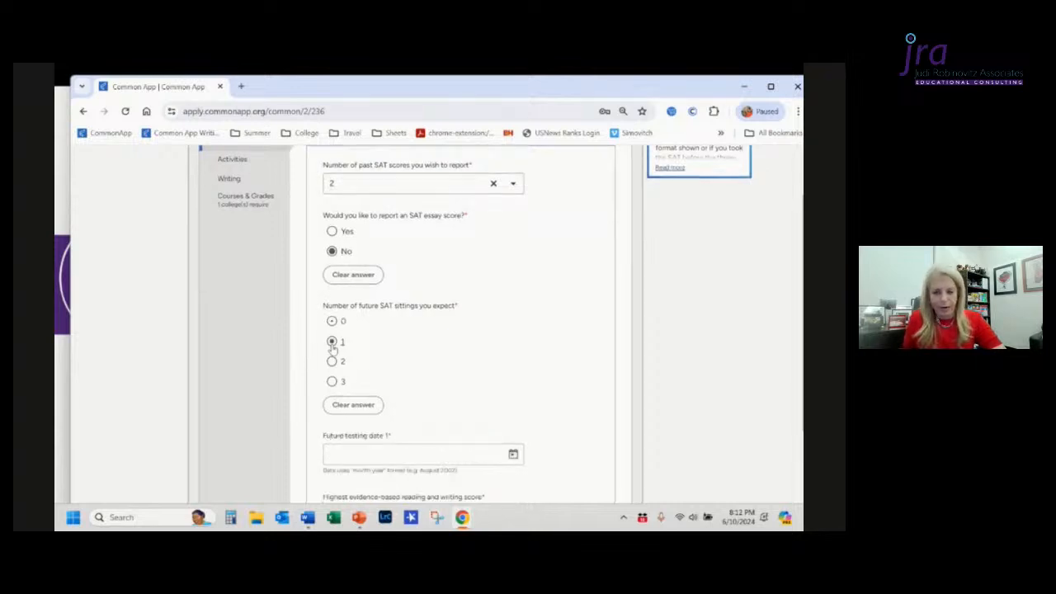
Step: Set Future testing date 1 to October 2024 using the date picker
{"action": "scroll", "coordinate": [431, 362], "scroll_direction": "down", "scroll_amount": 2}
{"action": "left_click", "coordinate": [438, 368]}
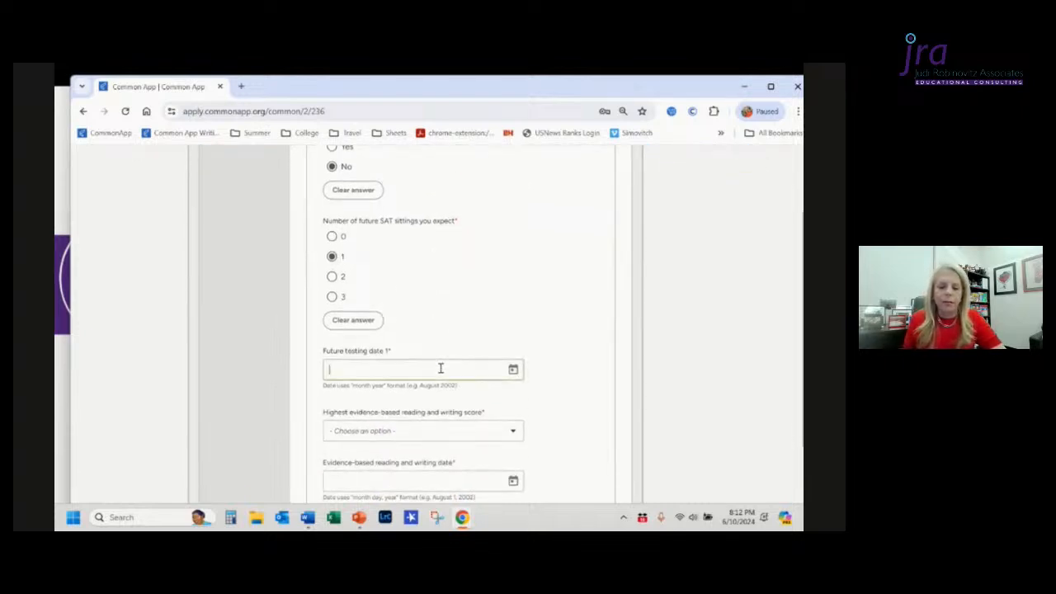
{"action": "left_click", "coordinate": [513, 371]}
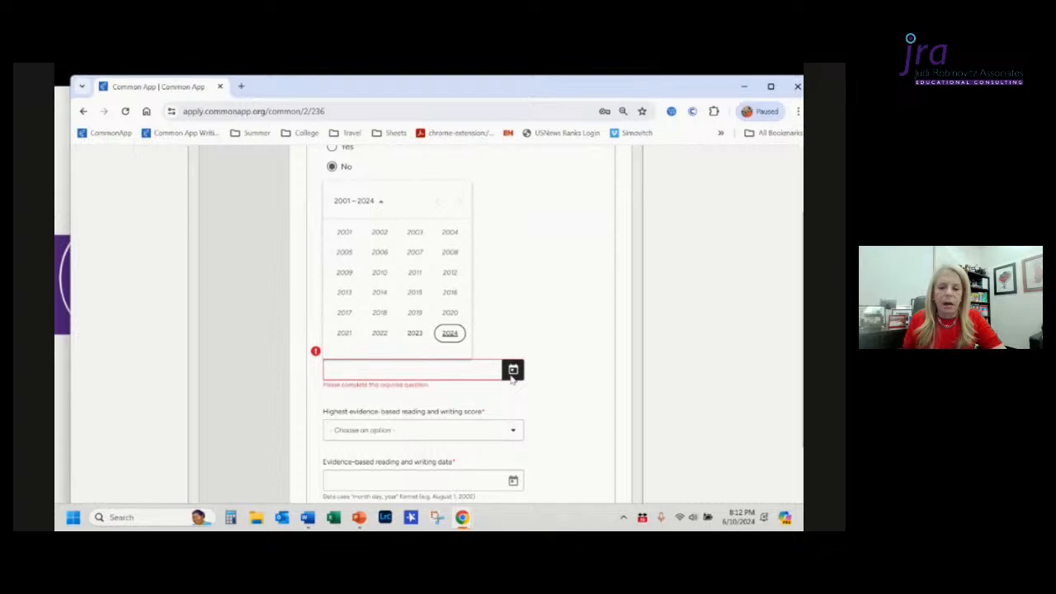
{"action": "left_click", "coordinate": [452, 335]}
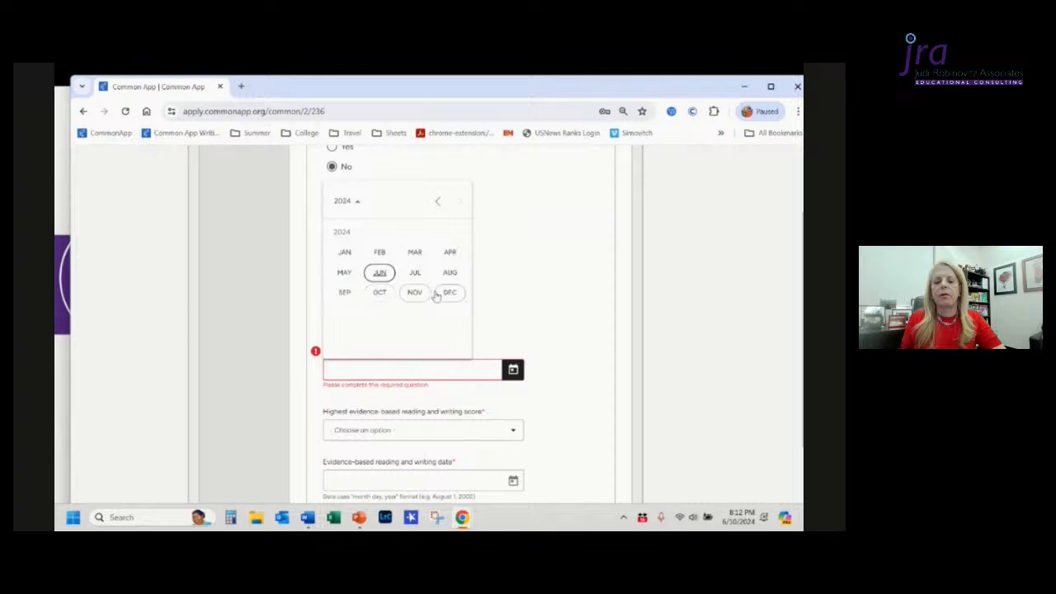
{"action": "left_click", "coordinate": [379, 294]}
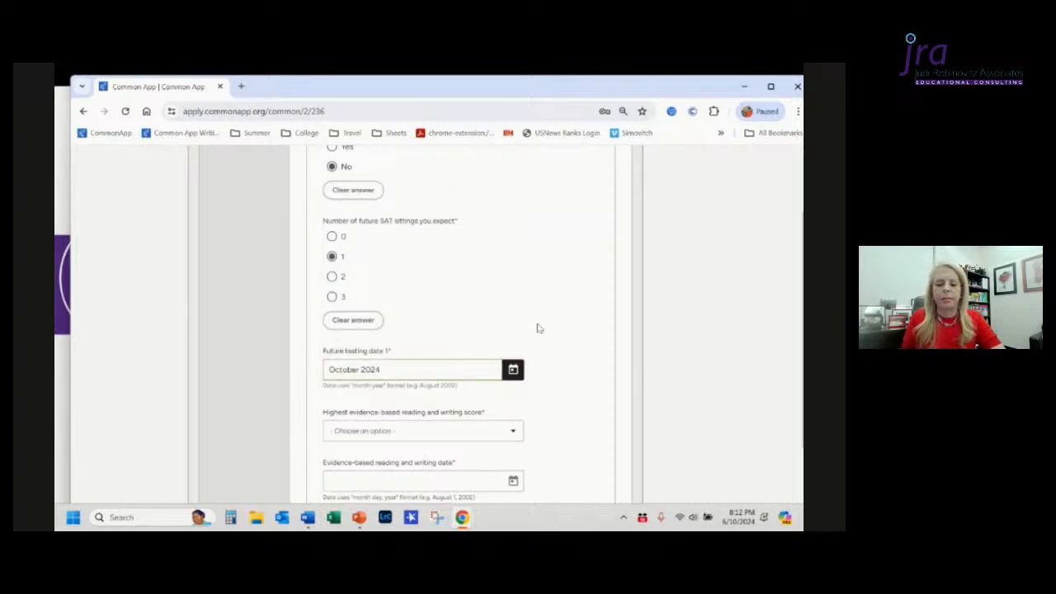
Step: Set the highest evidence-based reading and writing score to 750
{"action": "scroll", "coordinate": [537, 329], "scroll_direction": "down", "scroll_amount": 3}
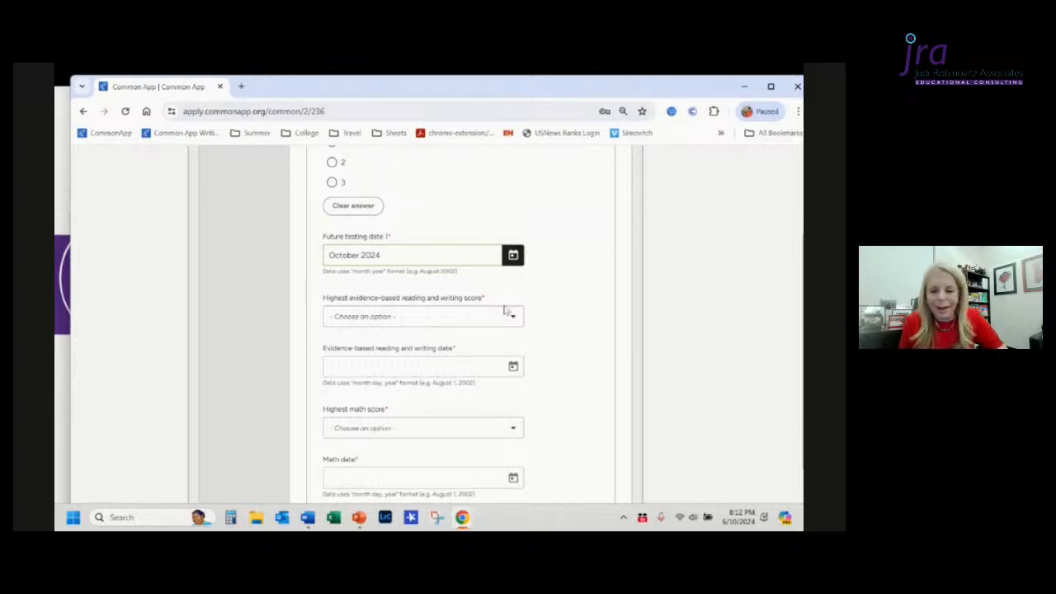
{"action": "left_click", "coordinate": [429, 324]}
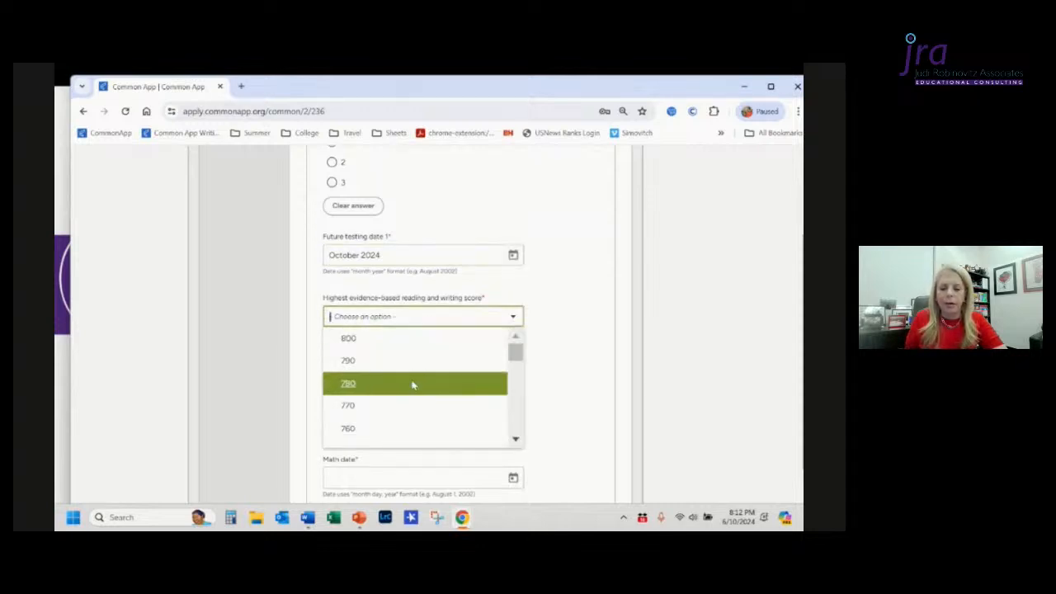
{"action": "scroll", "coordinate": [408, 406], "scroll_direction": "down", "scroll_amount": 1}
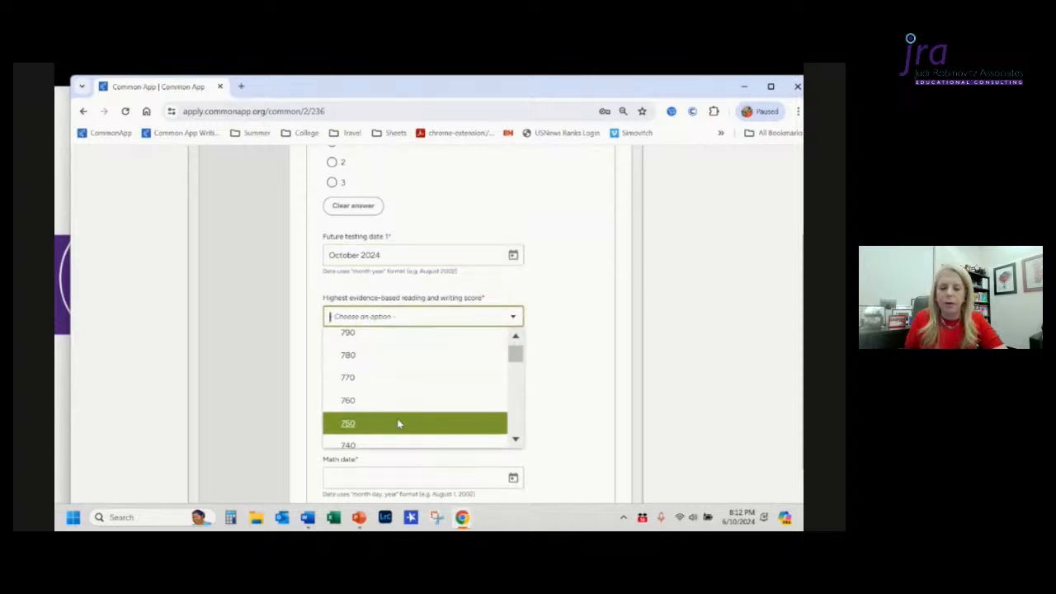
{"action": "left_click", "coordinate": [398, 421]}
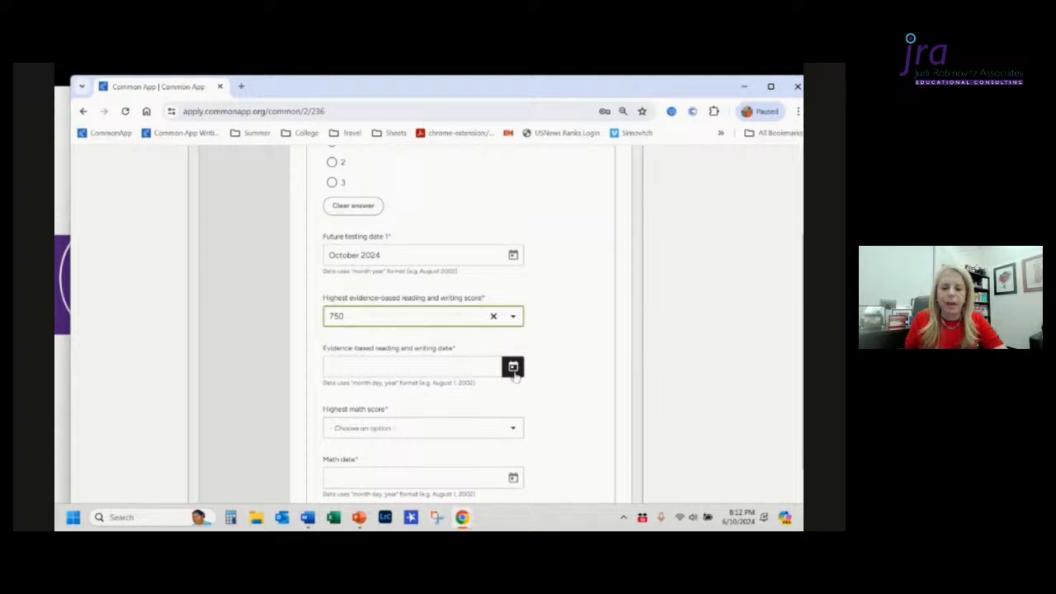
Step: Enter the evidence-based reading and writing date as March 2023
{"action": "left_click", "coordinate": [433, 372]}
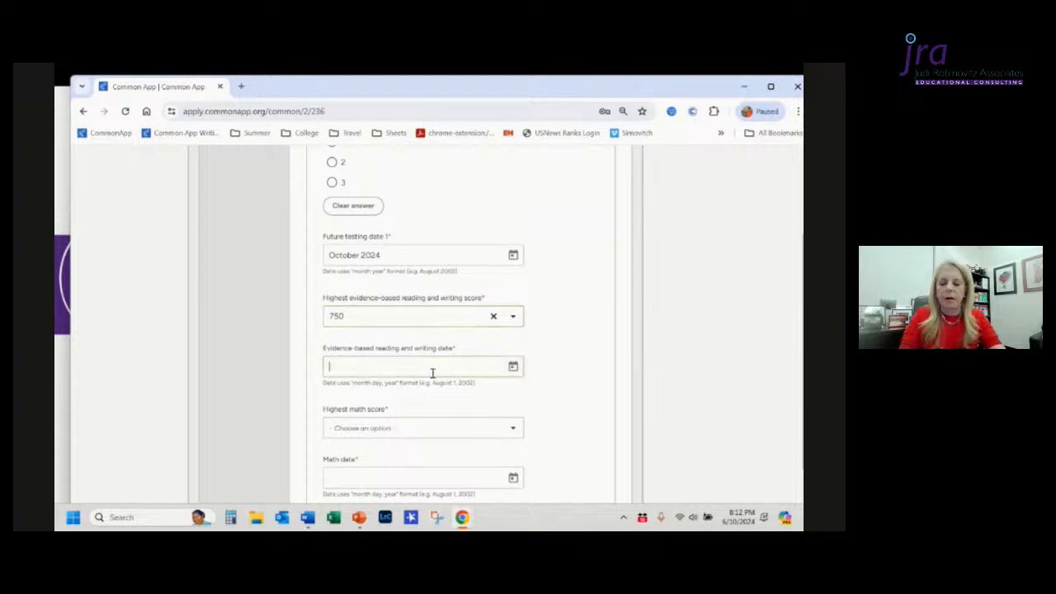
{"action": "type", "text": "Marc"}
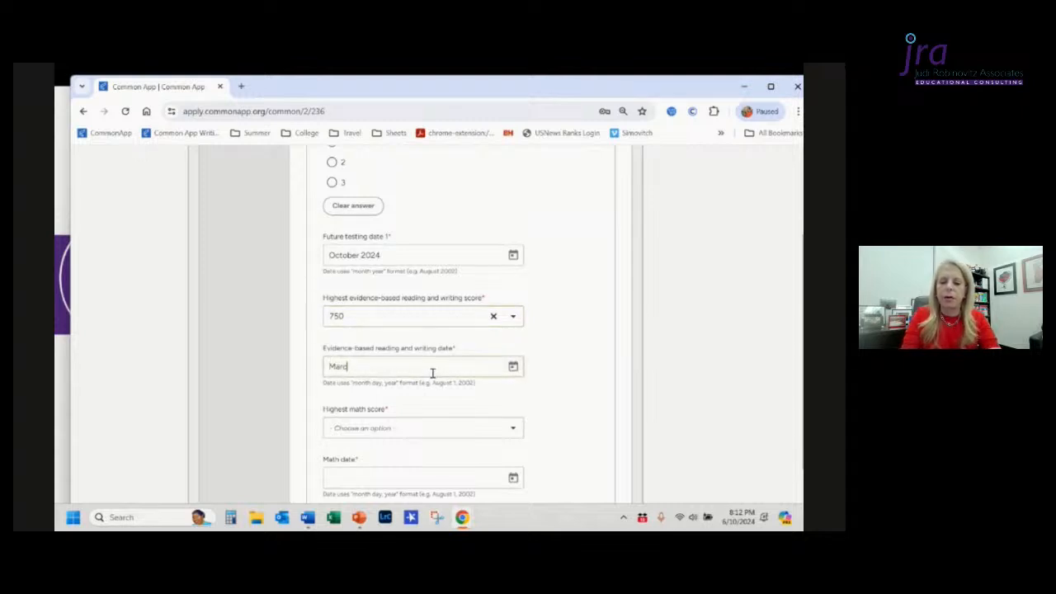
{"action": "type", "text": "h 2023"}
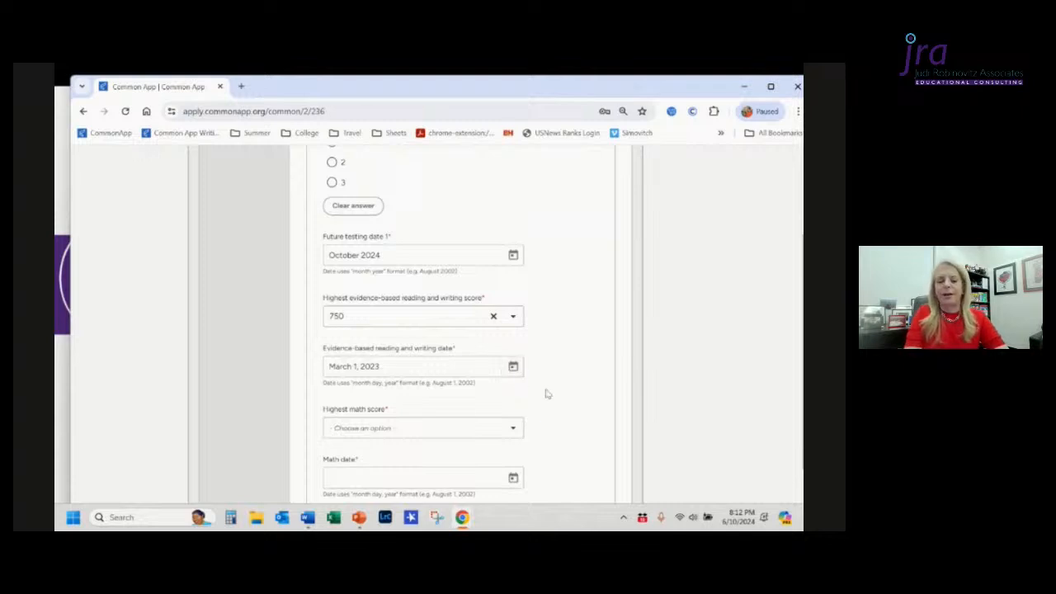
Step: Set the highest math score to 760
{"action": "scroll", "coordinate": [547, 394], "scroll_direction": "down", "scroll_amount": 3}
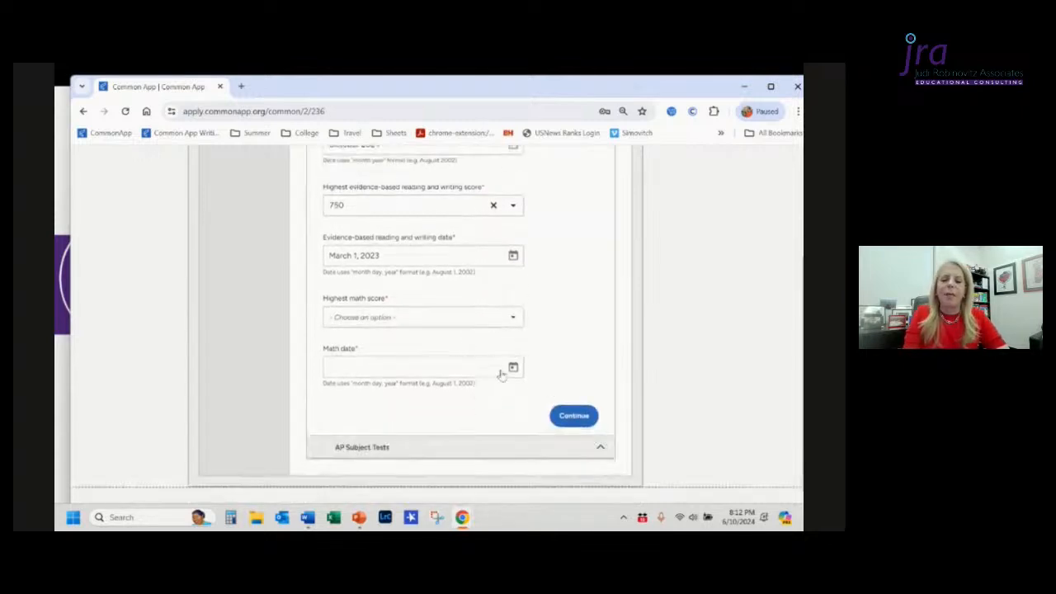
{"action": "left_click", "coordinate": [438, 321]}
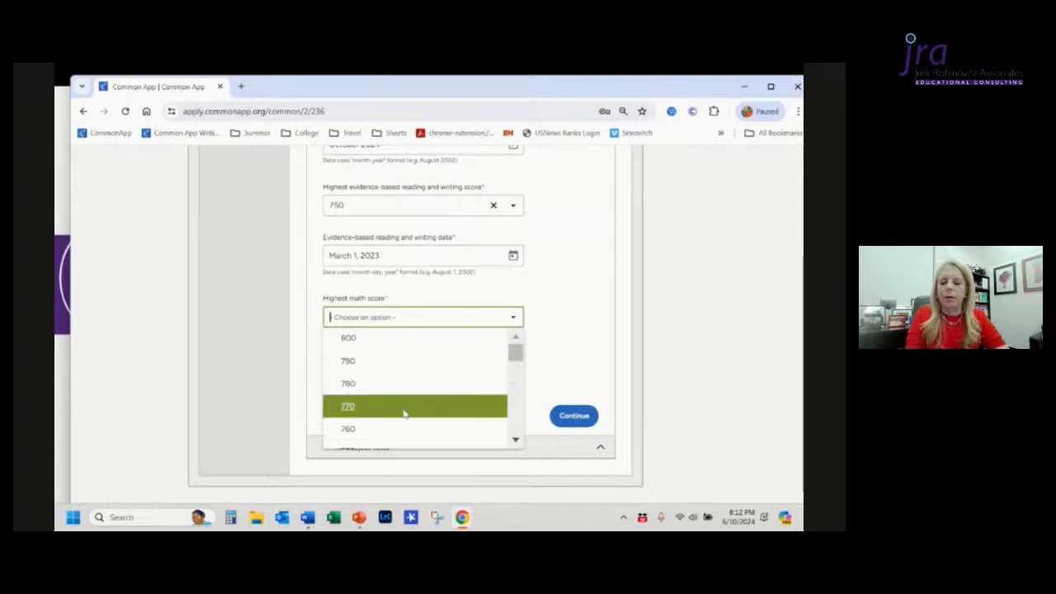
{"action": "scroll", "coordinate": [405, 413], "scroll_direction": "down", "scroll_amount": 2}
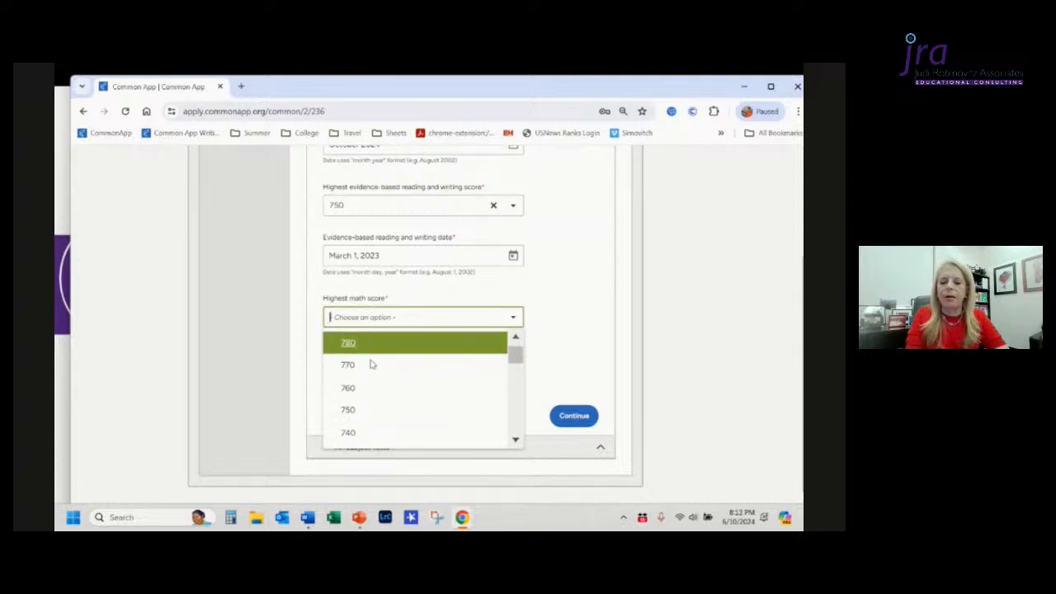
{"action": "left_click", "coordinate": [368, 393]}
Step: Enter the math date as May 2023
{"action": "left_click", "coordinate": [416, 368]}
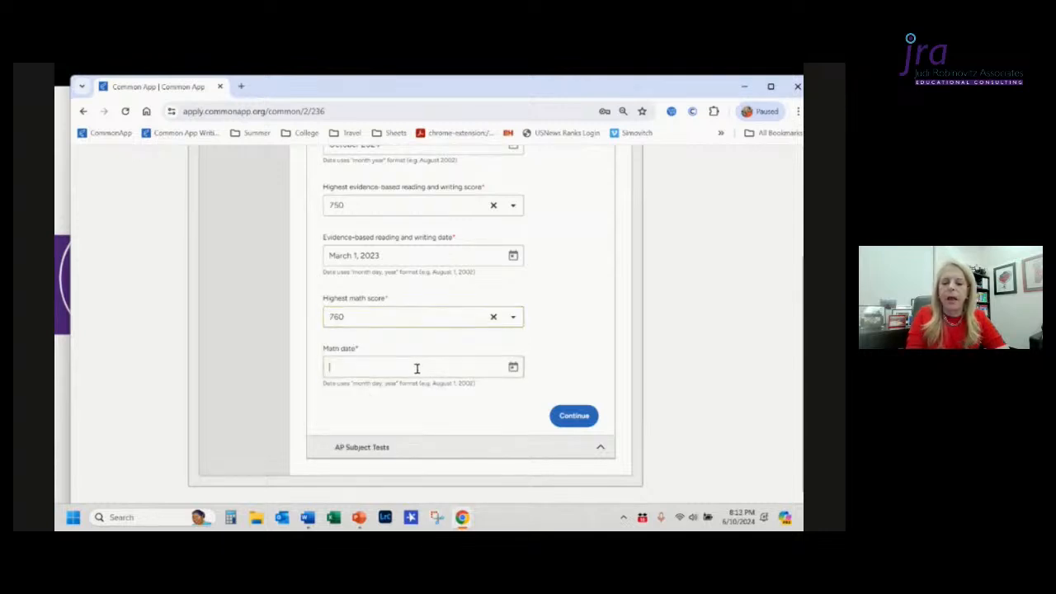
{"action": "type", "text": "may"}
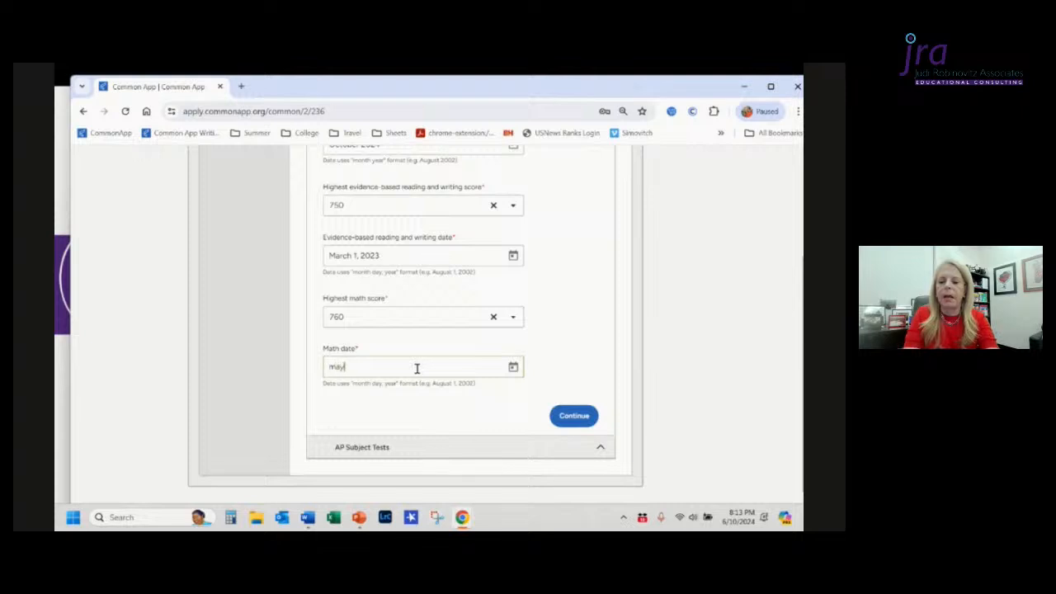
{"action": "type", "text": " 2023"}
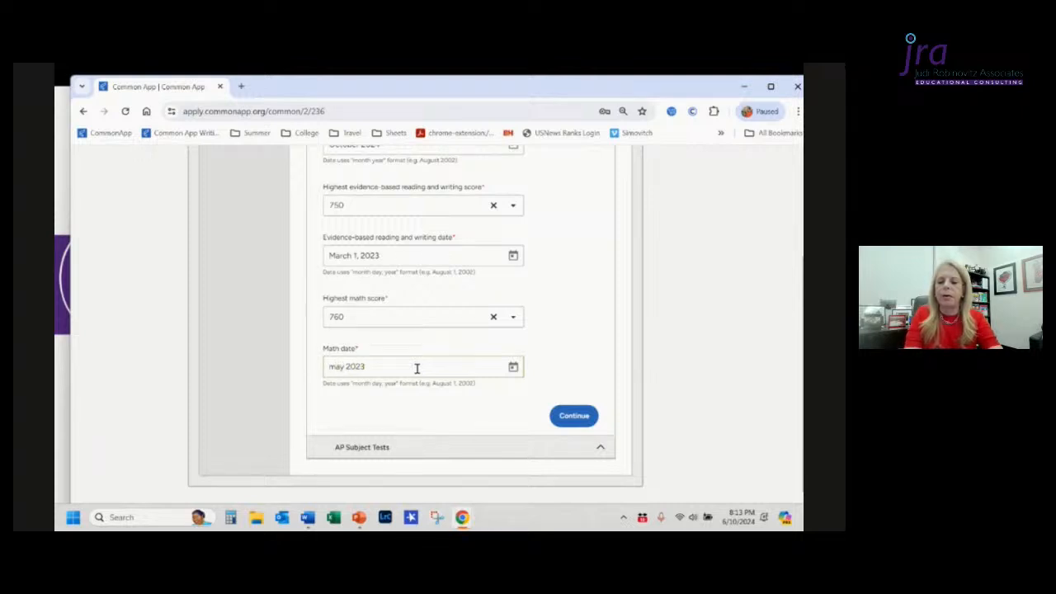
{"action": "left_click", "coordinate": [532, 417]}
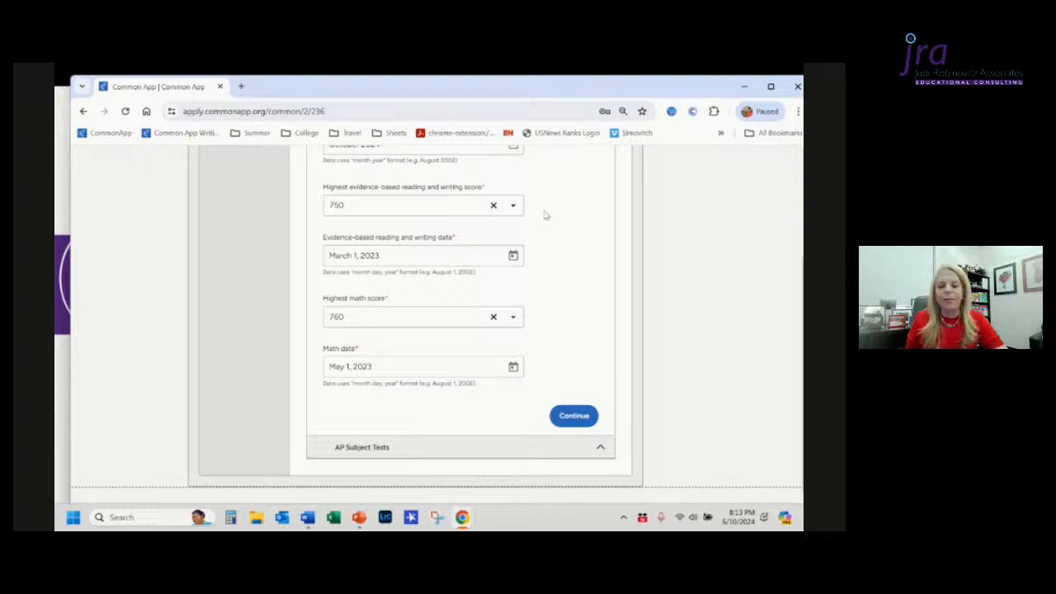
Step: Switch the number of past SAT scores to report to 3 and back to 2
{"action": "scroll", "coordinate": [545, 216], "scroll_direction": "up", "scroll_amount": 3}
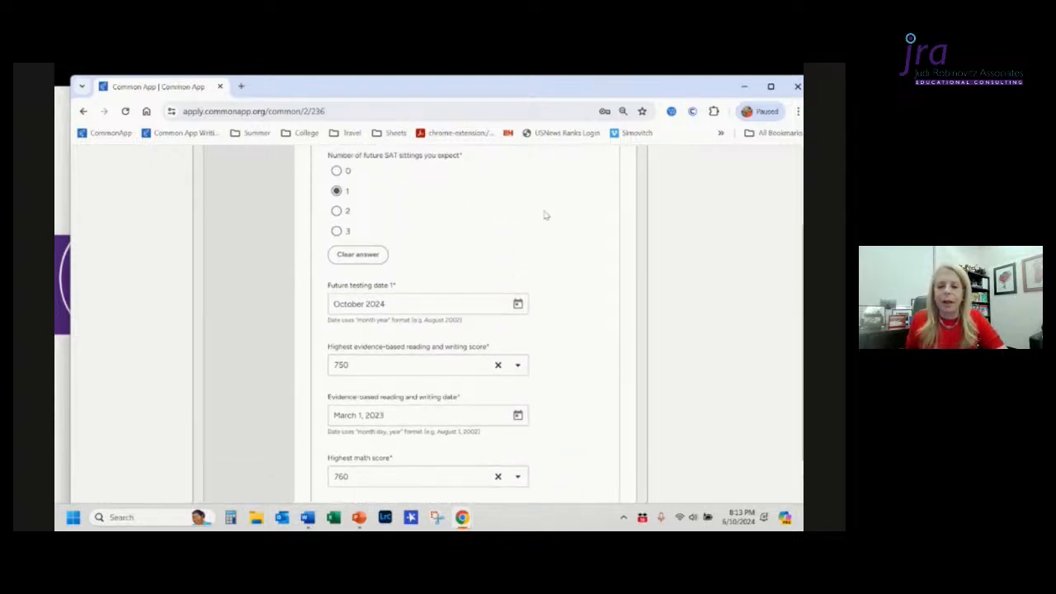
{"action": "scroll", "coordinate": [338, 230], "scroll_direction": "up", "scroll_amount": 2}
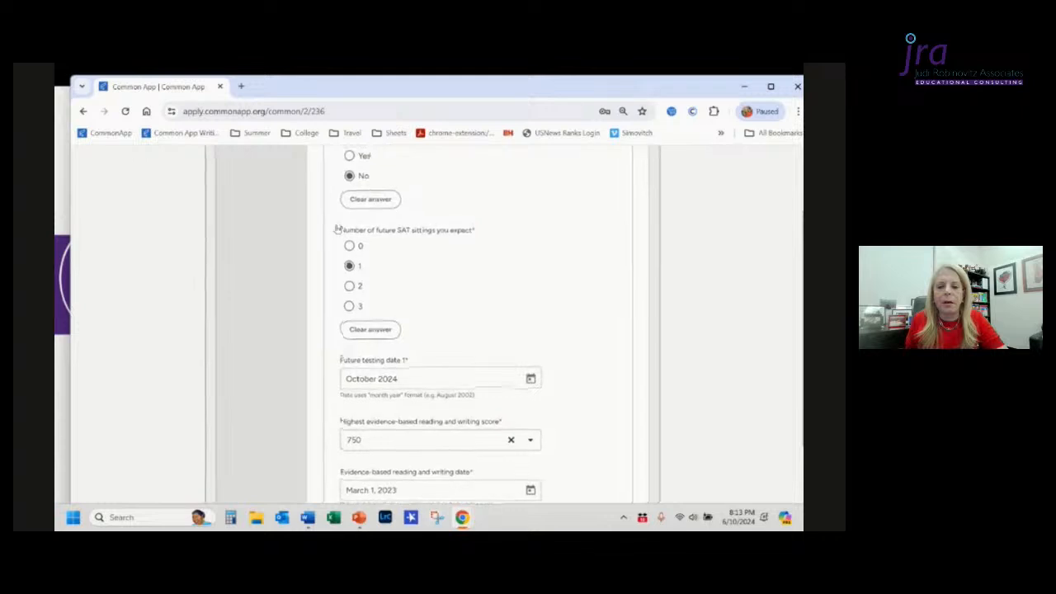
{"action": "scroll", "coordinate": [338, 229], "scroll_direction": "up", "scroll_amount": 2}
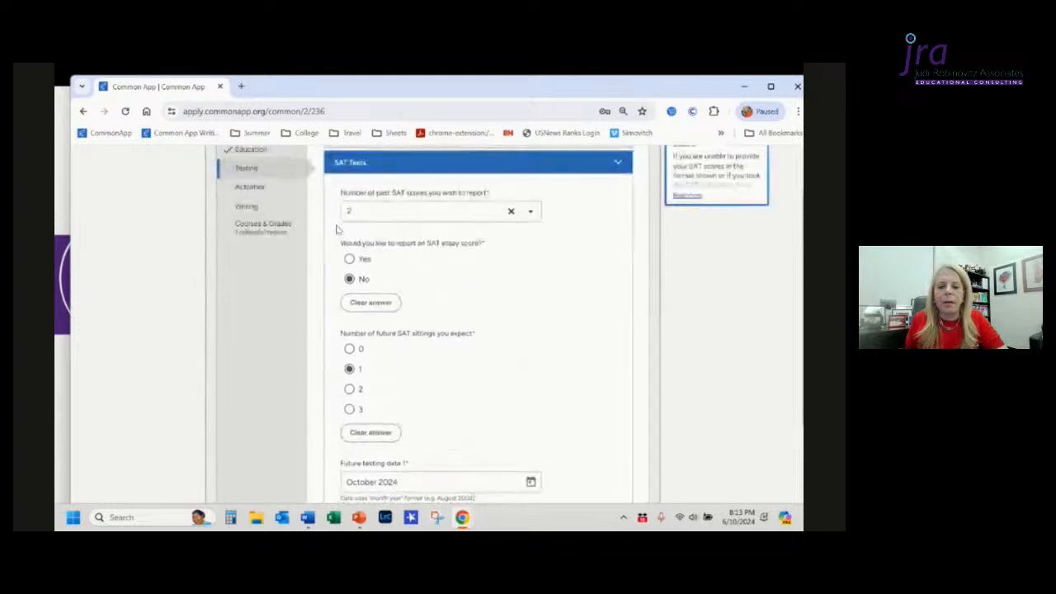
{"action": "left_click", "coordinate": [530, 212]}
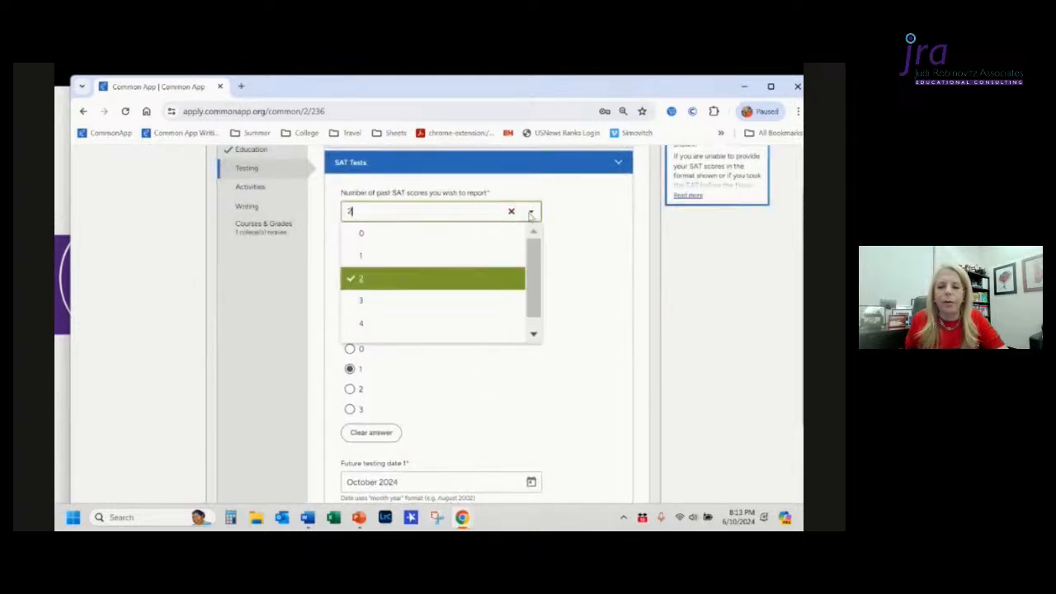
{"action": "left_click", "coordinate": [441, 300]}
{"action": "scroll", "coordinate": [542, 334], "scroll_direction": "down", "scroll_amount": 2}
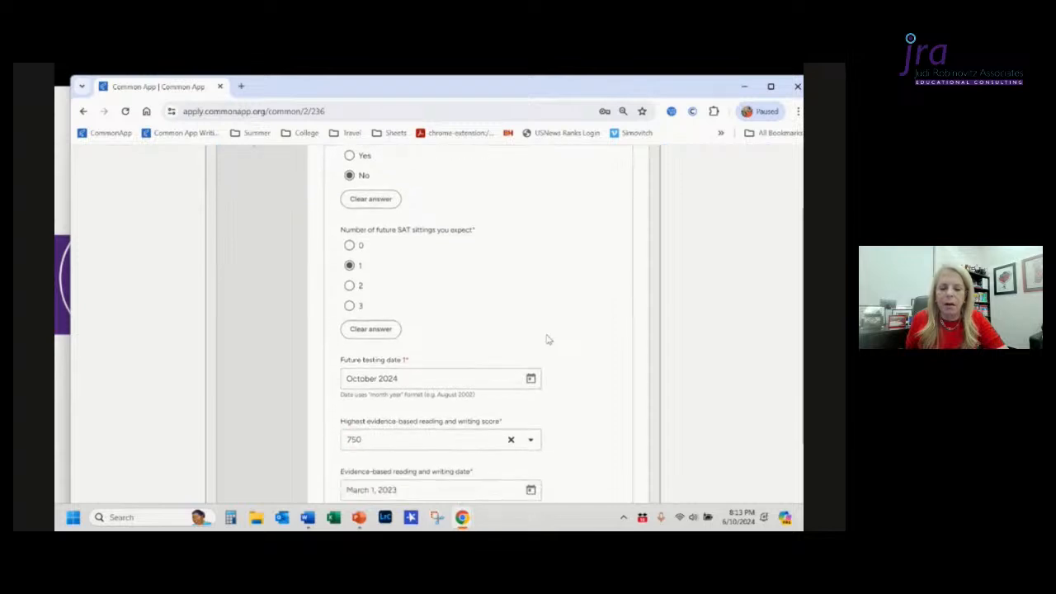
{"action": "scroll", "coordinate": [548, 340], "scroll_direction": "down", "scroll_amount": 4}
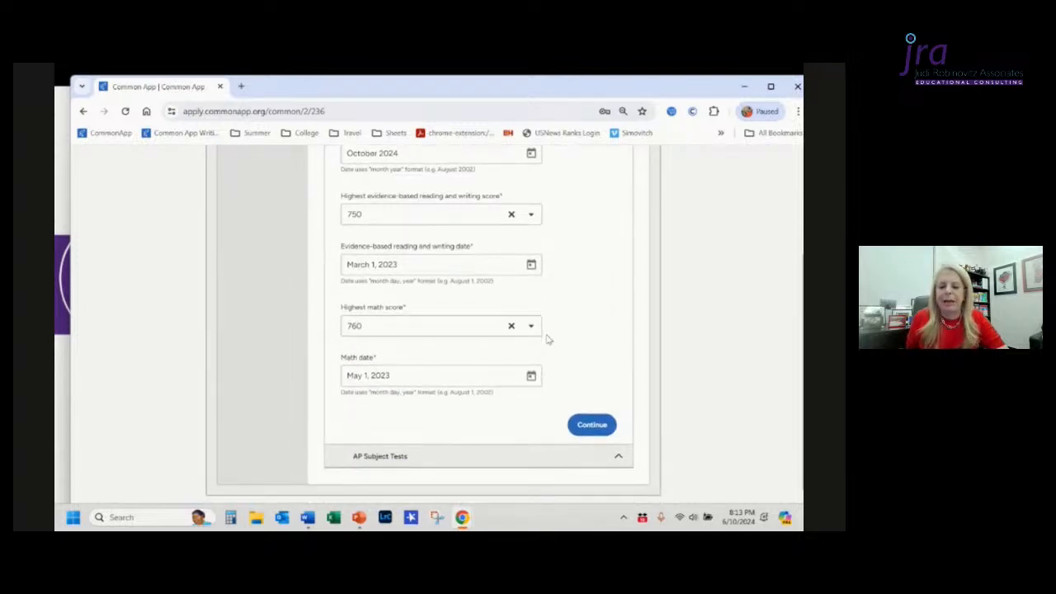
{"action": "scroll", "coordinate": [548, 339], "scroll_direction": "up", "scroll_amount": 5}
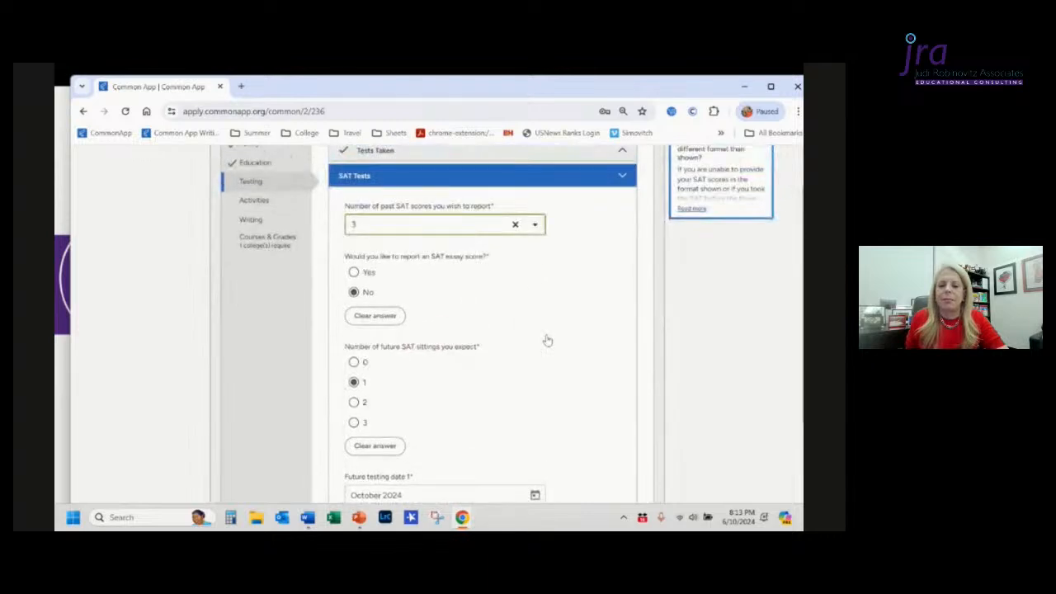
{"action": "left_click", "coordinate": [536, 233]}
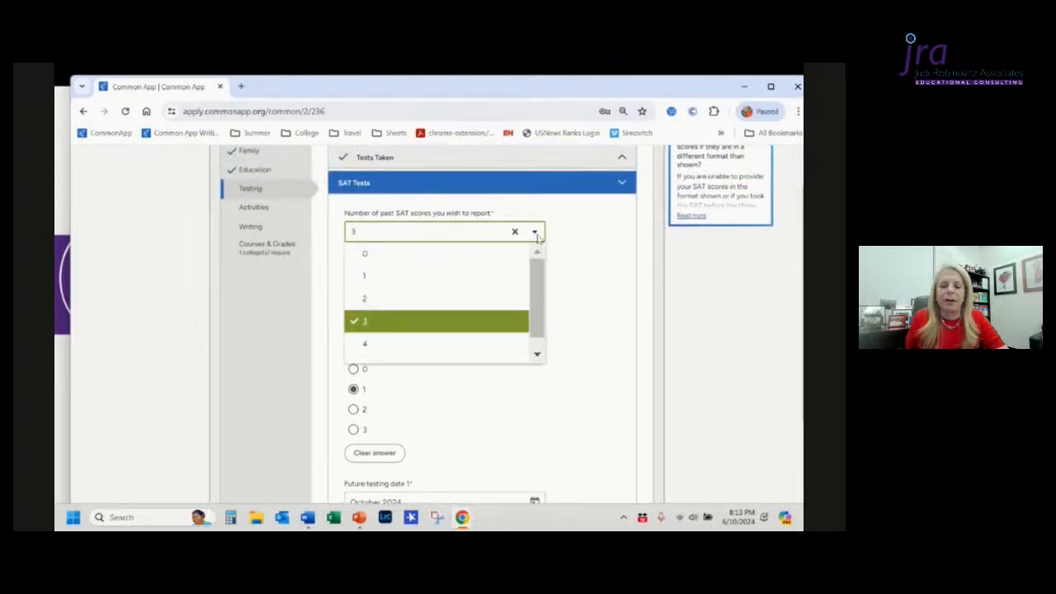
{"action": "left_click", "coordinate": [419, 299]}
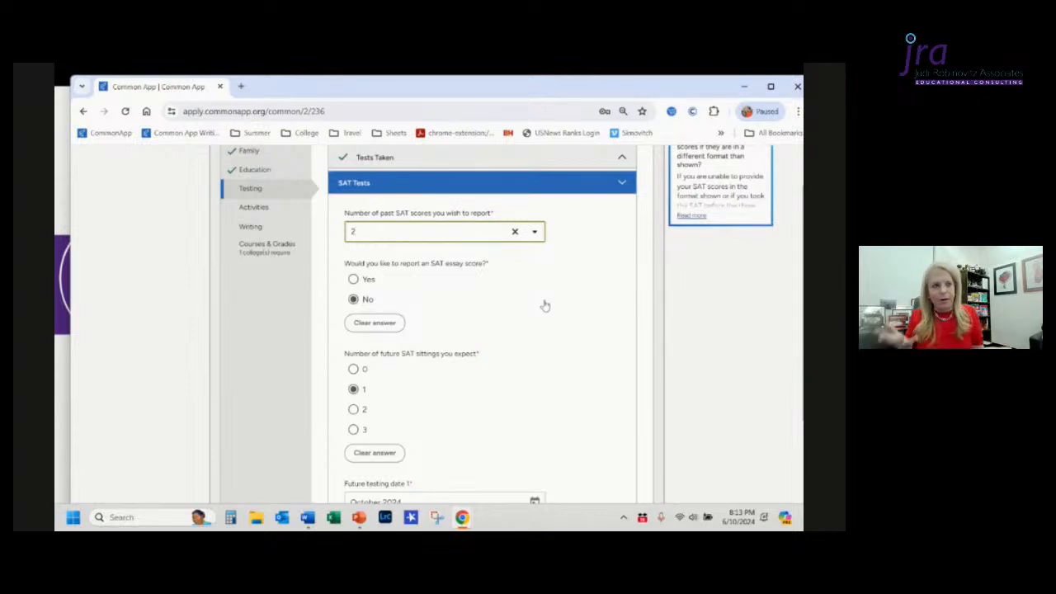
Step: Set the expected future SAT sittings to 0
{"action": "scroll", "coordinate": [545, 307], "scroll_direction": "down", "scroll_amount": 5}
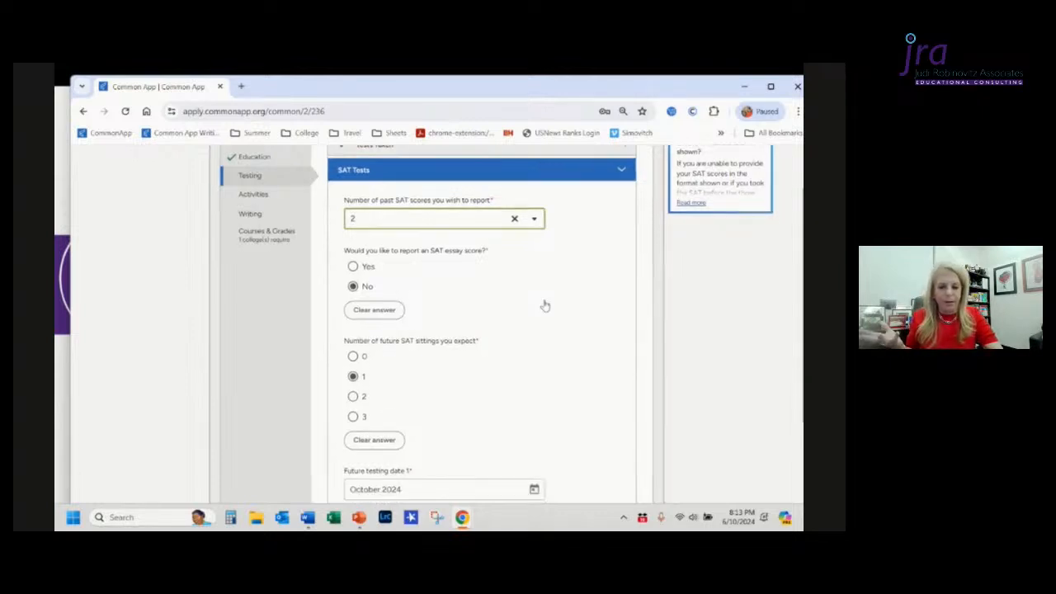
{"action": "scroll", "coordinate": [545, 305], "scroll_direction": "down", "scroll_amount": 2}
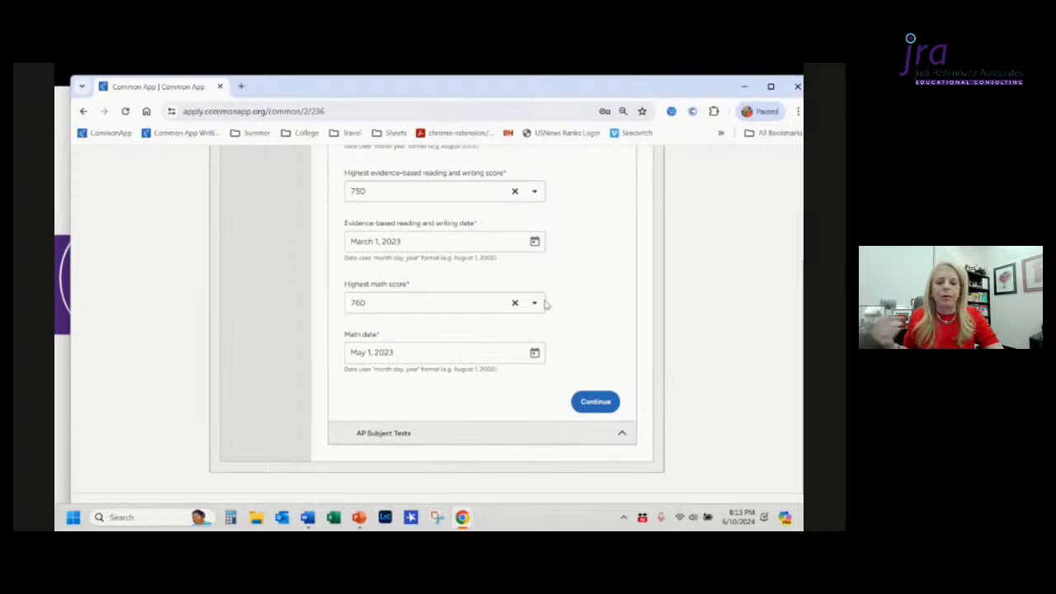
{"action": "scroll", "coordinate": [544, 306], "scroll_direction": "up", "scroll_amount": 5}
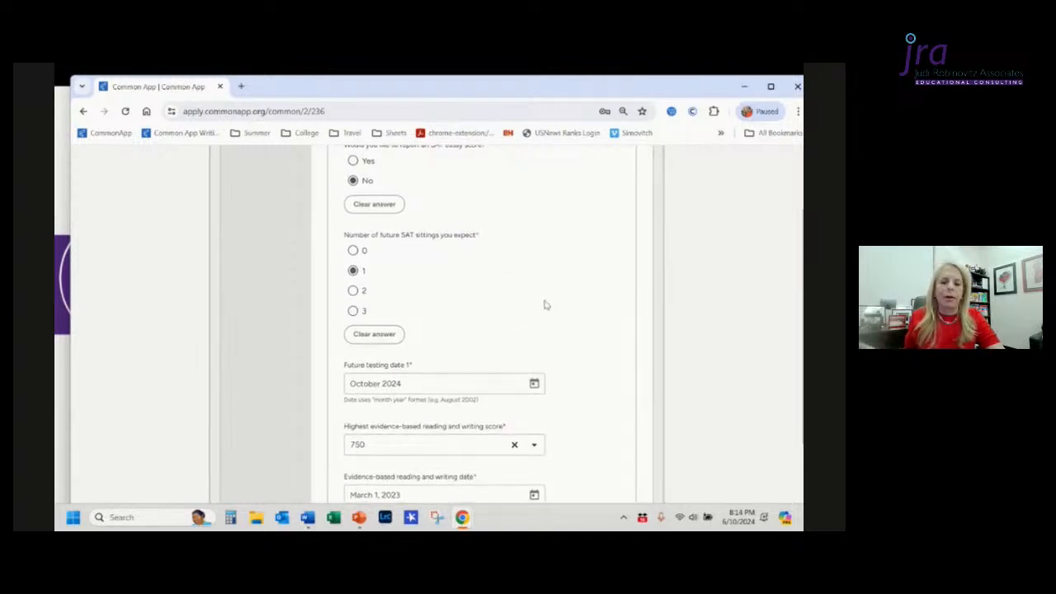
{"action": "scroll", "coordinate": [545, 306], "scroll_direction": "up", "scroll_amount": 1}
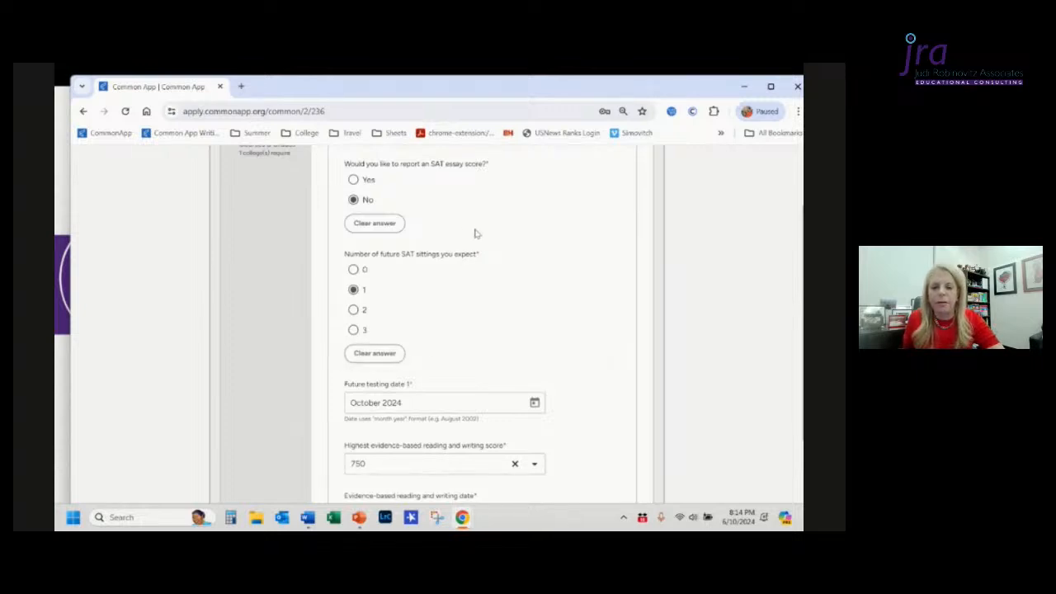
{"action": "left_click", "coordinate": [358, 271]}
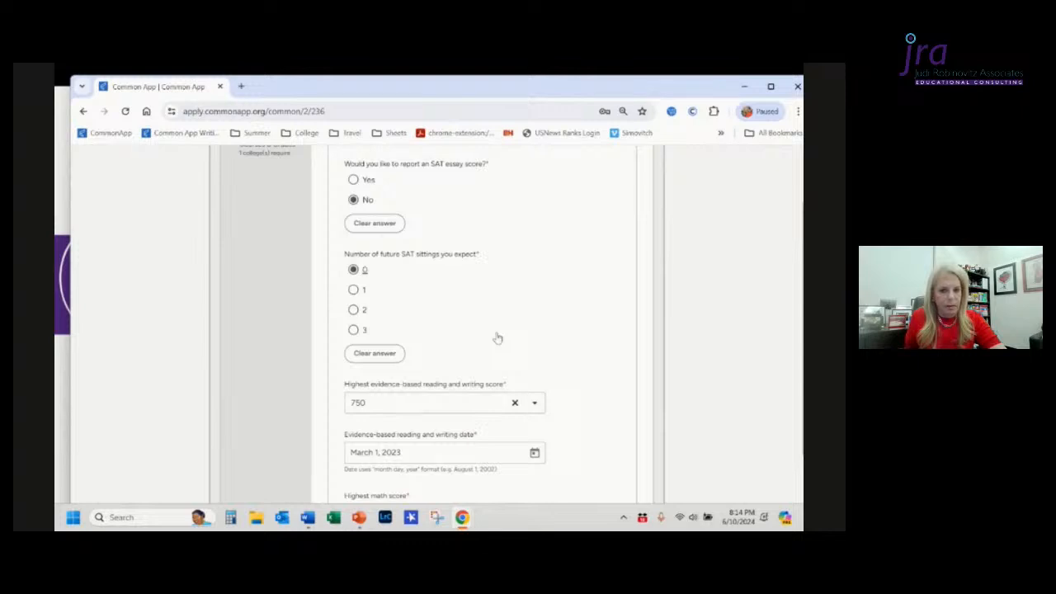
Step: Change the highest math score to 680
{"action": "scroll", "coordinate": [497, 337], "scroll_direction": "up", "scroll_amount": 2}
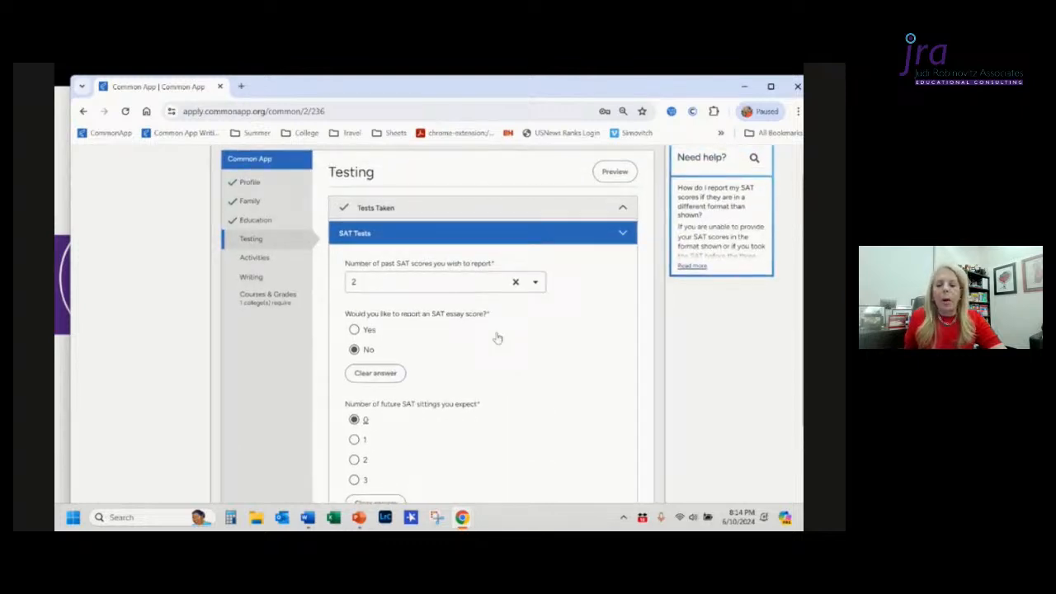
{"action": "scroll", "coordinate": [497, 337], "scroll_direction": "down", "scroll_amount": 3}
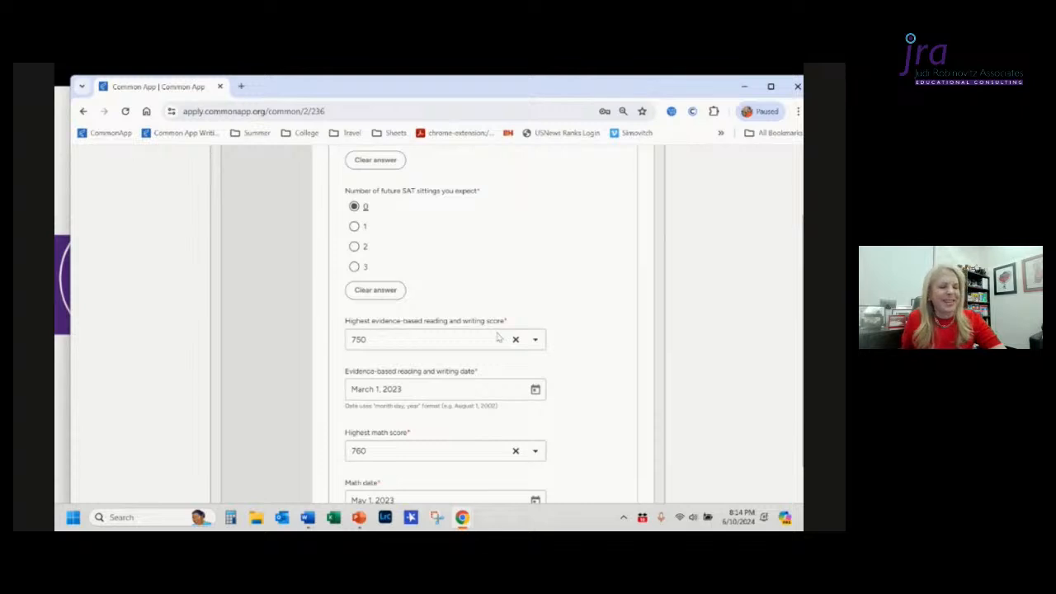
{"action": "left_click", "coordinate": [367, 455]}
{"action": "scroll", "coordinate": [542, 422], "scroll_direction": "down", "scroll_amount": 3}
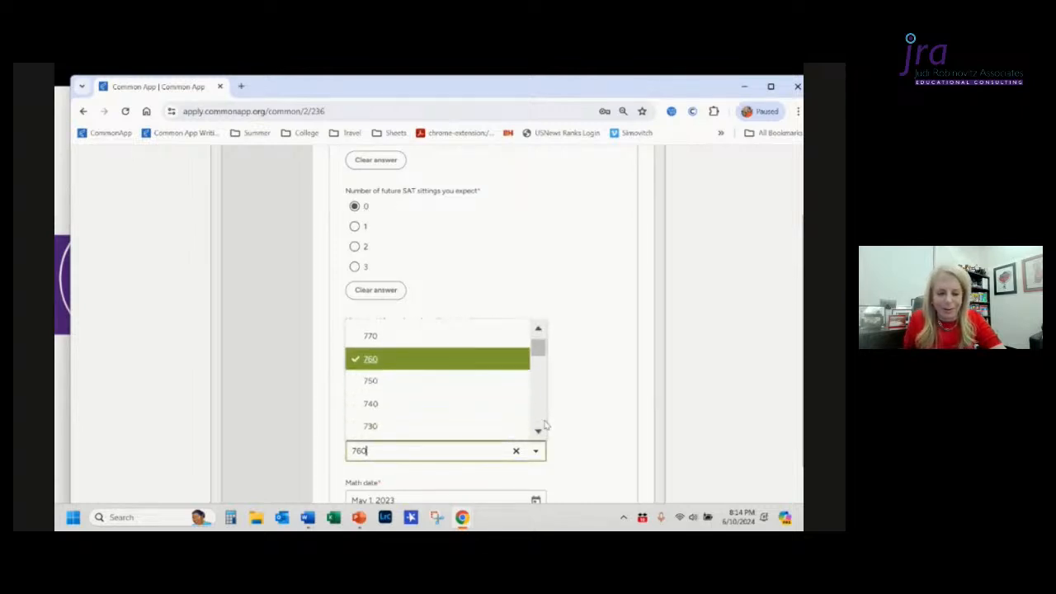
{"action": "left_click", "coordinate": [379, 414]}
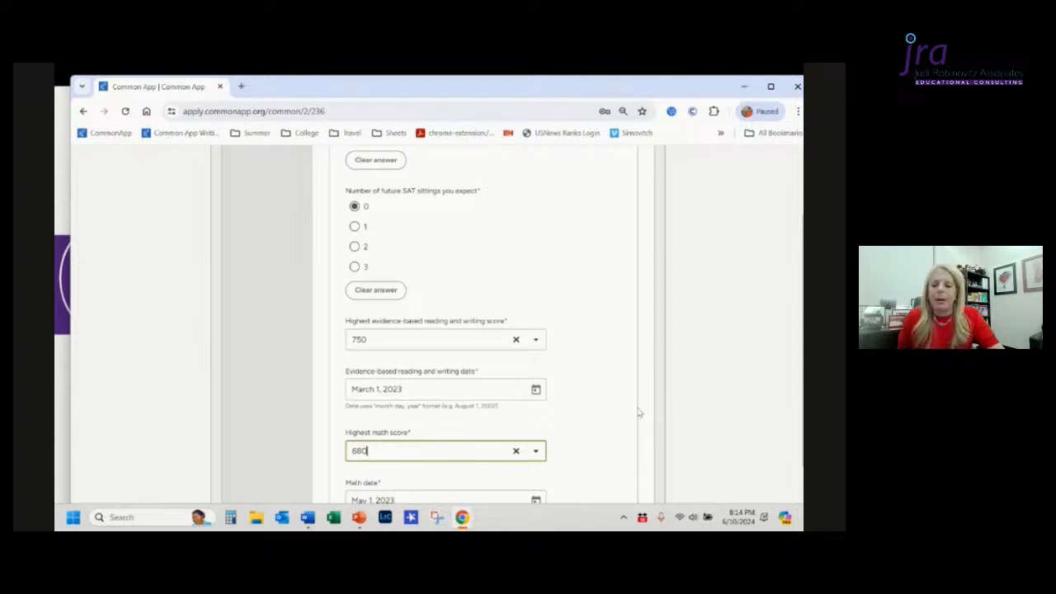
Step: Set the expected future SAT sittings back to 1
{"action": "scroll", "coordinate": [637, 413], "scroll_direction": "down", "scroll_amount": 1}
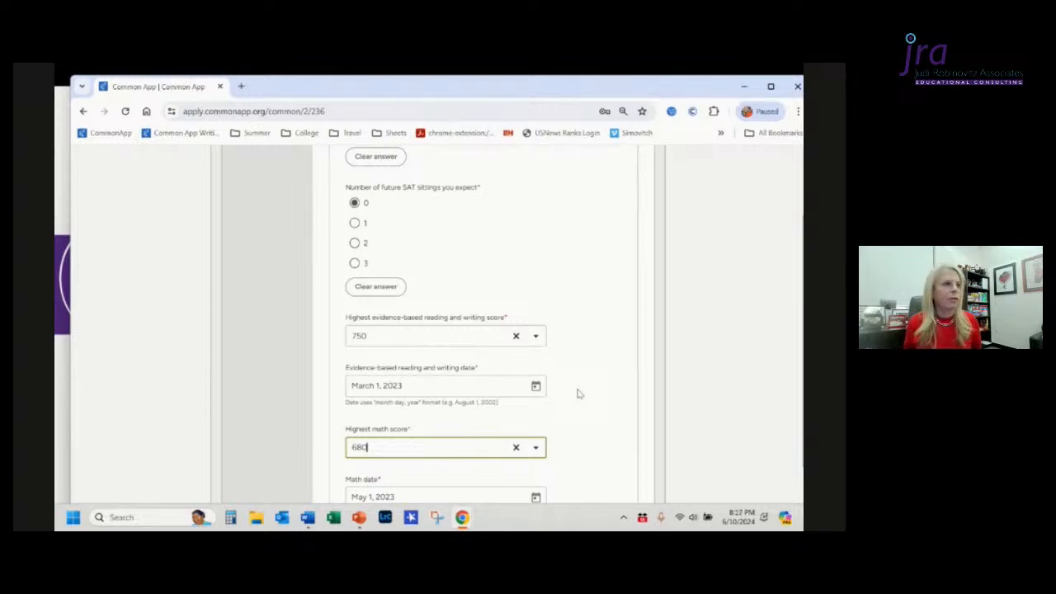
{"action": "scroll", "coordinate": [579, 394], "scroll_direction": "down", "scroll_amount": 1}
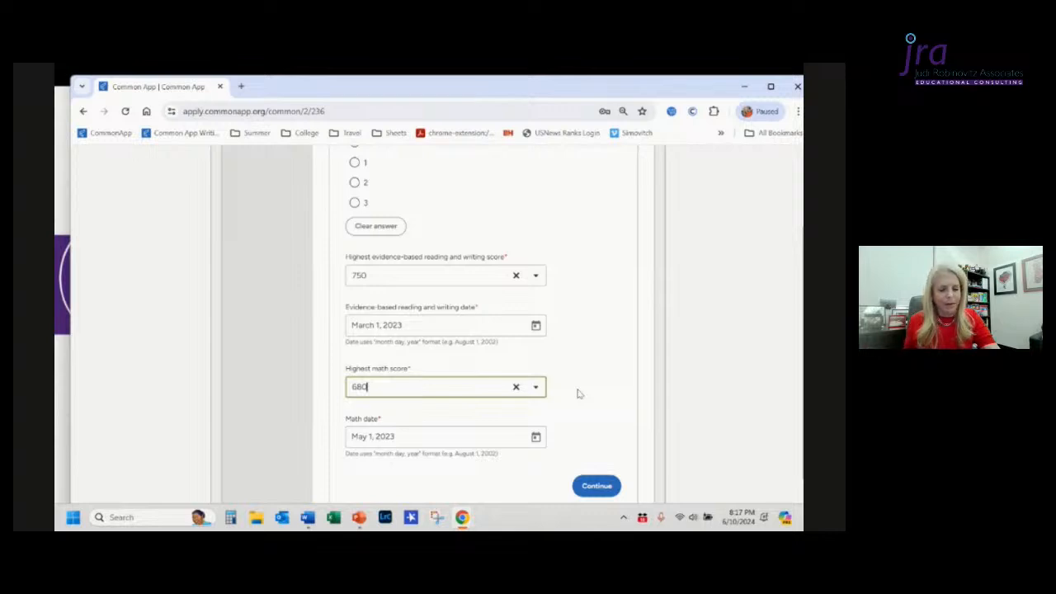
{"action": "scroll", "coordinate": [579, 394], "scroll_direction": "down", "scroll_amount": 2}
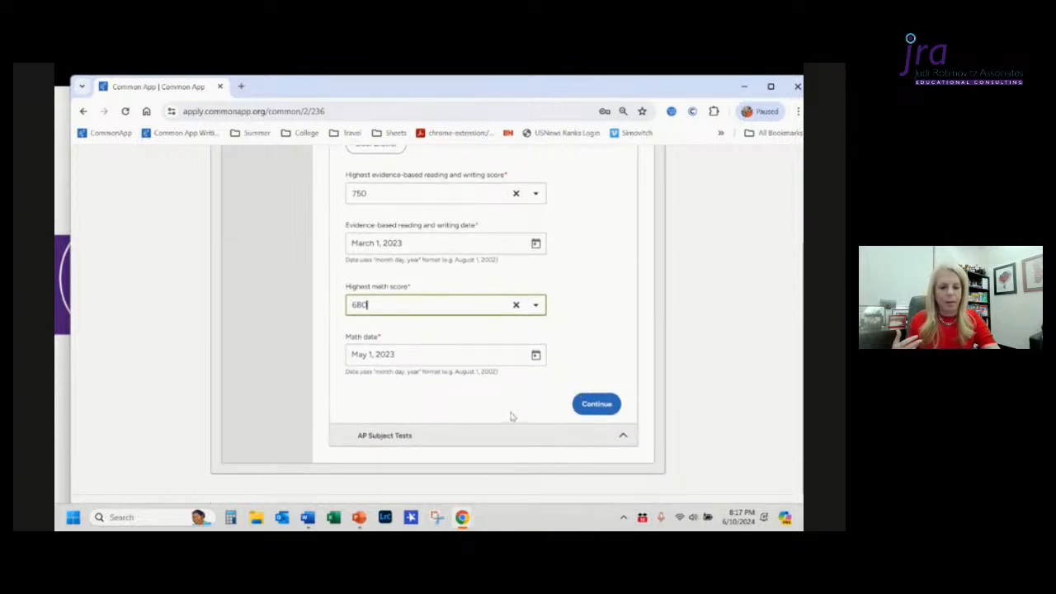
{"action": "scroll", "coordinate": [512, 417], "scroll_direction": "up", "scroll_amount": 2}
{"action": "scroll", "coordinate": [512, 417], "scroll_direction": "down", "scroll_amount": 2}
{"action": "scroll", "coordinate": [511, 416], "scroll_direction": "up", "scroll_amount": 2}
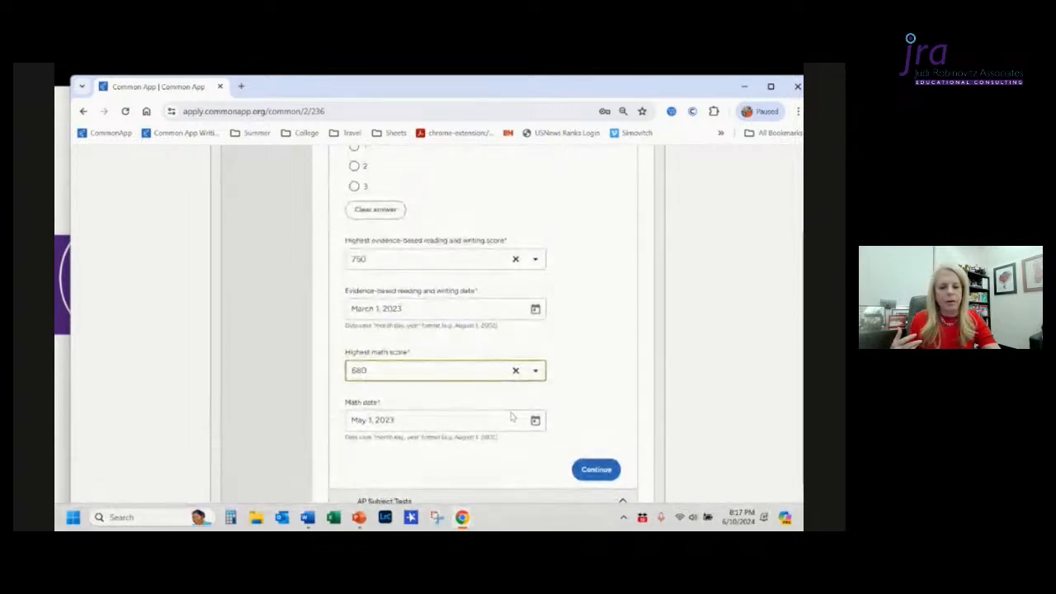
{"action": "scroll", "coordinate": [512, 416], "scroll_direction": "up", "scroll_amount": 3}
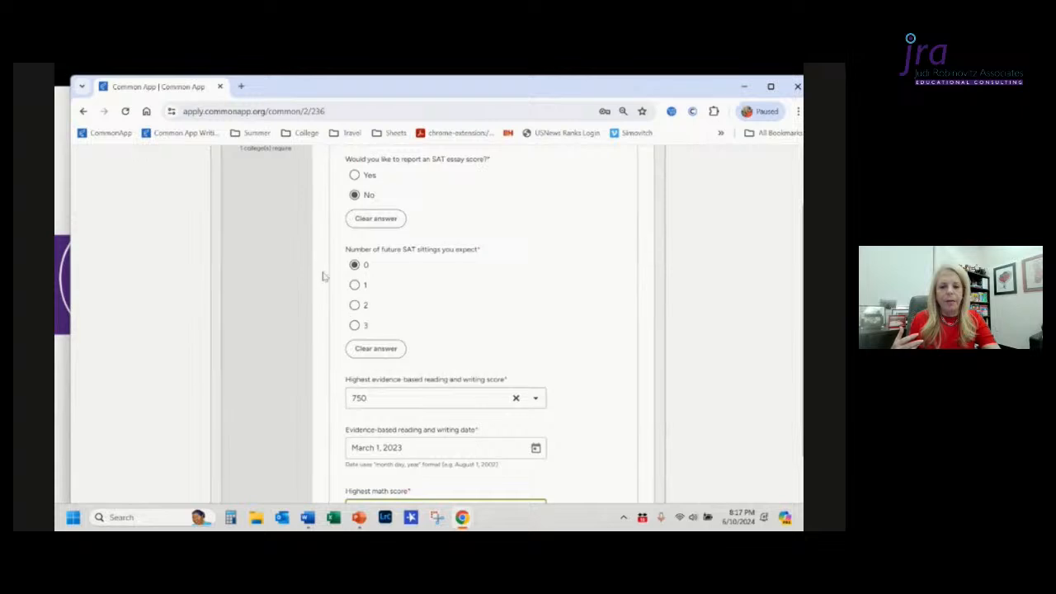
{"action": "left_click", "coordinate": [355, 287]}
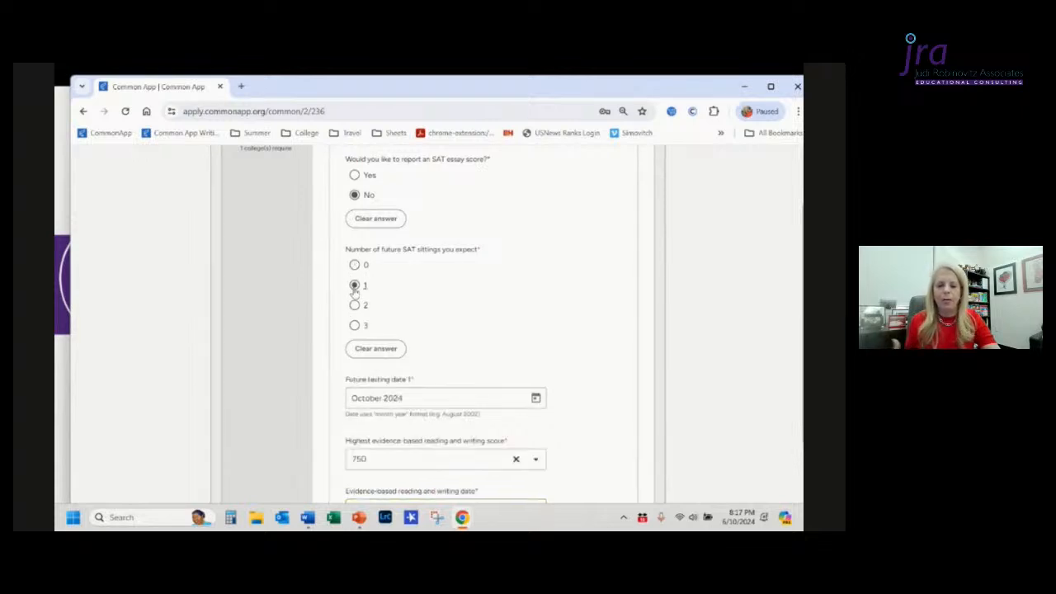
{"action": "scroll", "coordinate": [528, 318], "scroll_direction": "down", "scroll_amount": 1}
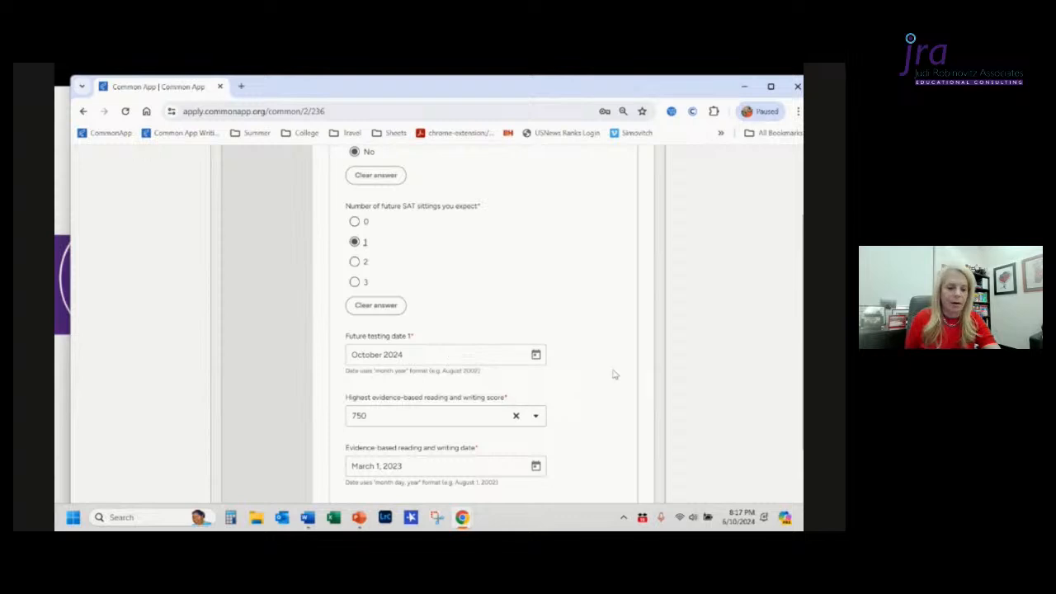
Step: Save the SAT Tests section and continue on to the AP Subject Tests section
{"action": "scroll", "coordinate": [614, 373], "scroll_direction": "down", "scroll_amount": 3}
{"action": "scroll", "coordinate": [613, 373], "scroll_direction": "down", "scroll_amount": 3}
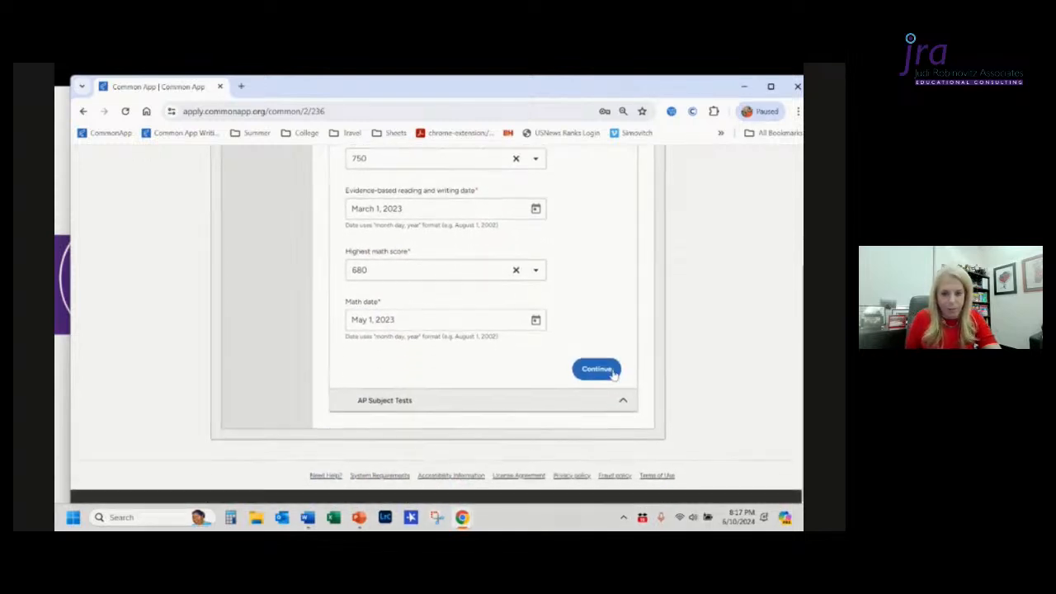
{"action": "left_click", "coordinate": [501, 408]}
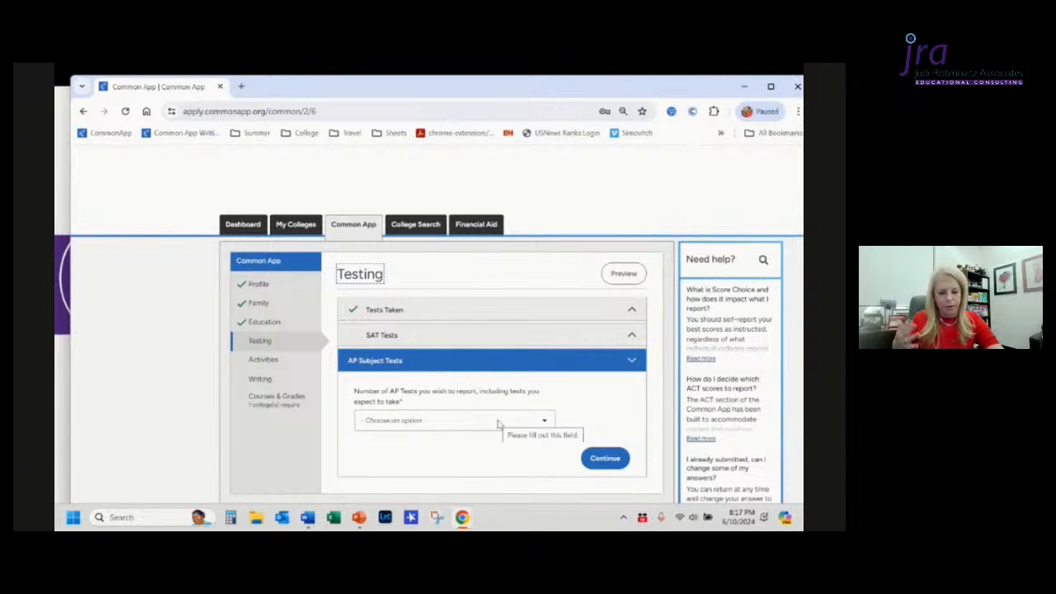
Step: Set the number of AP tests to report, including expected ones, to 7
{"action": "left_click", "coordinate": [498, 424]}
{"action": "right_click", "coordinate": [497, 424]}
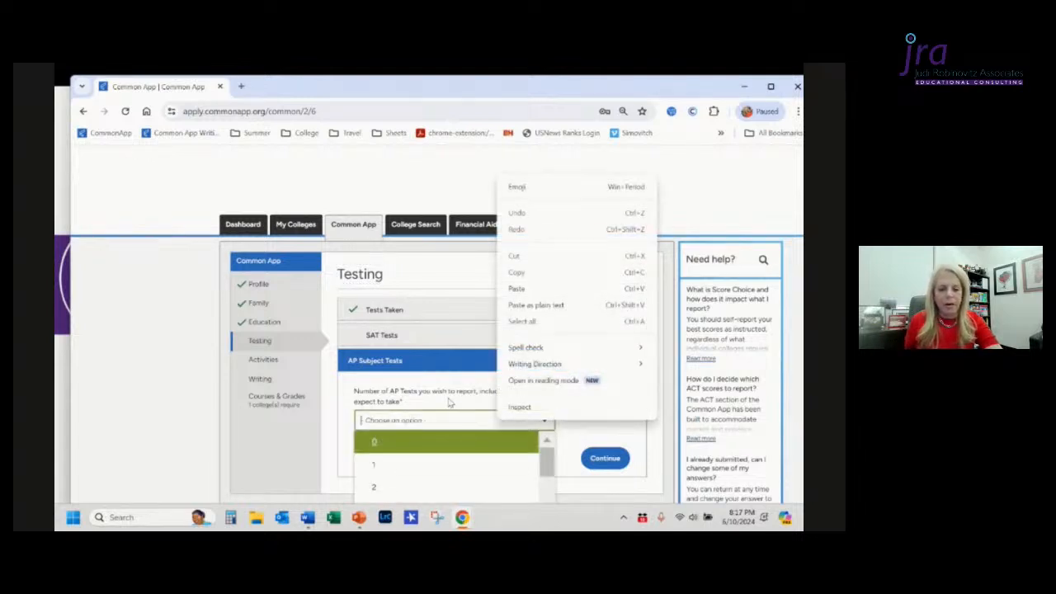
{"action": "scroll", "coordinate": [450, 402], "scroll_direction": "down", "scroll_amount": 1}
{"action": "scroll", "coordinate": [450, 402], "scroll_direction": "down", "scroll_amount": 2}
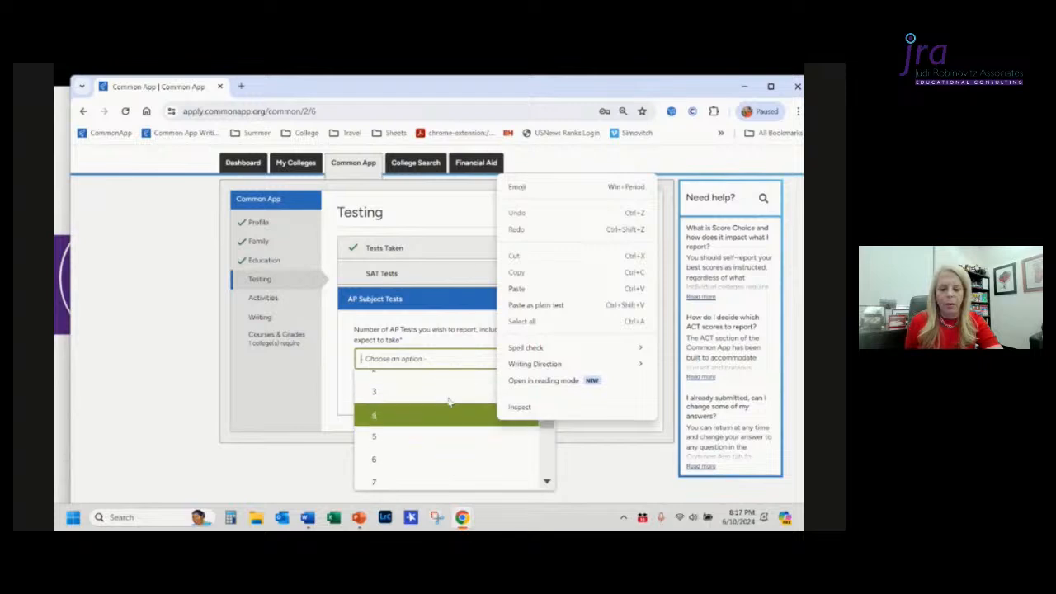
{"action": "left_click", "coordinate": [387, 424]}
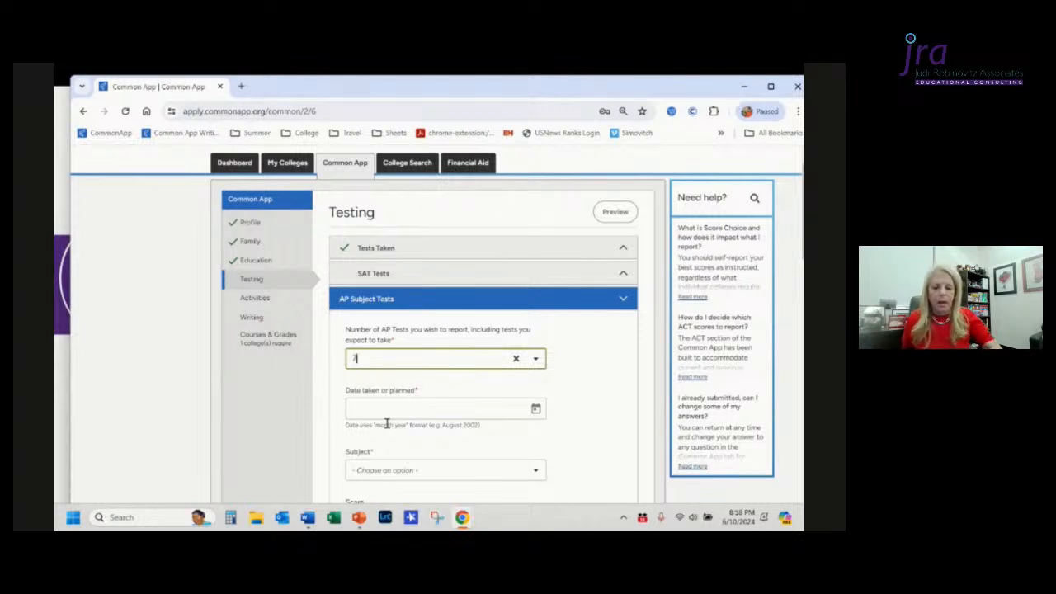
Step: Enter May 2025 as the date taken or planned for the first AP test
{"action": "left_click", "coordinate": [536, 410]}
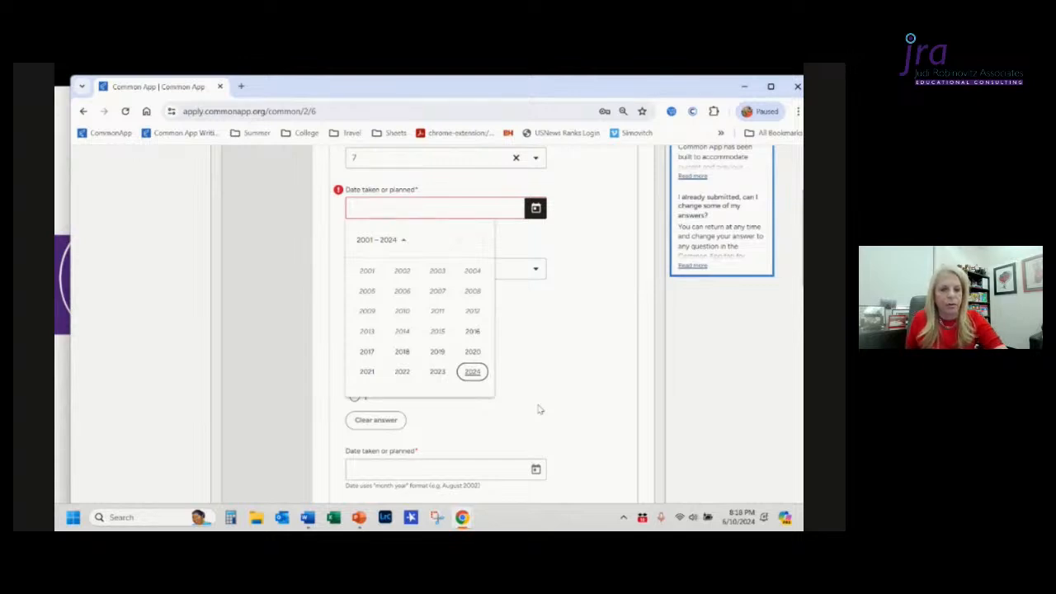
{"action": "scroll", "coordinate": [539, 409], "scroll_direction": "up", "scroll_amount": 1}
{"action": "left_click", "coordinate": [437, 257]}
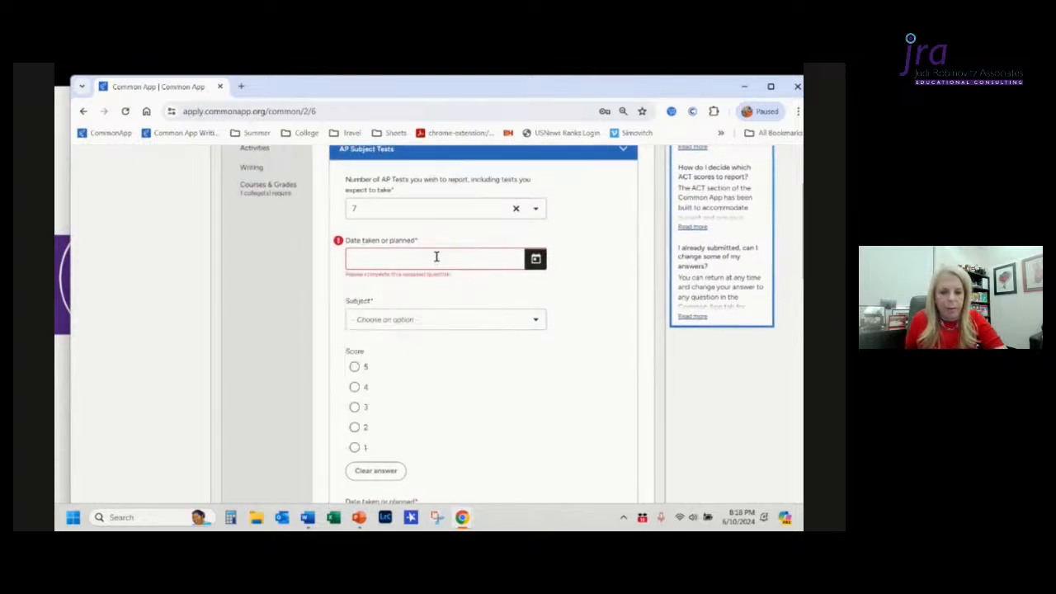
{"action": "right_click", "coordinate": [437, 257]}
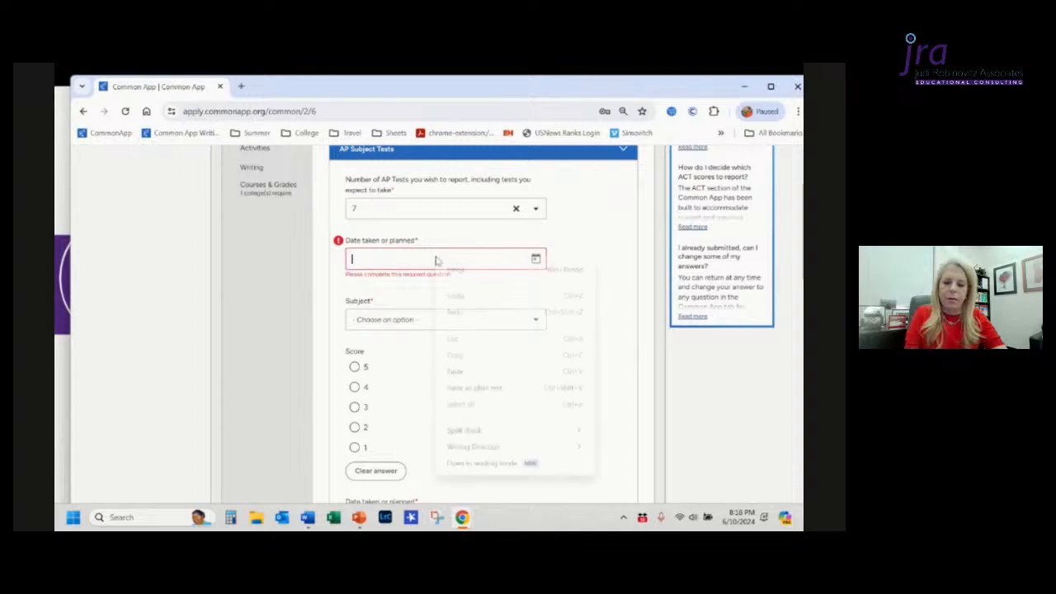
{"action": "left_click", "coordinate": [387, 261]}
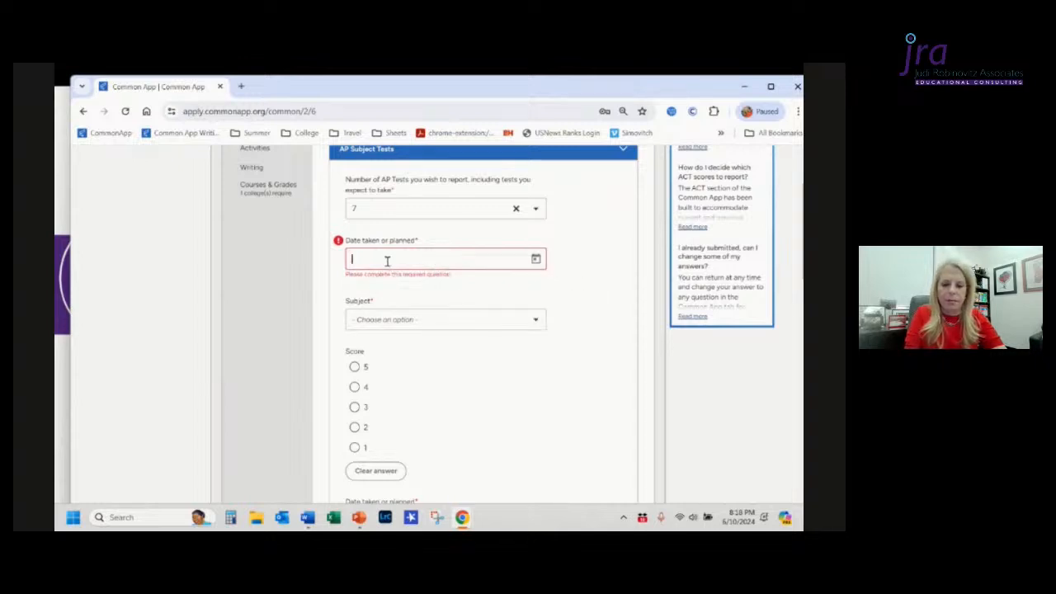
{"action": "type", "text": "May "}
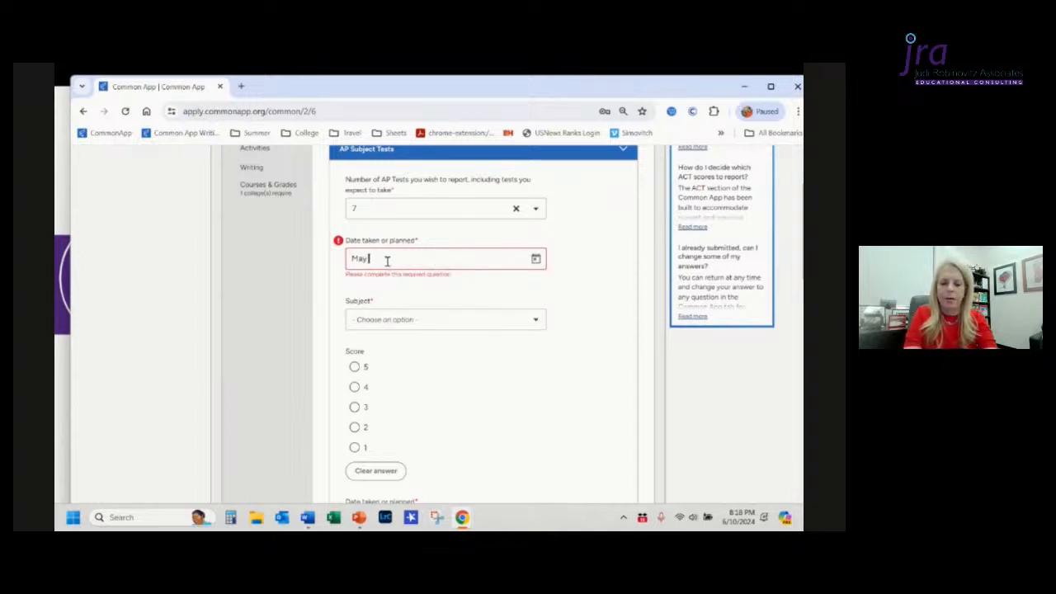
{"action": "type", "text": "2025"}
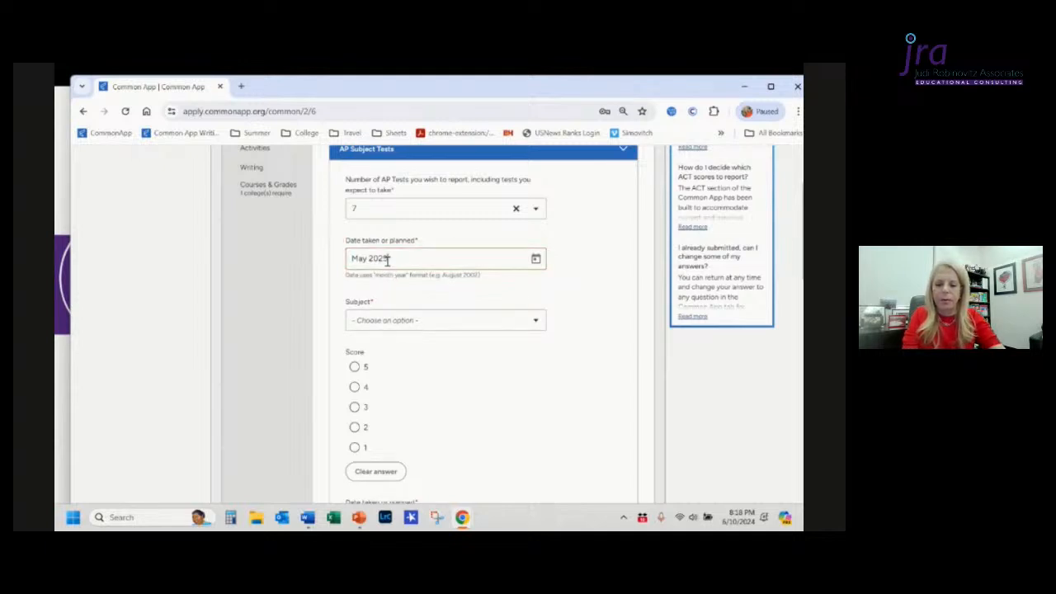
{"action": "left_click", "coordinate": [405, 294]}
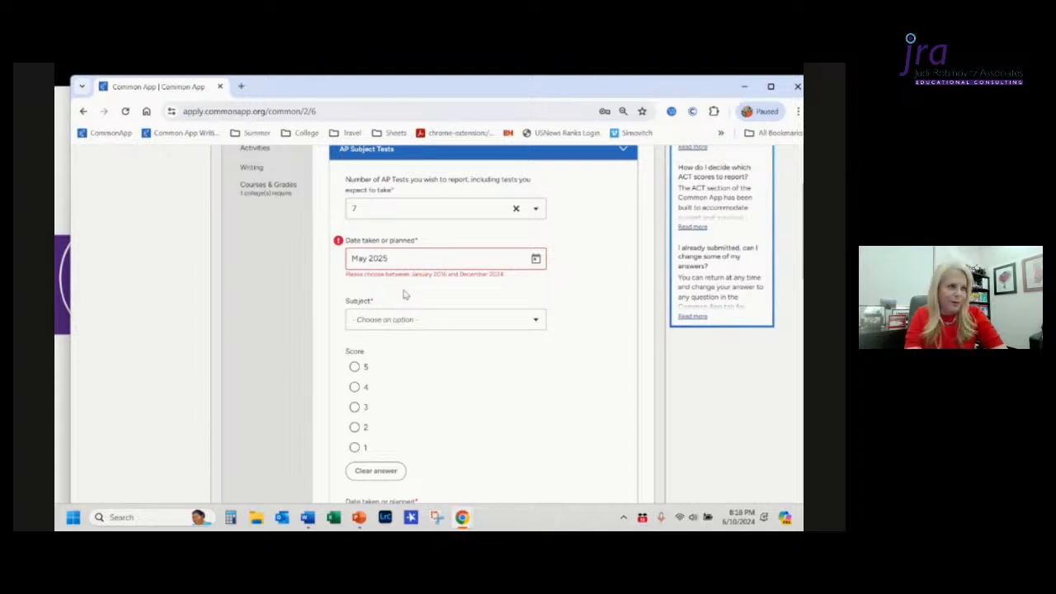
Step: Choose Calculus BC as the subject of the first AP test
{"action": "scroll", "coordinate": [405, 293], "scroll_direction": "down", "scroll_amount": 1}
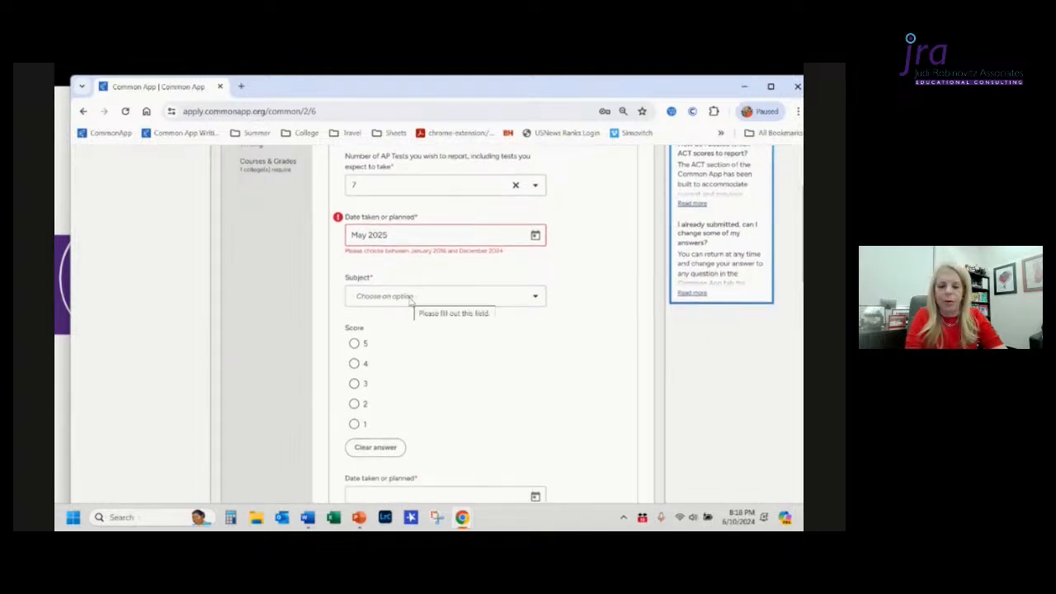
{"action": "left_click", "coordinate": [410, 298]}
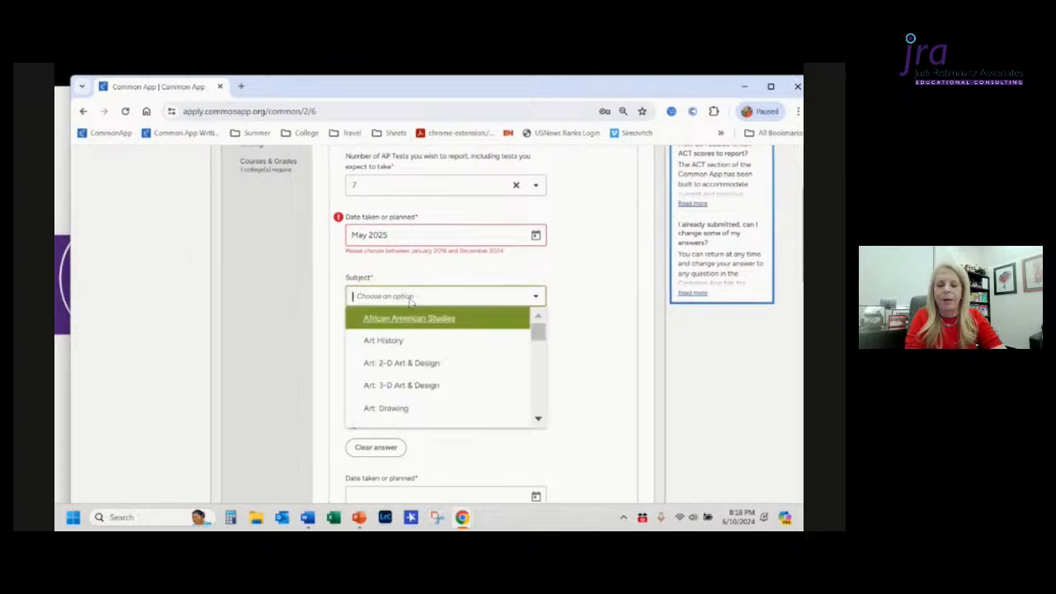
{"action": "scroll", "coordinate": [424, 373], "scroll_direction": "down", "scroll_amount": 3}
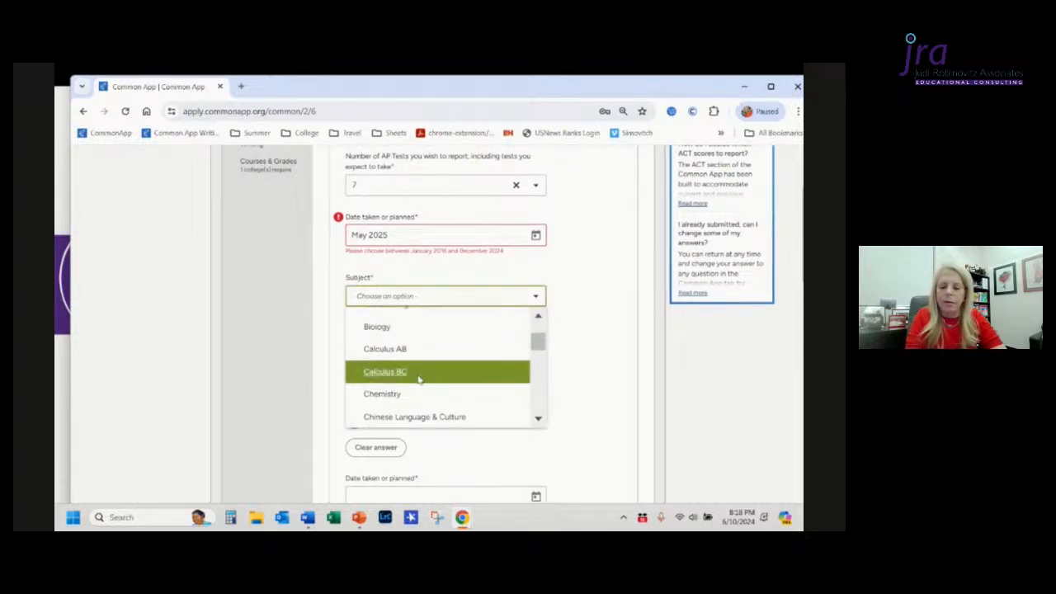
{"action": "left_click", "coordinate": [419, 372]}
Step: Enter May 2025 as the date taken or planned for the second AP test
{"action": "scroll", "coordinate": [450, 348], "scroll_direction": "down", "scroll_amount": 1}
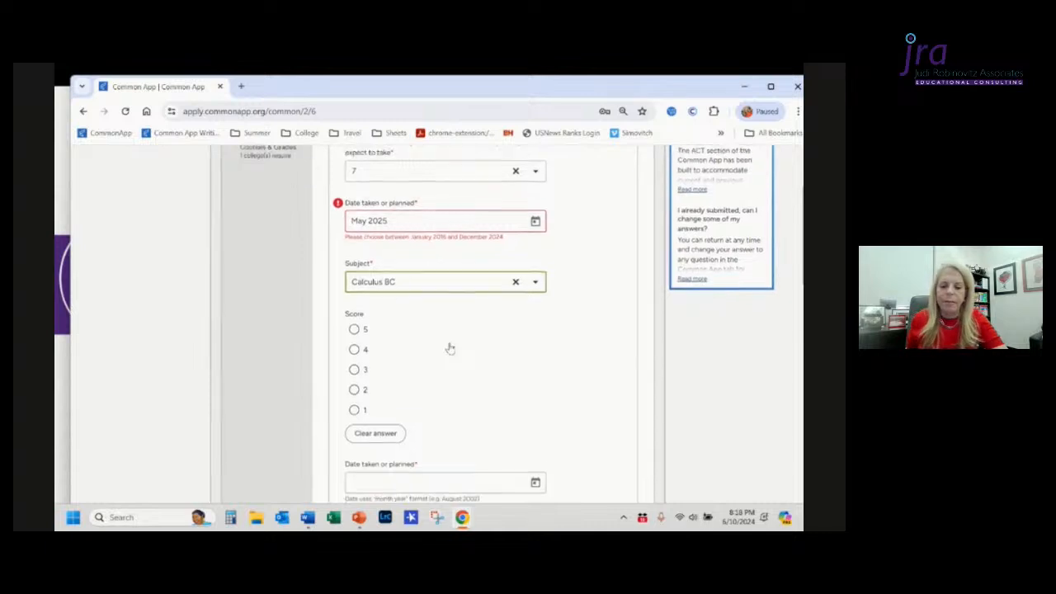
{"action": "scroll", "coordinate": [449, 348], "scroll_direction": "down", "scroll_amount": 1}
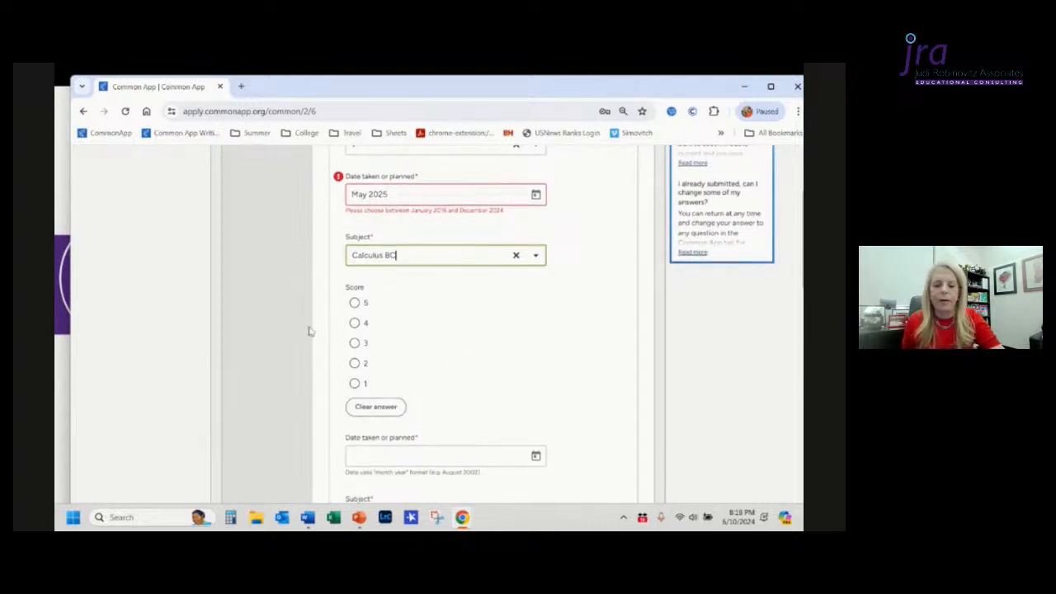
{"action": "scroll", "coordinate": [458, 402], "scroll_direction": "down", "scroll_amount": 3}
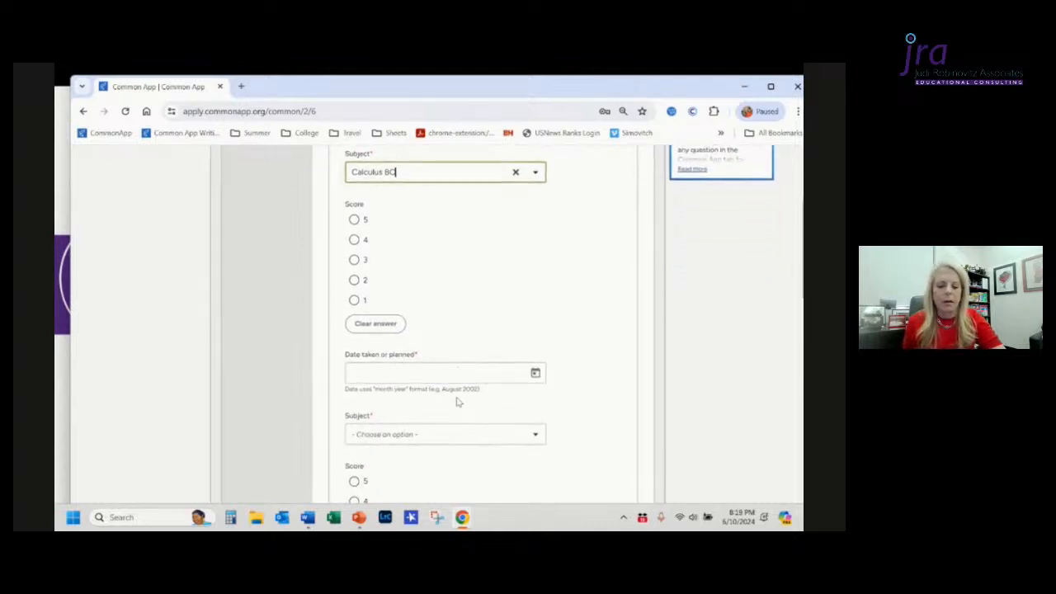
{"action": "left_click", "coordinate": [536, 374]}
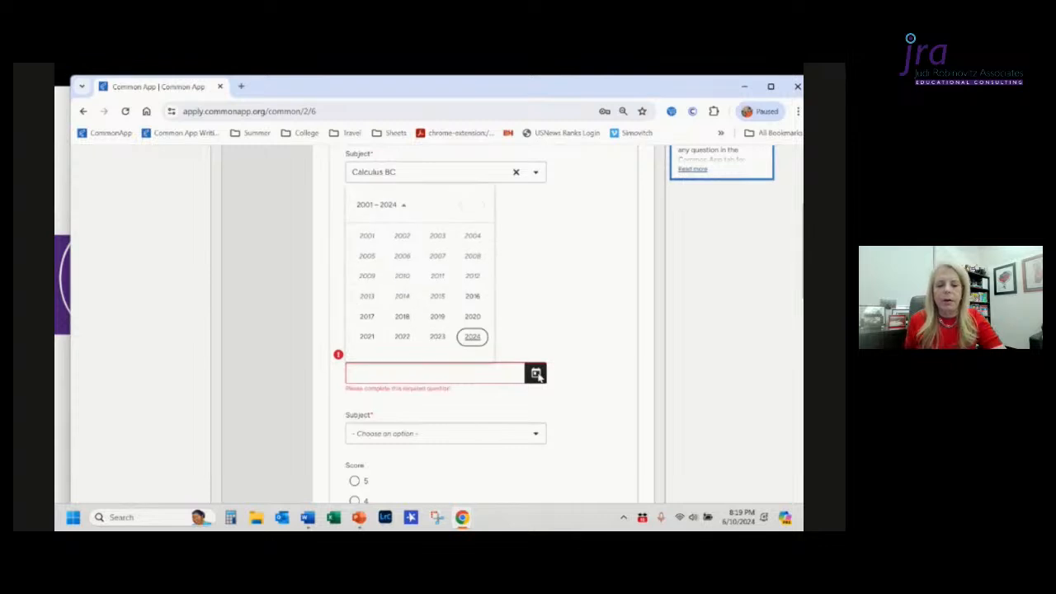
{"action": "left_click", "coordinate": [536, 374]}
{"action": "left_click", "coordinate": [511, 375]}
{"action": "type", "text": "Ma"}
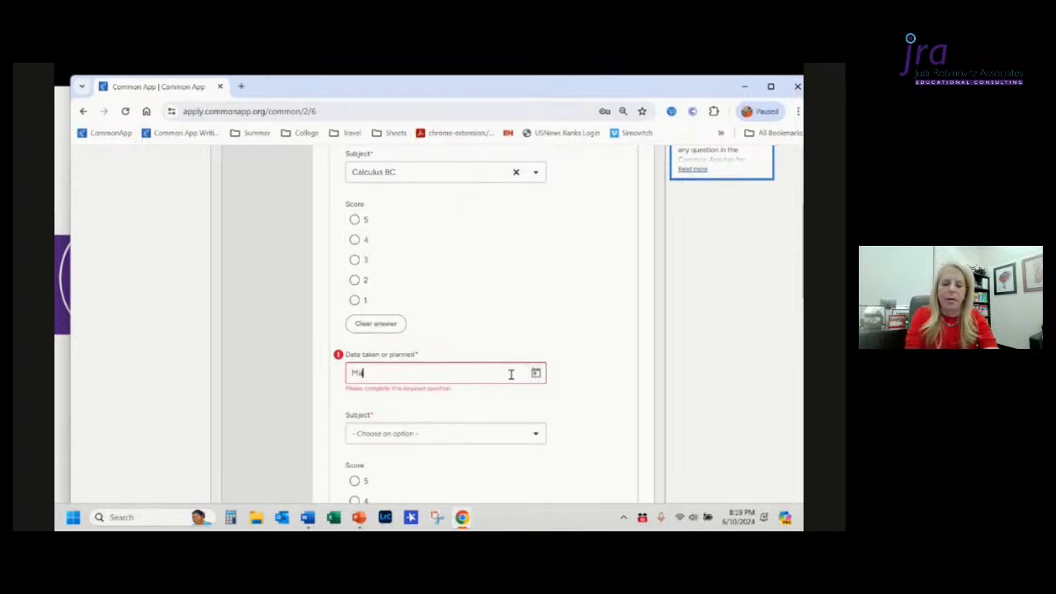
{"action": "type", "text": "y 2025"}
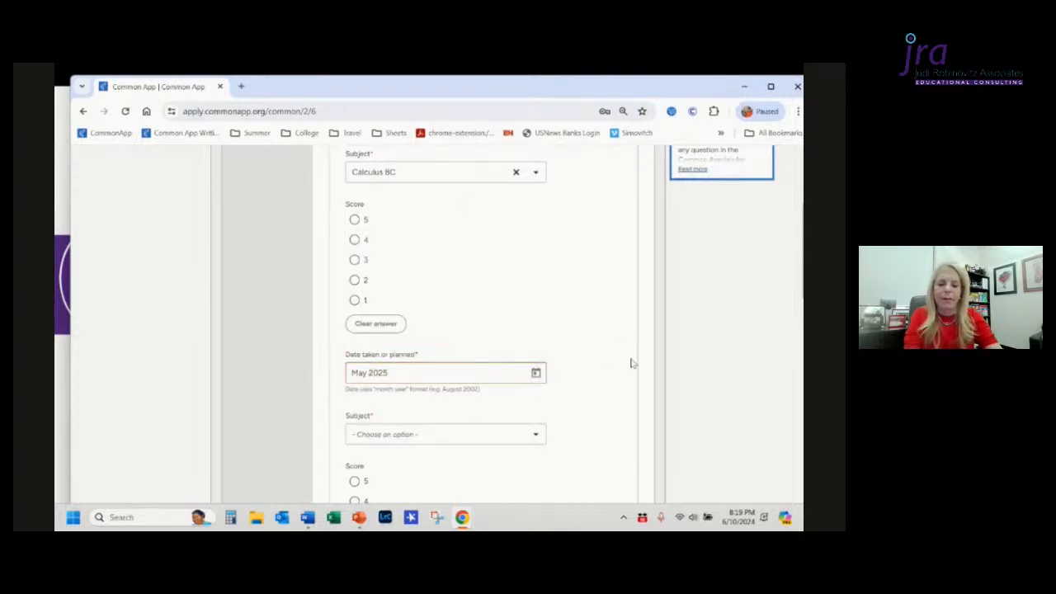
{"action": "left_click", "coordinate": [594, 393]}
Step: Set the second AP test's subject to Art: 2-D Art & Design
{"action": "scroll", "coordinate": [595, 395], "scroll_direction": "down", "scroll_amount": 1}
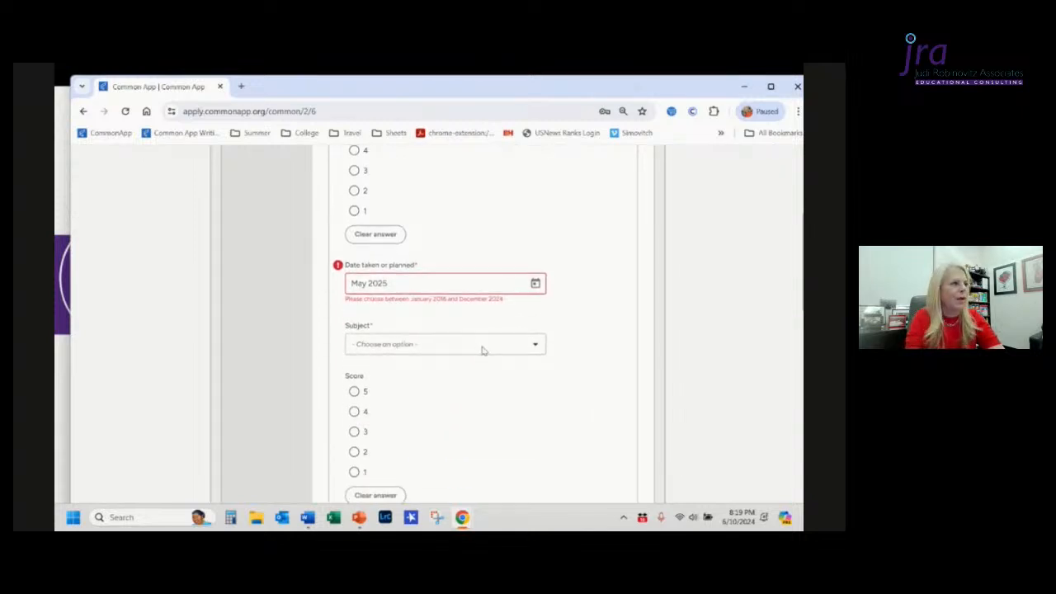
{"action": "left_click", "coordinate": [483, 350]}
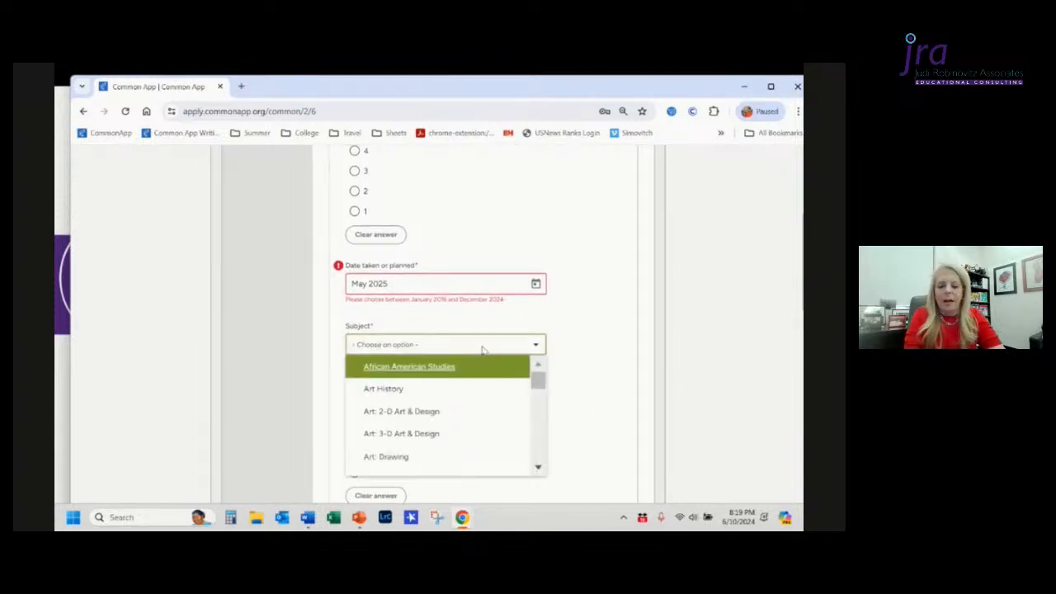
{"action": "key", "text": "super+Tab"}
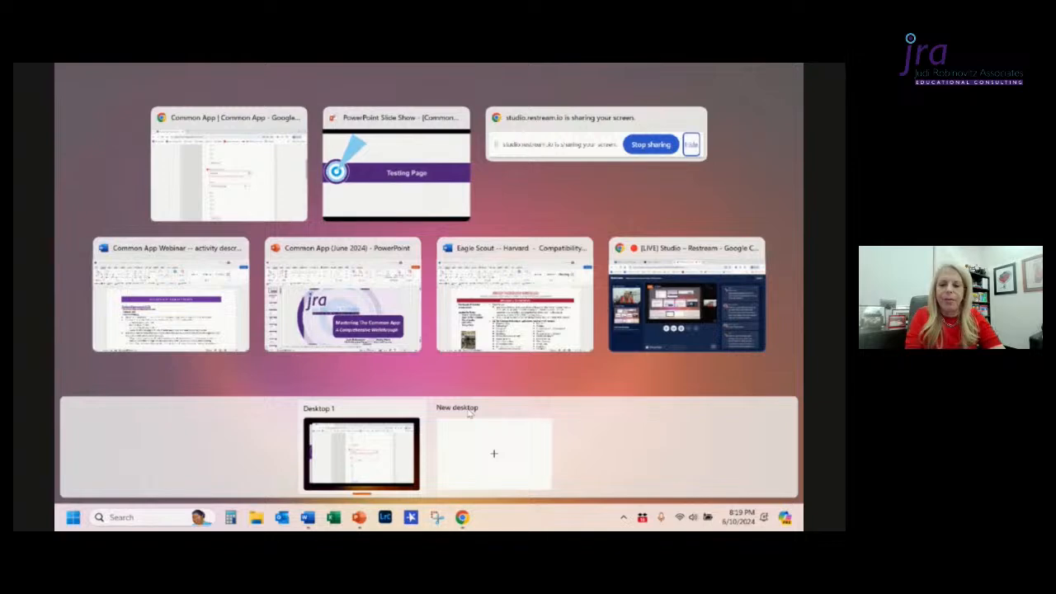
{"action": "key", "text": "Escape"}
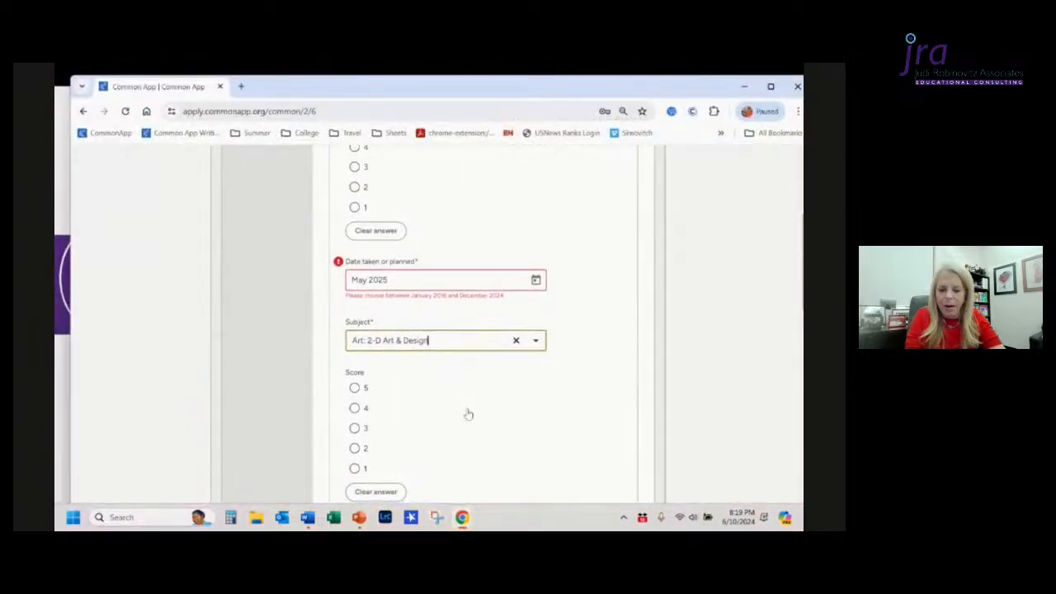
Step: Enter May 2023 as the date taken or planned for the third AP test
{"action": "scroll", "coordinate": [468, 414], "scroll_direction": "down", "scroll_amount": 2}
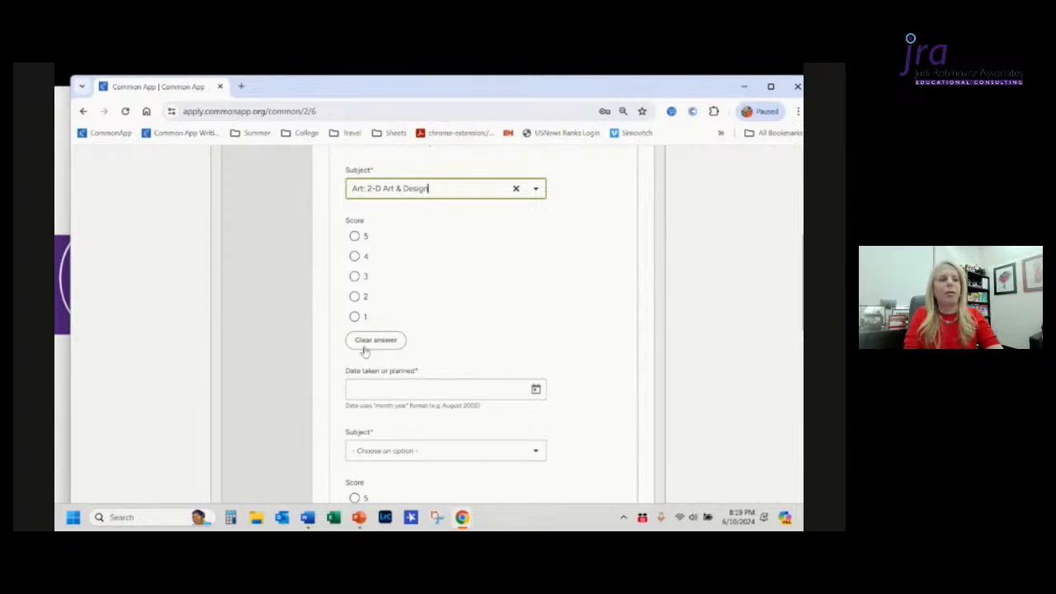
{"action": "left_click", "coordinate": [379, 392]}
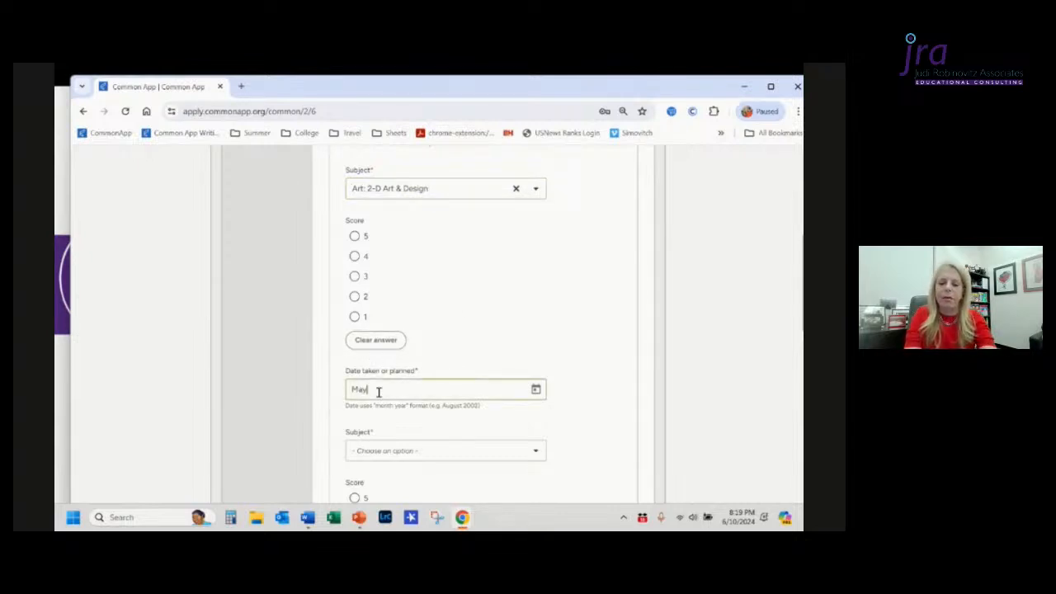
{"action": "type", "text": "May 2023"}
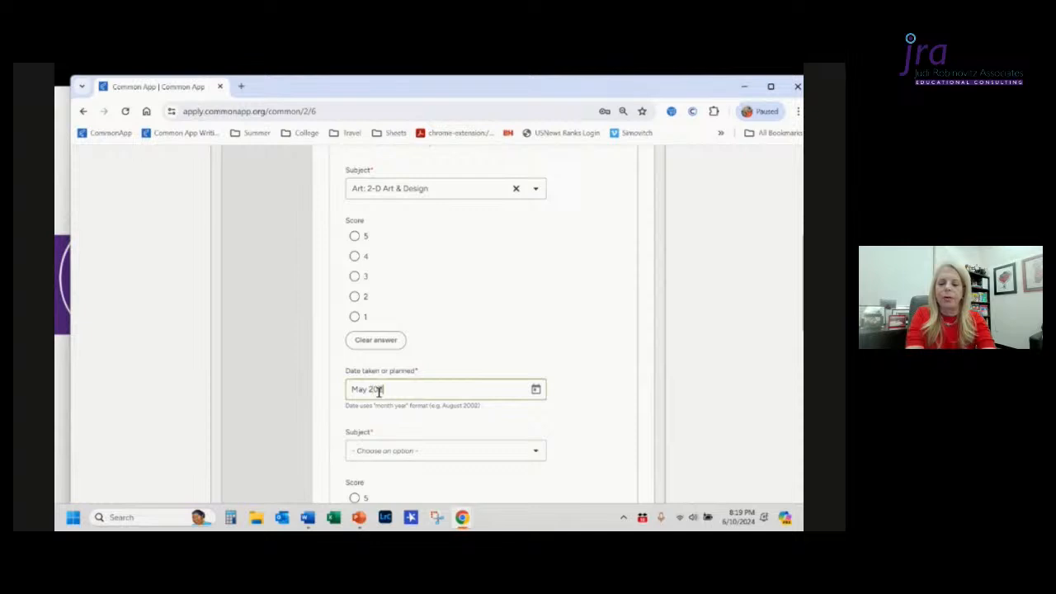
Step: Choose Precalculus as the subject of the third AP test
{"action": "left_click", "coordinate": [386, 452]}
{"action": "scroll", "coordinate": [434, 403], "scroll_direction": "down", "scroll_amount": 7}
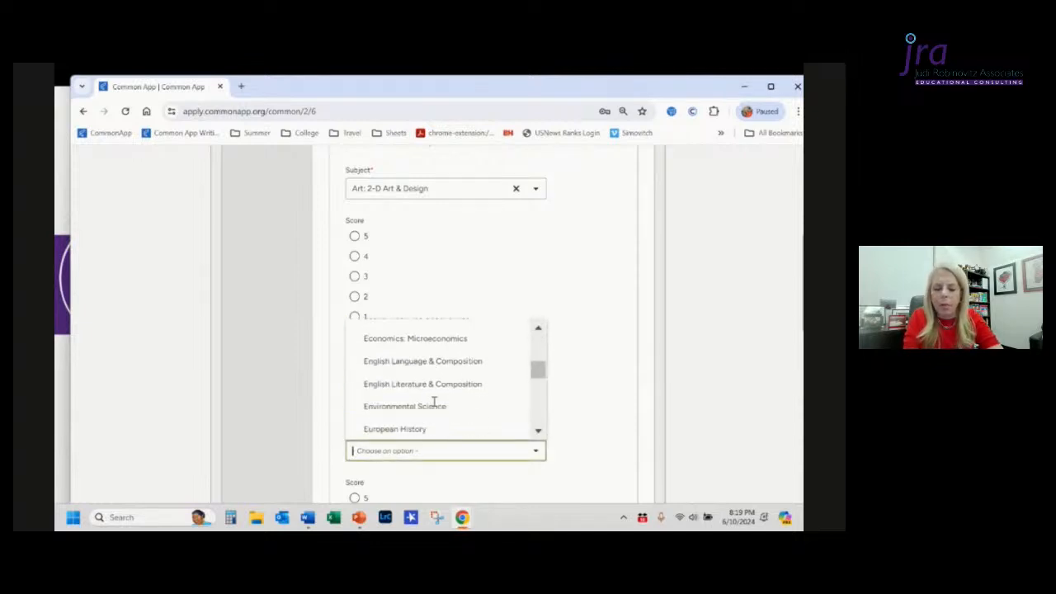
{"action": "scroll", "coordinate": [434, 401], "scroll_direction": "down", "scroll_amount": 2}
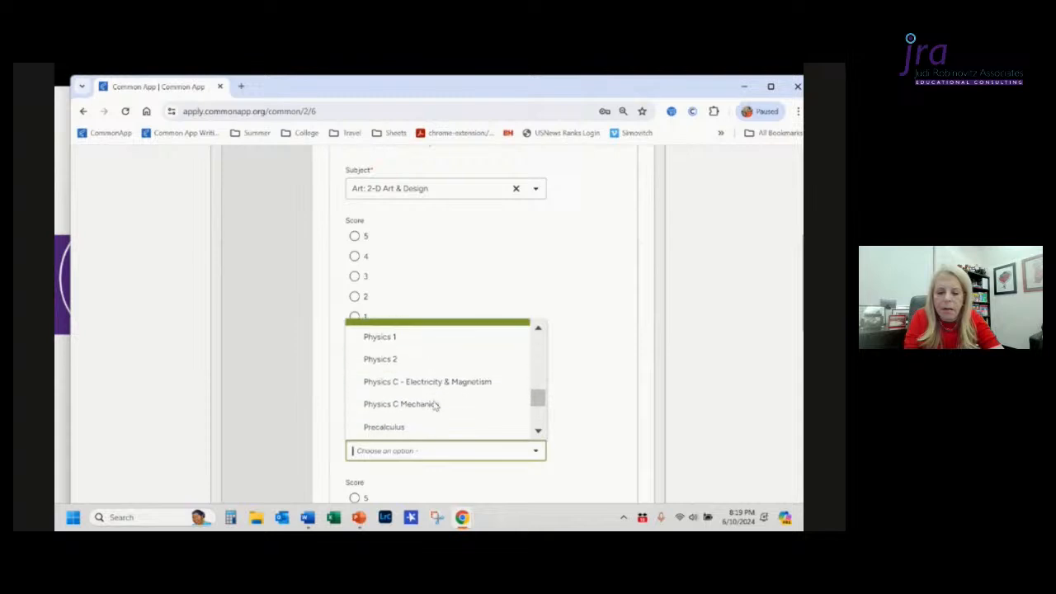
{"action": "left_click", "coordinate": [386, 427]}
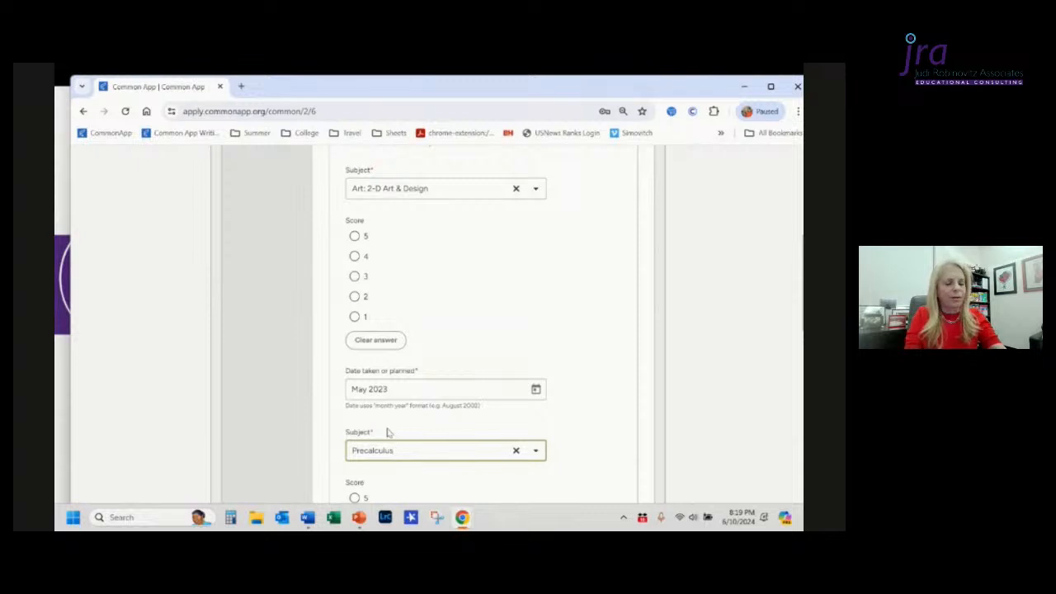
Step: Give the Precalculus AP test a score of 5
{"action": "scroll", "coordinate": [388, 433], "scroll_direction": "down", "scroll_amount": 3}
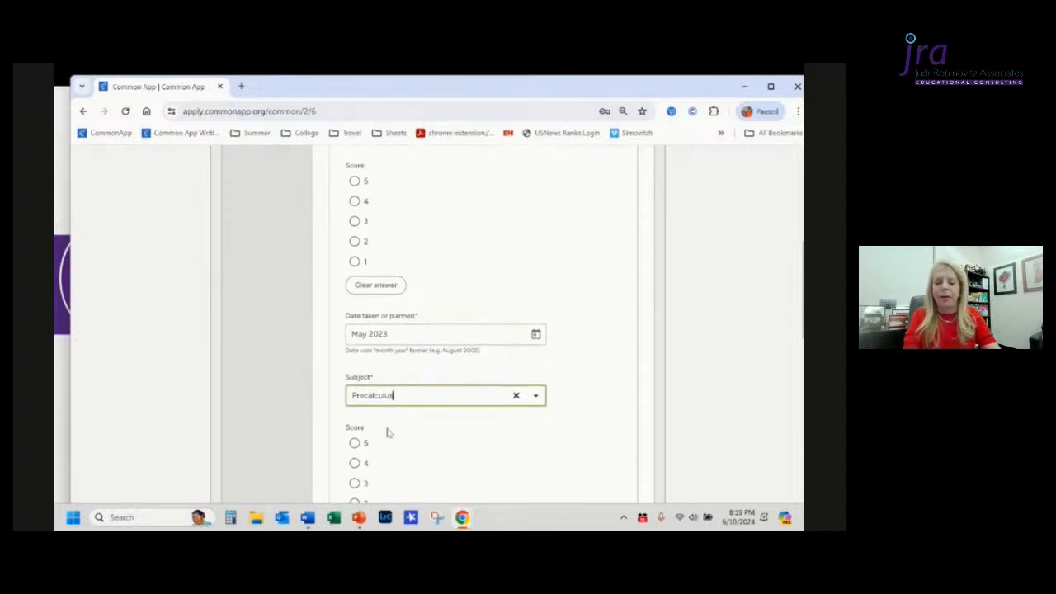
{"action": "left_click", "coordinate": [354, 395]}
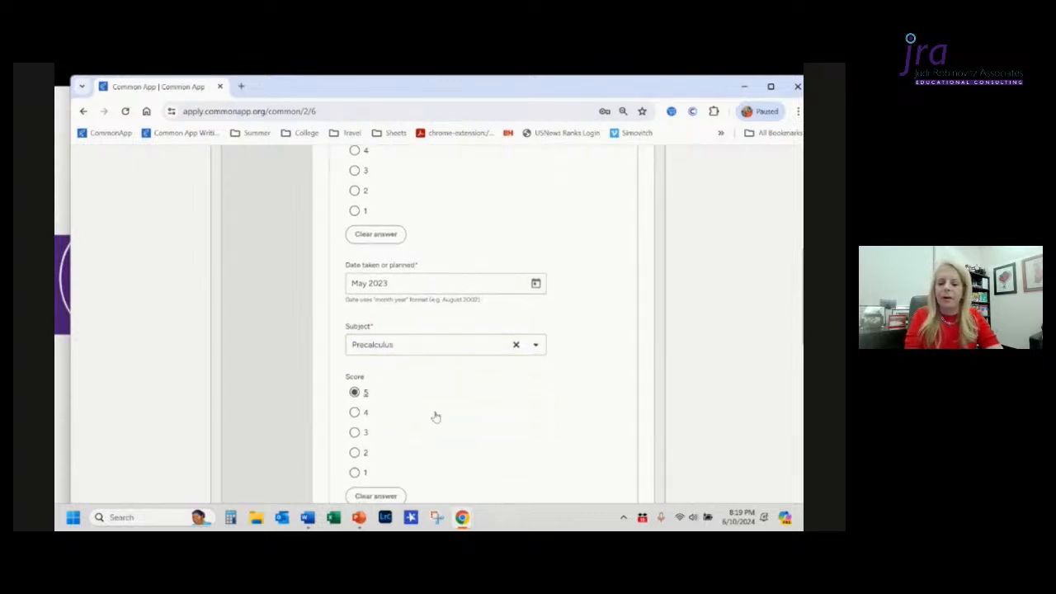
{"action": "scroll", "coordinate": [434, 415], "scroll_direction": "down", "scroll_amount": 2}
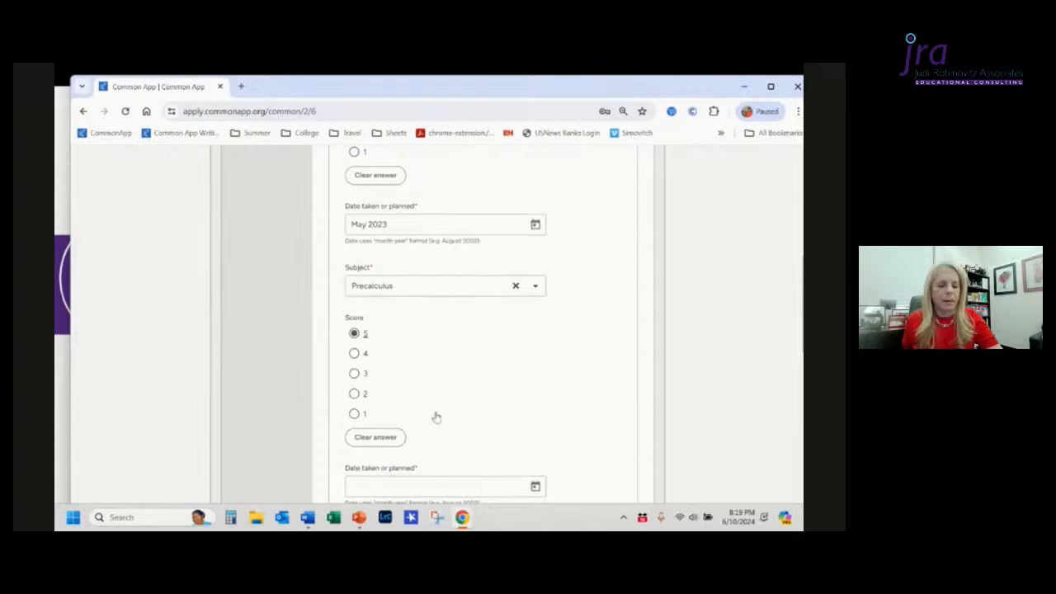
{"action": "scroll", "coordinate": [437, 418], "scroll_direction": "down", "scroll_amount": 1}
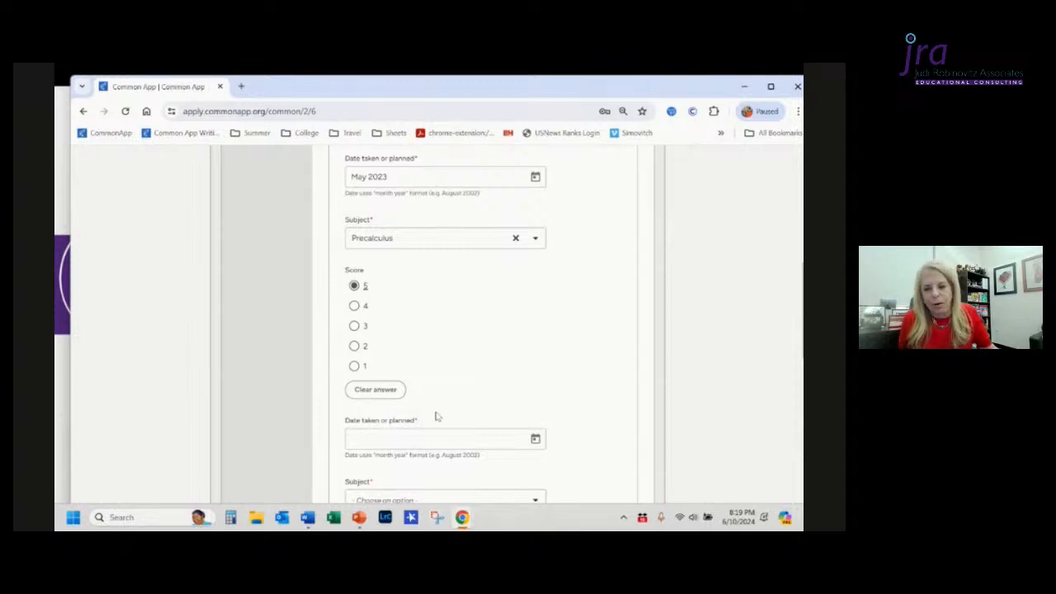
Step: Review the AP subject test entries already filled in, including their dates, subjects and scores
{"action": "scroll", "coordinate": [436, 417], "scroll_direction": "up", "scroll_amount": 3}
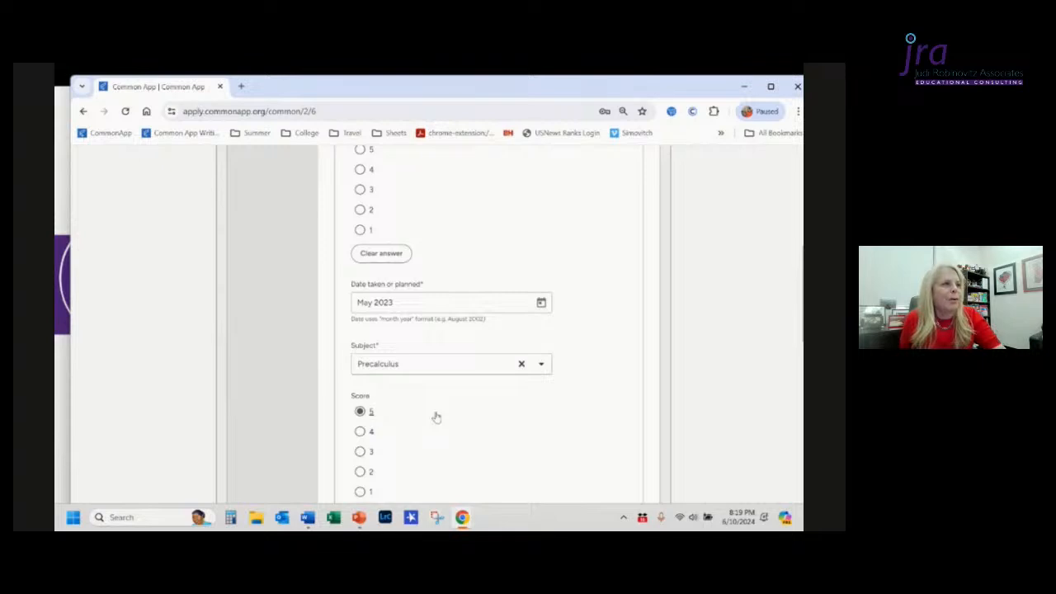
{"action": "scroll", "coordinate": [437, 417], "scroll_direction": "up", "scroll_amount": 15}
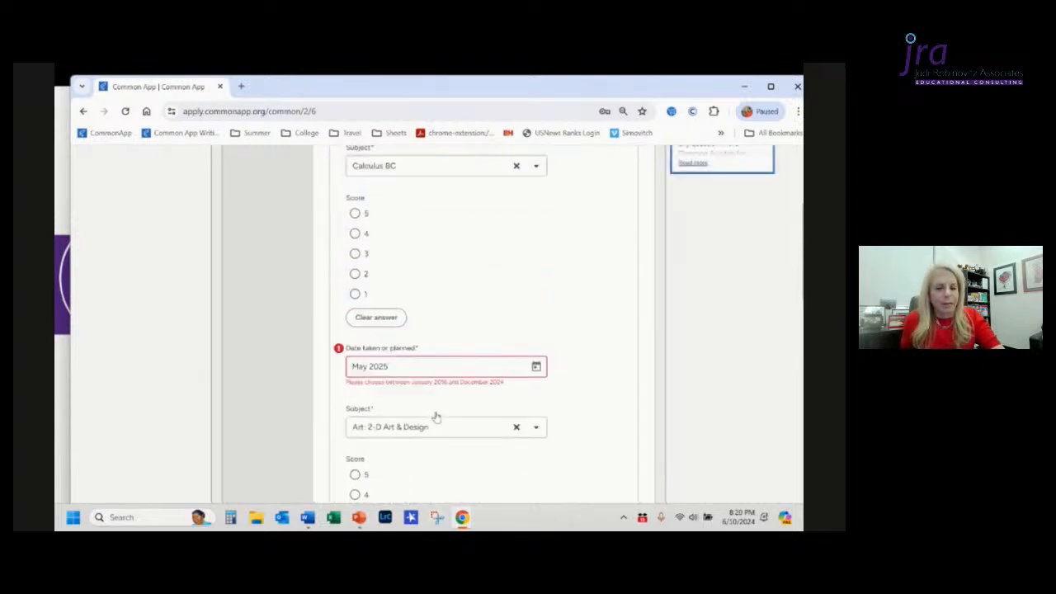
{"action": "scroll", "coordinate": [436, 418], "scroll_direction": "down", "scroll_amount": 3}
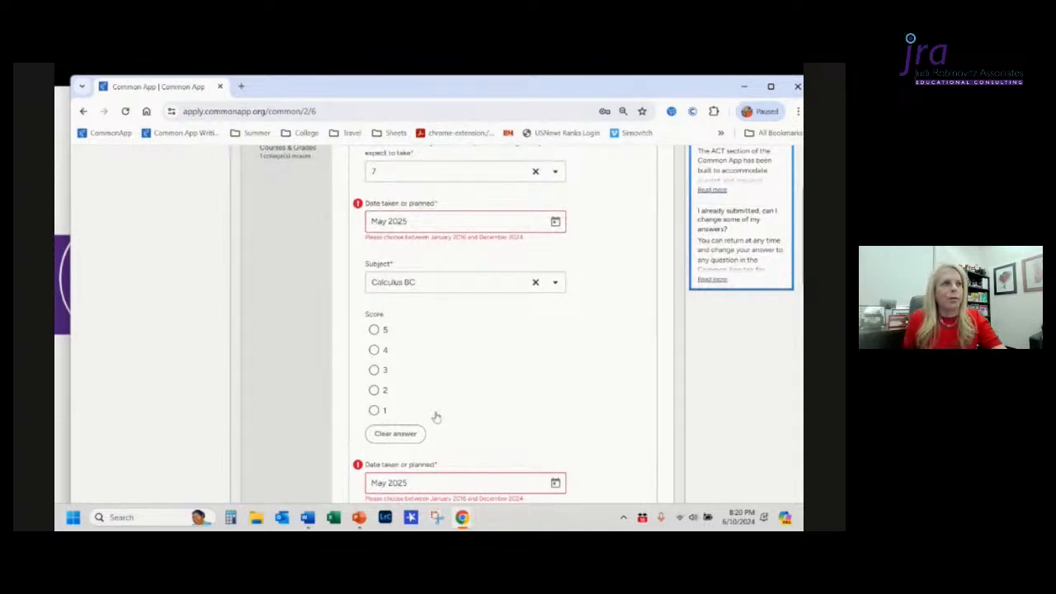
{"action": "scroll", "coordinate": [436, 418], "scroll_direction": "up", "scroll_amount": 2}
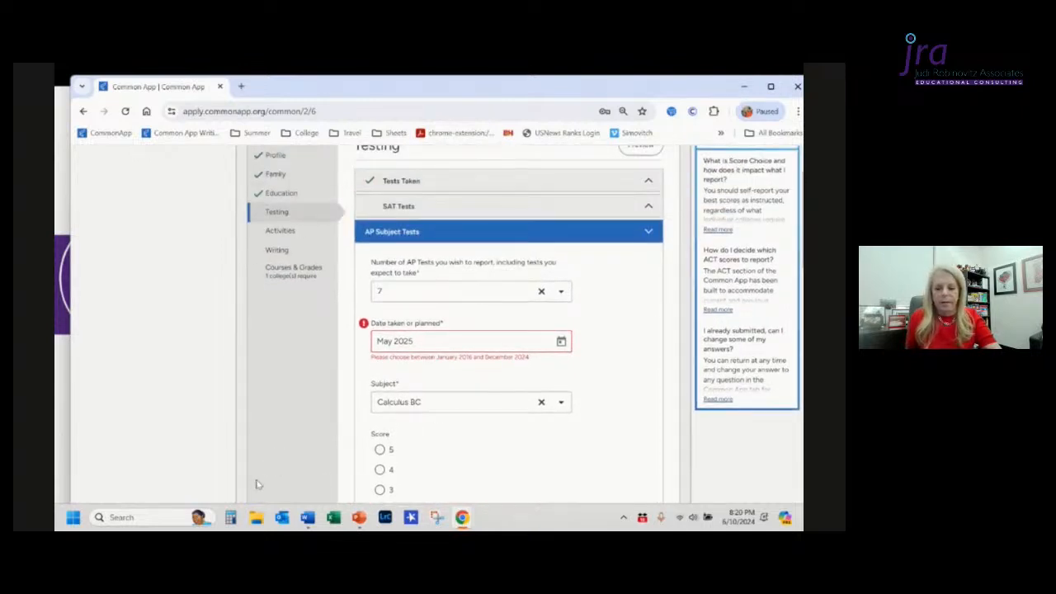
{"action": "scroll", "coordinate": [256, 485], "scroll_direction": "up", "scroll_amount": 2}
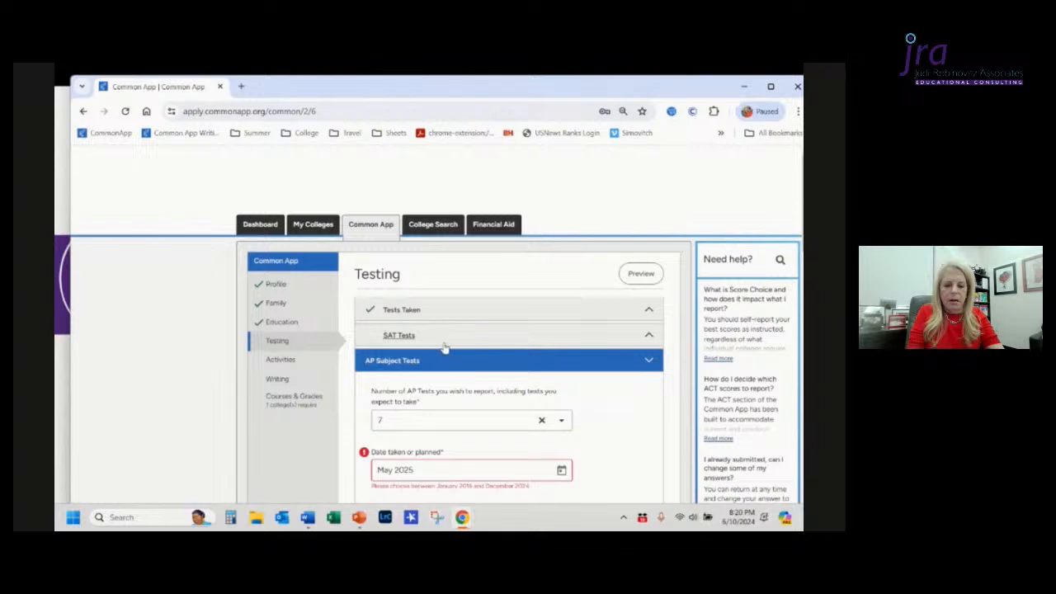
Step: Open the Activities section briefly, return to Testing, and open the SAT Tests section
{"action": "left_click", "coordinate": [293, 365]}
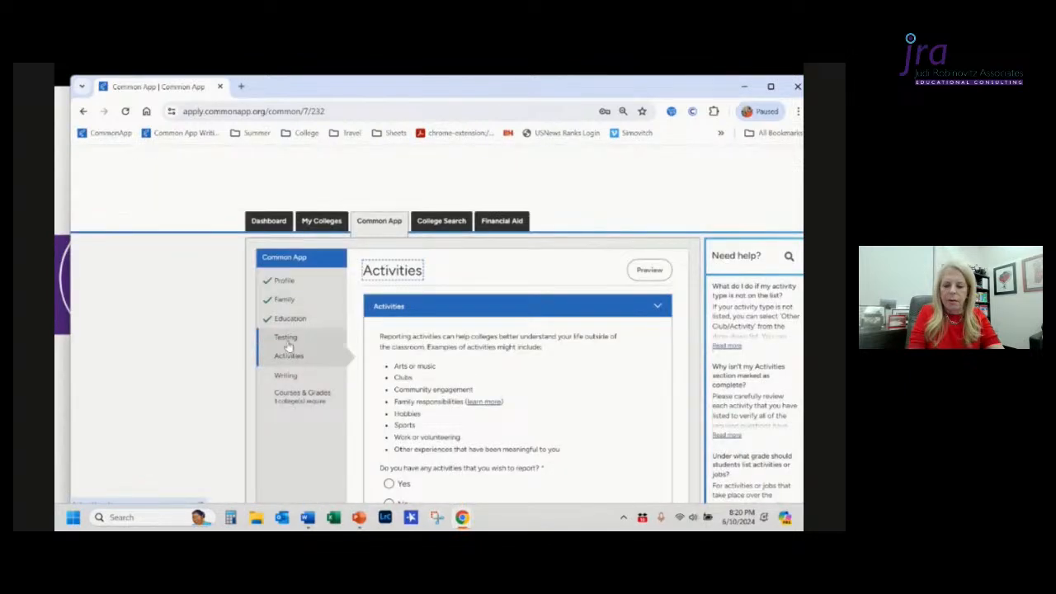
{"action": "left_click", "coordinate": [287, 340]}
{"action": "scroll", "coordinate": [549, 370], "scroll_direction": "down", "scroll_amount": 2}
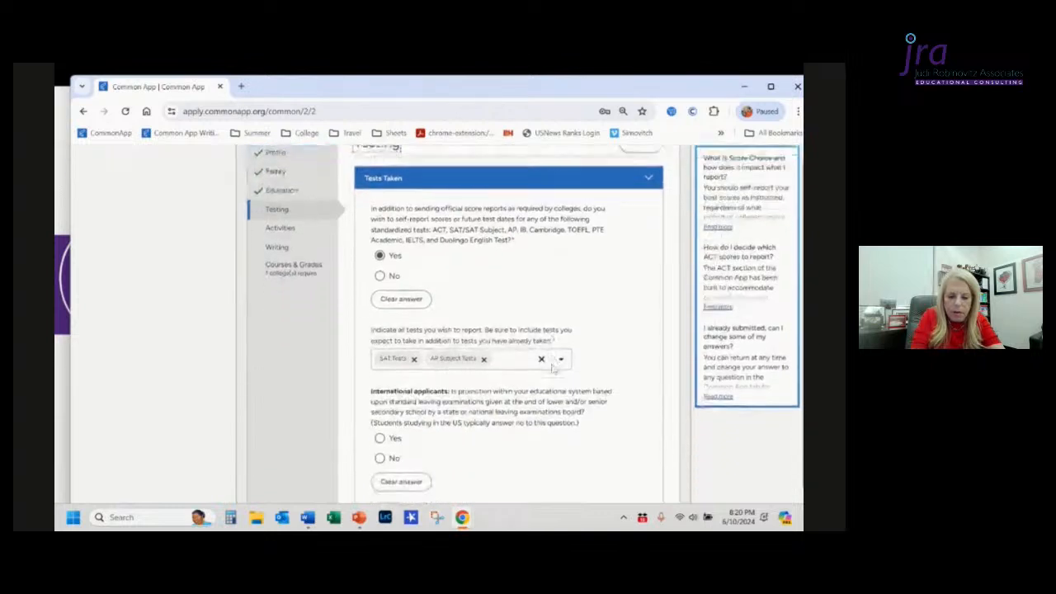
{"action": "scroll", "coordinate": [553, 368], "scroll_direction": "down", "scroll_amount": 3}
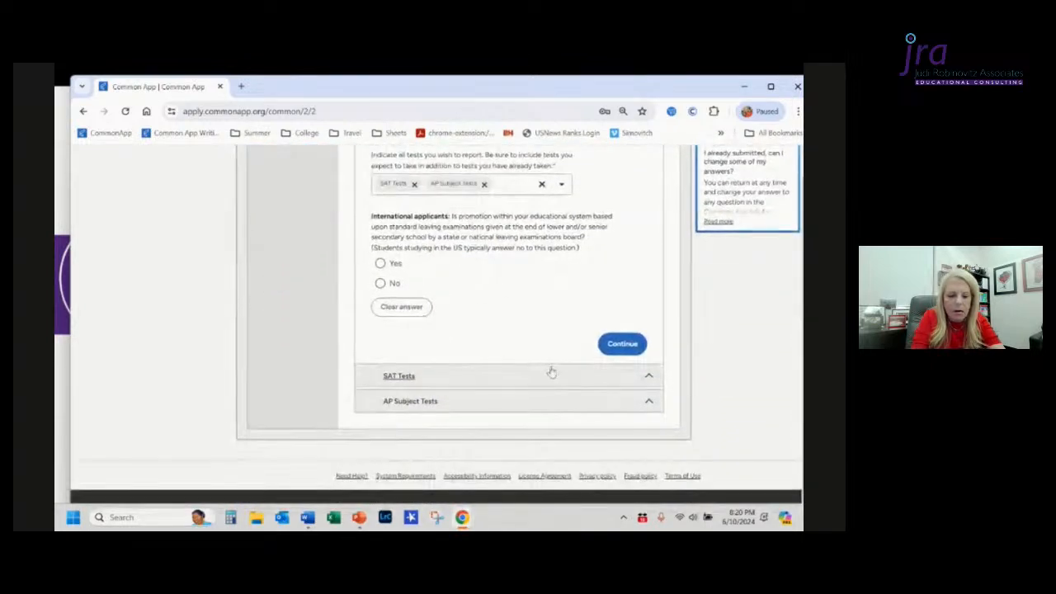
{"action": "left_click", "coordinate": [540, 384]}
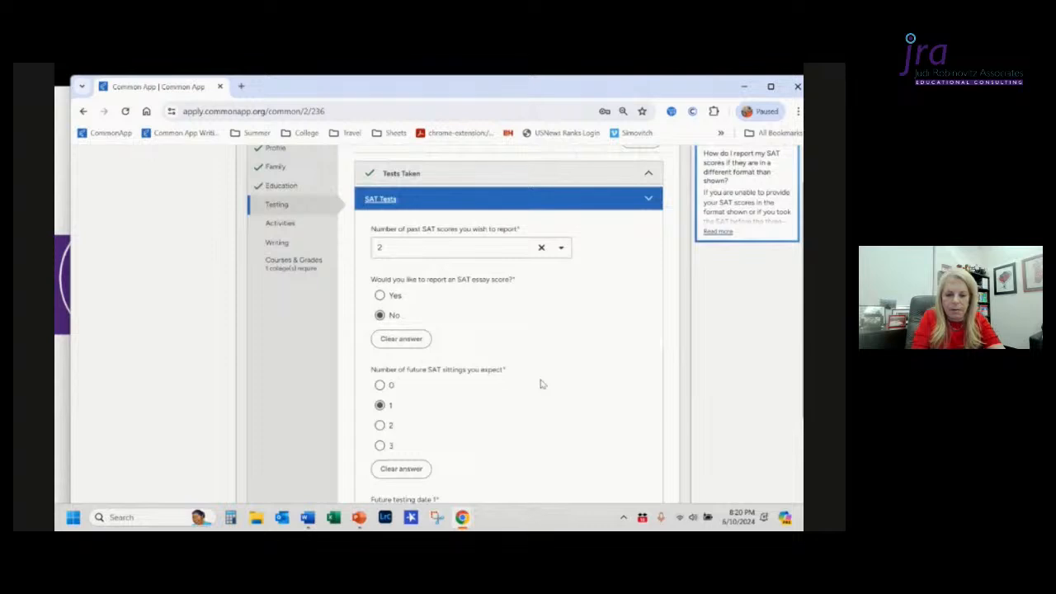
Step: Review the SAT Tests answers for sittings, evidence-based reading and writing and math scores and dates
{"action": "scroll", "coordinate": [541, 385], "scroll_direction": "down", "scroll_amount": 3}
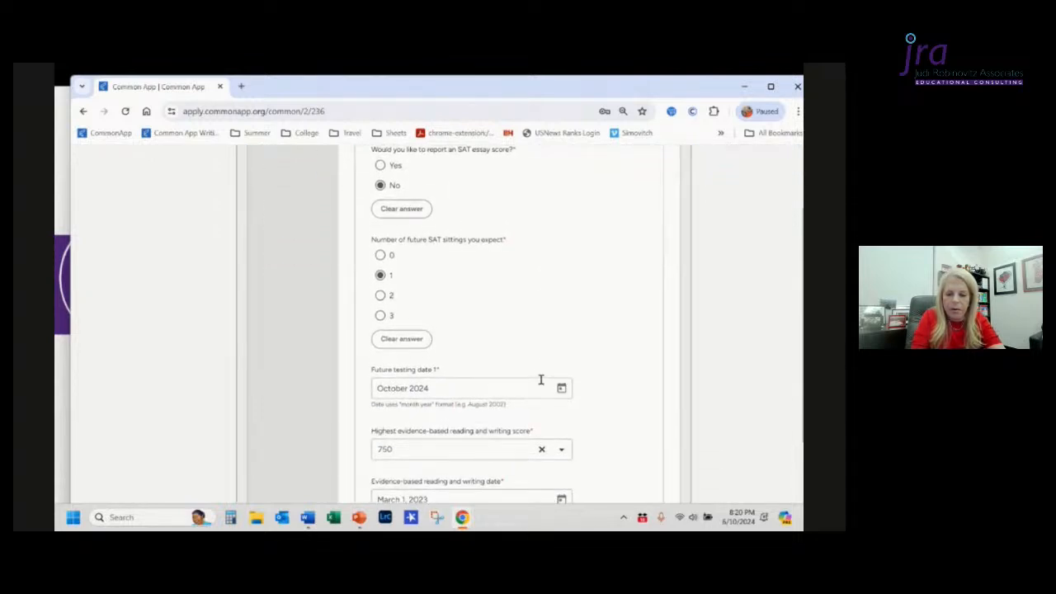
{"action": "scroll", "coordinate": [540, 380], "scroll_direction": "down", "scroll_amount": 3}
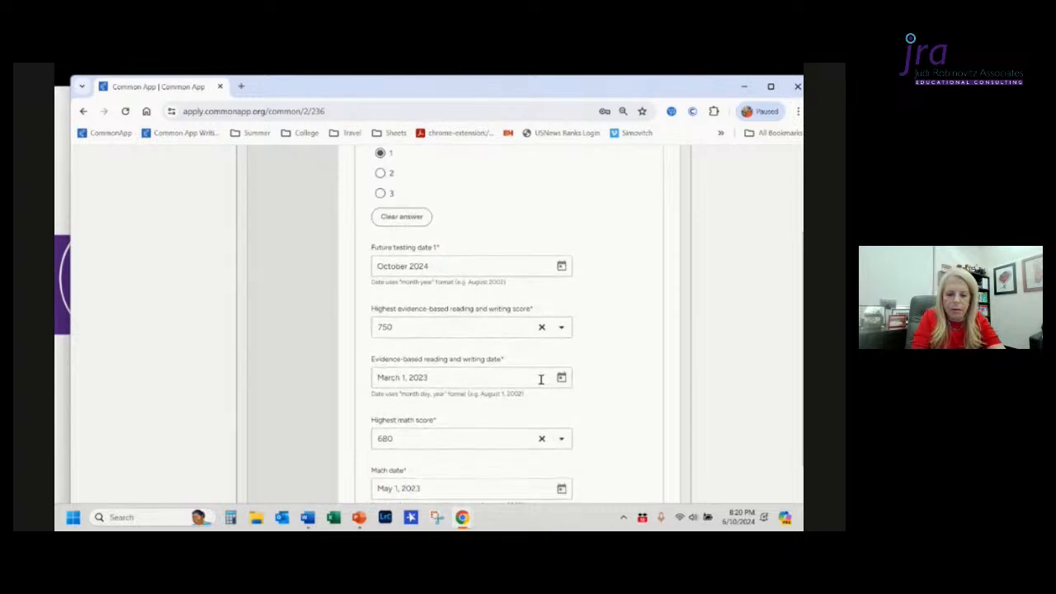
{"action": "scroll", "coordinate": [541, 379], "scroll_direction": "down", "scroll_amount": 1}
{"action": "scroll", "coordinate": [542, 385], "scroll_direction": "down", "scroll_amount": 1}
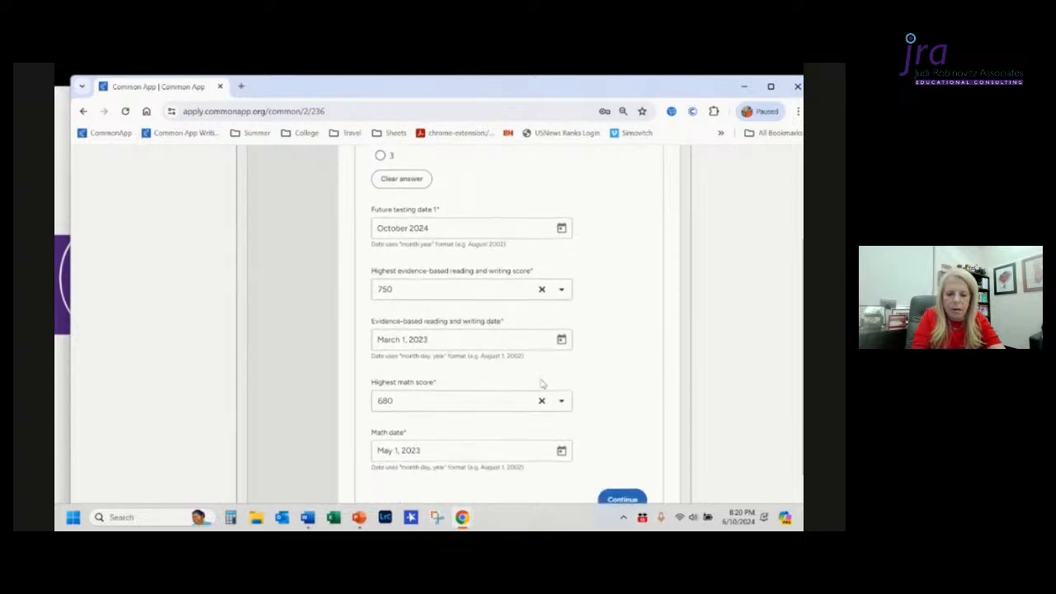
{"action": "scroll", "coordinate": [542, 385], "scroll_direction": "down", "scroll_amount": 3}
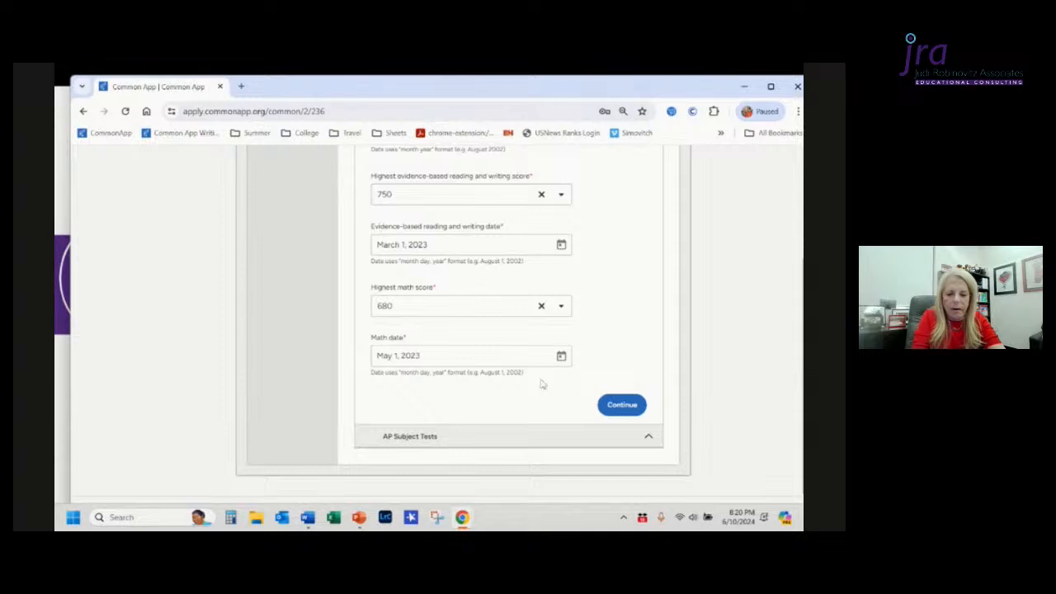
{"action": "scroll", "coordinate": [542, 384], "scroll_direction": "down", "scroll_amount": 1}
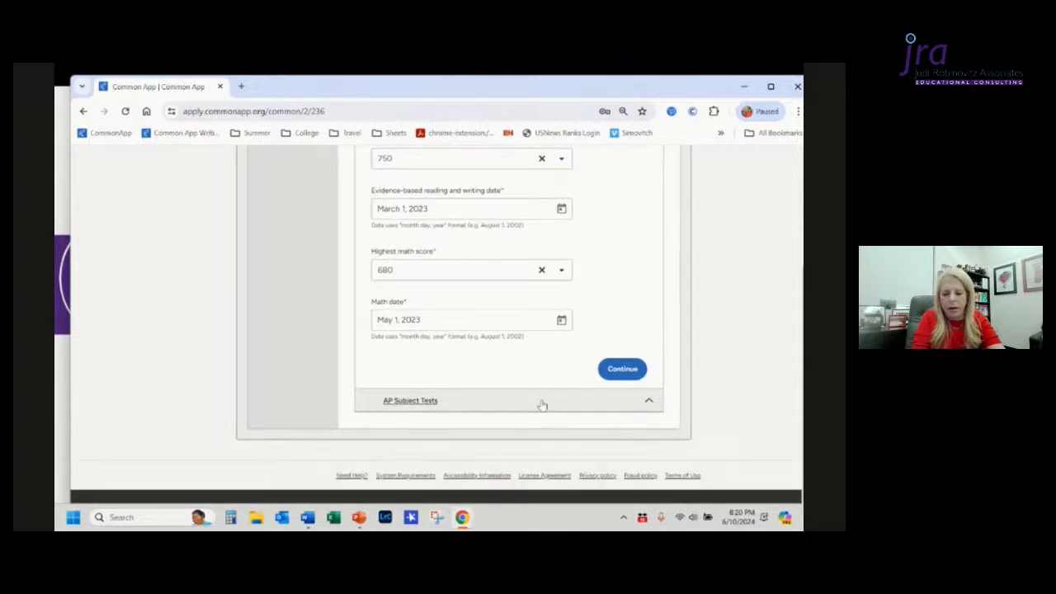
{"action": "scroll", "coordinate": [630, 273], "scroll_direction": "up", "scroll_amount": 10}
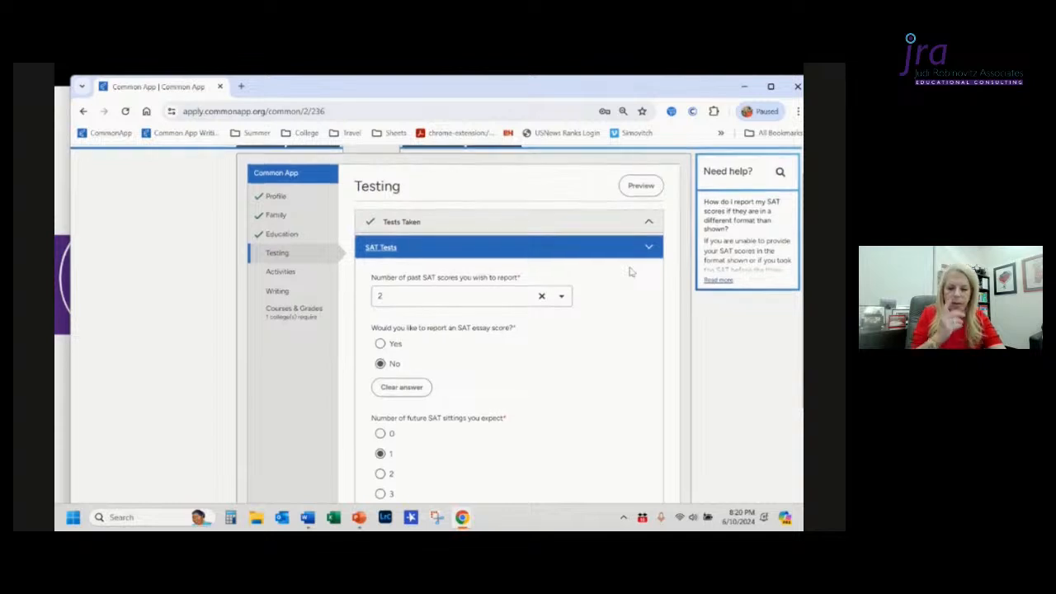
{"action": "scroll", "coordinate": [630, 273], "scroll_direction": "down", "scroll_amount": 5}
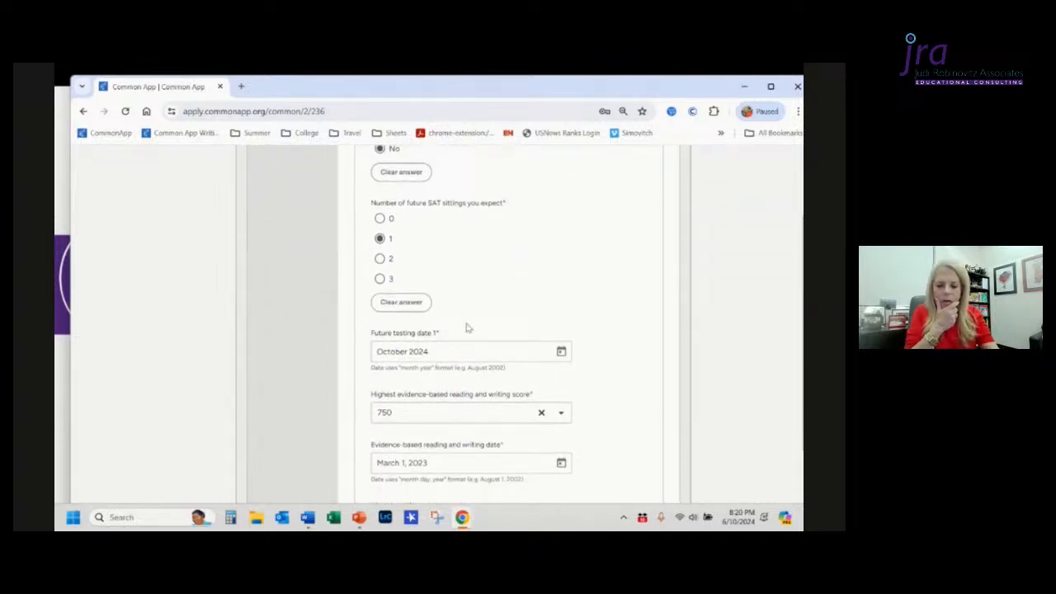
Step: Set the number of future SAT sittings expected to 0
{"action": "left_click", "coordinate": [382, 218]}
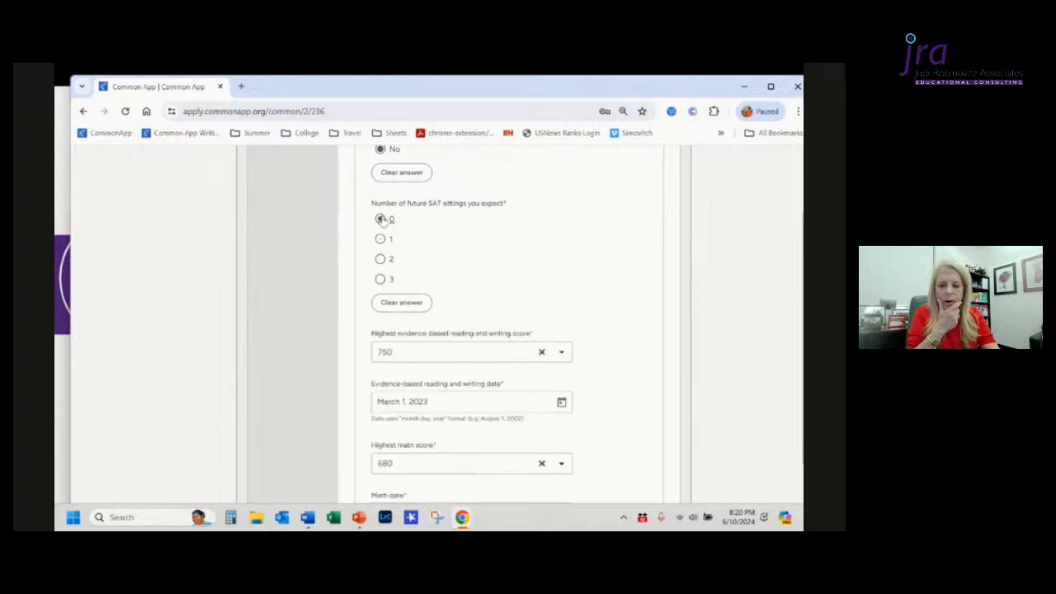
{"action": "scroll", "coordinate": [299, 343], "scroll_direction": "up", "scroll_amount": 3}
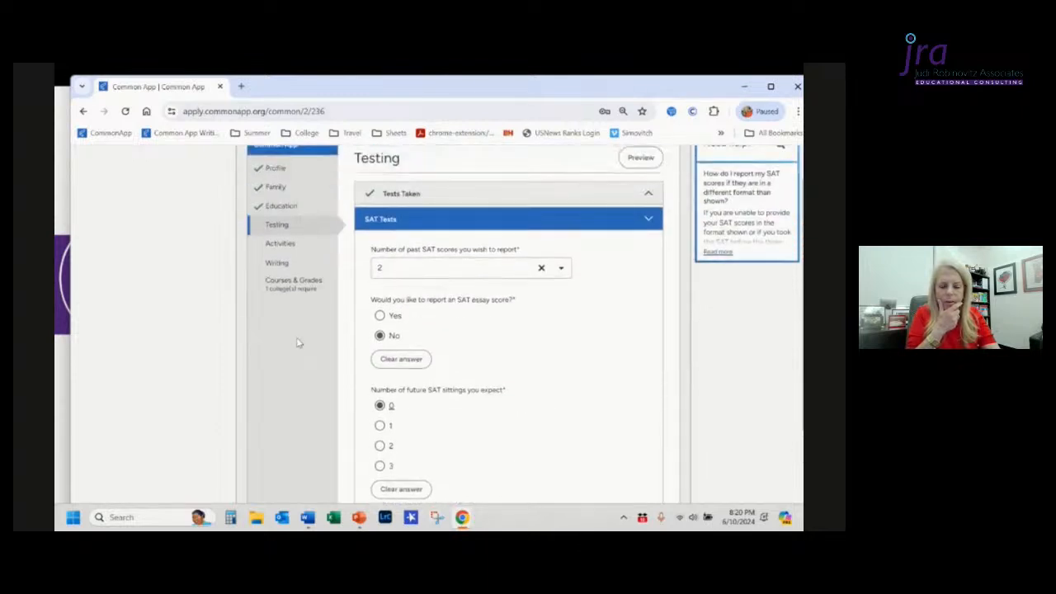
{"action": "scroll", "coordinate": [299, 343], "scroll_direction": "down", "scroll_amount": 5}
{"action": "scroll", "coordinate": [664, 367], "scroll_direction": "down", "scroll_amount": 3}
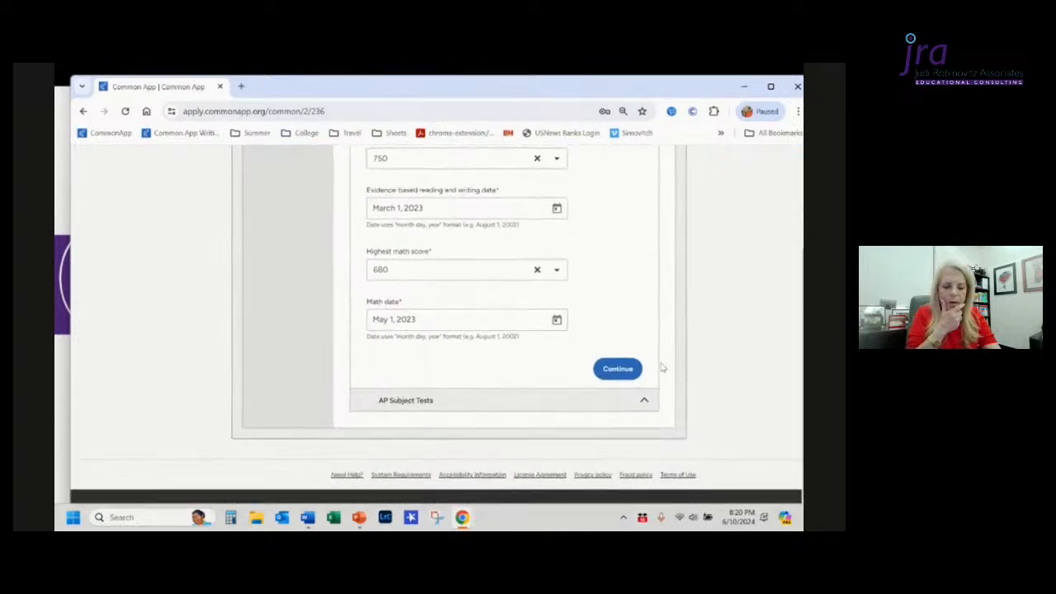
Step: Open the AP Subject Tests section and then the SAT Tests section again
{"action": "left_click", "coordinate": [529, 402]}
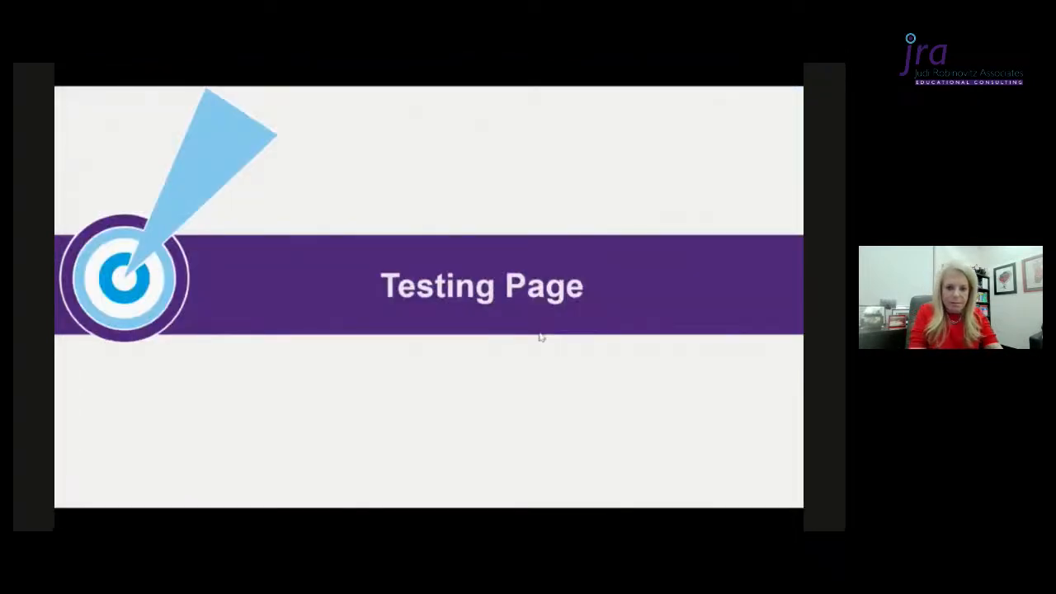
{"action": "left_click", "coordinate": [542, 336]}
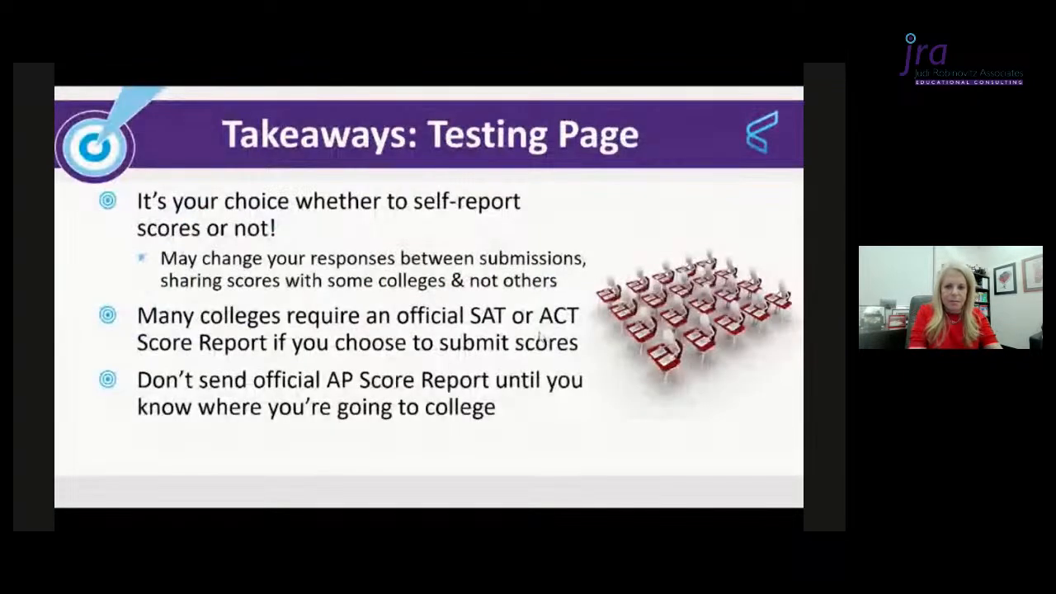
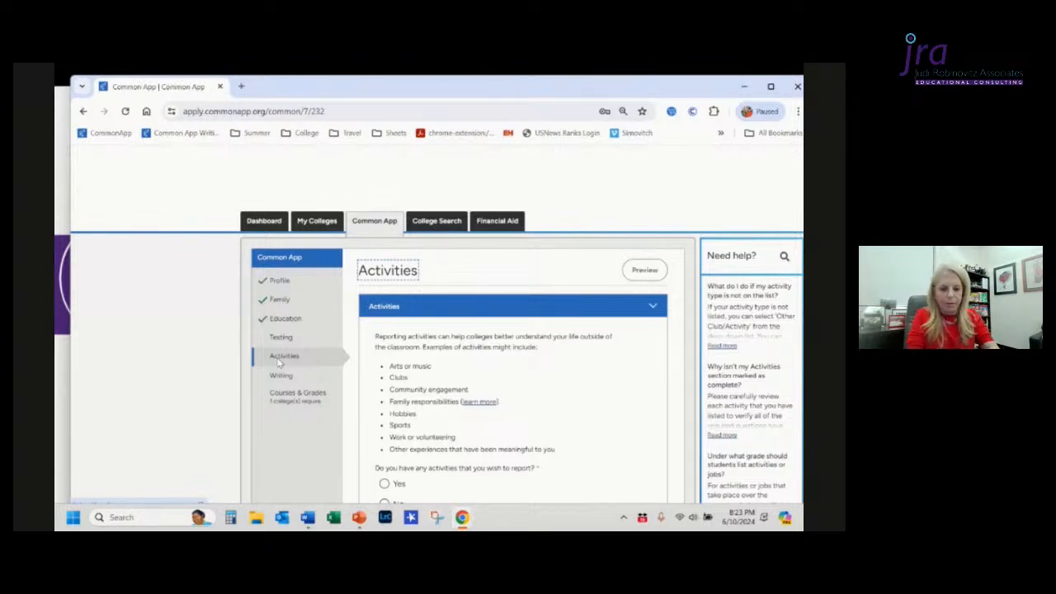
Step: Answer Yes to having activities to report in the Activities section
{"action": "scroll", "coordinate": [599, 391], "scroll_direction": "down", "scroll_amount": 2}
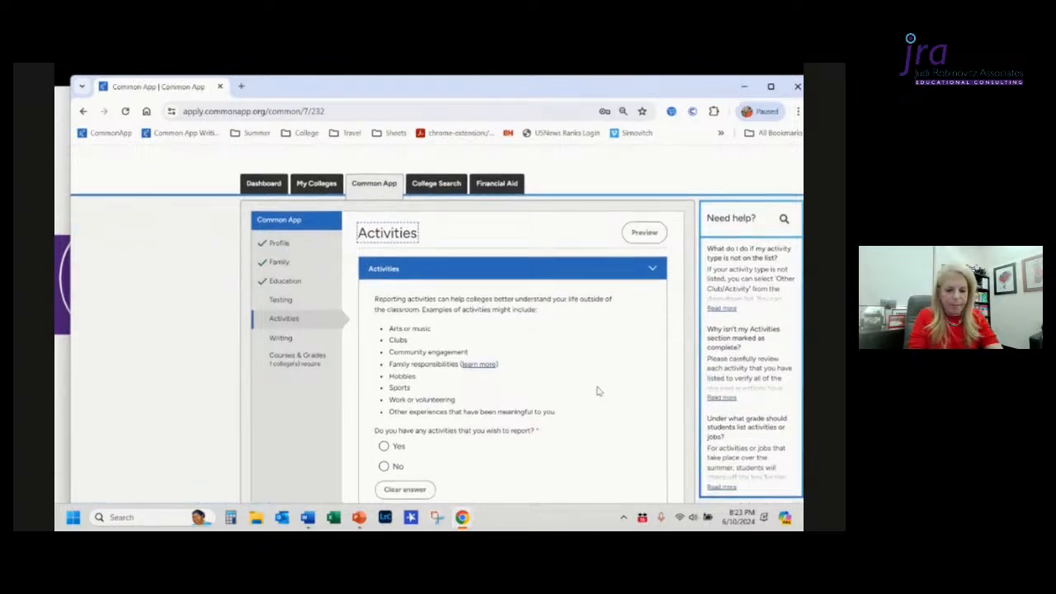
{"action": "scroll", "coordinate": [599, 391], "scroll_direction": "down", "scroll_amount": 1}
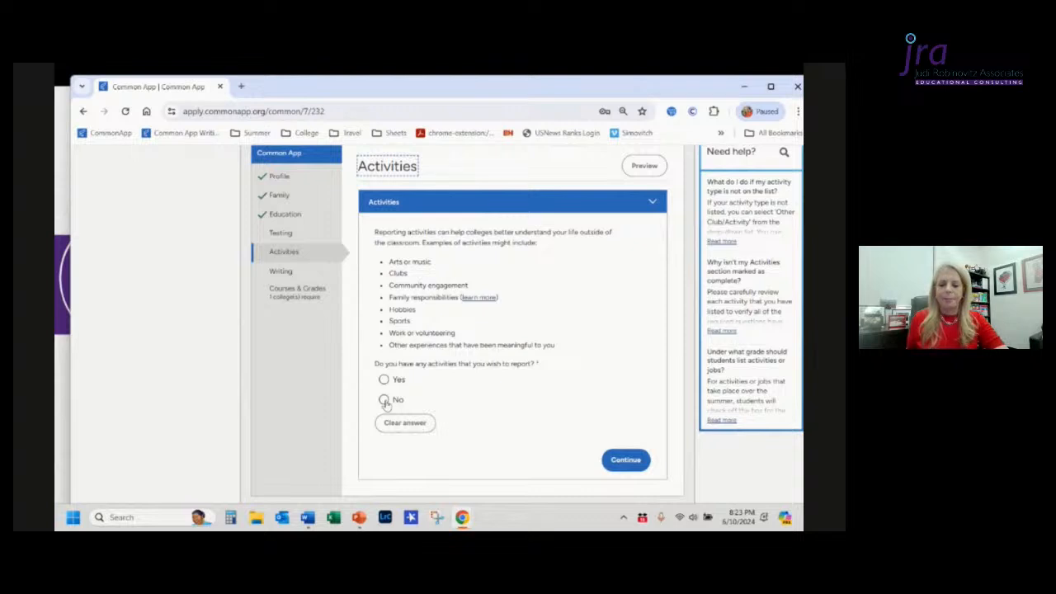
{"action": "right_click", "coordinate": [385, 403]}
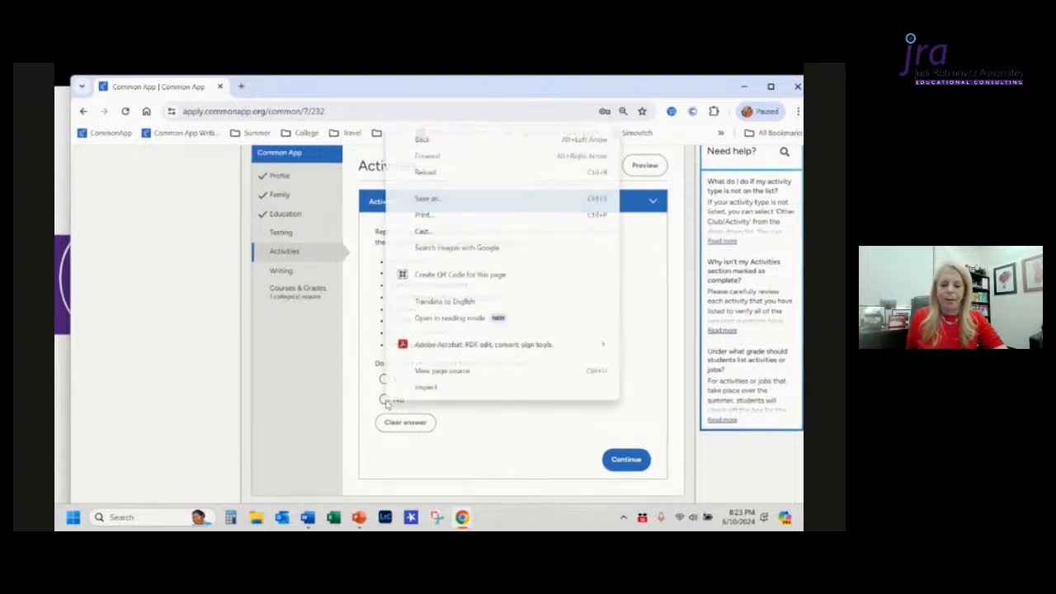
{"action": "left_click", "coordinate": [361, 398]}
{"action": "right_click", "coordinate": [361, 398]}
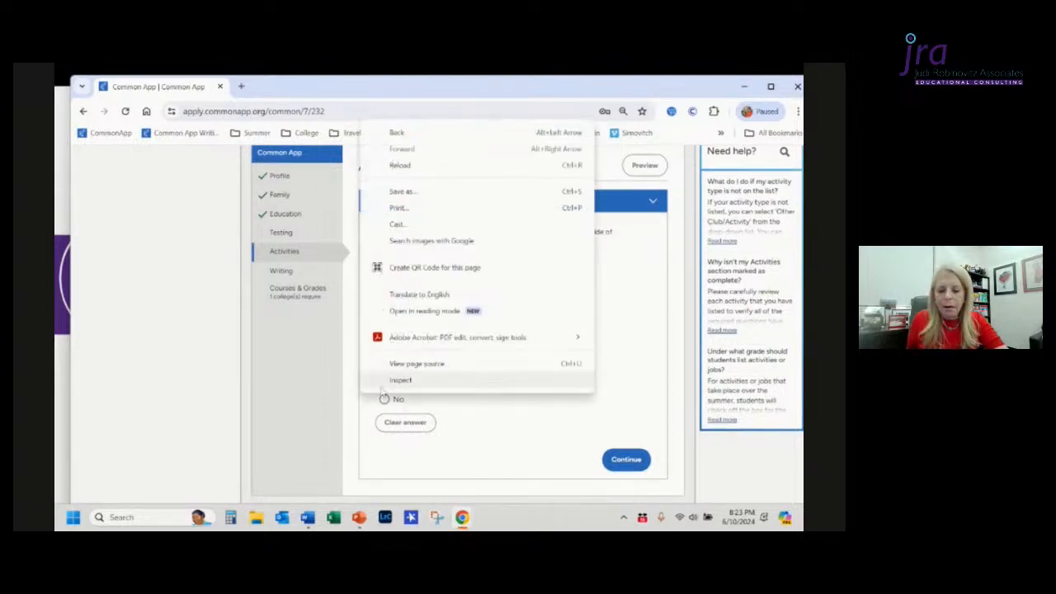
{"action": "left_click", "coordinate": [330, 421]}
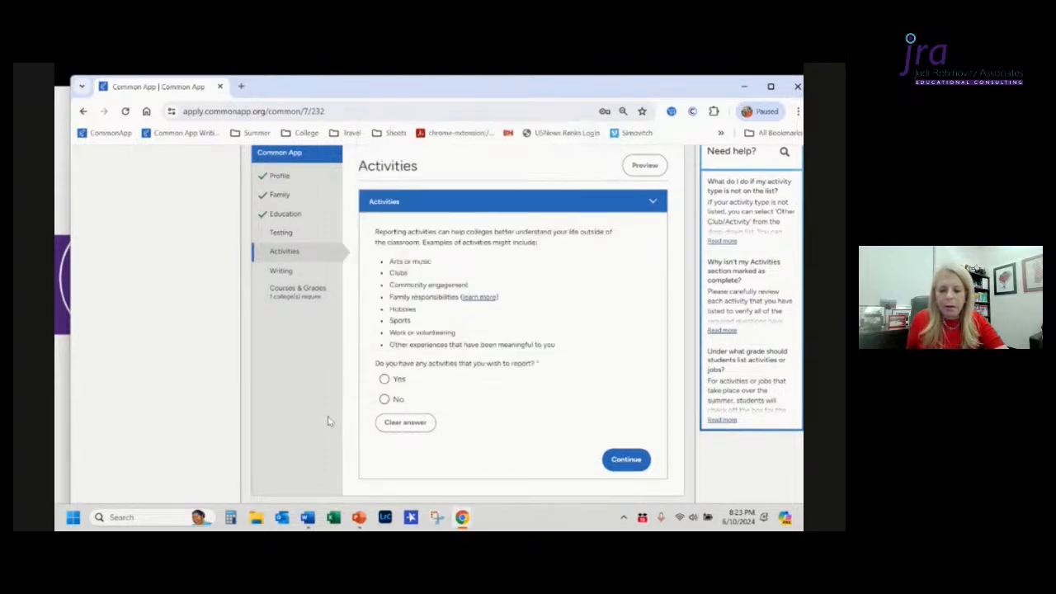
{"action": "left_click", "coordinate": [385, 380]}
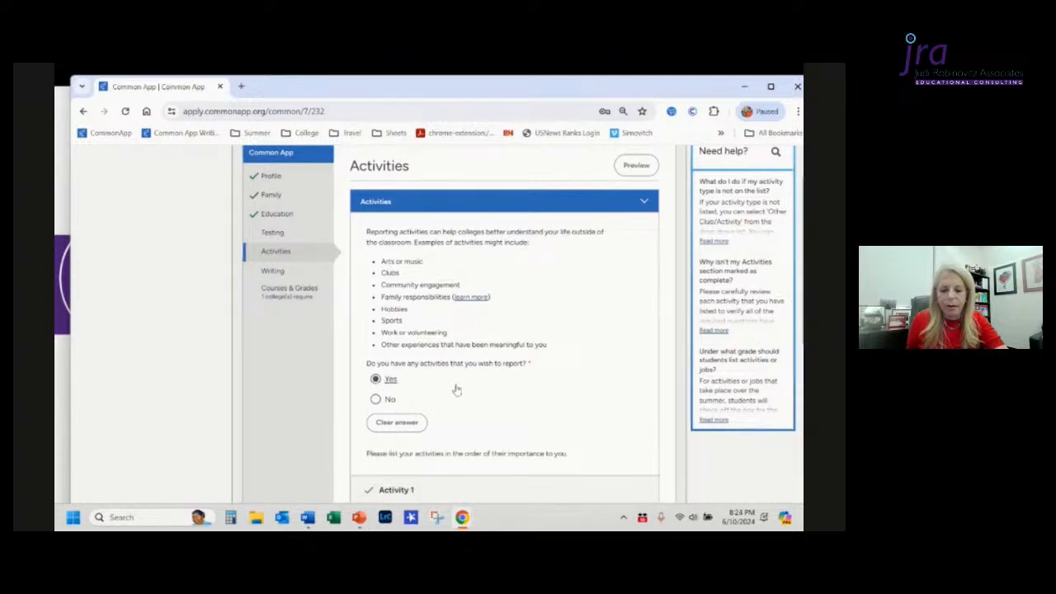
Step: Review the Activity 1 fields and the Leadership Commitments document in Word
{"action": "scroll", "coordinate": [516, 410], "scroll_direction": "down", "scroll_amount": 5}
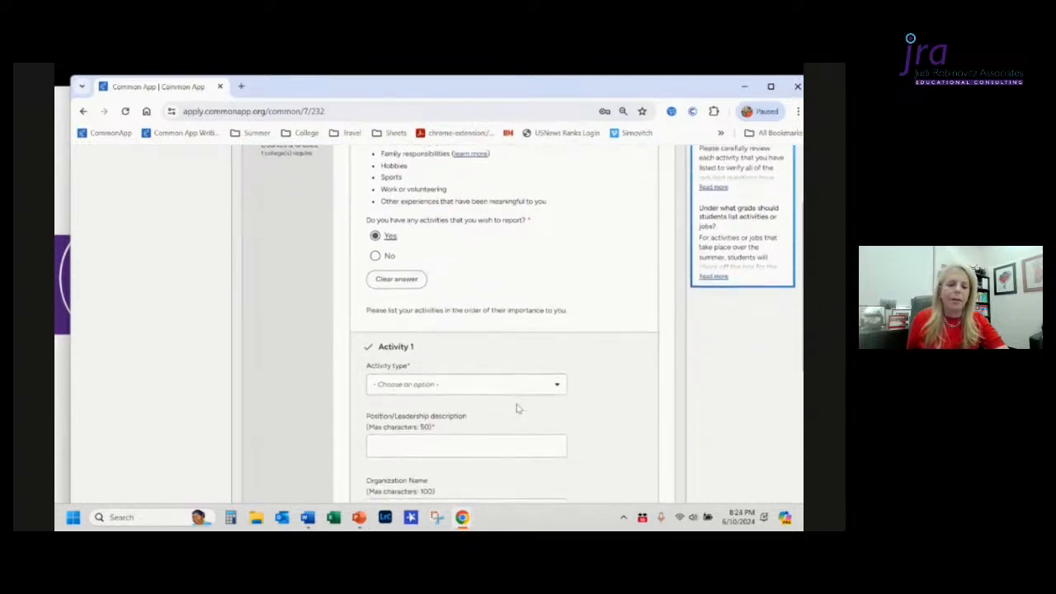
{"action": "scroll", "coordinate": [516, 410], "scroll_direction": "down", "scroll_amount": 2}
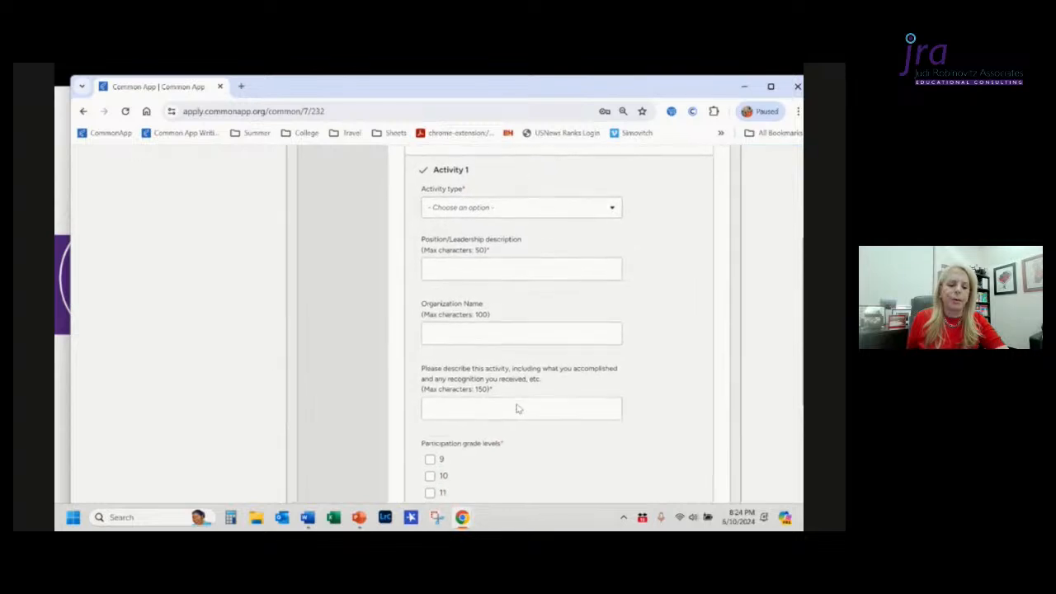
{"action": "scroll", "coordinate": [518, 408], "scroll_direction": "up", "scroll_amount": 3}
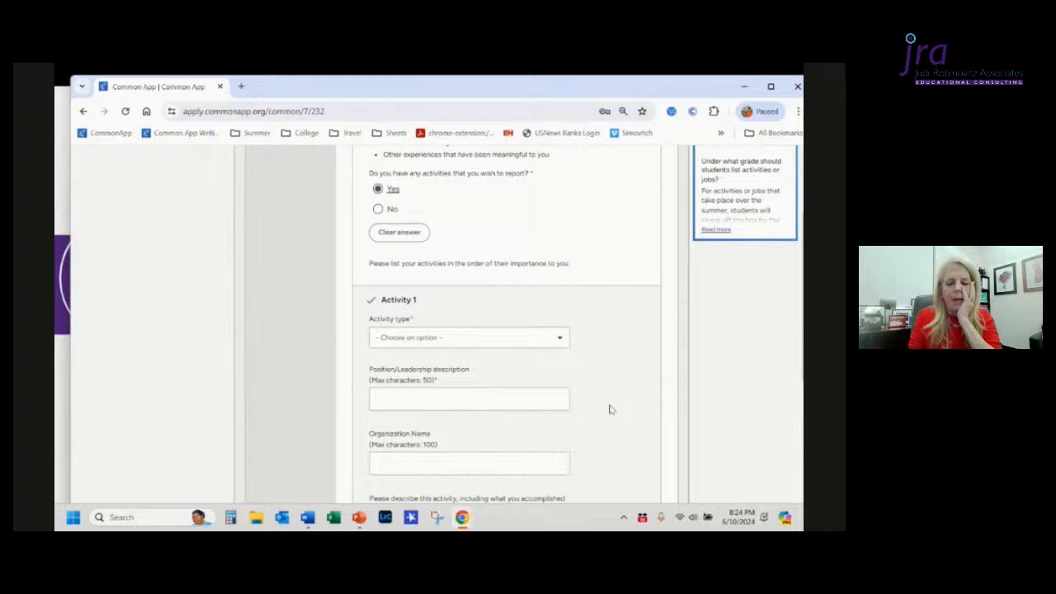
{"action": "key", "text": "alt+Tab"}
{"action": "key", "text": "alt+Tab"}
{"action": "key", "text": "alt+Tab"}
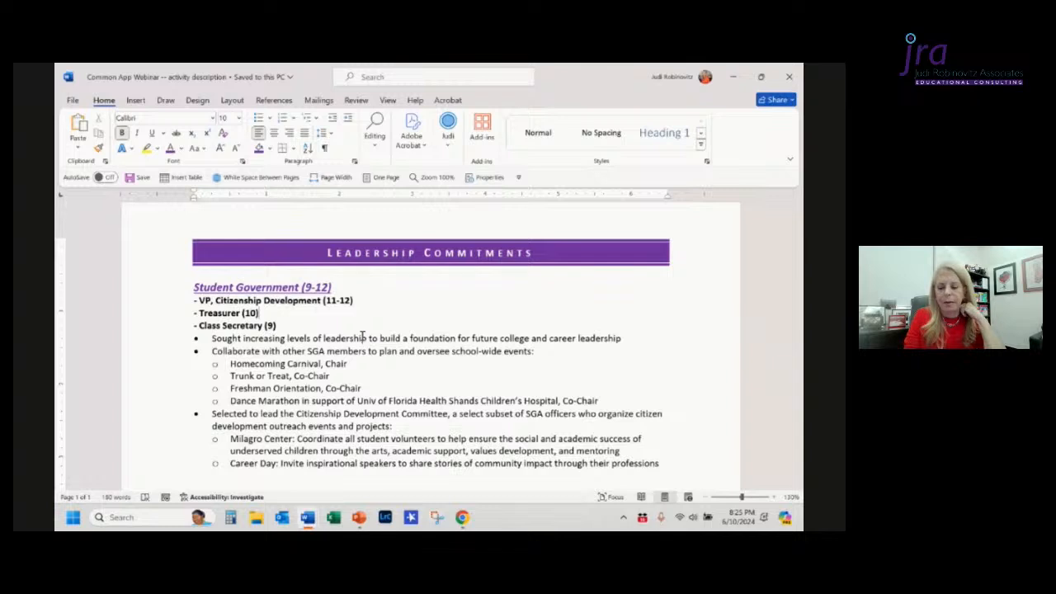
{"action": "key", "text": "alt+Tab"}
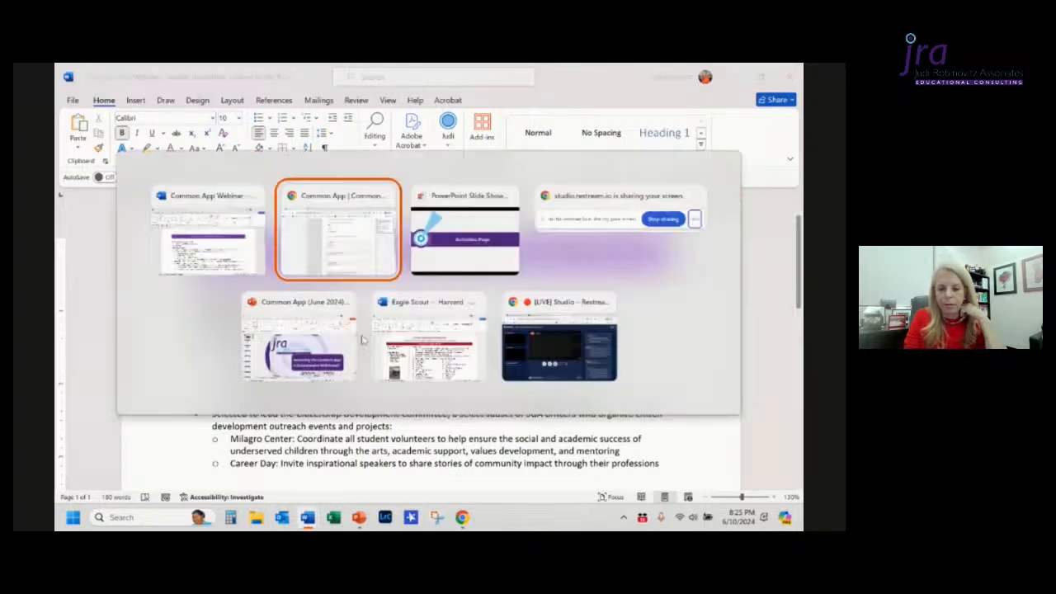
{"action": "scroll", "coordinate": [364, 340], "scroll_direction": "up", "scroll_amount": 1}
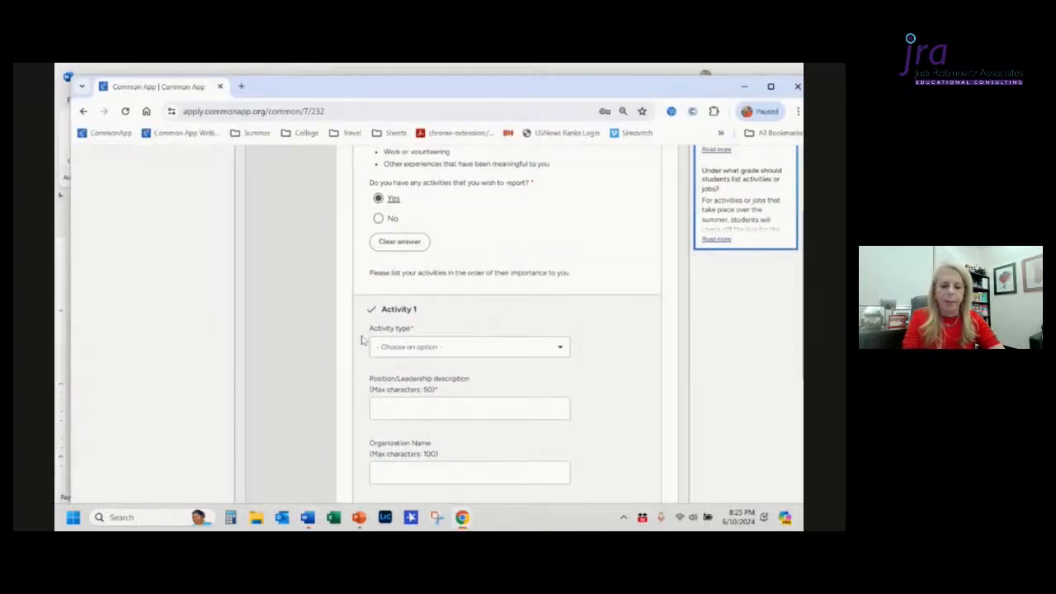
{"action": "scroll", "coordinate": [455, 308], "scroll_direction": "down", "scroll_amount": 1}
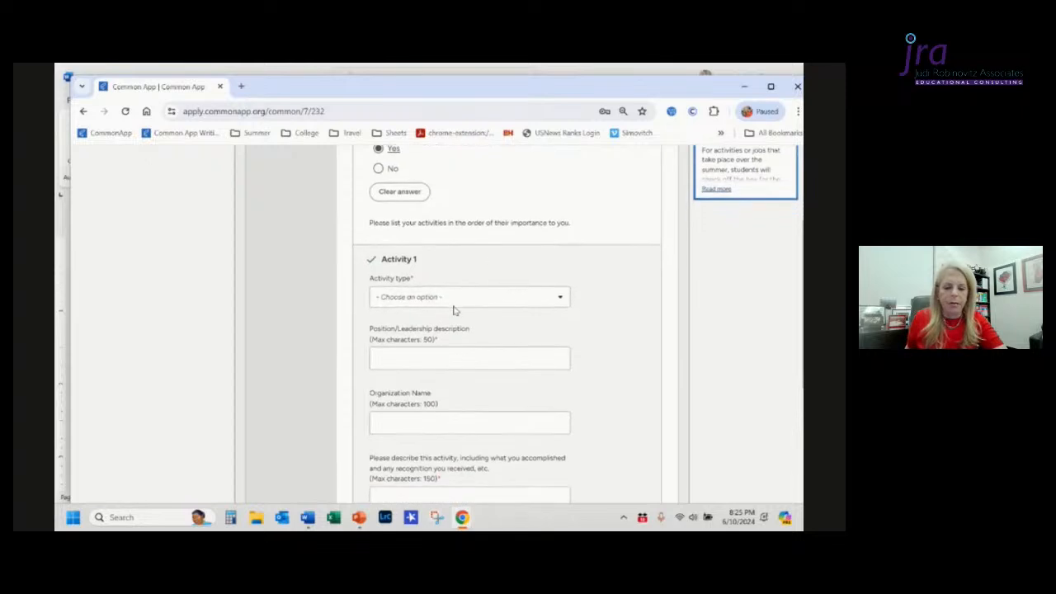
Step: Set Activity 1's activity type to Student Govt./Politics
{"action": "left_click", "coordinate": [451, 304]}
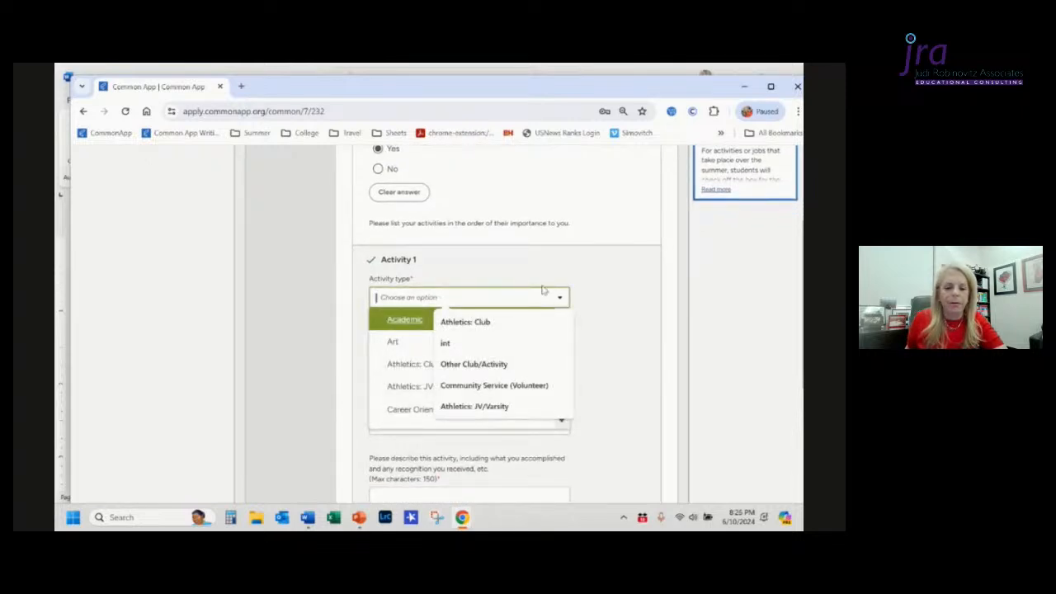
{"action": "left_click", "coordinate": [607, 277]}
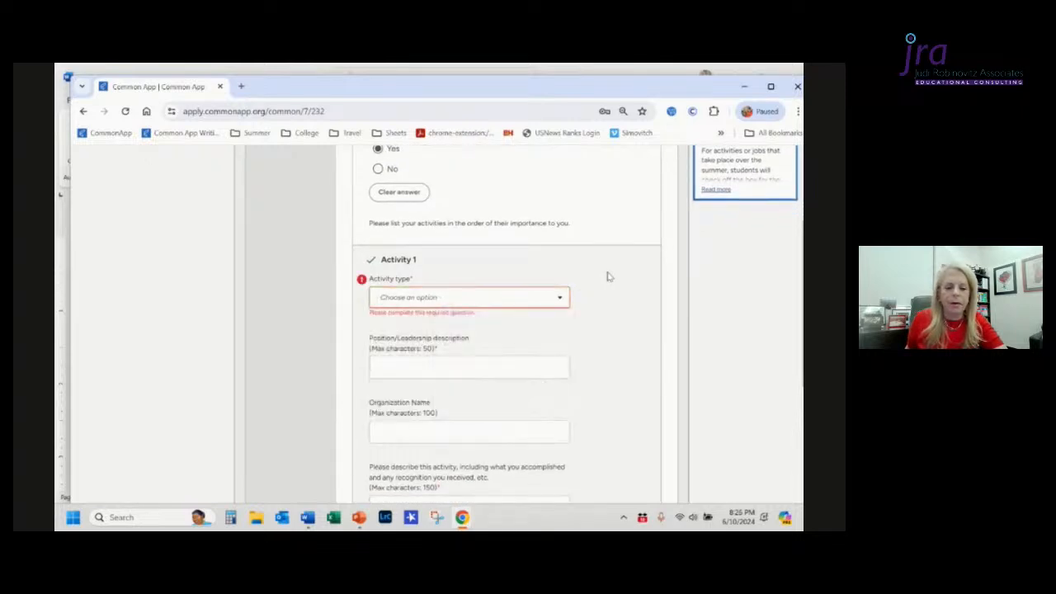
{"action": "left_click", "coordinate": [562, 301]}
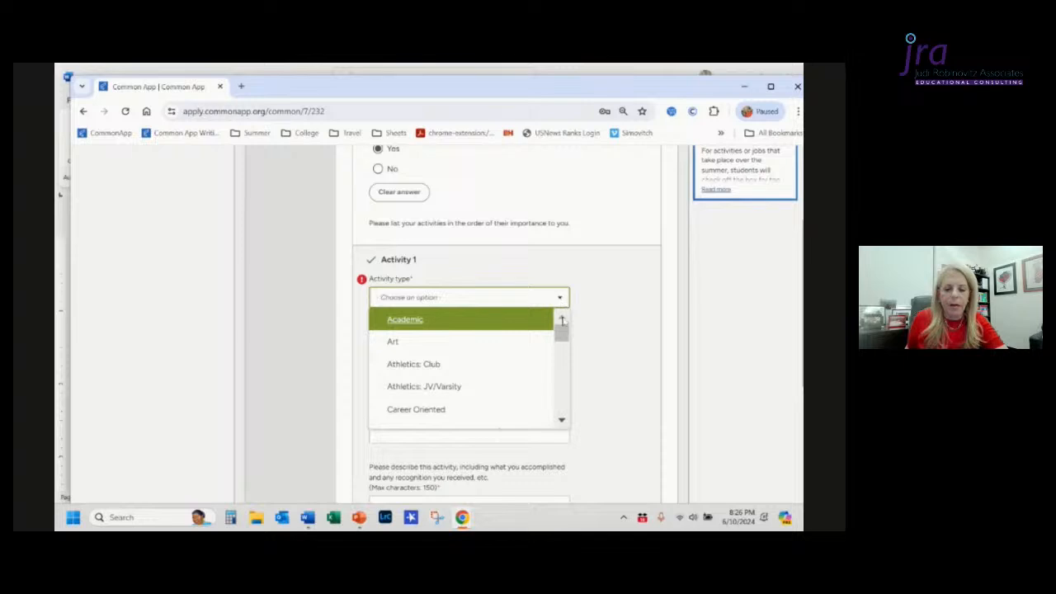
{"action": "left_click", "coordinate": [562, 420]}
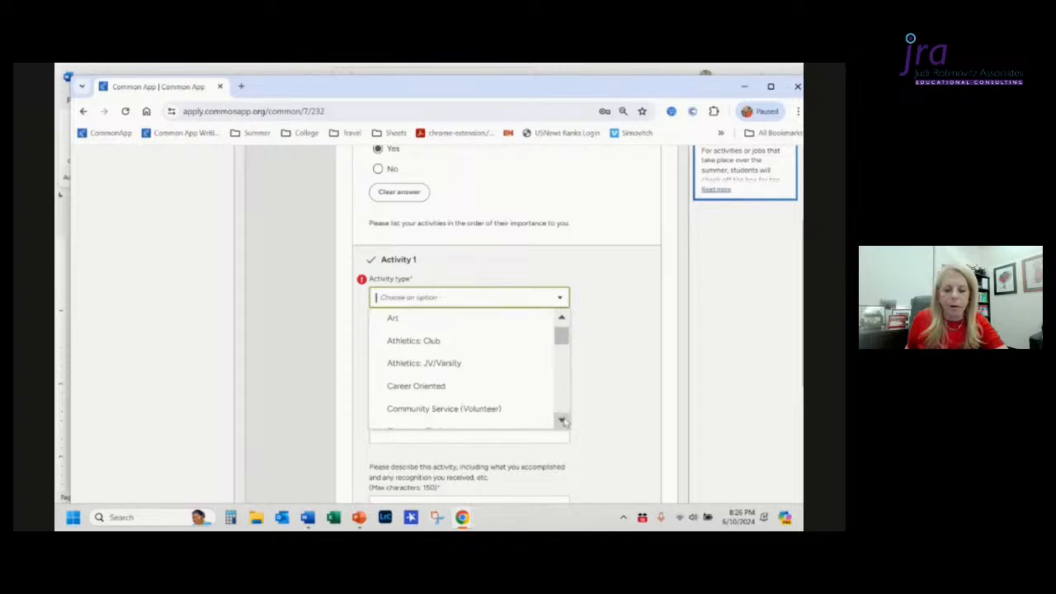
{"action": "left_click", "coordinate": [562, 420]}
{"action": "left_click", "coordinate": [562, 420]}
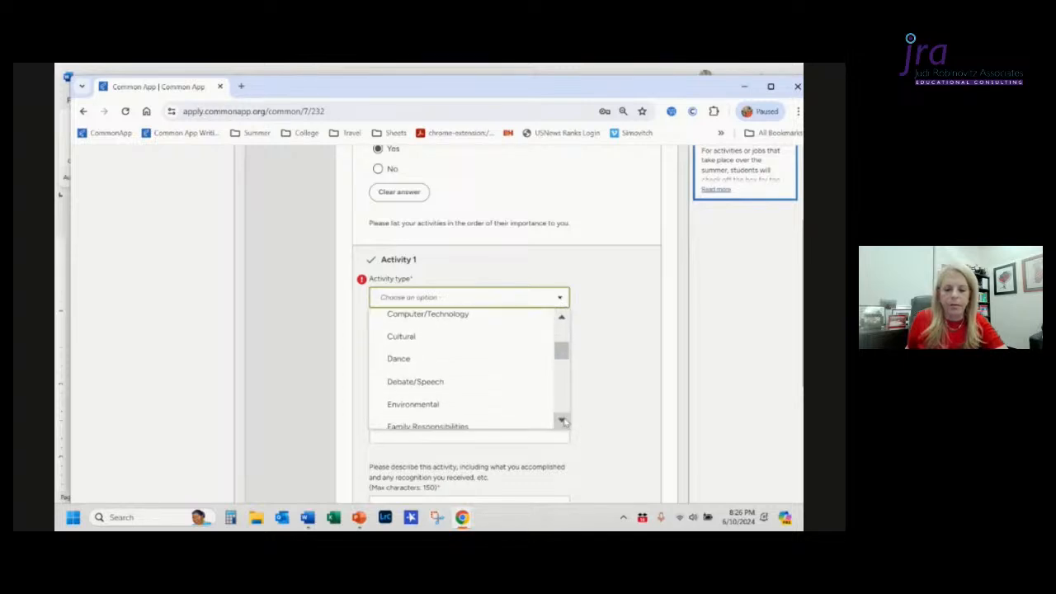
{"action": "left_click", "coordinate": [562, 420]}
{"action": "left_click", "coordinate": [562, 420]}
{"action": "left_click", "coordinate": [562, 420]}
{"action": "left_click", "coordinate": [562, 420]}
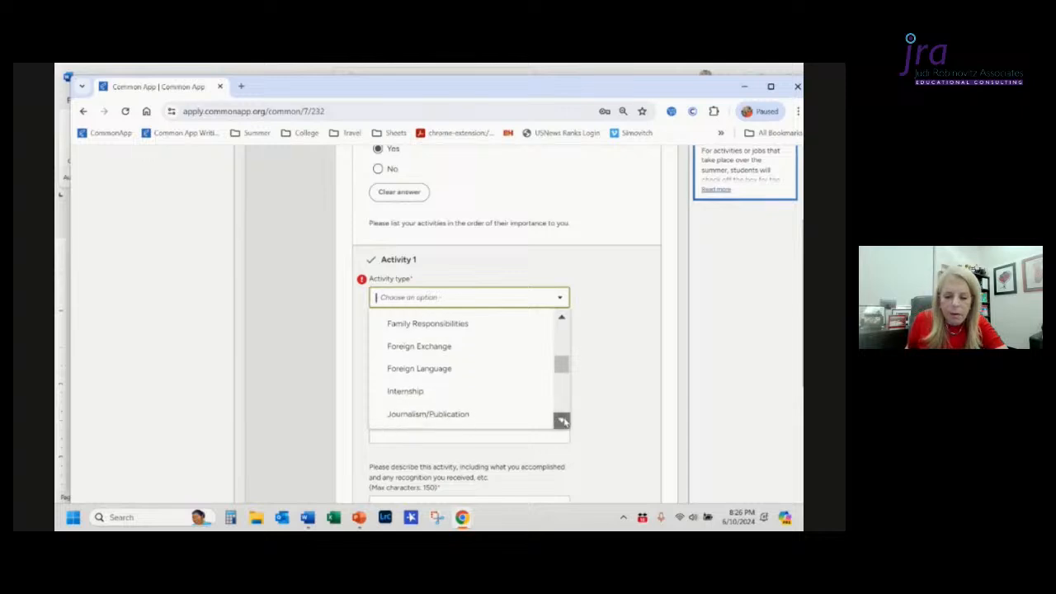
{"action": "left_click", "coordinate": [562, 421]}
{"action": "left_click", "coordinate": [562, 420]}
{"action": "left_click", "coordinate": [563, 420]}
{"action": "left_click", "coordinate": [562, 420]}
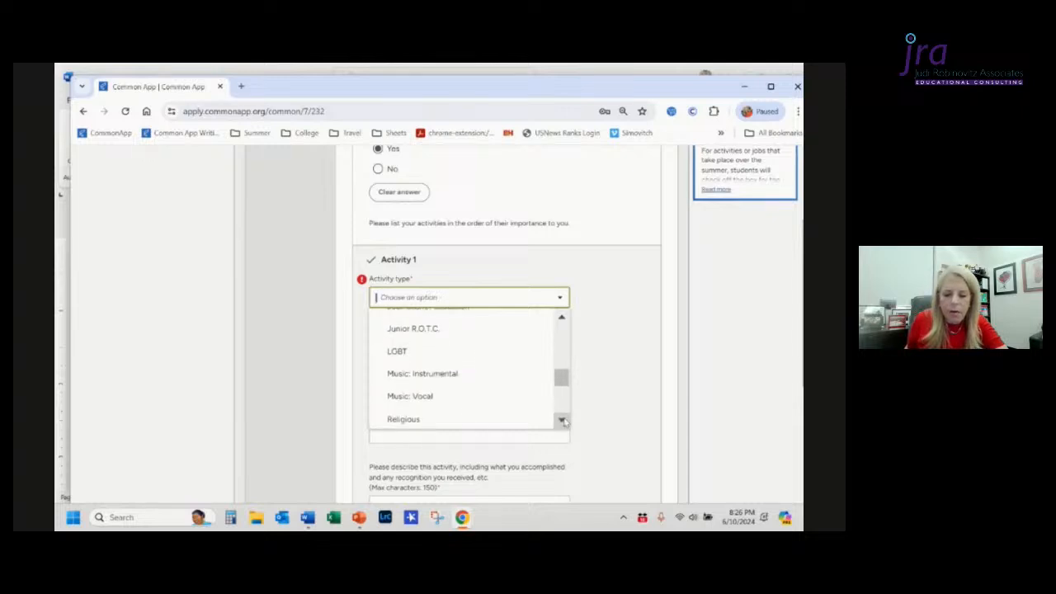
{"action": "left_click", "coordinate": [562, 420]}
{"action": "left_click", "coordinate": [562, 421]}
{"action": "left_click", "coordinate": [562, 420]}
{"action": "left_click", "coordinate": [562, 420]}
{"action": "left_click", "coordinate": [562, 420]}
{"action": "left_click", "coordinate": [562, 420]}
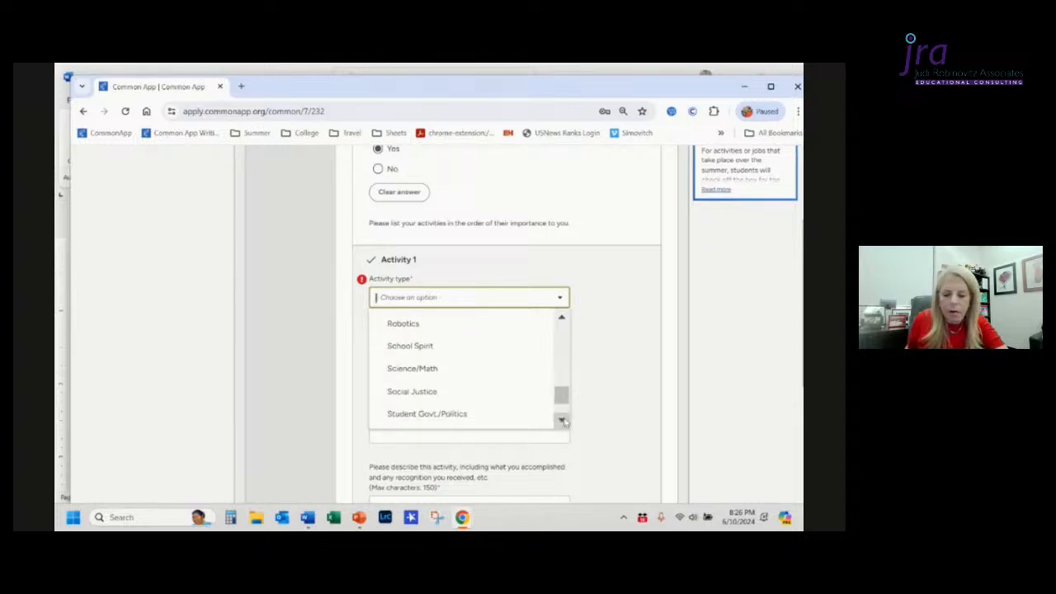
{"action": "left_click", "coordinate": [562, 420]}
{"action": "left_click", "coordinate": [562, 420]}
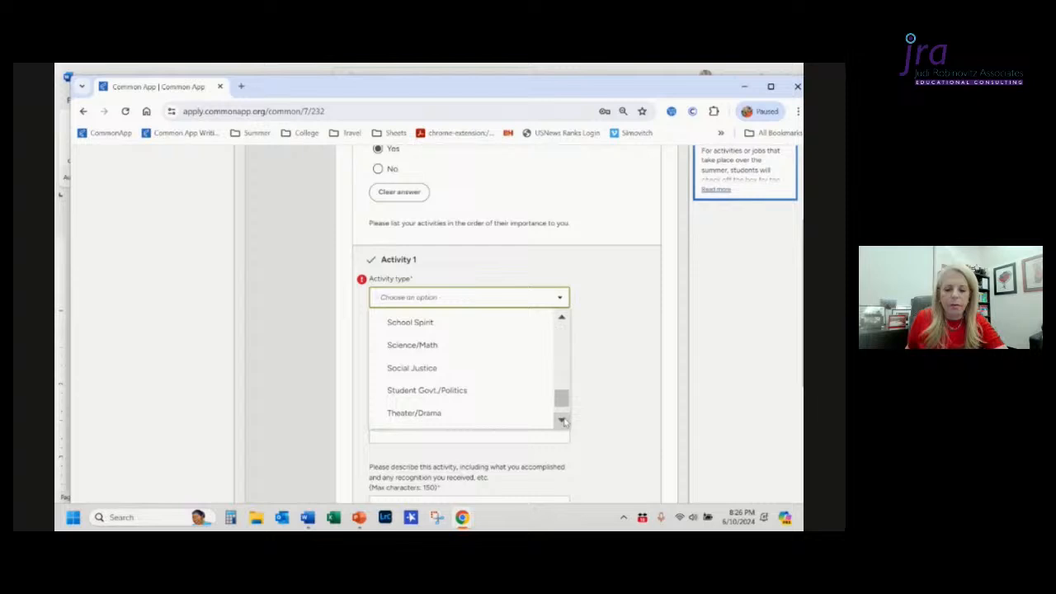
{"action": "left_click", "coordinate": [460, 391]}
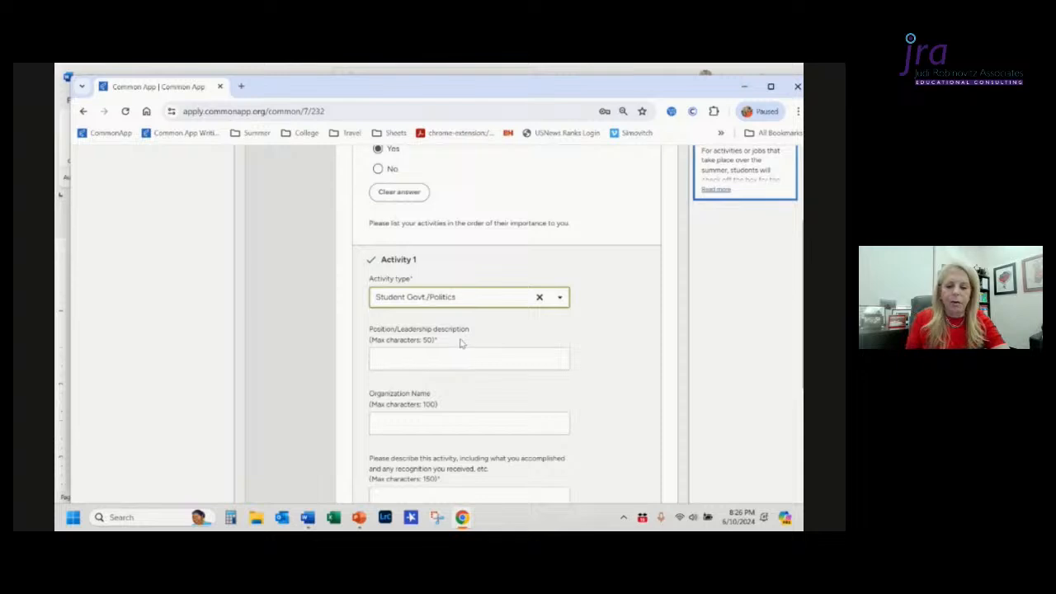
Step: Copy the Student Government position lines from the Word document into the Position/Leadership description field
{"action": "key", "text": "alt+Tab"}
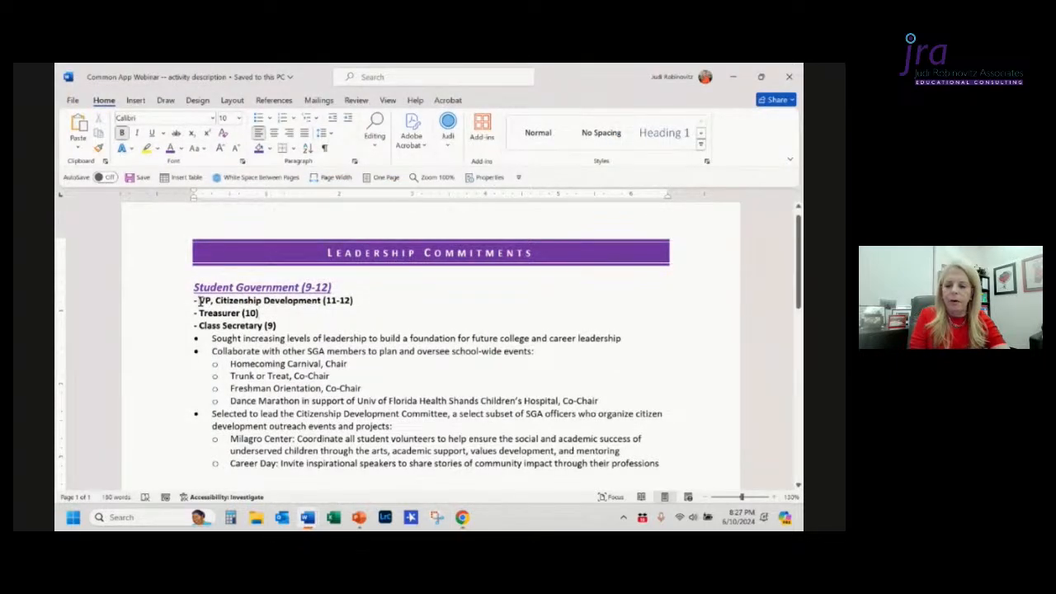
{"action": "key", "text": "Home"}
{"action": "key", "text": "shift+Down"}
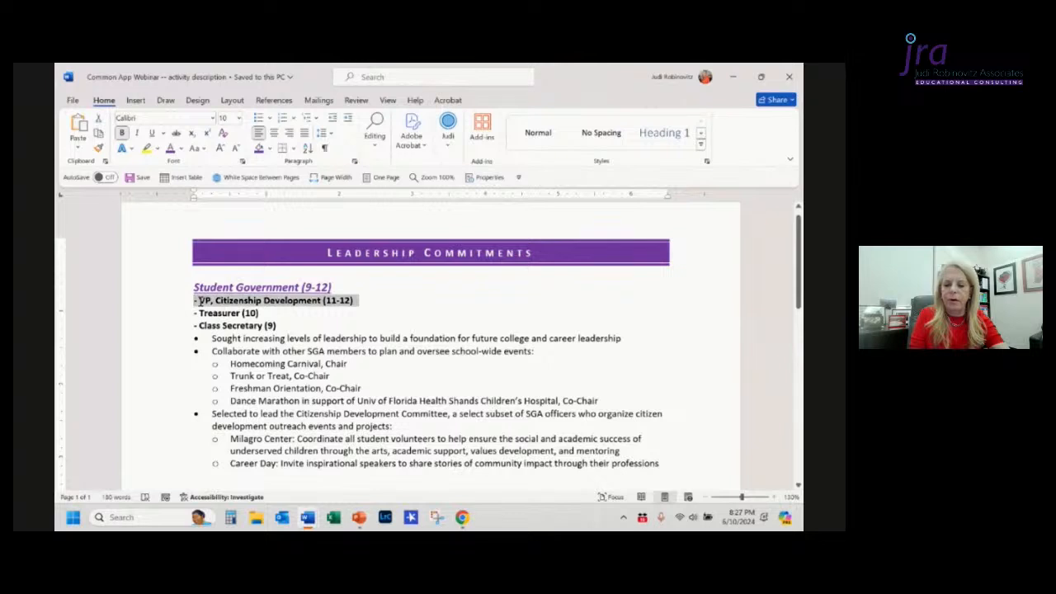
{"action": "key", "text": "shift+Down"}
{"action": "key", "text": "shift+Down"}
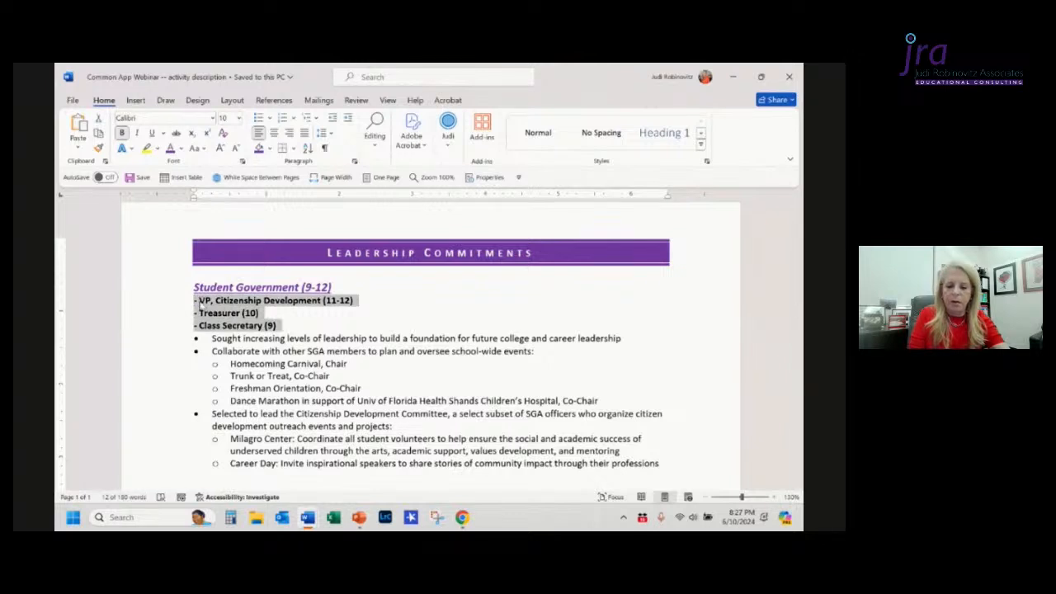
{"action": "key", "text": "alt+Tab"}
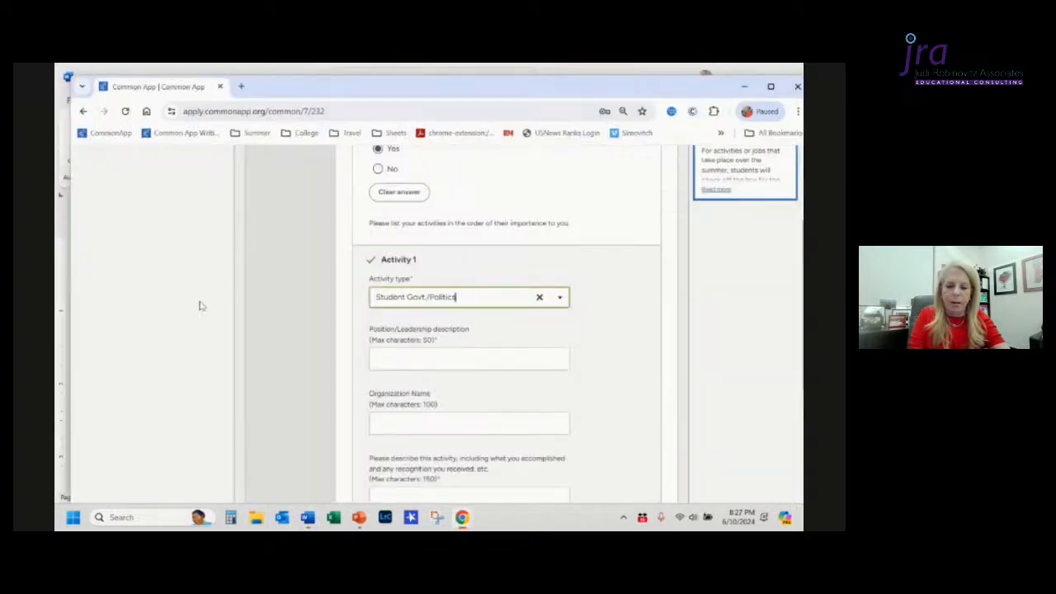
{"action": "left_click", "coordinate": [396, 361]}
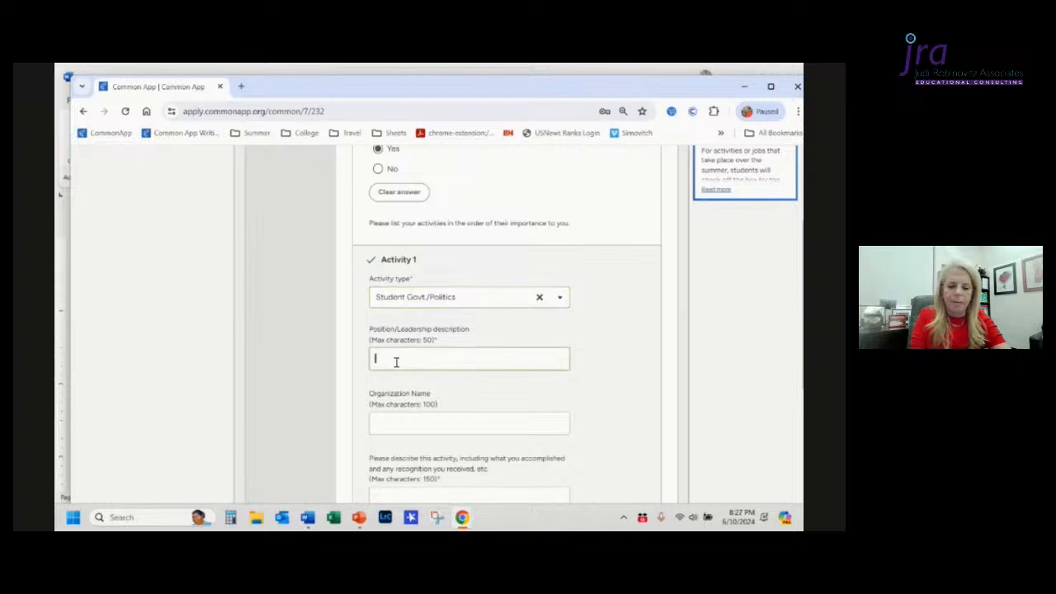
{"action": "type", "text": "- VP, Citizenship Development (11-12) - Treasurer"}
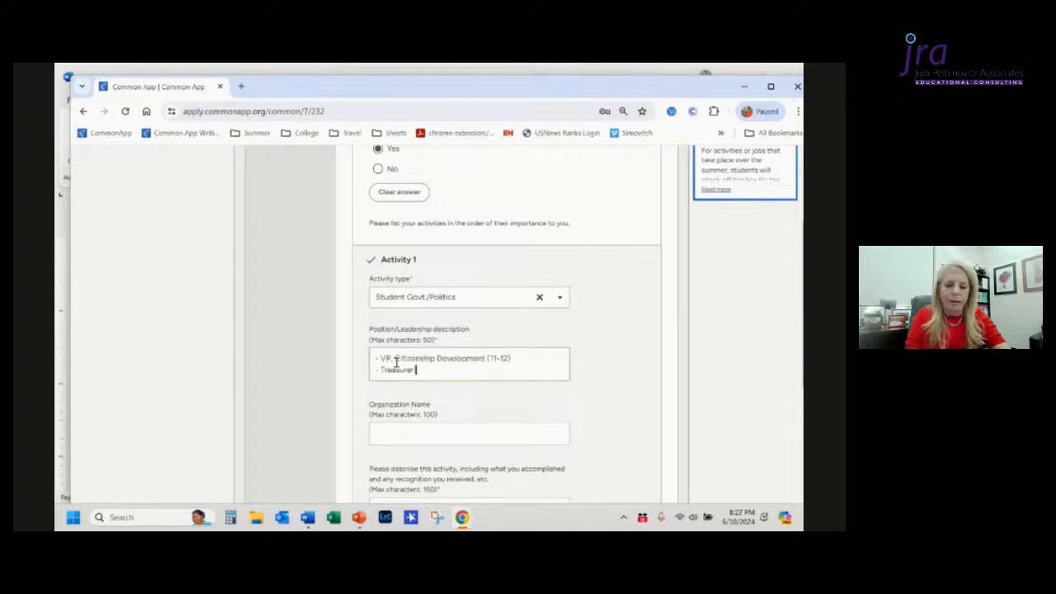
Step: Edit the description's first line to read VP Citizenship (11-12), removing the dash, comma and Development
{"action": "key", "text": "Up"}
{"action": "key", "text": "Home"}
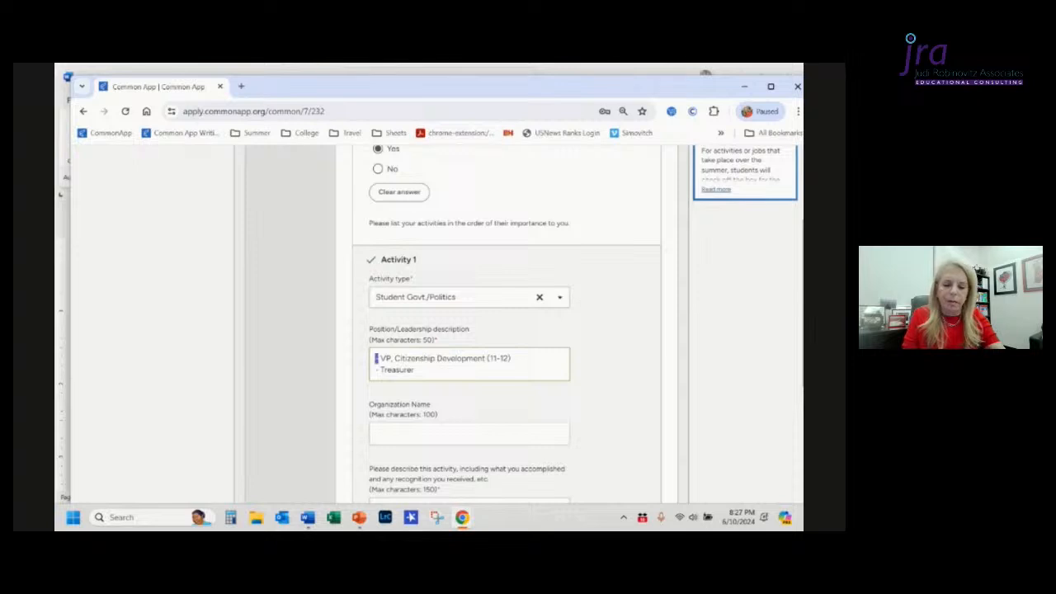
{"action": "key", "text": "shift+Right"}
{"action": "key", "text": "Delete"}
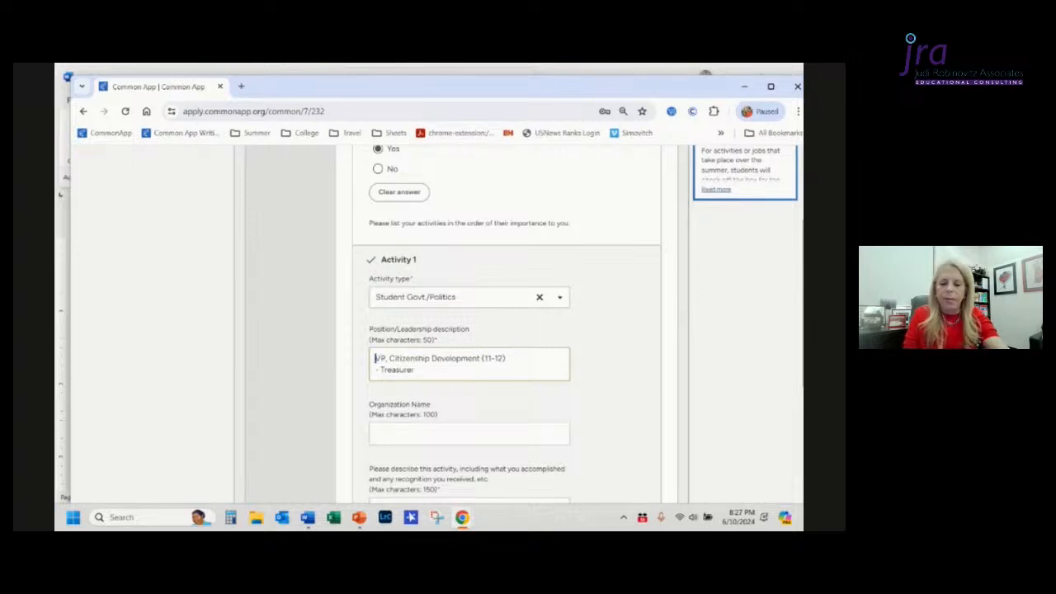
{"action": "key", "text": "Right"}
{"action": "key", "text": "Right"}
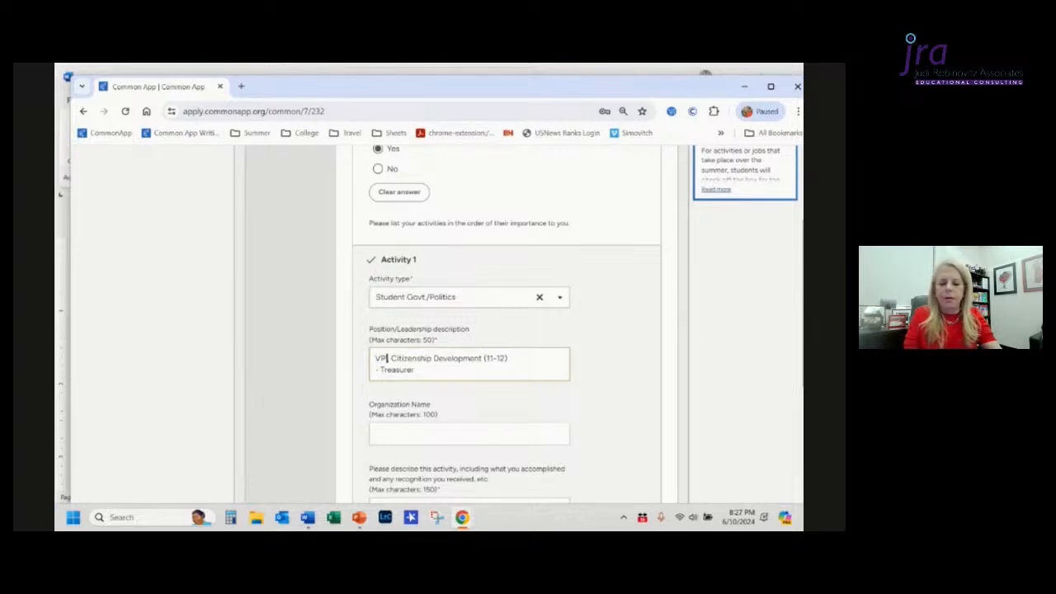
{"action": "key", "text": "Delete"}
{"action": "key", "text": "Delete"}
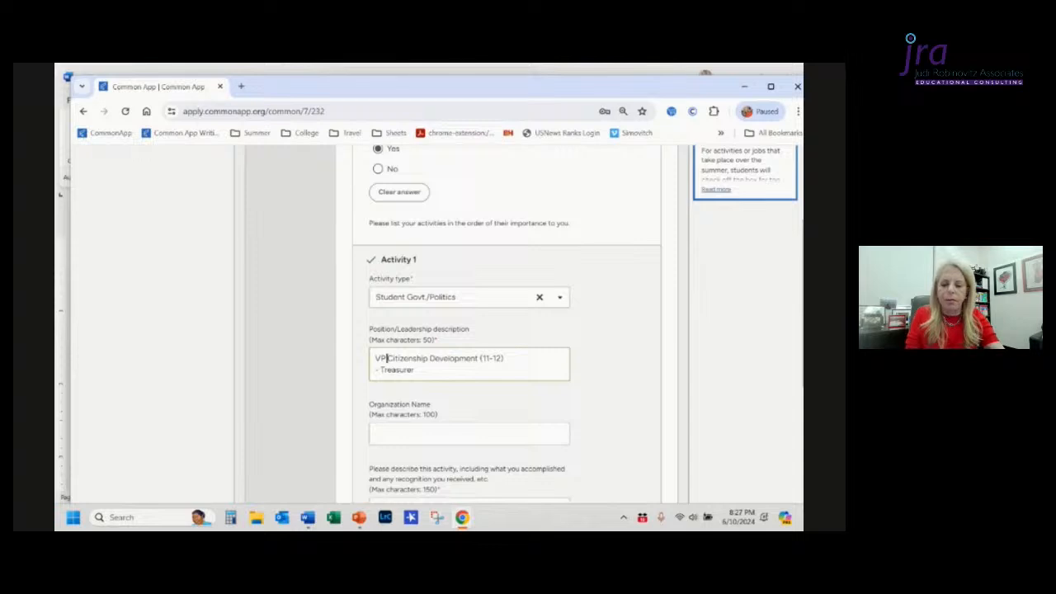
{"action": "key", "text": "ctrl+Right"}
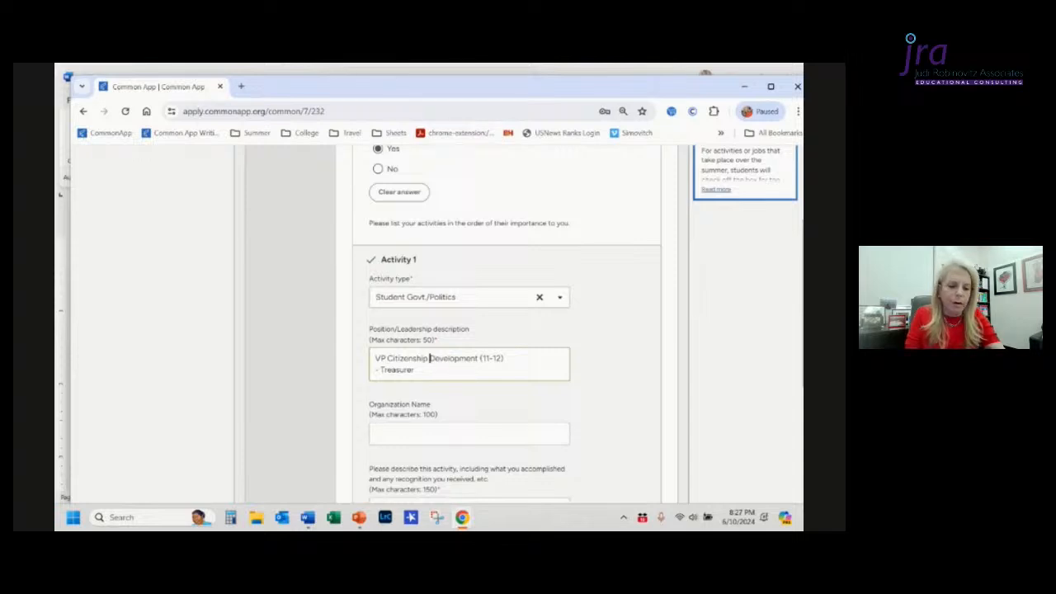
{"action": "key", "text": "ctrl+shift+Right"}
{"action": "key", "text": "Delete"}
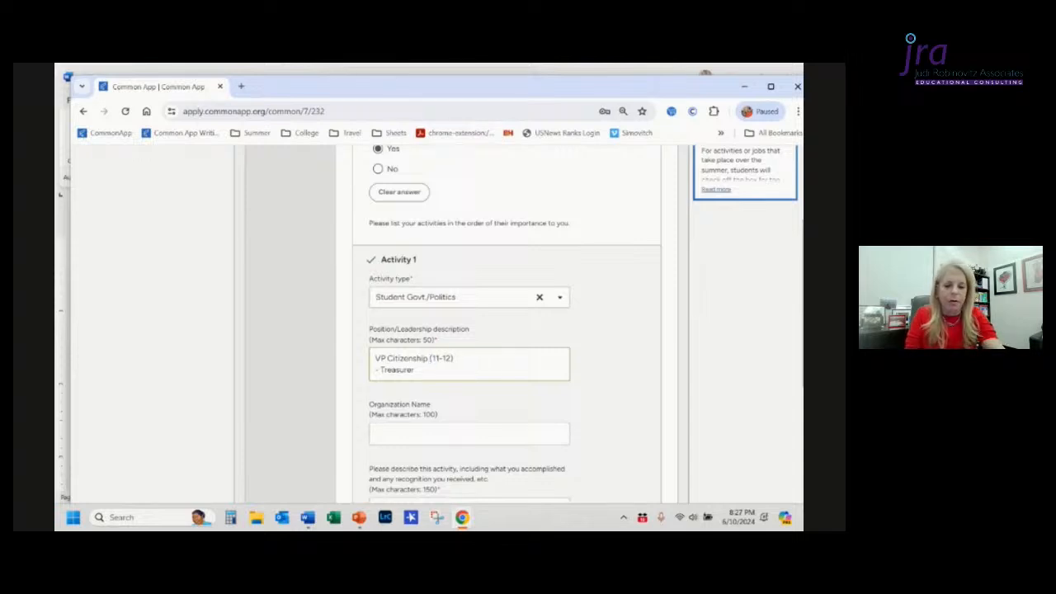
Step: Merge the description lines into one line reading VP Citizenship (11-12), Treasurer (10), Class Sec
{"action": "key", "text": "Right"}
{"action": "key", "text": "Right"}
{"action": "key", "text": "Right"}
{"action": "key", "text": "Right"}
{"action": "key", "text": "Right"}
{"action": "key", "text": "Right"}
{"action": "key", "text": "Right"}
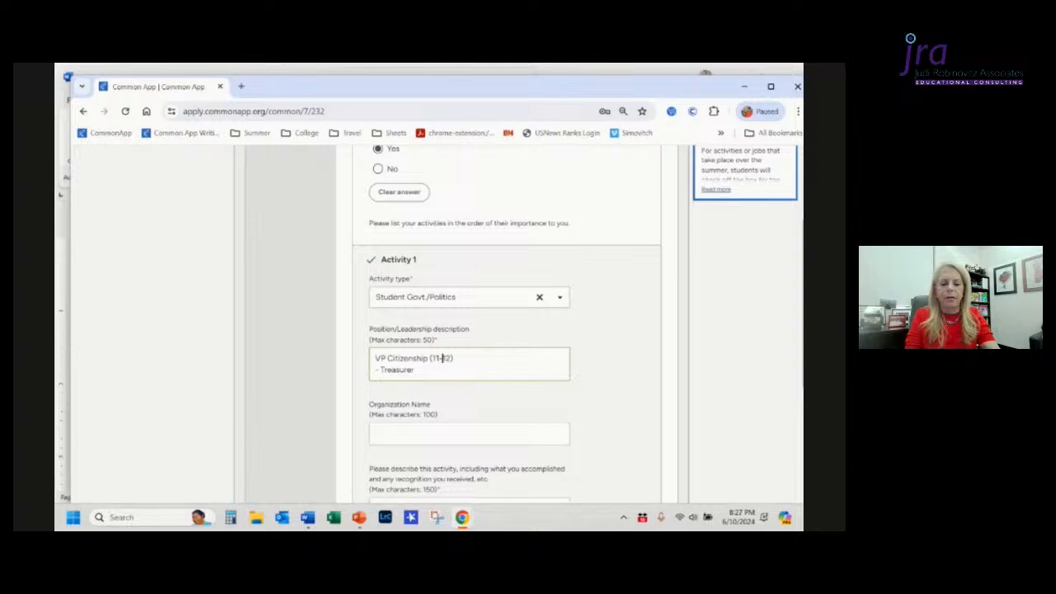
{"action": "type", "text": ","}
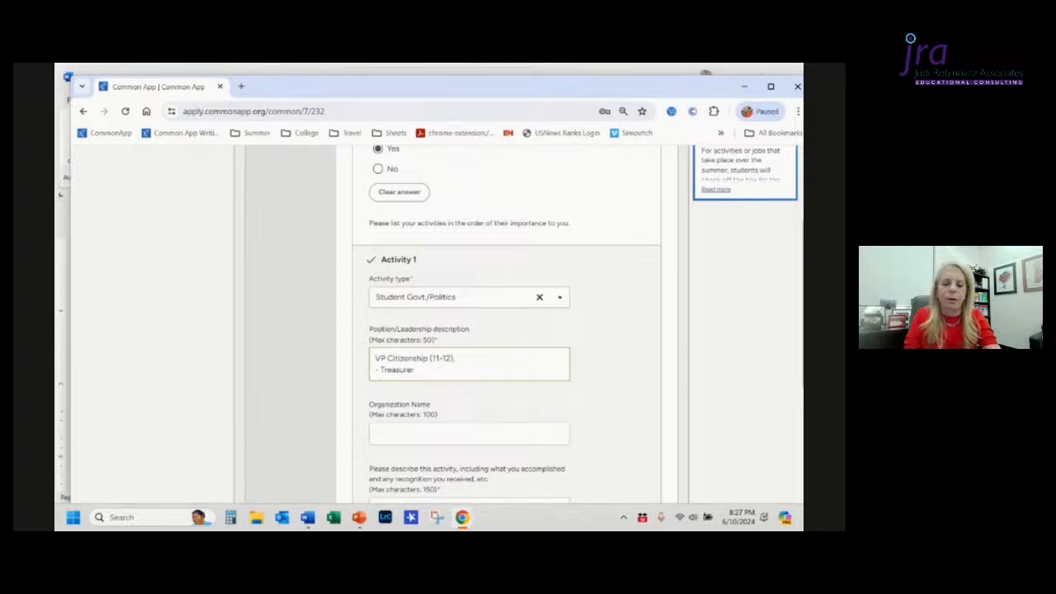
{"action": "key", "text": "Delete"}
{"action": "key", "text": "Delete"}
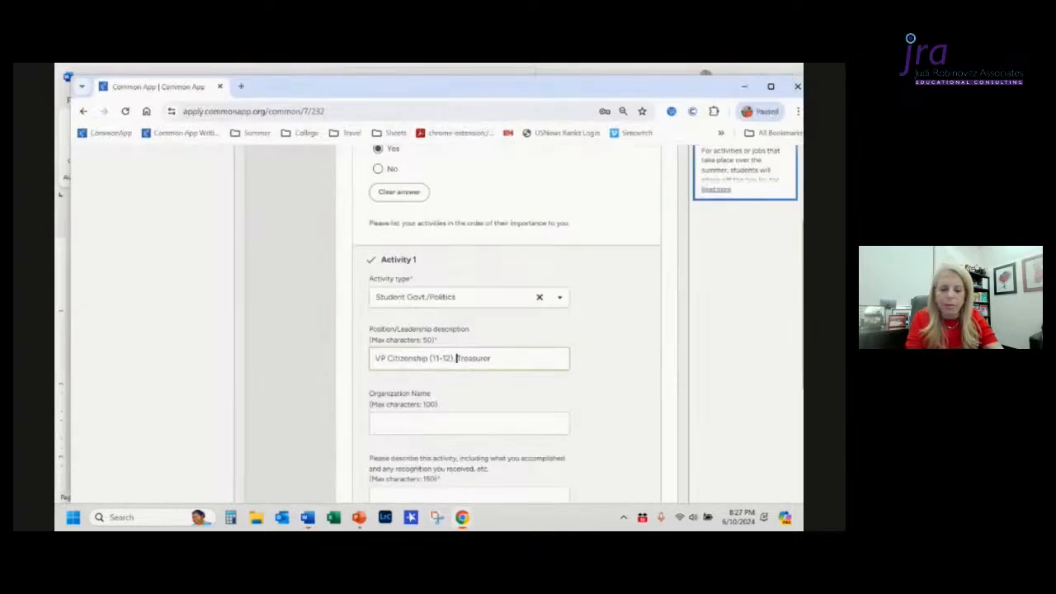
{"action": "key", "text": "End"}
{"action": "type", "text": "(1"}
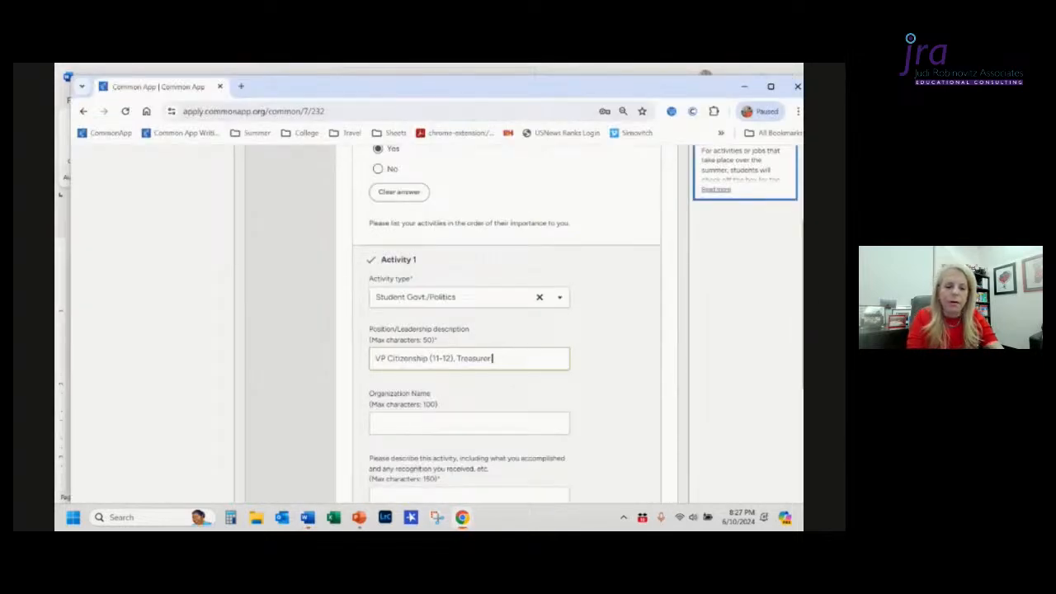
{"action": "type", "text": "0),"}
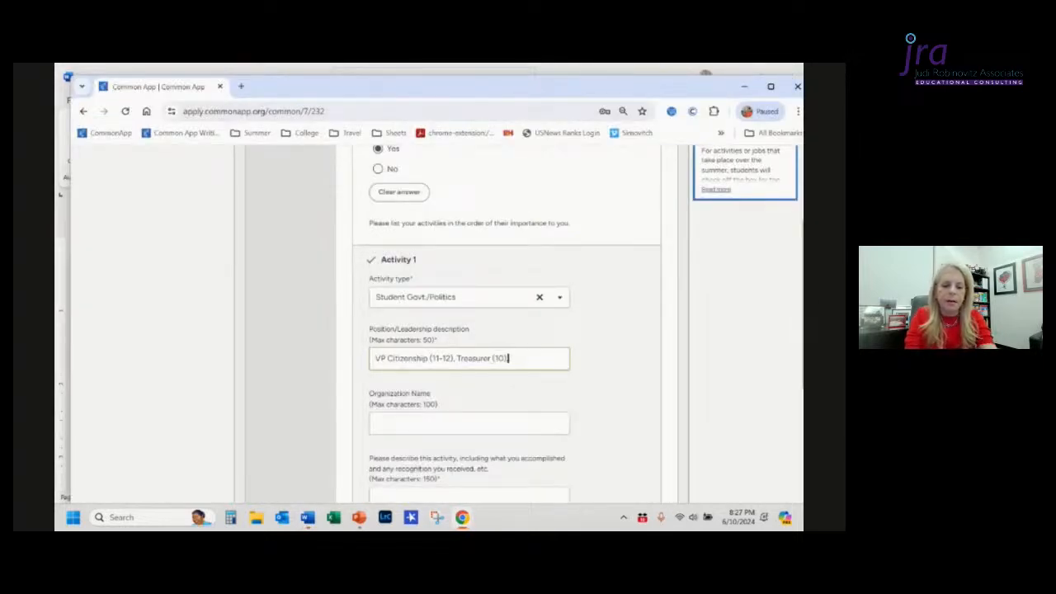
{"action": "type", "text": " C"}
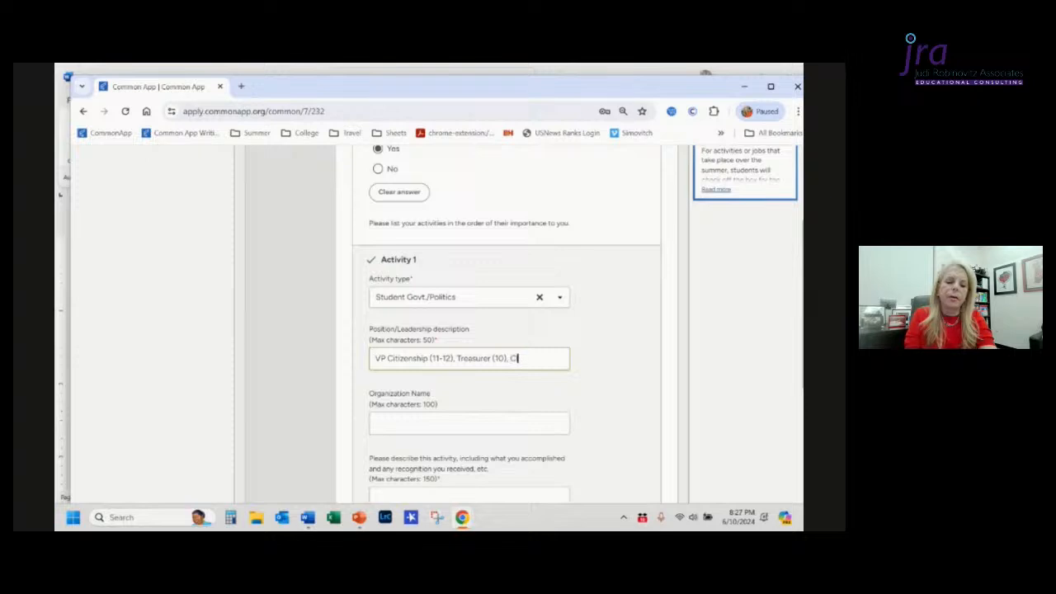
{"action": "type", "text": "lass Sec"}
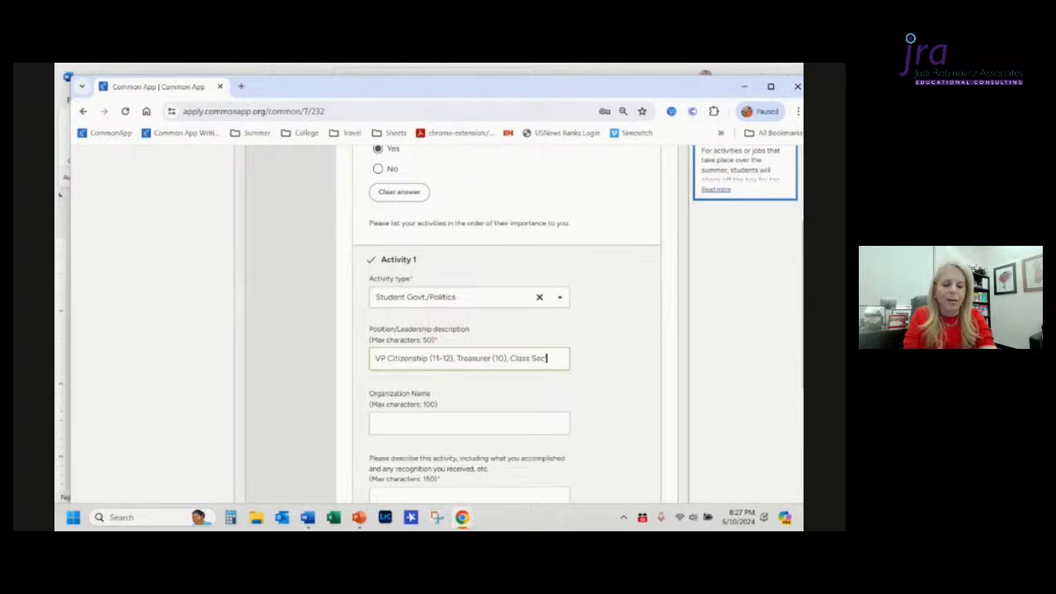
Step: Shorten Treasurer to Treas and delete the word Class in the description
{"action": "key", "text": "ctrl+Left"}
{"action": "key", "text": "ctrl+Left"}
{"action": "key", "text": "ctrl+Left"}
{"action": "key", "text": "ctrl+Left"}
{"action": "key", "text": "ctrl+Left"}
{"action": "key", "text": "ctrl+Left"}
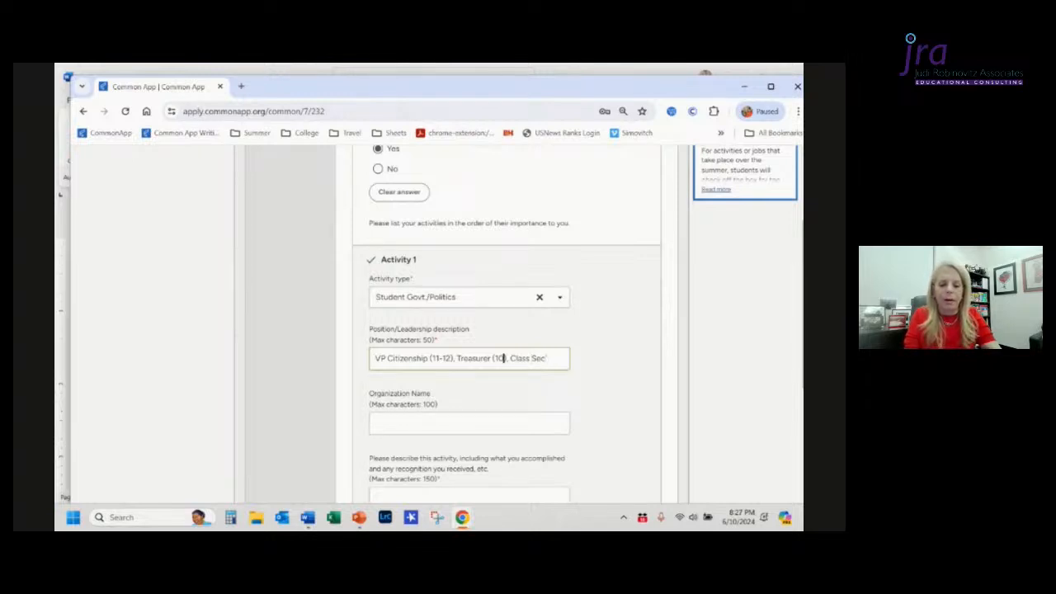
{"action": "key", "text": "BackSpace"}
{"action": "key", "text": "BackSpace"}
{"action": "key", "text": "BackSpace"}
{"action": "key", "text": "BackSpace"}
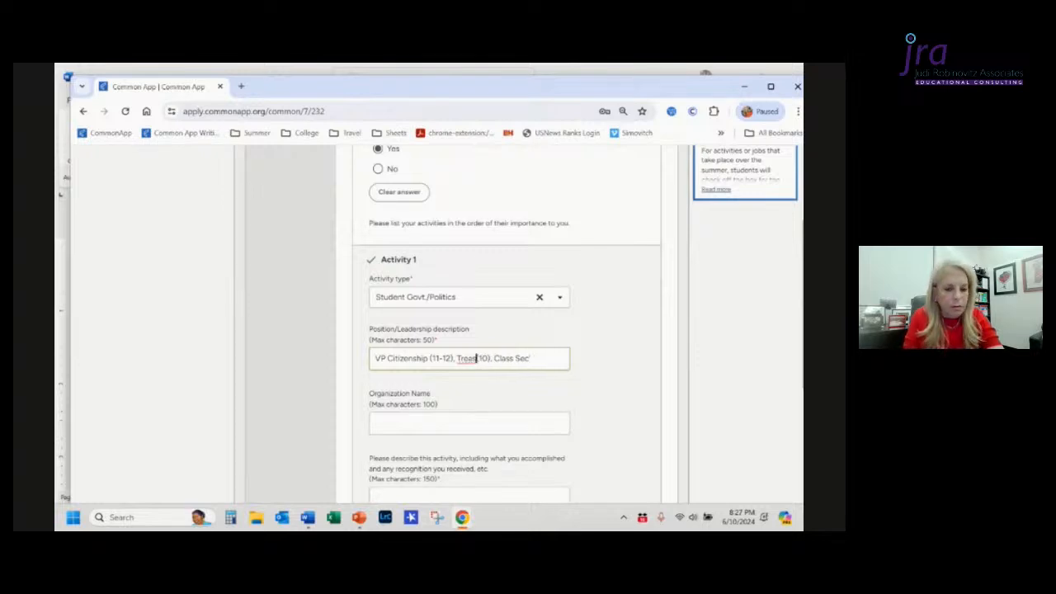
{"action": "key", "text": "Right"}
{"action": "key", "text": "Right"}
{"action": "key", "text": "Right"}
{"action": "key", "text": "Right"}
{"action": "key", "text": "ctrl+shift+Right"}
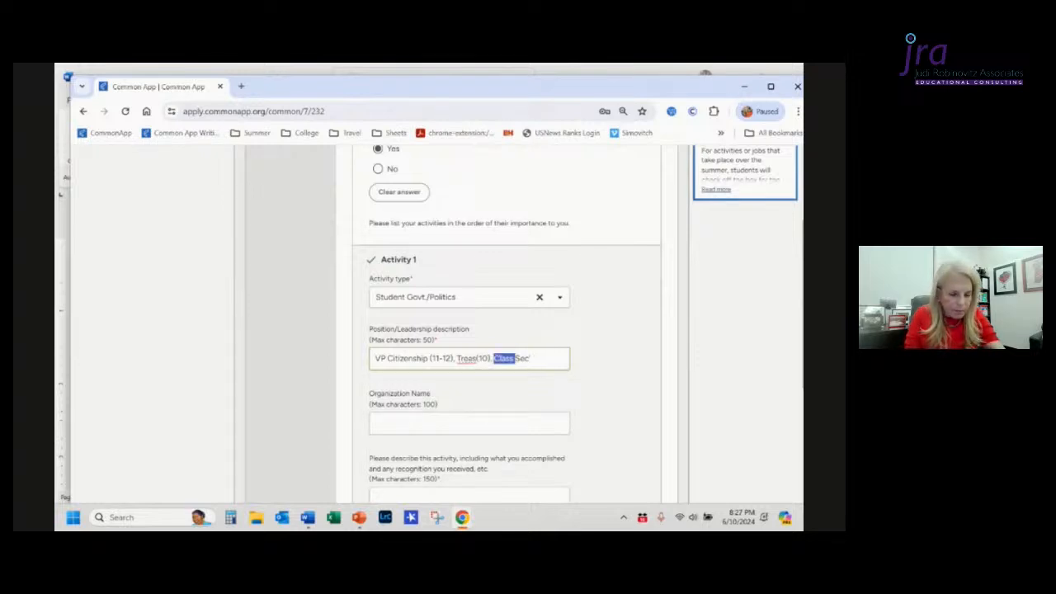
{"action": "key", "text": "BackSpace"}
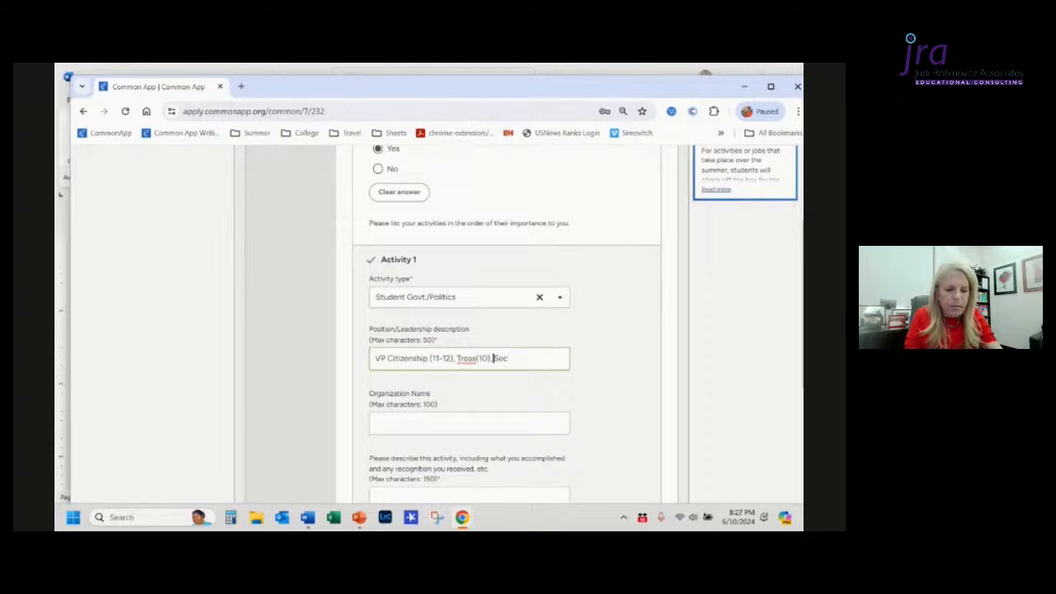
Step: Finish the description as VP Citizenship (11-12), Treas (10), Secretary (9), checking the Word document for the grade
{"action": "key", "text": "End"}
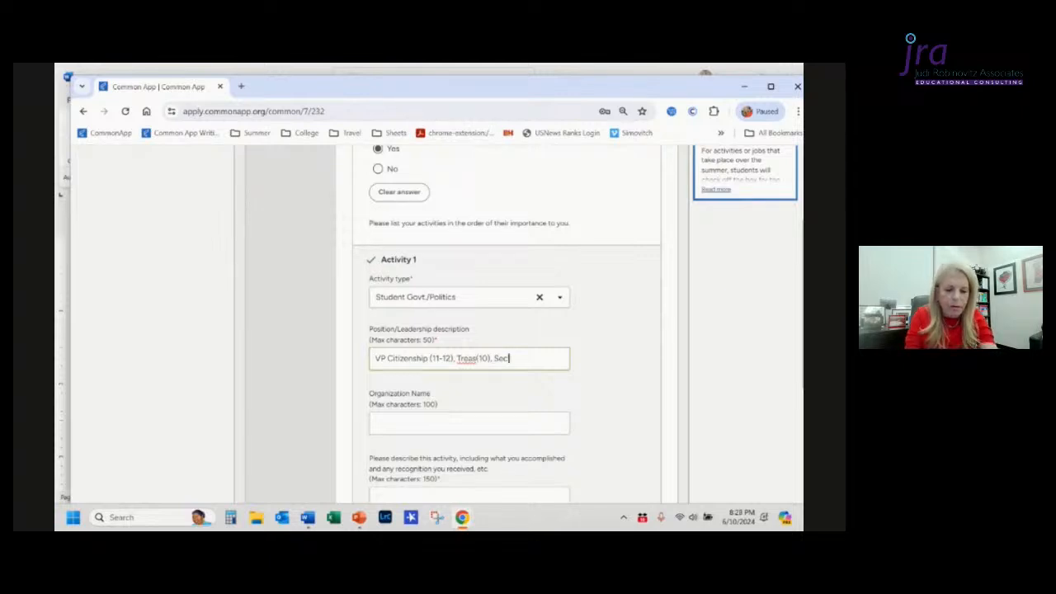
{"action": "key", "text": "alt+Tab"}
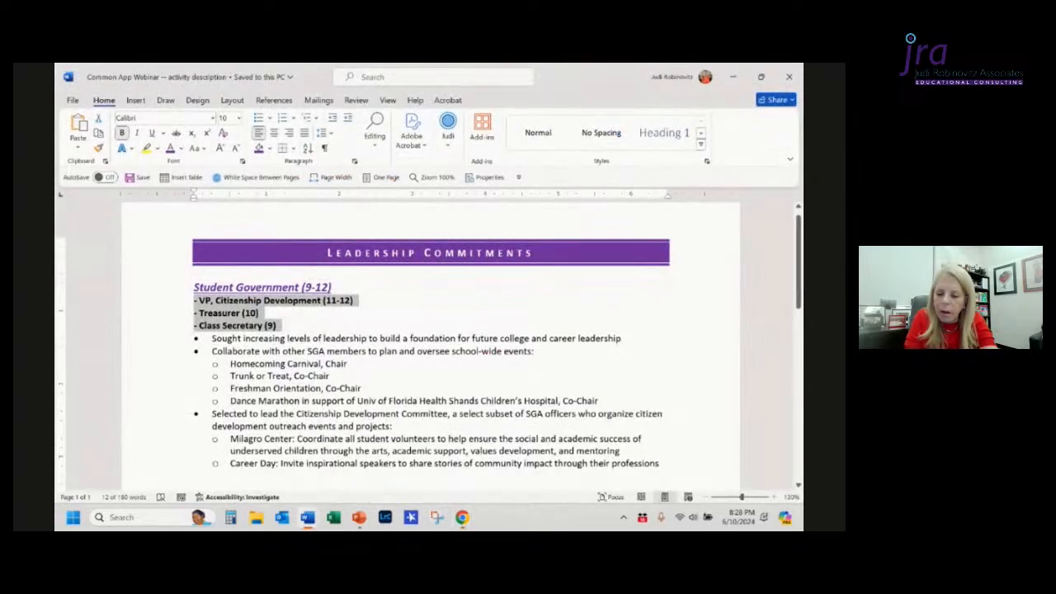
{"action": "key", "text": "alt+Tab"}
{"action": "type", "text": "y (9"}
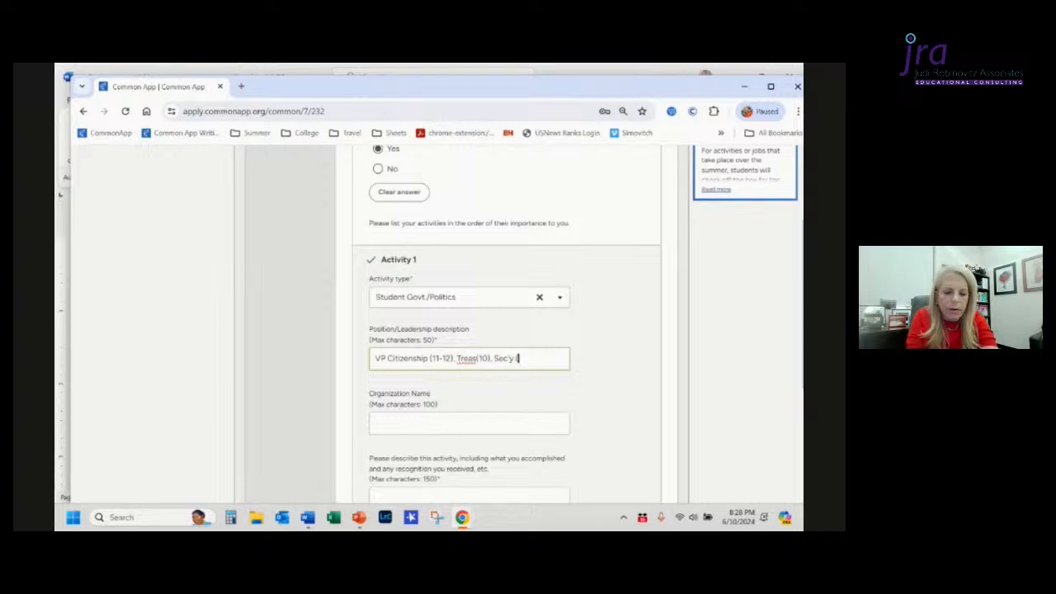
{"action": "type", "text": ")xxxxx"}
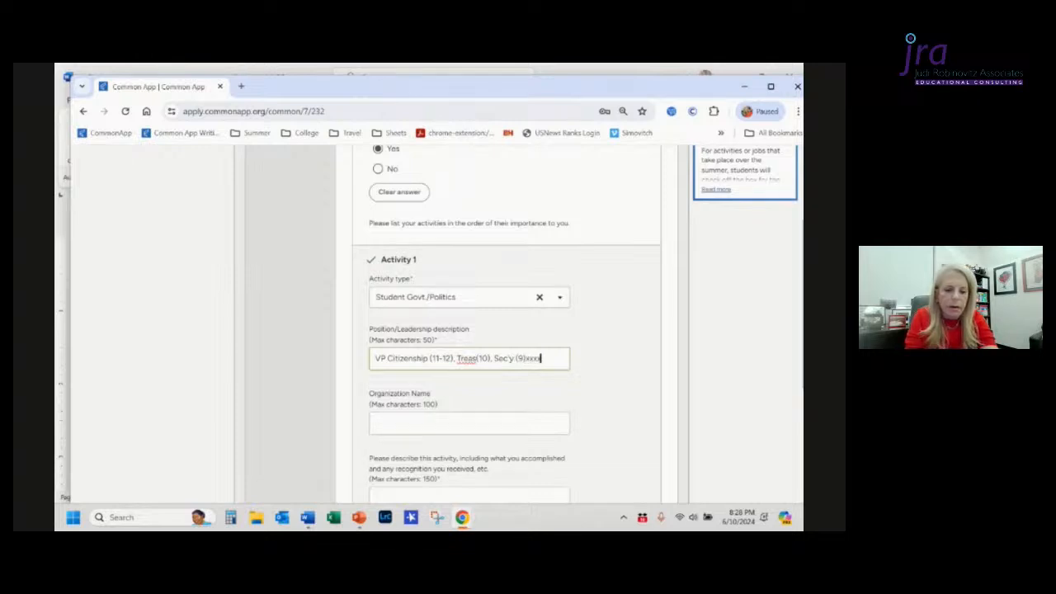
{"action": "key", "text": "BackSpace"}
{"action": "key", "text": "BackSpace"}
{"action": "key", "text": "BackSpace"}
{"action": "key", "text": "BackSpace"}
{"action": "key", "text": "BackSpace"}
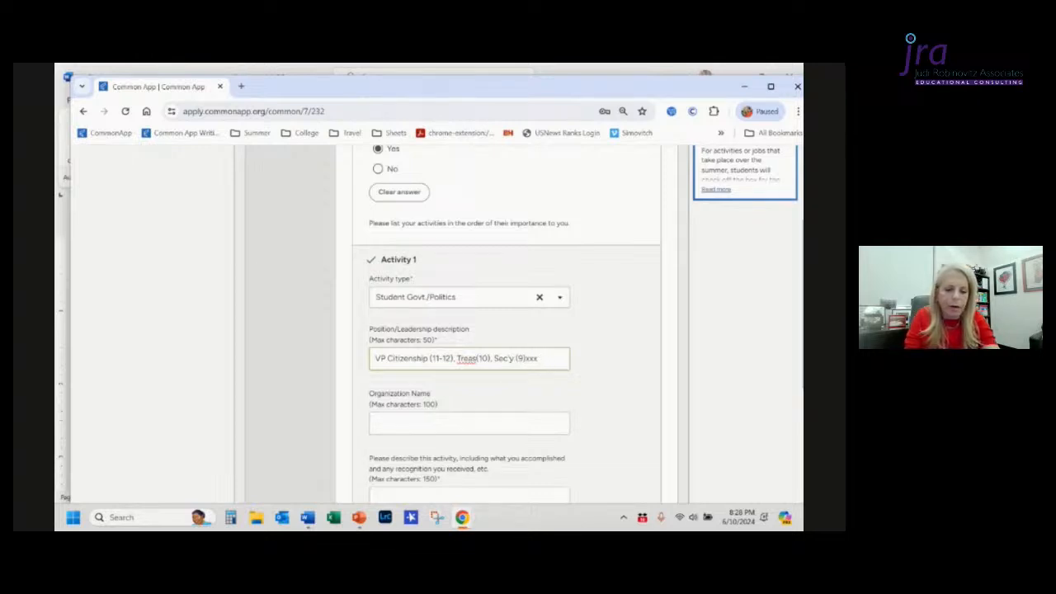
{"action": "key", "text": "Left"}
{"action": "key", "text": "Left"}
{"action": "key", "text": "Left"}
{"action": "key", "text": "Left"}
{"action": "key", "text": "Left"}
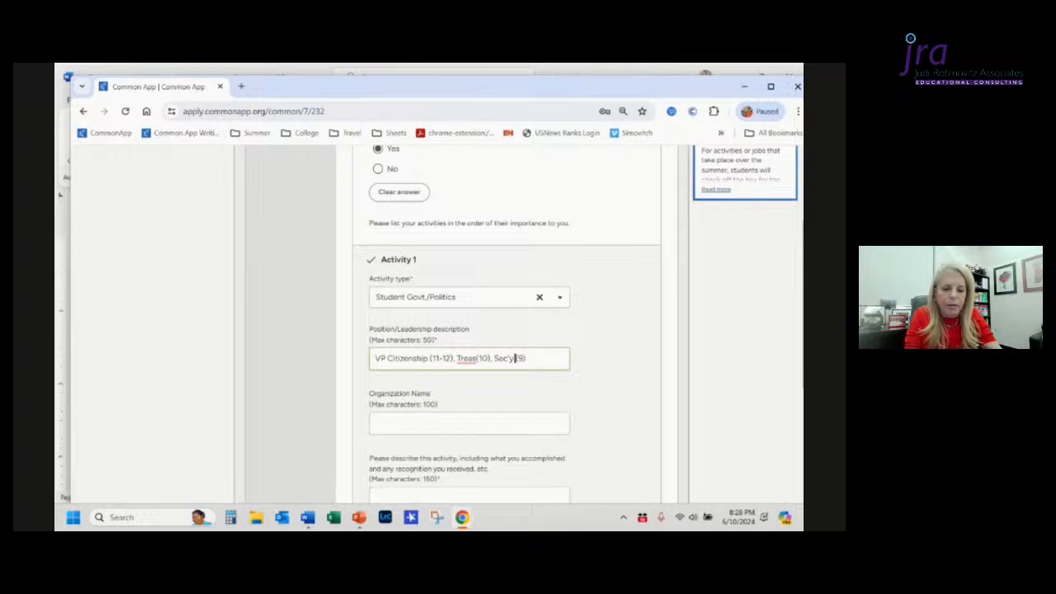
{"action": "key", "text": "BackSpace"}
{"action": "type", "text": "retar"}
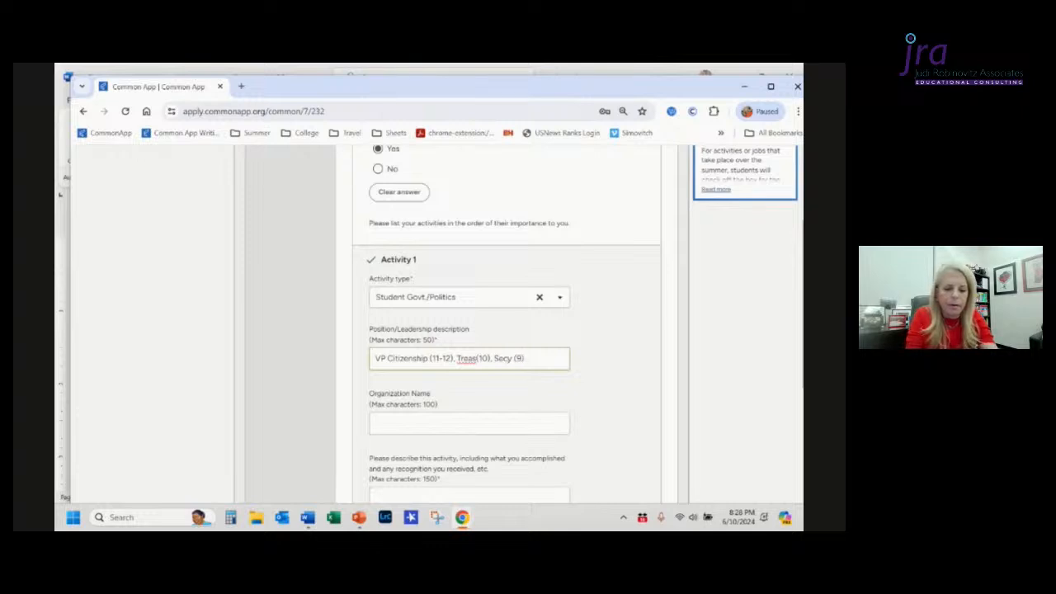
{"action": "type", "text": "retary"}
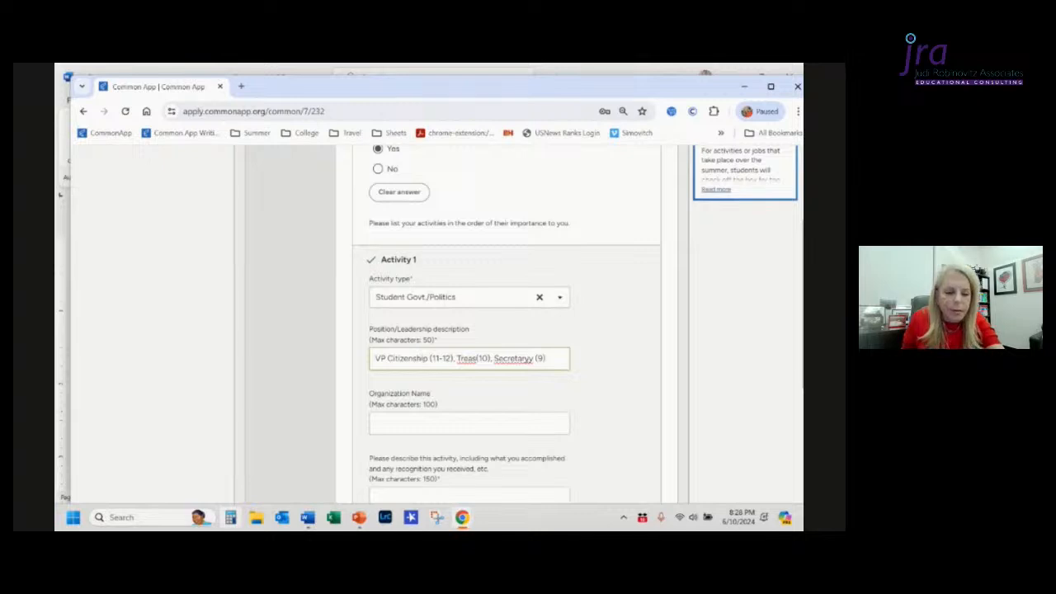
{"action": "key", "text": "BackSpace"}
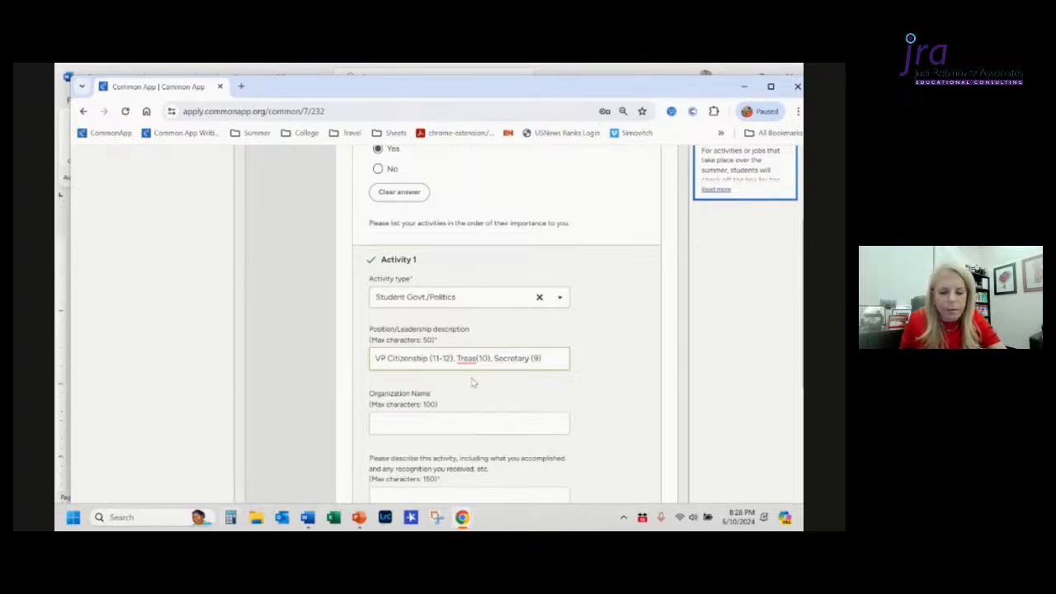
{"action": "left_click", "coordinate": [476, 358]}
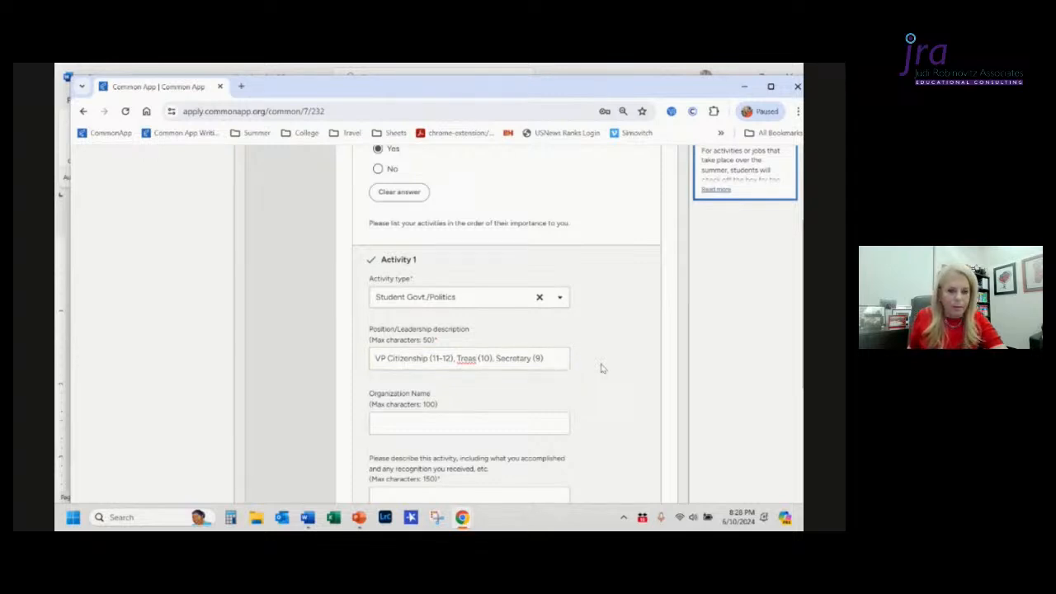
Step: Copy Student Government from the Word document into the Organization Name field
{"action": "scroll", "coordinate": [602, 368], "scroll_direction": "down", "scroll_amount": 1}
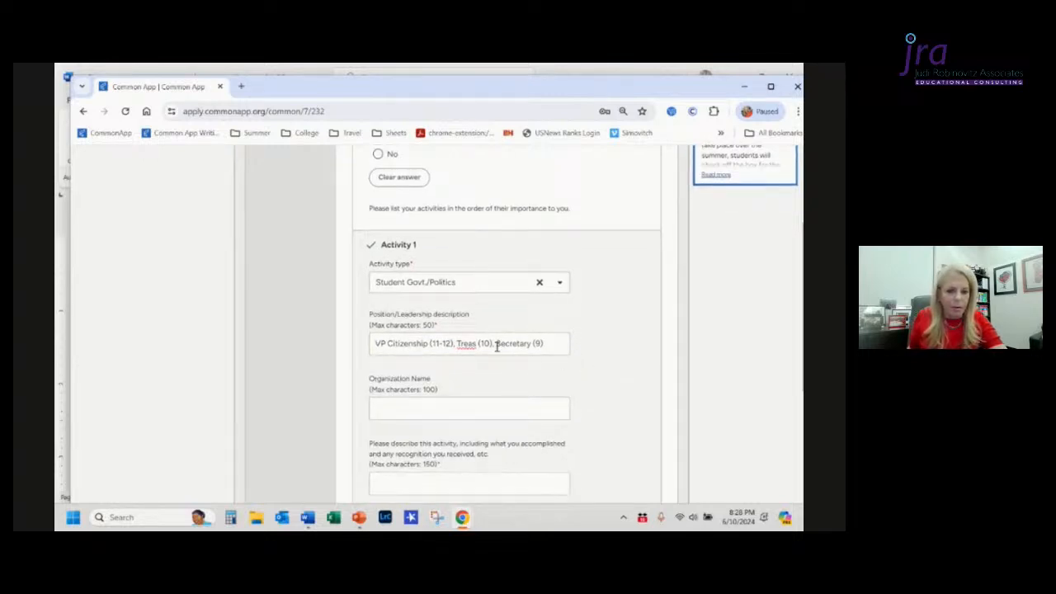
{"action": "left_click", "coordinate": [501, 410]}
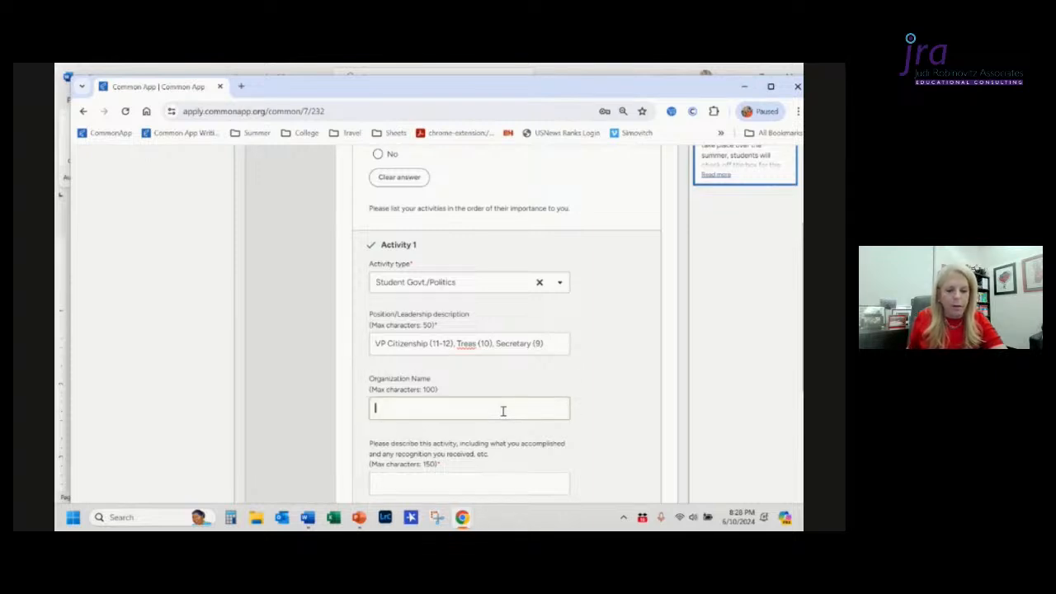
{"action": "key", "text": "alt+Tab"}
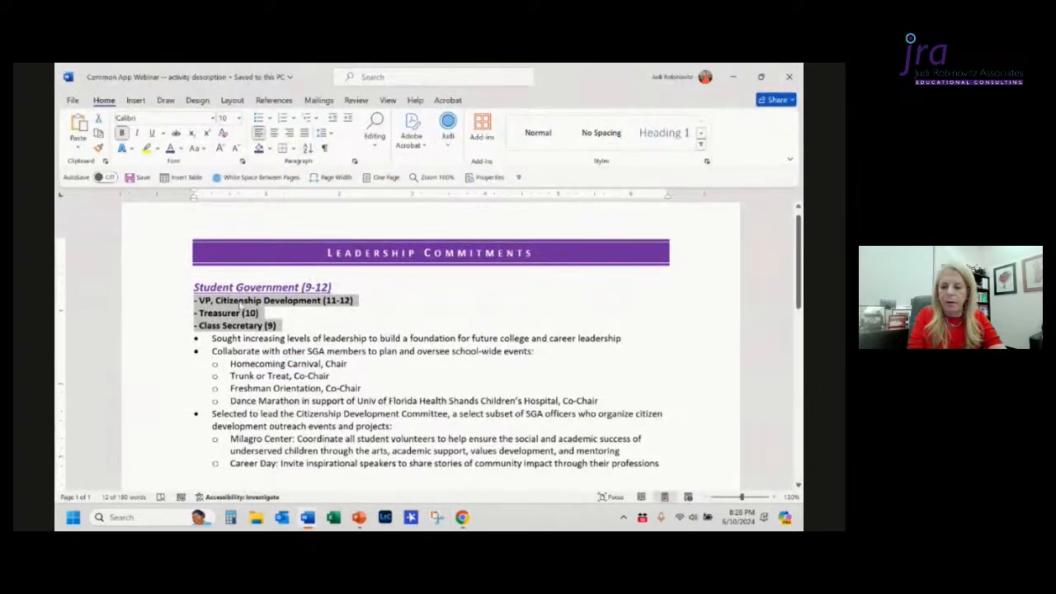
{"action": "left_click", "coordinate": [193, 286]}
{"action": "key", "text": "ctrl+shift+Right"}
{"action": "key", "text": "ctrl+shift+Right"}
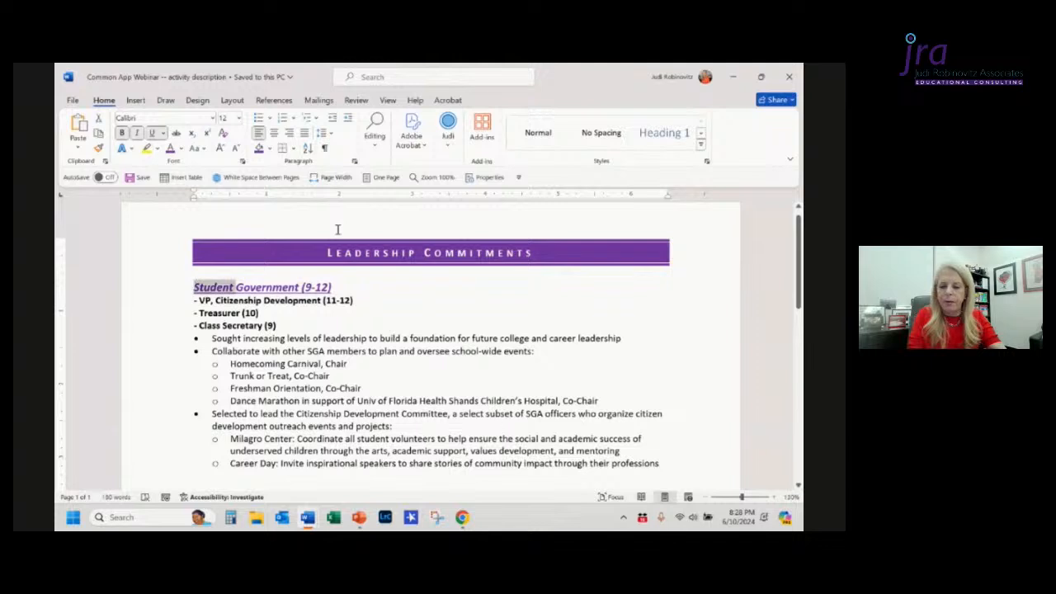
{"action": "key", "text": "shift+Left"}
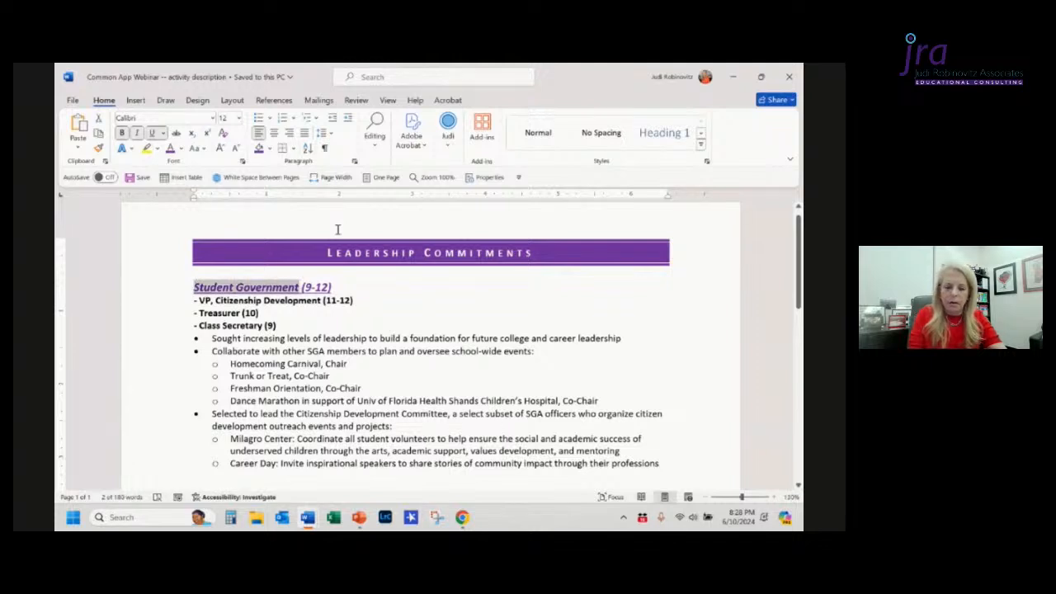
{"action": "key", "text": "ctrl+c"}
{"action": "key", "text": "alt+Tab"}
{"action": "key", "text": "ctrl+v"}
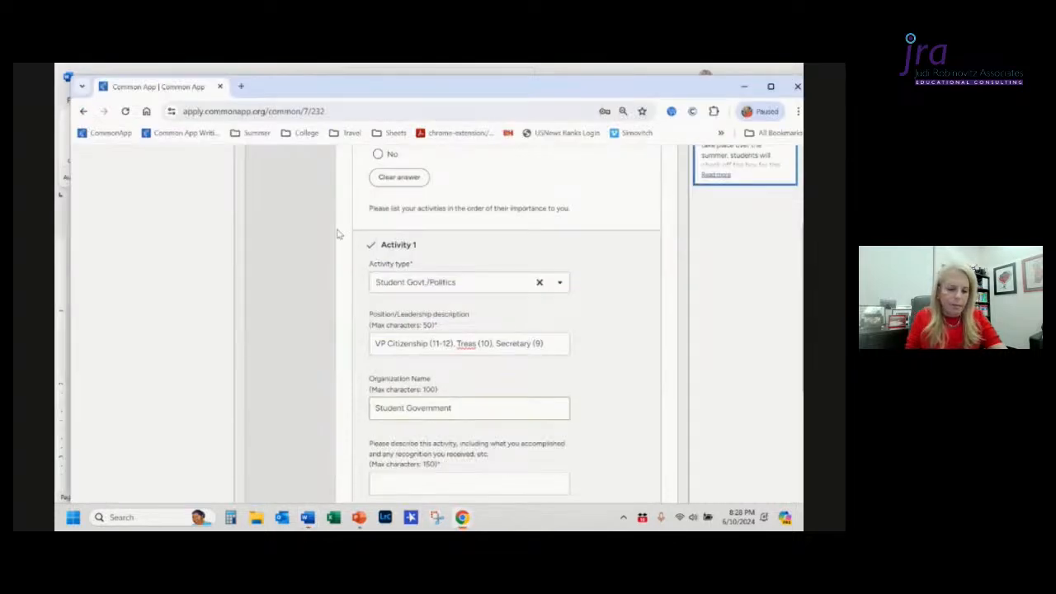
Step: Copy the line 'Collaborate with other SGA members to plan and oversee school-wide events:' from the Word document into the activity description field
{"action": "scroll", "coordinate": [337, 234], "scroll_direction": "down", "scroll_amount": 2}
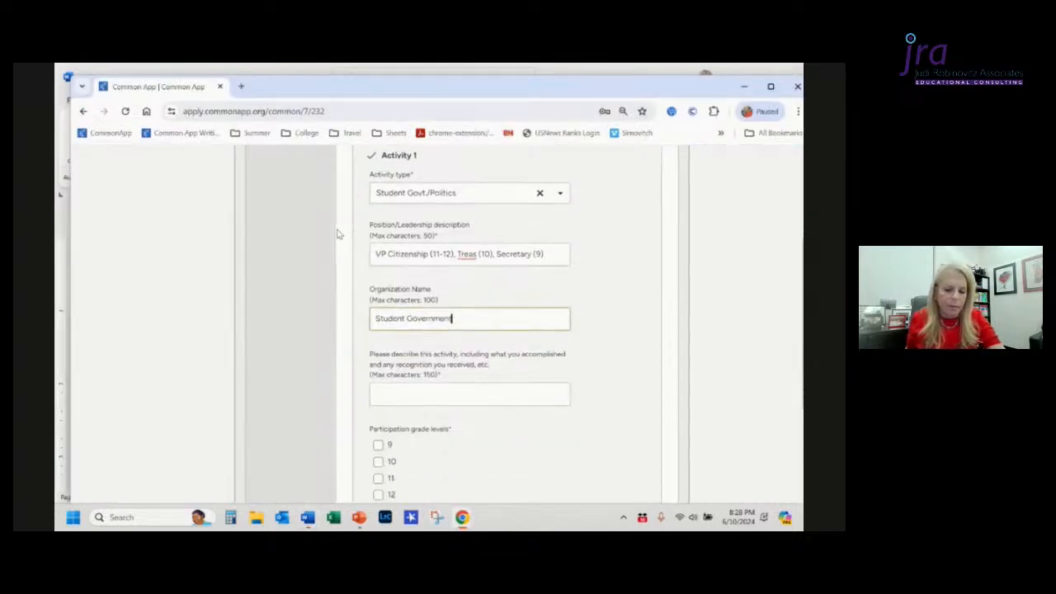
{"action": "left_click", "coordinate": [388, 395]}
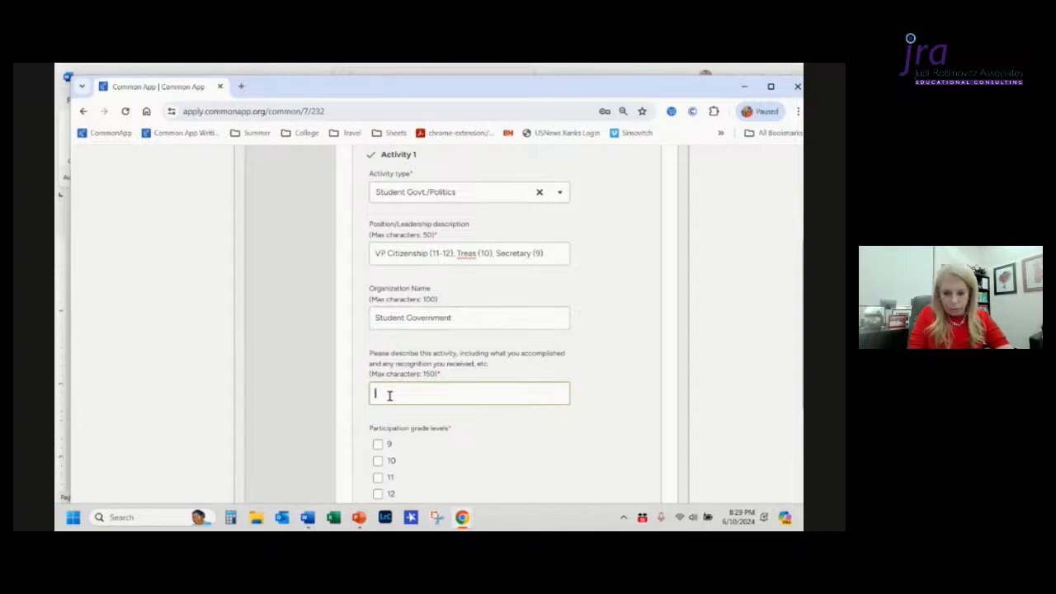
{"action": "key", "text": "alt+Tab"}
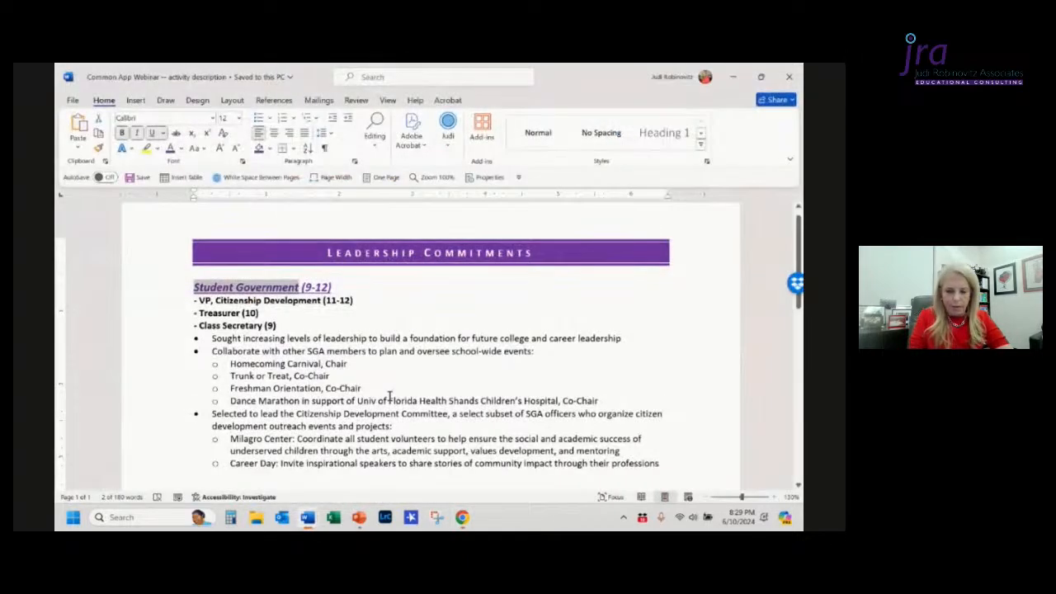
{"action": "left_click", "coordinate": [293, 327]}
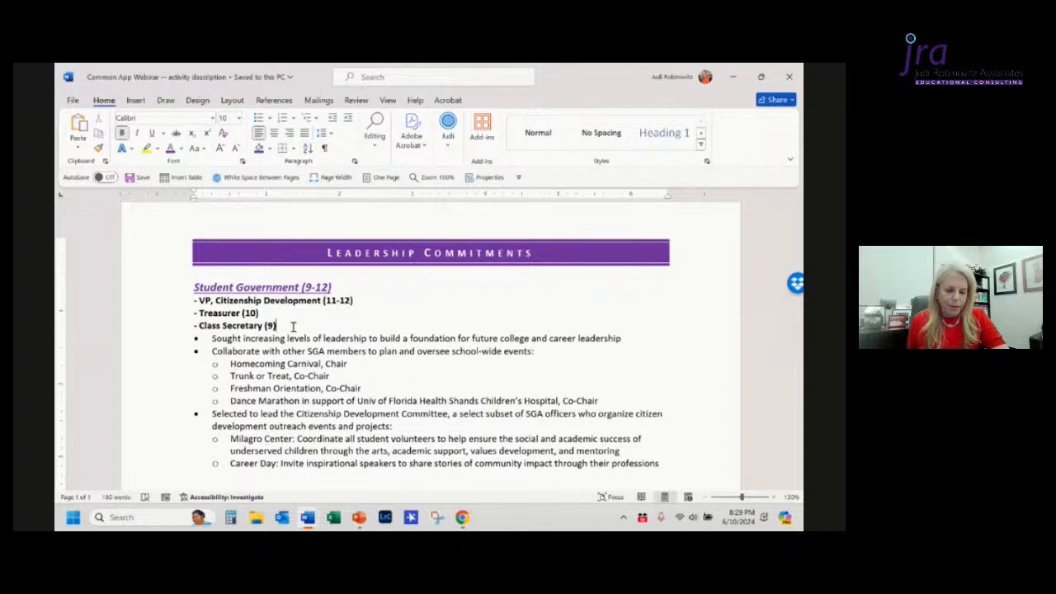
{"action": "key", "text": "Right"}
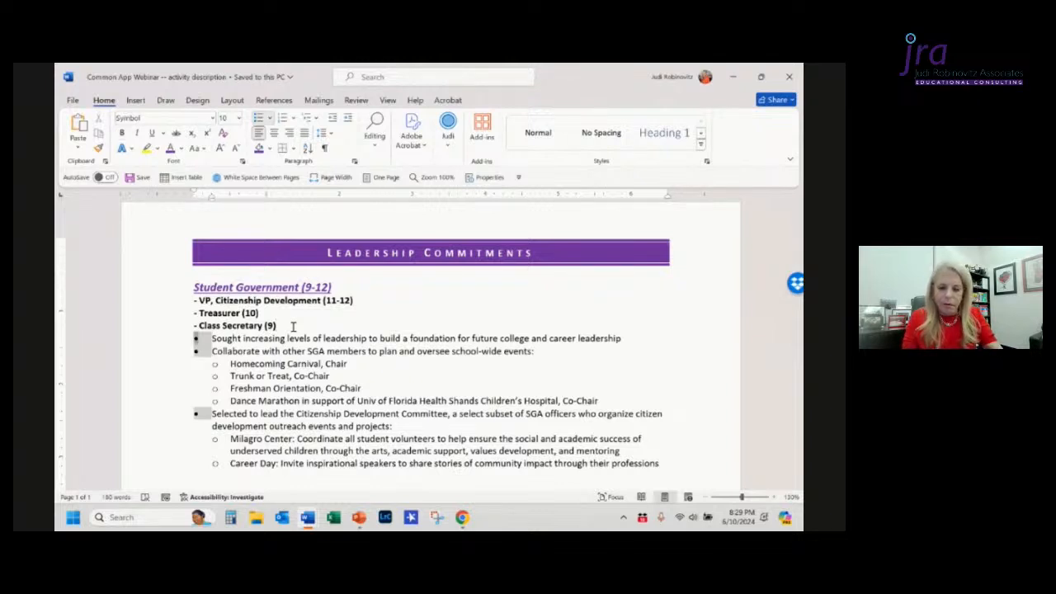
{"action": "key", "text": "shift+End"}
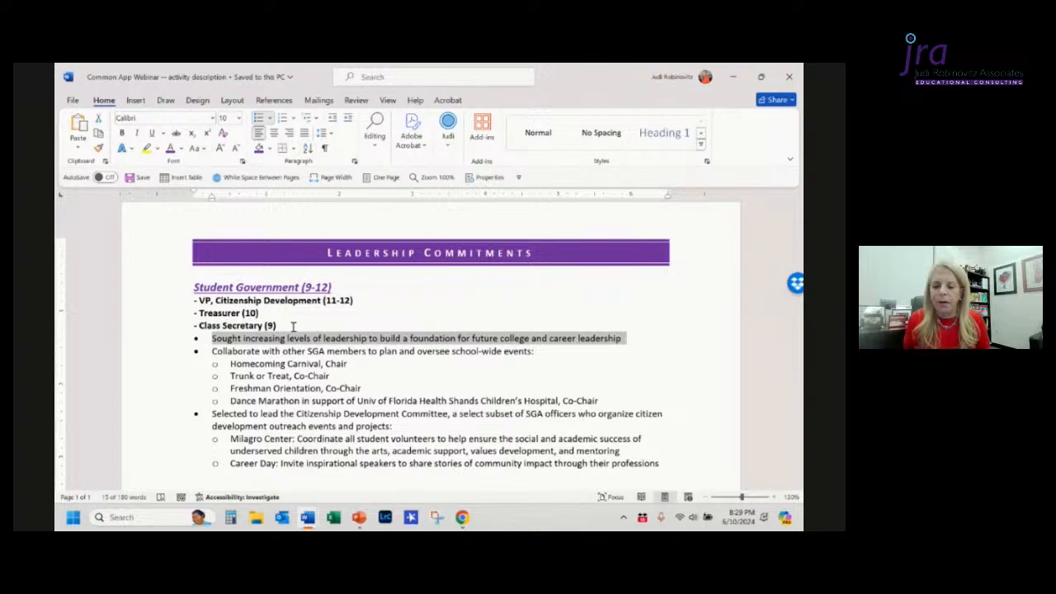
{"action": "key", "text": "Right"}
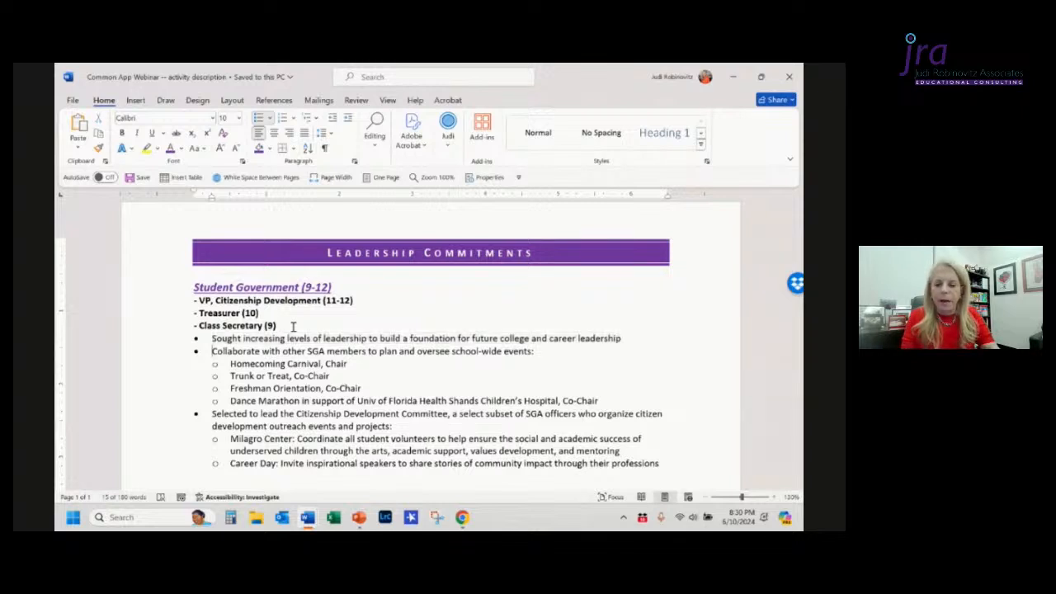
{"action": "key", "text": "shift+End"}
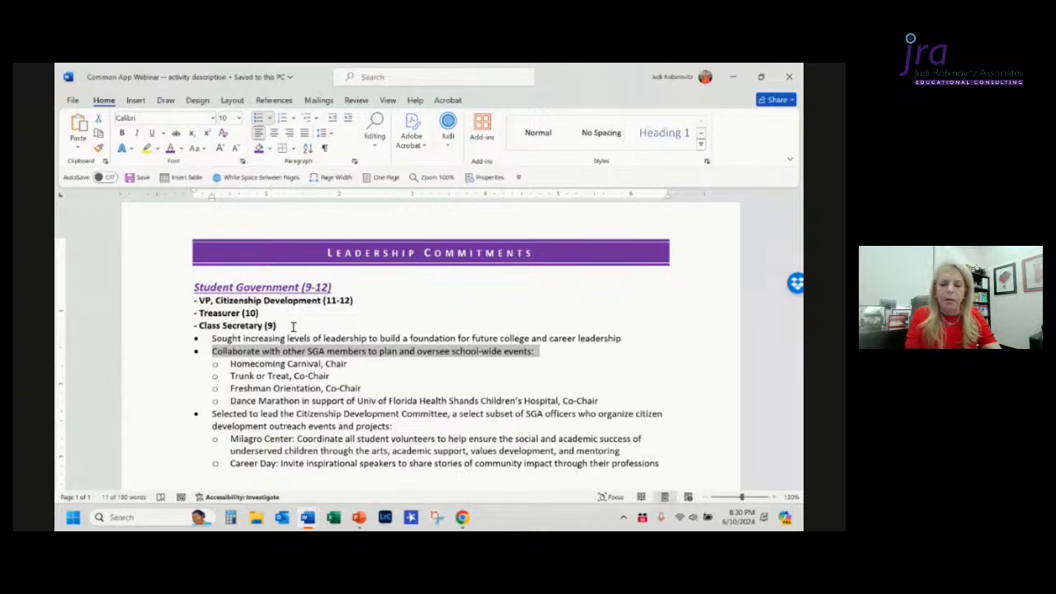
{"action": "key", "text": "alt+Tab"}
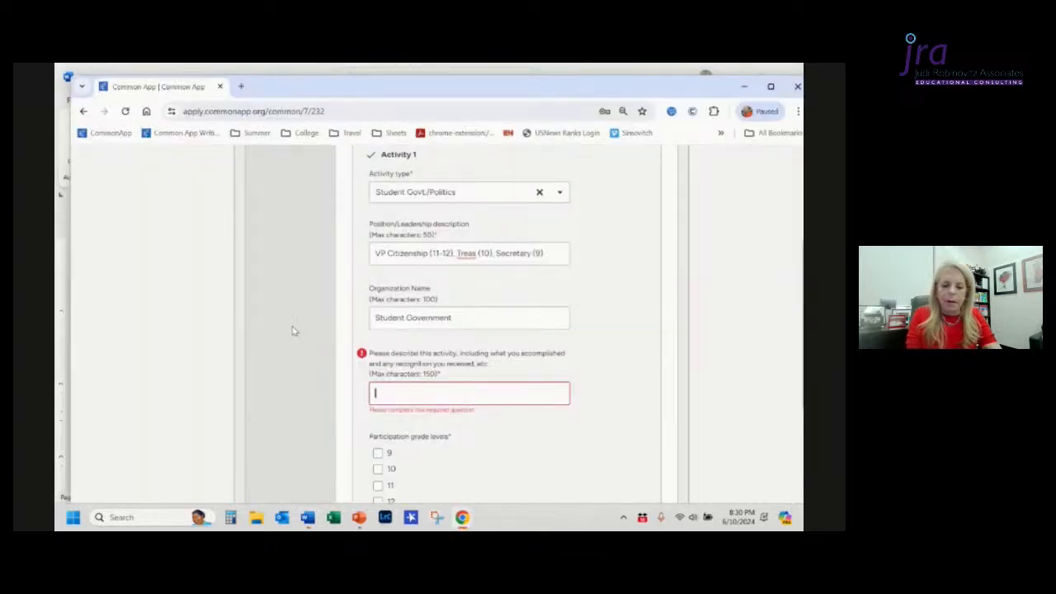
{"action": "key", "text": "ctrl+v"}
Step: Remove the pasted bullet and shorten 'with other' to 'w/' in the activity description
{"action": "key", "text": "ctrl+Left"}
{"action": "key", "text": "ctrl+Left"}
{"action": "key", "text": "ctrl+Left"}
{"action": "key", "text": "ctrl+Left"}
{"action": "key", "text": "ctrl+Left"}
{"action": "key", "text": "ctrl+Left"}
{"action": "key", "text": "ctrl+Left"}
{"action": "key", "text": "ctrl+Left"}
{"action": "key", "text": "ctrl+Left"}
{"action": "key", "text": "ctrl+Left"}
{"action": "key", "text": "ctrl+Left"}
{"action": "key", "text": "ctrl+Left"}
{"action": "key", "text": "ctrl+Left"}
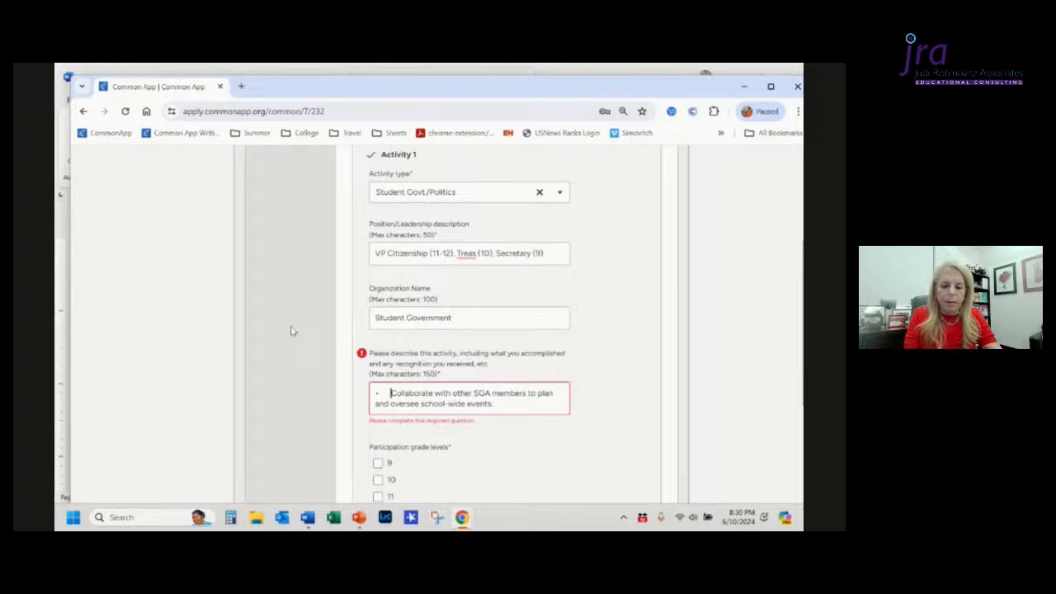
{"action": "key", "text": "BackSpace"}
{"action": "key", "text": "BackSpace"}
{"action": "key", "text": "ctrl+Right"}
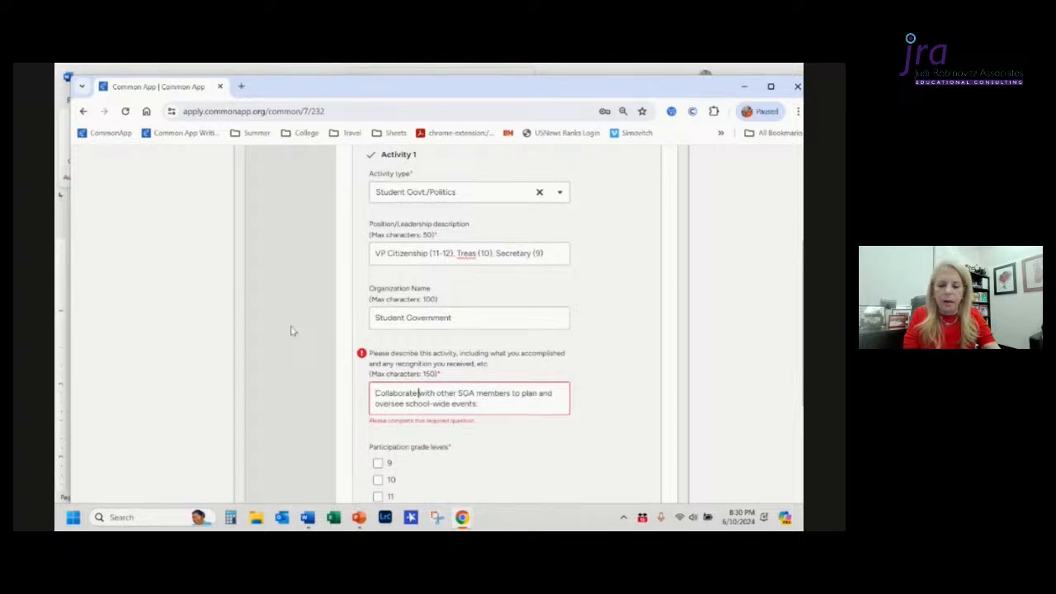
{"action": "key", "text": "Right"}
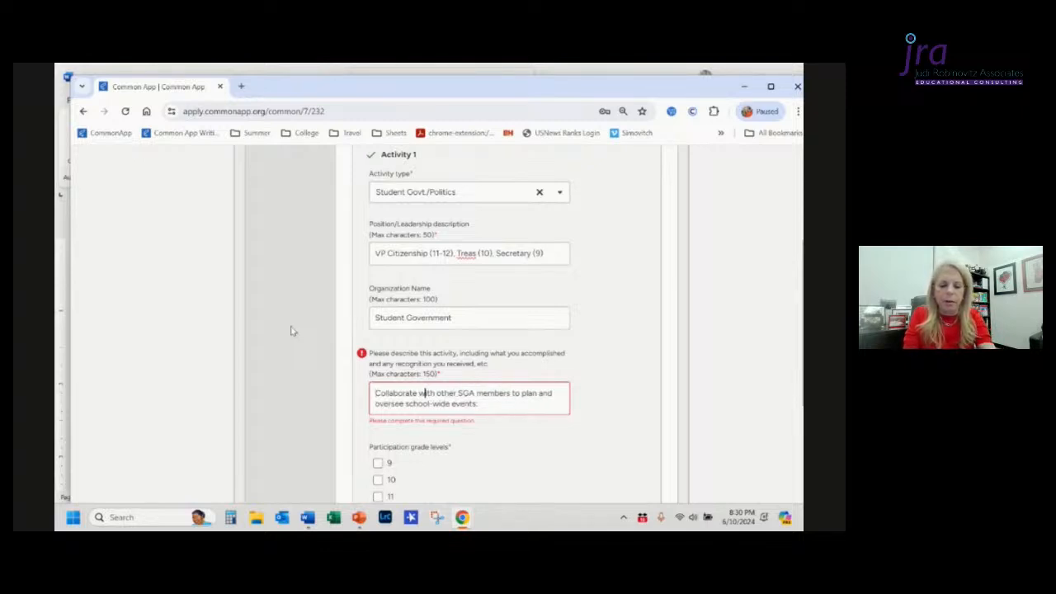
{"action": "type", "text": "/"}
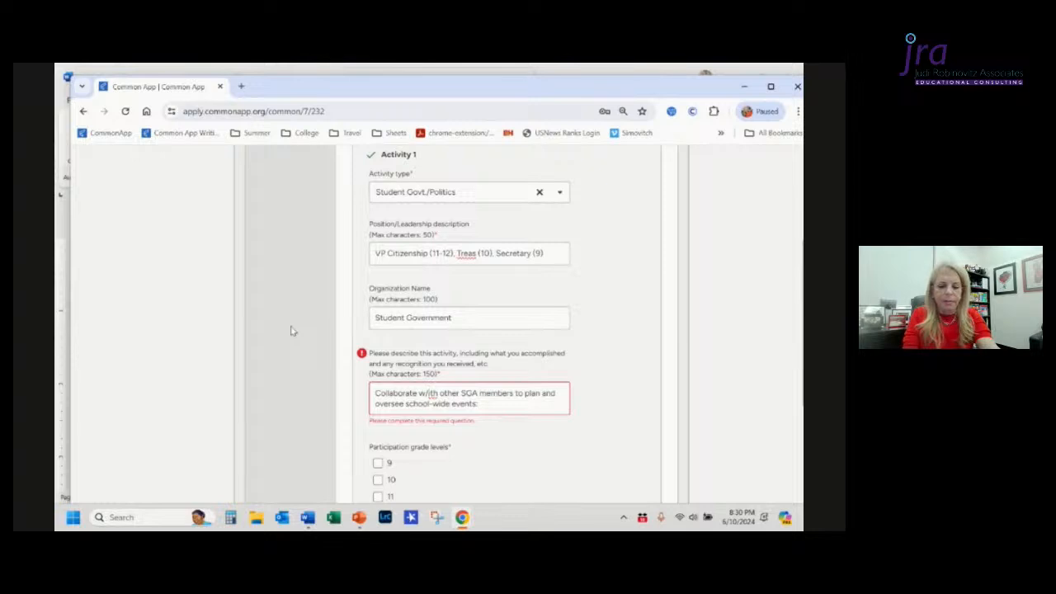
{"action": "key", "text": "Delete"}
{"action": "key", "text": "Delete"}
{"action": "key", "text": "Delete"}
{"action": "key", "text": "Delete"}
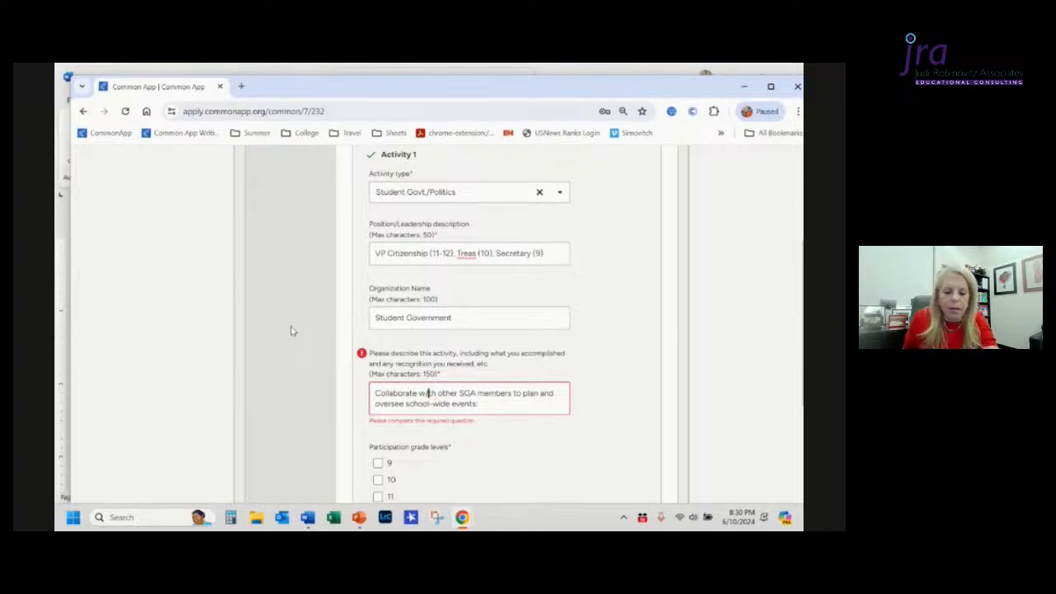
{"action": "key", "text": "Delete"}
{"action": "key", "text": "Delete"}
{"action": "key", "text": "Delete"}
{"action": "key", "text": "Delete"}
{"action": "key", "text": "Delete"}
{"action": "key", "text": "Delete"}
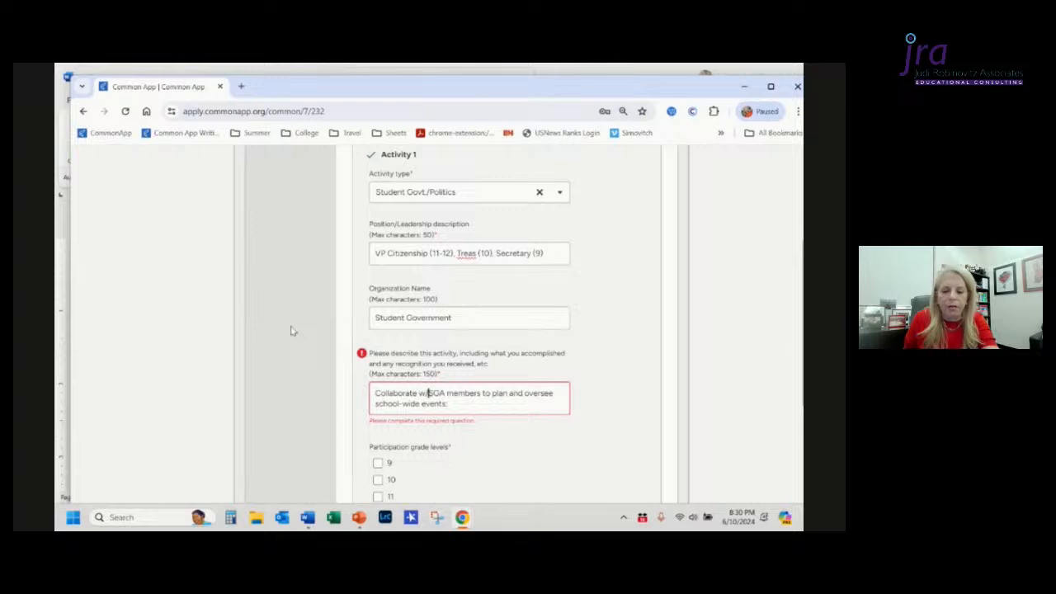
Step: Abbreviate 'members' to 'membs' and replace 'and' with '&' in the activity description
{"action": "key", "text": "Right"}
{"action": "key", "text": "Right"}
{"action": "key", "text": "Right"}
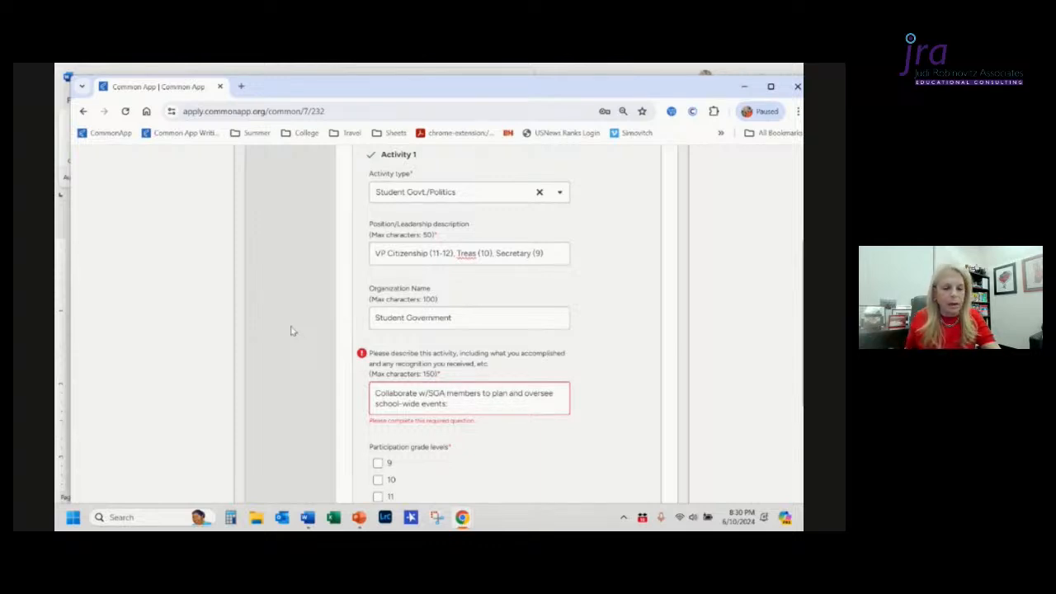
{"action": "key", "text": "Right"}
{"action": "key", "text": "Right"}
{"action": "key", "text": "Right"}
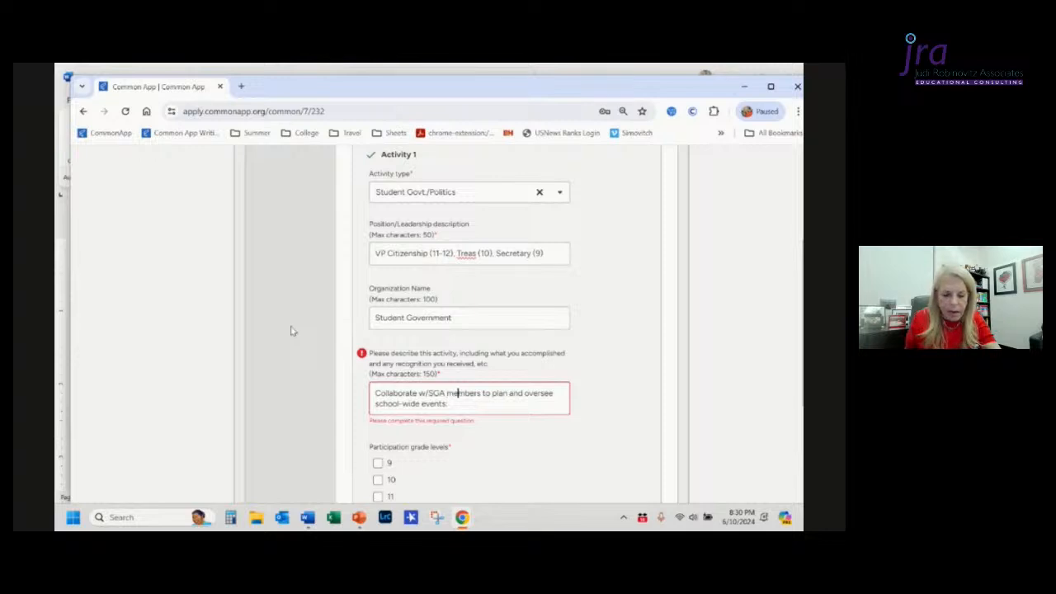
{"action": "key", "text": "Right"}
{"action": "key", "text": "Right"}
{"action": "key", "text": "Delete"}
{"action": "key", "text": "Delete"}
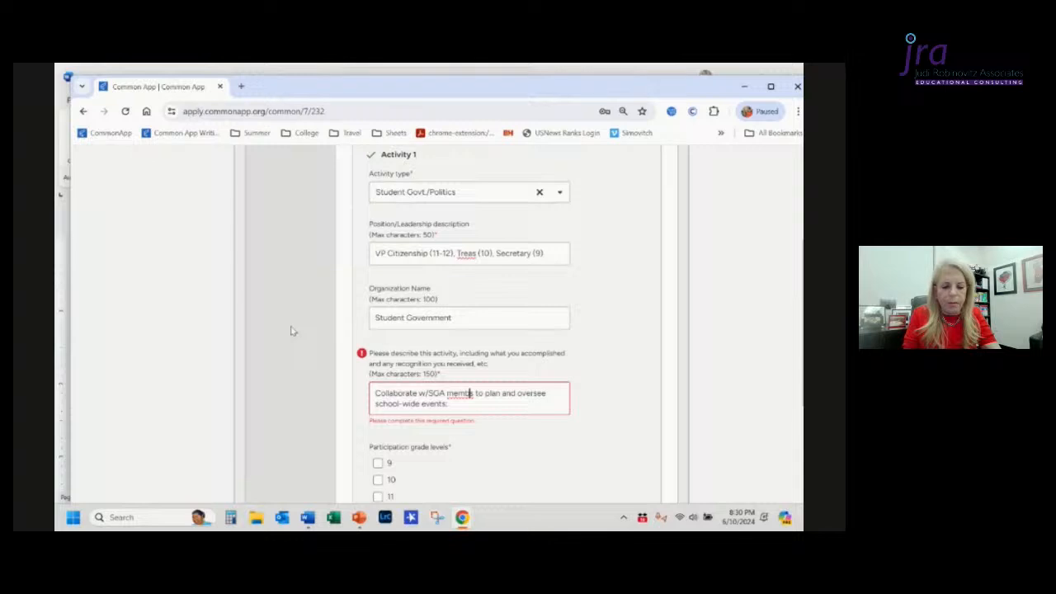
{"action": "key", "text": "ctrl+Right"}
{"action": "key", "text": "ctrl+Right"}
{"action": "key", "text": "ctrl+Right"}
{"action": "key", "text": "ctrl+shift+Right"}
{"action": "type", "text": "&"}
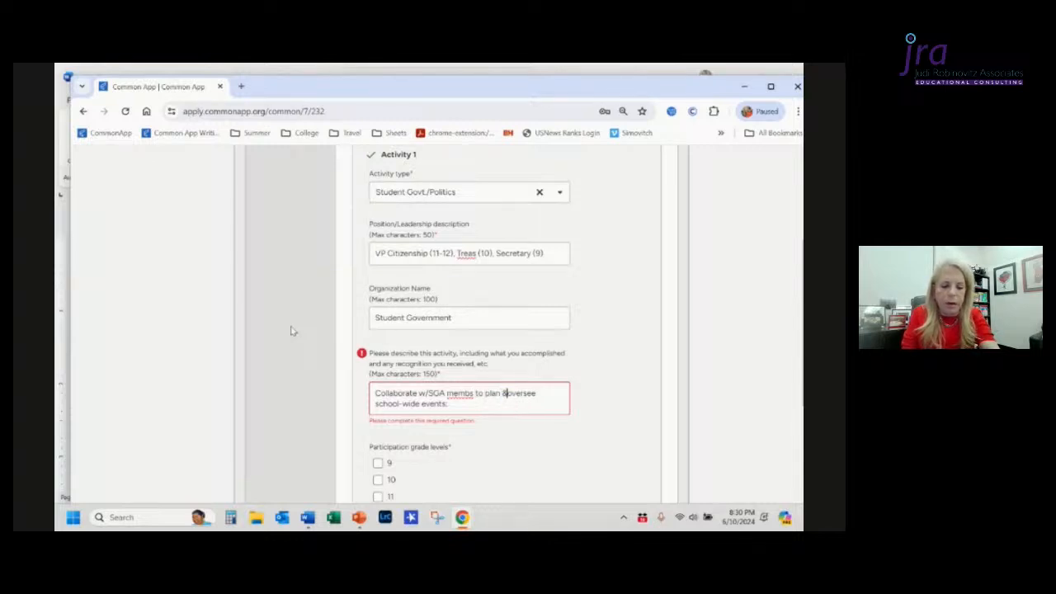
Step: Replace 'oversee' with 'chair/co-chair' in the description, checking the Word document's wording first
{"action": "key", "text": "ctrl+End"}
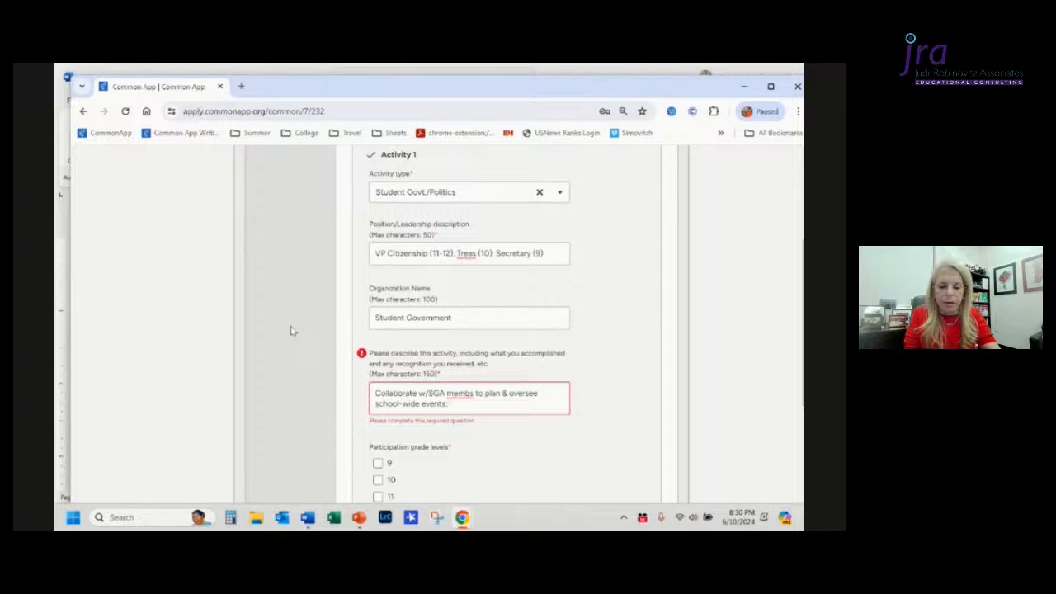
{"action": "key", "text": "alt+Tab"}
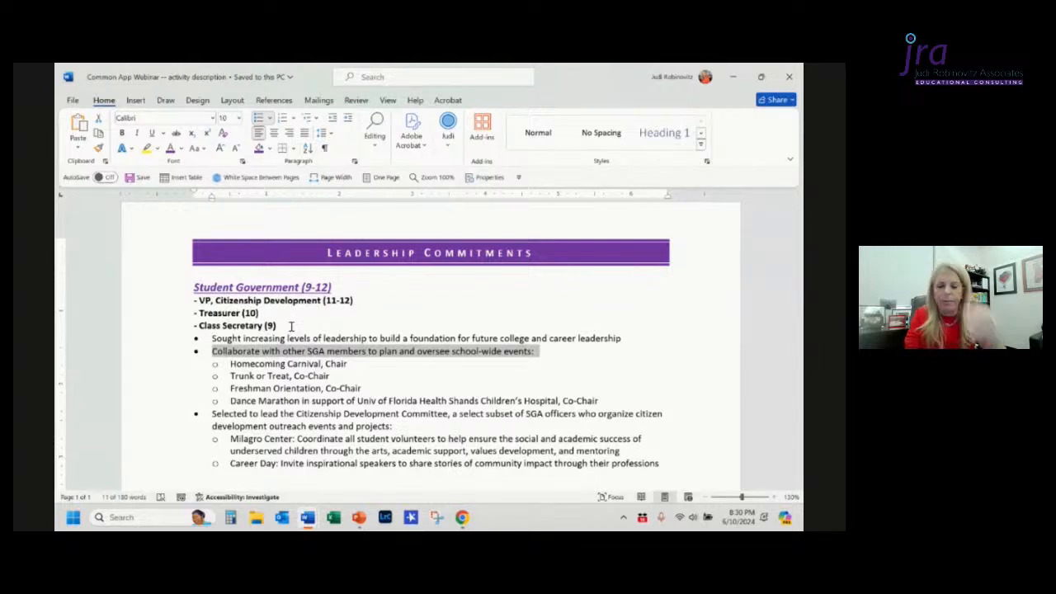
{"action": "key", "text": "alt+Tab"}
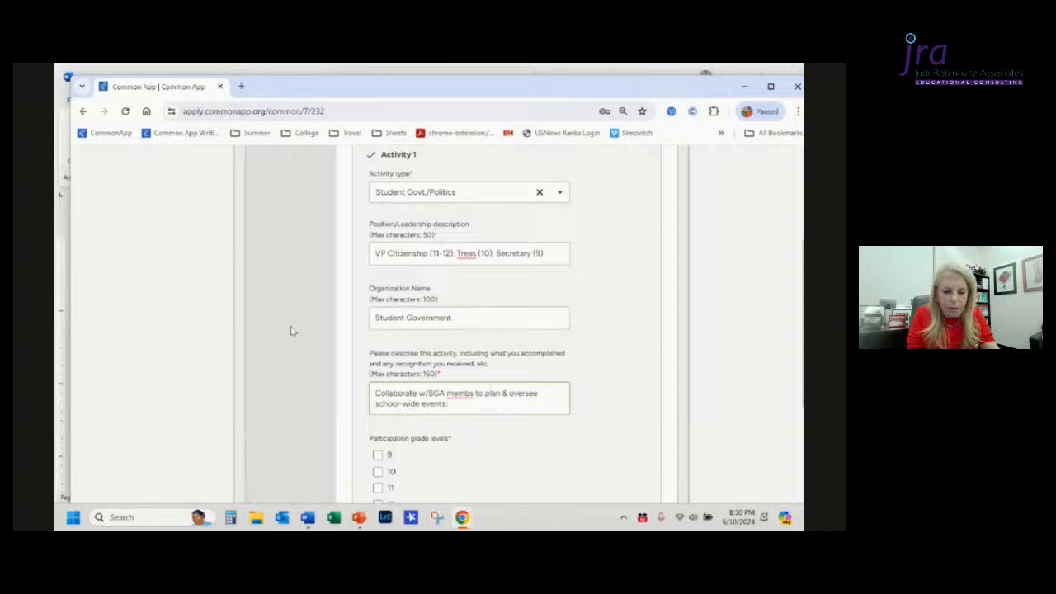
{"action": "key", "text": "ctrl+Left"}
{"action": "key", "text": "ctrl+Left"}
{"action": "key", "text": "ctrl+Left"}
{"action": "key", "text": "ctrl+Left"}
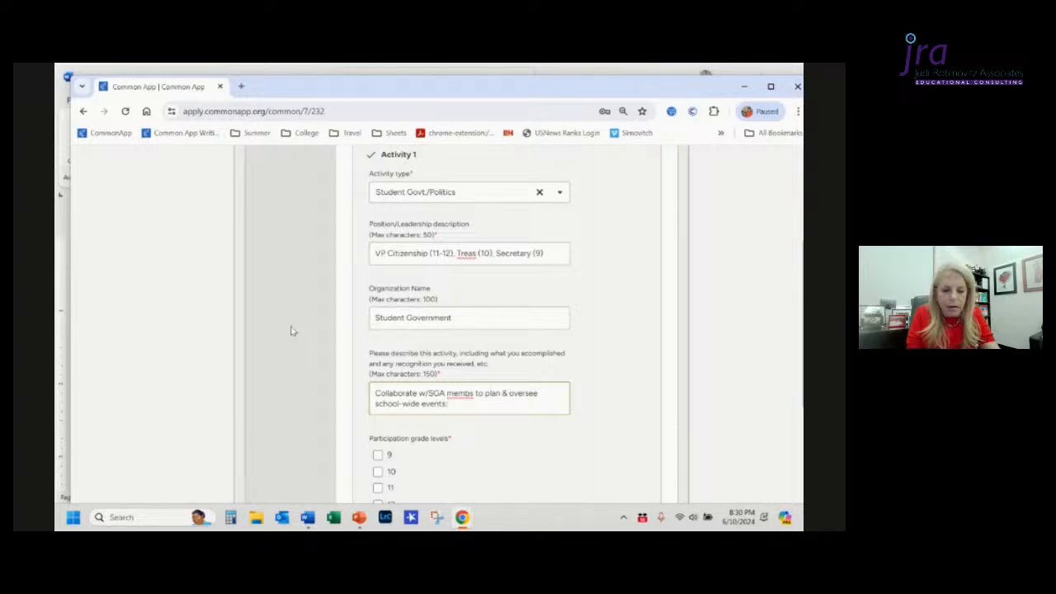
{"action": "key", "text": "ctrl+shift+Right"}
{"action": "type", "text": "chair"}
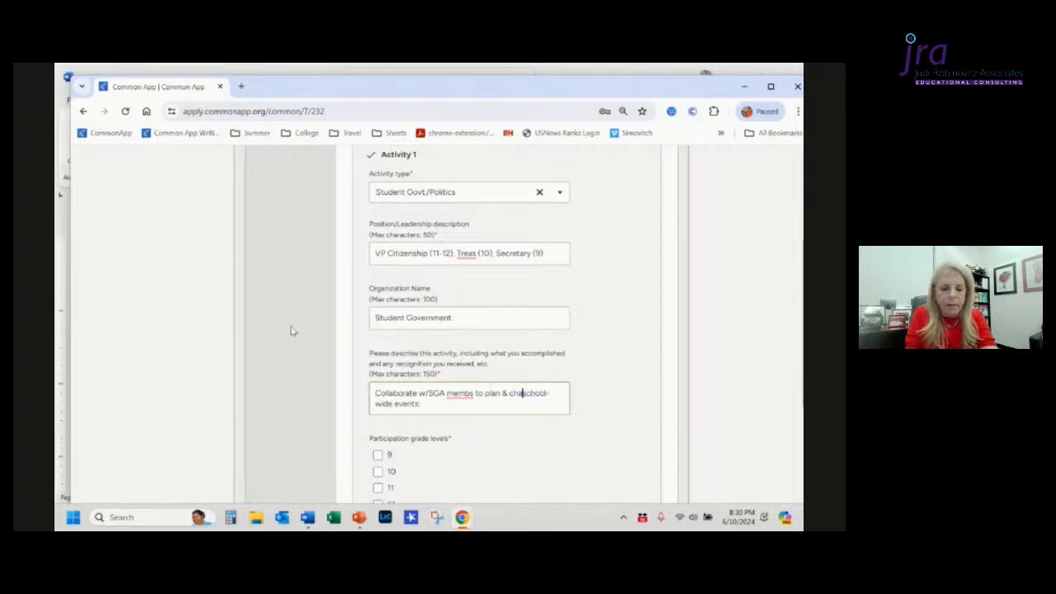
{"action": "type", "text": "/co"}
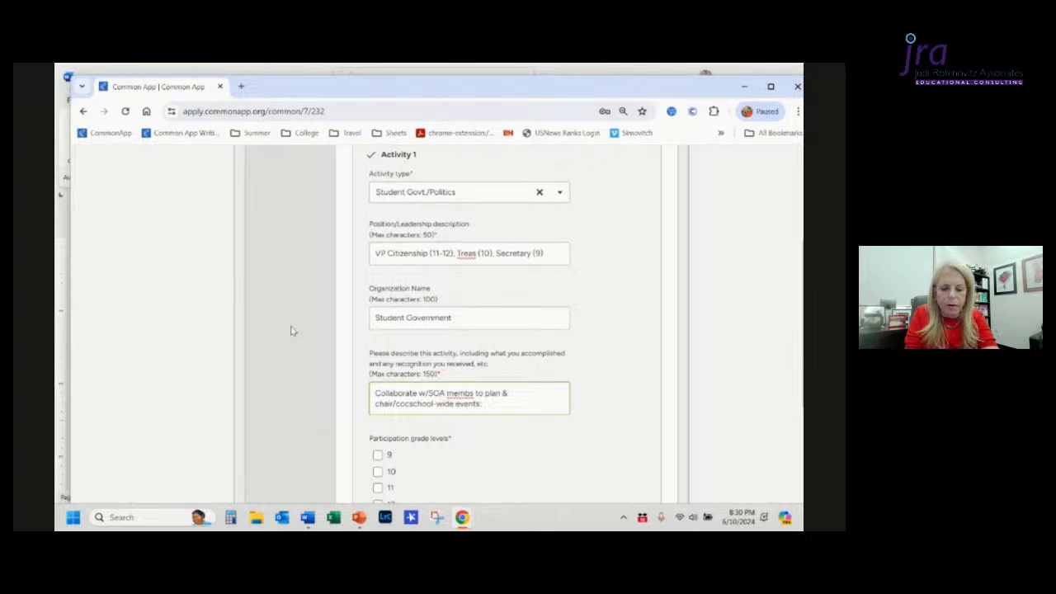
{"action": "type", "text": "-chair"}
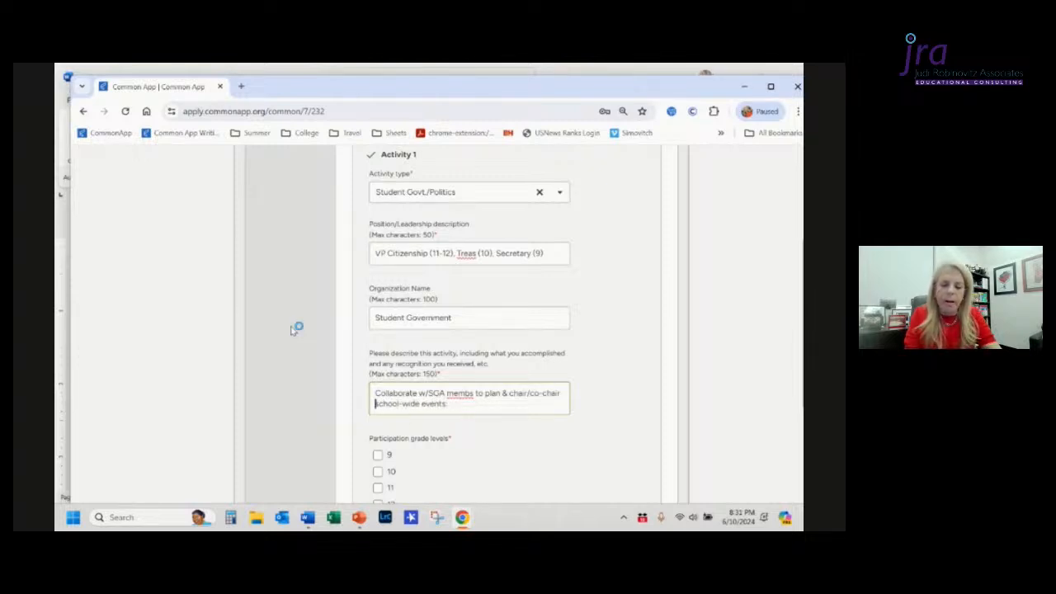
{"action": "key", "text": "ctrl+Right"}
{"action": "key", "text": "ctrl+Right"}
{"action": "key", "text": "ctrl+Right"}
{"action": "key", "text": "ctrl+Right"}
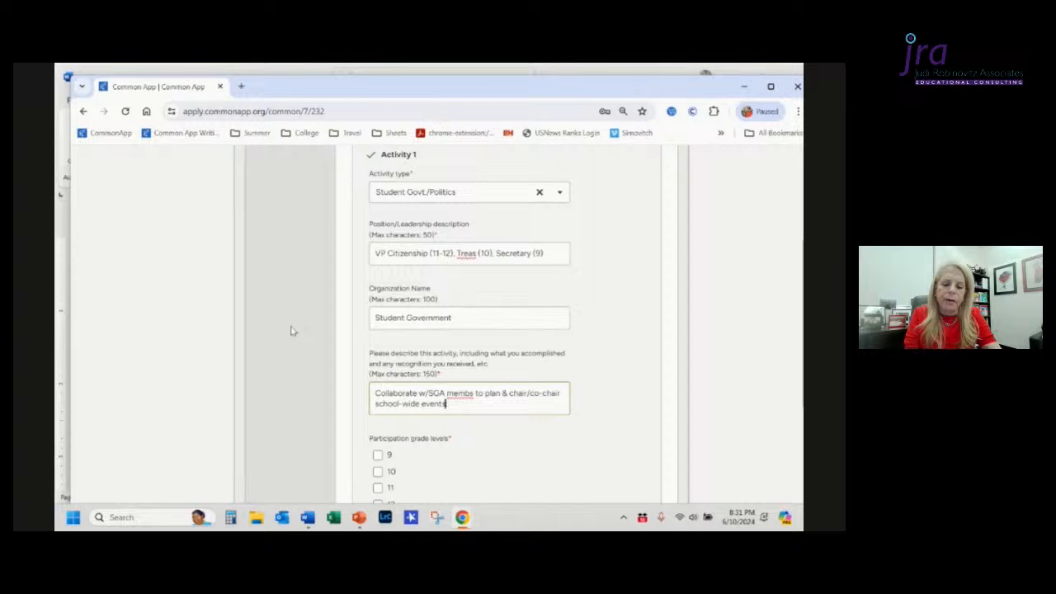
Step: Copy 'Homecoming Carnival' from the Word document to the end of the description, removing the stray bullet and adding a comma
{"action": "key", "text": "alt+Tab"}
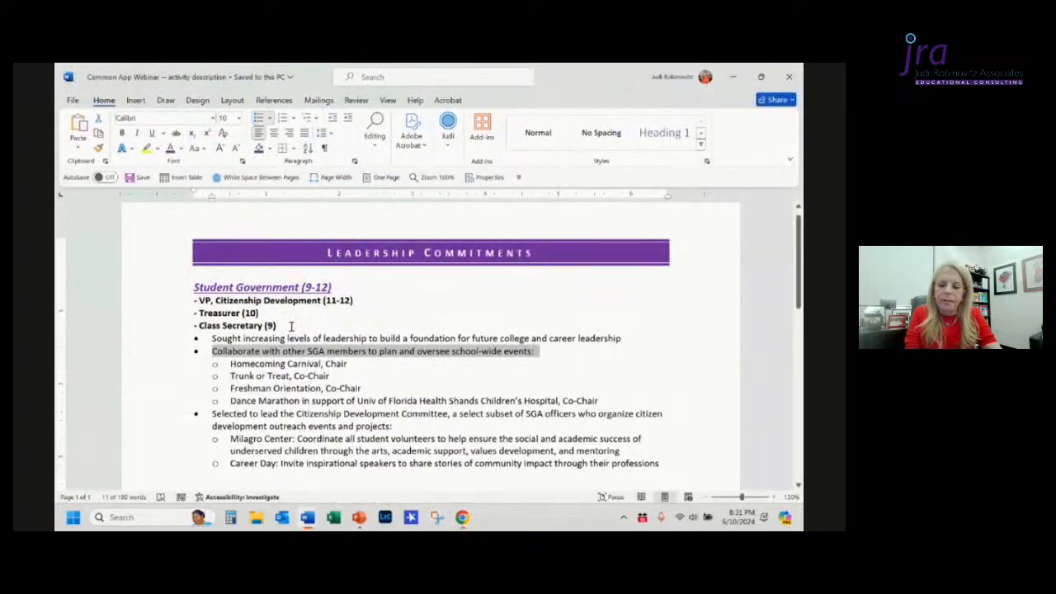
{"action": "left_click", "coordinate": [291, 326]}
{"action": "key", "text": "ctrl+shift+Right"}
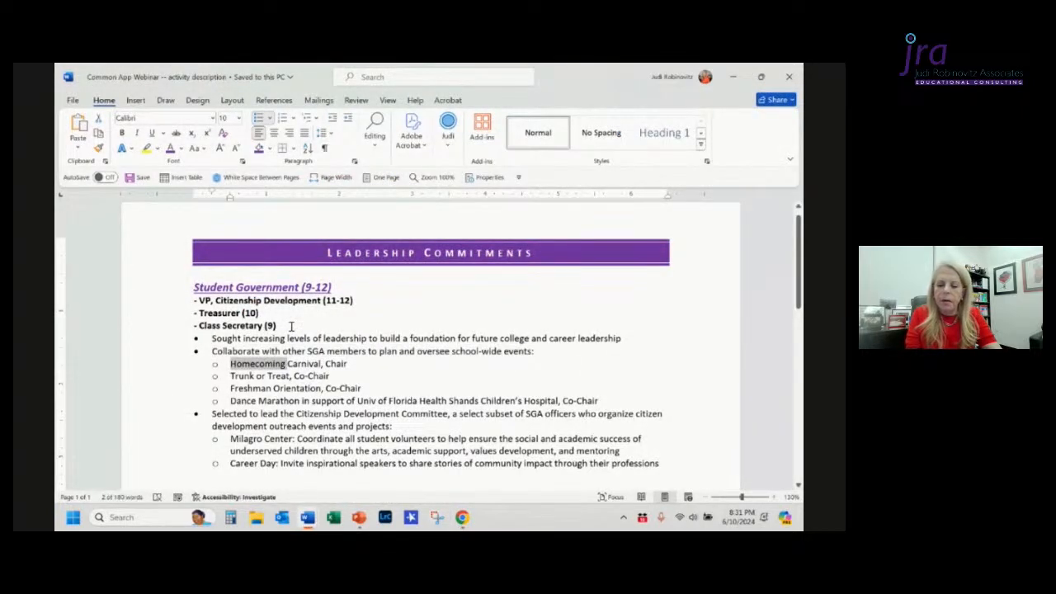
{"action": "key", "text": "ctrl+shift+Right"}
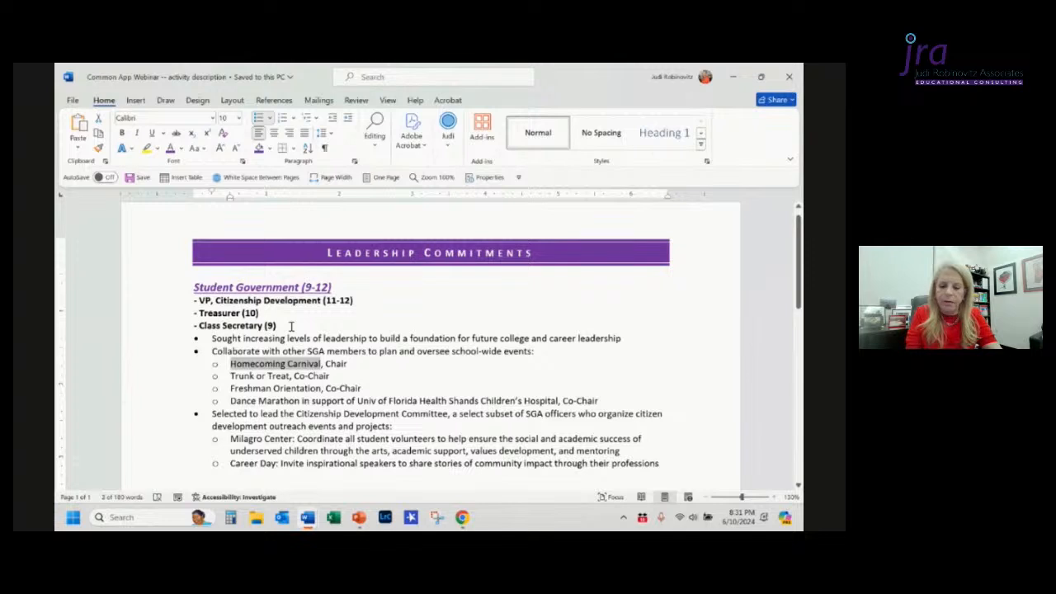
{"action": "key", "text": "ctrl+c"}
{"action": "key", "text": "alt+Tab"}
{"action": "key", "text": "ctrl+v"}
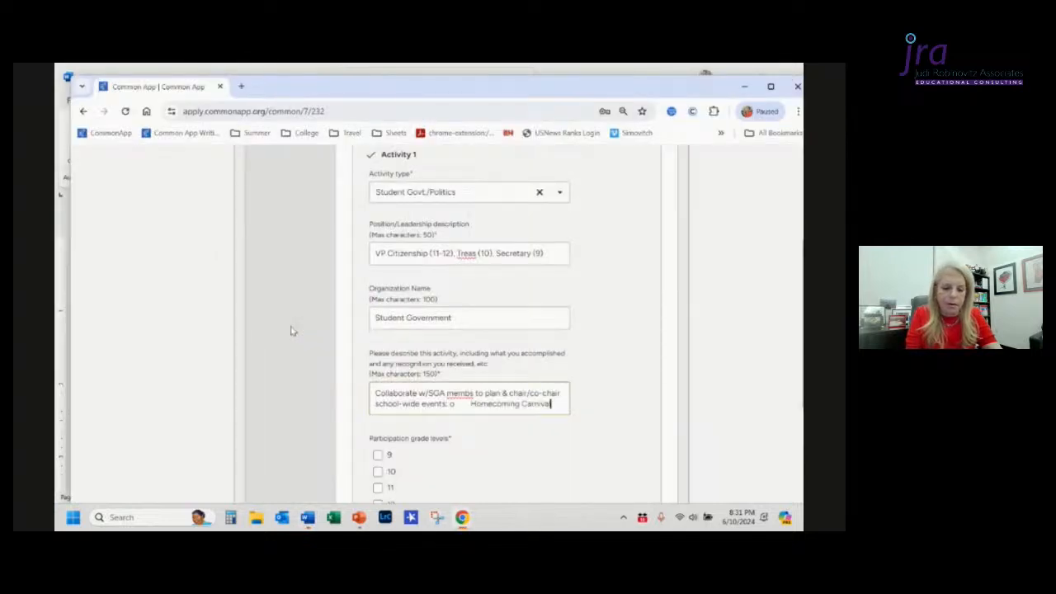
{"action": "key", "text": "ctrl+Left"}
{"action": "key", "text": "ctrl+Left"}
{"action": "key", "text": "ctrl+Left"}
{"action": "key", "text": "Delete"}
{"action": "key", "text": "Delete"}
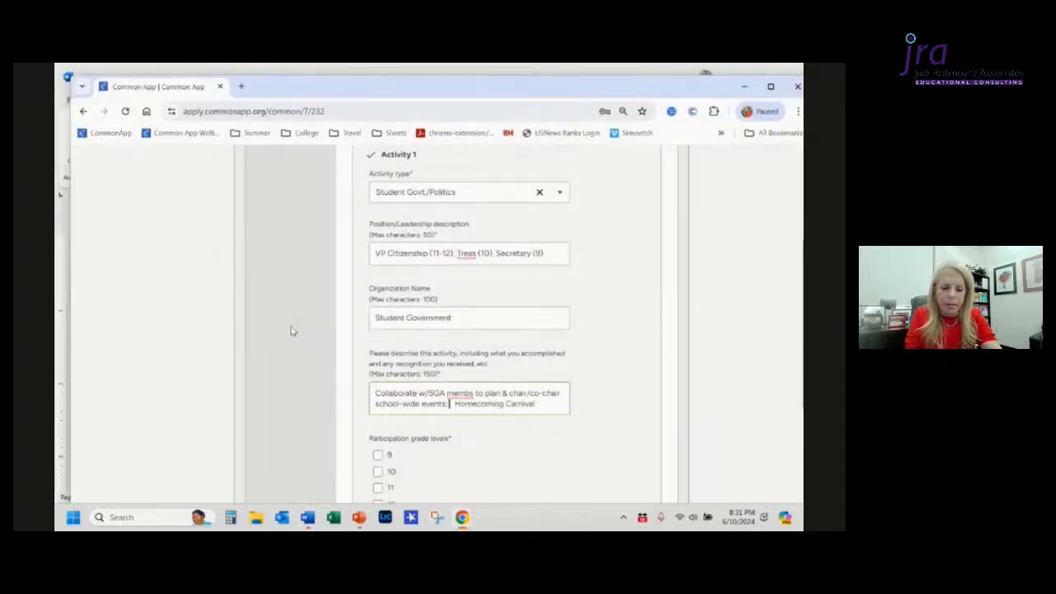
{"action": "key", "text": "Delete"}
{"action": "key", "text": "ctrl+Right"}
Step: Copy 'Trunk or Treat' from the Word document and paste it into the description after 'Homecoming Carnival,'
{"action": "key", "text": "ctrl+Right"}
{"action": "type", "text": ","}
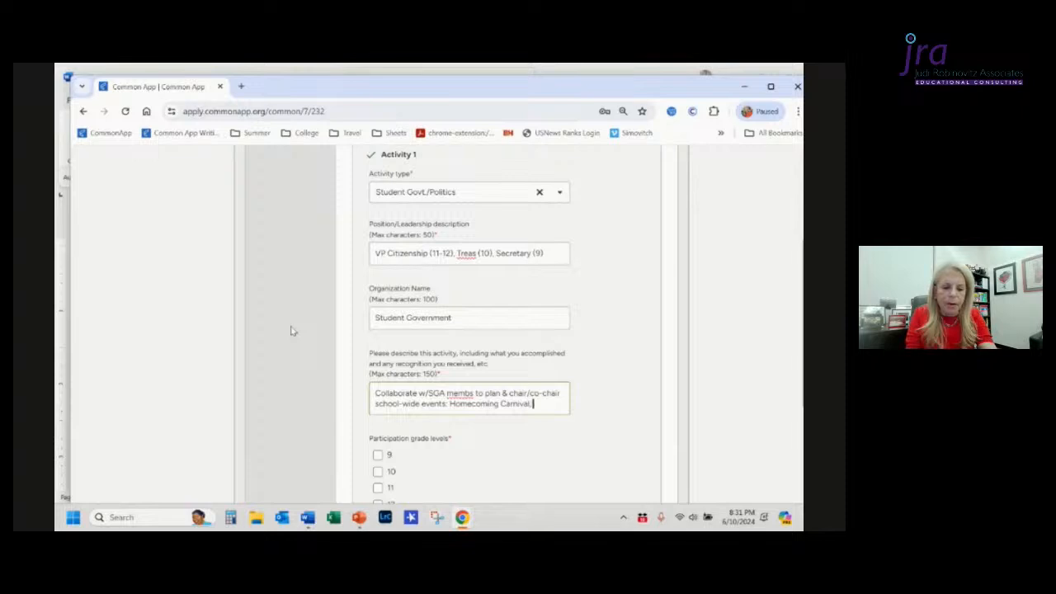
{"action": "key", "text": "alt+Tab"}
{"action": "key", "text": "ctrl+Right"}
{"action": "key", "text": "ctrl+Right"}
{"action": "key", "text": "ctrl+Right"}
{"action": "key", "text": "ctrl+Right"}
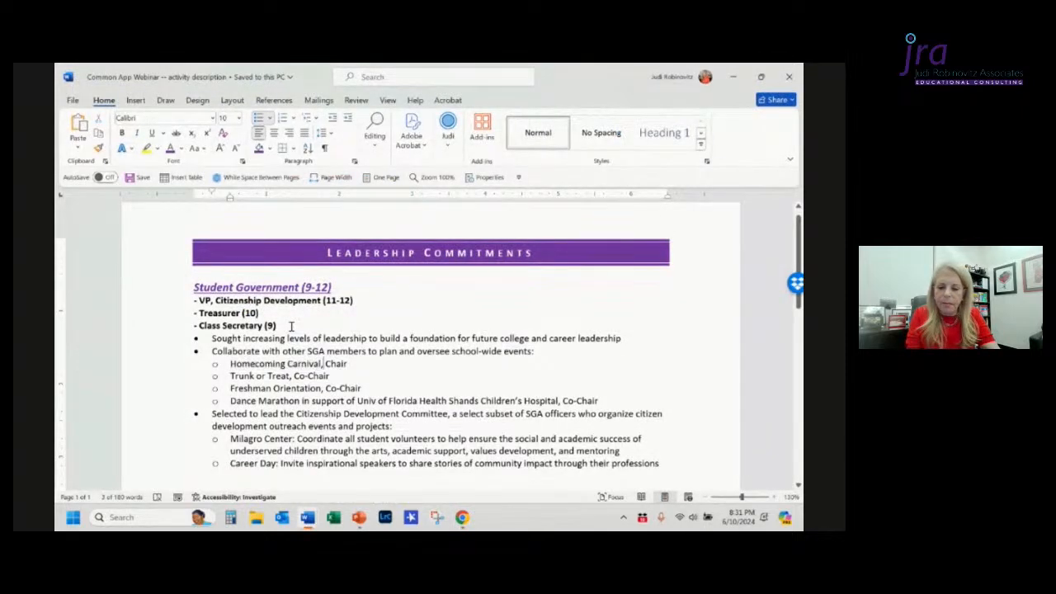
{"action": "key", "text": "ctrl+shift+Right"}
{"action": "key", "text": "ctrl+shift+Right"}
{"action": "key", "text": "ctrl+shift+Right"}
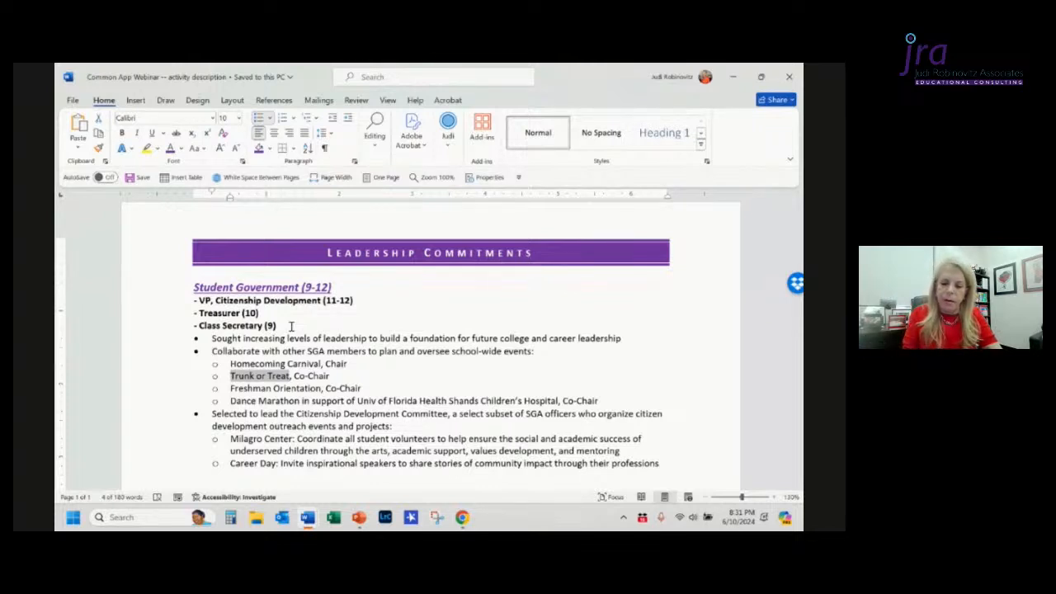
{"action": "key", "text": "alt+Tab"}
{"action": "key", "text": "ctrl+v"}
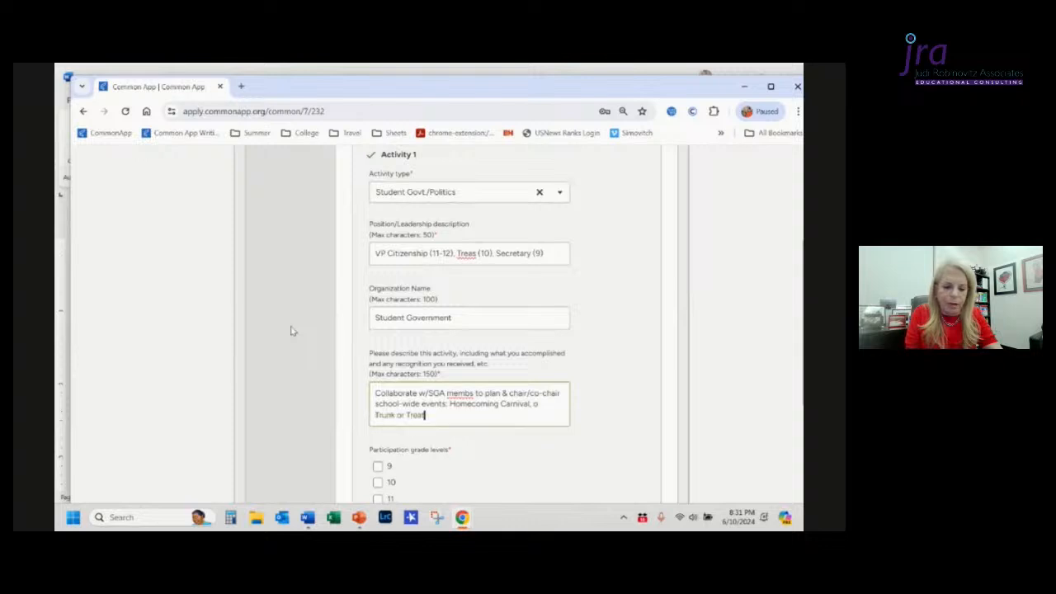
Step: Remove the stray bullet before 'Trunk or Treat' and add a comma after it in the description
{"action": "key", "text": "ctrl+Left"}
{"action": "key", "text": "ctrl+Left"}
{"action": "key", "text": "ctrl+Left"}
{"action": "key", "text": "ctrl+Left"}
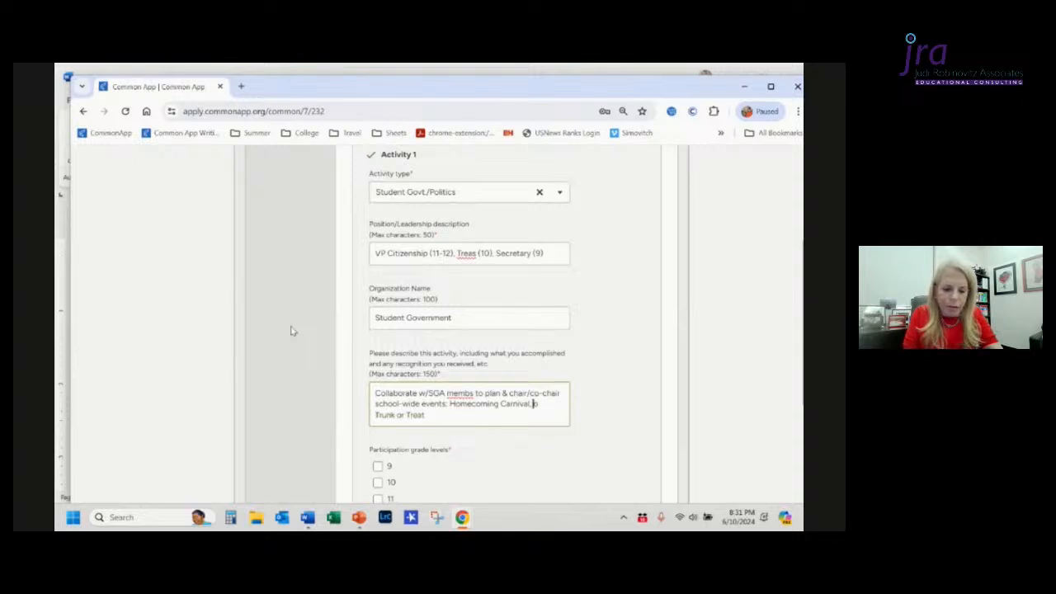
{"action": "key", "text": "alt+Tab"}
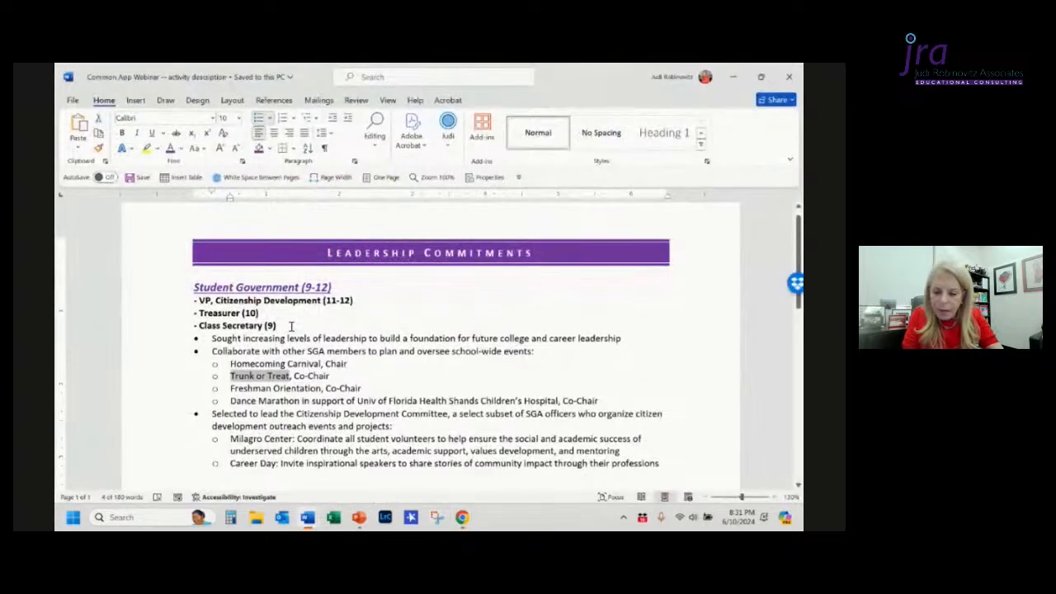
{"action": "key", "text": "alt+Tab"}
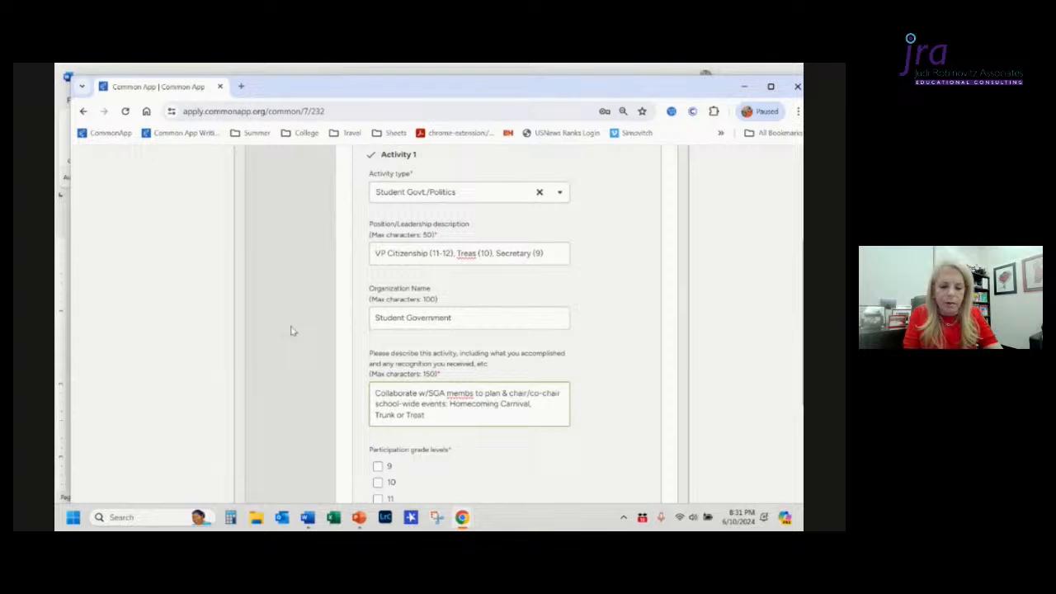
{"action": "type", "text": ", "}
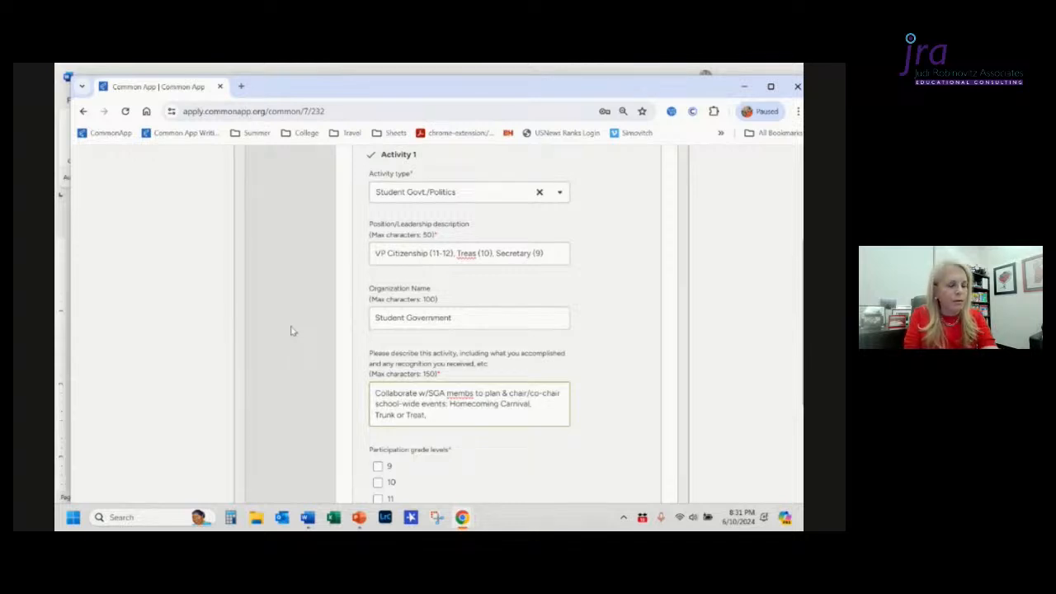
{"action": "type", "text": "Orientation,"}
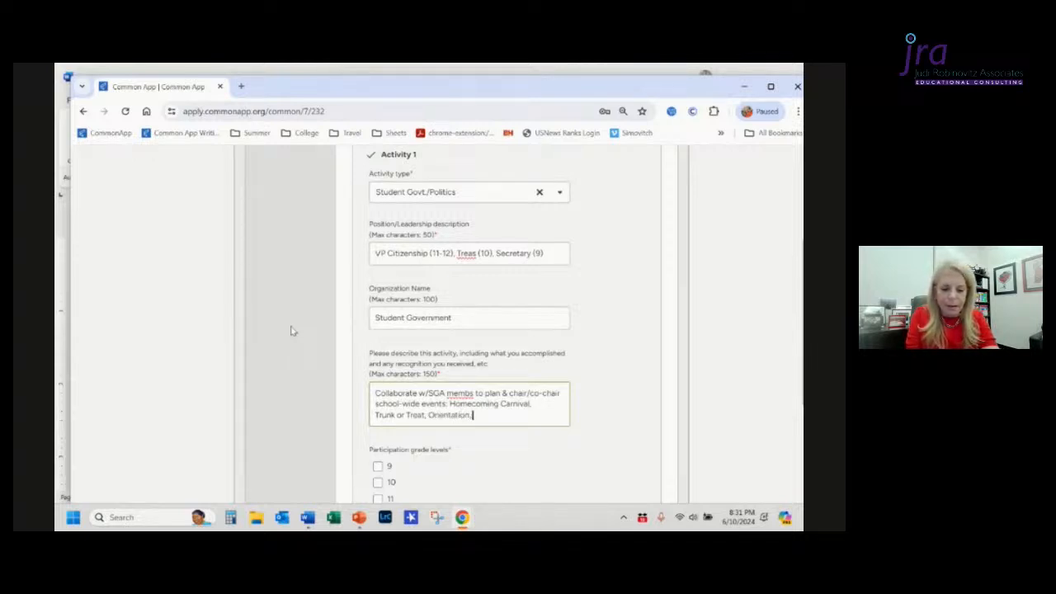
Step: Add 'Orientation, Shands Dance Marathon' to the description's list of events, checking the Word document's list
{"action": "key", "text": "alt+Tab"}
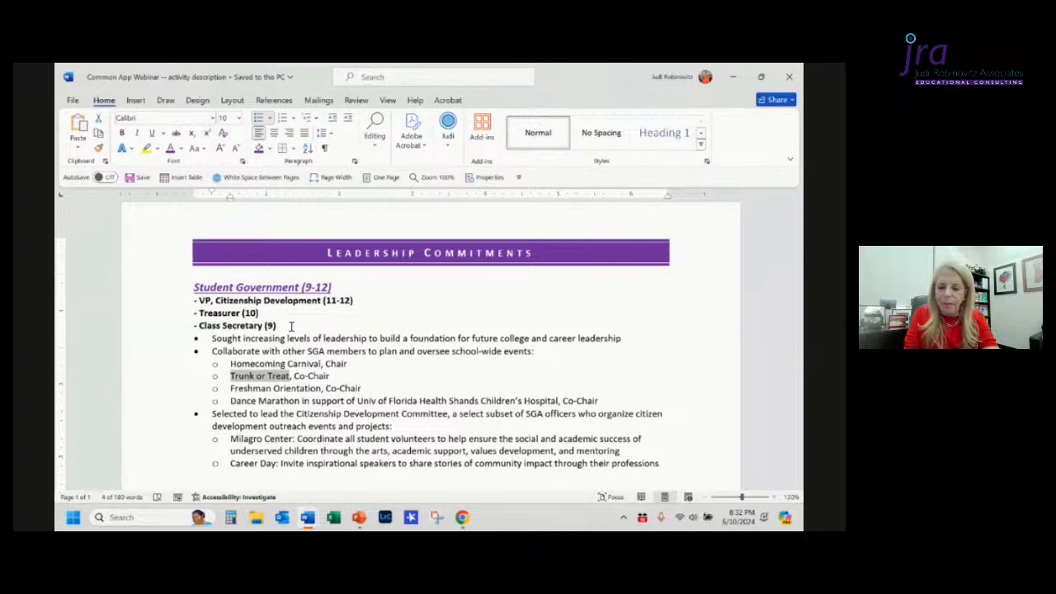
{"action": "key", "text": "alt+Tab"}
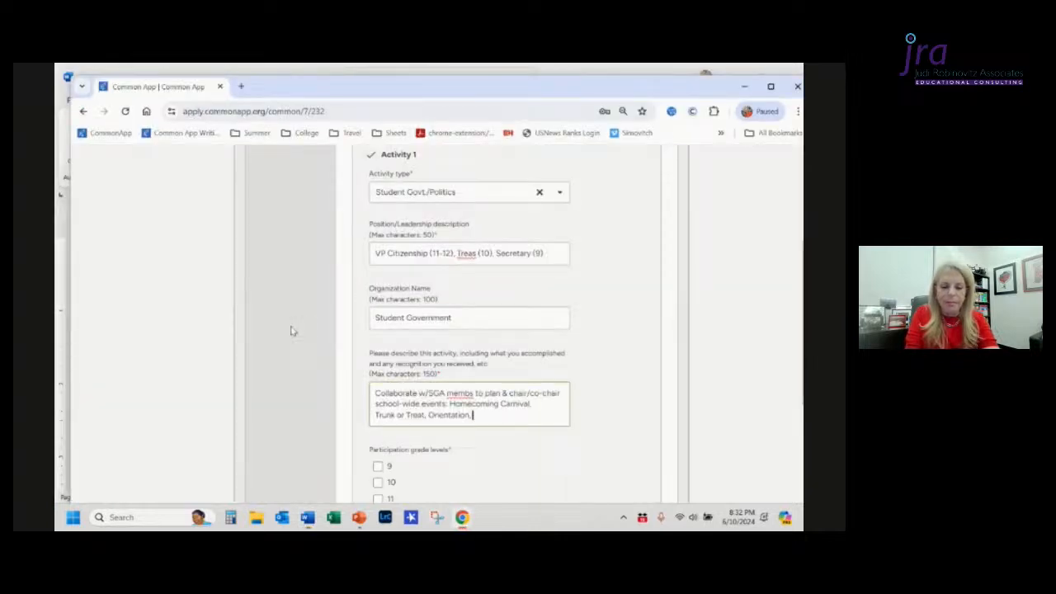
{"action": "type", "text": "Shands"}
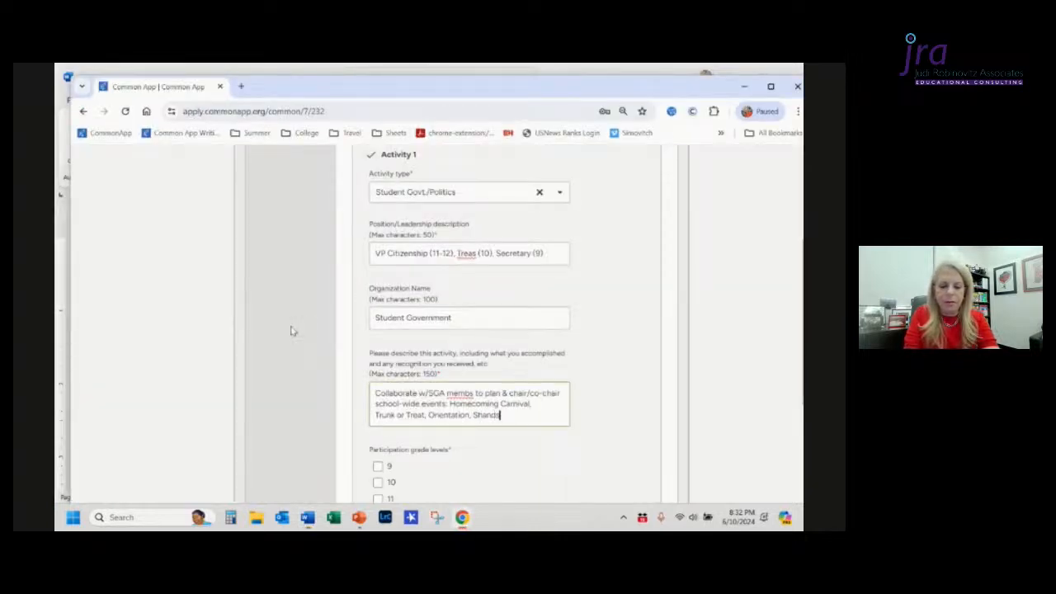
{"action": "type", "text": " Dance"}
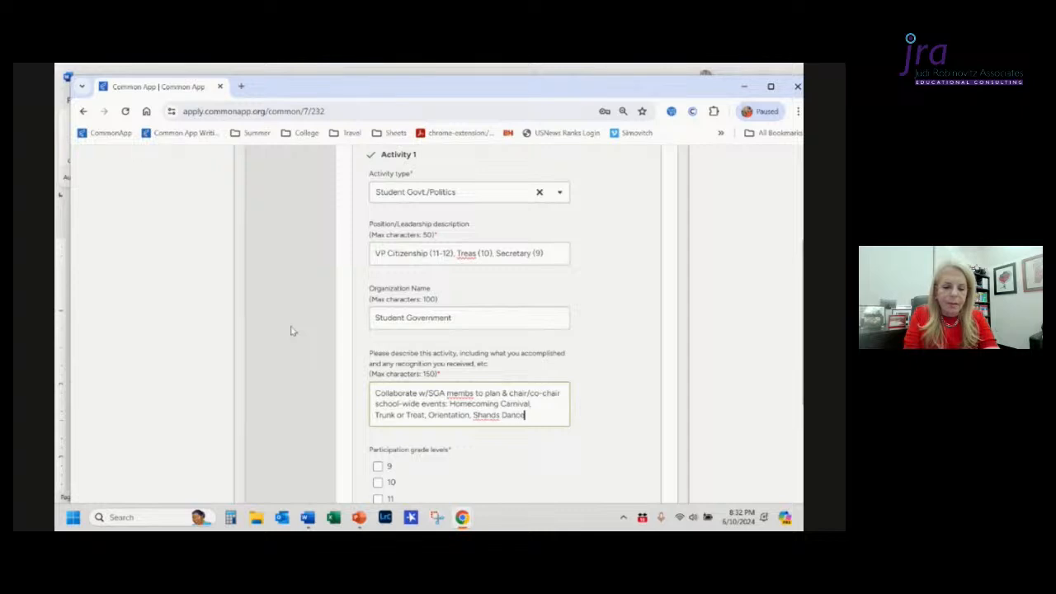
{"action": "type", "text": " Marathon"}
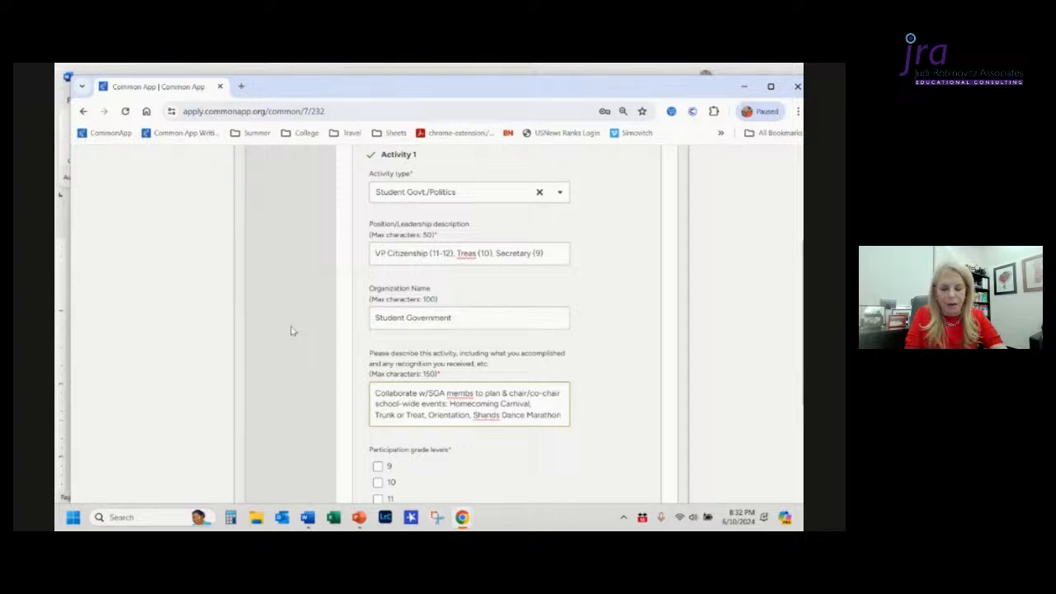
Step: Review the Citizenship Development Committee entry in the Word document
{"action": "key", "text": "alt+Tab"}
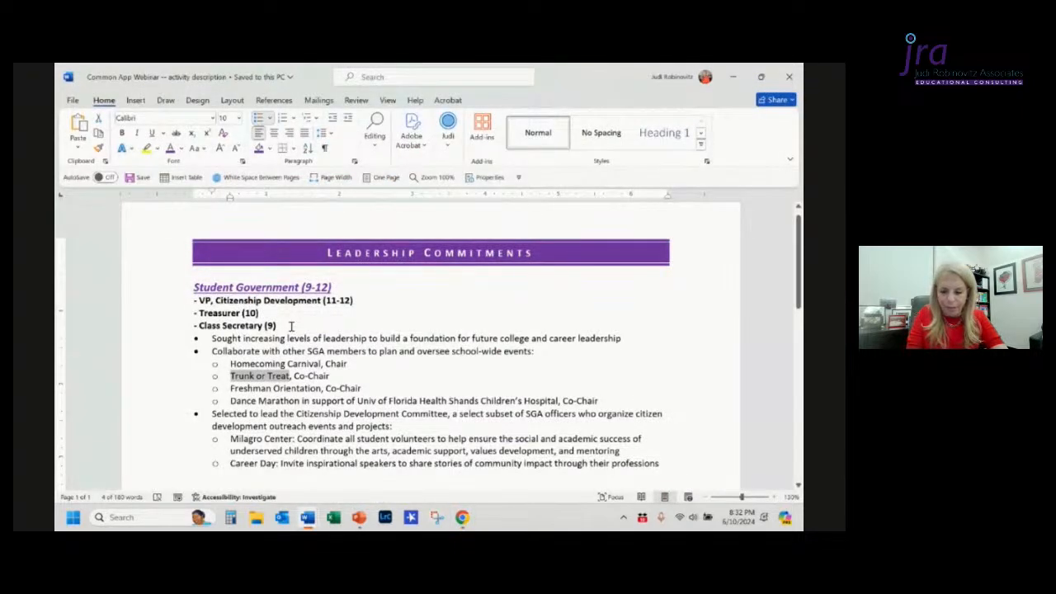
{"action": "scroll", "coordinate": [291, 327], "scroll_direction": "down", "scroll_amount": 1}
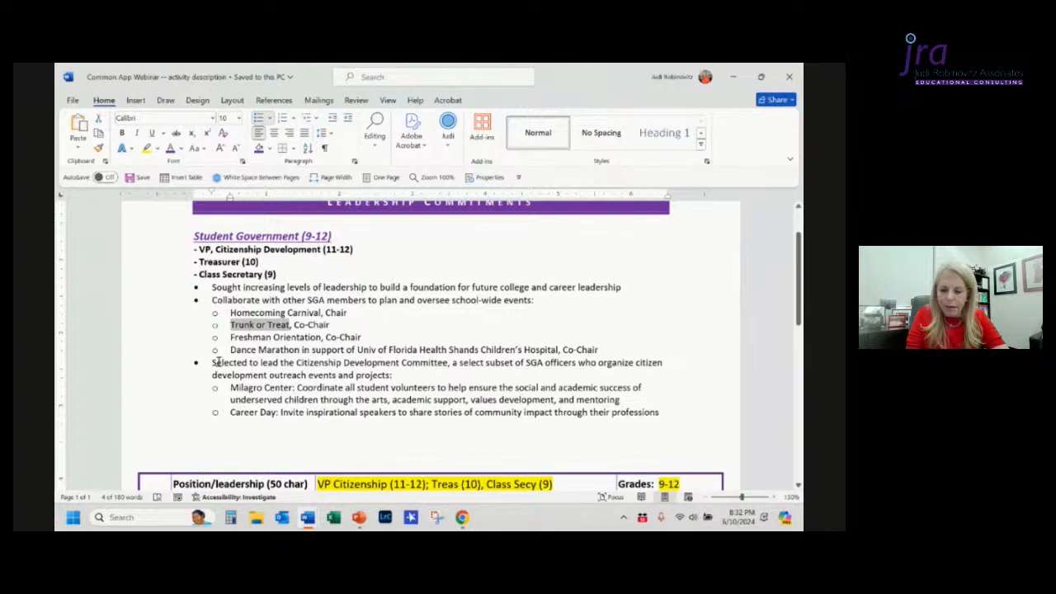
{"action": "left_click_drag", "start_coordinate": [212, 364], "coordinate": [430, 363]}
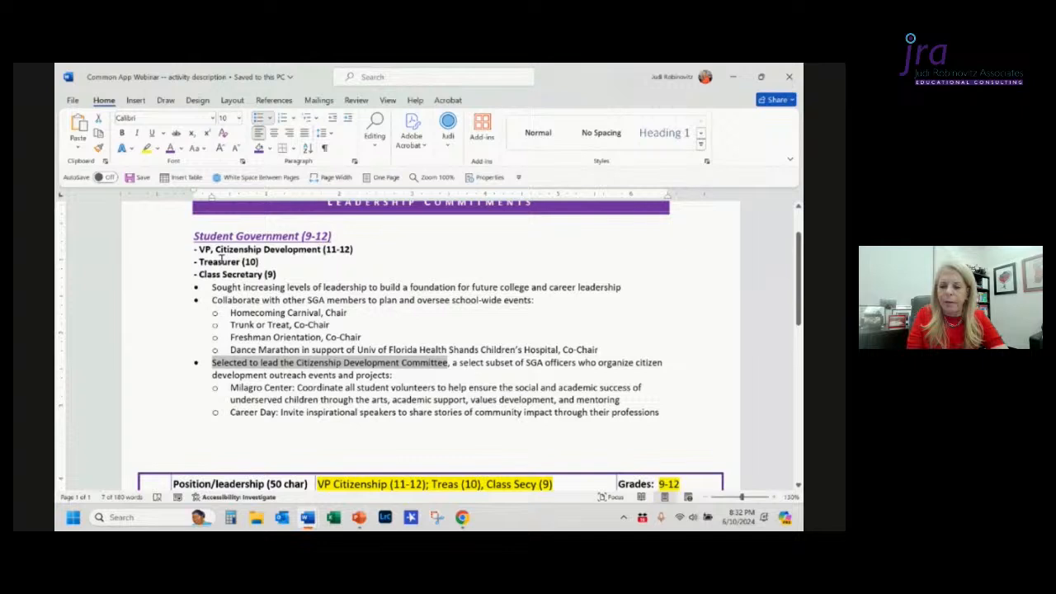
{"action": "left_click", "coordinate": [420, 276]}
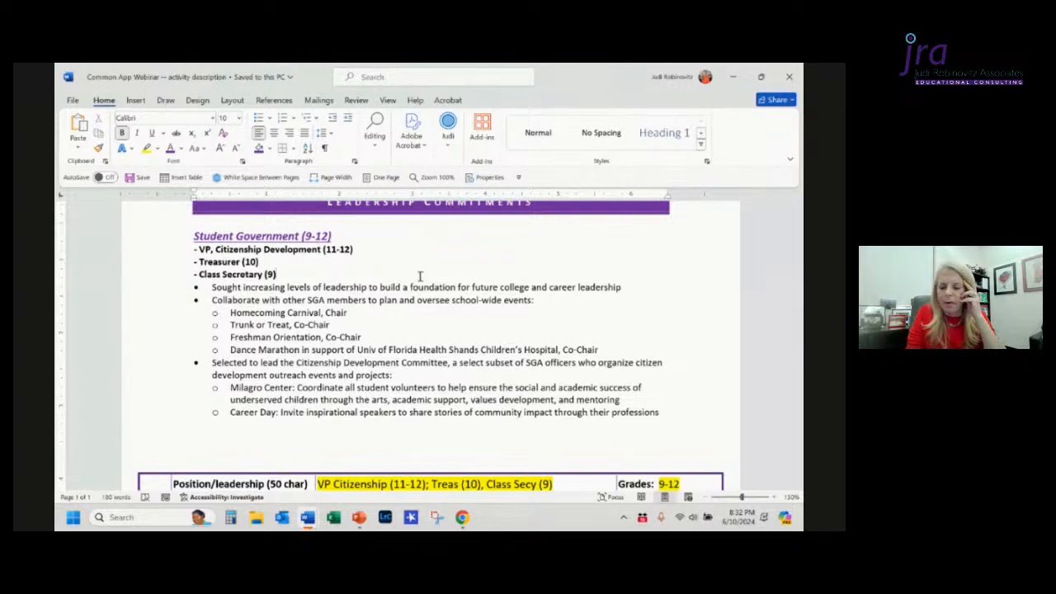
{"action": "key", "text": "alt+Tab"}
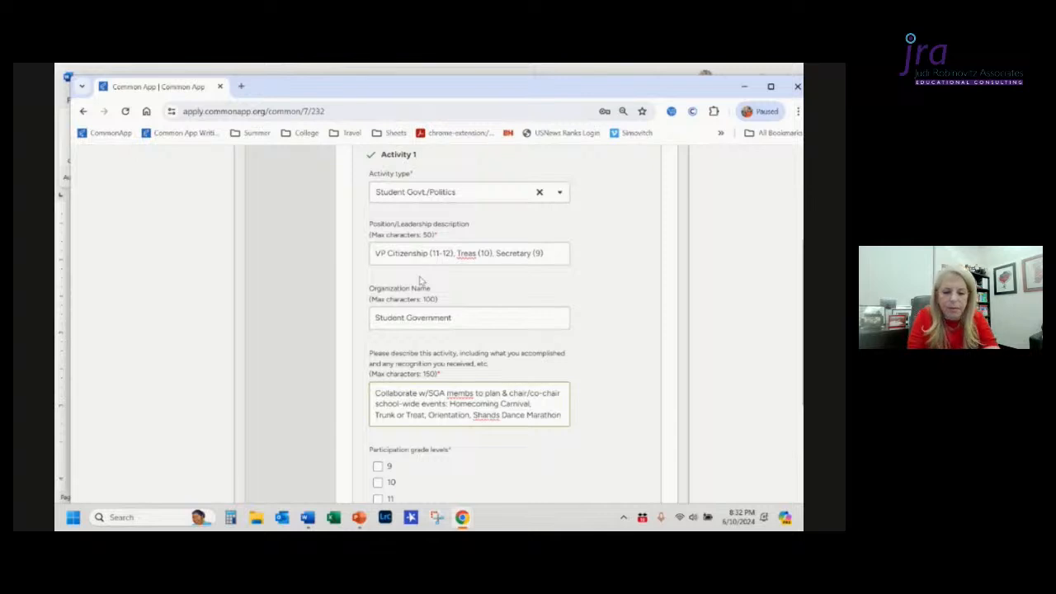
{"action": "type", "text": ",xxxxxxxxxx"}
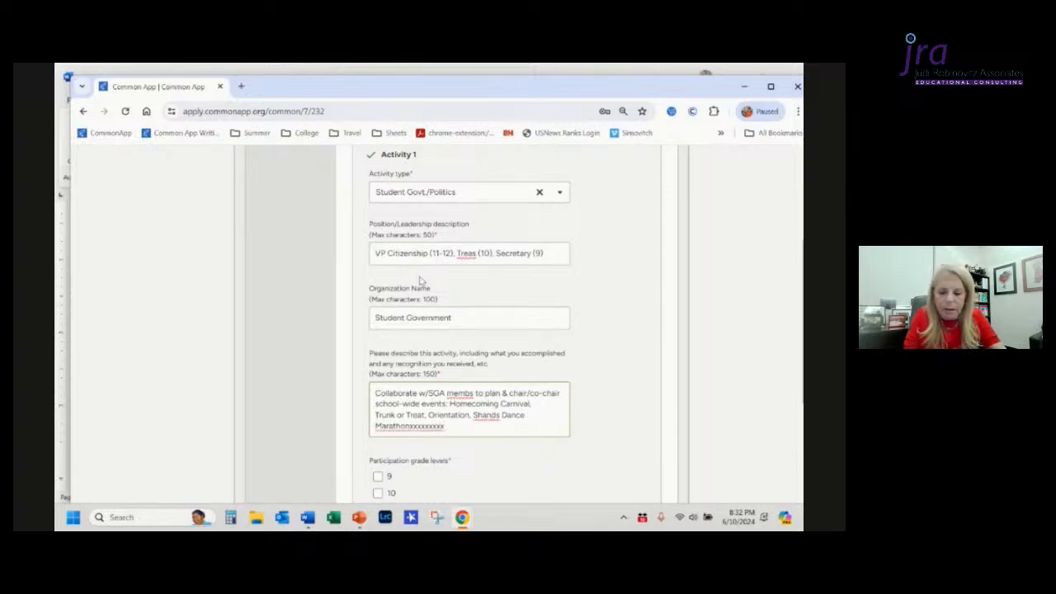
{"action": "key", "text": "shift+Left"}
{"action": "key", "text": "shift+Left"}
{"action": "key", "text": "shift+Left"}
{"action": "key", "text": "shift+Left"}
{"action": "key", "text": "shift+Left"}
{"action": "key", "text": "shift+Left"}
{"action": "key", "text": "shift+Left"}
{"action": "key", "text": "shift+Left"}
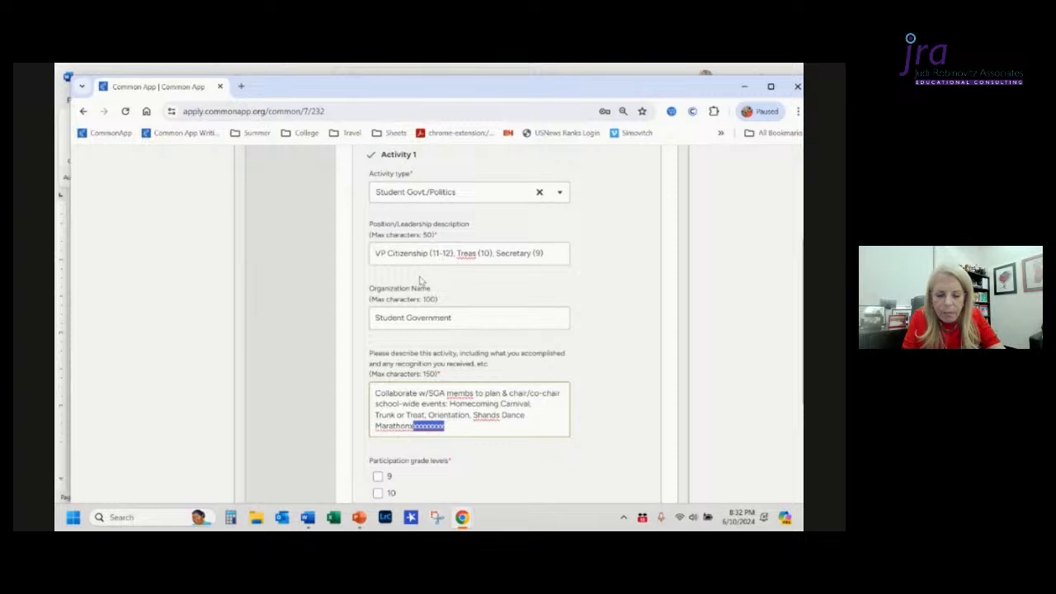
{"action": "key", "text": "BackSpace"}
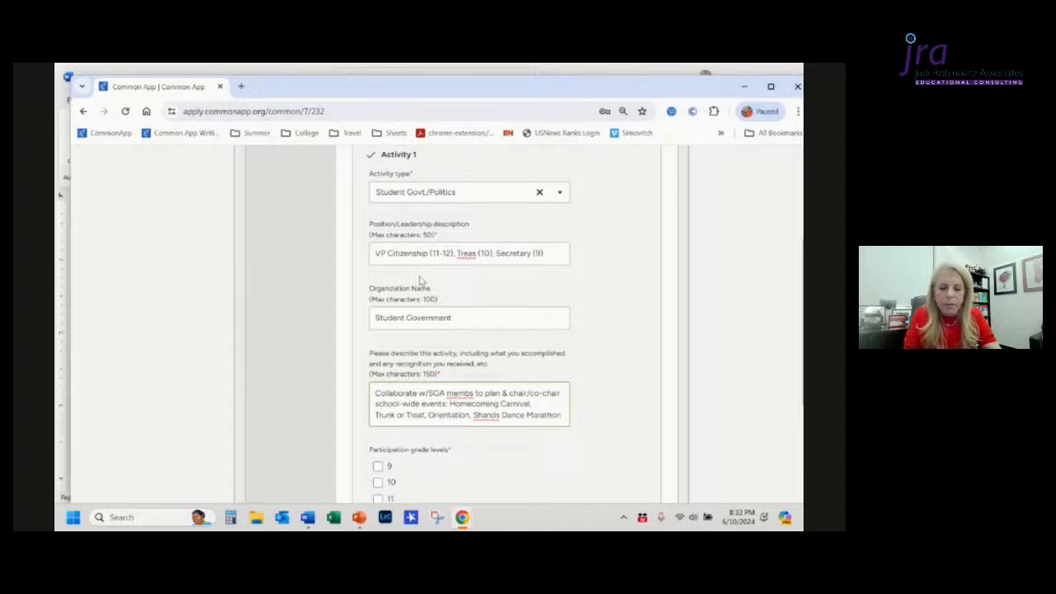
Step: Delete 'school-wide events:' from the description and remove the extra spaces after 'Homecoming Carnival,'
{"action": "key", "text": "Up"}
{"action": "key", "text": "Up"}
{"action": "key", "text": "Right"}
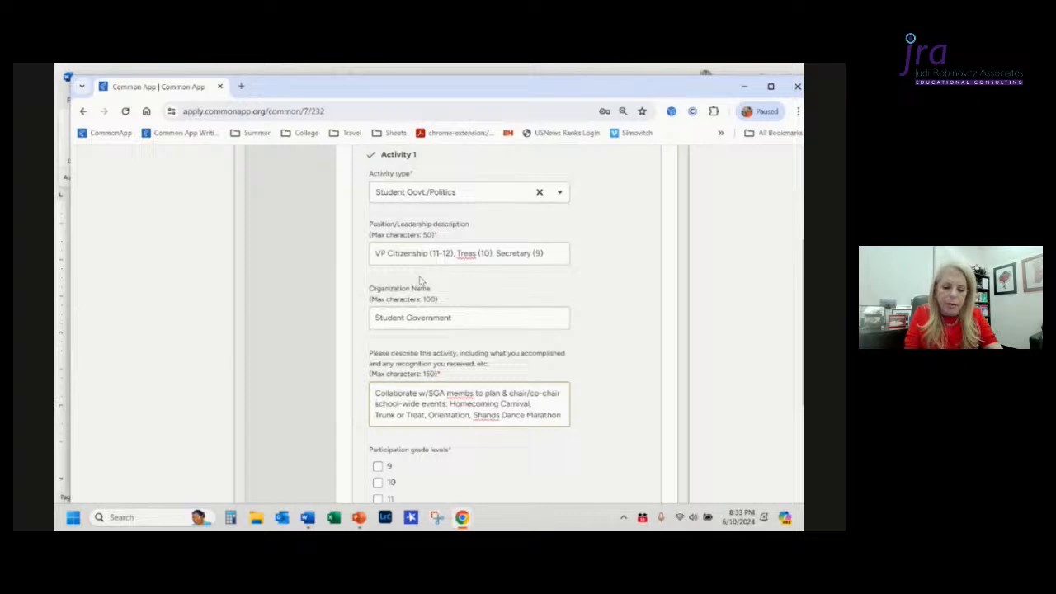
{"action": "key", "text": "ctrl+shift+Right"}
{"action": "key", "text": "ctrl+shift+Right"}
{"action": "key", "text": "ctrl+shift+Right"}
{"action": "key", "text": "ctrl+shift+Right"}
{"action": "key", "text": "ctrl+shift+Right"}
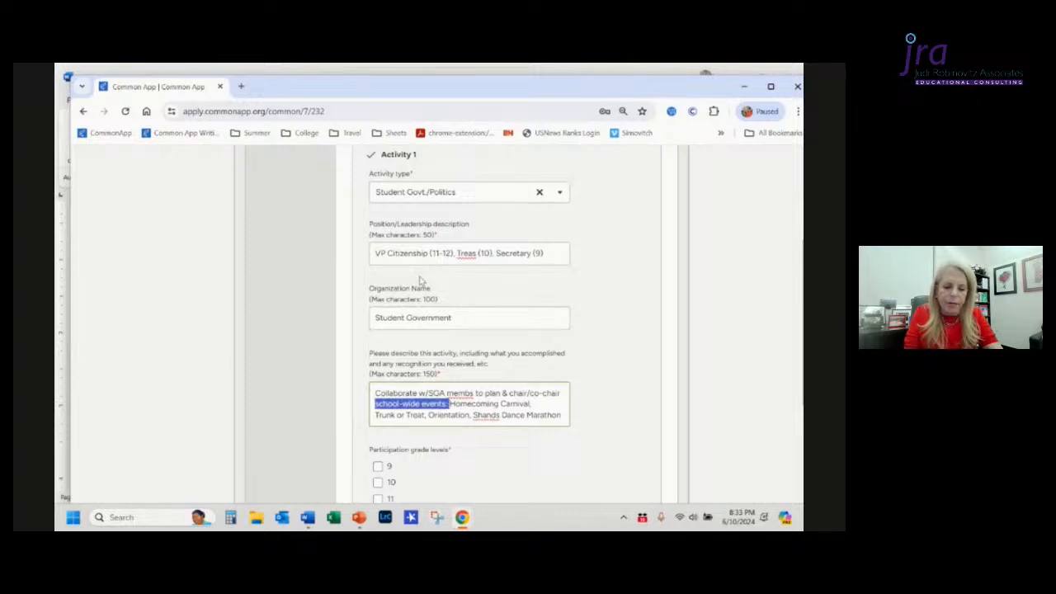
{"action": "key", "text": "BackSpace"}
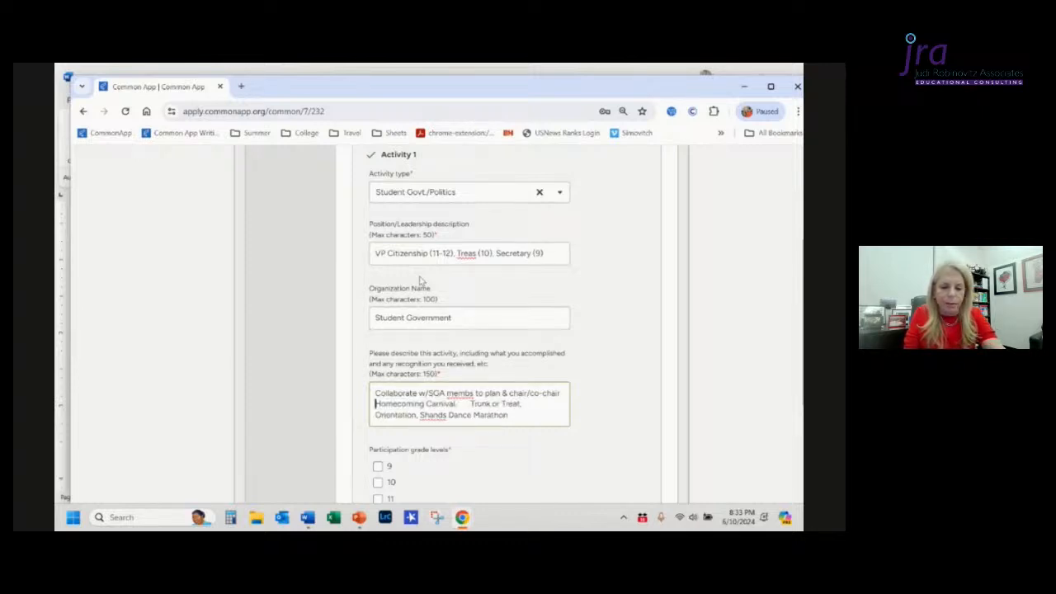
{"action": "key", "text": "End"}
{"action": "key", "text": "BackSpace"}
{"action": "key", "text": "BackSpace"}
{"action": "key", "text": "BackSpace"}
{"action": "key", "text": "BackSpace"}
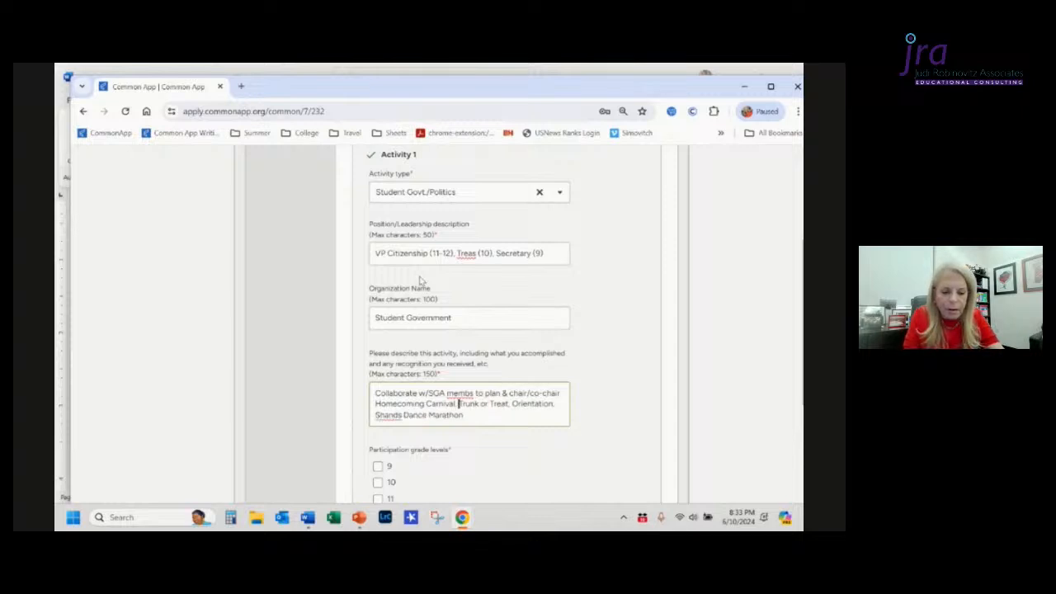
Step: Append ', and outreach events' after 'Shands Dance Marathon' in the description
{"action": "key", "text": "Down"}
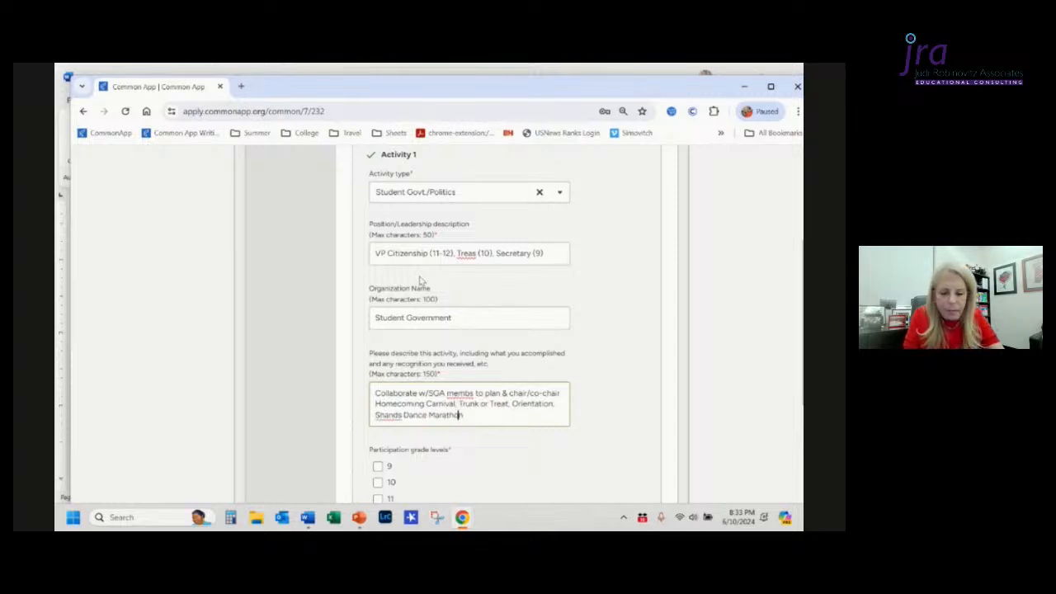
{"action": "key", "text": "Right"}
{"action": "type", "text": ","}
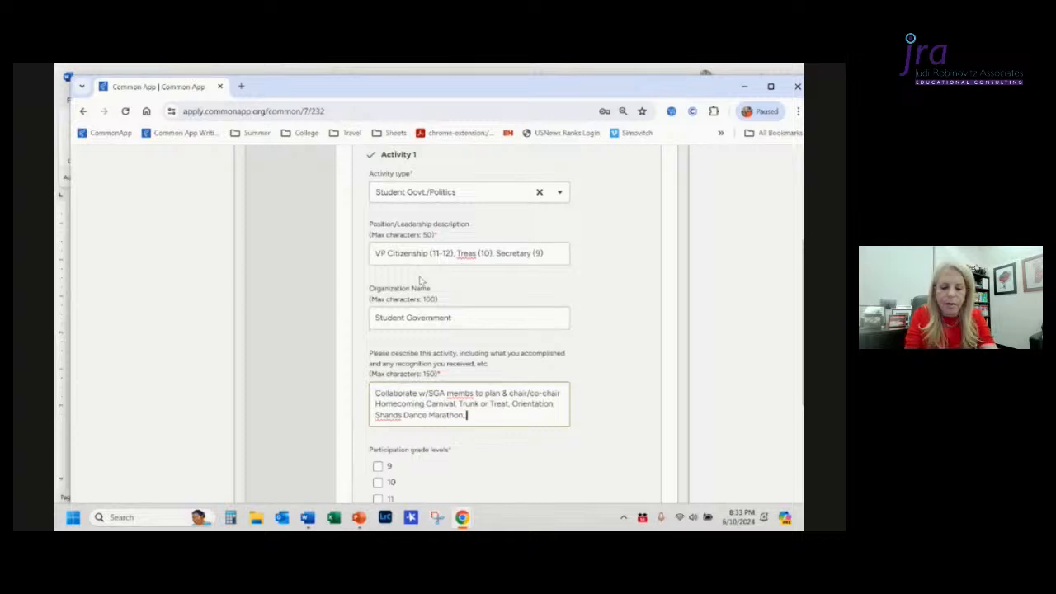
{"action": "type", "text": " and o"}
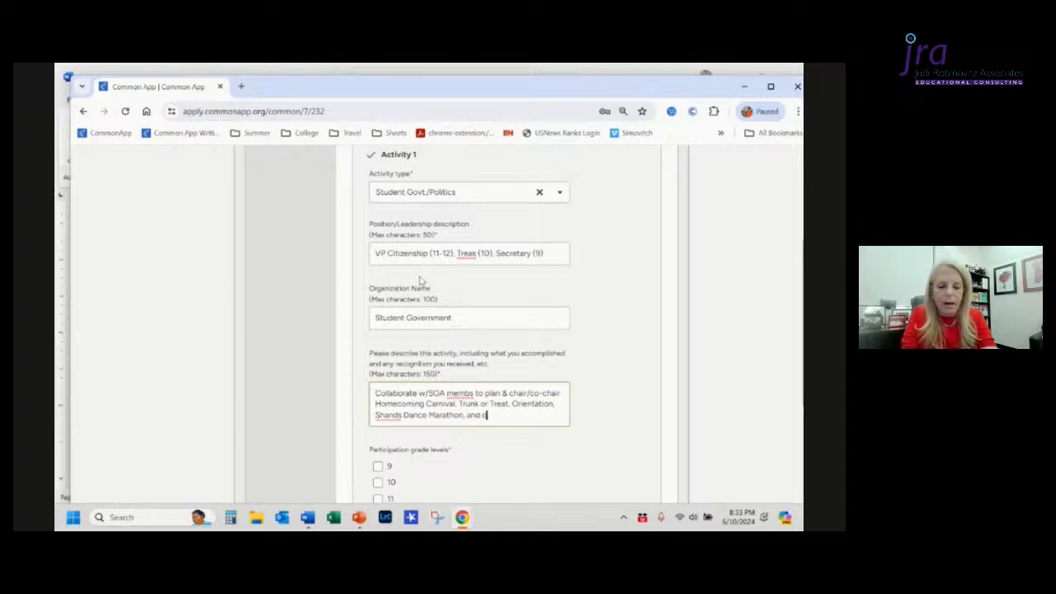
{"action": "type", "text": "utreach events"}
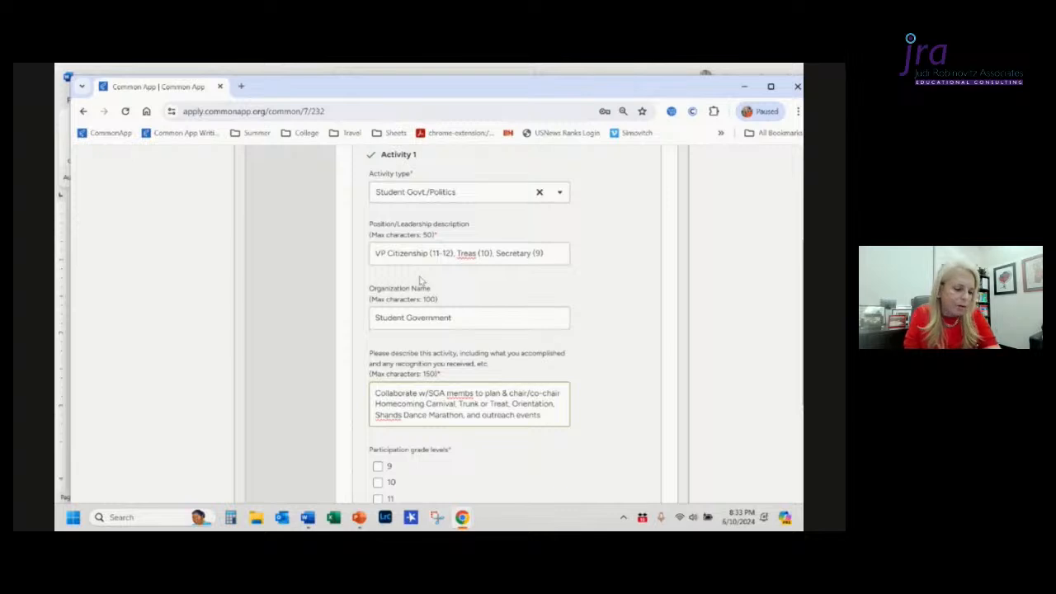
Step: Compare the added outreach events wording with the Citizenship Development section of the Word document
{"action": "key", "text": "ctrl+shift+Left"}
{"action": "key", "text": "ctrl+shift+Left"}
{"action": "key", "text": "ctrl+shift+Left"}
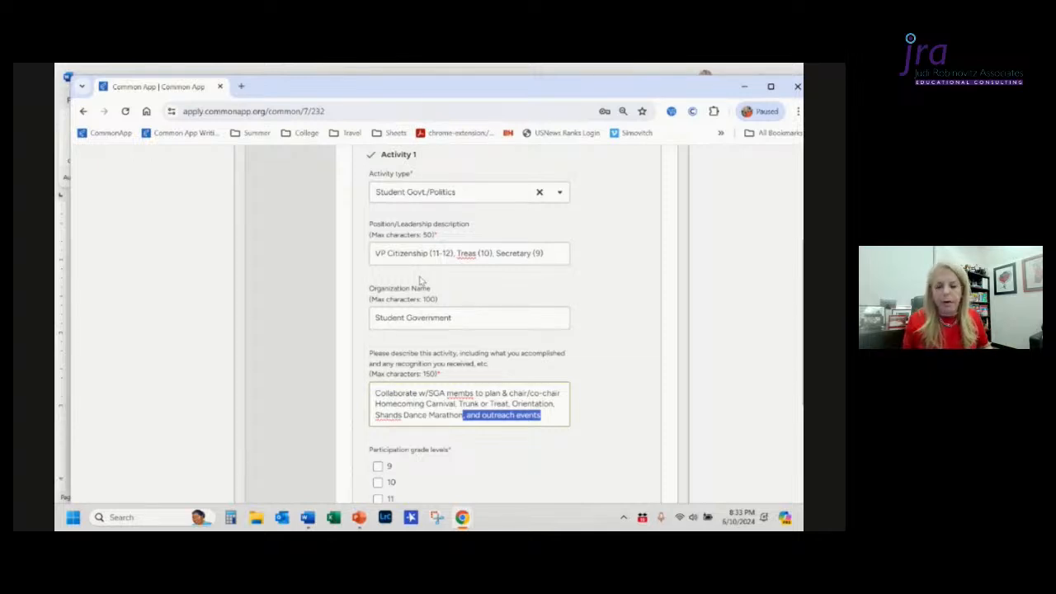
{"action": "key", "text": "alt+Tab"}
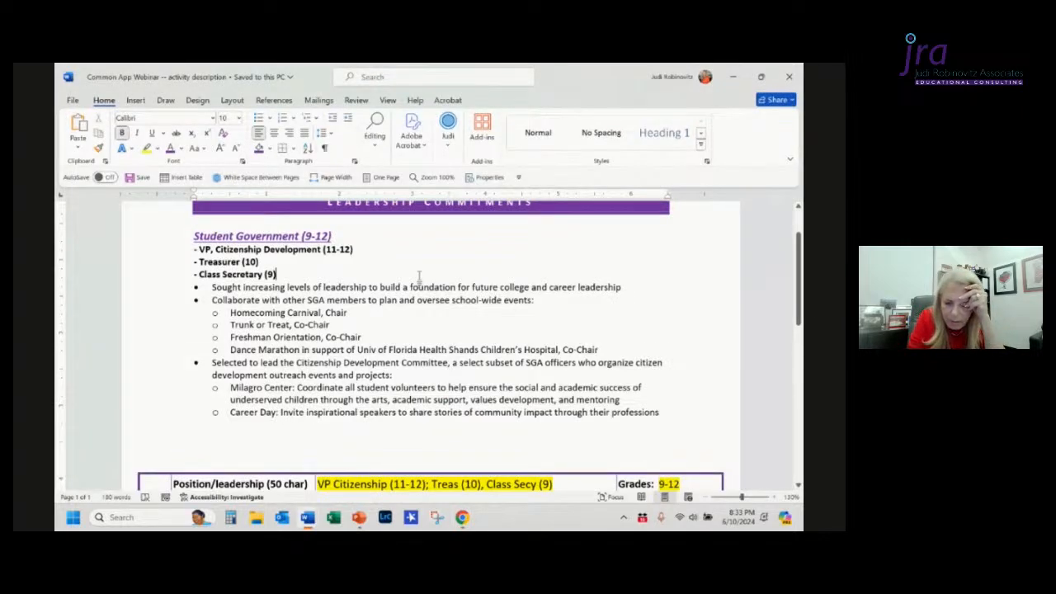
{"action": "key", "text": "alt+Tab"}
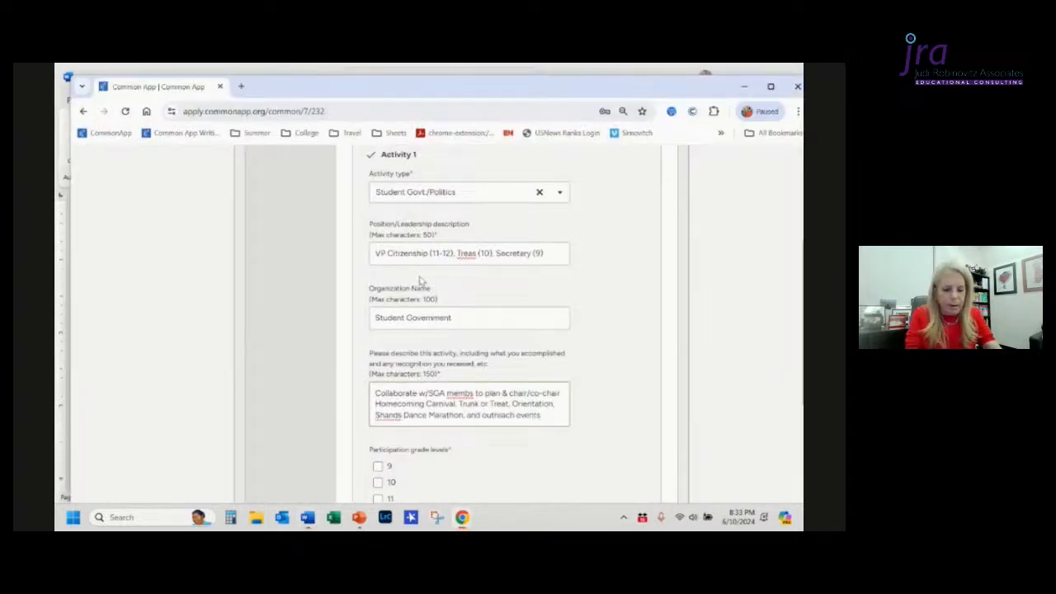
{"action": "type", "text": "(M"}
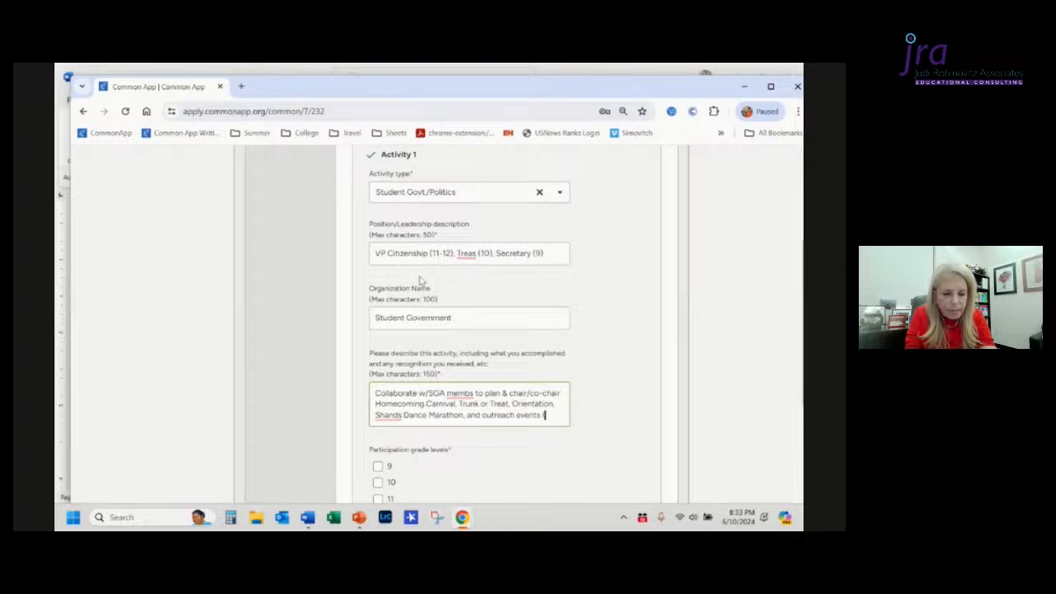
{"action": "type", "text": "ilagro"}
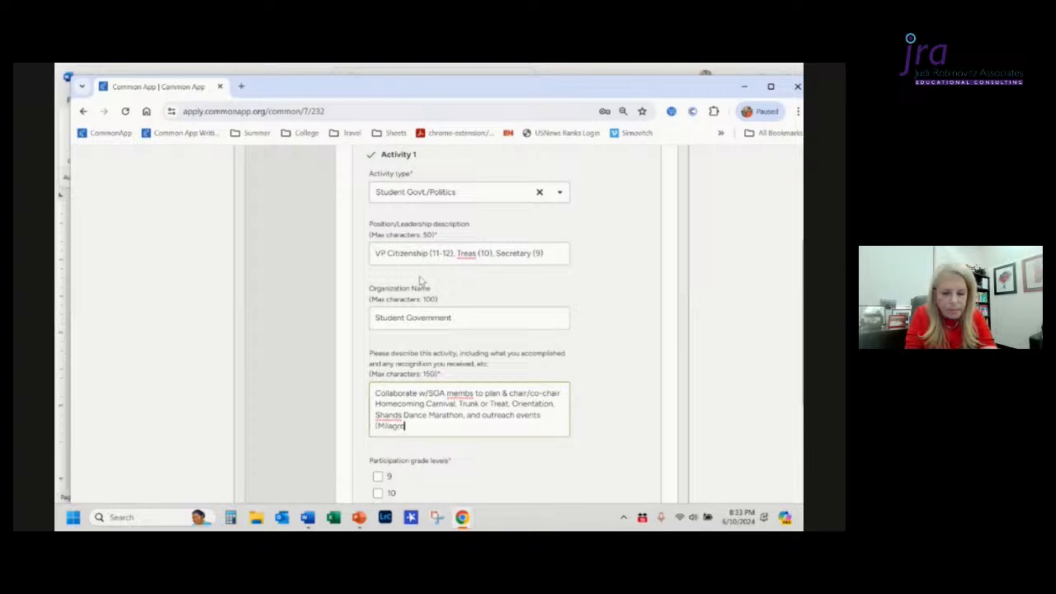
{"action": "key", "text": "BackSpace"}
{"action": "key", "text": "BackSpace"}
{"action": "key", "text": "BackSpace"}
{"action": "key", "text": "BackSpace"}
{"action": "key", "text": "BackSpace"}
{"action": "key", "text": "BackSpace"}
{"action": "key", "text": "BackSpace"}
{"action": "key", "text": "BackSpace"}
{"action": "key", "text": "BackSpace"}
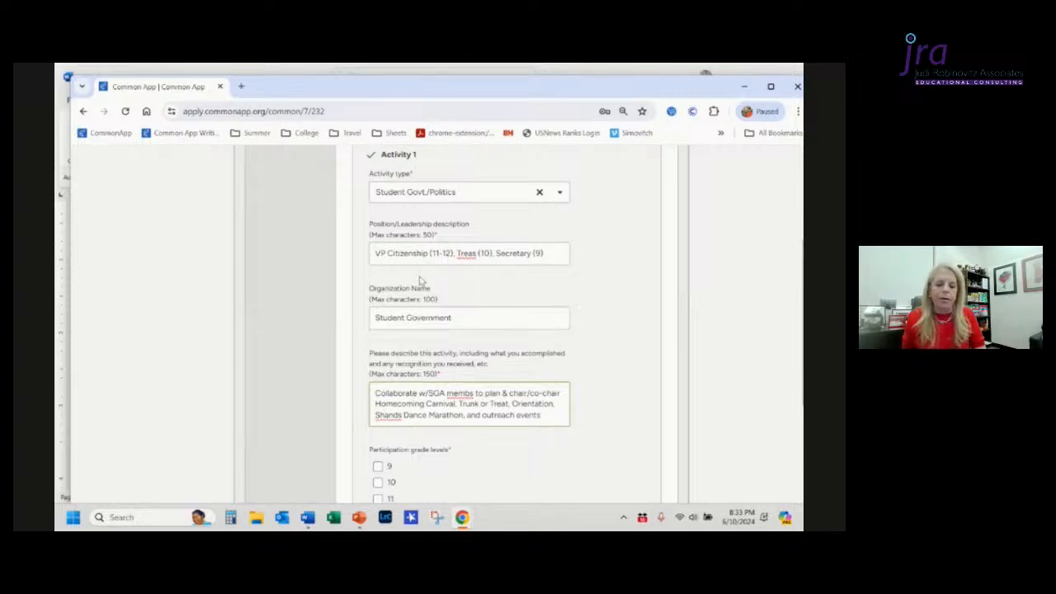
Step: Replace ', and' before 'outreach events' with '&' in the activity description
{"action": "key", "text": "ctrl+Left"}
{"action": "key", "text": "ctrl+Left"}
{"action": "key", "text": "ctrl+Left"}
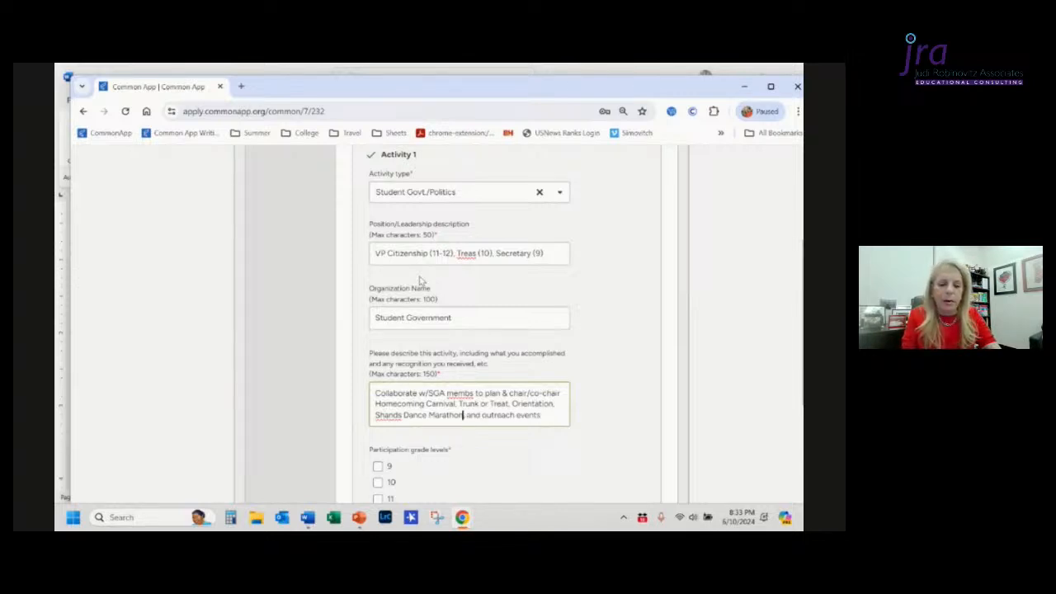
{"action": "type", "text": "&"}
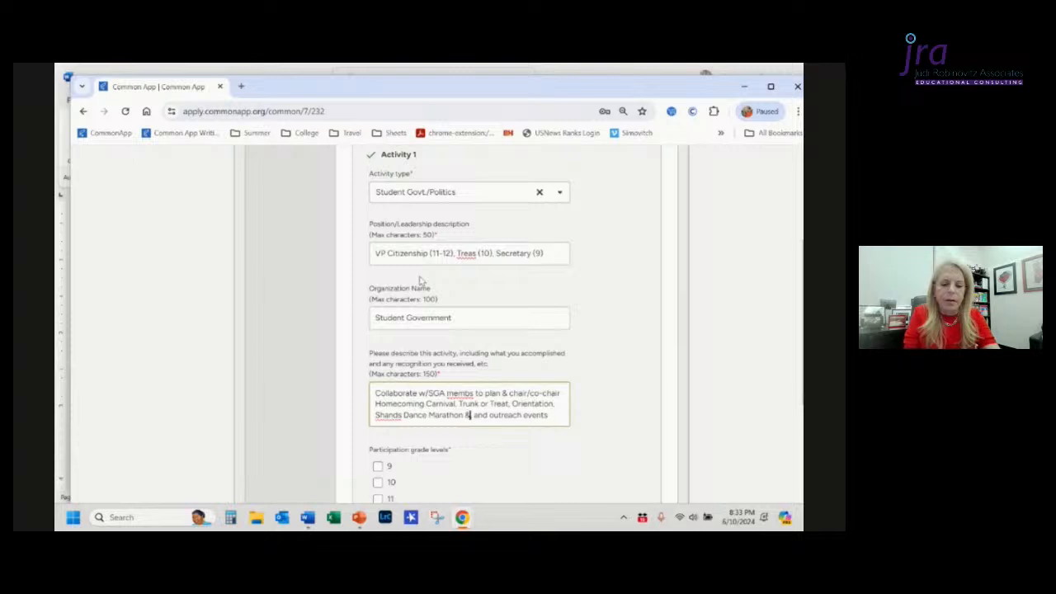
{"action": "key", "text": "ctrl+shift+Right"}
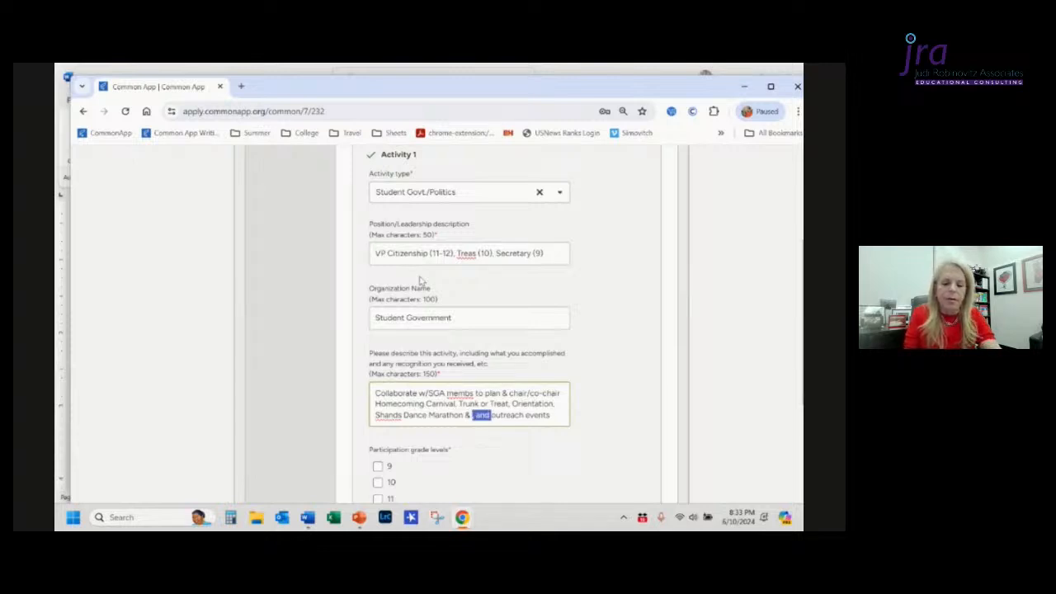
{"action": "key", "text": "Delete"}
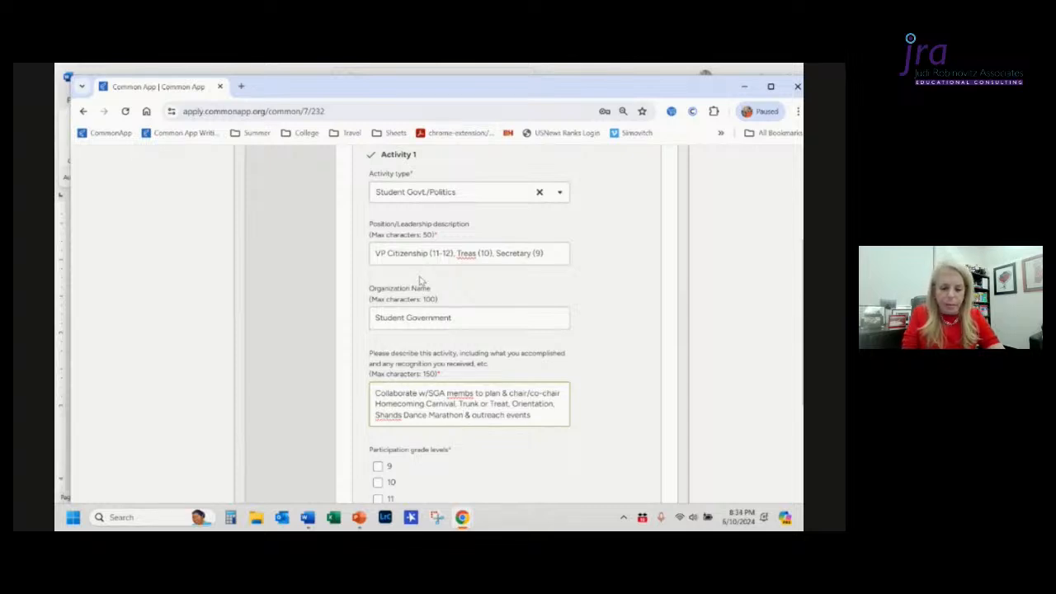
Step: Change 'membs' to 'members' in the description
{"action": "scroll", "coordinate": [419, 280], "scroll_direction": "down", "scroll_amount": 1}
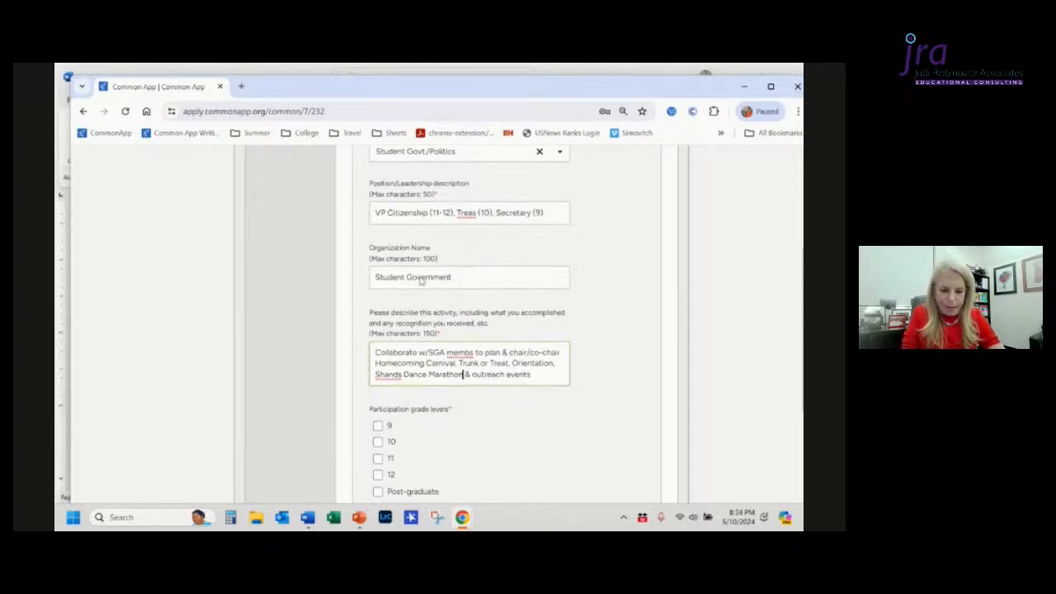
{"action": "right_click", "coordinate": [471, 352]}
{"action": "left_click", "coordinate": [623, 389]}
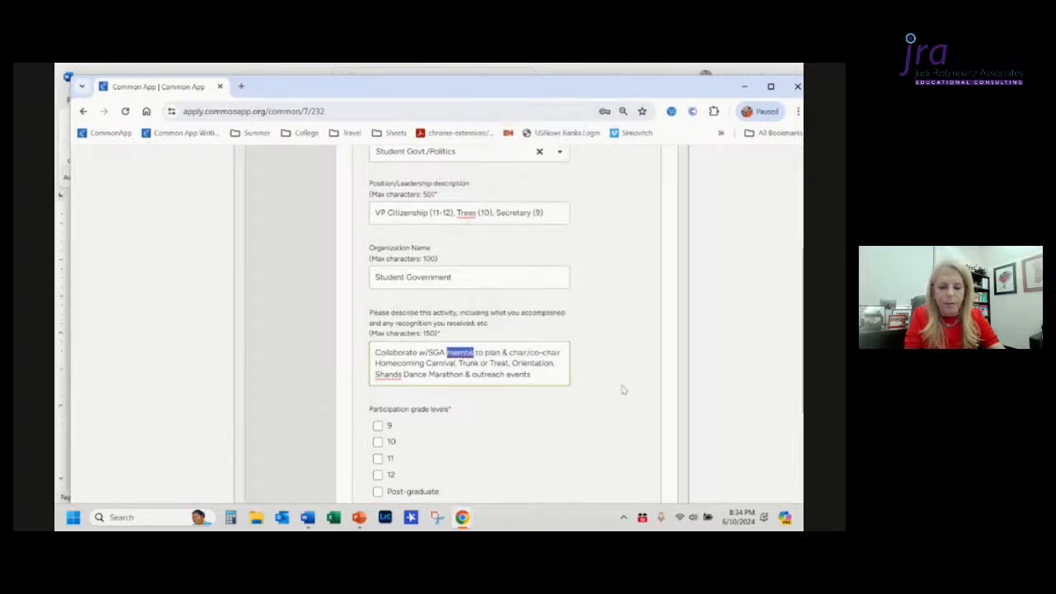
{"action": "type", "text": "members"}
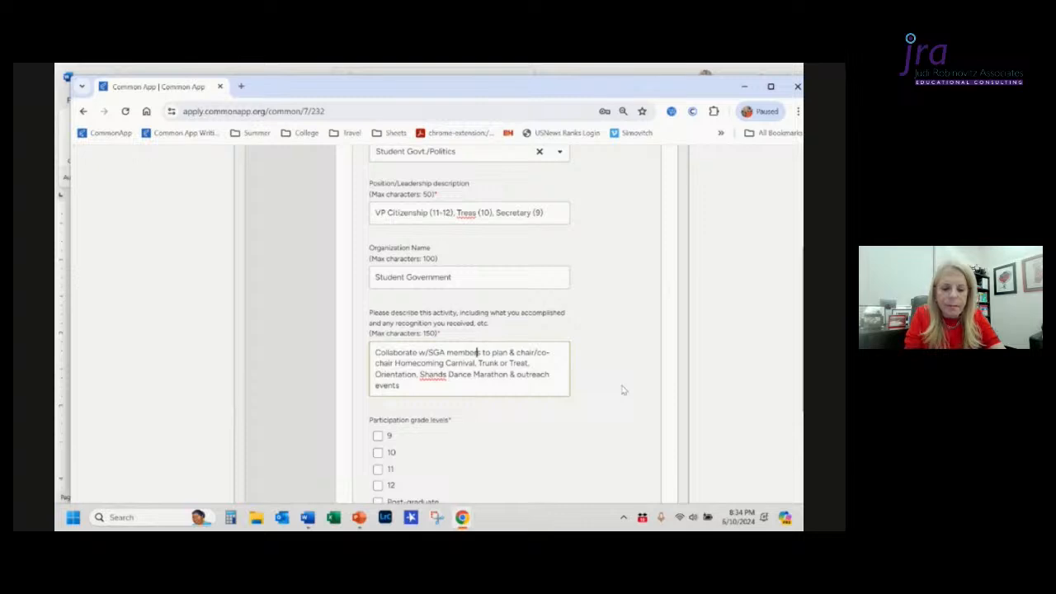
Step: Insert 'Hospital' after 'Shands' in the description
{"action": "key", "text": "Down"}
{"action": "key", "text": "Down"}
{"action": "key", "text": "Left"}
{"action": "key", "text": "Left"}
{"action": "key", "text": "Left"}
{"action": "key", "text": "Left"}
{"action": "key", "text": "Left"}
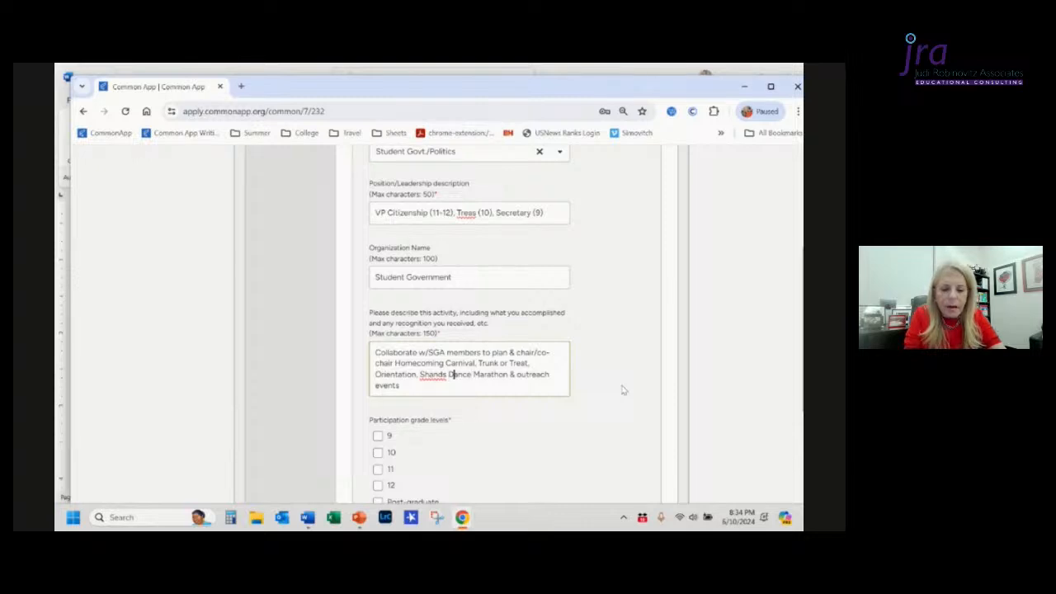
{"action": "type", "text": "Hosp "}
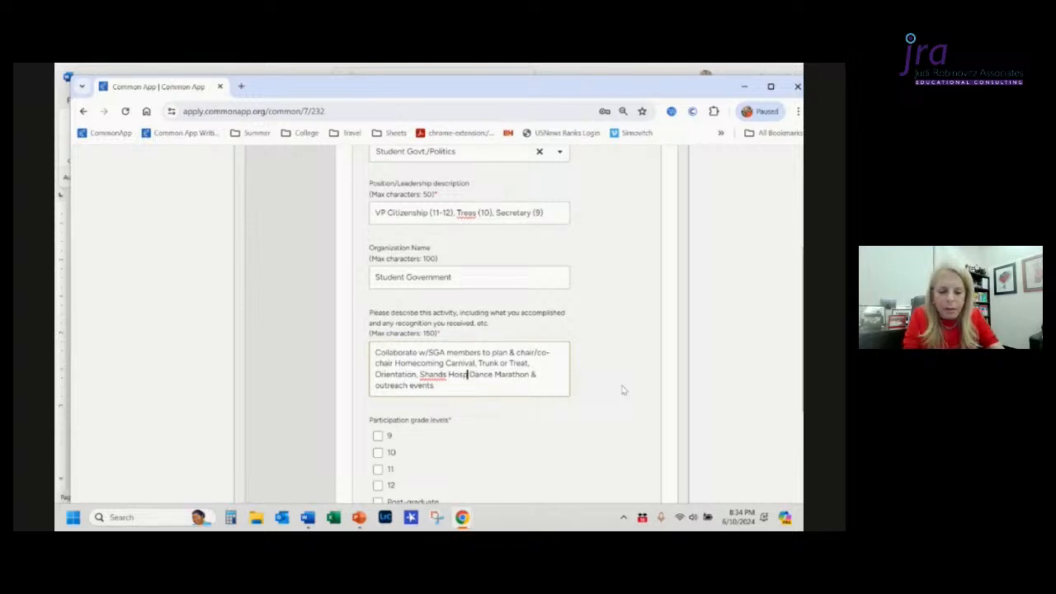
{"action": "type", "text": "."}
{"action": "key", "text": "BackSpace"}
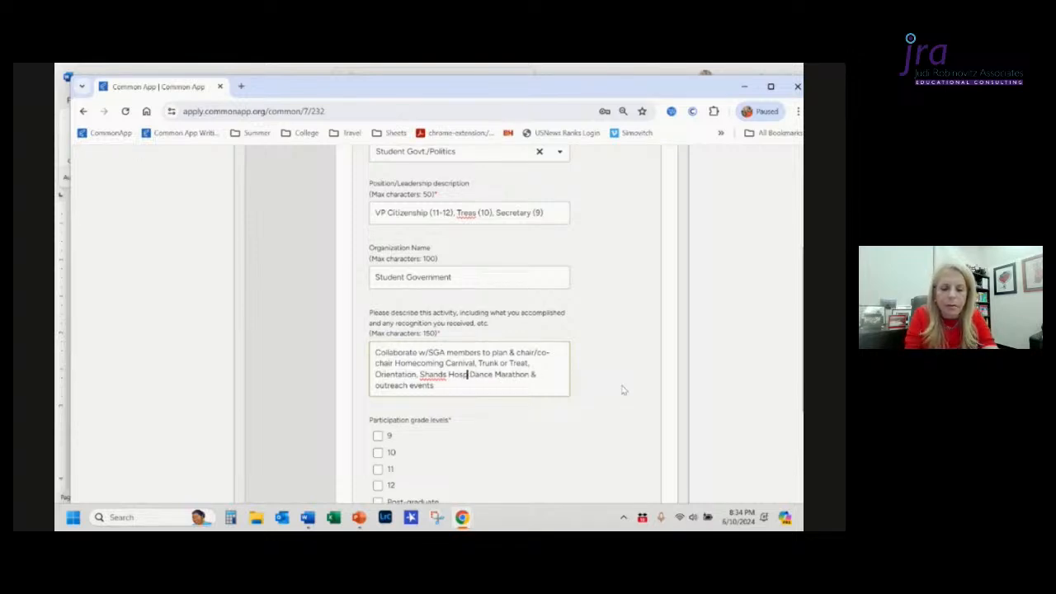
{"action": "type", "text": "ital"}
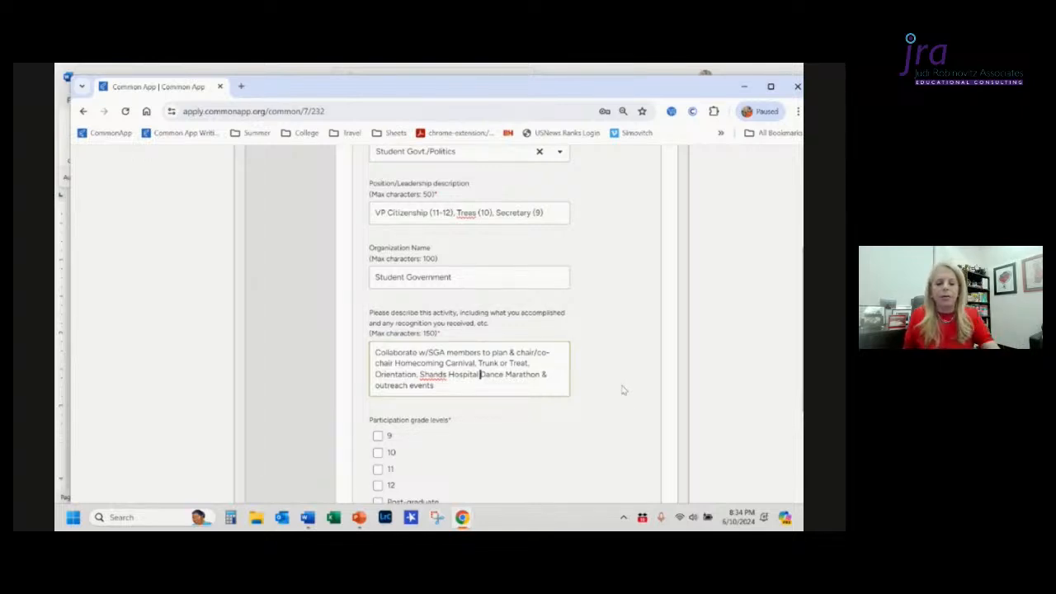
Step: After checking the grades in the Word document, mark participation grade levels 9, 10, 11 and 12
{"action": "scroll", "coordinate": [623, 391], "scroll_direction": "down", "scroll_amount": 2}
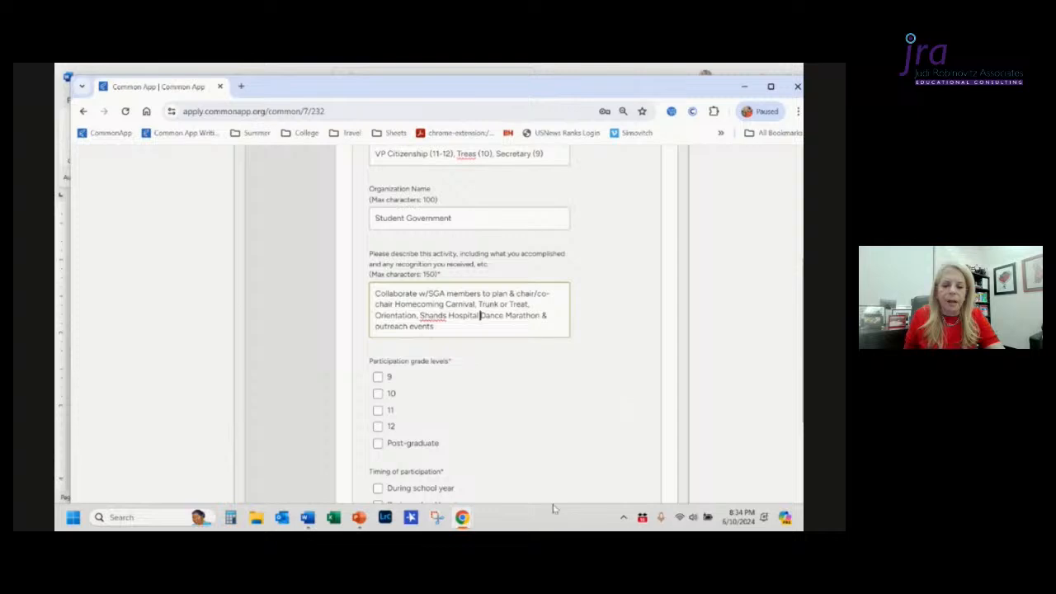
{"action": "key", "text": "alt+Tab"}
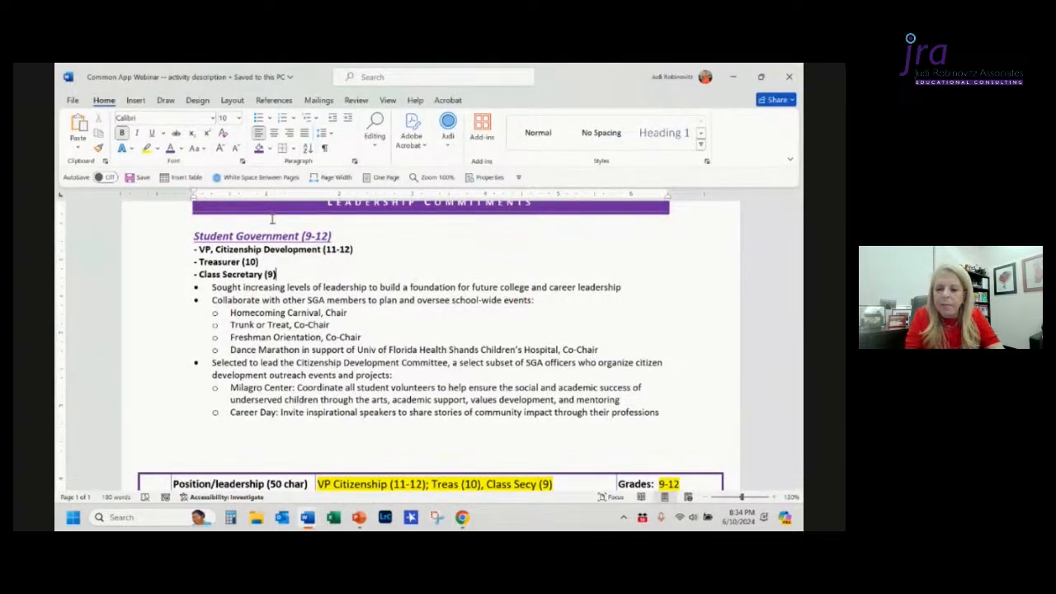
{"action": "key", "text": "alt+Tab"}
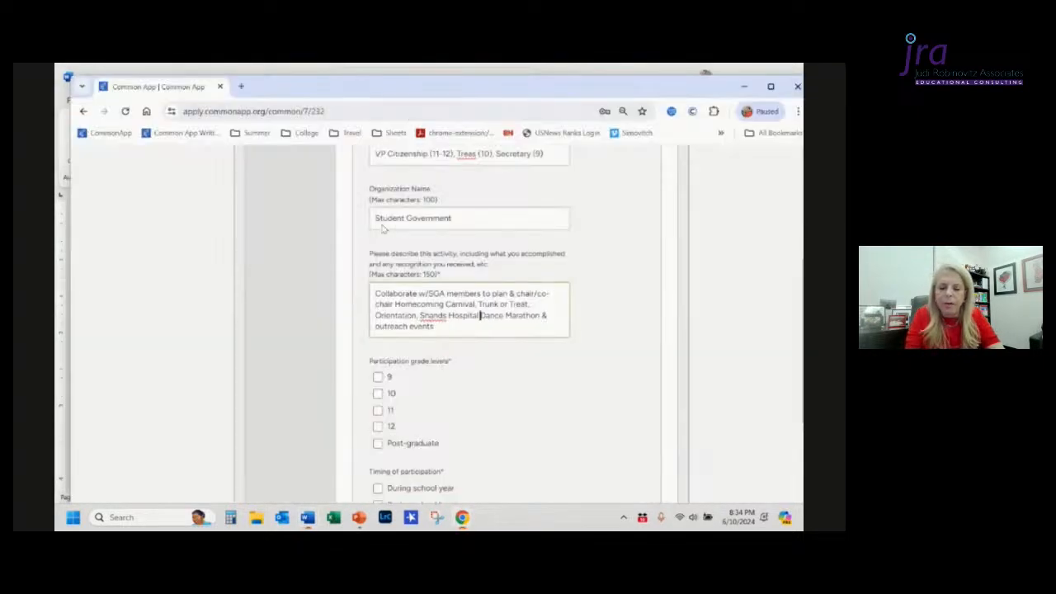
{"action": "left_click", "coordinate": [378, 378]}
{"action": "left_click", "coordinate": [378, 393]}
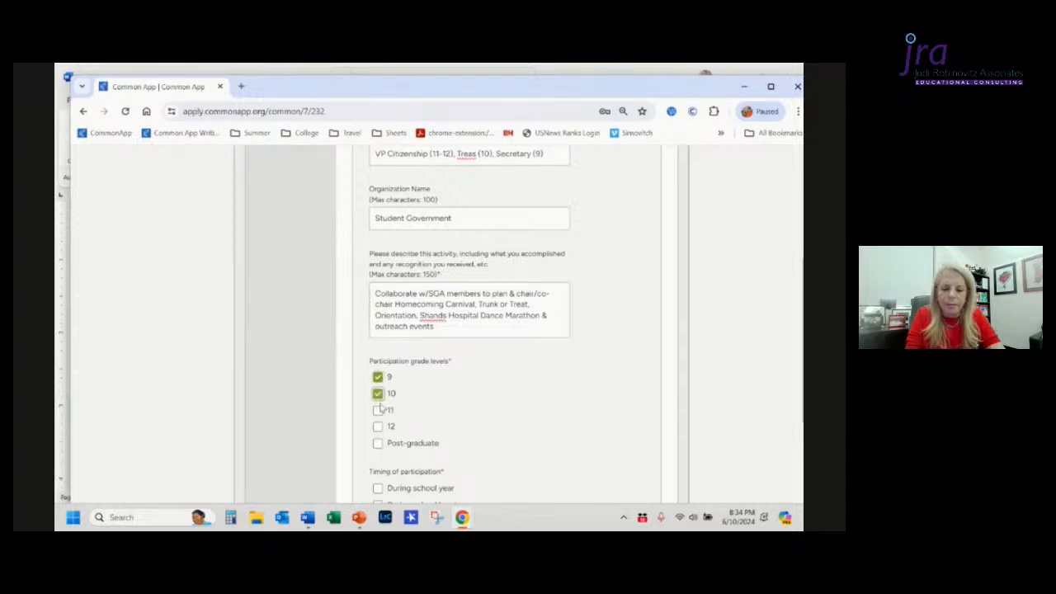
{"action": "left_click", "coordinate": [378, 410]}
{"action": "left_click", "coordinate": [378, 425]}
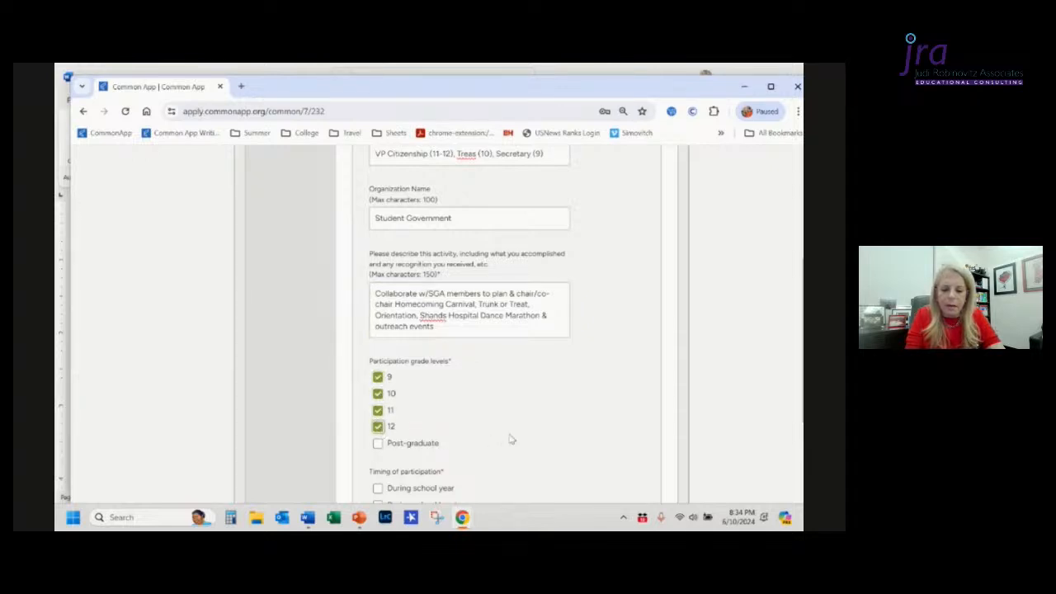
Step: Mark participation timing as During school year and enter 34 weeks spent per year
{"action": "scroll", "coordinate": [511, 440], "scroll_direction": "down", "scroll_amount": 2}
{"action": "scroll", "coordinate": [510, 440], "scroll_direction": "down", "scroll_amount": 1}
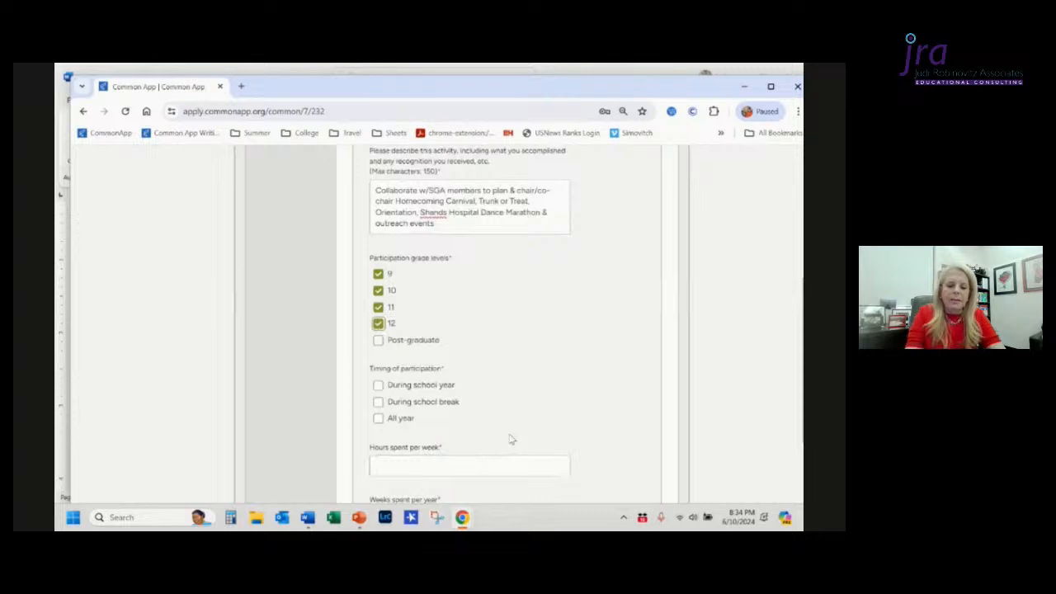
{"action": "left_click", "coordinate": [378, 385]}
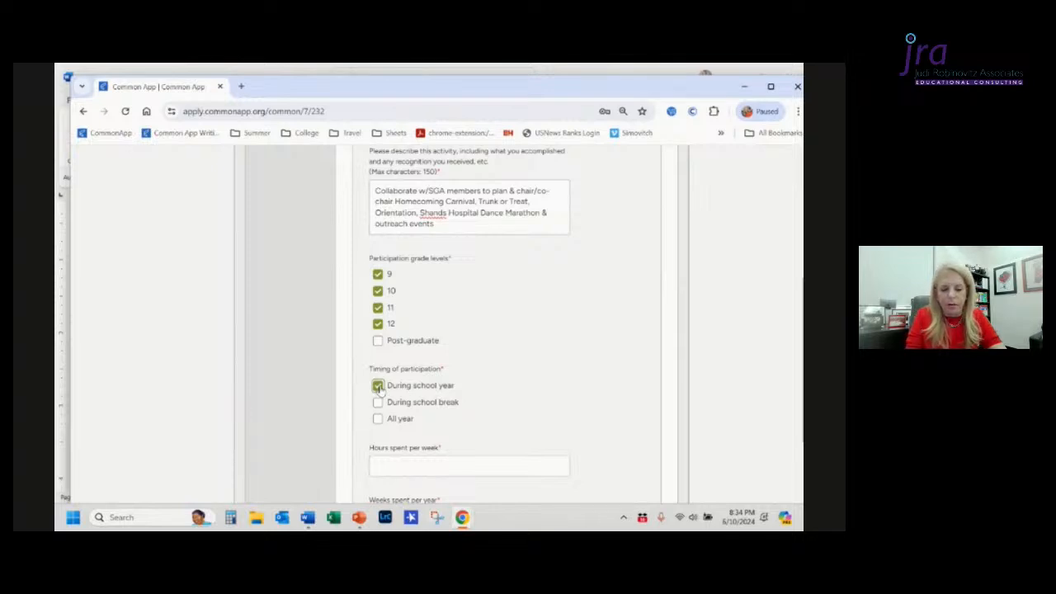
{"action": "scroll", "coordinate": [491, 431], "scroll_direction": "down", "scroll_amount": 1}
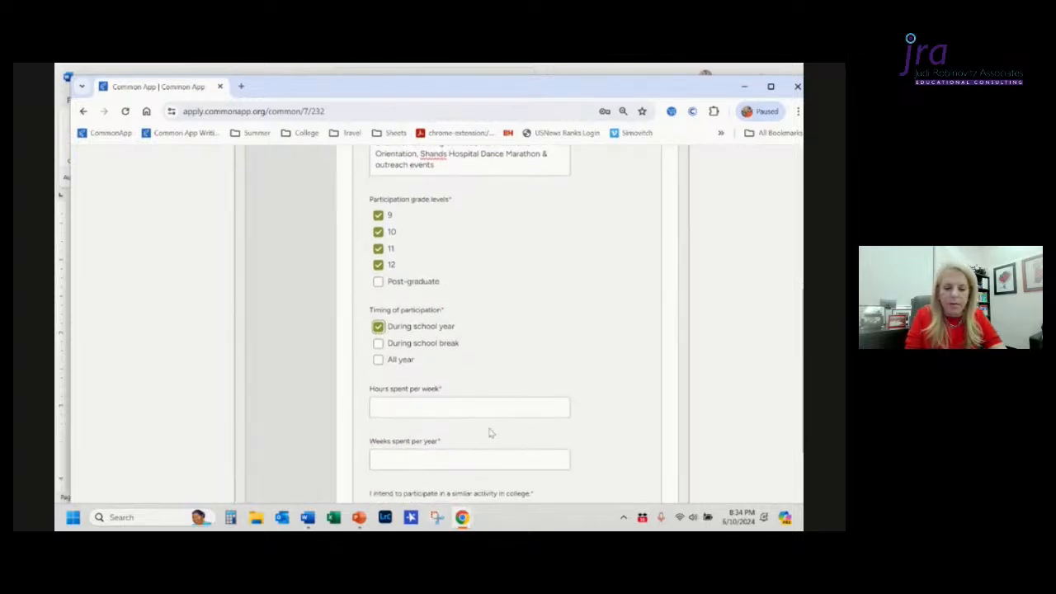
{"action": "left_click", "coordinate": [451, 461]}
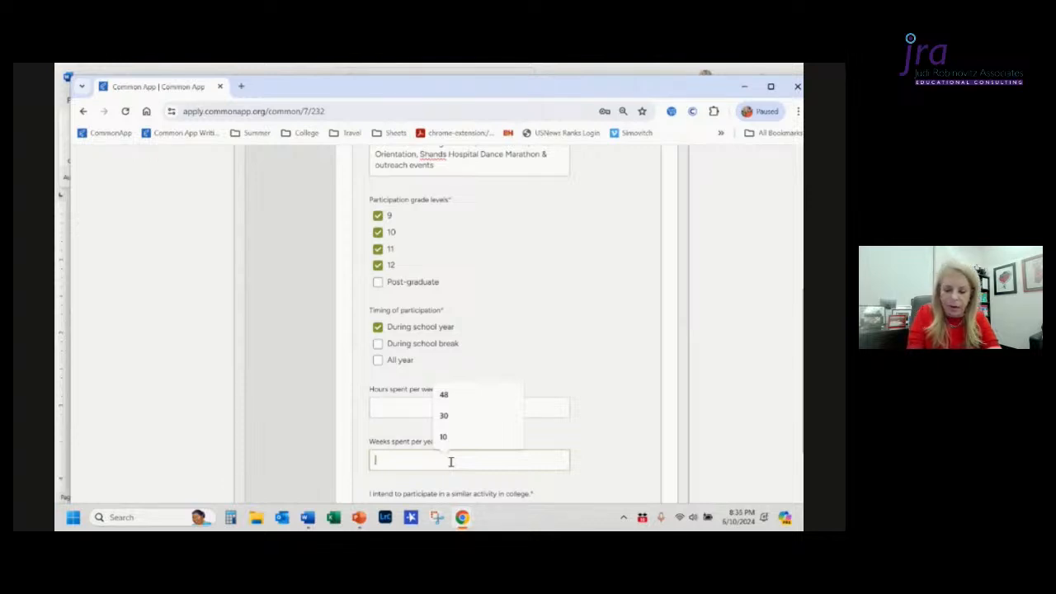
{"action": "type", "text": "34"}
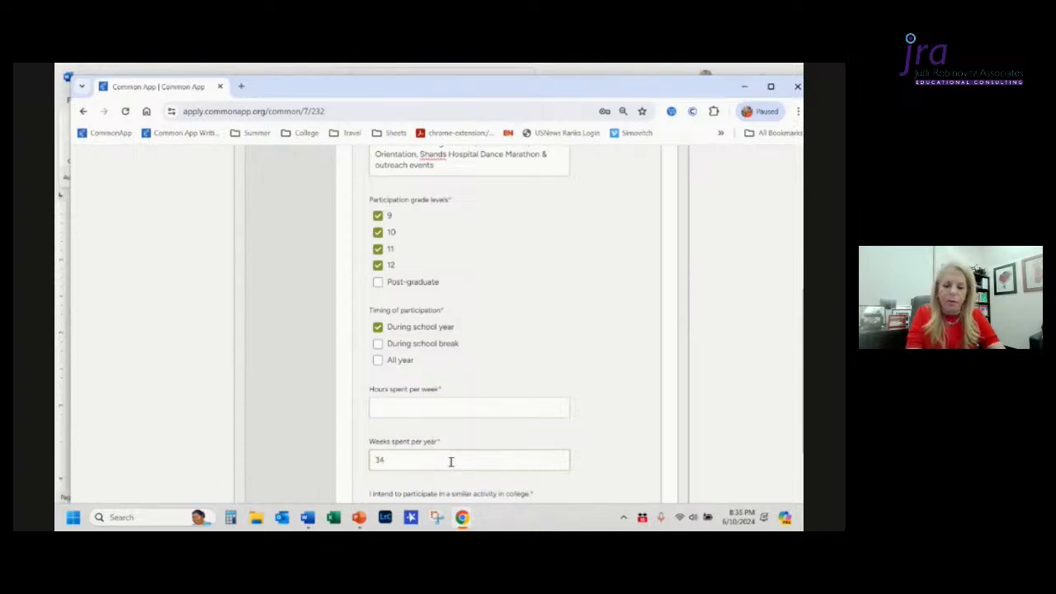
Step: Enter 6 hours spent per week and also mark During school break
{"action": "left_click", "coordinate": [440, 408]}
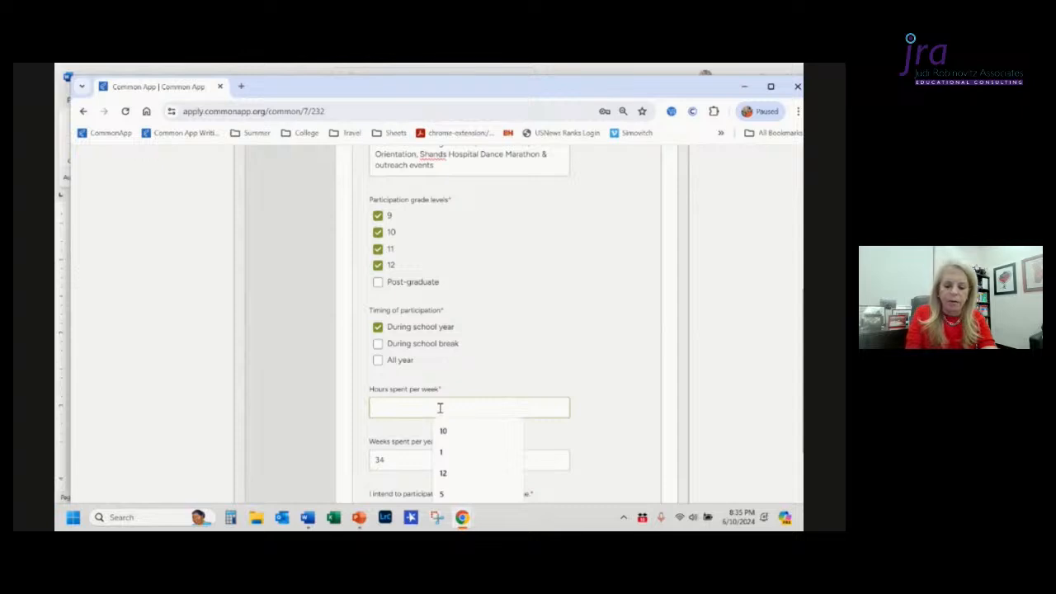
{"action": "type", "text": "6"}
{"action": "left_click", "coordinate": [561, 343]}
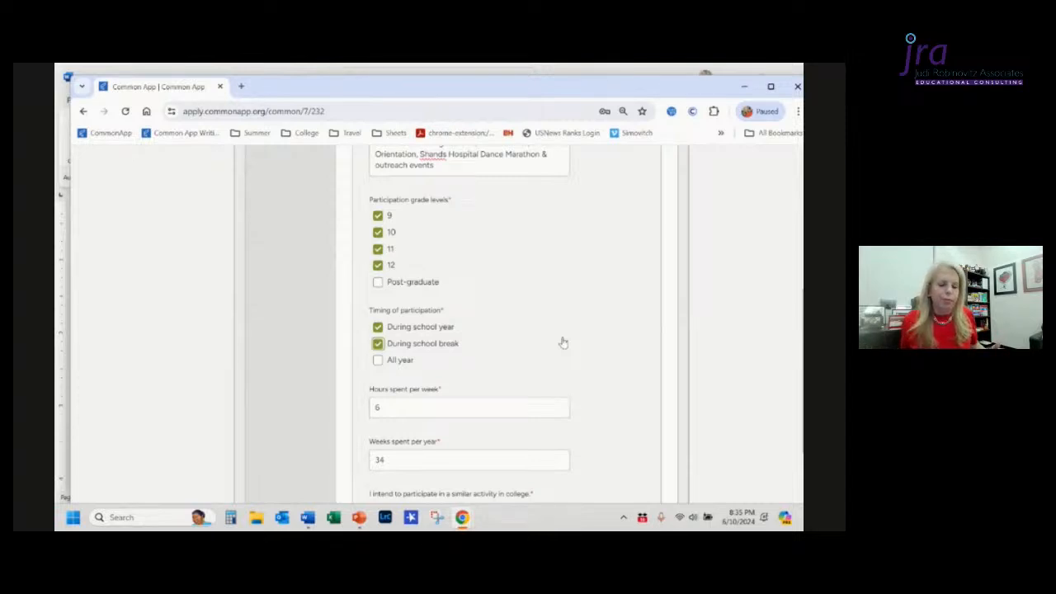
Step: Answer Yes to intending to participate in a similar activity in college
{"action": "scroll", "coordinate": [563, 342], "scroll_direction": "down", "scroll_amount": 3}
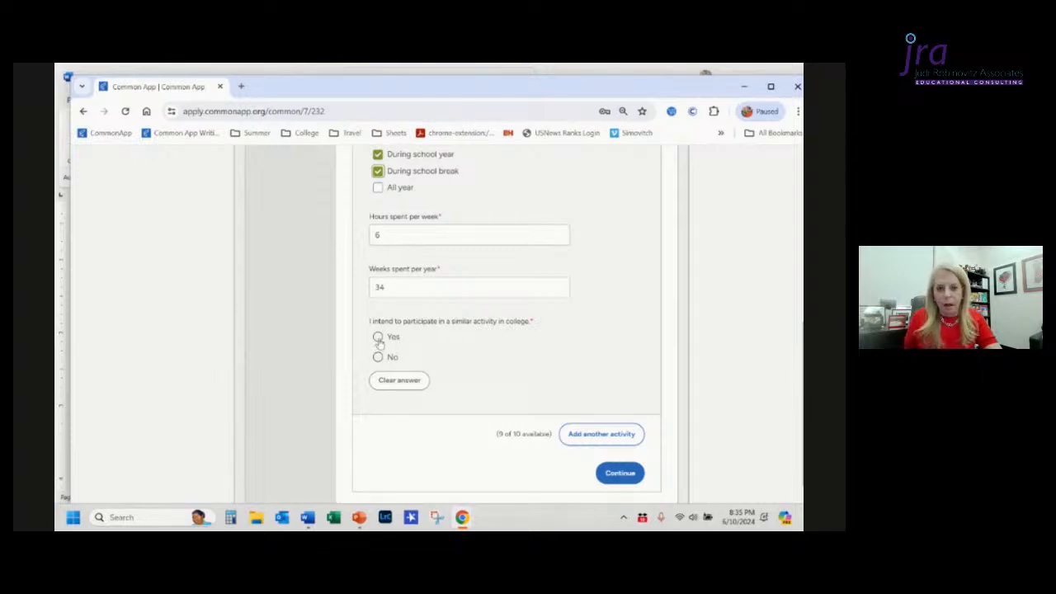
{"action": "left_click", "coordinate": [378, 338]}
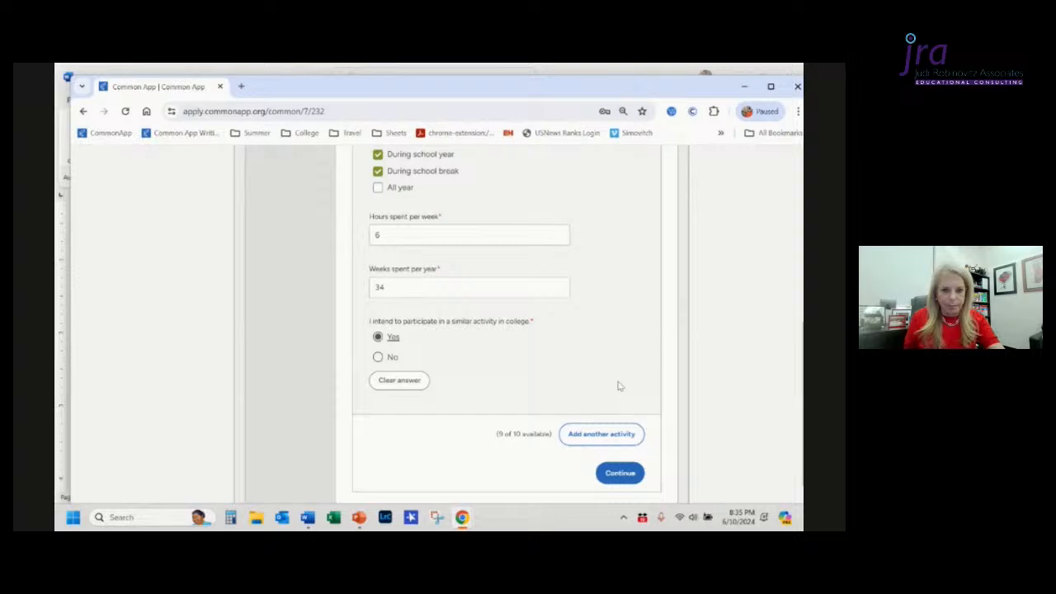
Step: Review the completed Activity 1 entry from top to bottom
{"action": "scroll", "coordinate": [620, 386], "scroll_direction": "up", "scroll_amount": 5}
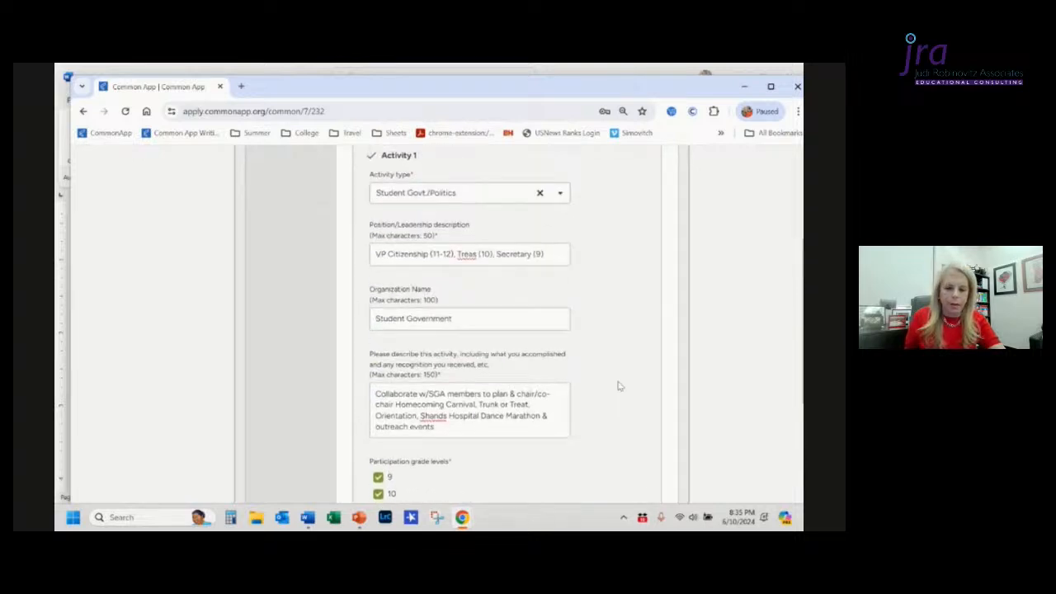
{"action": "scroll", "coordinate": [620, 387], "scroll_direction": "up", "scroll_amount": 8}
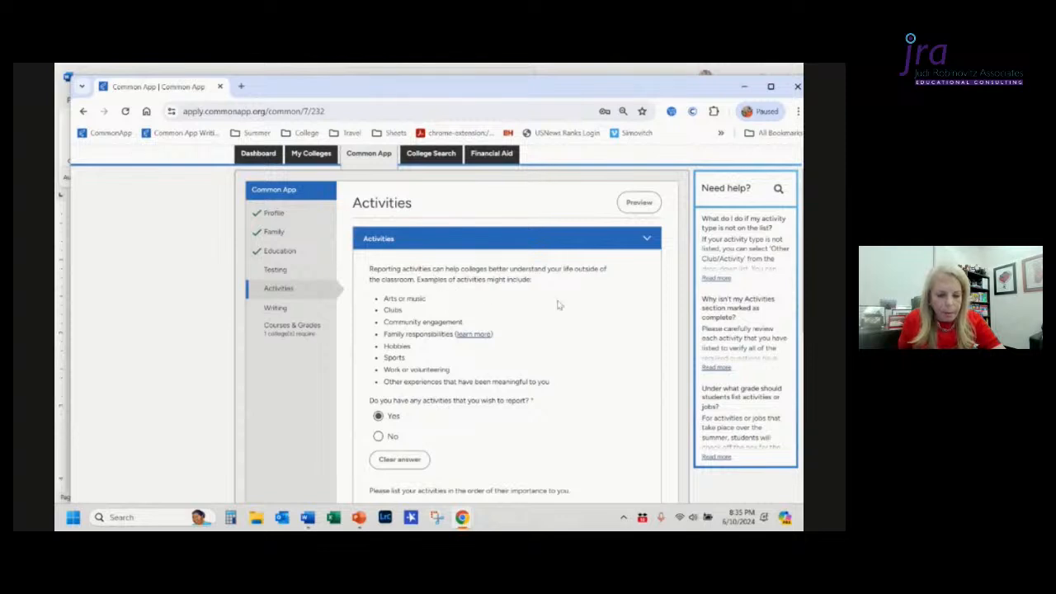
{"action": "scroll", "coordinate": [559, 305], "scroll_direction": "down", "scroll_amount": 2}
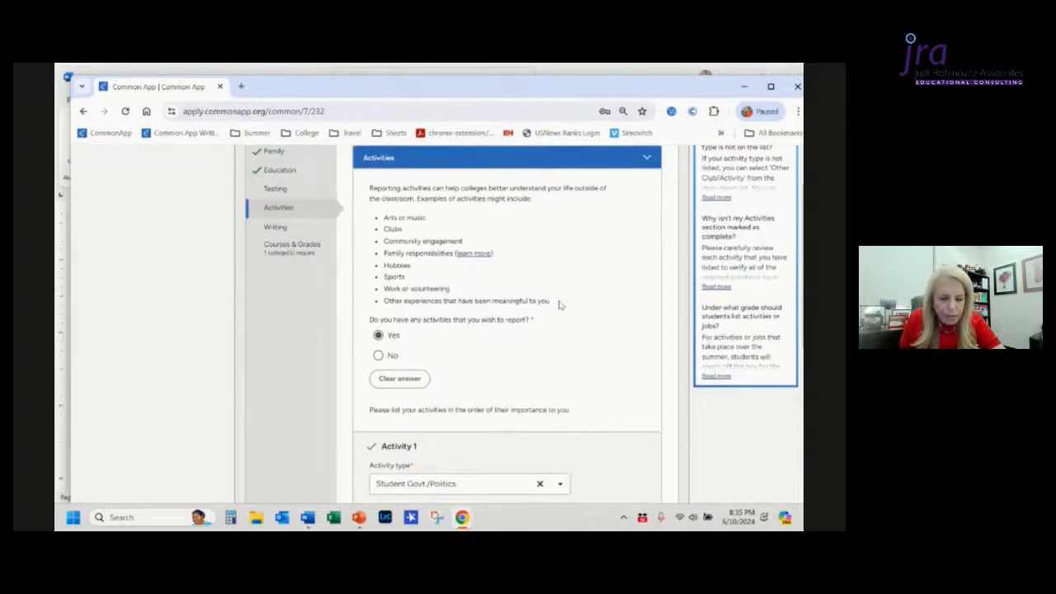
{"action": "scroll", "coordinate": [550, 302], "scroll_direction": "down", "scroll_amount": 1}
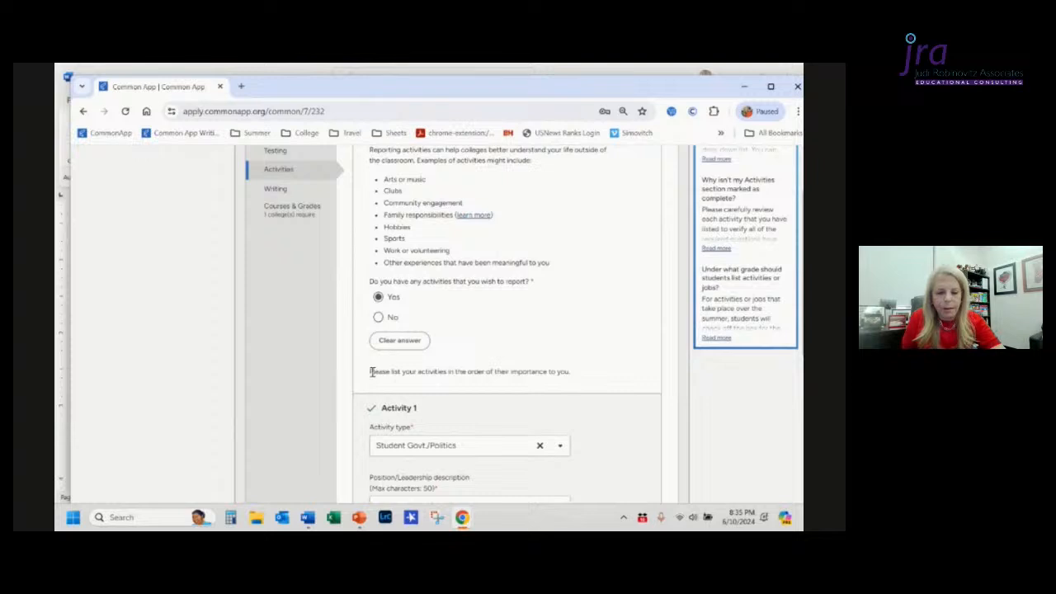
{"action": "scroll", "coordinate": [582, 364], "scroll_direction": "down", "scroll_amount": 4}
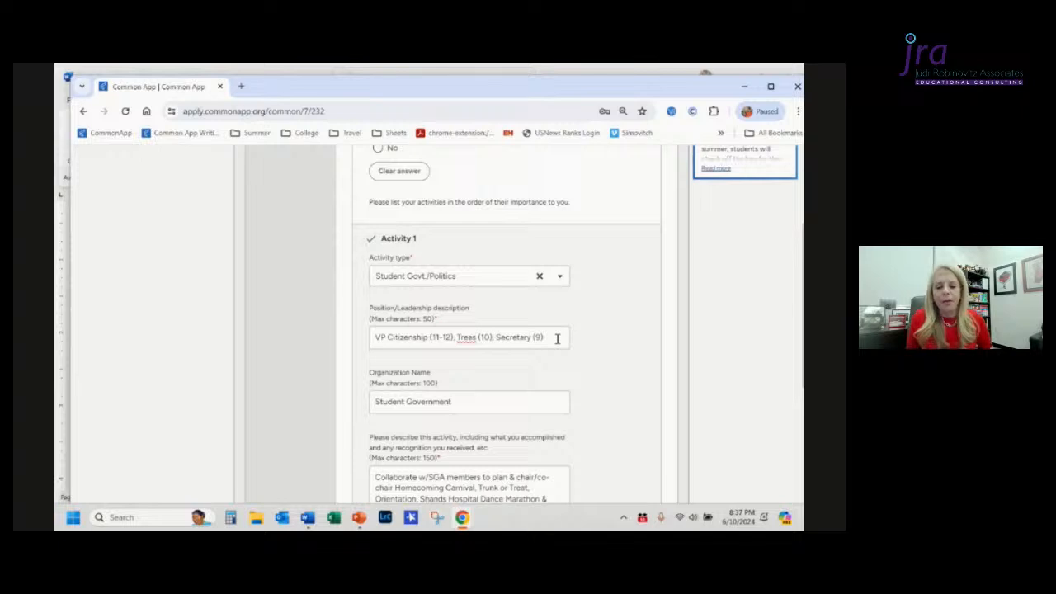
{"action": "scroll", "coordinate": [557, 338], "scroll_direction": "down", "scroll_amount": 2}
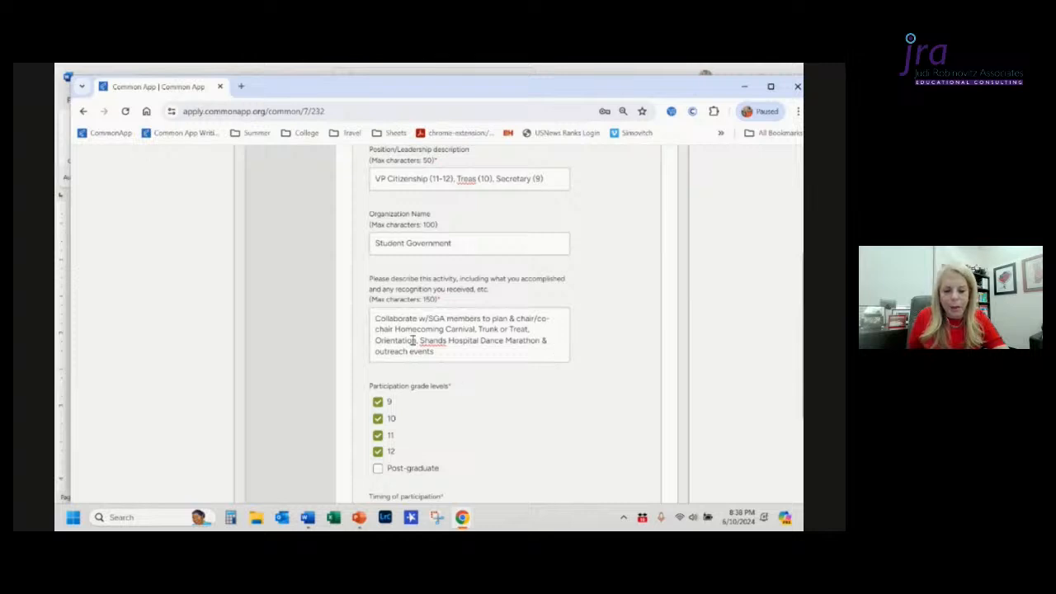
{"action": "scroll", "coordinate": [503, 390], "scroll_direction": "down", "scroll_amount": 2}
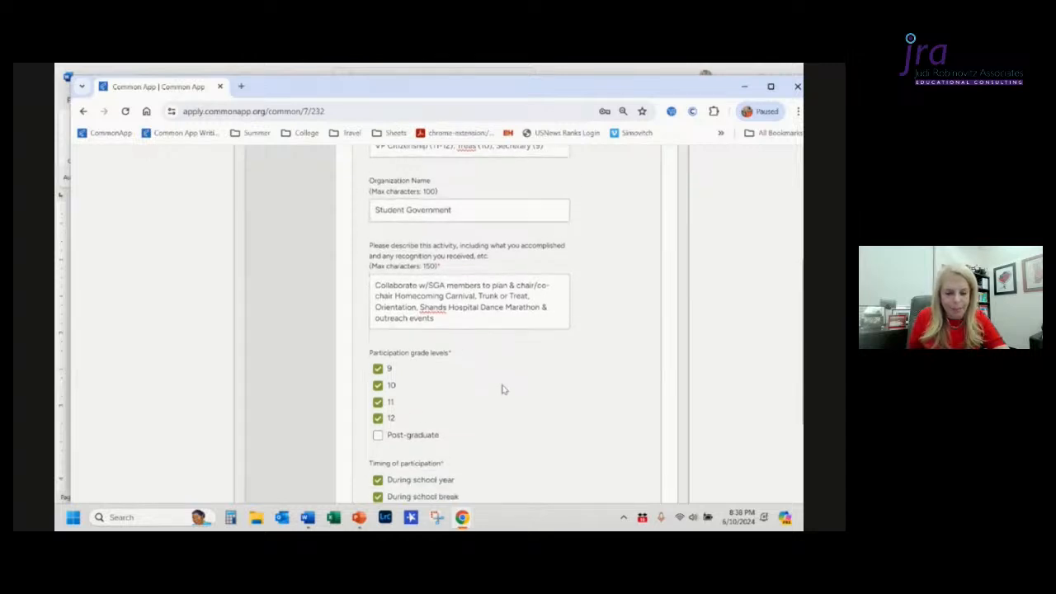
{"action": "scroll", "coordinate": [502, 388], "scroll_direction": "down", "scroll_amount": 3}
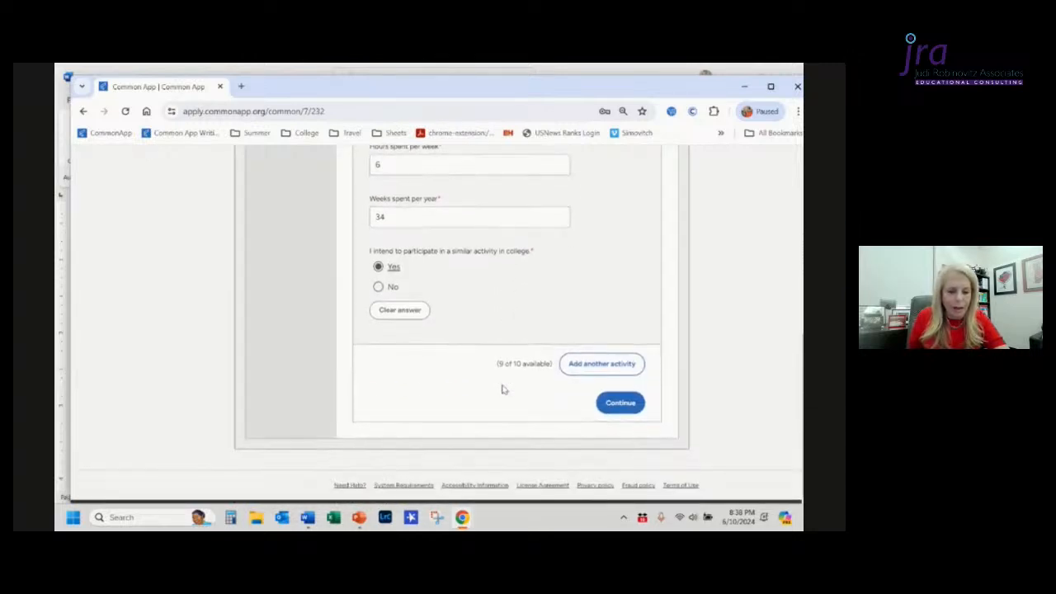
Step: Add another activity to create an Activity 2 section
{"action": "left_click", "coordinate": [589, 370]}
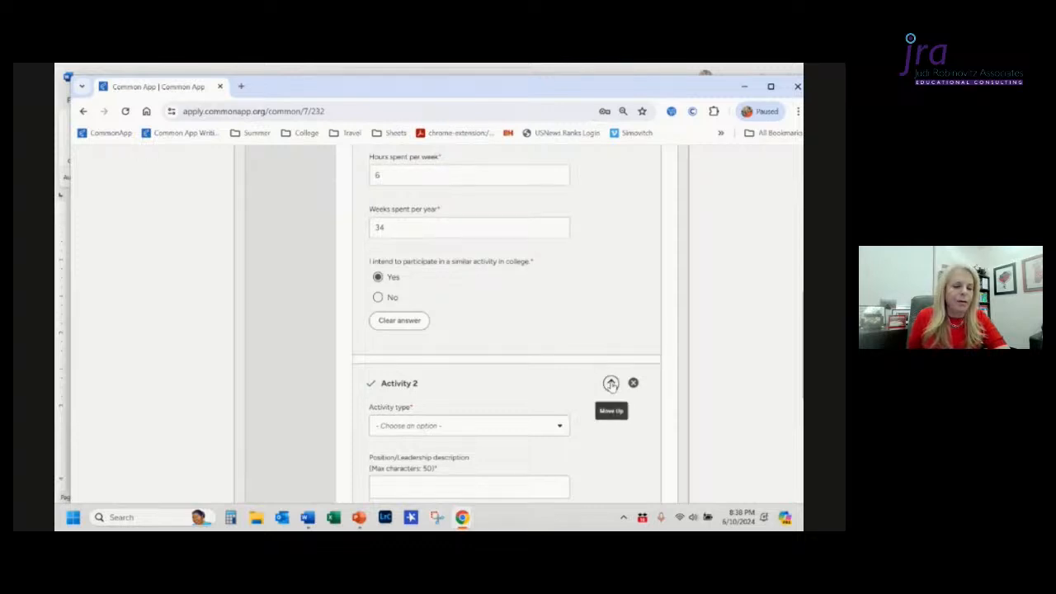
{"action": "scroll", "coordinate": [611, 388], "scroll_direction": "up", "scroll_amount": 10}
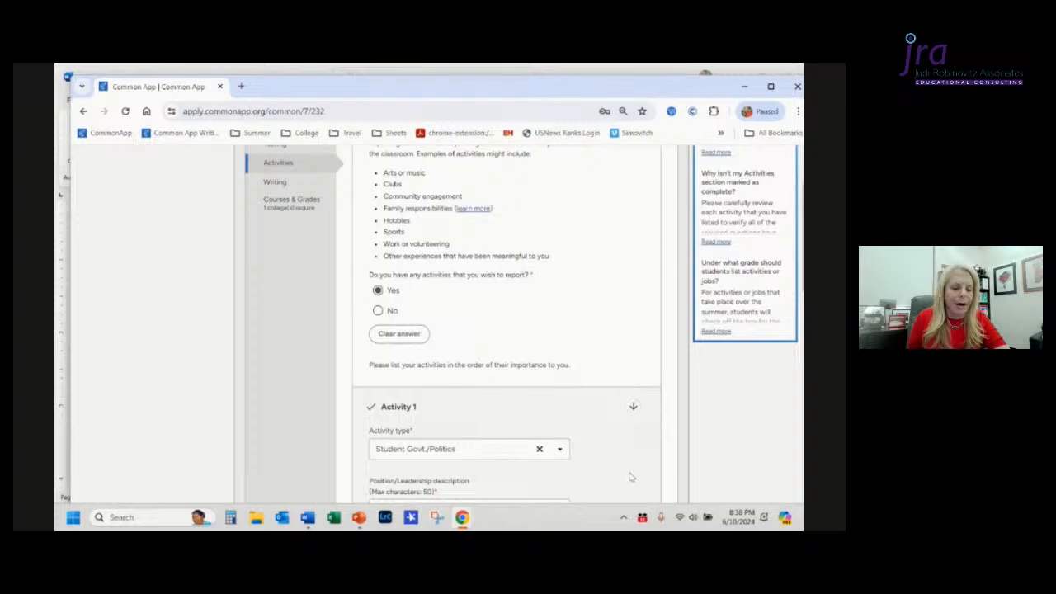
Step: Add another activity to create an Activity 3 section
{"action": "scroll", "coordinate": [627, 472], "scroll_direction": "down", "scroll_amount": 10}
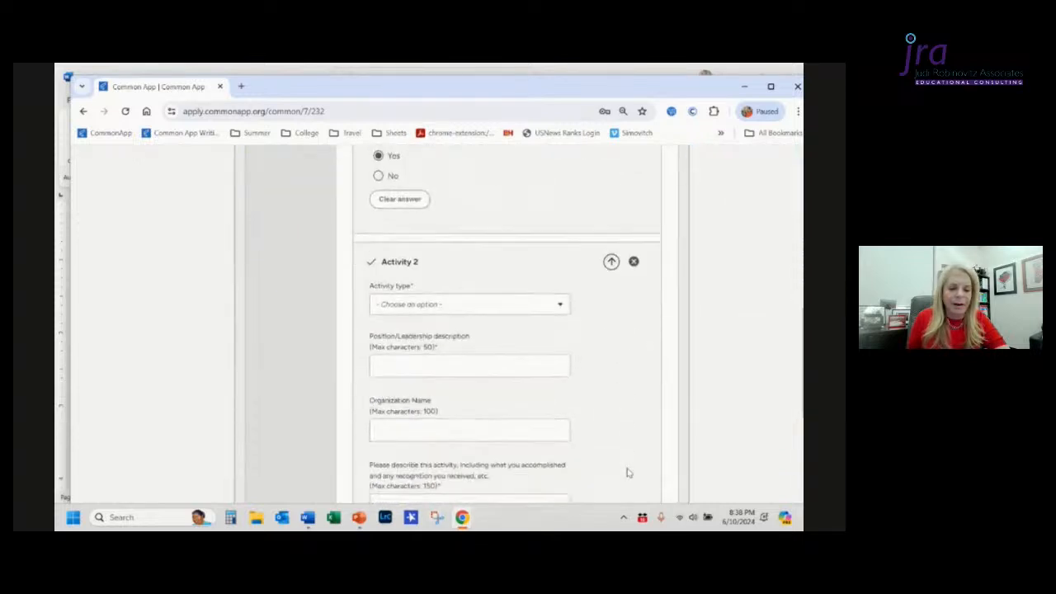
{"action": "scroll", "coordinate": [627, 473], "scroll_direction": "down", "scroll_amount": 10}
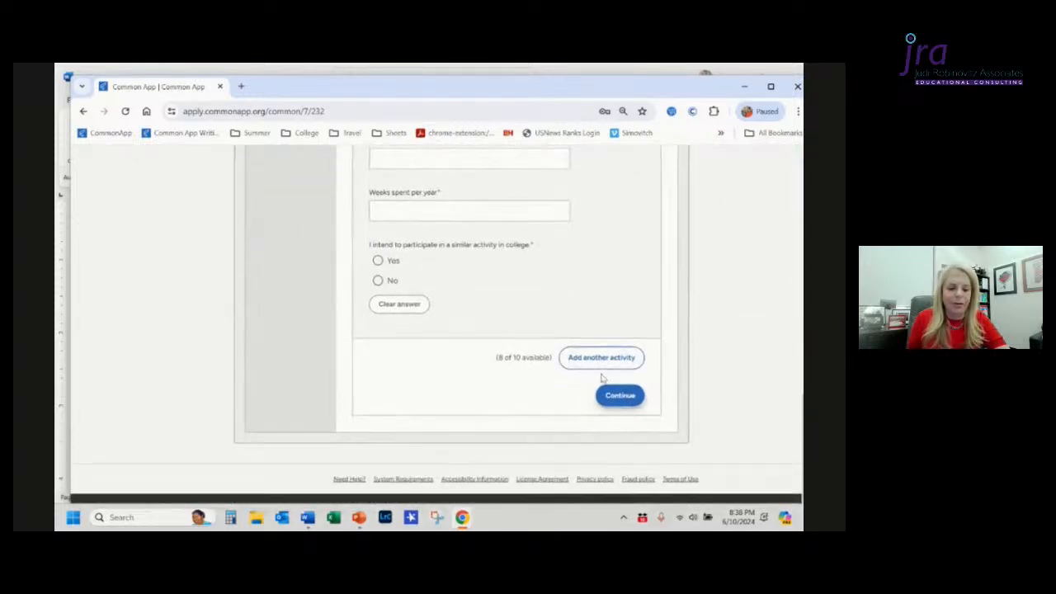
{"action": "left_click", "coordinate": [596, 361]}
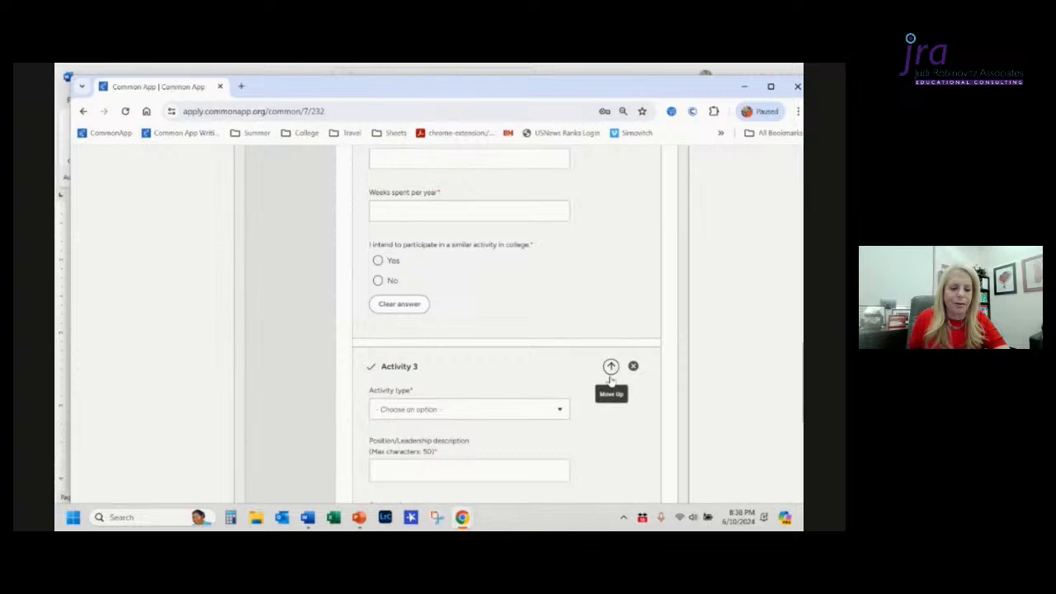
Step: Scroll through the Activities section to review the Activity 1, 2 and 3 entries
{"action": "scroll", "coordinate": [612, 369], "scroll_direction": "up", "scroll_amount": 3}
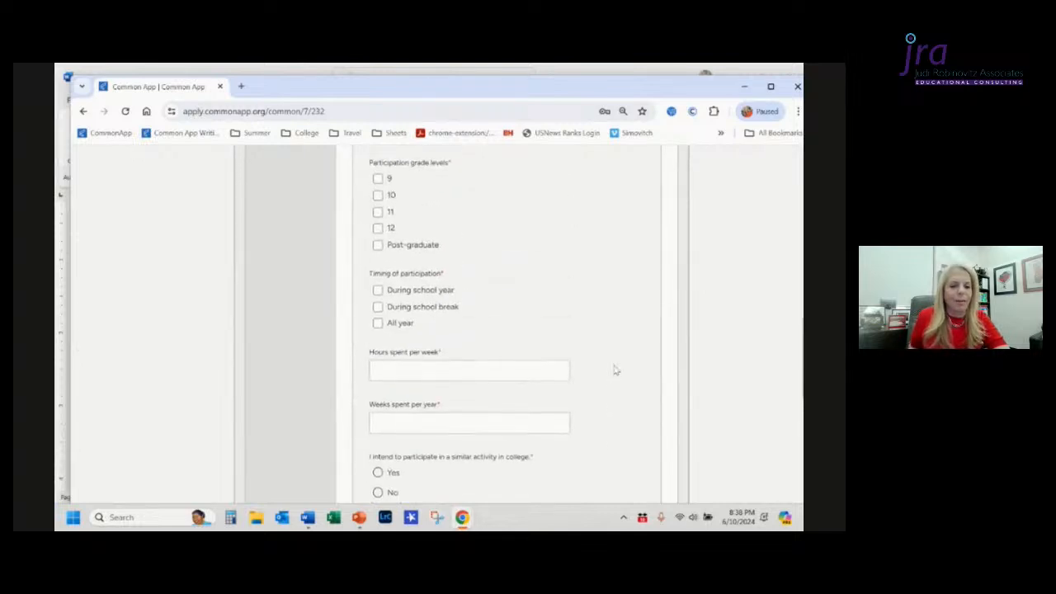
{"action": "scroll", "coordinate": [614, 370], "scroll_direction": "up", "scroll_amount": 3}
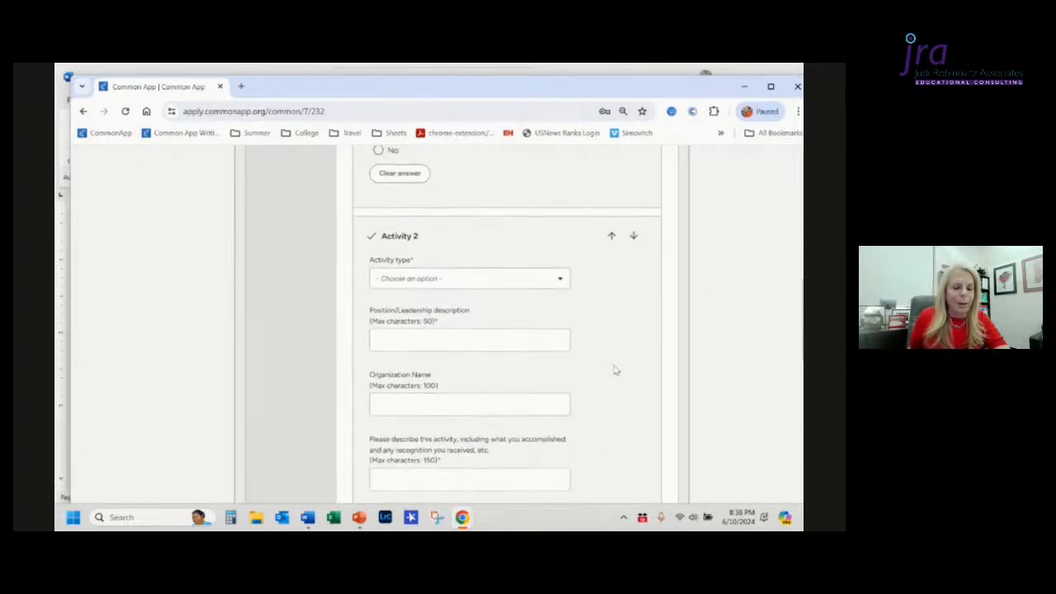
{"action": "scroll", "coordinate": [614, 371], "scroll_direction": "up", "scroll_amount": 12}
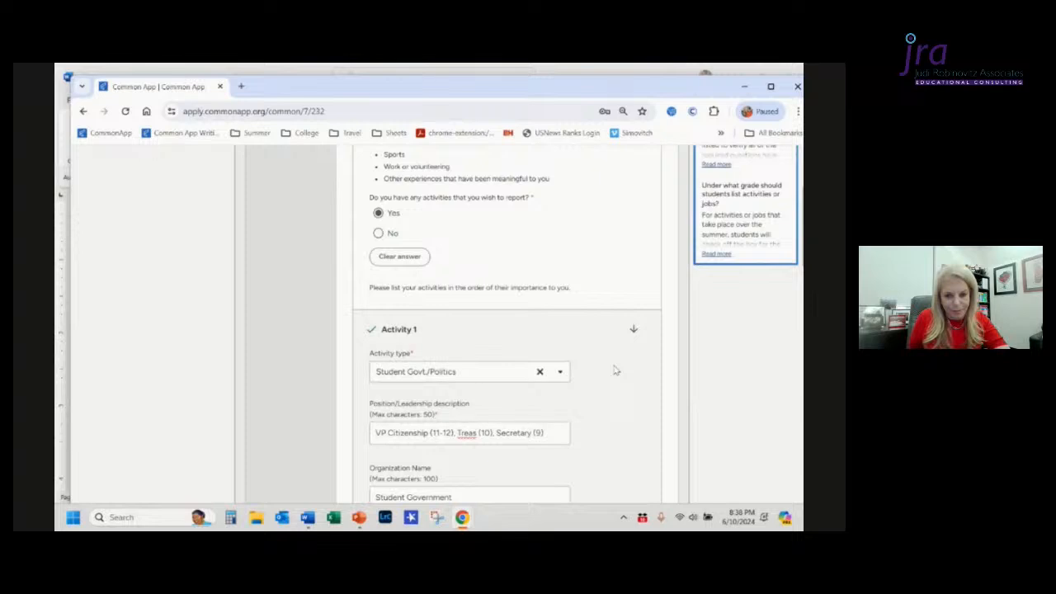
{"action": "scroll", "coordinate": [615, 371], "scroll_direction": "down", "scroll_amount": 3}
{"action": "scroll", "coordinate": [614, 371], "scroll_direction": "down", "scroll_amount": 10}
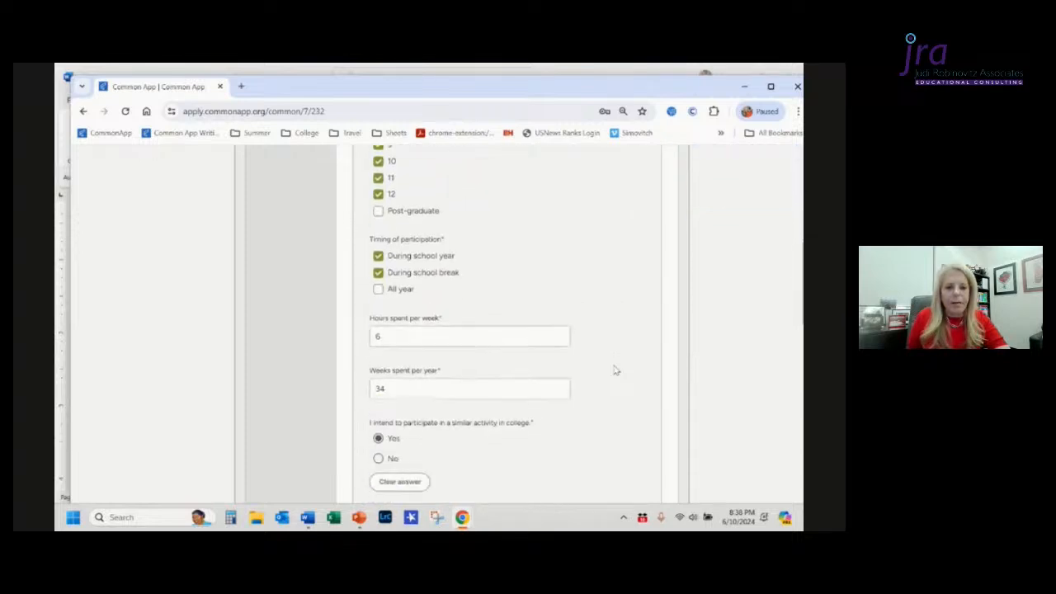
{"action": "scroll", "coordinate": [615, 370], "scroll_direction": "down", "scroll_amount": 10}
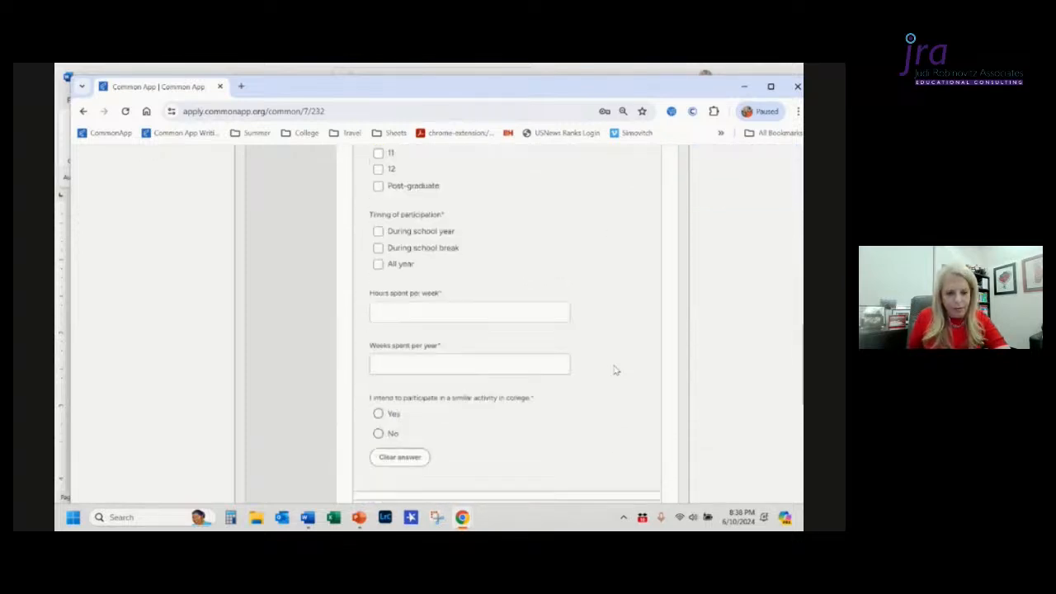
{"action": "scroll", "coordinate": [615, 370], "scroll_direction": "down", "scroll_amount": 10}
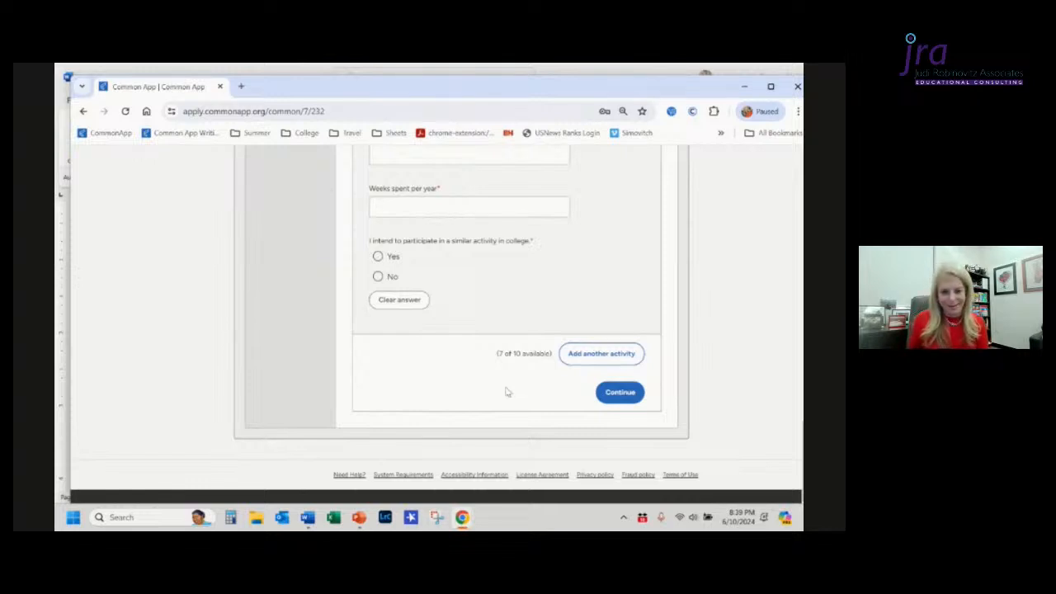
{"action": "scroll", "coordinate": [507, 393], "scroll_direction": "up", "scroll_amount": 5}
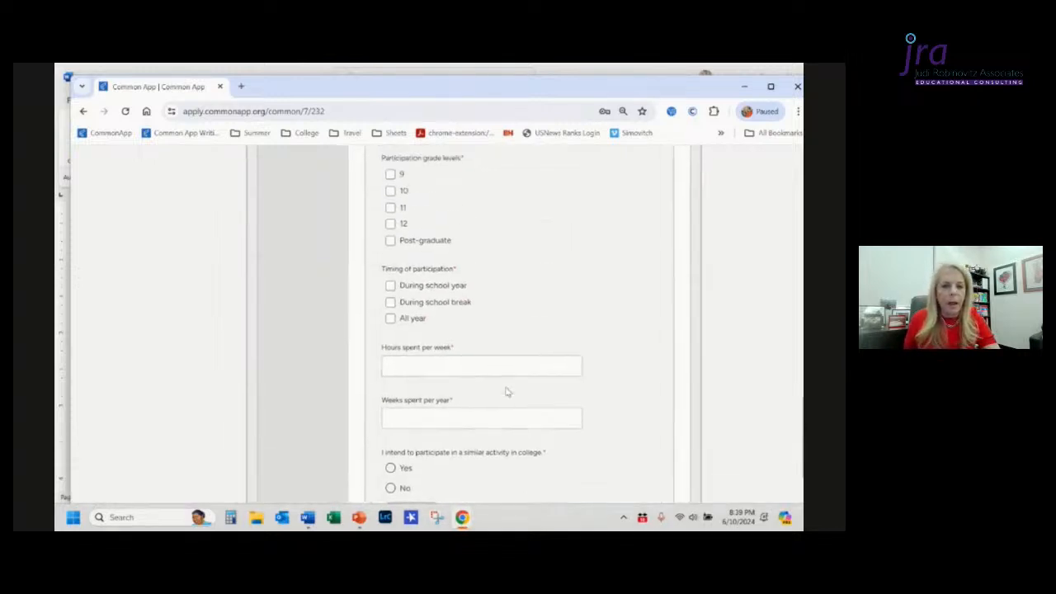
{"action": "scroll", "coordinate": [507, 393], "scroll_direction": "up", "scroll_amount": 5}
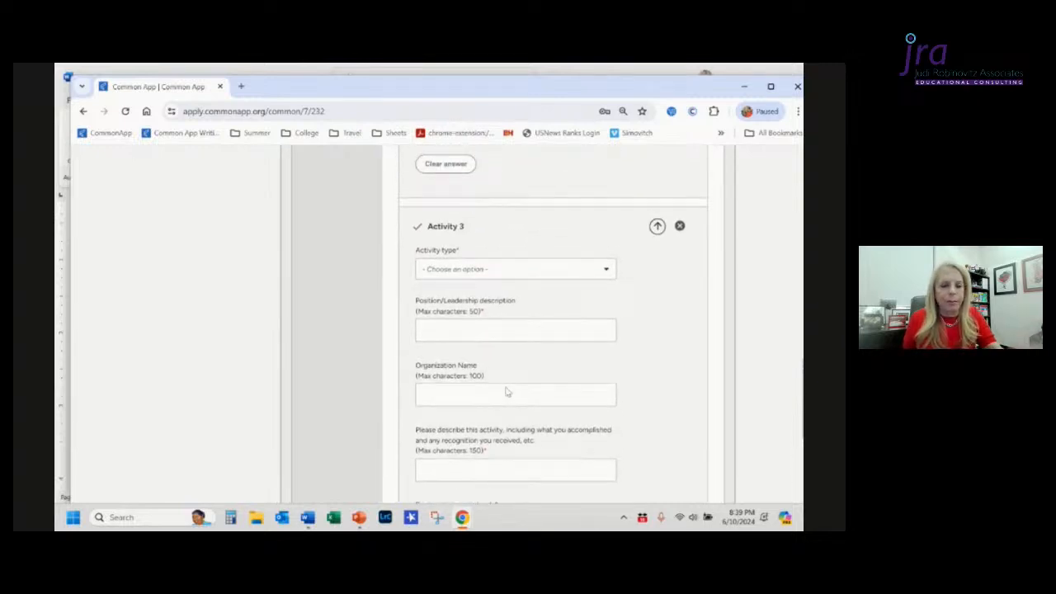
{"action": "scroll", "coordinate": [507, 393], "scroll_direction": "down", "scroll_amount": 1}
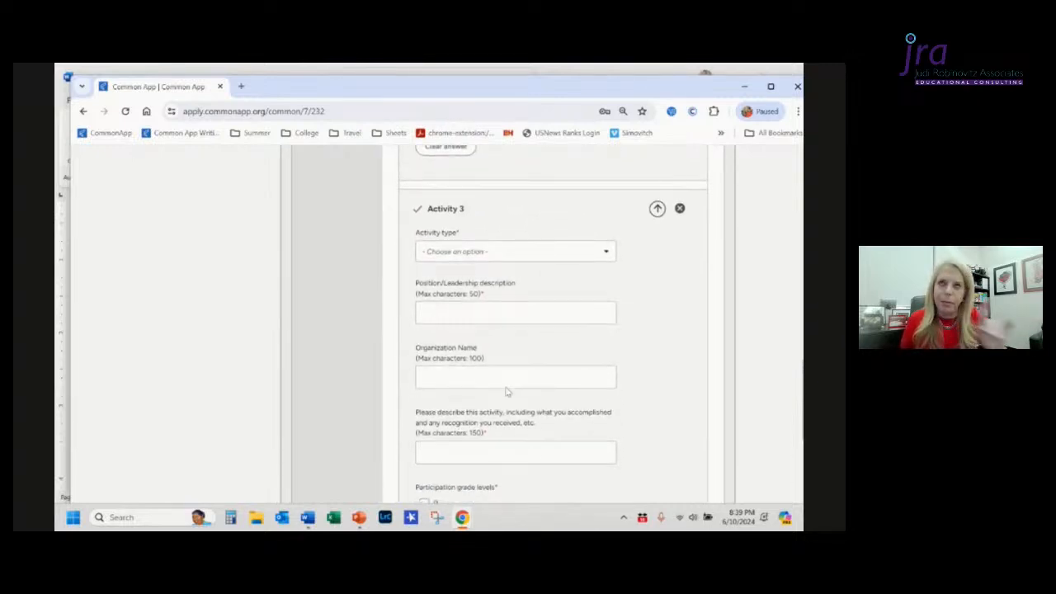
{"action": "scroll", "coordinate": [507, 393], "scroll_direction": "down", "scroll_amount": 1}
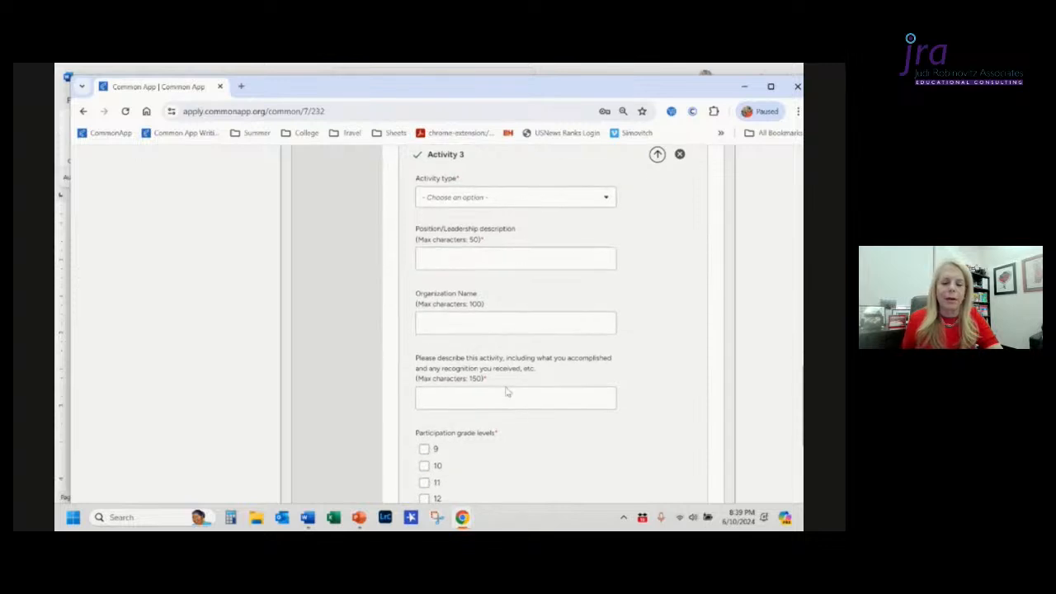
{"action": "scroll", "coordinate": [508, 393], "scroll_direction": "up", "scroll_amount": 10}
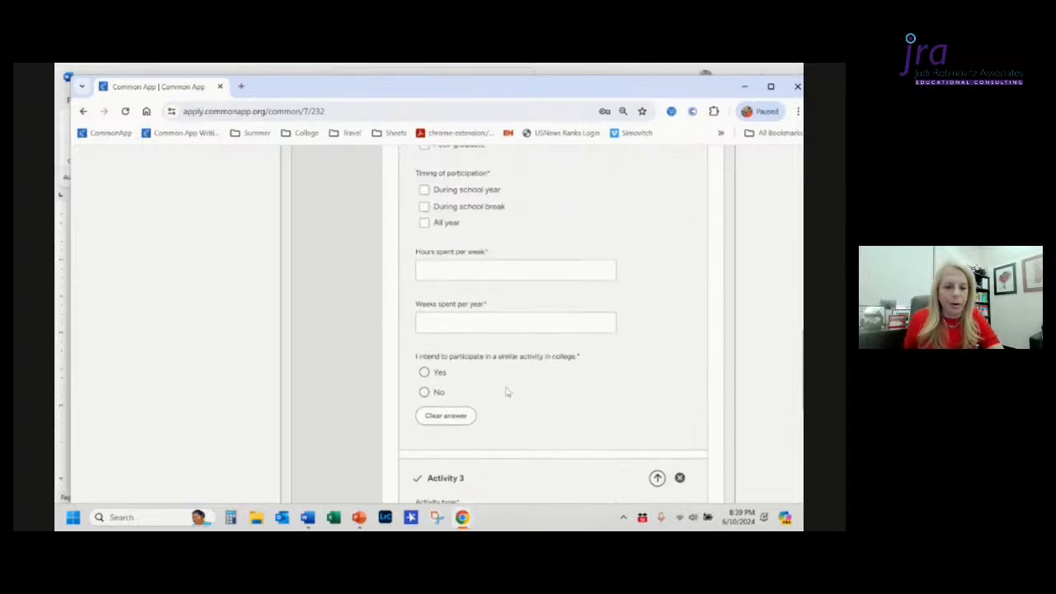
{"action": "scroll", "coordinate": [508, 393], "scroll_direction": "up", "scroll_amount": 4}
{"action": "scroll", "coordinate": [507, 393], "scroll_direction": "up", "scroll_amount": 20}
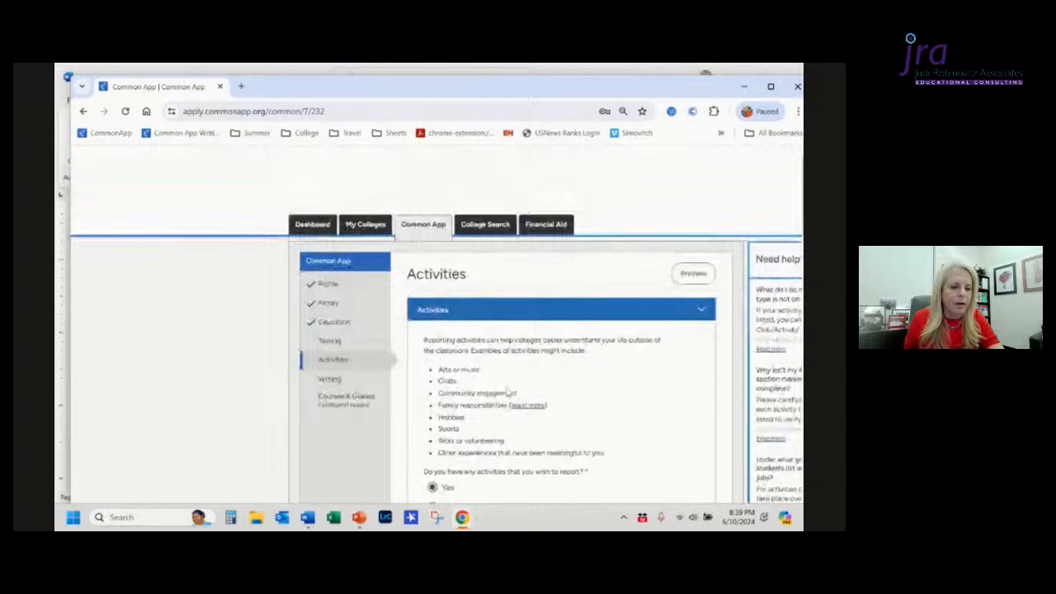
Step: Open the Activities section preview, read the Activity 1 summary, and close the preview
{"action": "left_click", "coordinate": [692, 273]}
{"action": "scroll", "coordinate": [658, 337], "scroll_direction": "right", "scroll_amount": 2}
{"action": "scroll", "coordinate": [658, 337], "scroll_direction": "down", "scroll_amount": 3}
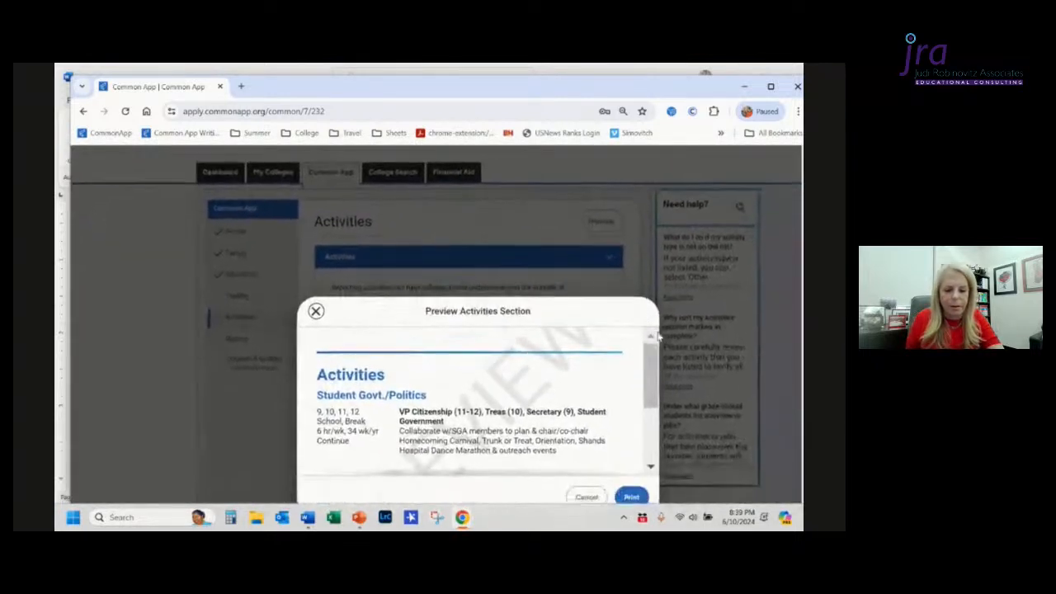
{"action": "scroll", "coordinate": [659, 337], "scroll_direction": "up", "scroll_amount": 1}
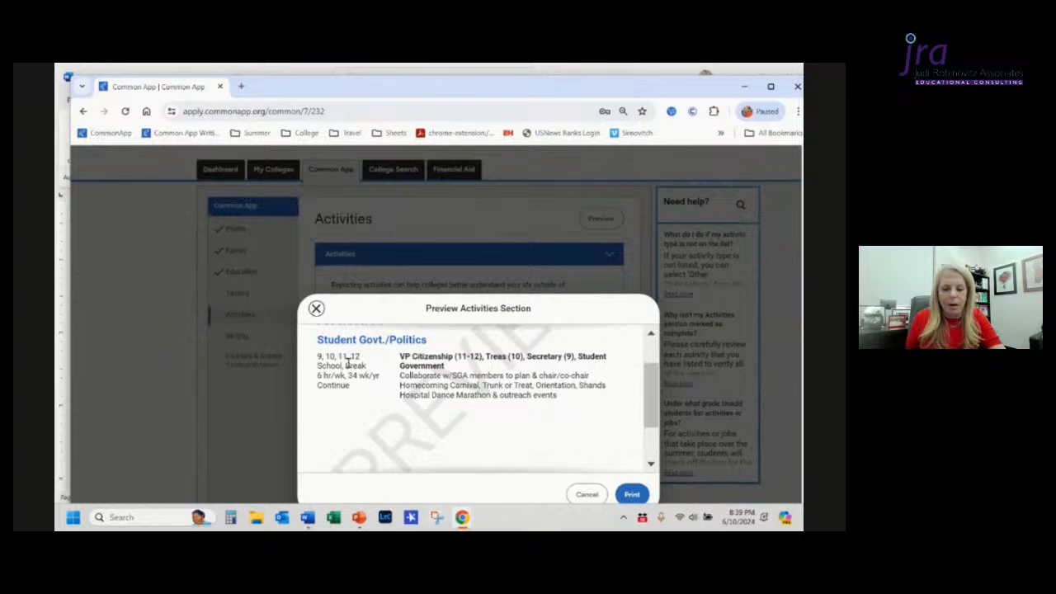
{"action": "left_click", "coordinate": [316, 309]}
Step: Uncheck During school break in Activity 1's timing of participation
{"action": "scroll", "coordinate": [404, 417], "scroll_direction": "down", "scroll_amount": 10}
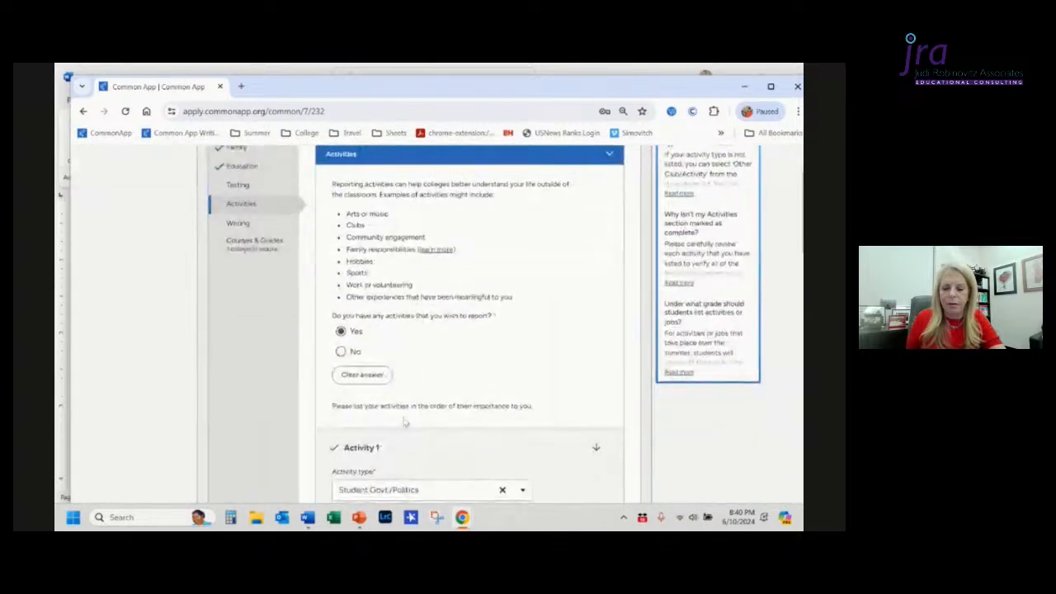
{"action": "scroll", "coordinate": [404, 417], "scroll_direction": "down", "scroll_amount": 3}
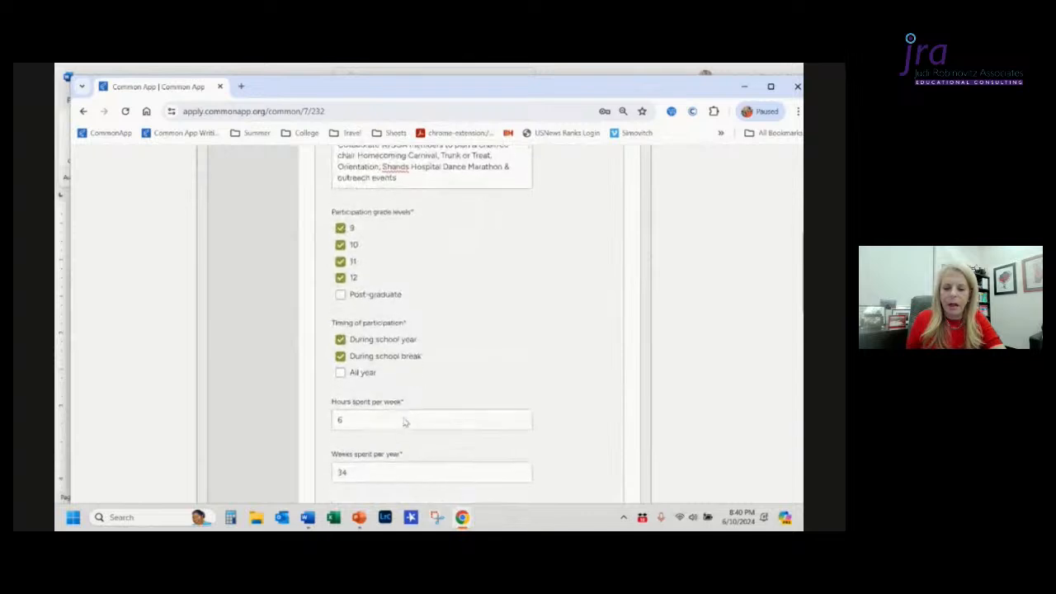
{"action": "left_click", "coordinate": [340, 343]}
Step: Preview the Activities section again to check the updated Activity 1 summary, then close it
{"action": "scroll", "coordinate": [546, 335], "scroll_direction": "up", "scroll_amount": 10}
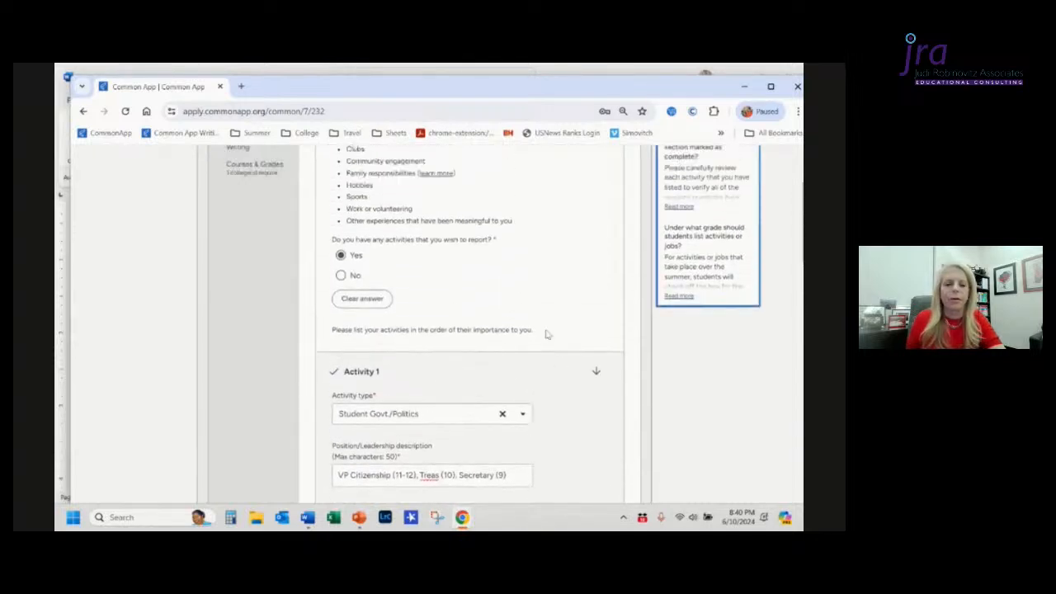
{"action": "scroll", "coordinate": [546, 334], "scroll_direction": "up", "scroll_amount": 3}
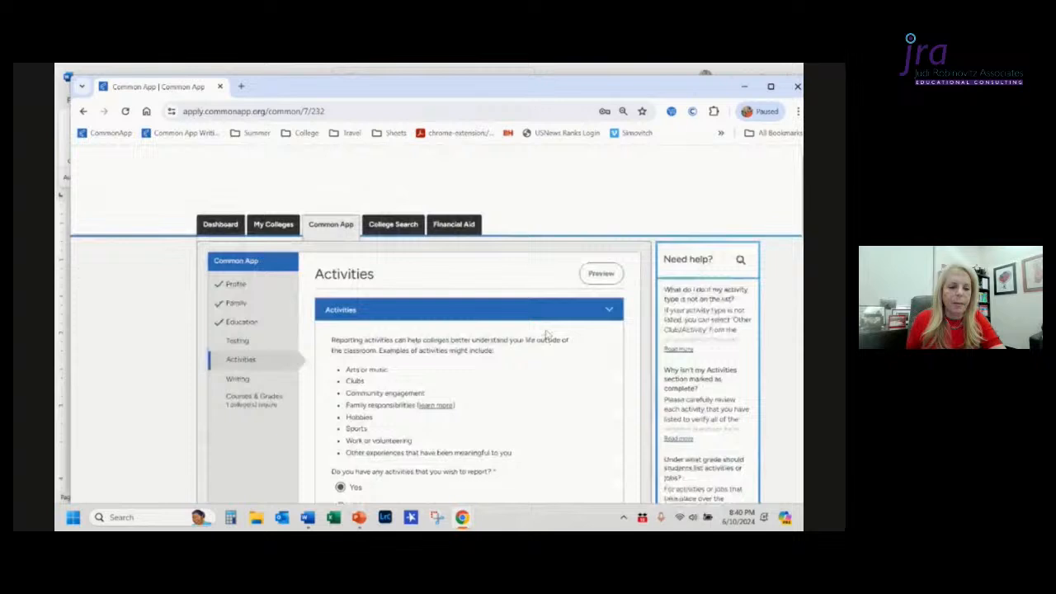
{"action": "left_click", "coordinate": [601, 273]}
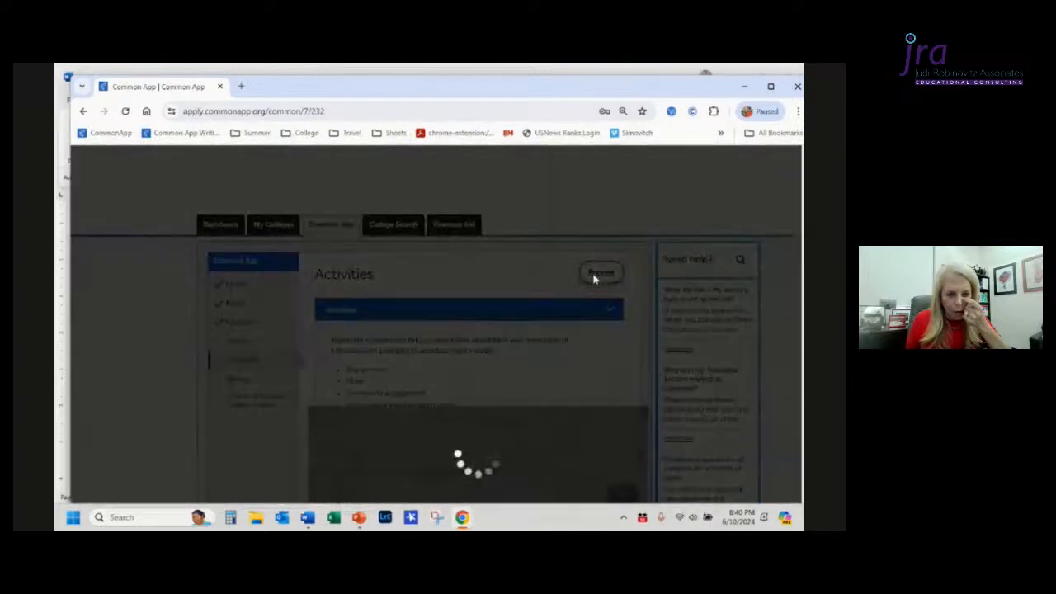
{"action": "scroll", "coordinate": [594, 279], "scroll_direction": "down", "scroll_amount": 4}
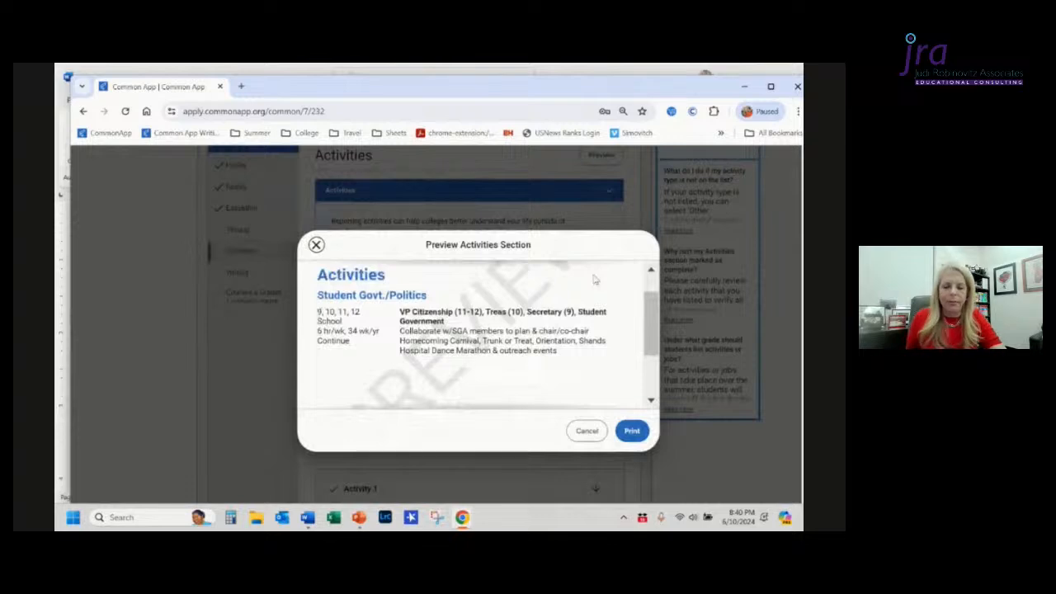
{"action": "scroll", "coordinate": [595, 279], "scroll_direction": "down", "scroll_amount": 1}
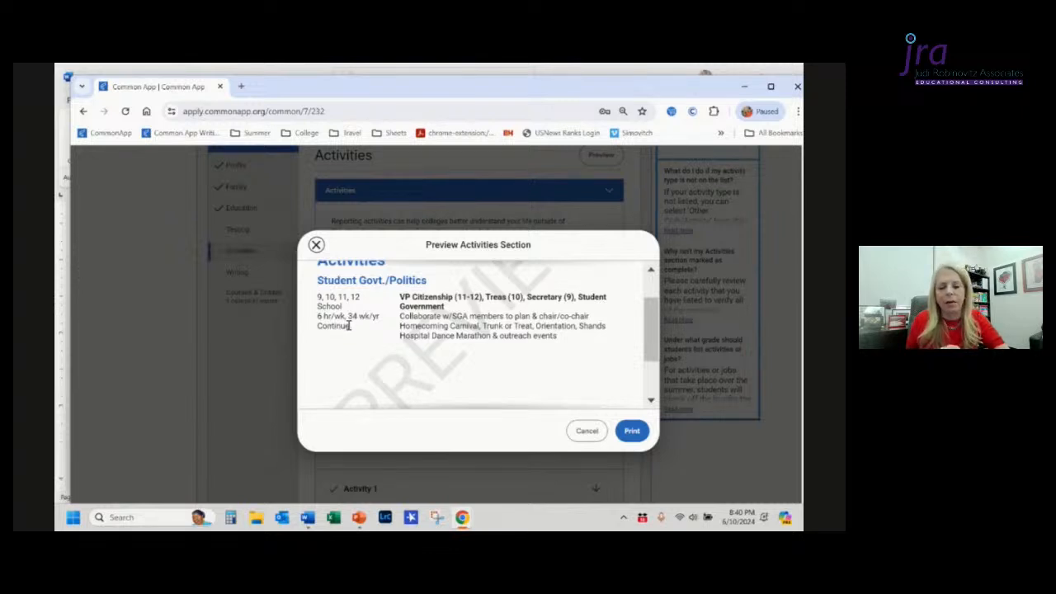
{"action": "scroll", "coordinate": [350, 326], "scroll_direction": "down", "scroll_amount": 1}
{"action": "scroll", "coordinate": [350, 326], "scroll_direction": "up", "scroll_amount": 2}
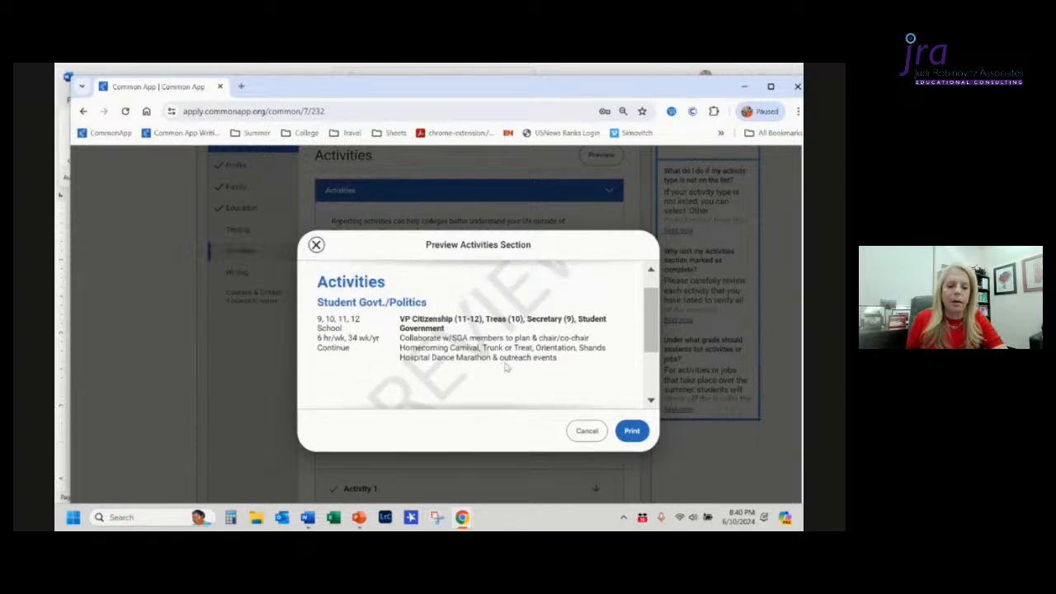
{"action": "left_click", "coordinate": [315, 249]}
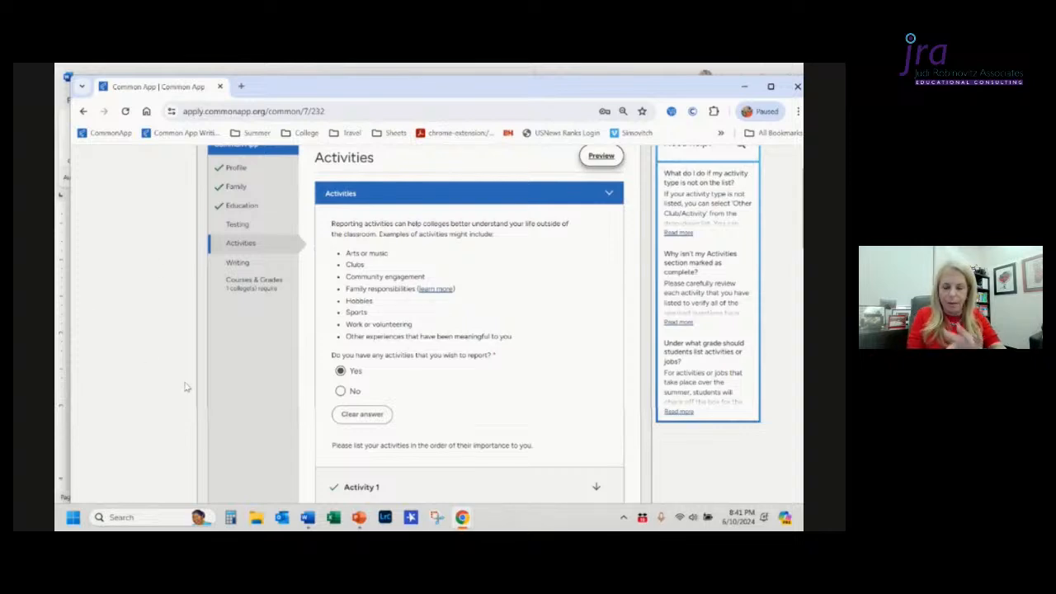
Step: Switch back to the Word leadership document
{"action": "key", "text": "alt+Tab"}
{"action": "key", "text": "alt+Tab"}
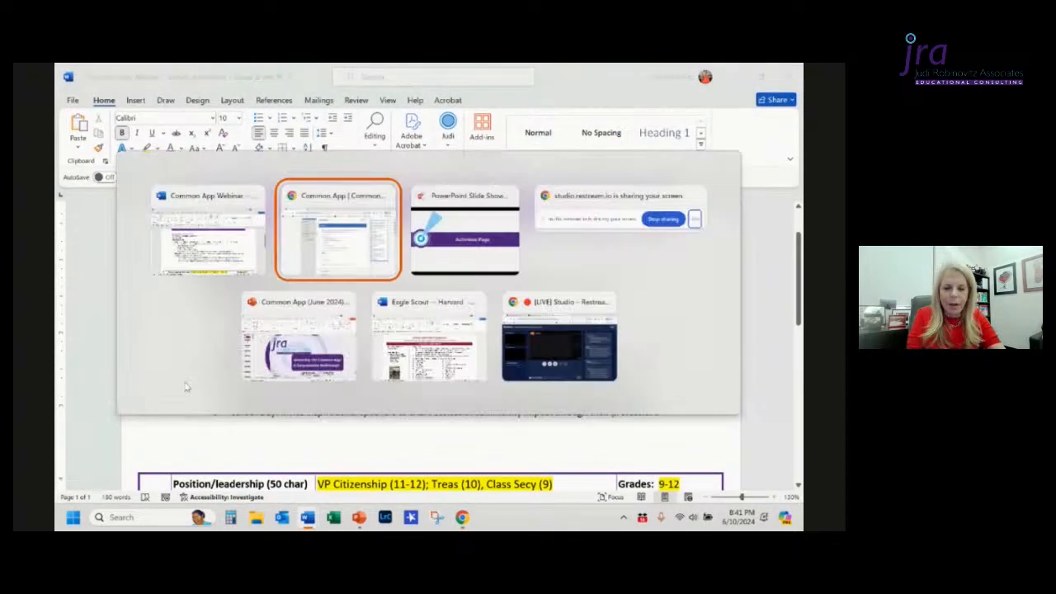
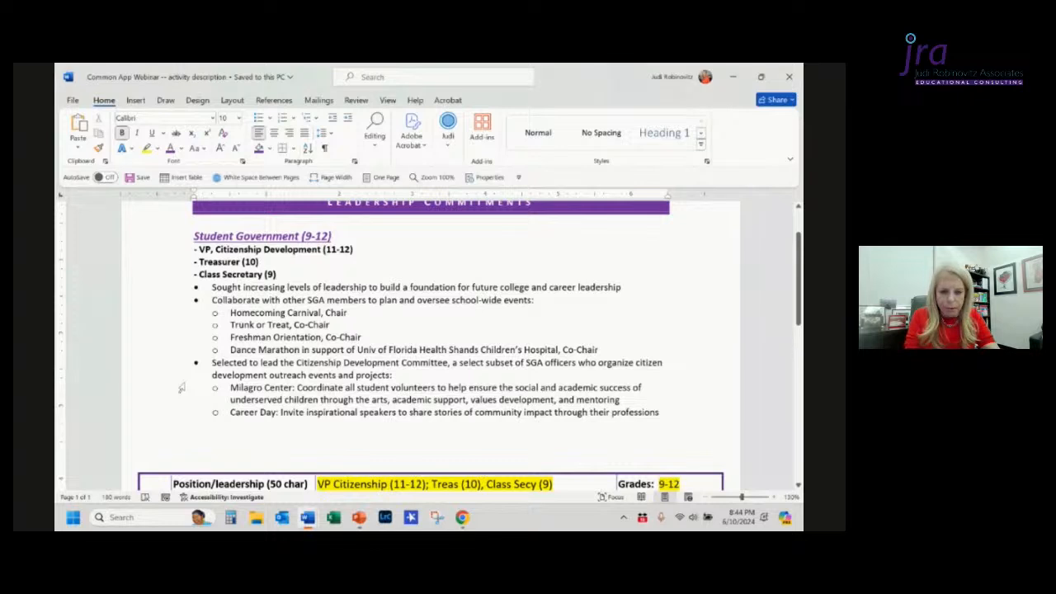
Step: Switch to the Common App application, open the Writing section and check "I understand" for the personal essay
{"action": "key", "text": "alt+Tab"}
{"action": "key", "text": "Tab"}
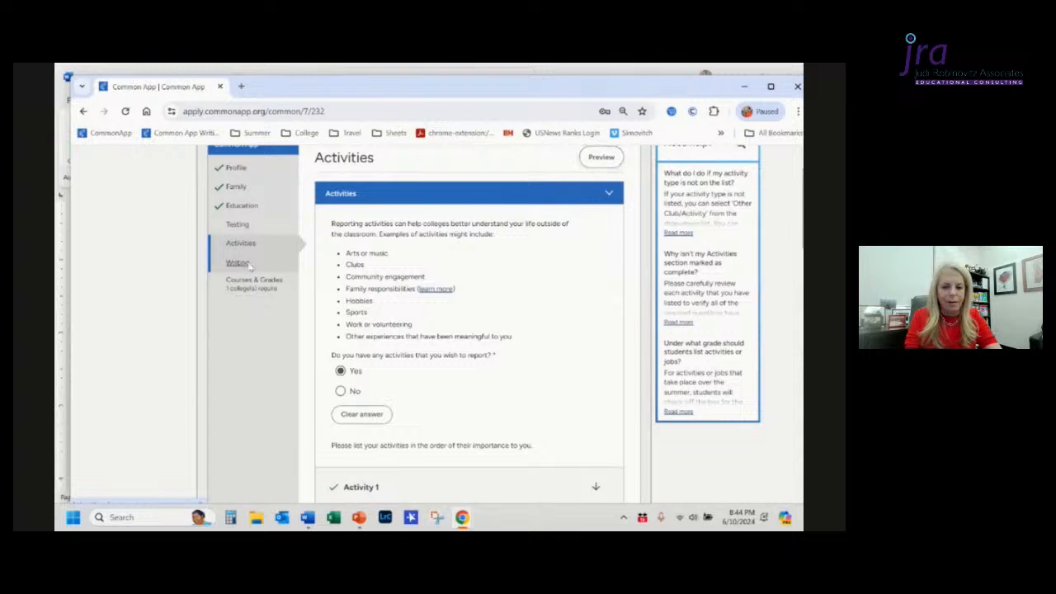
{"action": "left_click", "coordinate": [239, 263]}
{"action": "scroll", "coordinate": [469, 309], "scroll_direction": "down", "scroll_amount": 2}
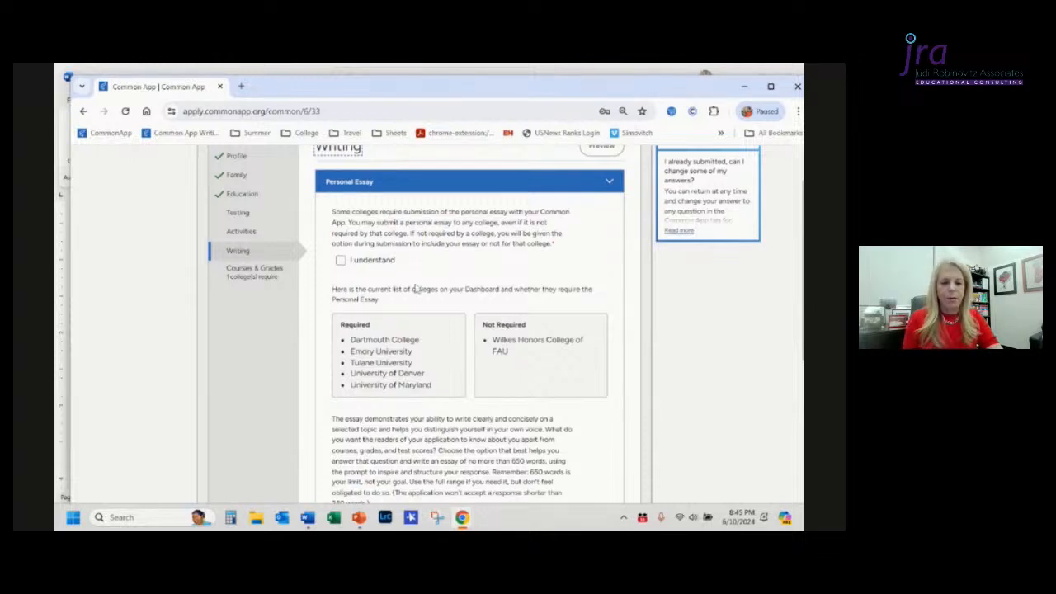
{"action": "left_click", "coordinate": [340, 262]}
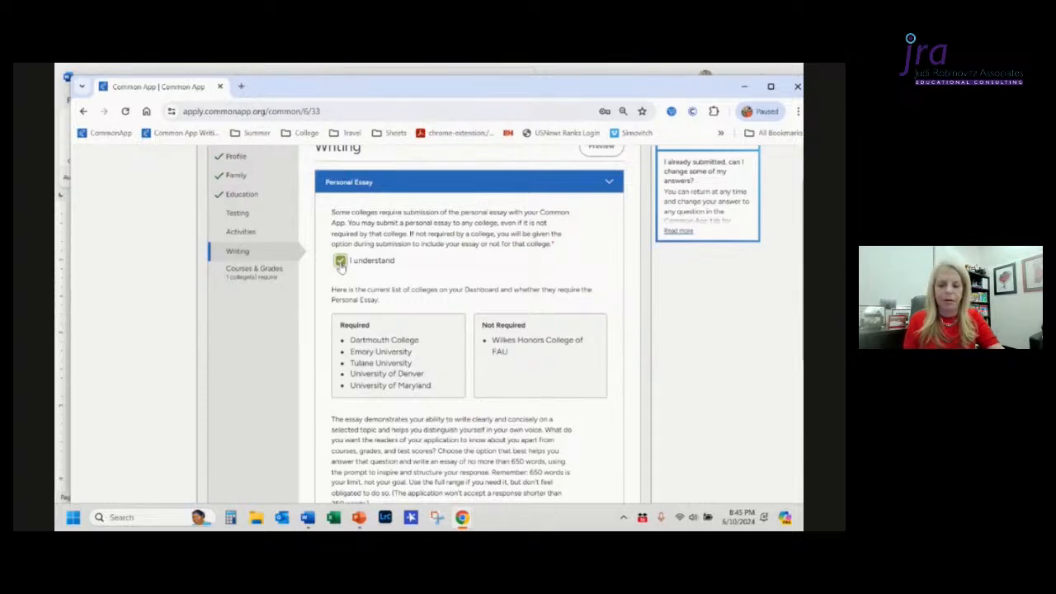
Step: Scroll through the personal essay prompts down to the essay text box
{"action": "scroll", "coordinate": [340, 265], "scroll_direction": "down", "scroll_amount": 2}
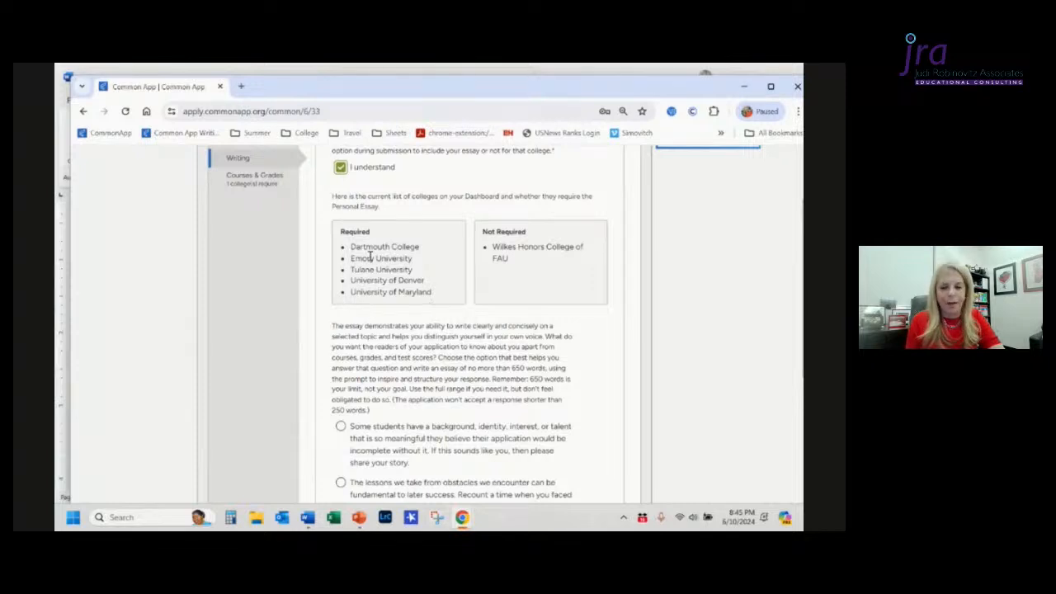
{"action": "scroll", "coordinate": [369, 257], "scroll_direction": "down", "scroll_amount": 4}
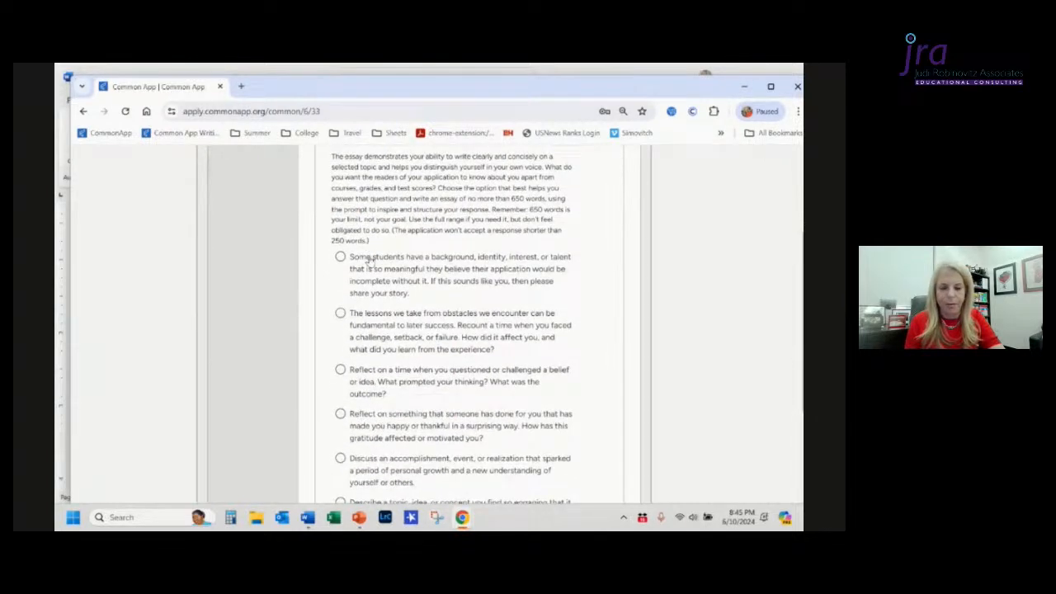
{"action": "scroll", "coordinate": [371, 260], "scroll_direction": "down", "scroll_amount": 3}
{"action": "scroll", "coordinate": [370, 261], "scroll_direction": "up", "scroll_amount": 1}
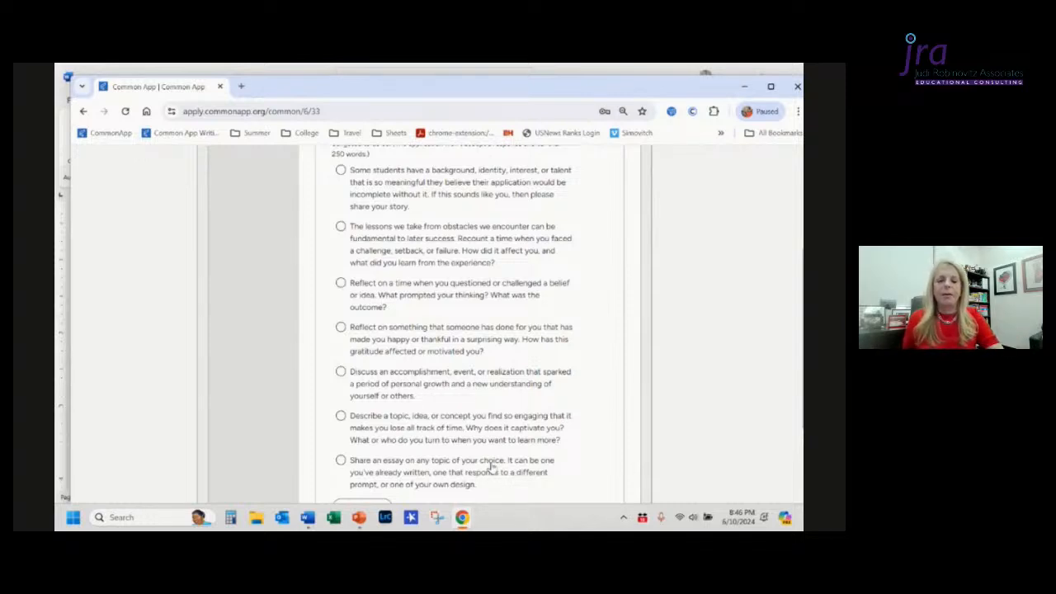
{"action": "scroll", "coordinate": [490, 468], "scroll_direction": "down", "scroll_amount": 1}
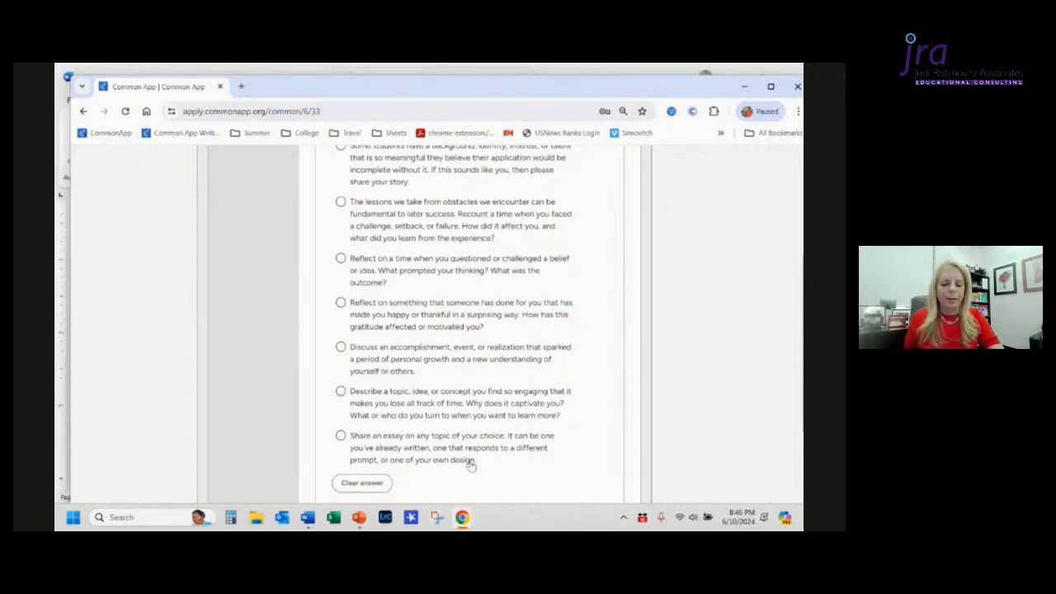
{"action": "scroll", "coordinate": [468, 466], "scroll_direction": "down", "scroll_amount": 2}
{"action": "scroll", "coordinate": [471, 466], "scroll_direction": "down", "scroll_amount": 1}
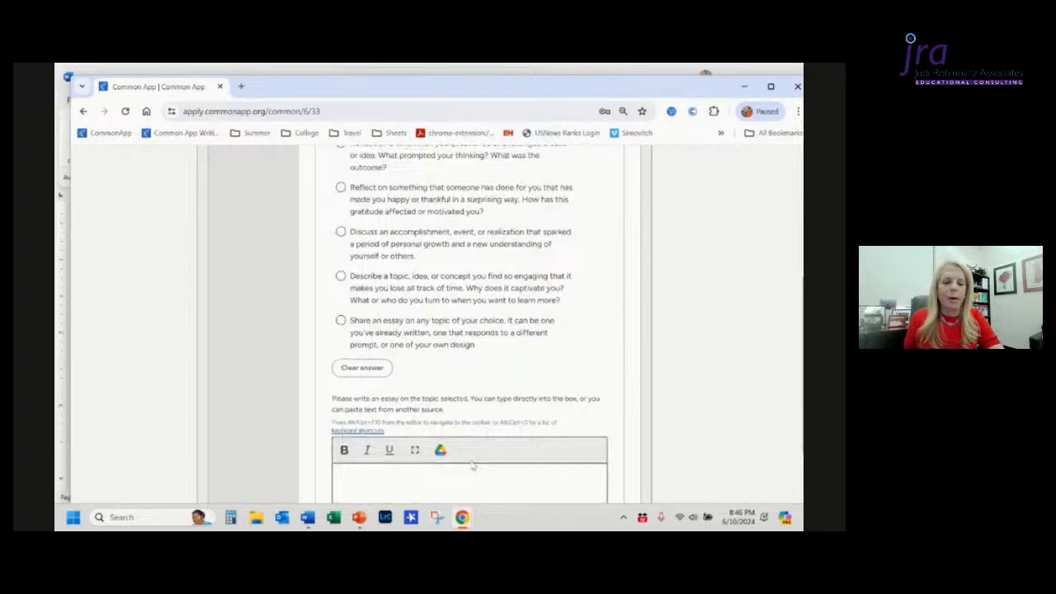
{"action": "scroll", "coordinate": [472, 466], "scroll_direction": "down", "scroll_amount": 2}
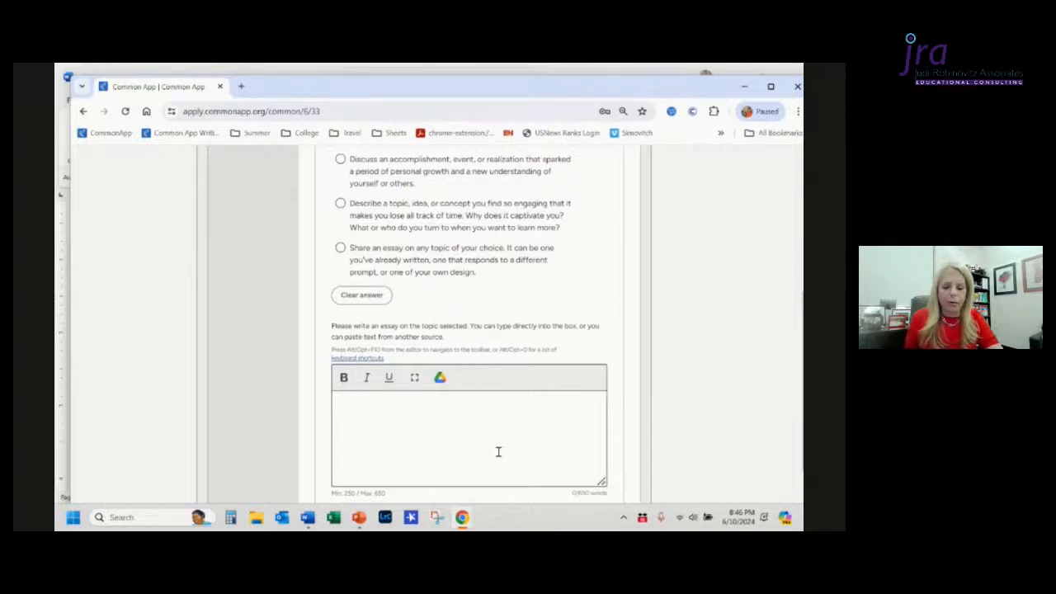
Step: Expand the essay editor to full screen and return to the normal page view
{"action": "left_click", "coordinate": [415, 379]}
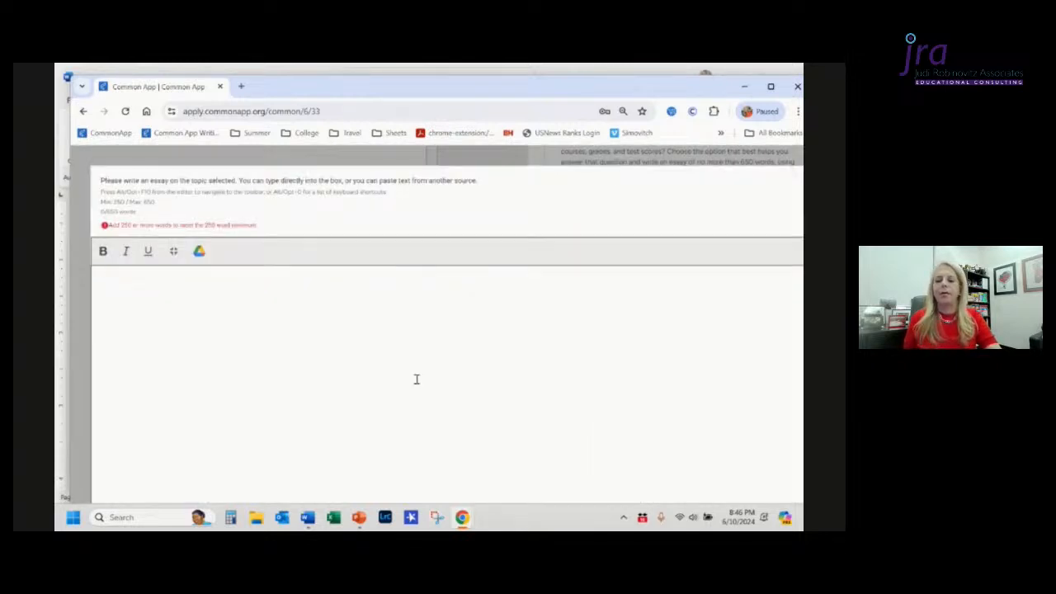
{"action": "left_click", "coordinate": [173, 251]}
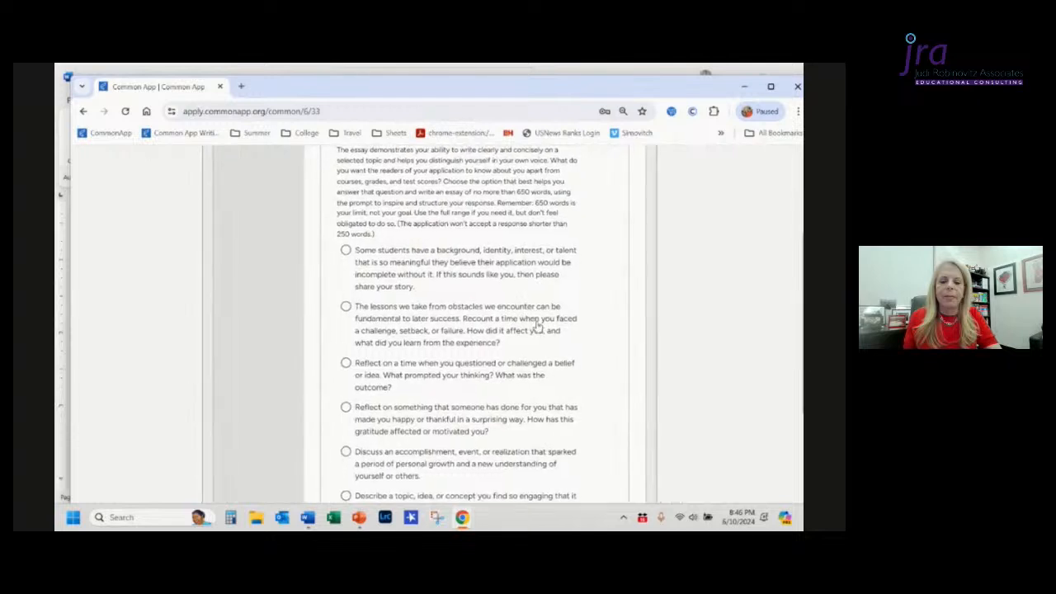
{"action": "scroll", "coordinate": [538, 326], "scroll_direction": "down", "scroll_amount": 5}
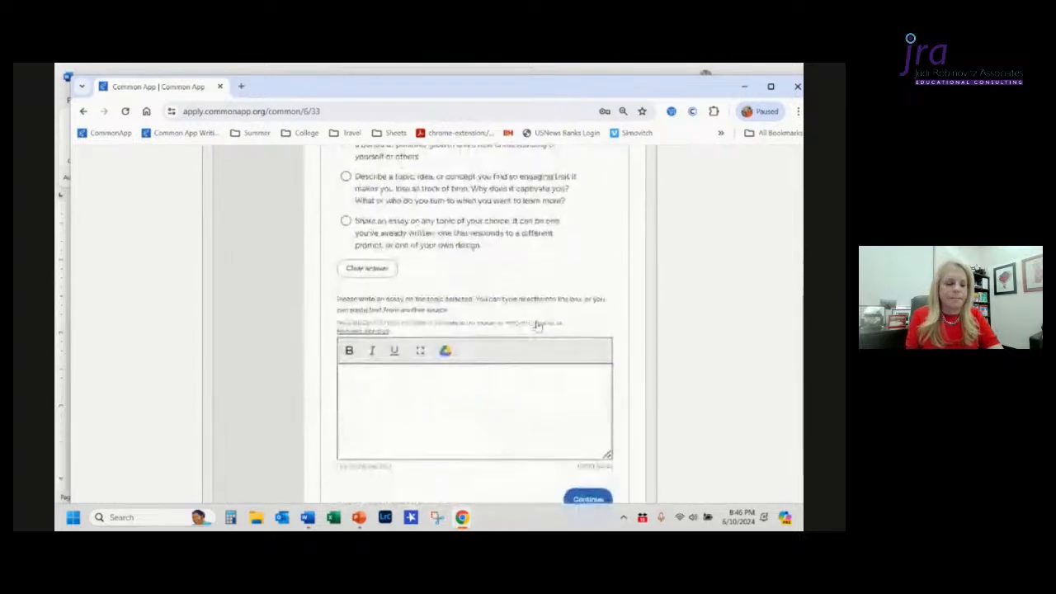
Step: Enter sample placeholder text in the essay box and paste it several times to fill the first paragraph
{"action": "left_click", "coordinate": [538, 322]}
{"action": "key", "text": "alt+Tab"}
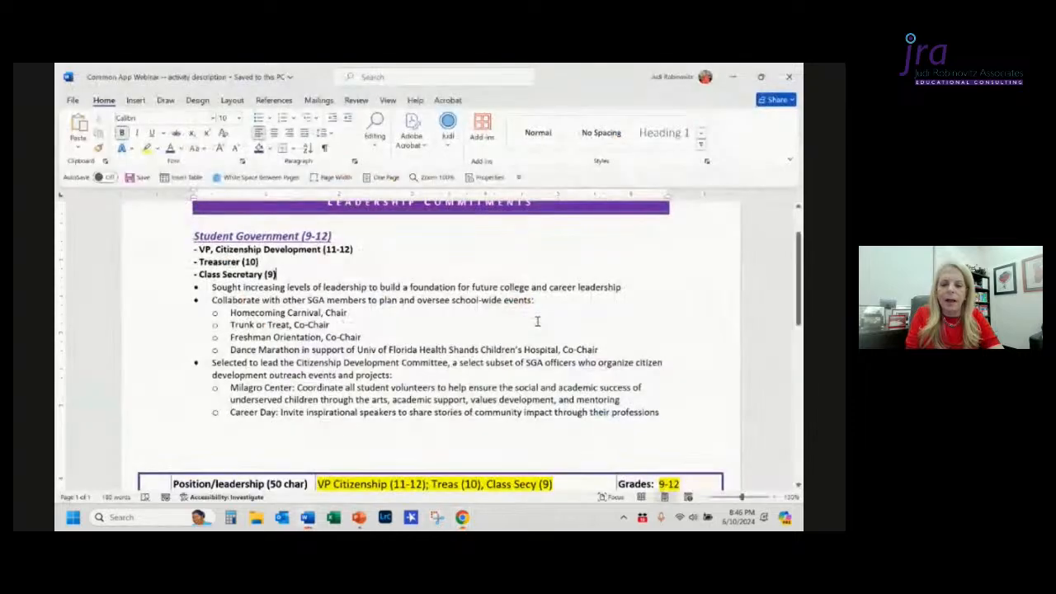
{"action": "key", "text": "alt+Tab"}
{"action": "type", "text": "df kjfsfd sfkj flksd flksd fskf ;lf"}
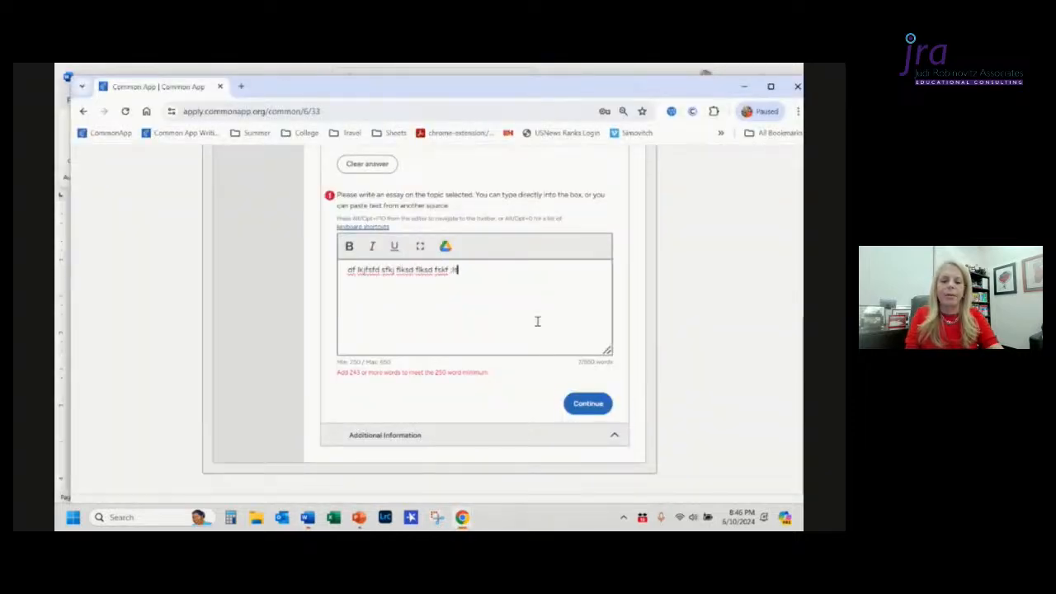
{"action": "key", "text": "ctrl+a"}
{"action": "key", "text": "ctrl+v"}
{"action": "key", "text": "ctrl+v"}
{"action": "key", "text": "ctrl+v"}
{"action": "key", "text": "ctrl+v"}
{"action": "key", "text": "ctrl+v"}
{"action": "key", "text": "ctrl+v"}
{"action": "key", "text": "ctrl+v"}
{"action": "key", "text": "ctrl+v"}
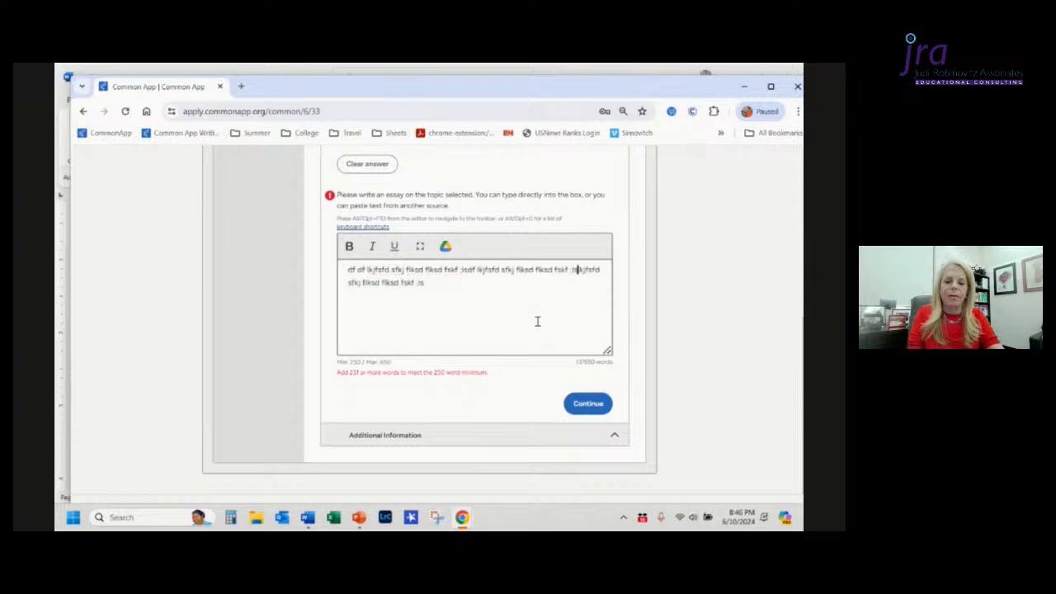
{"action": "key", "text": "End"}
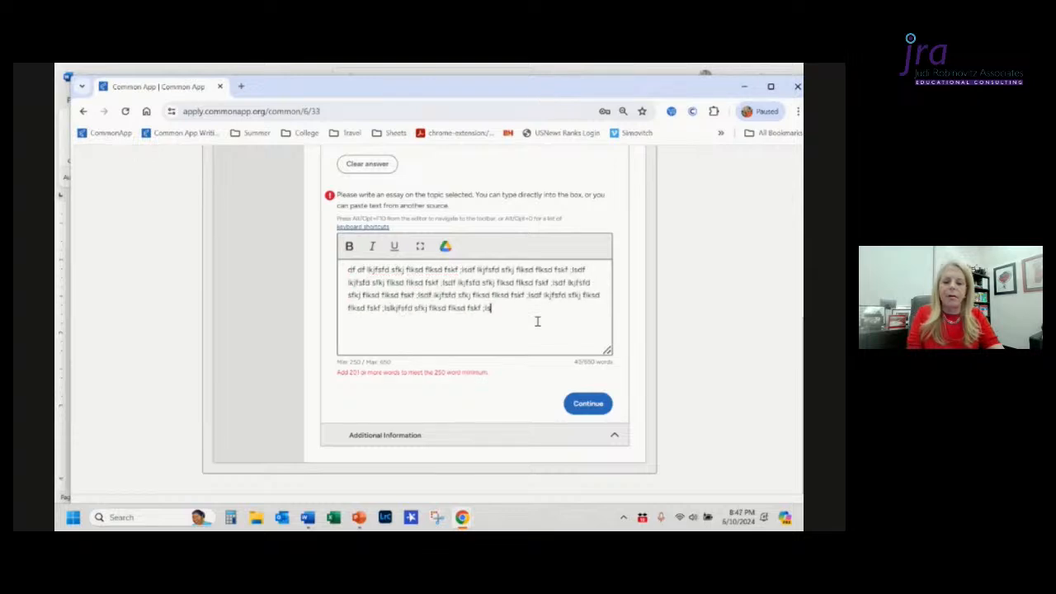
Step: Add two new paragraphs of pasted sample text at the end of the essay
{"action": "key", "text": "Return"}
{"action": "key", "text": "Return"}
{"action": "type", "text": "df kjfsfd sfkj flksd flksd fskf ;lf"}
{"action": "key", "text": "ctrl+v"}
{"action": "key", "text": "ctrl+v"}
{"action": "key", "text": "ctrl+v"}
{"action": "key", "text": "ctrl+v"}
{"action": "key", "text": "ctrl+v"}
{"action": "key", "text": "ctrl+v"}
{"action": "key", "text": "ctrl+v"}
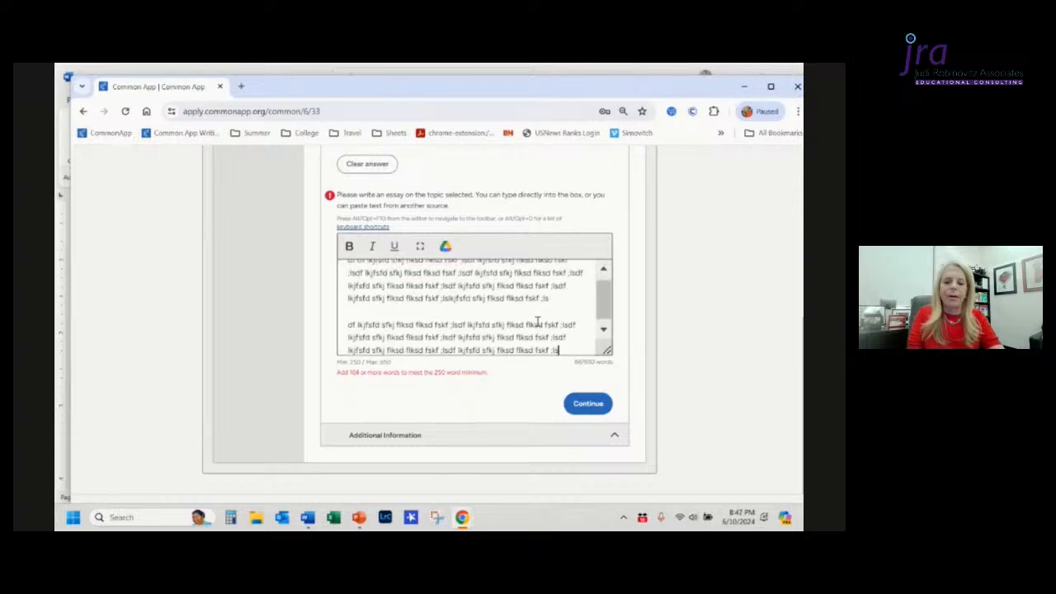
{"action": "key", "text": "Return"}
{"action": "key", "text": "Return"}
{"action": "key", "text": "ctrl+v"}
{"action": "key", "text": "ctrl+v"}
{"action": "key", "text": "ctrl+v"}
{"action": "key", "text": "ctrl+v"}
{"action": "key", "text": "ctrl+v"}
{"action": "key", "text": "ctrl+v"}
{"action": "key", "text": "ctrl+v"}
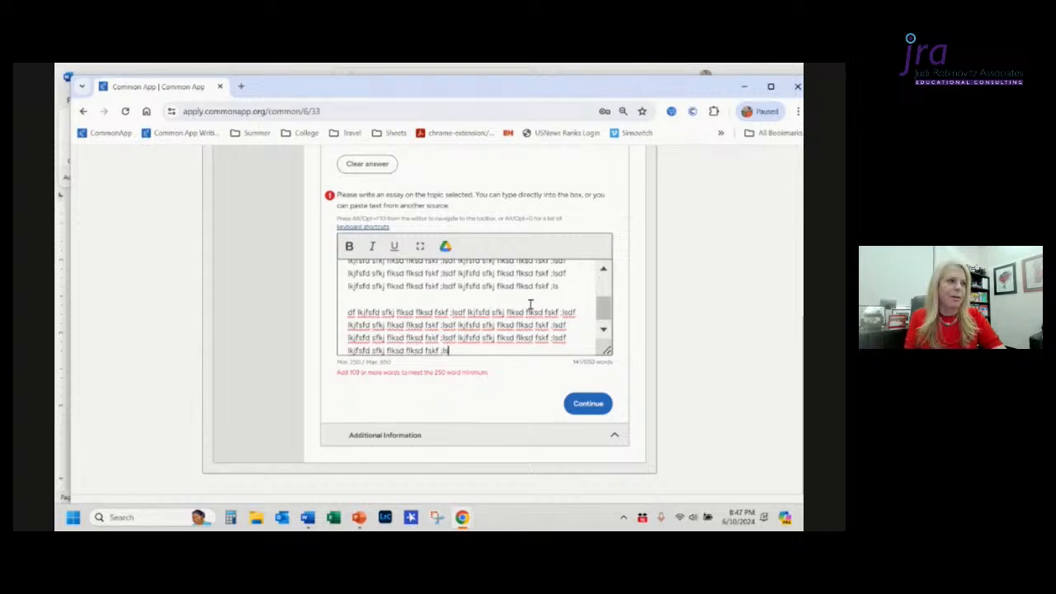
Step: Paste more sample text near the end of the essay's last paragraph
{"action": "scroll", "coordinate": [531, 307], "scroll_direction": "up", "scroll_amount": 1}
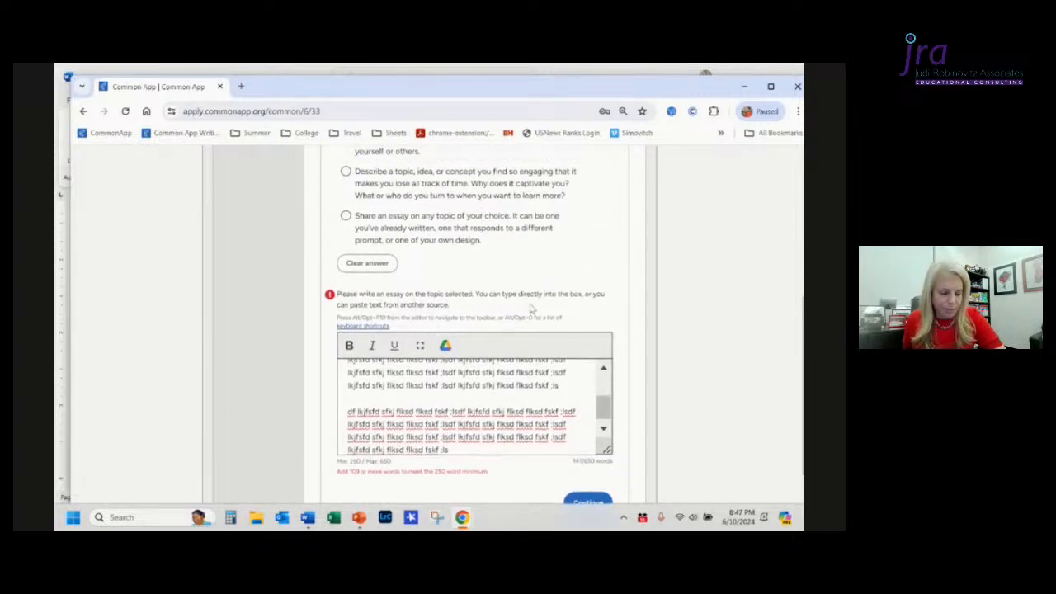
{"action": "scroll", "coordinate": [531, 303], "scroll_direction": "down", "scroll_amount": 1}
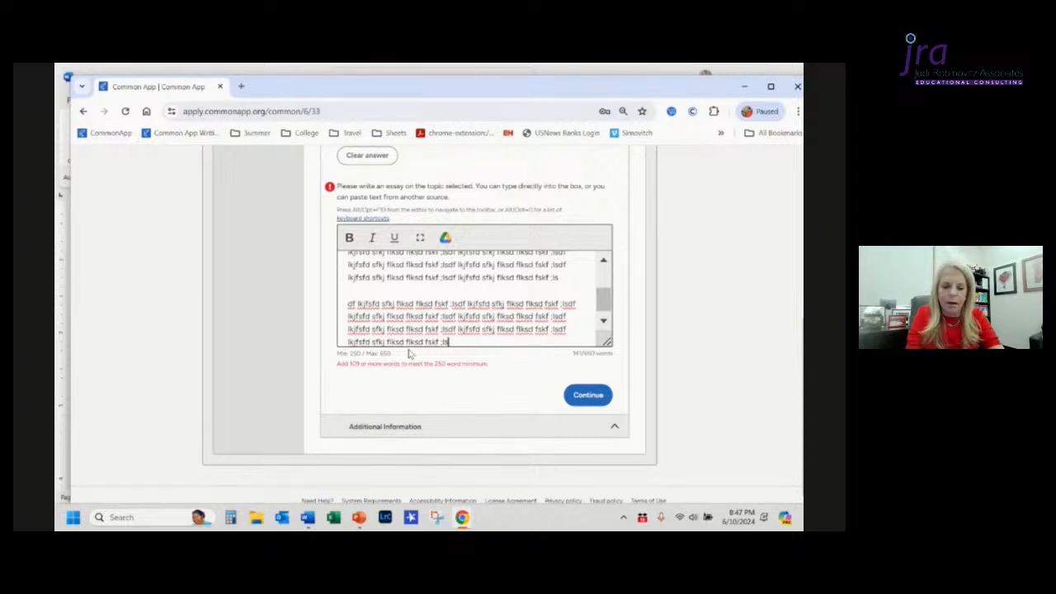
{"action": "key", "text": "shift+Up"}
{"action": "key", "text": "shift+Up"}
{"action": "key", "text": "shift+Up"}
{"action": "key", "text": "shift+Up"}
{"action": "key", "text": "shift+Up"}
{"action": "key", "text": "shift+Up"}
{"action": "key", "text": "shift+Up"}
{"action": "key", "text": "shift+Up"}
{"action": "key", "text": "shift+Up"}
{"action": "key", "text": "shift+Up"}
{"action": "key", "text": "shift+Up"}
{"action": "key", "text": "shift+Up"}
{"action": "key", "text": "shift+Up"}
{"action": "key", "text": "shift+Up"}
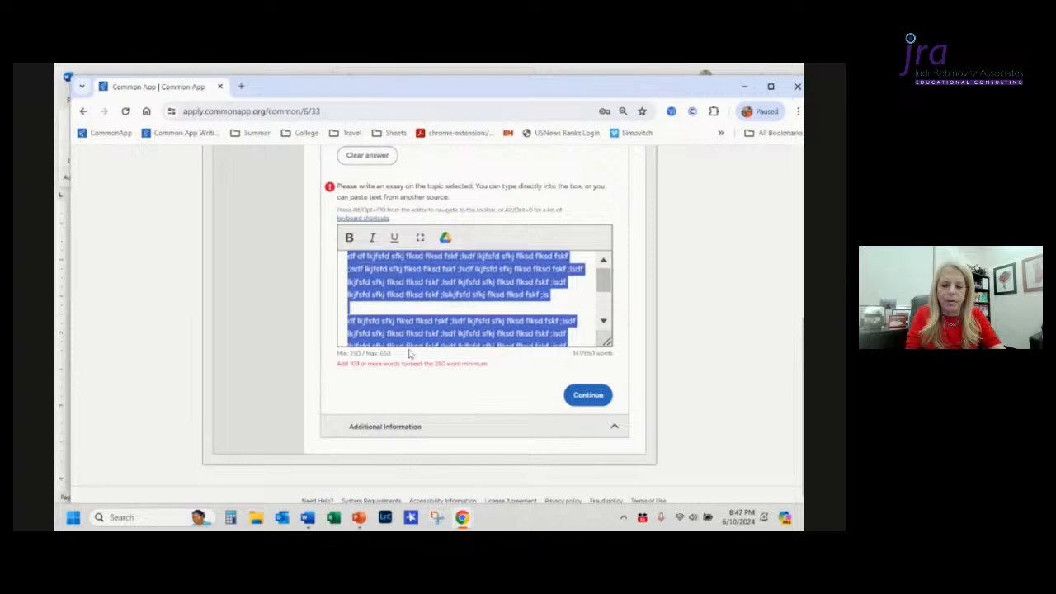
{"action": "key", "text": "Up"}
{"action": "key", "text": "ctrl+v"}
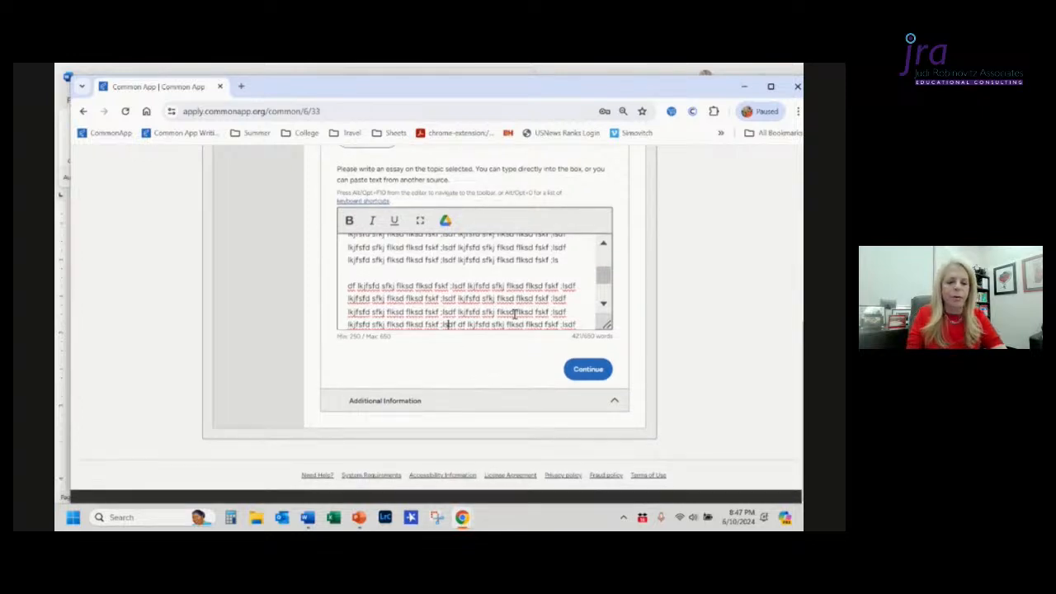
Step: Expand the essay editor to full screen to review the whole text, then restore it
{"action": "scroll", "coordinate": [515, 319], "scroll_direction": "up", "scroll_amount": 5}
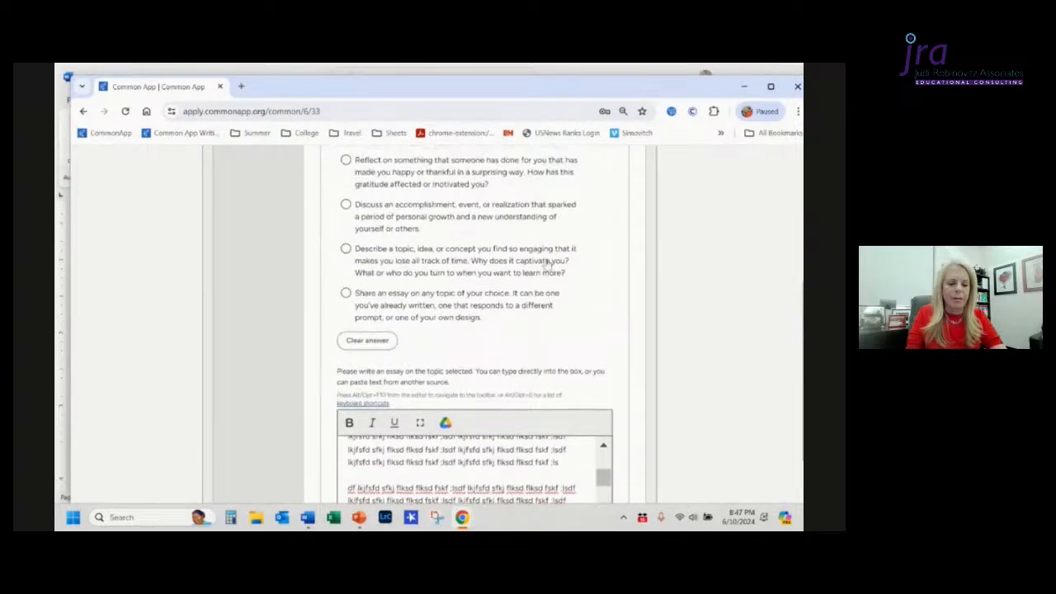
{"action": "scroll", "coordinate": [548, 265], "scroll_direction": "down", "scroll_amount": 5}
{"action": "scroll", "coordinate": [543, 337], "scroll_direction": "up", "scroll_amount": 1}
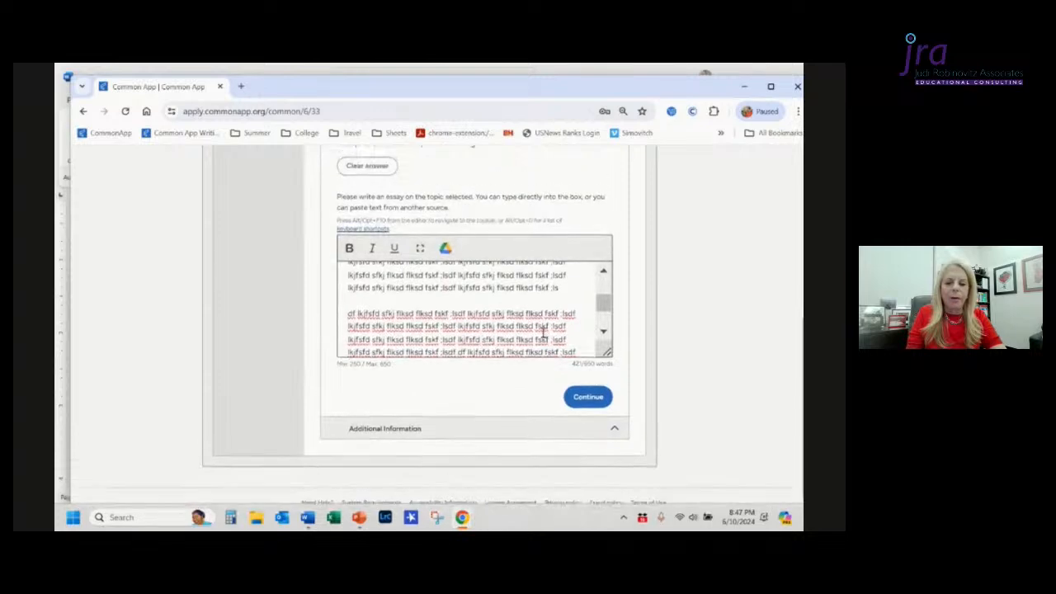
{"action": "left_click", "coordinate": [421, 250]}
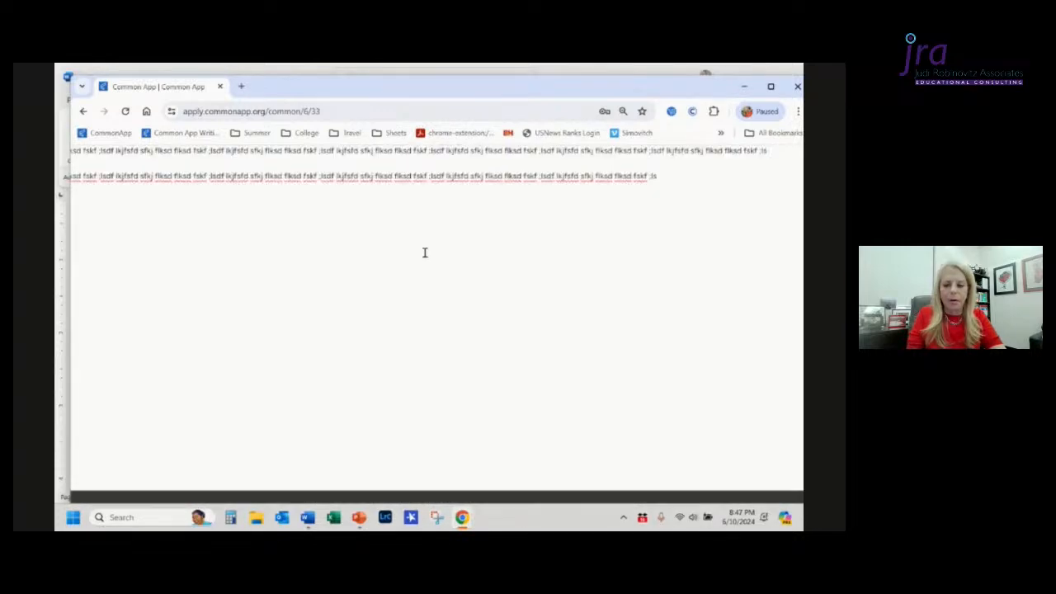
{"action": "scroll", "coordinate": [566, 252], "scroll_direction": "up", "scroll_amount": 3}
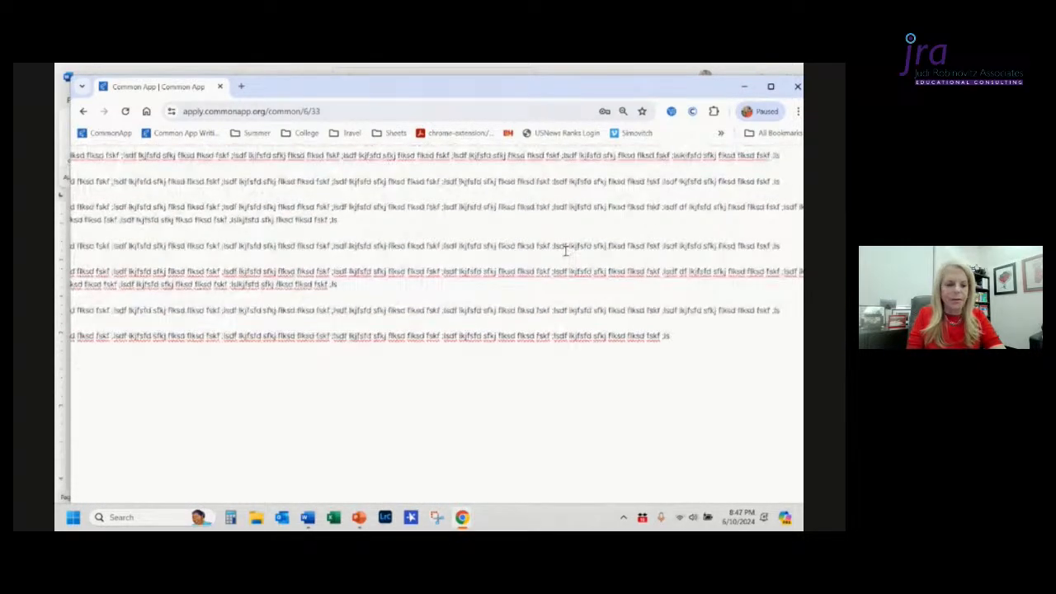
{"action": "scroll", "coordinate": [566, 251], "scroll_direction": "up", "scroll_amount": 3}
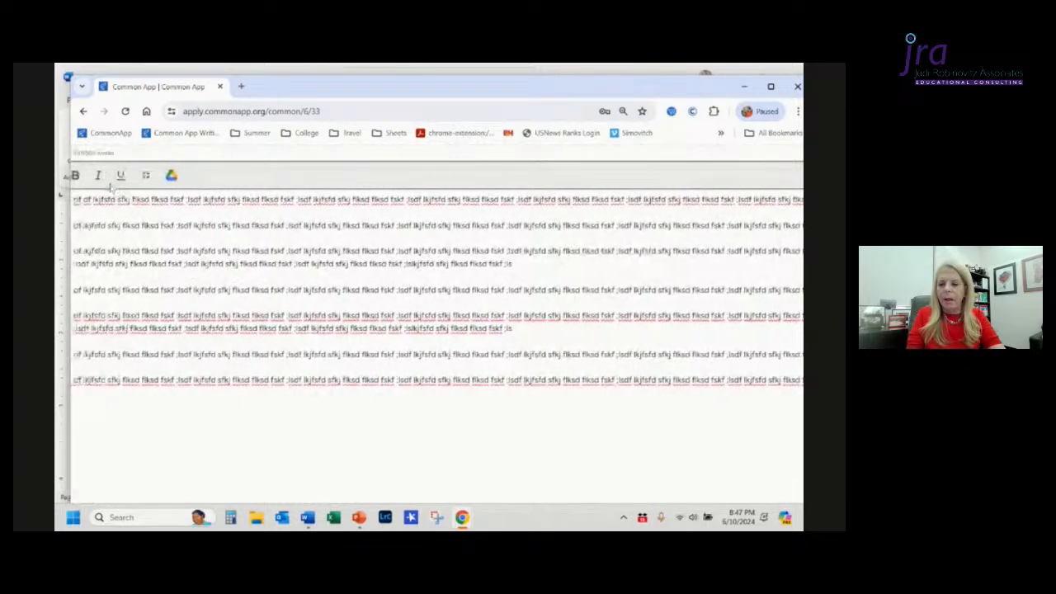
{"action": "left_click", "coordinate": [146, 174]}
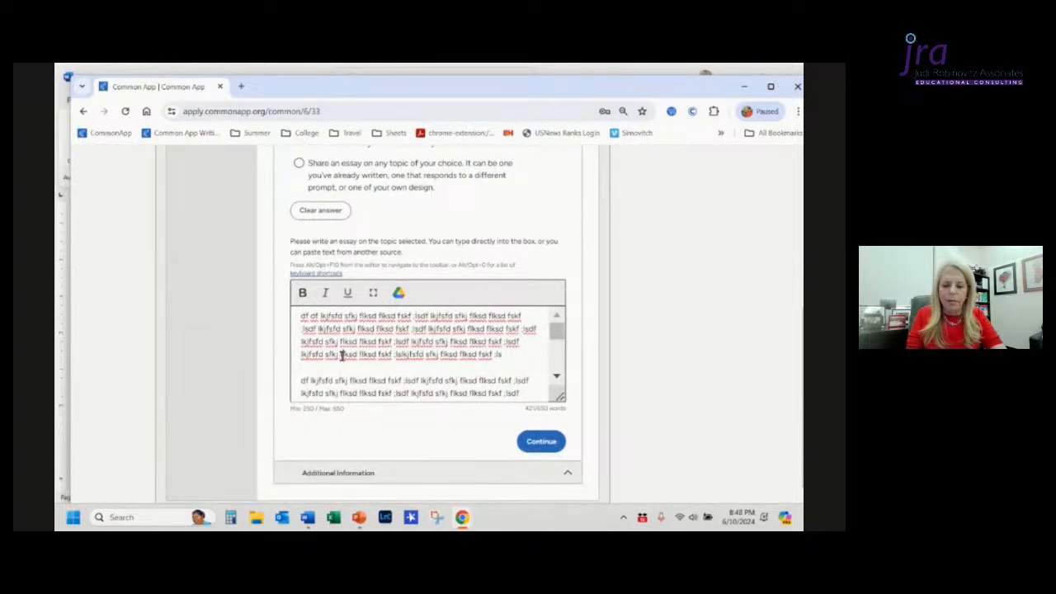
Step: Make a phrase in the first paragraph's last line bold, italic and underlined
{"action": "left_click_drag", "start_coordinate": [342, 355], "coordinate": [441, 355]}
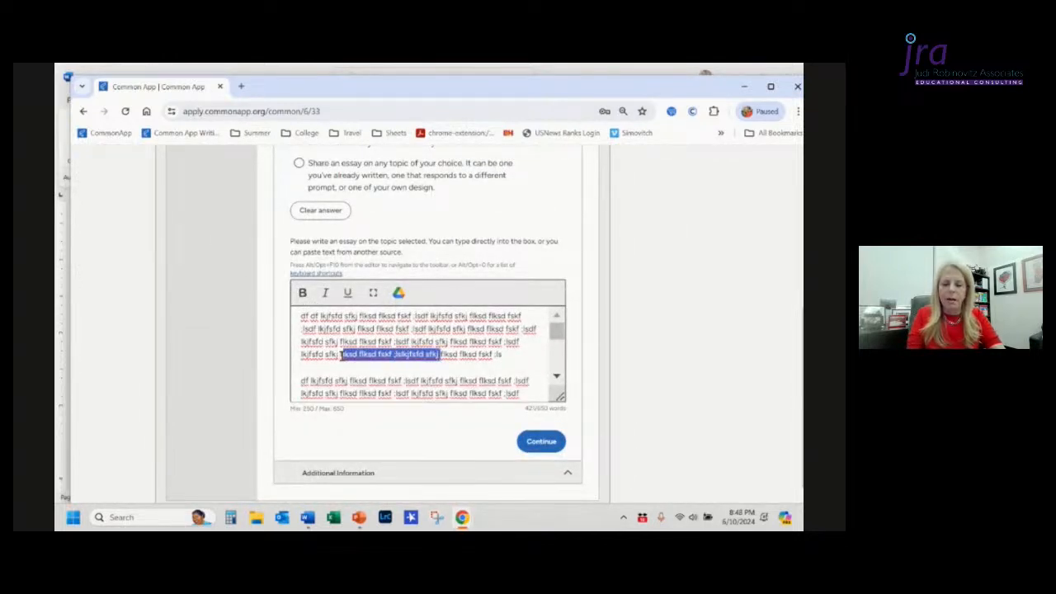
{"action": "left_click", "coordinate": [303, 292]}
{"action": "left_click", "coordinate": [325, 296]}
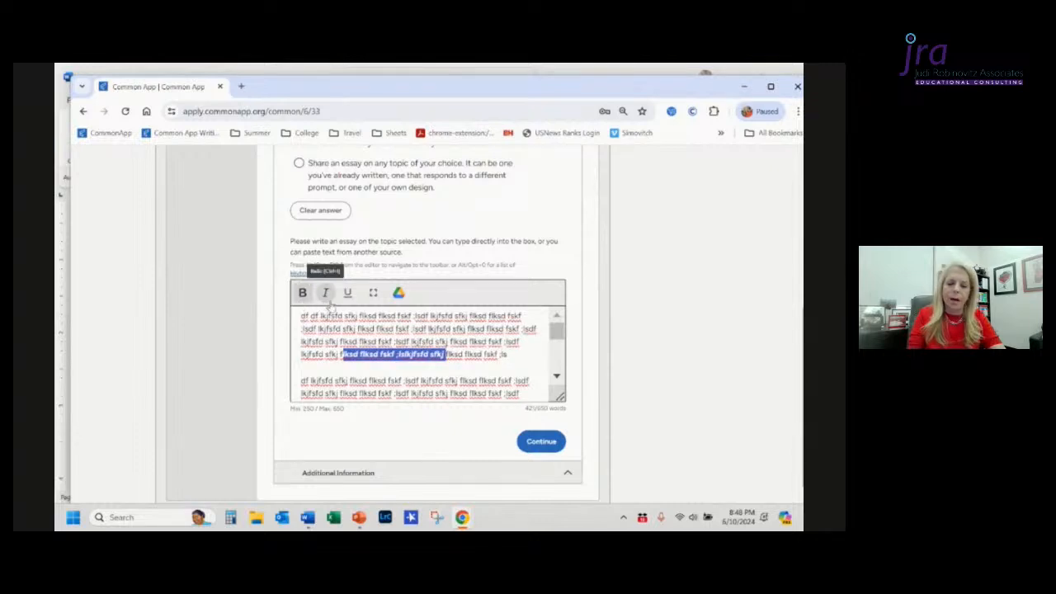
{"action": "left_click", "coordinate": [347, 299]}
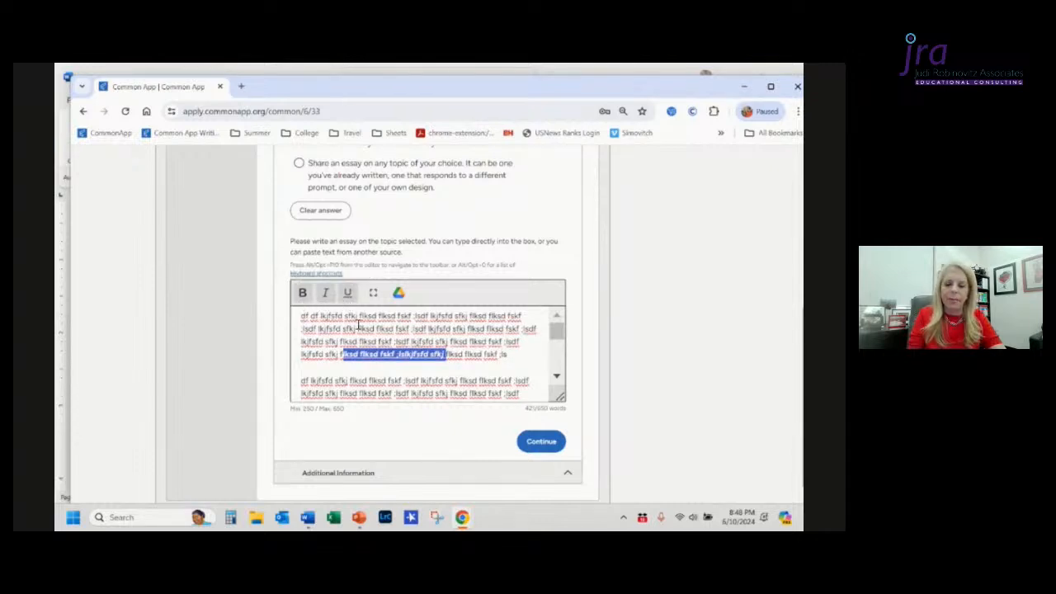
Step: Make a few words in the essay's first line bold and italic
{"action": "left_click", "coordinate": [359, 318]}
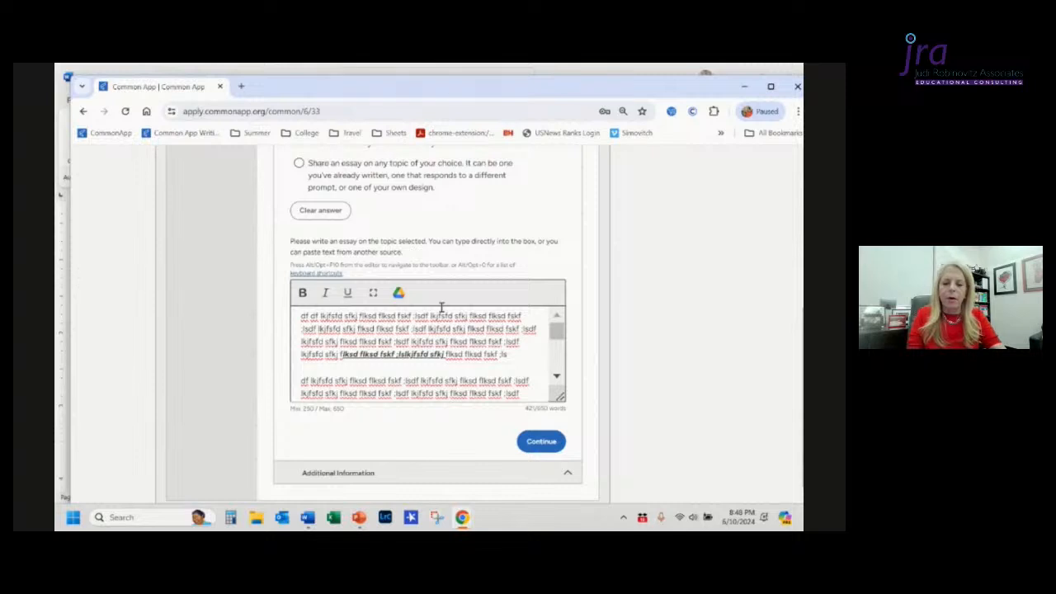
{"action": "key", "text": "shift+Right"}
{"action": "key", "text": "shift+Right"}
{"action": "key", "text": "shift+Right"}
{"action": "key", "text": "shift+Right"}
{"action": "key", "text": "shift+Right"}
{"action": "key", "text": "shift+Right"}
{"action": "key", "text": "shift+Right"}
{"action": "key", "text": "shift+Right"}
{"action": "key", "text": "shift+Right"}
{"action": "key", "text": "shift+Right"}
{"action": "key", "text": "shift+Right"}
{"action": "key", "text": "shift+Right"}
{"action": "key", "text": "shift+Right"}
{"action": "key", "text": "shift+Right"}
{"action": "key", "text": "shift+Right"}
{"action": "key", "text": "shift+Right"}
{"action": "key", "text": "shift+Right"}
{"action": "key", "text": "shift+Right"}
{"action": "key", "text": "shift+Right"}
{"action": "key", "text": "shift+Right"}
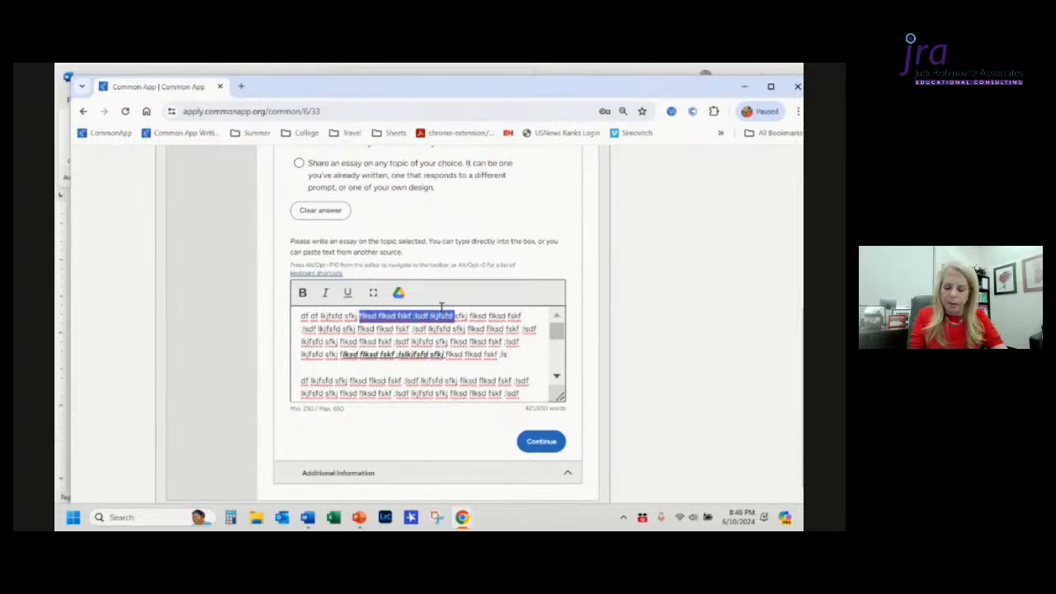
{"action": "key", "text": "ctrl+b"}
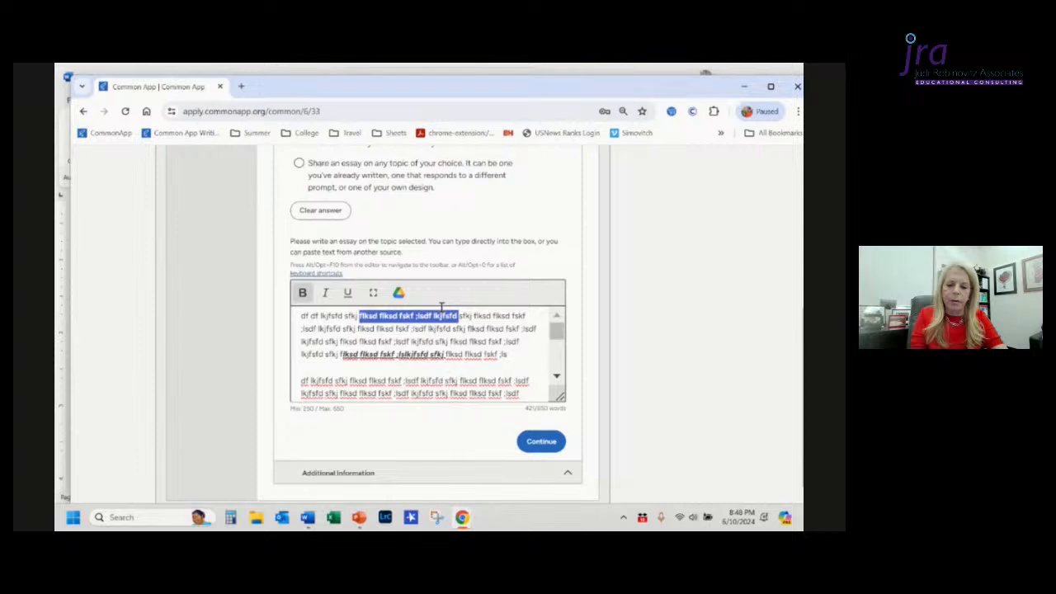
{"action": "key", "text": "ctrl+i"}
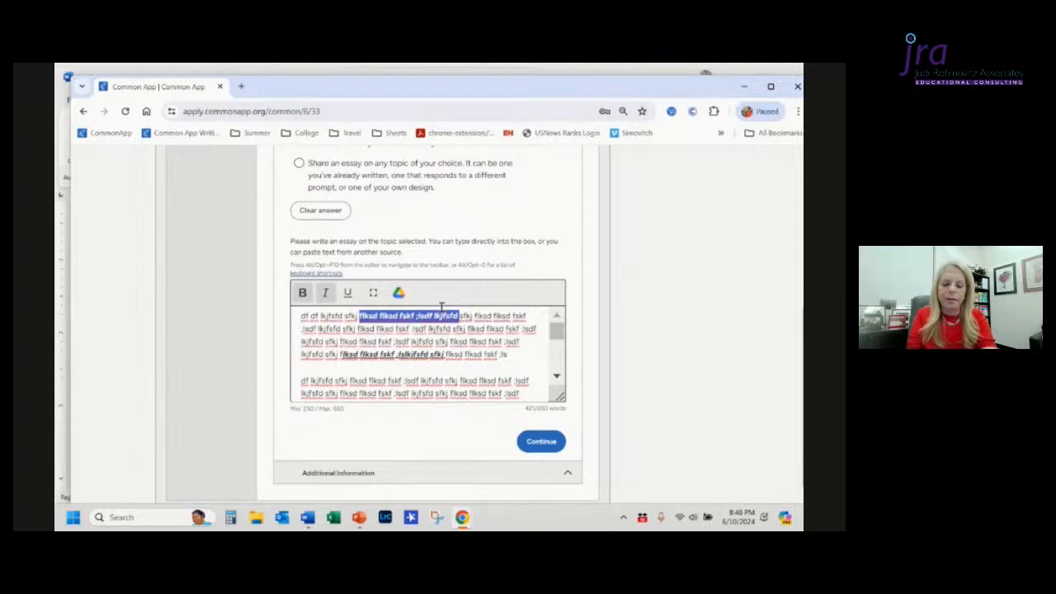
Step: Underline the selected words in the essay's first line and continue to the next section
{"action": "key", "text": "ctrl+u"}
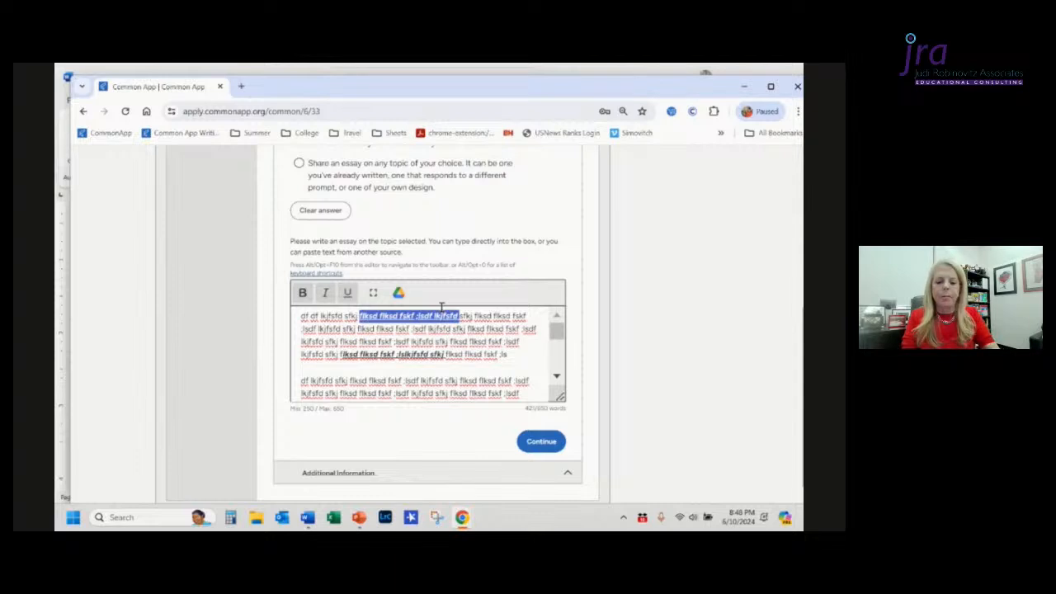
{"action": "left_click", "coordinate": [534, 446]}
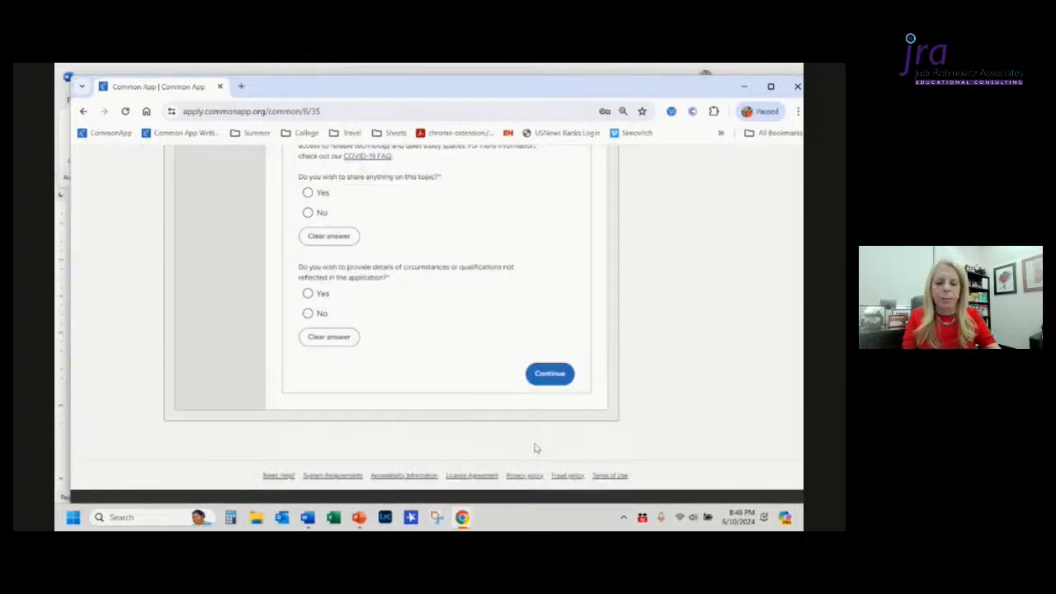
Step: Return to the Writing page and open the section preview, scrolling through it before closing it
{"action": "key", "text": "alt+Left"}
{"action": "scroll", "coordinate": [536, 448], "scroll_direction": "up", "scroll_amount": 5}
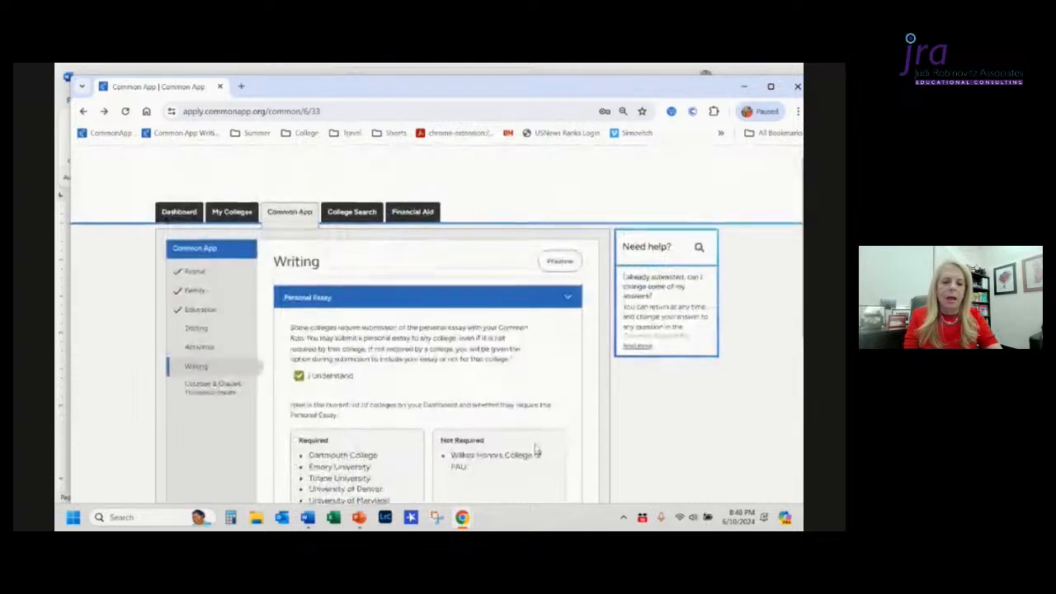
{"action": "left_click", "coordinate": [561, 275]}
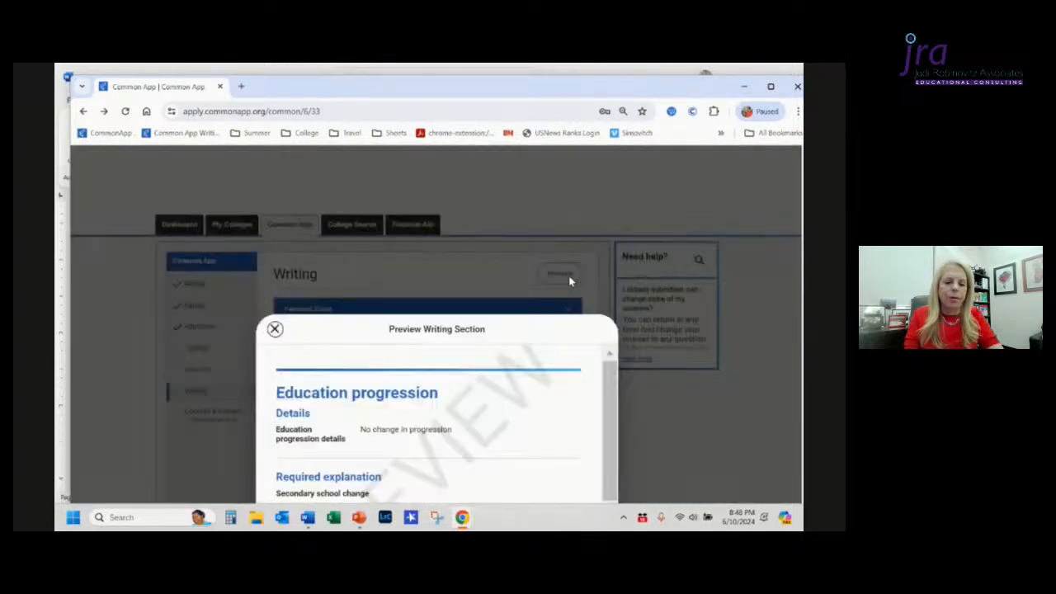
{"action": "scroll", "coordinate": [569, 281], "scroll_direction": "down", "scroll_amount": 2}
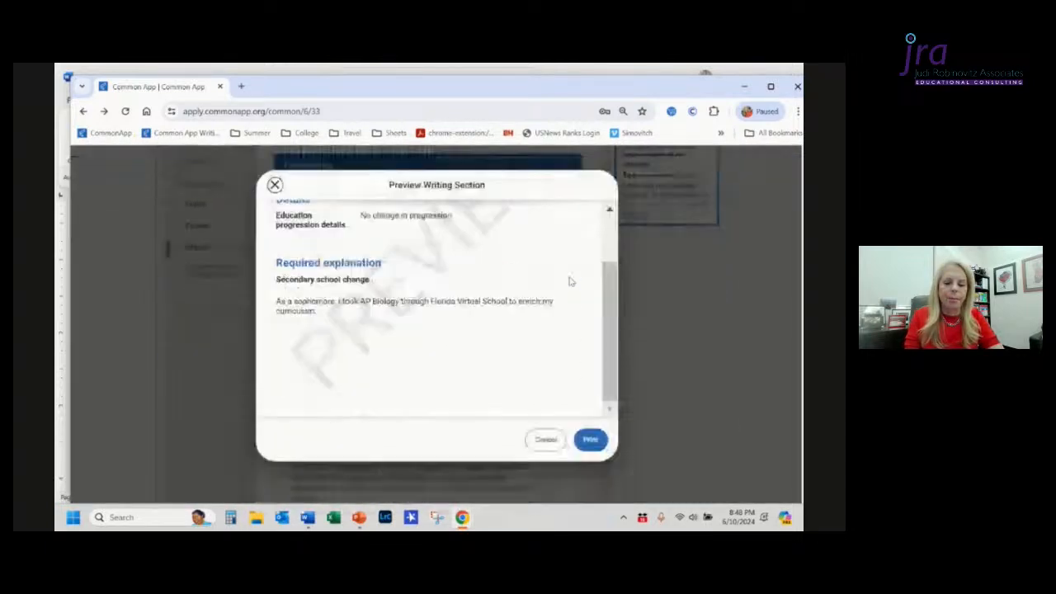
{"action": "scroll", "coordinate": [572, 281], "scroll_direction": "down", "scroll_amount": 1}
{"action": "scroll", "coordinate": [571, 281], "scroll_direction": "up", "scroll_amount": 1}
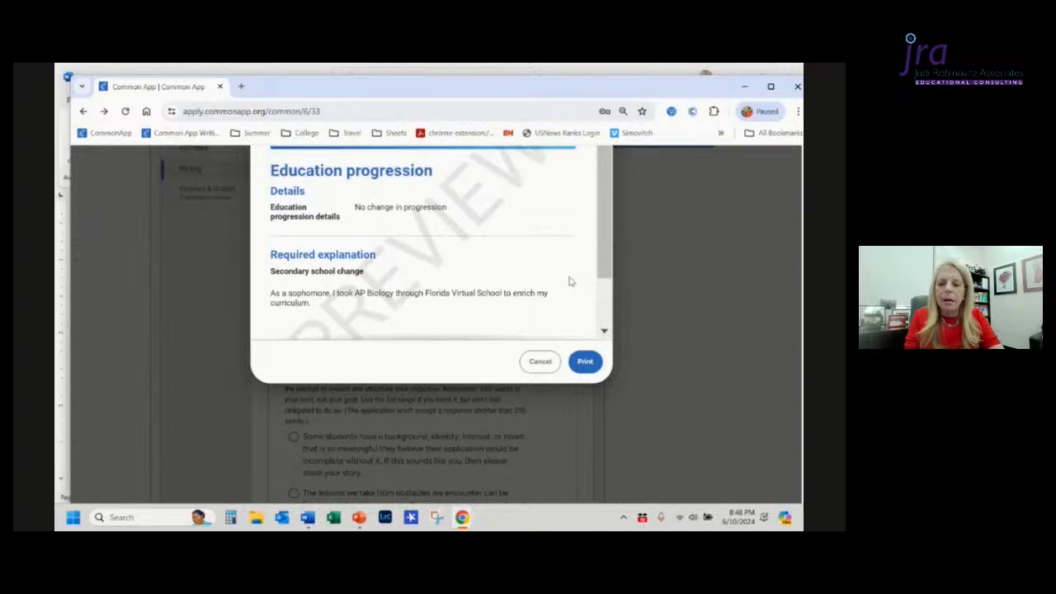
{"action": "scroll", "coordinate": [569, 281], "scroll_direction": "up", "scroll_amount": 2}
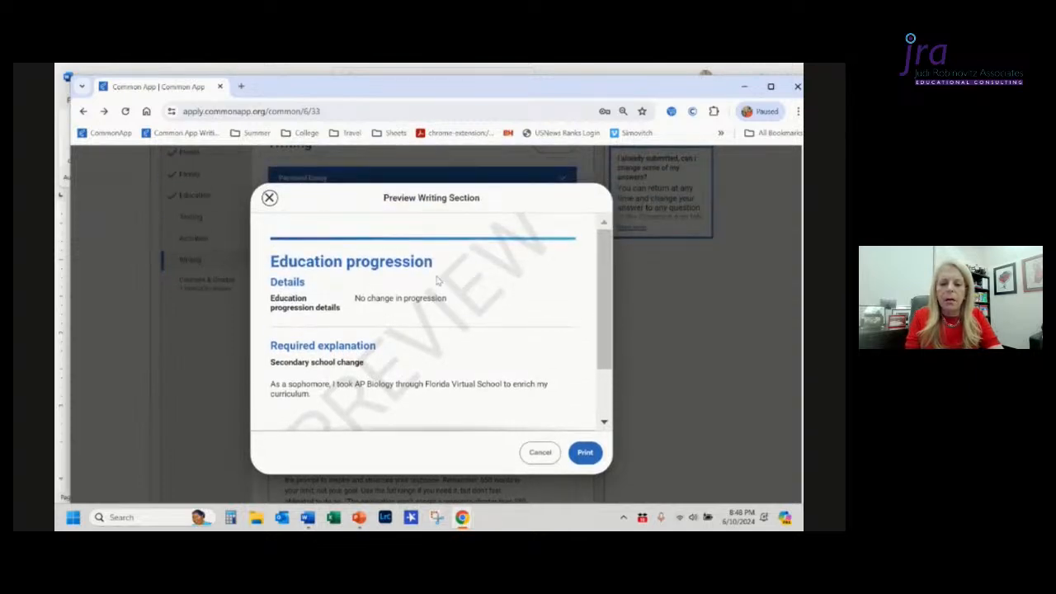
{"action": "key", "text": "alt+Tab"}
{"action": "key", "text": "alt+Tab"}
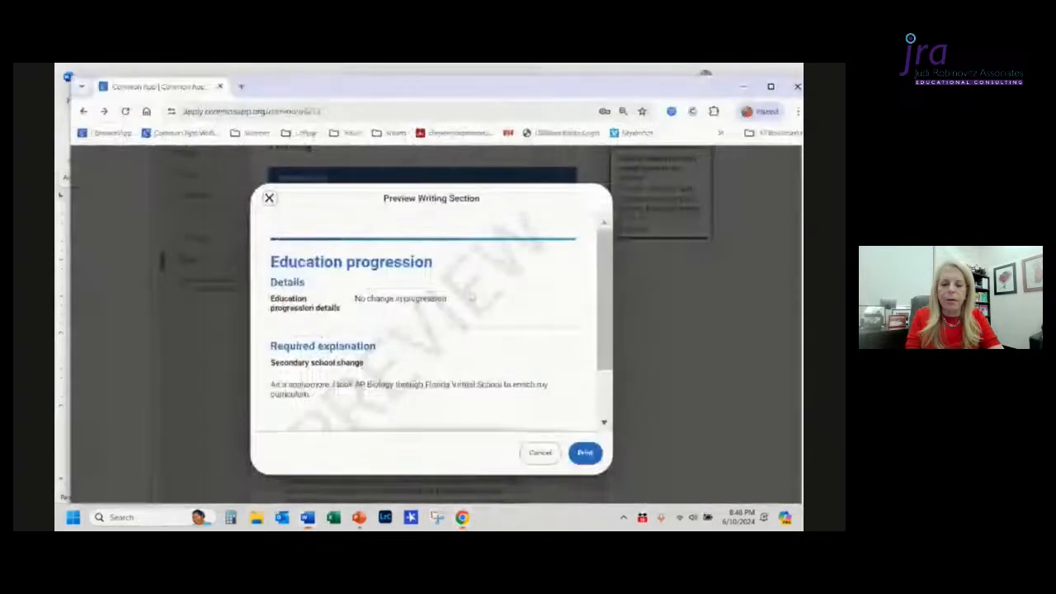
{"action": "scroll", "coordinate": [515, 373], "scroll_direction": "down", "scroll_amount": 3}
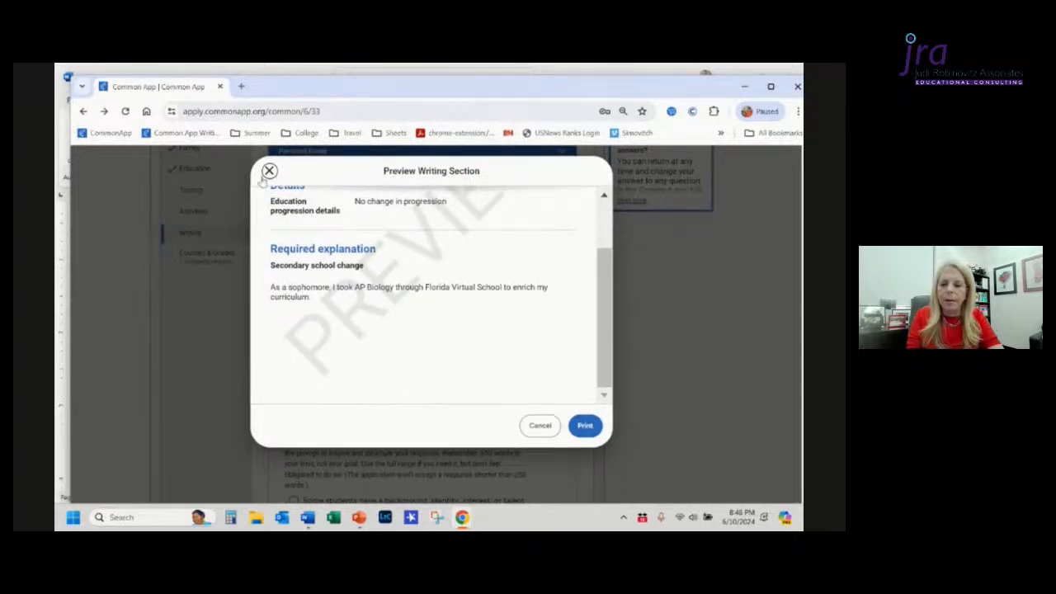
{"action": "left_click", "coordinate": [269, 171]}
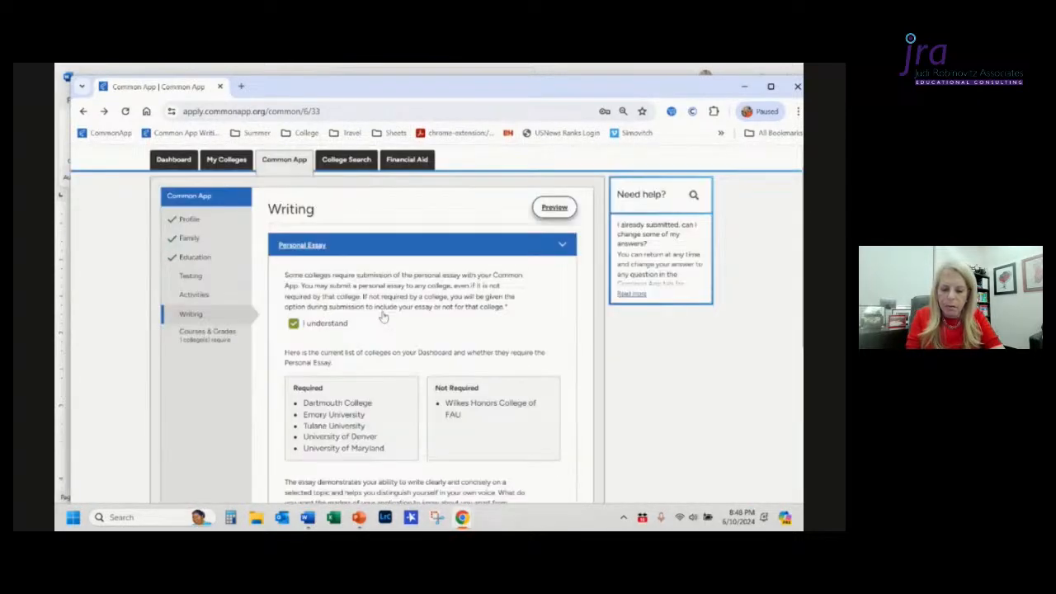
Step: Advance to the Additional Information section and review the Writing section preview again before closing it
{"action": "scroll", "coordinate": [382, 318], "scroll_direction": "down", "scroll_amount": 10}
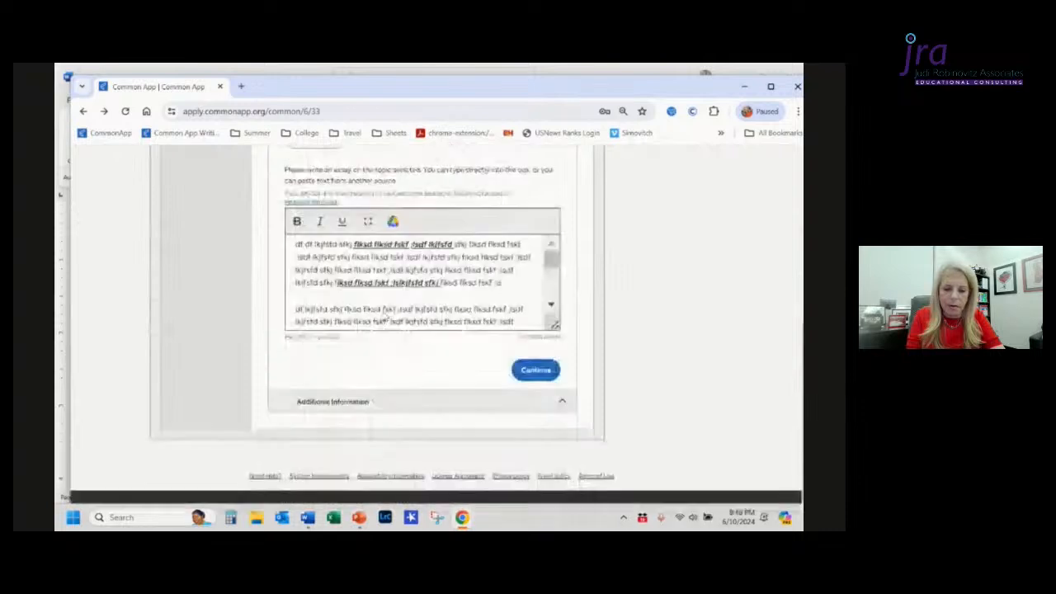
{"action": "left_click", "coordinate": [535, 368]}
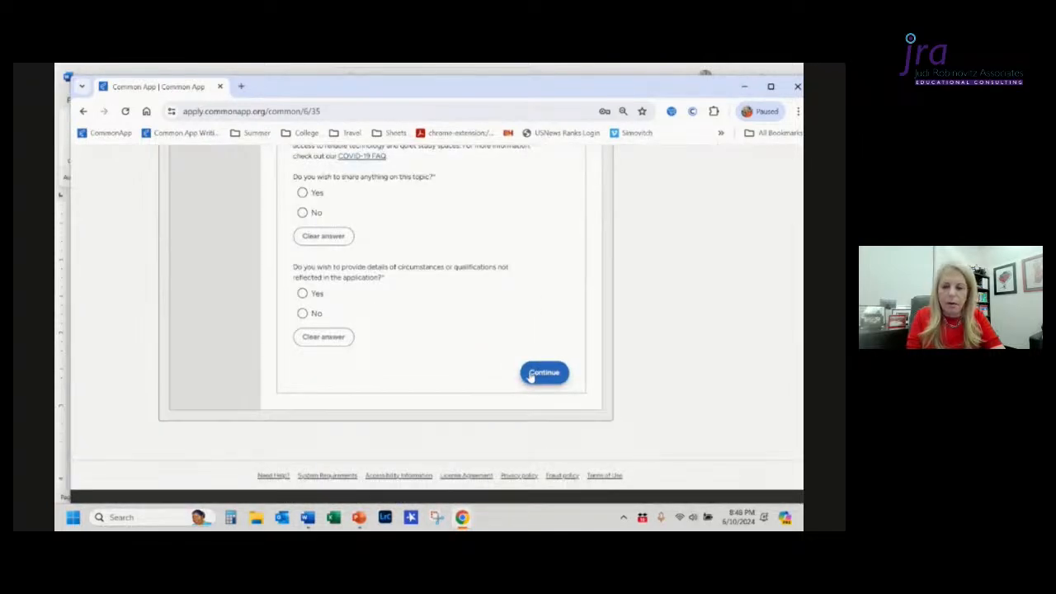
{"action": "scroll", "coordinate": [419, 363], "scroll_direction": "up", "scroll_amount": 3}
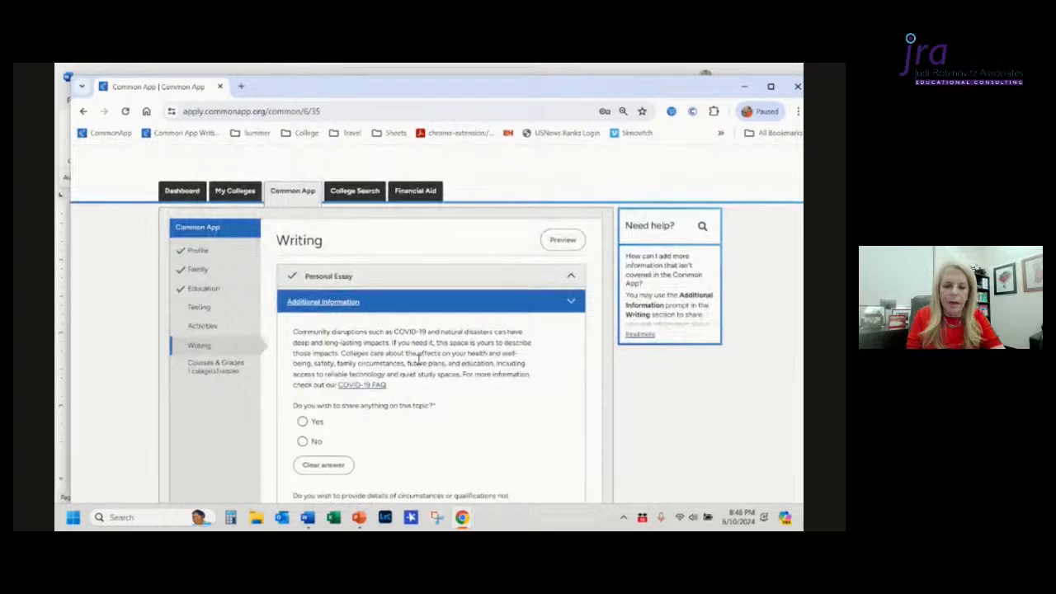
{"action": "left_click", "coordinate": [575, 242]}
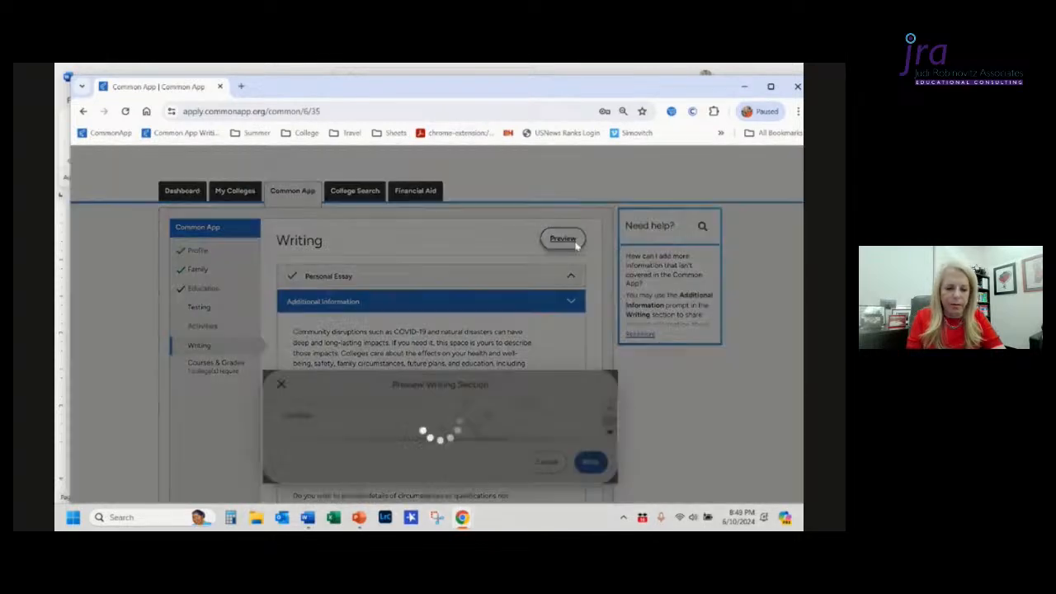
{"action": "scroll", "coordinate": [473, 433], "scroll_direction": "down", "scroll_amount": 5}
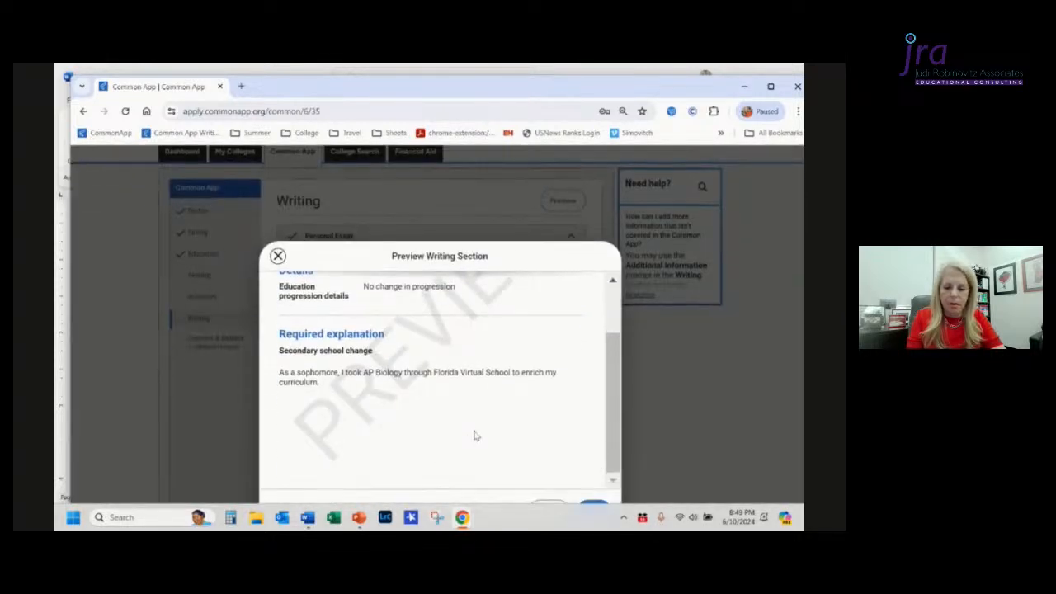
{"action": "scroll", "coordinate": [475, 435], "scroll_direction": "down", "scroll_amount": 3}
{"action": "scroll", "coordinate": [474, 436], "scroll_direction": "up", "scroll_amount": 3}
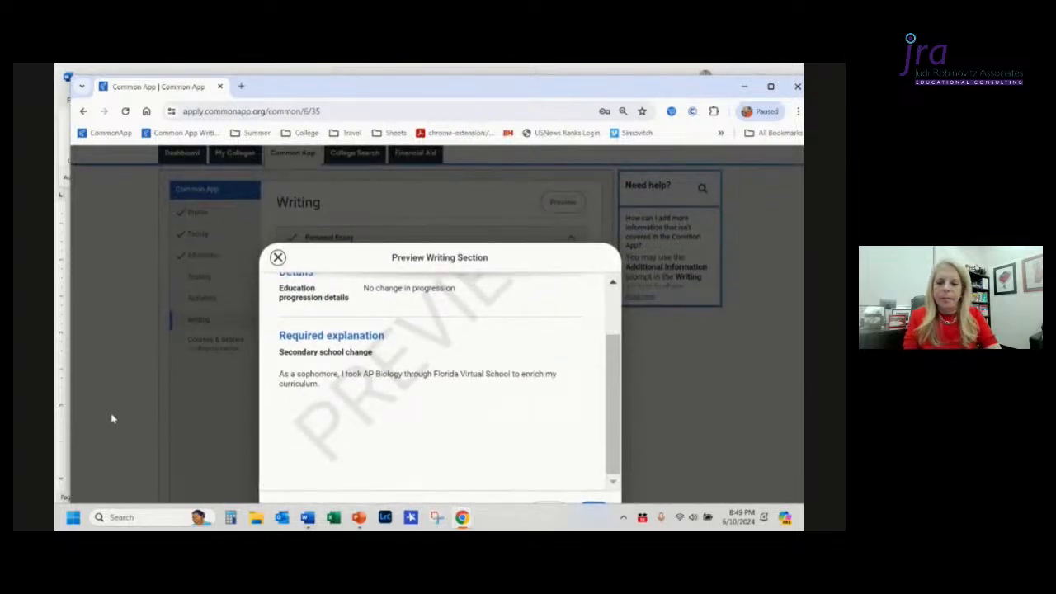
{"action": "left_click", "coordinate": [278, 259]}
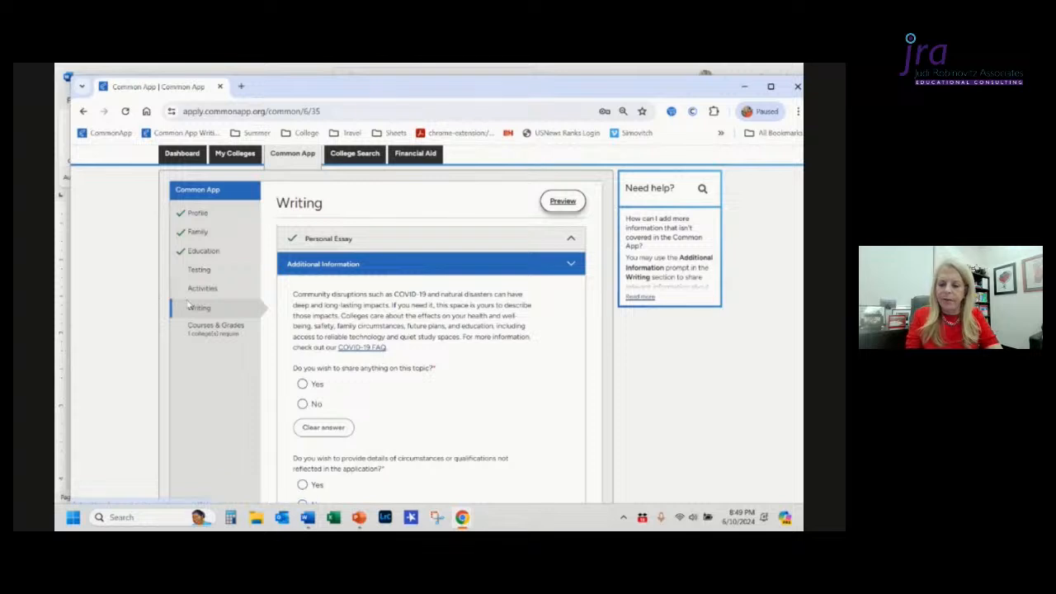
Step: Visit Courses & Grades, return to Writing, and open the section preview before cancelling it
{"action": "left_click", "coordinate": [210, 327]}
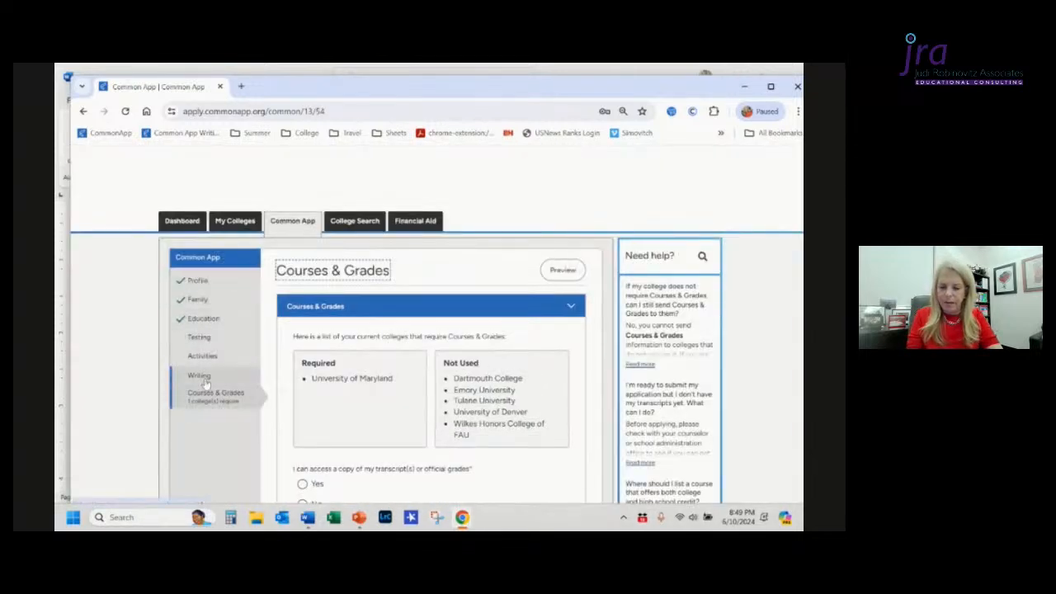
{"action": "left_click", "coordinate": [206, 381]}
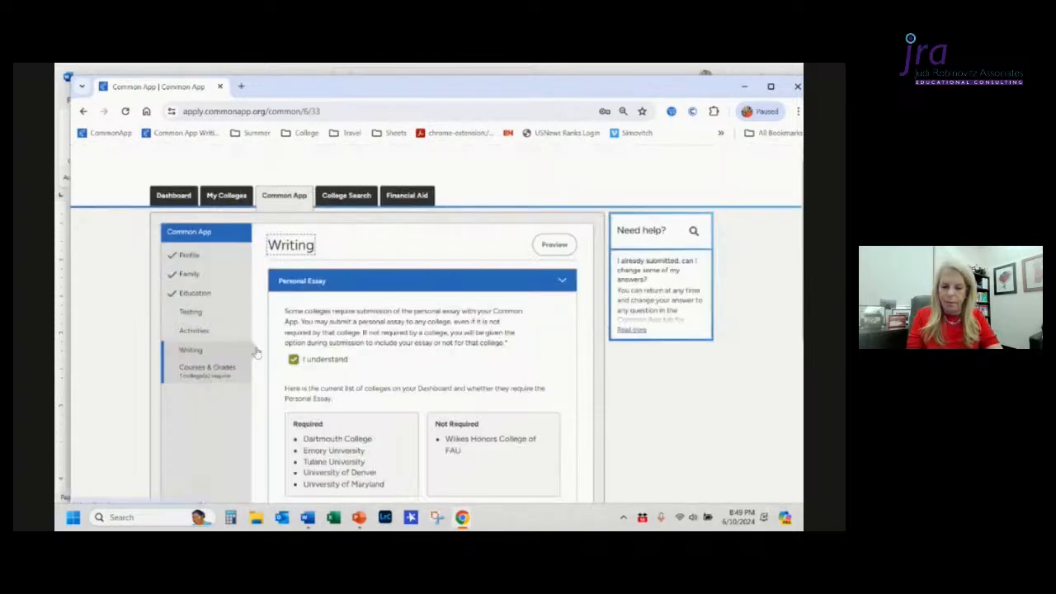
{"action": "left_click", "coordinate": [550, 248]}
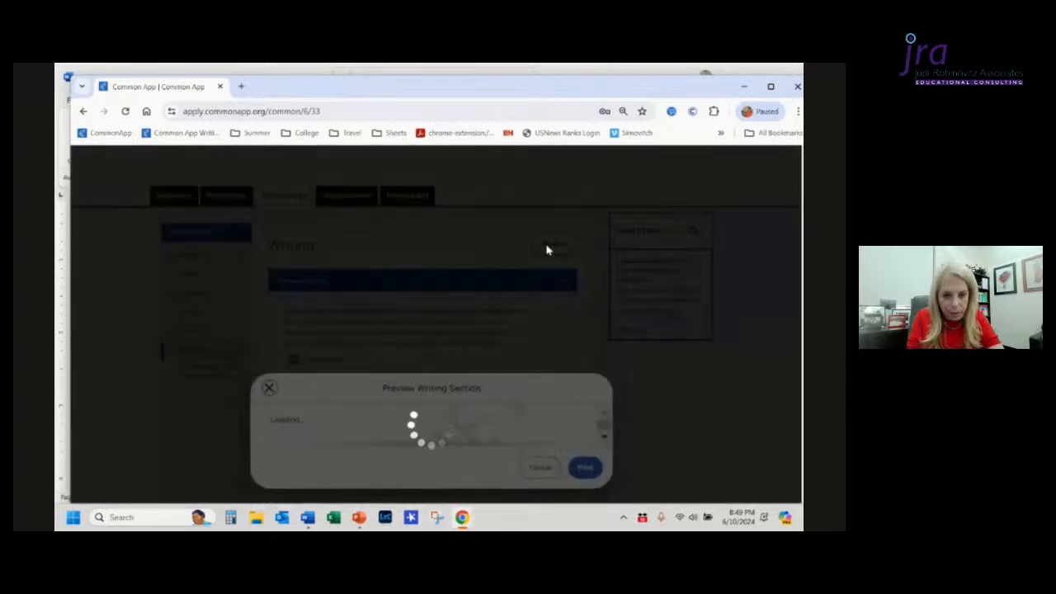
{"action": "scroll", "coordinate": [548, 249], "scroll_direction": "down", "scroll_amount": 3}
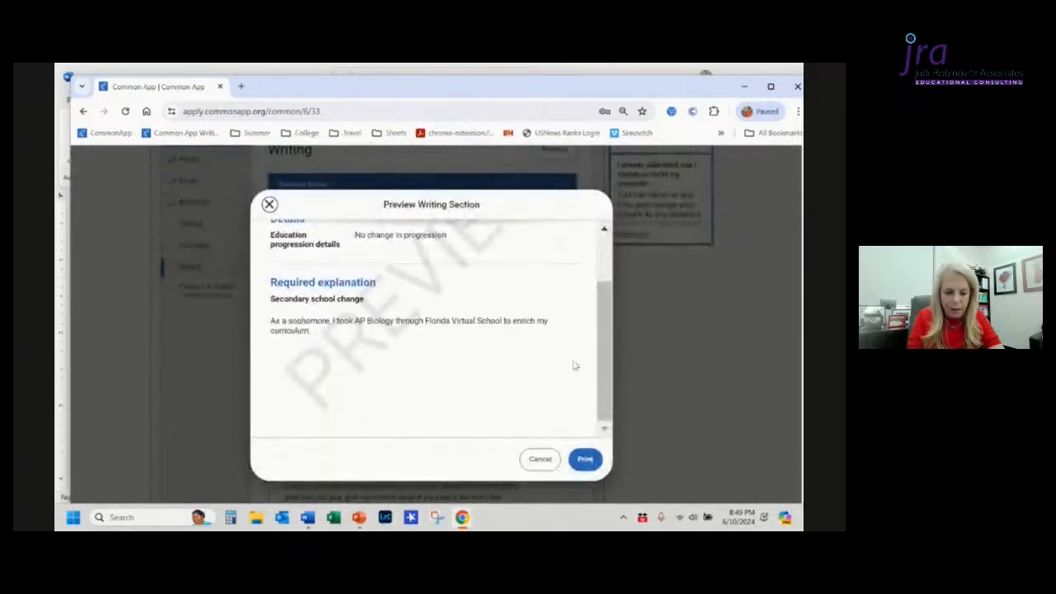
{"action": "left_click", "coordinate": [543, 459]}
Step: Open Additional Information, answer No to sharing anything on the community disruption topic, and continue
{"action": "scroll", "coordinate": [500, 406], "scroll_direction": "down", "scroll_amount": 10}
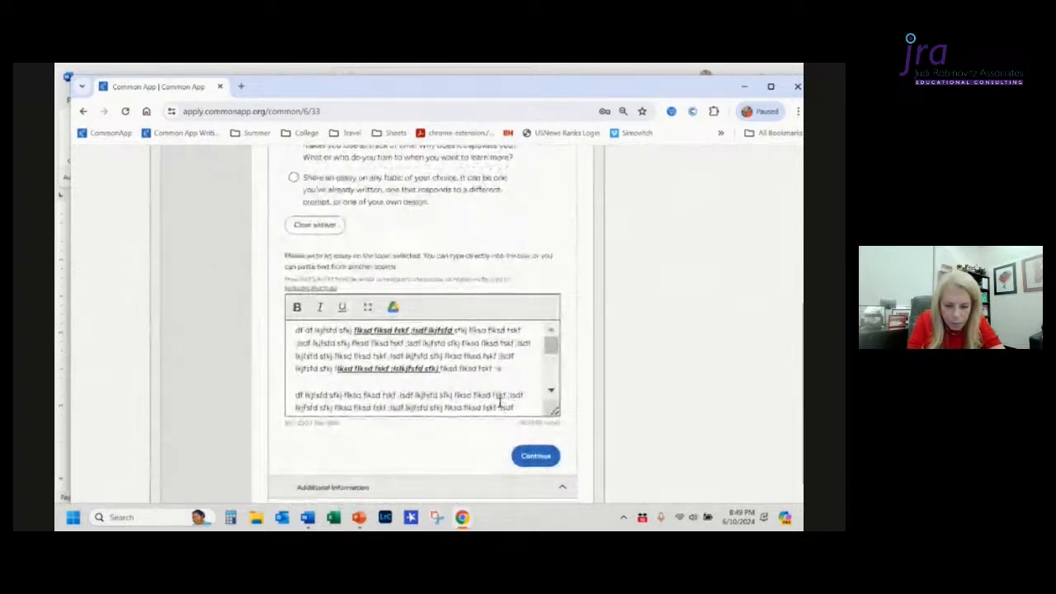
{"action": "scroll", "coordinate": [500, 405], "scroll_direction": "down", "scroll_amount": 2}
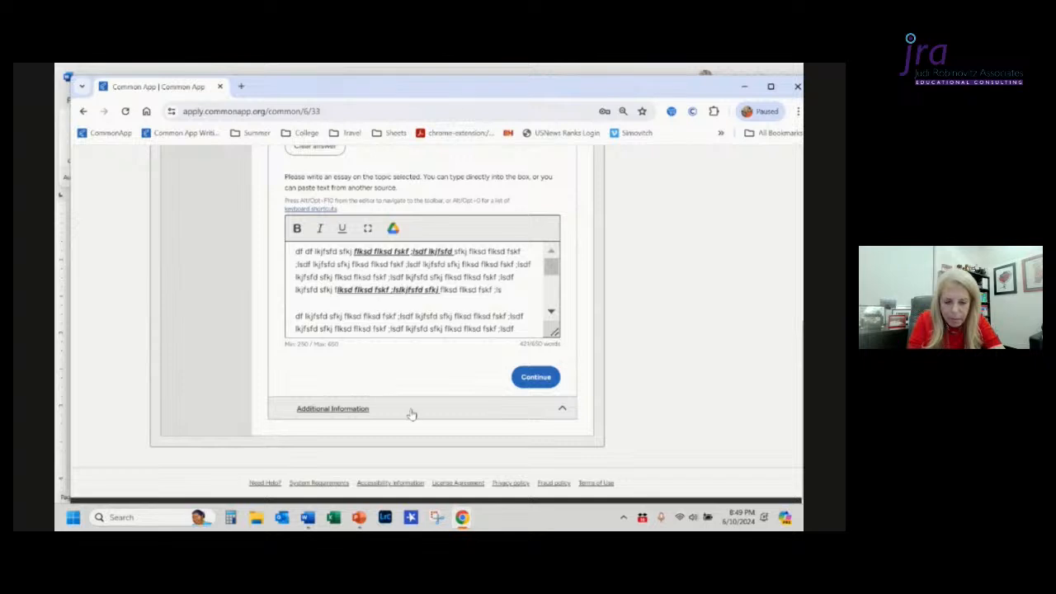
{"action": "left_click", "coordinate": [412, 412]}
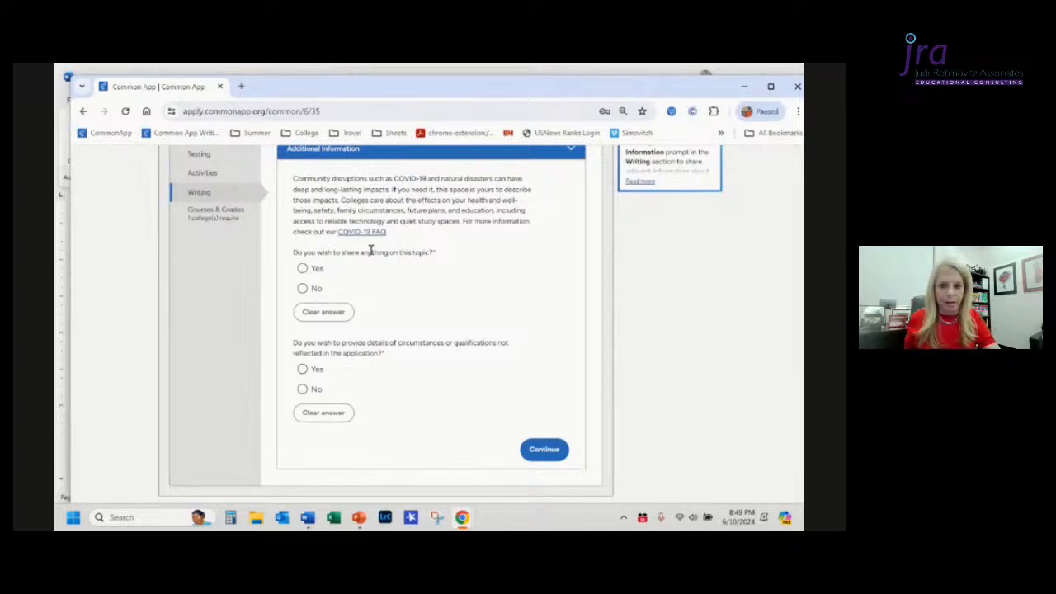
{"action": "scroll", "coordinate": [371, 250], "scroll_direction": "up", "scroll_amount": 1}
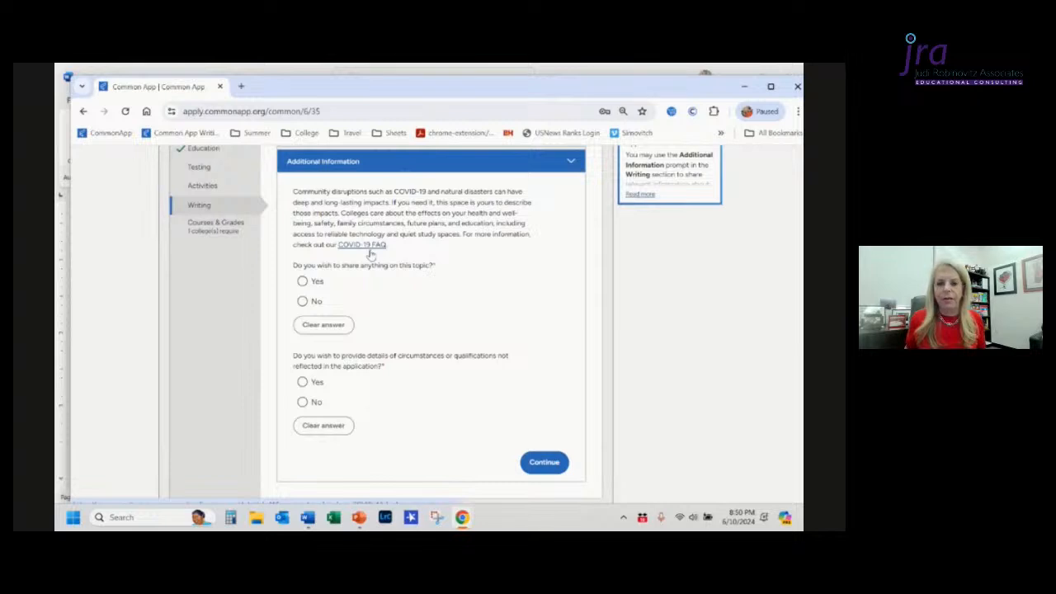
{"action": "left_click", "coordinate": [302, 302]}
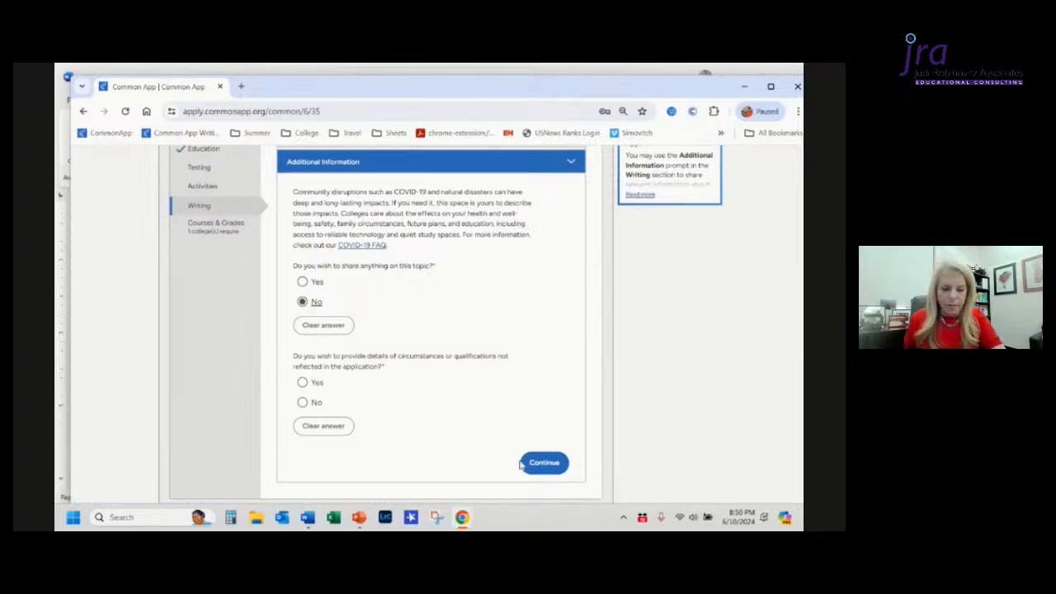
{"action": "left_click", "coordinate": [546, 467]}
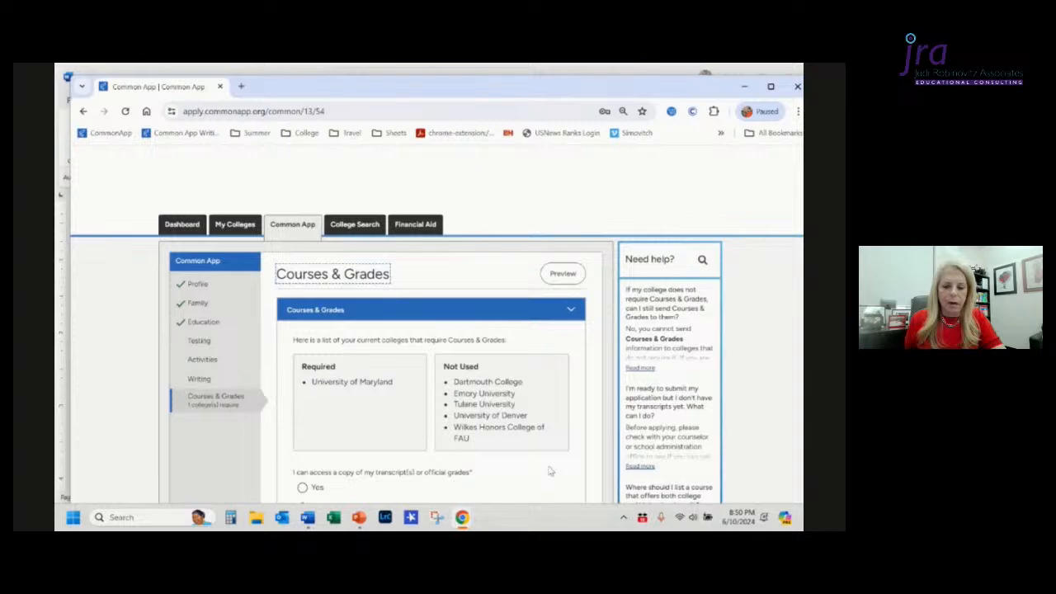
Step: Return to the Writing section and open the preview, then close it
{"action": "left_click", "coordinate": [200, 379]}
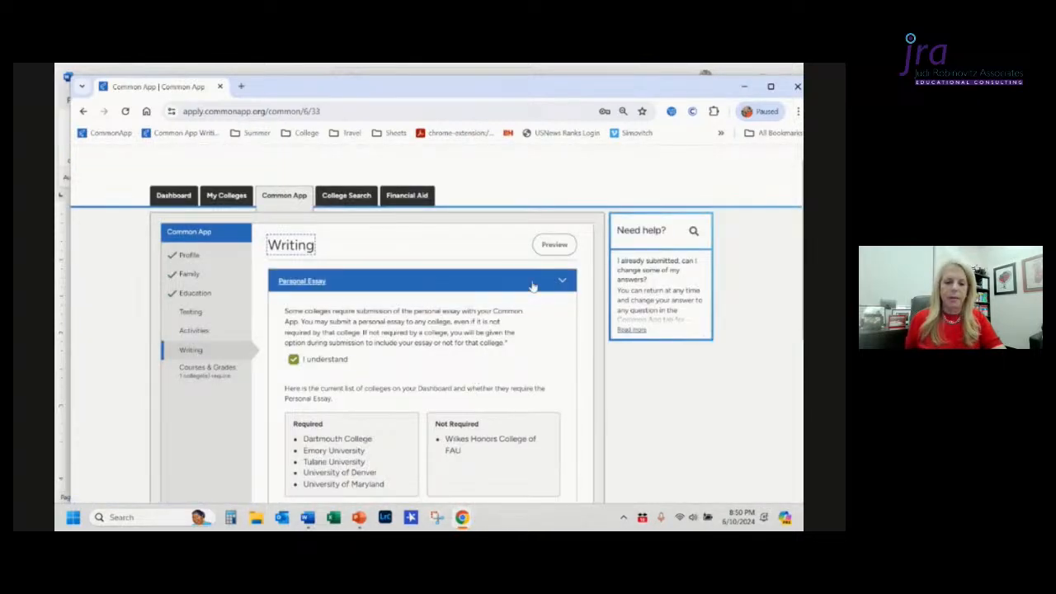
{"action": "left_click", "coordinate": [550, 245]}
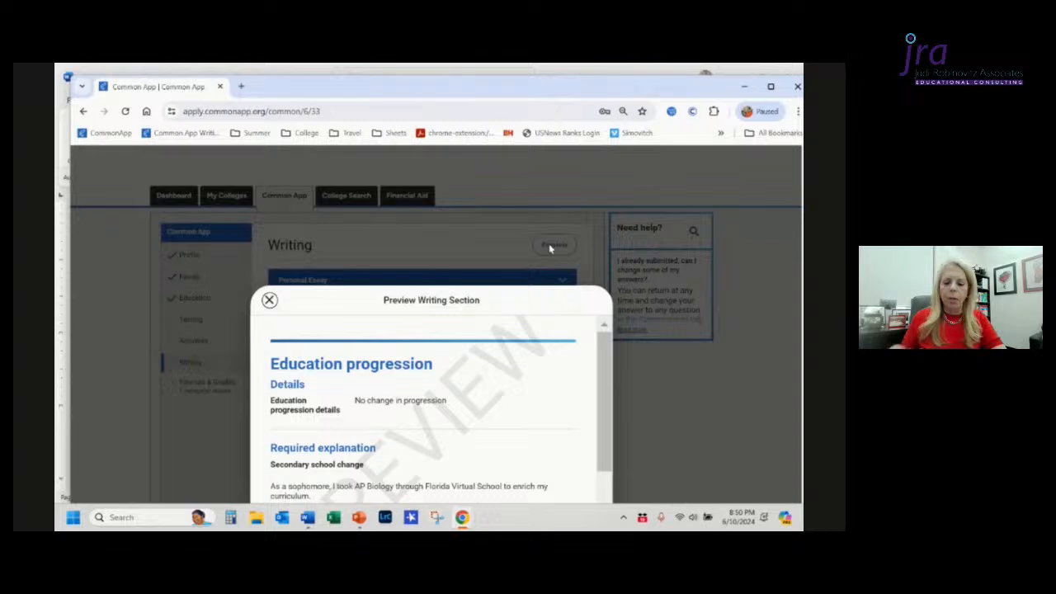
{"action": "left_click", "coordinate": [269, 300]}
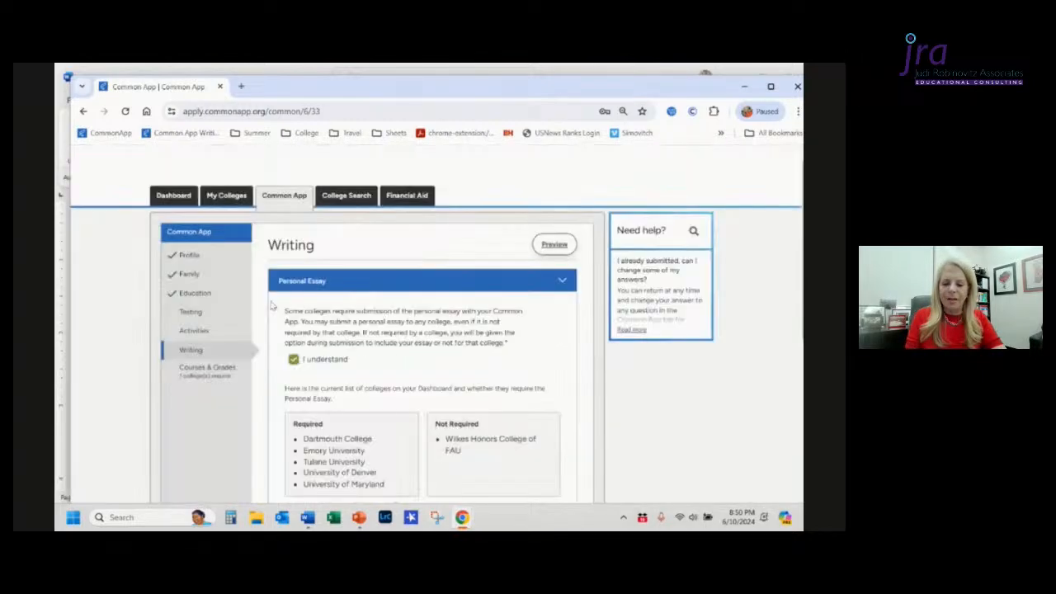
Step: Choose the "Share an essay on any topic of your choice" prompt and continue past the essay
{"action": "scroll", "coordinate": [440, 367], "scroll_direction": "down", "scroll_amount": 7}
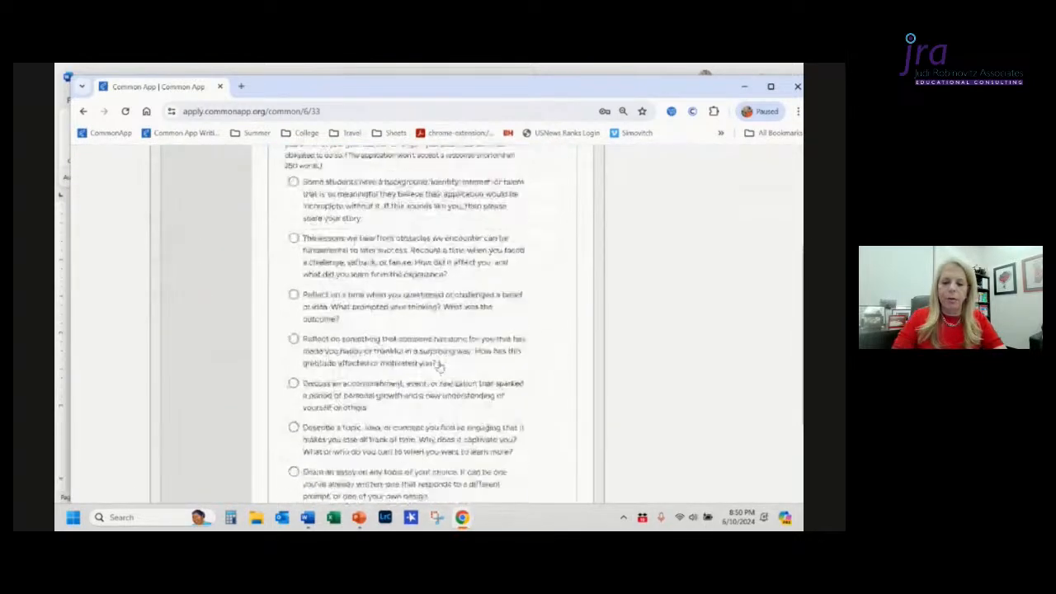
{"action": "scroll", "coordinate": [440, 367], "scroll_direction": "down", "scroll_amount": 2}
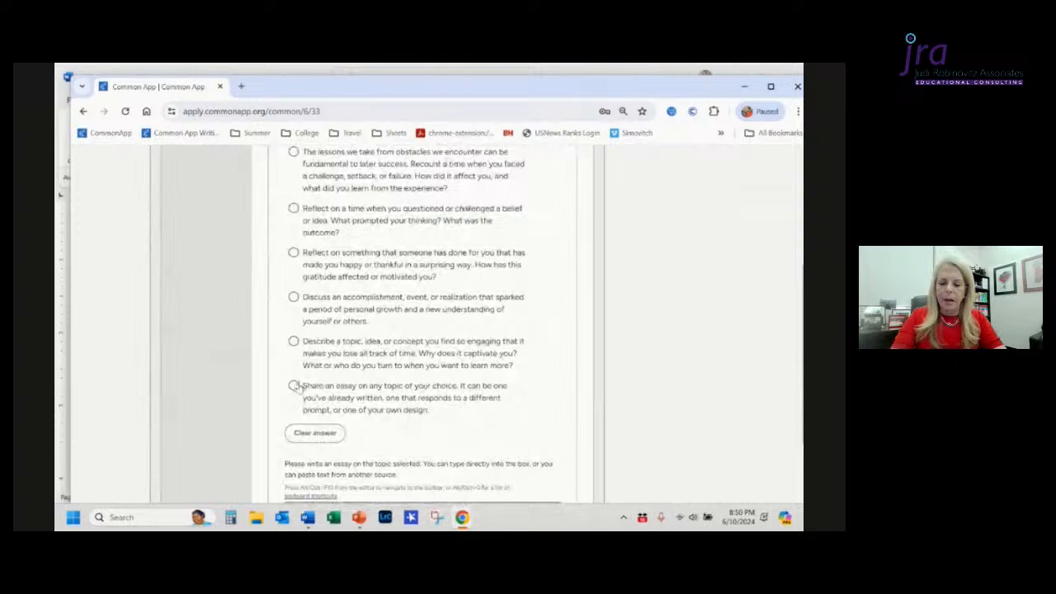
{"action": "left_click", "coordinate": [294, 386]}
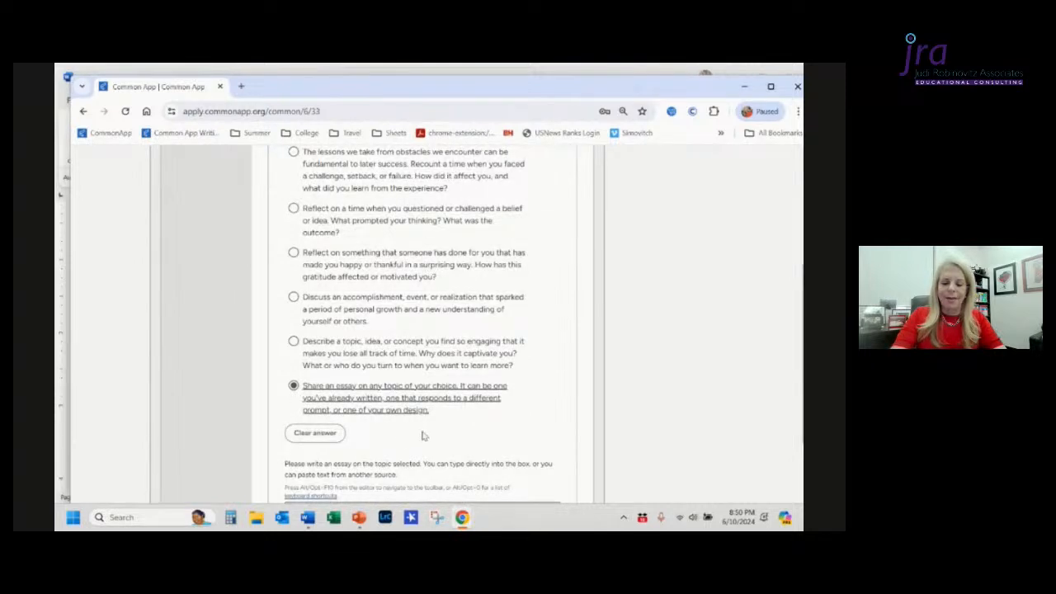
{"action": "scroll", "coordinate": [423, 436], "scroll_direction": "down", "scroll_amount": 5}
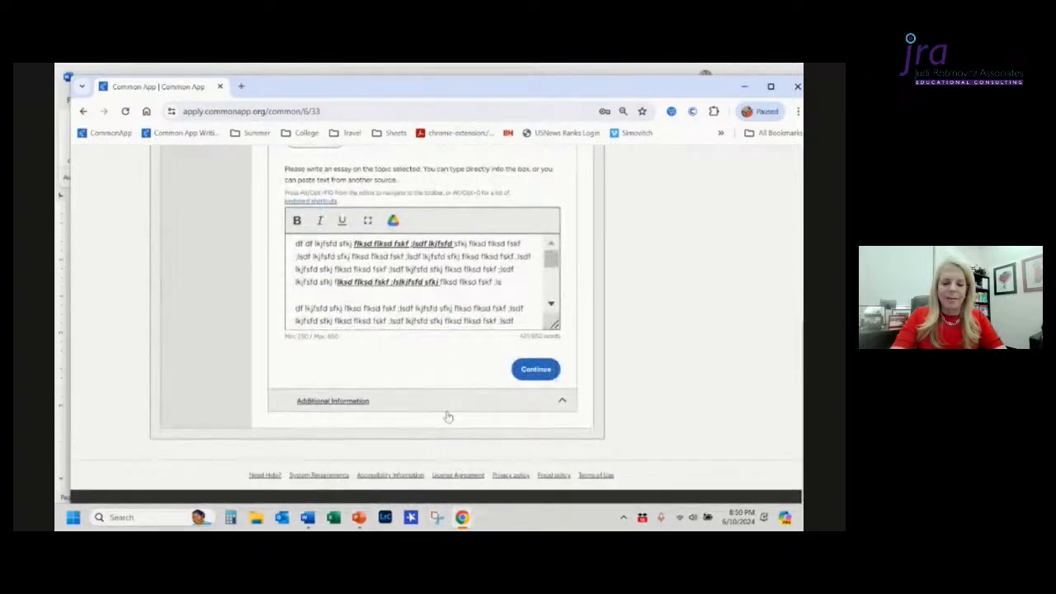
{"action": "left_click", "coordinate": [535, 371]}
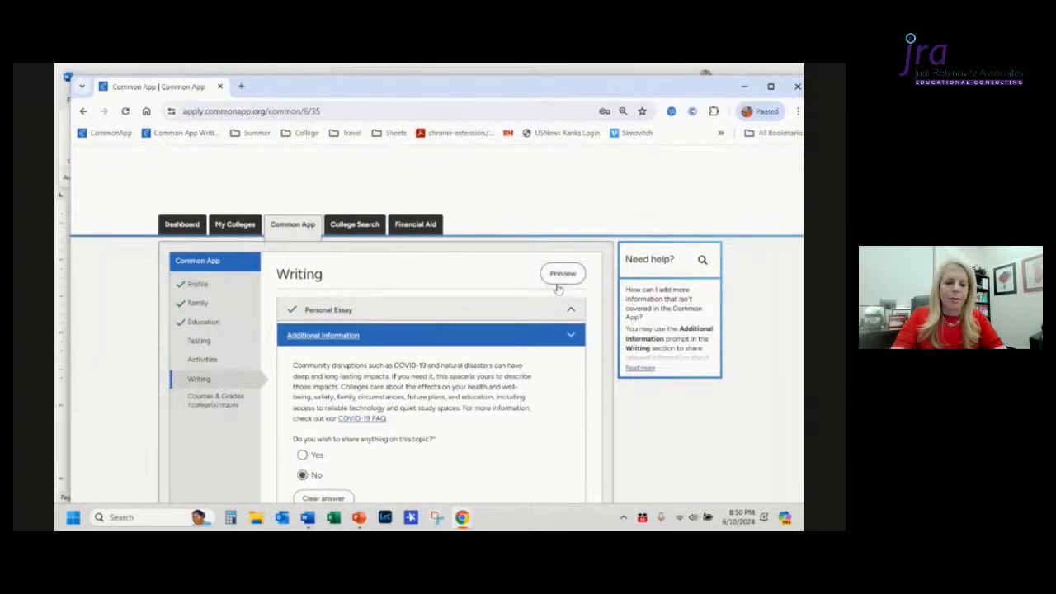
Step: Open the Writing section preview, scroll through the essay, and close it
{"action": "left_click", "coordinate": [562, 275]}
{"action": "scroll", "coordinate": [563, 280], "scroll_direction": "down", "scroll_amount": 2}
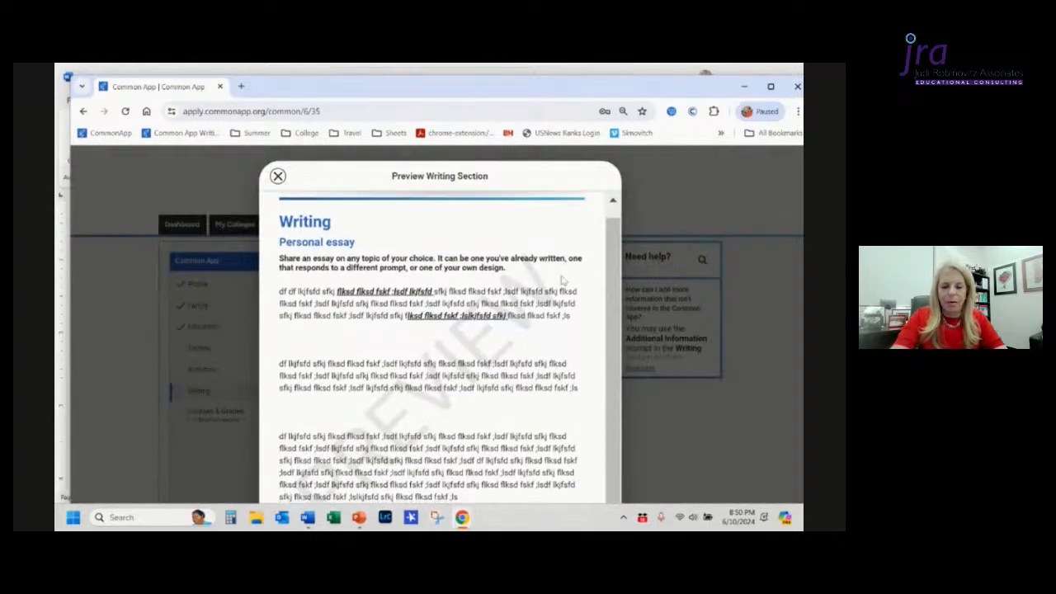
{"action": "scroll", "coordinate": [563, 280], "scroll_direction": "down", "scroll_amount": 1}
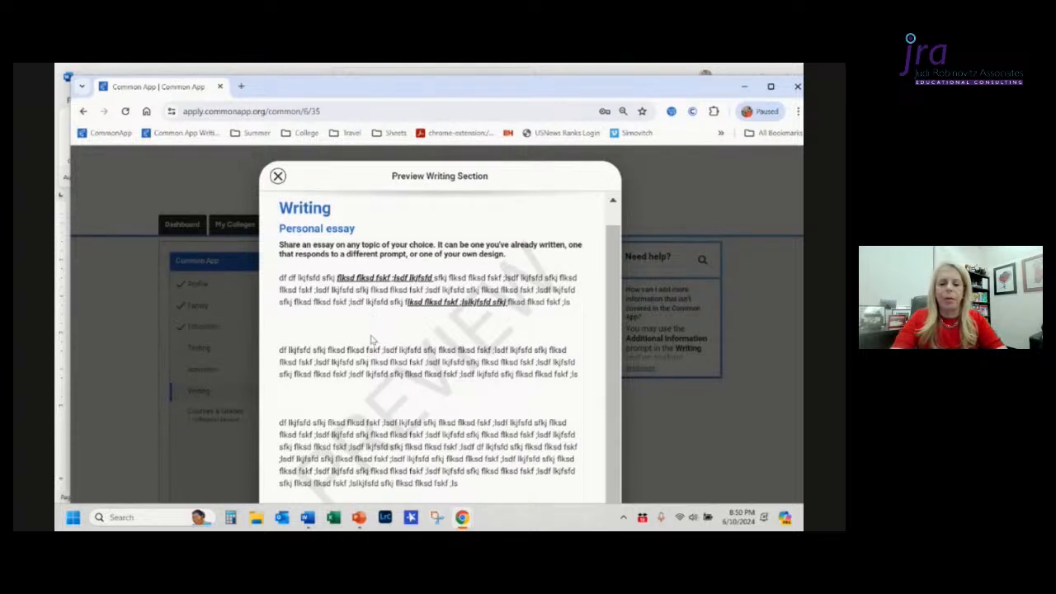
{"action": "scroll", "coordinate": [373, 334], "scroll_direction": "down", "scroll_amount": 3}
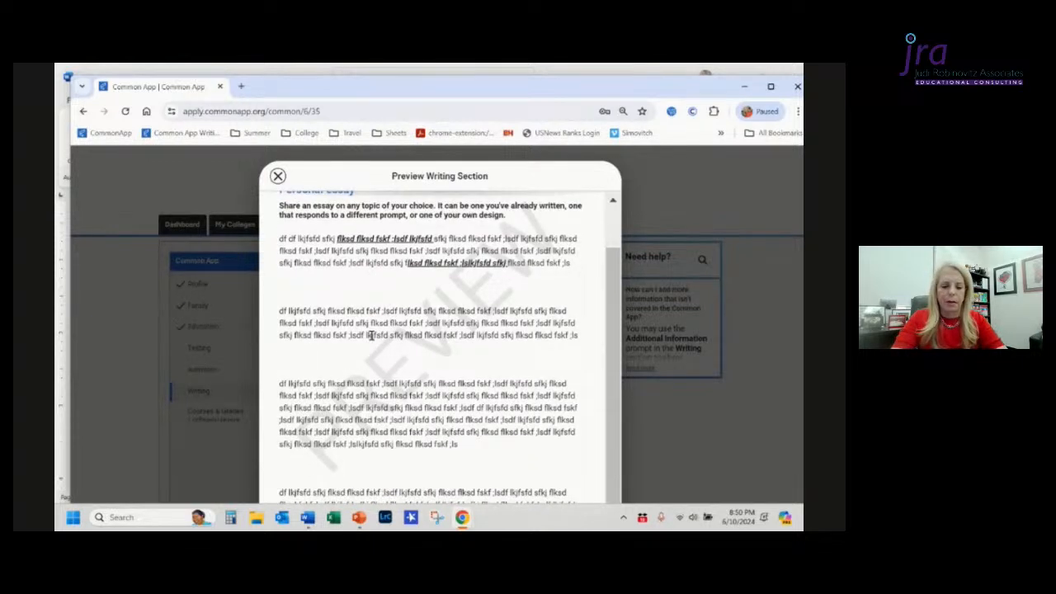
{"action": "scroll", "coordinate": [371, 335], "scroll_direction": "down", "scroll_amount": 7}
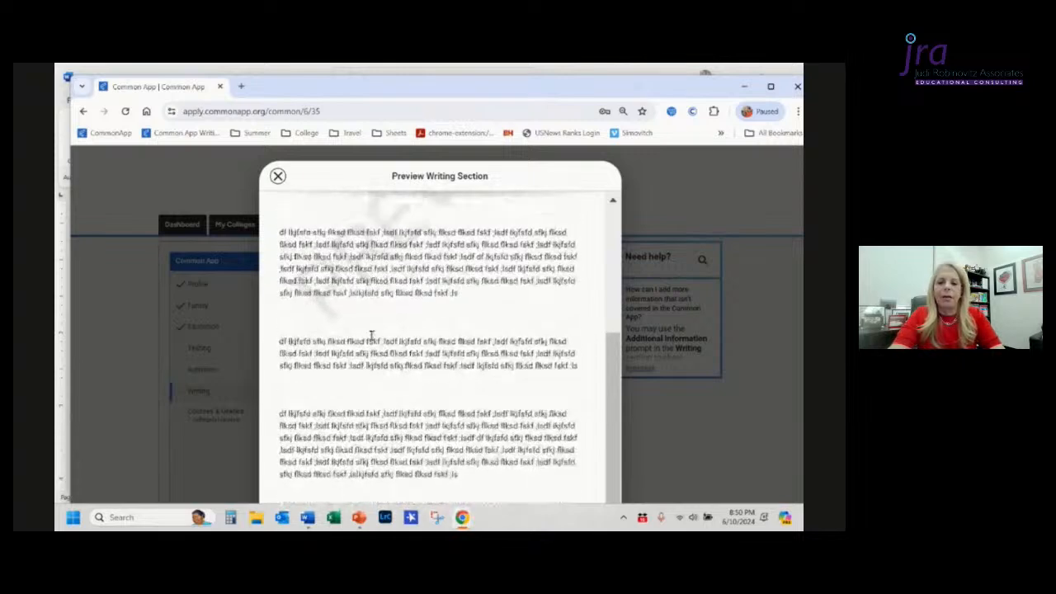
{"action": "scroll", "coordinate": [371, 335], "scroll_direction": "up", "scroll_amount": 2}
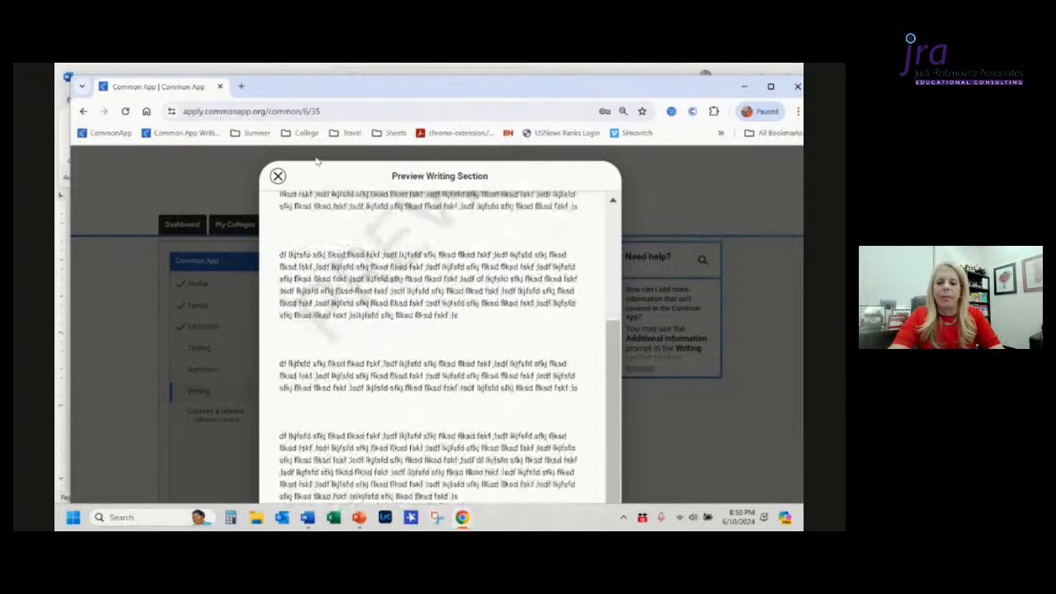
{"action": "left_click", "coordinate": [278, 177]}
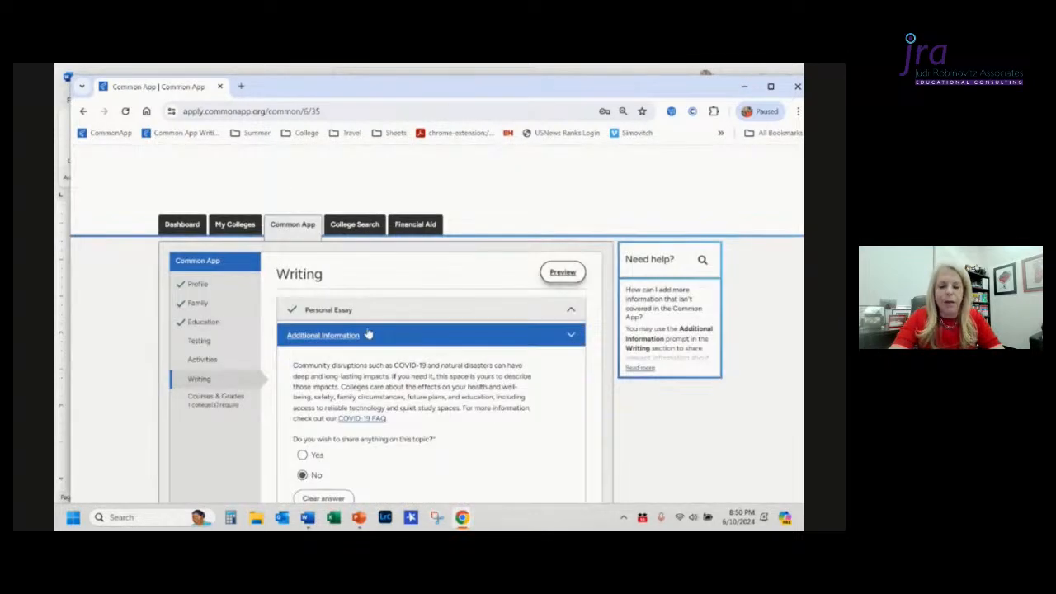
Step: Reopen the personal essay, scroll through its text, and continue back to Additional Information
{"action": "scroll", "coordinate": [369, 330], "scroll_direction": "down", "scroll_amount": 2}
{"action": "scroll", "coordinate": [368, 332], "scroll_direction": "down", "scroll_amount": 5}
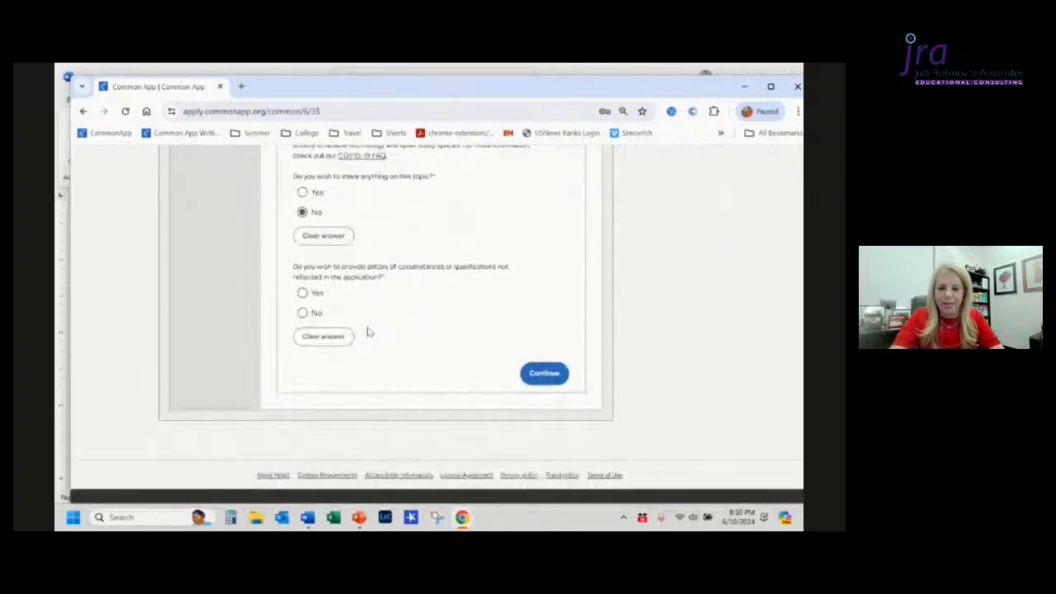
{"action": "scroll", "coordinate": [369, 331], "scroll_direction": "up", "scroll_amount": 4}
{"action": "scroll", "coordinate": [369, 330], "scroll_direction": "up", "scroll_amount": 1}
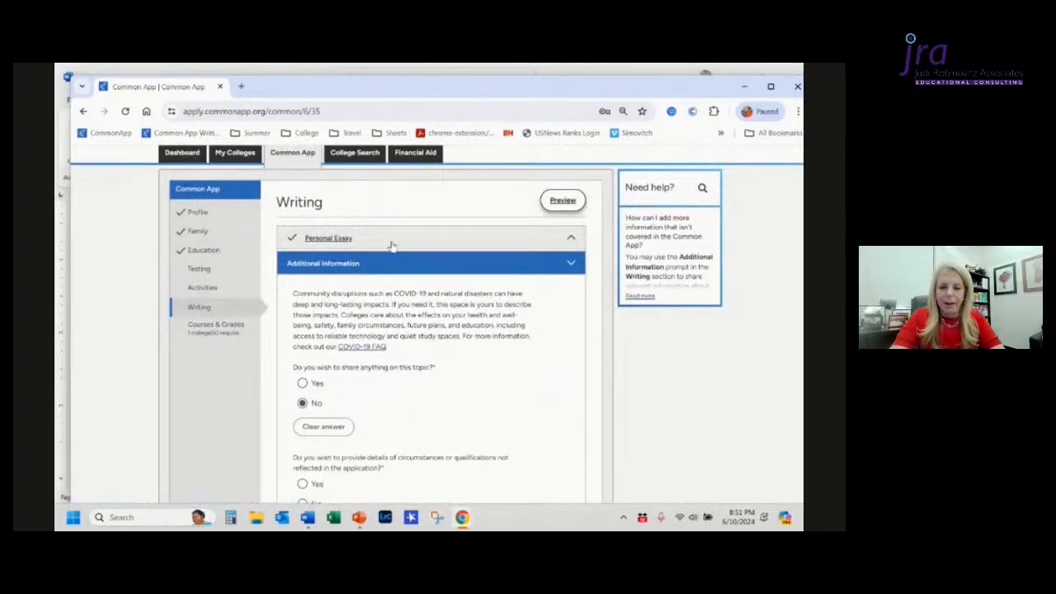
{"action": "left_click", "coordinate": [390, 241]}
{"action": "scroll", "coordinate": [377, 388], "scroll_direction": "down", "scroll_amount": 10}
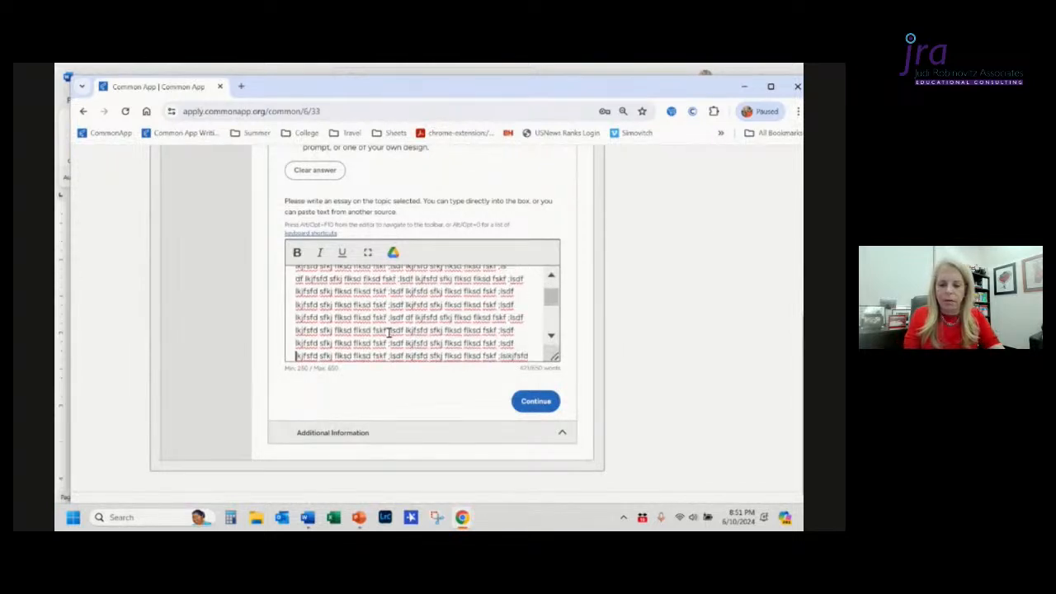
{"action": "key", "text": "Down"}
{"action": "key", "text": "Down"}
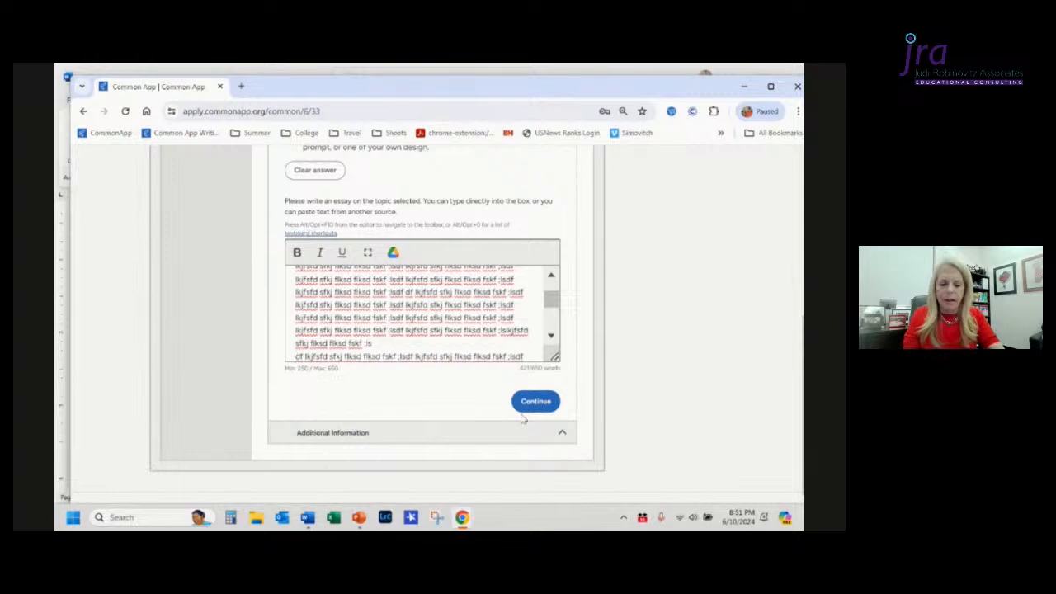
{"action": "left_click", "coordinate": [543, 402]}
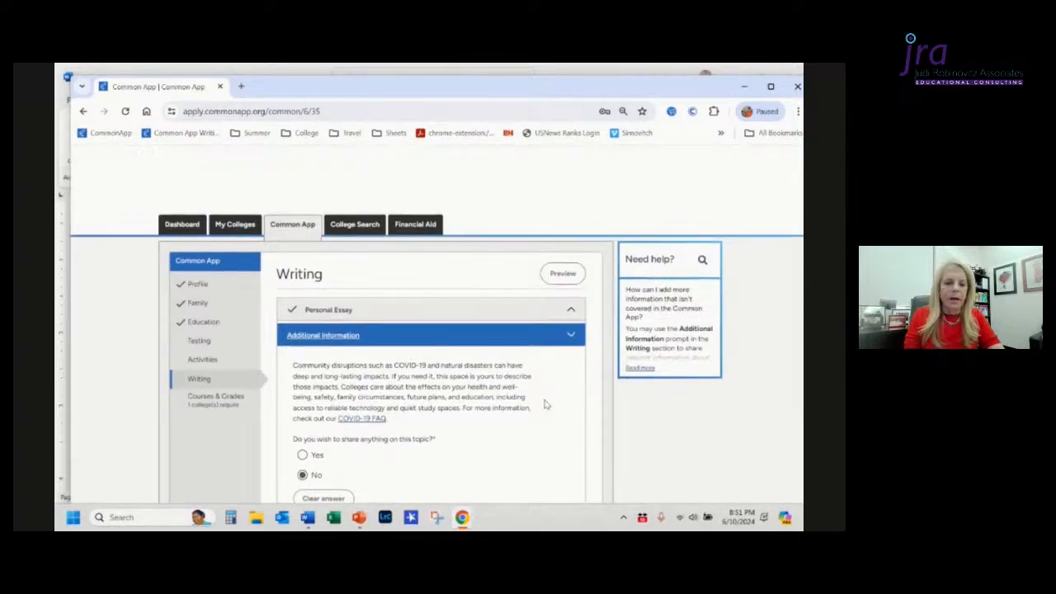
Step: Preview the Writing section again, scrolling the essay text before closing the preview
{"action": "left_click", "coordinate": [566, 277]}
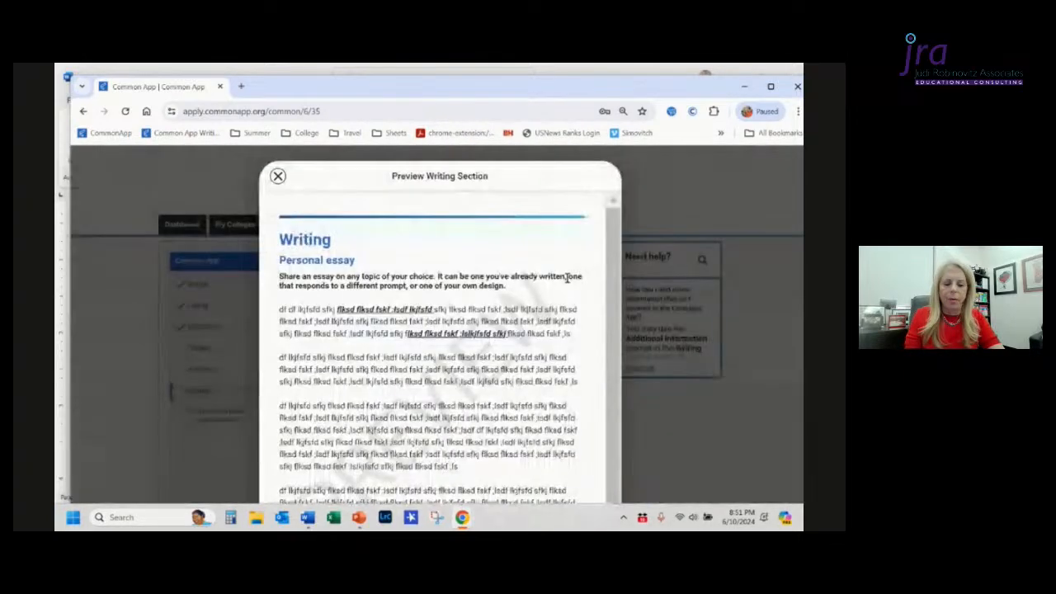
{"action": "scroll", "coordinate": [528, 310], "scroll_direction": "down", "scroll_amount": 2}
{"action": "scroll", "coordinate": [529, 309], "scroll_direction": "up", "scroll_amount": 2}
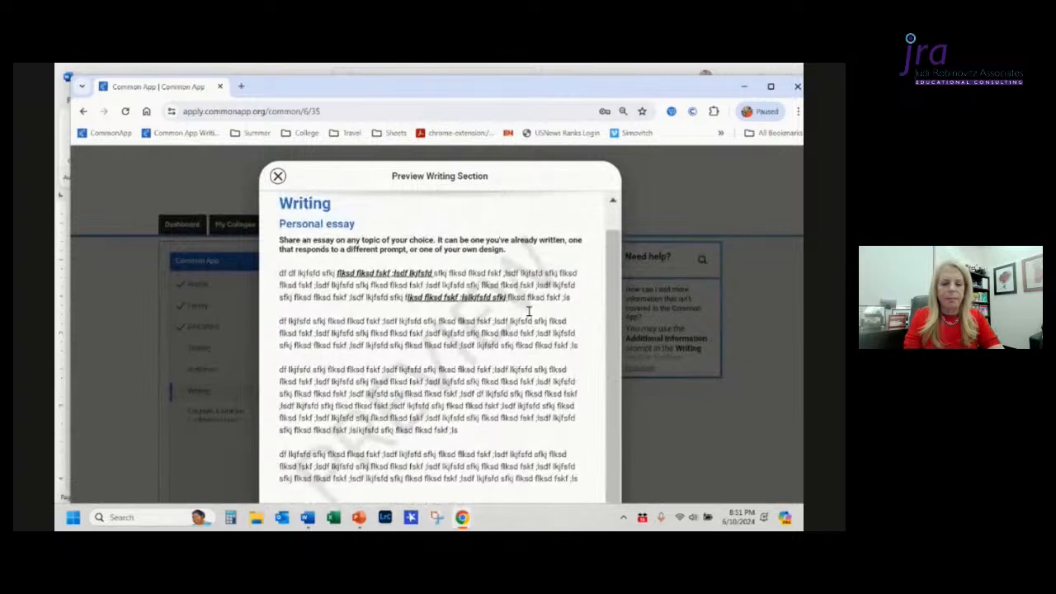
{"action": "scroll", "coordinate": [529, 310], "scroll_direction": "down", "scroll_amount": 5}
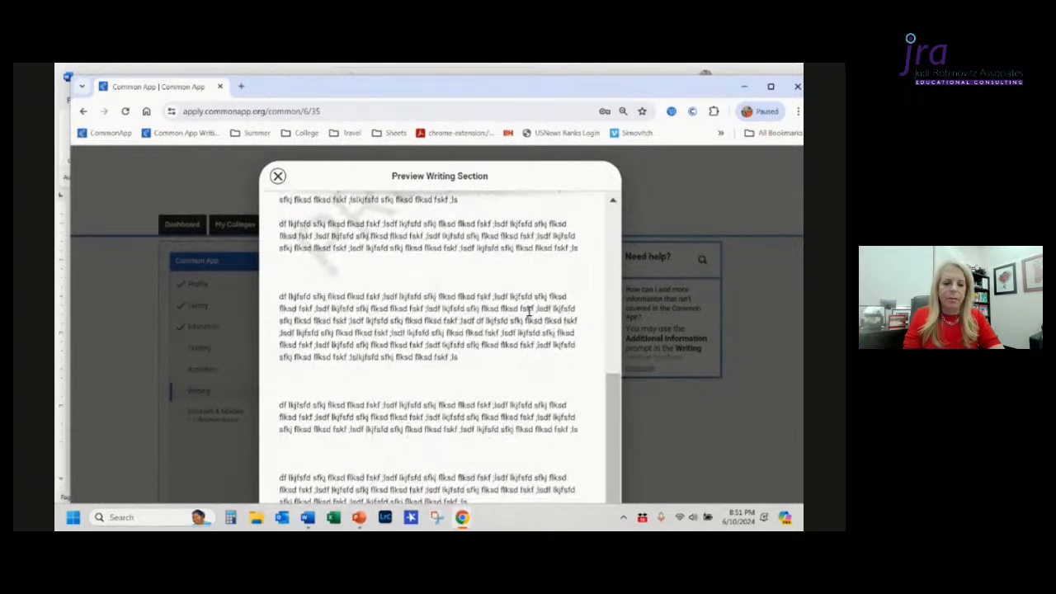
{"action": "scroll", "coordinate": [529, 310], "scroll_direction": "up", "scroll_amount": 5}
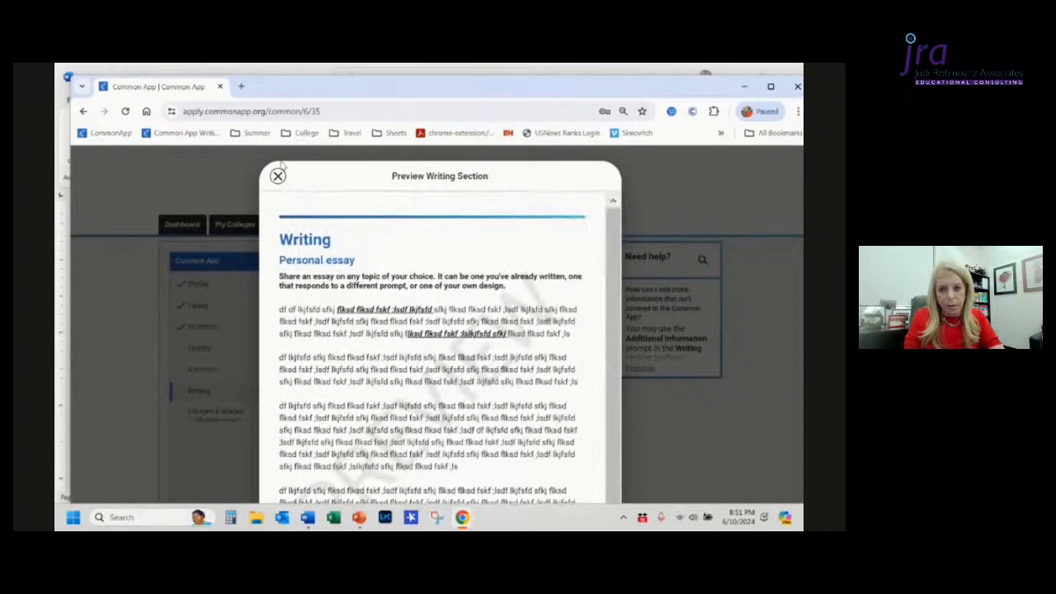
{"action": "left_click", "coordinate": [278, 177]}
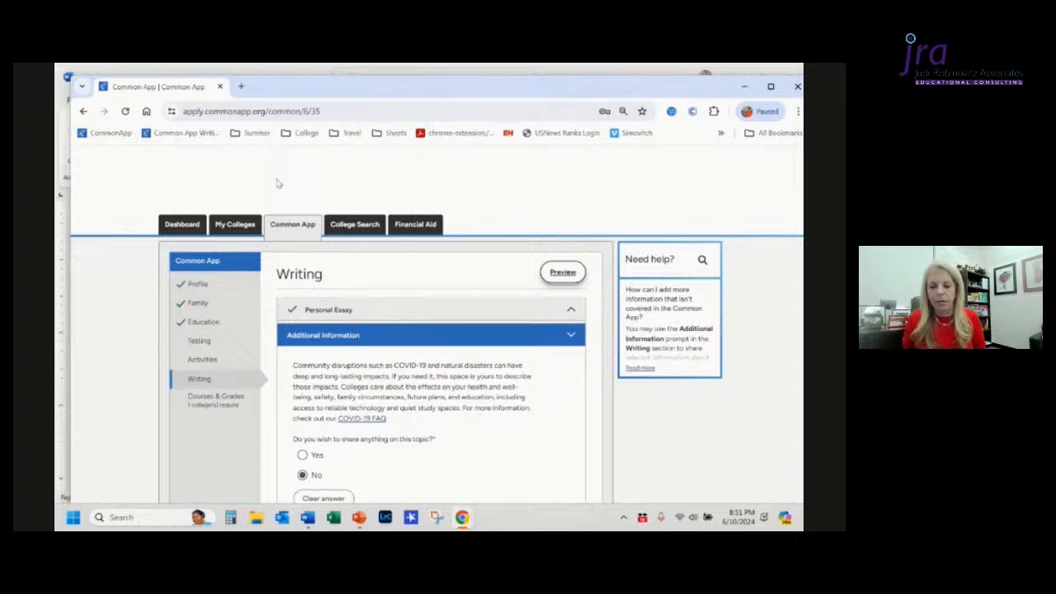
Step: Answer Yes to providing details not reflected in the application and enter "Additional Activity Details" in the text box
{"action": "scroll", "coordinate": [279, 183], "scroll_direction": "down", "scroll_amount": 3}
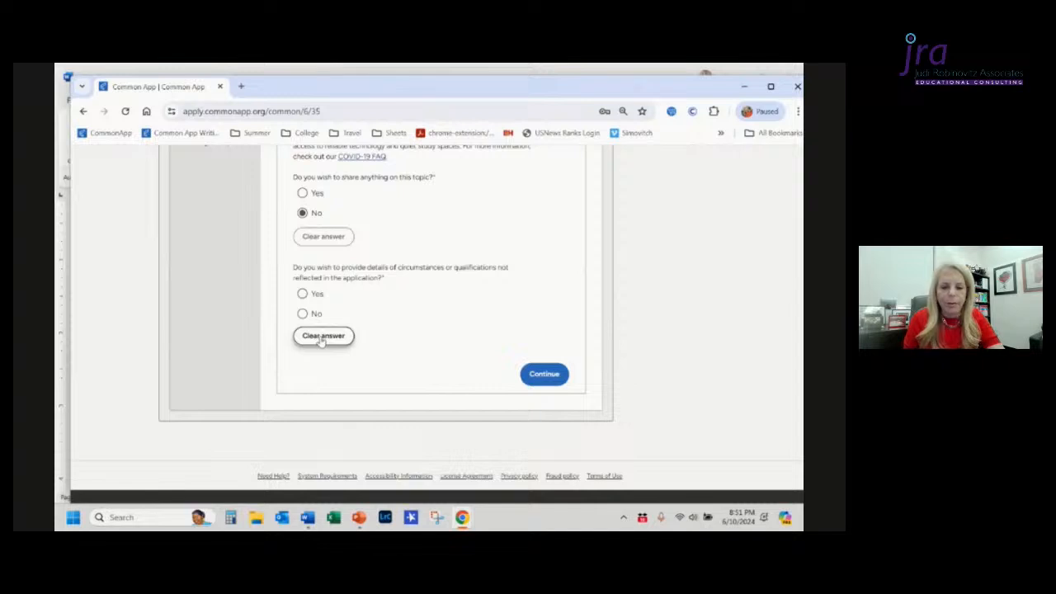
{"action": "left_click", "coordinate": [304, 296]}
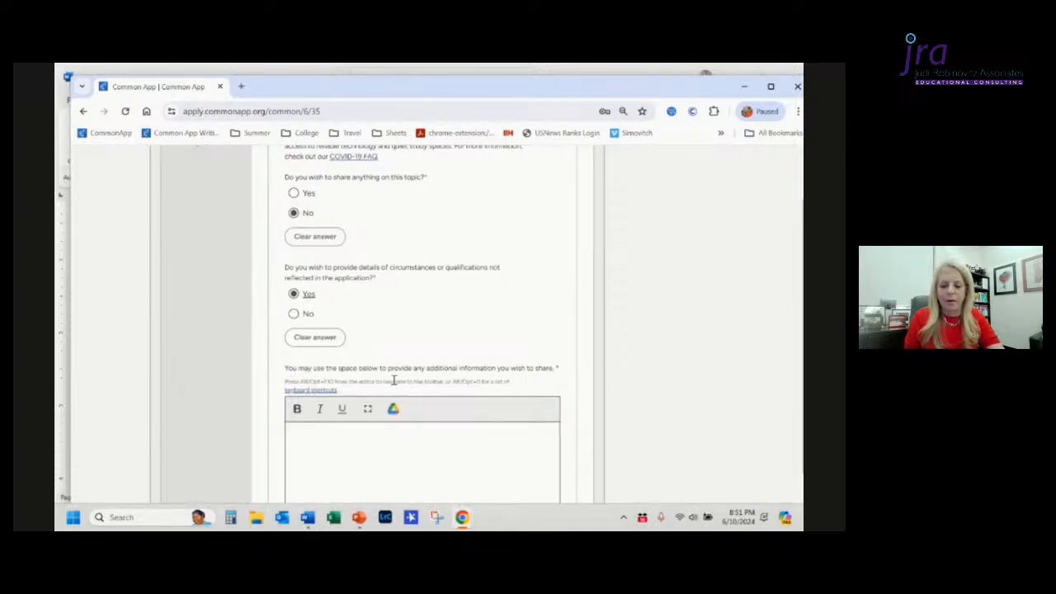
{"action": "scroll", "coordinate": [393, 378], "scroll_direction": "down", "scroll_amount": 1}
{"action": "left_click", "coordinate": [379, 348]}
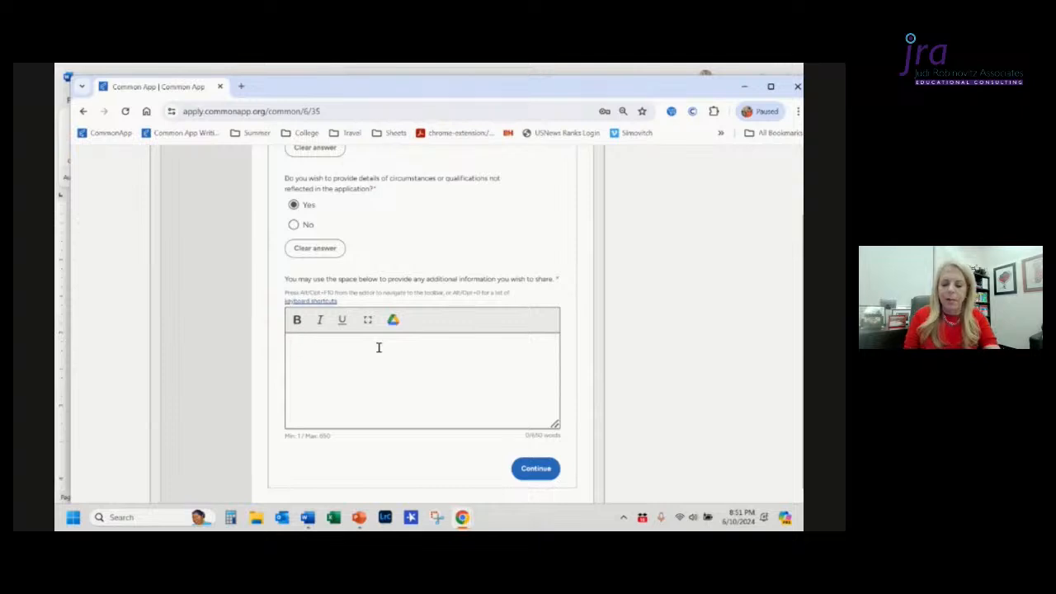
{"action": "type", "text": "Additional"}
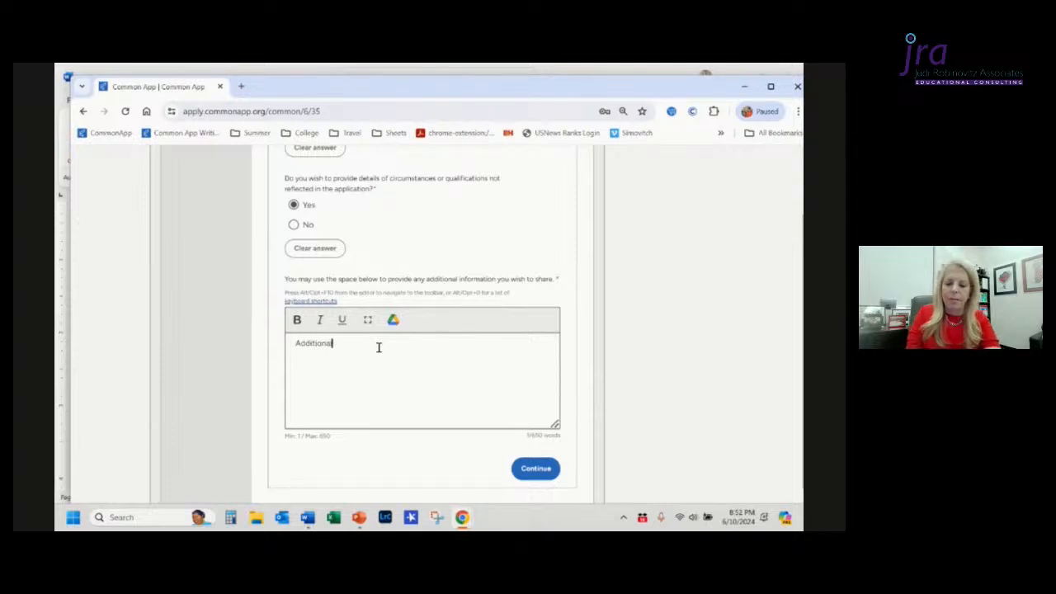
{"action": "type", "text": " Activity Details"}
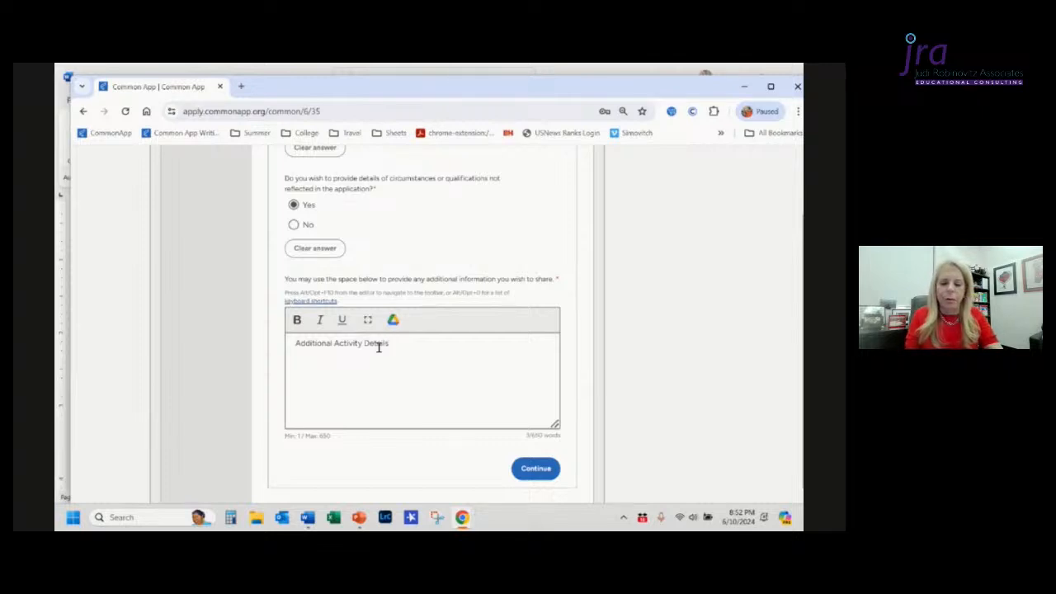
Step: Make the "Additional Activity Details" heading bold and start a new unbolded paragraph below it
{"action": "key", "text": "ctrl+a"}
{"action": "key", "text": "ctrl+b"}
{"action": "key", "text": "Right"}
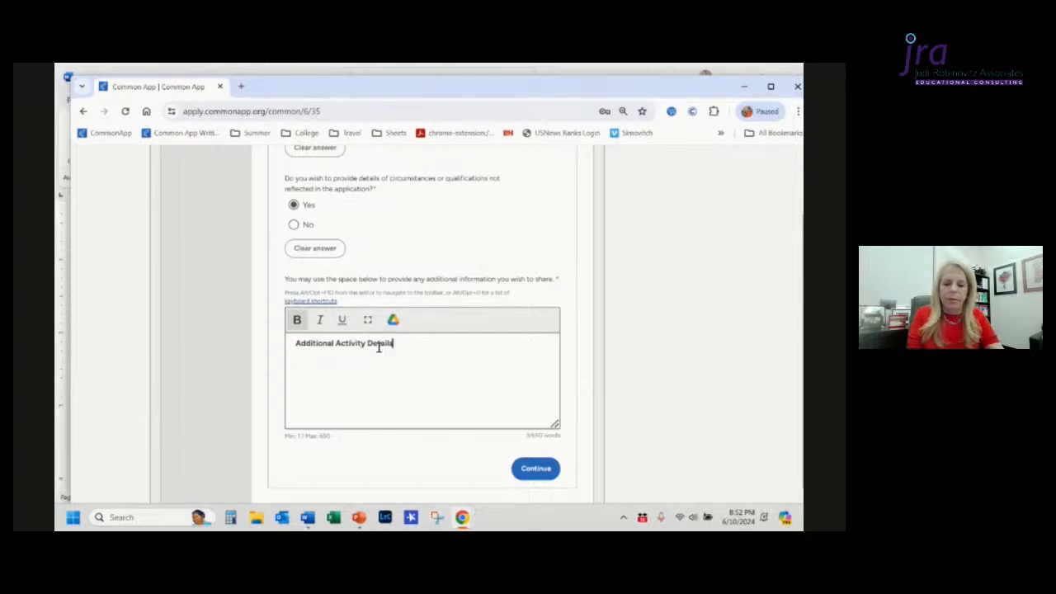
{"action": "key", "text": "Return"}
{"action": "key", "text": "Return"}
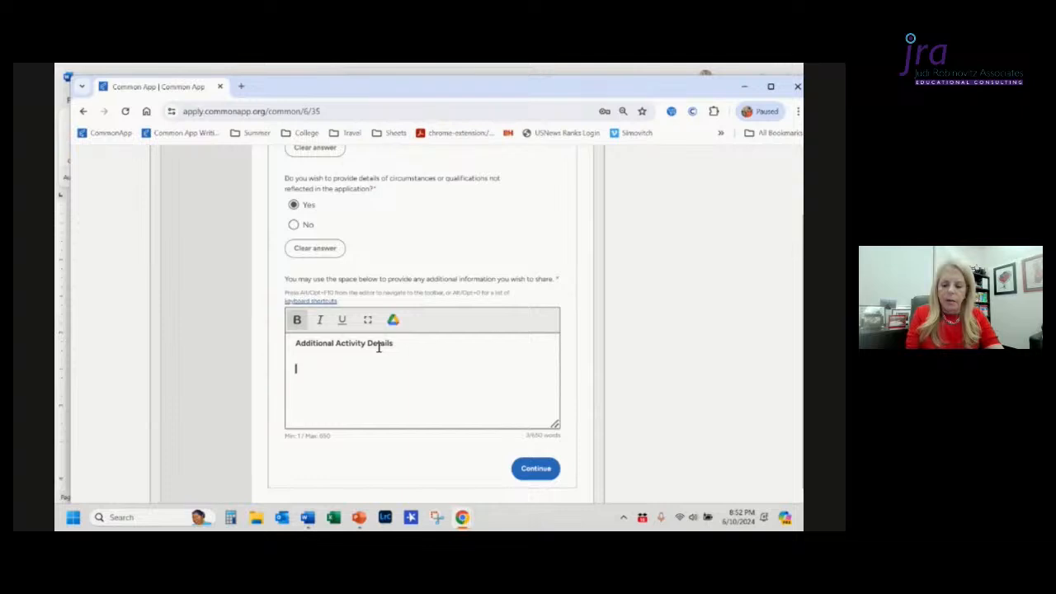
{"action": "key", "text": "ctrl+b"}
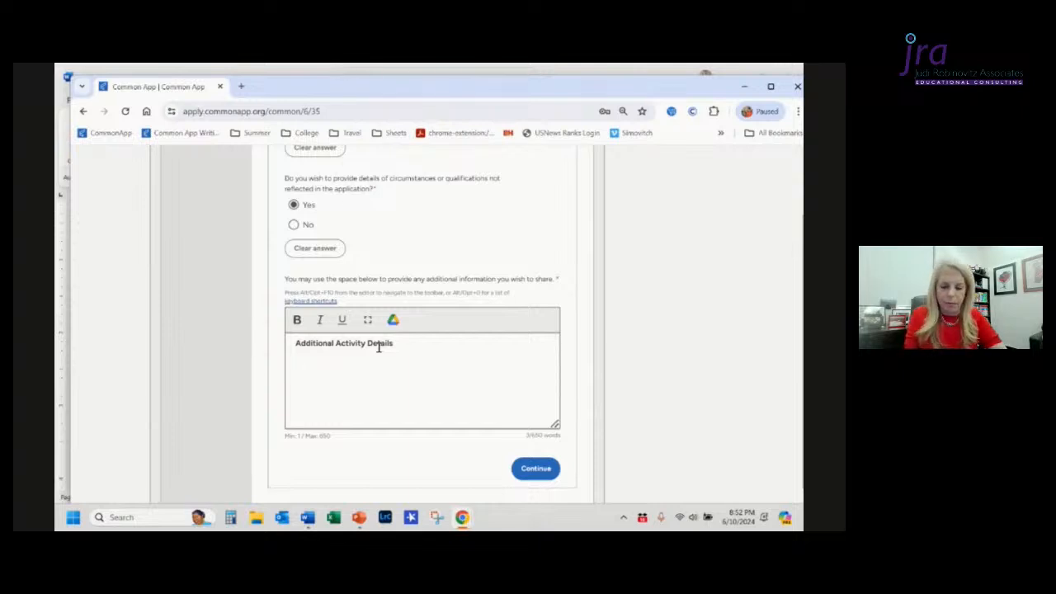
Step: Switch to the Eagle Scout – Harvard document in Word
{"action": "key", "text": "alt+Tab"}
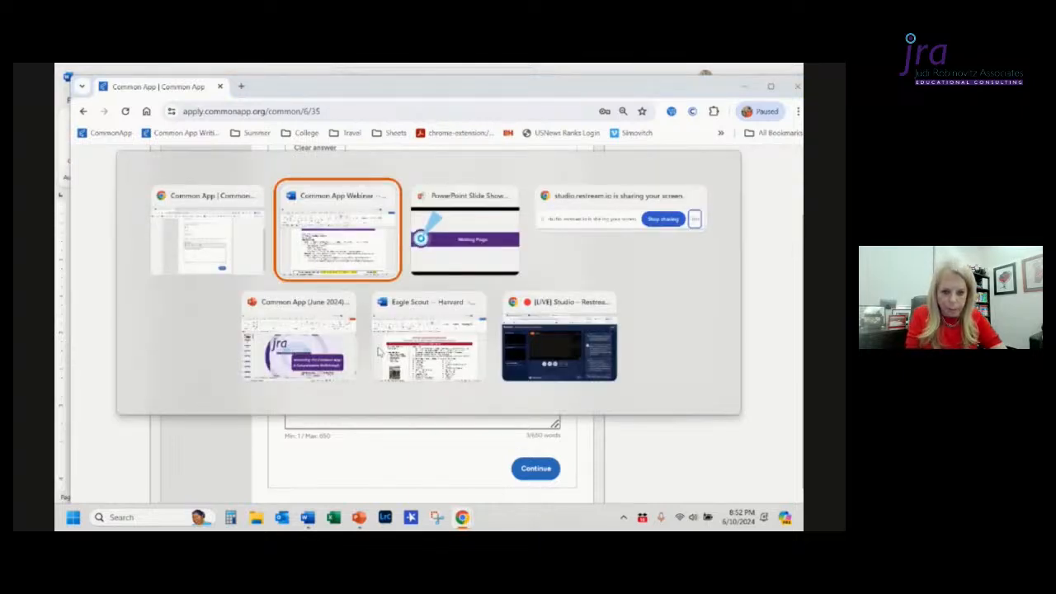
{"action": "key", "text": "alt+Tab"}
{"action": "key", "text": "alt+Tab"}
{"action": "key", "text": "alt+Tab"}
{"action": "key", "text": "alt+Tab"}
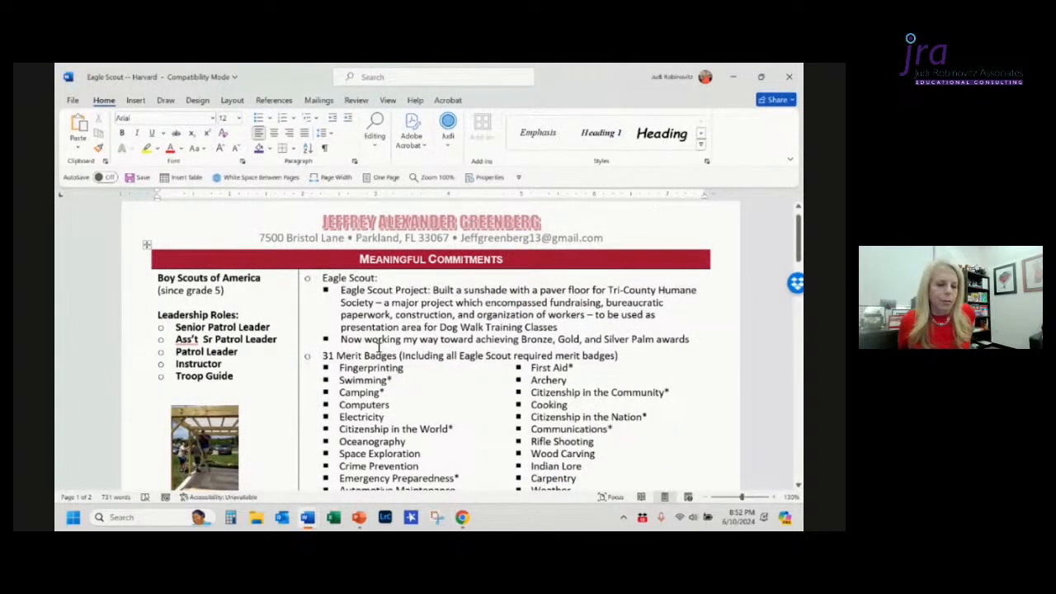
Step: Review the document's Meaningful Commitments activities and return to the Common App form in the browser
{"action": "scroll", "coordinate": [380, 345], "scroll_direction": "down", "scroll_amount": 2}
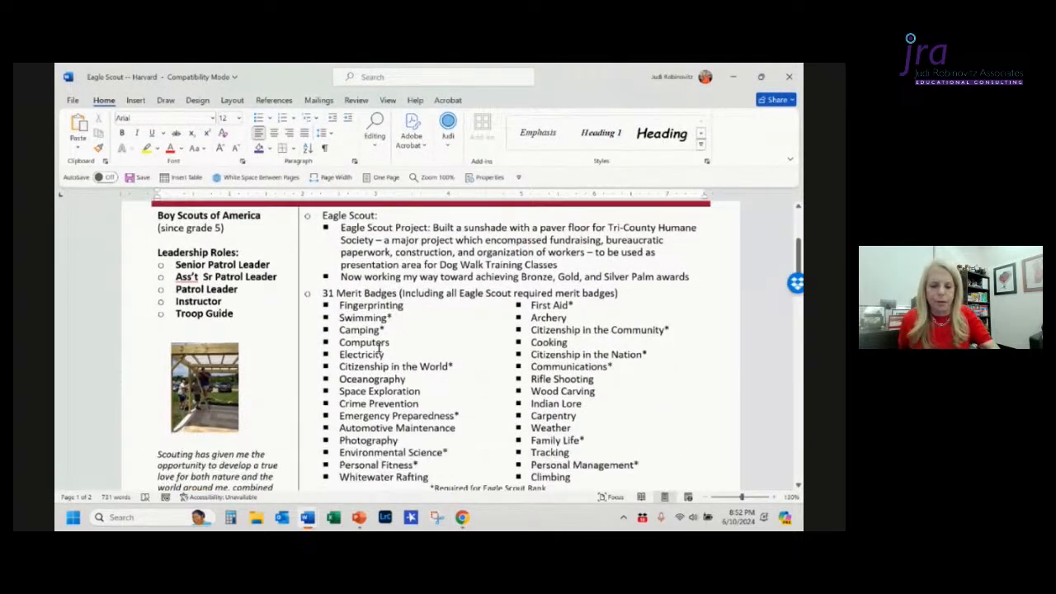
{"action": "scroll", "coordinate": [382, 345], "scroll_direction": "down", "scroll_amount": 1}
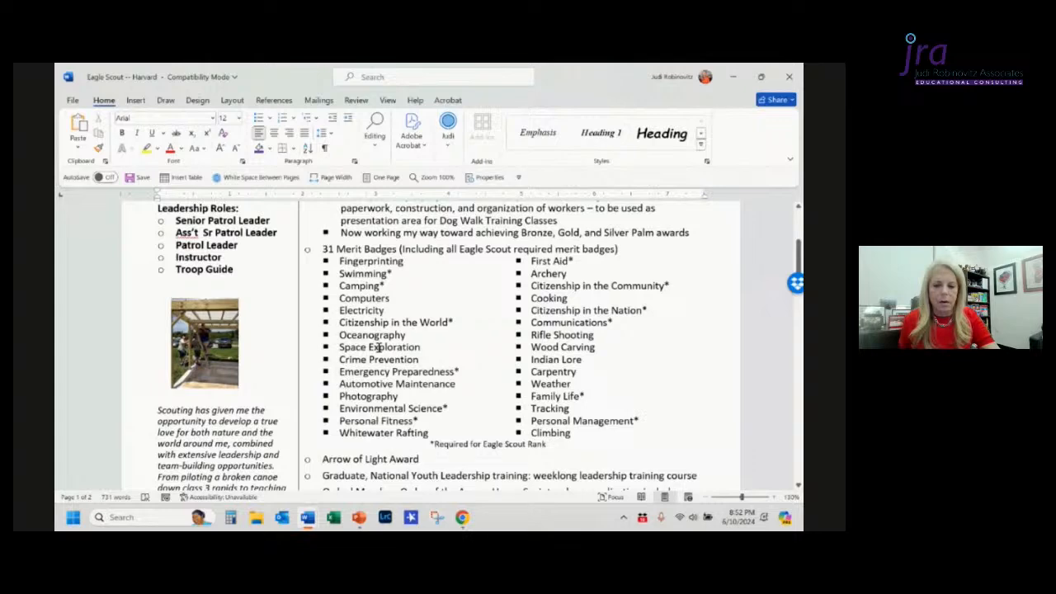
{"action": "scroll", "coordinate": [380, 346], "scroll_direction": "down", "scroll_amount": 1}
{"action": "scroll", "coordinate": [379, 349], "scroll_direction": "down", "scroll_amount": 2}
{"action": "scroll", "coordinate": [380, 348], "scroll_direction": "up", "scroll_amount": 5}
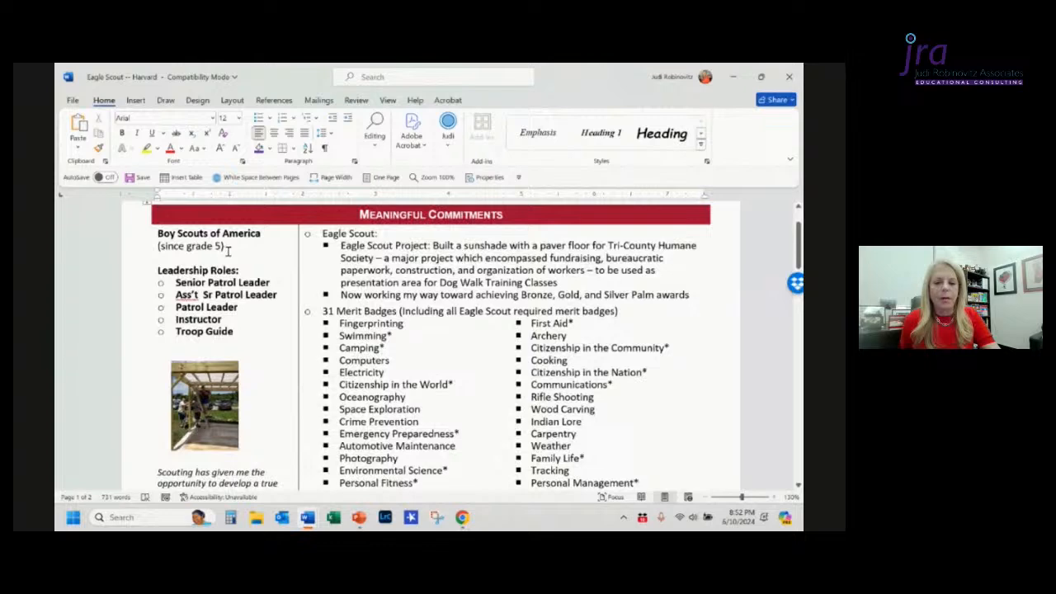
{"action": "scroll", "coordinate": [245, 314], "scroll_direction": "down", "scroll_amount": 3}
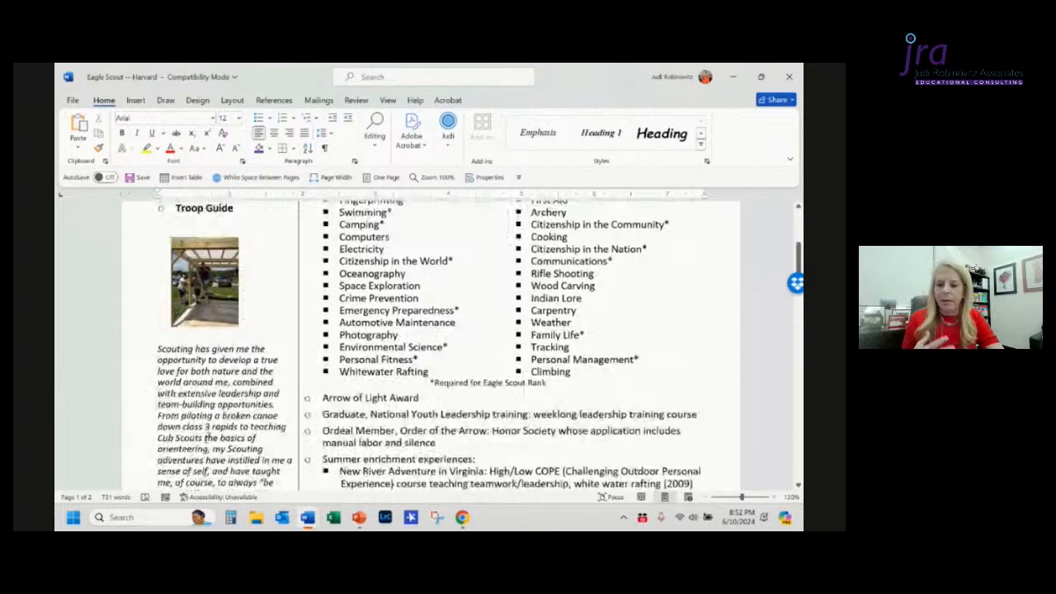
{"action": "scroll", "coordinate": [209, 443], "scroll_direction": "up", "scroll_amount": 3}
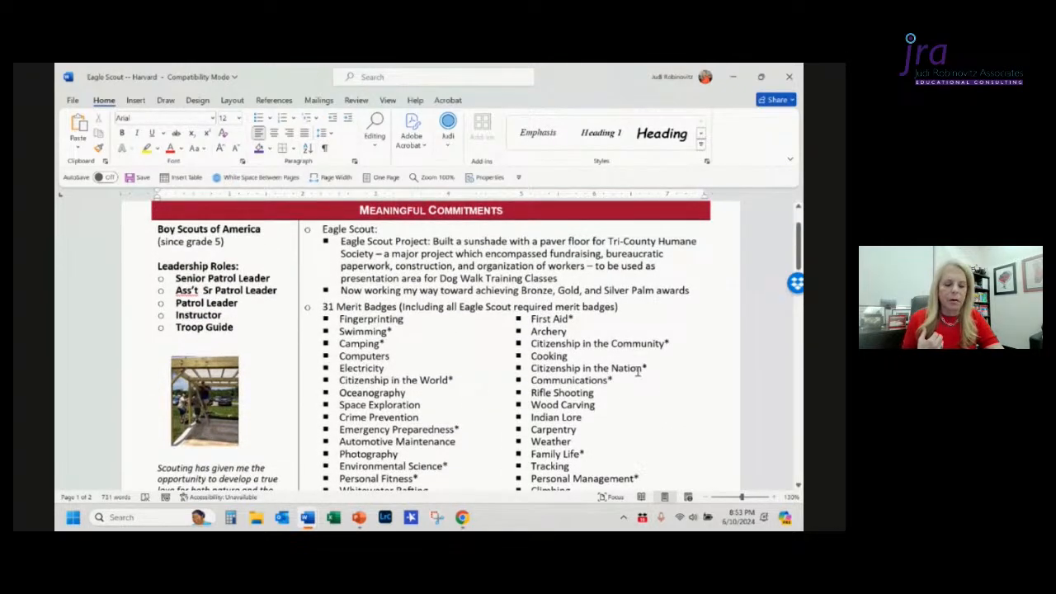
{"action": "scroll", "coordinate": [577, 351], "scroll_direction": "down", "scroll_amount": 2}
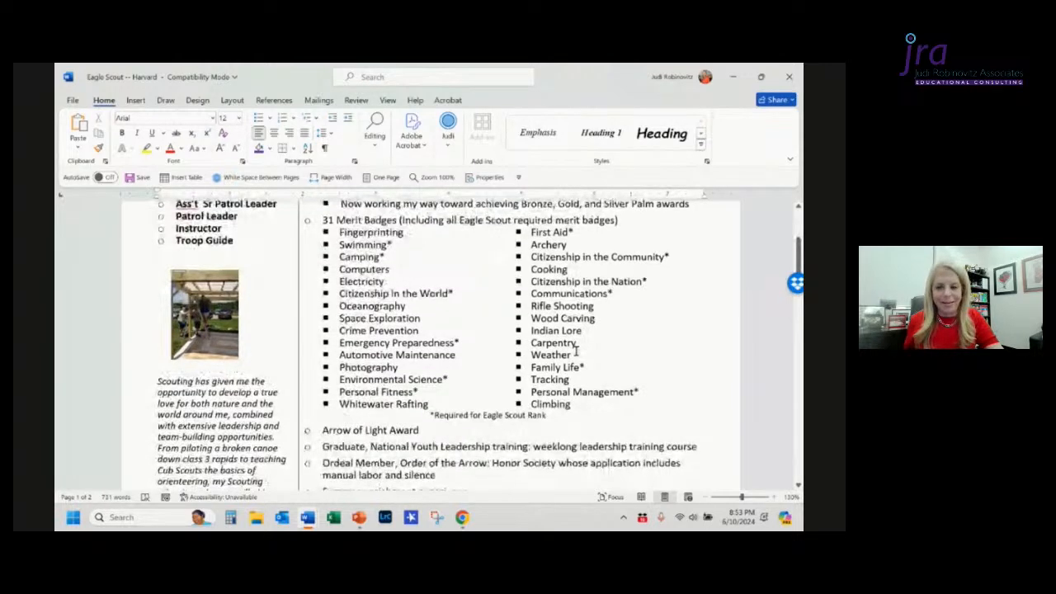
{"action": "scroll", "coordinate": [576, 352], "scroll_direction": "up", "scroll_amount": 4}
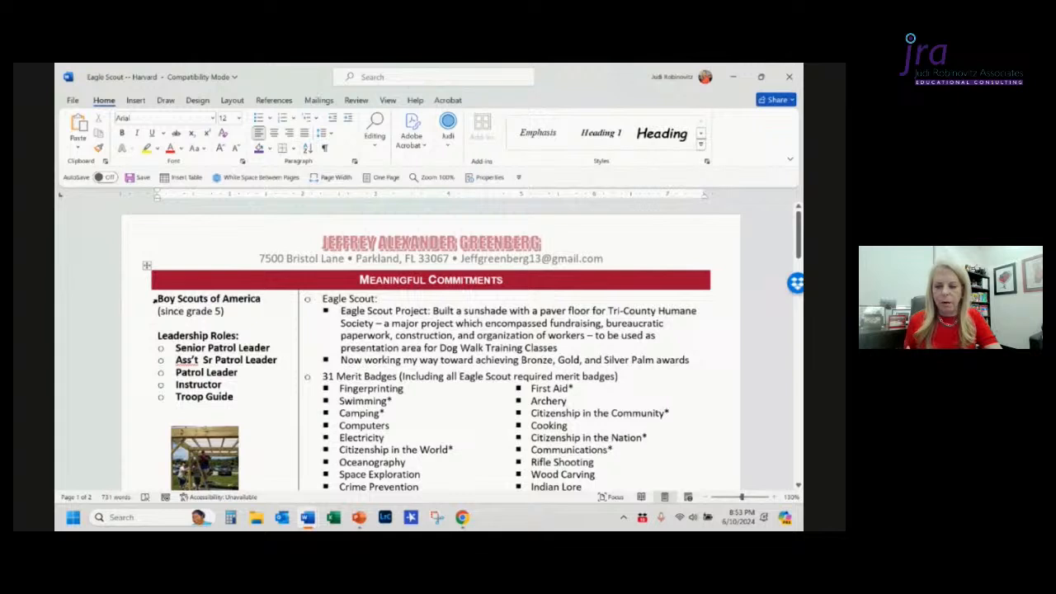
{"action": "left_click", "coordinate": [154, 301]}
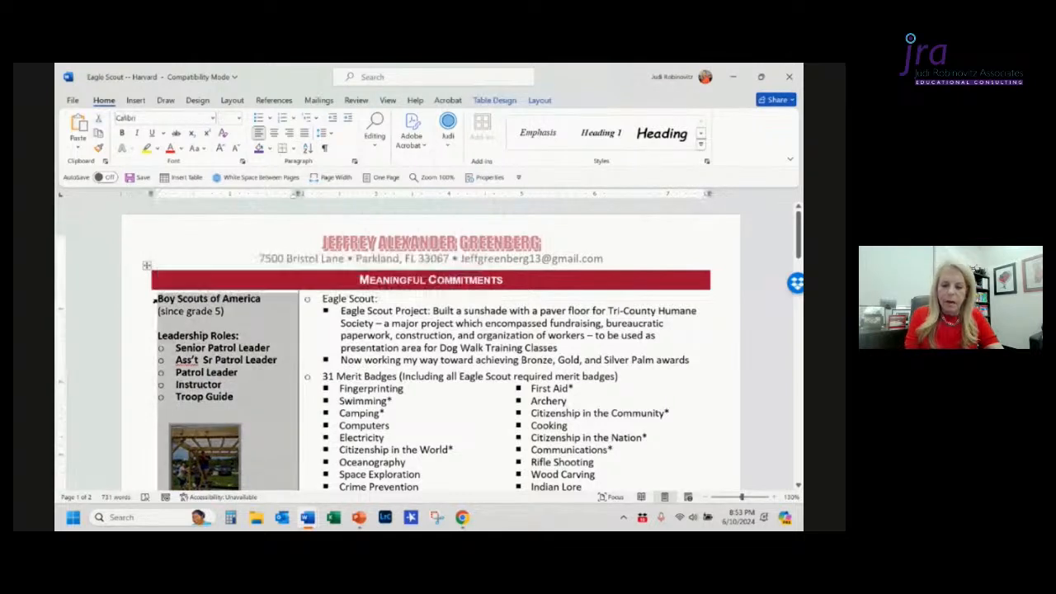
{"action": "key", "text": "alt+Tab"}
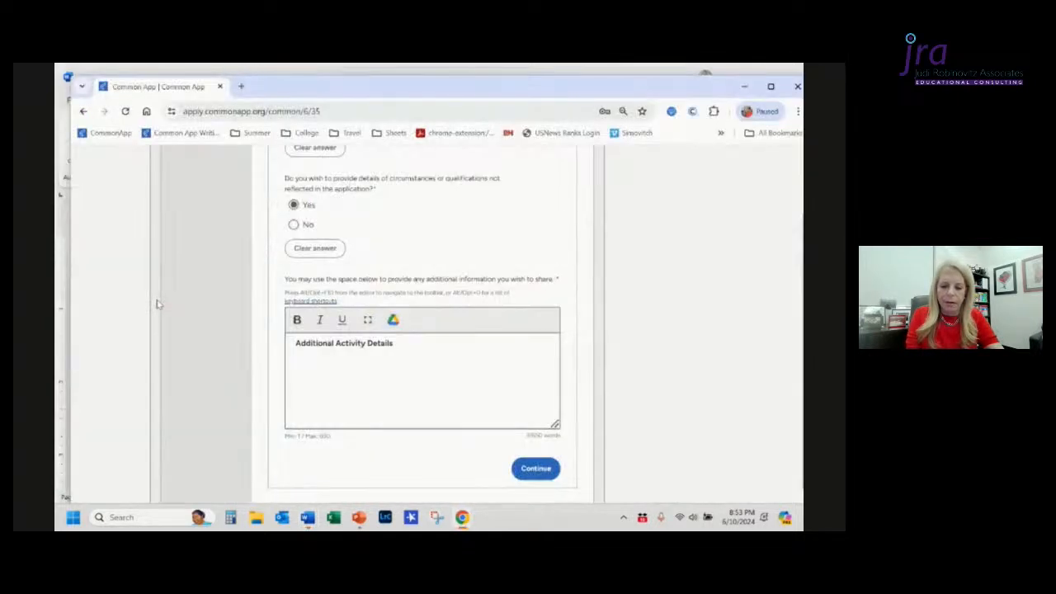
Step: Paste the copied Boy Scouts activity details into the text box and join "(since grade 5)" onto the Boy Scouts of America line
{"action": "key", "text": "ctrl+v"}
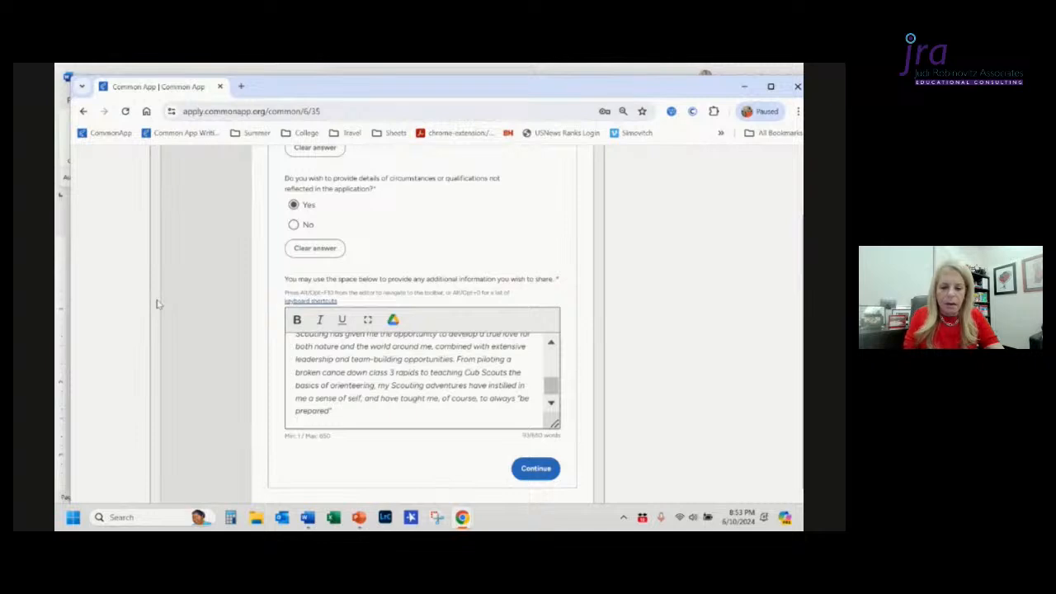
{"action": "key", "text": "ctrl+Home"}
{"action": "key", "text": "Down"}
{"action": "key", "text": "Down"}
{"action": "key", "text": "Down"}
{"action": "key", "text": "Down"}
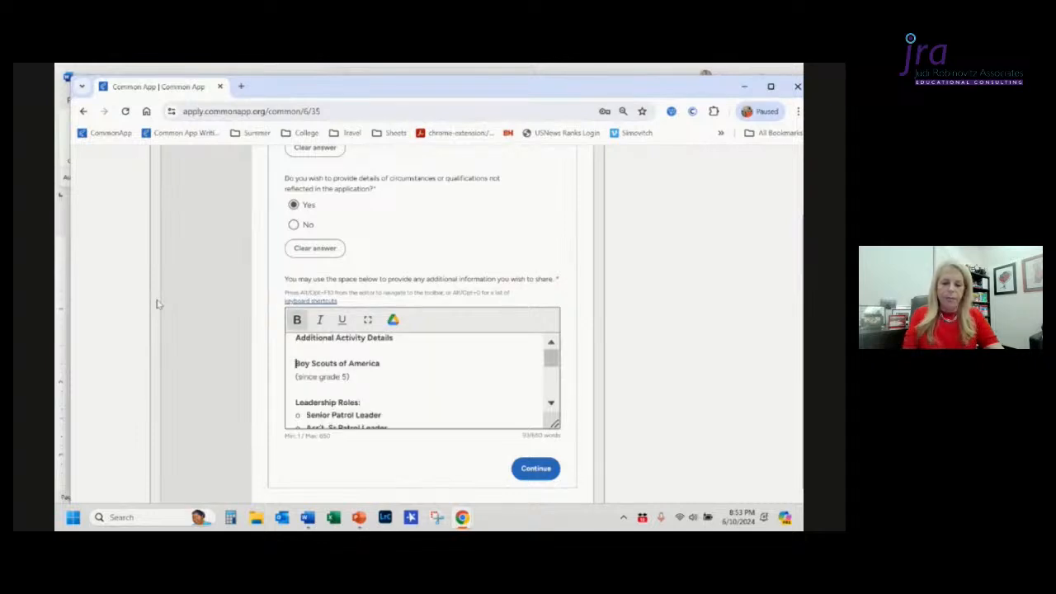
{"action": "key", "text": "Up"}
{"action": "key", "text": "BackSpace"}
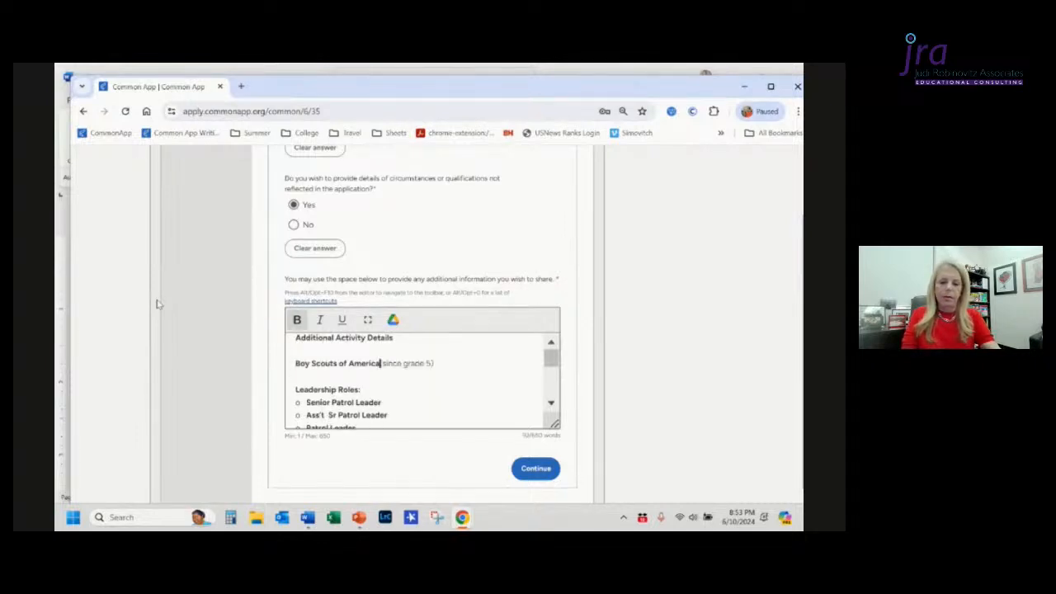
Step: Delete the extra blank lines between the Troop Guide item and the Scouting paragraph
{"action": "key", "text": "Down"}
{"action": "key", "text": "Down"}
{"action": "key", "text": "Down"}
{"action": "key", "text": "Down"}
{"action": "key", "text": "Down"}
{"action": "key", "text": "Down"}
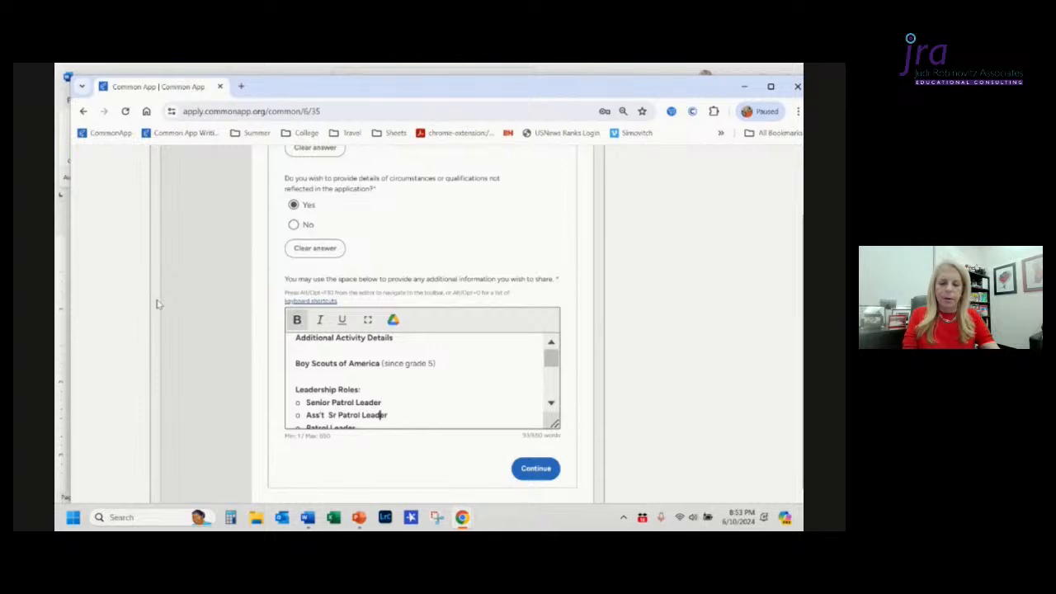
{"action": "key", "text": "Down"}
{"action": "key", "text": "Down"}
{"action": "key", "text": "Down"}
{"action": "key", "text": "Down"}
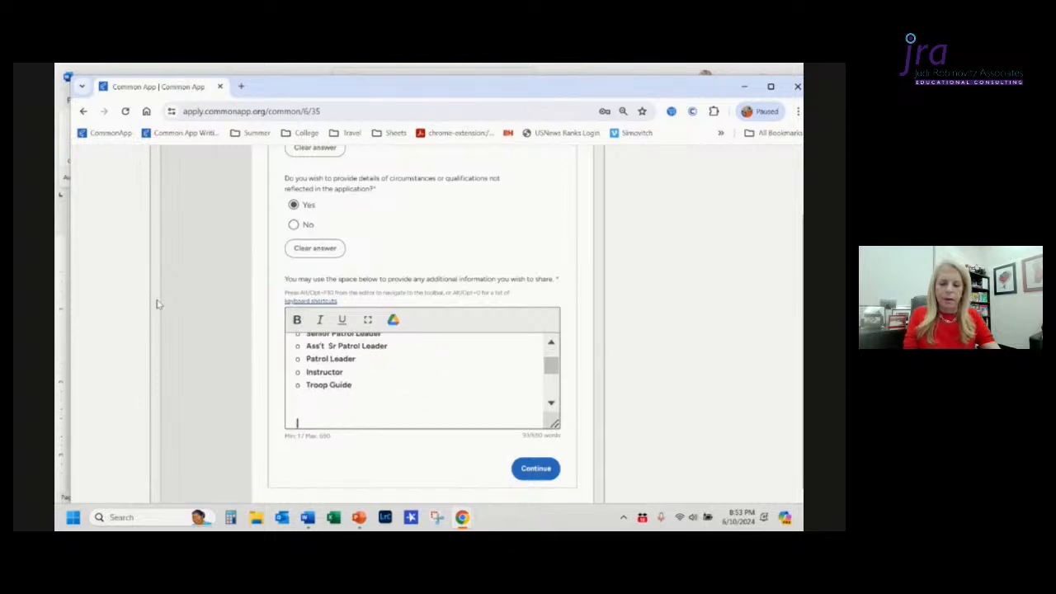
{"action": "key", "text": "Up"}
{"action": "key", "text": "Up"}
{"action": "key", "text": "Down"}
{"action": "key", "text": "Down"}
{"action": "key", "text": "shift+Down"}
{"action": "key", "text": "shift+Down"}
{"action": "key", "text": "shift+Down"}
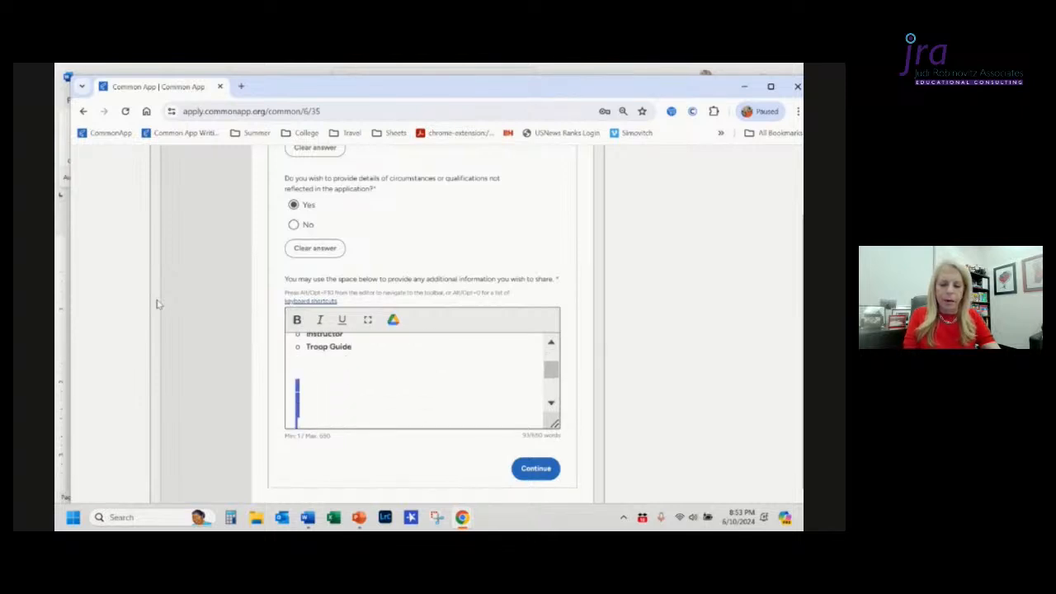
{"action": "key", "text": "shift+Down"}
{"action": "key", "text": "shift+Down"}
{"action": "key", "text": "shift+Down"}
{"action": "key", "text": "shift+Down"}
{"action": "key", "text": "shift+Down"}
{"action": "key", "text": "shift+Up"}
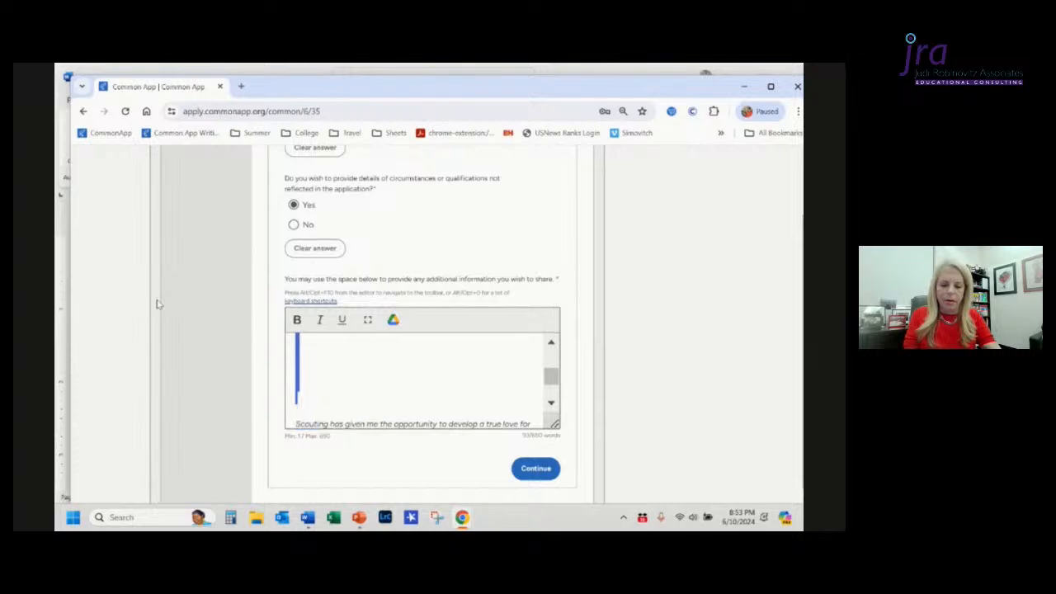
{"action": "key", "text": "BackSpace"}
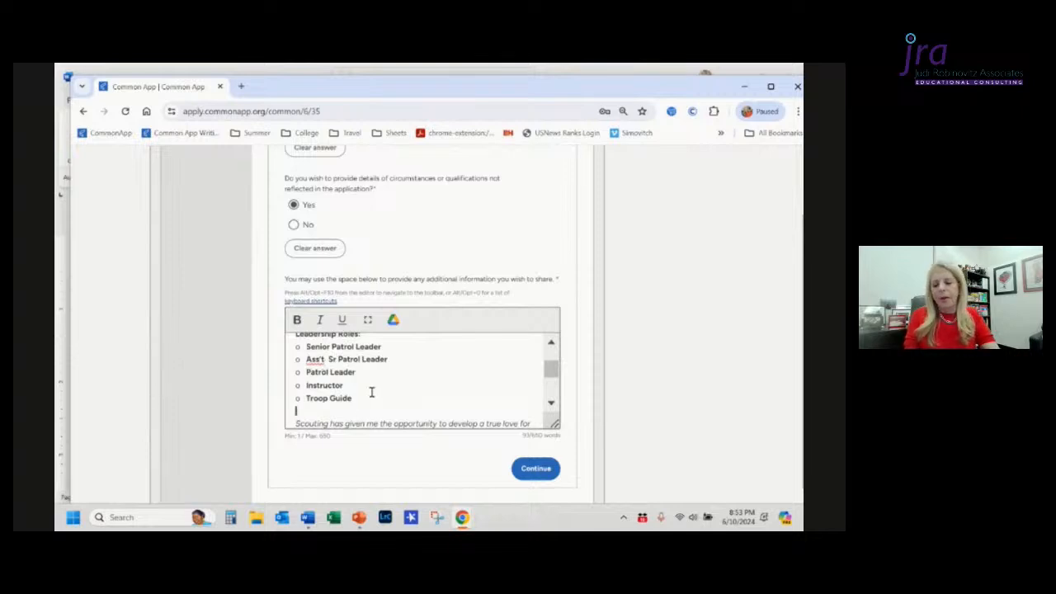
Step: Start a new line after the Scouting paragraph, paste the Eagle Scout and merit badge details from the Word document, and continue
{"action": "scroll", "coordinate": [369, 388], "scroll_direction": "down", "scroll_amount": 1}
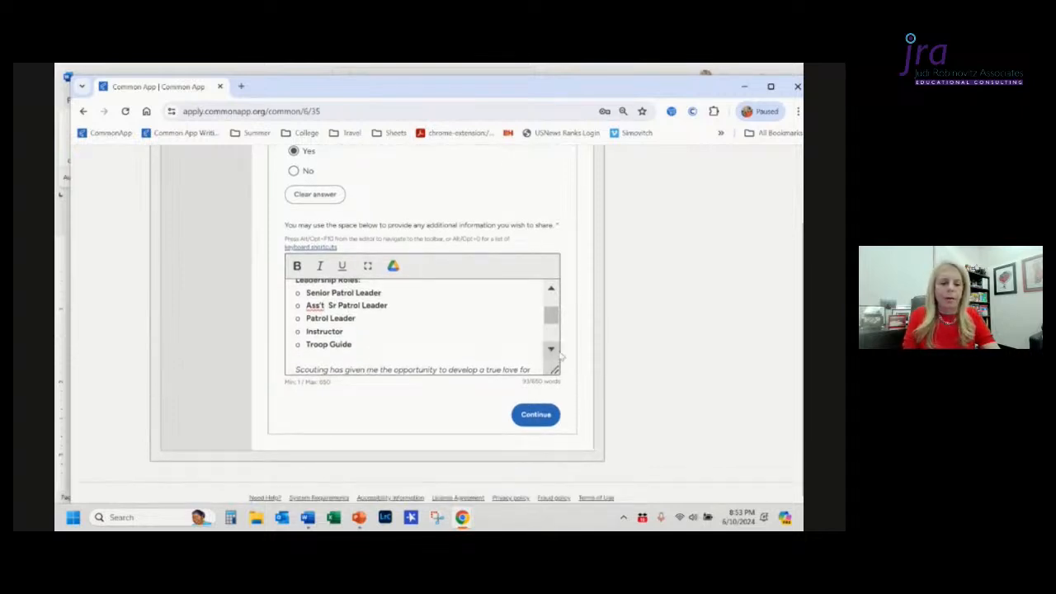
{"action": "scroll", "coordinate": [552, 353], "scroll_direction": "down", "scroll_amount": 4}
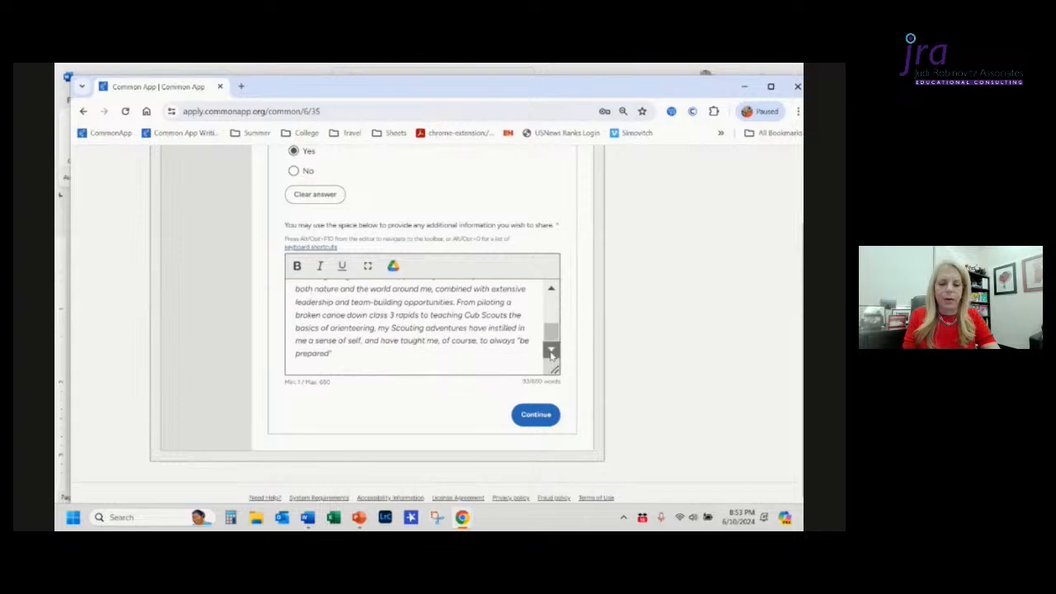
{"action": "left_click", "coordinate": [337, 352]}
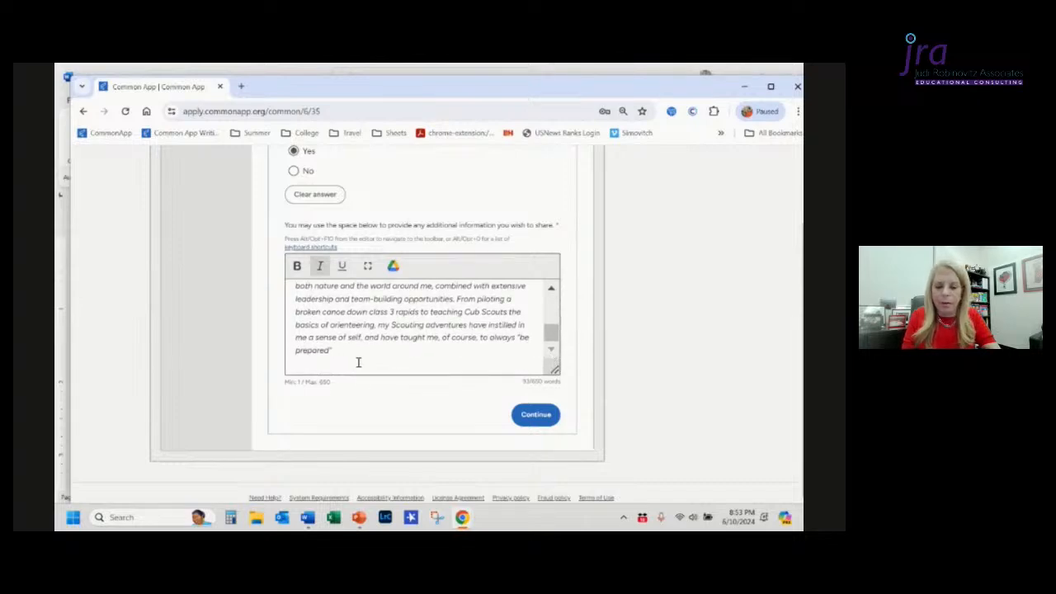
{"action": "key", "text": "Return"}
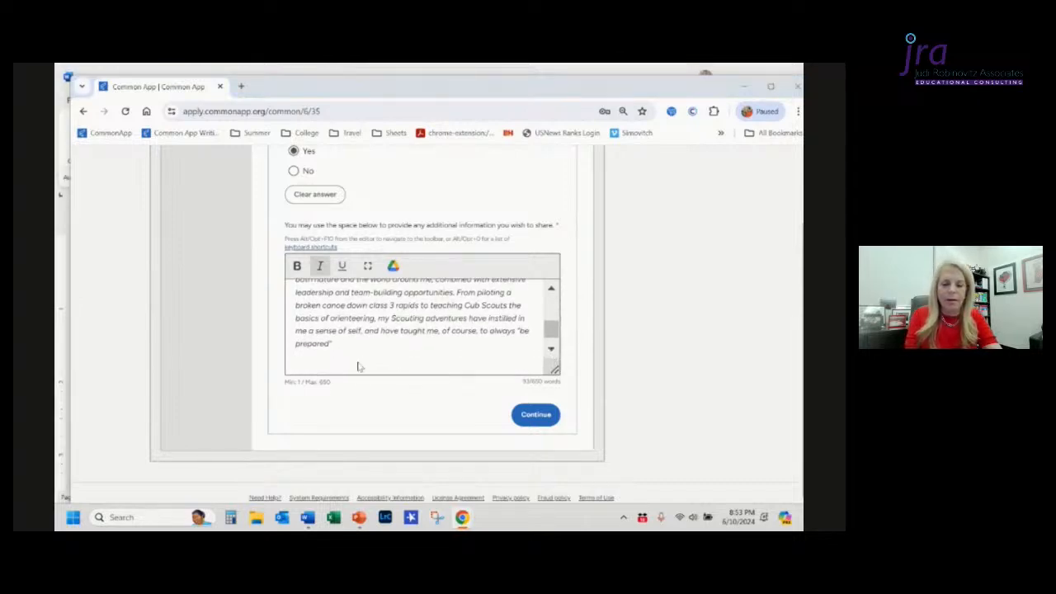
{"action": "key", "text": "alt+Tab"}
{"action": "key", "text": "Tab"}
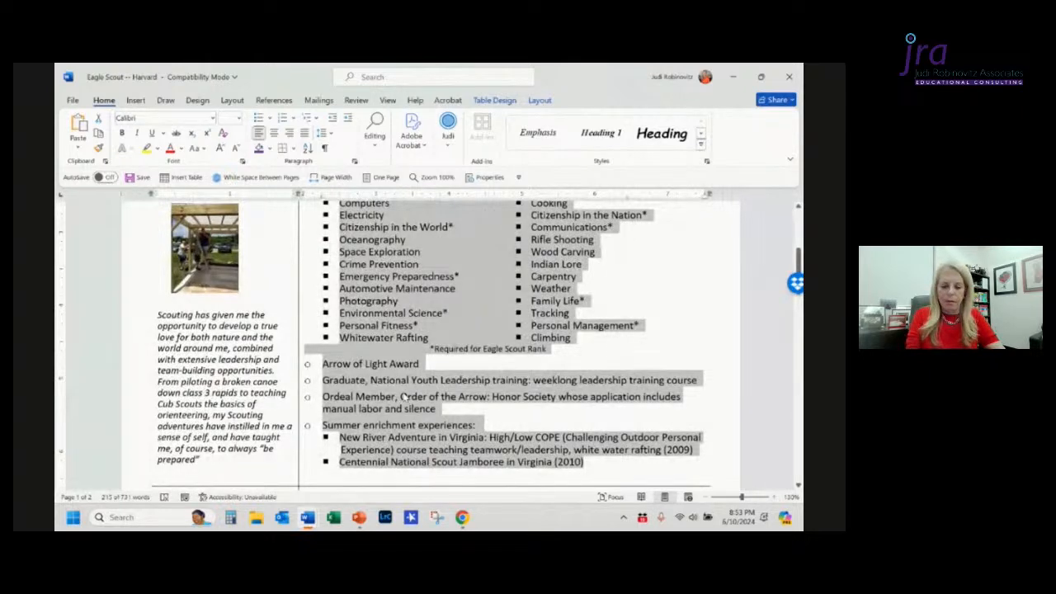
{"action": "key", "text": "alt+Tab"}
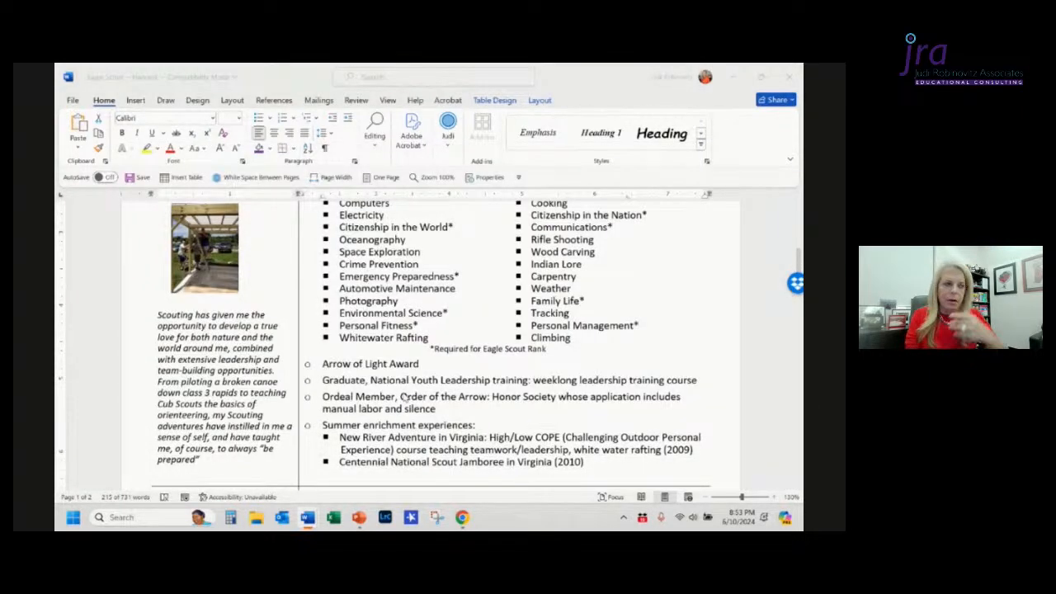
{"action": "key", "text": "ctrl+v"}
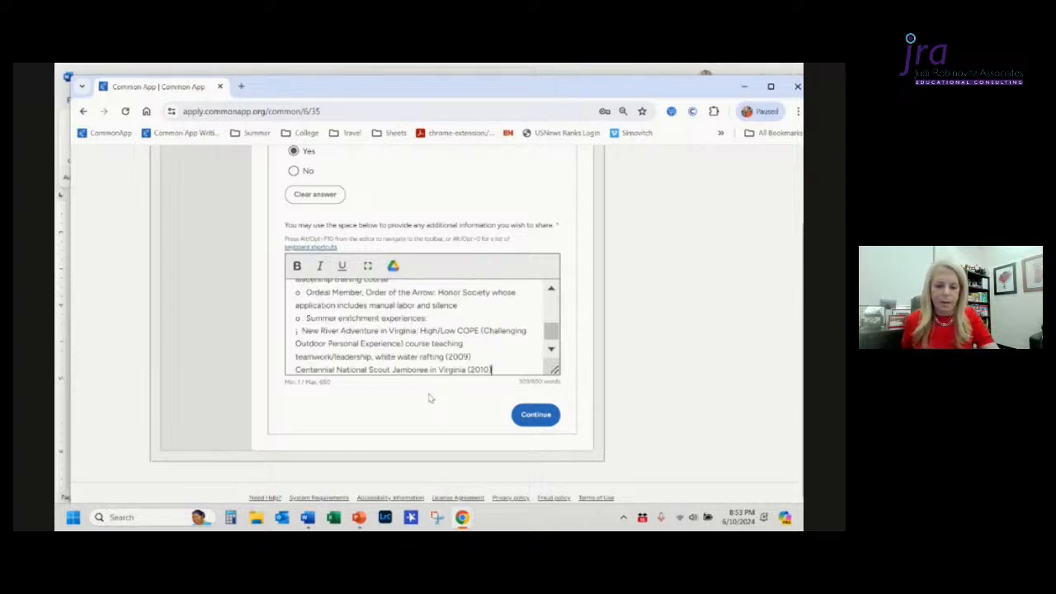
{"action": "left_click", "coordinate": [523, 421]}
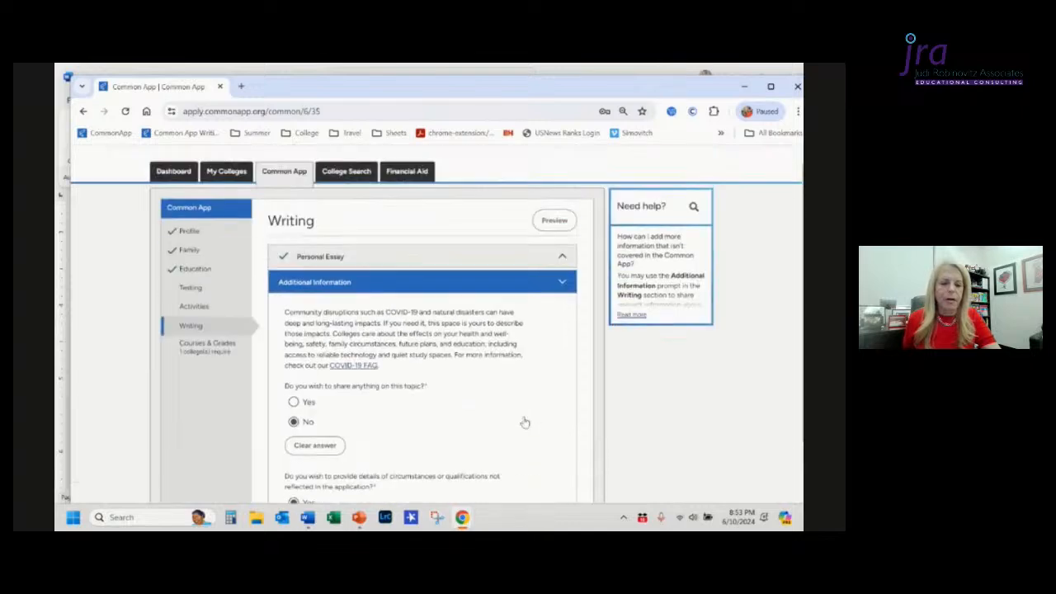
Step: Preview the Writing section and review the pasted Additional Information content before closing the preview
{"action": "left_click", "coordinate": [572, 278]}
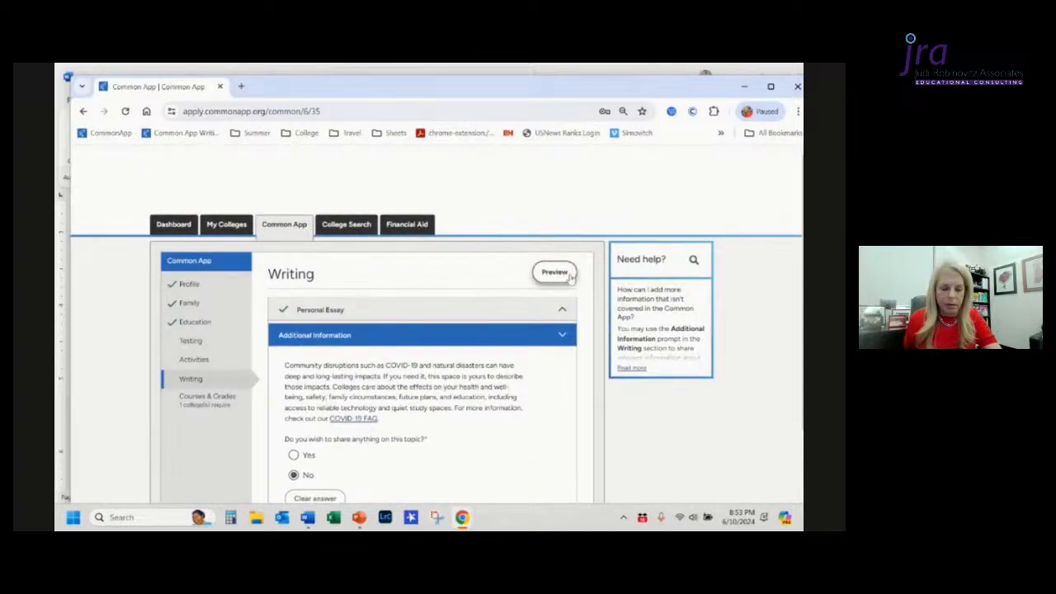
{"action": "scroll", "coordinate": [430, 399], "scroll_direction": "down", "scroll_amount": 3}
{"action": "scroll", "coordinate": [429, 399], "scroll_direction": "down", "scroll_amount": 10}
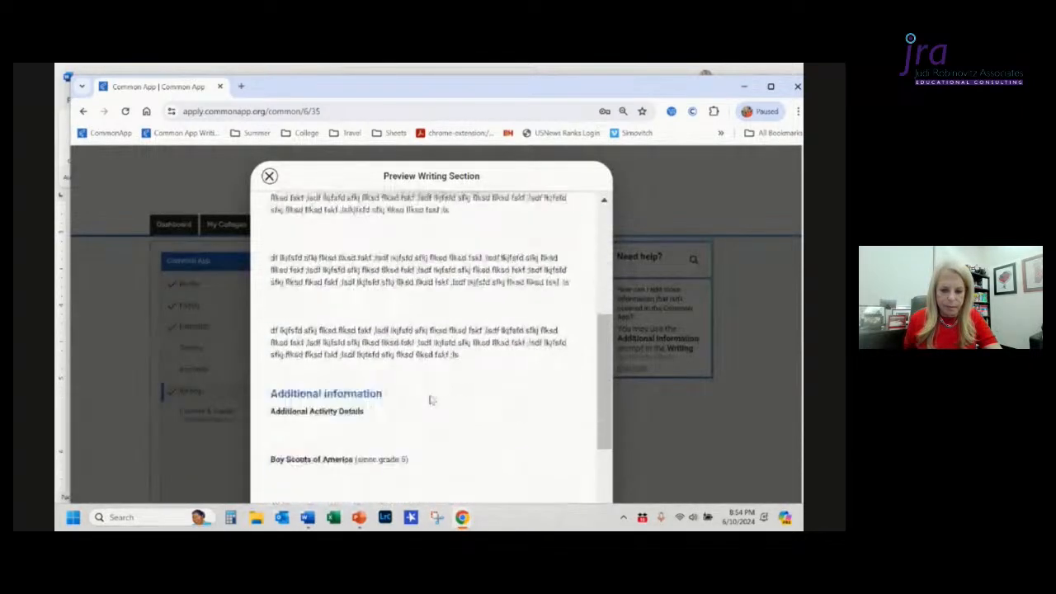
{"action": "scroll", "coordinate": [430, 397], "scroll_direction": "down", "scroll_amount": 8}
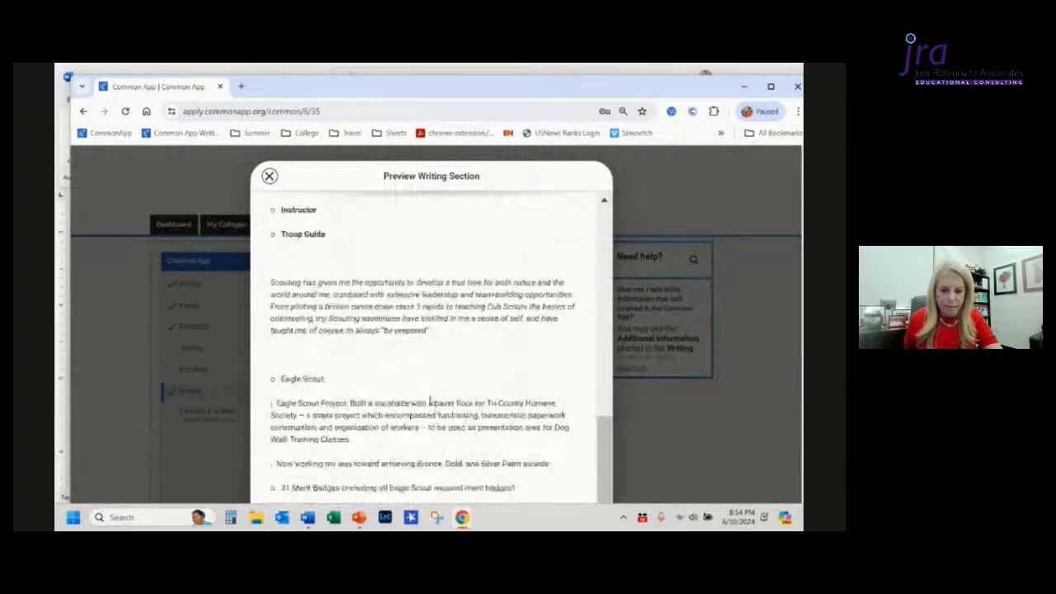
{"action": "scroll", "coordinate": [430, 398], "scroll_direction": "down", "scroll_amount": 1}
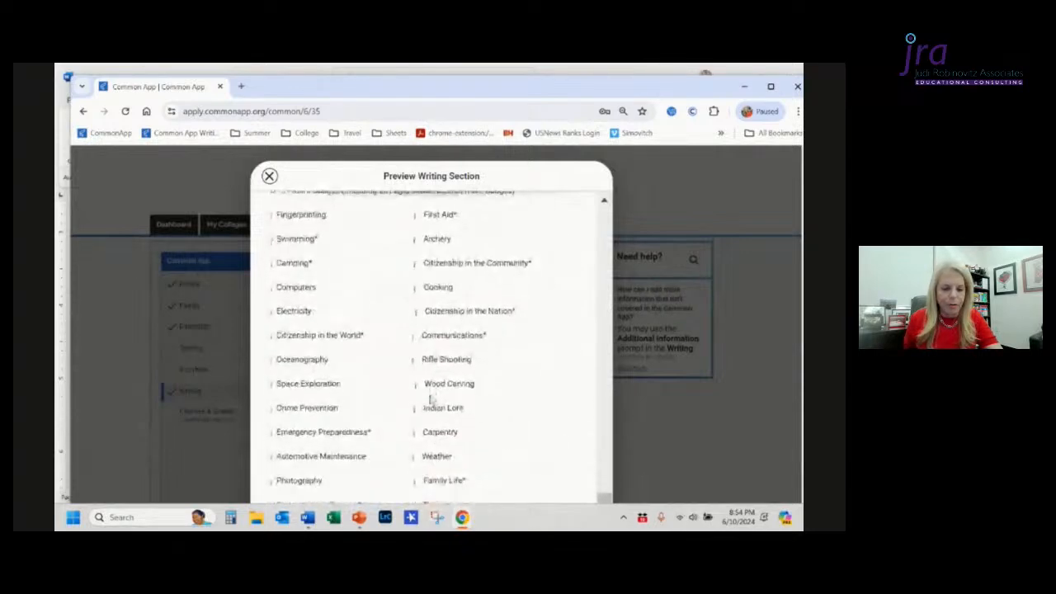
{"action": "scroll", "coordinate": [430, 400], "scroll_direction": "down", "scroll_amount": 5}
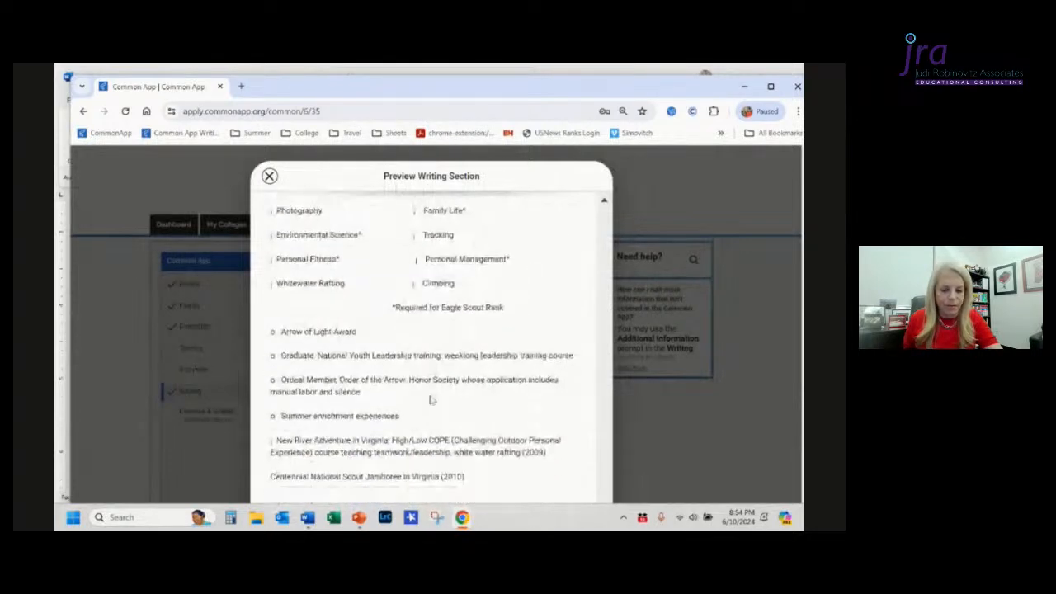
{"action": "scroll", "coordinate": [430, 400], "scroll_direction": "down", "scroll_amount": 1}
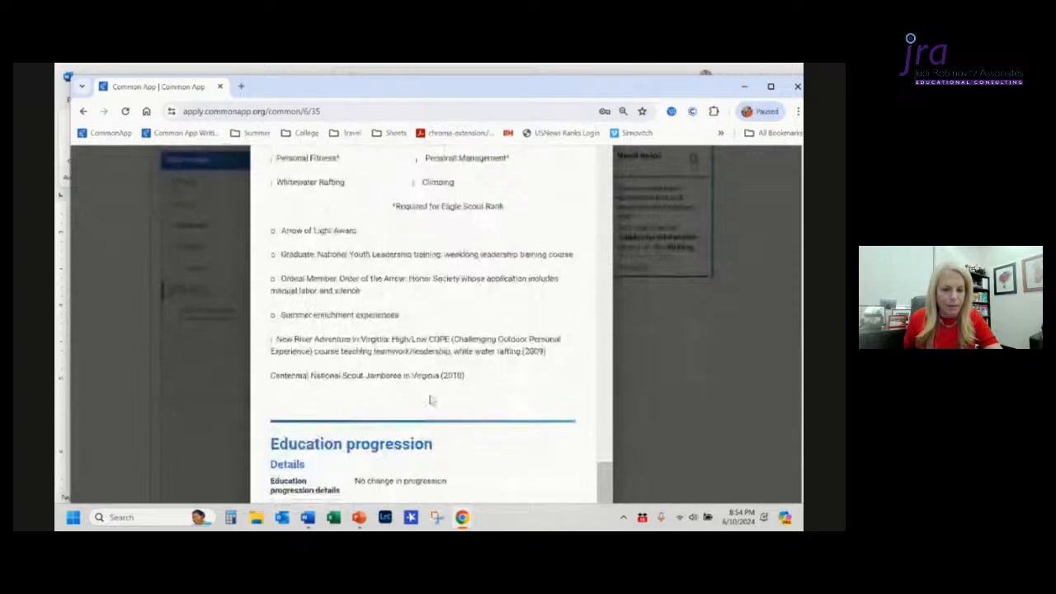
{"action": "scroll", "coordinate": [430, 400], "scroll_direction": "up", "scroll_amount": 4}
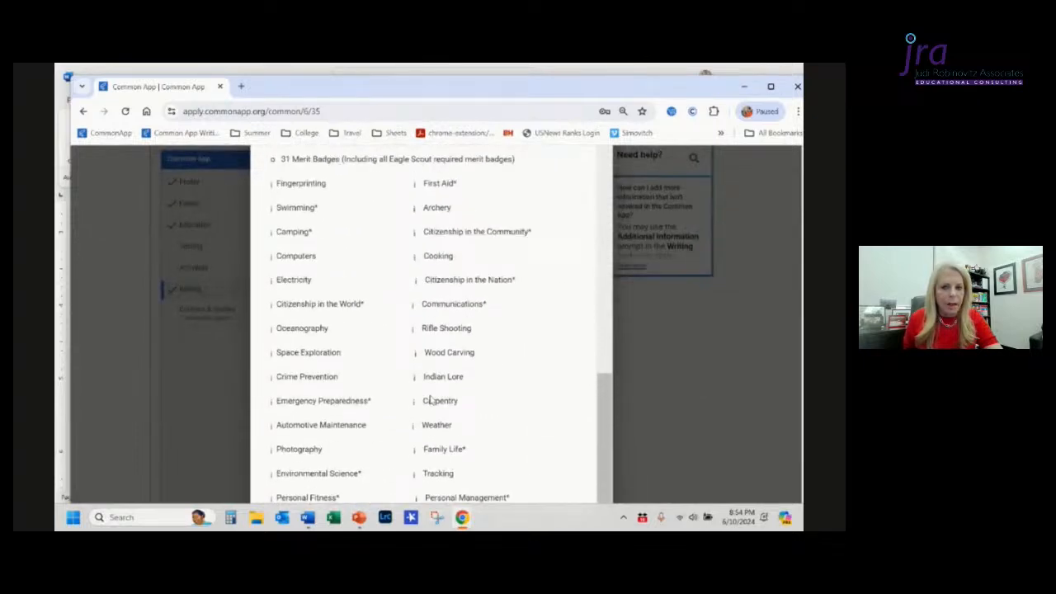
{"action": "scroll", "coordinate": [430, 399], "scroll_direction": "up", "scroll_amount": 5}
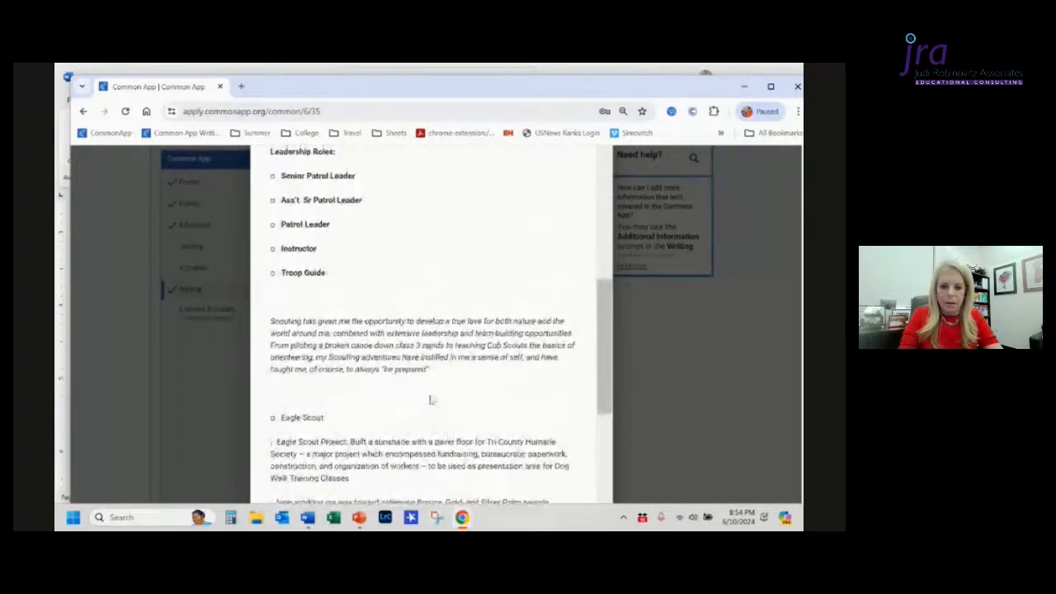
{"action": "key", "text": "Escape"}
Step: Open the text box in full-screen editing, remove the bullet from the "Eagle Scout:" line and make it bold
{"action": "scroll", "coordinate": [391, 450], "scroll_direction": "down", "scroll_amount": 5}
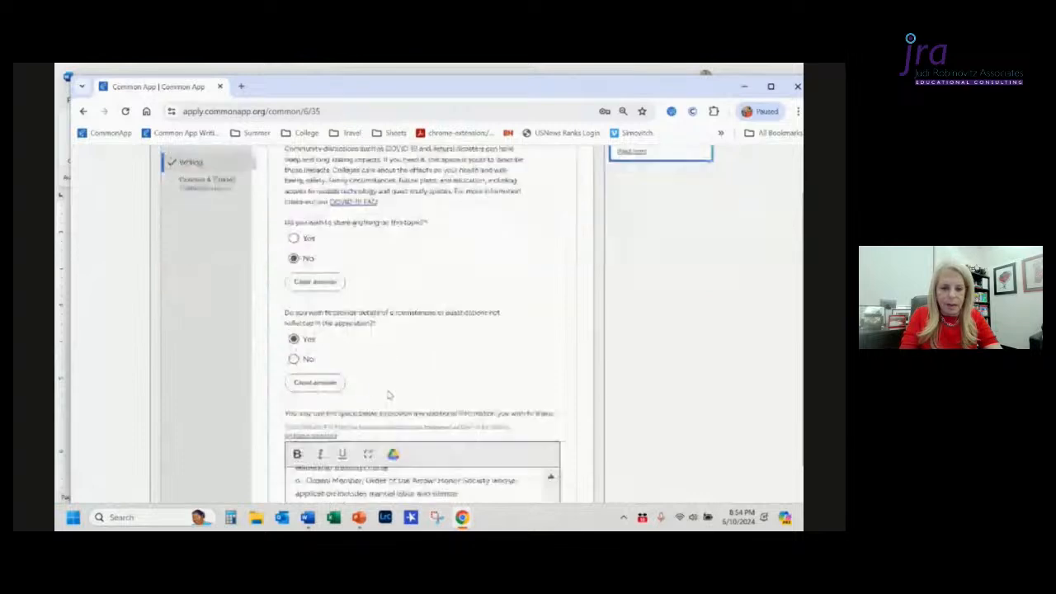
{"action": "left_click", "coordinate": [368, 244]}
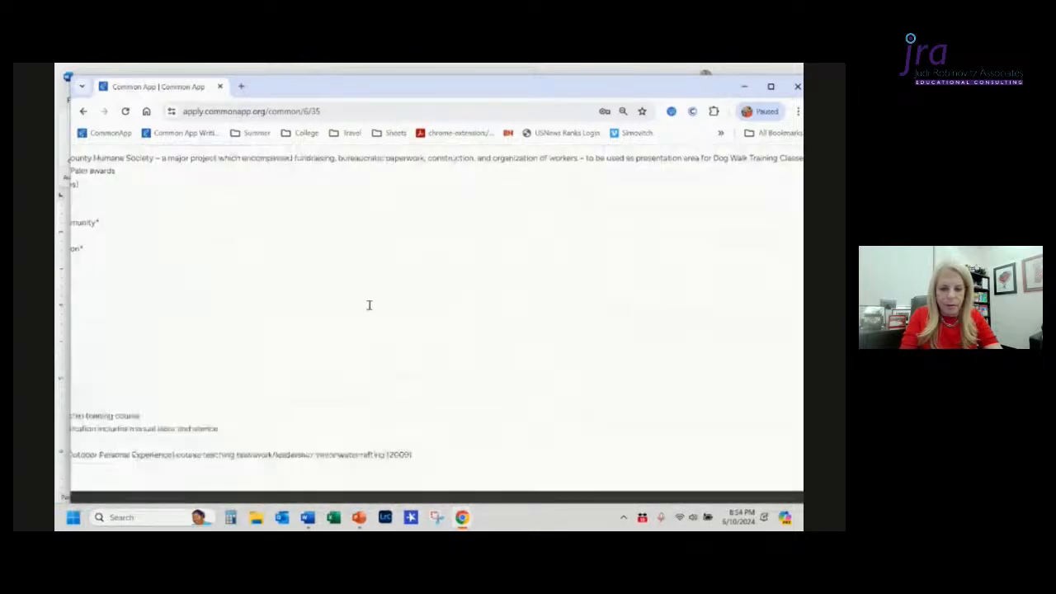
{"action": "scroll", "coordinate": [352, 273], "scroll_direction": "up", "scroll_amount": 3}
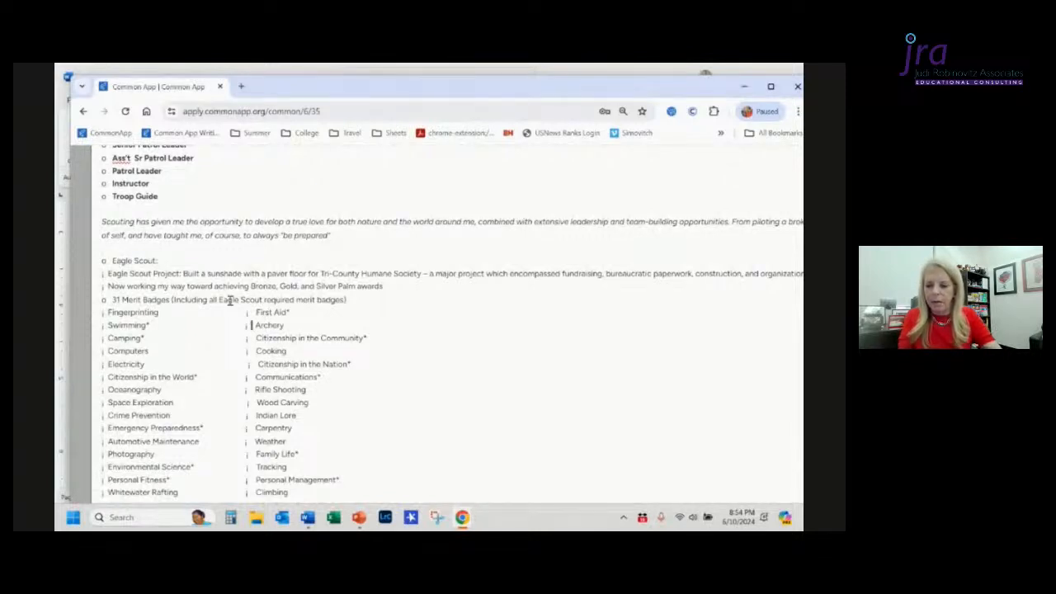
{"action": "left_click", "coordinate": [112, 261]}
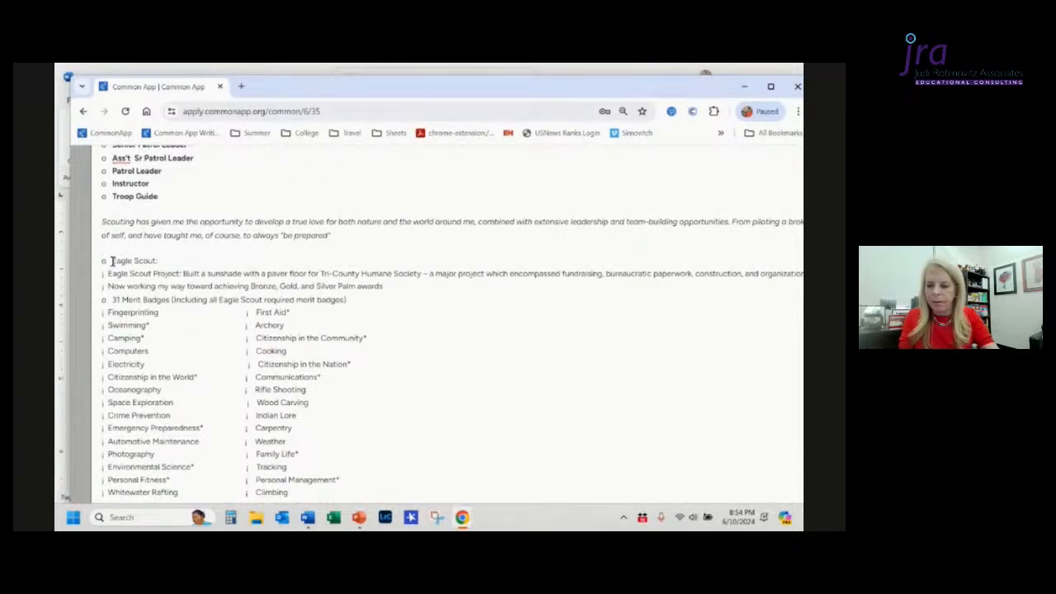
{"action": "key", "text": "BackSpace"}
{"action": "key", "text": "BackSpace"}
{"action": "key", "text": "shift+End"}
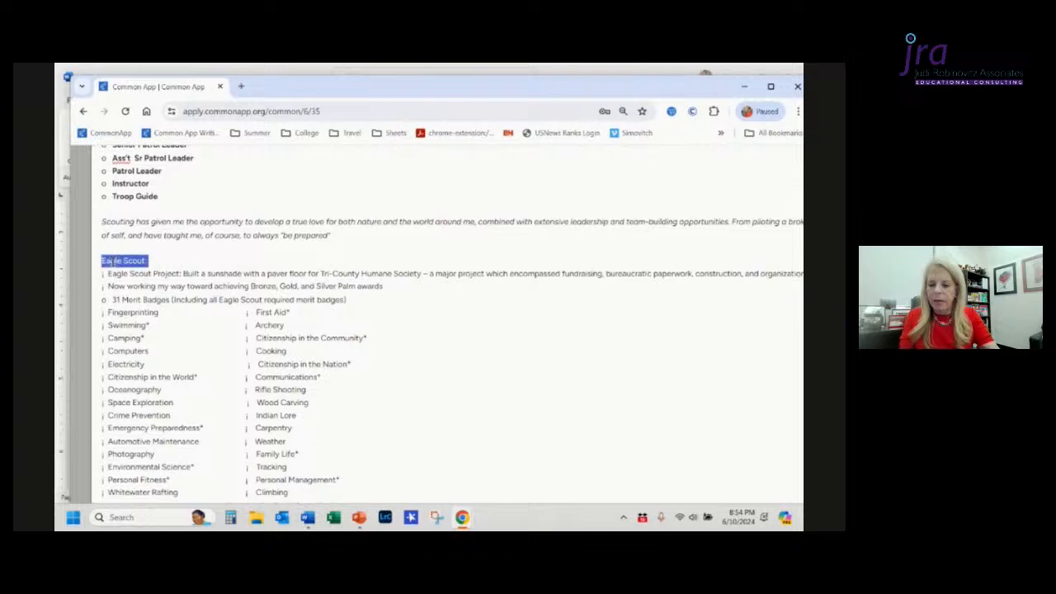
{"action": "key", "text": "ctrl+b"}
{"action": "key", "text": "Down"}
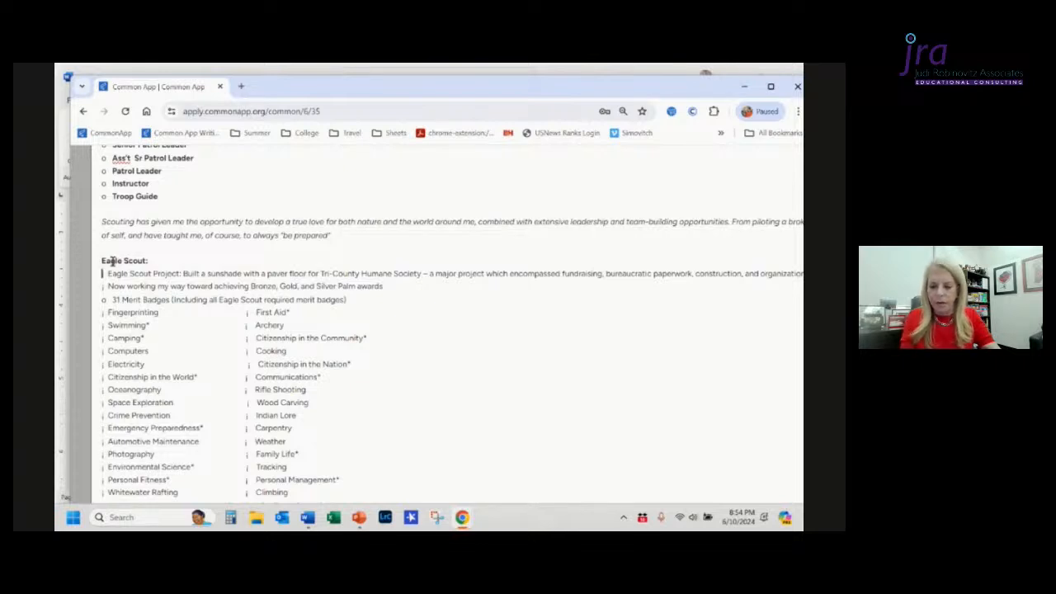
Step: Replace the bullet symbols on the Eagle Scout Project and Now working lines with asterisks
{"action": "key", "text": "BackSpace"}
{"action": "key", "text": "BackSpace"}
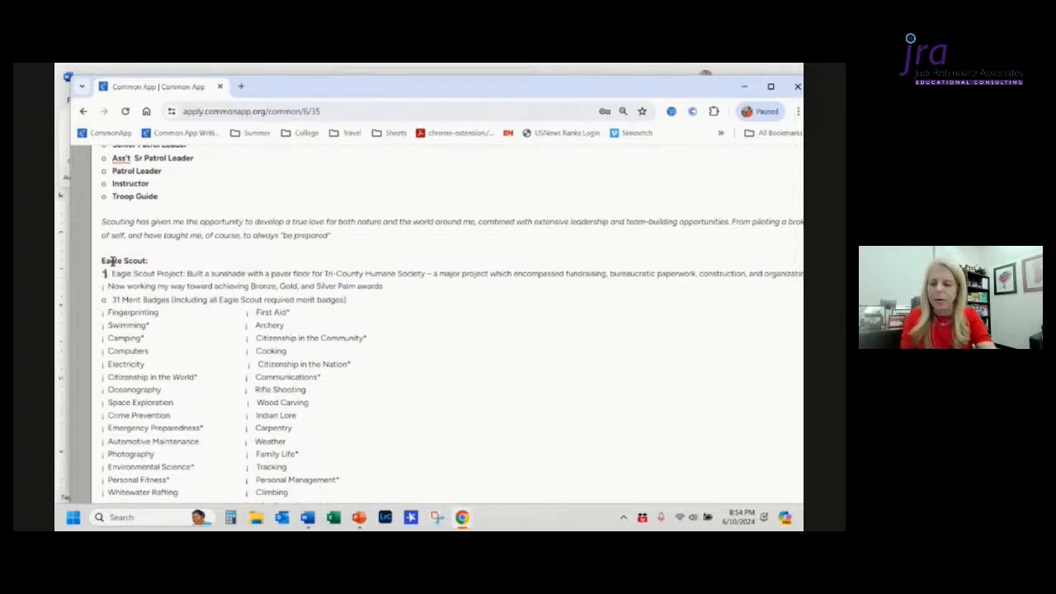
{"action": "type", "text": "*"}
{"action": "key", "text": "Down"}
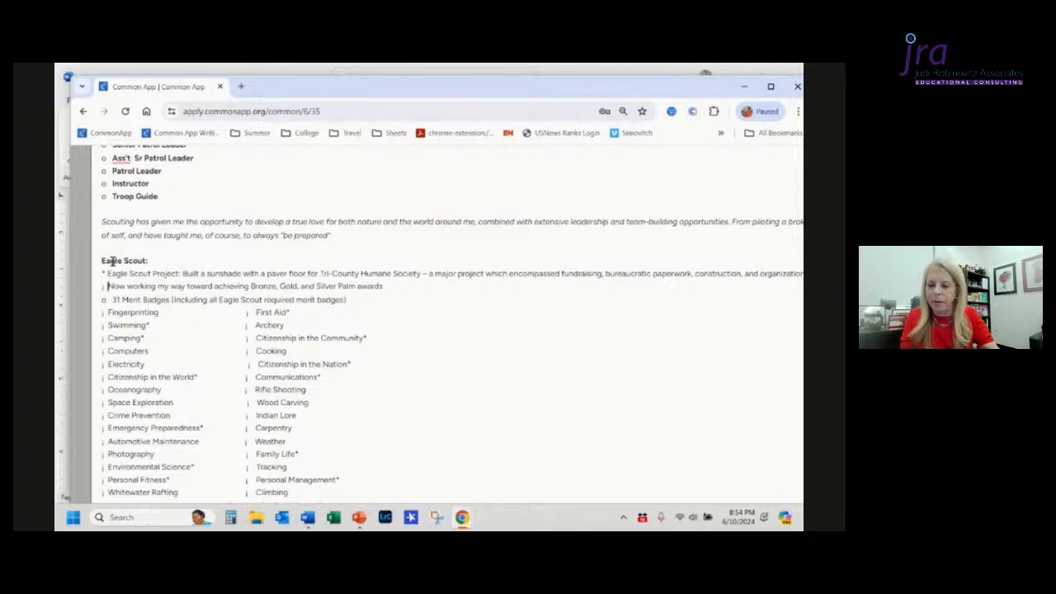
{"action": "type", "text": "*"}
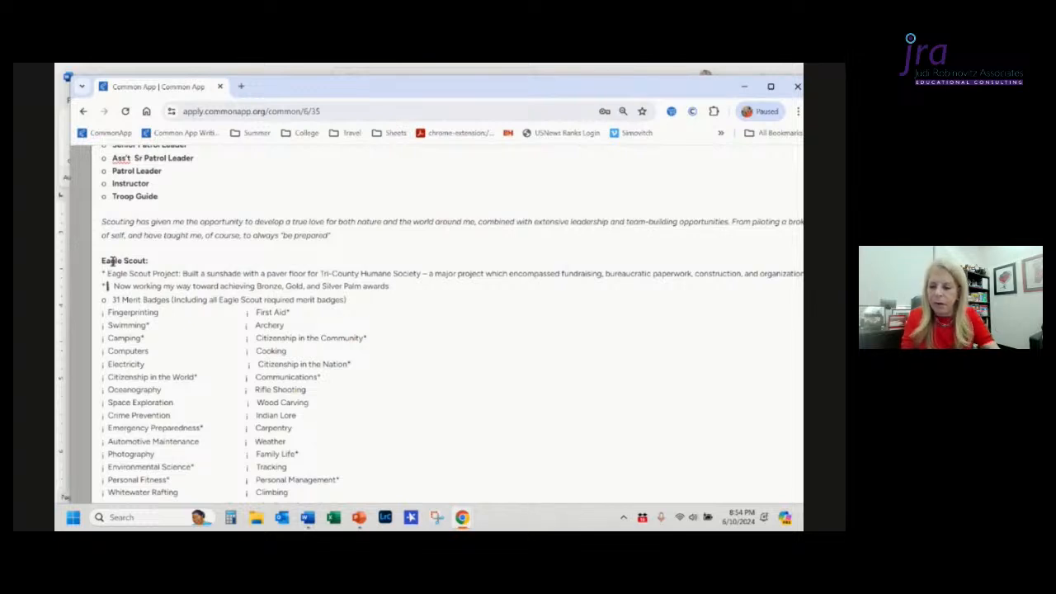
{"action": "key", "text": "shift+Right"}
{"action": "key", "text": "shift+Right"}
{"action": "key", "text": "BackSpace"}
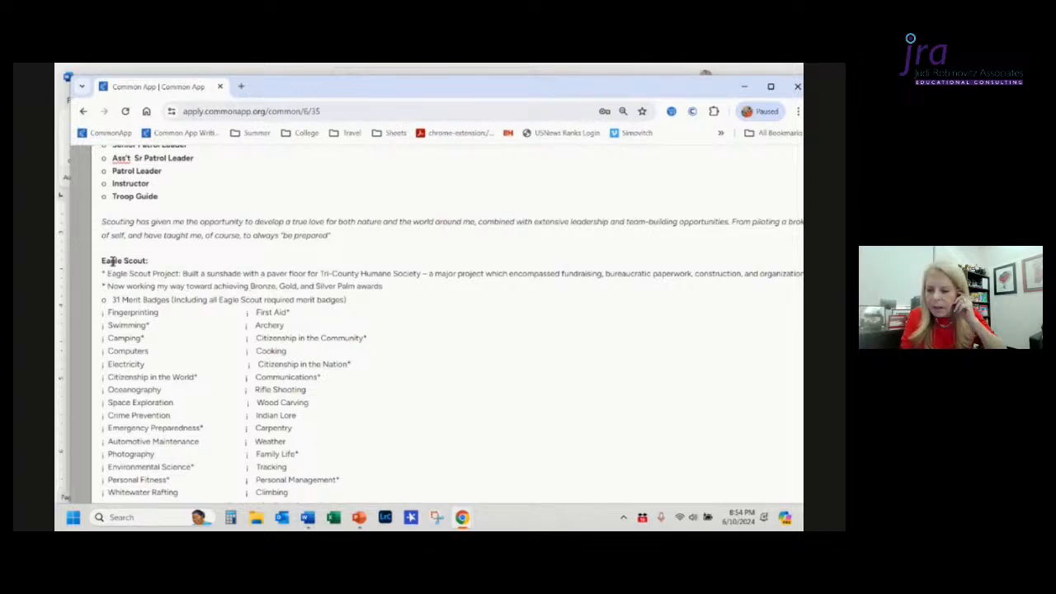
{"action": "key", "text": "Down"}
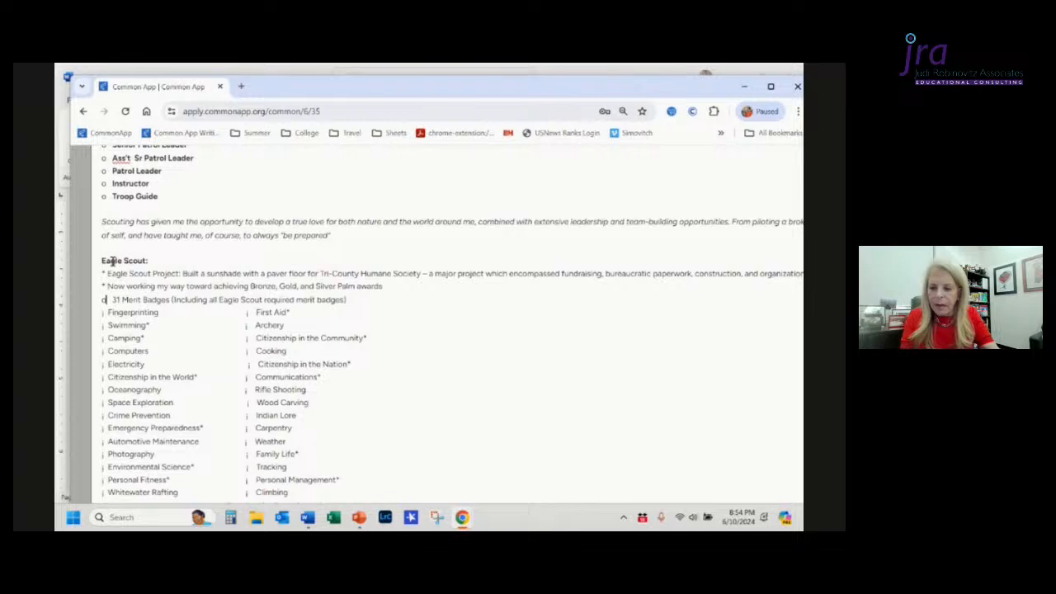
Step: Remove the bullet symbols before Fingerprinting and First Aid in the merit badge list, adjusting the row's indentation
{"action": "key", "text": "Home"}
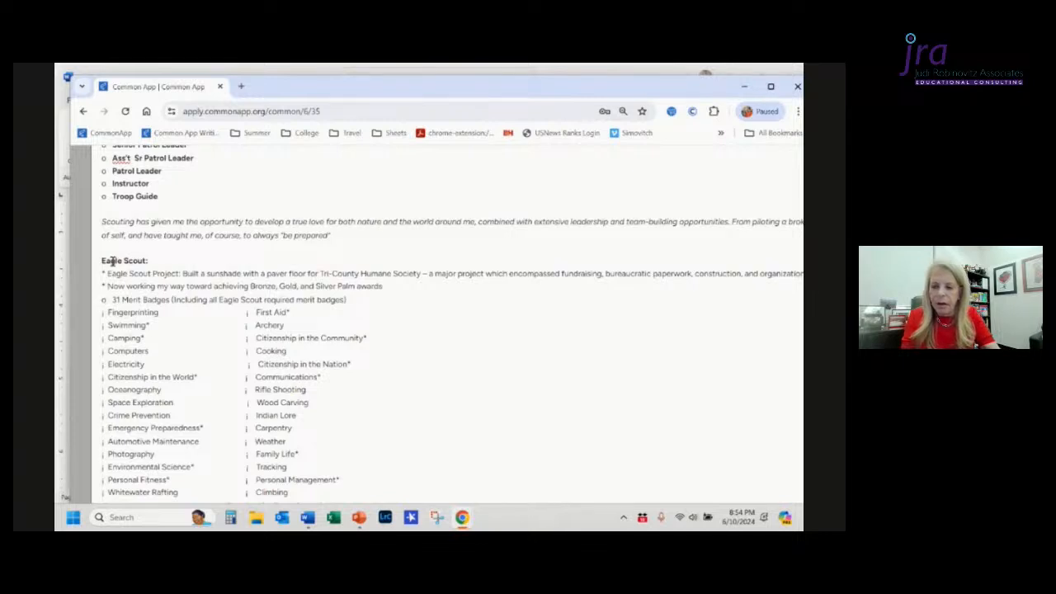
{"action": "key", "text": "BackSpace"}
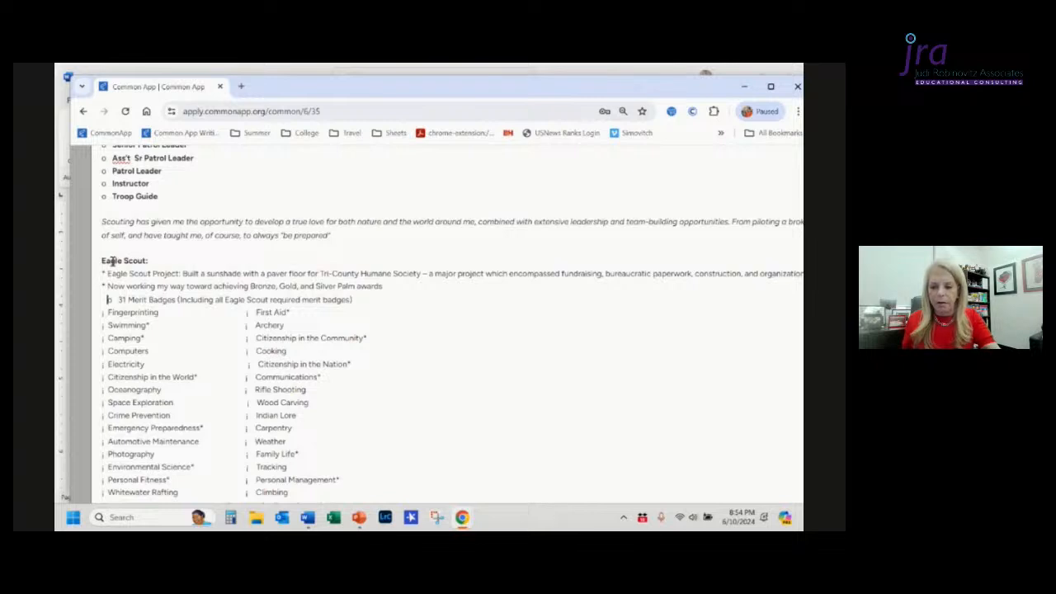
{"action": "key", "text": "Down"}
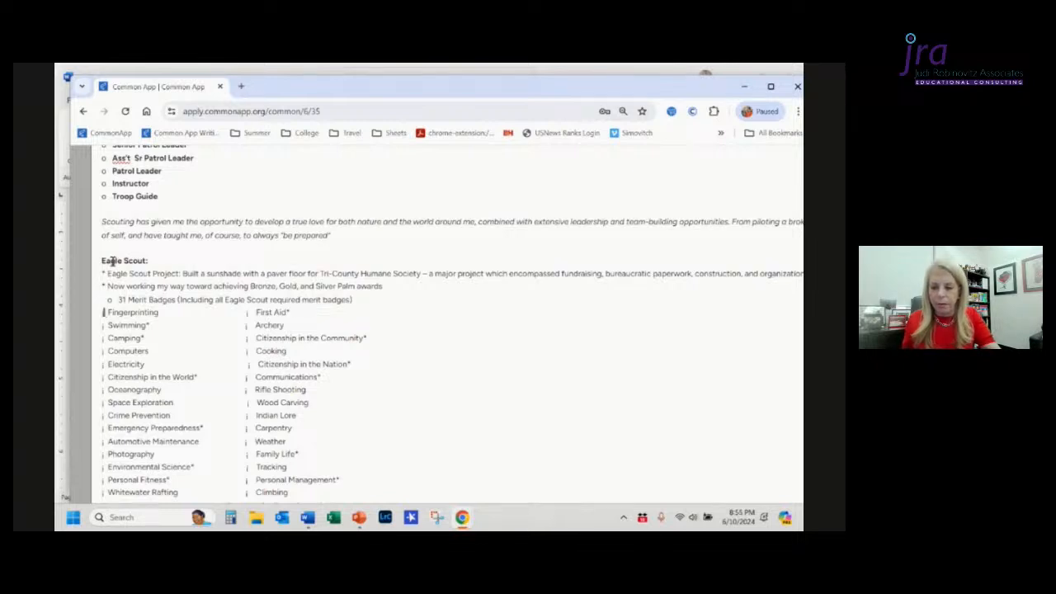
{"action": "key", "text": "shift+Right"}
{"action": "key", "text": "shift+Right"}
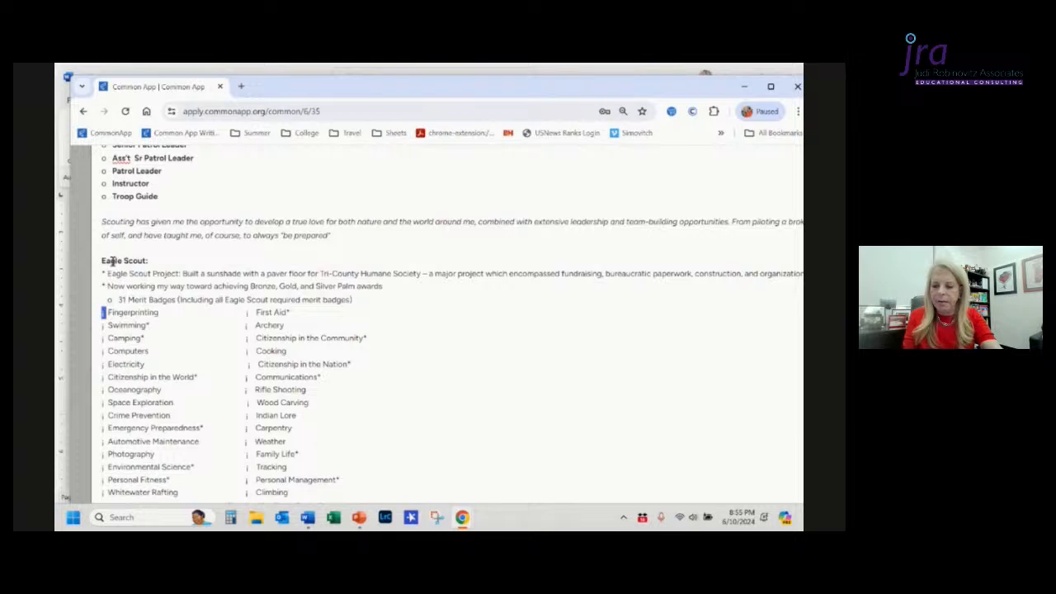
{"action": "key", "text": "BackSpace"}
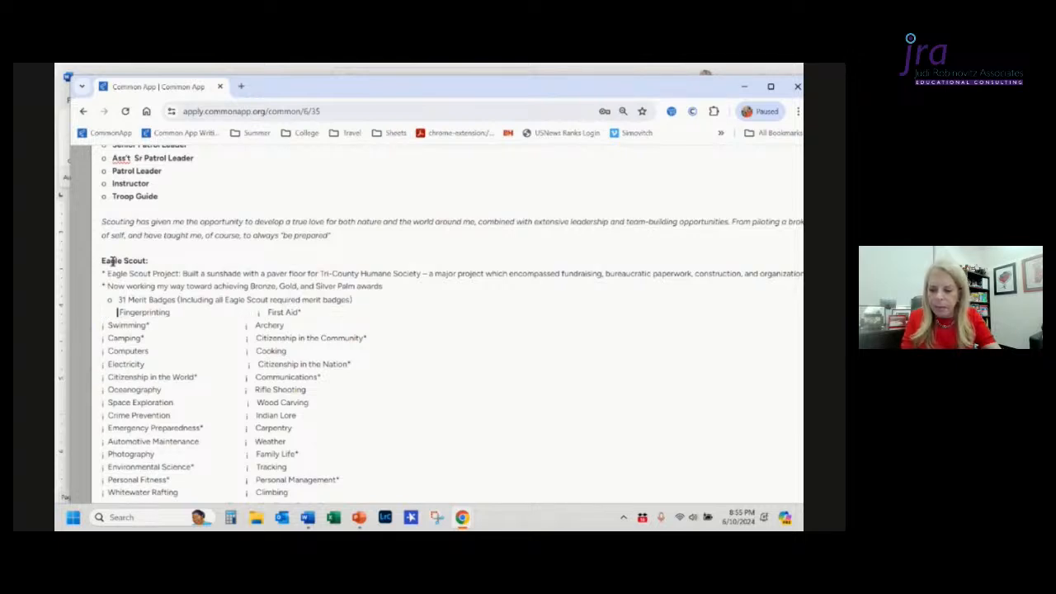
{"action": "key", "text": "Delete"}
{"action": "key", "text": "ctrl+Right"}
{"action": "key", "text": "ctrl+Right"}
{"action": "key", "text": "ctrl+Left"}
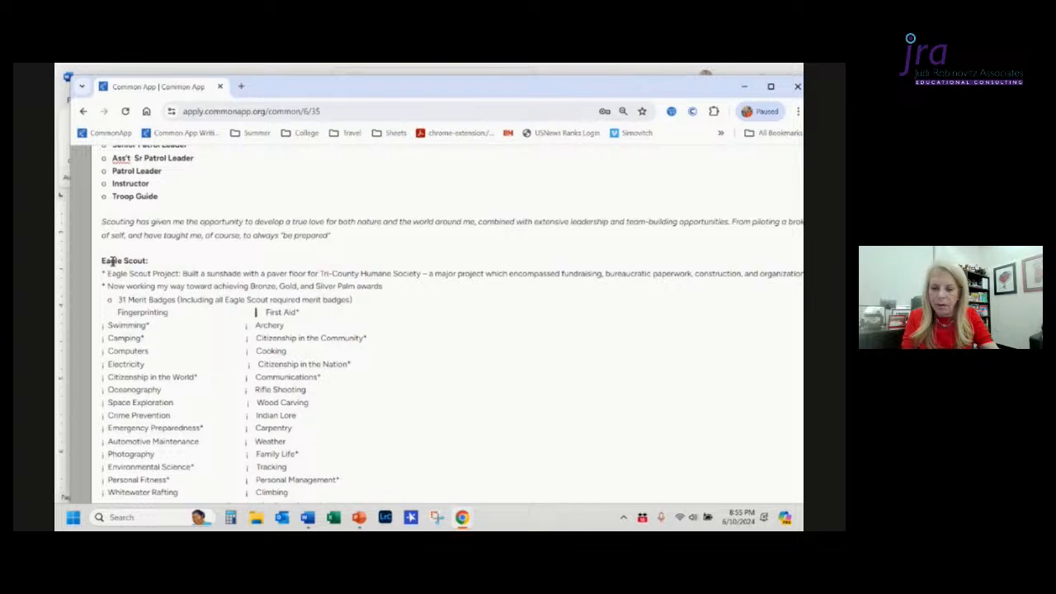
{"action": "key", "text": "shift+Right"}
{"action": "key", "text": "Delete"}
Step: Remove the bullet symbols before Swimming and Archery and indent that merit badge row
{"action": "key", "text": "ctrl+Right"}
{"action": "key", "text": "ctrl+Right"}
{"action": "key", "text": "ctrl+Right"}
{"action": "key", "text": "ctrl+Right"}
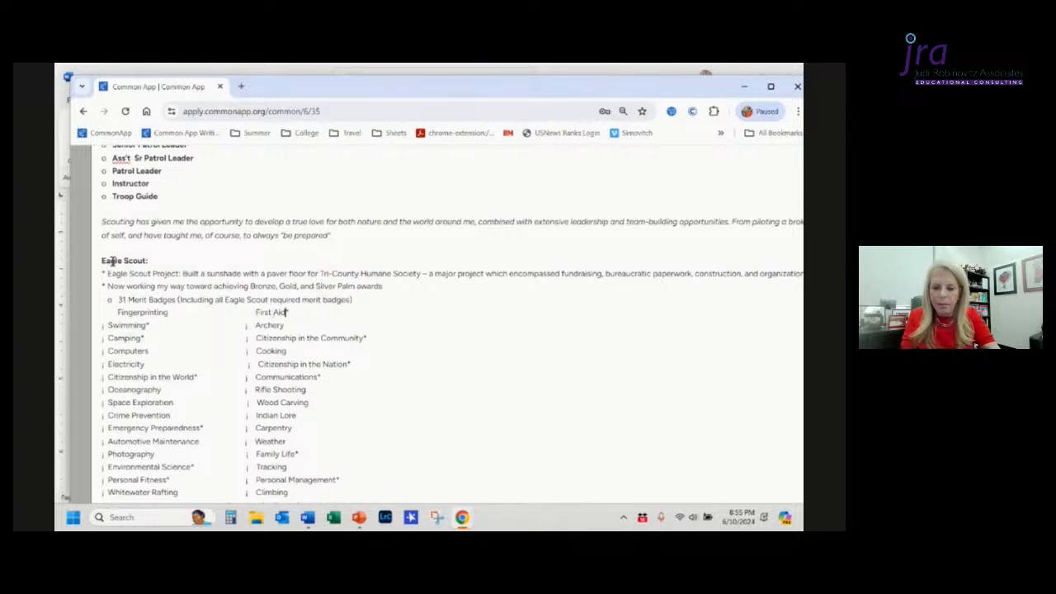
{"action": "key", "text": "shift+Right"}
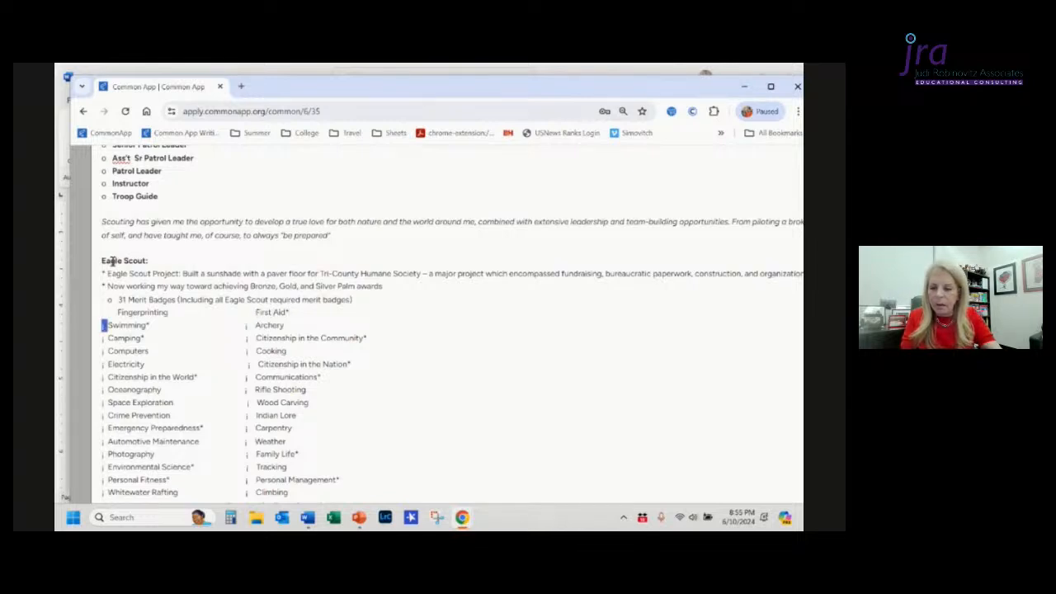
{"action": "key", "text": "Delete"}
{"action": "key", "text": "Tab"}
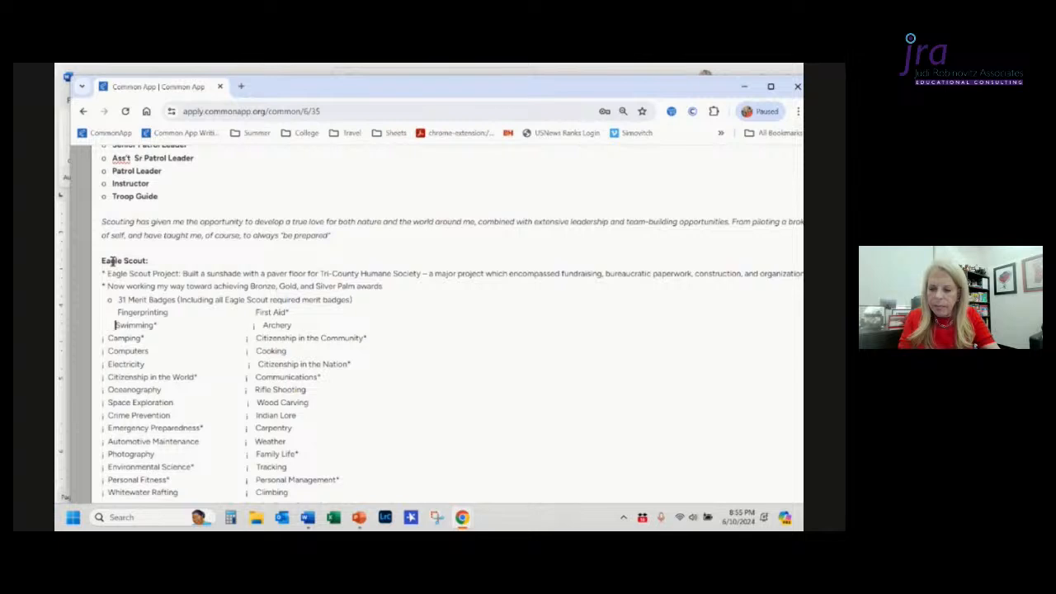
{"action": "key", "text": "ctrl+Right"}
{"action": "key", "text": "ctrl+Right"}
{"action": "key", "text": "ctrl+Right"}
{"action": "key", "text": "Left"}
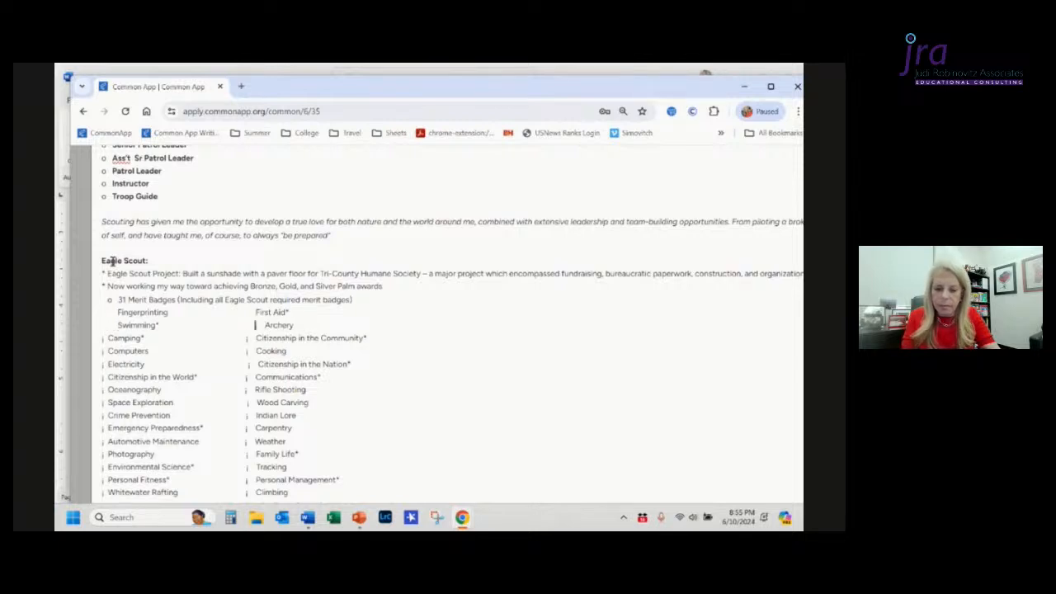
{"action": "key", "text": "shift+Right"}
{"action": "key", "text": "Delete"}
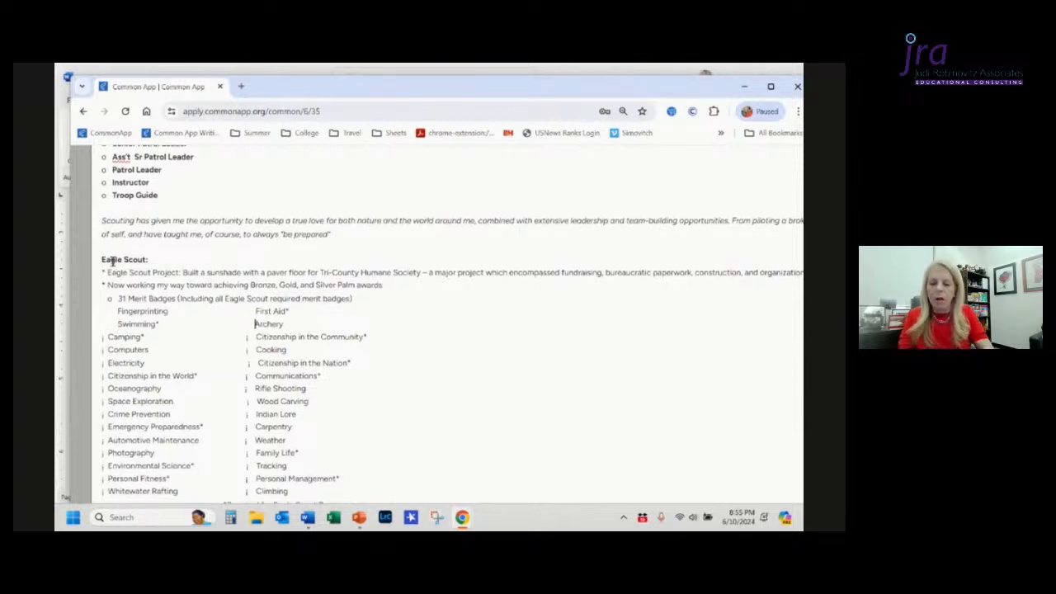
Step: Adjust the indentation of the "*Required for Eagle Scout Rank" note below the merit badge list
{"action": "scroll", "coordinate": [112, 260], "scroll_direction": "down", "scroll_amount": 3}
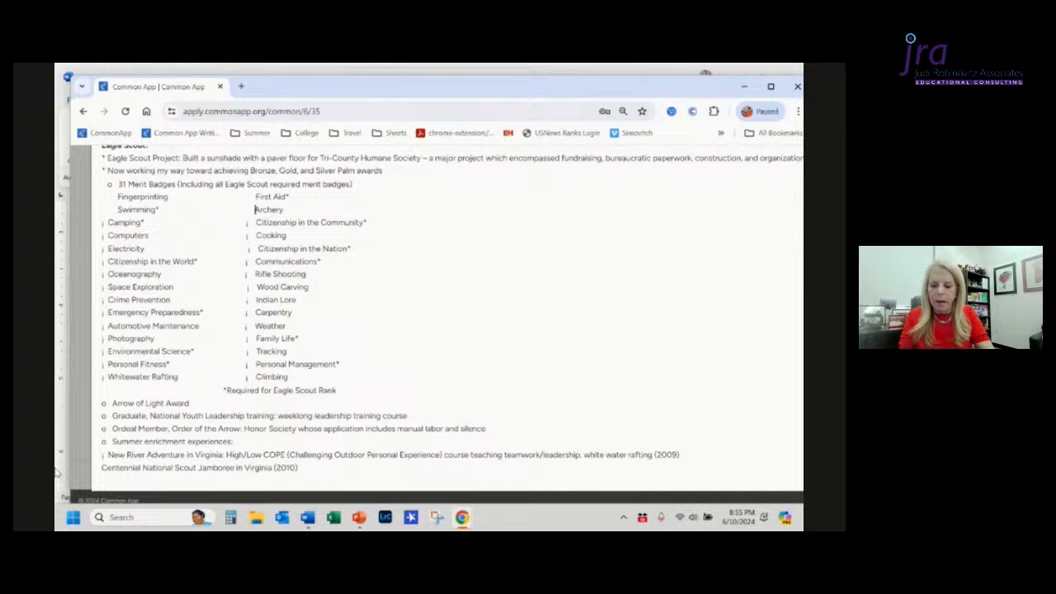
{"action": "left_click", "coordinate": [221, 393]}
{"action": "key", "text": "Tab"}
{"action": "key", "text": "BackSpace"}
{"action": "key", "text": "BackSpace"}
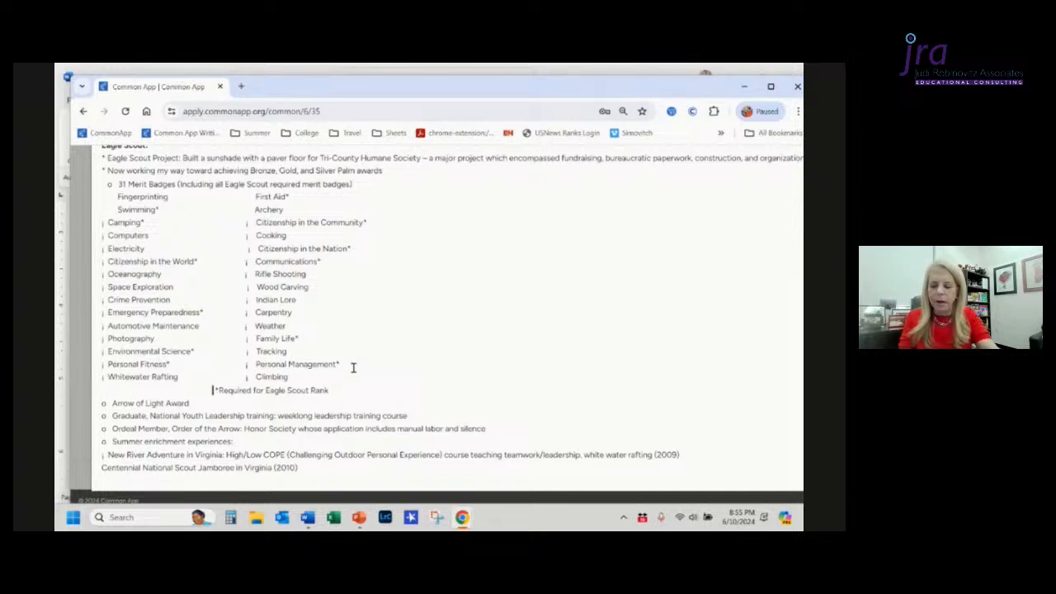
{"action": "key", "text": "BackSpace"}
{"action": "key", "text": "BackSpace"}
{"action": "key", "text": "BackSpace"}
{"action": "key", "text": "BackSpace"}
{"action": "key", "text": "BackSpace"}
{"action": "key", "text": "BackSpace"}
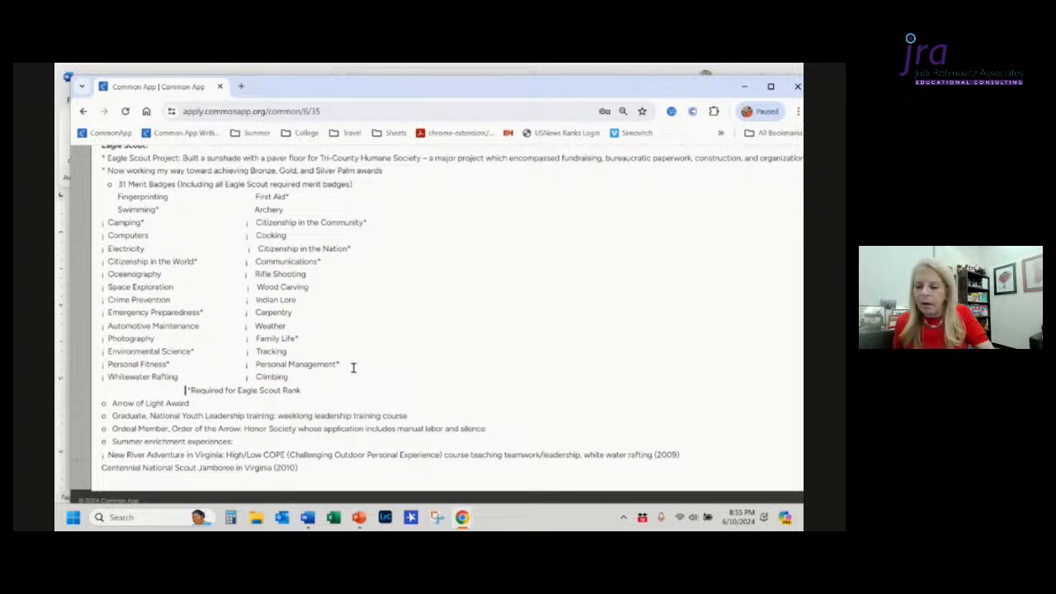
{"action": "scroll", "coordinate": [182, 420], "scroll_direction": "up", "scroll_amount": 1}
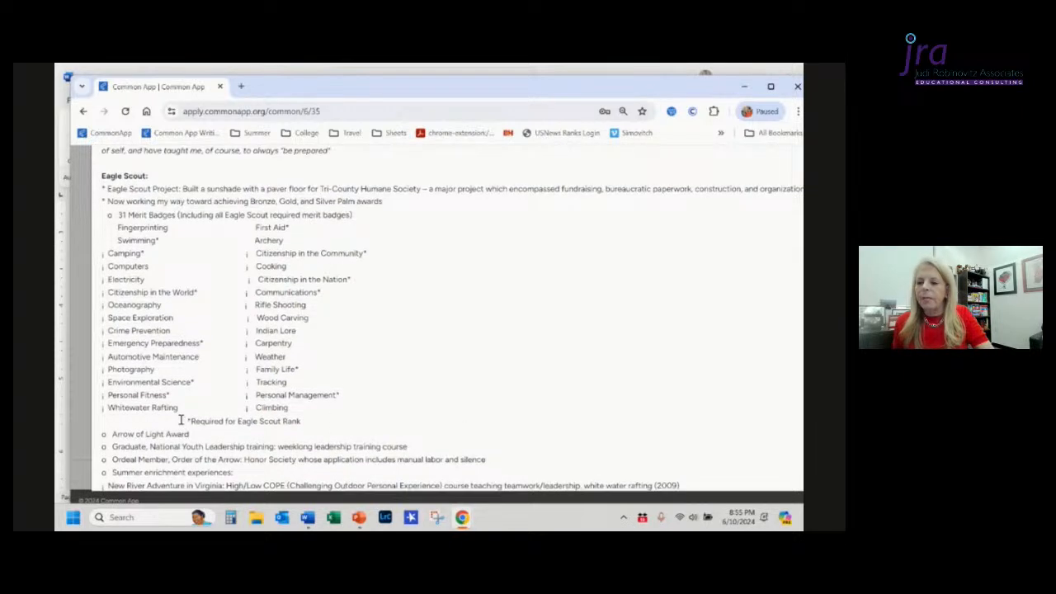
{"action": "scroll", "coordinate": [182, 419], "scroll_direction": "down", "scroll_amount": 1}
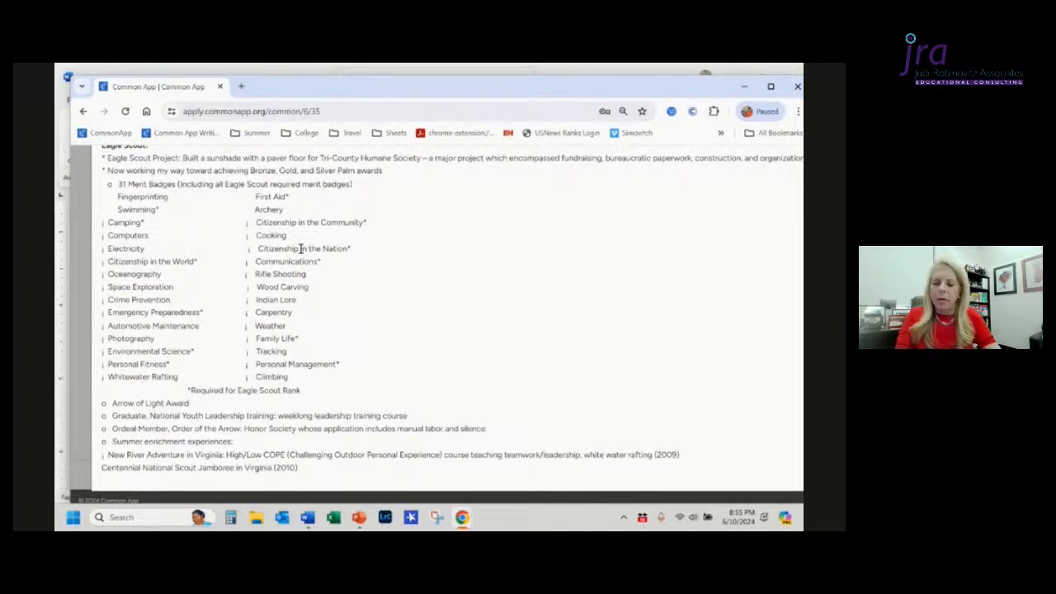
Step: Exit full-screen editing and scroll through the Additional Information text box to review its formatting
{"action": "key", "text": "Escape"}
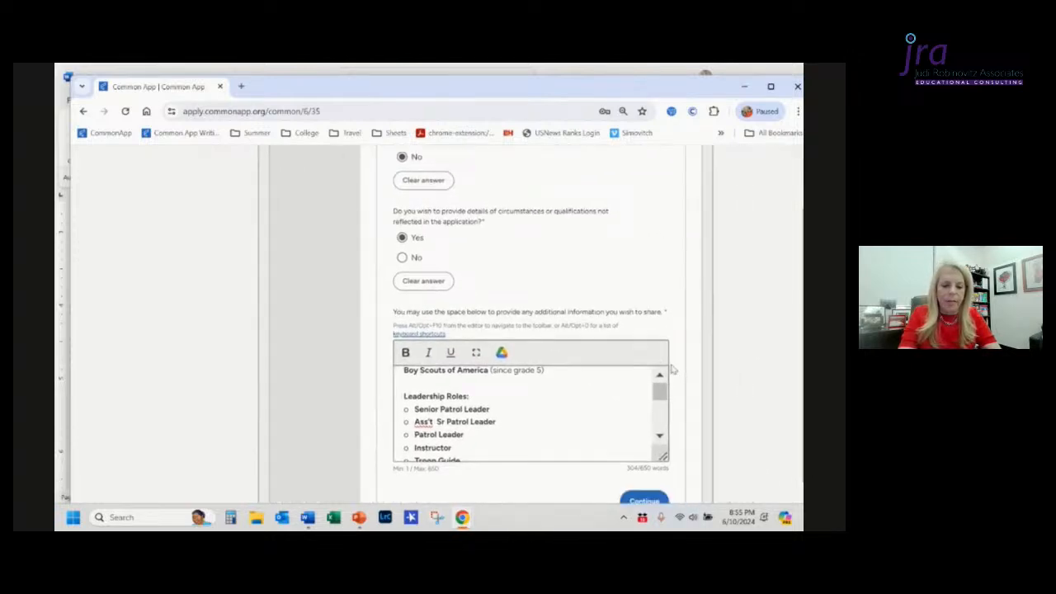
{"action": "right_click", "coordinate": [672, 367]}
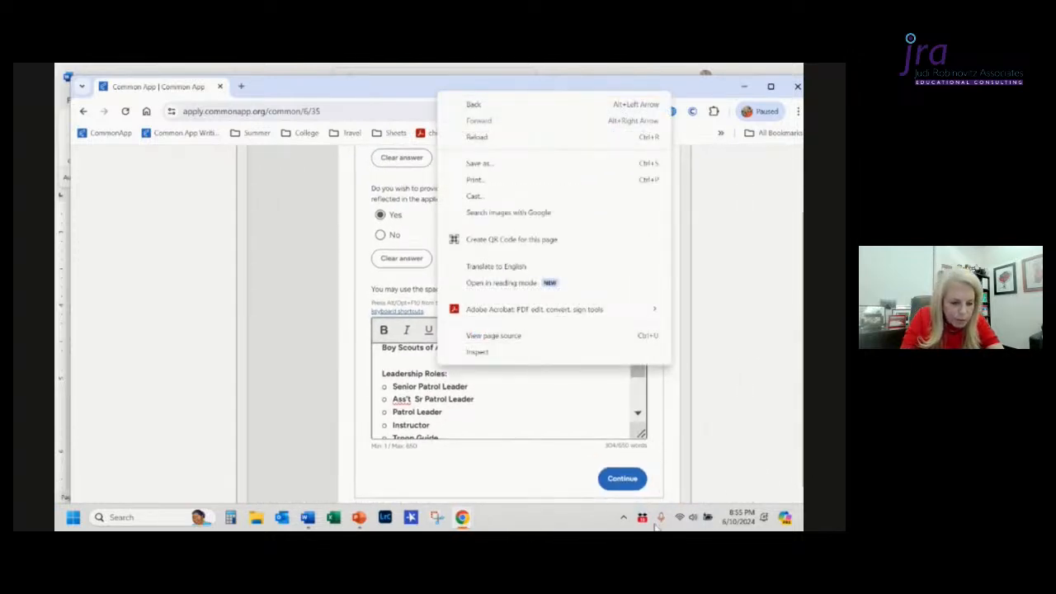
{"action": "left_click", "coordinate": [621, 446]}
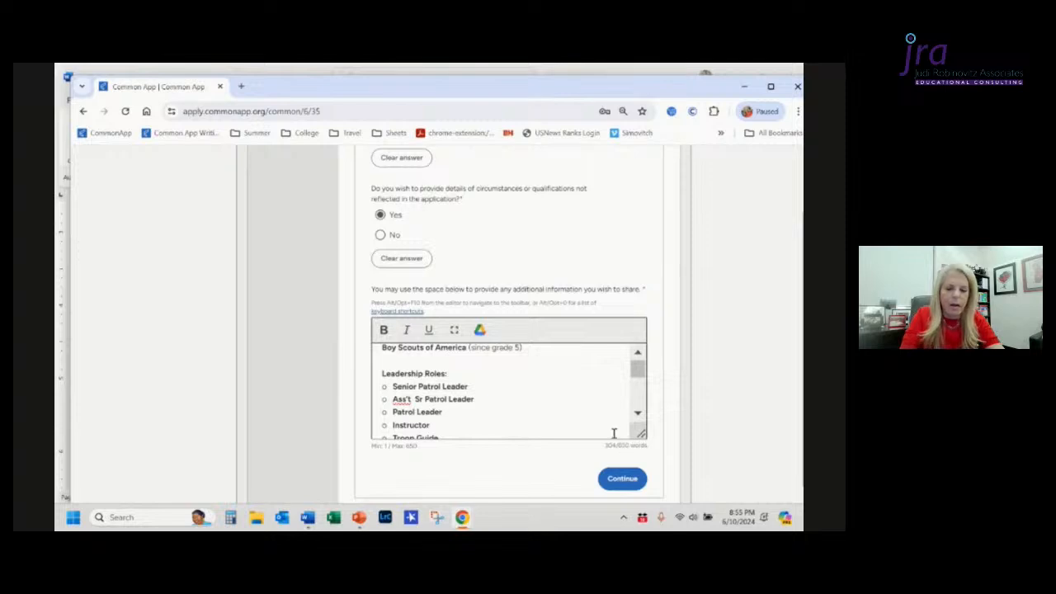
{"action": "scroll", "coordinate": [613, 433], "scroll_direction": "down", "scroll_amount": 1}
{"action": "scroll", "coordinate": [613, 441], "scroll_direction": "down", "scroll_amount": 1}
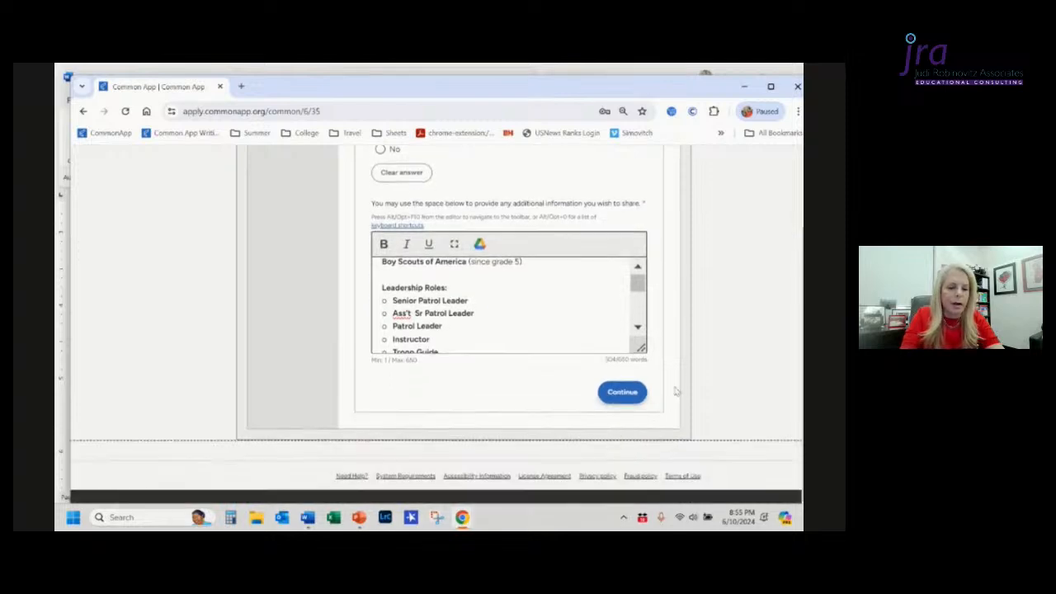
{"action": "left_click", "coordinate": [638, 330]}
{"action": "scroll", "coordinate": [638, 329], "scroll_direction": "down", "scroll_amount": 5}
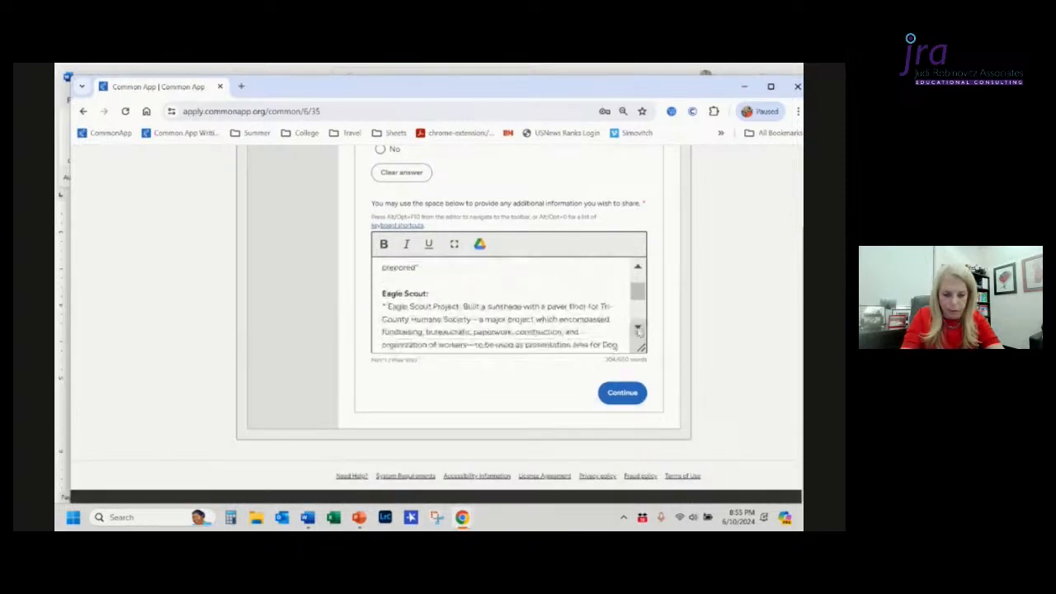
{"action": "left_click", "coordinate": [638, 331]}
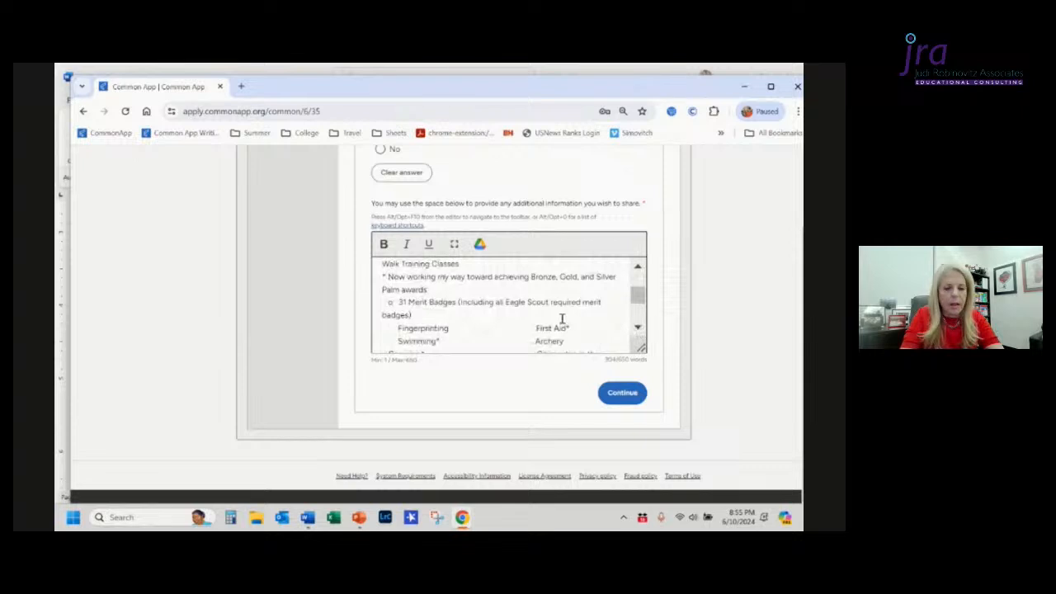
{"action": "scroll", "coordinate": [562, 319], "scroll_direction": "up", "scroll_amount": 7}
{"action": "scroll", "coordinate": [562, 319], "scroll_direction": "down", "scroll_amount": 6}
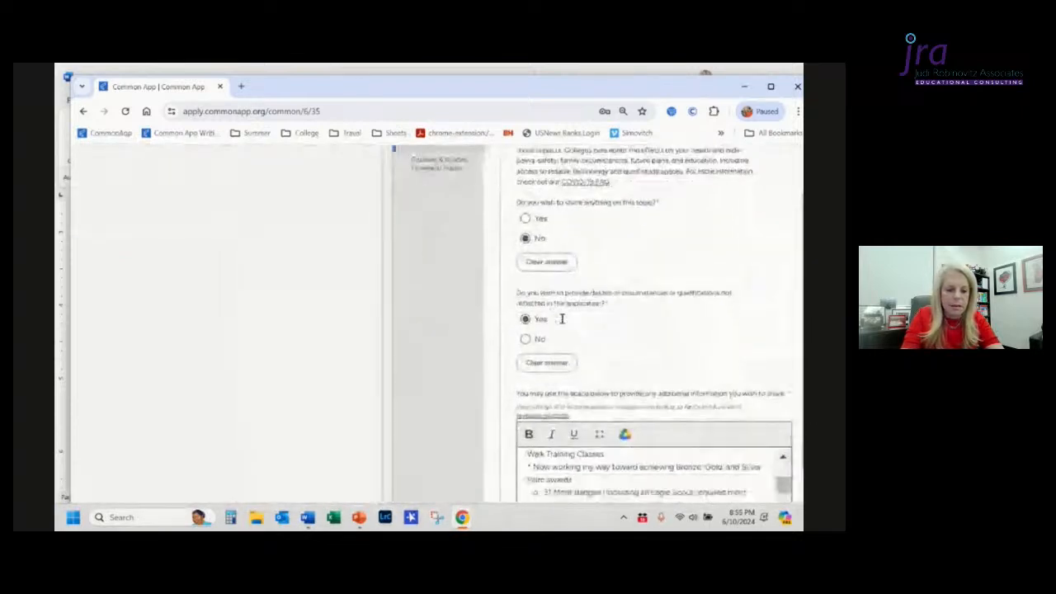
{"action": "scroll", "coordinate": [562, 386], "scroll_direction": "up", "scroll_amount": 1}
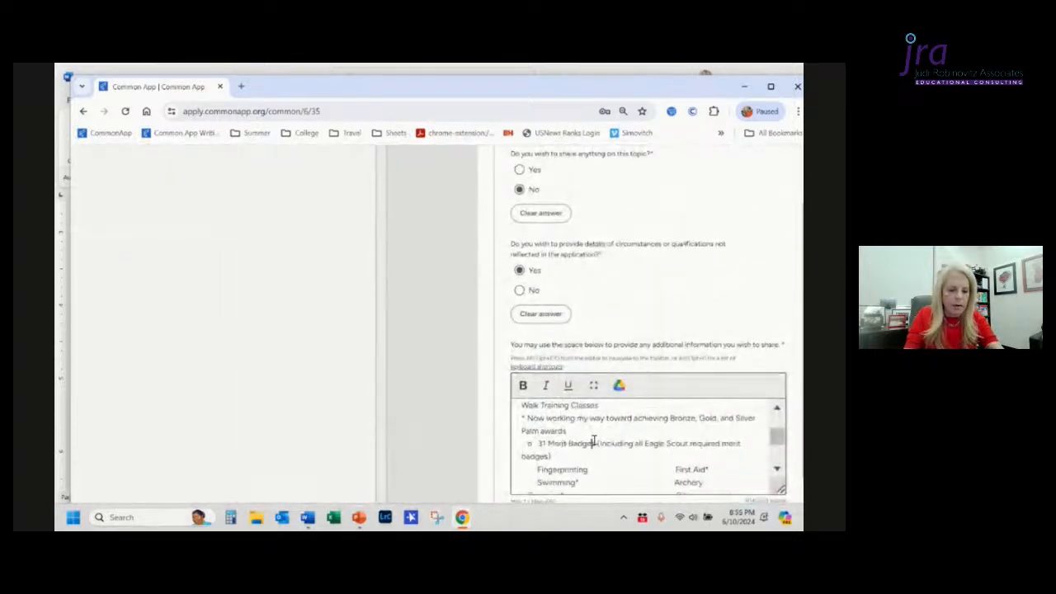
{"action": "scroll", "coordinate": [594, 441], "scroll_direction": "up", "scroll_amount": 10}
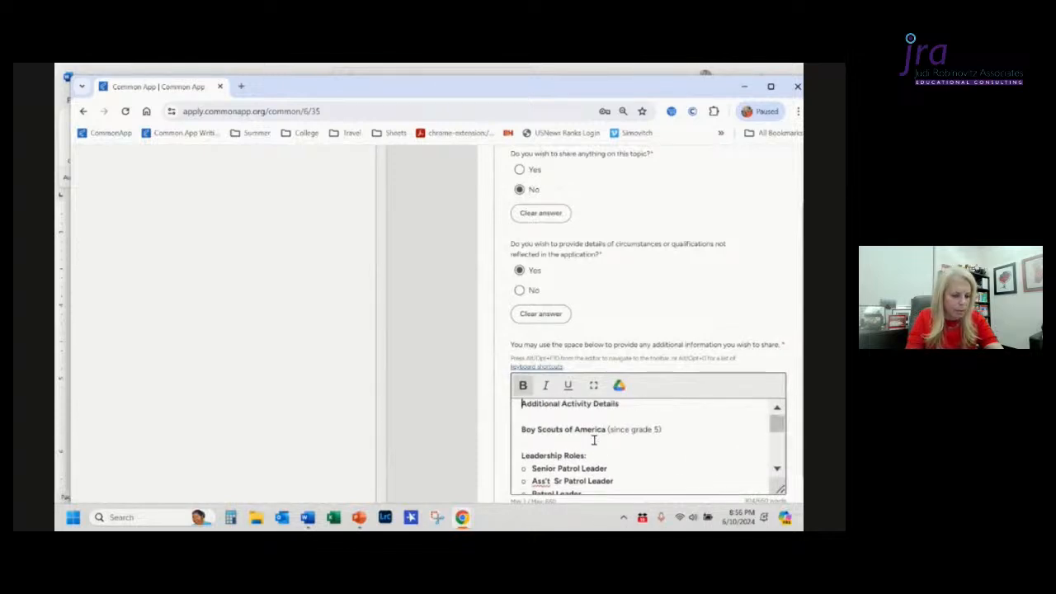
{"action": "left_click", "coordinate": [594, 440]}
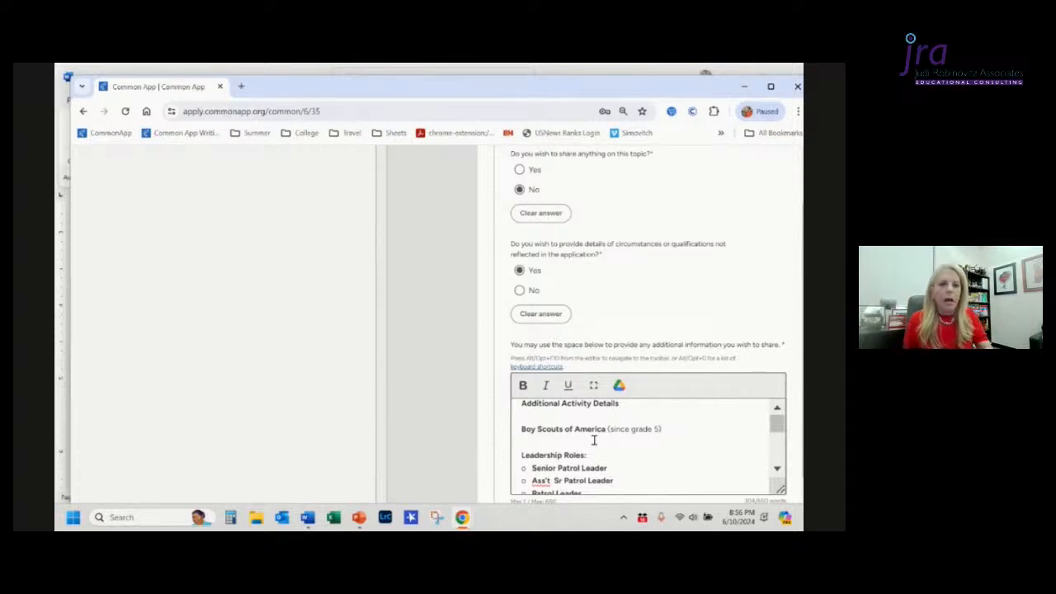
{"action": "scroll", "coordinate": [594, 440], "scroll_direction": "right", "scroll_amount": 3}
{"action": "scroll", "coordinate": [594, 440], "scroll_direction": "right", "scroll_amount": 2}
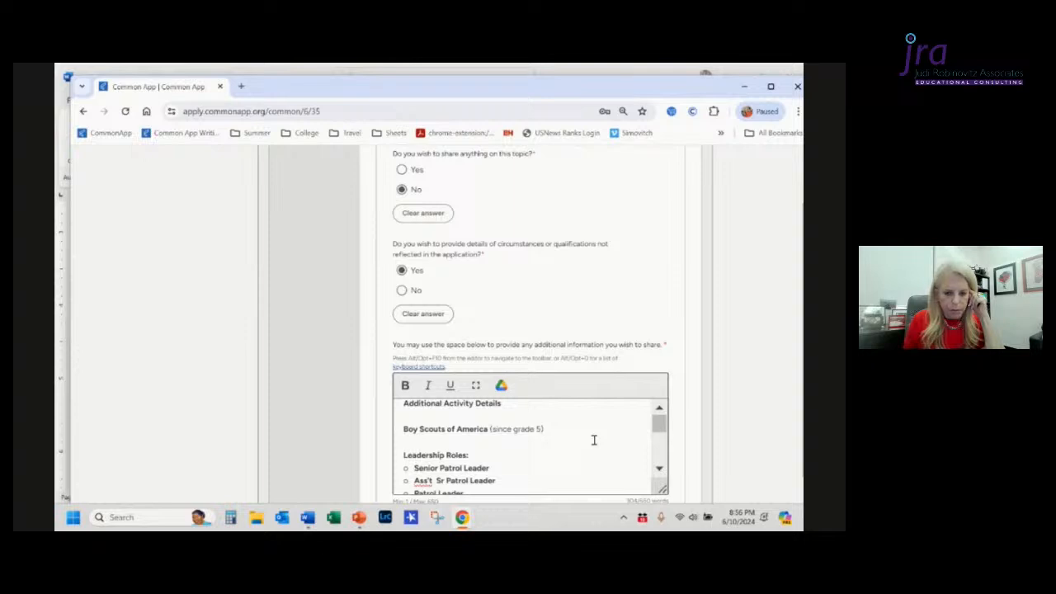
Step: Answer No to the additional-details question and preview the Writing section before closing the preview
{"action": "left_click", "coordinate": [401, 292]}
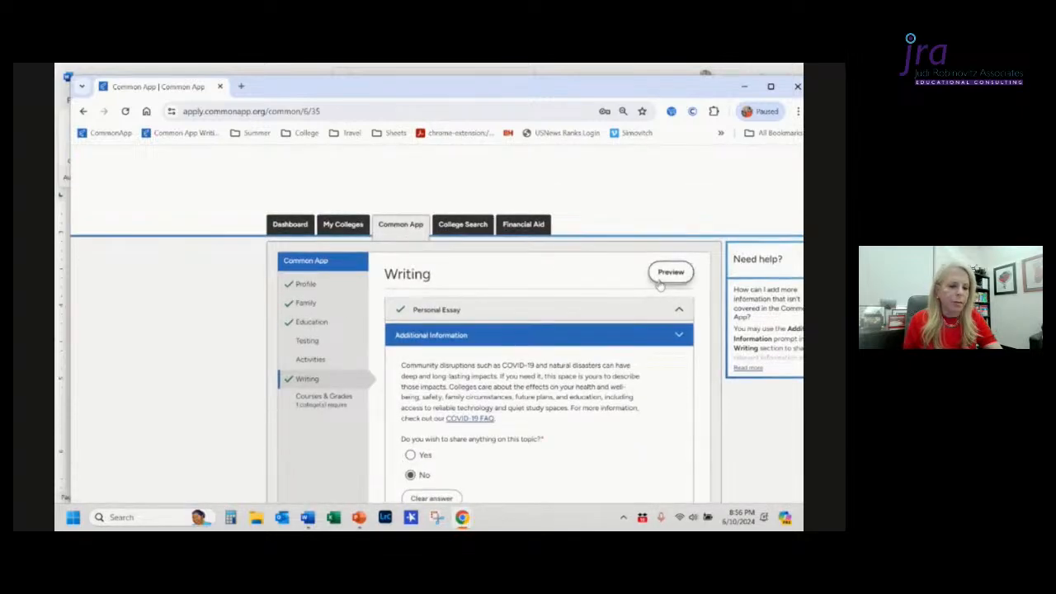
{"action": "left_click", "coordinate": [662, 279]}
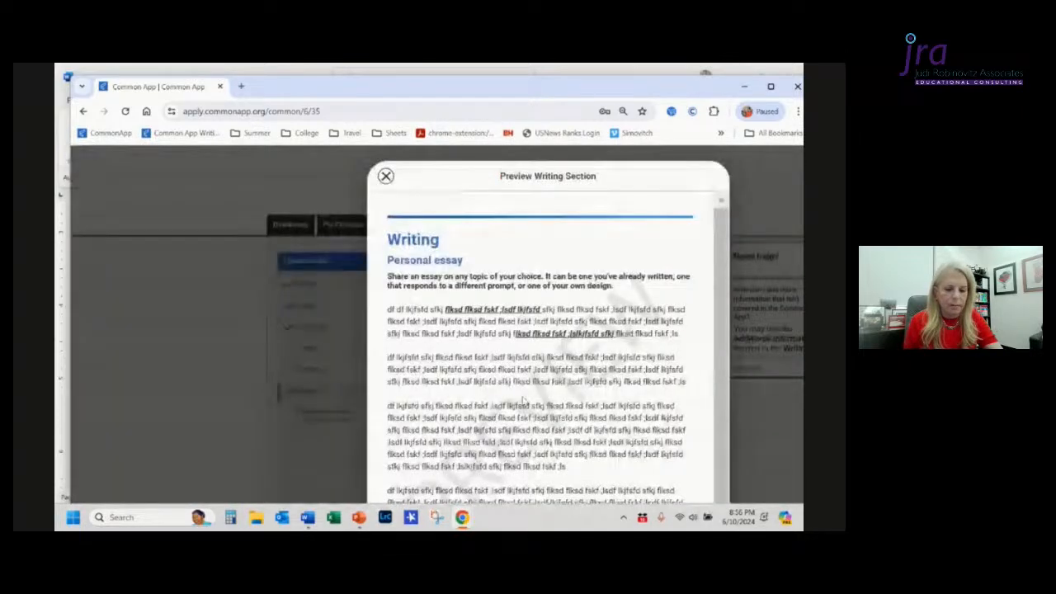
{"action": "scroll", "coordinate": [523, 400], "scroll_direction": "down", "scroll_amount": 10}
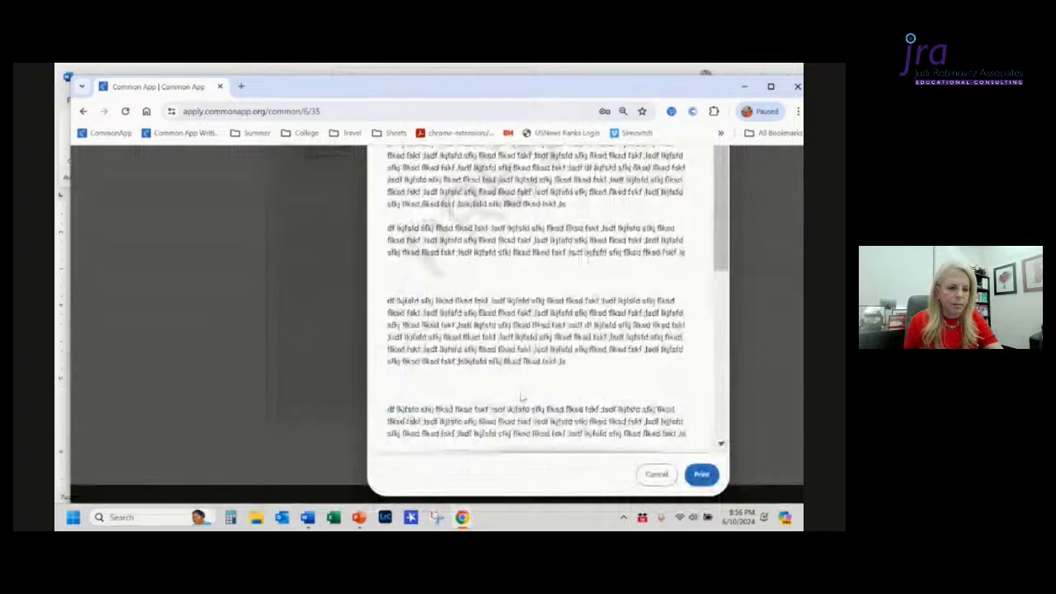
{"action": "scroll", "coordinate": [523, 399], "scroll_direction": "up", "scroll_amount": 10}
{"action": "left_click", "coordinate": [386, 177]}
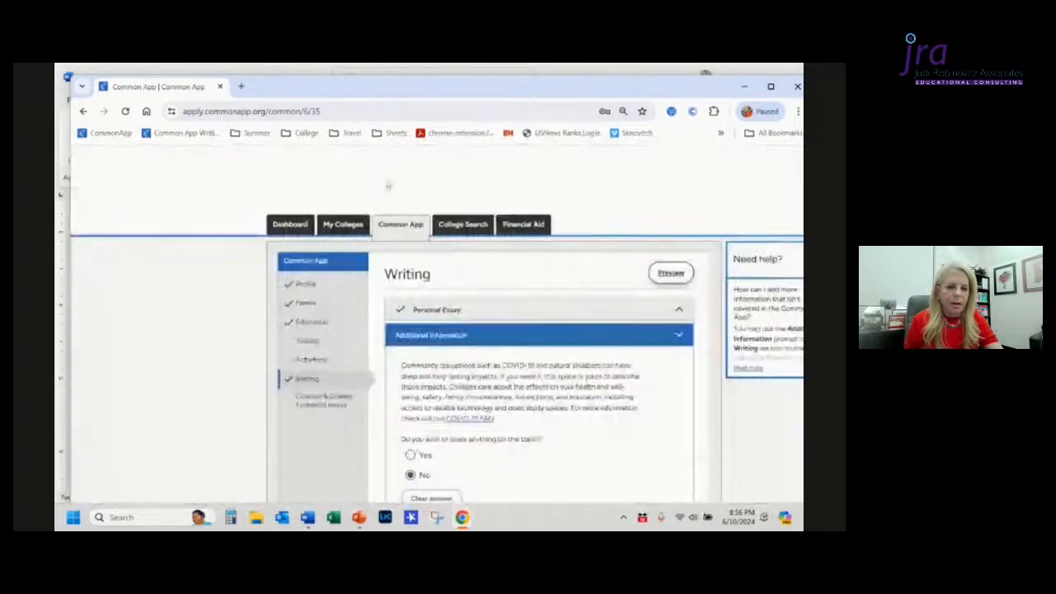
Step: Change the answer to the additional-details question back to Yes
{"action": "scroll", "coordinate": [462, 351], "scroll_direction": "down", "scroll_amount": 5}
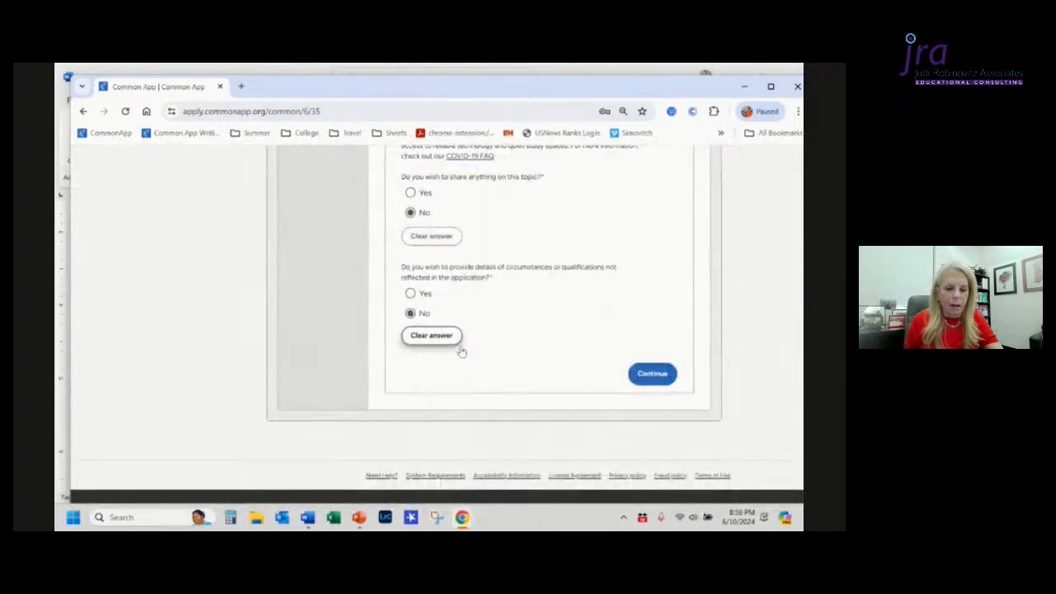
{"action": "left_click", "coordinate": [410, 294]}
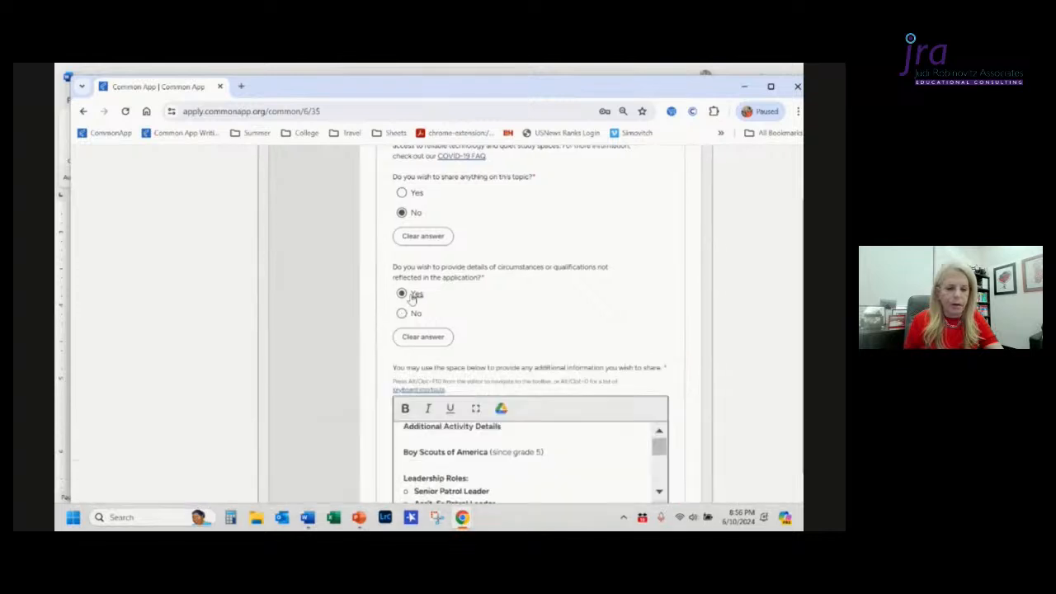
{"action": "scroll", "coordinate": [561, 425], "scroll_direction": "down", "scroll_amount": 3}
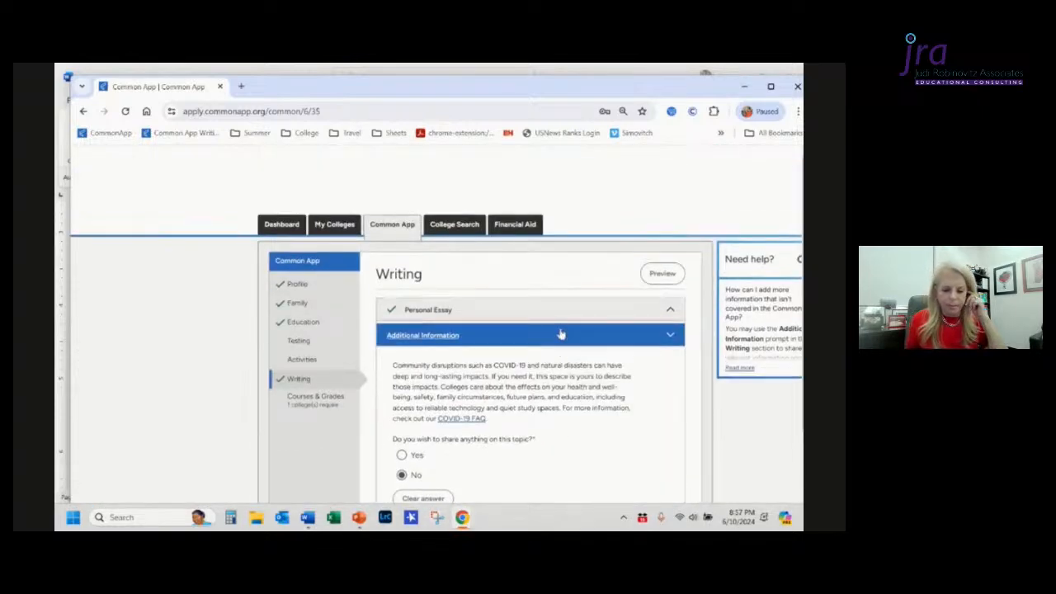
Step: Switch to the PowerPoint slide show and advance to the "Takeaways: Writing Page" slide
{"action": "key", "text": "alt+Tab"}
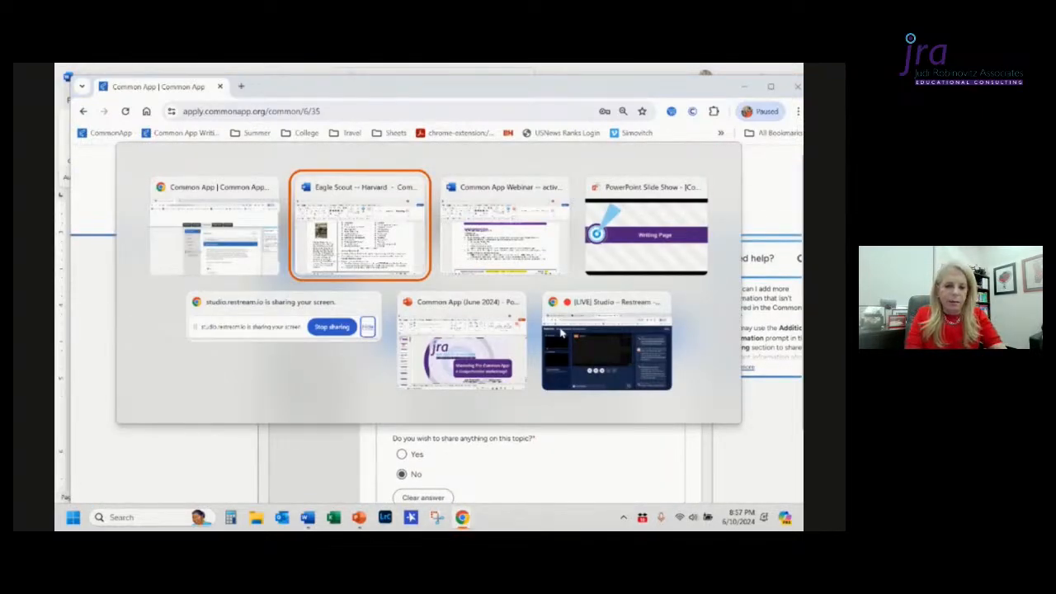
{"action": "key", "text": "alt+Tab"}
{"action": "key", "text": "alt+Tab"}
{"action": "key", "text": "Right"}
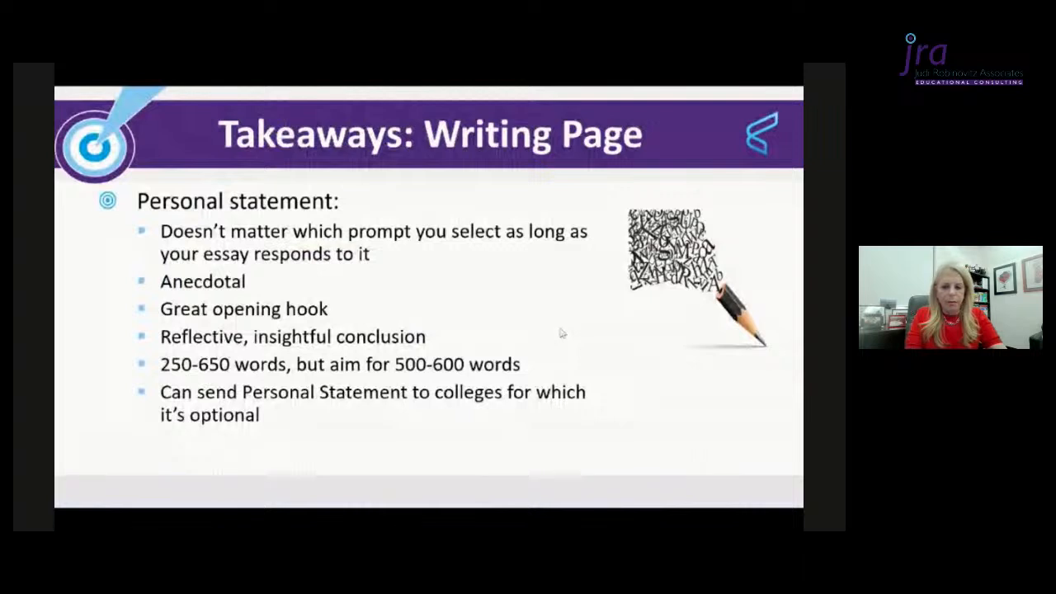
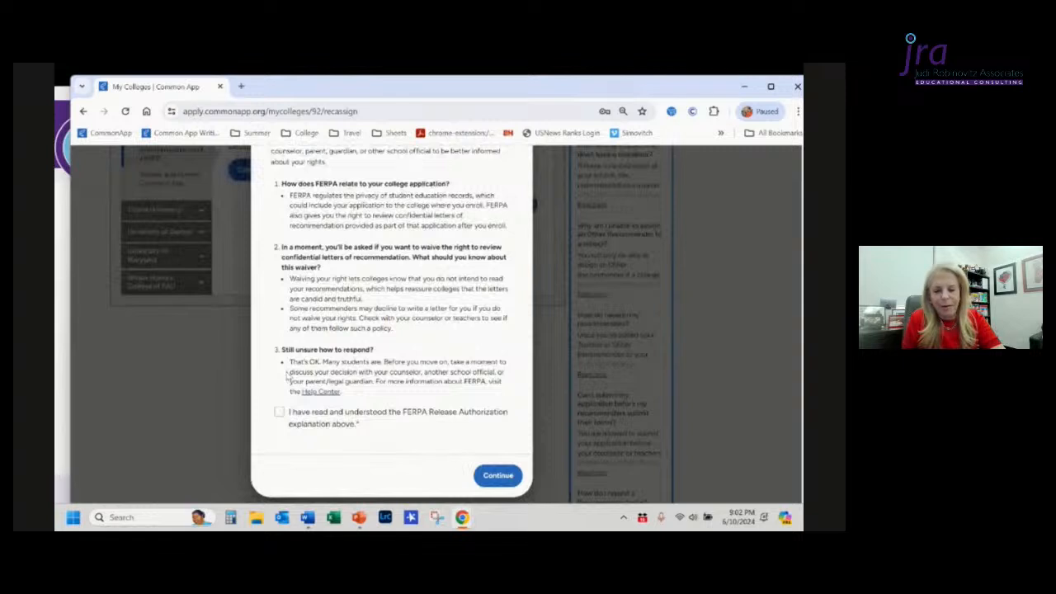
Step: Acknowledge the FERPA Release Authorization explanation and continue to the release form
{"action": "scroll", "coordinate": [287, 377], "scroll_direction": "down", "scroll_amount": 1}
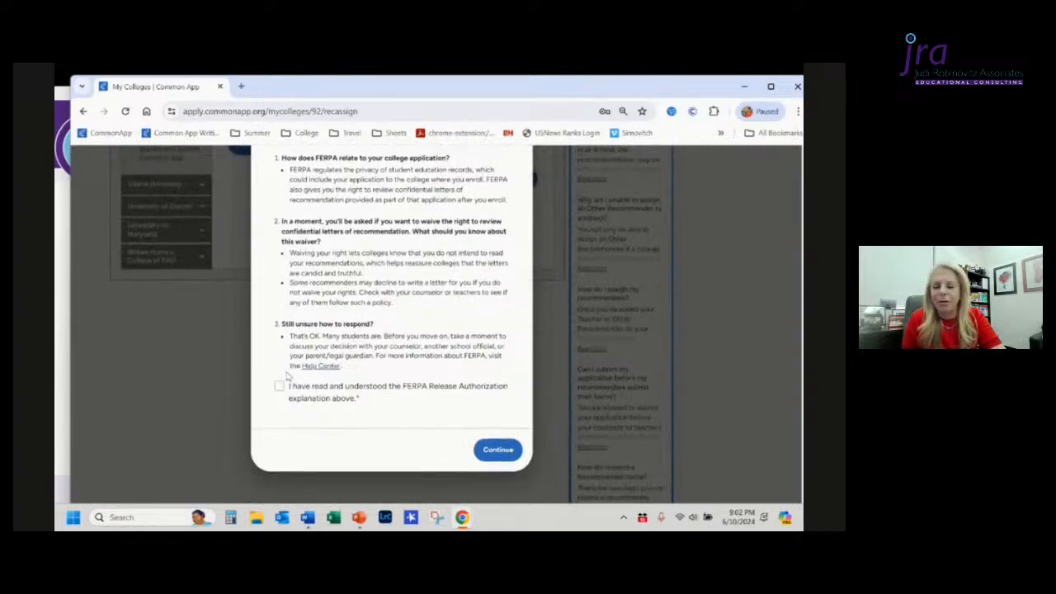
{"action": "scroll", "coordinate": [288, 377], "scroll_direction": "down", "scroll_amount": 1}
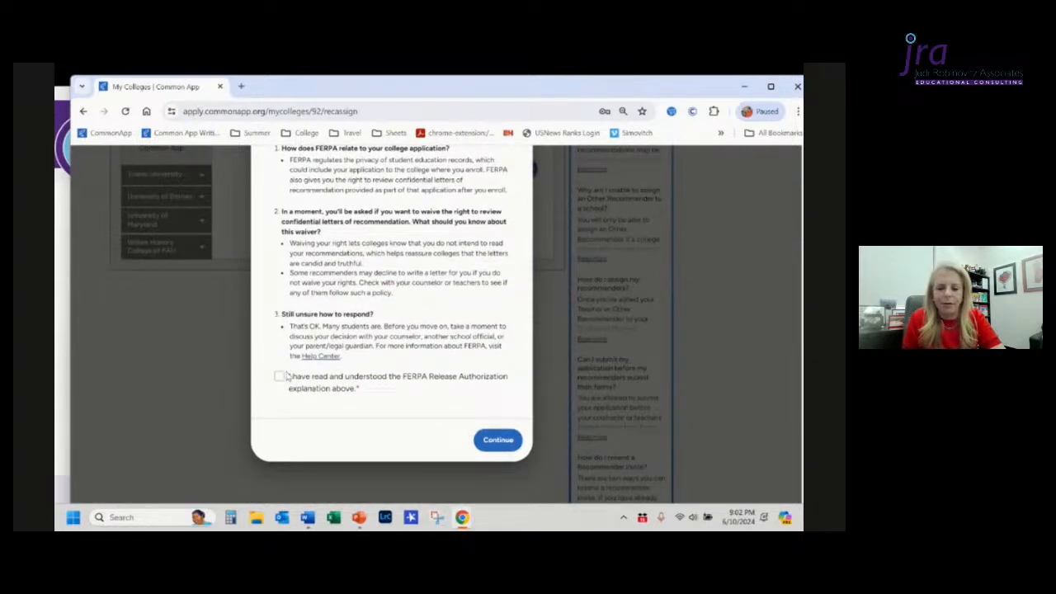
{"action": "left_click", "coordinate": [281, 376]}
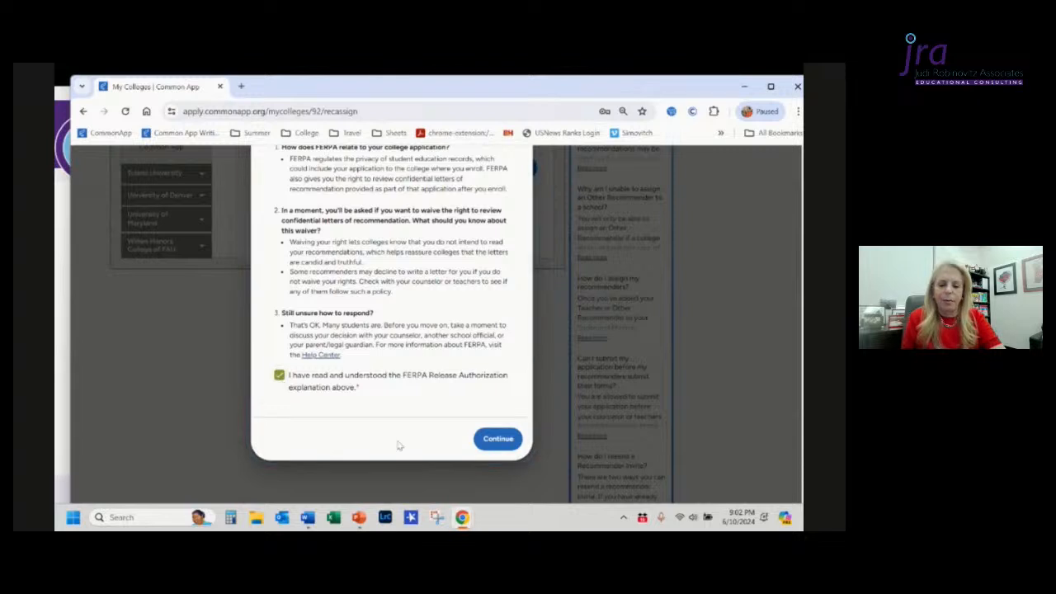
{"action": "left_click", "coordinate": [497, 439]}
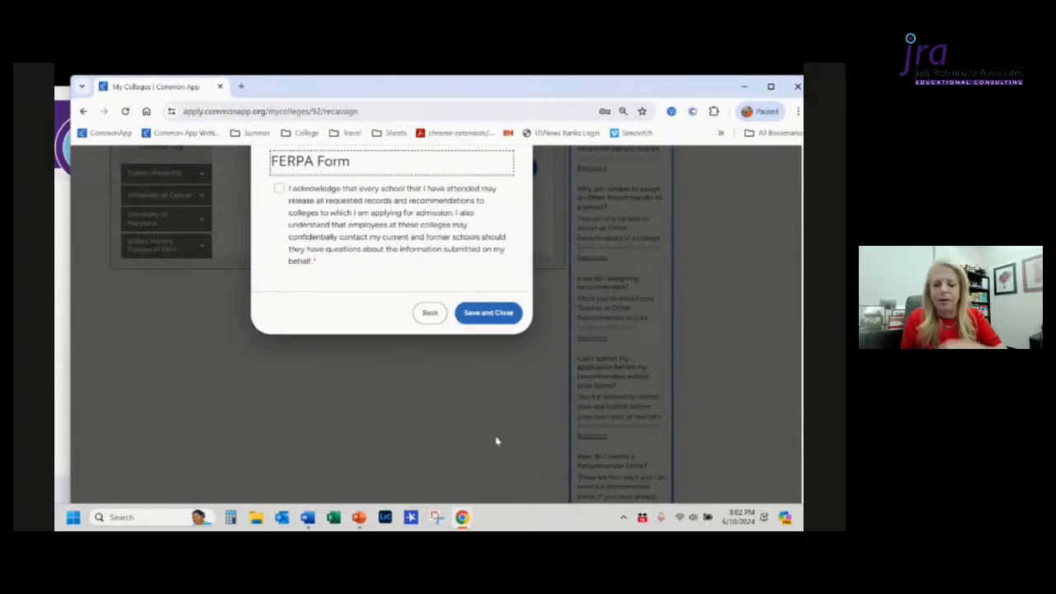
Step: Accept the records release acknowledgment and choose to waive the right to review all recommendations
{"action": "scroll", "coordinate": [497, 441], "scroll_direction": "up", "scroll_amount": 1}
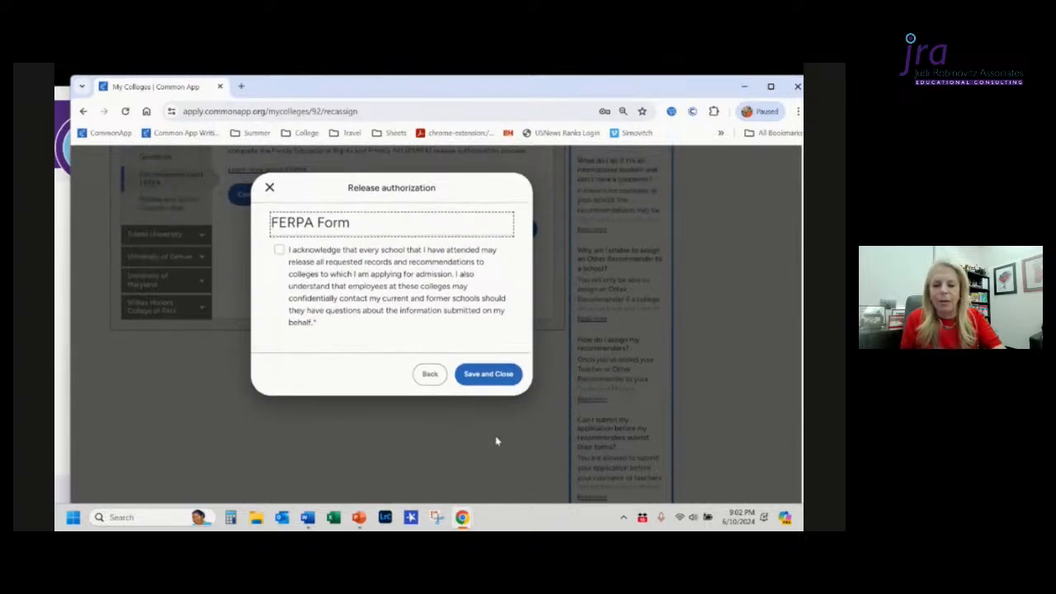
{"action": "left_click", "coordinate": [280, 249]}
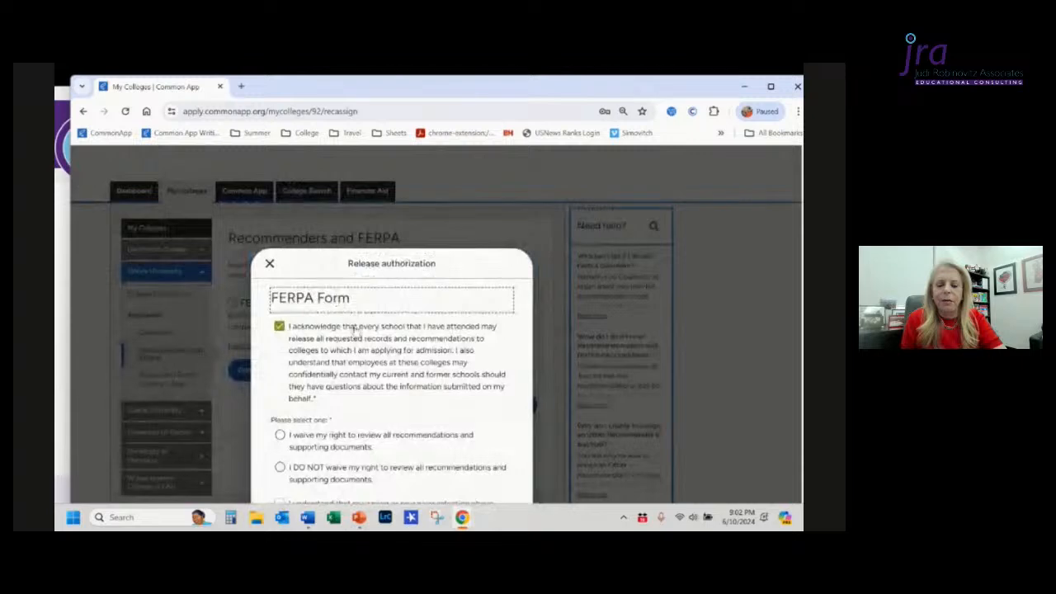
{"action": "scroll", "coordinate": [365, 345], "scroll_direction": "down", "scroll_amount": 3}
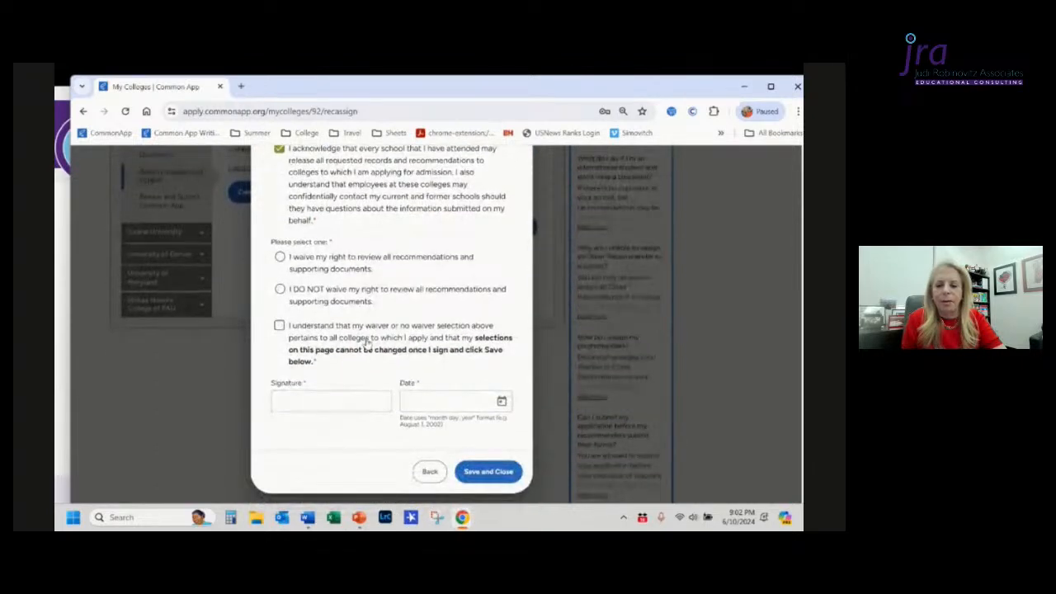
{"action": "left_click", "coordinate": [281, 258]}
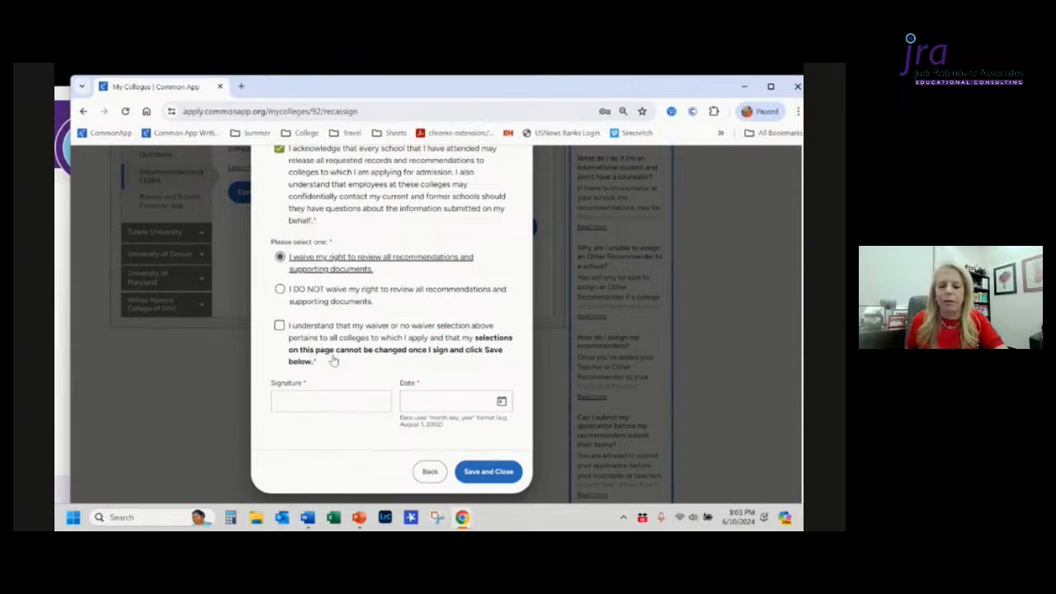
Step: Confirm the waiver statement and sign the form with the student's full name
{"action": "left_click", "coordinate": [279, 327]}
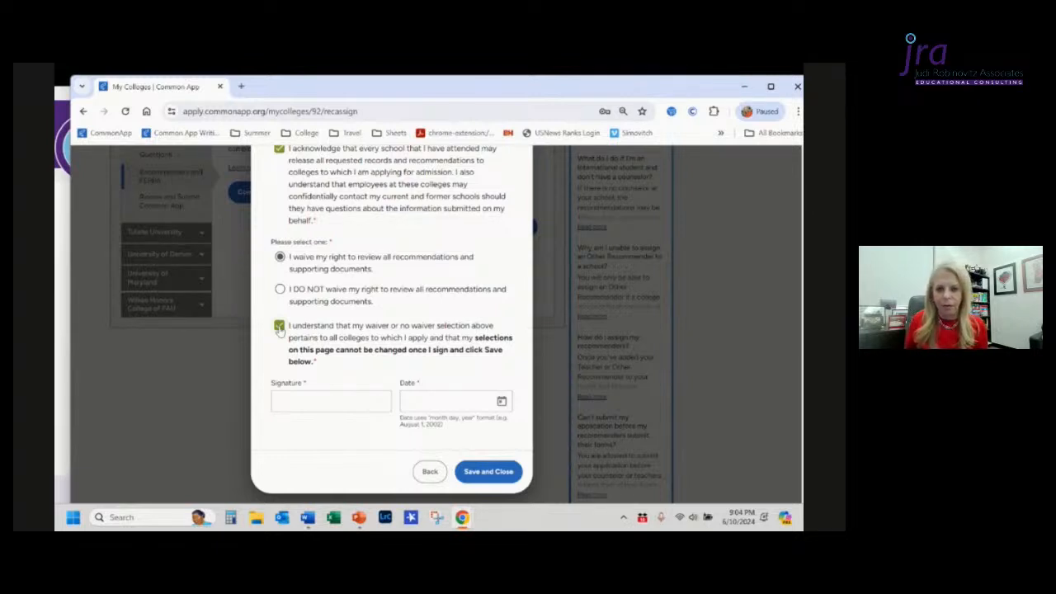
{"action": "left_click", "coordinate": [300, 399]}
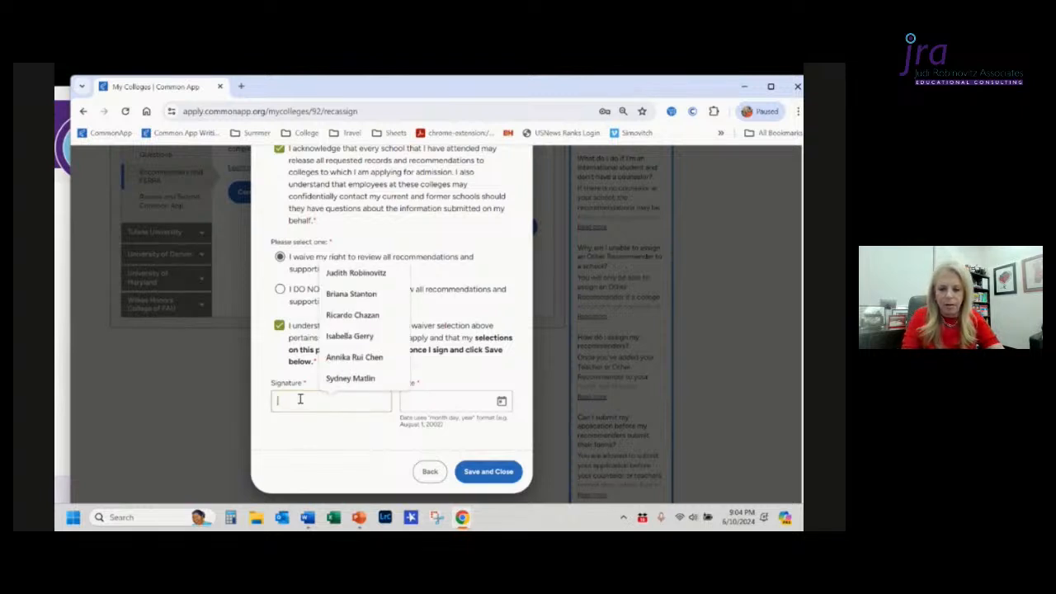
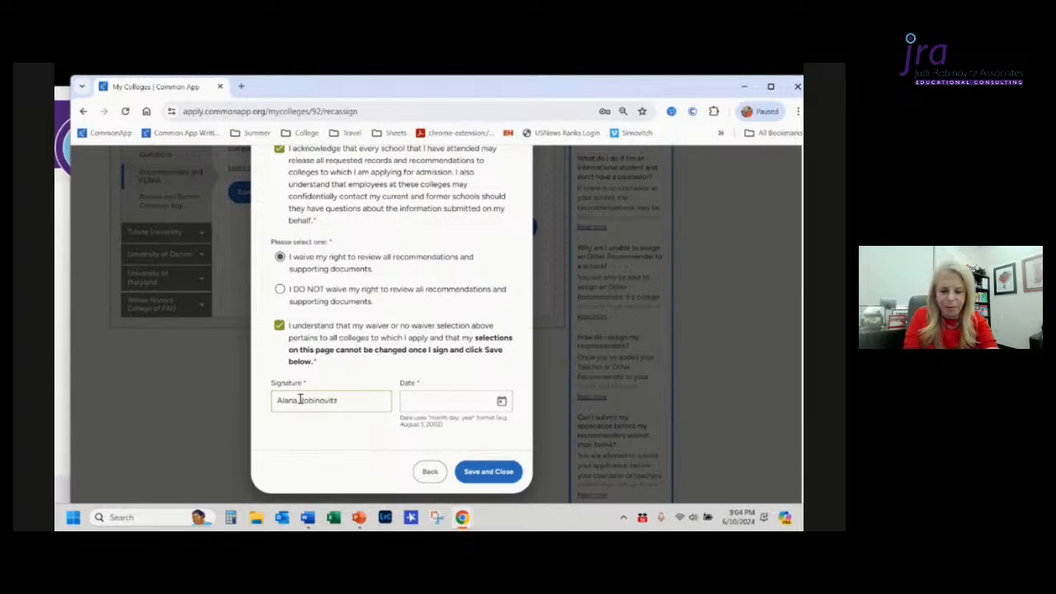
{"action": "key", "text": "Tab"}
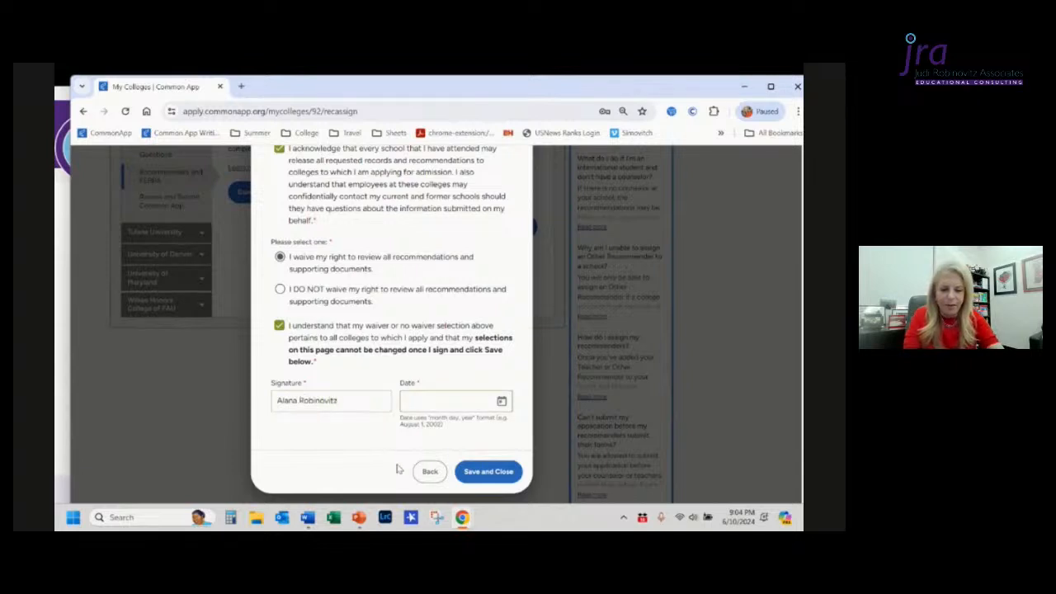
Step: Set the date to June 10, 2024 and save the release authorization
{"action": "left_click", "coordinate": [501, 402]}
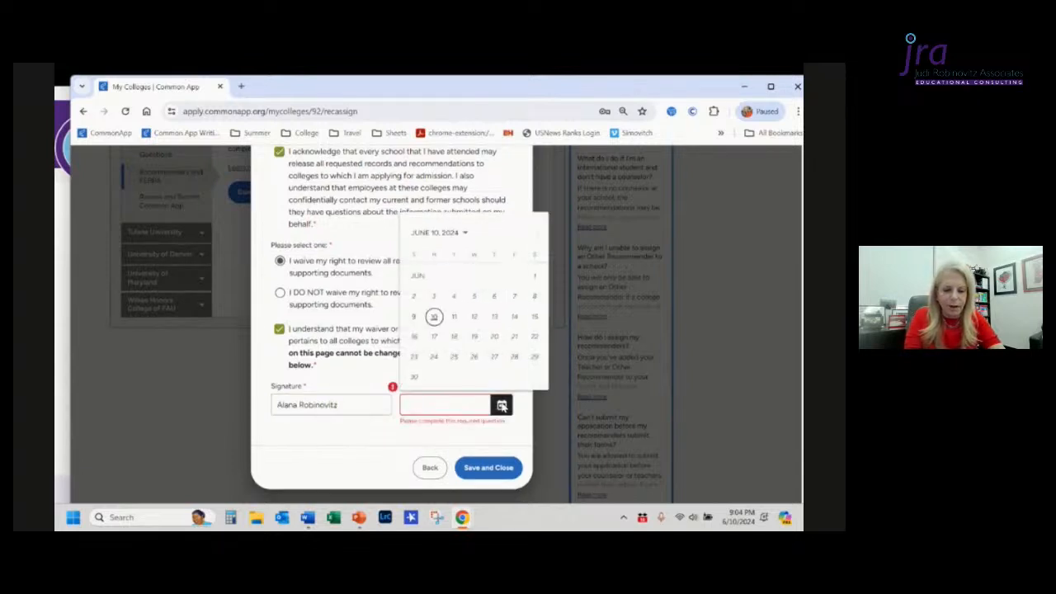
{"action": "left_click", "coordinate": [434, 317]}
{"action": "left_click", "coordinate": [483, 472]}
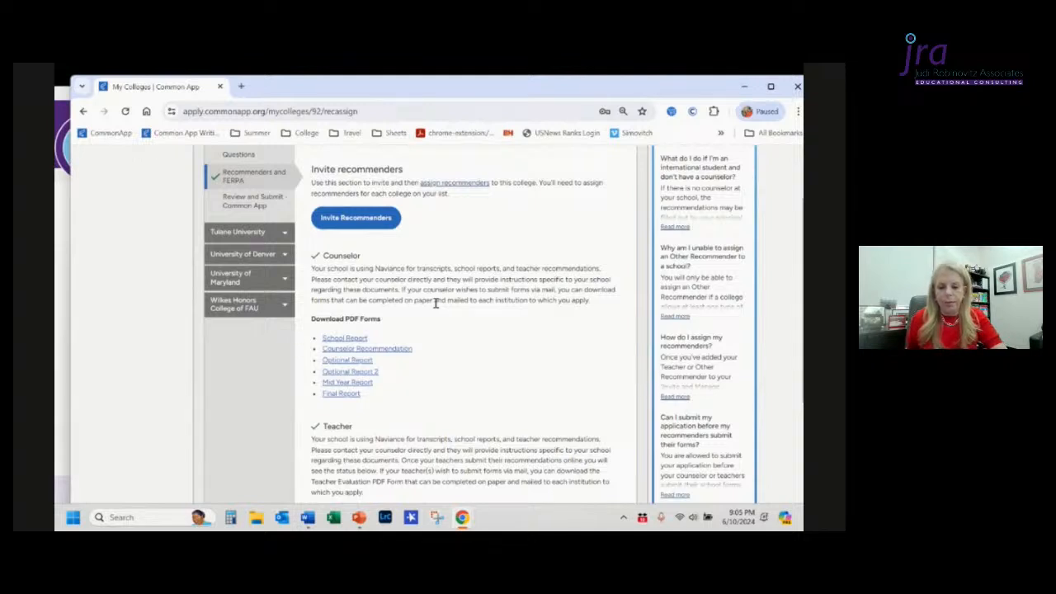
Step: Scroll through the Counselor, Teacher and Other recommender sections of the Recommenders and FERPA page
{"action": "scroll", "coordinate": [436, 303], "scroll_direction": "down", "scroll_amount": 1}
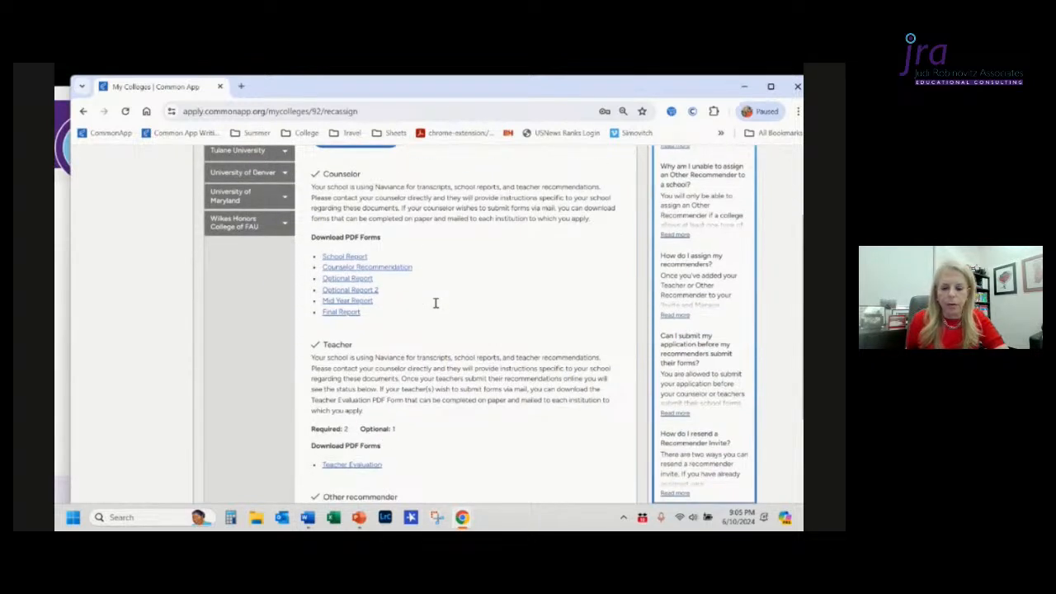
{"action": "scroll", "coordinate": [436, 304], "scroll_direction": "down", "scroll_amount": 1}
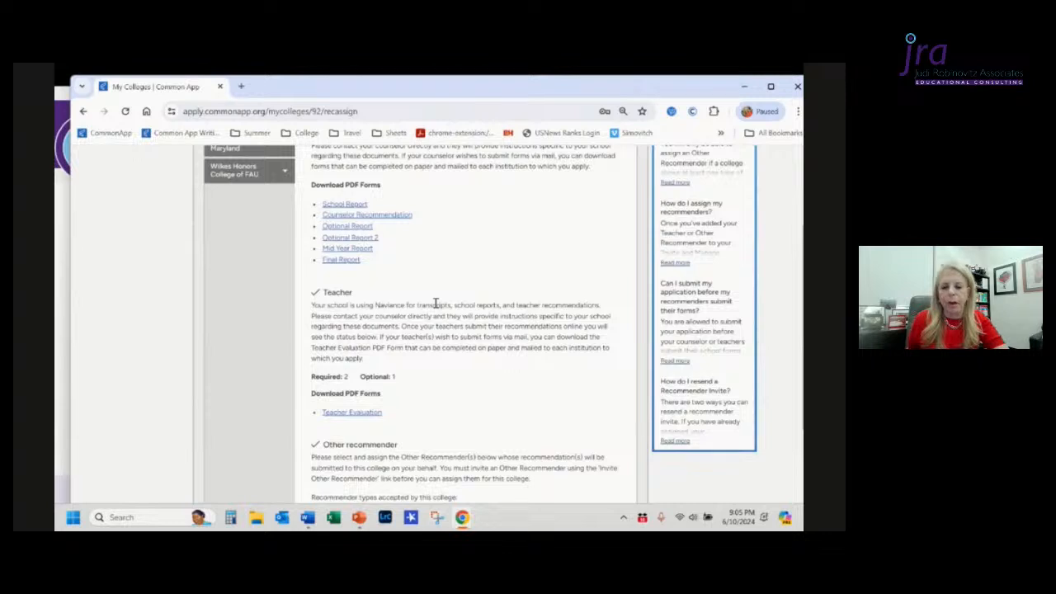
{"action": "scroll", "coordinate": [436, 304], "scroll_direction": "up", "scroll_amount": 2}
{"action": "scroll", "coordinate": [436, 304], "scroll_direction": "down", "scroll_amount": 3}
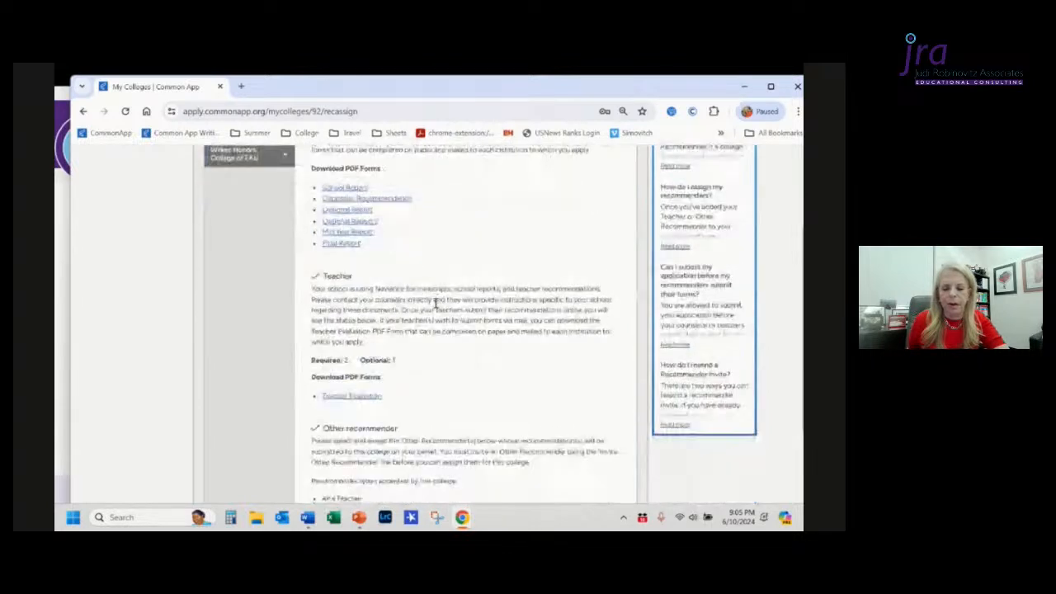
{"action": "scroll", "coordinate": [436, 303], "scroll_direction": "down", "scroll_amount": 1}
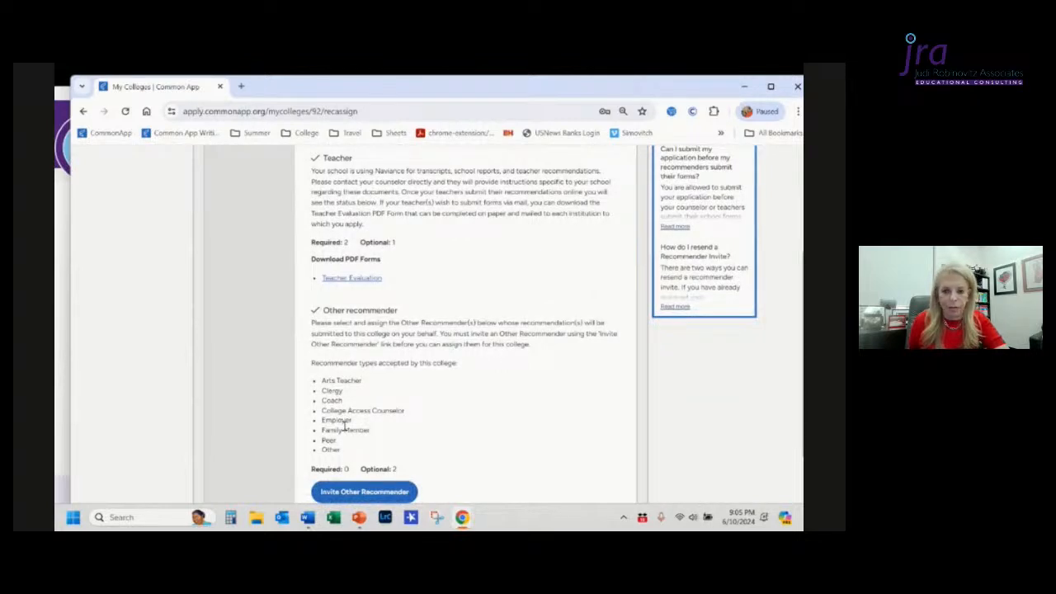
{"action": "scroll", "coordinate": [449, 304], "scroll_direction": "up", "scroll_amount": 2}
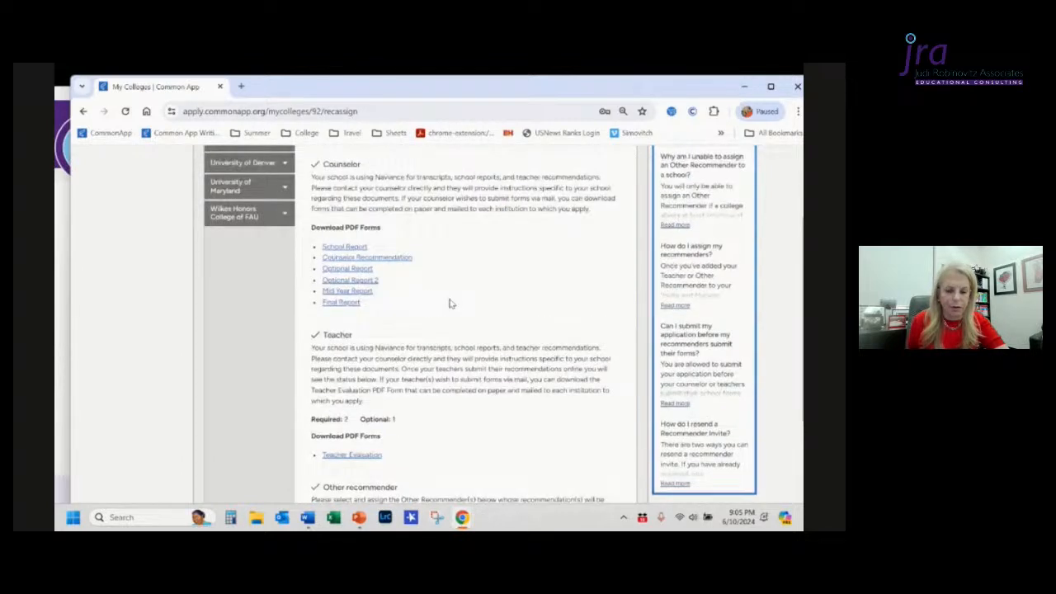
{"action": "scroll", "coordinate": [449, 303], "scroll_direction": "up", "scroll_amount": 1}
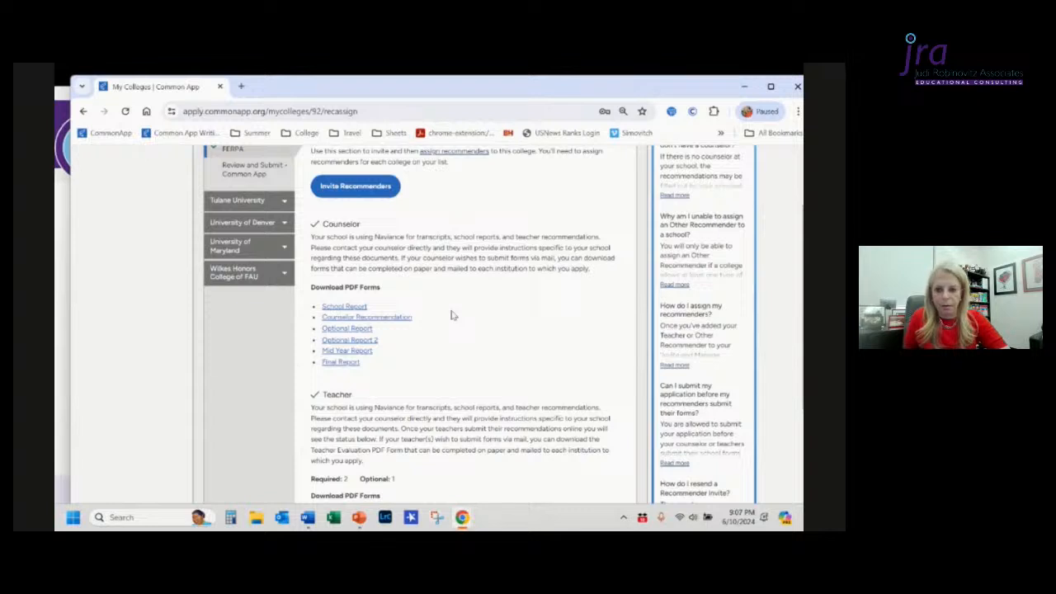
Step: Open the Invite Recommenders options and close them without choosing one
{"action": "scroll", "coordinate": [453, 315], "scroll_direction": "down", "scroll_amount": 1}
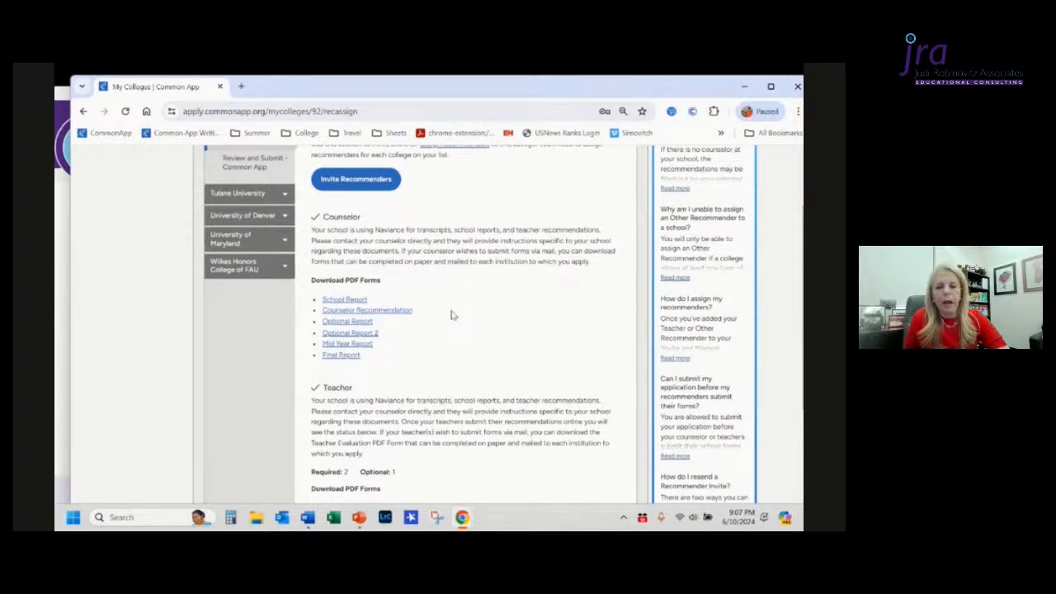
{"action": "scroll", "coordinate": [453, 315], "scroll_direction": "down", "scroll_amount": 1}
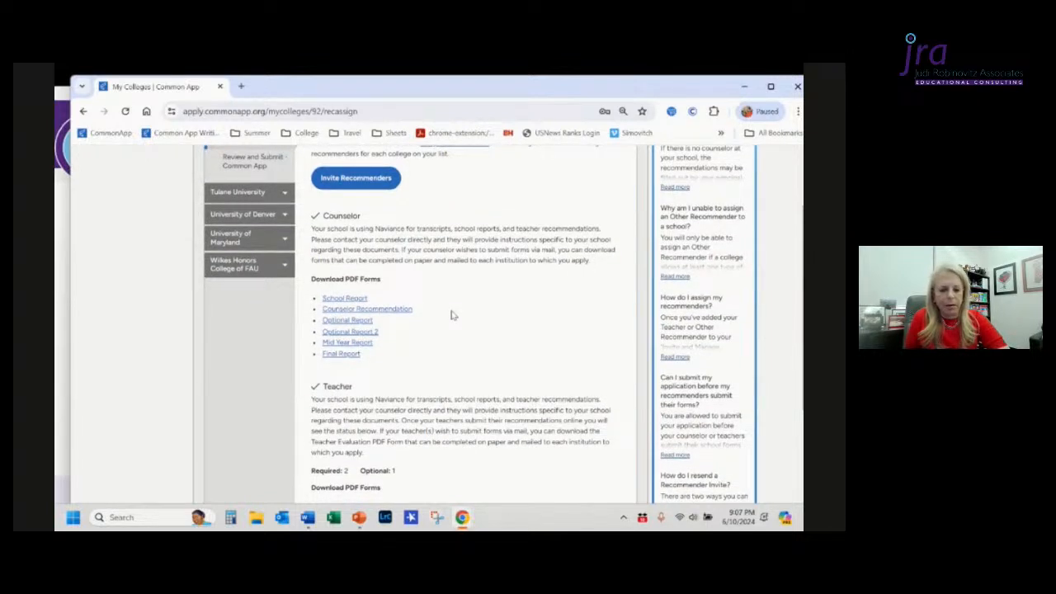
{"action": "left_click", "coordinate": [354, 182]}
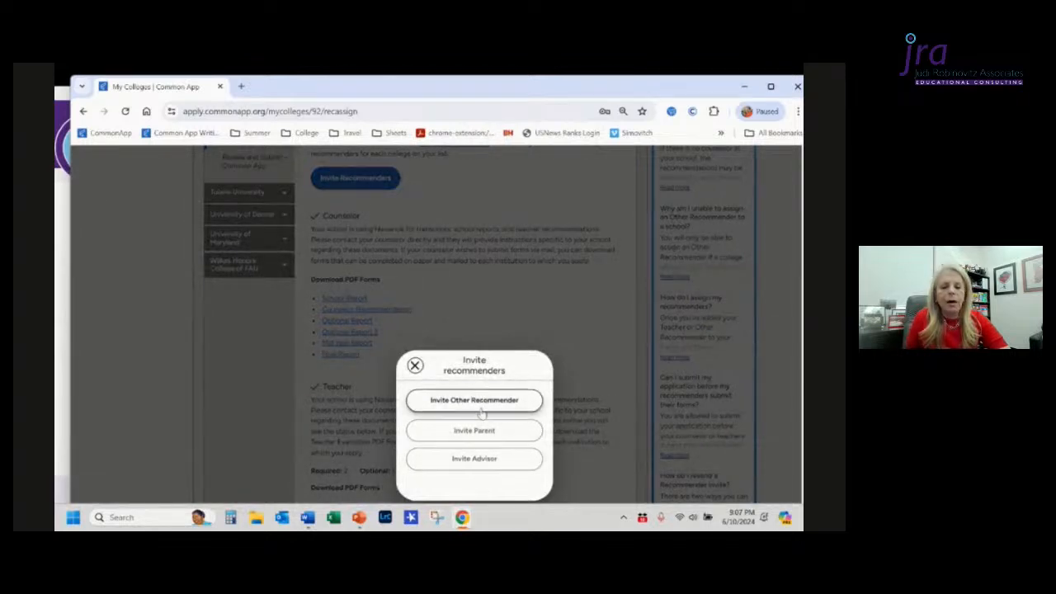
{"action": "left_click", "coordinate": [416, 365]}
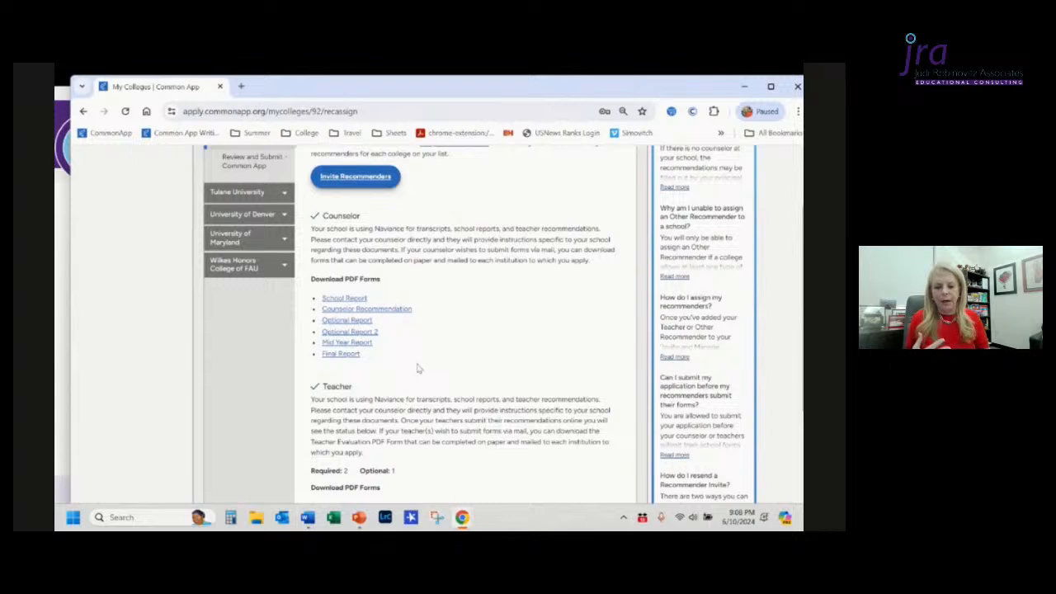
Step: Review the Teacher and Other recommender requirements and accepted recommender types for this college
{"action": "scroll", "coordinate": [417, 369], "scroll_direction": "down", "scroll_amount": 1}
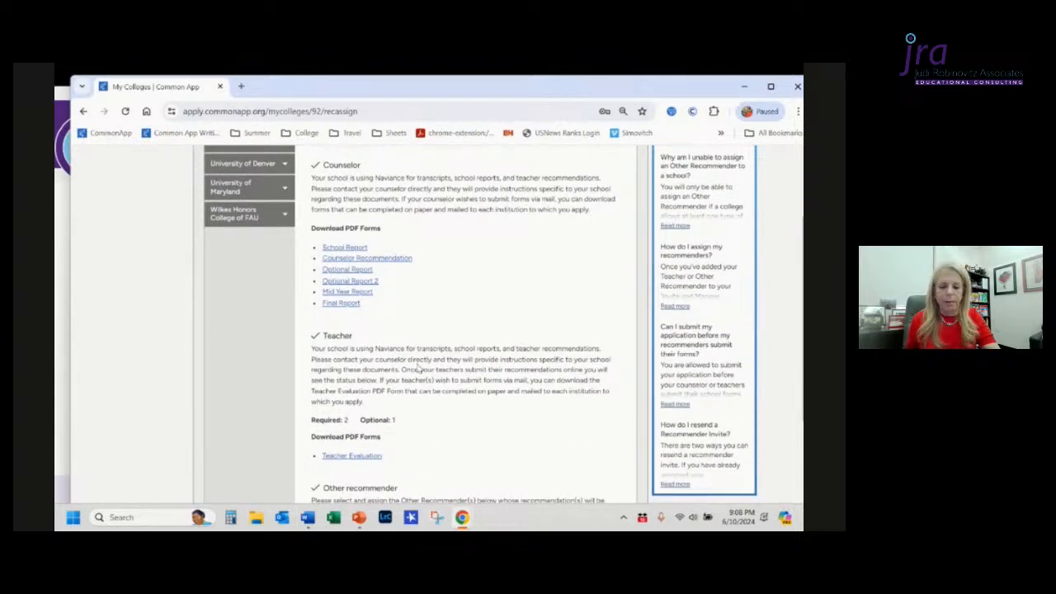
{"action": "scroll", "coordinate": [418, 369], "scroll_direction": "down", "scroll_amount": 2}
{"action": "scroll", "coordinate": [417, 364], "scroll_direction": "down", "scroll_amount": 1}
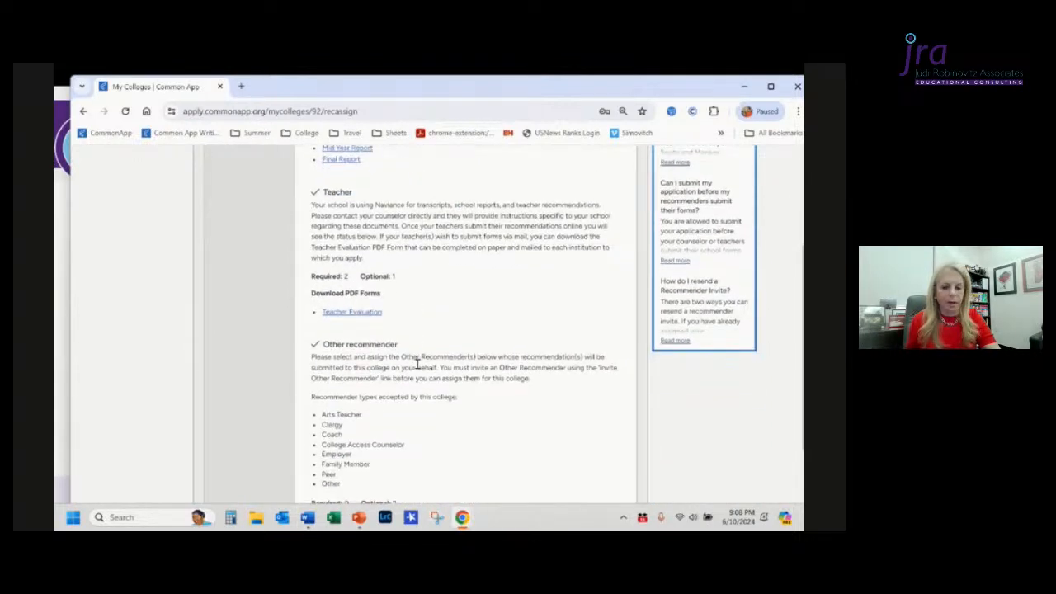
{"action": "scroll", "coordinate": [418, 364], "scroll_direction": "down", "scroll_amount": 1}
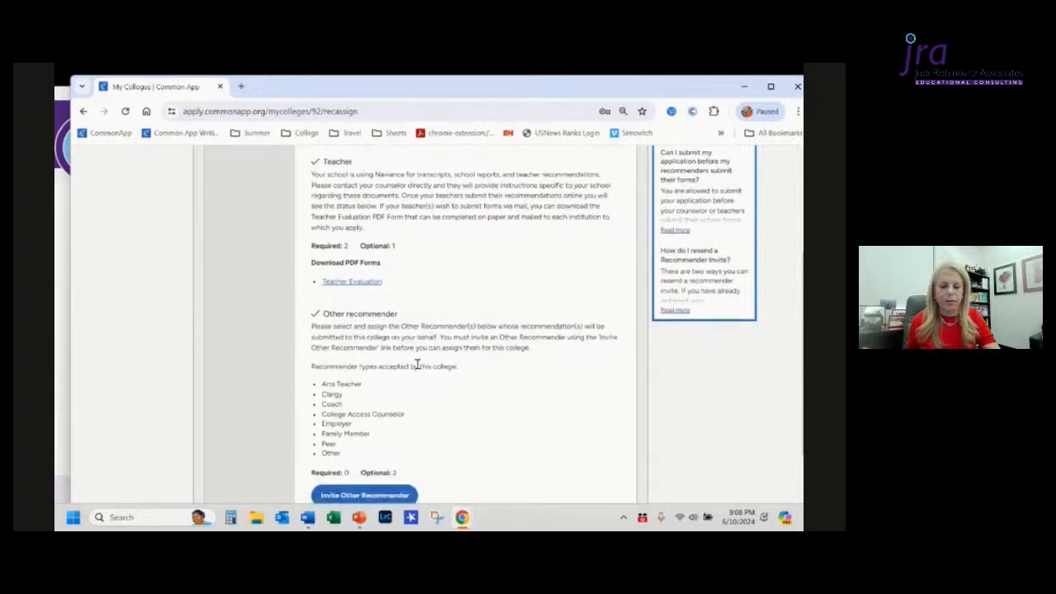
{"action": "scroll", "coordinate": [418, 364], "scroll_direction": "up", "scroll_amount": 1}
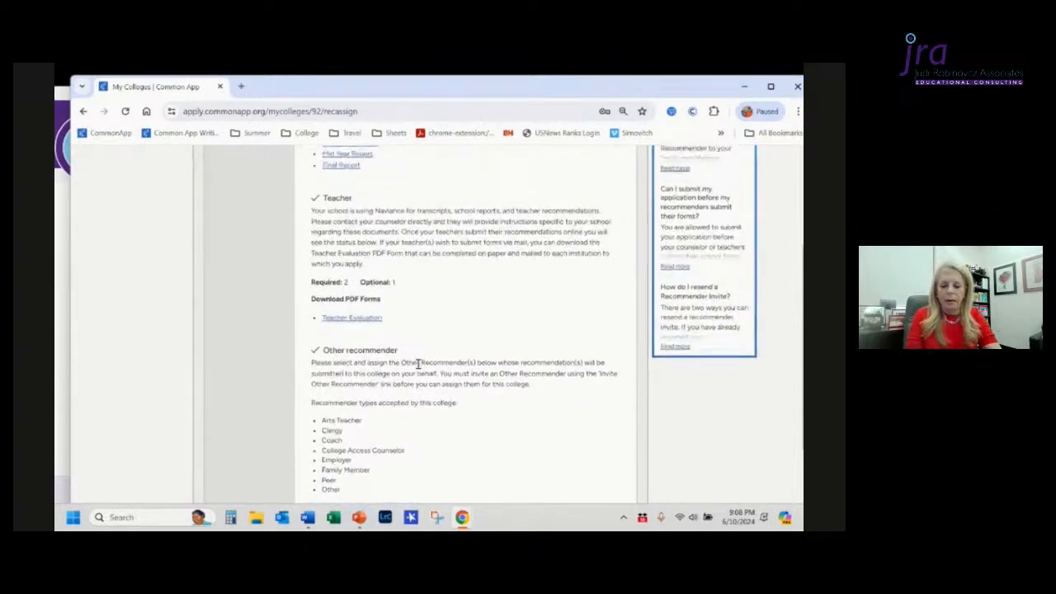
{"action": "scroll", "coordinate": [417, 364], "scroll_direction": "up", "scroll_amount": 8}
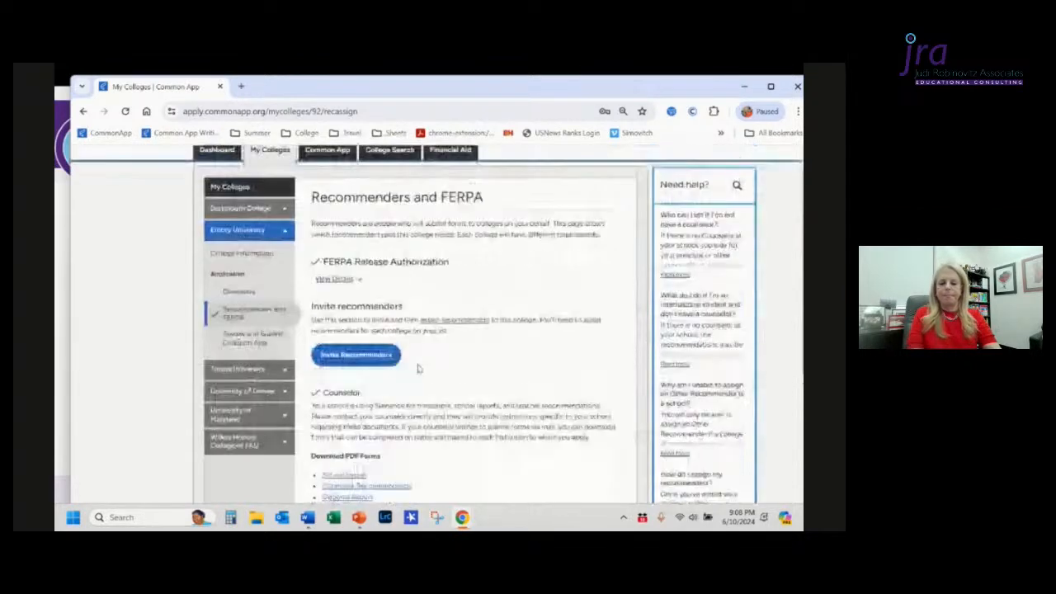
Step: Switch to the PowerPoint slide show and advance through the "Takeaways: FERPA & Recommendations" slides
{"action": "key", "text": "alt+Tab"}
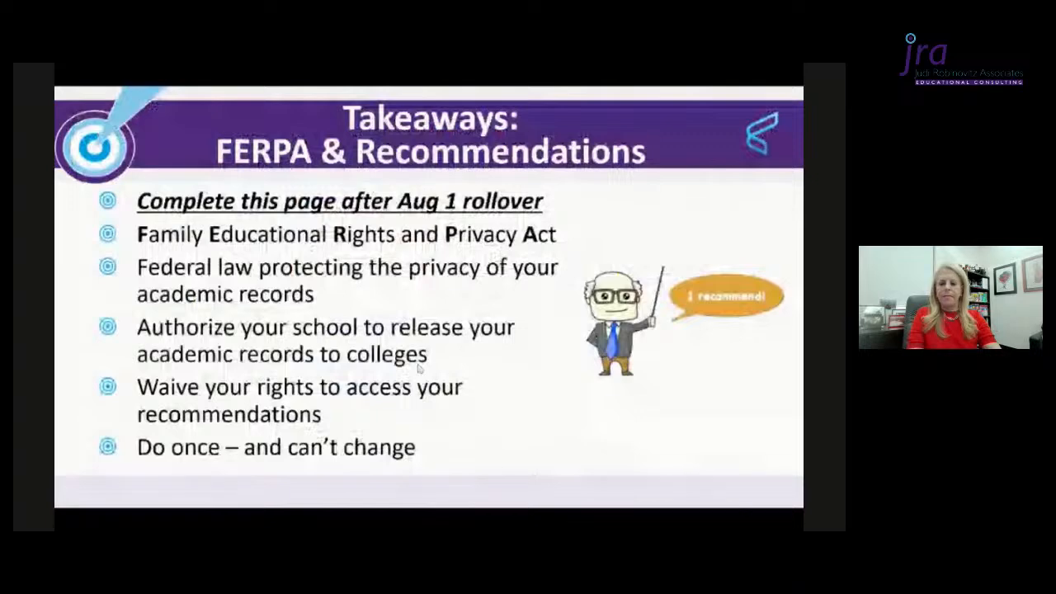
{"action": "key", "text": "Right"}
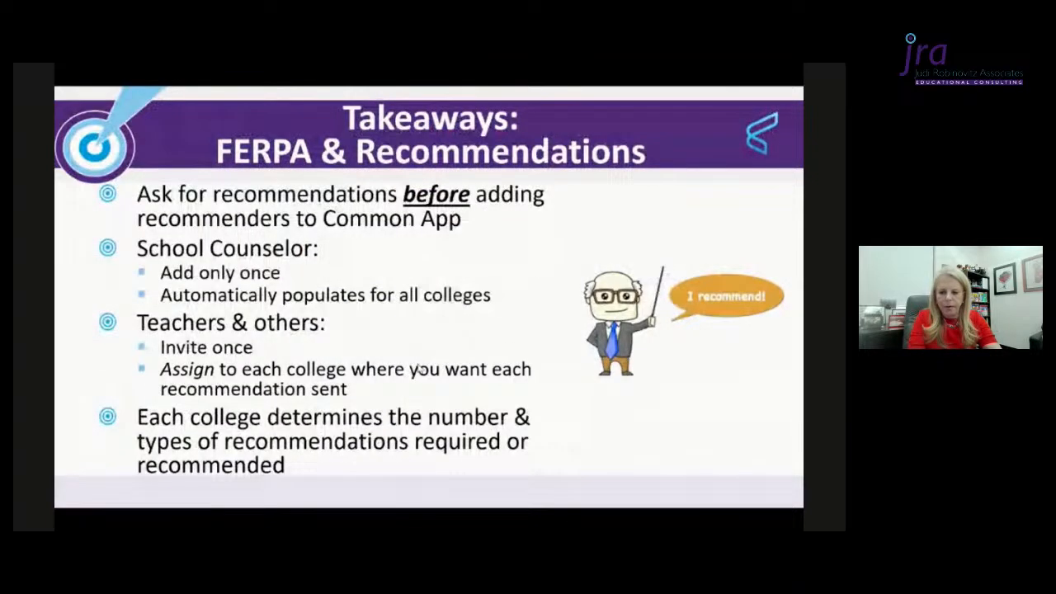
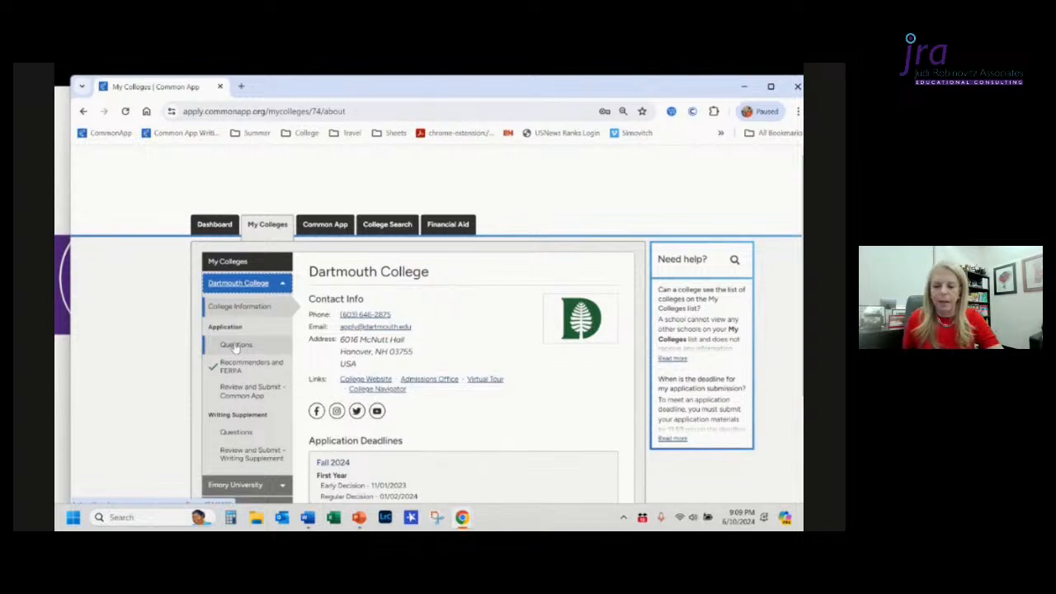
Step: Open Dartmouth College's Questions page and set the preferred start term to Fall 2024
{"action": "left_click", "coordinate": [236, 346]}
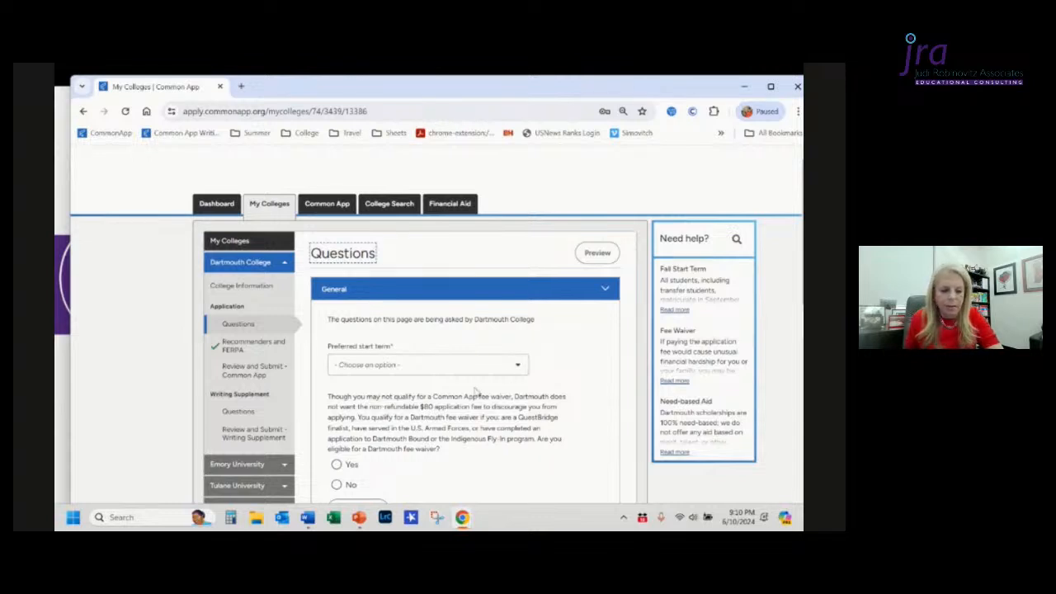
{"action": "right_click", "coordinate": [466, 369]}
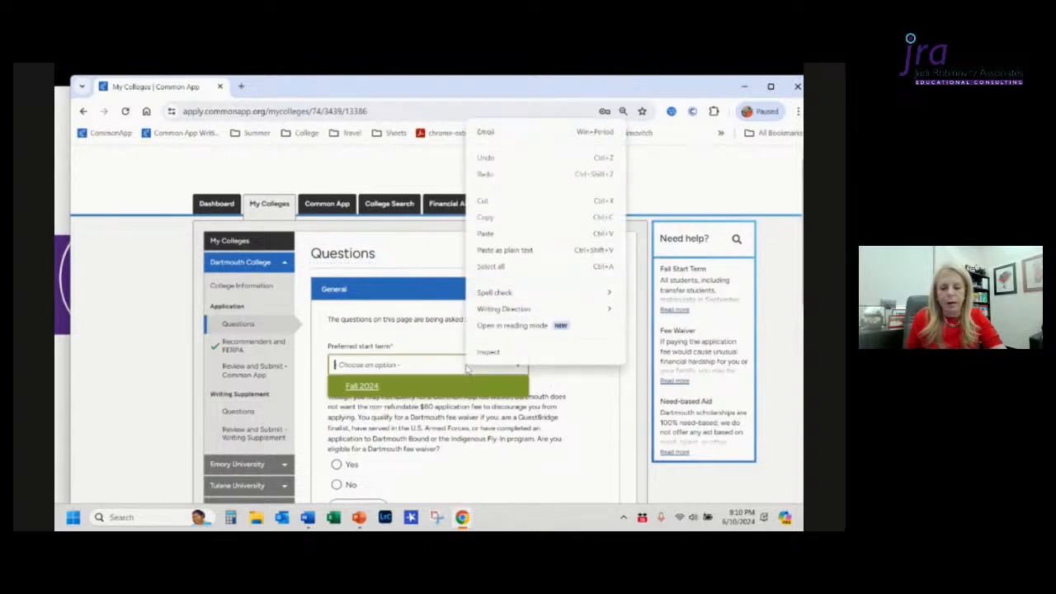
{"action": "left_click", "coordinate": [363, 387]}
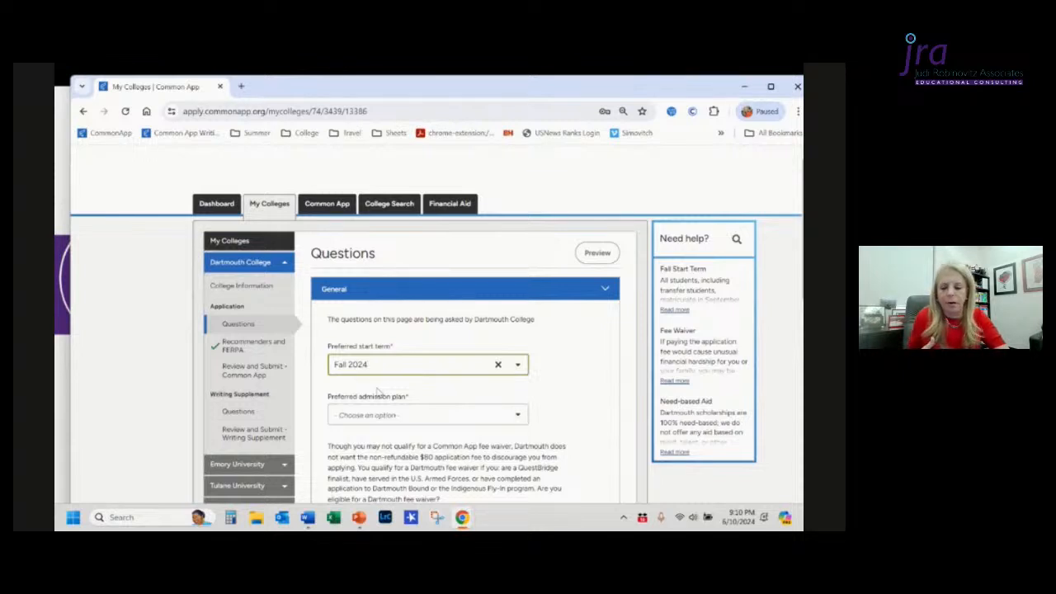
Step: Set the preferred admission plan to Early Decision and check the Early Decision acknowledgement box
{"action": "left_click", "coordinate": [451, 417]}
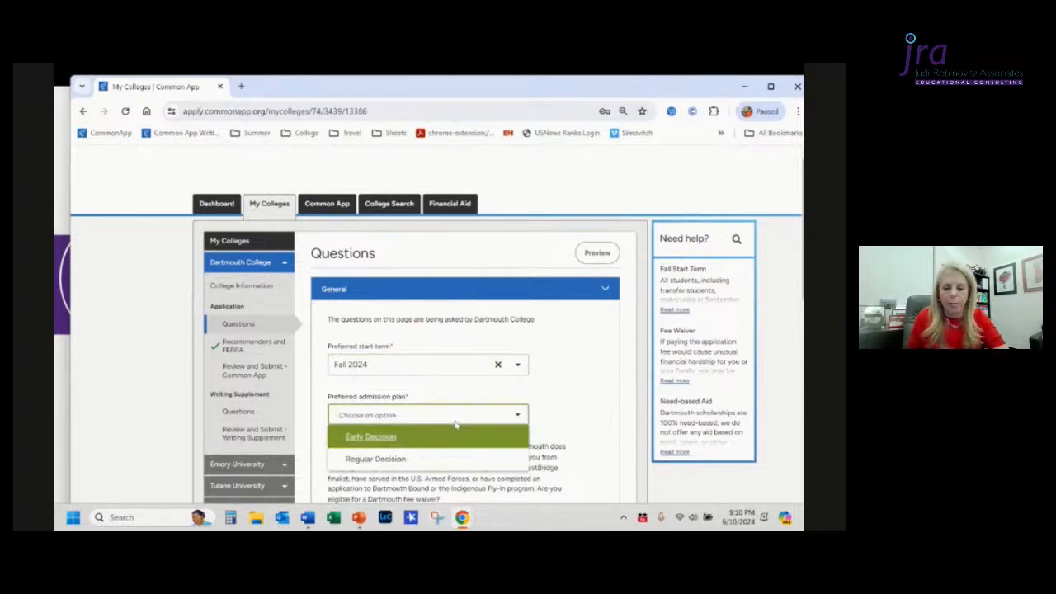
{"action": "left_click", "coordinate": [380, 438]}
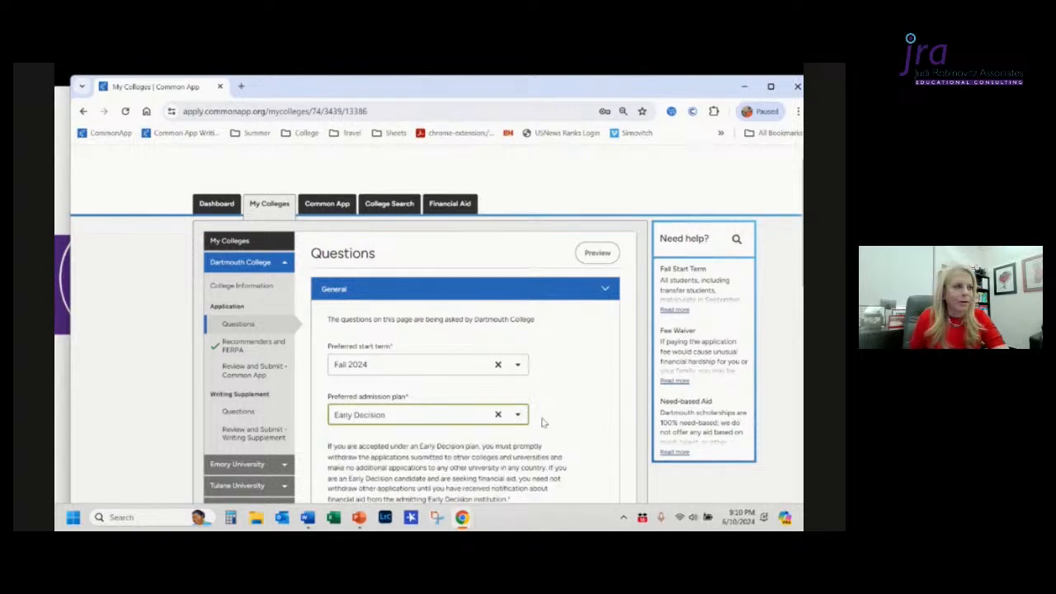
{"action": "scroll", "coordinate": [542, 422], "scroll_direction": "down", "scroll_amount": 3}
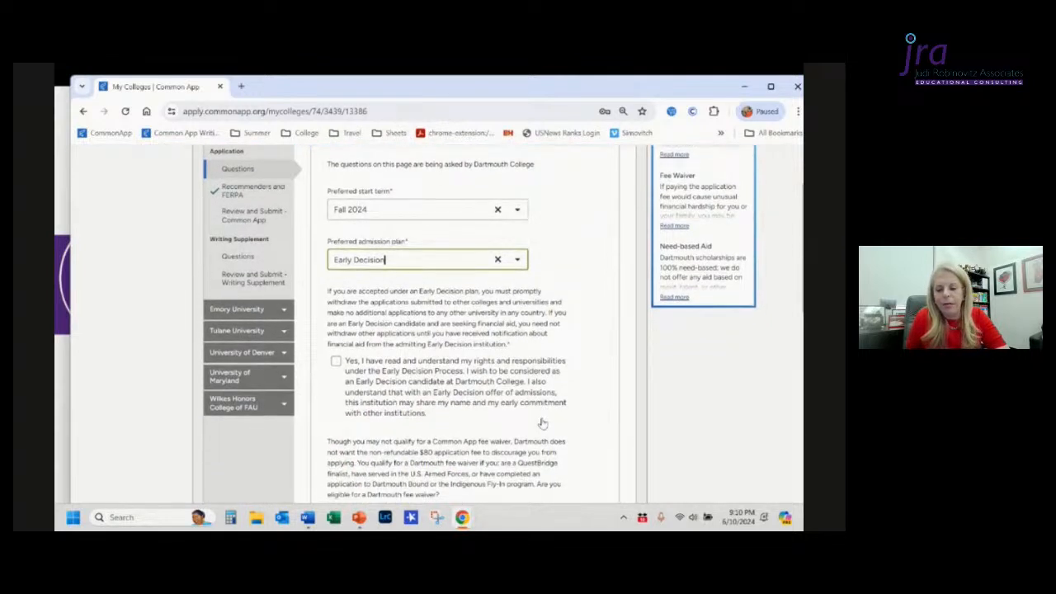
{"action": "scroll", "coordinate": [542, 422], "scroll_direction": "down", "scroll_amount": 1}
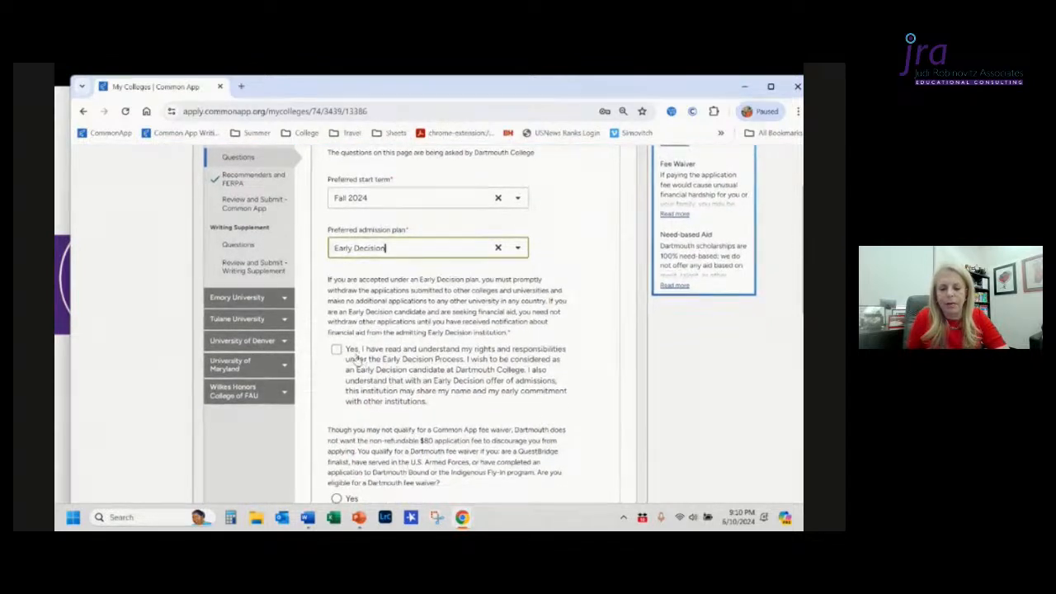
{"action": "left_click", "coordinate": [336, 350]}
{"action": "left_click", "coordinate": [336, 350]}
Step: Open the Activities section and select Community Service as Activity 1
{"action": "scroll", "coordinate": [347, 363], "scroll_direction": "down", "scroll_amount": 3}
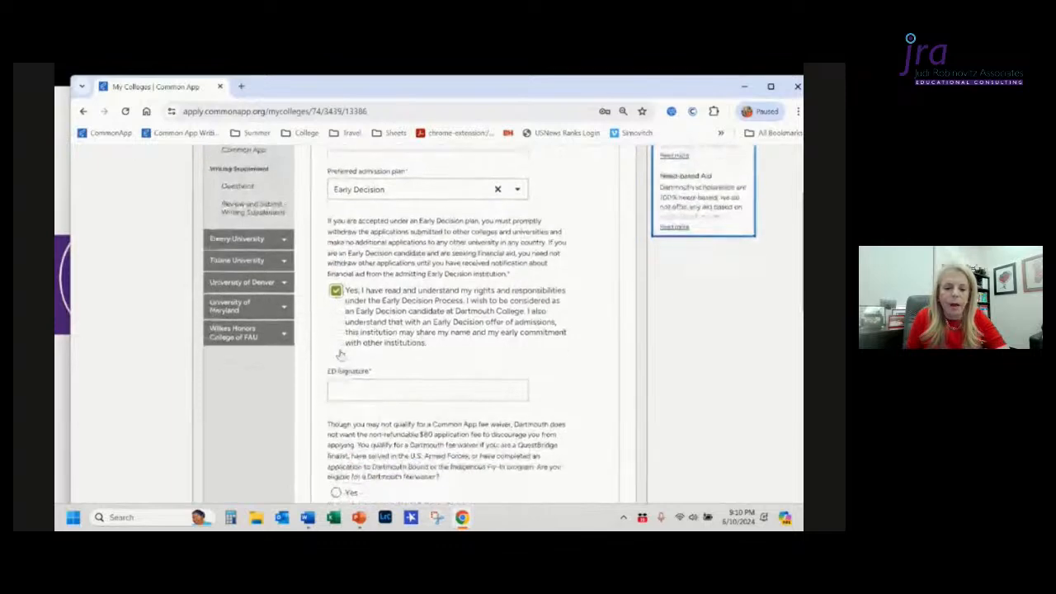
{"action": "scroll", "coordinate": [480, 392], "scroll_direction": "down", "scroll_amount": 15}
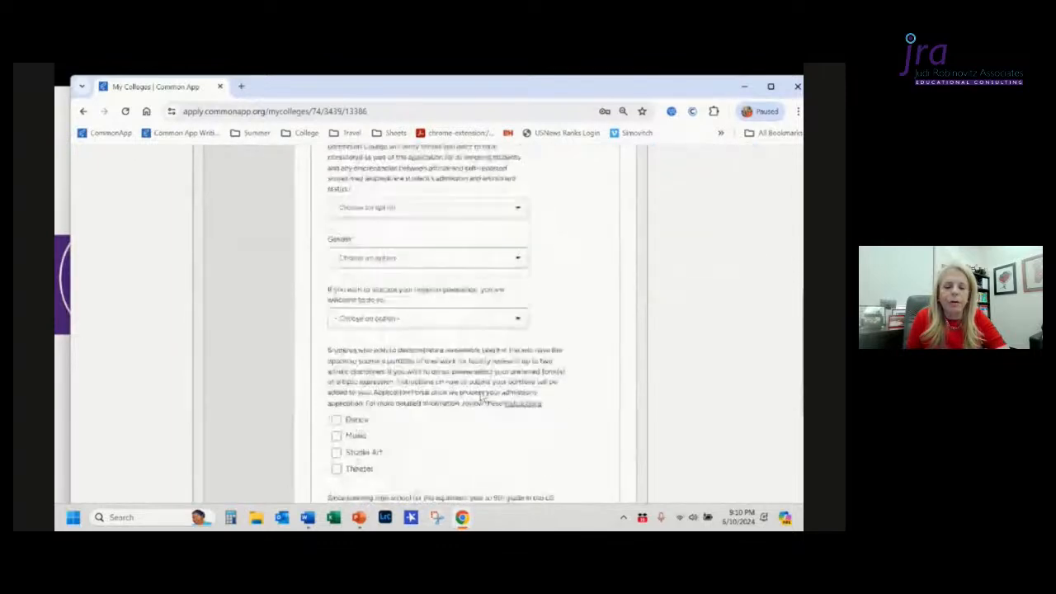
{"action": "scroll", "coordinate": [480, 397], "scroll_direction": "down", "scroll_amount": 1}
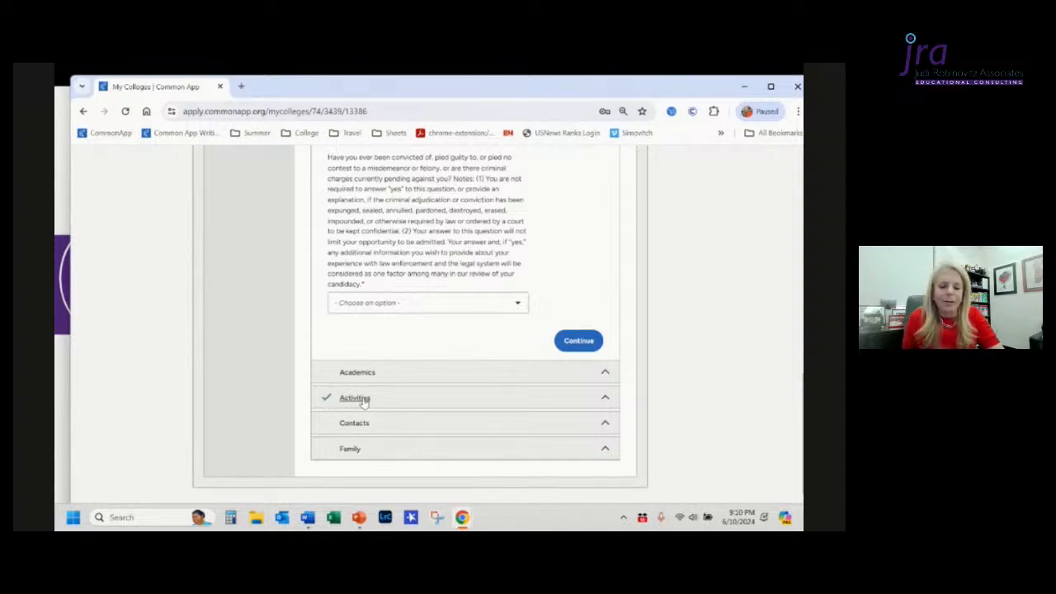
{"action": "left_click", "coordinate": [364, 402]}
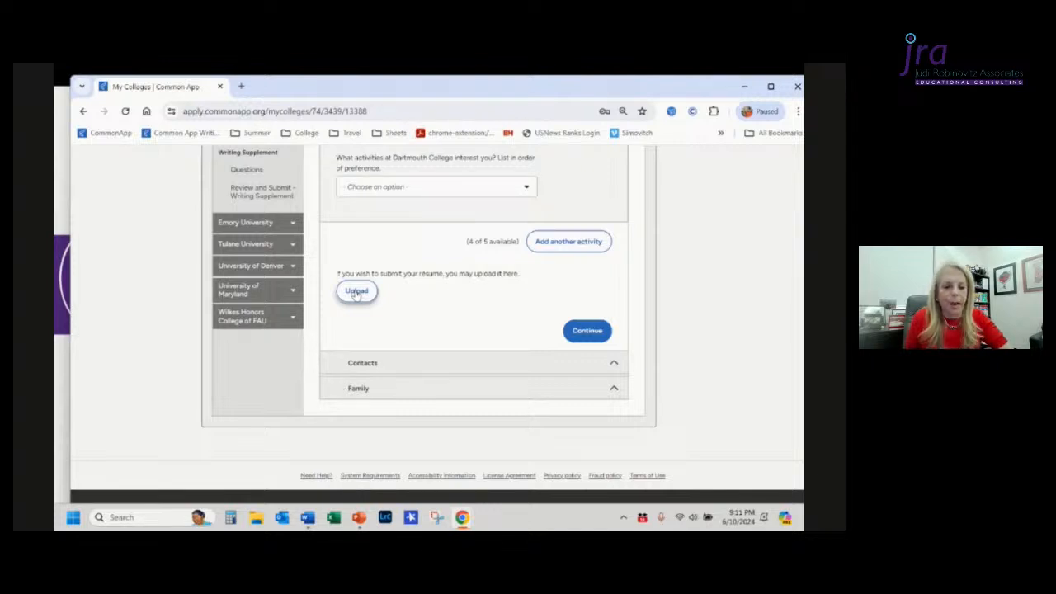
{"action": "scroll", "coordinate": [356, 295], "scroll_direction": "up", "scroll_amount": 3}
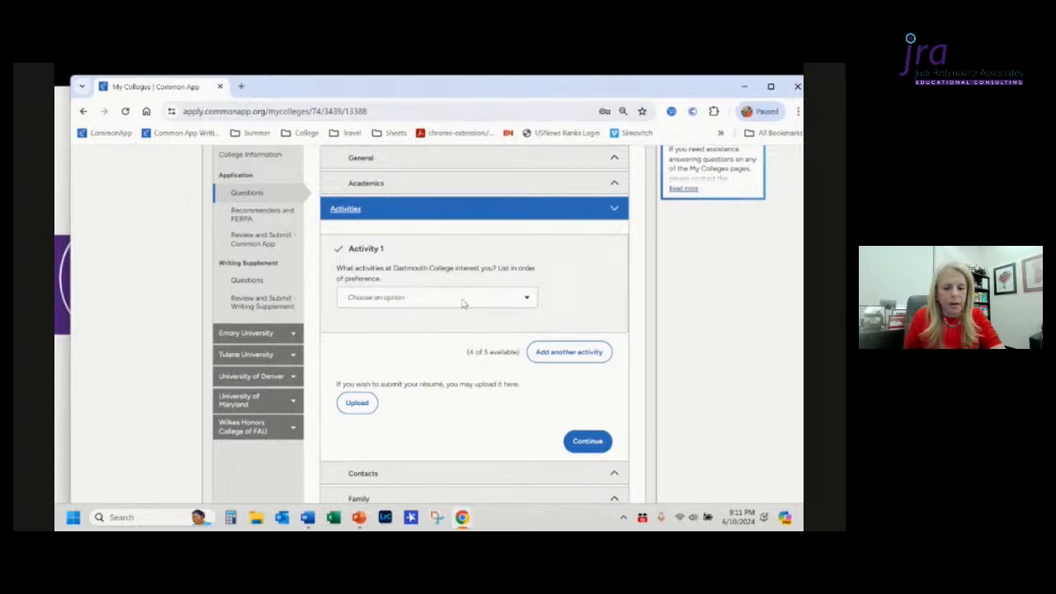
{"action": "right_click", "coordinate": [460, 301]}
{"action": "scroll", "coordinate": [450, 359], "scroll_direction": "down", "scroll_amount": 3}
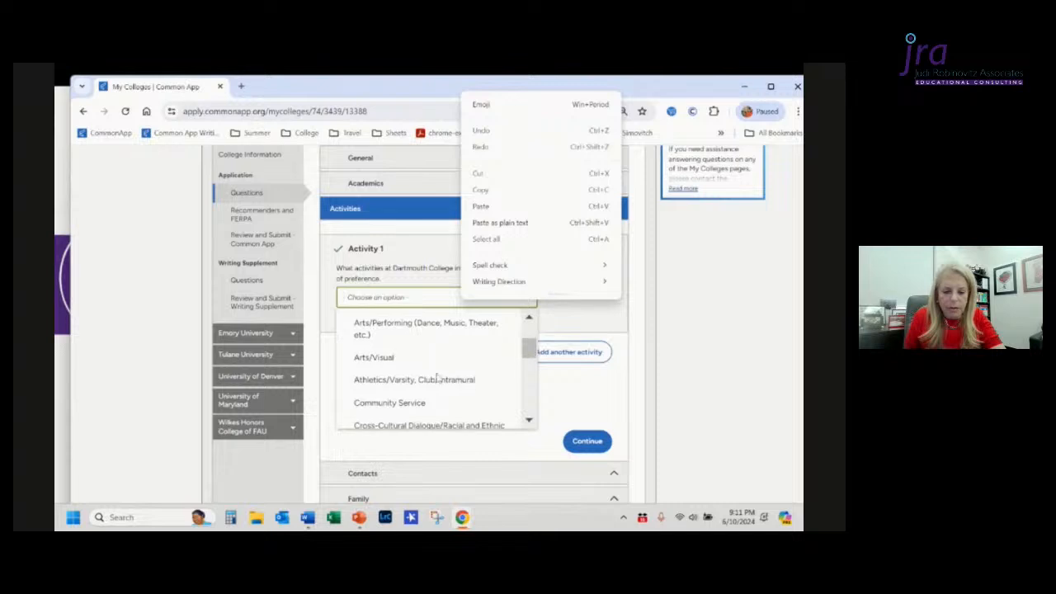
{"action": "right_click", "coordinate": [428, 400]}
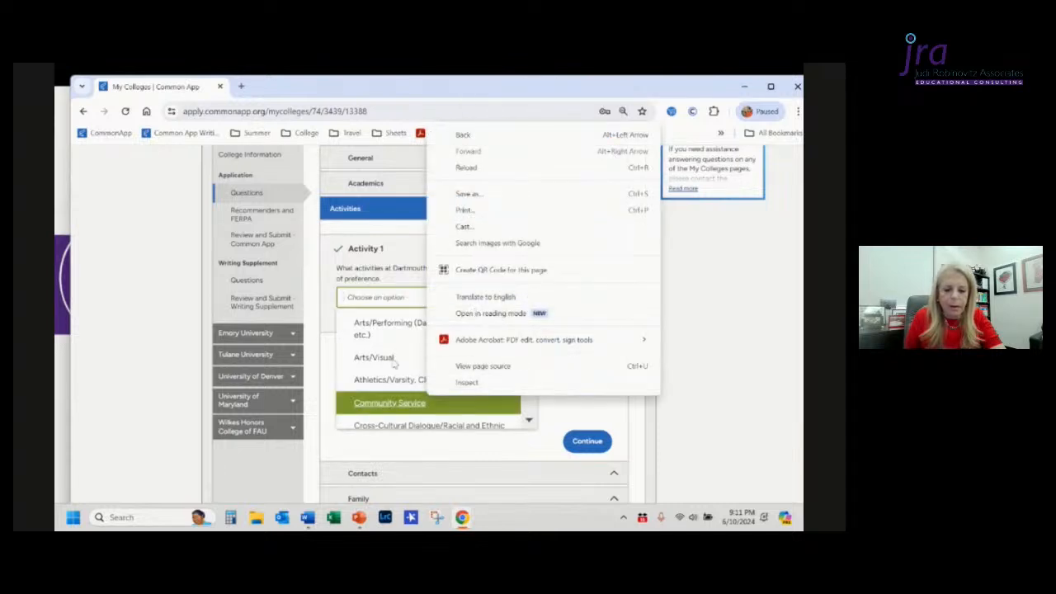
{"action": "left_click", "coordinate": [377, 402]}
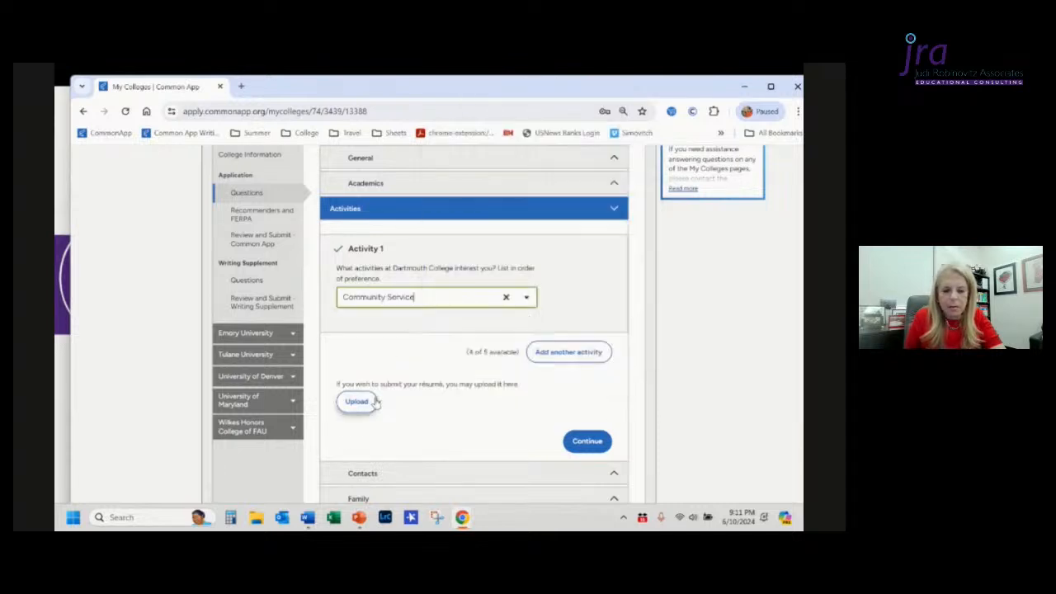
Step: Add a second activity and select Environmental Activism and Sustainability for it
{"action": "left_click", "coordinate": [543, 360]}
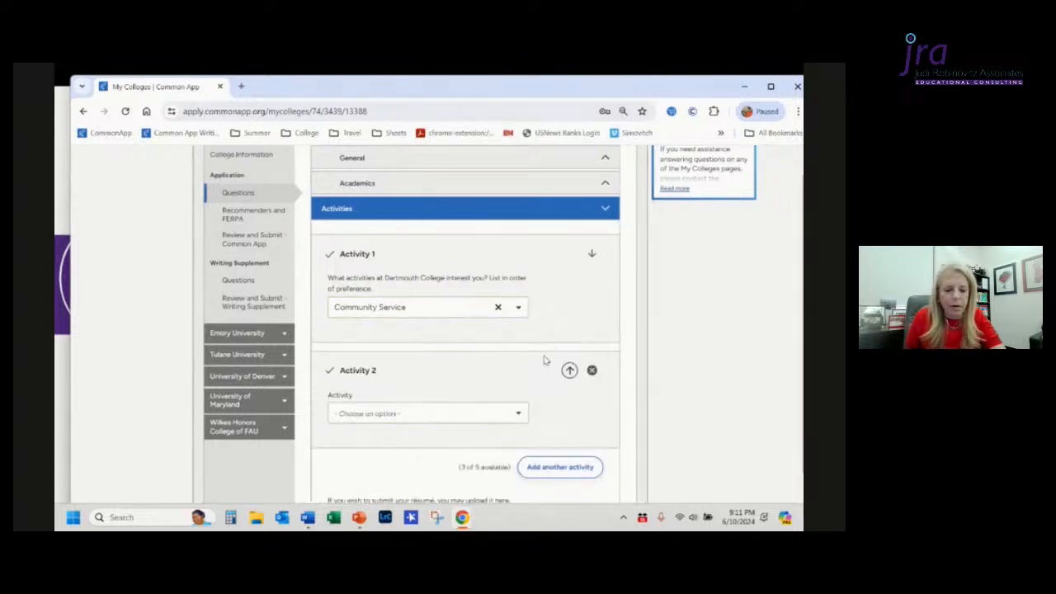
{"action": "left_click", "coordinate": [456, 418]}
{"action": "scroll", "coordinate": [436, 482], "scroll_direction": "down", "scroll_amount": 3}
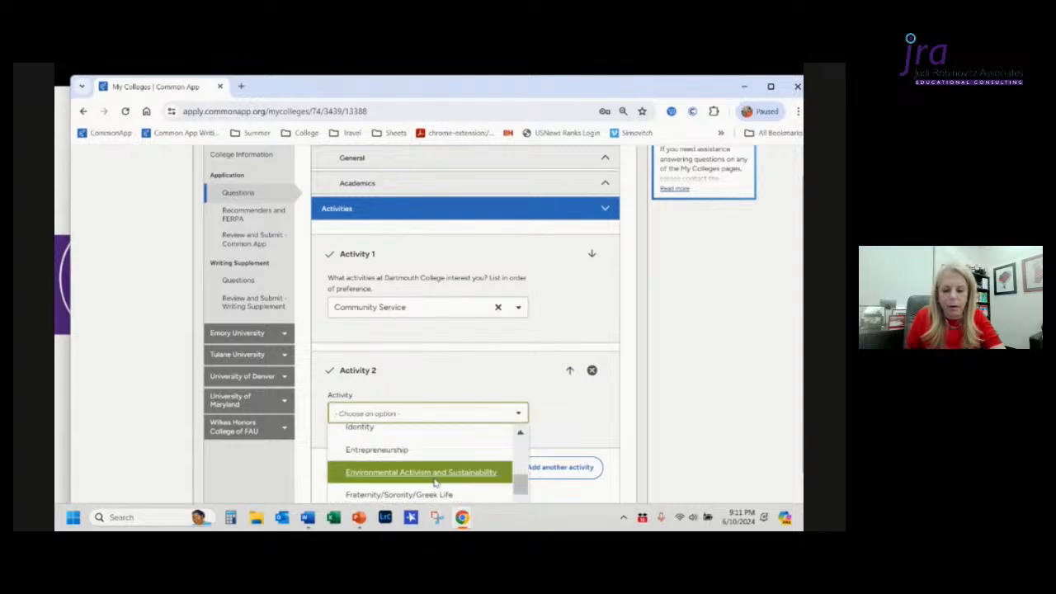
{"action": "right_click", "coordinate": [431, 478]}
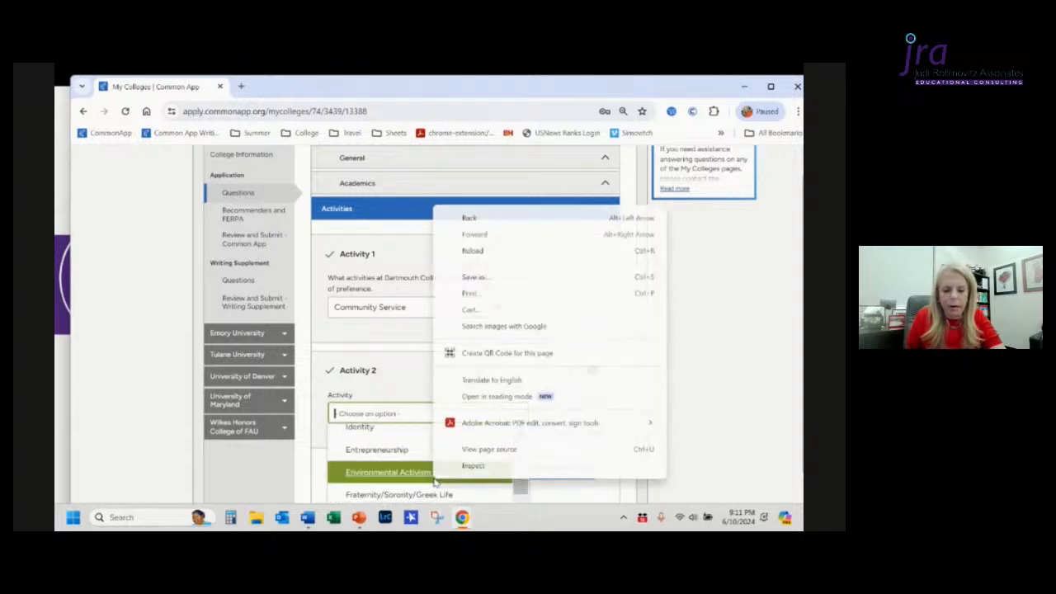
{"action": "left_click", "coordinate": [367, 477]}
Step: Add a third activity and select Research for it
{"action": "scroll", "coordinate": [500, 432], "scroll_direction": "down", "scroll_amount": 1}
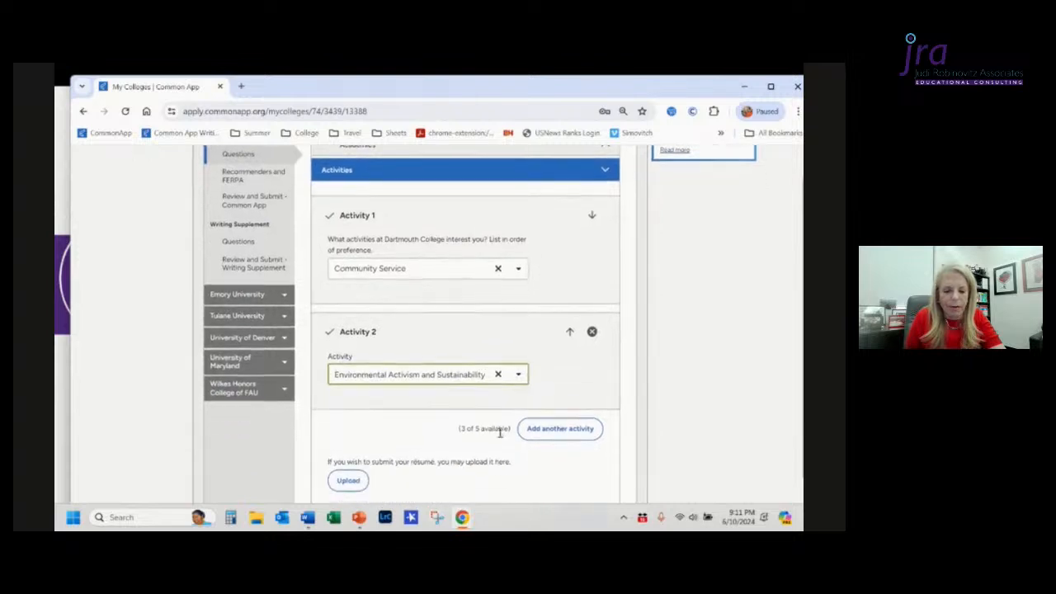
{"action": "left_click", "coordinate": [569, 429]}
{"action": "scroll", "coordinate": [443, 435], "scroll_direction": "down", "scroll_amount": 3}
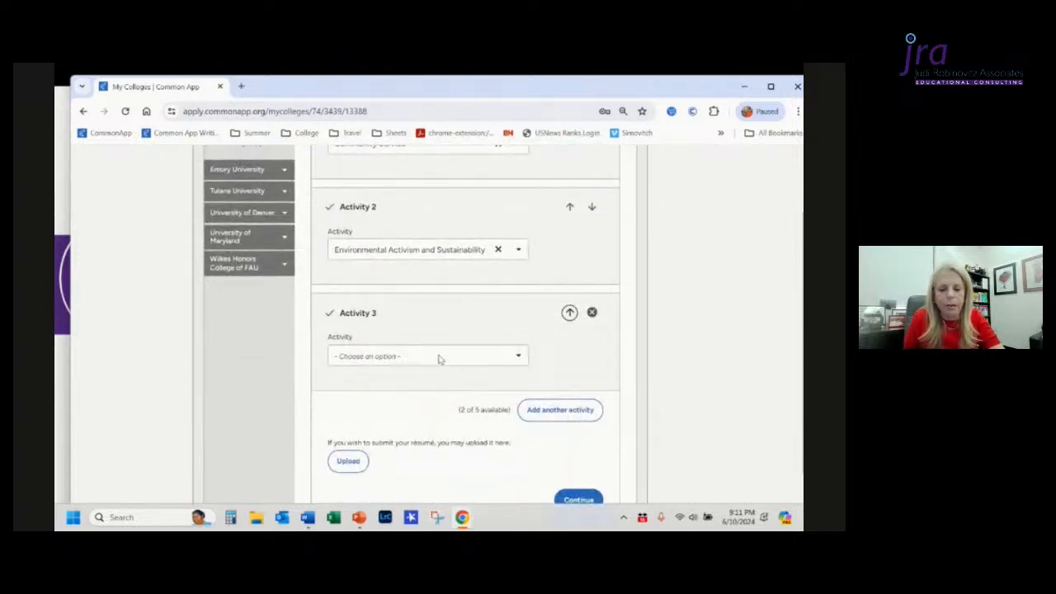
{"action": "left_click", "coordinate": [522, 358]}
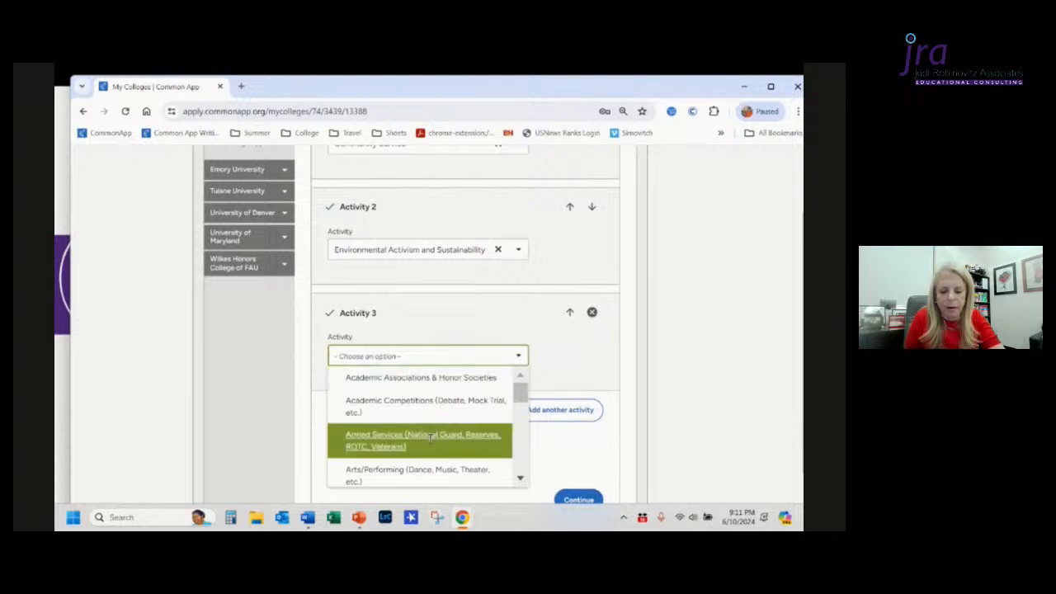
{"action": "scroll", "coordinate": [429, 438], "scroll_direction": "down", "scroll_amount": 8}
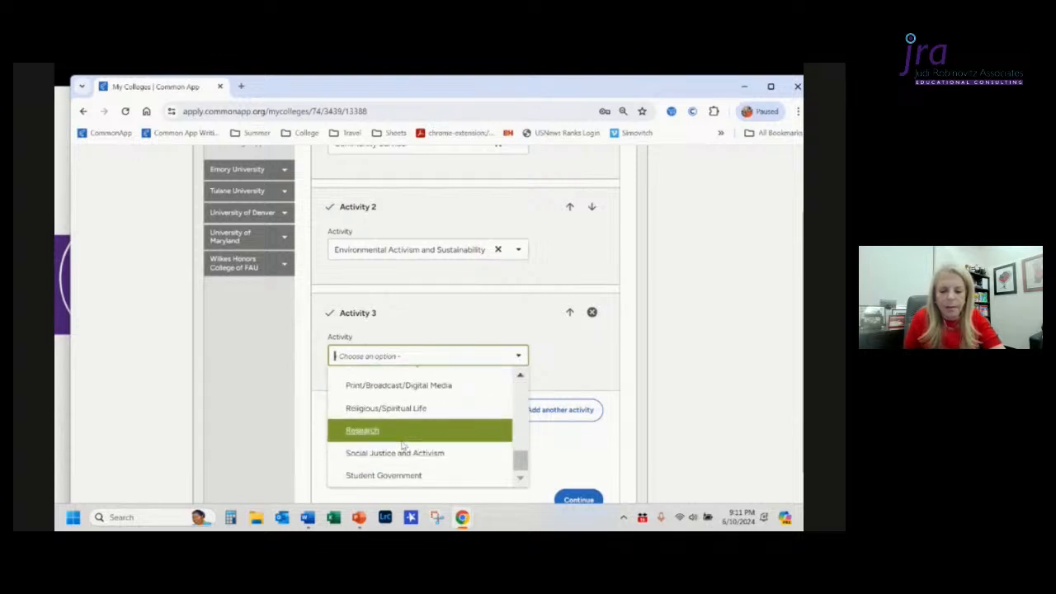
{"action": "left_click", "coordinate": [402, 437]}
Step: Reorder the activities to Environmental Activism and Sustainability, Research, then Community Service
{"action": "scroll", "coordinate": [582, 363], "scroll_direction": "up", "scroll_amount": 1}
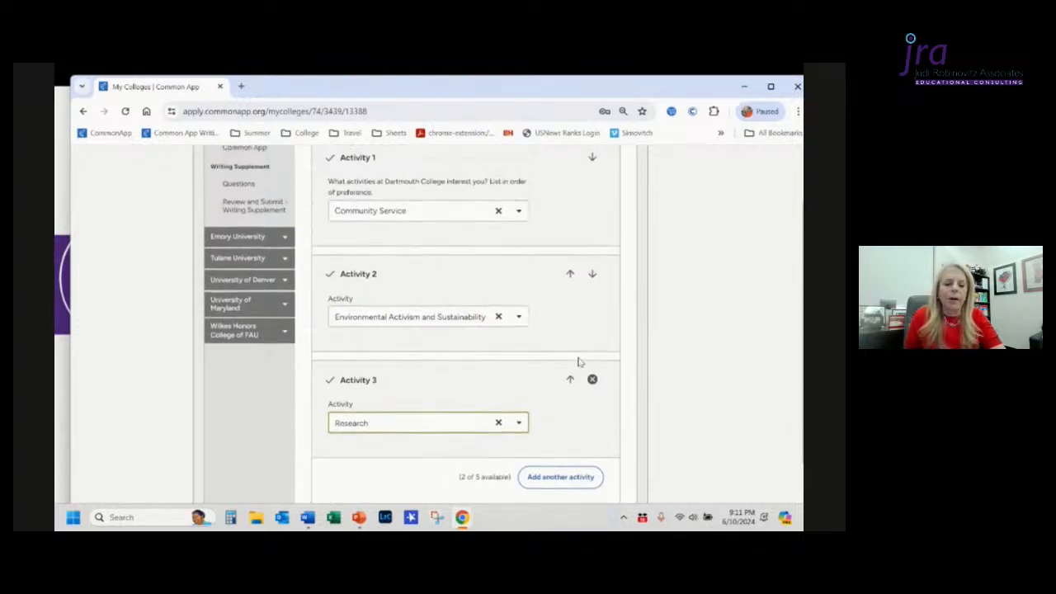
{"action": "scroll", "coordinate": [580, 362], "scroll_direction": "up", "scroll_amount": 1}
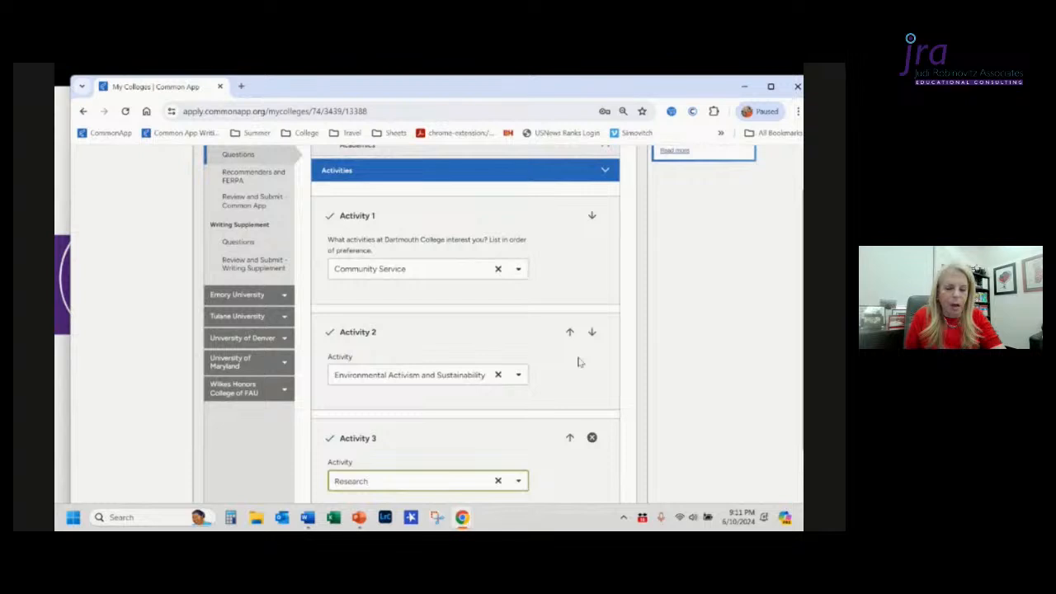
{"action": "scroll", "coordinate": [580, 361], "scroll_direction": "down", "scroll_amount": 2}
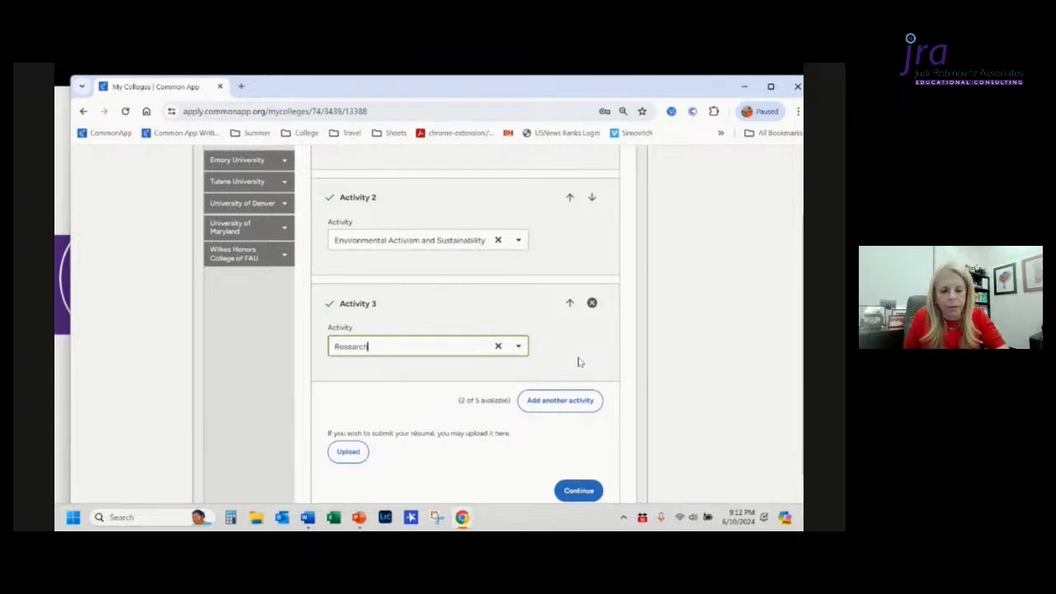
{"action": "scroll", "coordinate": [580, 362], "scroll_direction": "up", "scroll_amount": 2}
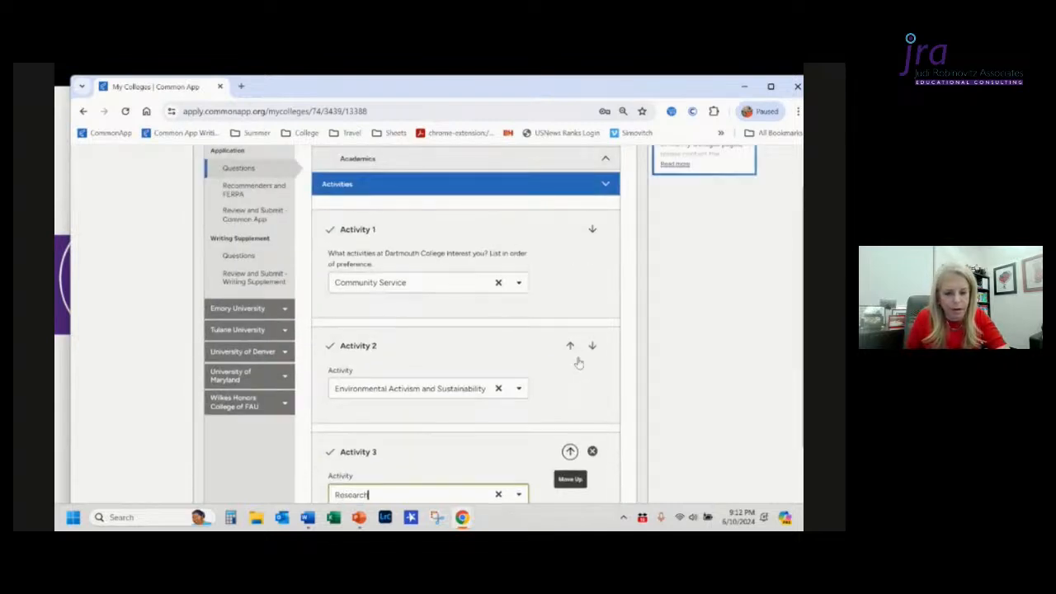
{"action": "scroll", "coordinate": [578, 361], "scroll_direction": "down", "scroll_amount": 1}
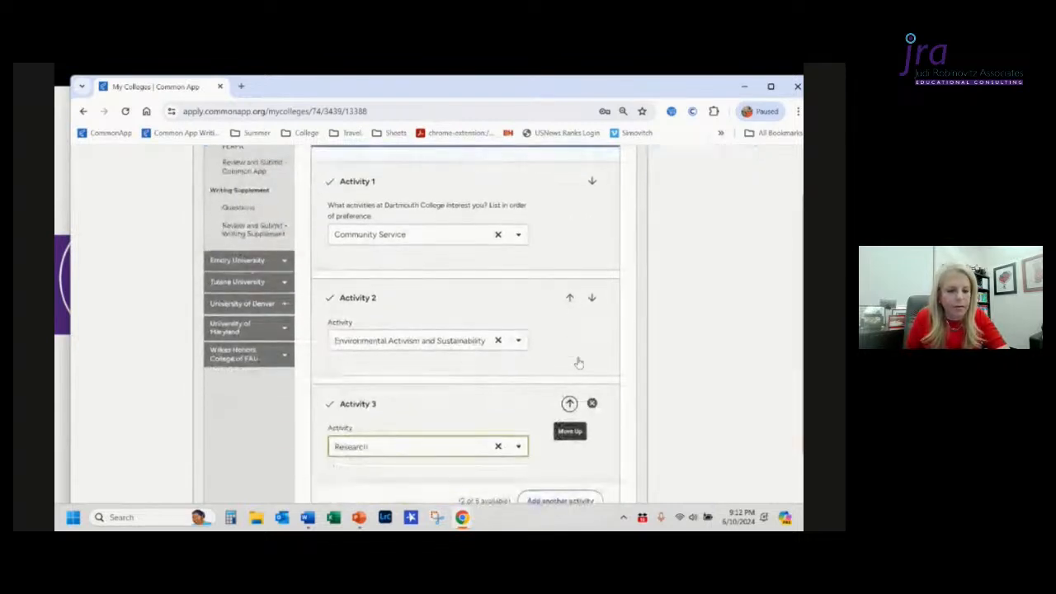
{"action": "left_click", "coordinate": [569, 311]}
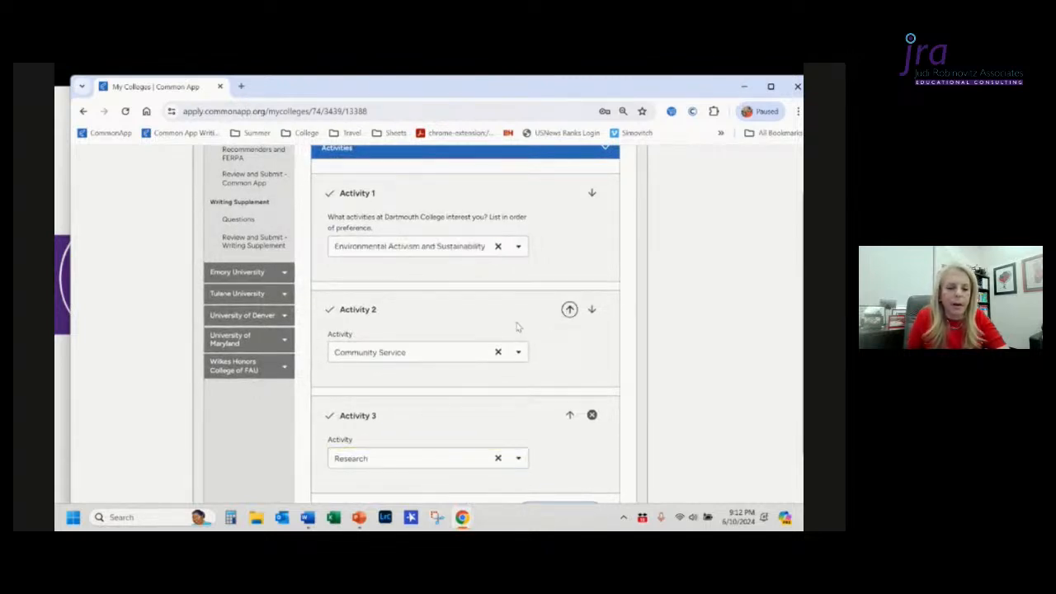
{"action": "left_click", "coordinate": [592, 311]}
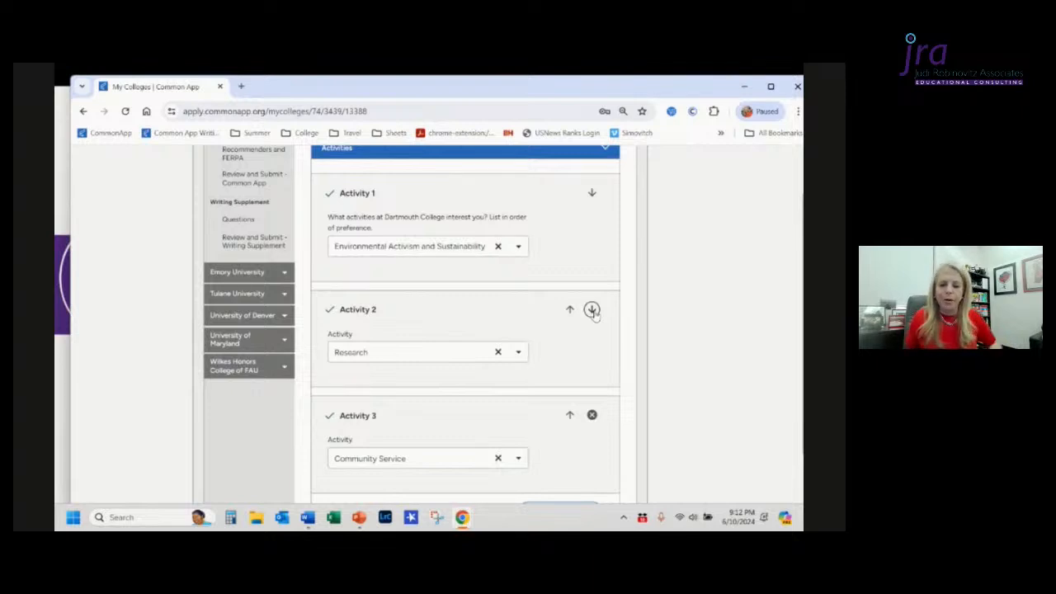
Step: Open Emory University's Questions page and scroll through its questions
{"action": "scroll", "coordinate": [594, 313], "scroll_direction": "down", "scroll_amount": 5}
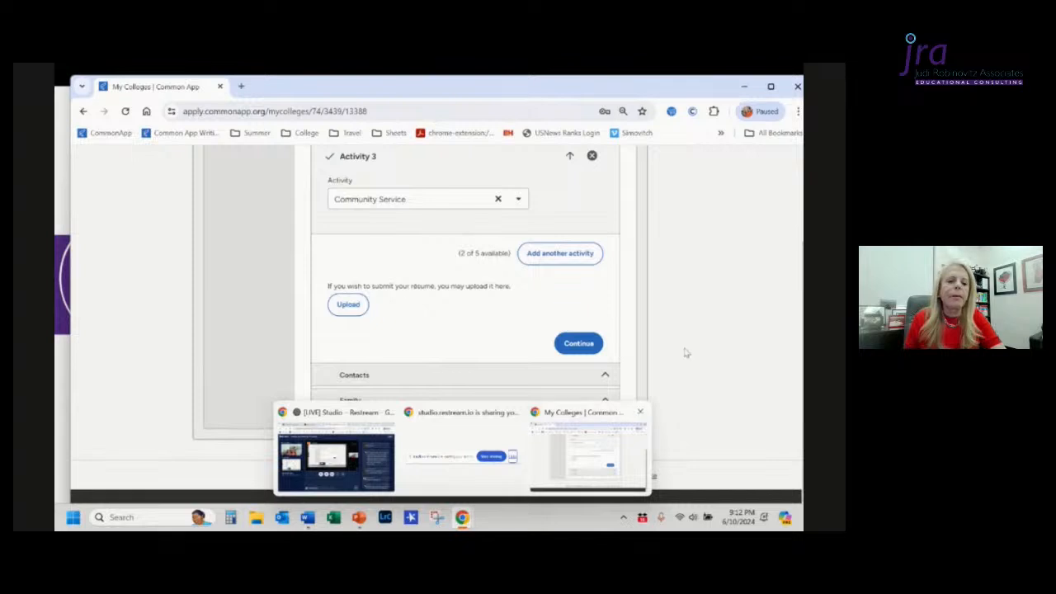
{"action": "scroll", "coordinate": [689, 346], "scroll_direction": "up", "scroll_amount": 4}
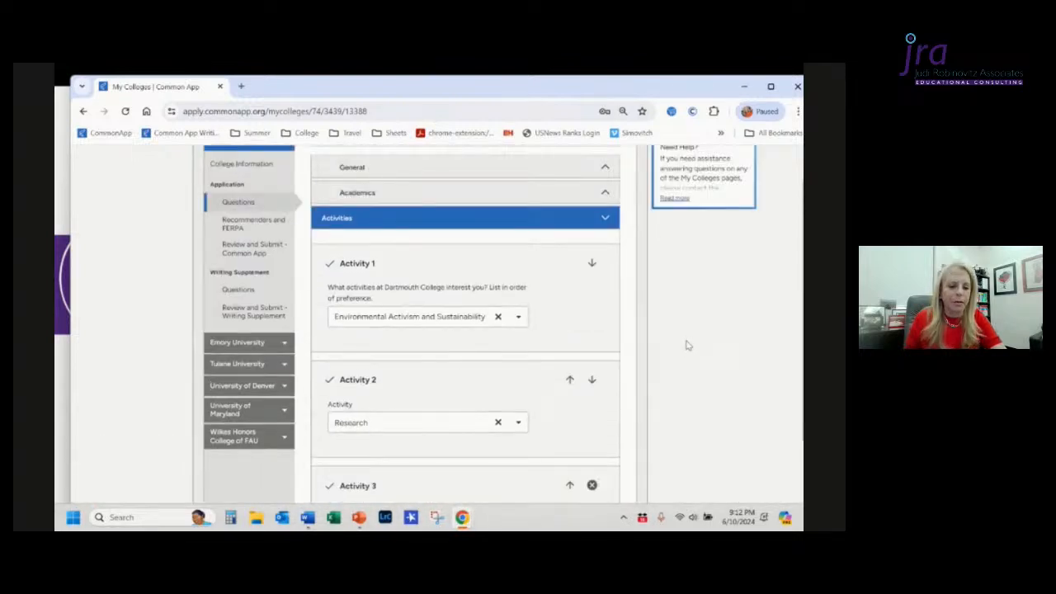
{"action": "scroll", "coordinate": [689, 345], "scroll_direction": "up", "scroll_amount": 3}
{"action": "scroll", "coordinate": [688, 346], "scroll_direction": "down", "scroll_amount": 1}
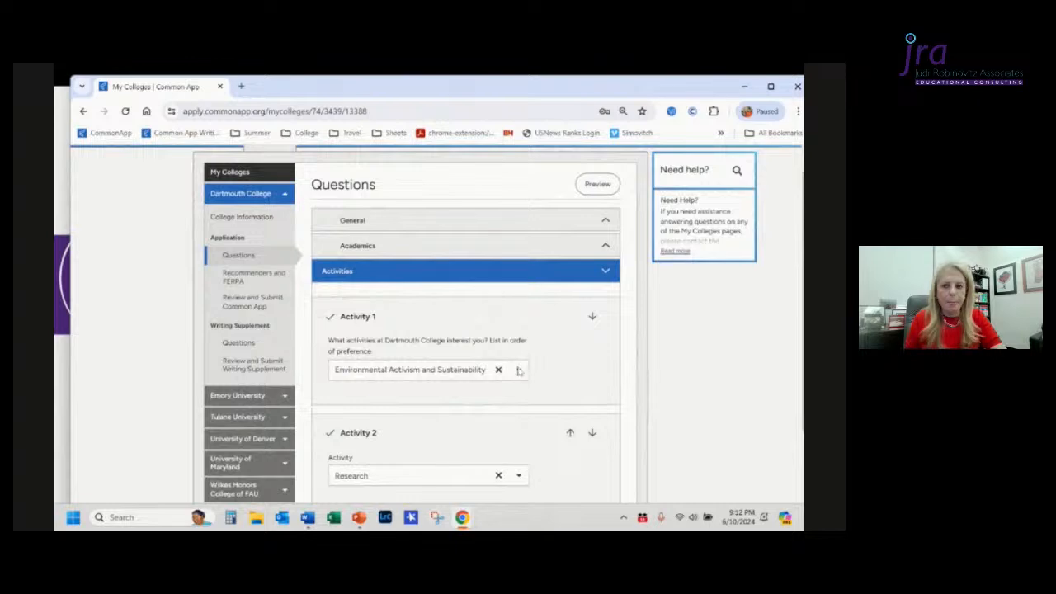
{"action": "left_click", "coordinate": [236, 397]}
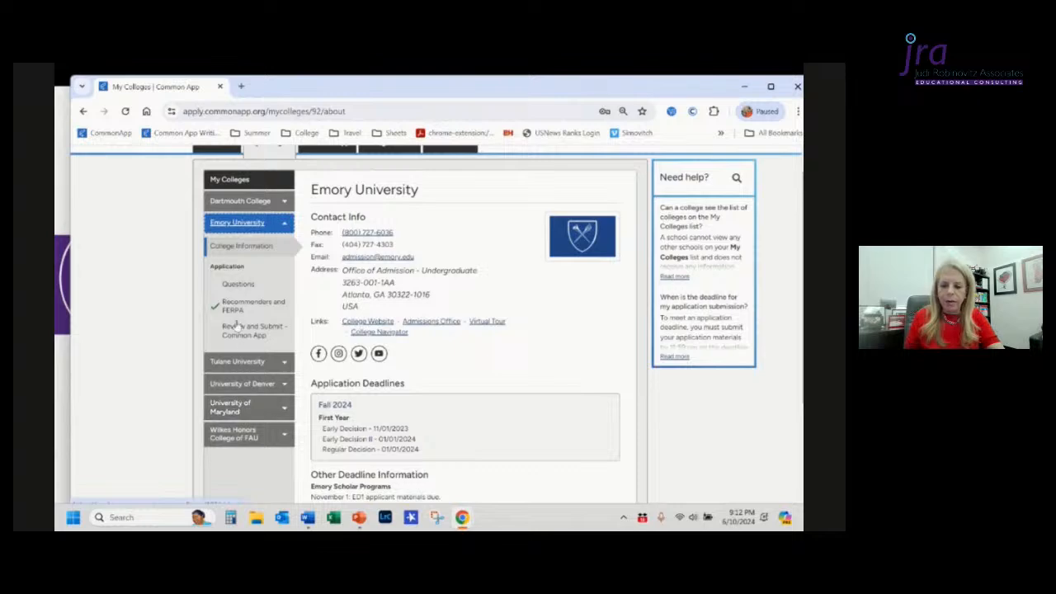
{"action": "left_click", "coordinate": [236, 284]}
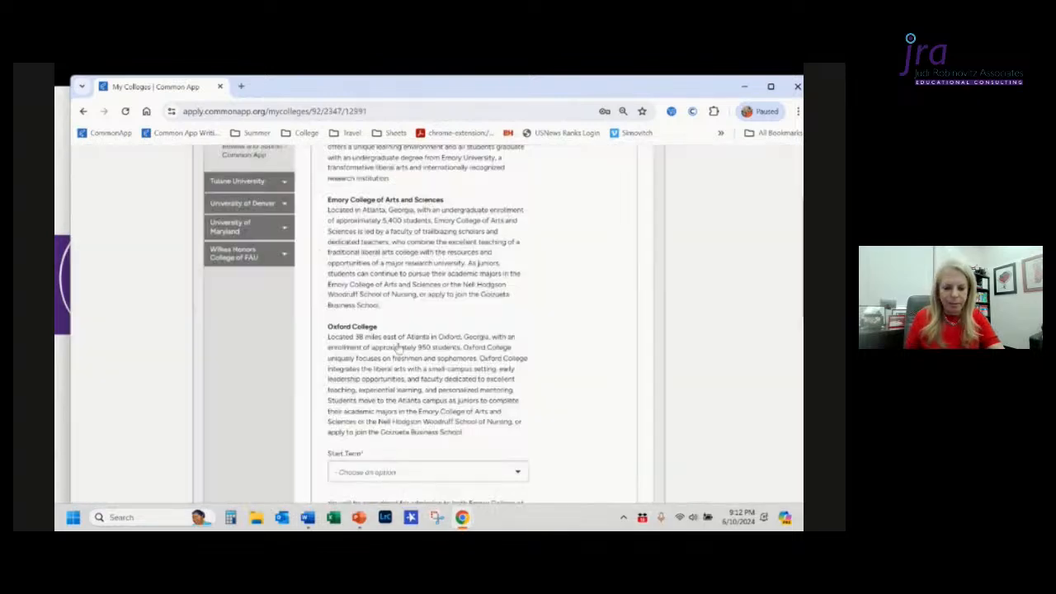
{"action": "scroll", "coordinate": [406, 356], "scroll_direction": "down", "scroll_amount": 10}
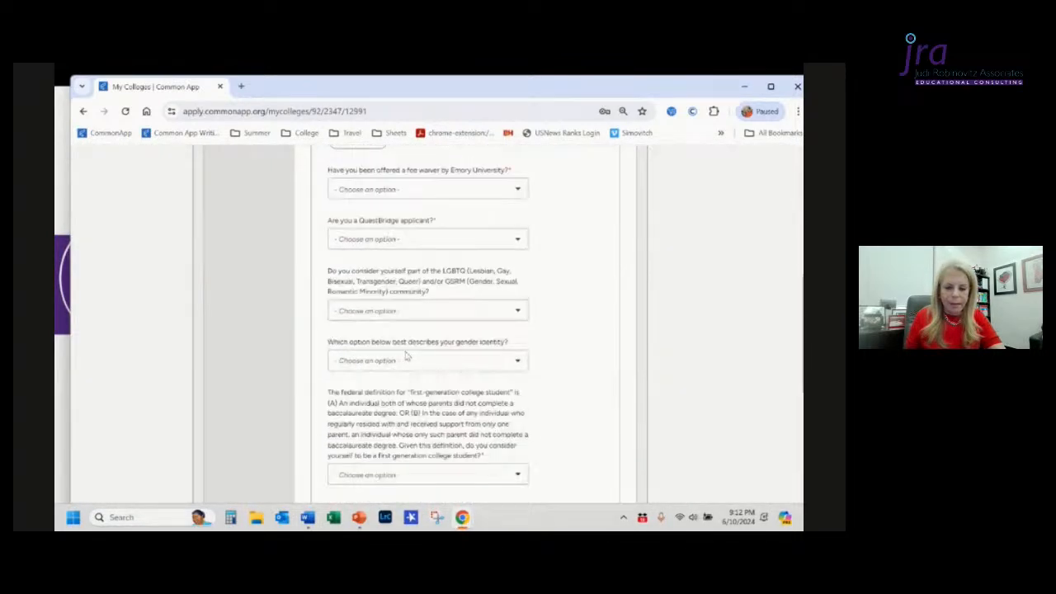
Step: Expand the Writing section of Emory University's Questions page and scroll through its essay questions
{"action": "scroll", "coordinate": [406, 355], "scroll_direction": "down", "scroll_amount": 15}
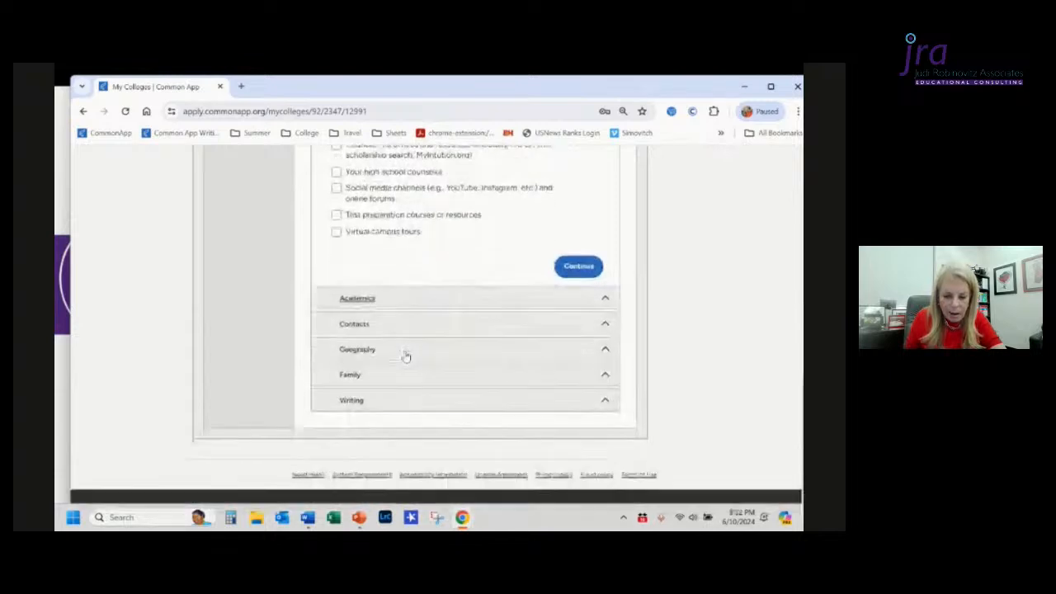
{"action": "left_click", "coordinate": [412, 402]}
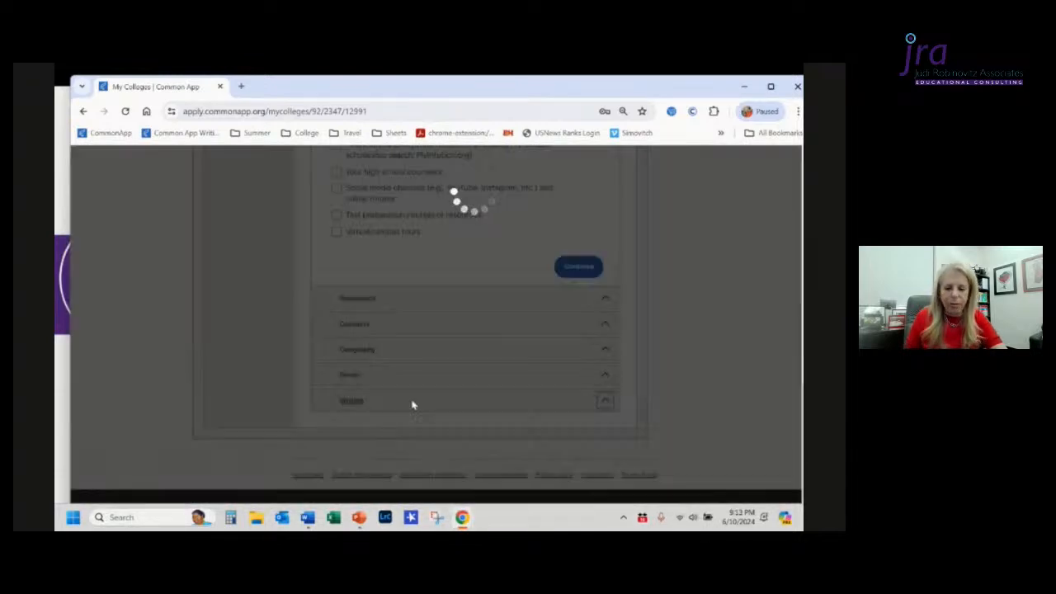
{"action": "scroll", "coordinate": [412, 404], "scroll_direction": "down", "scroll_amount": 15}
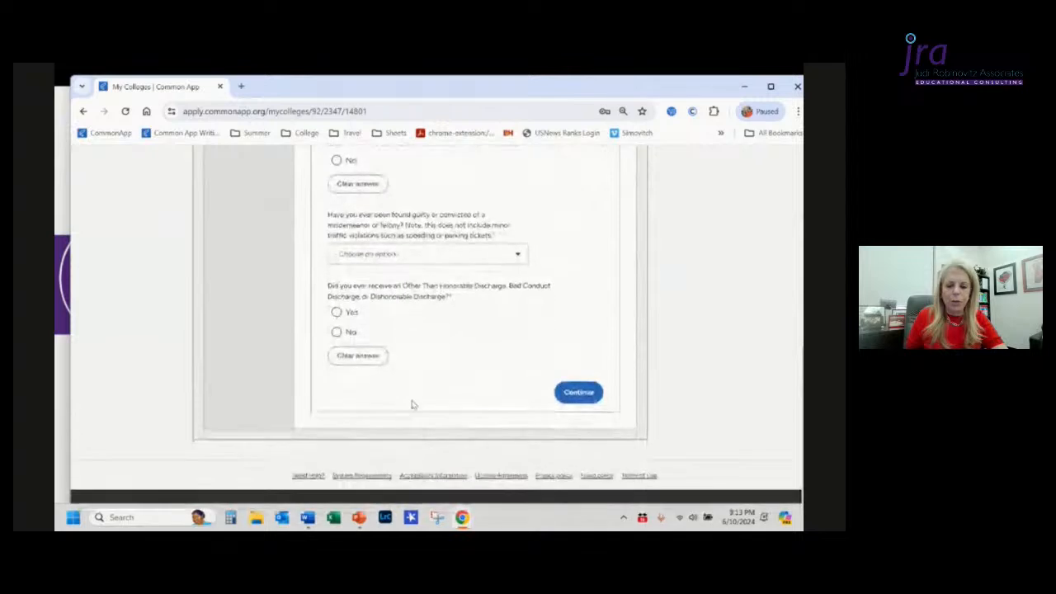
{"action": "scroll", "coordinate": [413, 404], "scroll_direction": "up", "scroll_amount": 10}
{"action": "scroll", "coordinate": [413, 404], "scroll_direction": "up", "scroll_amount": 3}
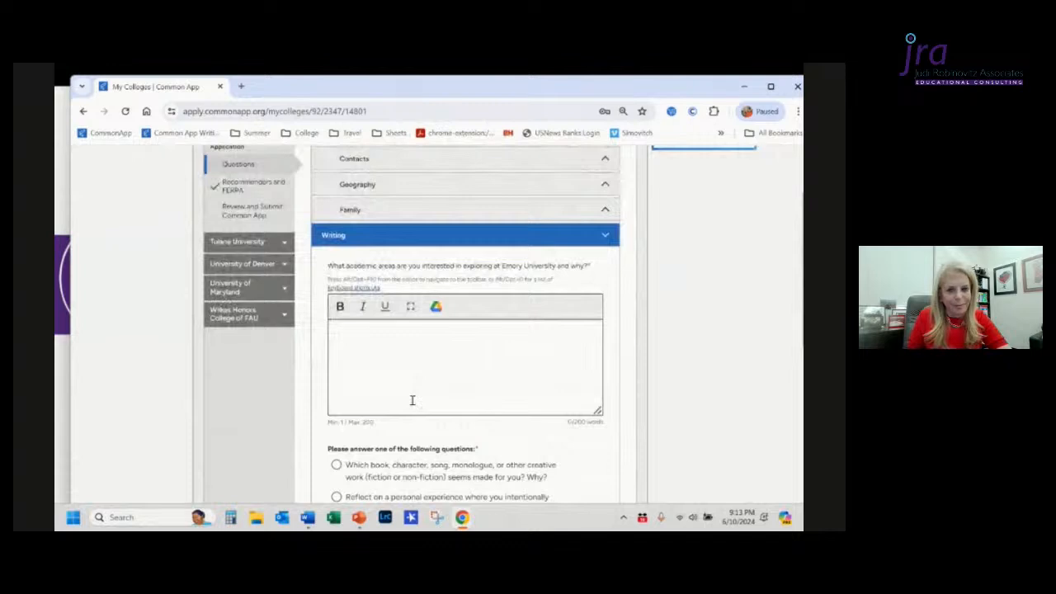
{"action": "scroll", "coordinate": [413, 401], "scroll_direction": "up", "scroll_amount": 3}
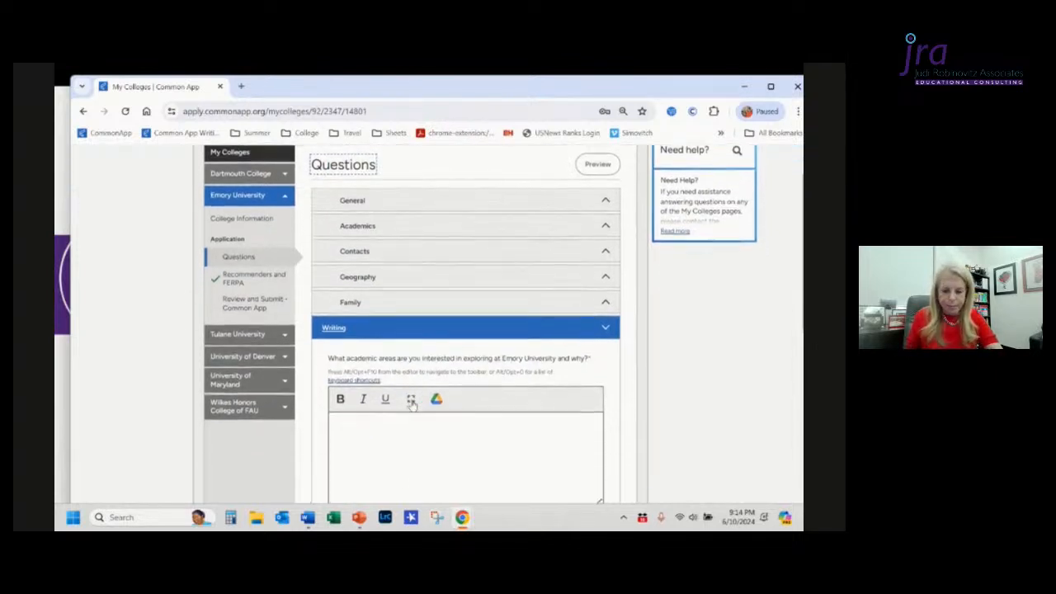
{"action": "scroll", "coordinate": [413, 404], "scroll_direction": "down", "scroll_amount": 1}
{"action": "scroll", "coordinate": [412, 402], "scroll_direction": "up", "scroll_amount": 1}
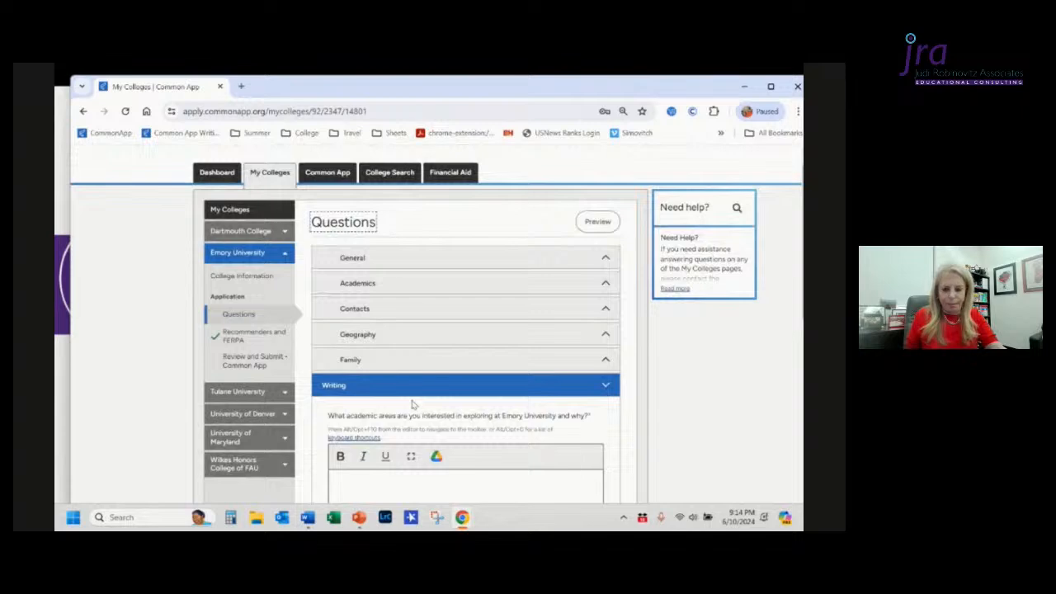
Step: Switch to the presentation and advance through the Questions Pages takeaways slides
{"action": "key", "text": "alt+Tab"}
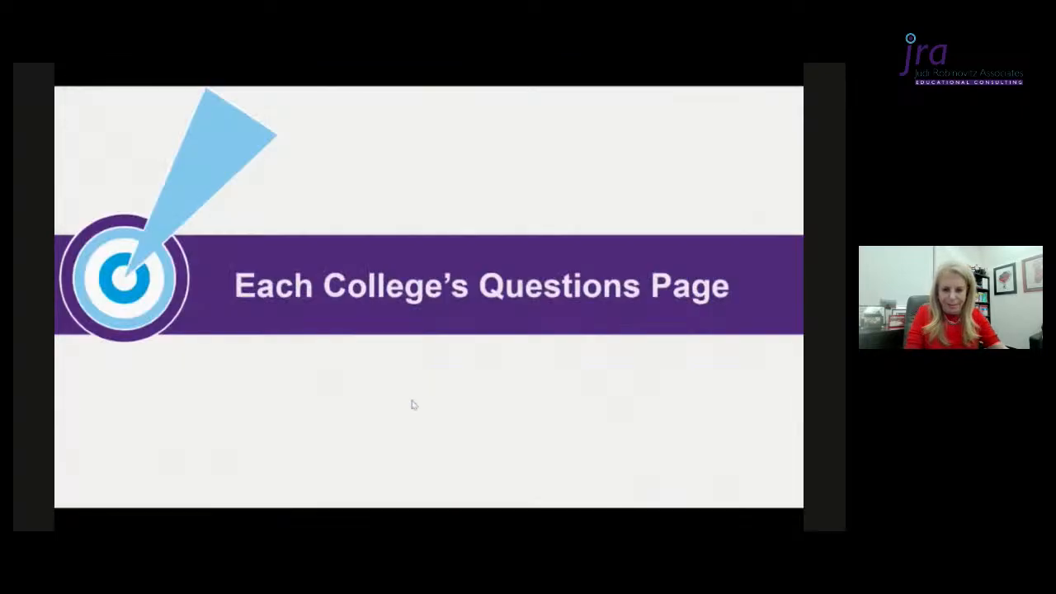
{"action": "left_click", "coordinate": [415, 405]}
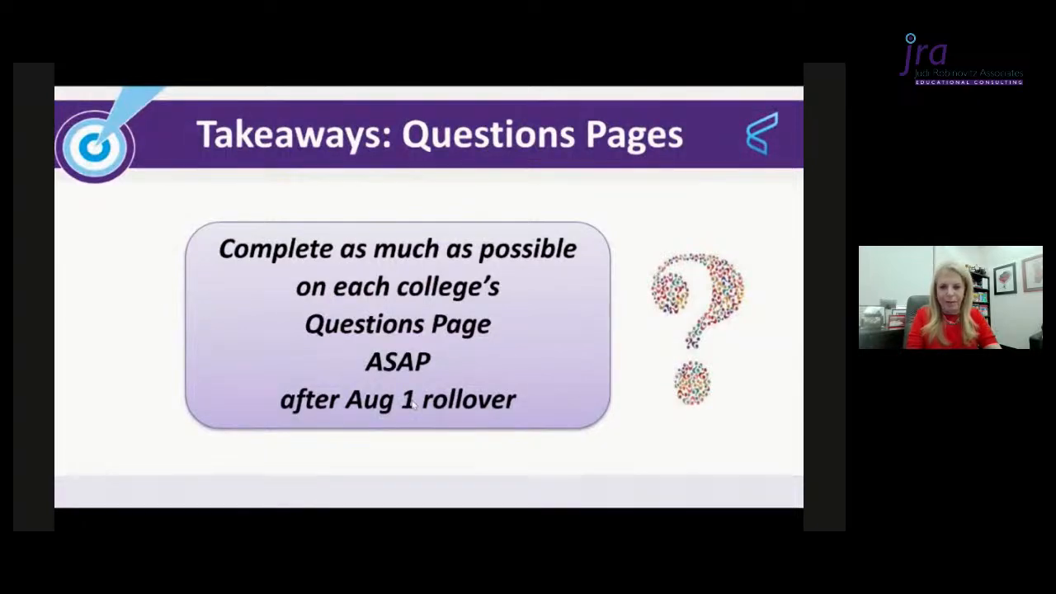
{"action": "left_click", "coordinate": [414, 402]}
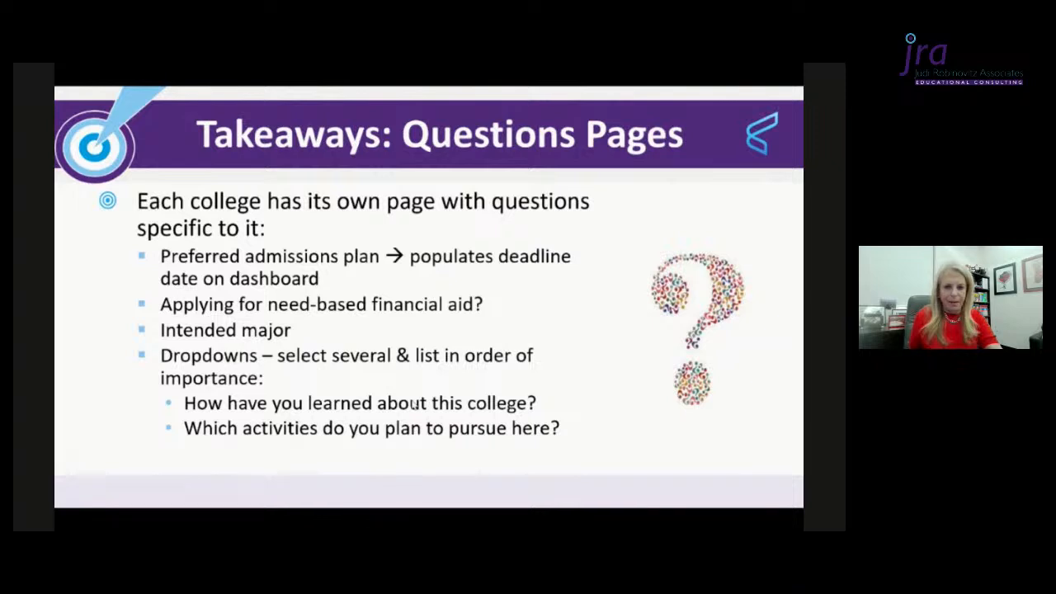
{"action": "left_click", "coordinate": [414, 403]}
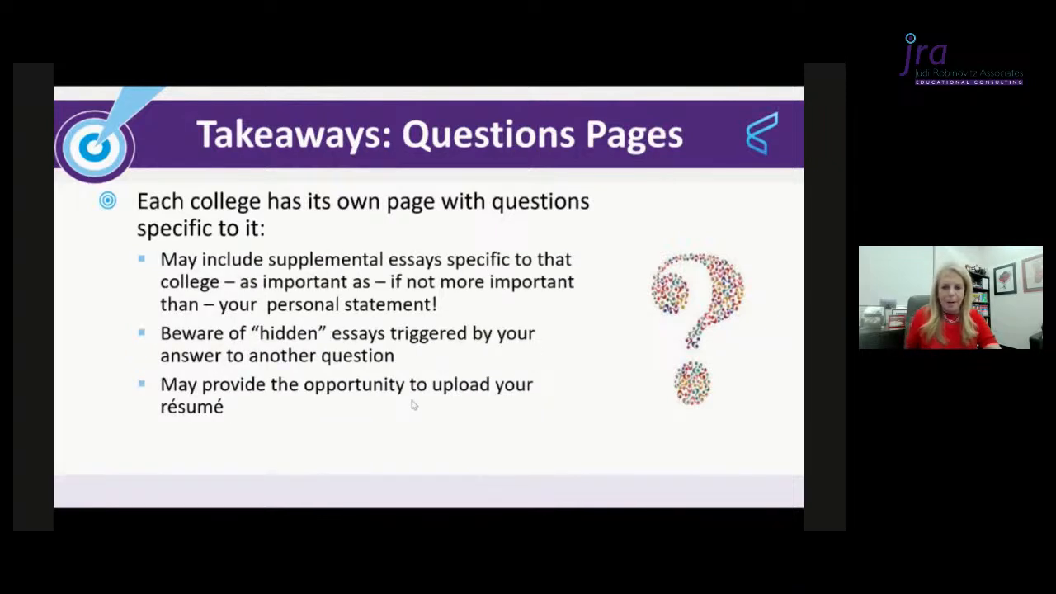